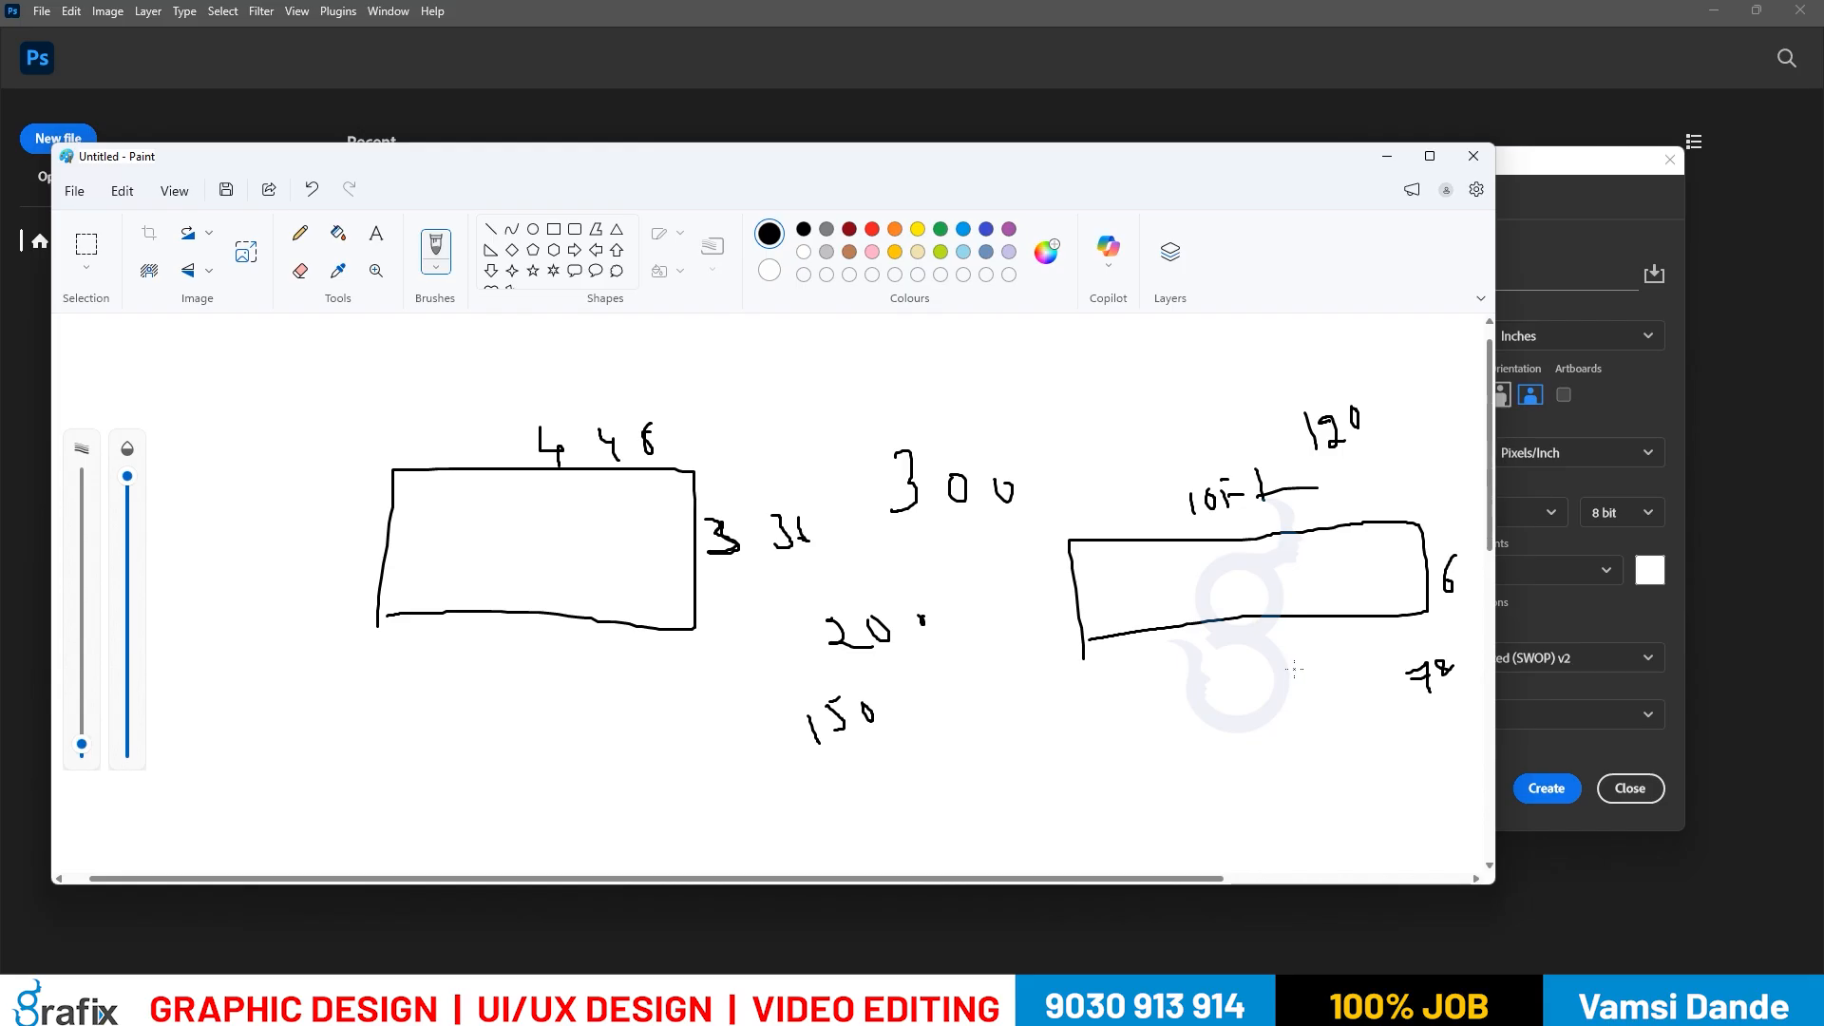
Handwrite 150 and 100 below the wide rectangle, 72 with an arrow beside them, and an underlined note ending in 240 above it.
{"action": "mouse_move", "coordinate": [1278, 584]}
{"action": "left_mouse_down"}
{"action": "mouse_move", "coordinate": [1296, 651]}
{"action": "mouse_move", "coordinate": [1269, 715]}
{"action": "mouse_move", "coordinate": [1290, 680]}
{"action": "left_mouse_up"}
{"action": "mouse_move", "coordinate": [1293, 684]}
{"action": "left_mouse_down"}
{"action": "mouse_move", "coordinate": [1307, 682]}
{"action": "mouse_move", "coordinate": [1283, 762]}
{"action": "mouse_move", "coordinate": [1310, 749]}
{"action": "left_mouse_up"}
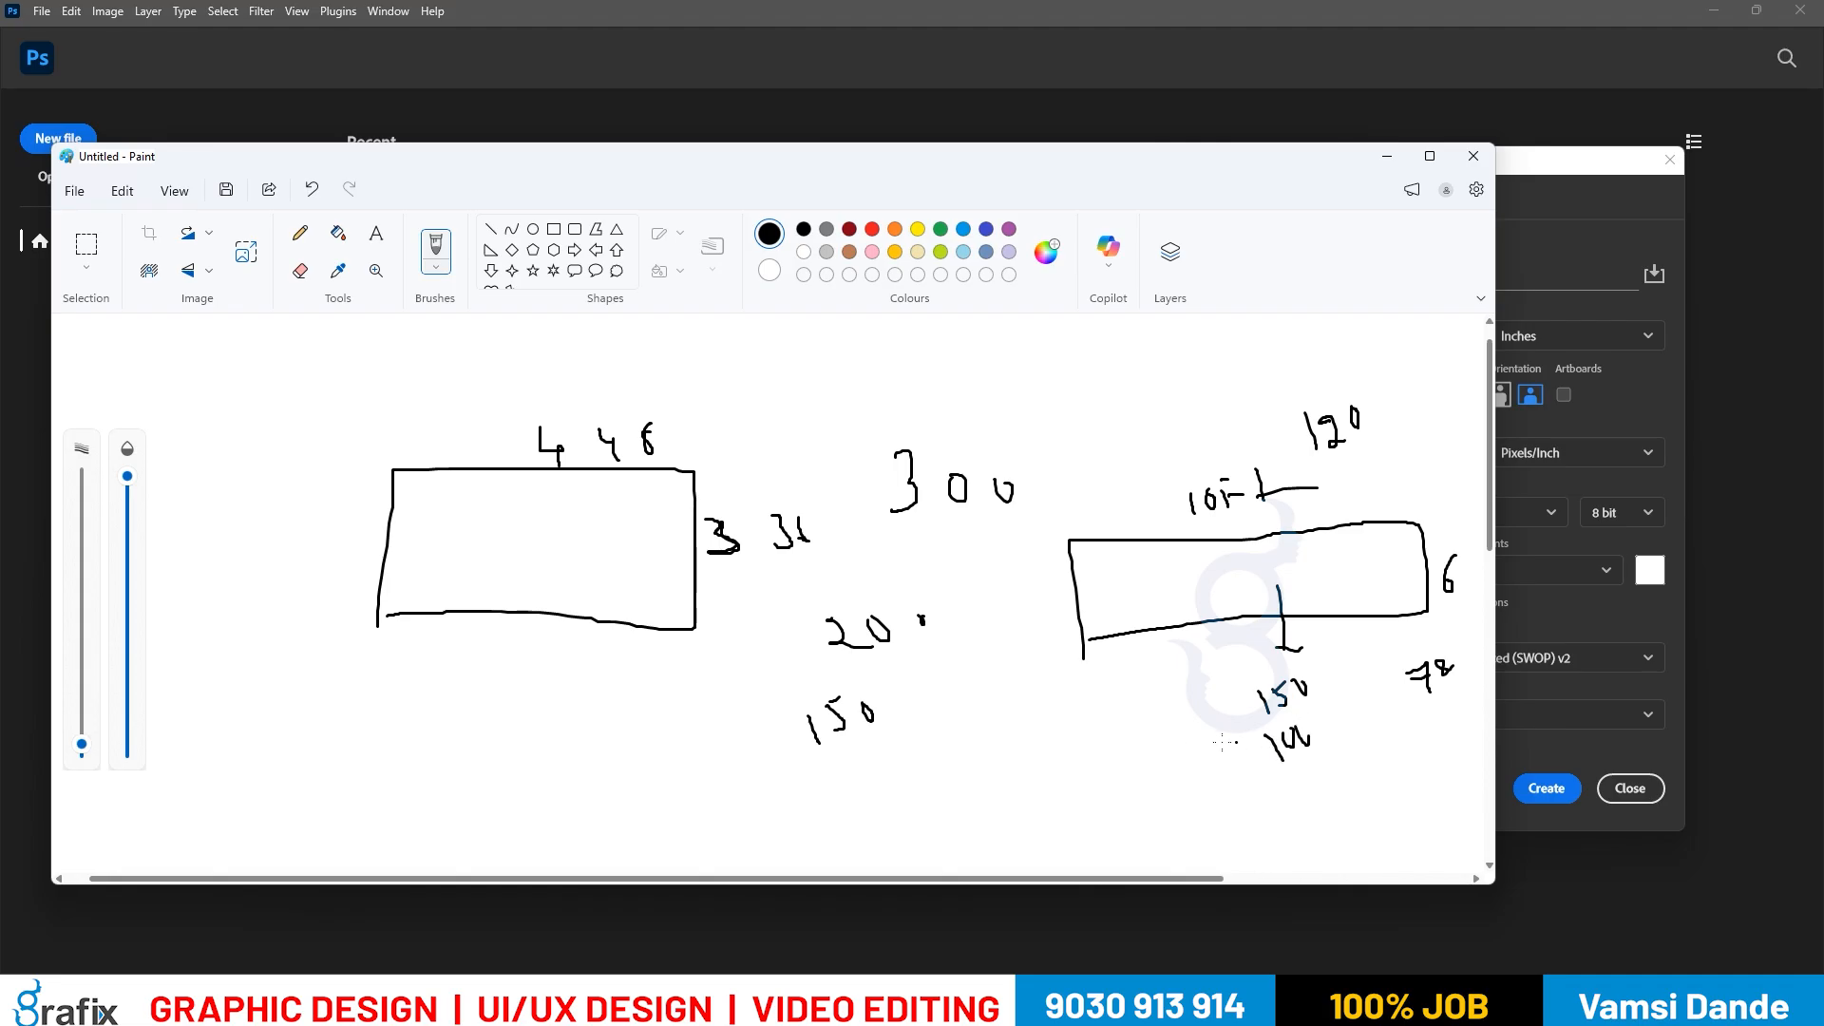
{"action": "mouse_move", "coordinate": [993, 777]}
{"action": "left_mouse_down"}
{"action": "mouse_move", "coordinate": [1075, 758]}
{"action": "mouse_move", "coordinate": [1064, 777]}
{"action": "left_mouse_up"}
{"action": "mouse_move", "coordinate": [1037, 706]}
{"action": "left_mouse_down"}
{"action": "mouse_move", "coordinate": [1069, 728]}
{"action": "mouse_move", "coordinate": [1088, 687]}
{"action": "mouse_move", "coordinate": [1127, 697]}
{"action": "left_mouse_up"}
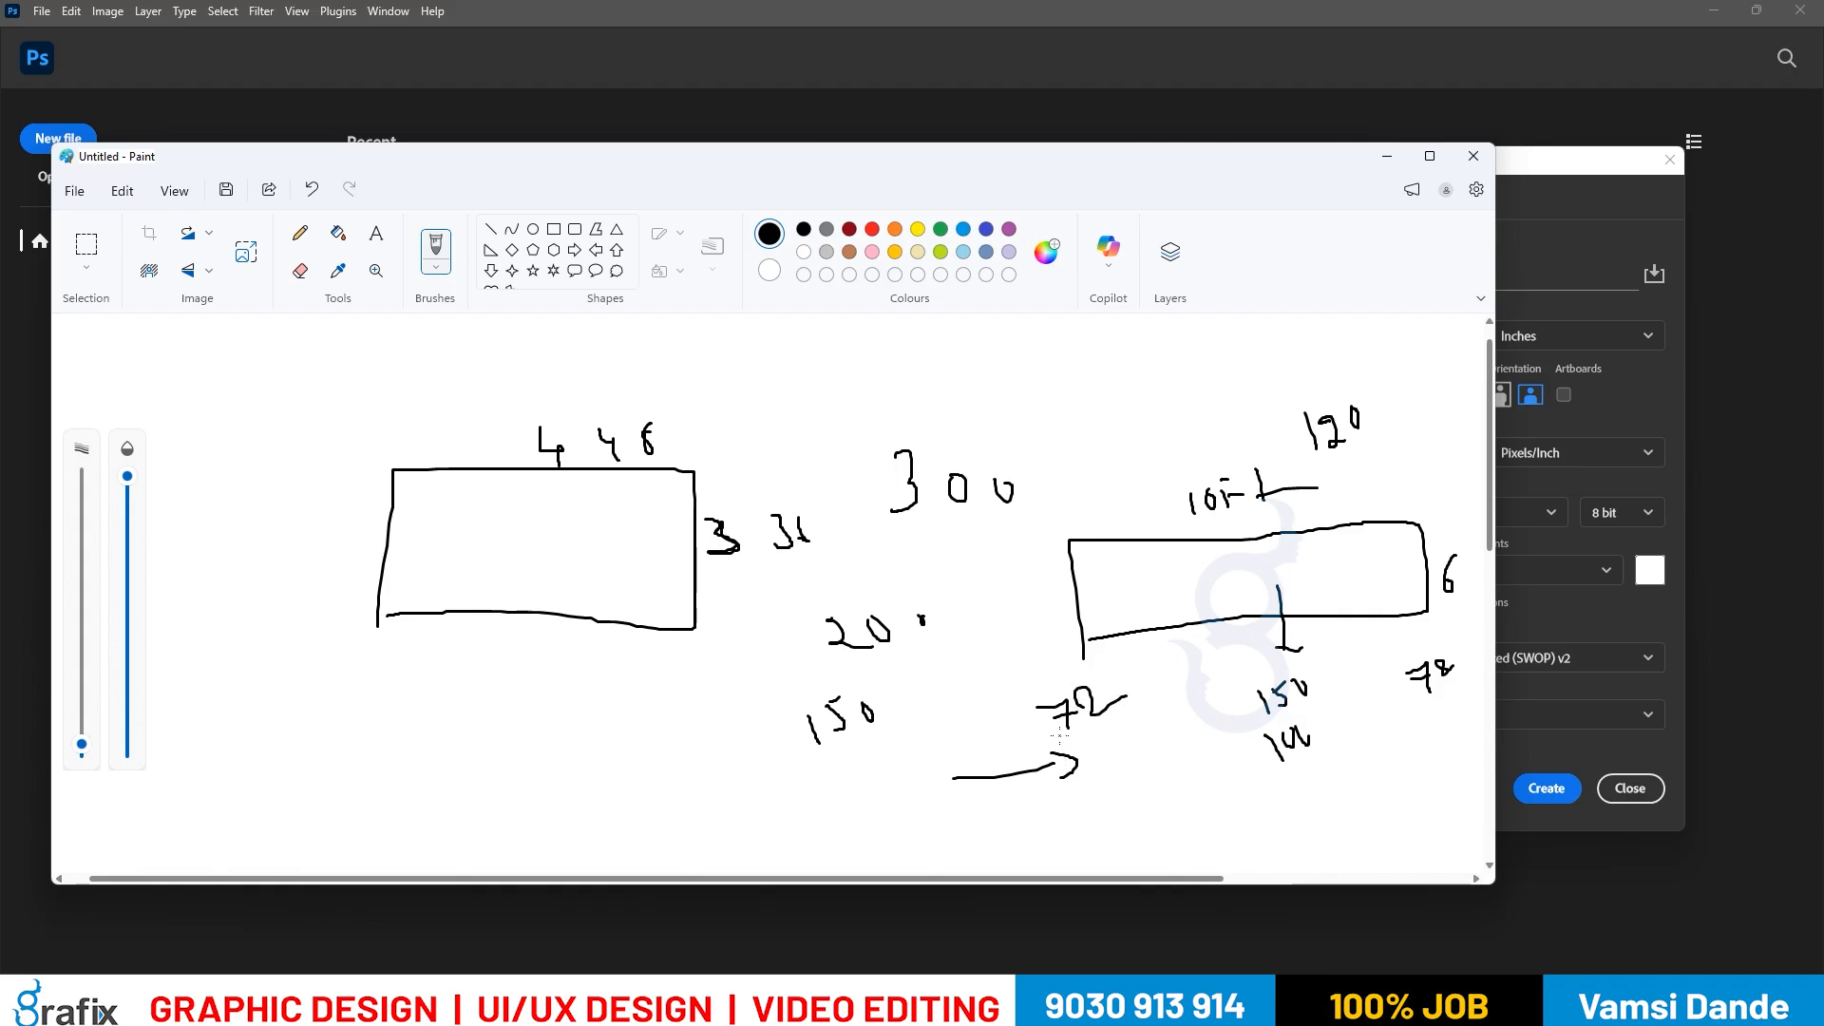
{"action": "mouse_move", "coordinate": [1089, 415]}
{"action": "left_mouse_down"}
{"action": "mouse_move", "coordinate": [1093, 381]}
{"action": "mouse_move", "coordinate": [1080, 467]}
{"action": "mouse_move", "coordinate": [1124, 418]}
{"action": "mouse_move", "coordinate": [1157, 436]}
{"action": "left_mouse_up"}
{"action": "mouse_move", "coordinate": [1196, 386]}
{"action": "left_mouse_down"}
{"action": "mouse_move", "coordinate": [1212, 377]}
{"action": "mouse_move", "coordinate": [1207, 427]}
{"action": "mouse_move", "coordinate": [1232, 399]}
{"action": "mouse_move", "coordinate": [1242, 419]}
{"action": "mouse_move", "coordinate": [1250, 376]}
{"action": "mouse_move", "coordinate": [1128, 473]}
{"action": "left_mouse_up"}
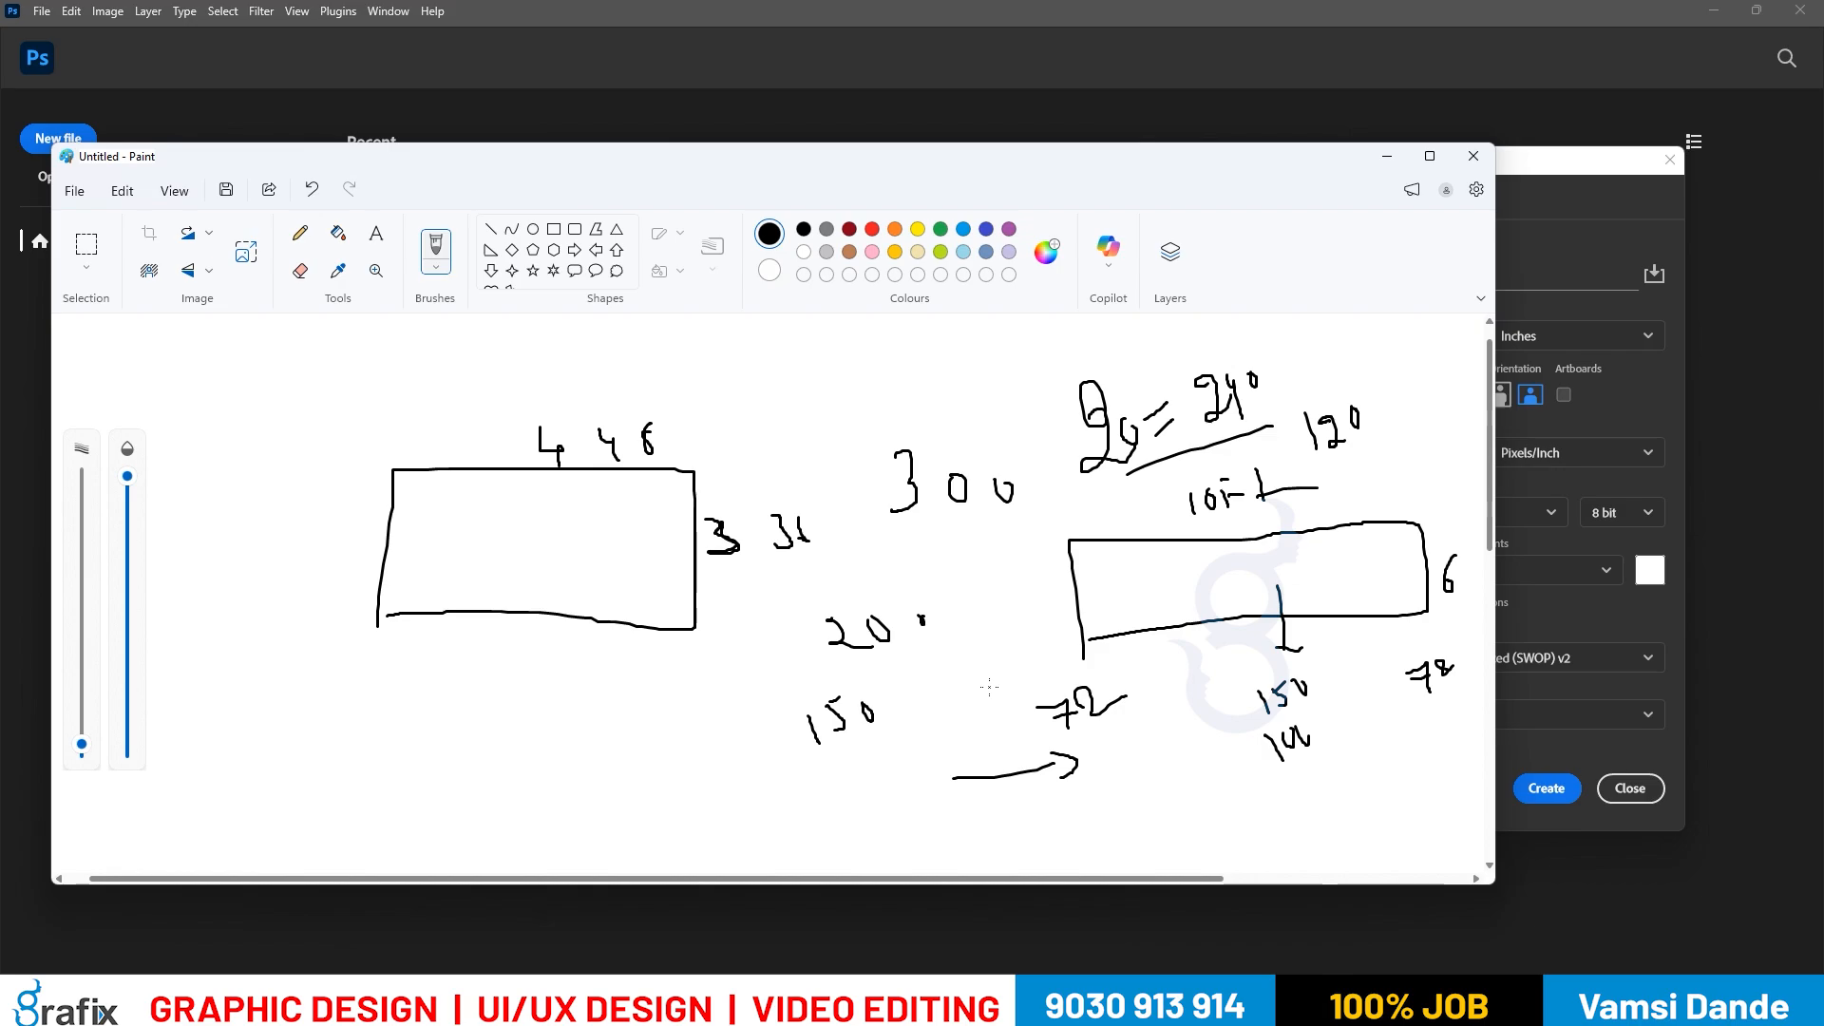
Switch to Photoshop, dismiss the open dialog and start setting up a fresh new document.
{"action": "key", "text": "alt+Tab"}
{"action": "key", "text": "Escape"}
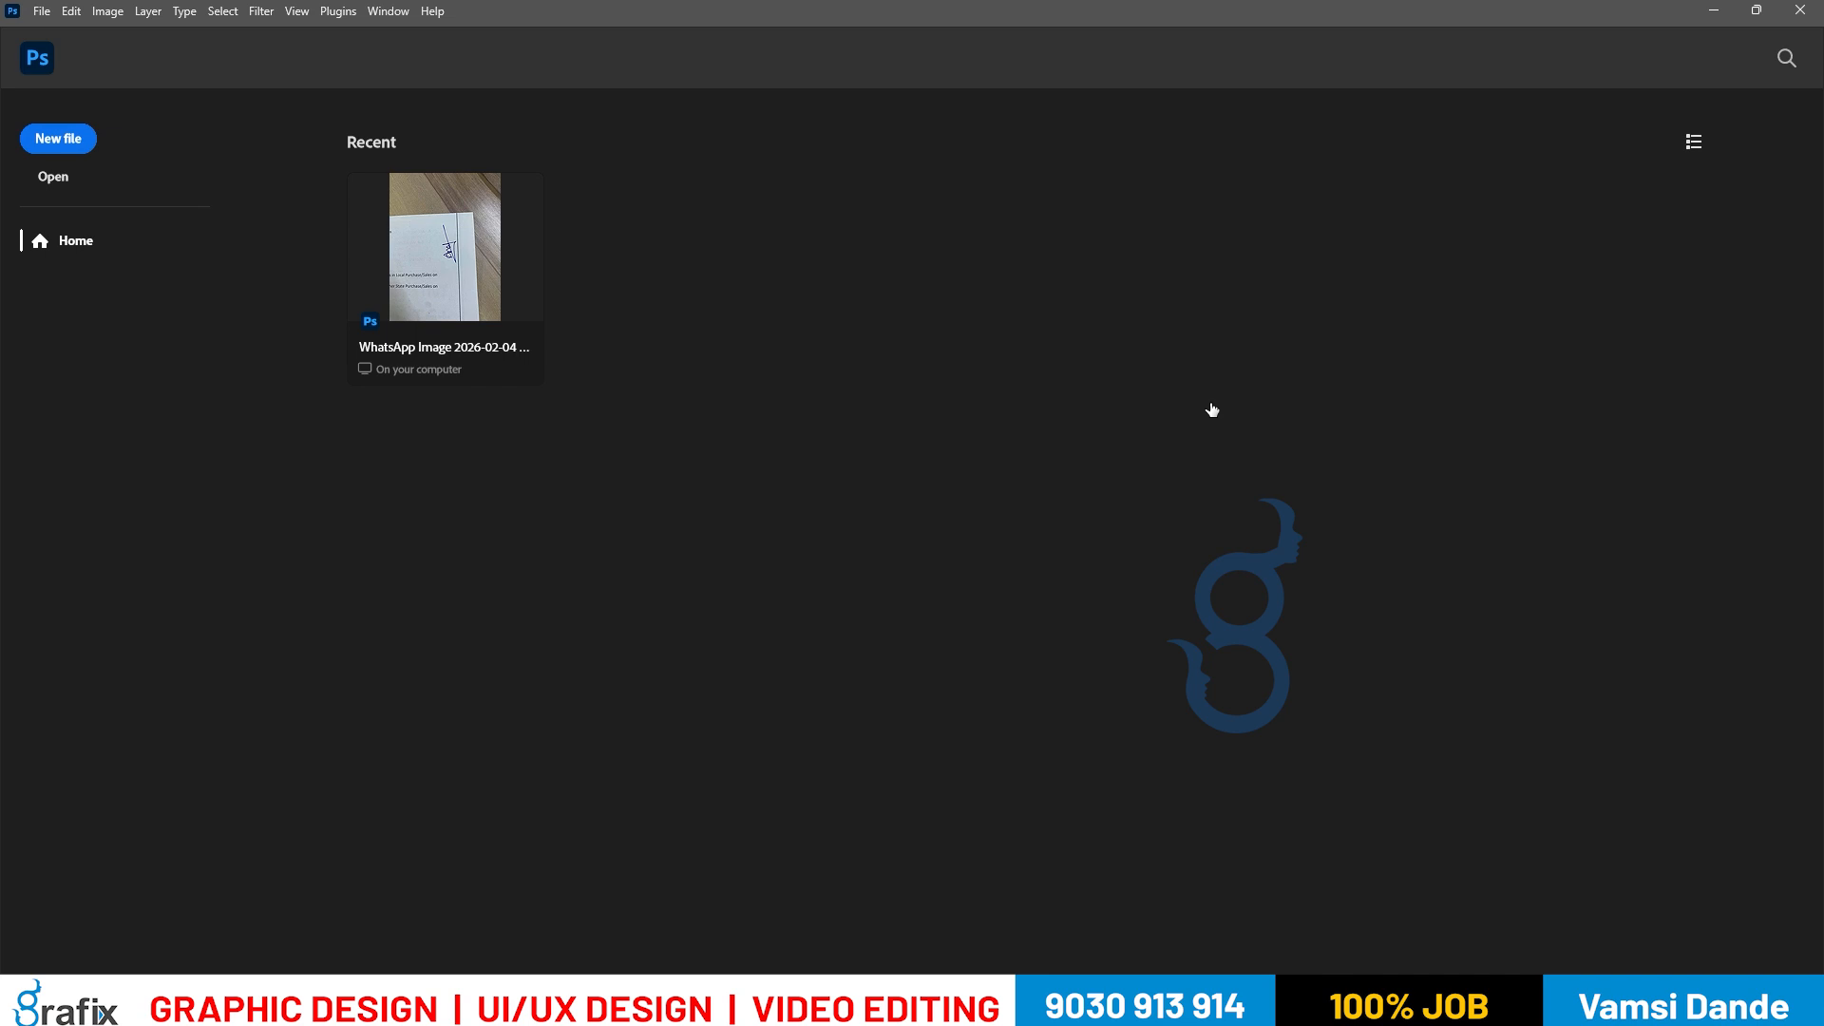
{"action": "key", "text": "ctrl+n"}
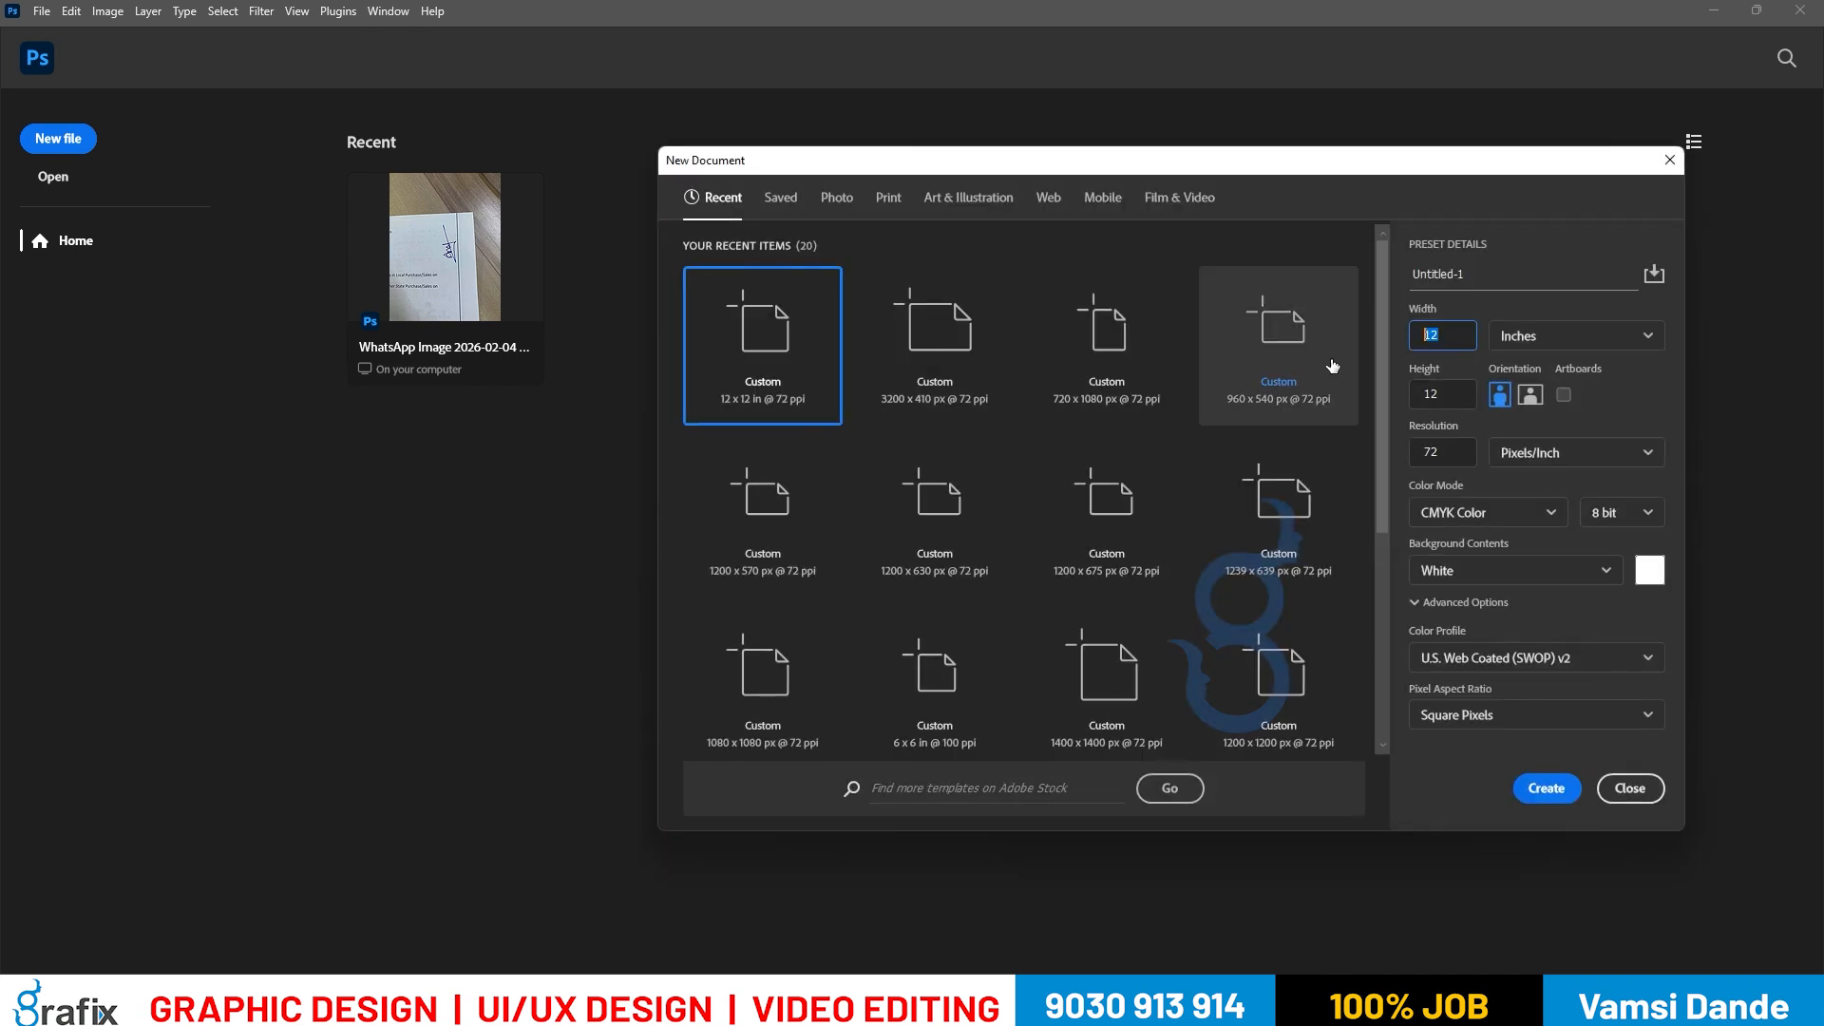
Set the new document's size to 10 by 4 inches.
{"action": "type", "text": "10"}
{"action": "key", "text": "Tab"}
{"action": "type", "text": "4"}
{"action": "key", "text": "Tab"}
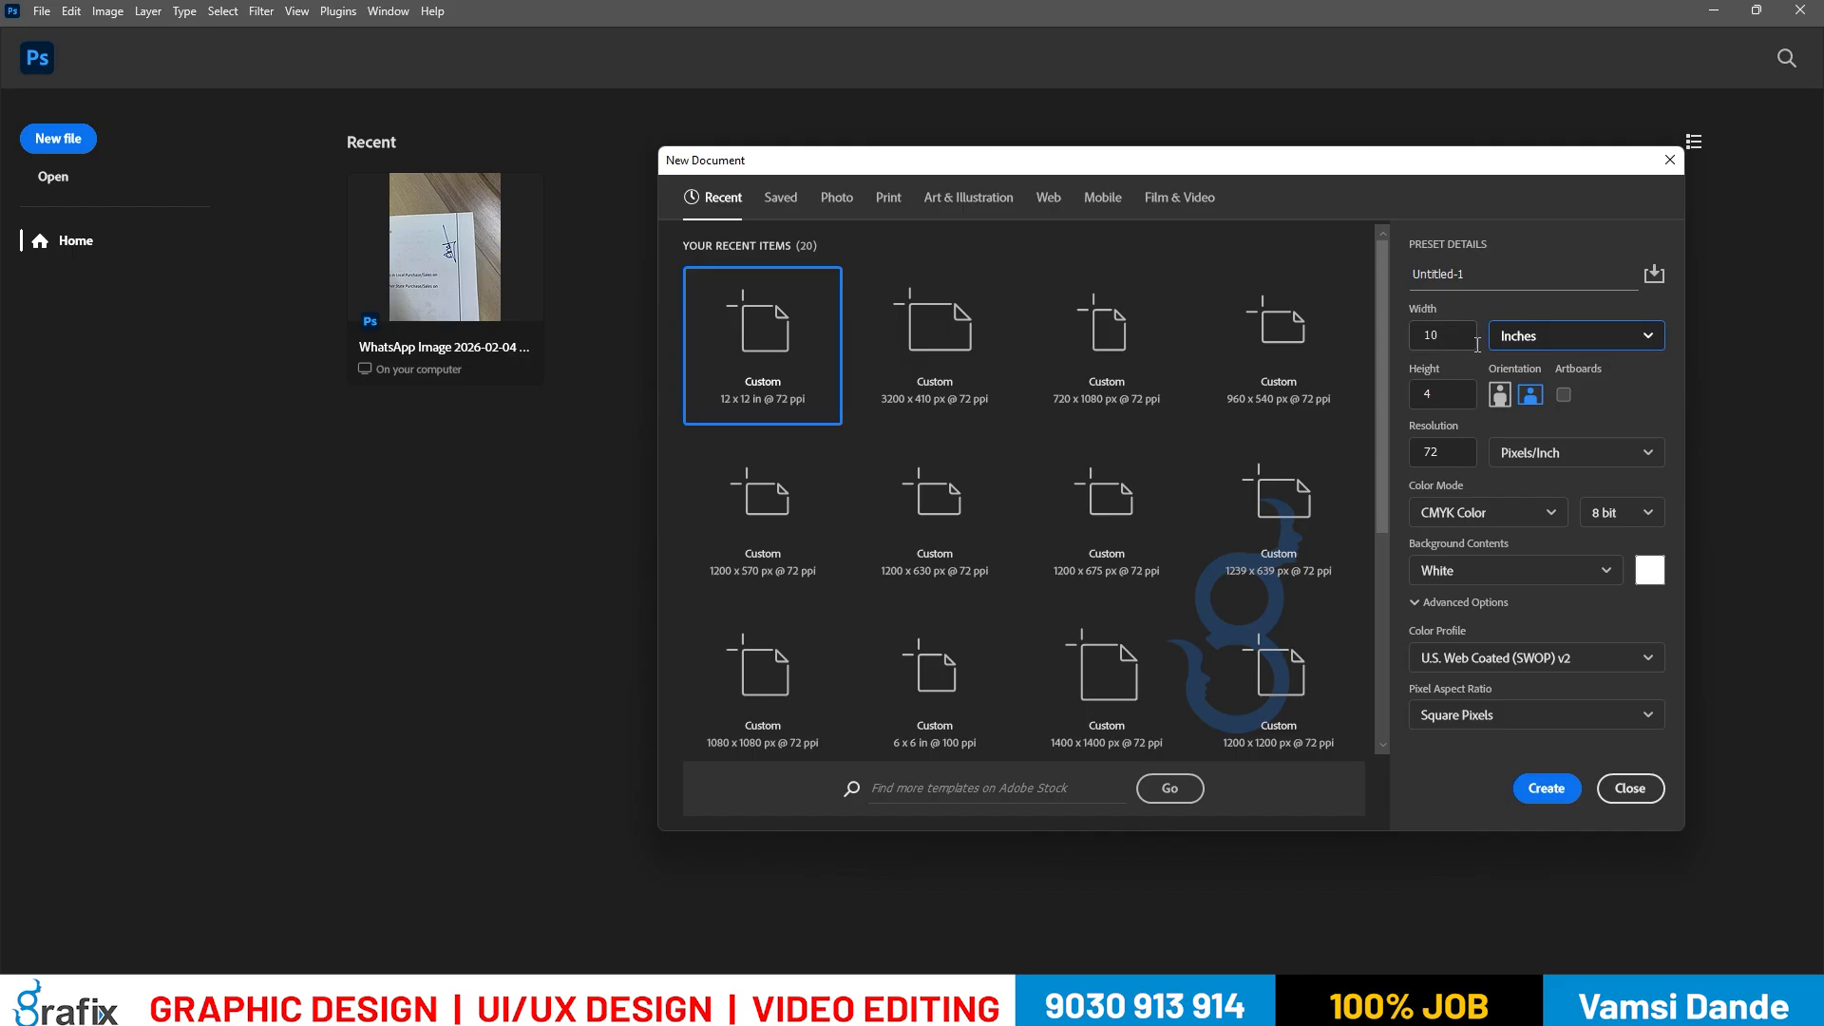
Set the new document's width to 120 inches and its height to 48 inches.
{"action": "left_click", "coordinate": [1552, 337]}
{"action": "left_click", "coordinate": [1501, 344]}
{"action": "left_click_drag", "start_coordinate": [1456, 339], "coordinate": [1384, 345]}
{"action": "type", "text": "120"}
{"action": "key", "text": "Tab"}
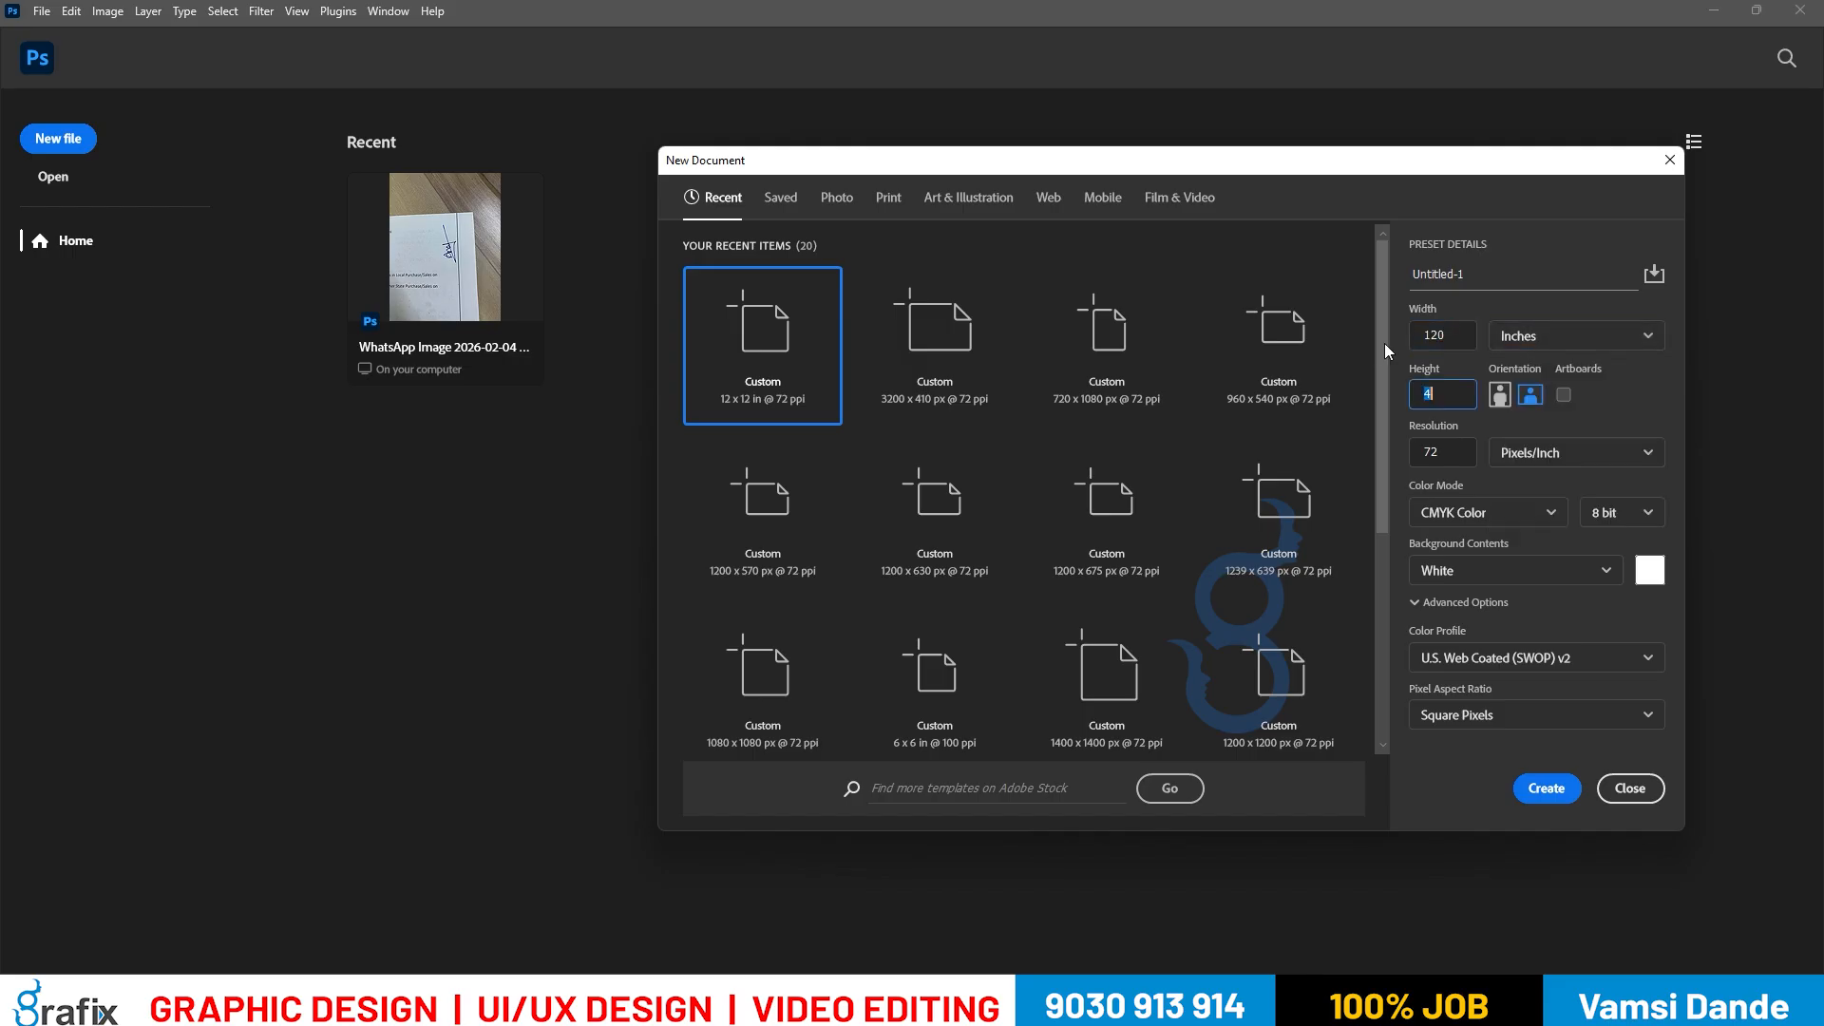
{"action": "type", "text": "48"}
Try document resolutions of 150, 120 and 300 pixels per inch.
{"action": "key", "text": "Tab"}
{"action": "key", "text": "Tab"}
{"action": "key", "text": "Tab"}
{"action": "type", "text": "150"}
{"action": "key", "text": "Tab"}
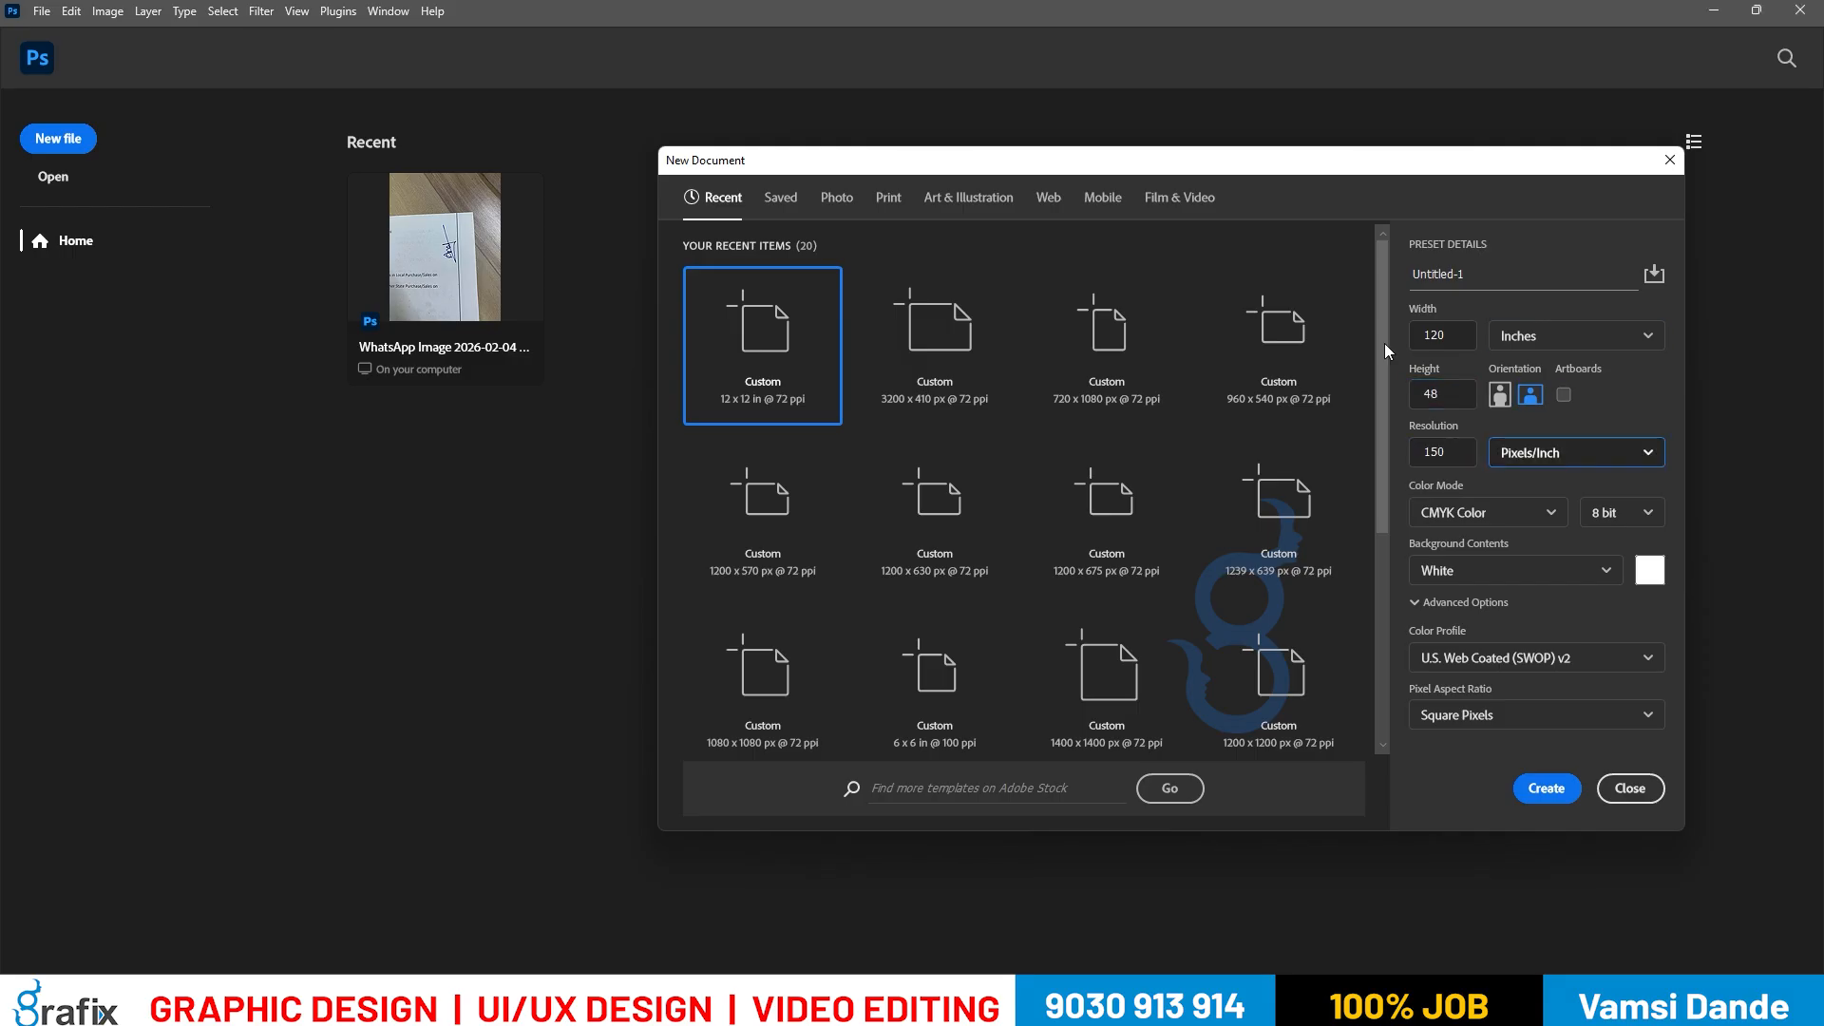
{"action": "key", "text": "shift+Tab"}
{"action": "type", "text": "120"}
{"action": "key", "text": "Tab"}
{"action": "key", "text": "shift+Tab"}
{"action": "type", "text": "300"}
{"action": "left_click", "coordinate": [1383, 344]}
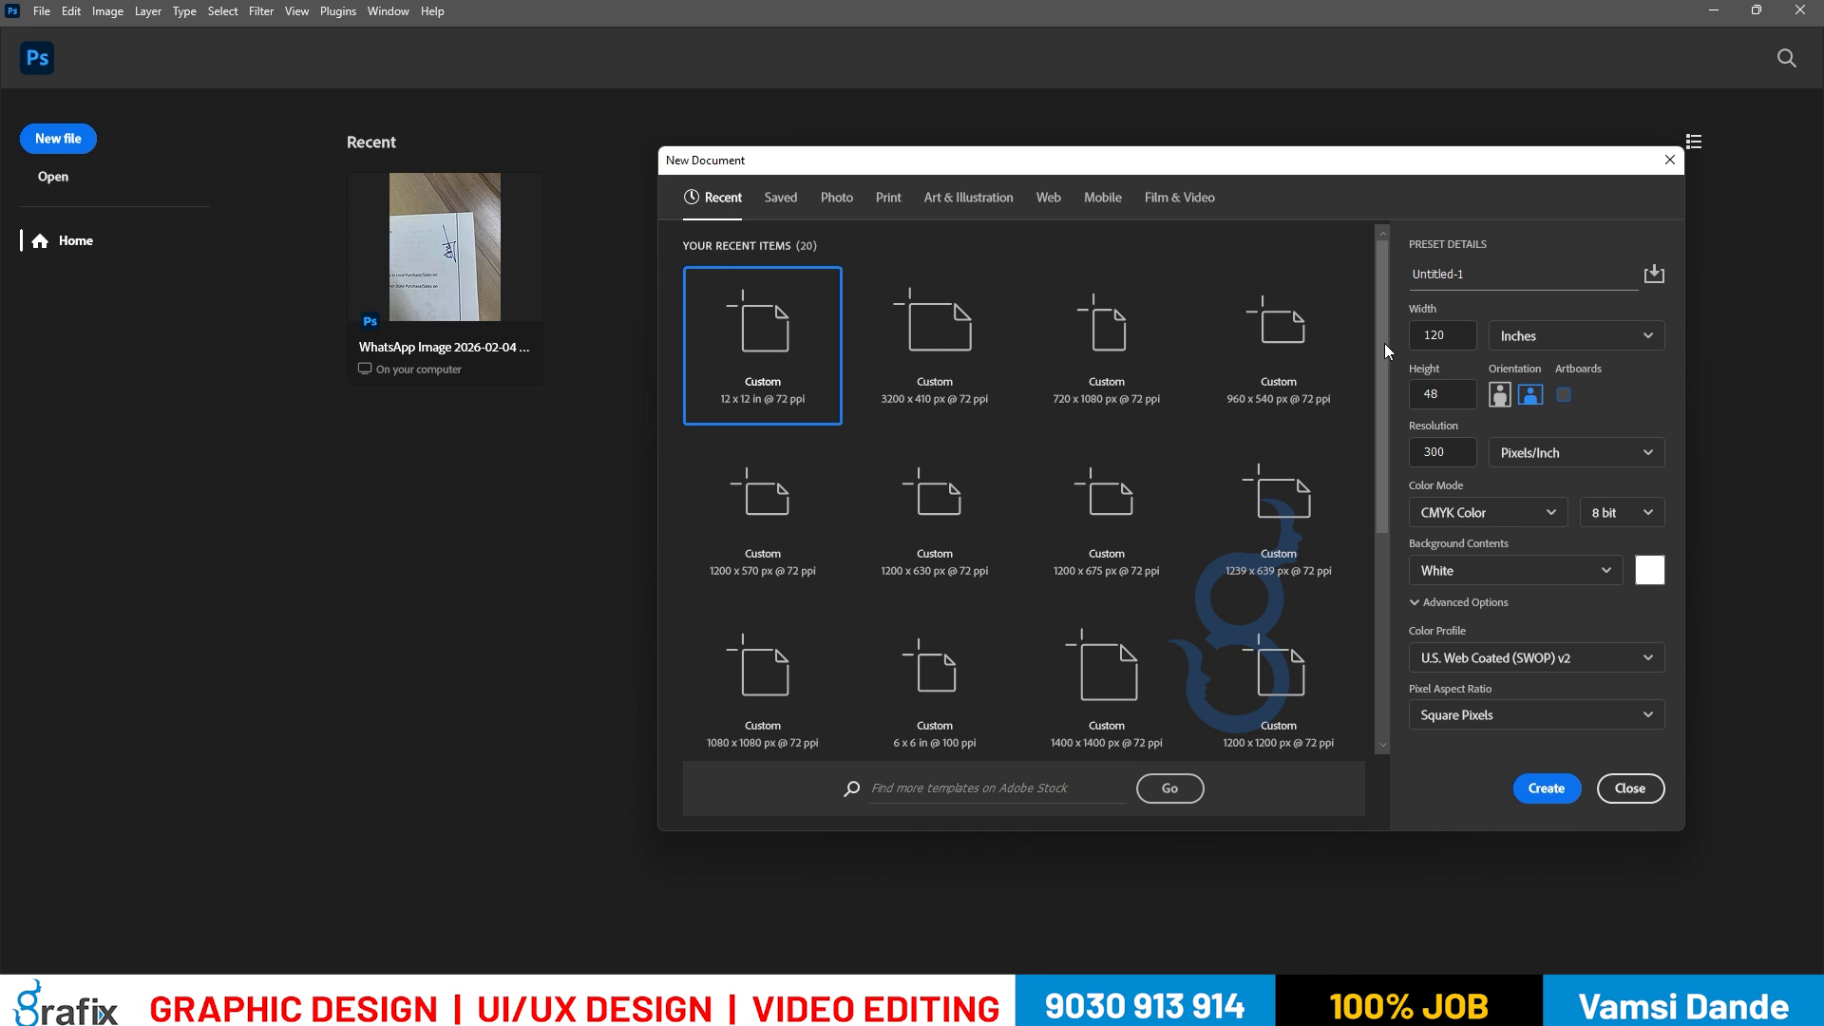
Set the resolution to 100 pixels per inch and create the document.
{"action": "key", "text": "shift+Tab"}
{"action": "key", "text": "shift+Tab"}
{"action": "key", "text": "shift+Tab"}
{"action": "key", "text": "shift+Tab"}
{"action": "key", "text": "shift+Tab"}
{"action": "key", "text": "shift+Tab"}
{"action": "key", "text": "Tab"}
{"action": "key", "text": "Tab"}
{"action": "key", "text": "Tab"}
{"action": "key", "text": "Tab"}
{"action": "key", "text": "Tab"}
{"action": "key", "text": "Tab"}
{"action": "key", "text": "Tab"}
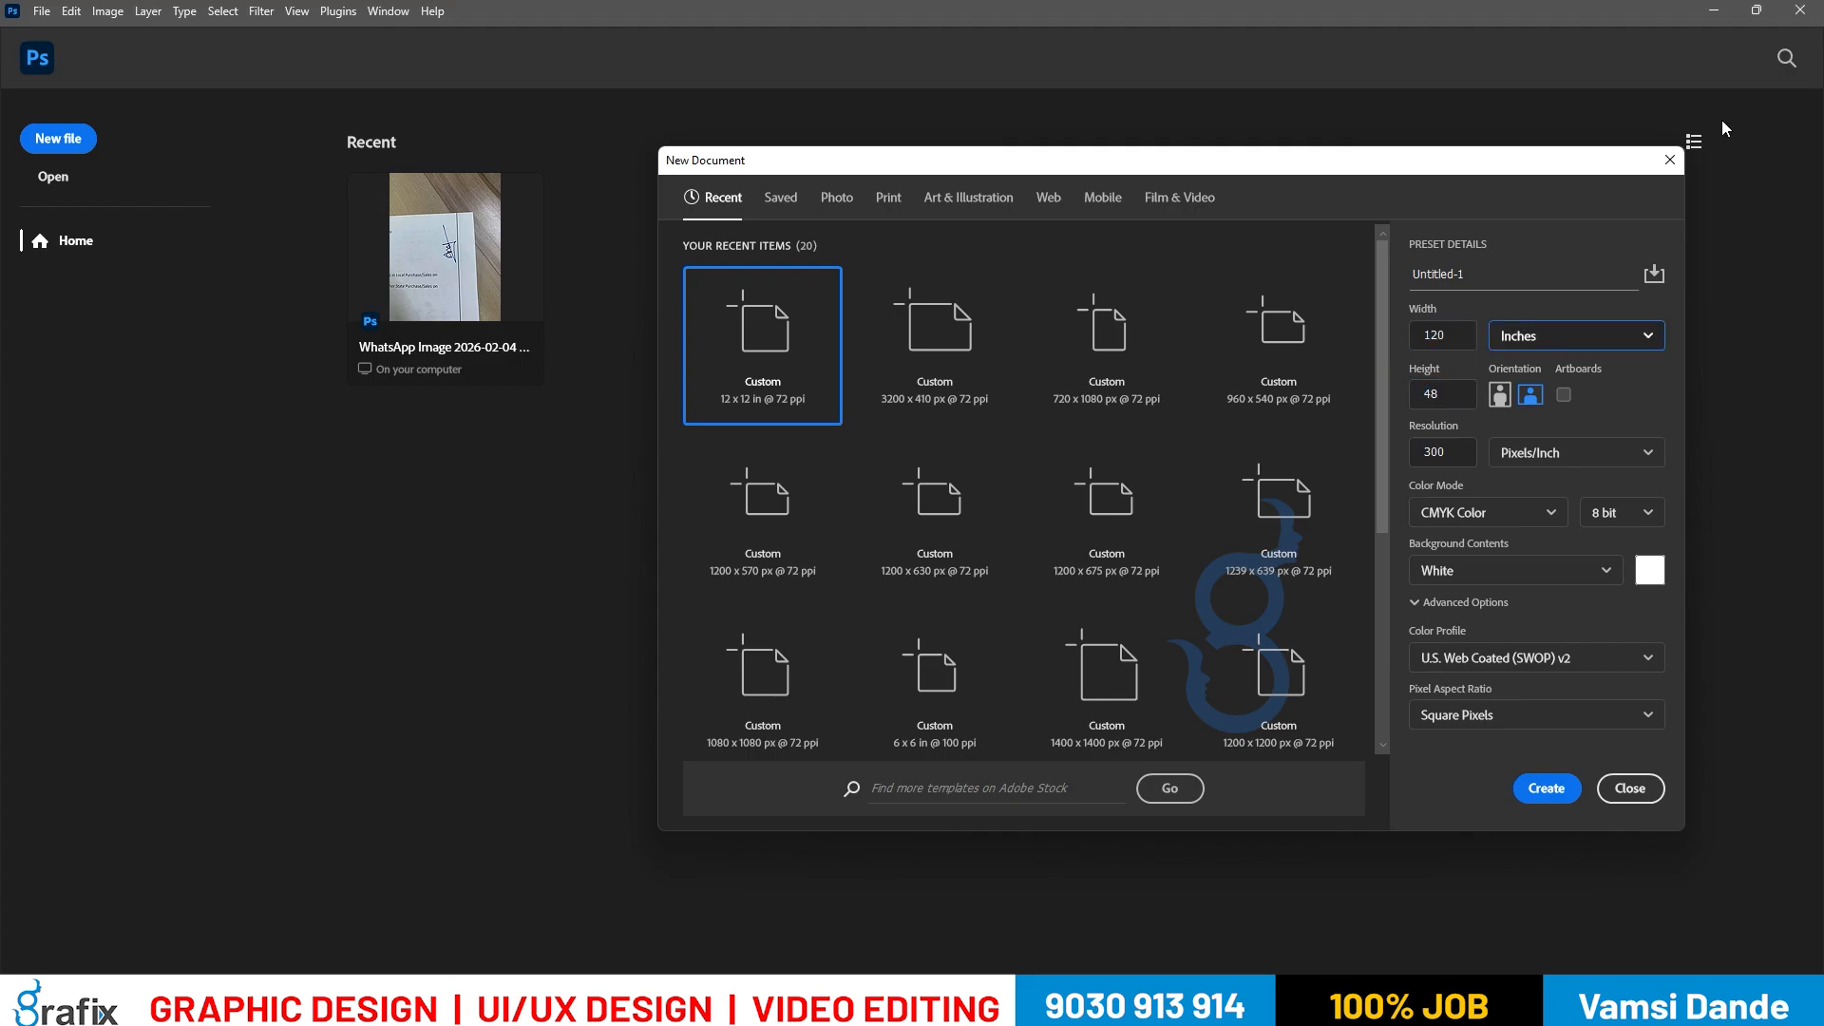
{"action": "type", "text": "100"}
{"action": "key", "text": "Return"}
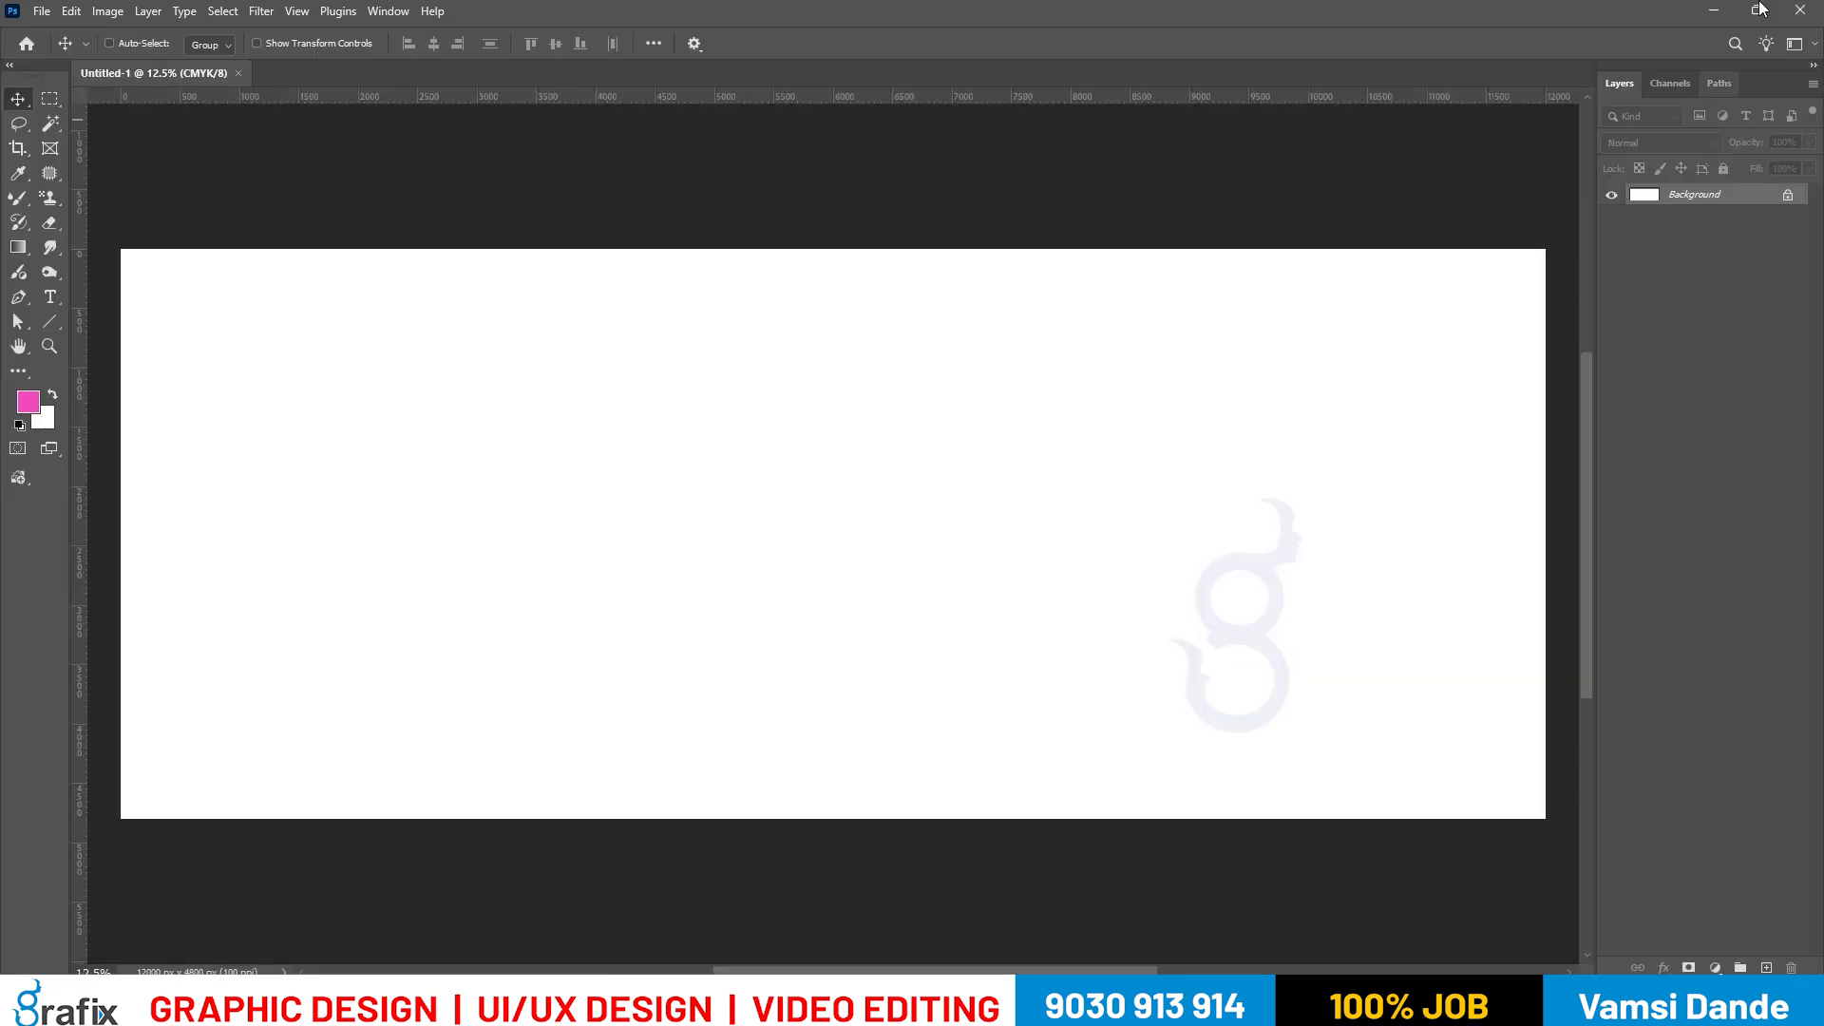
Switch to Chrome and view the Tdp+HQ+Photos.jpg reference banner in full.
{"action": "scroll", "coordinate": [741, 456], "scroll_direction": "down", "scroll_amount": 2}
{"action": "scroll", "coordinate": [734, 458], "scroll_direction": "up", "scroll_amount": 1}
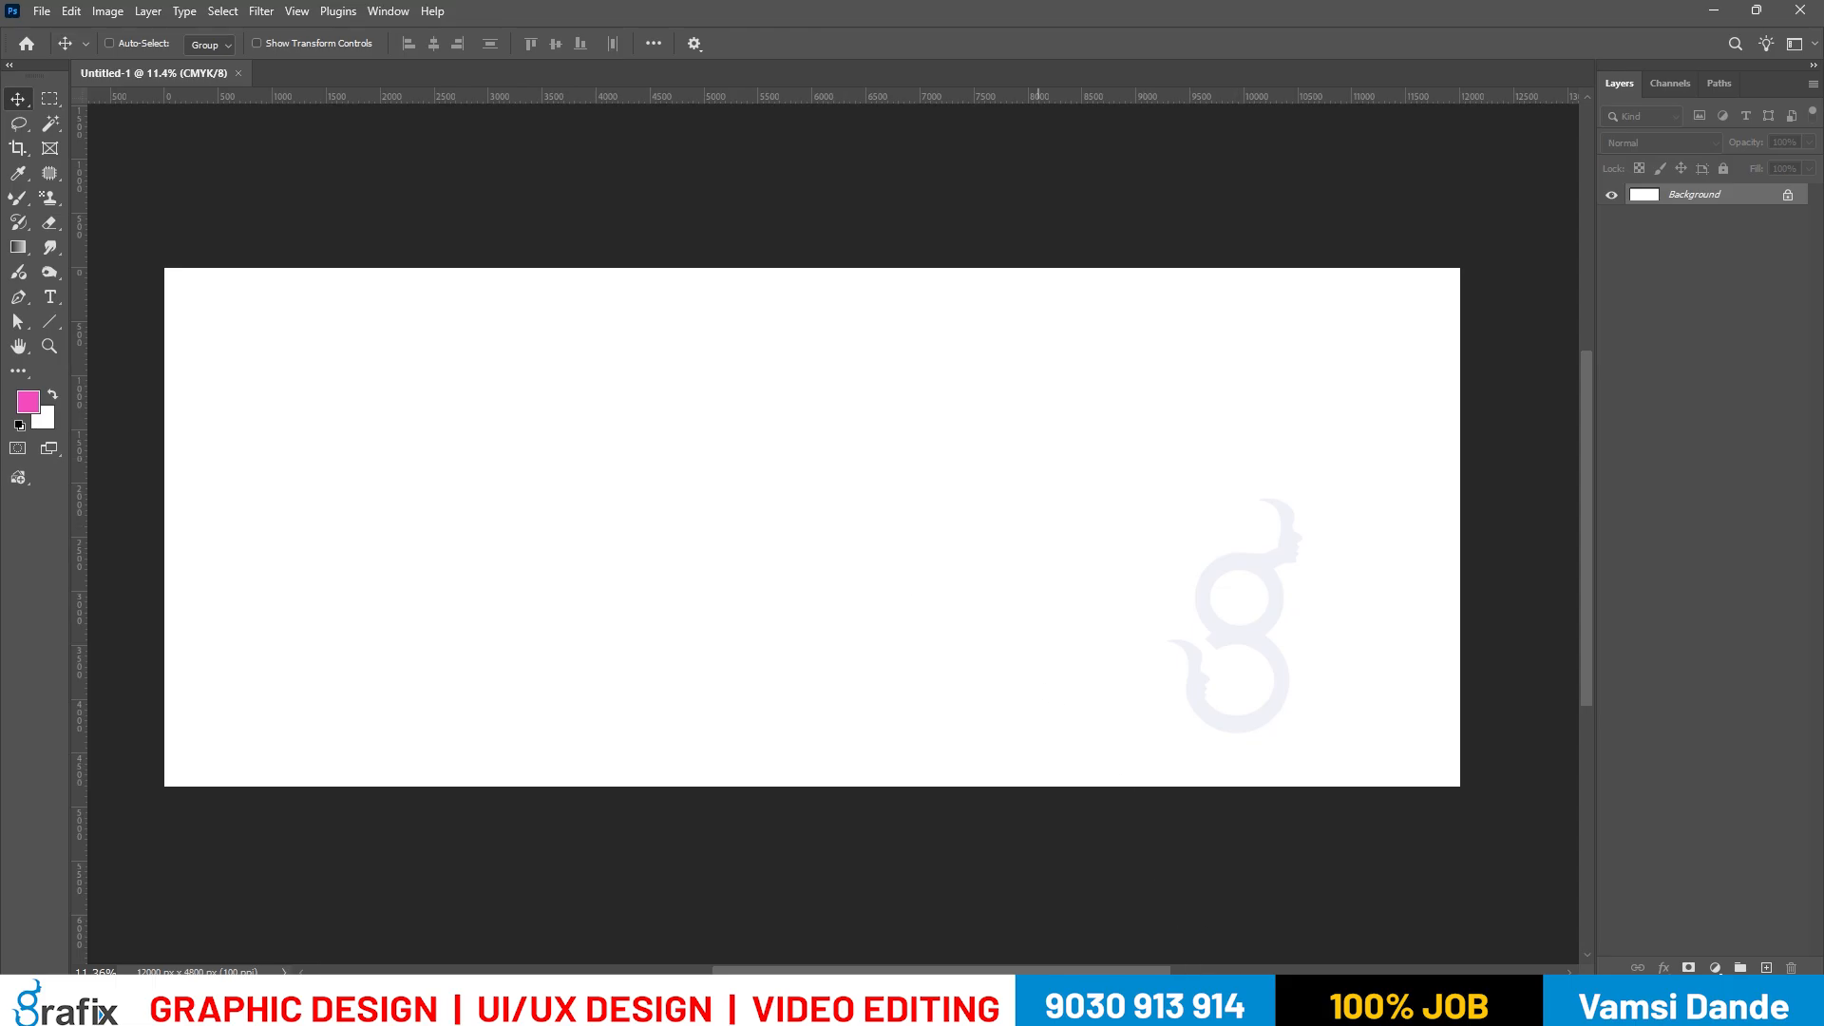
{"action": "left_click", "coordinate": [852, 1005]}
{"action": "left_click", "coordinate": [750, 903]}
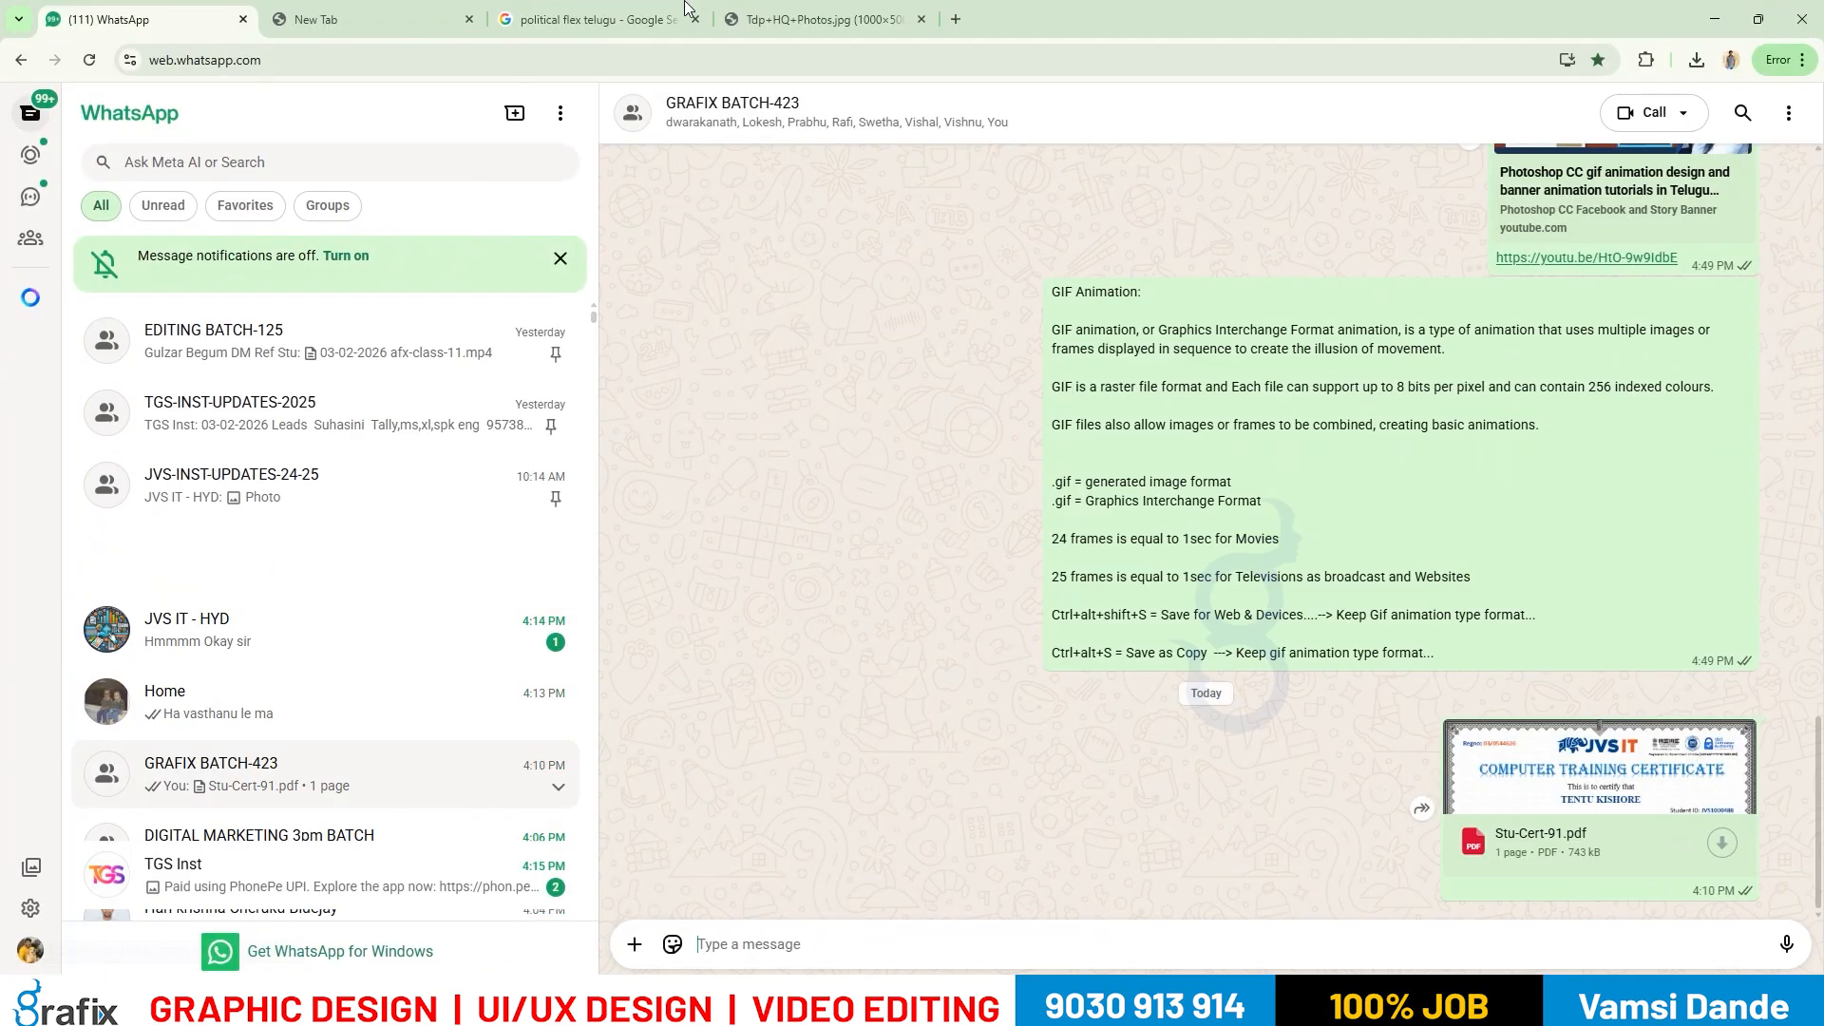
{"action": "left_click", "coordinate": [808, 19]}
{"action": "key", "text": "ctrl+minus"}
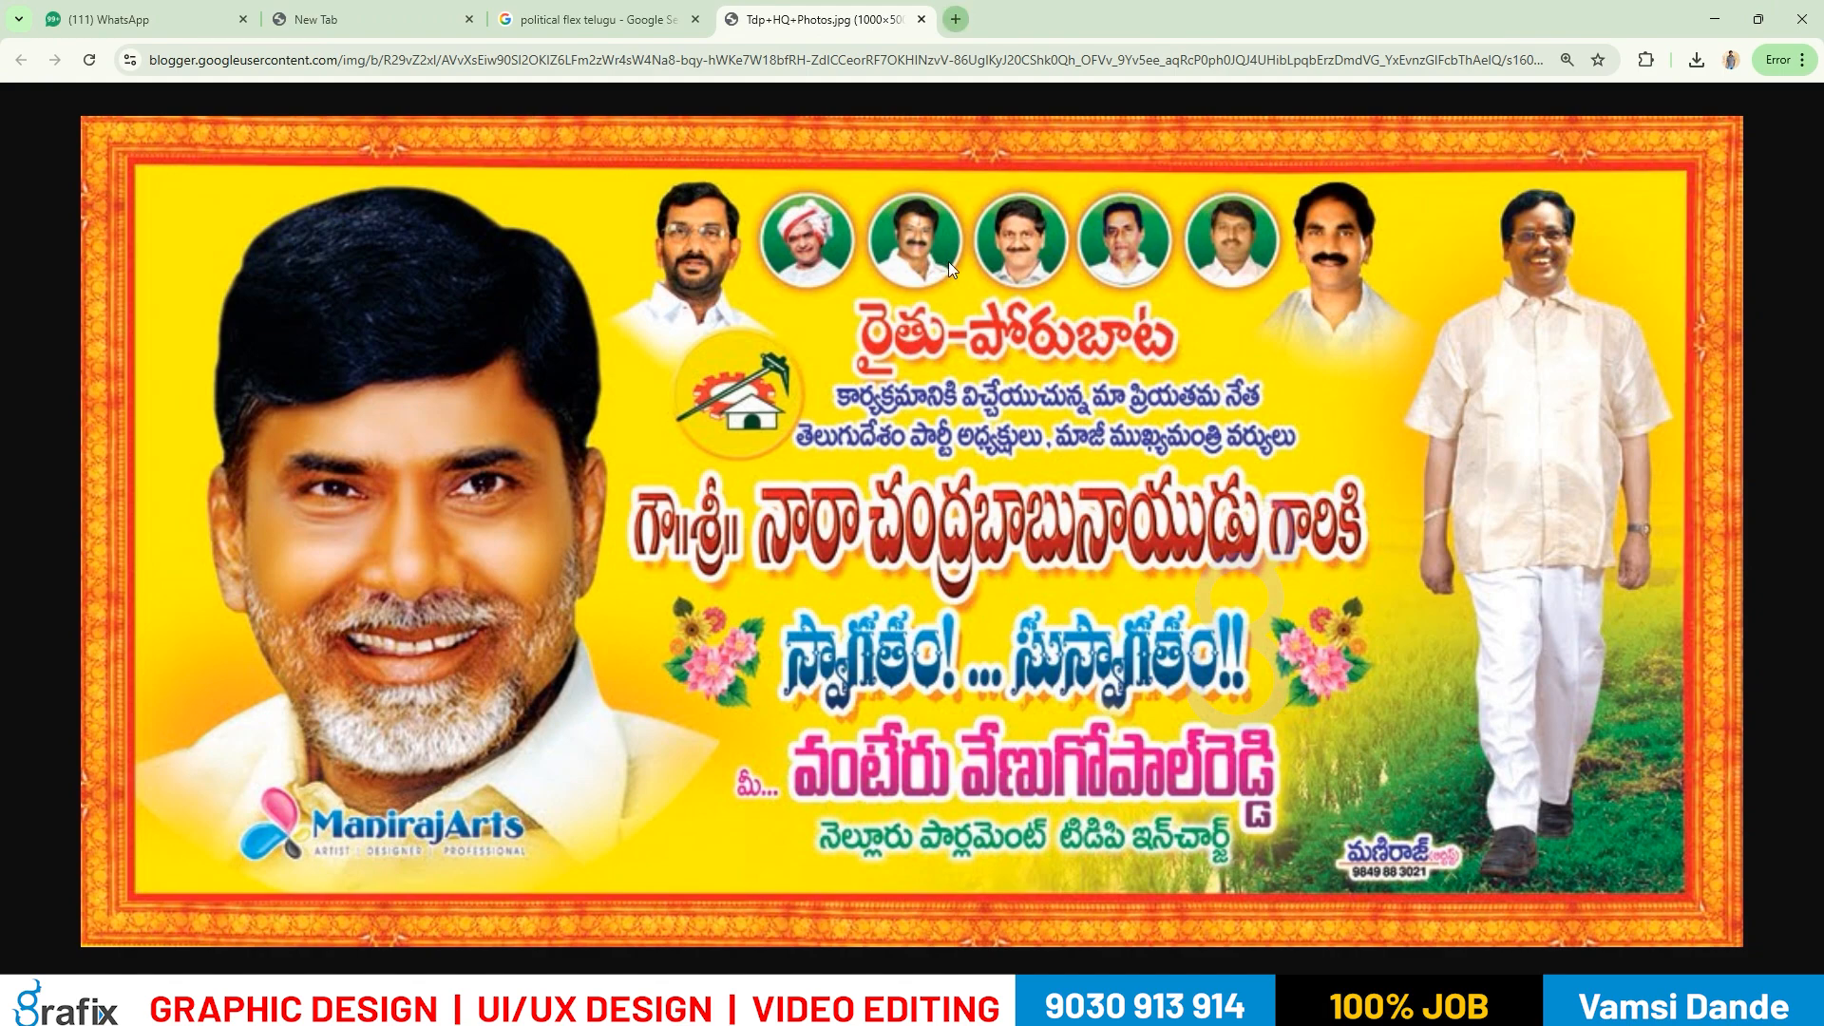
Open Google in a new browser tab.
{"action": "left_click", "coordinate": [952, 19]}
{"action": "type", "text": "g"}
{"action": "key", "text": "Return"}
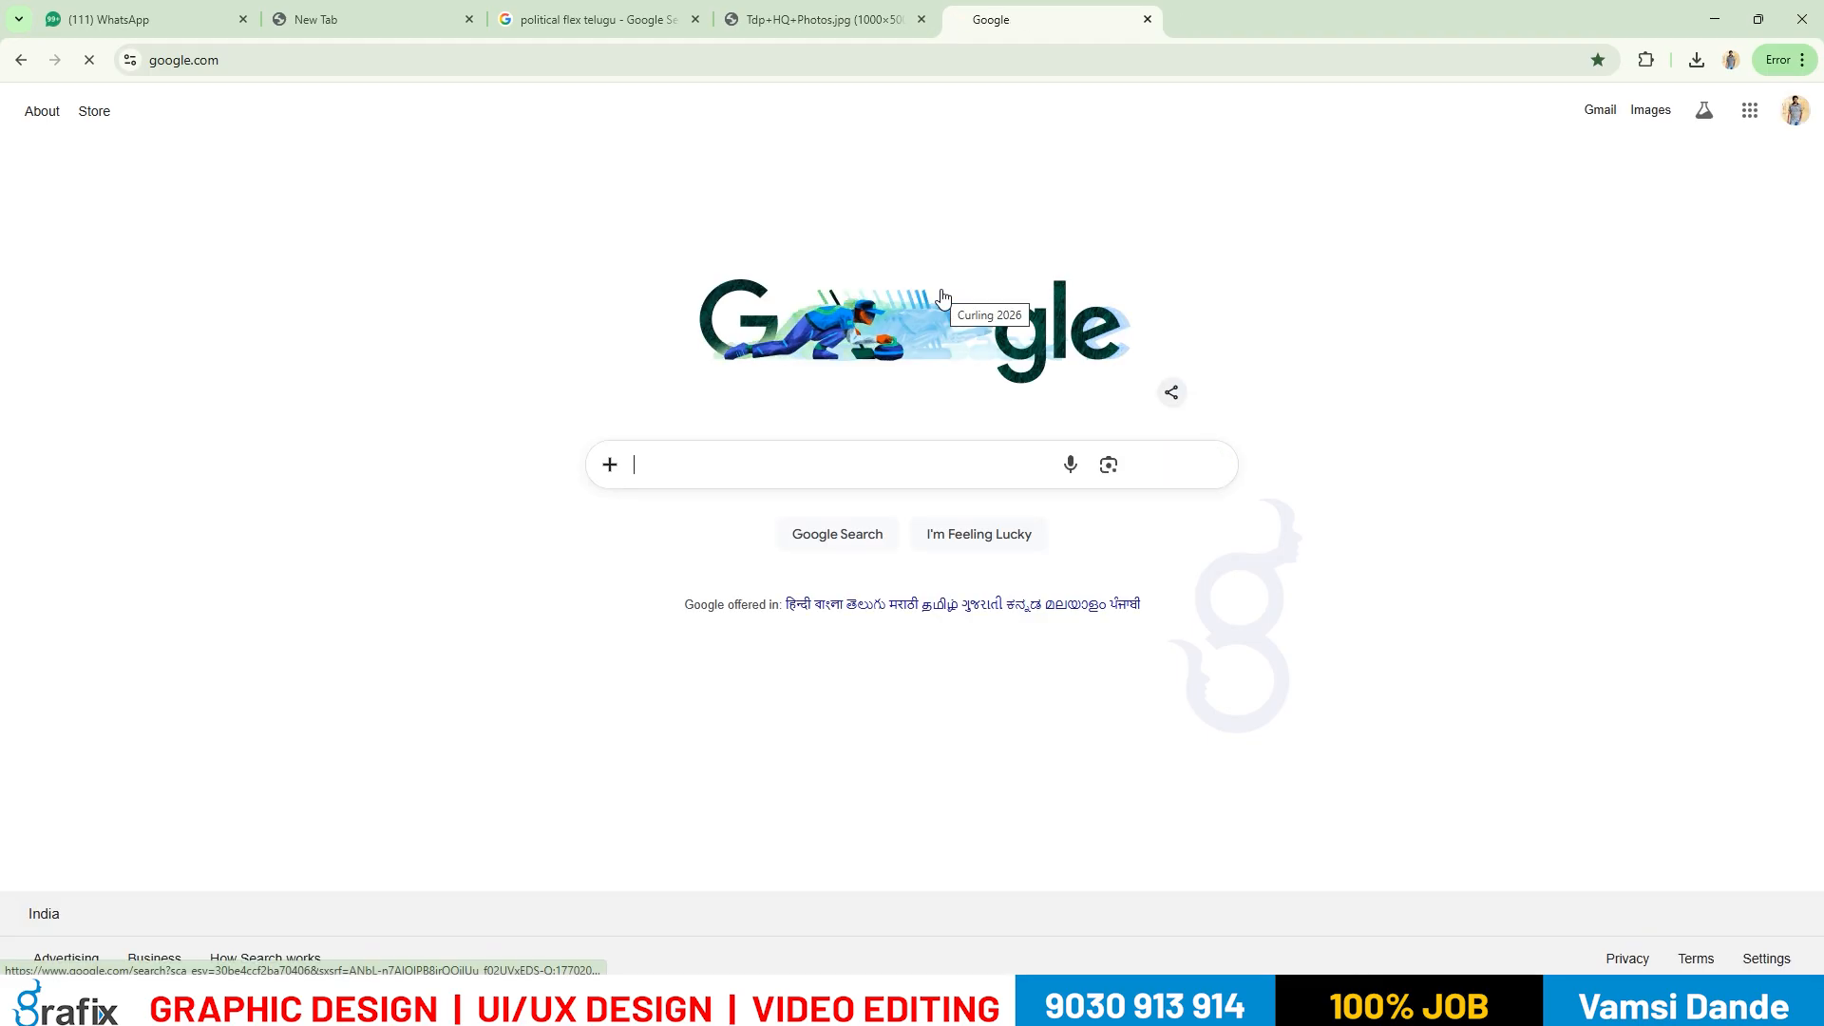
Search Google for "nara chandrababu naidu png".
{"action": "type", "text": "nara"}
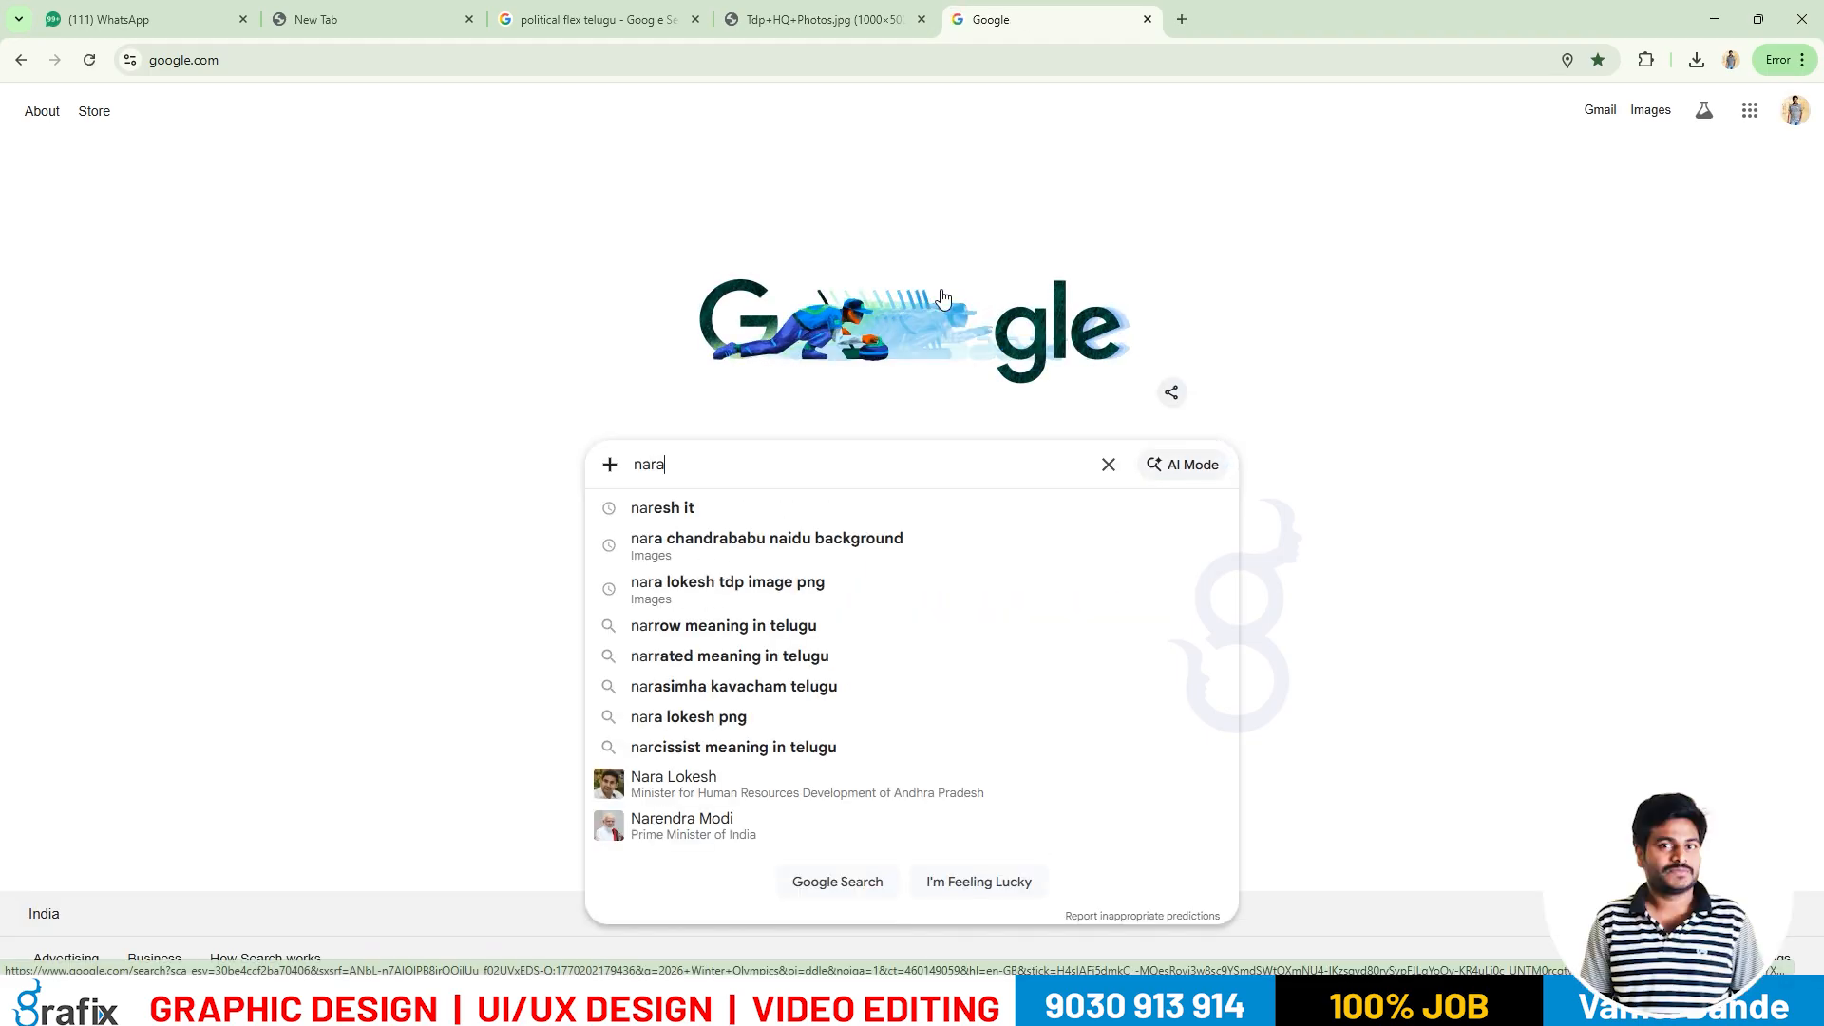
{"action": "key", "text": "Down"}
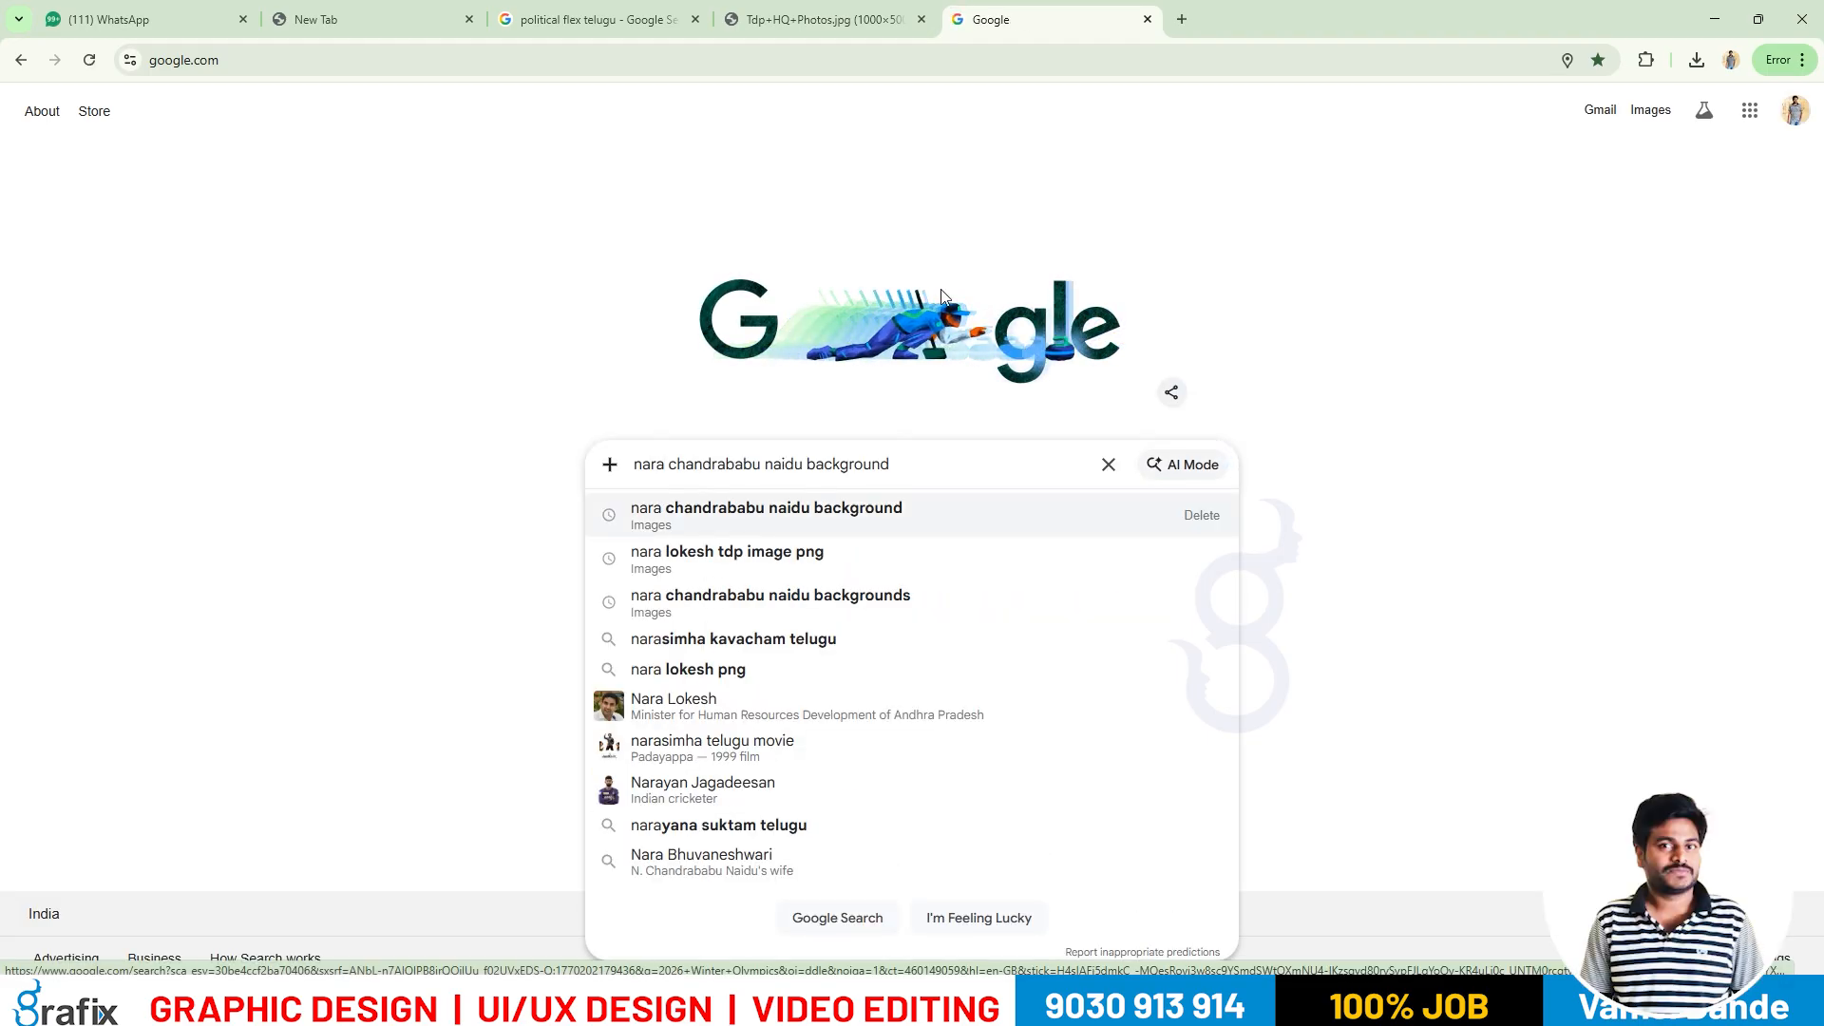
{"action": "key", "text": "BackSpace"}
{"action": "key", "text": "BackSpace"}
{"action": "key", "text": "BackSpace"}
{"action": "key", "text": "BackSpace"}
{"action": "key", "text": "BackSpace"}
{"action": "key", "text": "BackSpace"}
{"action": "key", "text": "BackSpace"}
{"action": "key", "text": "BackSpace"}
{"action": "key", "text": "BackSpace"}
{"action": "key", "text": "BackSpace"}
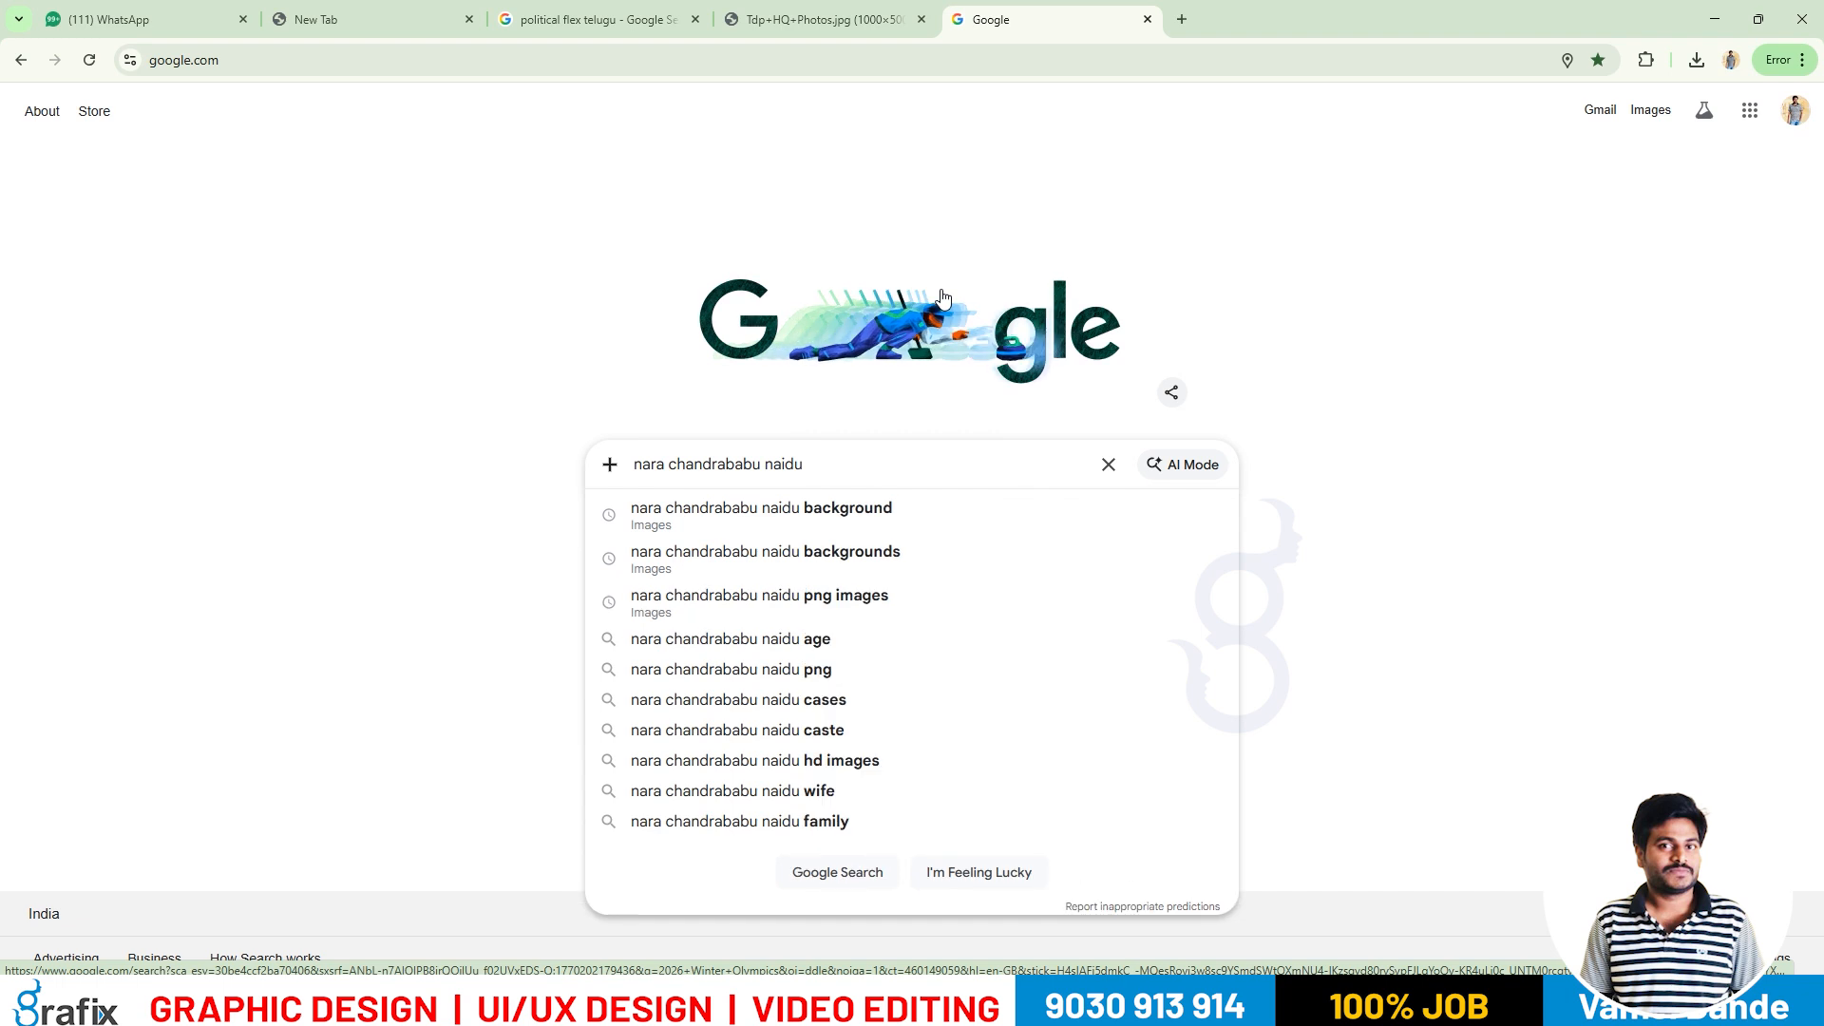
{"action": "type", "text": "png"}
{"action": "key", "text": "Return"}
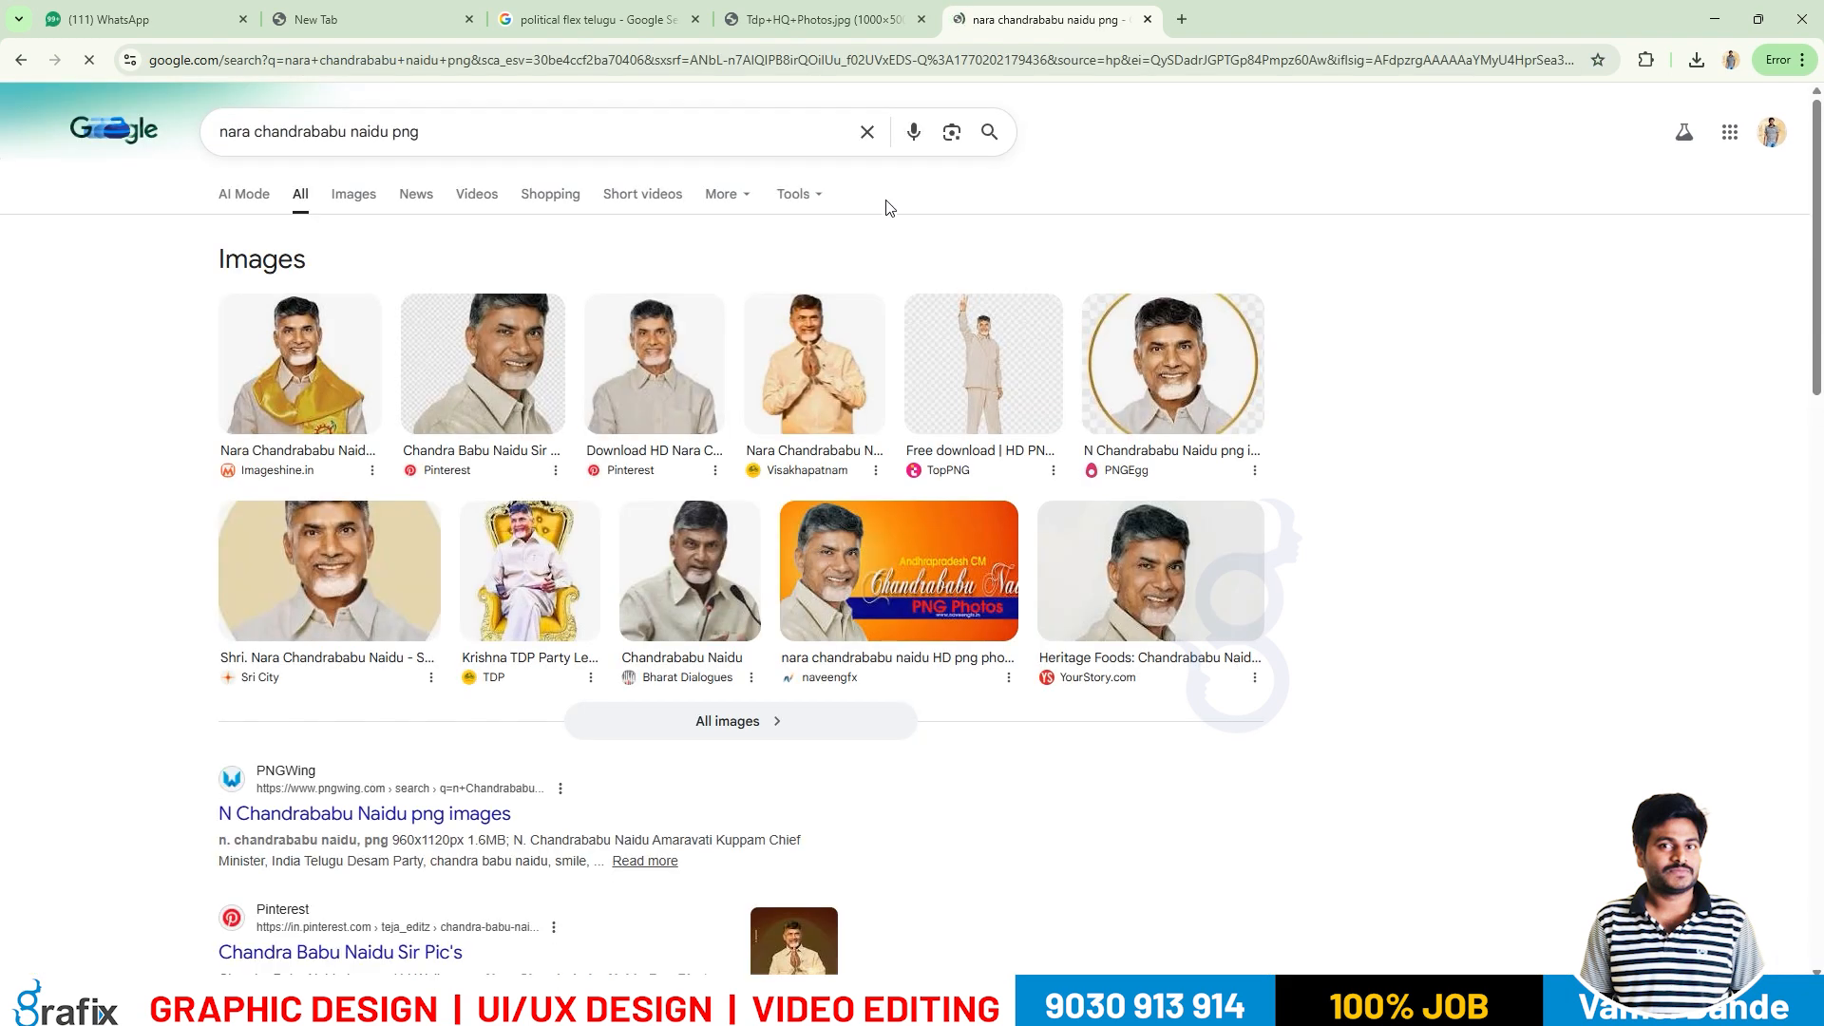
Examine the search results for suitable transparent portraits of the politician.
{"action": "scroll", "coordinate": [480, 470], "scroll_direction": "down", "scroll_amount": 3}
{"action": "scroll", "coordinate": [480, 470], "scroll_direction": "up", "scroll_amount": 3}
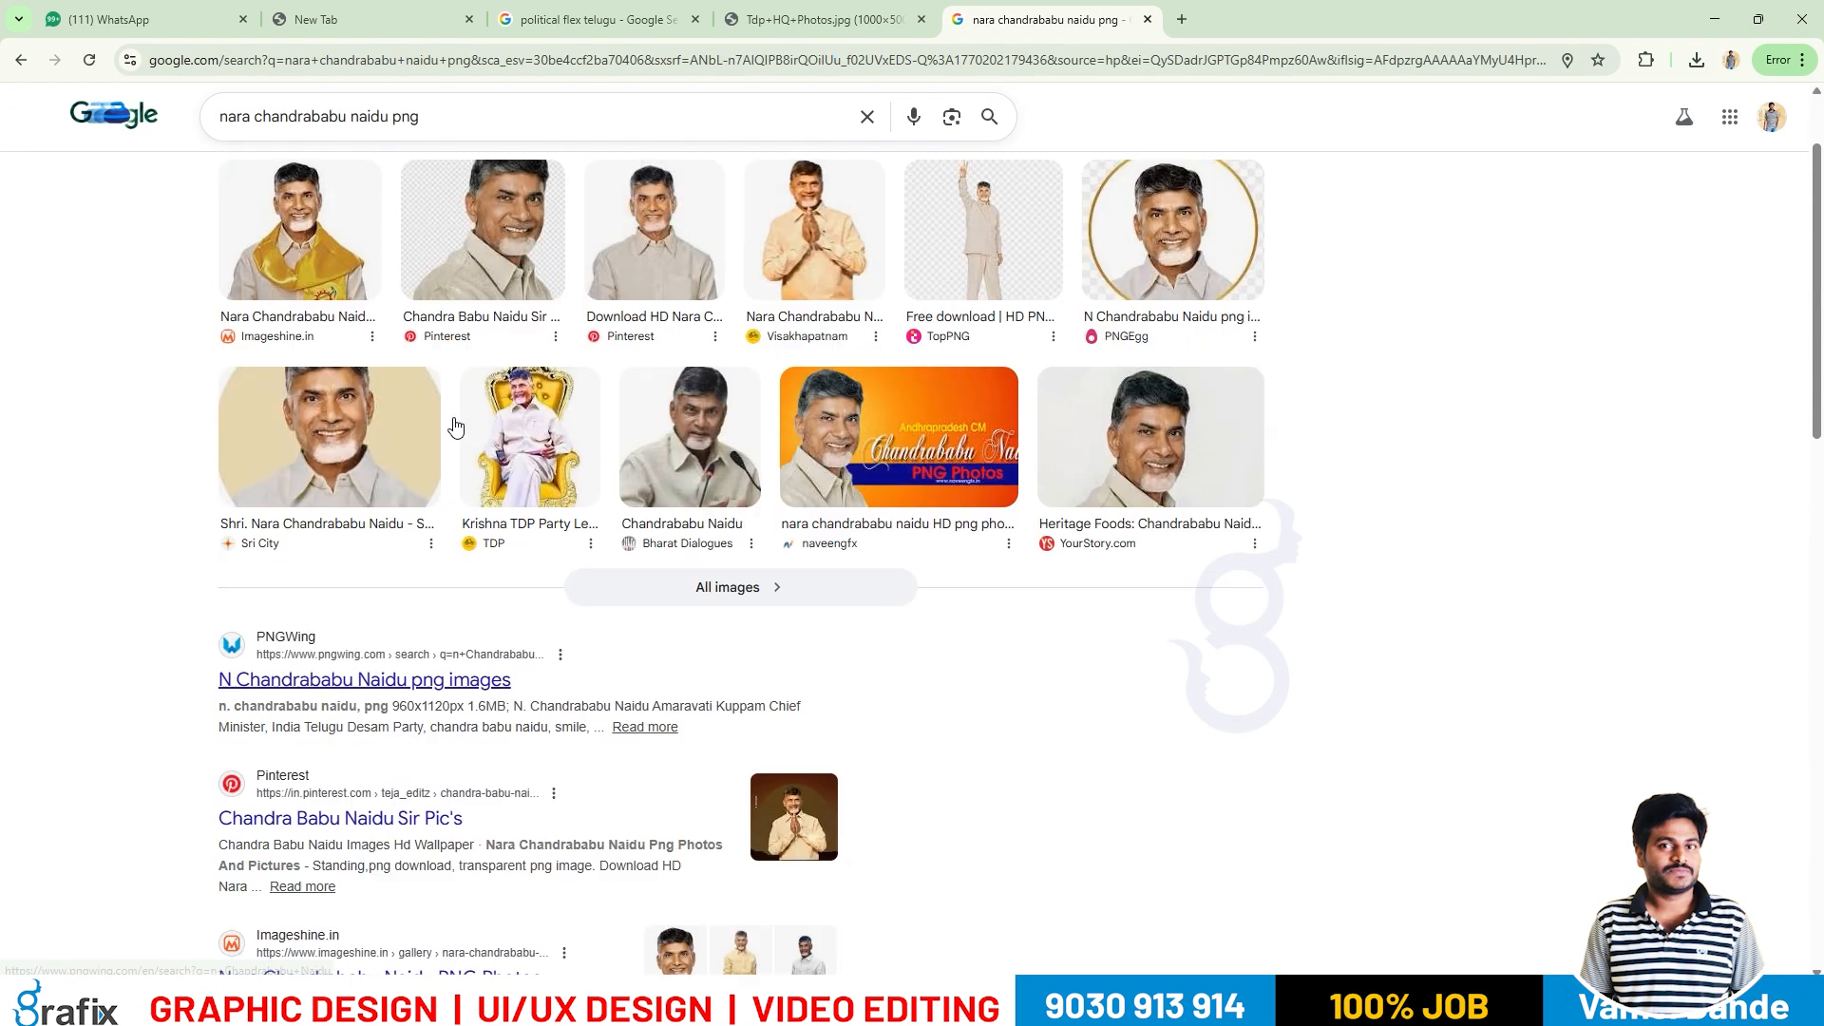
{"action": "scroll", "coordinate": [656, 562], "scroll_direction": "down", "scroll_amount": 6}
{"action": "scroll", "coordinate": [655, 562], "scroll_direction": "down", "scroll_amount": 5}
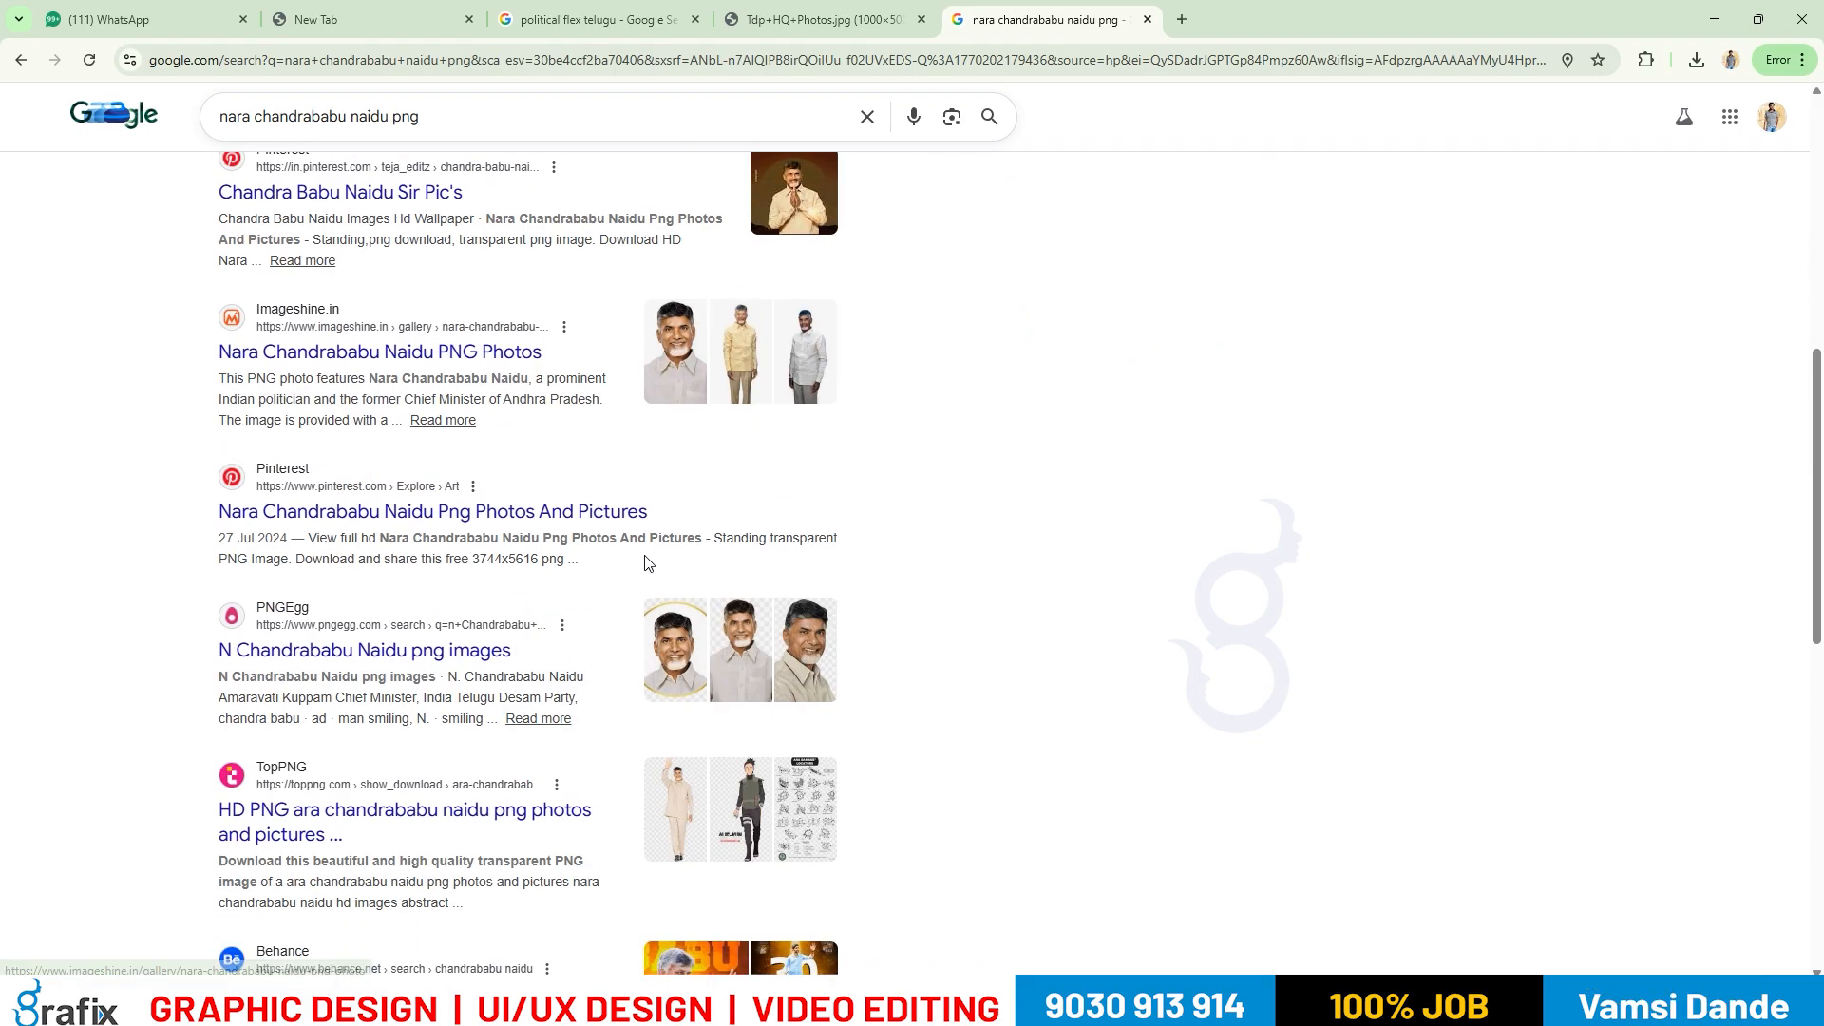
{"action": "scroll", "coordinate": [435, 695], "scroll_direction": "down", "scroll_amount": 1}
{"action": "scroll", "coordinate": [493, 620], "scroll_direction": "down", "scroll_amount": 1}
{"action": "scroll", "coordinate": [481, 600], "scroll_direction": "up", "scroll_amount": 8}
{"action": "scroll", "coordinate": [432, 511], "scroll_direction": "up", "scroll_amount": 3}
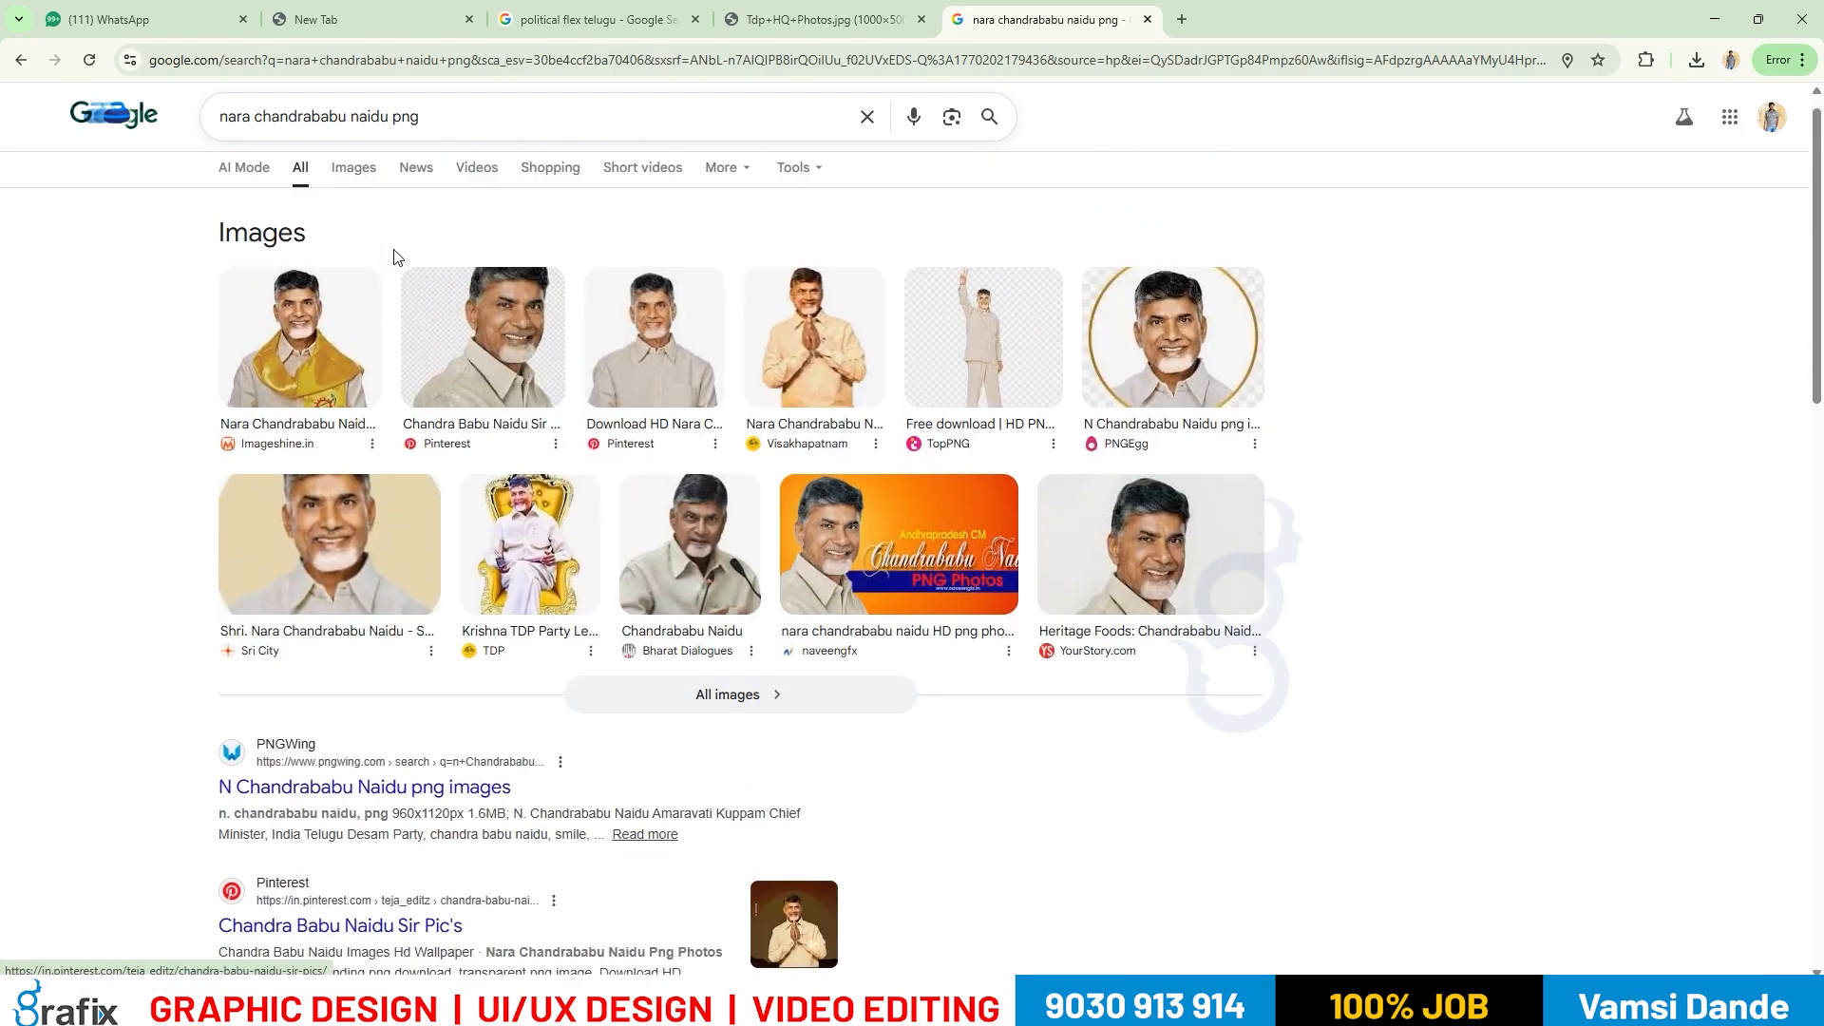
Refine the search to "nara chandrababu naidu hd images png".
{"action": "left_click", "coordinate": [394, 133]}
{"action": "type", "text": "hd"}
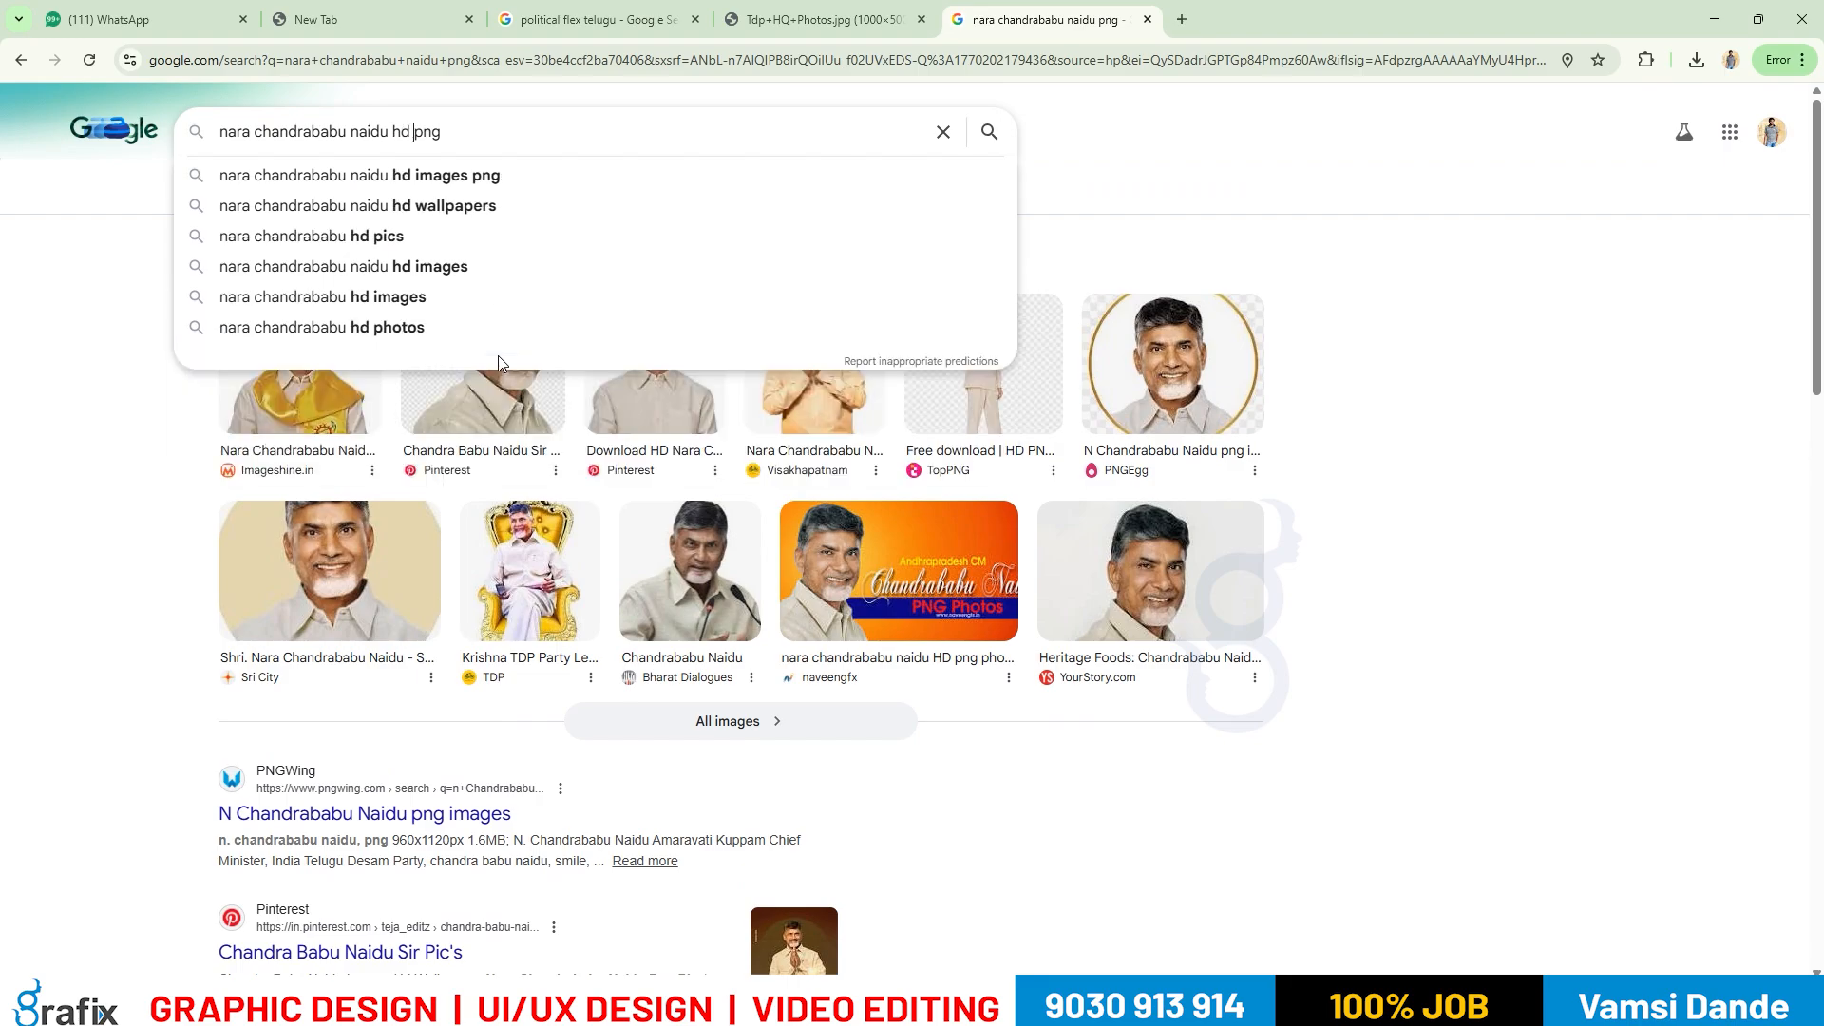
{"action": "key", "text": "Return"}
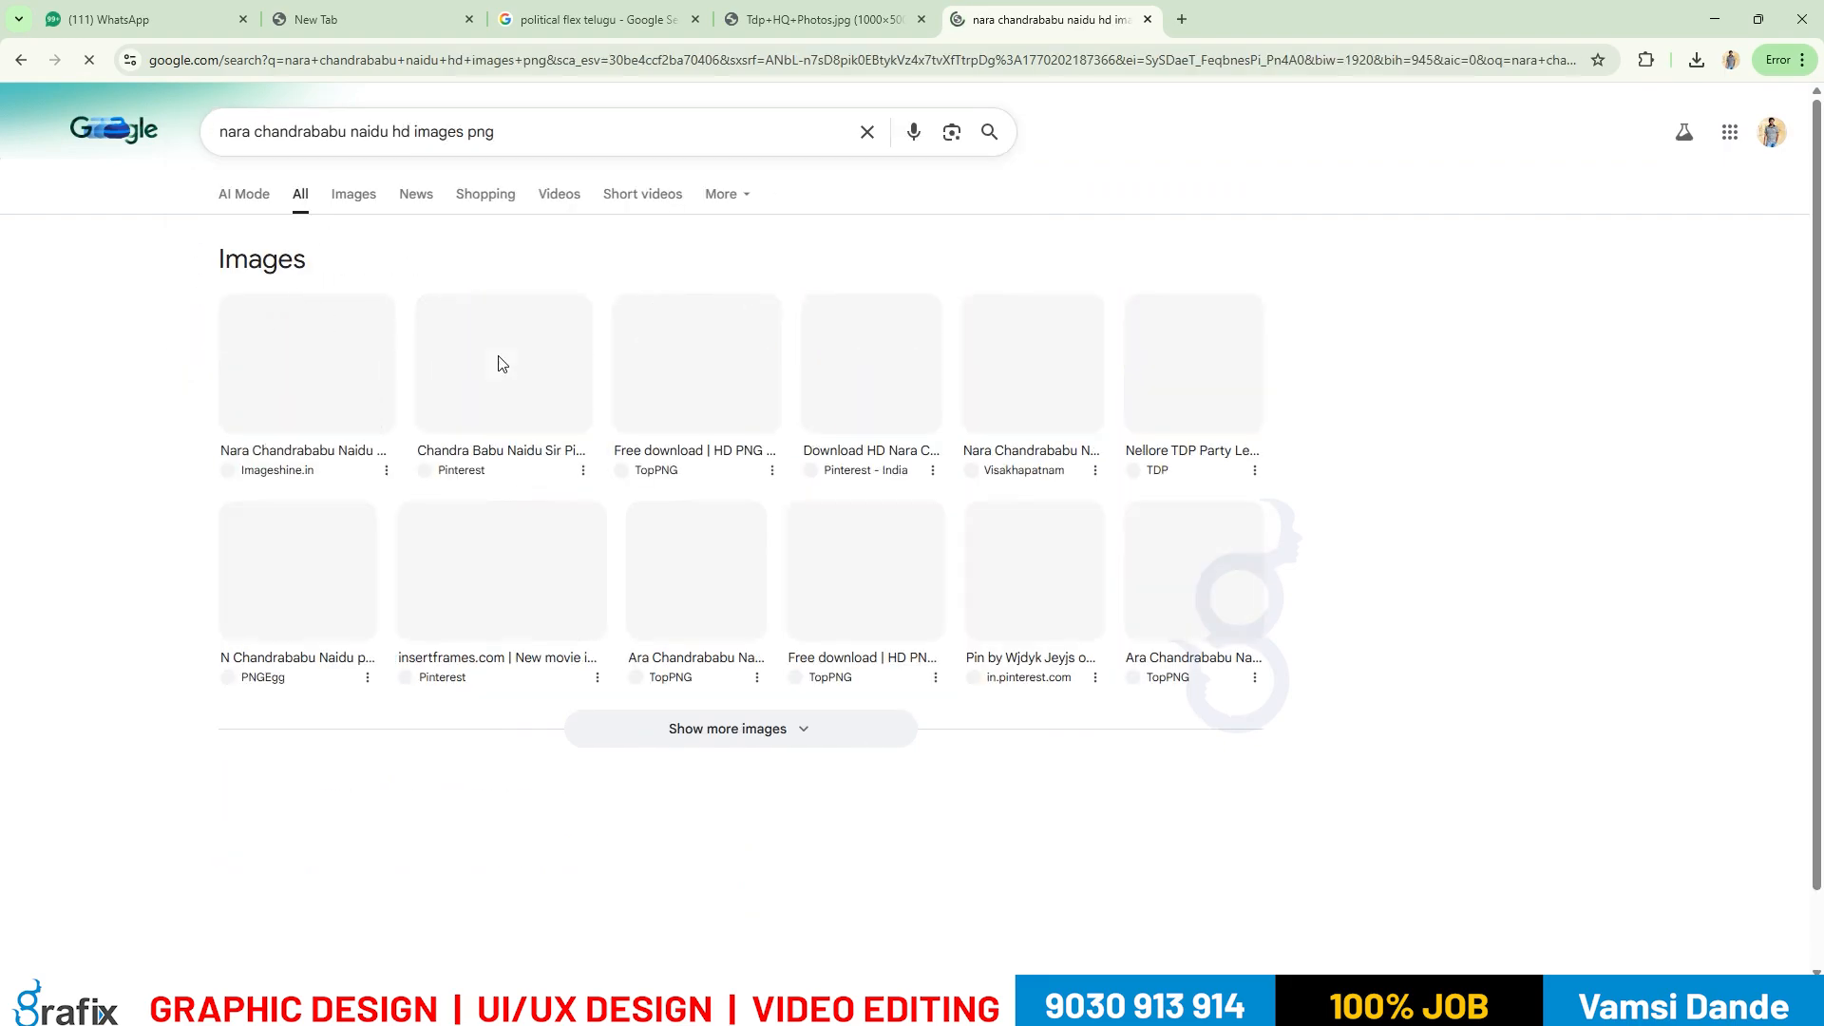
Look over the refined search results and show only the image results.
{"action": "scroll", "coordinate": [807, 655], "scroll_direction": "down", "scroll_amount": 3}
{"action": "scroll", "coordinate": [807, 654], "scroll_direction": "down", "scroll_amount": 5}
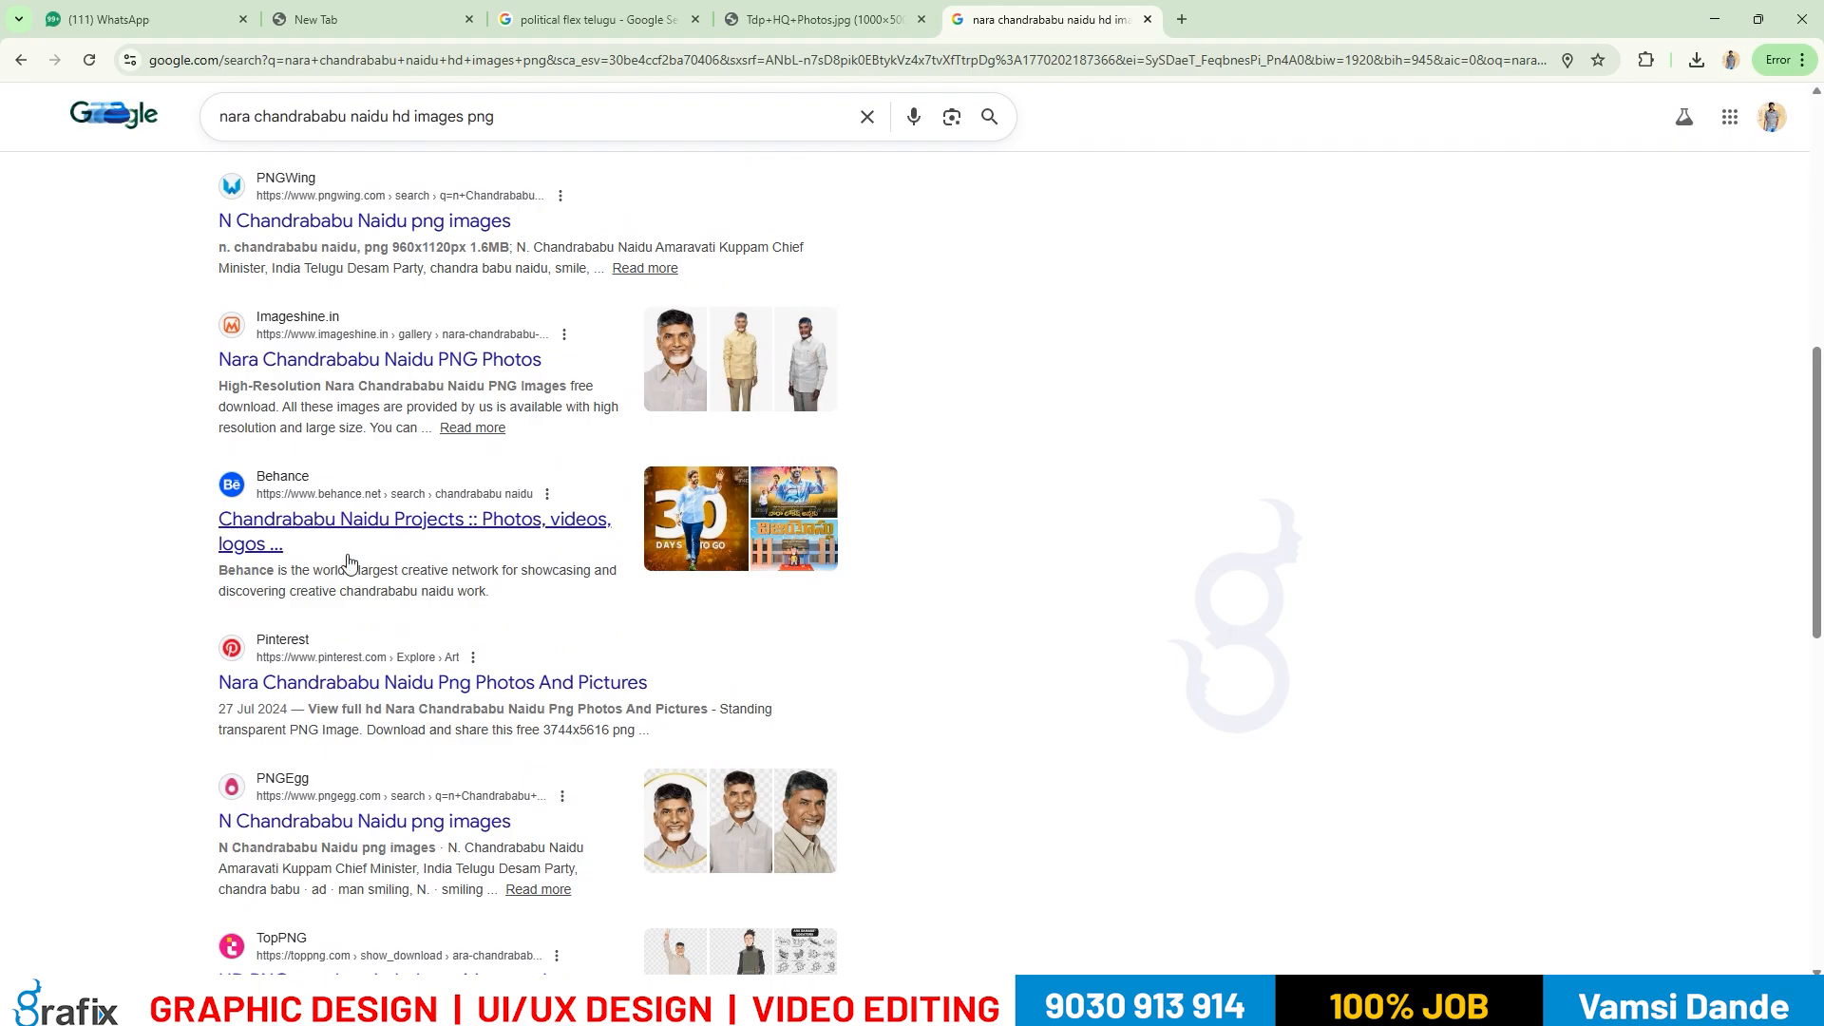
{"action": "scroll", "coordinate": [570, 753], "scroll_direction": "down", "scroll_amount": 5}
{"action": "scroll", "coordinate": [575, 753], "scroll_direction": "down", "scroll_amount": 4}
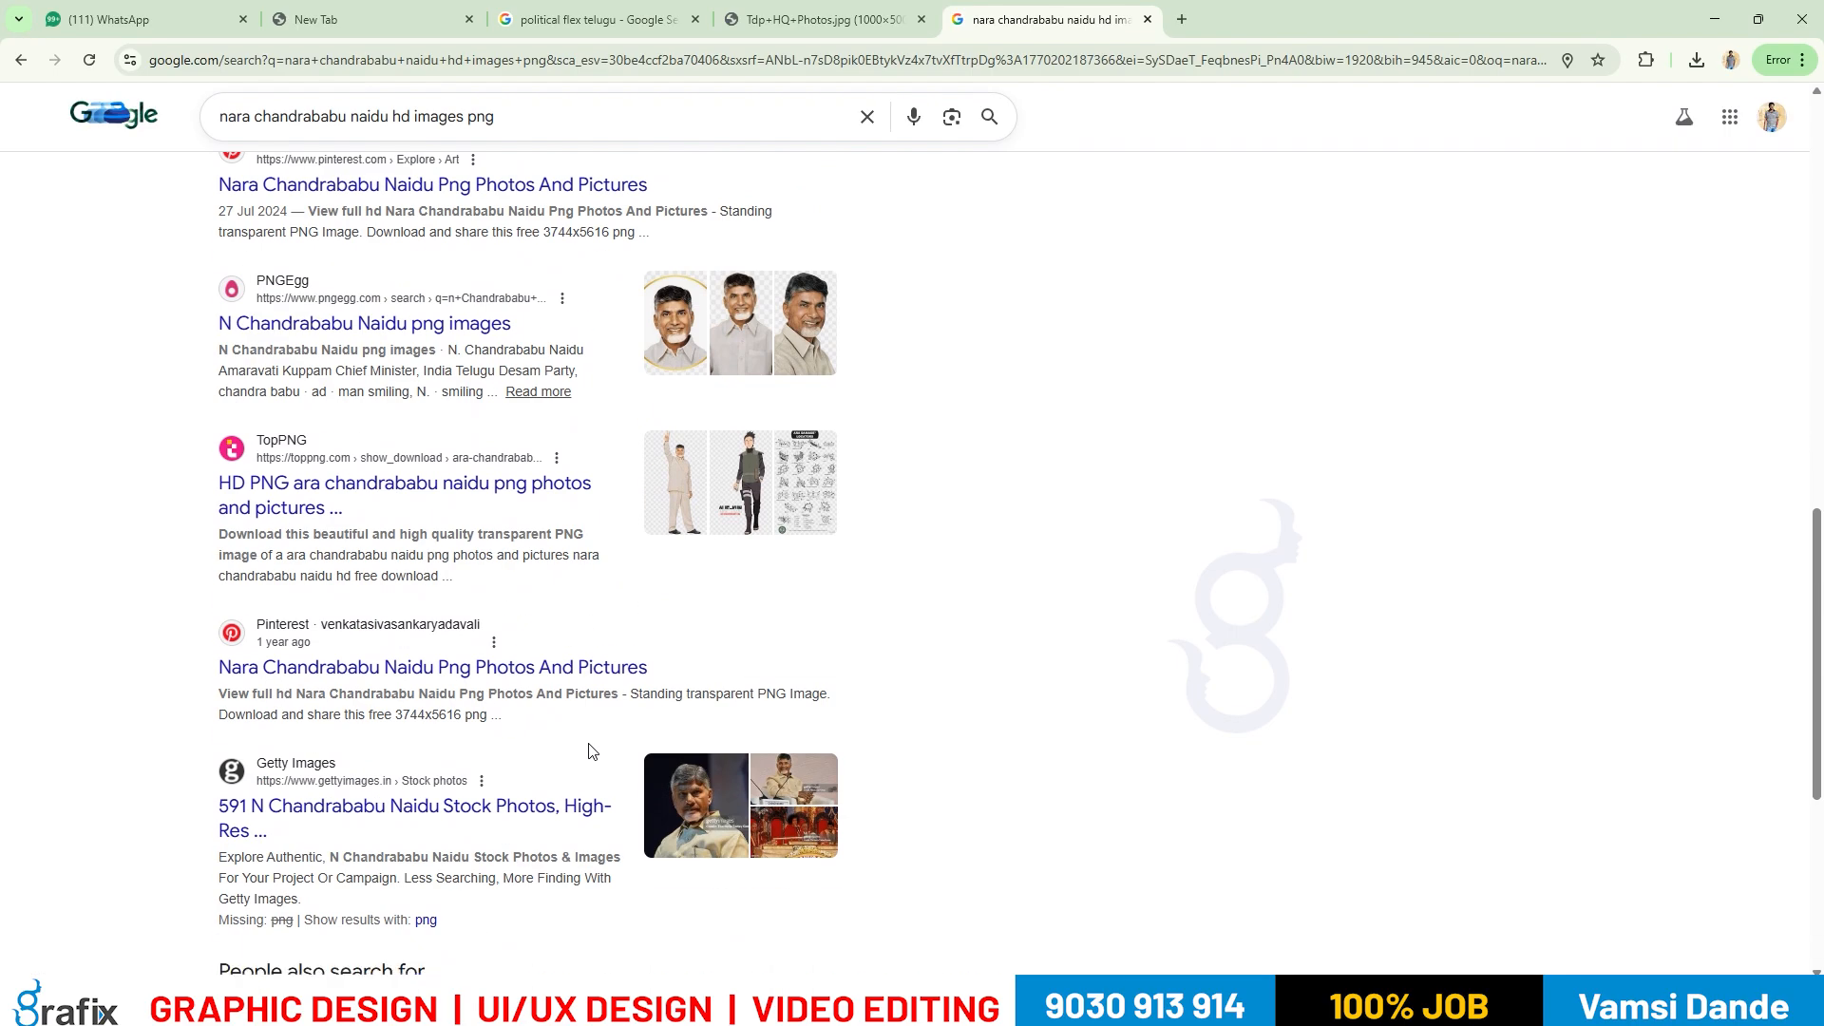
{"action": "scroll", "coordinate": [589, 750], "scroll_direction": "up", "scroll_amount": 8}
{"action": "scroll", "coordinate": [584, 737], "scroll_direction": "up", "scroll_amount": 10}
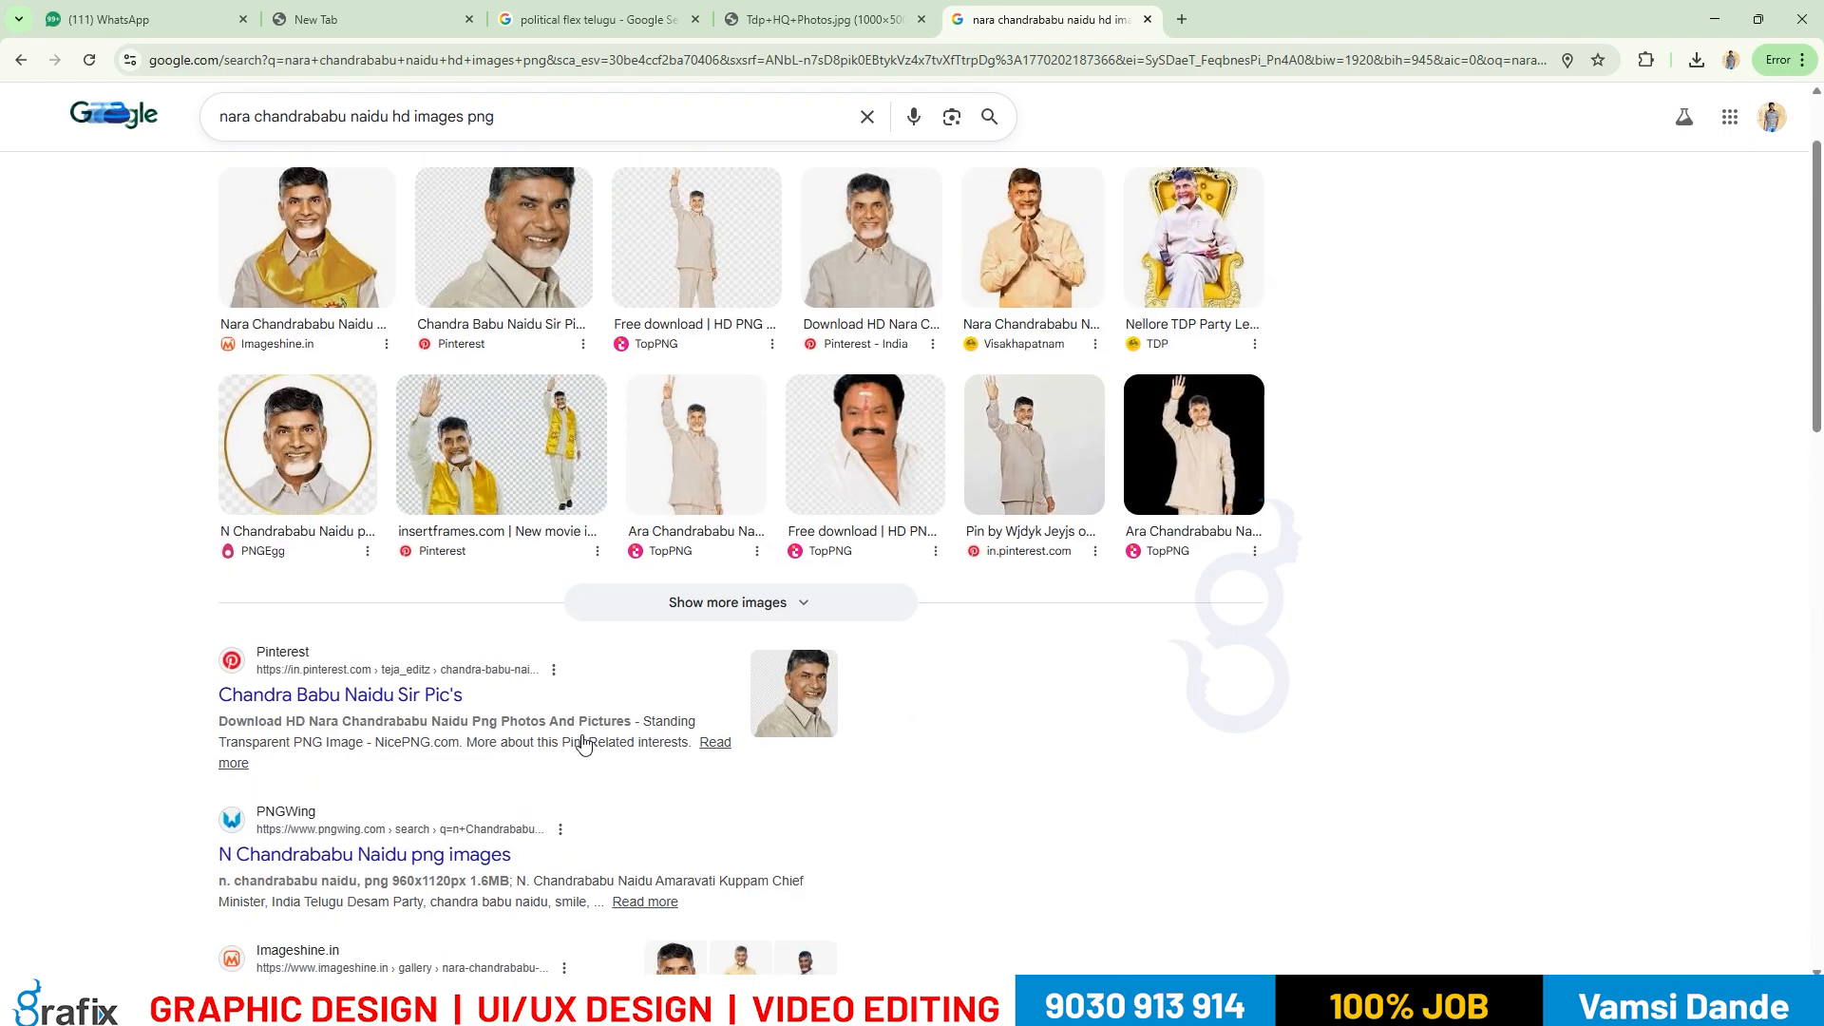
{"action": "left_click", "coordinate": [368, 194]}
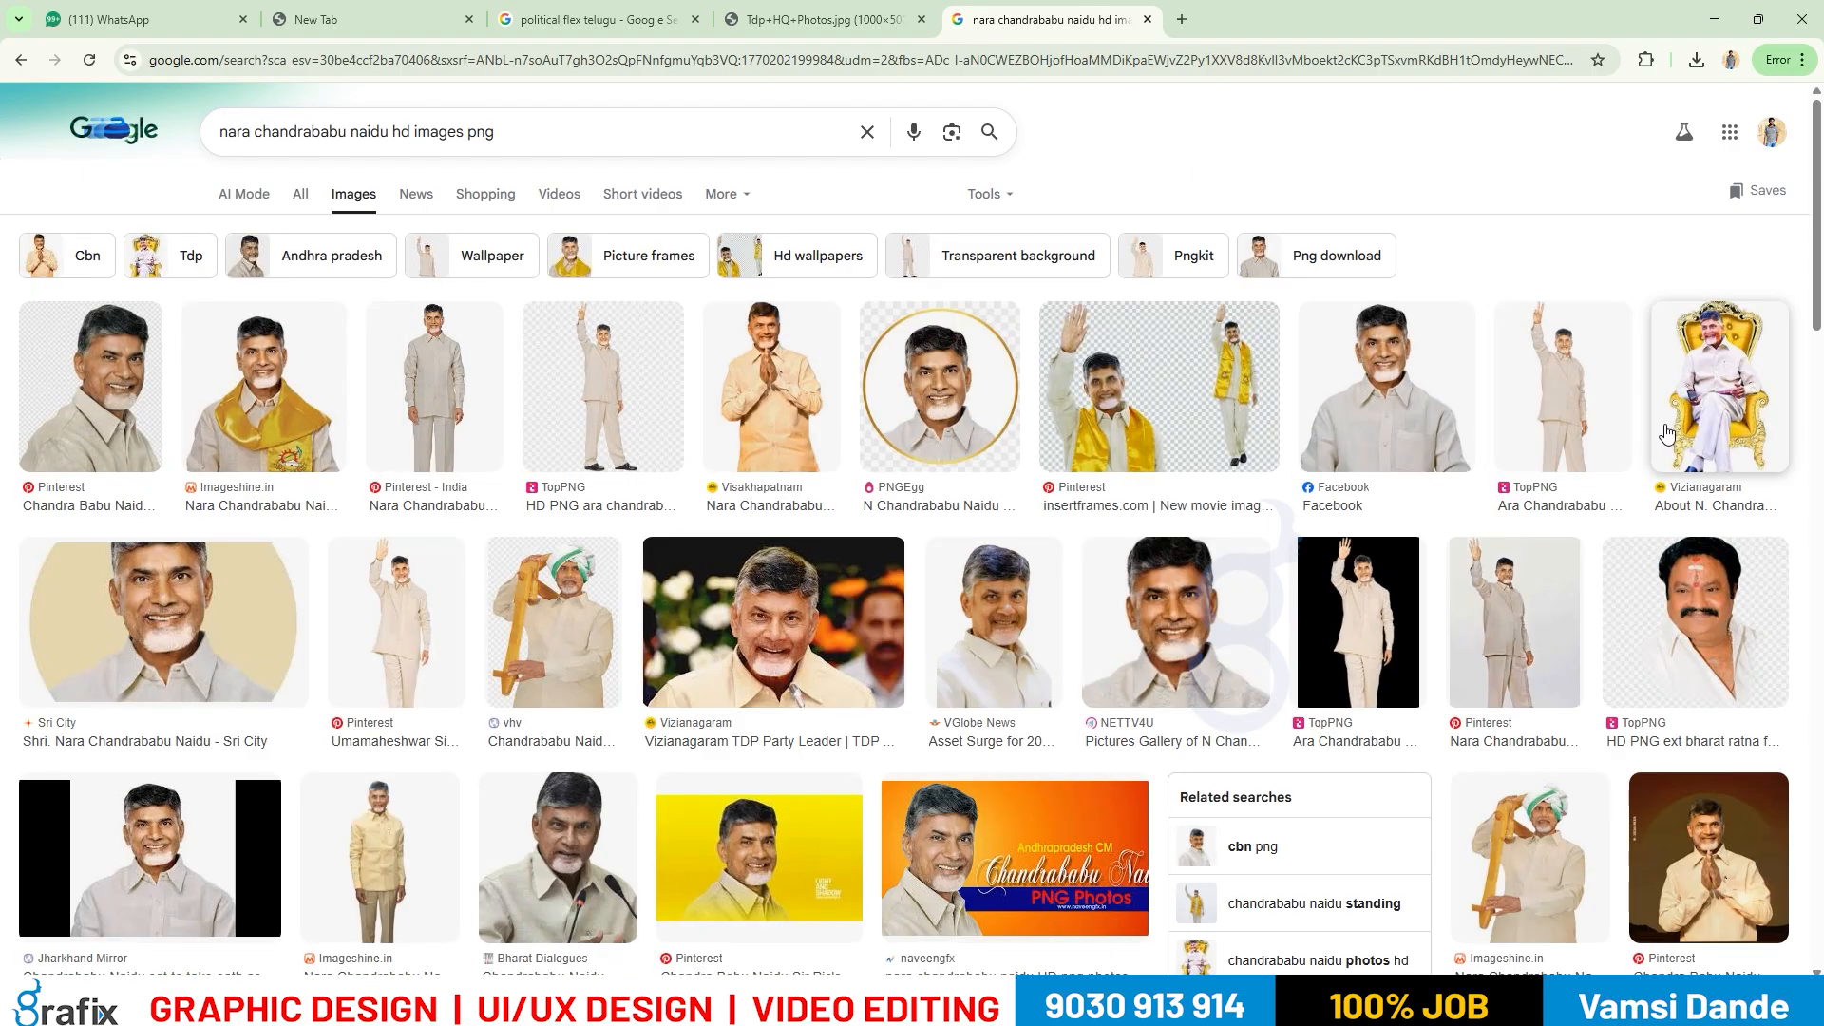
Preview the picture of the politician seated on a golden chair and open its source page on the Vizianagaram site.
{"action": "left_click", "coordinate": [1705, 502]}
{"action": "left_click", "coordinate": [1720, 819]}
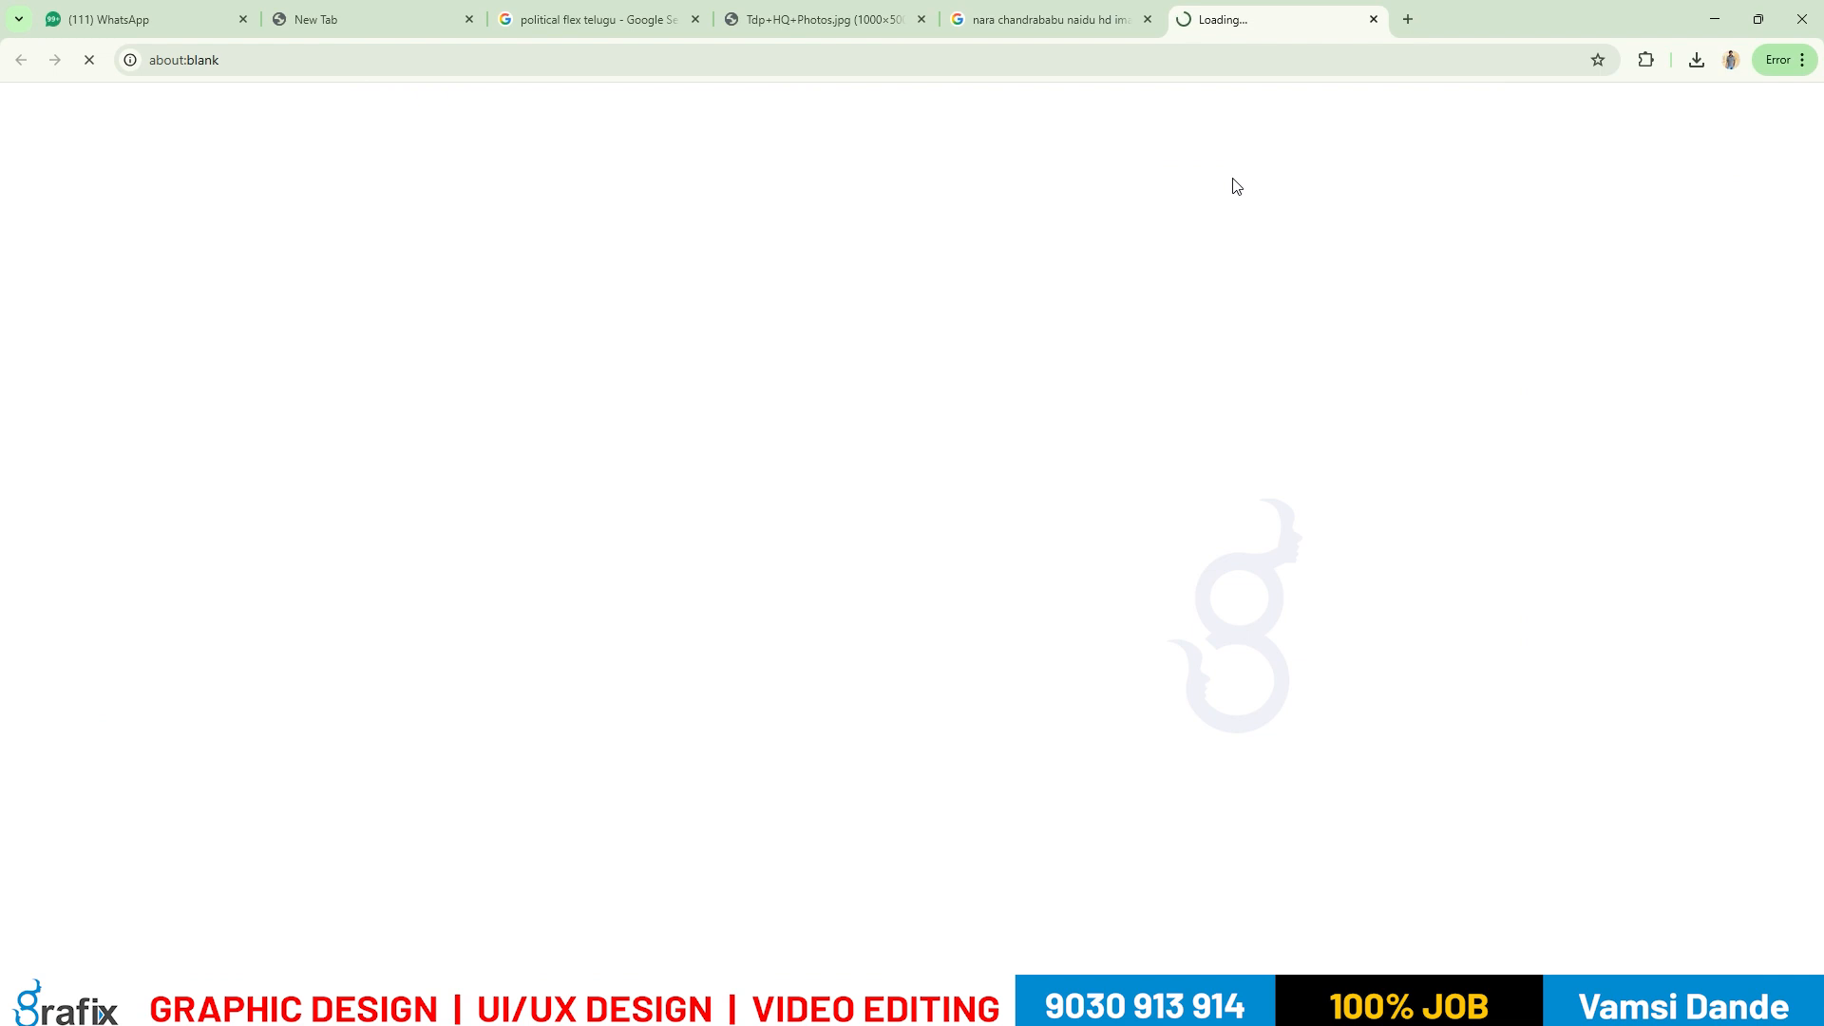
{"action": "left_click", "coordinate": [1067, 20]}
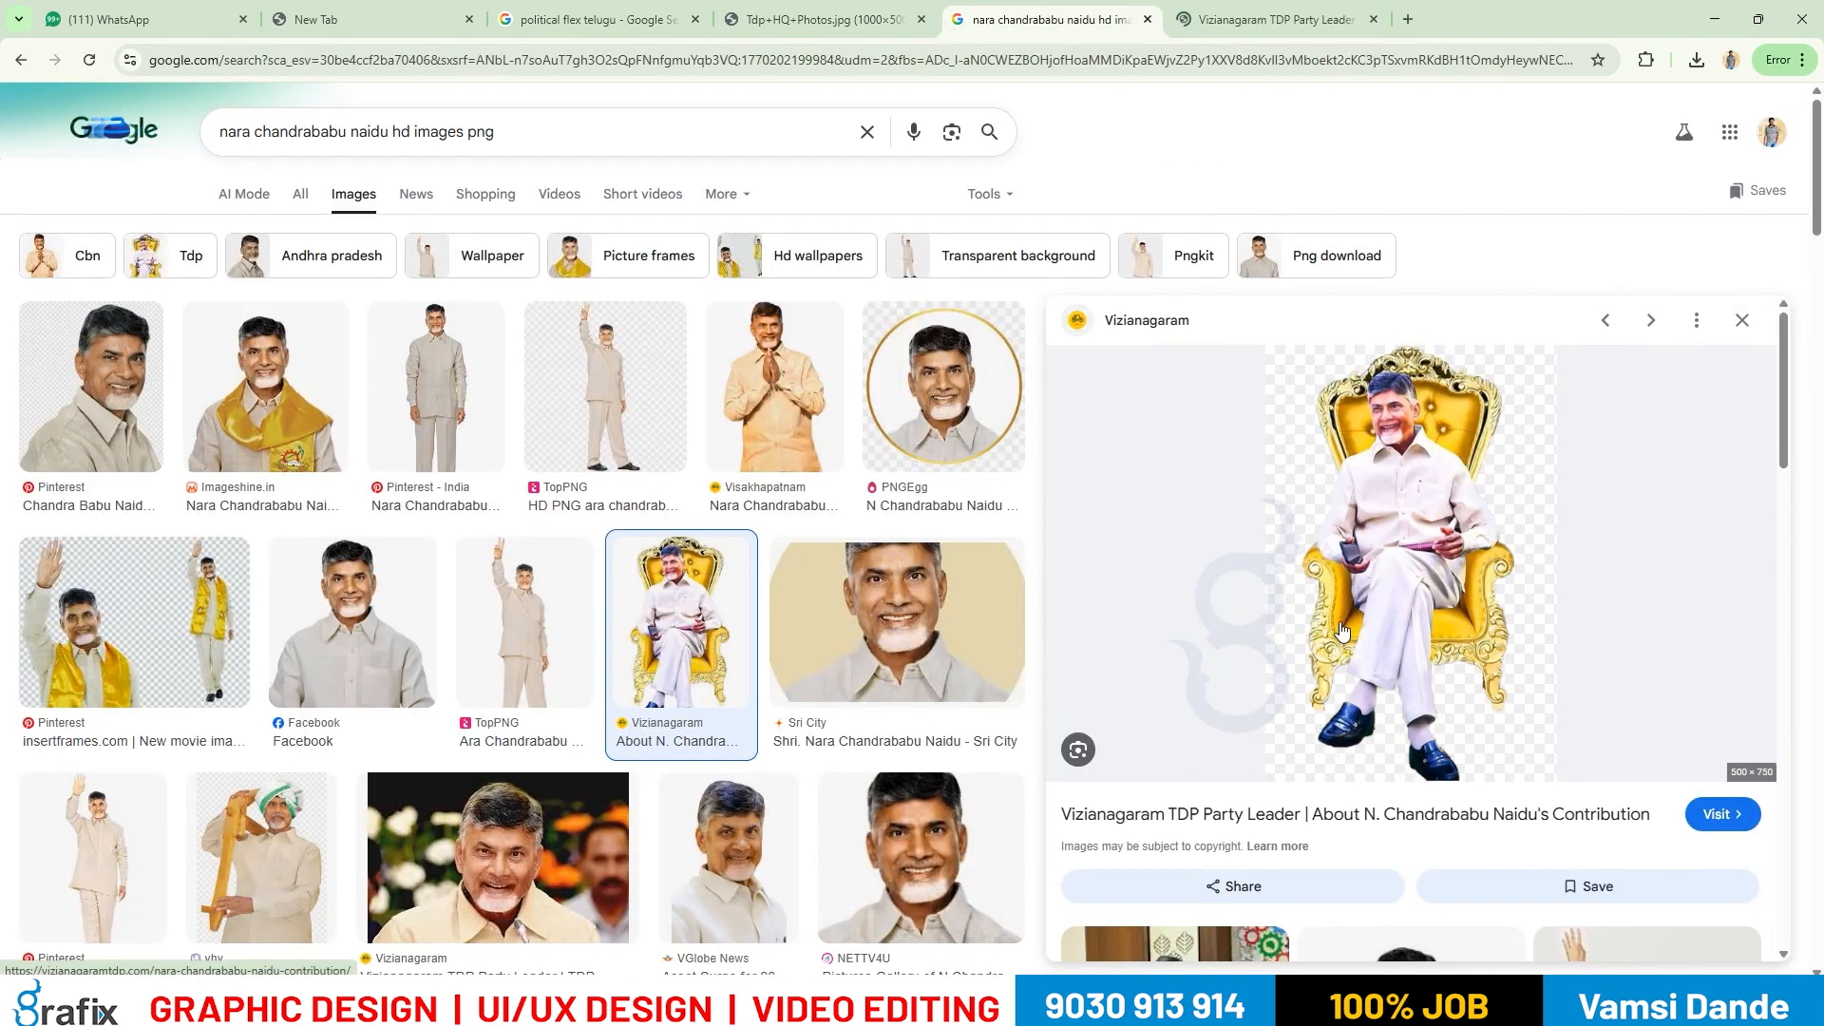
{"action": "left_click", "coordinate": [1262, 21]}
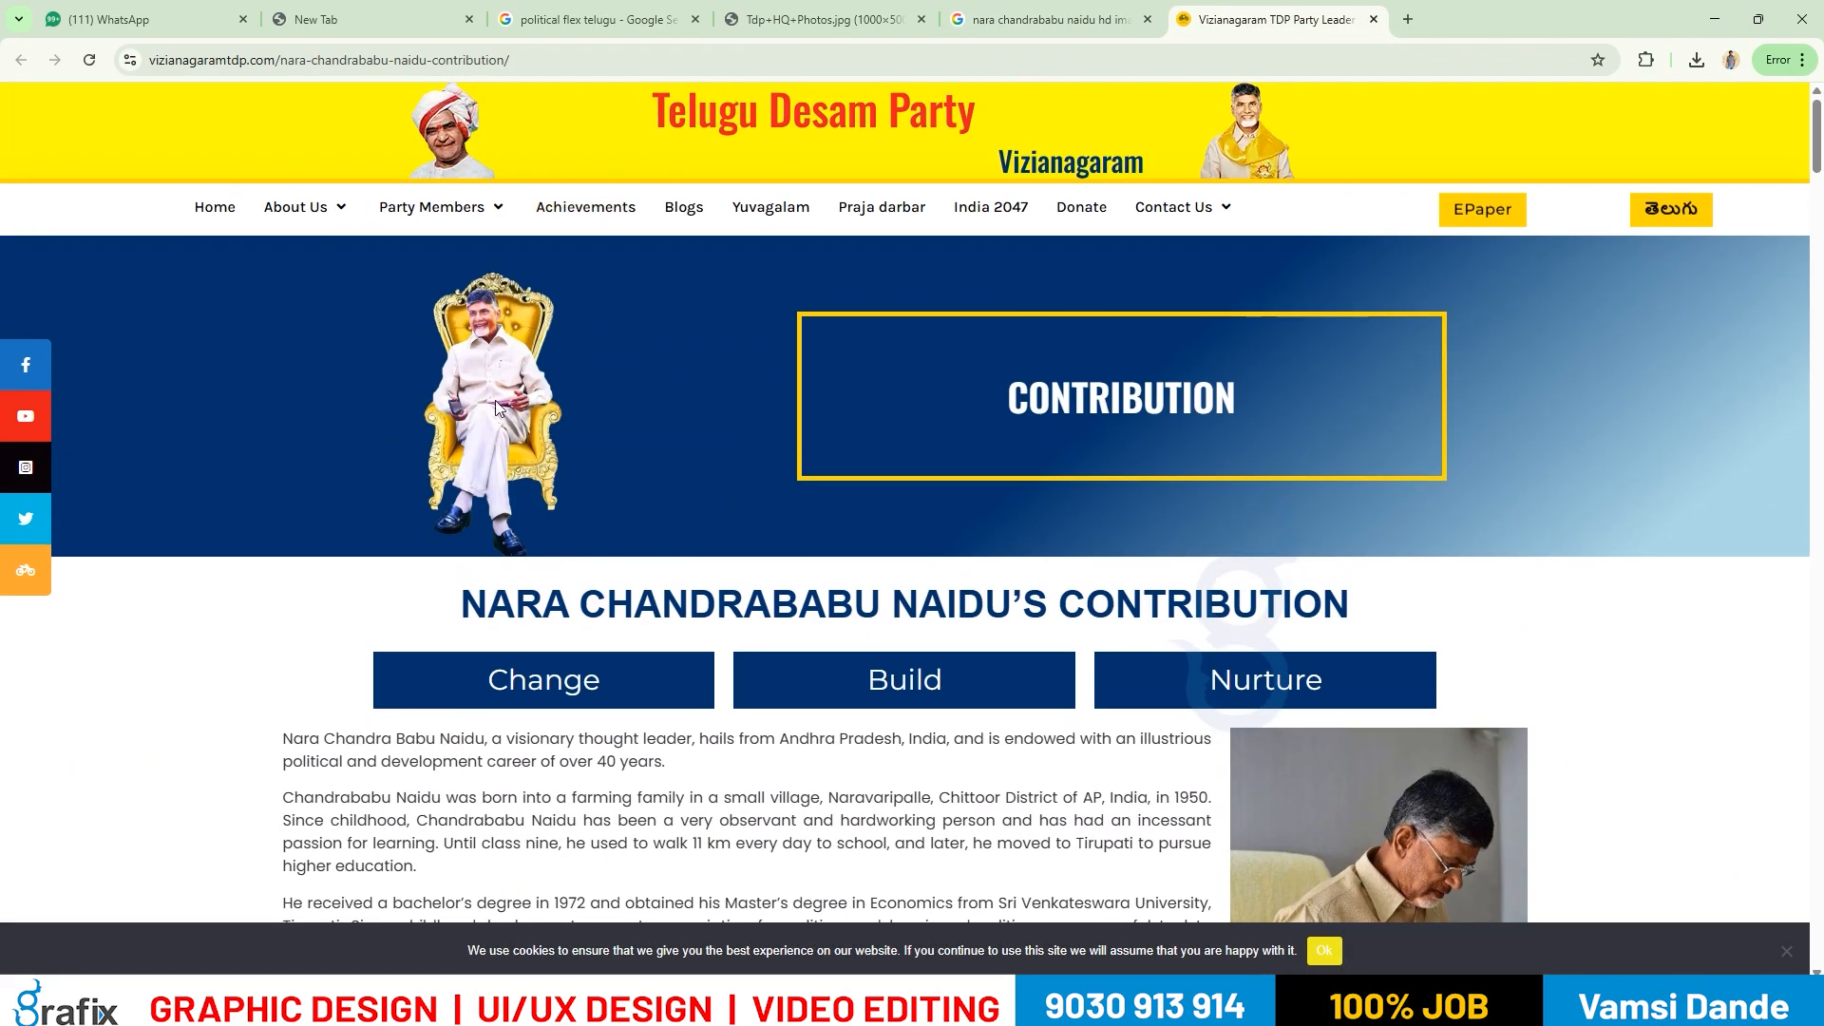
Copy the seated-portrait image from the web page to the desktop and place it in the blank Photoshop document.
{"action": "left_click_drag", "start_coordinate": [494, 401], "coordinate": [840, 396]}
{"action": "key", "text": "super+d"}
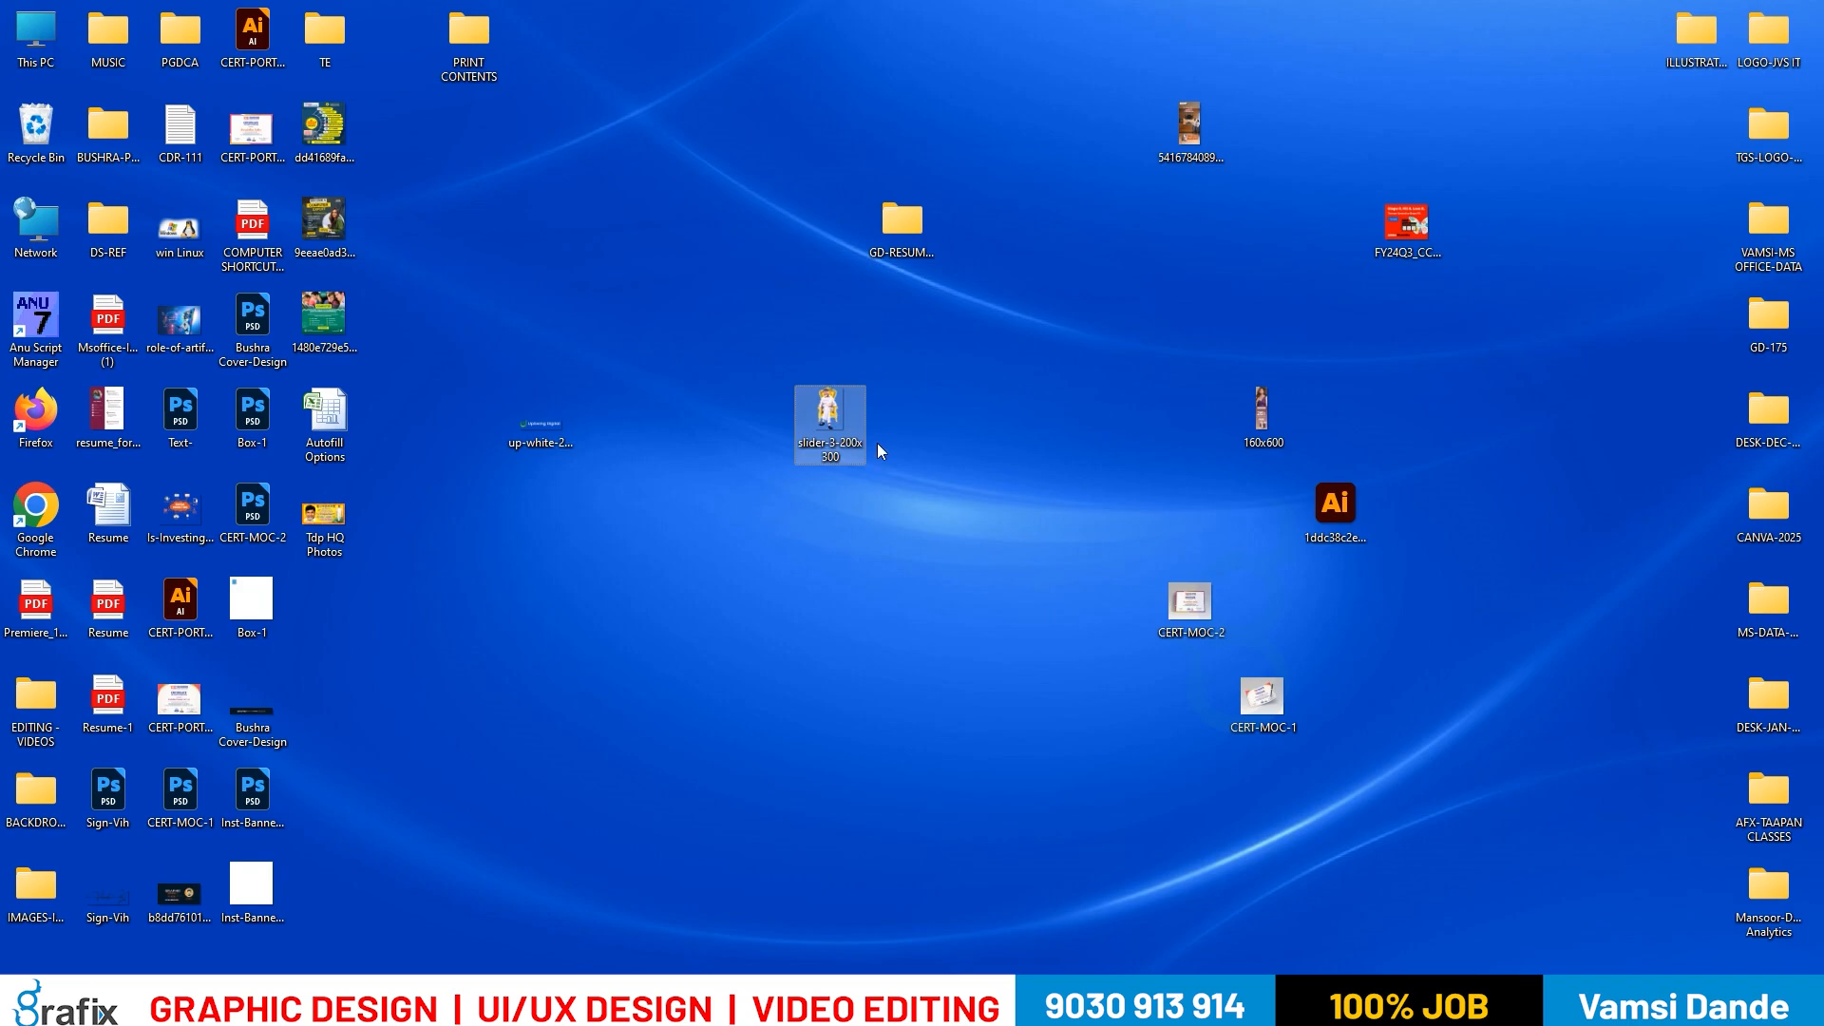
{"action": "key", "text": "alt+Tab"}
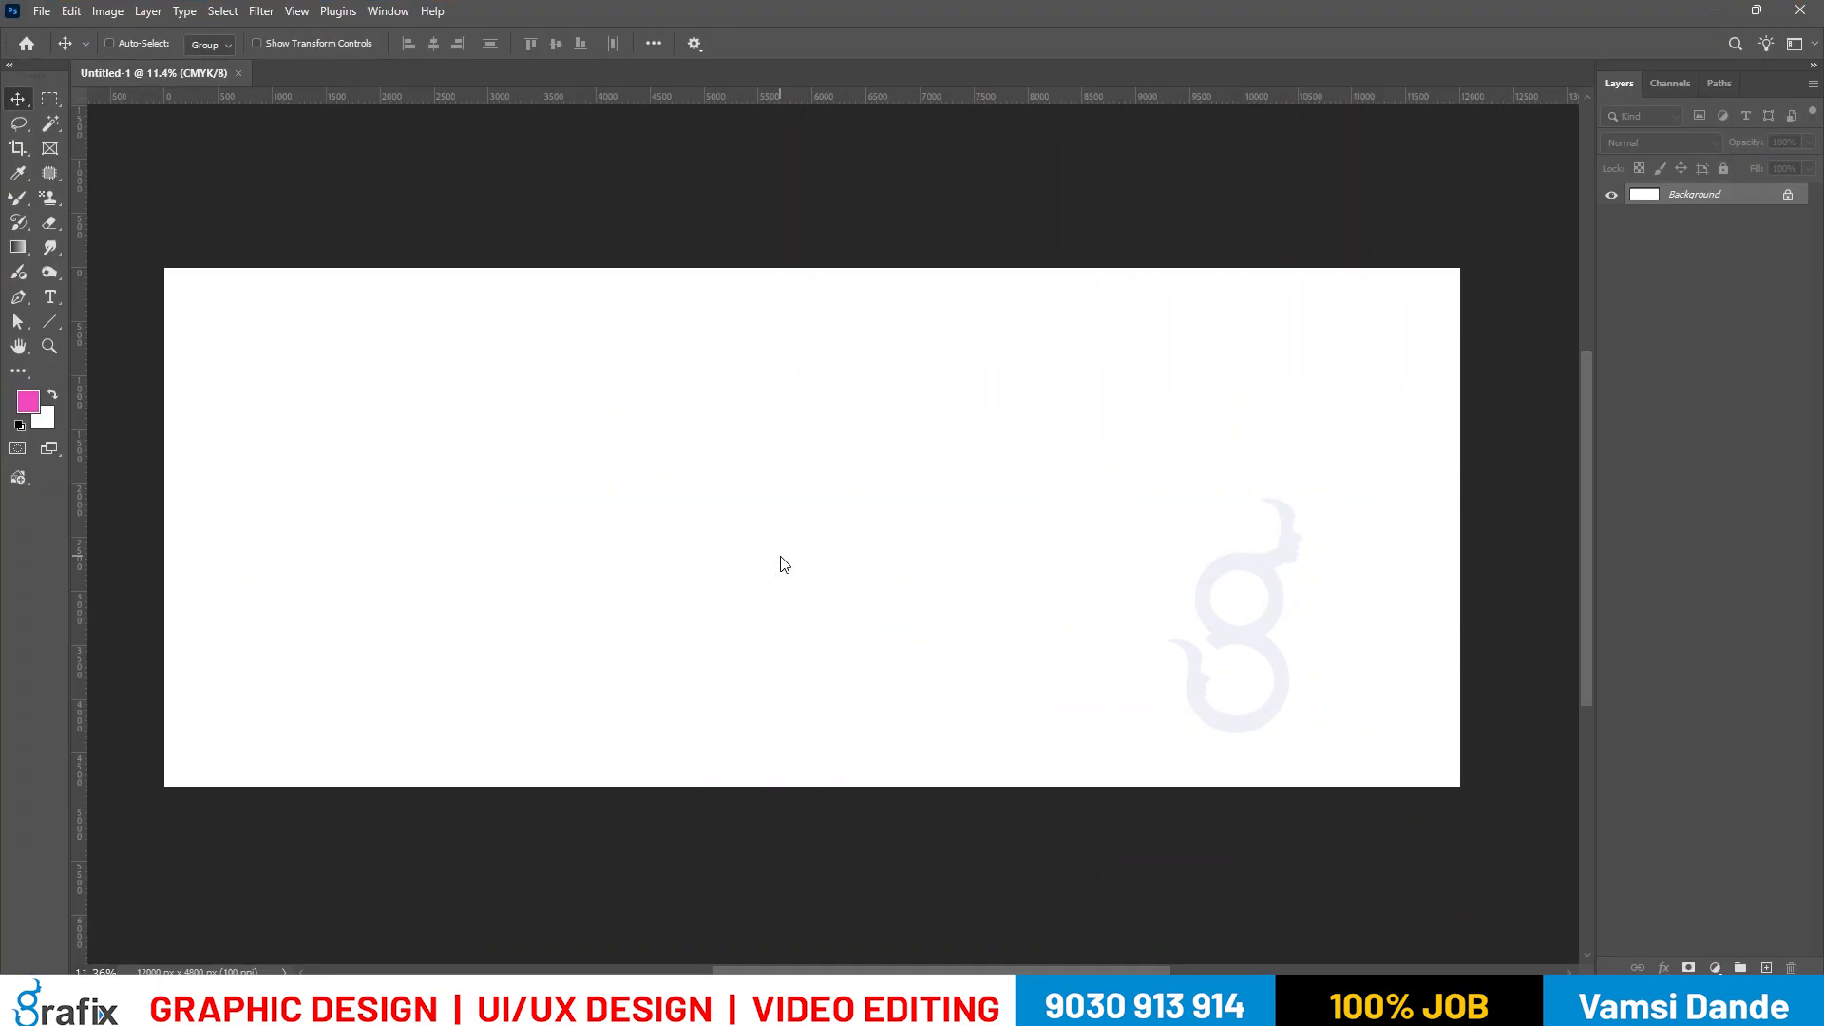
{"action": "left_click_drag", "start_coordinate": [780, 557], "coordinate": [985, 714]}
{"action": "key", "text": "Return"}
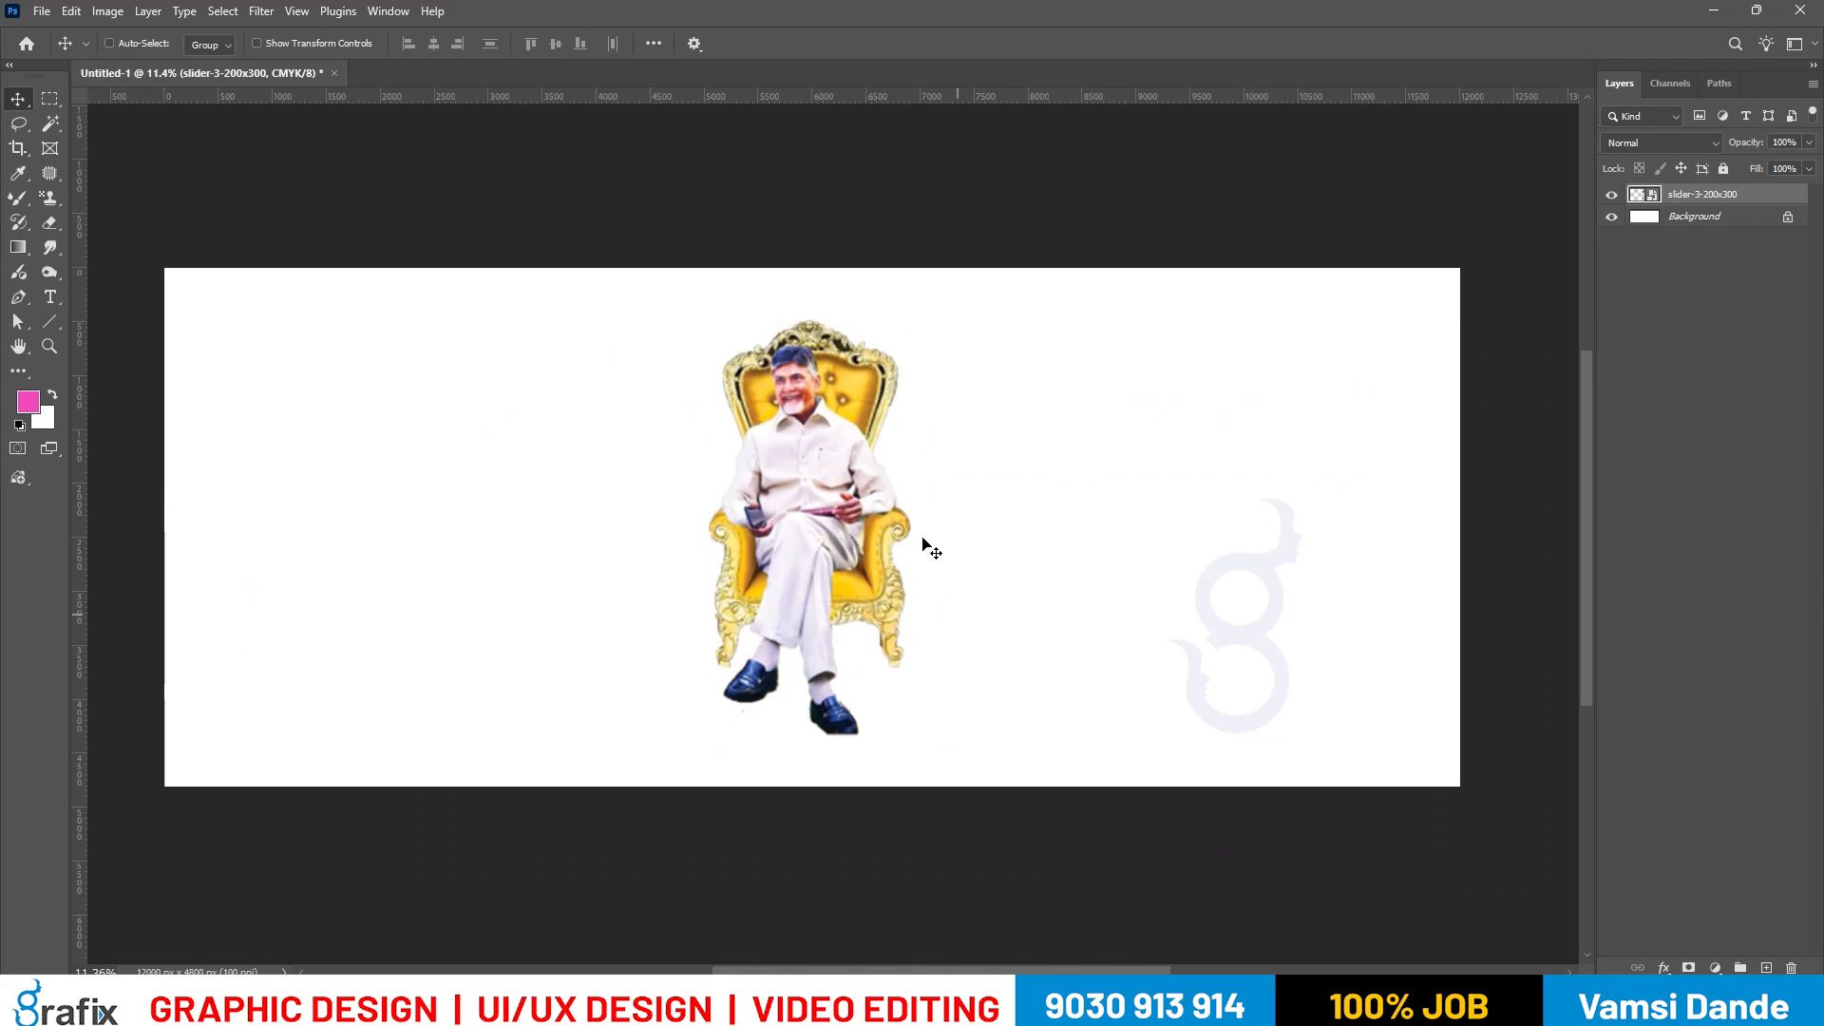
Select the placed seated-portrait layer and inspect its image quality up close.
{"action": "left_click_drag", "start_coordinate": [876, 533], "coordinate": [869, 564]}
{"action": "right_click", "coordinate": [819, 466]}
{"action": "left_click", "coordinate": [865, 488]}
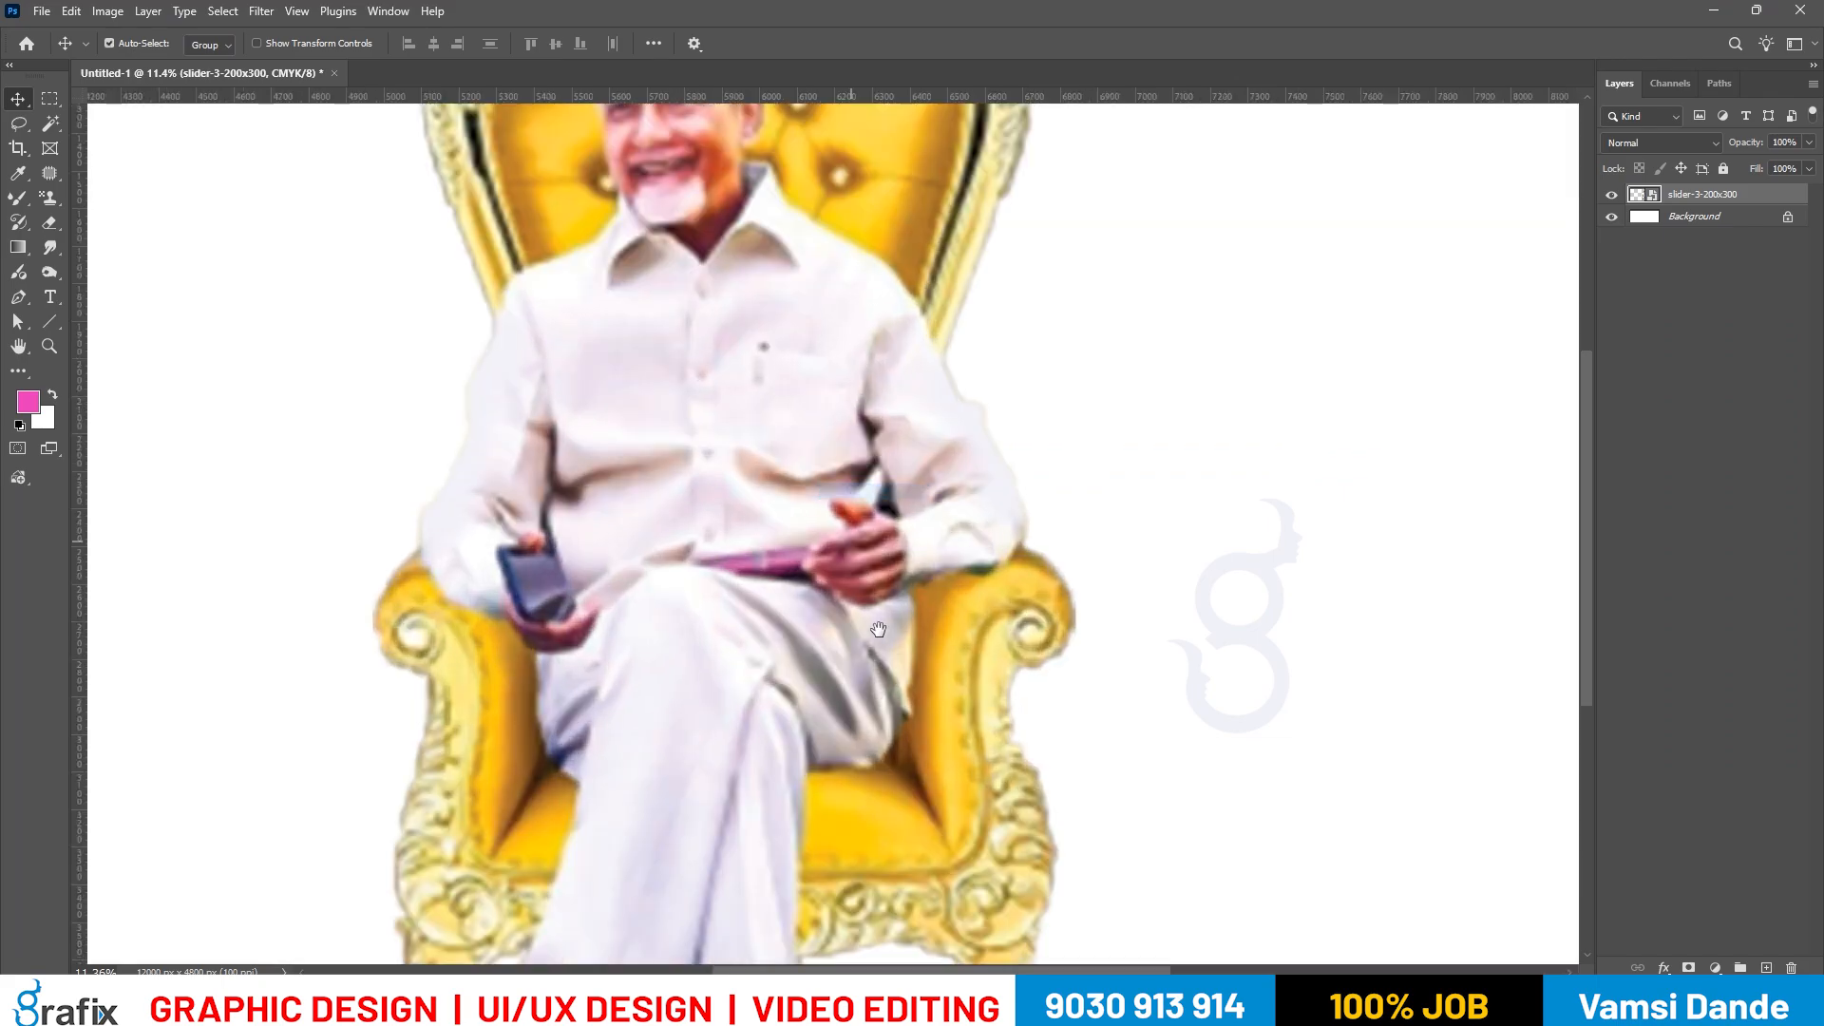
View the entire banner canvas on screen to judge the seated portrait against it.
{"action": "left_click_drag", "start_coordinate": [753, 546], "coordinate": [957, 570]}
{"action": "right_click", "coordinate": [869, 419]}
{"action": "left_click", "coordinate": [893, 441]}
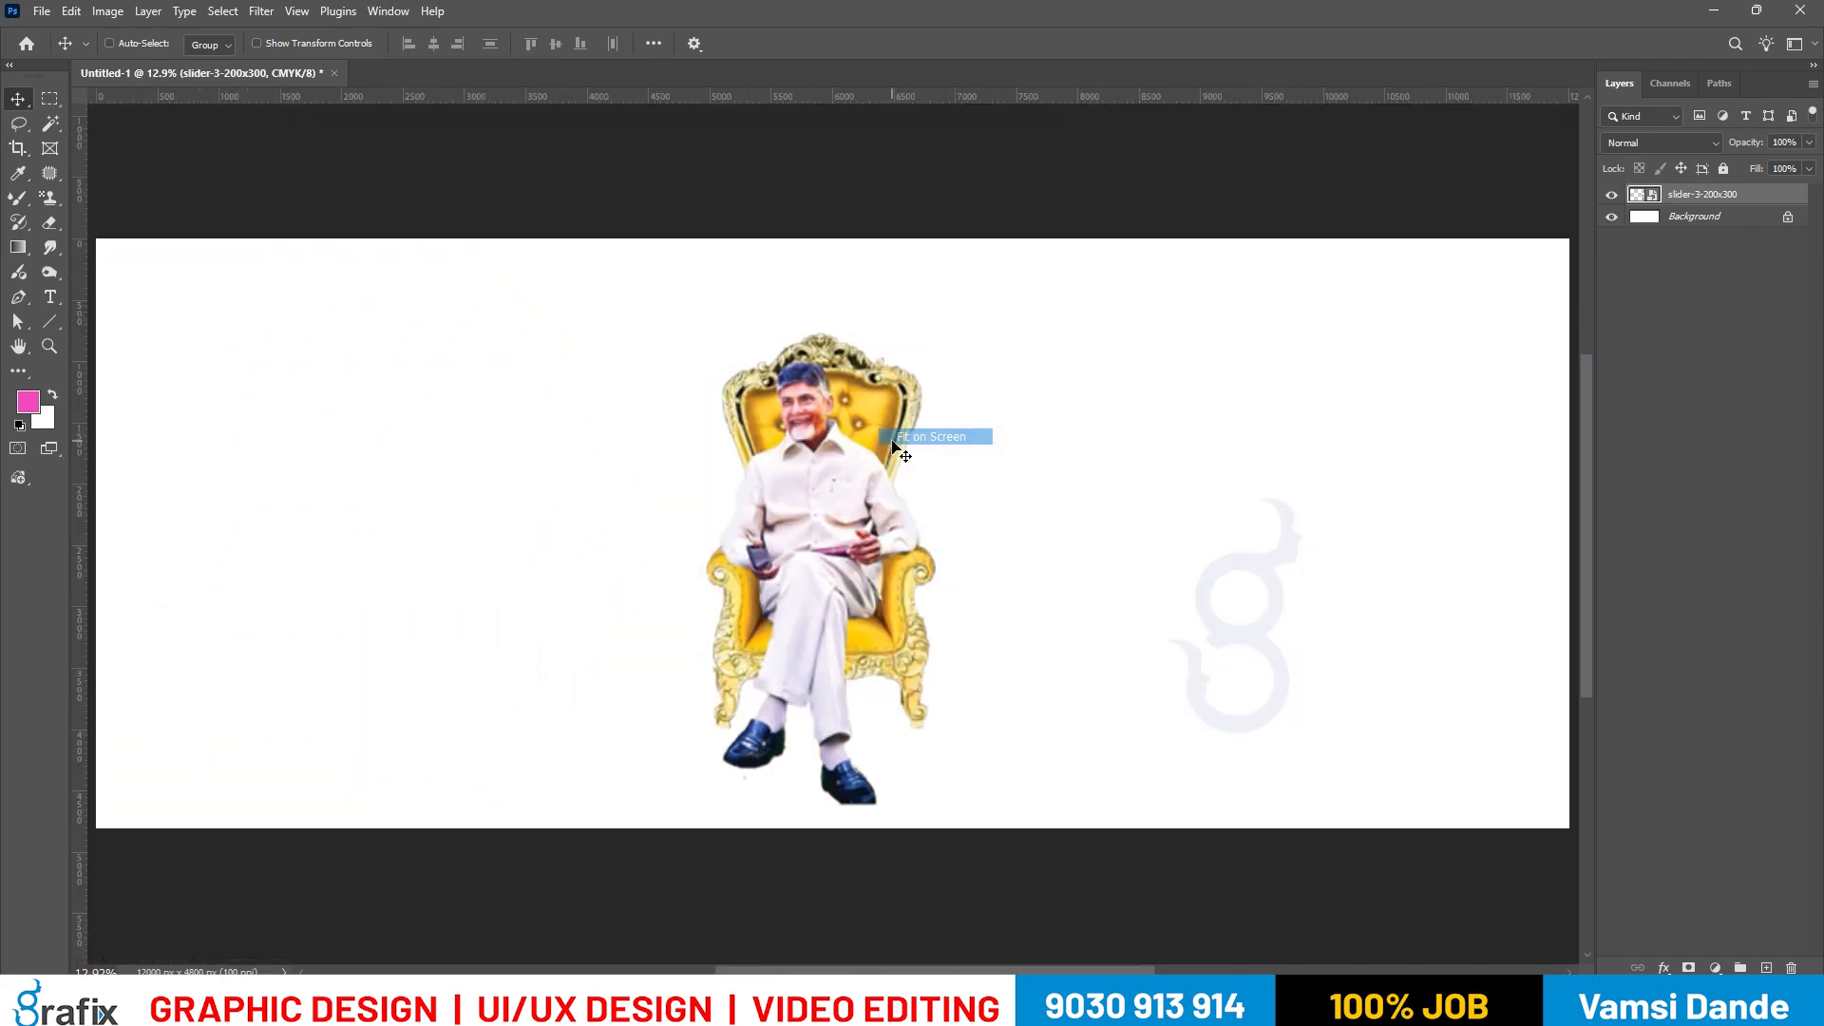
Switch to Chrome and look through the Vizianagaram contribution page for more photos of the politician.
{"action": "key", "text": "alt+Tab"}
{"action": "scroll", "coordinate": [943, 515], "scroll_direction": "down", "scroll_amount": 12}
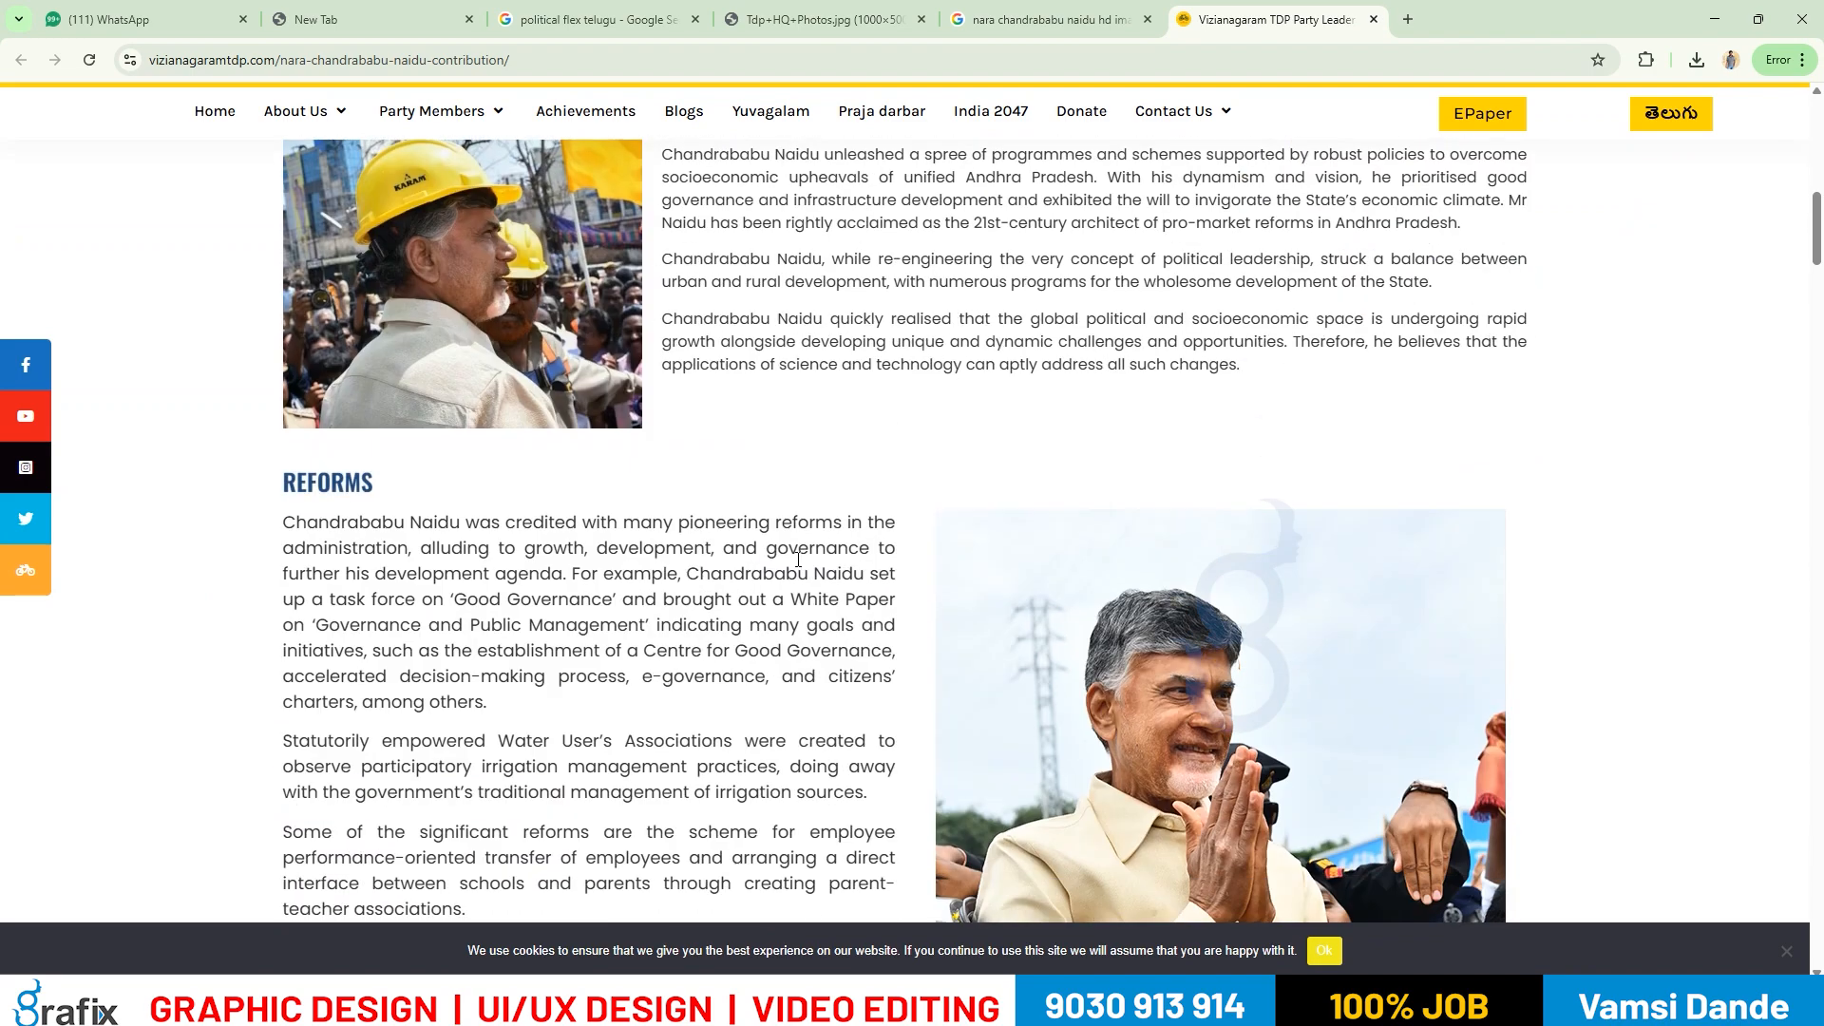
{"action": "scroll", "coordinate": [802, 566], "scroll_direction": "up", "scroll_amount": 8}
{"action": "scroll", "coordinate": [802, 566], "scroll_direction": "up", "scroll_amount": 5}
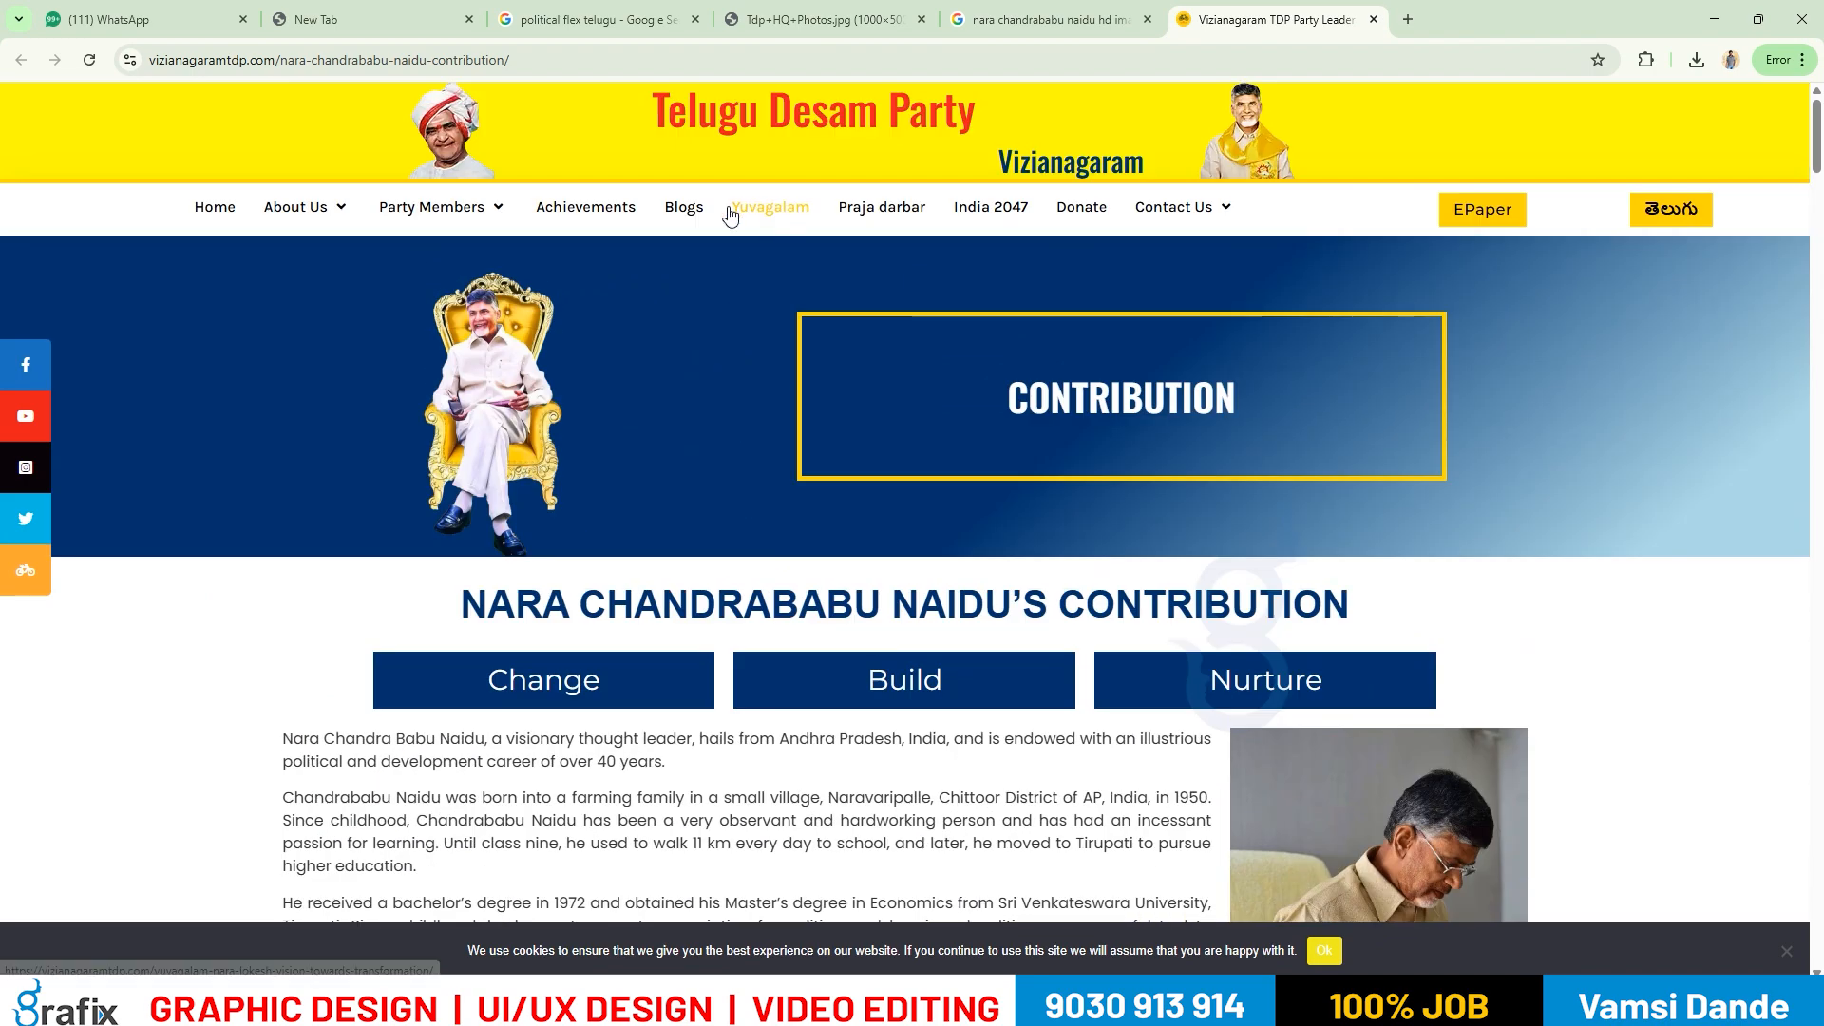
Open one of the Party Members pages in a separate tab, look at it and close it.
{"action": "mouse_move", "coordinate": [406, 203]}
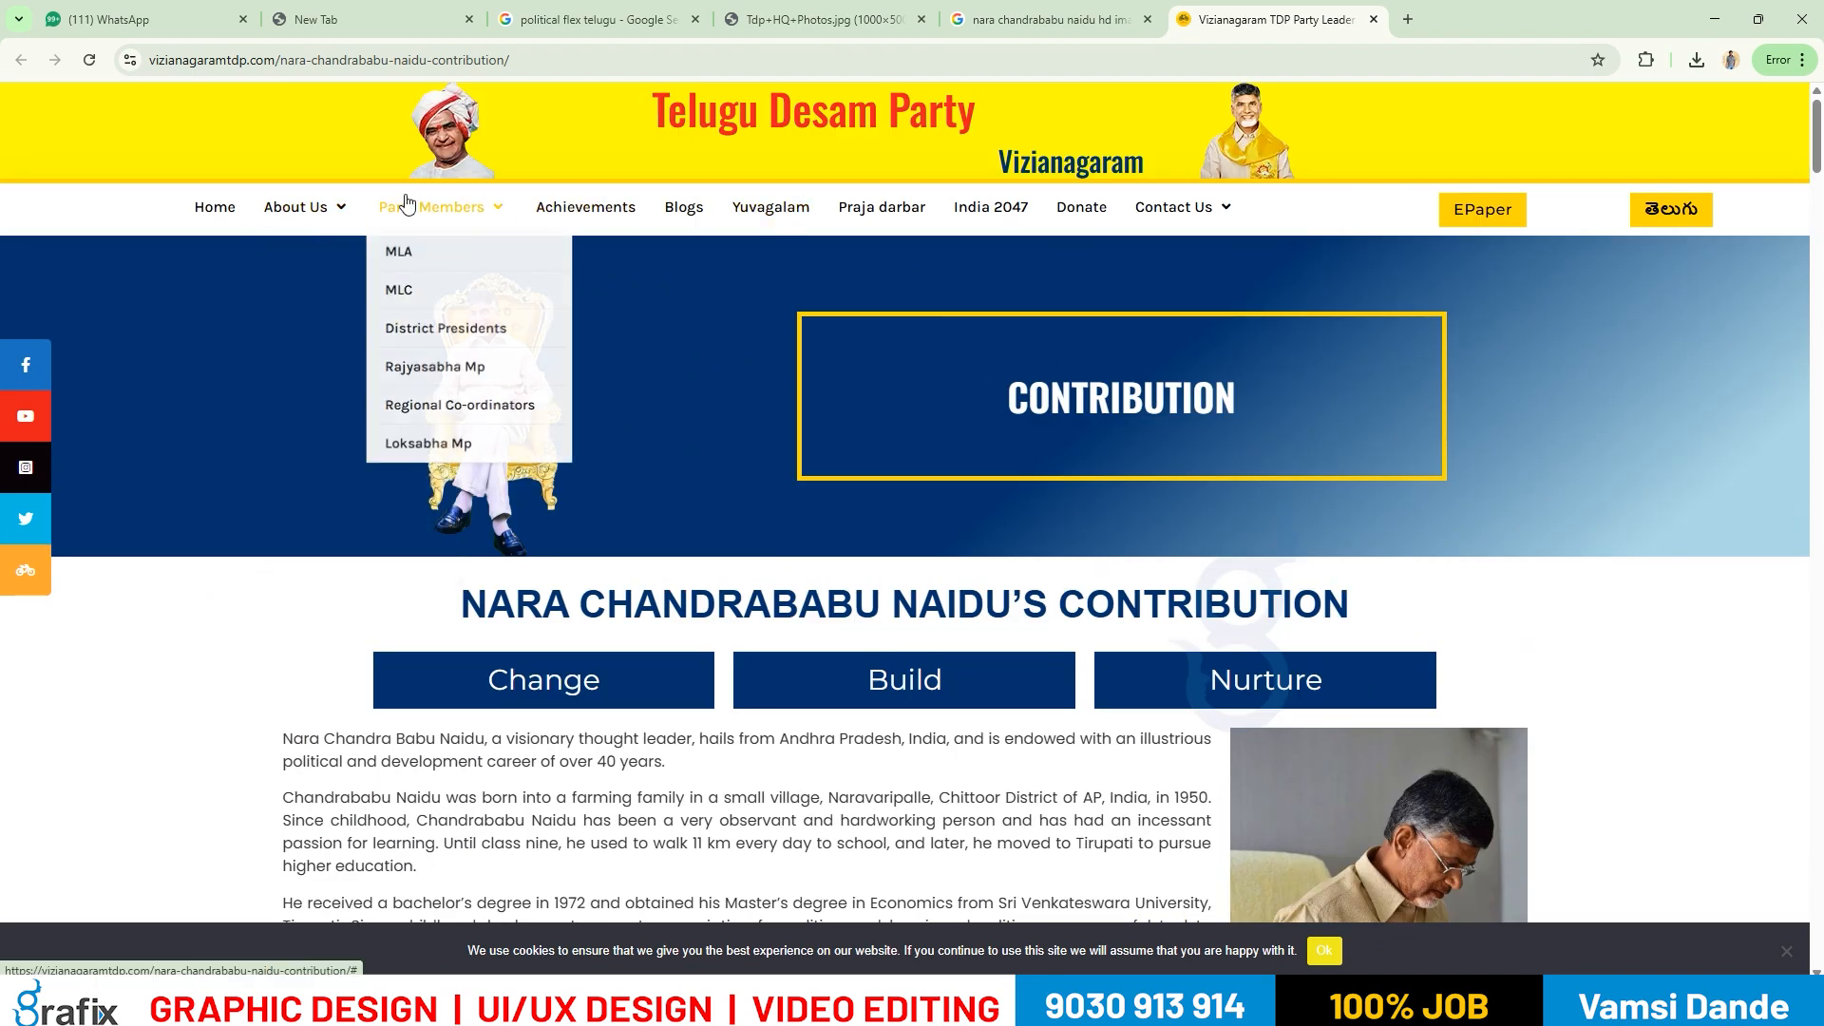
{"action": "right_click", "coordinate": [496, 412]}
{"action": "left_click", "coordinate": [537, 424]}
{"action": "key", "text": "ctrl+Tab"}
{"action": "key", "text": "ctrl+w"}
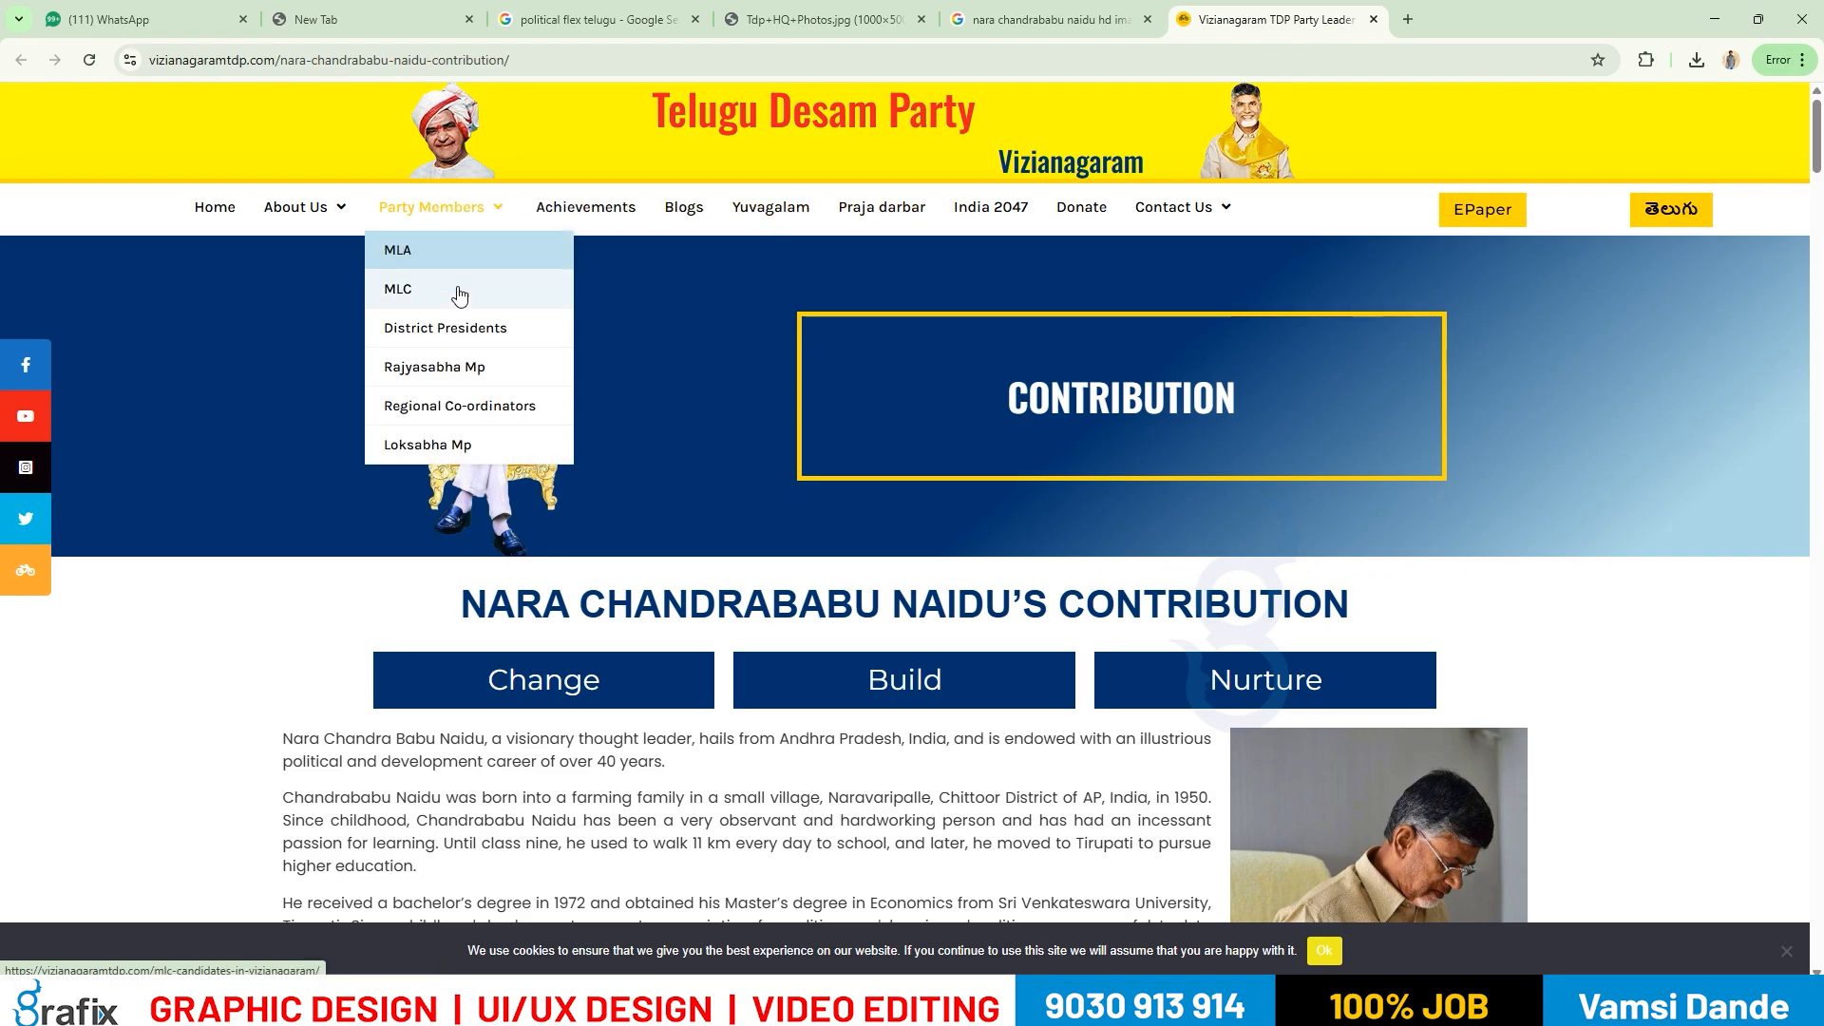
Look through the photos further down the contribution page and close the page.
{"action": "mouse_move", "coordinate": [295, 219]}
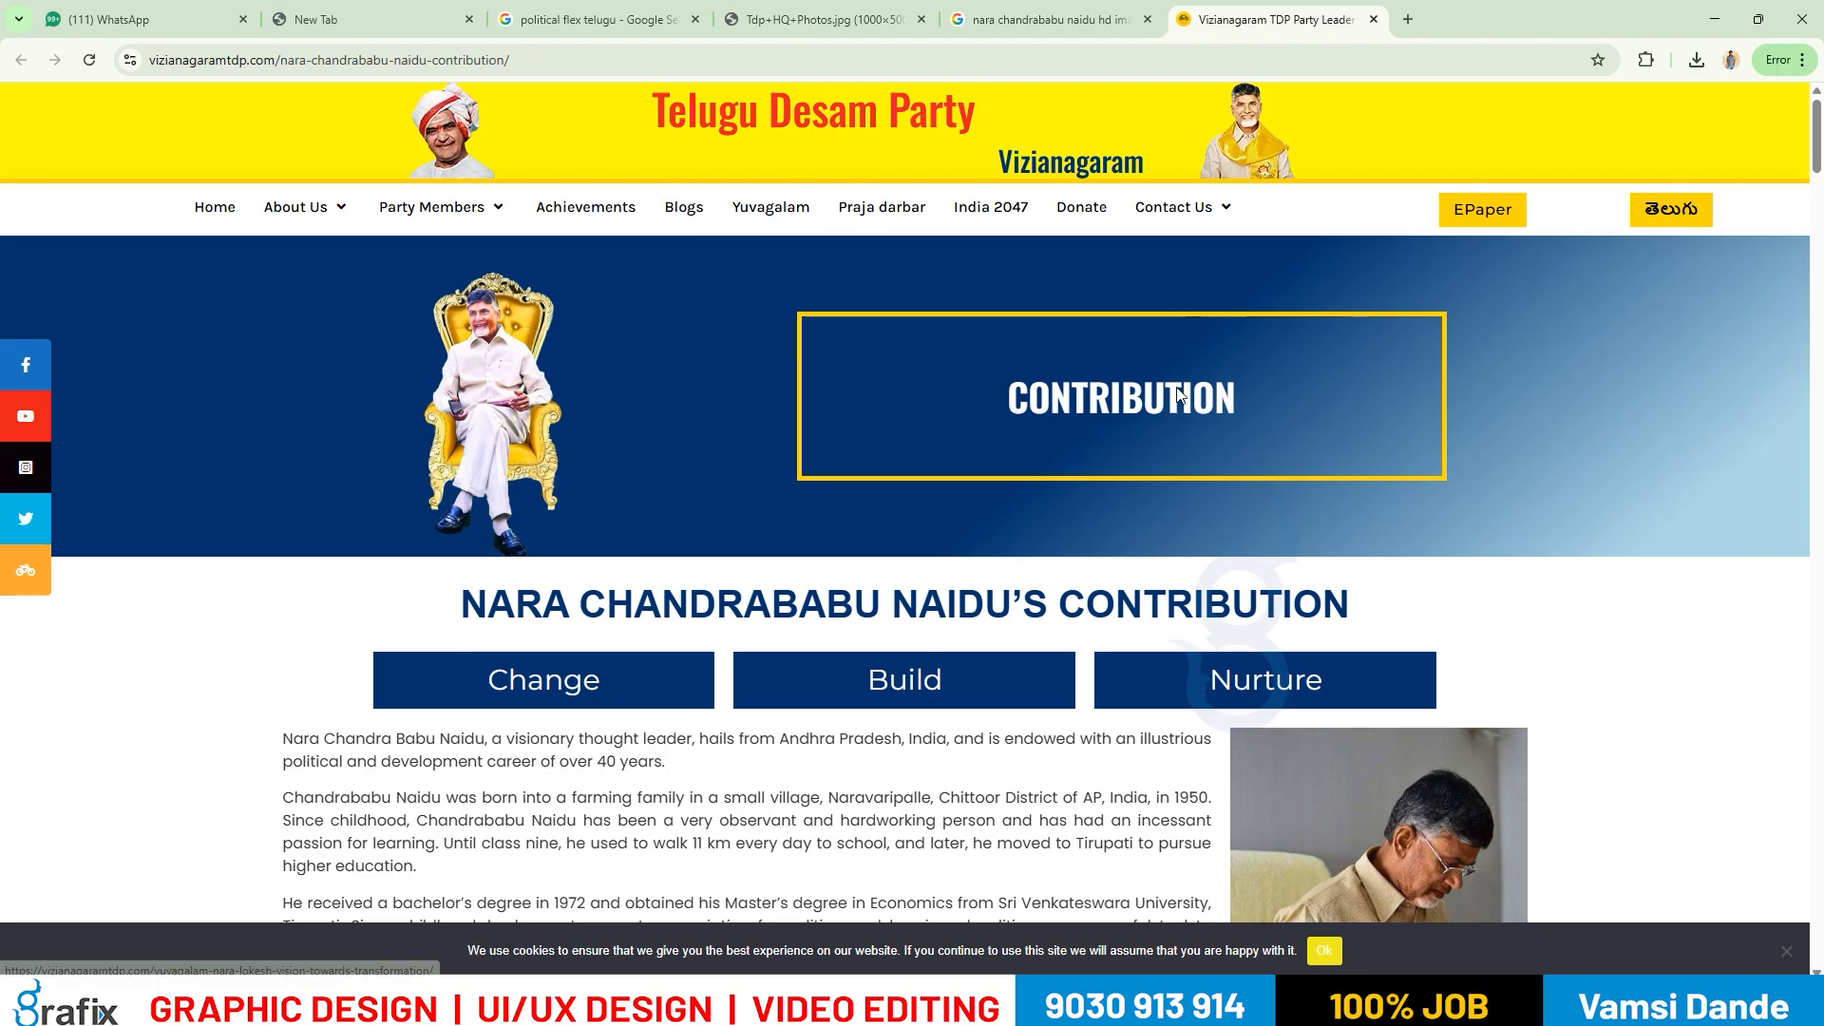
{"action": "scroll", "coordinate": [1174, 312], "scroll_direction": "down", "scroll_amount": 8}
{"action": "scroll", "coordinate": [1284, 520], "scroll_direction": "up", "scroll_amount": 7}
{"action": "scroll", "coordinate": [1417, 513], "scroll_direction": "down", "scroll_amount": 15}
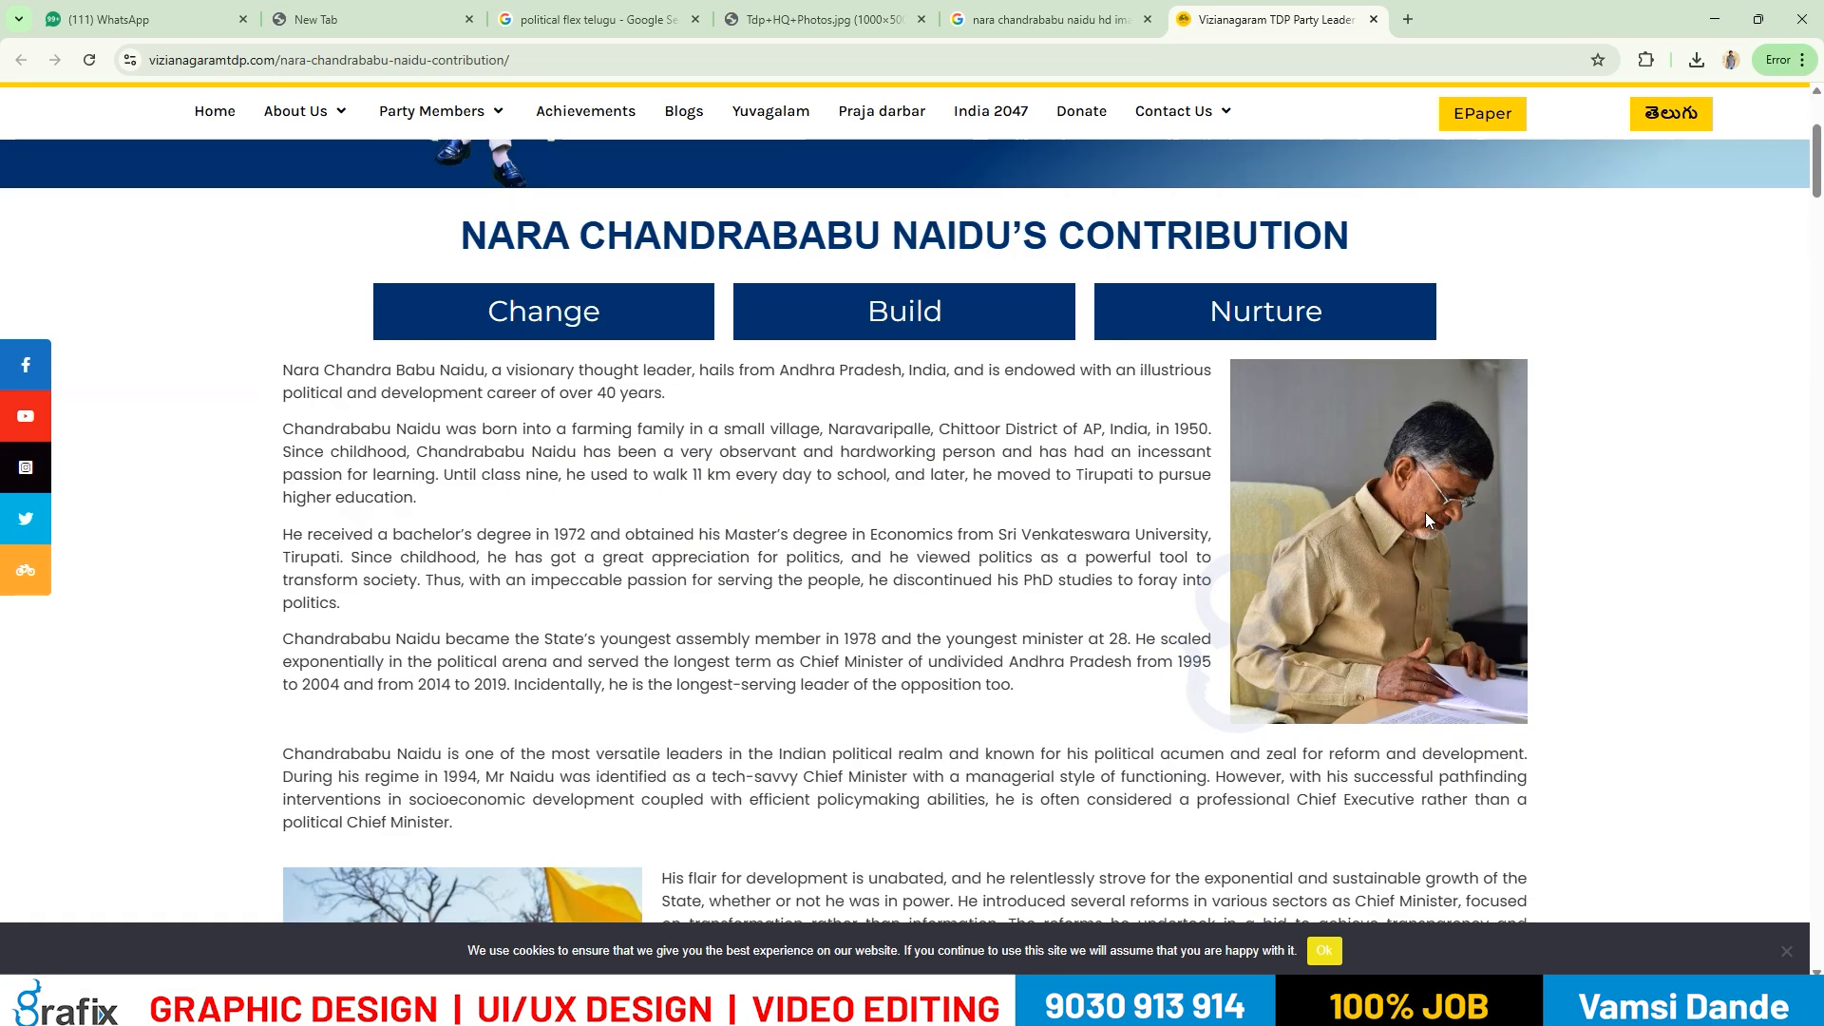
{"action": "scroll", "coordinate": [1353, 545], "scroll_direction": "down", "scroll_amount": 5}
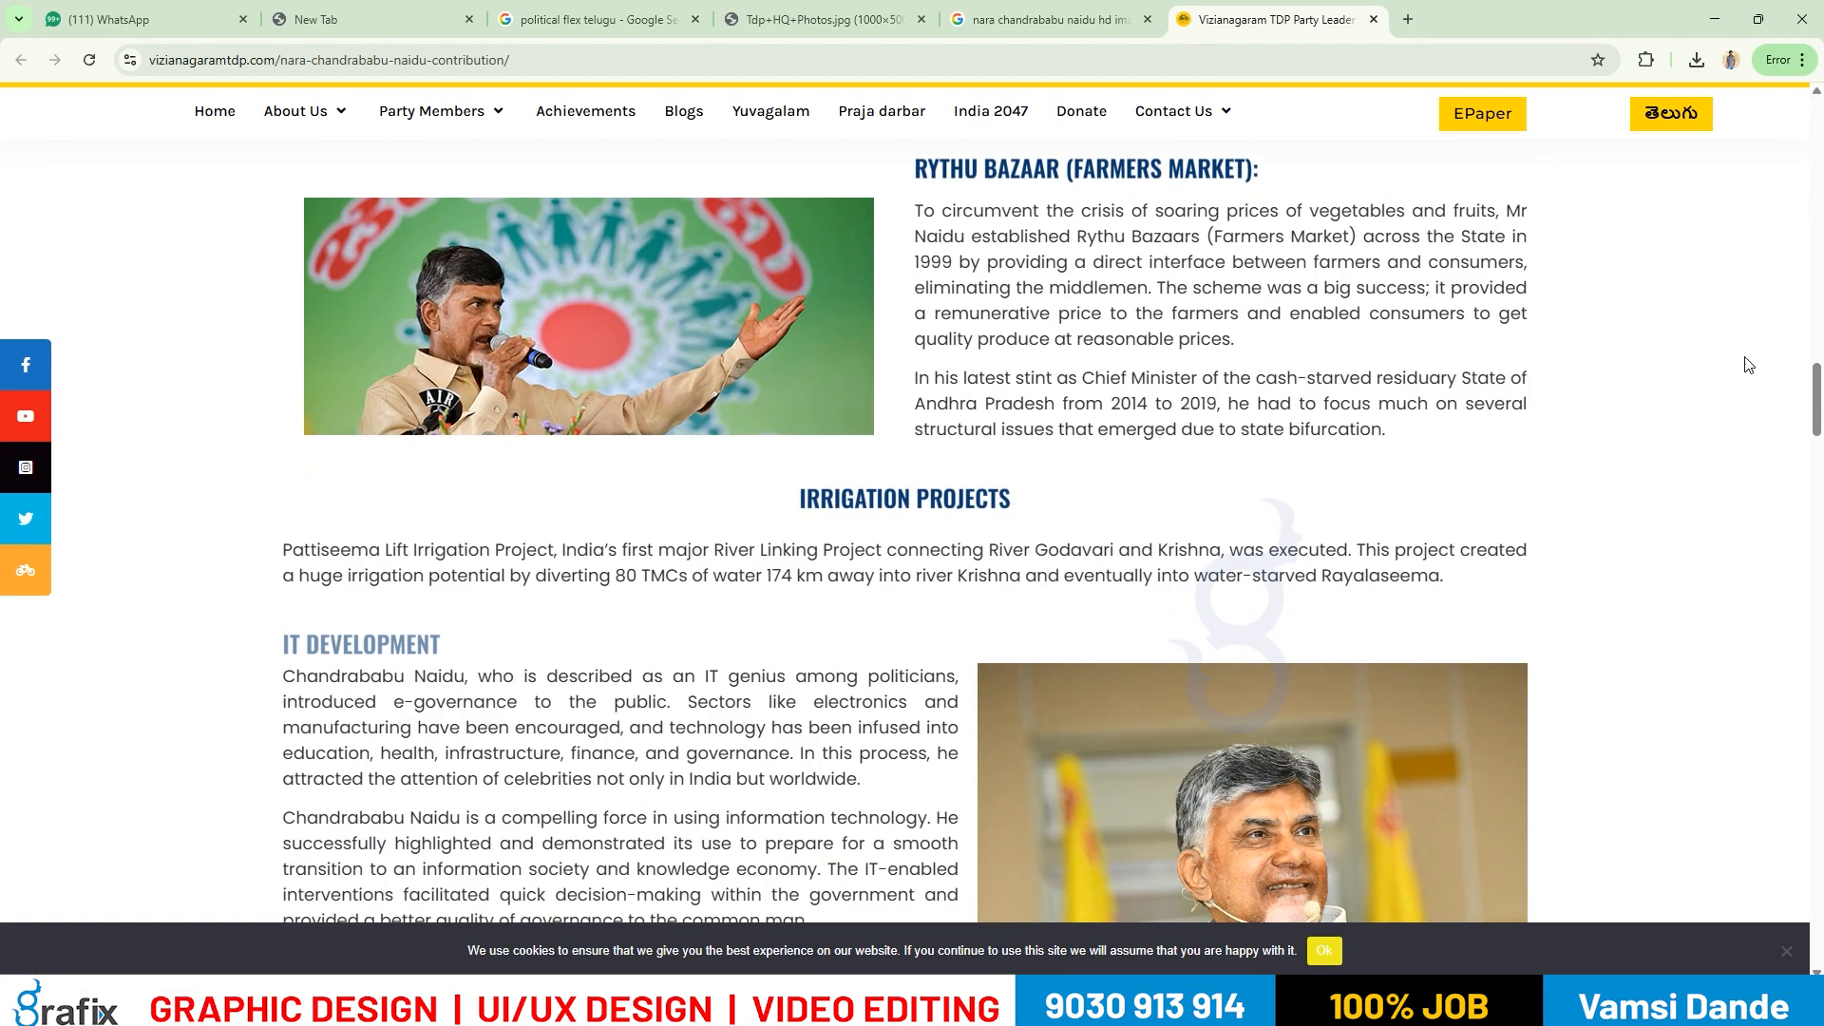
{"action": "key", "text": "ctrl+w"}
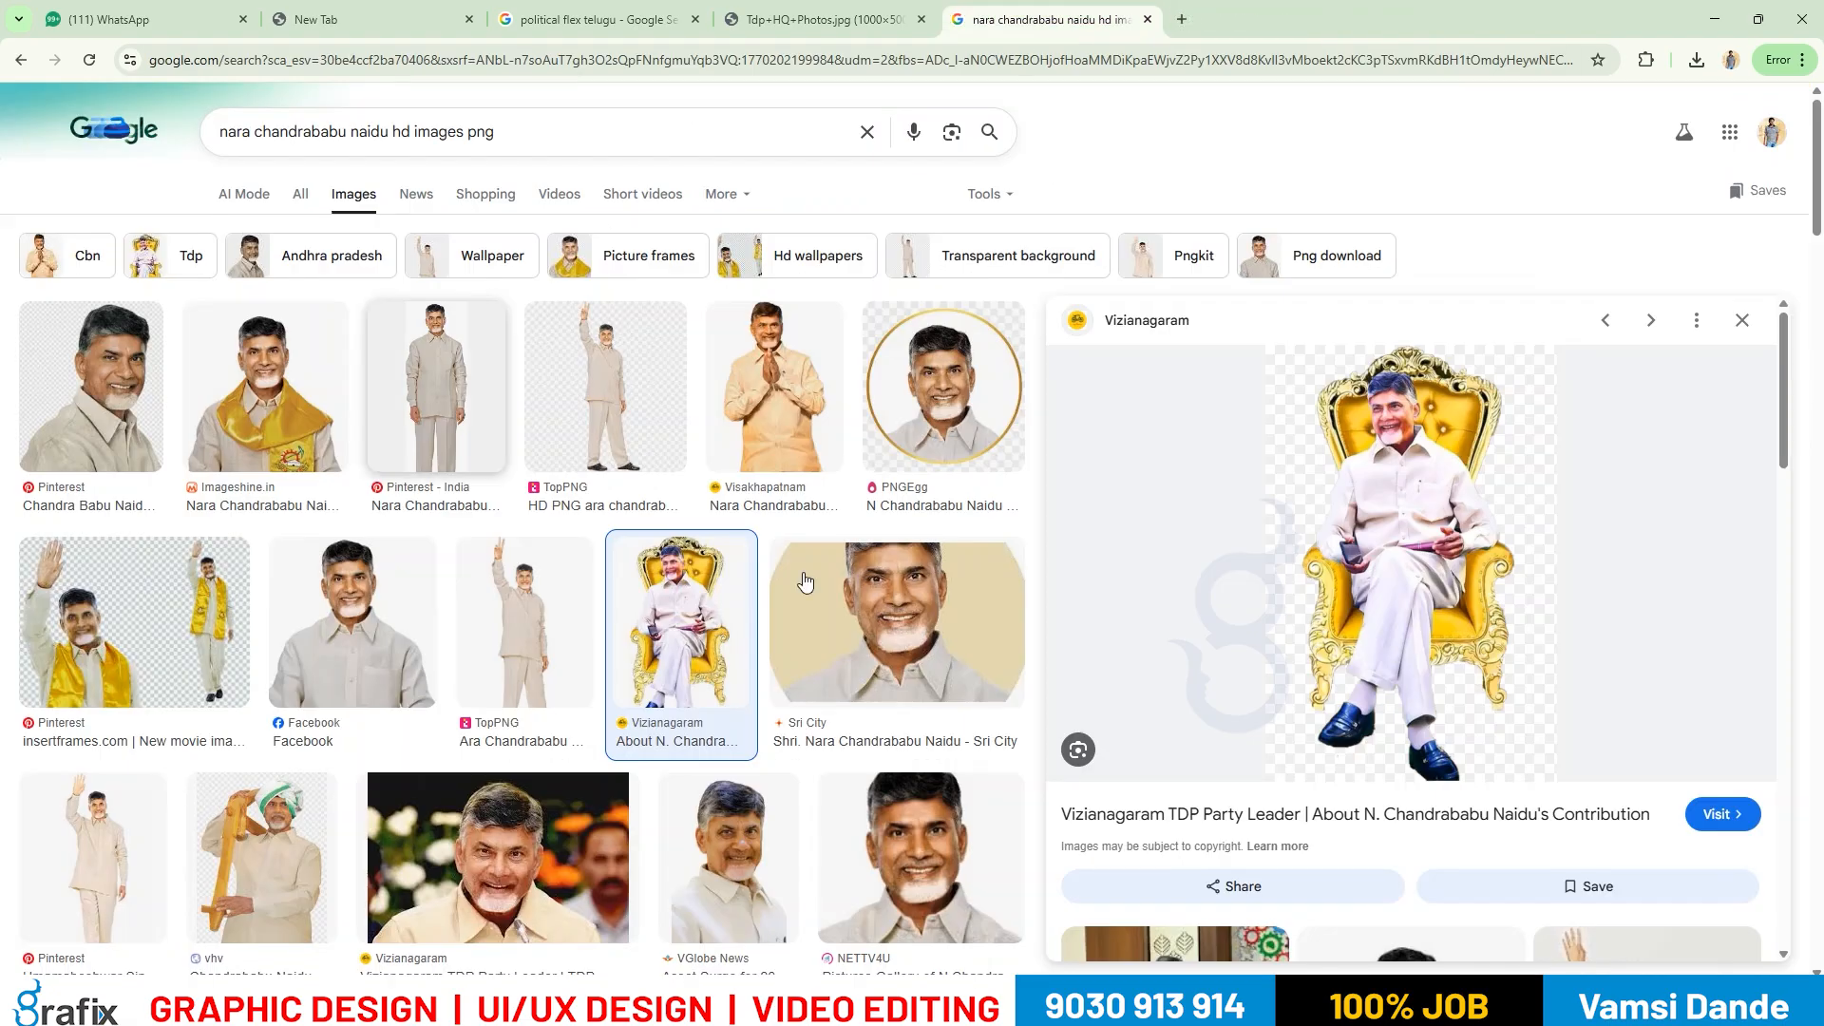
Close the seated-portrait preview and filter the image results to the Large size.
{"action": "scroll", "coordinate": [1525, 610], "scroll_direction": "down", "scroll_amount": 5}
{"action": "scroll", "coordinate": [1528, 608], "scroll_direction": "down", "scroll_amount": 1}
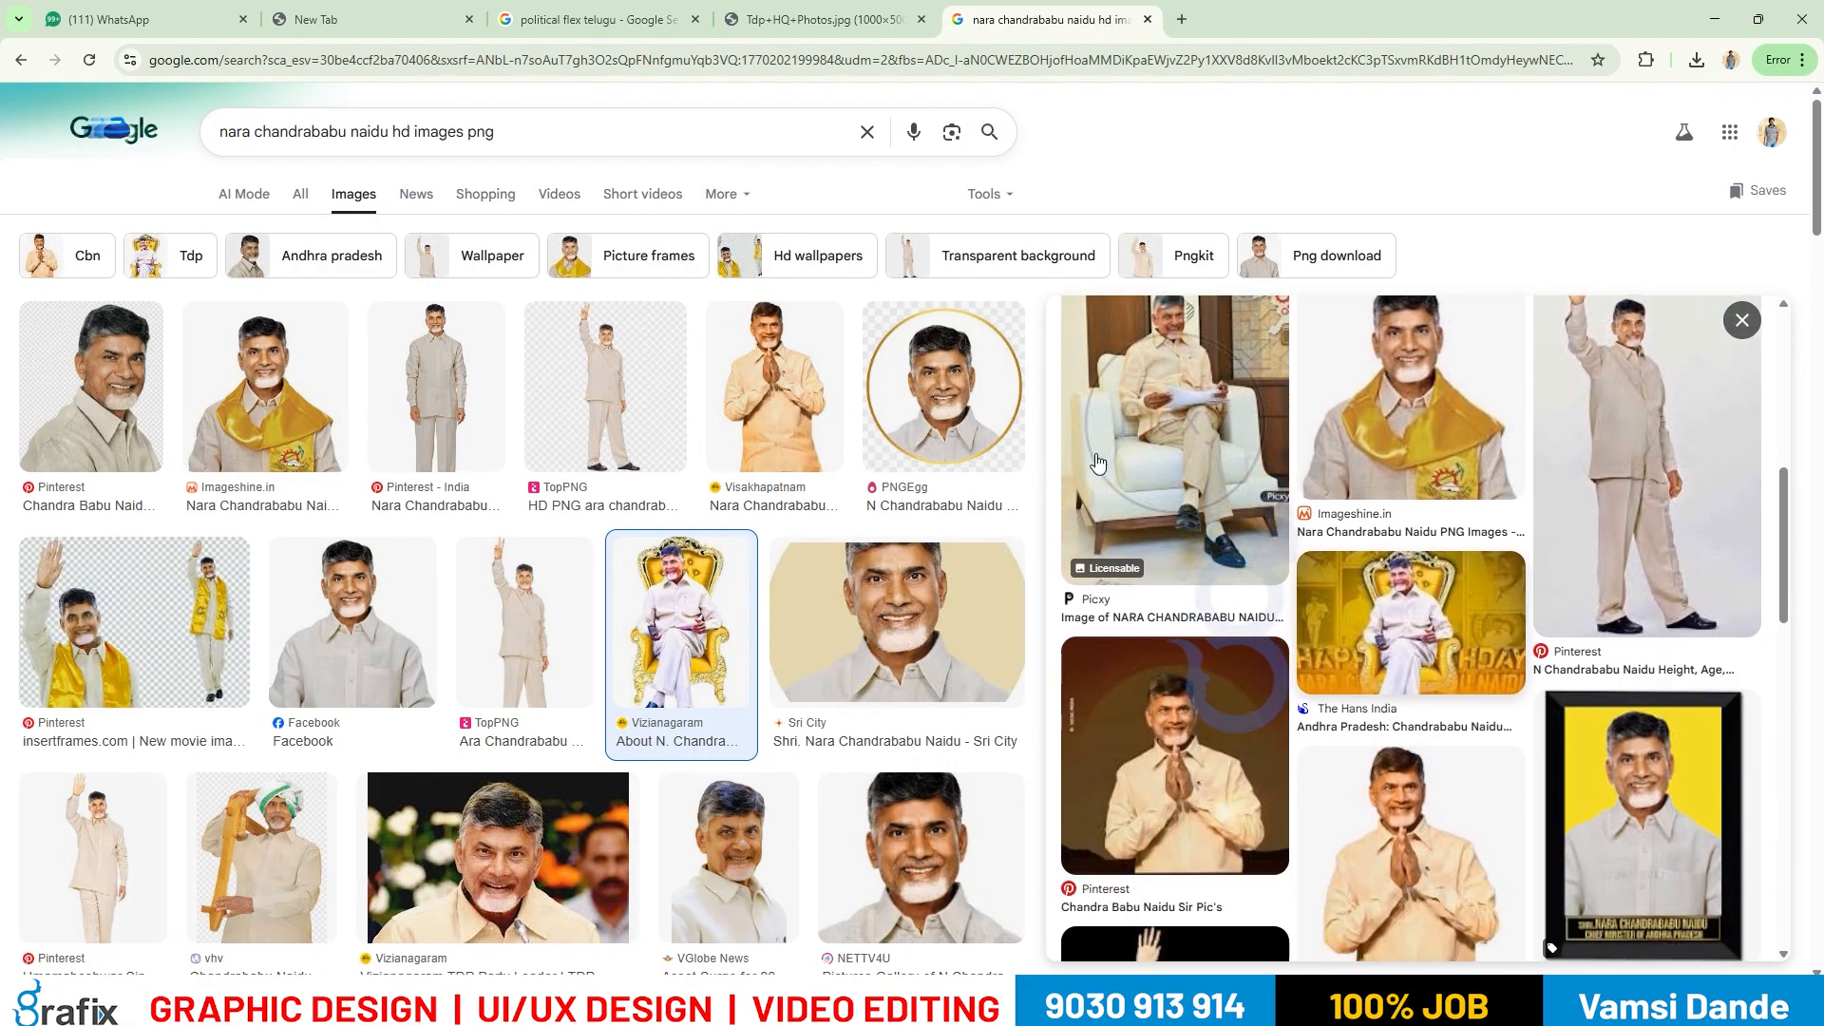
{"action": "key", "text": "Escape"}
{"action": "left_click", "coordinate": [984, 194]}
{"action": "mouse_move", "coordinate": [1003, 266]}
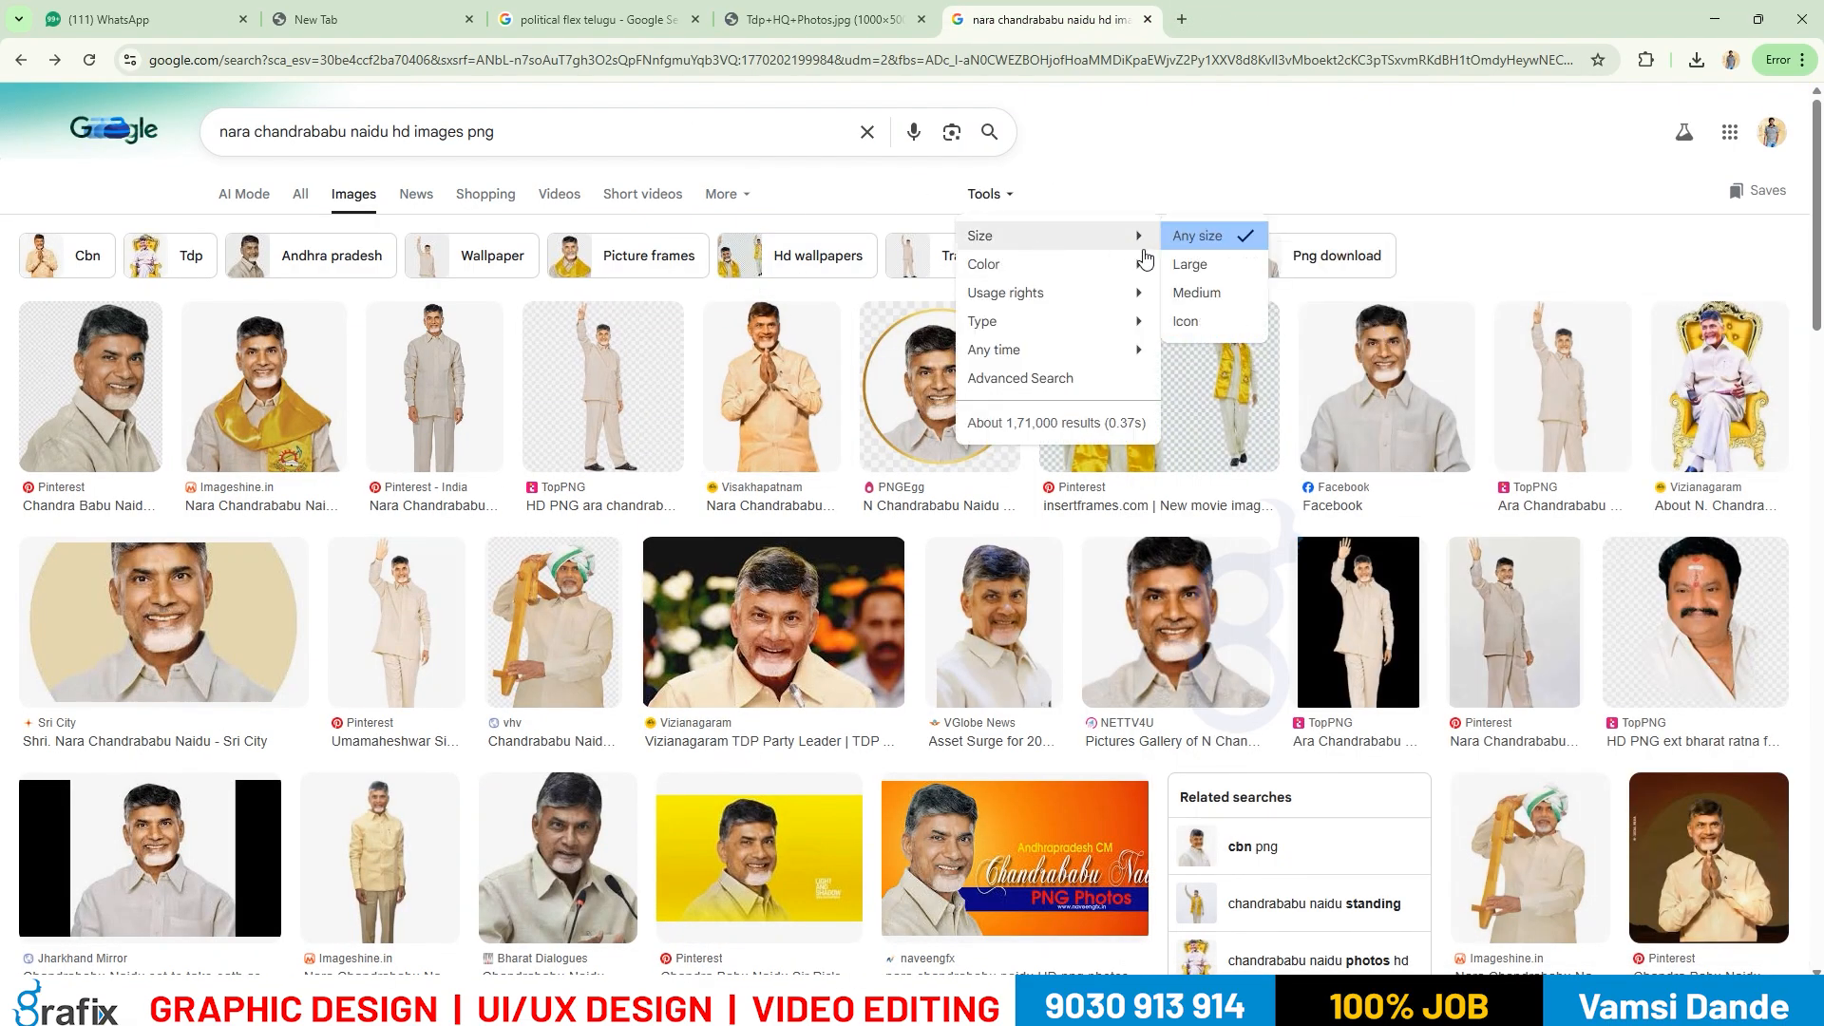
{"action": "mouse_move", "coordinate": [1145, 239]}
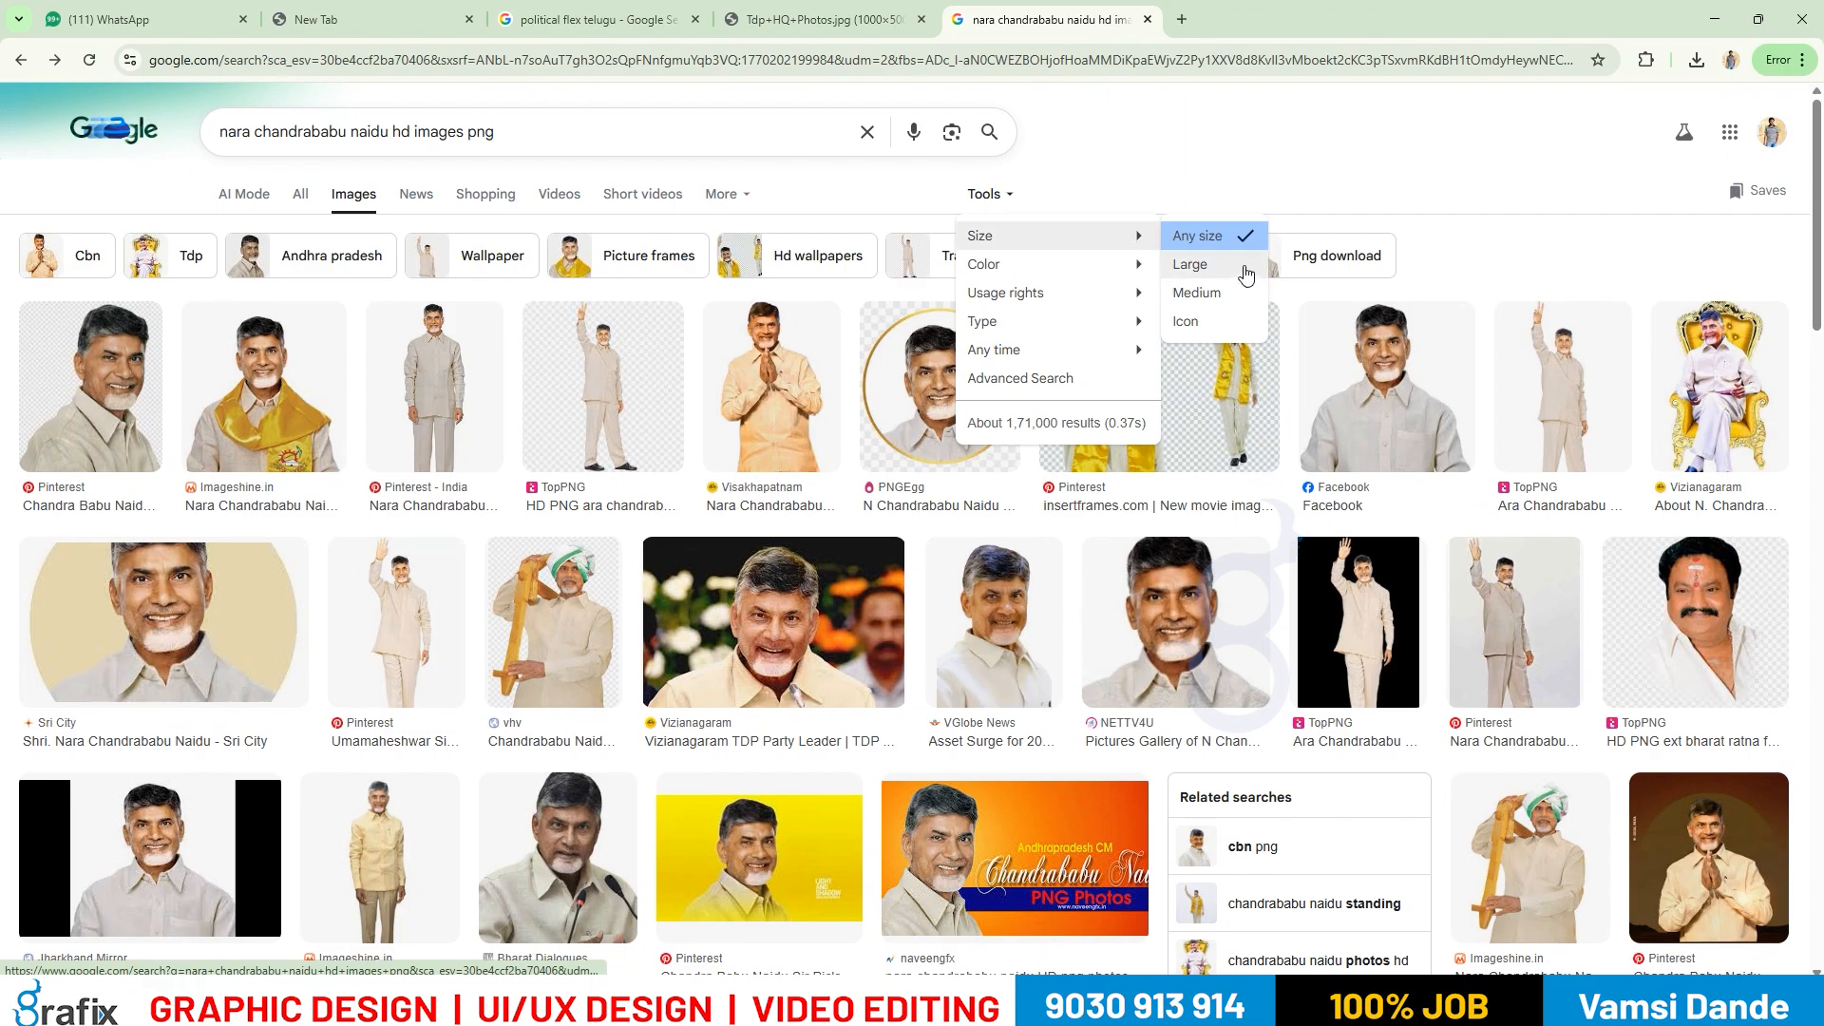
{"action": "left_click", "coordinate": [1225, 291]}
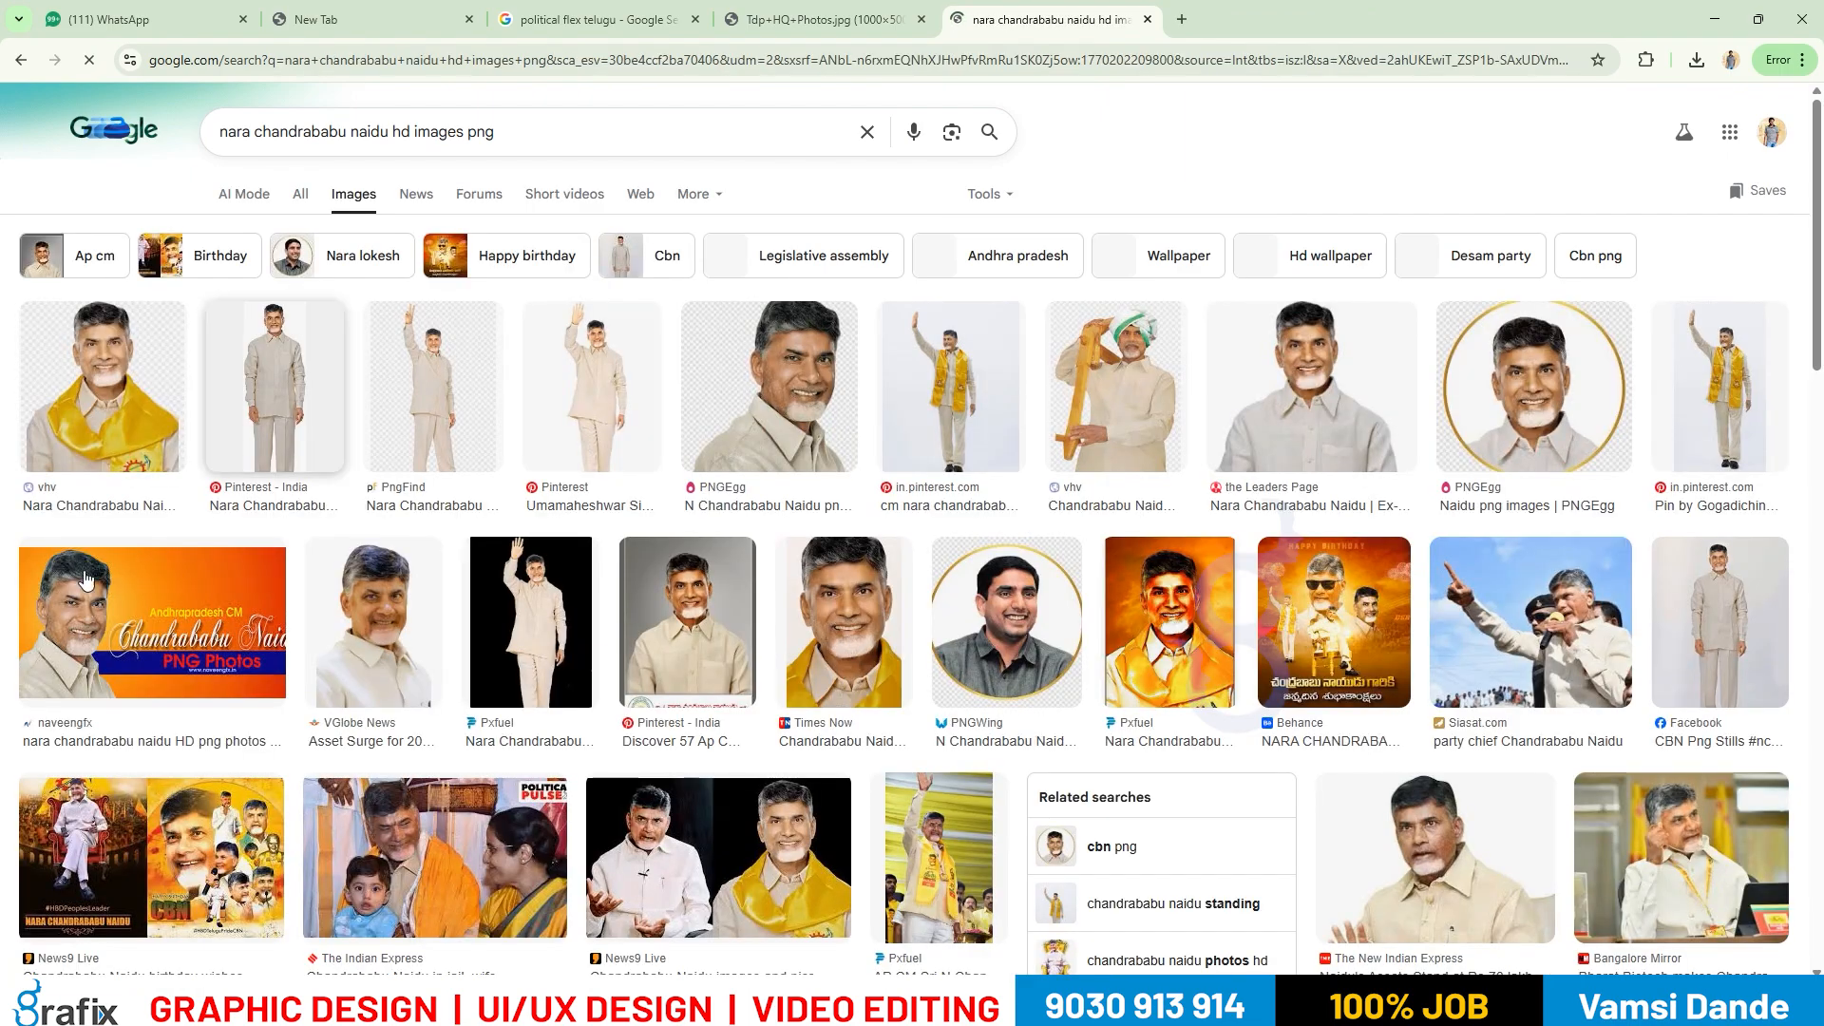
Preview the yellow-scarf portrait from vhv, open its source page and check the image details and download options.
{"action": "left_click", "coordinate": [57, 420]}
{"action": "left_click", "coordinate": [1722, 816]}
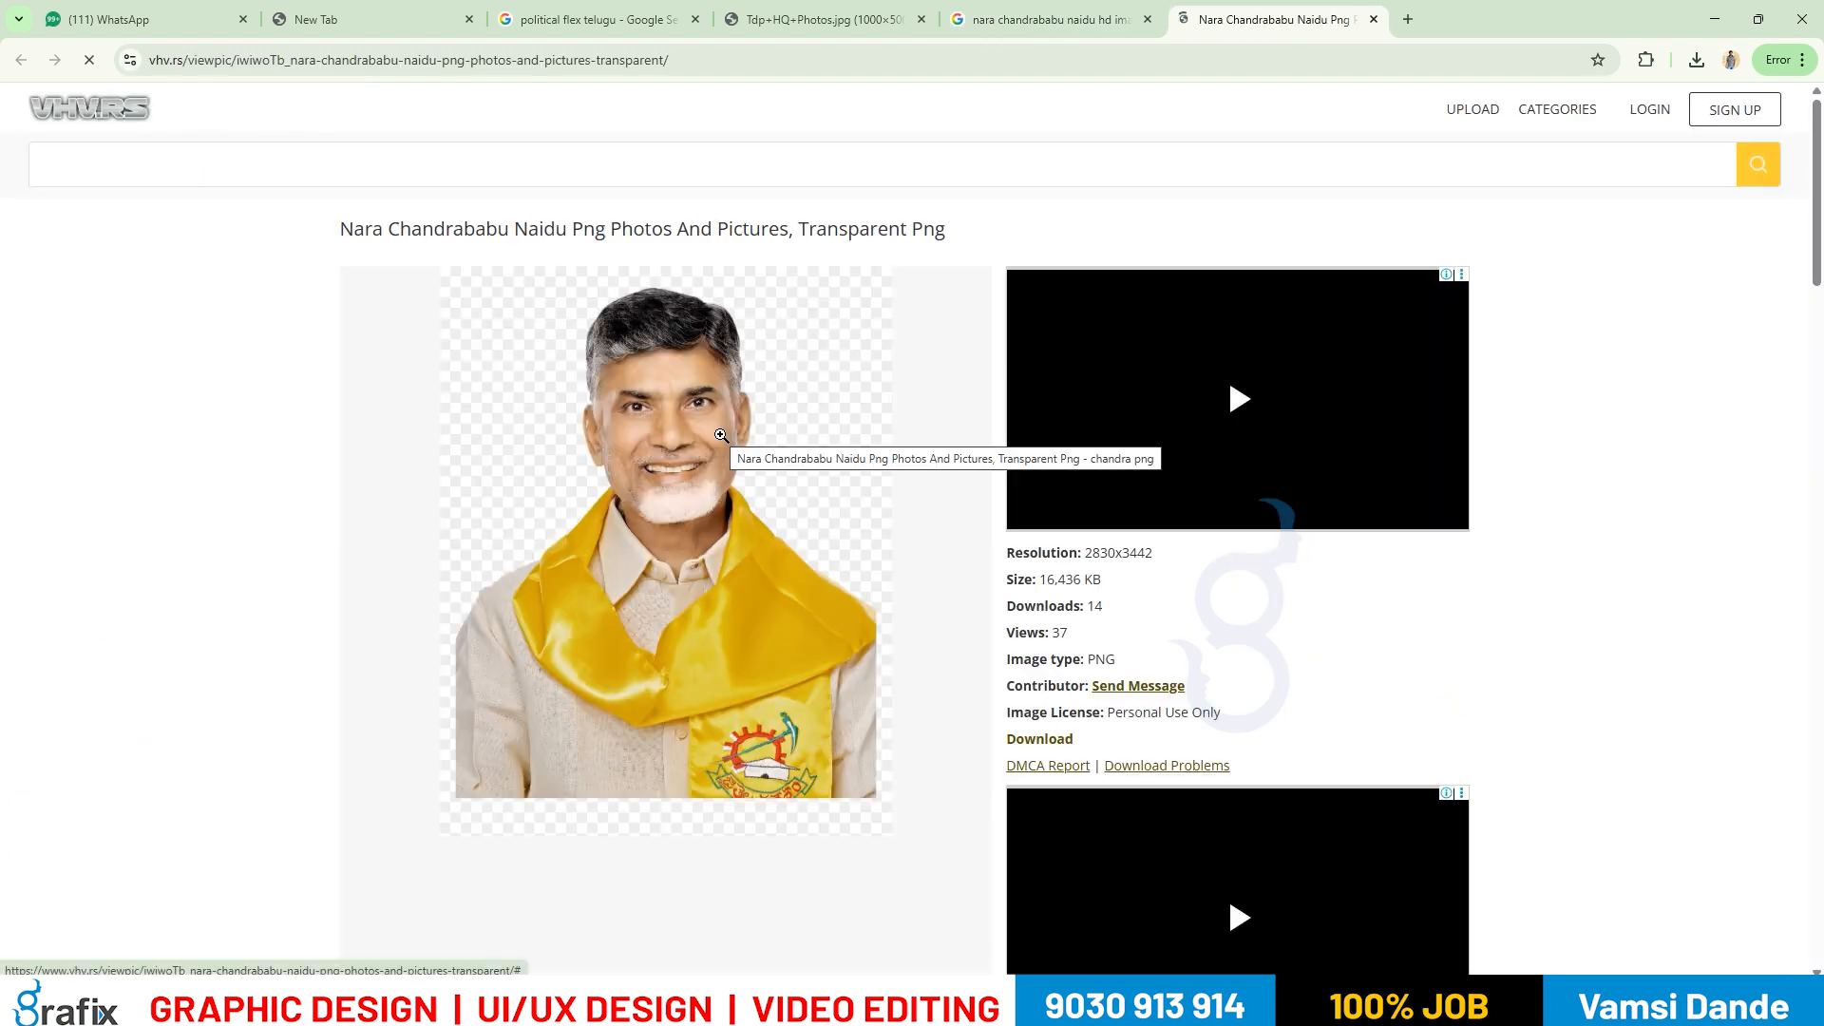
{"action": "scroll", "coordinate": [686, 331], "scroll_direction": "down", "scroll_amount": 3}
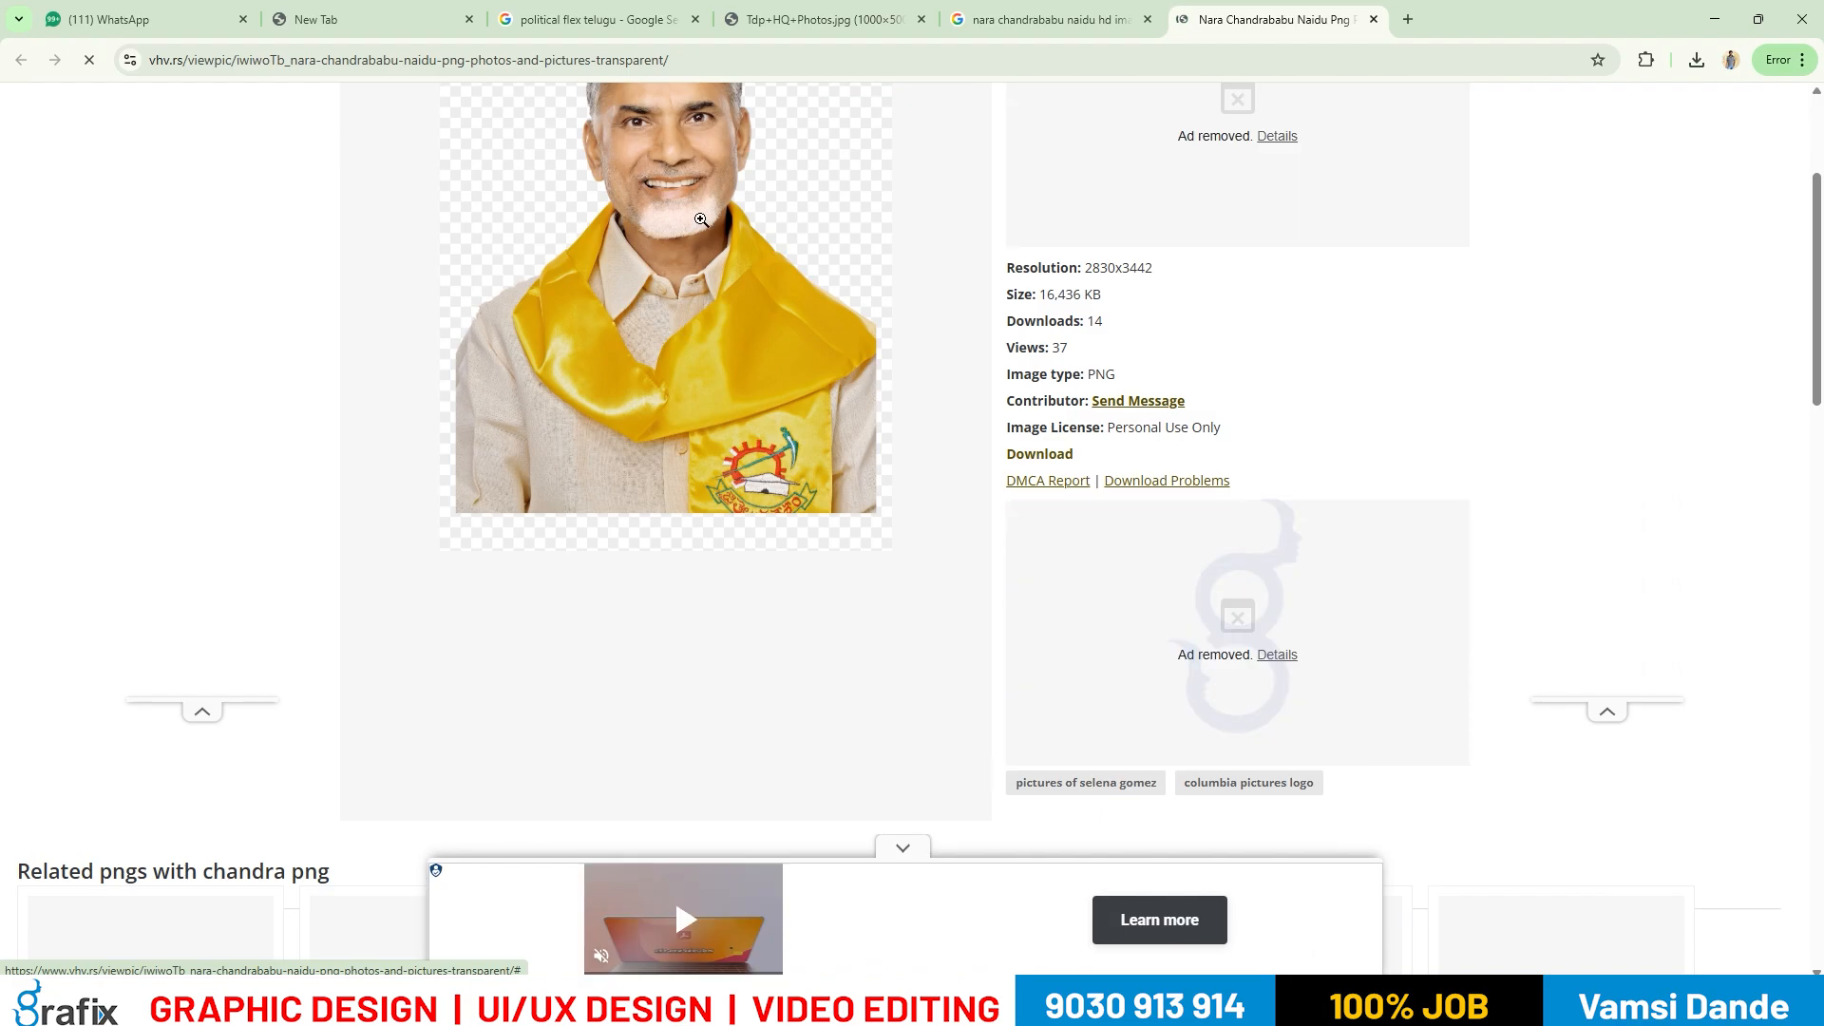
{"action": "scroll", "coordinate": [686, 331], "scroll_direction": "up", "scroll_amount": 2}
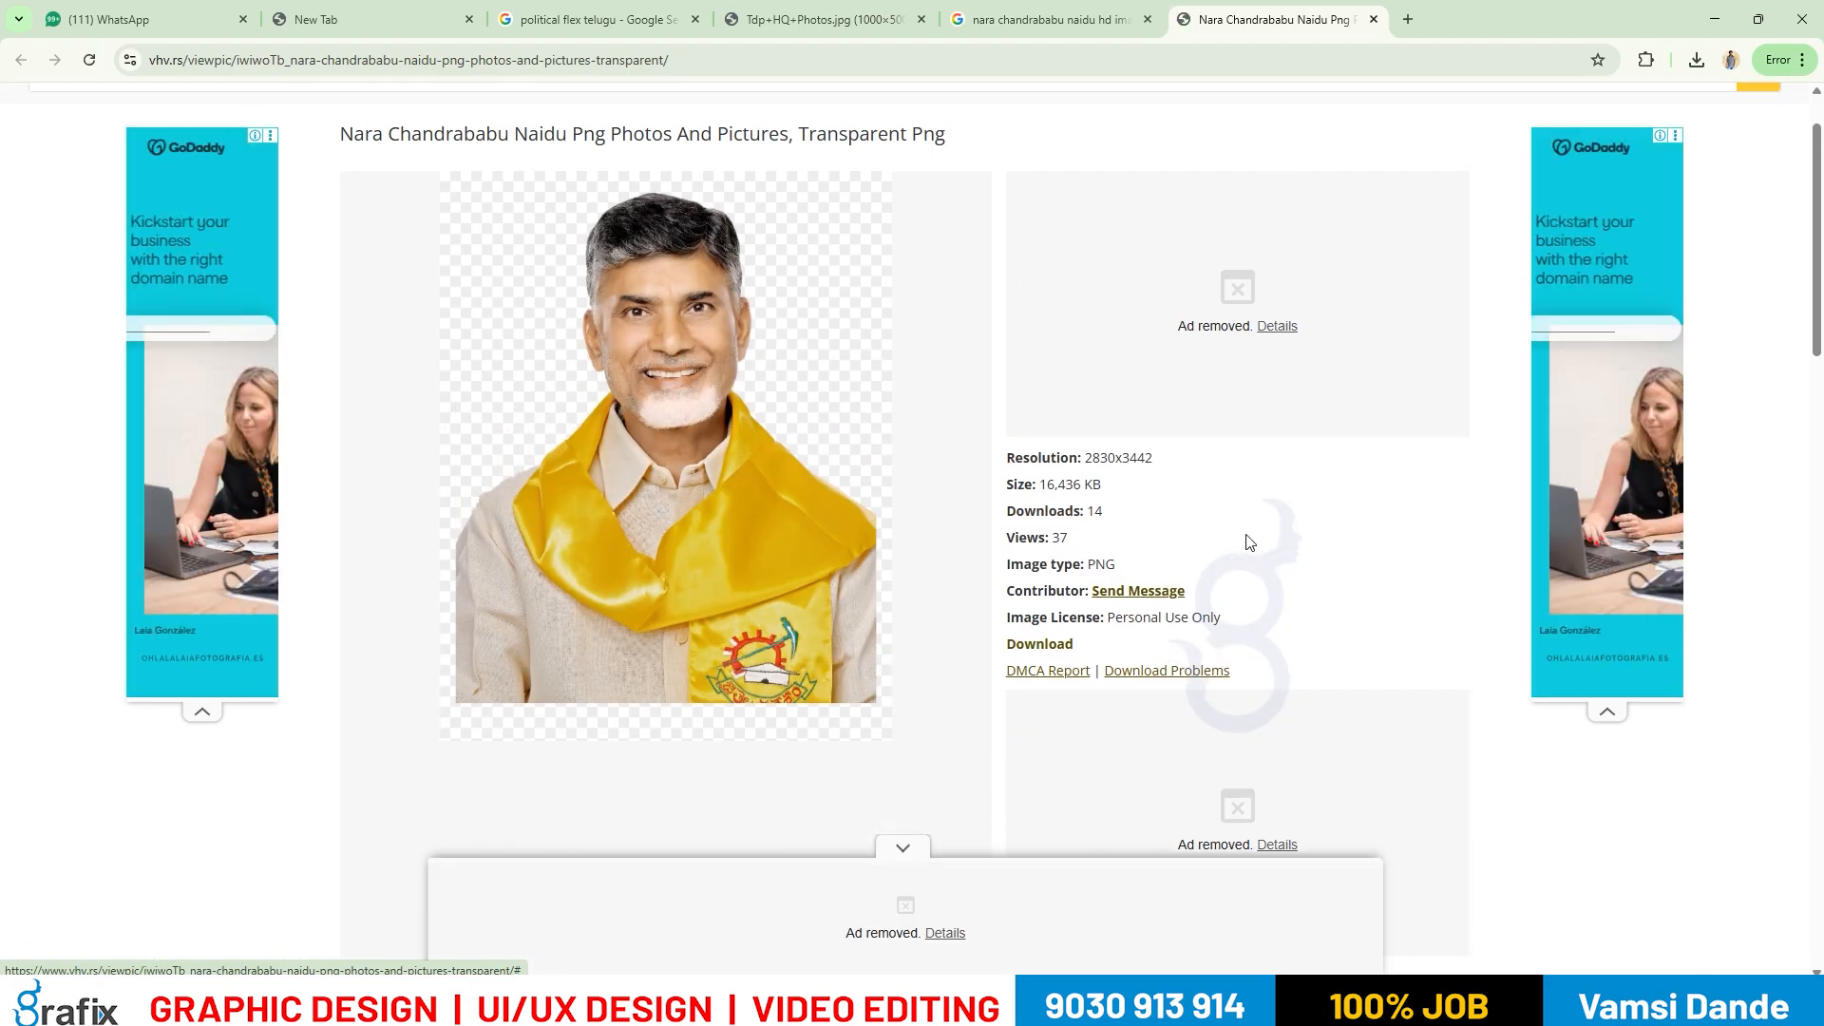
{"action": "scroll", "coordinate": [1169, 560], "scroll_direction": "down", "scroll_amount": 3}
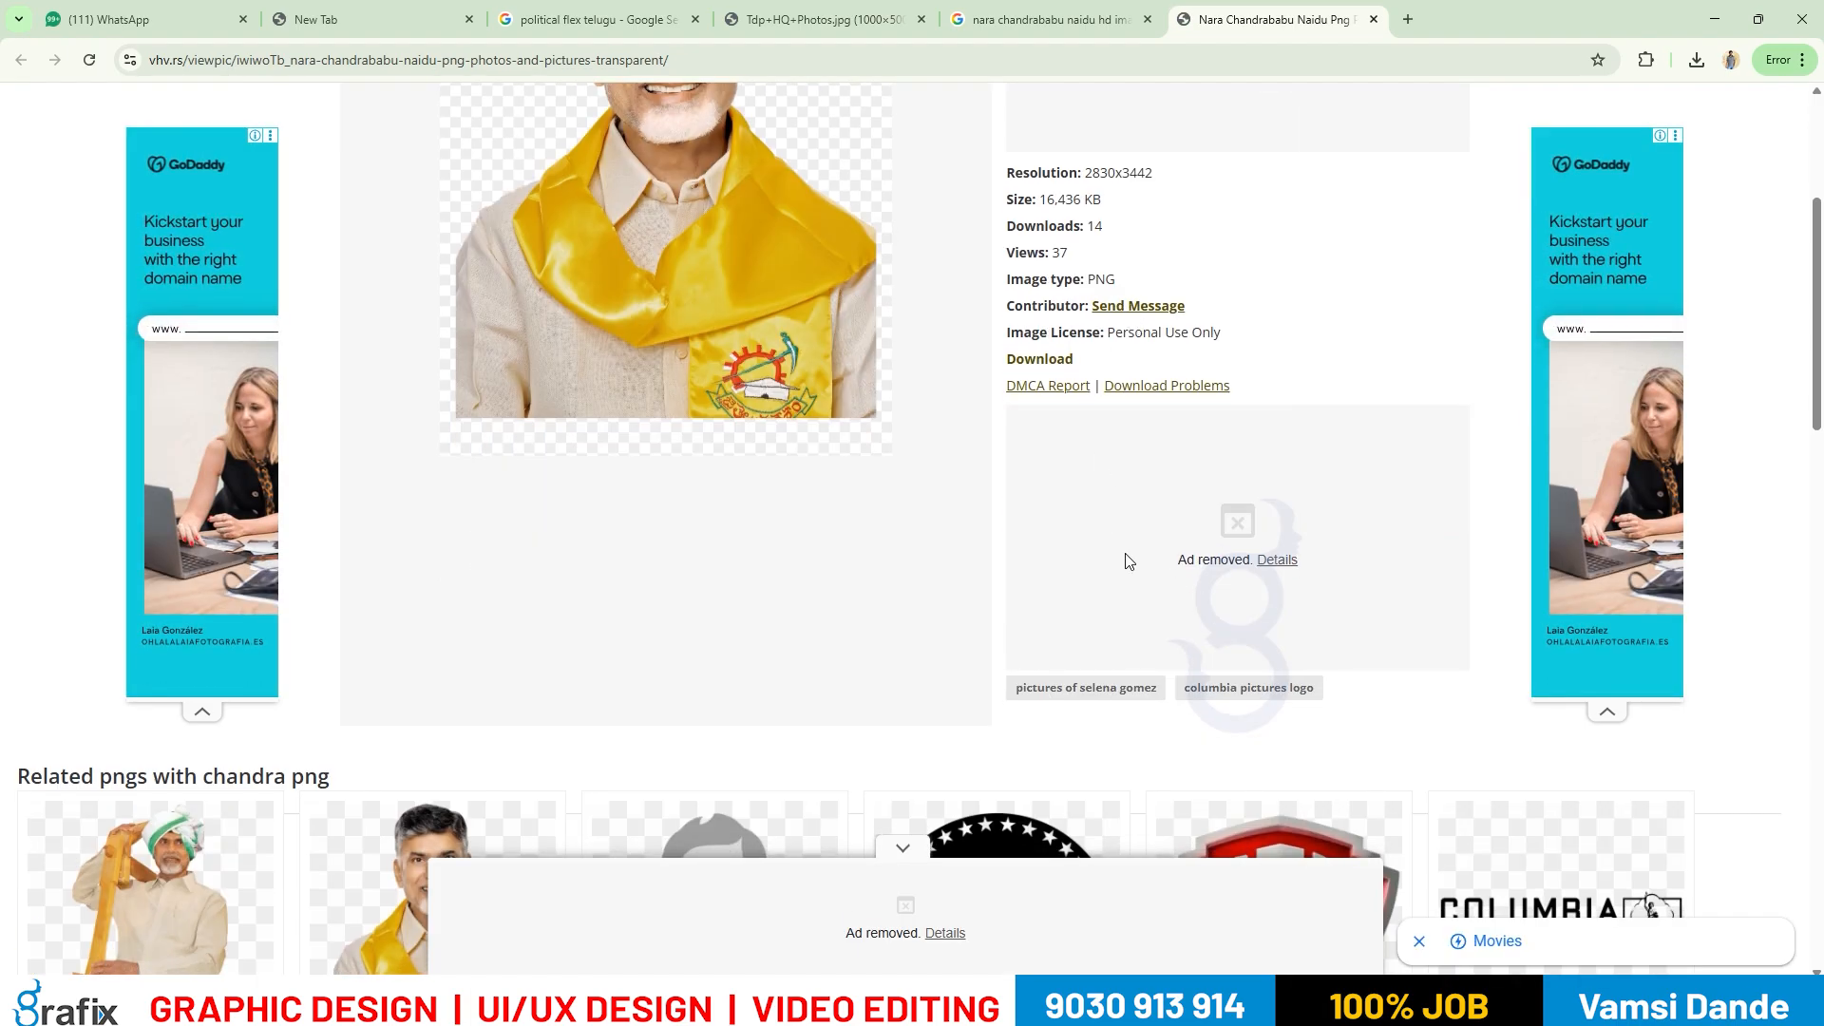
{"action": "scroll", "coordinate": [1288, 635], "scroll_direction": "down", "scroll_amount": 6}
{"action": "scroll", "coordinate": [1278, 634], "scroll_direction": "up", "scroll_amount": 10}
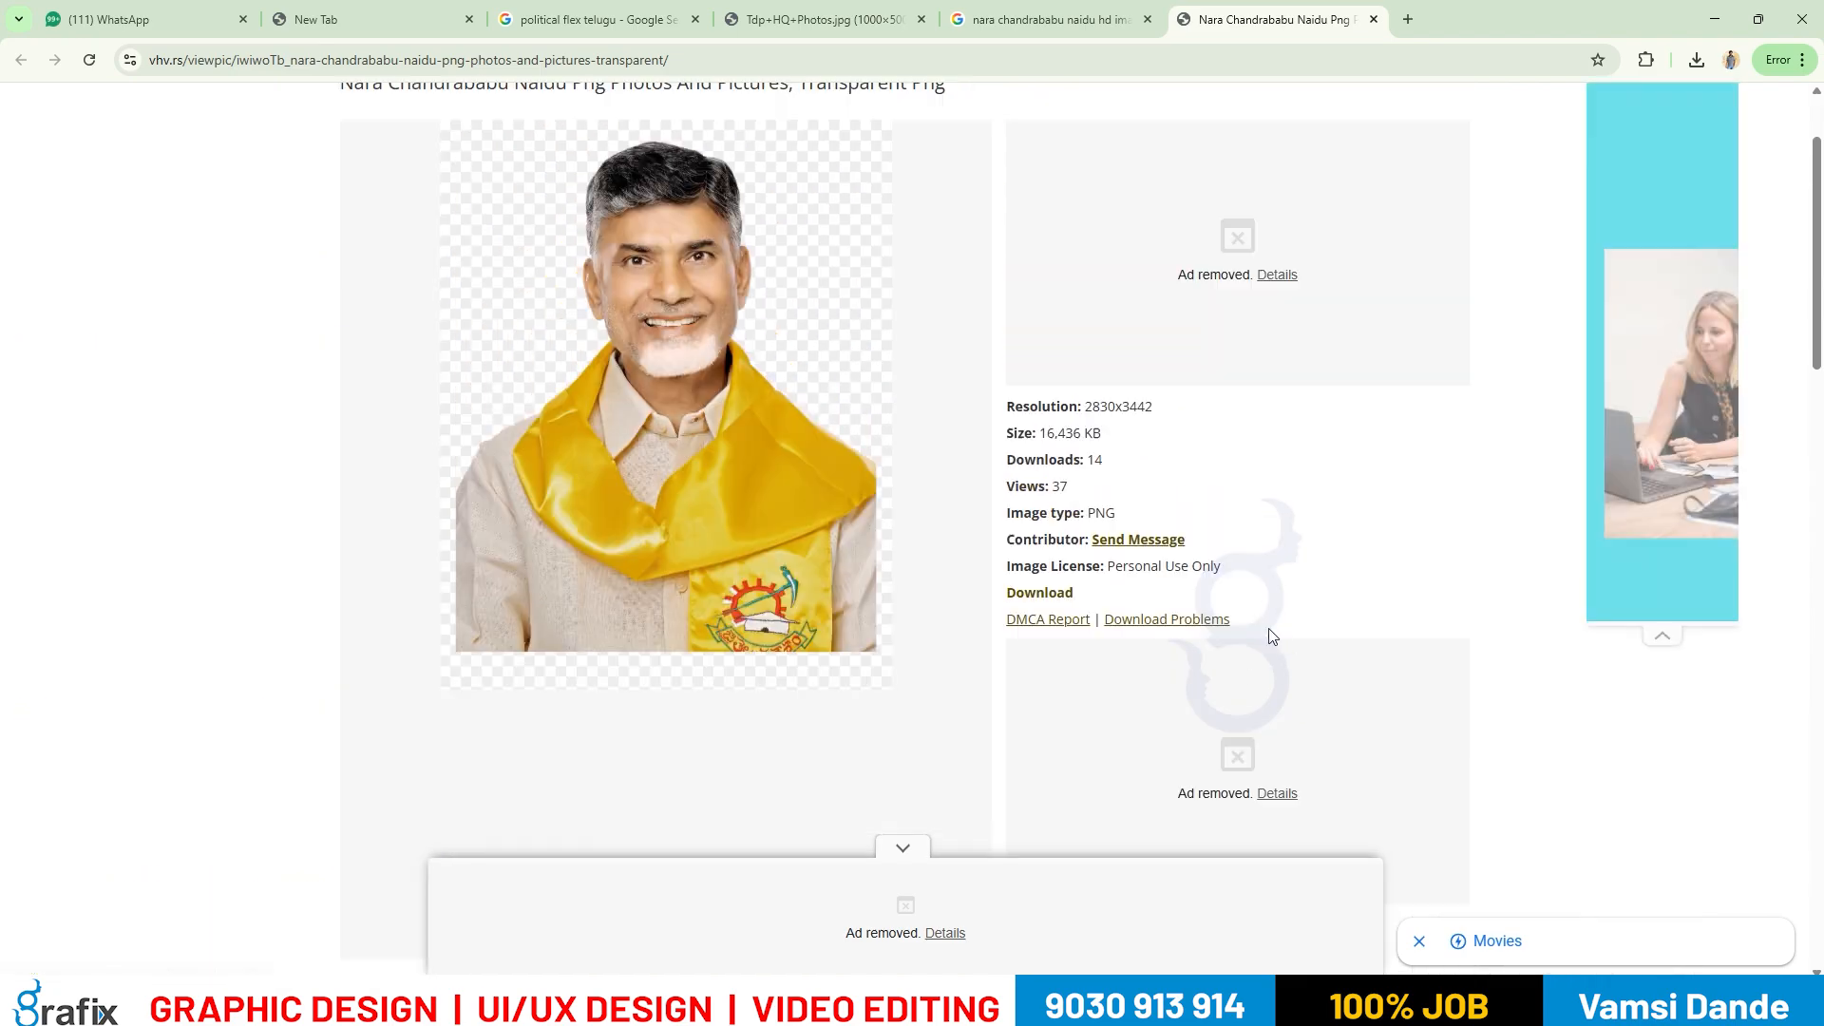
{"action": "left_click_drag", "start_coordinate": [1086, 583], "coordinate": [1114, 561]}
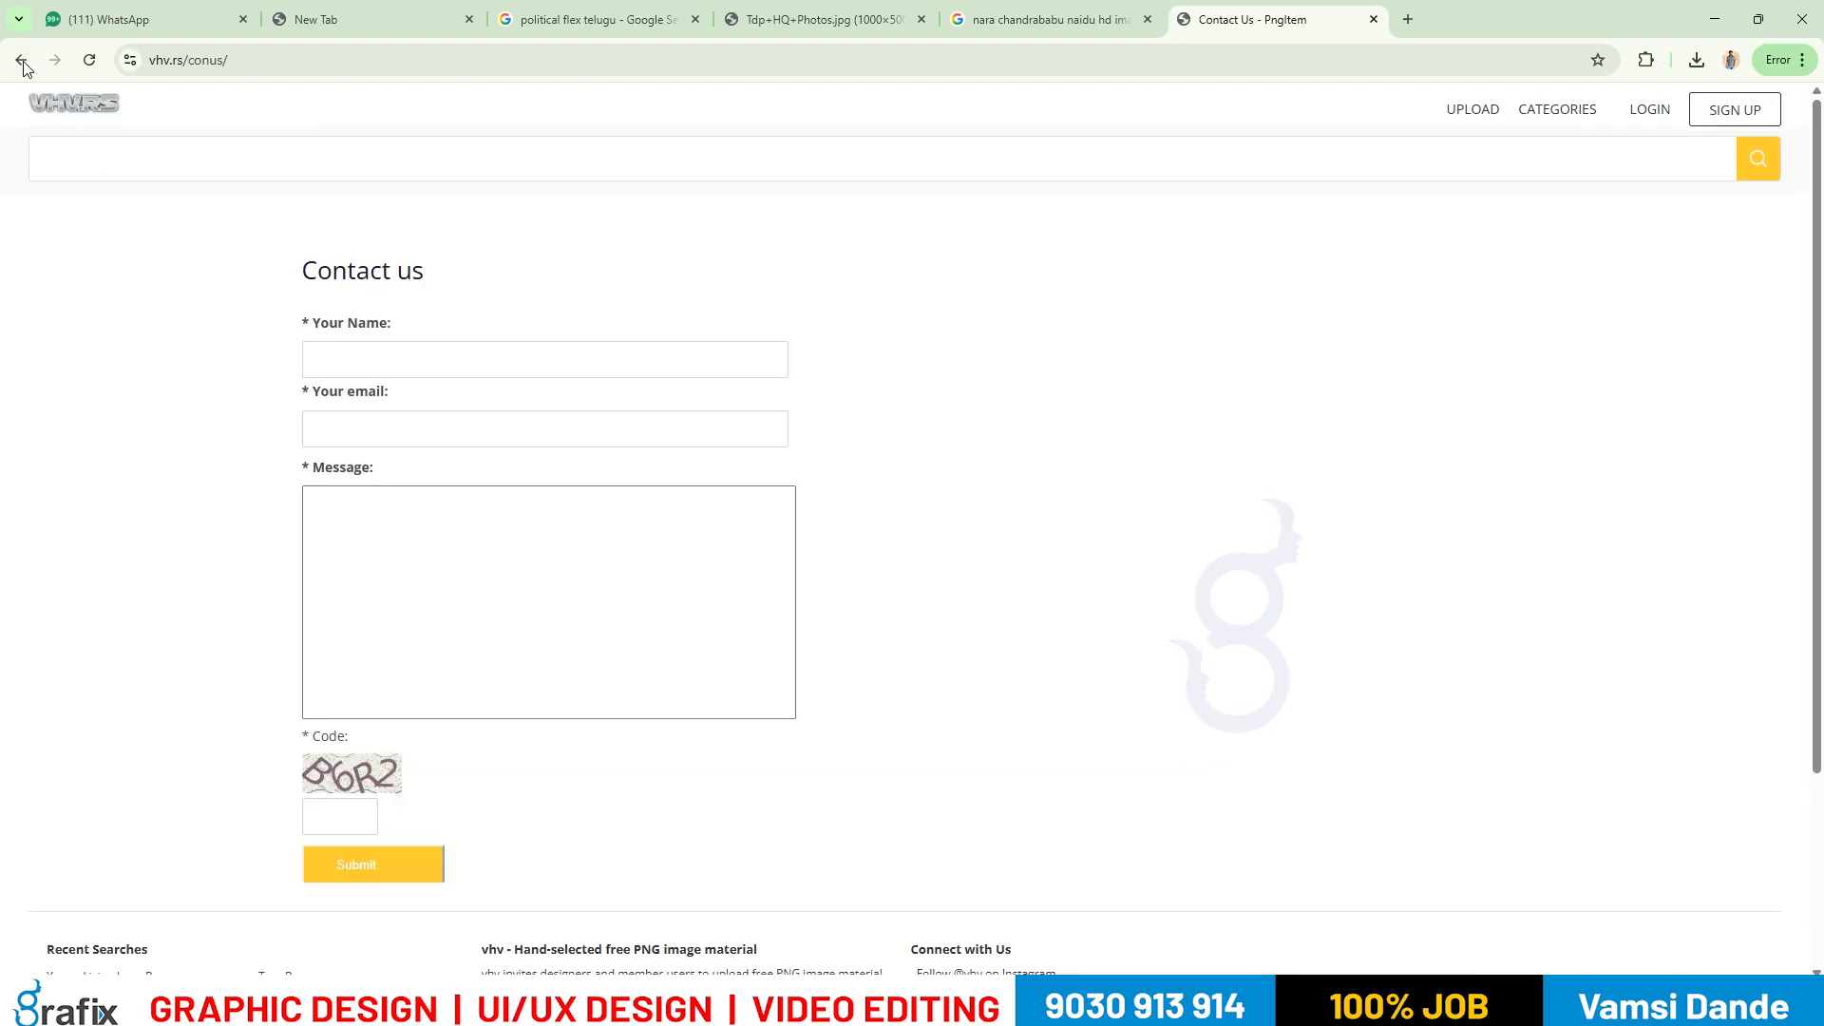
{"action": "left_click", "coordinate": [21, 60]}
{"action": "right_click", "coordinate": [771, 479]}
{"action": "left_click", "coordinate": [680, 510]}
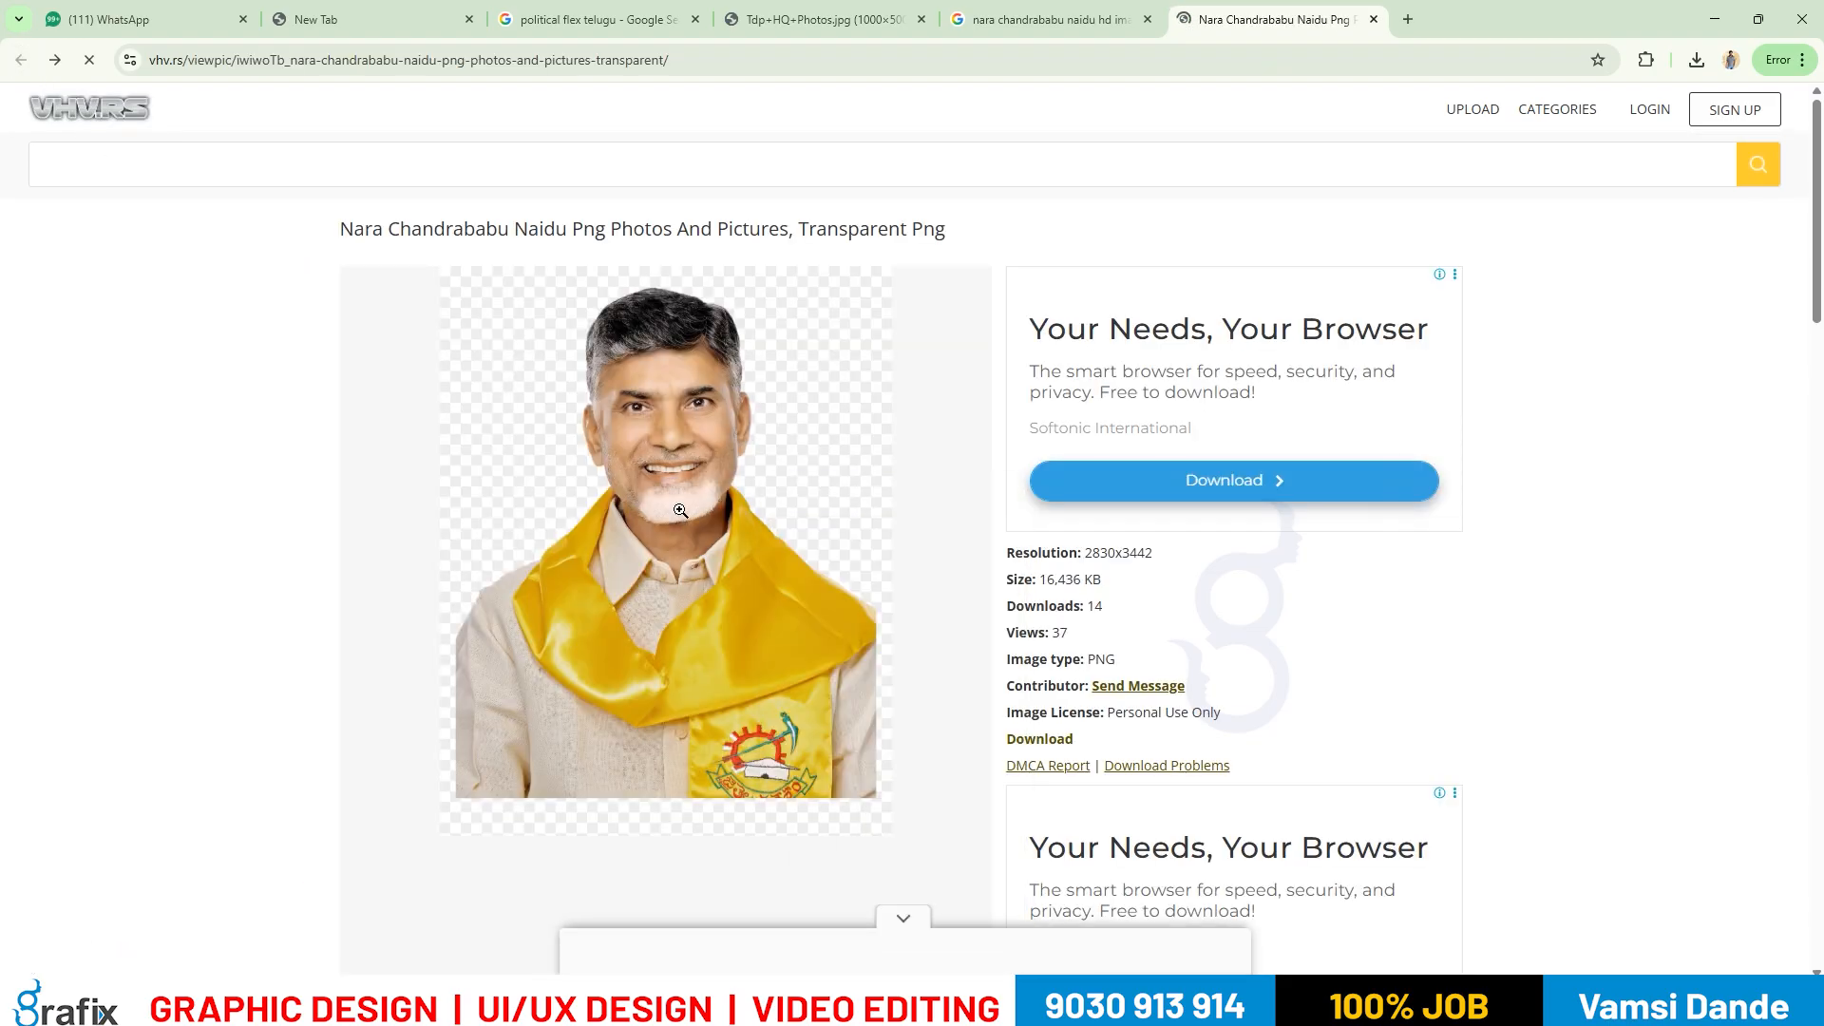
Open the yellow-scarf portrait as a full-size image in a new tab and inspect it enlarged.
{"action": "scroll", "coordinate": [750, 527], "scroll_direction": "down", "scroll_amount": 5}
{"action": "scroll", "coordinate": [739, 498], "scroll_direction": "down", "scroll_amount": 4}
{"action": "scroll", "coordinate": [746, 497], "scroll_direction": "up", "scroll_amount": 6}
{"action": "right_click", "coordinate": [668, 393]}
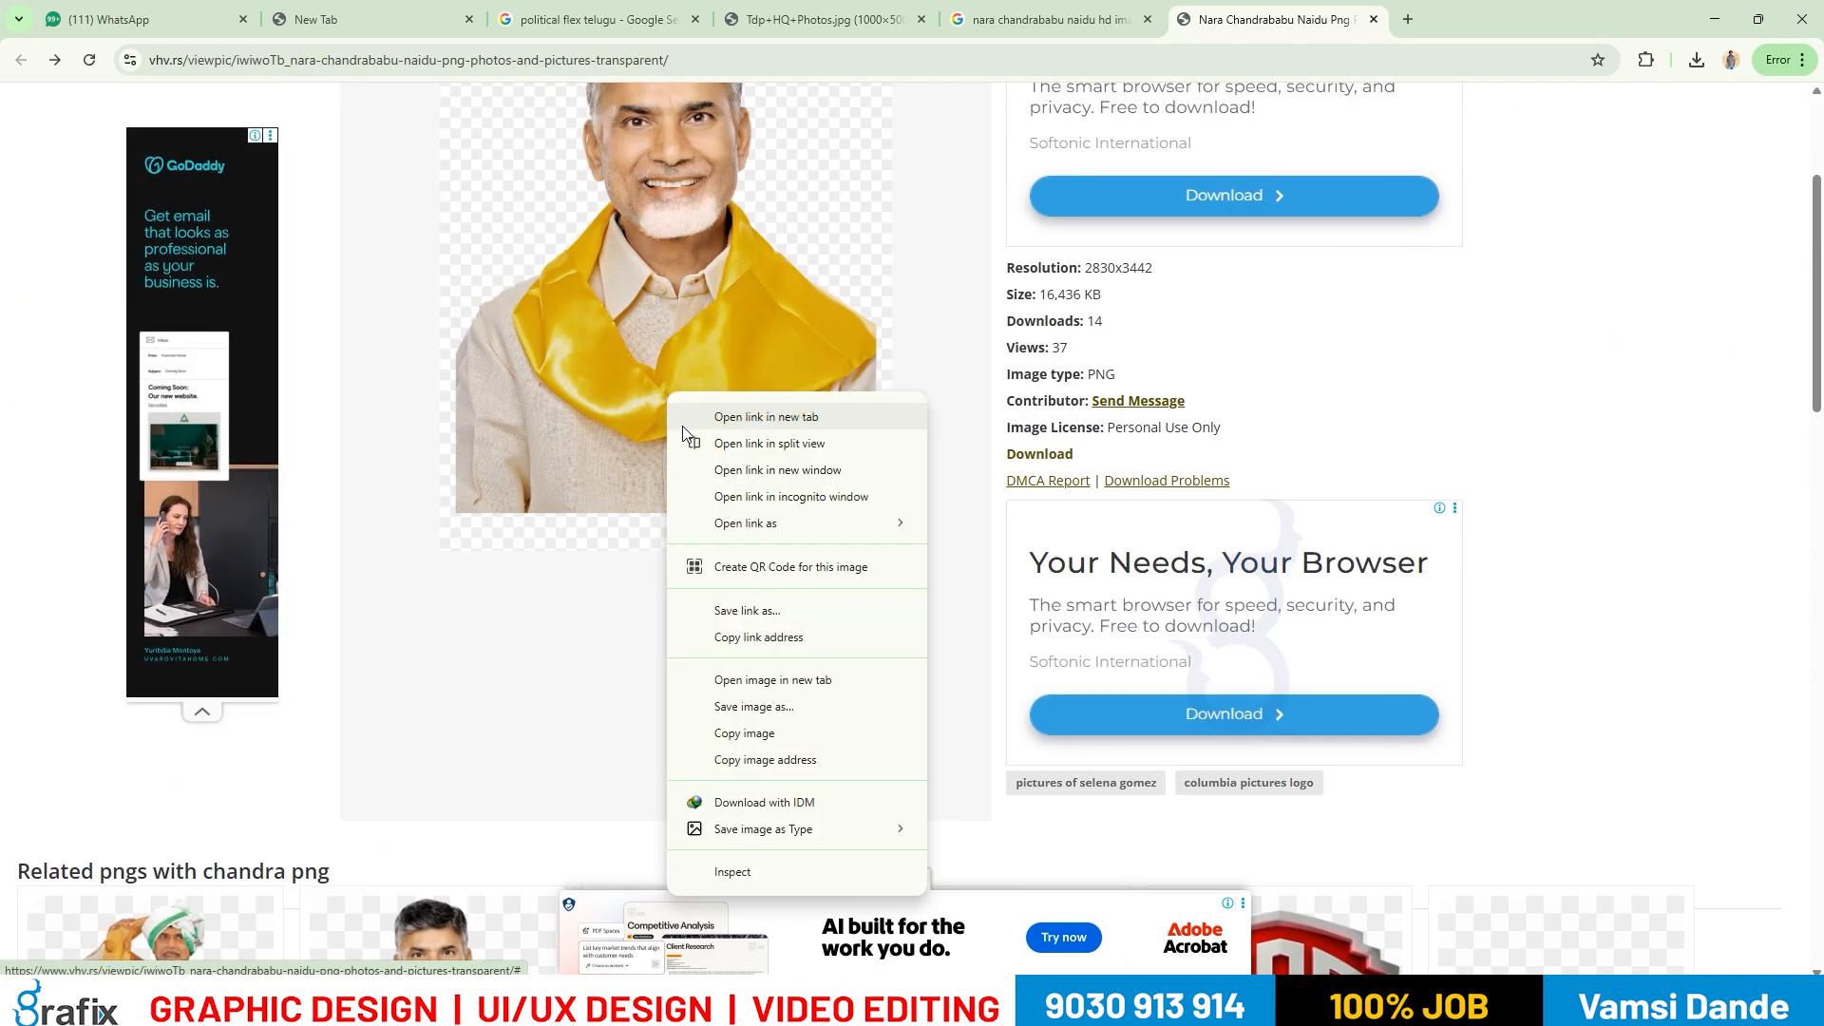
{"action": "left_click", "coordinate": [751, 680]}
{"action": "left_click", "coordinate": [1496, 19]}
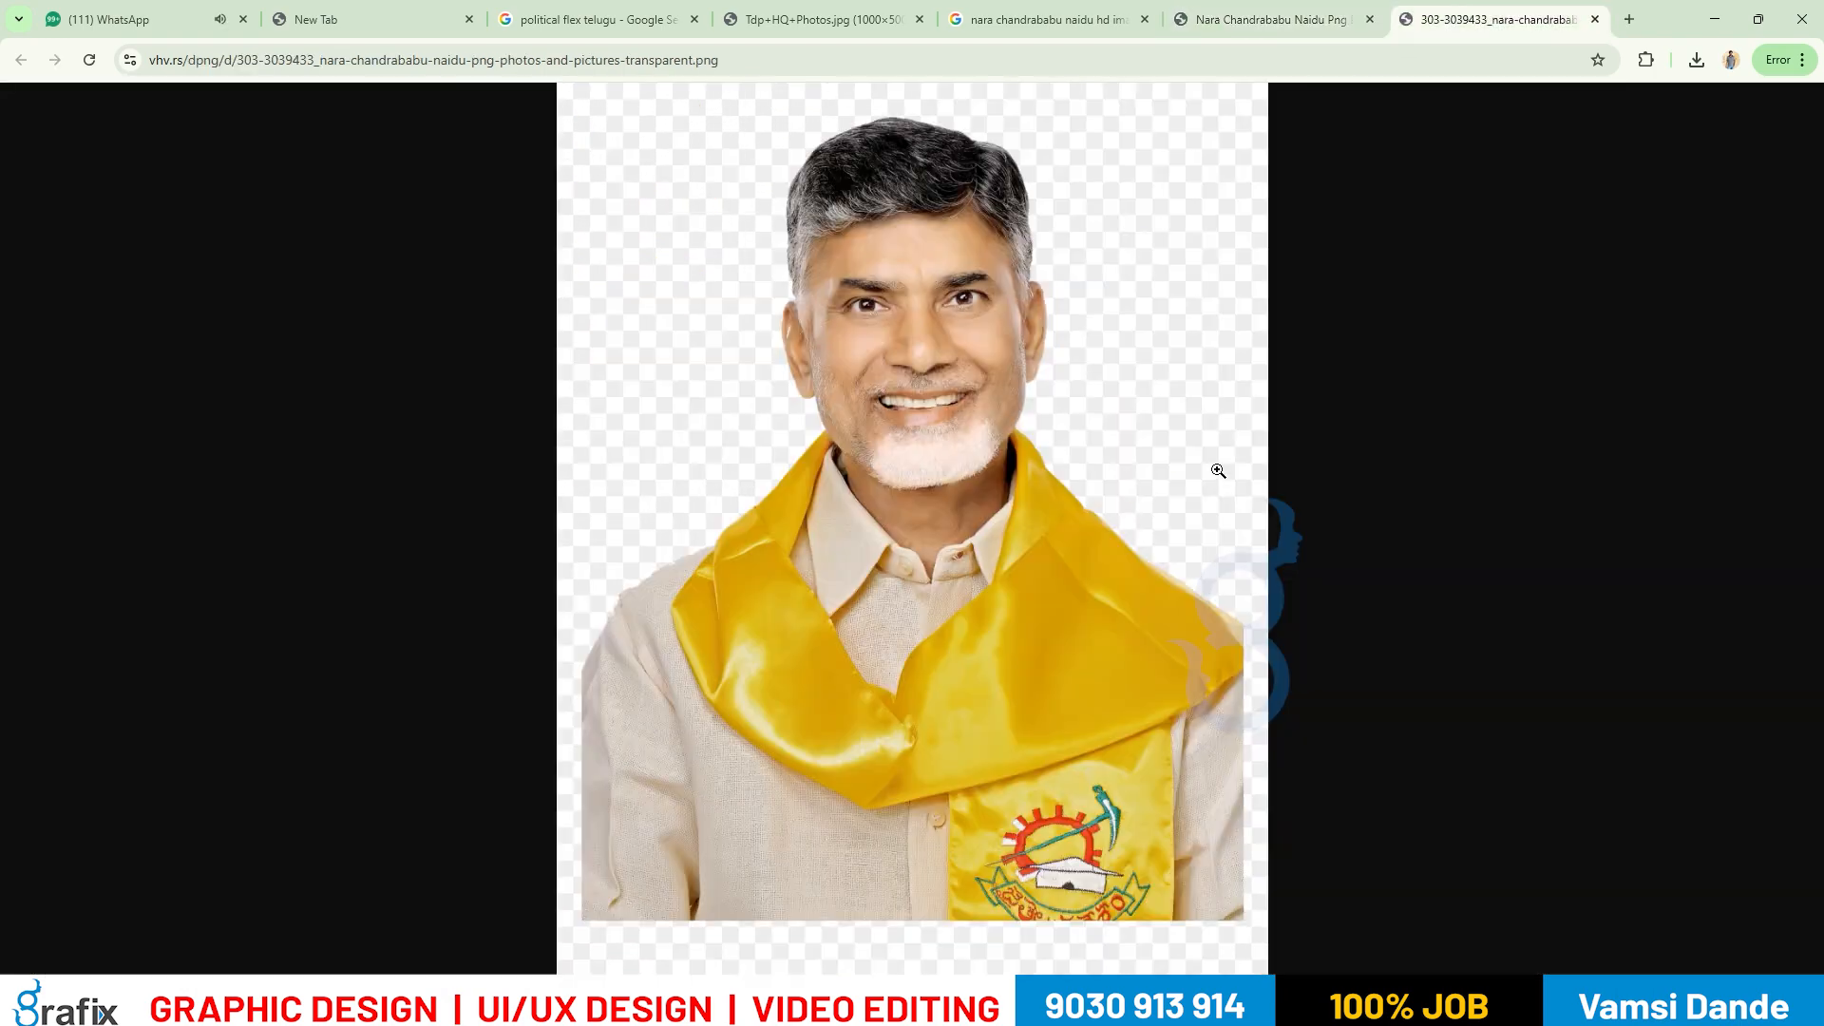
{"action": "left_click", "coordinate": [1044, 501]}
{"action": "scroll", "coordinate": [1015, 665], "scroll_direction": "down", "scroll_amount": 2}
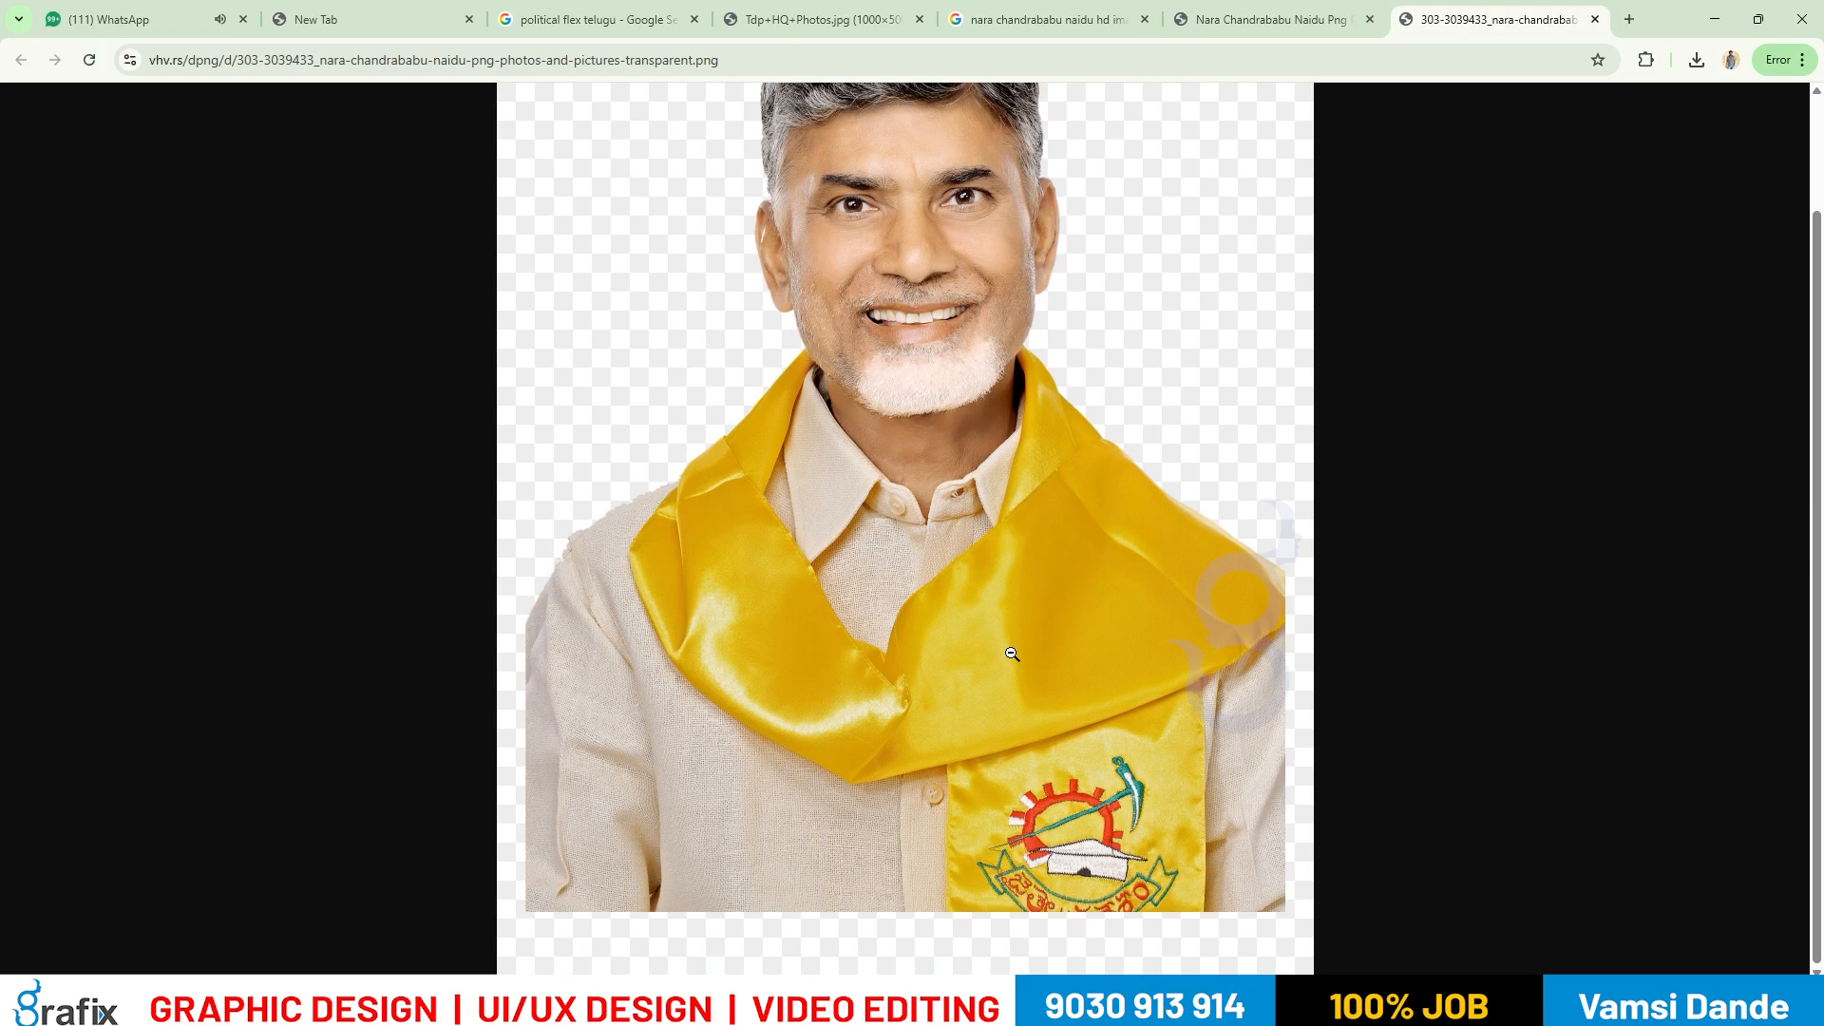
Reopen the vhv source page from the image results and copy the yellow-scarf portrait to the desktop.
{"action": "left_click", "coordinate": [1292, 8]}
{"action": "left_click", "coordinate": [1045, 19]}
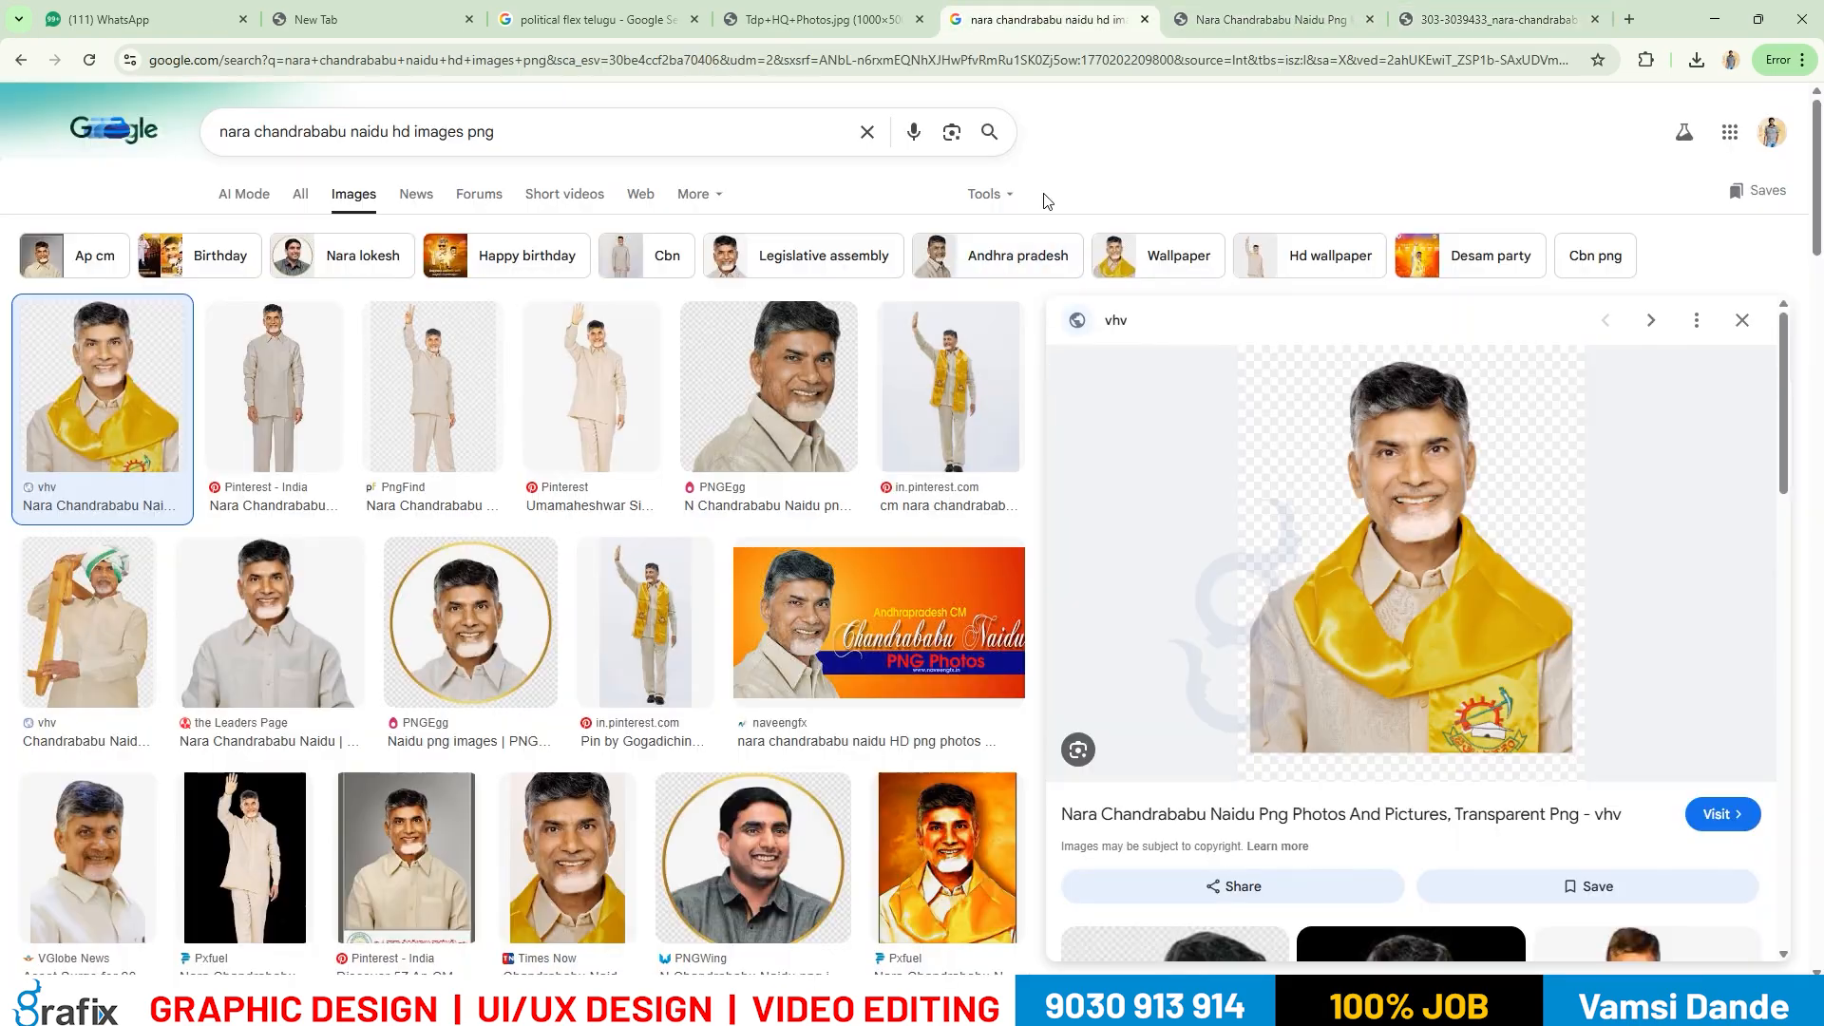
{"action": "left_click", "coordinate": [1297, 530]}
{"action": "left_click_drag", "start_coordinate": [655, 504], "coordinate": [993, 546]}
{"action": "key", "text": "super+d"}
{"action": "key", "text": "super+d"}
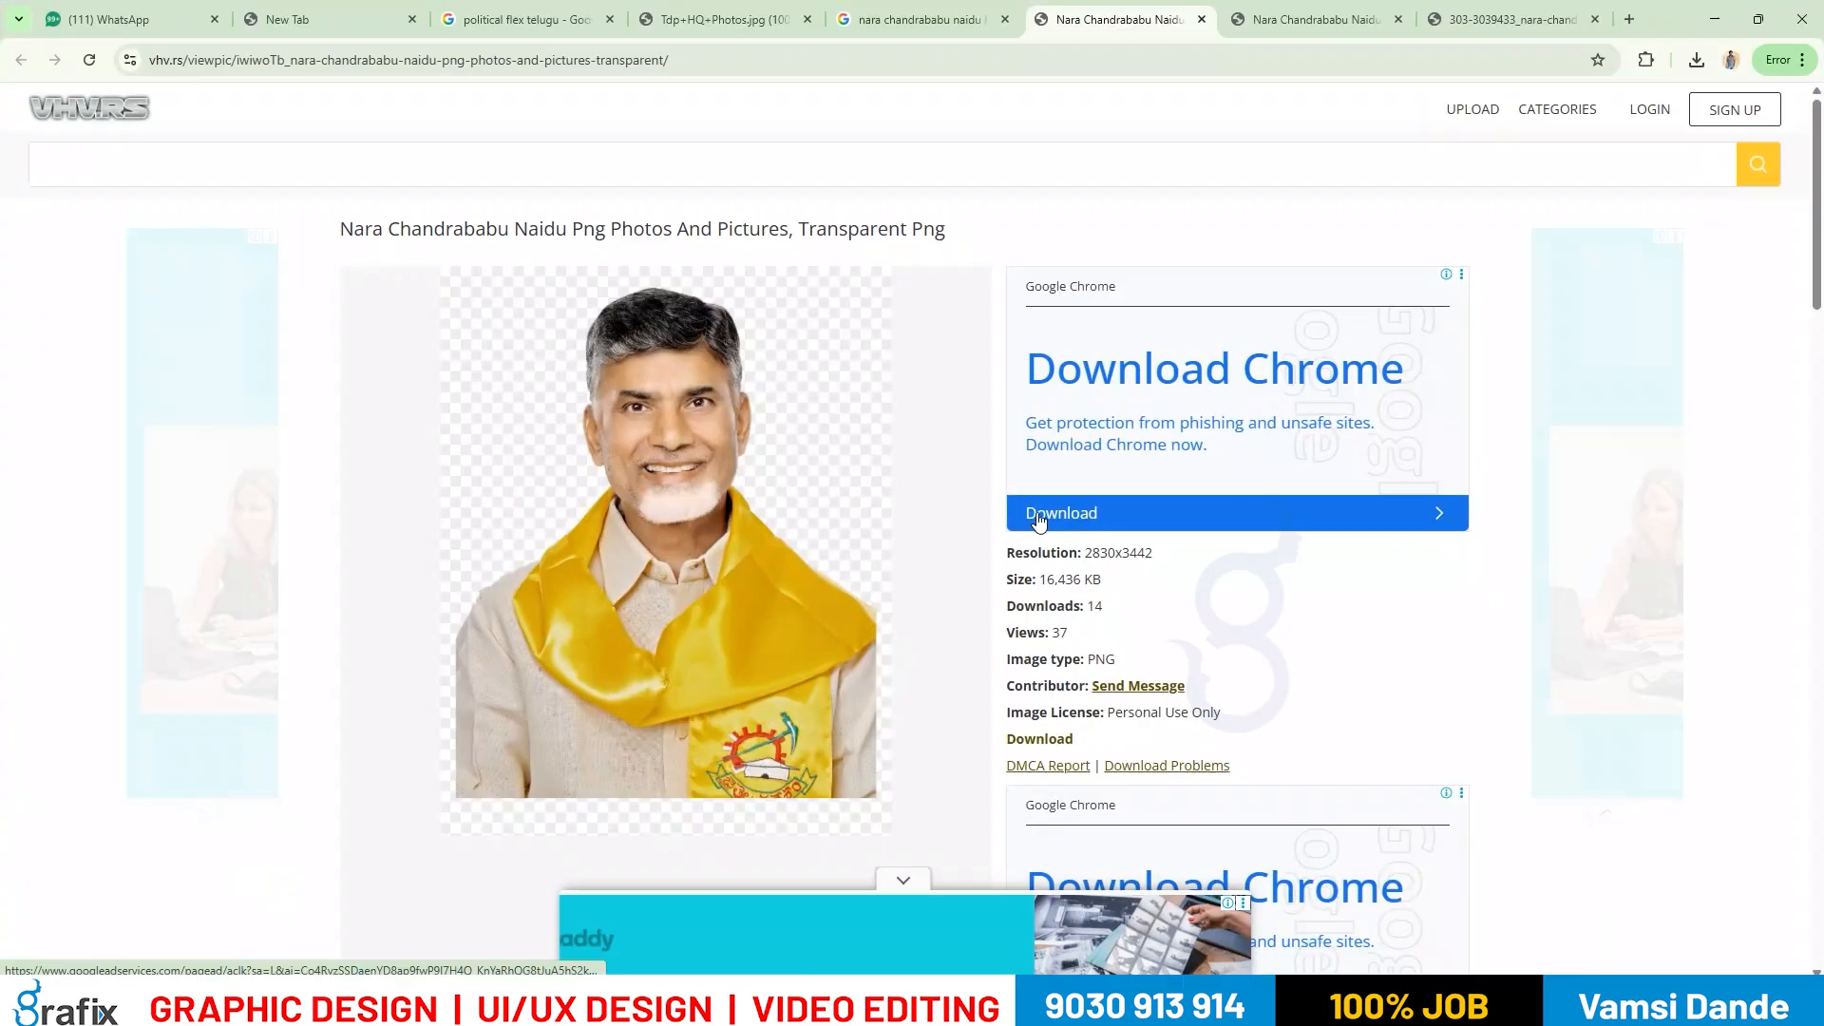
Close the reopened vhv page and the portrait preview, and look over the large image results.
{"action": "left_click", "coordinate": [1108, 520]}
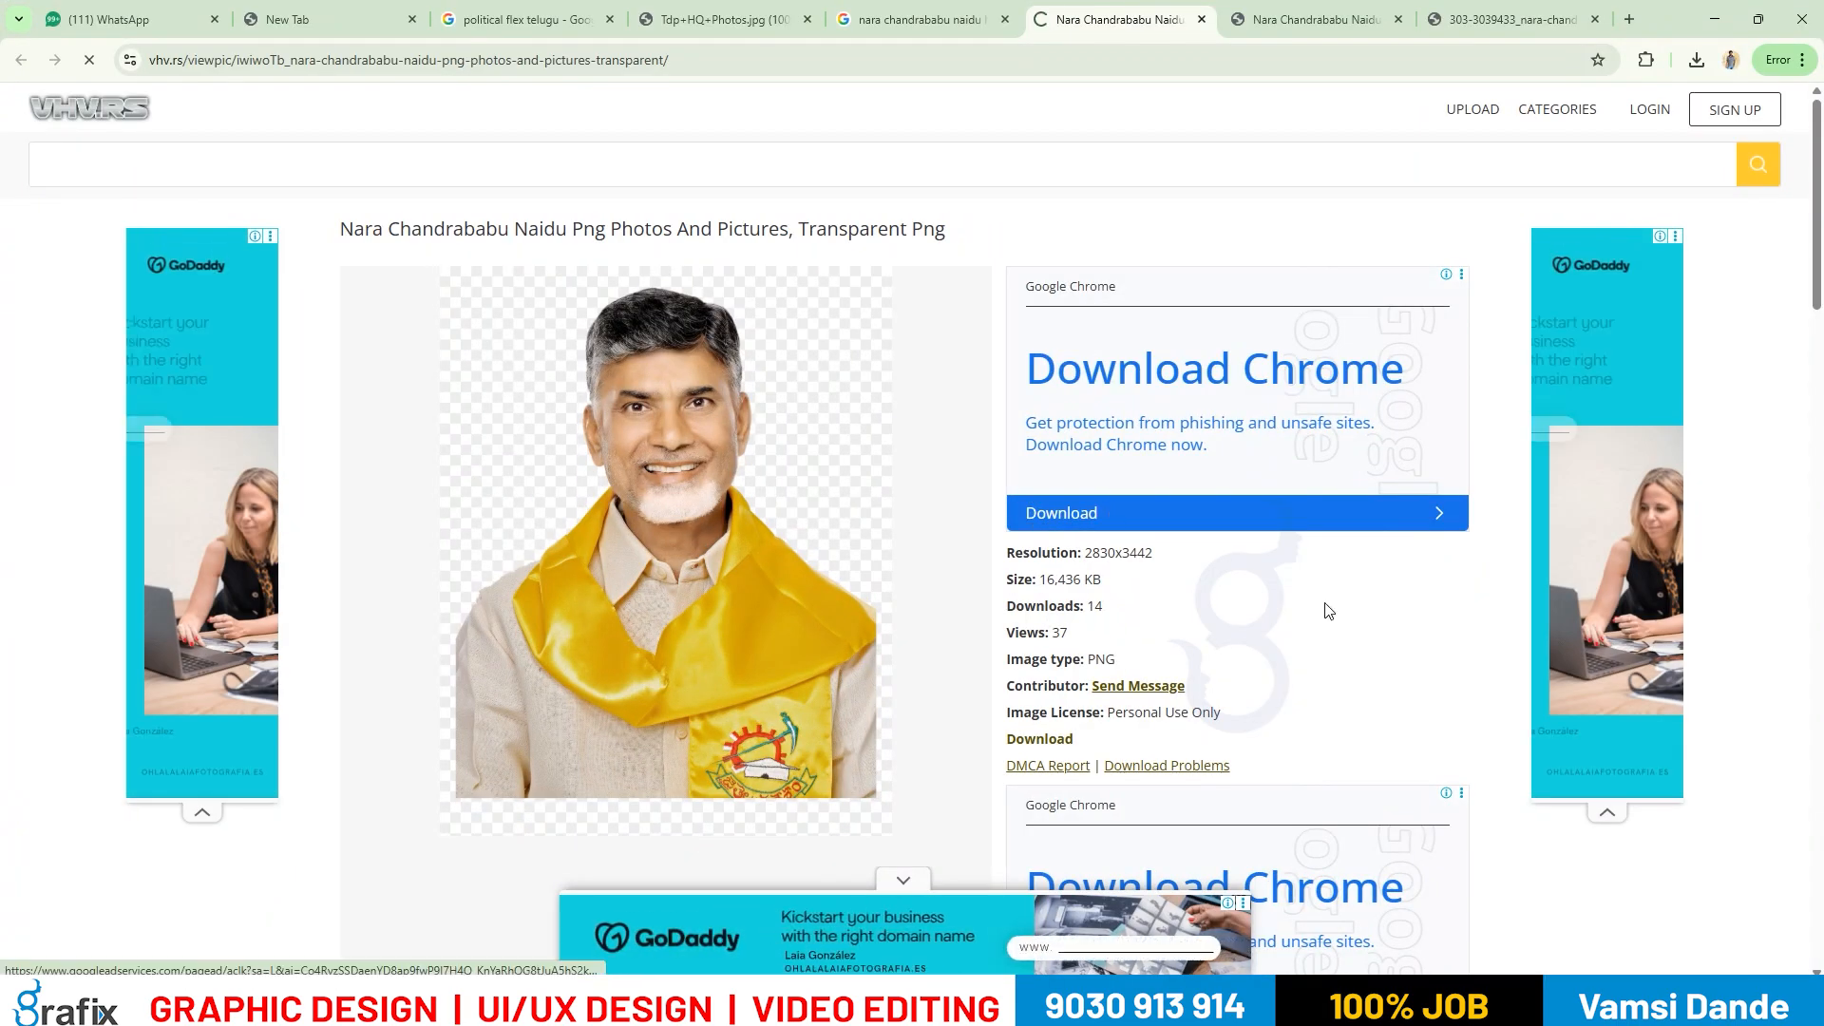
{"action": "scroll", "coordinate": [1319, 620], "scroll_direction": "down", "scroll_amount": 4}
{"action": "key", "text": "ctrl+w"}
{"action": "scroll", "coordinate": [1320, 620], "scroll_direction": "down", "scroll_amount": 5}
{"action": "key", "text": "Escape"}
{"action": "scroll", "coordinate": [1488, 703], "scroll_direction": "down", "scroll_amount": 1}
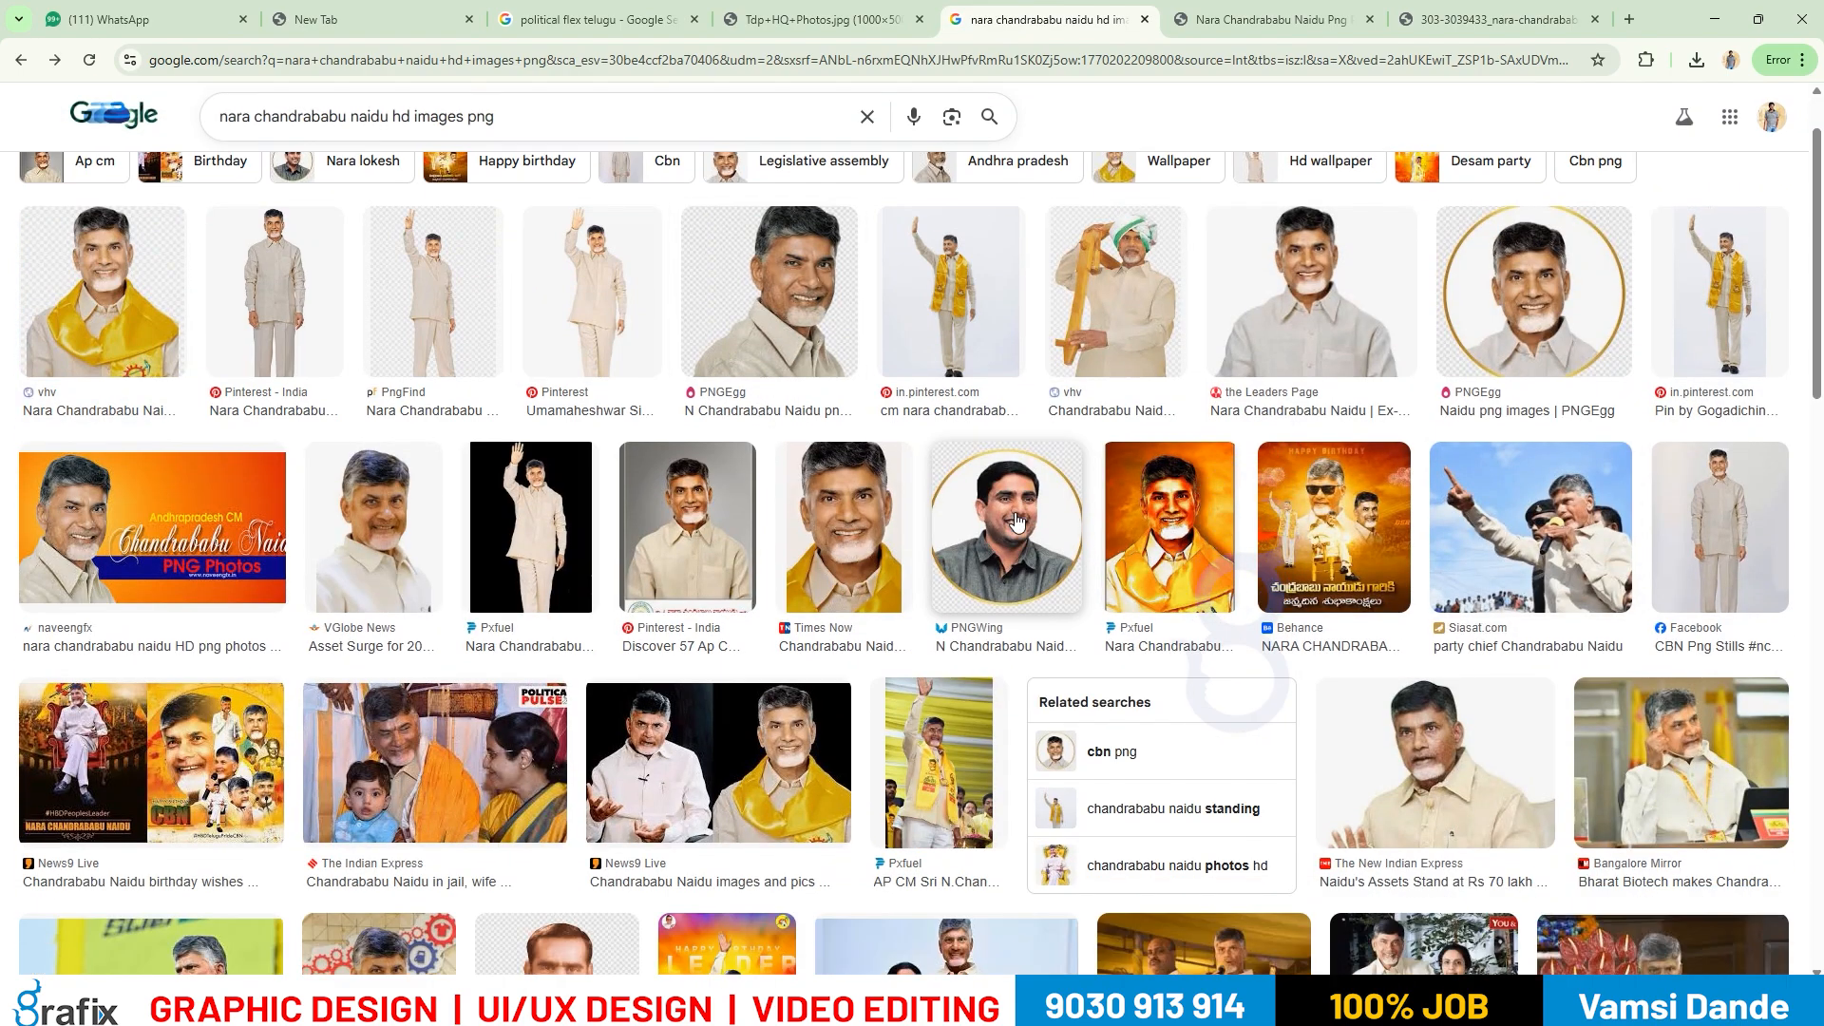
Preview the white-shirt portrait from VGlobe News and open its source article at the picture.
{"action": "left_click", "coordinate": [371, 599]}
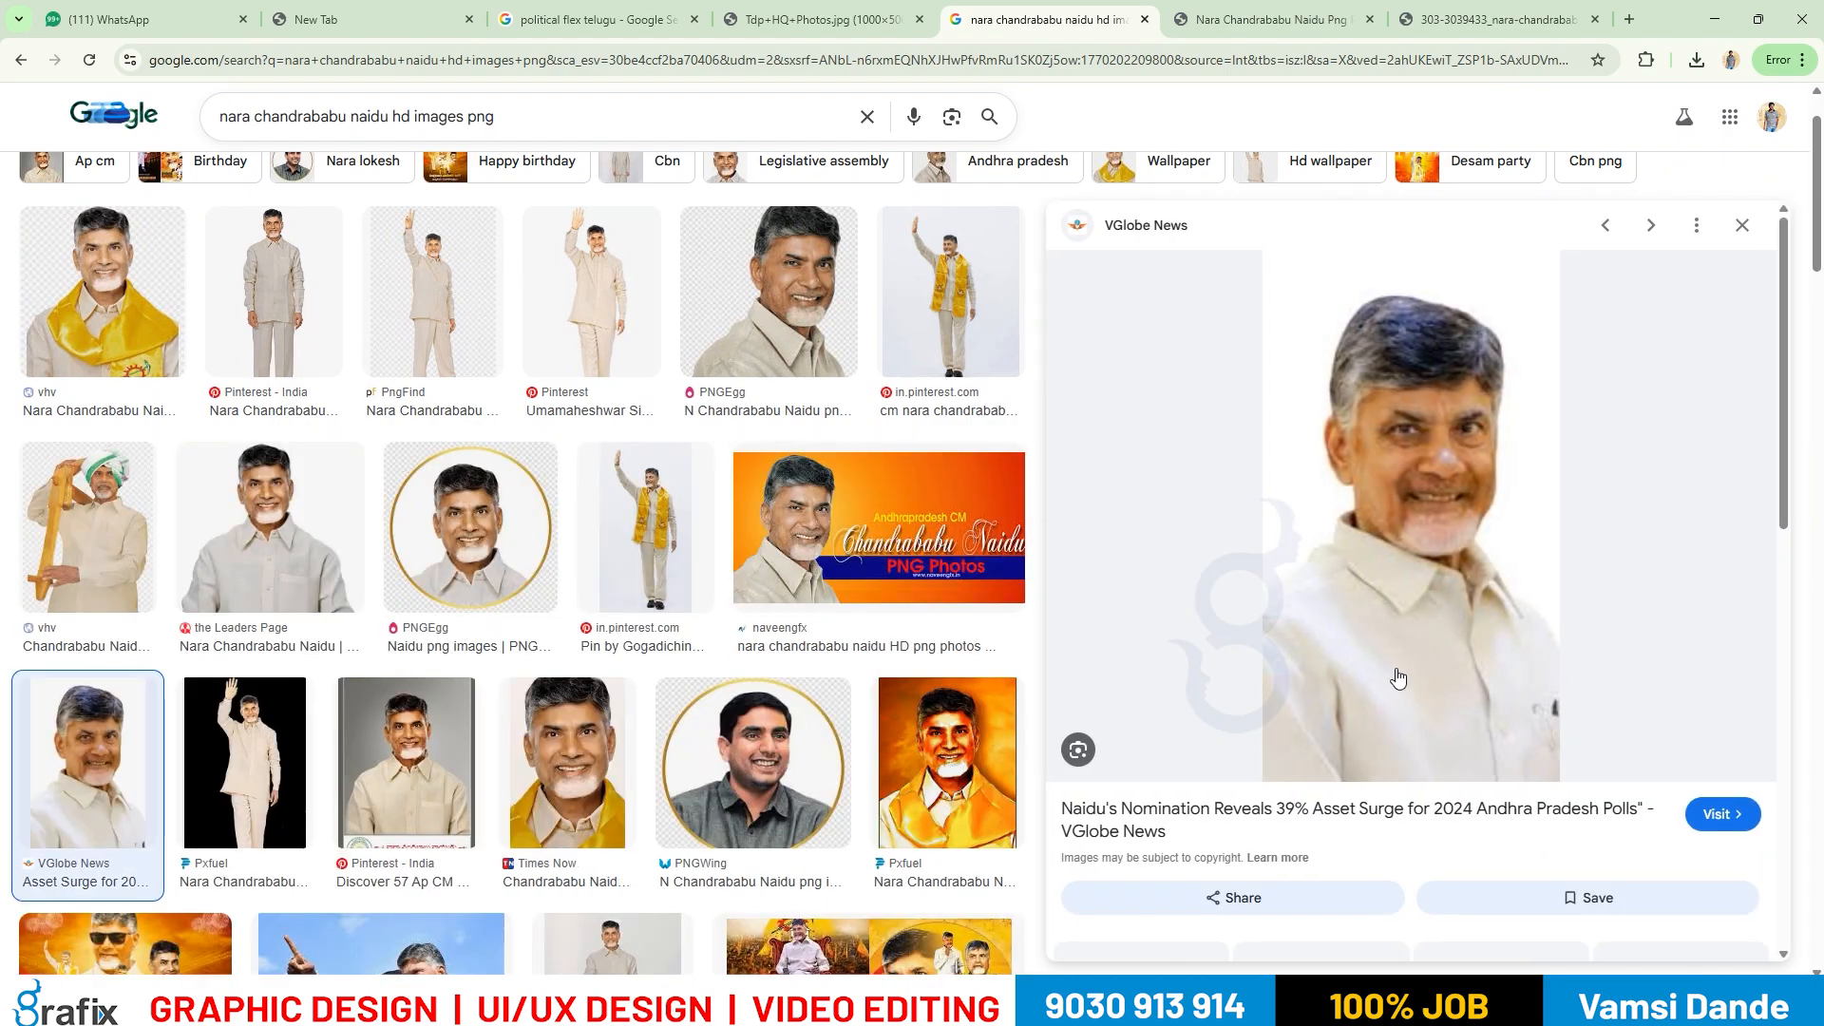
{"action": "left_click", "coordinate": [1719, 815]}
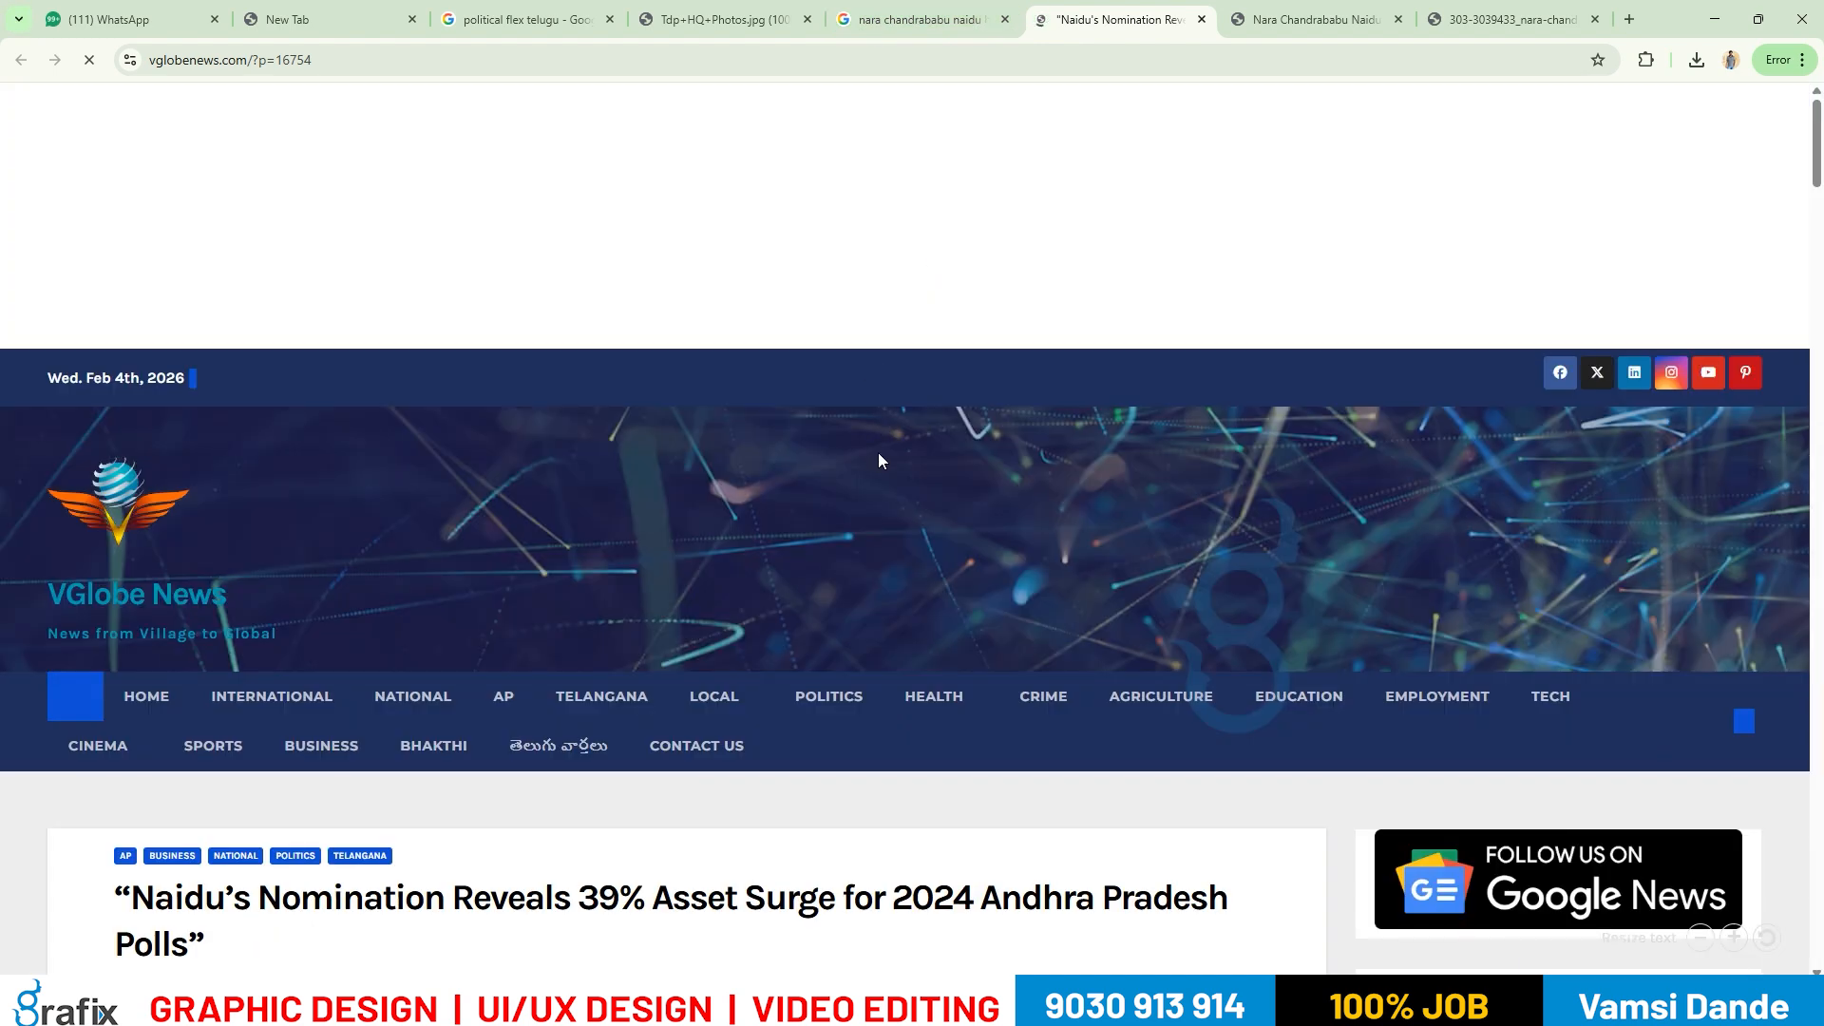
{"action": "scroll", "coordinate": [831, 605], "scroll_direction": "down", "scroll_amount": 8}
{"action": "scroll", "coordinate": [832, 606], "scroll_direction": "down", "scroll_amount": 3}
Allow the VGlobe News site's notifications and copy the article's portrait to the desktop.
{"action": "right_click", "coordinate": [500, 418]}
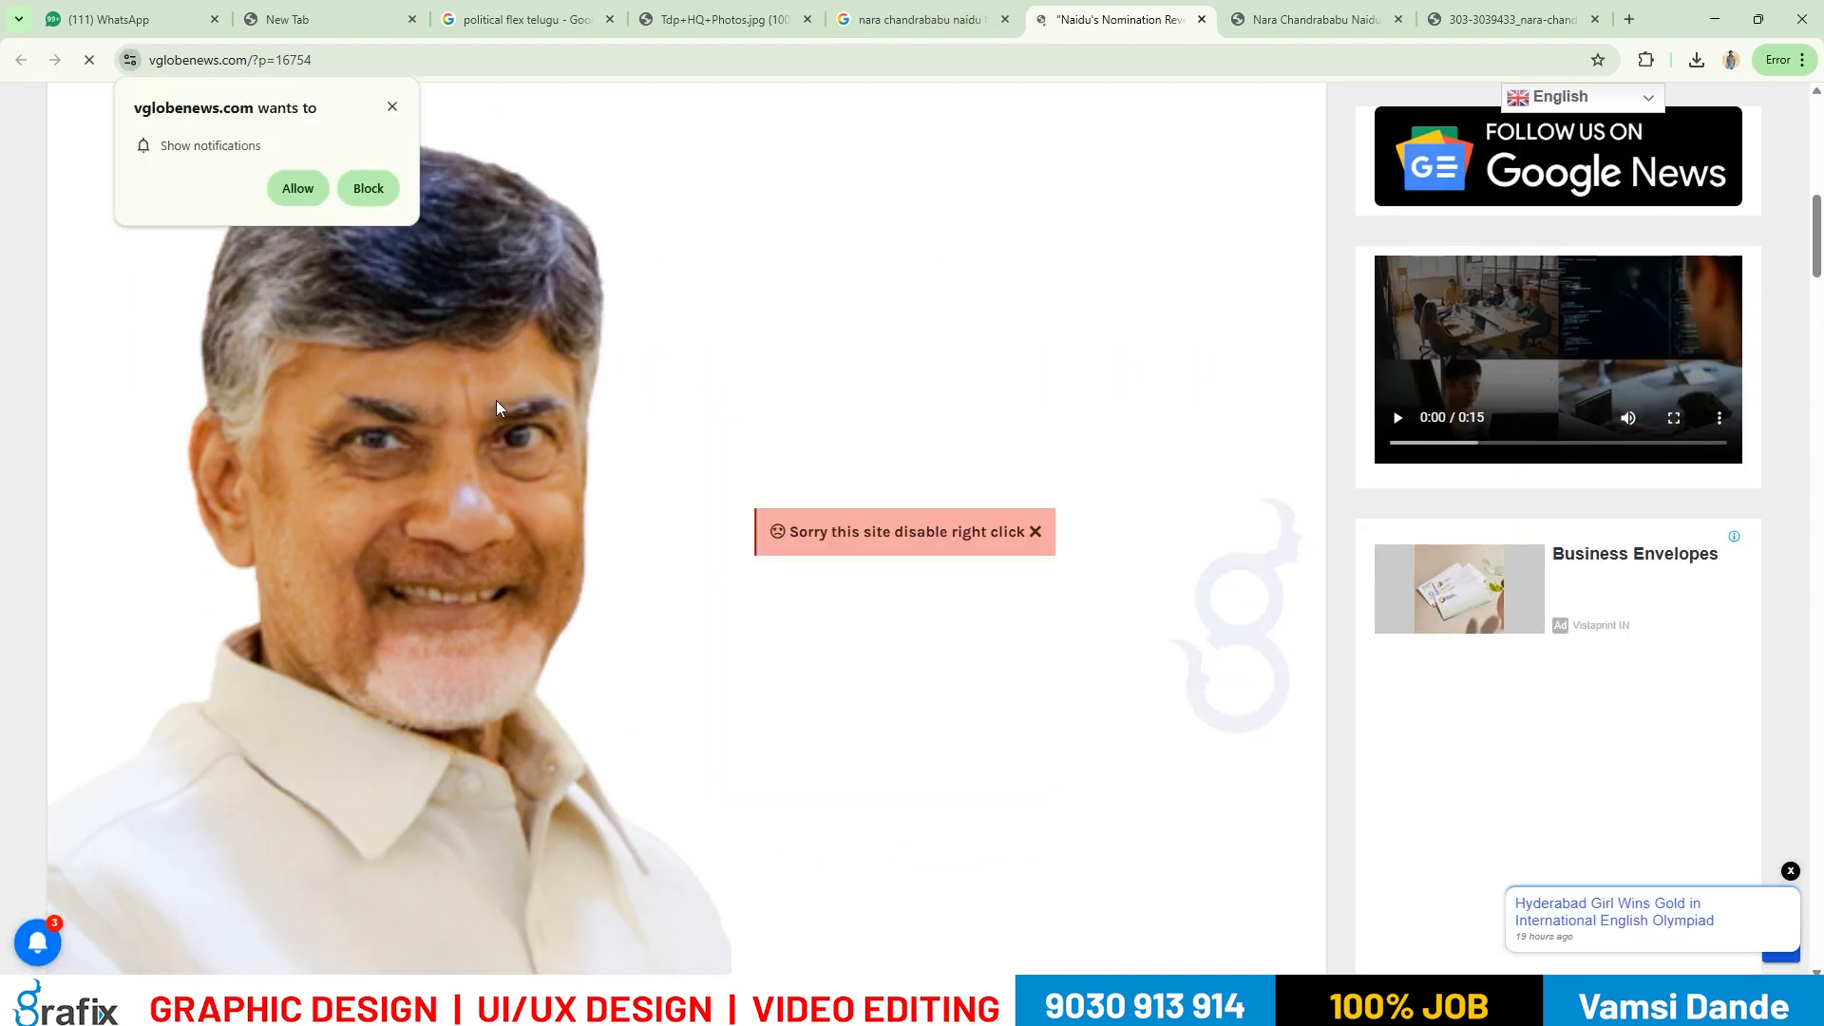
{"action": "left_click", "coordinate": [297, 188]}
{"action": "right_click", "coordinate": [494, 459]}
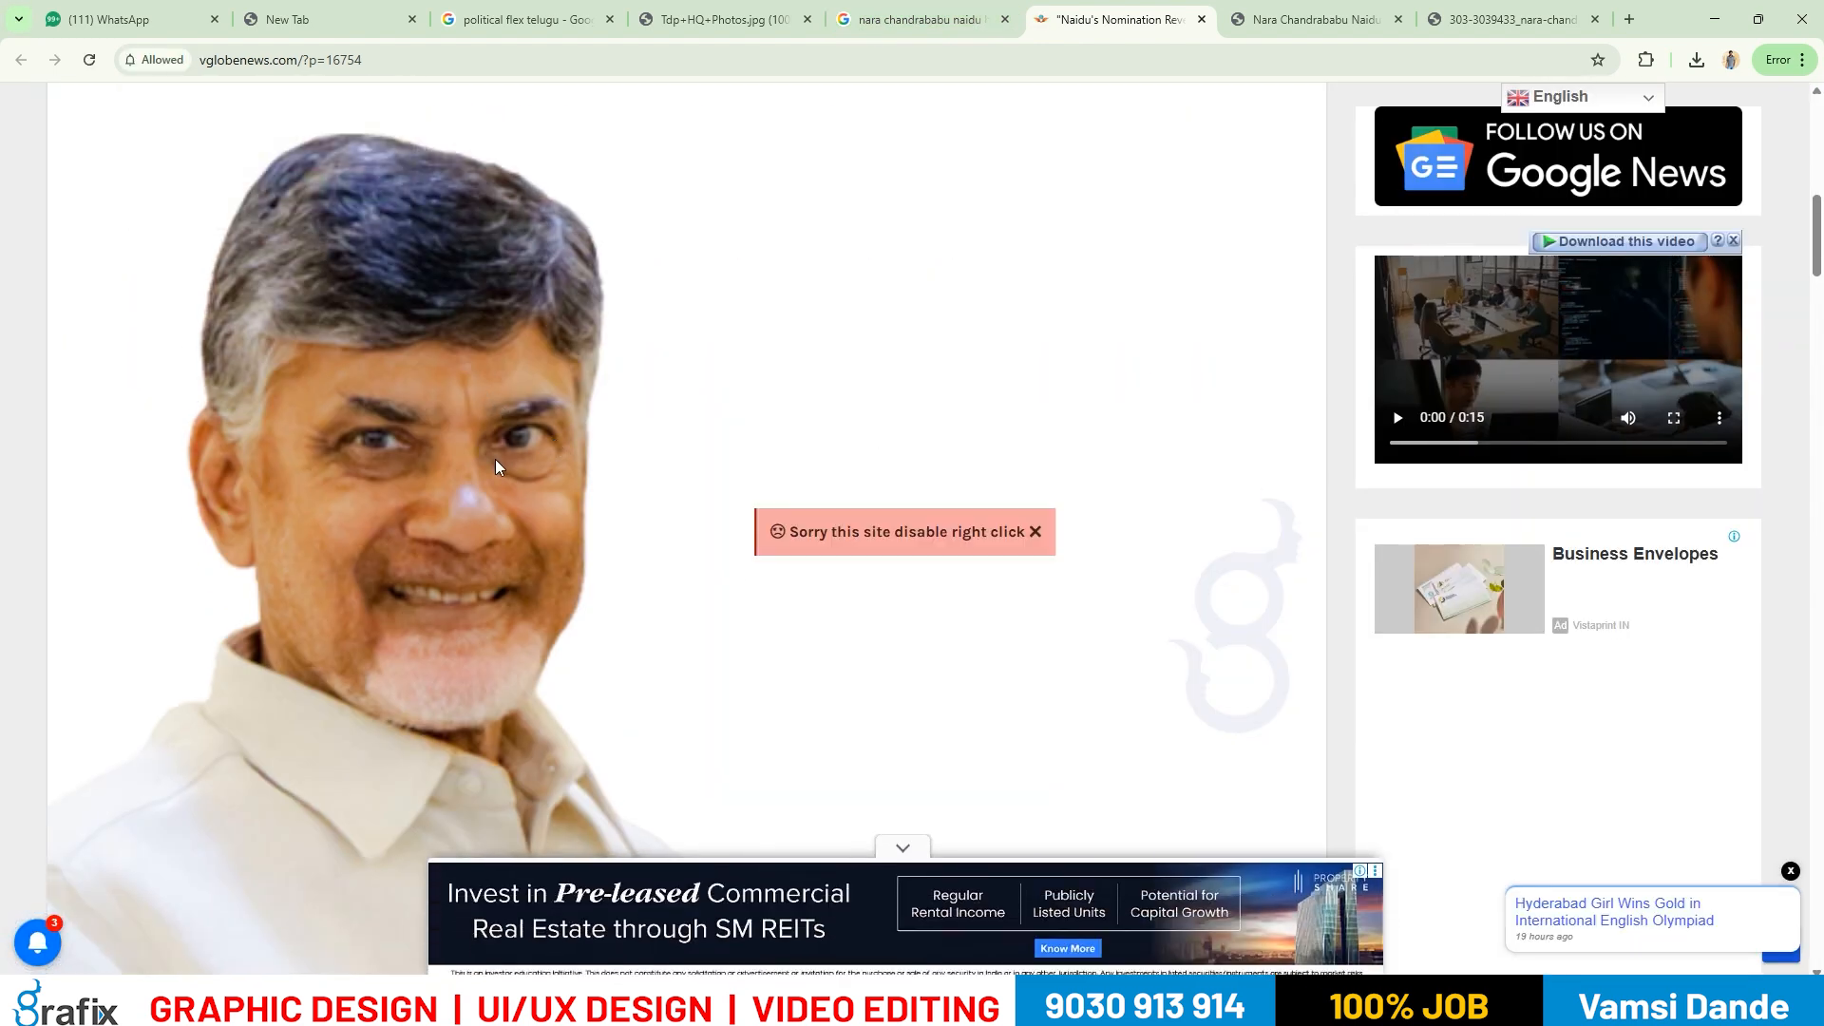
{"action": "scroll", "coordinate": [494, 458], "scroll_direction": "down", "scroll_amount": 5}
{"action": "scroll", "coordinate": [1057, 439], "scroll_direction": "down", "scroll_amount": 6}
{"action": "scroll", "coordinate": [671, 292], "scroll_direction": "up", "scroll_amount": 6}
{"action": "key", "text": "super+d"}
{"action": "left_click_drag", "start_coordinate": [513, 290], "coordinate": [951, 410]}
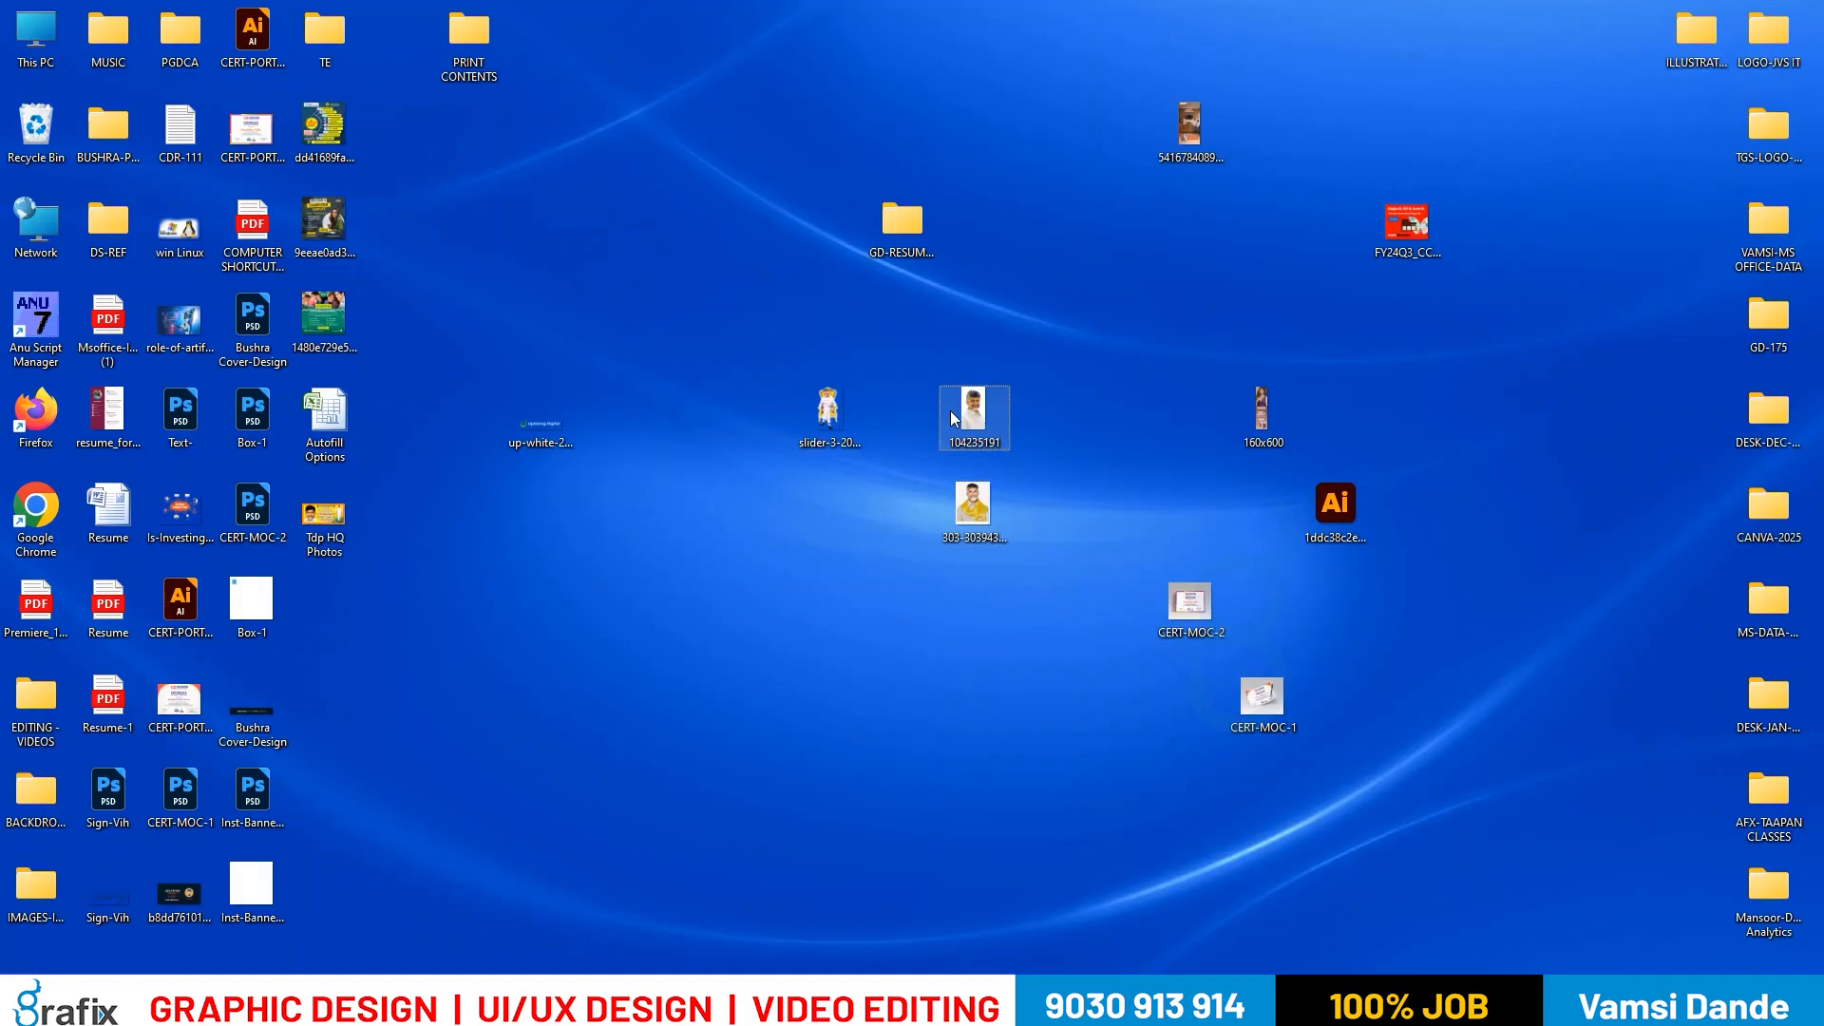
{"action": "key", "text": "super+d"}
Return to the large image results, look further through them and preview the smiling portrait from PNGEgg.
{"action": "scroll", "coordinate": [1185, 521], "scroll_direction": "down", "scroll_amount": 7}
{"action": "key", "text": "Escape"}
{"action": "scroll", "coordinate": [1376, 686], "scroll_direction": "down", "scroll_amount": 5}
{"action": "scroll", "coordinate": [1289, 671], "scroll_direction": "down", "scroll_amount": 3}
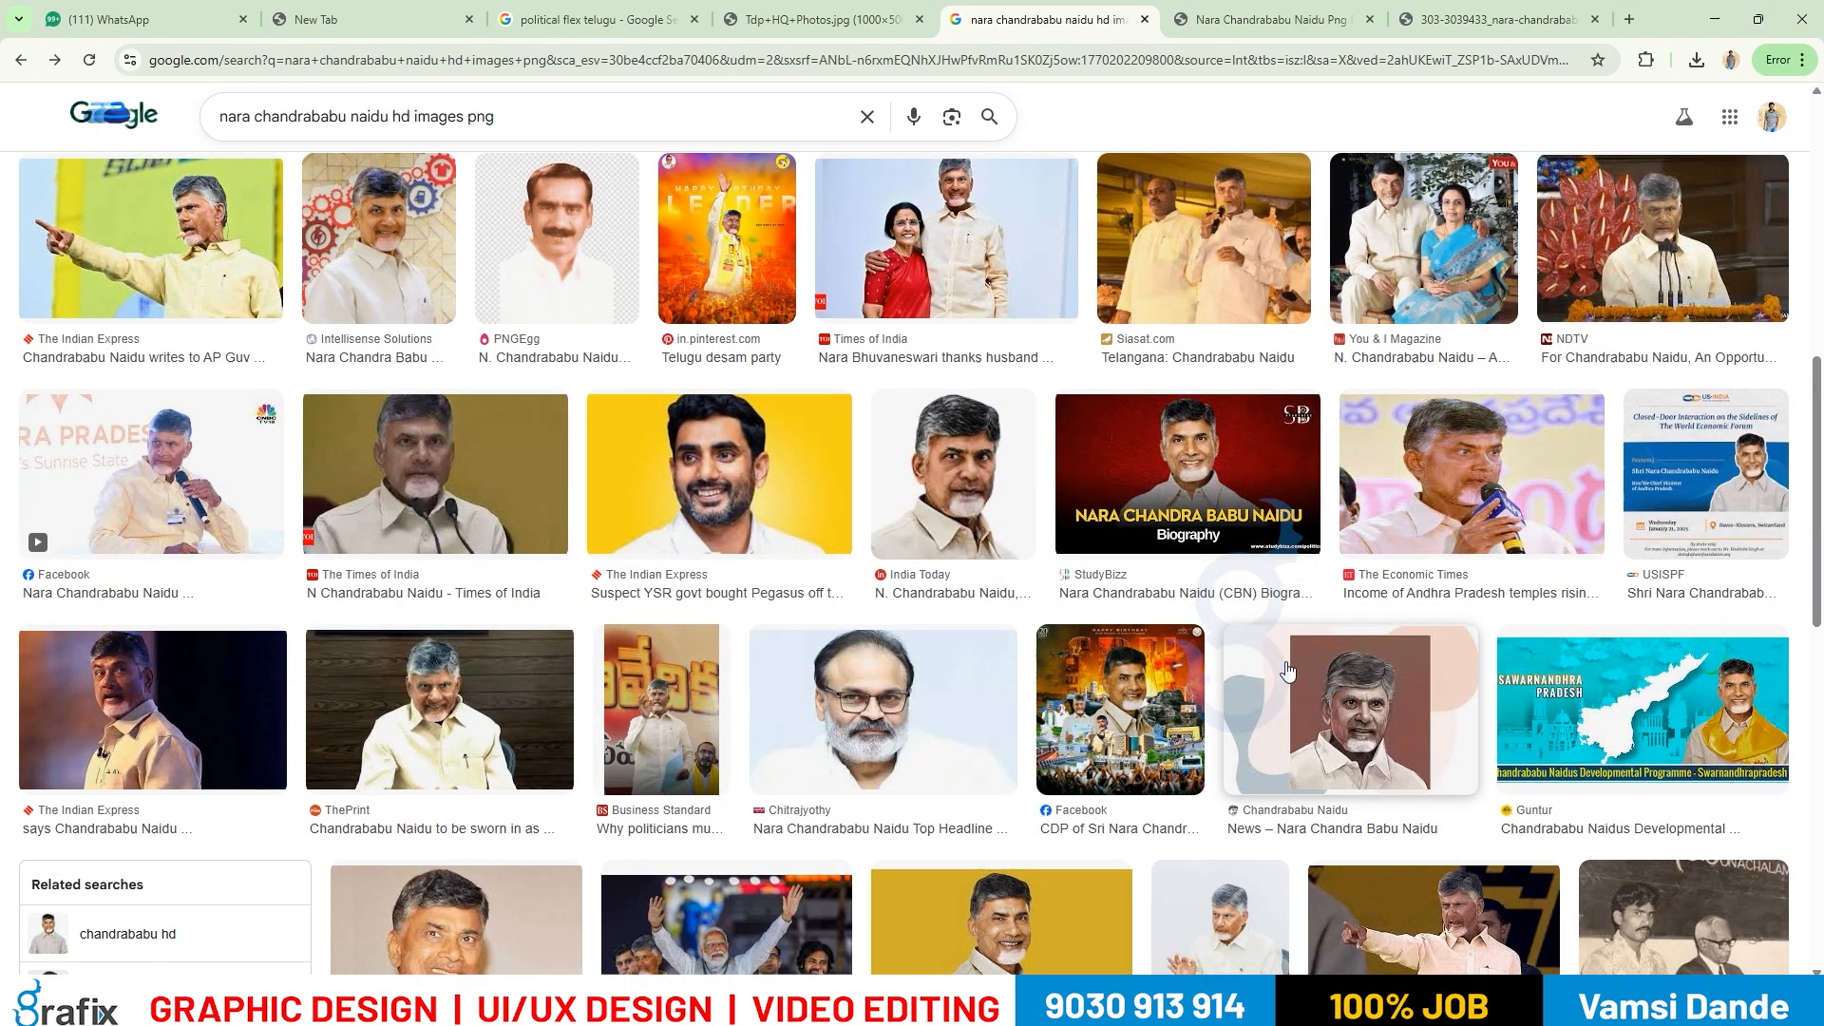
{"action": "scroll", "coordinate": [1289, 671], "scroll_direction": "up", "scroll_amount": 10}
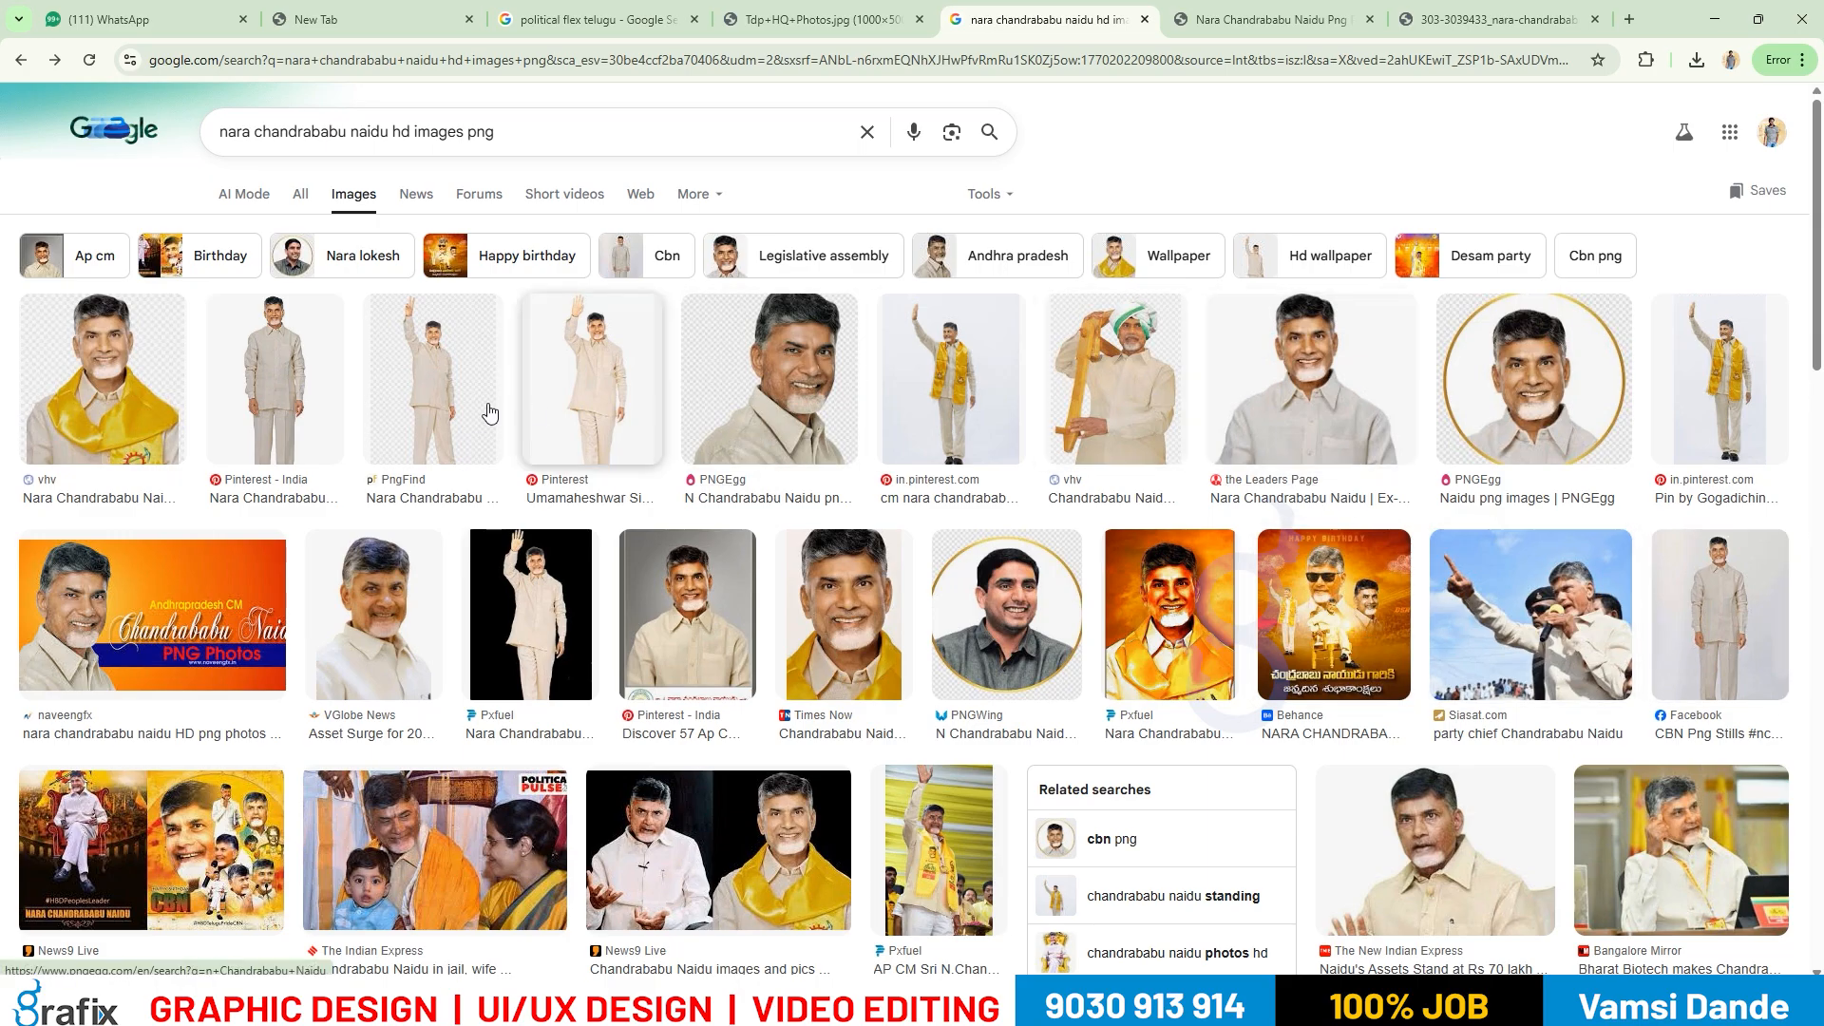
{"action": "left_click", "coordinate": [703, 422]}
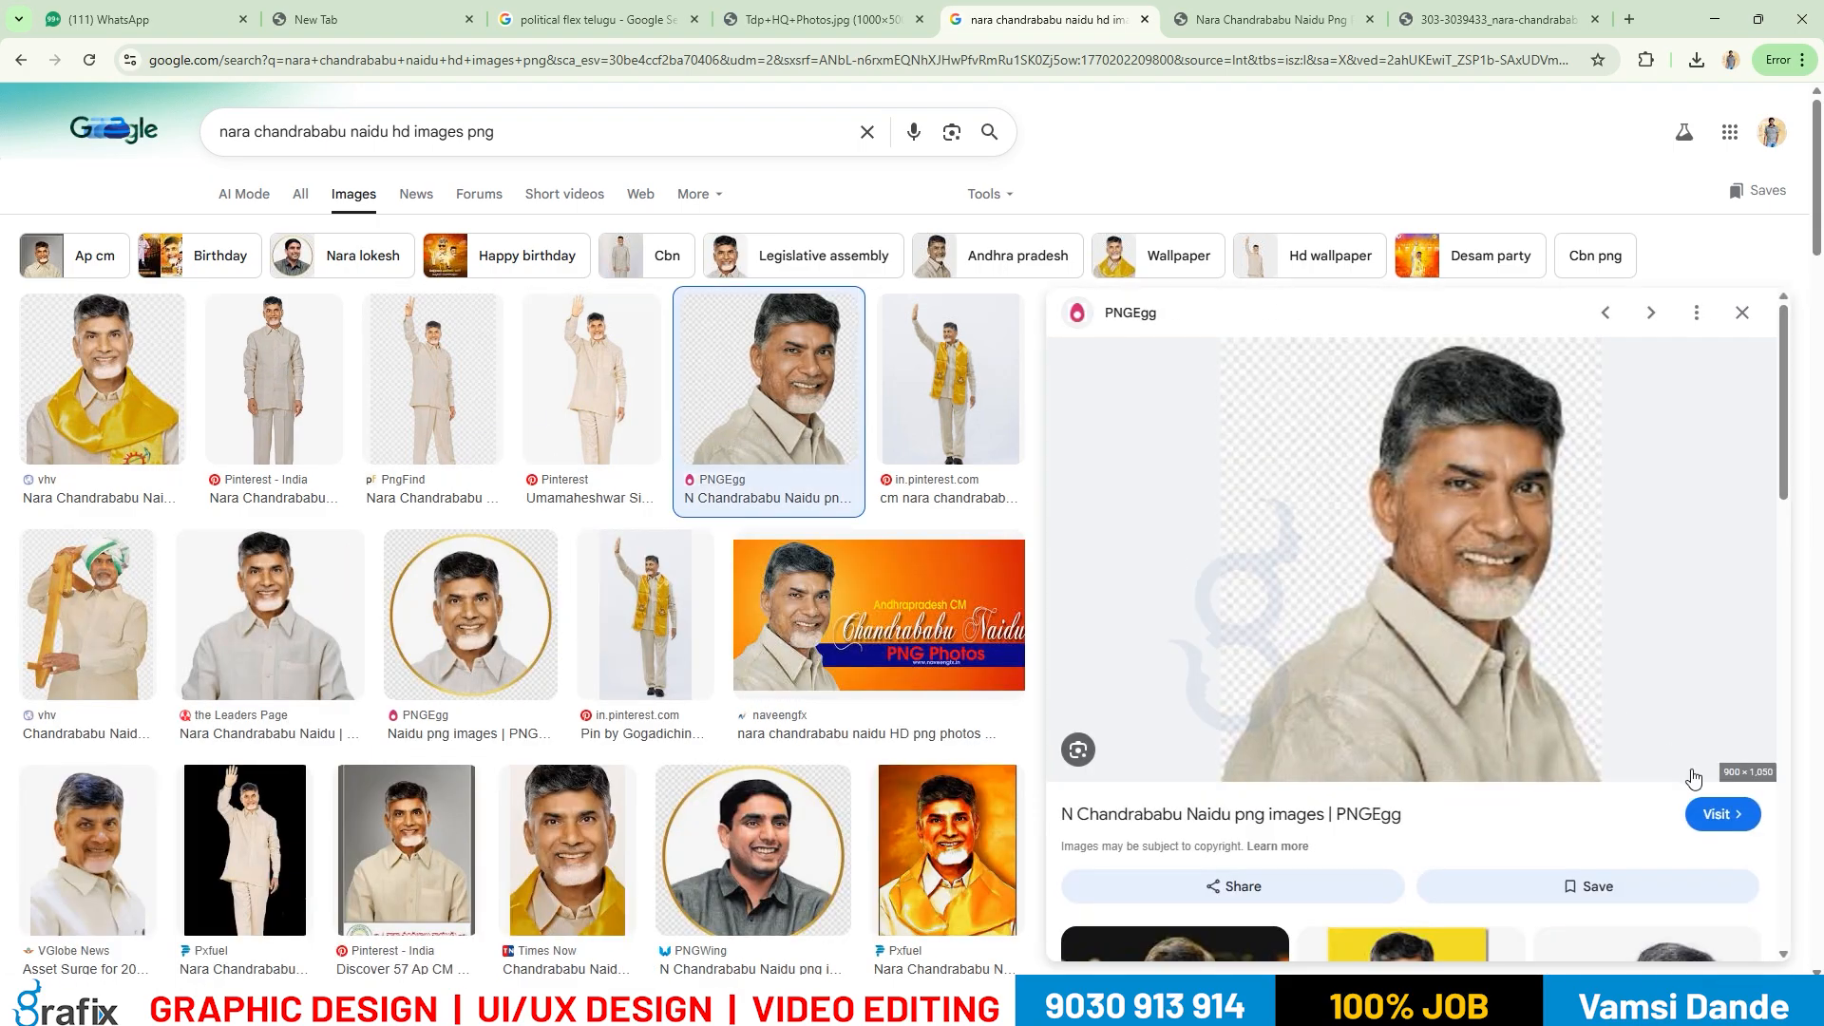
Open the PNGEgg source page of the smiling portrait in a separate tab and return to the image results.
{"action": "scroll", "coordinate": [1701, 840], "scroll_direction": "down", "scroll_amount": 5}
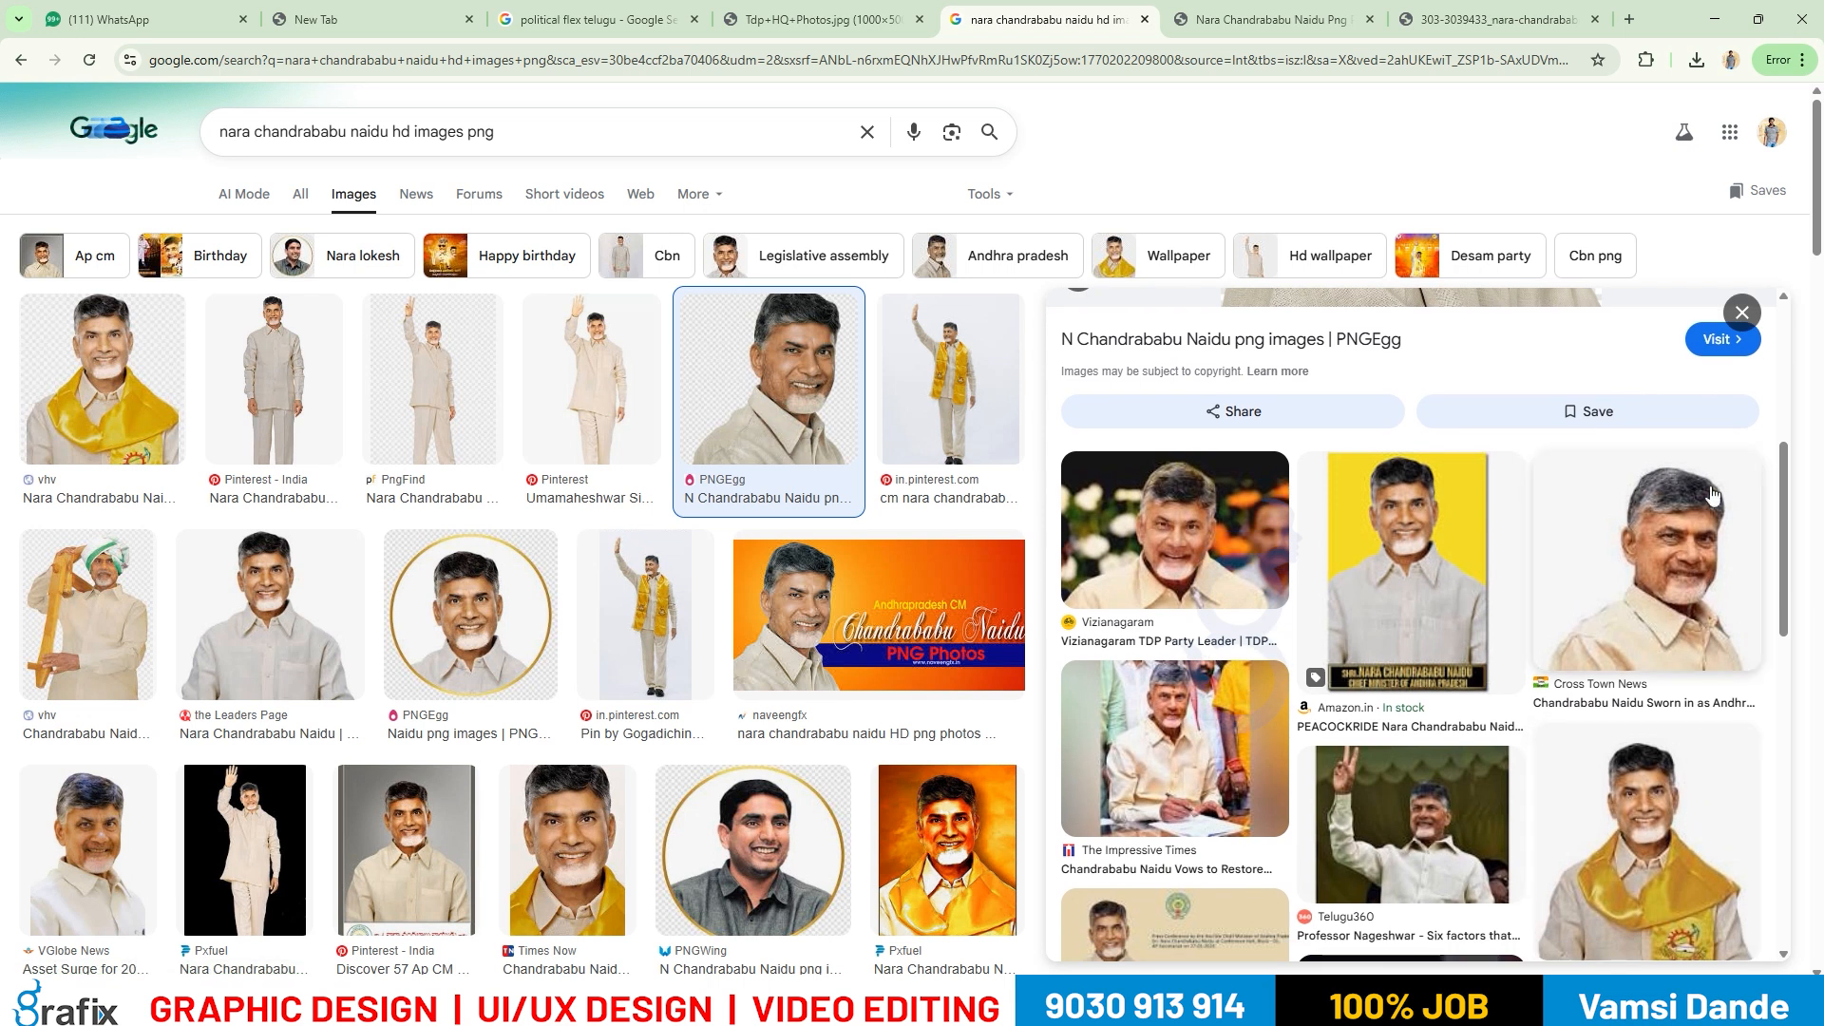
{"action": "left_click", "coordinate": [1712, 340]}
{"action": "key", "text": "ctrl+shift+Tab"}
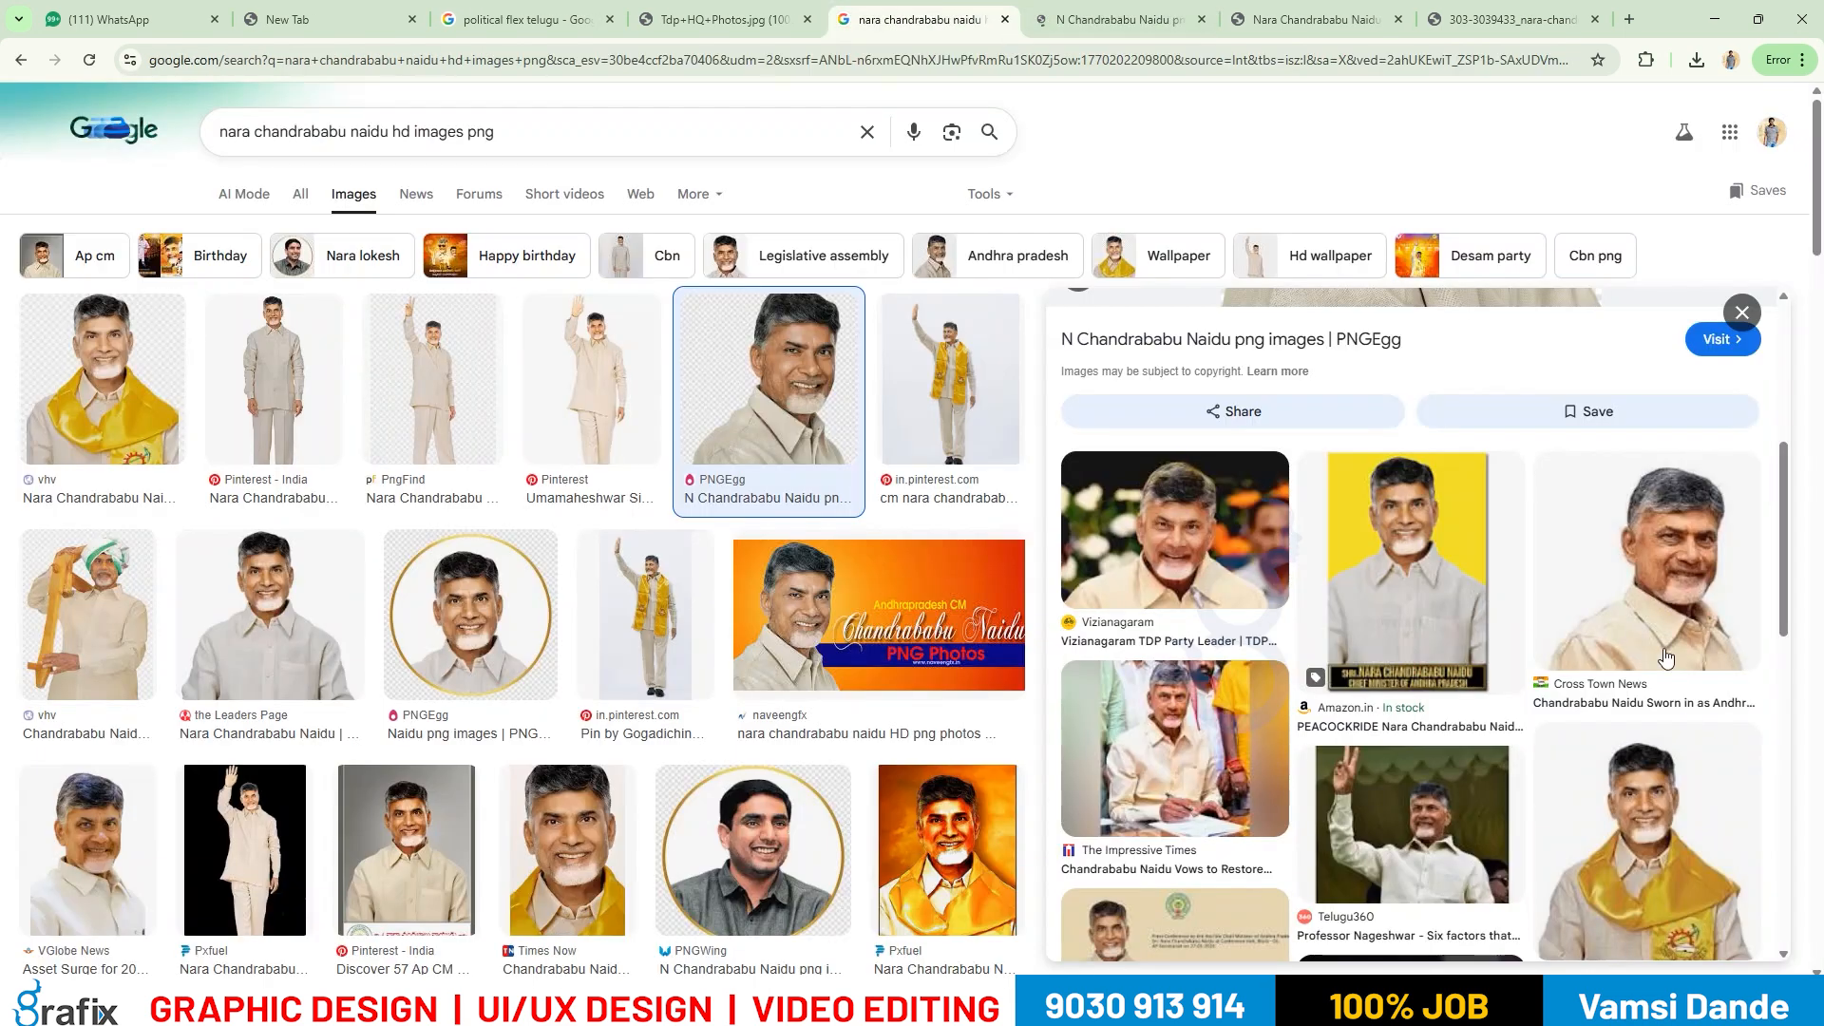
Preview the related yellow-scarf portrait from Imageshine.in and look through its related images.
{"action": "scroll", "coordinate": [1658, 746], "scroll_direction": "down", "scroll_amount": 3}
{"action": "left_click", "coordinate": [1648, 494]}
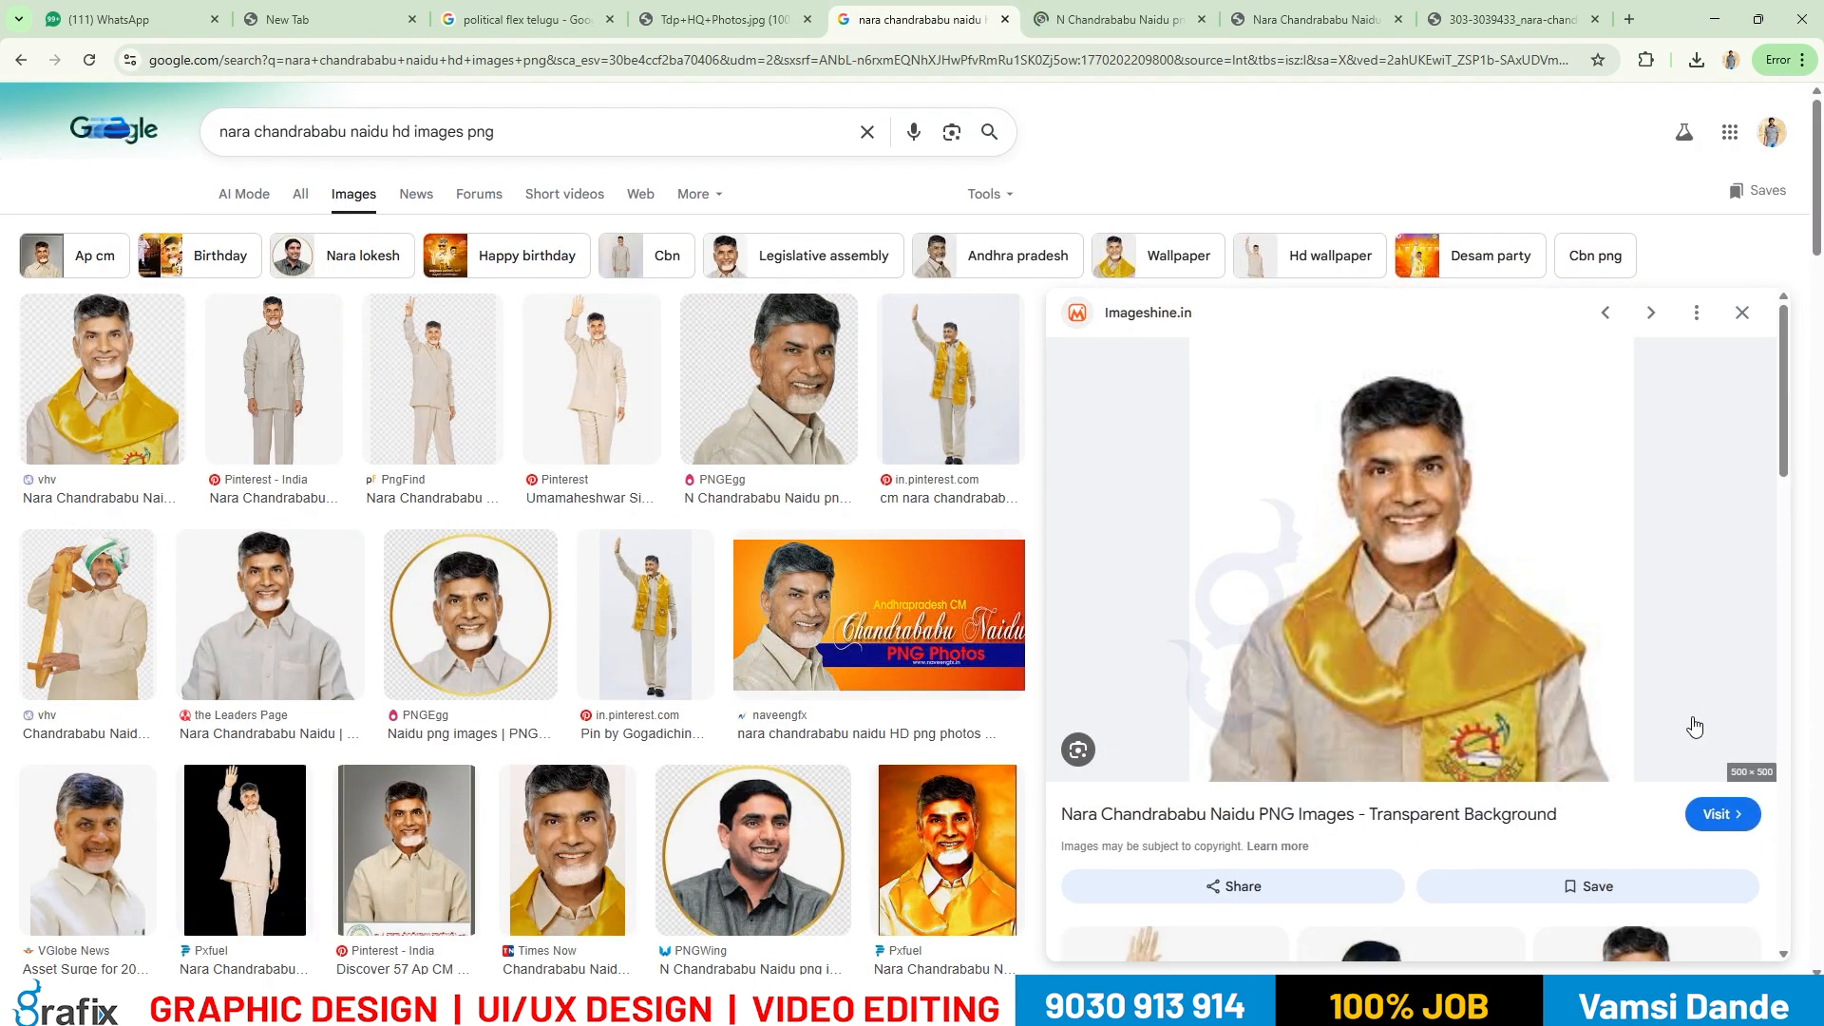
{"action": "scroll", "coordinate": [1701, 753], "scroll_direction": "down", "scroll_amount": 3}
{"action": "scroll", "coordinate": [1615, 570], "scroll_direction": "up", "scroll_amount": 3}
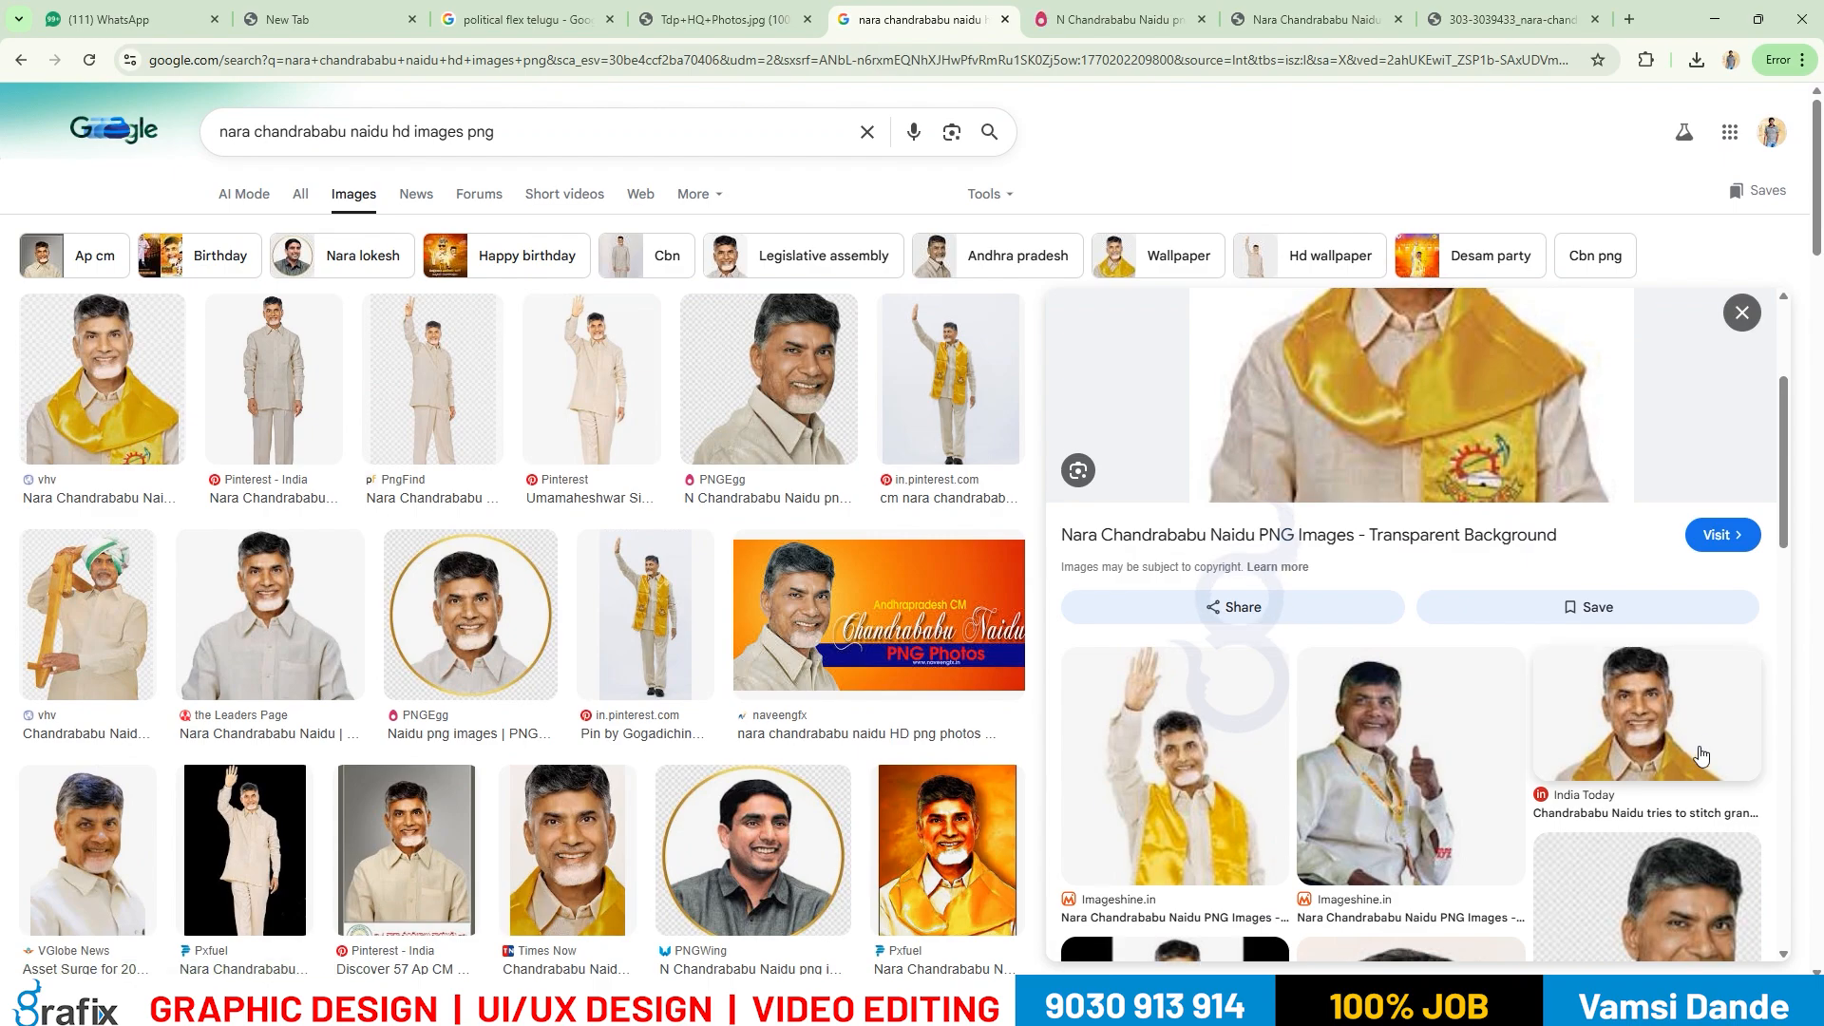
{"action": "scroll", "coordinate": [1563, 475], "scroll_direction": "down", "scroll_amount": 1}
{"action": "scroll", "coordinate": [1575, 578], "scroll_direction": "down", "scroll_amount": 3}
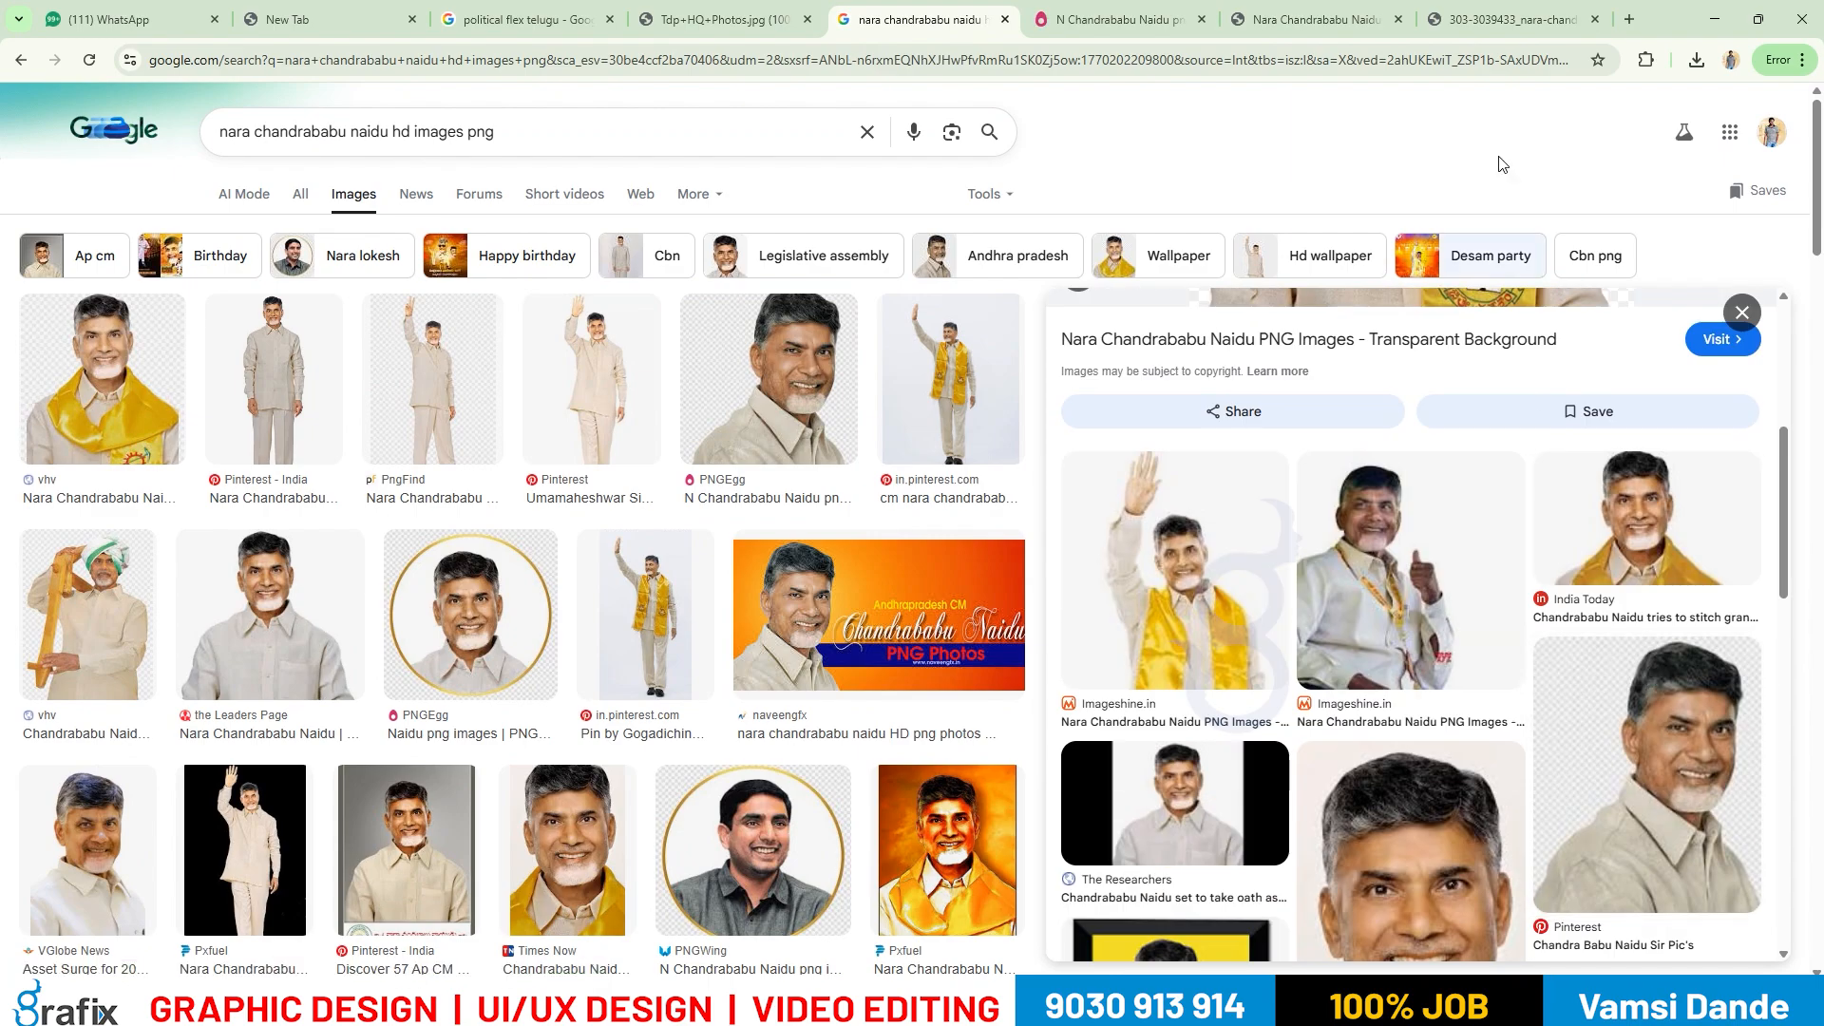
Switch to the PNGEgg page, look through its portraits and deal with the content-unlock prompt.
{"action": "left_click", "coordinate": [1481, 11]}
{"action": "left_click", "coordinate": [1183, 11]}
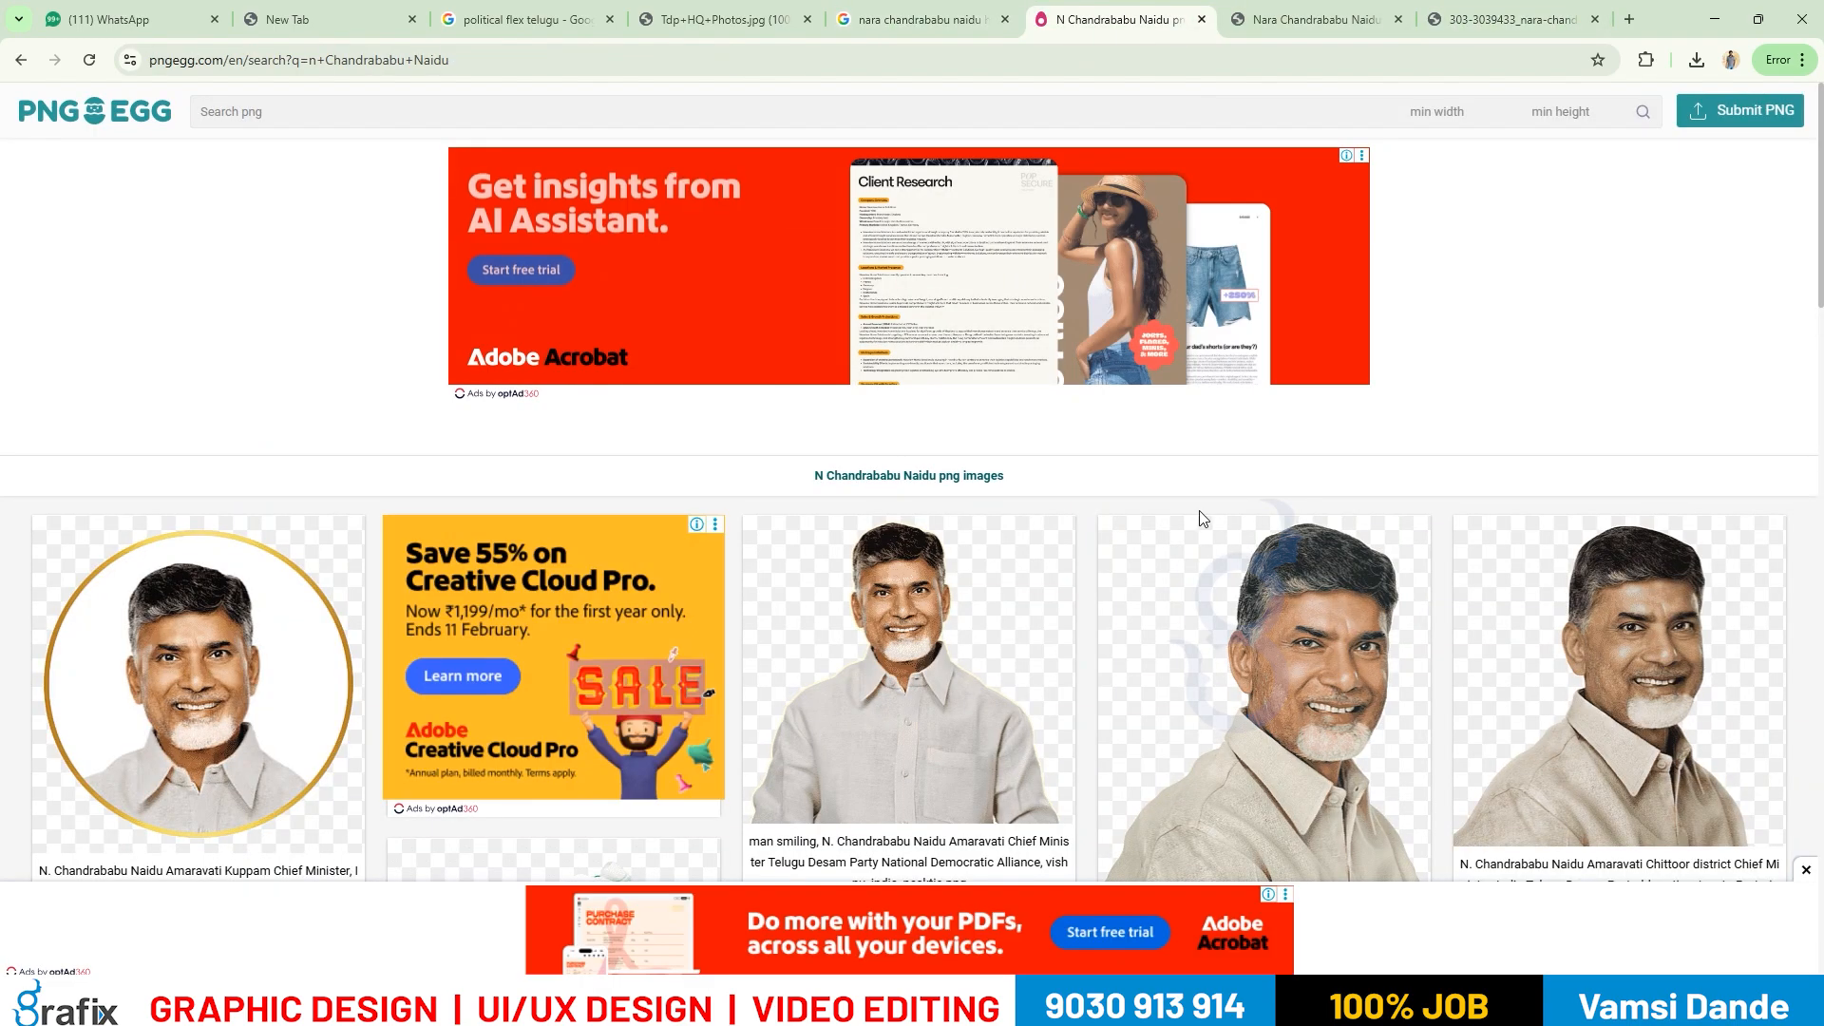
{"action": "scroll", "coordinate": [1200, 510], "scroll_direction": "down", "scroll_amount": 5}
{"action": "scroll", "coordinate": [956, 513], "scroll_direction": "down", "scroll_amount": 5}
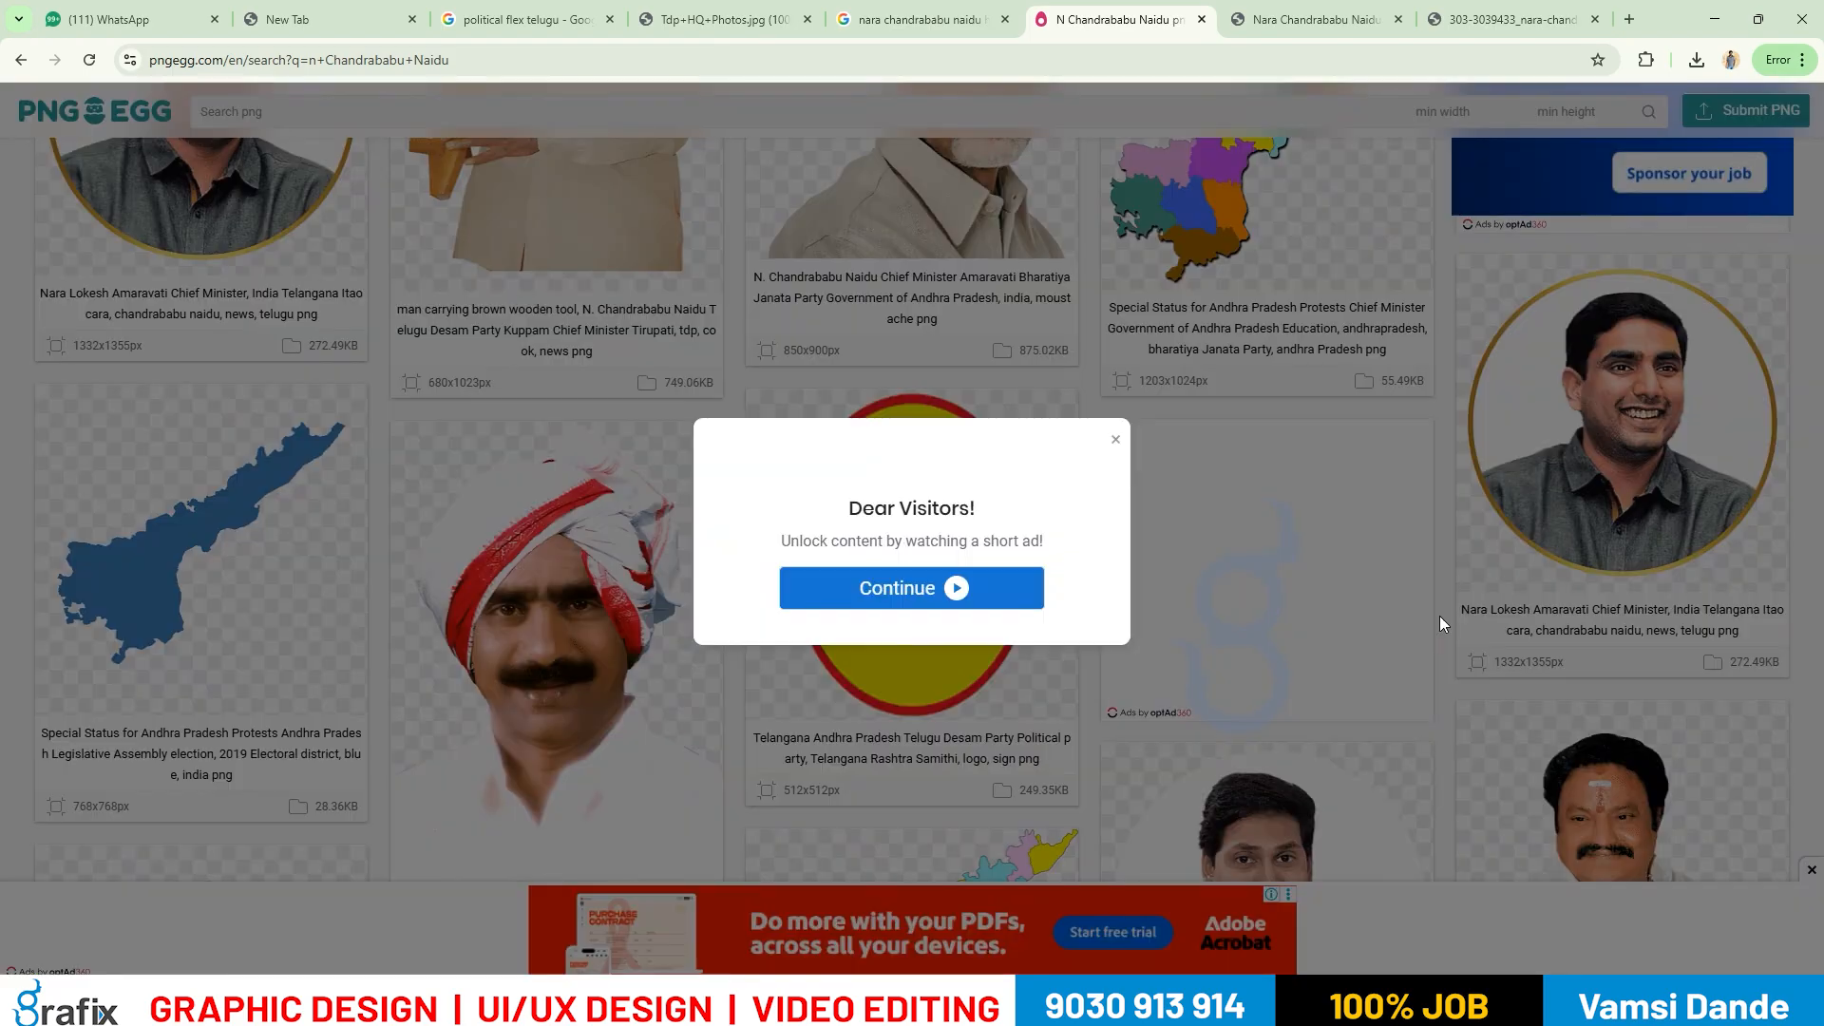
{"action": "left_click", "coordinate": [1115, 433]}
{"action": "left_click", "coordinate": [910, 635]}
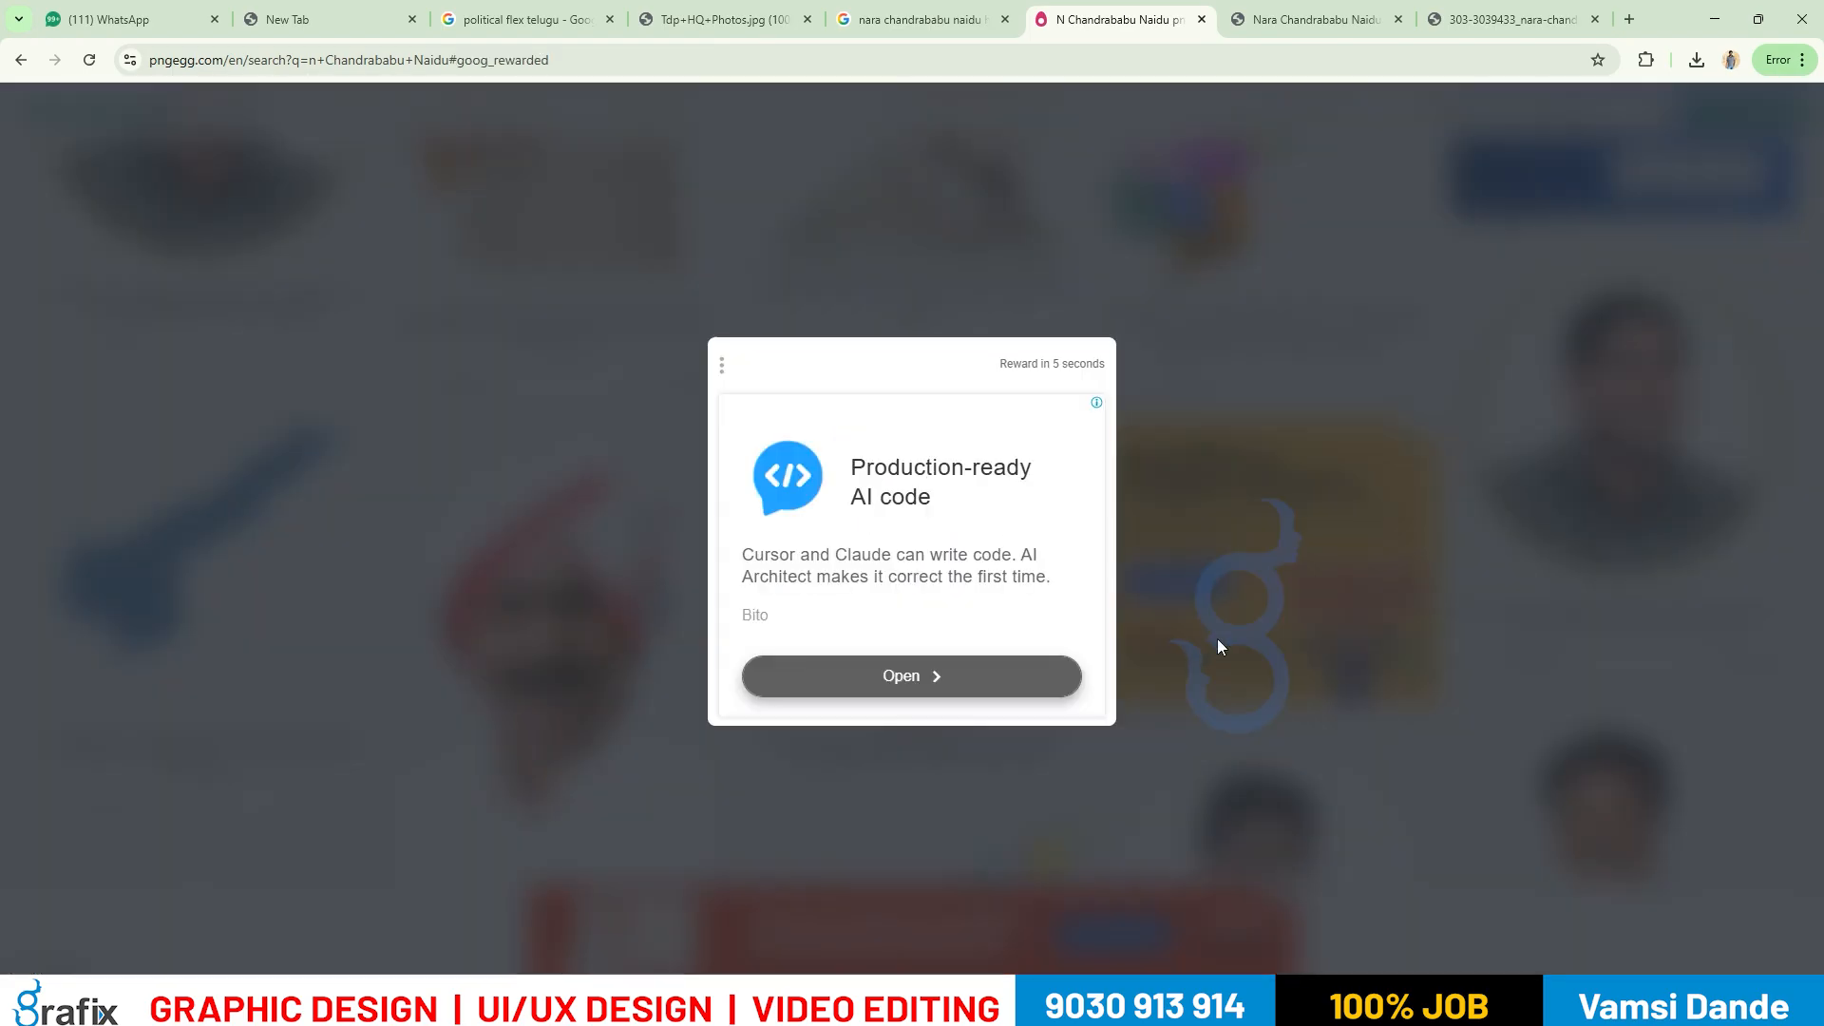
Switch to Photoshop, delete the seated portrait layer from the banner and check the document's image size.
{"action": "left_click", "coordinate": [1185, 1005]}
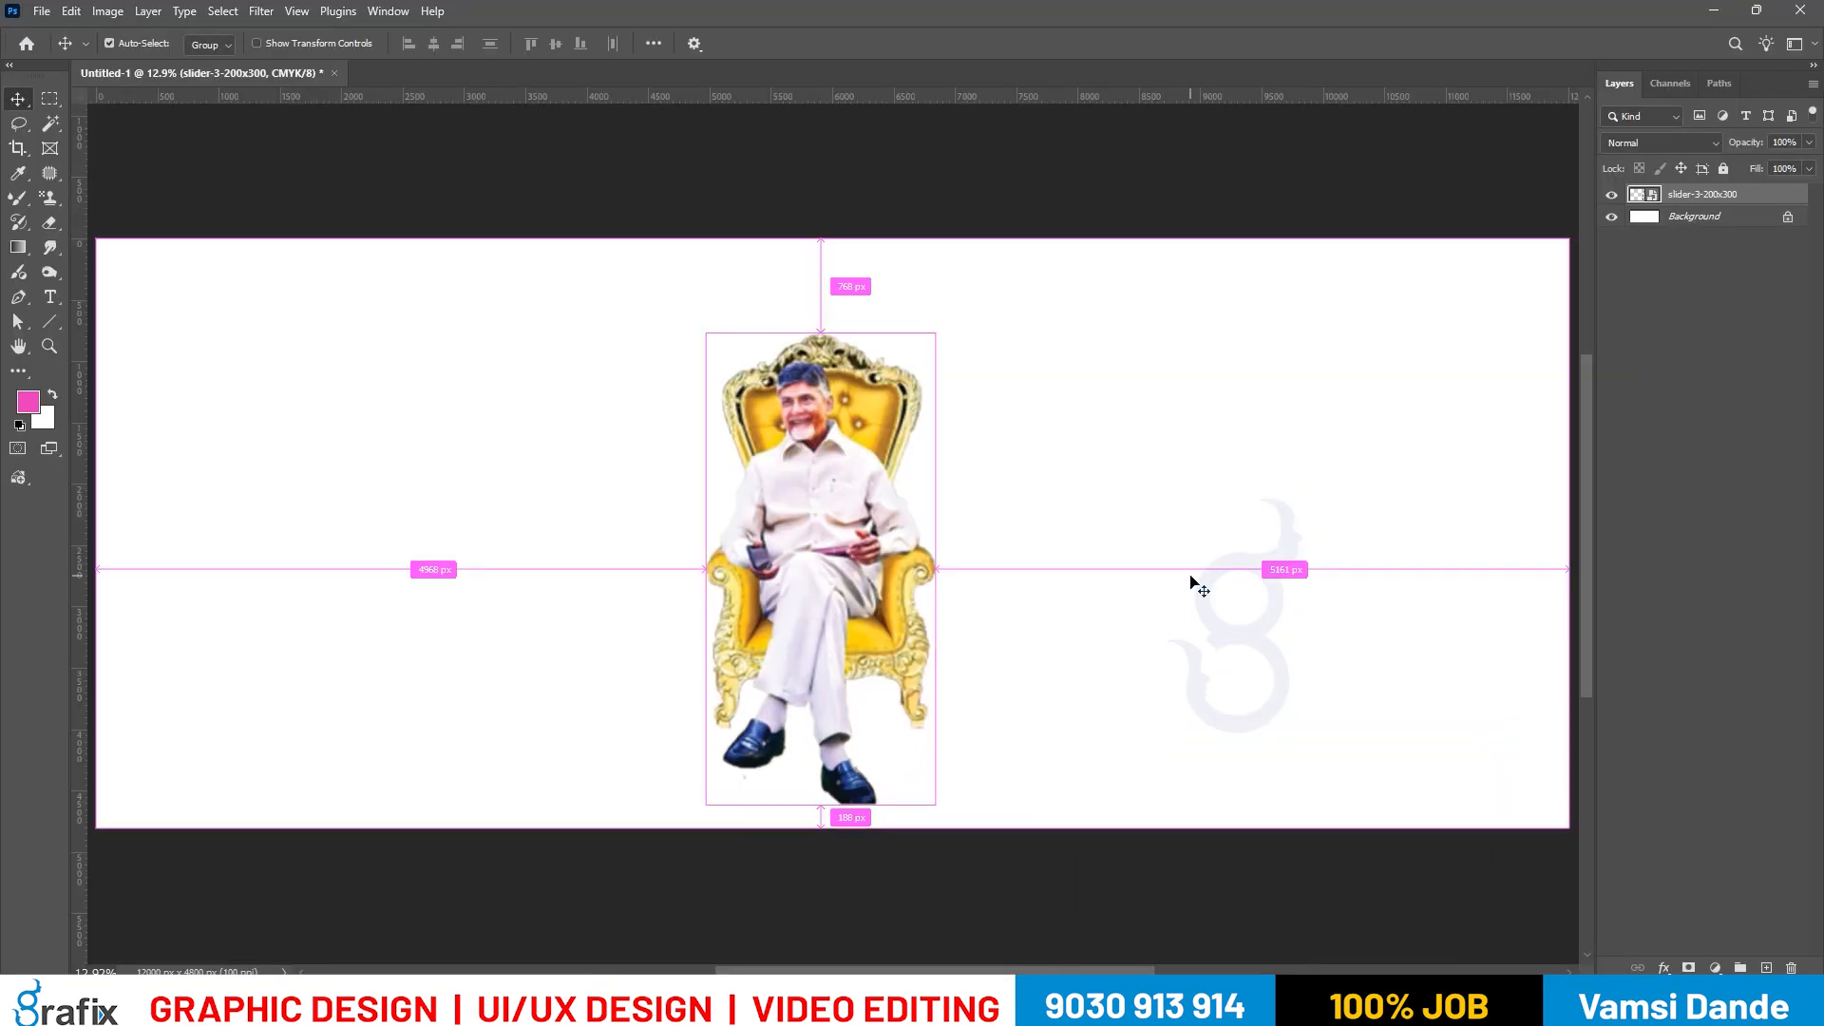
{"action": "key", "text": "Delete"}
{"action": "key", "text": "ctrl+alt+i"}
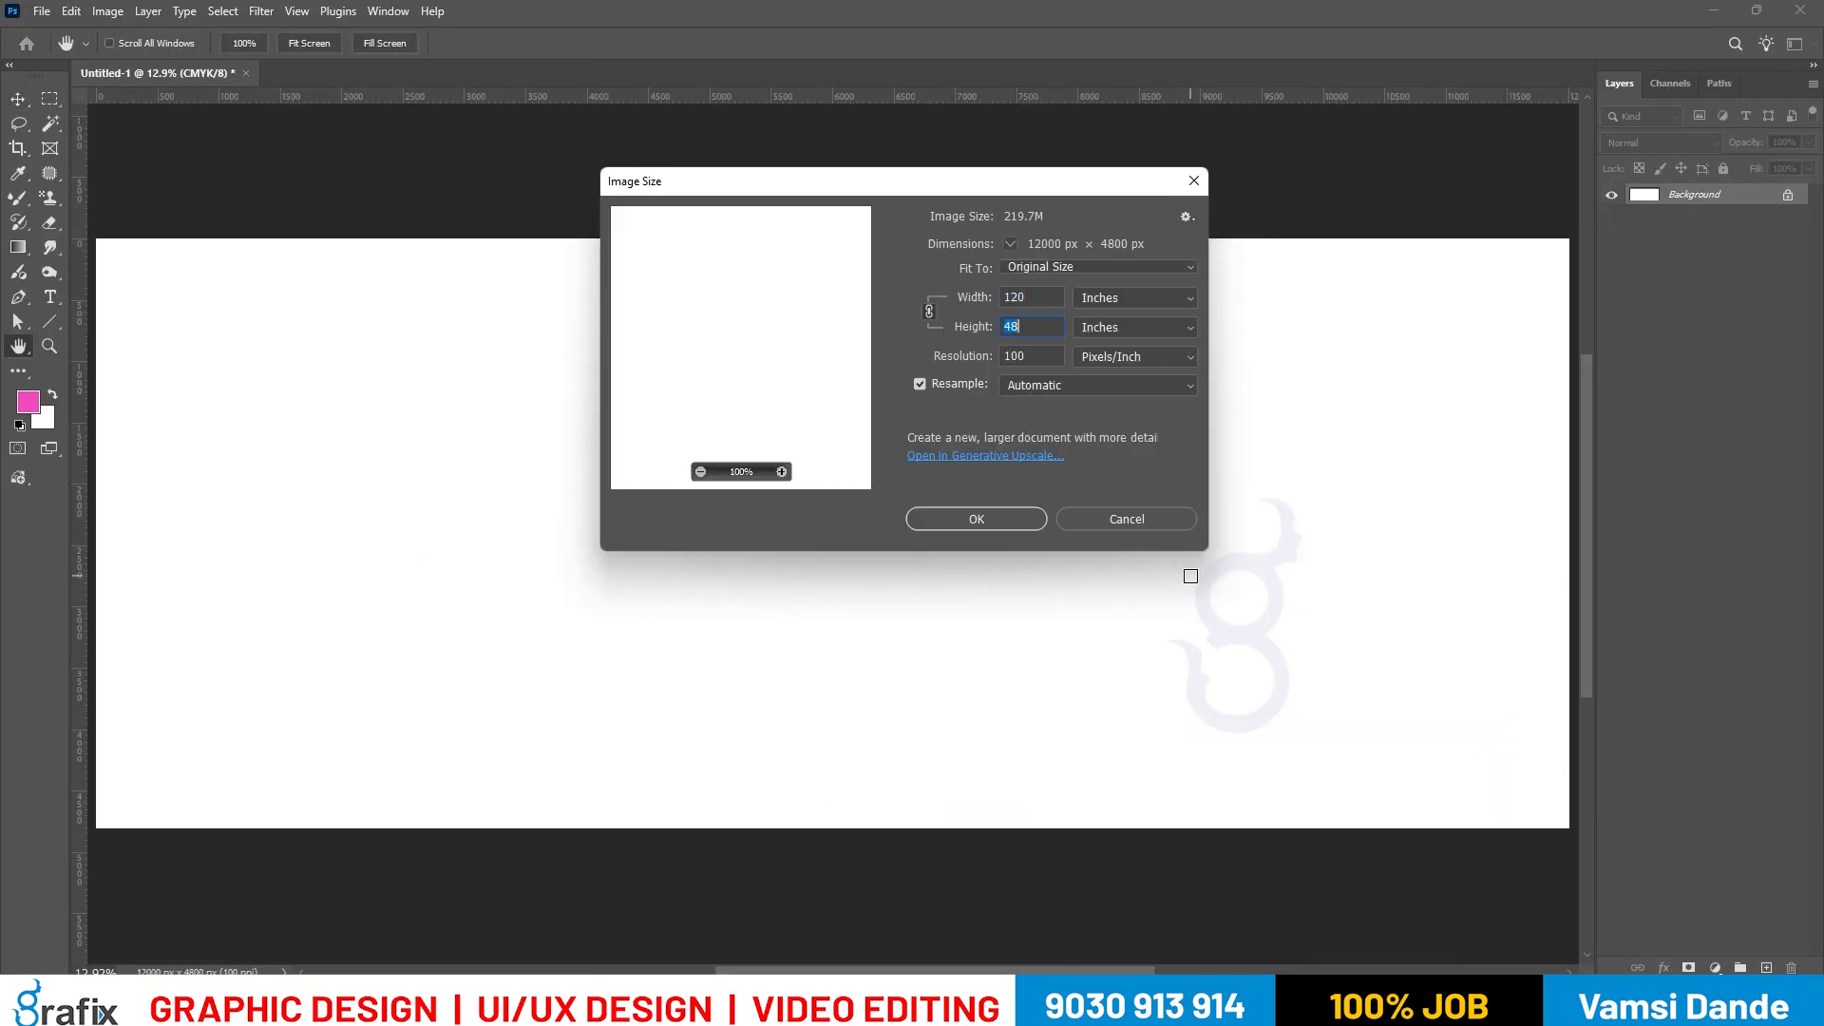
{"action": "key", "text": "Escape"}
Return to the PNGEgg page in the browser, close the ads and look through the available portraits.
{"action": "key", "text": "alt+Tab"}
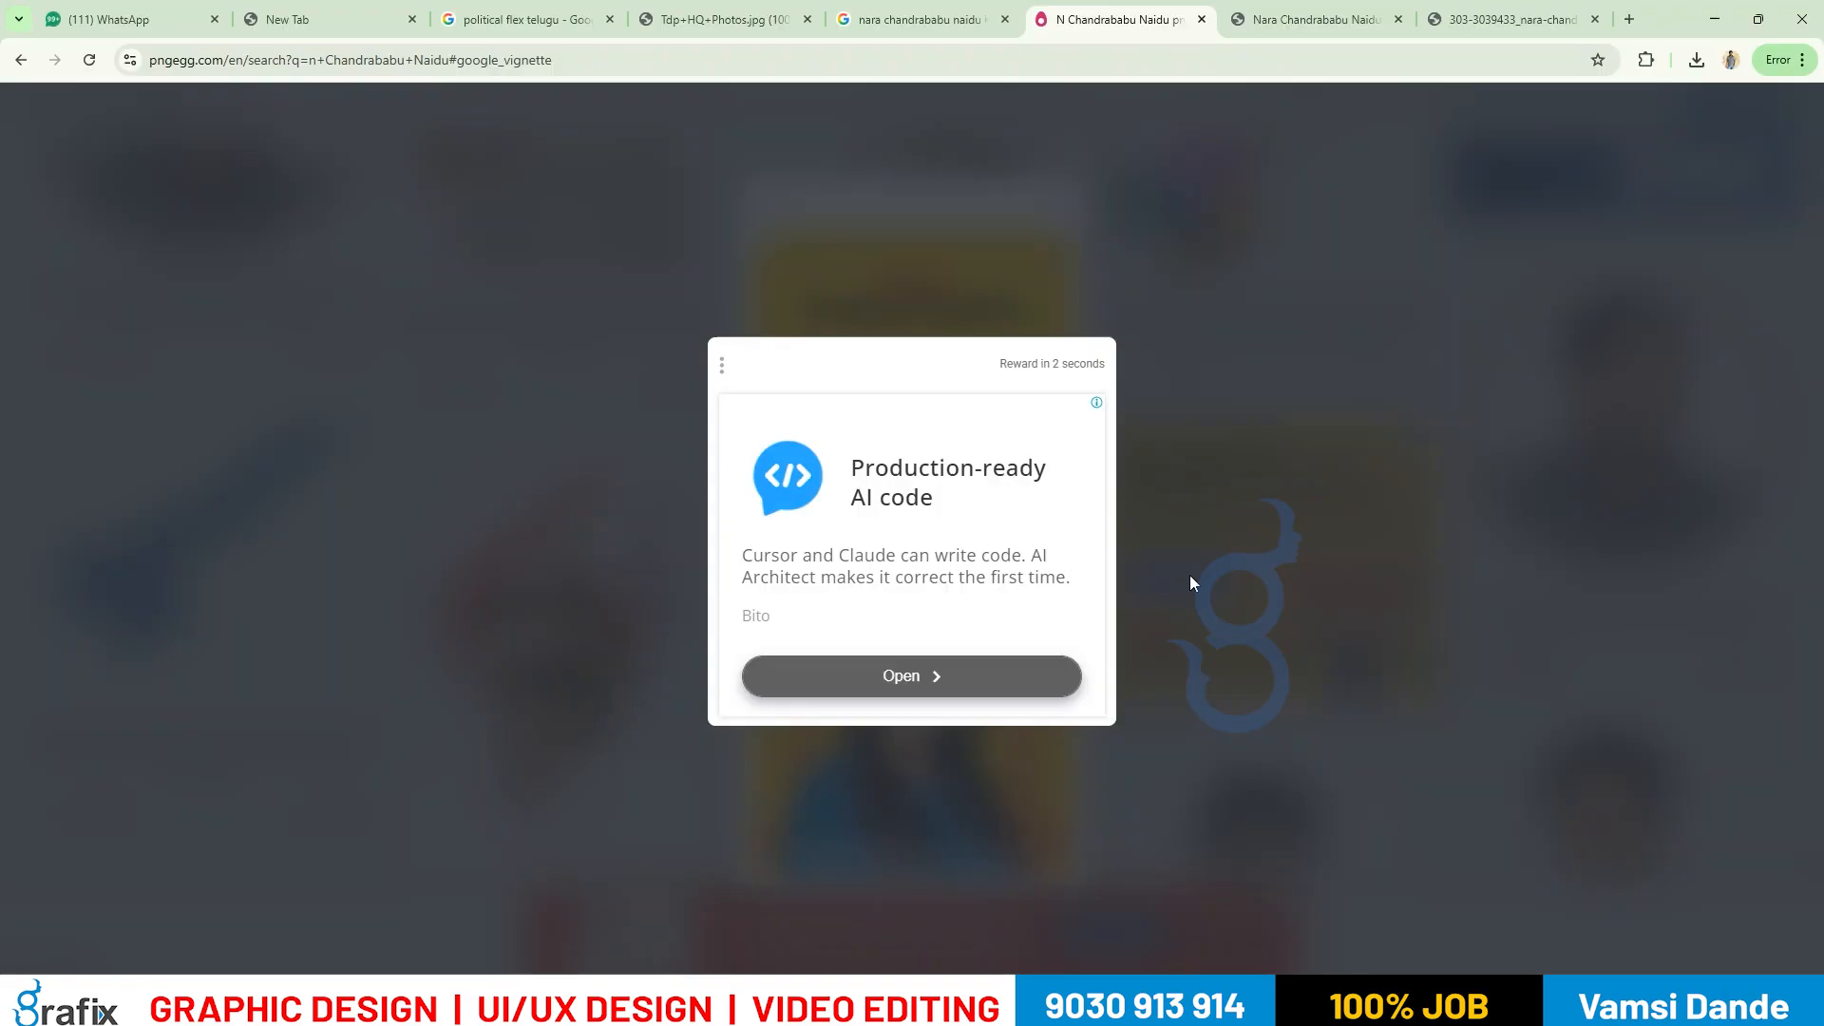
{"action": "left_click", "coordinate": [1099, 367]}
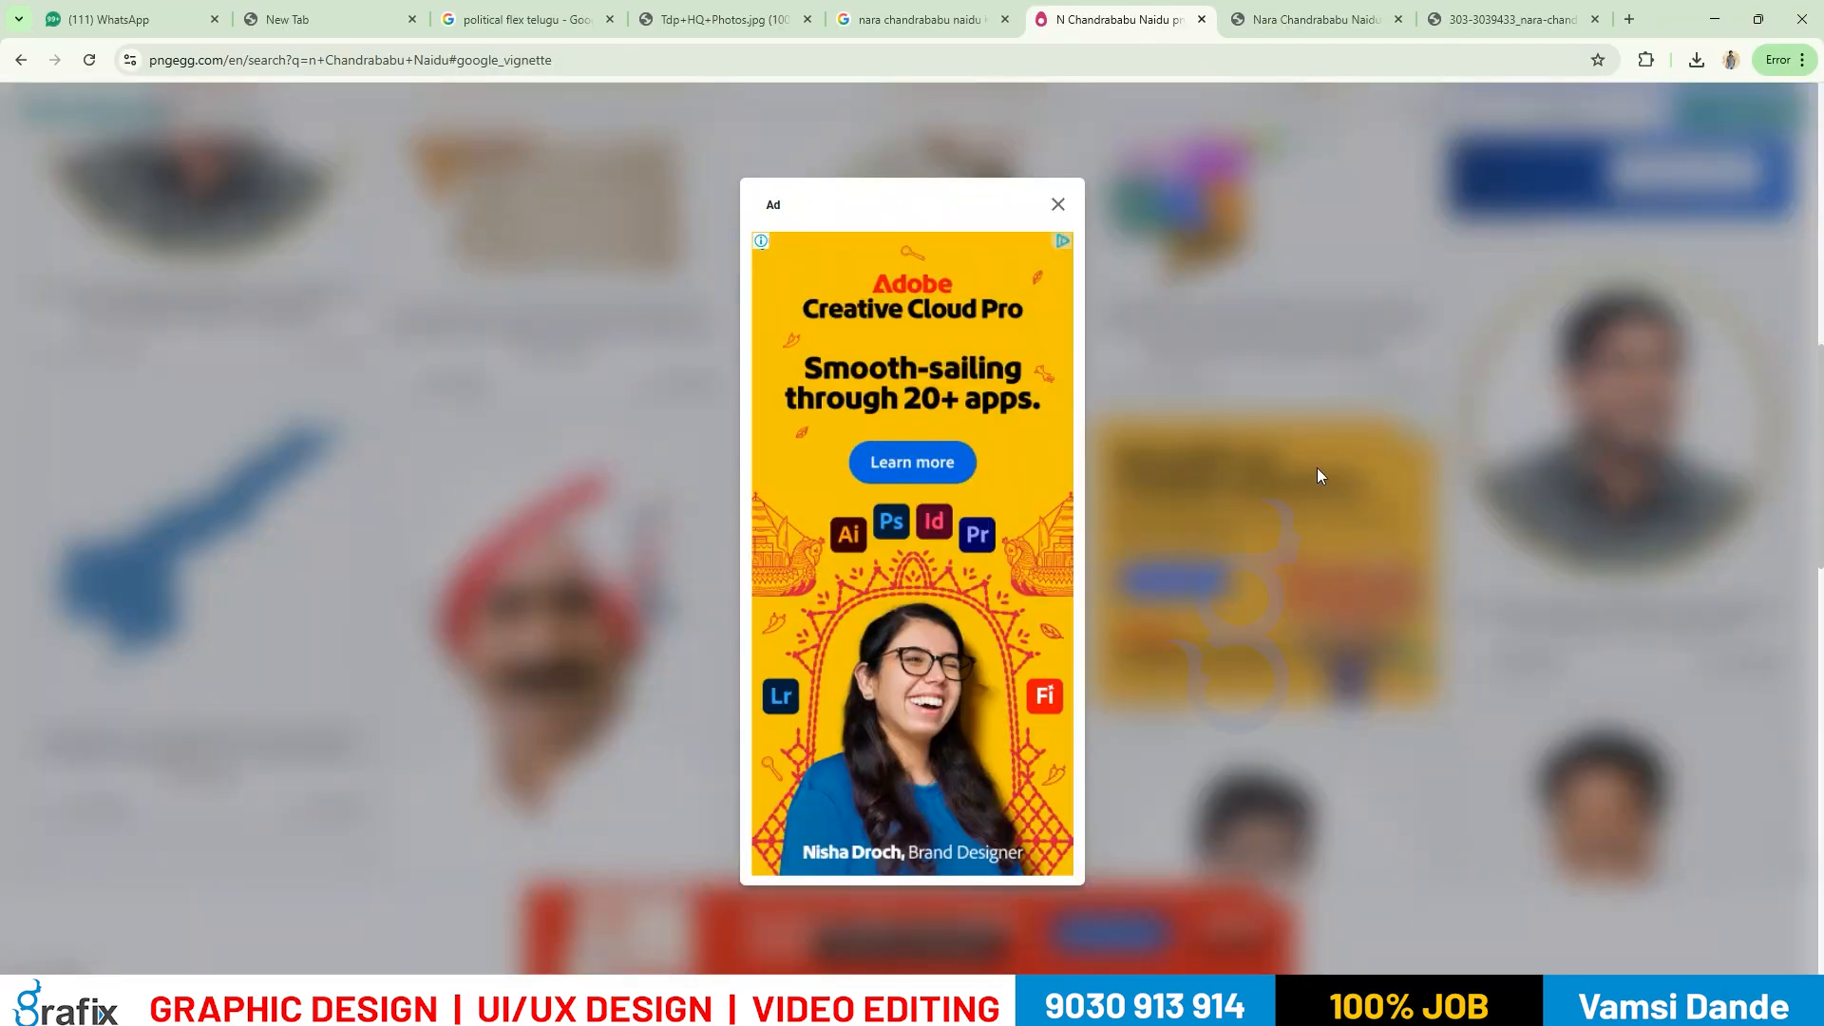
{"action": "left_click", "coordinate": [1057, 205]}
{"action": "scroll", "coordinate": [1273, 684], "scroll_direction": "down", "scroll_amount": 10}
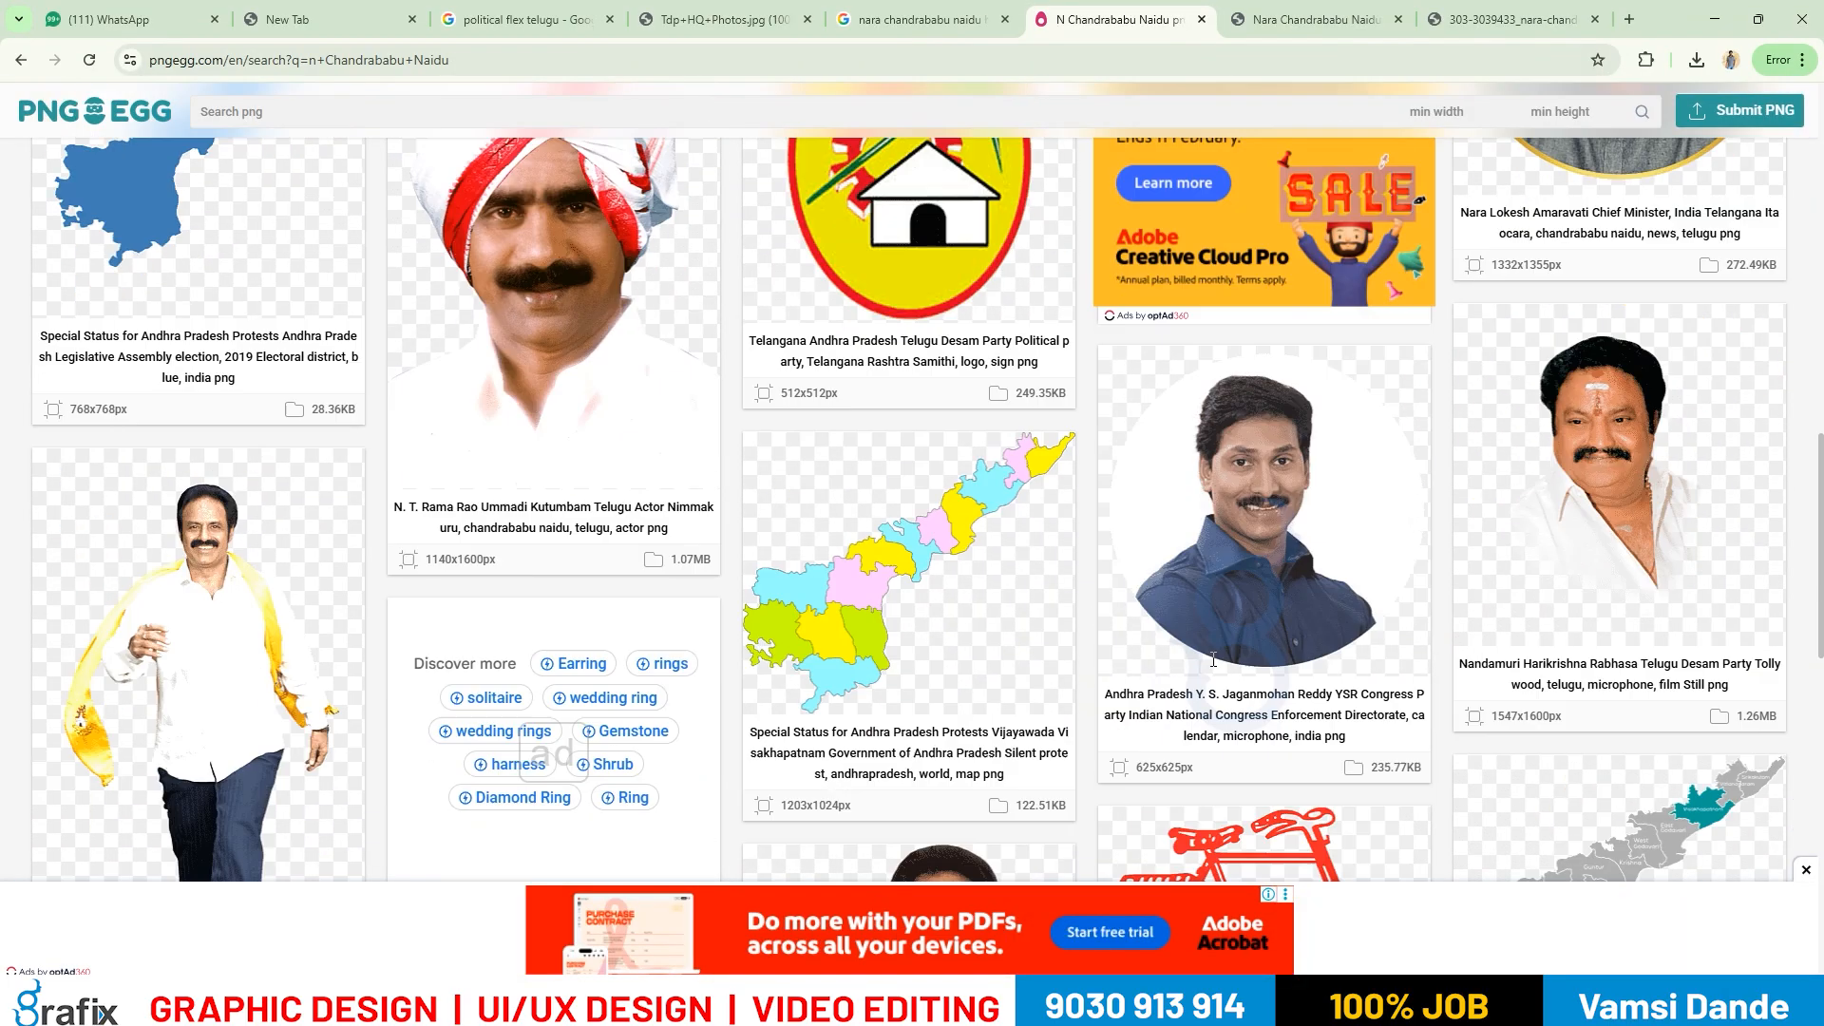
{"action": "scroll", "coordinate": [904, 608], "scroll_direction": "up", "scroll_amount": 10}
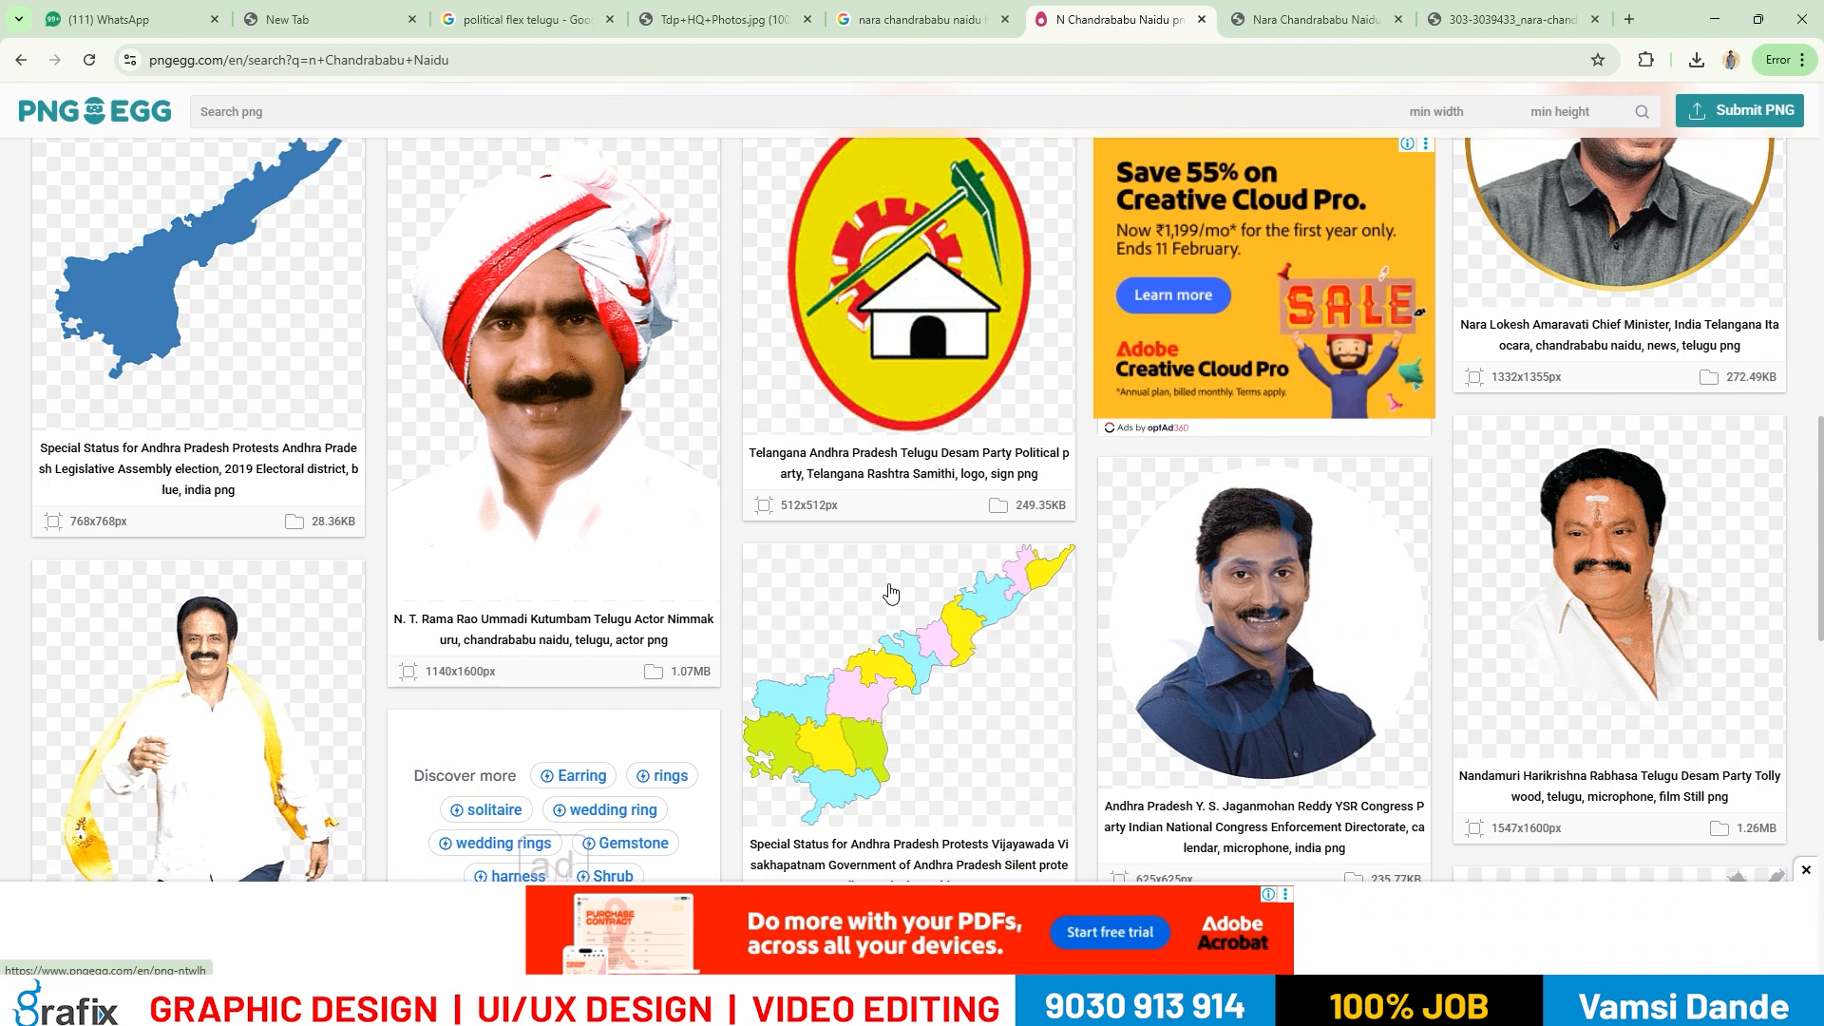
{"action": "scroll", "coordinate": [903, 608], "scroll_direction": "up", "scroll_amount": 8}
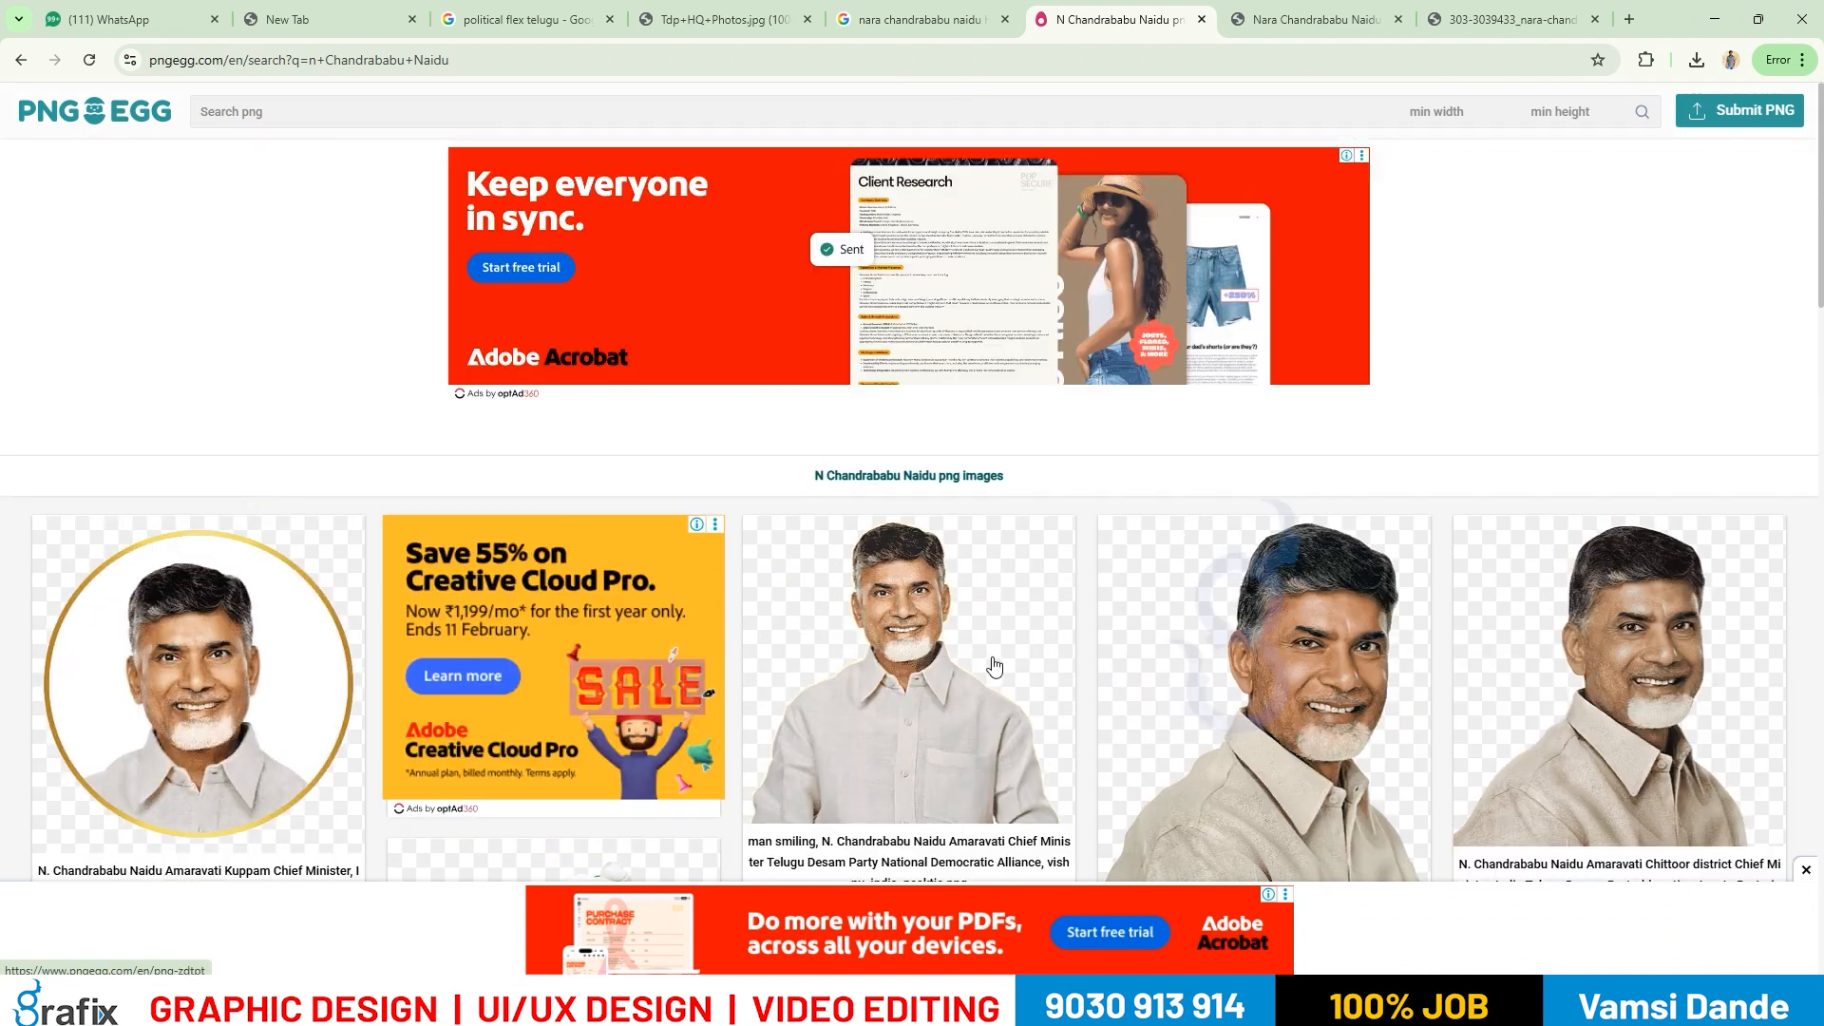
{"action": "scroll", "coordinate": [1016, 641], "scroll_direction": "down", "scroll_amount": 2}
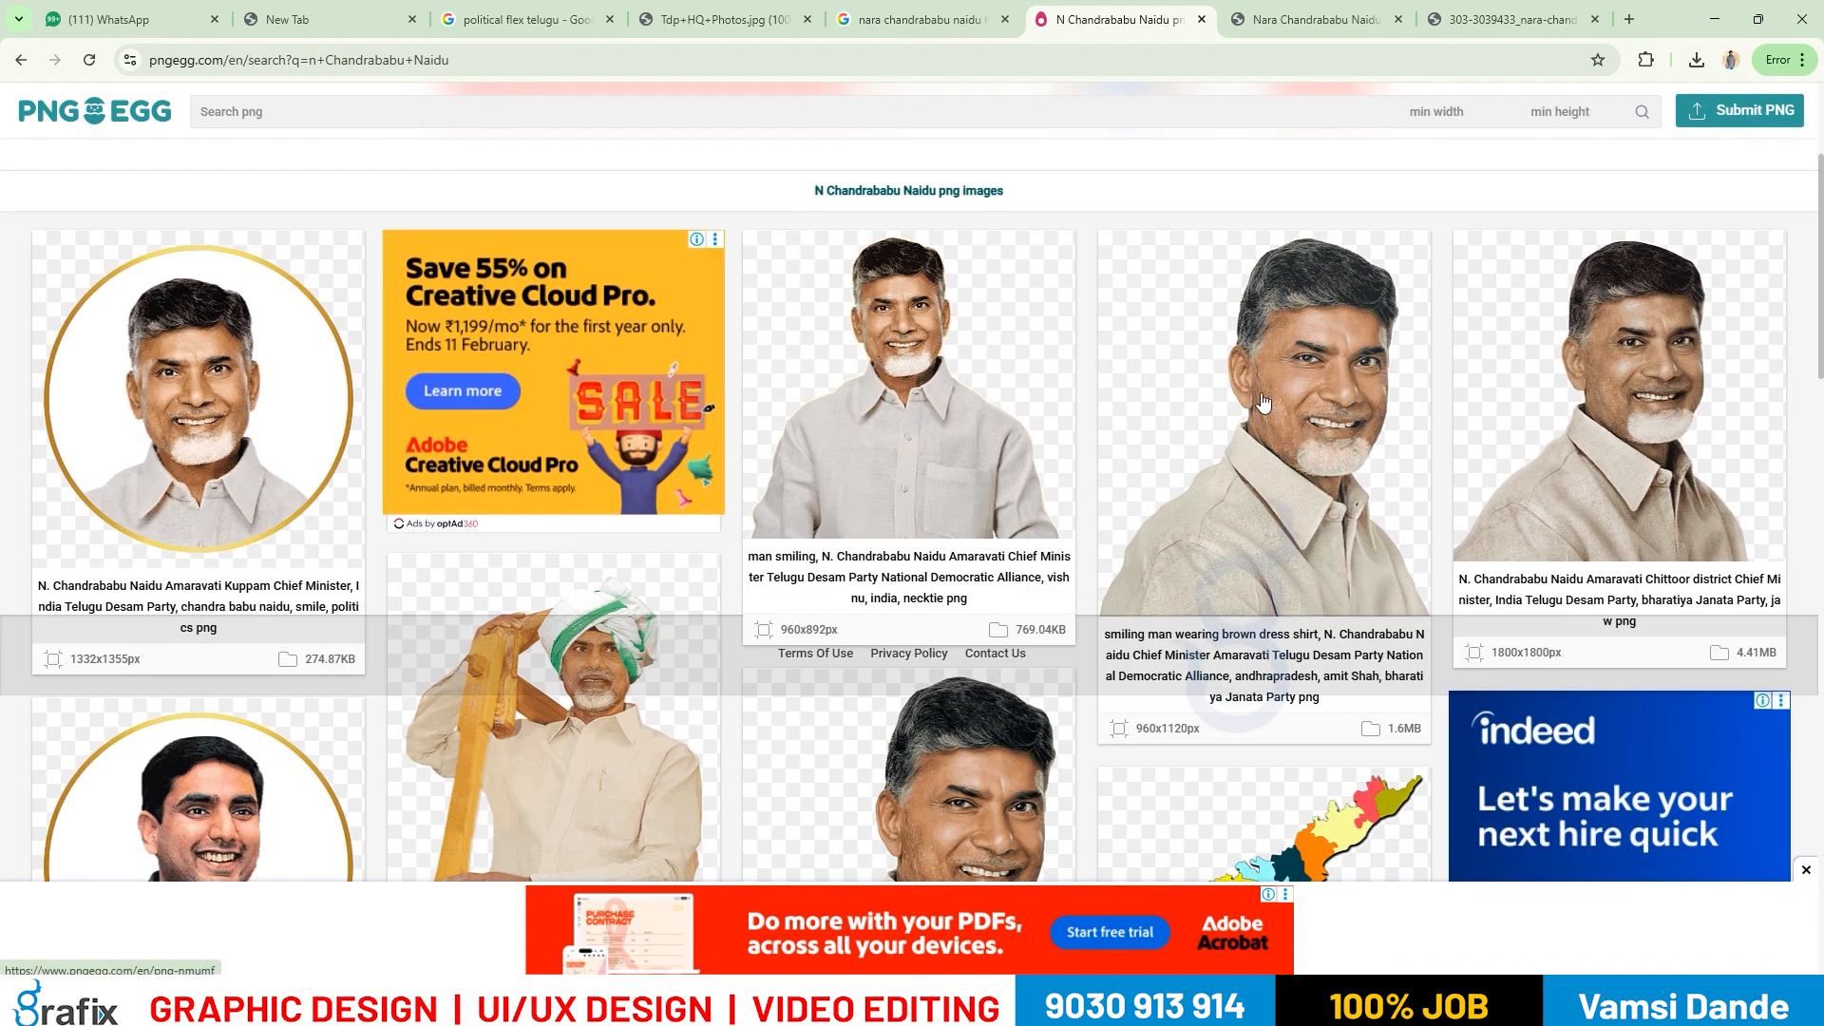
Open the 960x1120 px brown-shirt smiling portrait on PNGEgg and download its PNG, completing the human verification.
{"action": "left_click", "coordinate": [1262, 403]}
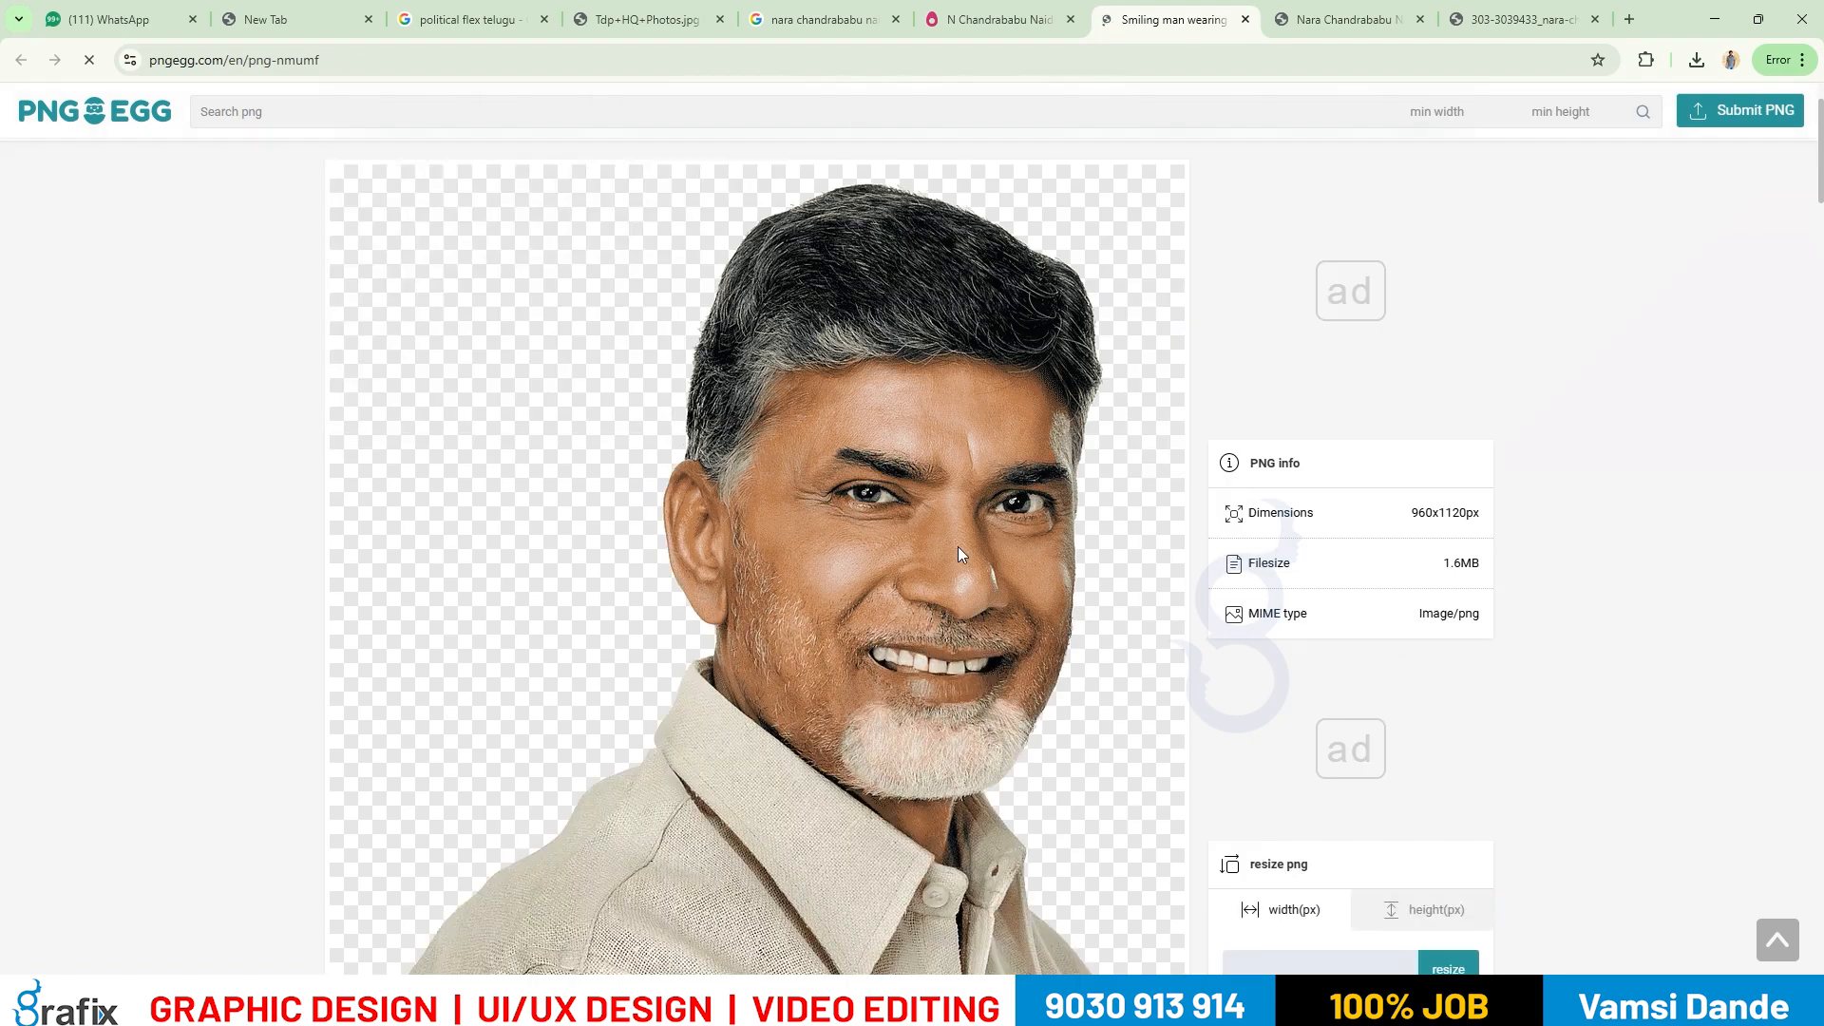
{"action": "scroll", "coordinate": [1262, 582], "scroll_direction": "down", "scroll_amount": 10}
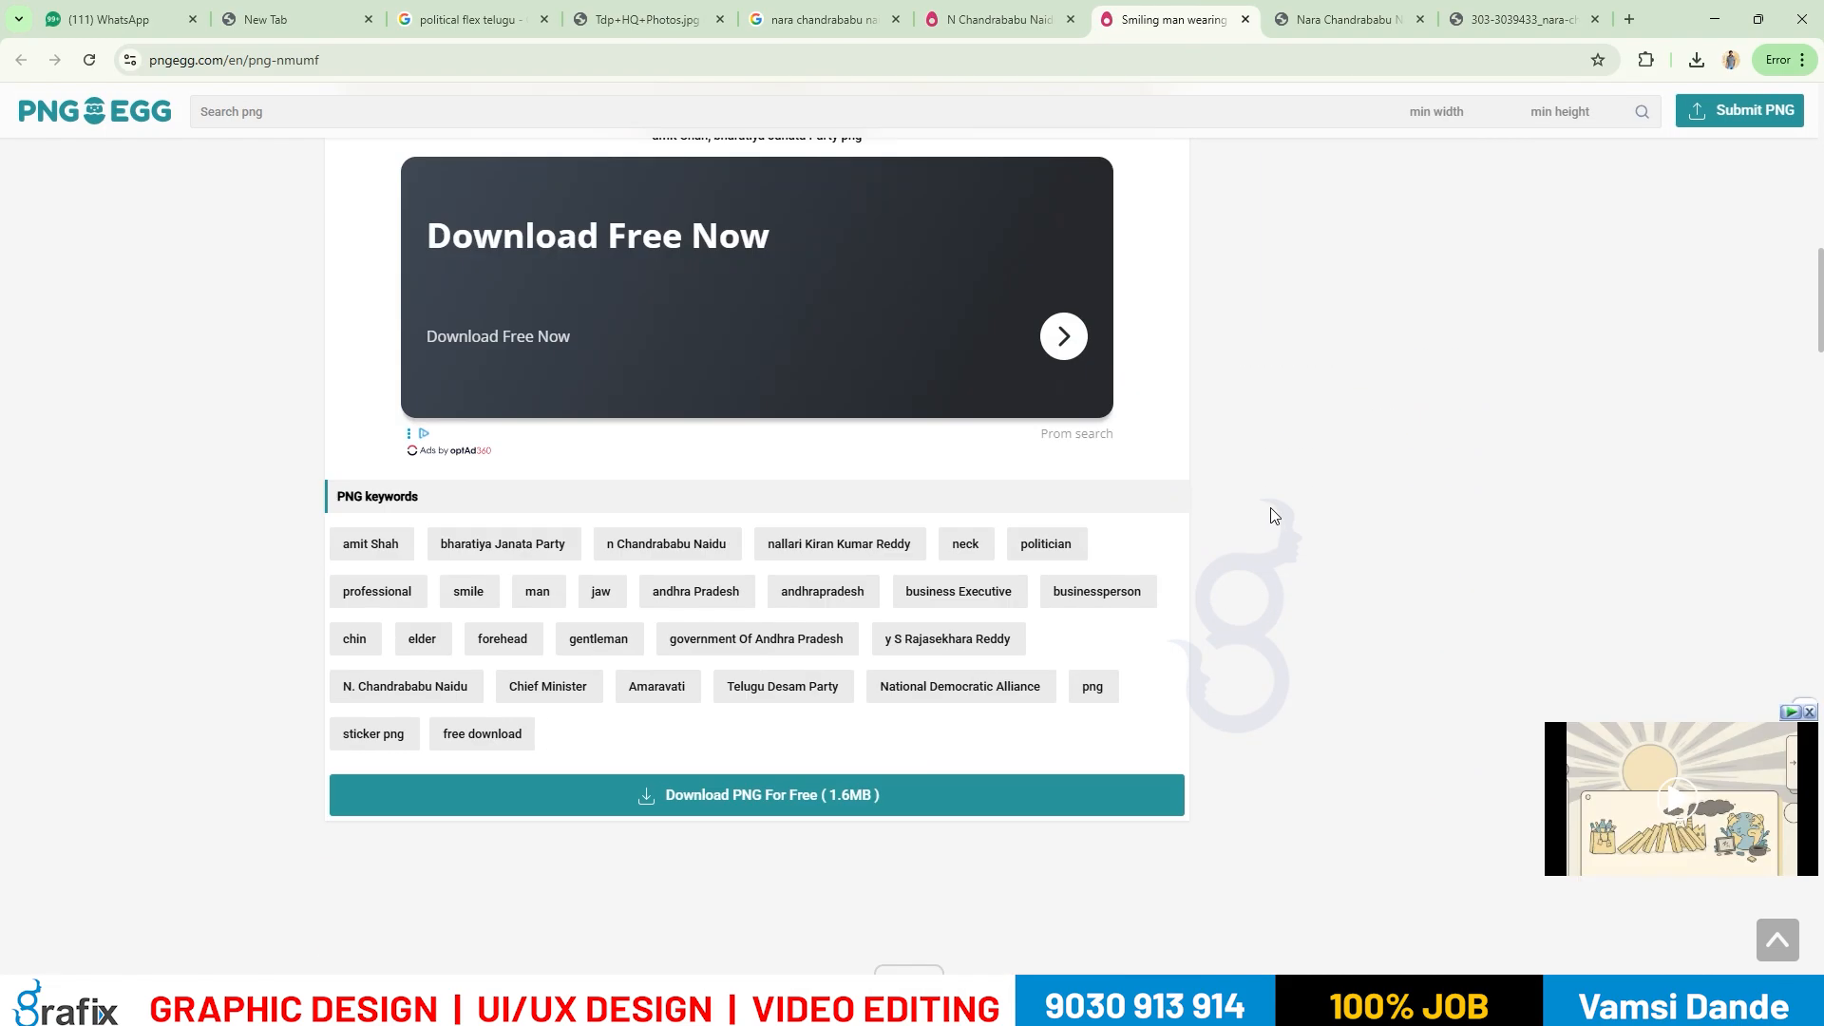
{"action": "left_click", "coordinate": [770, 803]}
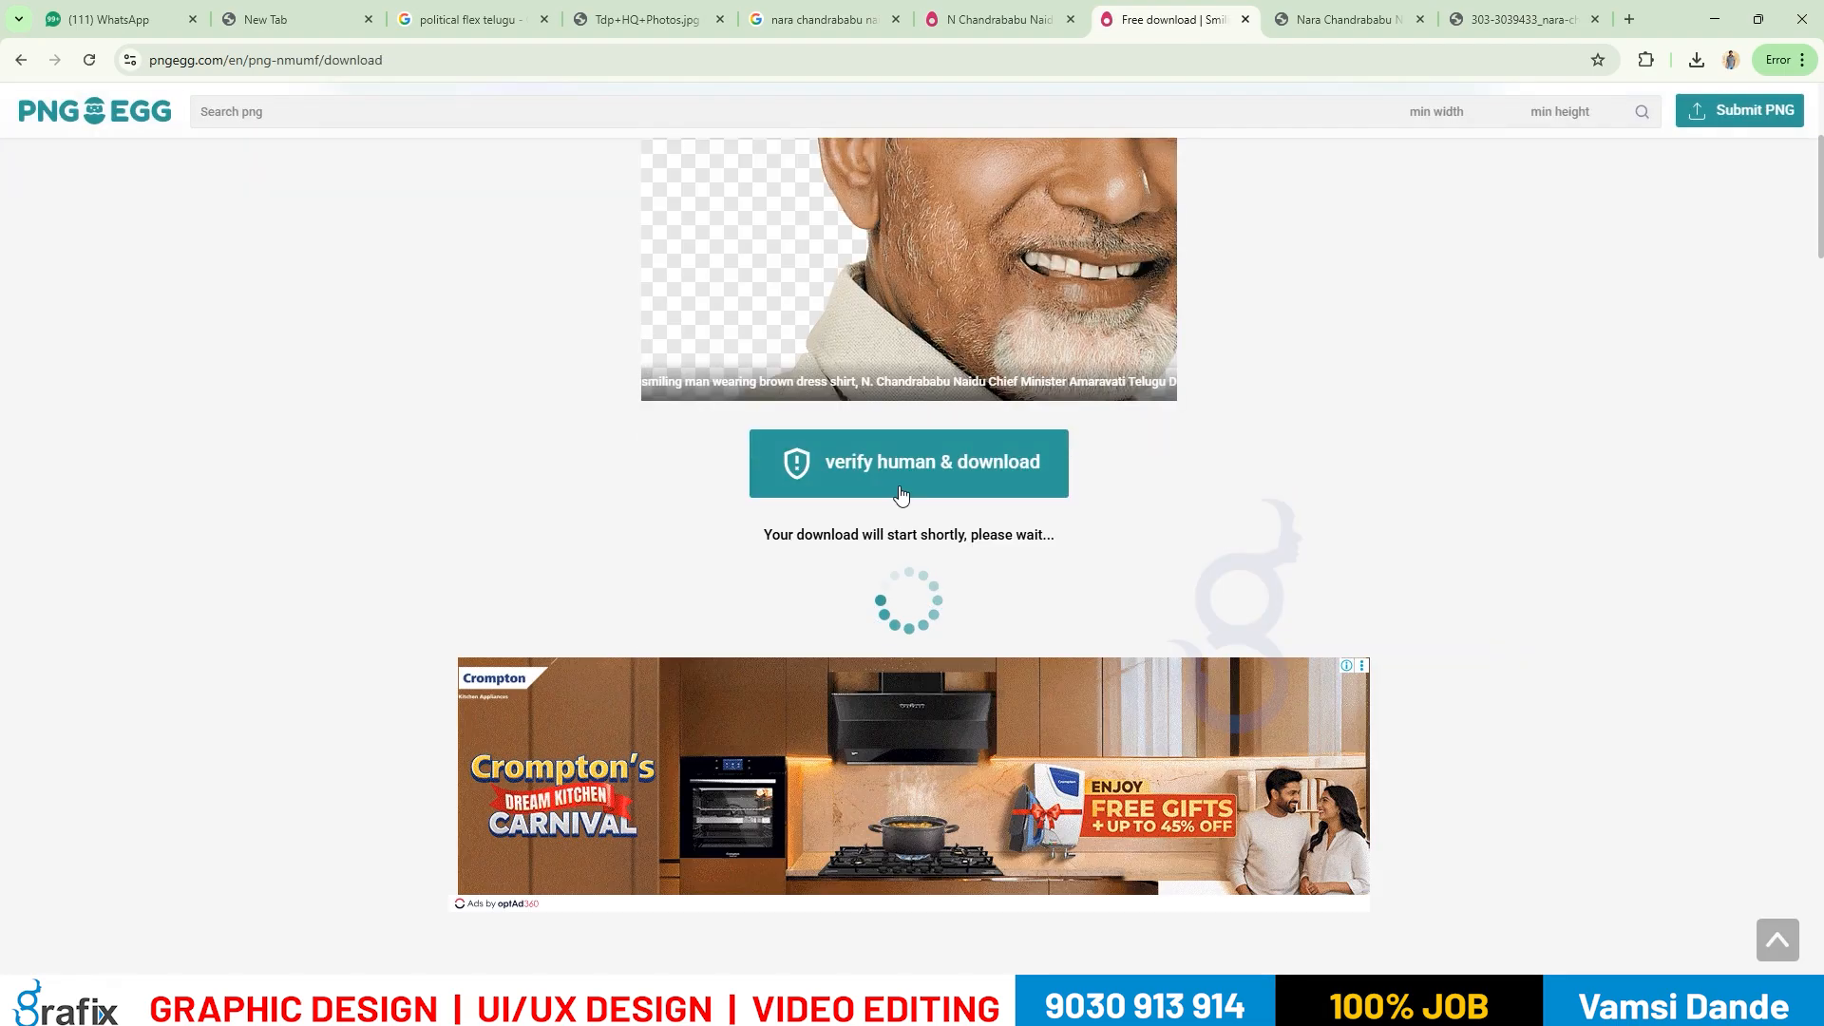
{"action": "left_click", "coordinate": [901, 495]}
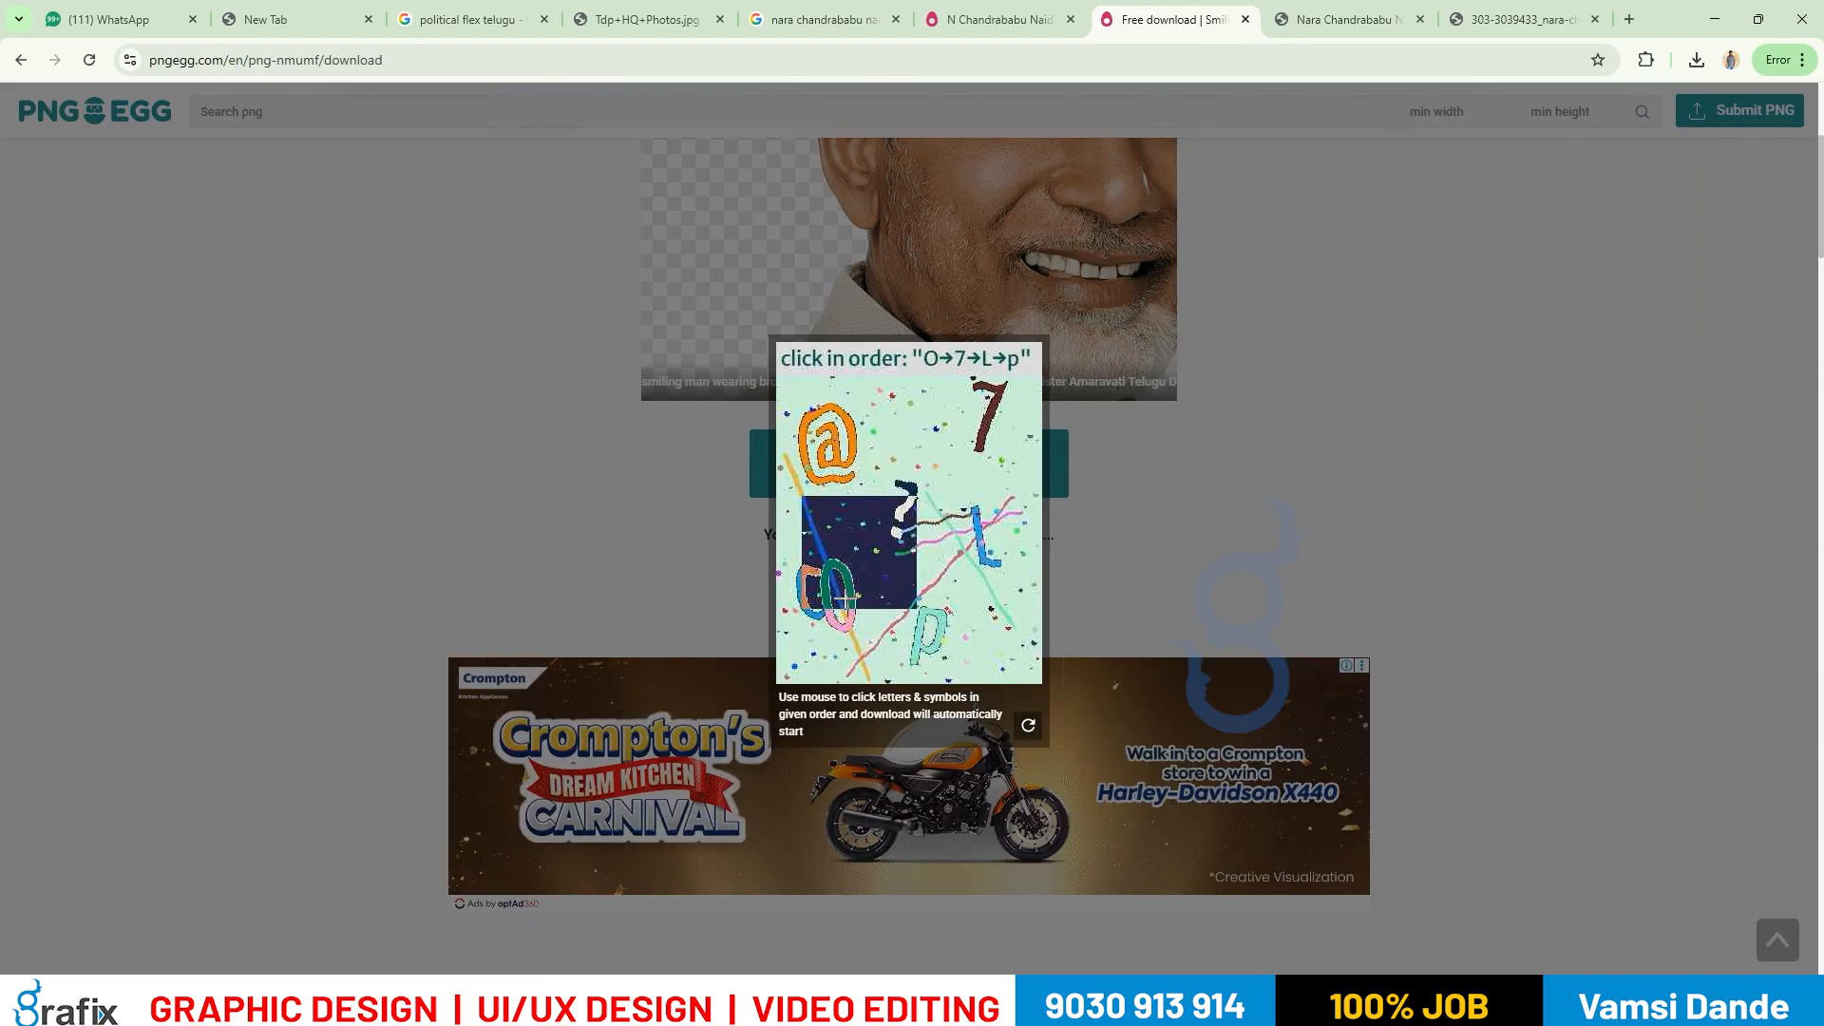
{"action": "left_click", "coordinate": [1006, 407]}
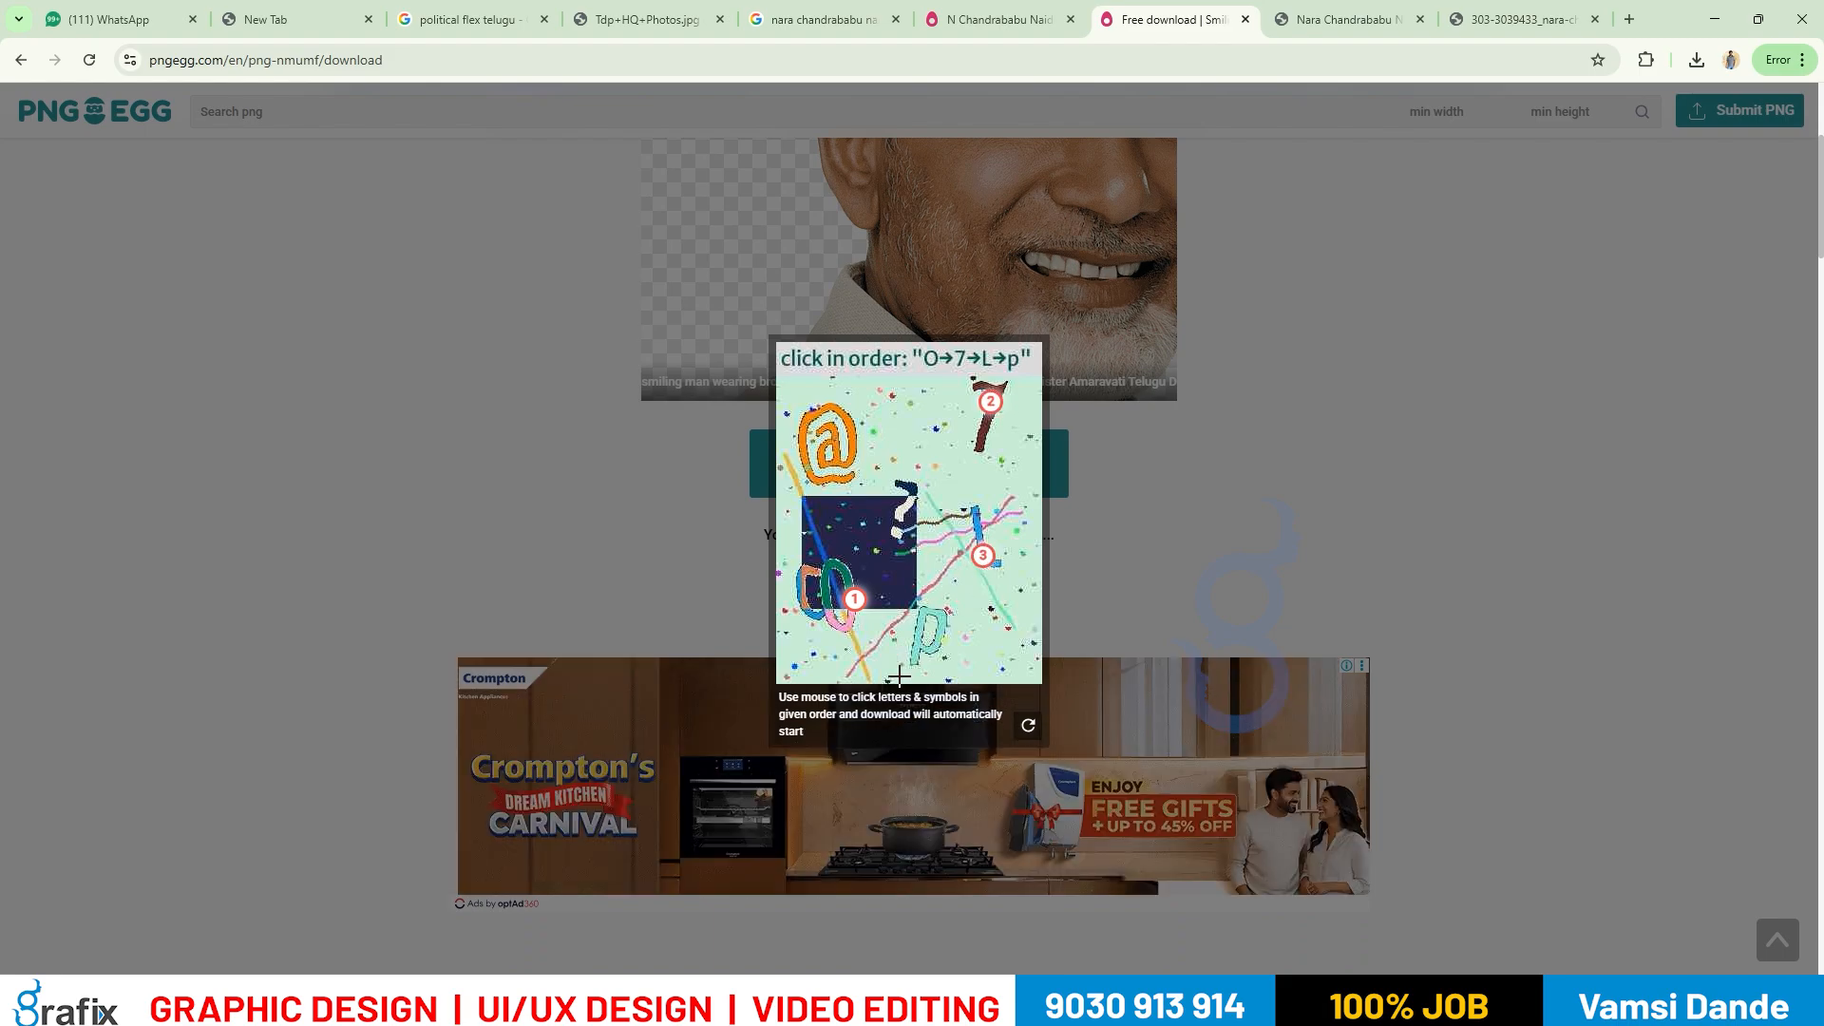
{"action": "left_click", "coordinate": [934, 638]}
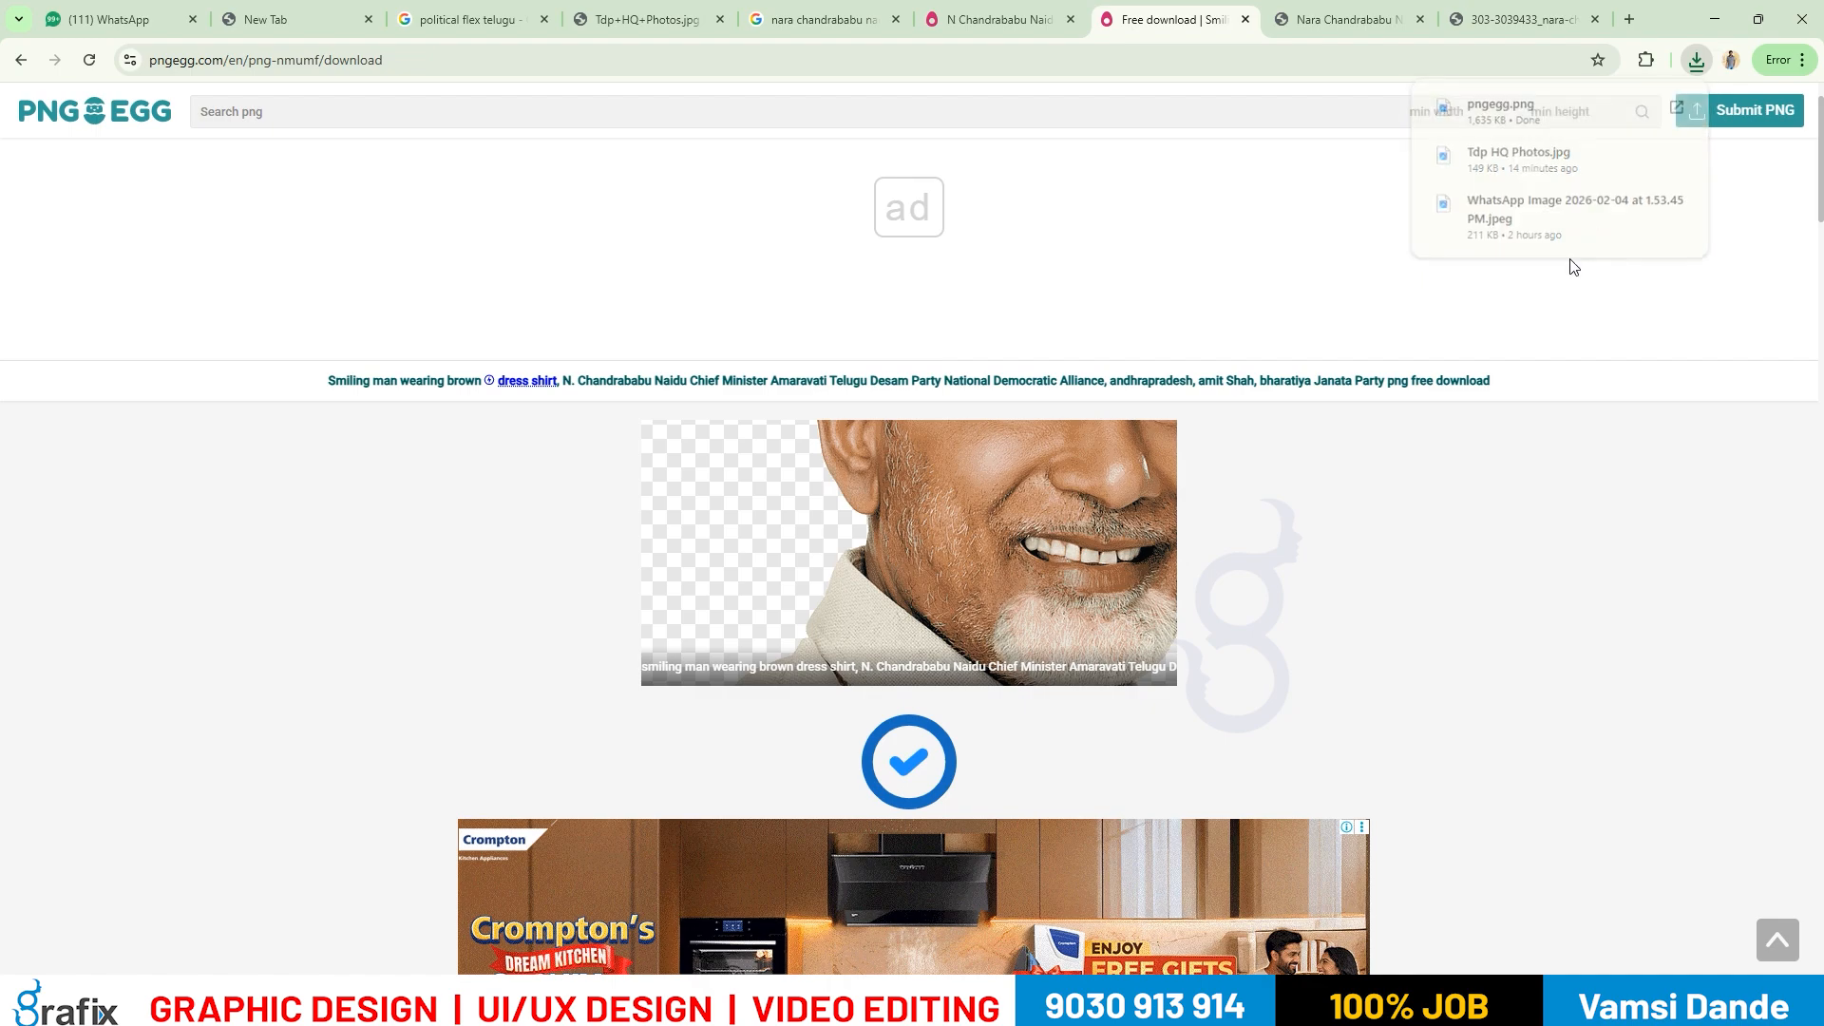
Place the downloaded pngegg.png into the Photoshop banner and enlarge it to most of the canvas height.
{"action": "left_click", "coordinate": [1678, 107]}
{"action": "left_click_drag", "start_coordinate": [241, 213], "coordinate": [1043, 765]}
{"action": "key", "text": "alt+Tab"}
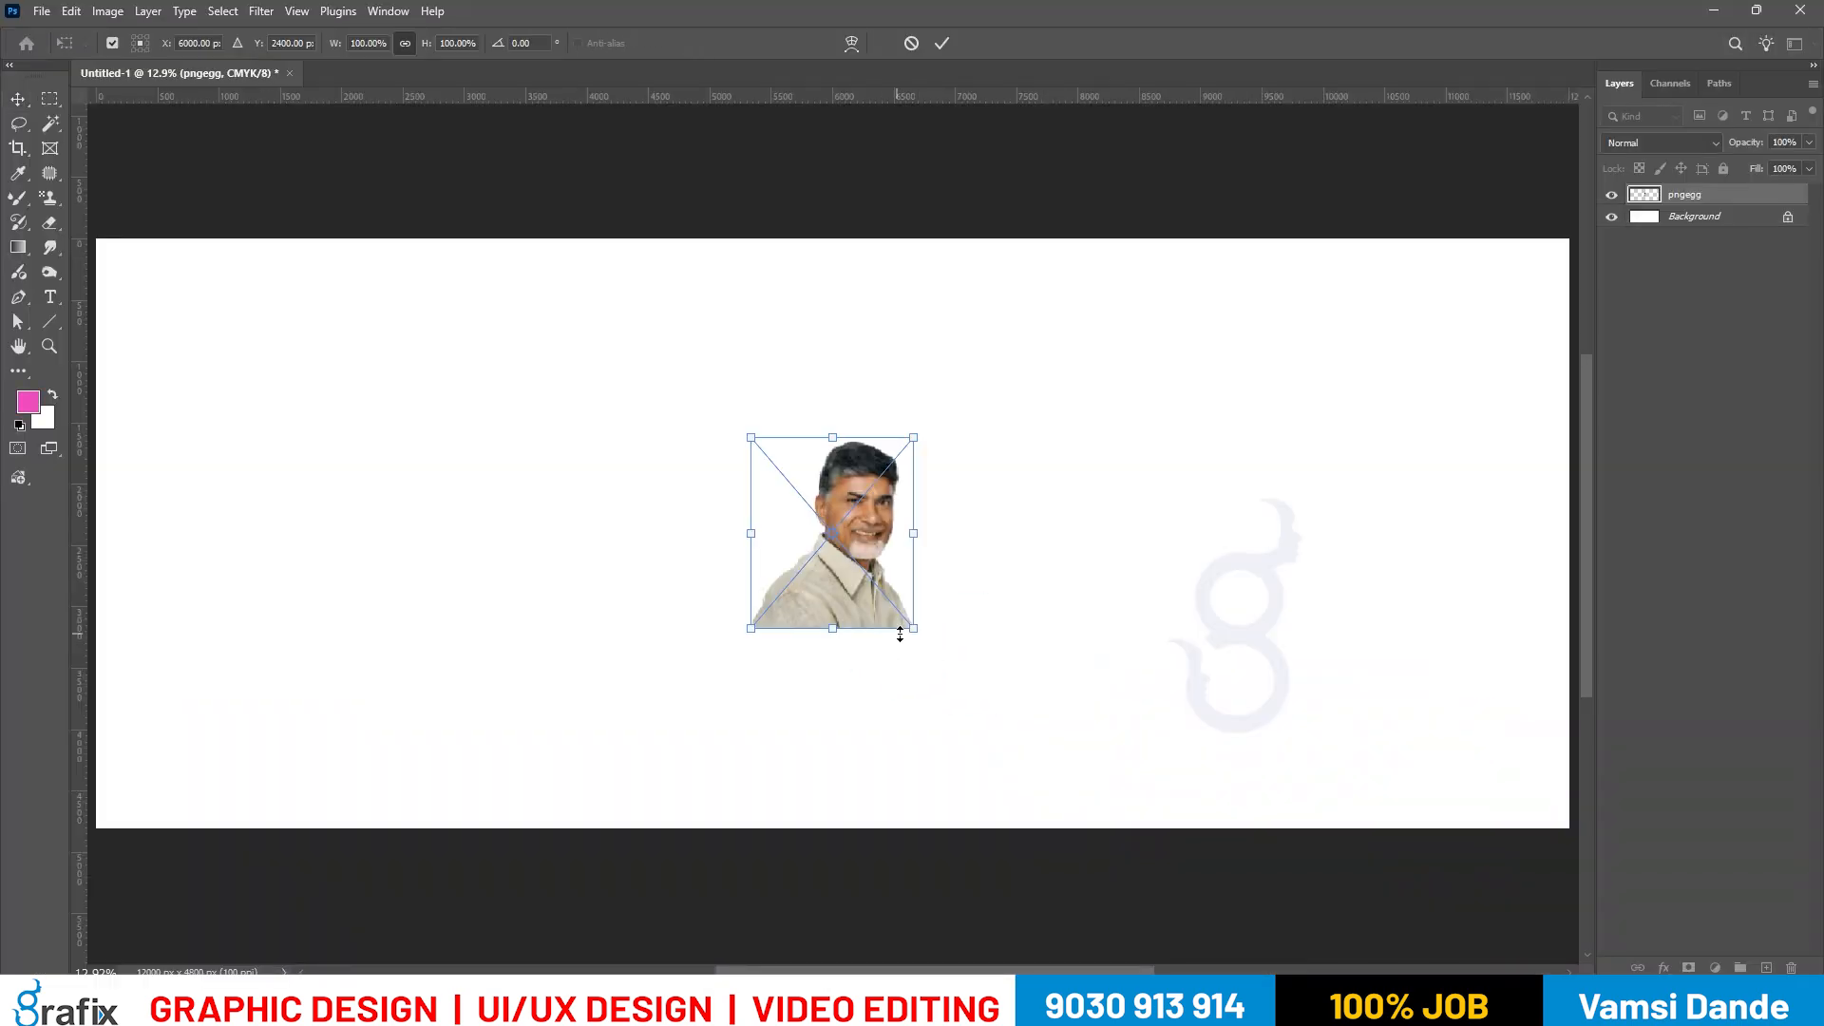
{"action": "left_click_drag", "start_coordinate": [923, 642], "coordinate": [1042, 802]}
{"action": "key", "text": "Return"}
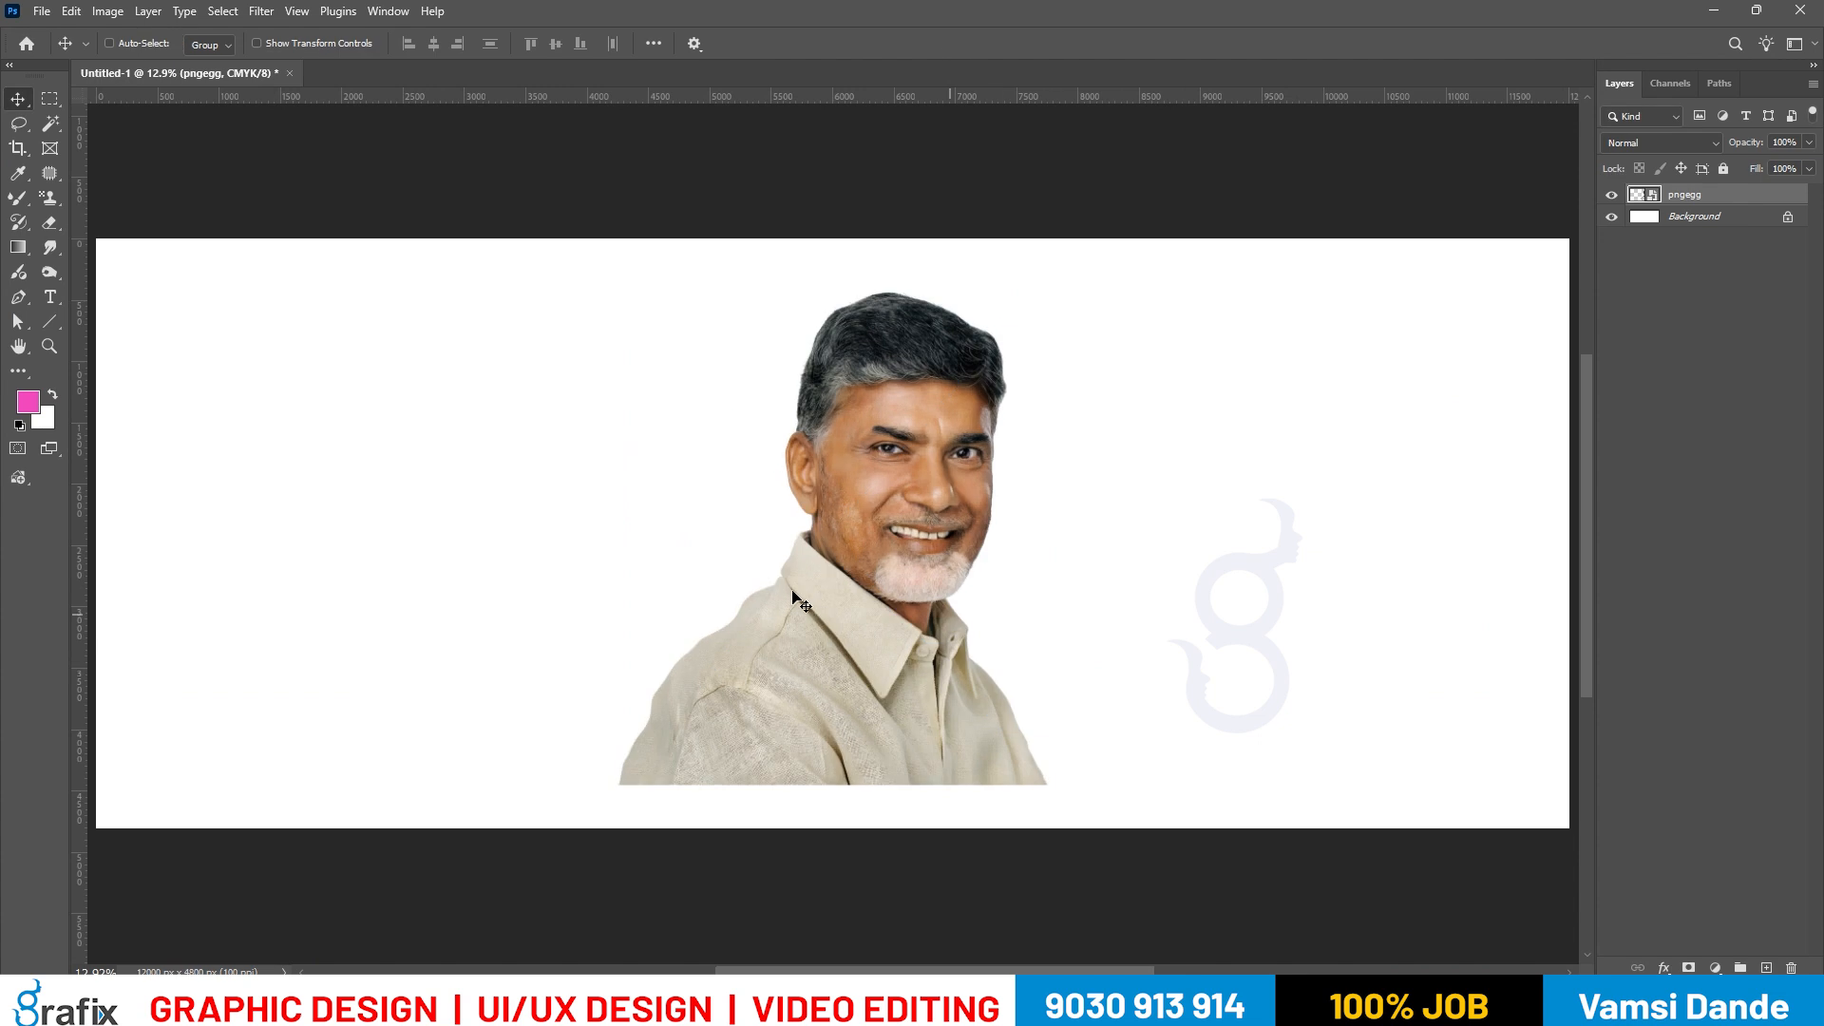
Move the portrait to the banner's lower-left corner and enlarge it slightly towards the canvas's upper edge.
{"action": "left_click_drag", "start_coordinate": [785, 579], "coordinate": [971, 579]}
{"action": "left_click_drag", "start_coordinate": [1091, 632], "coordinate": [587, 677]}
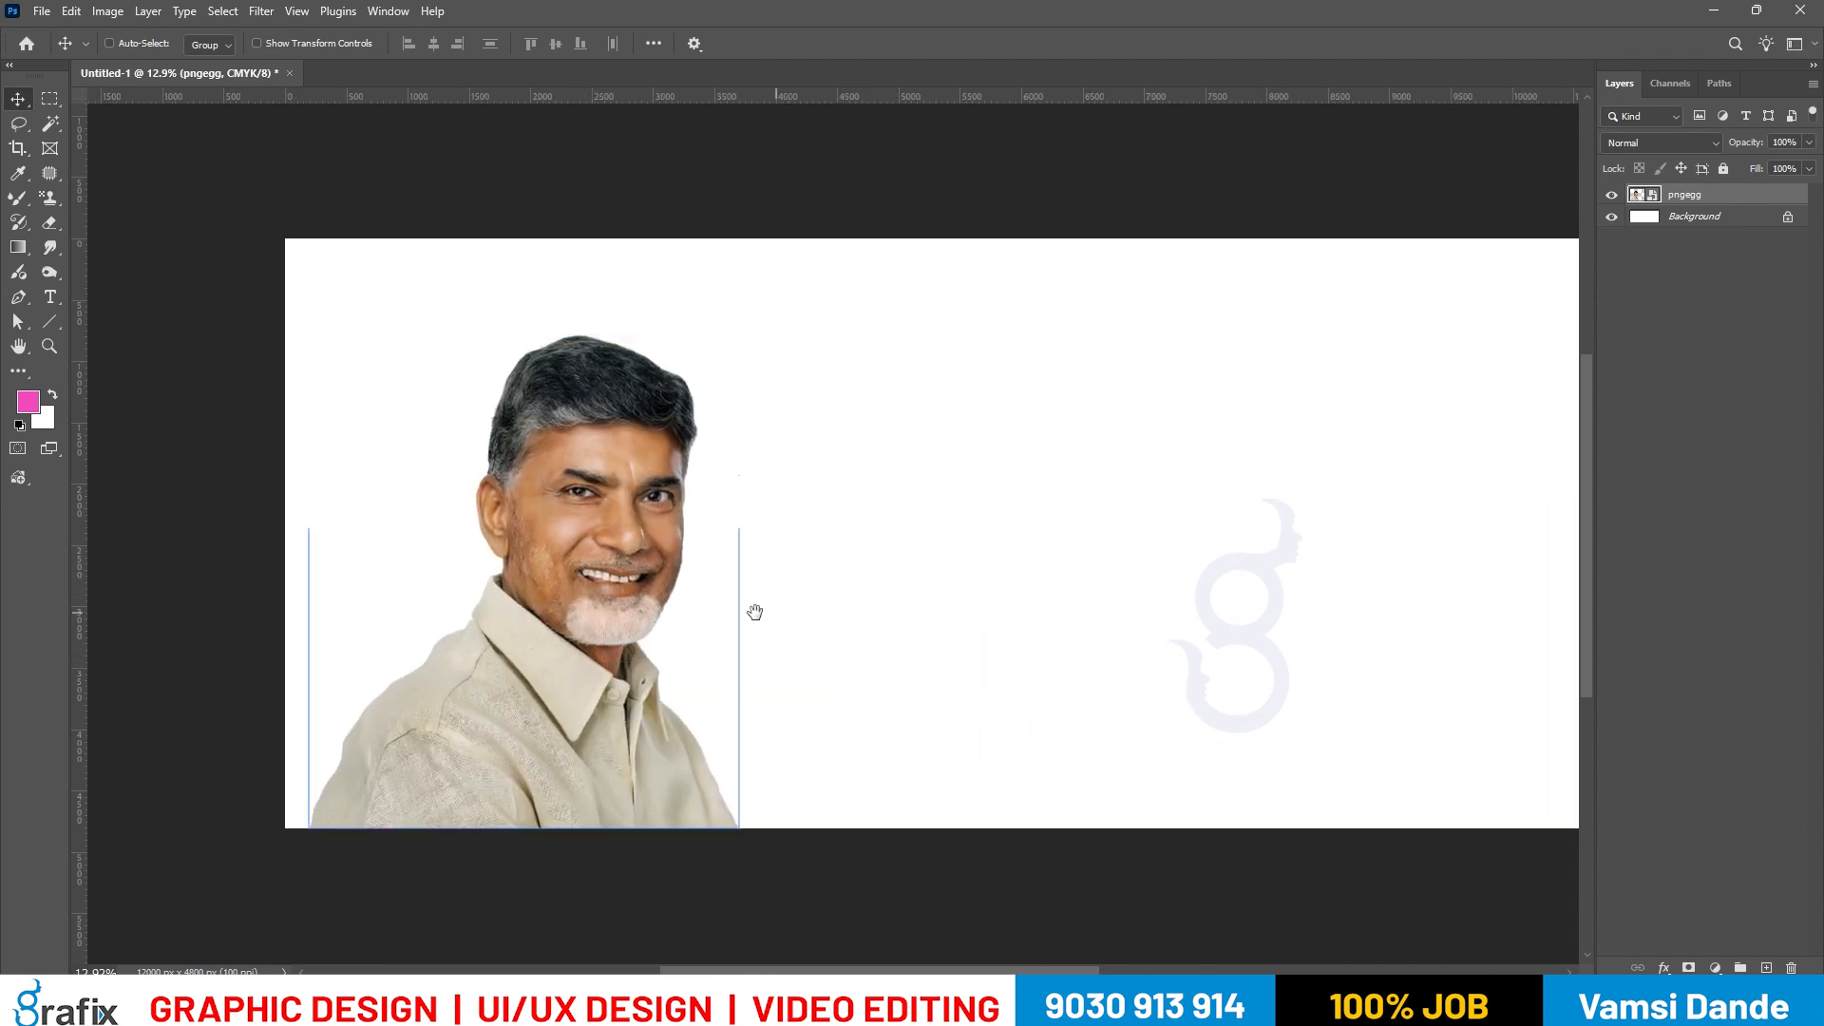
{"action": "left_click_drag", "start_coordinate": [799, 611], "coordinate": [733, 605]}
{"action": "scroll", "coordinate": [544, 467], "scroll_direction": "down", "scroll_amount": 1}
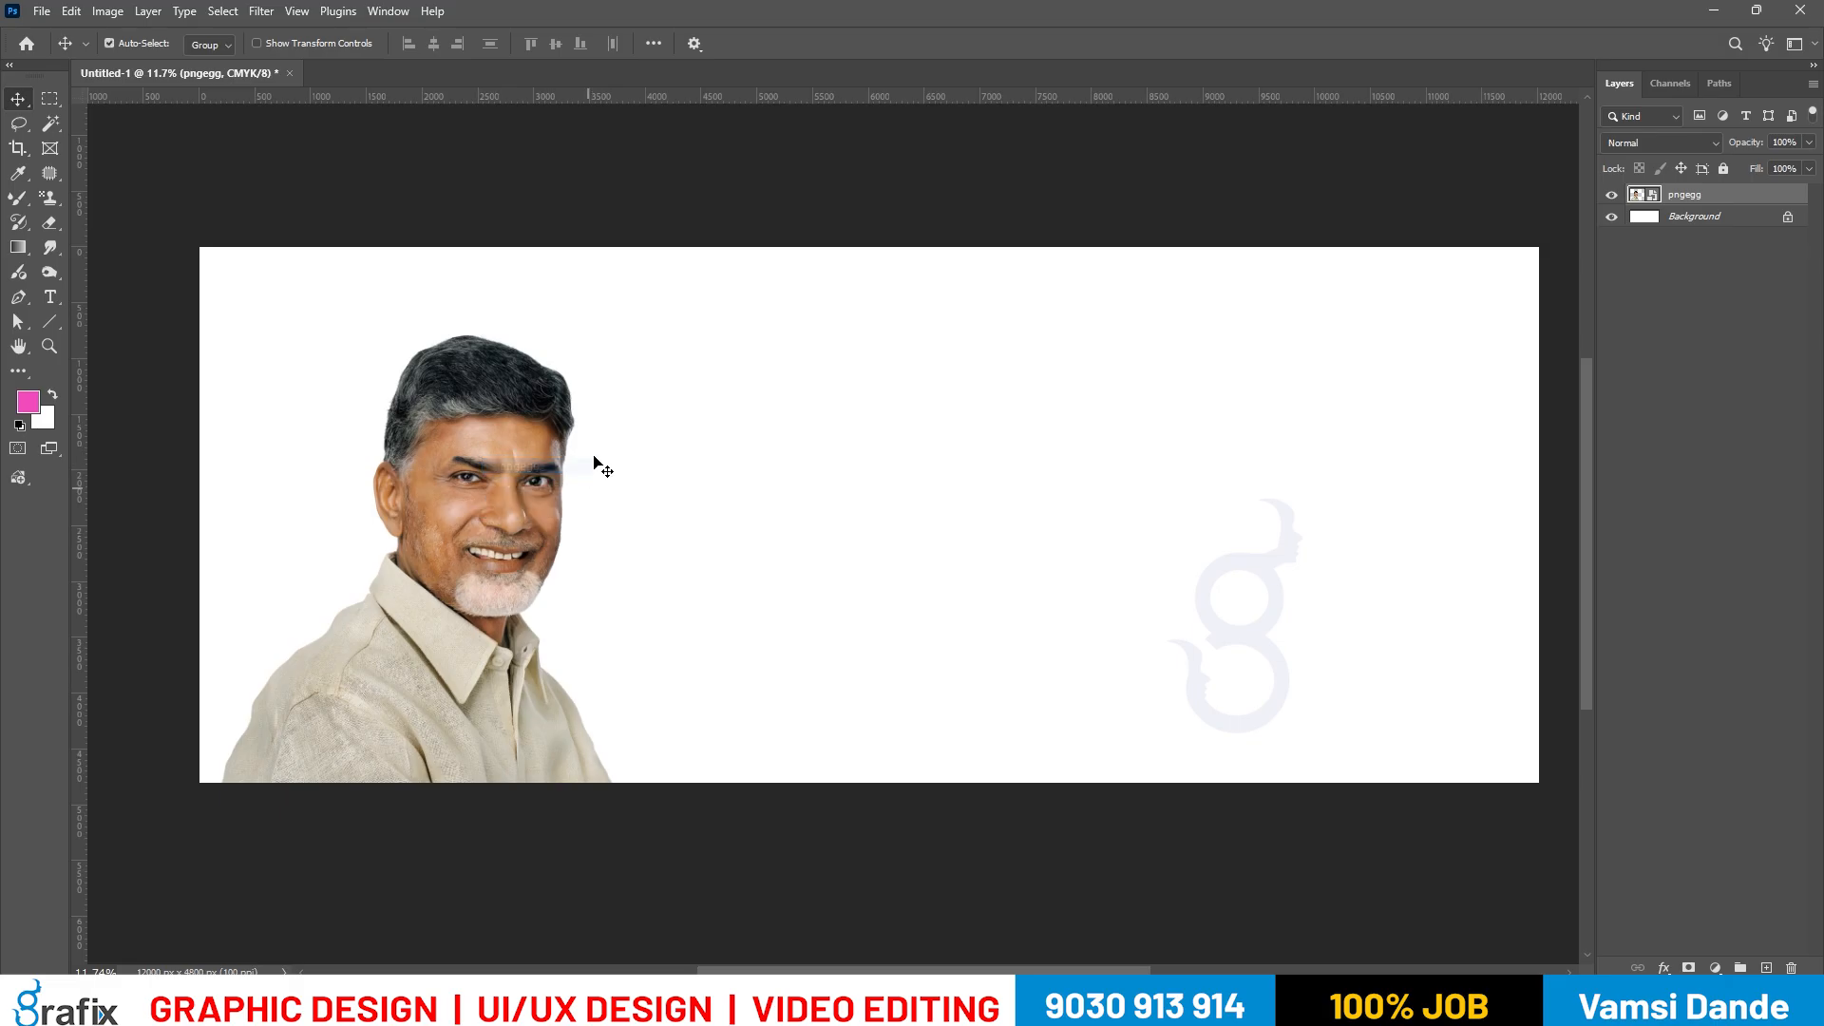
{"action": "key", "text": "ctrl+t"}
{"action": "left_click_drag", "start_coordinate": [619, 337], "coordinate": [652, 287]}
{"action": "key", "text": "Return"}
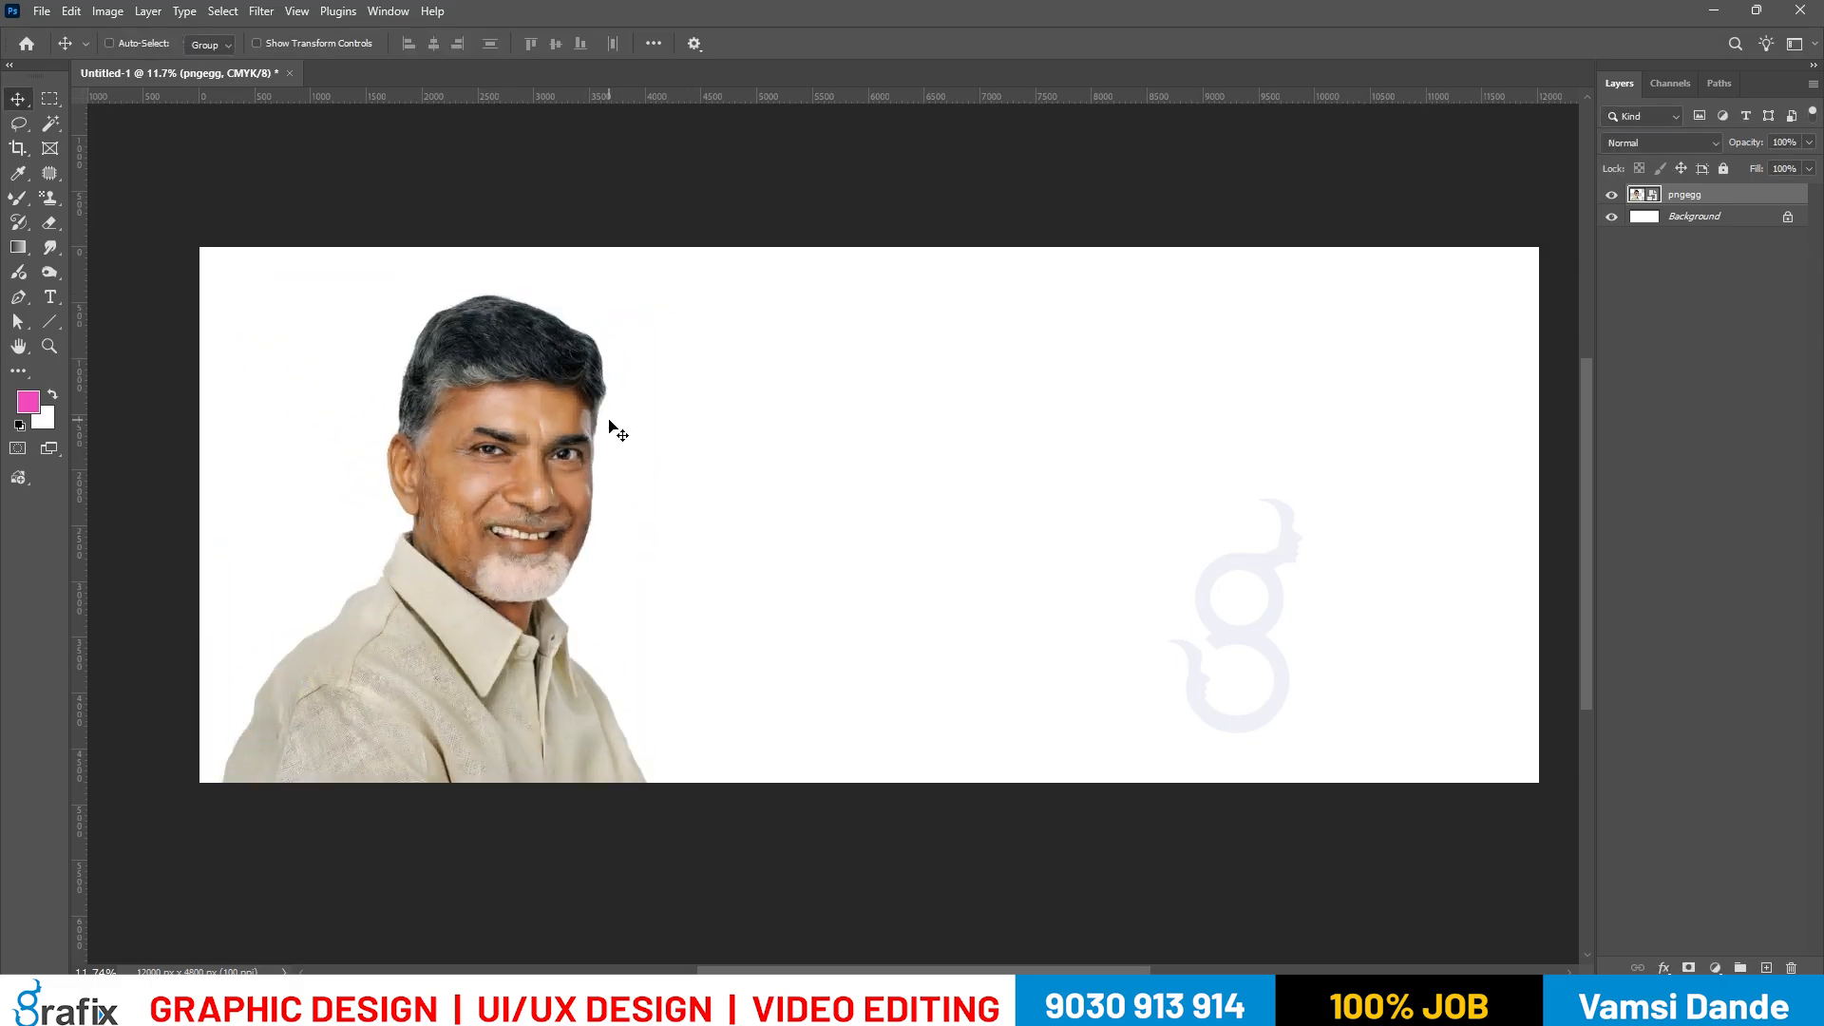
{"action": "key", "text": "alt+i"}
{"action": "key", "text": "Escape"}
{"action": "key", "text": "Escape"}
{"action": "scroll", "coordinate": [404, 435], "scroll_direction": "up", "scroll_amount": 1}
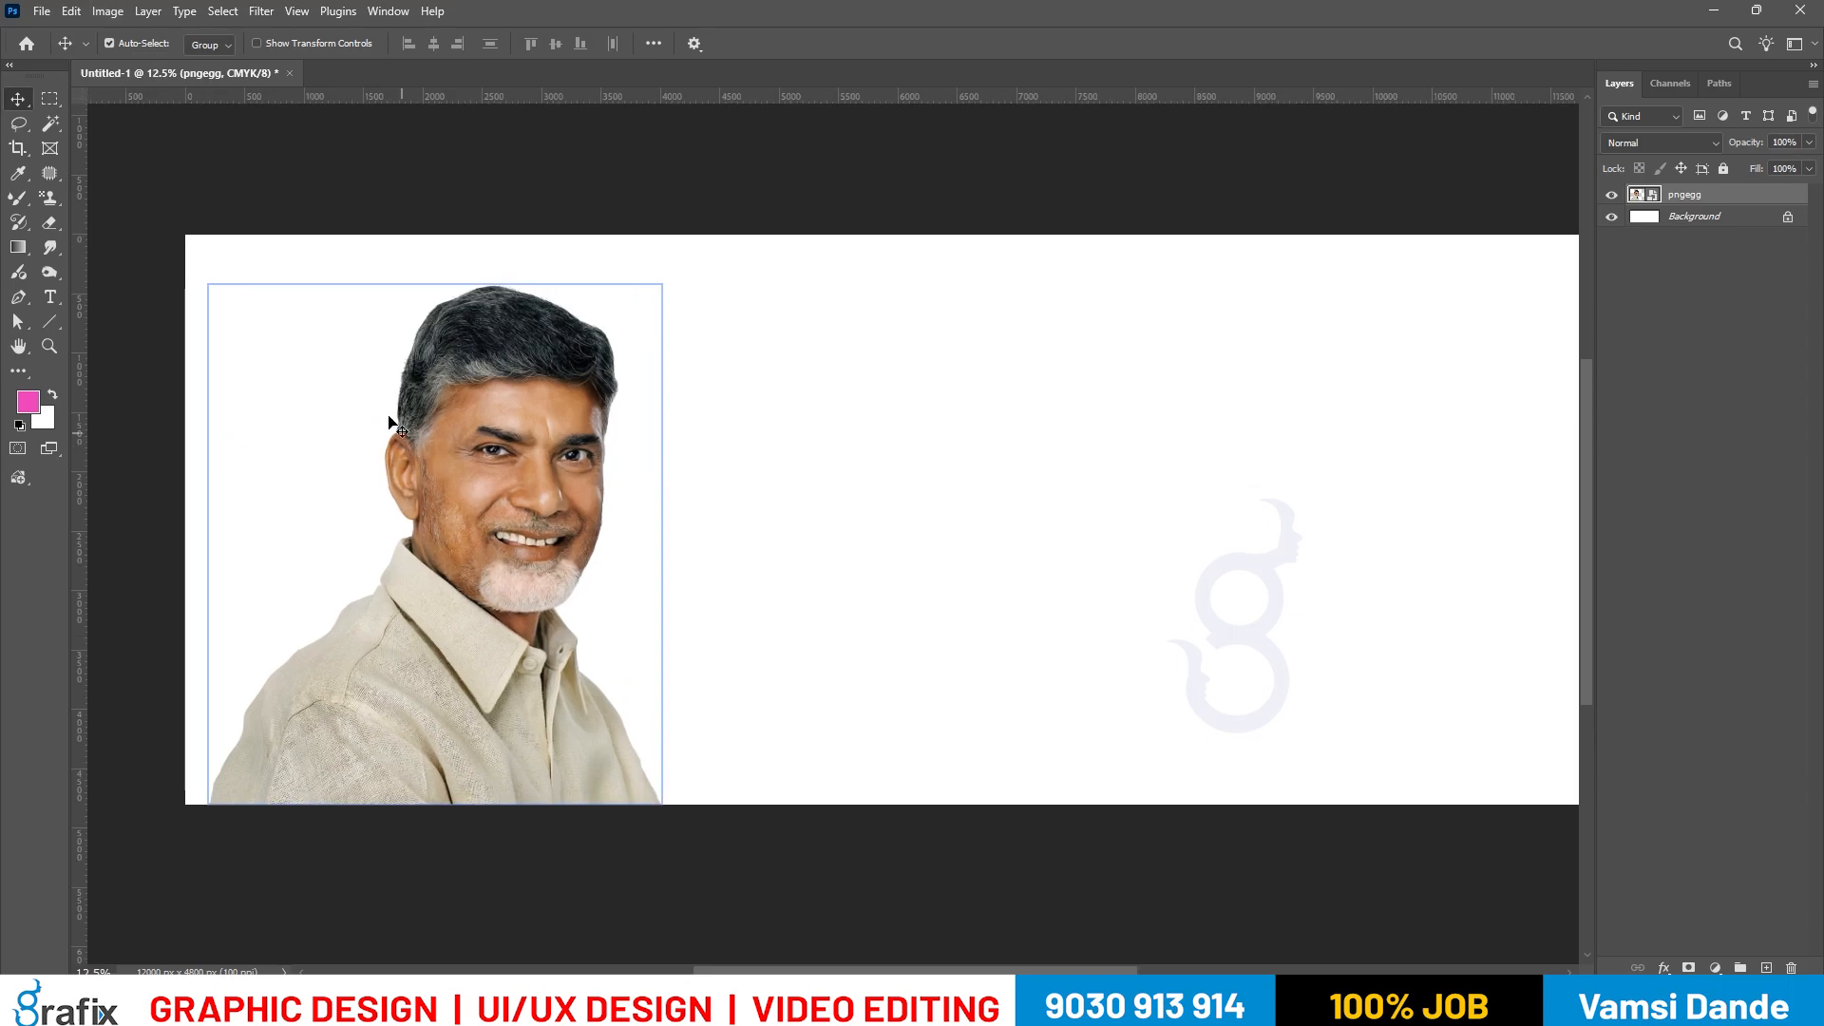
Try to apply the Neat Image Reduce Noise v9 filter to the portrait's smart object.
{"action": "left_click", "coordinate": [270, 14]}
{"action": "mouse_move", "coordinate": [292, 468]}
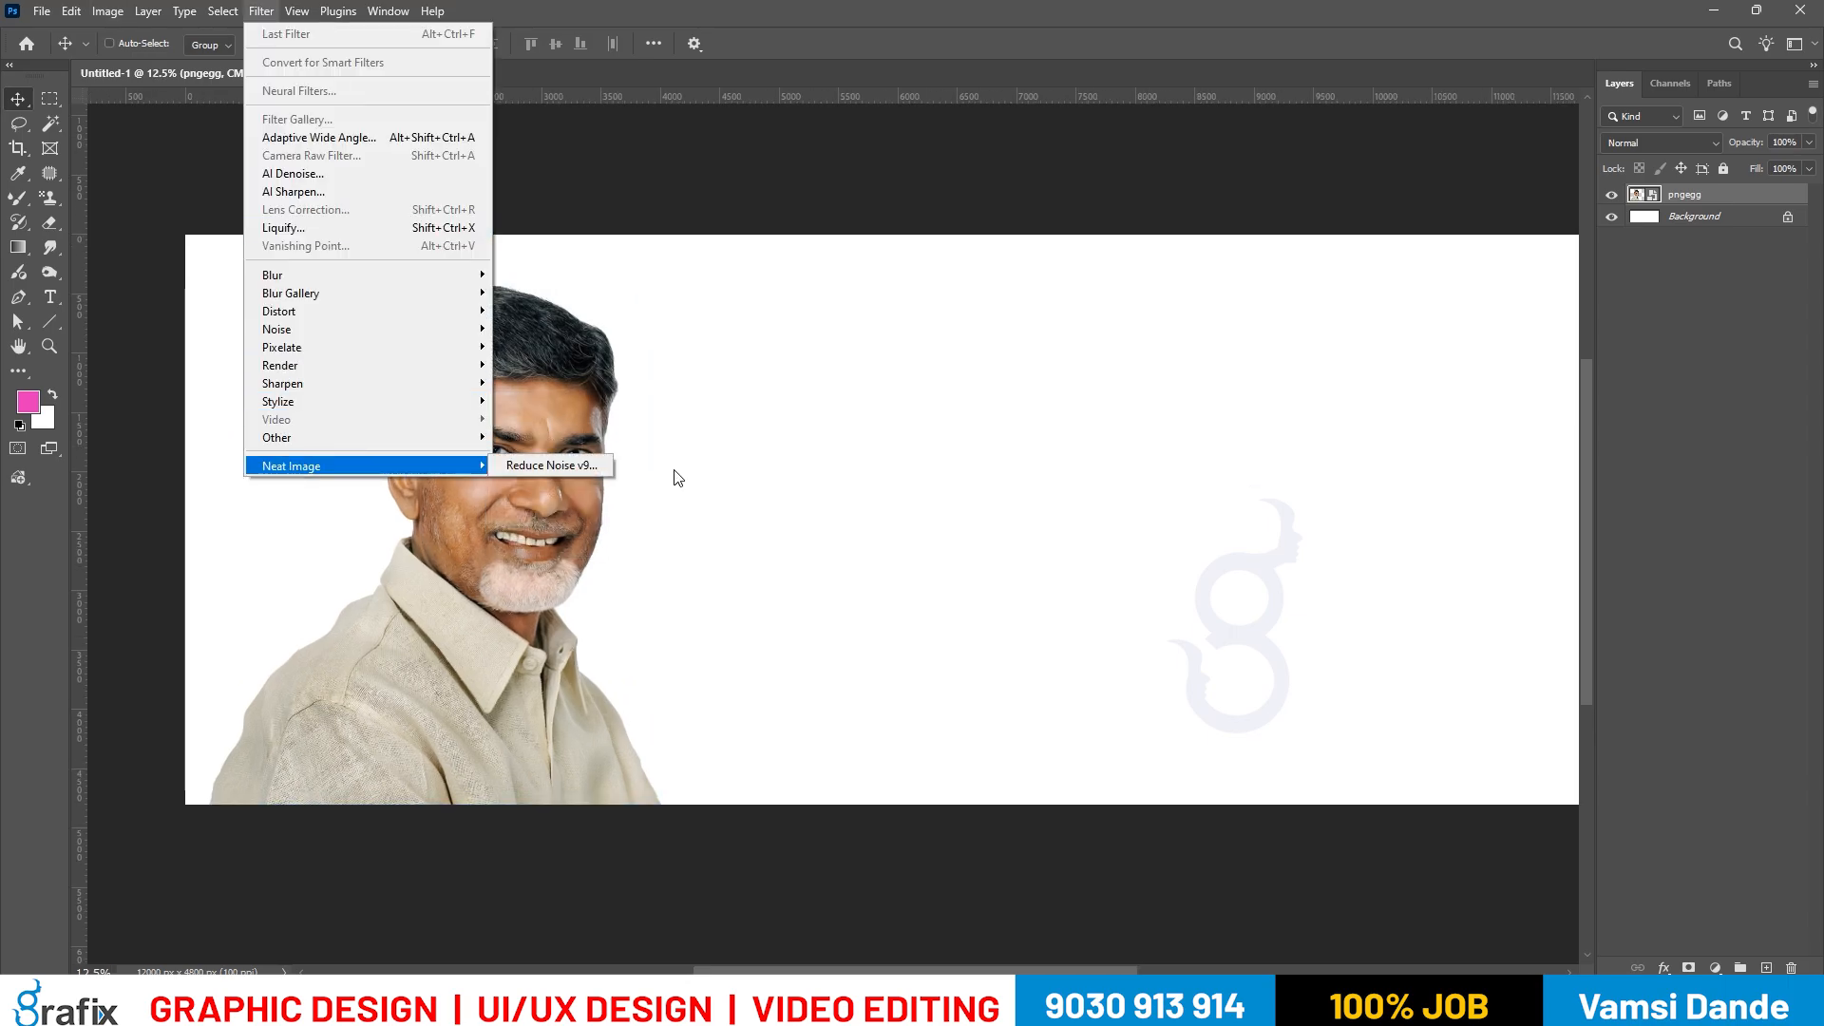
{"action": "left_click", "coordinate": [570, 464]}
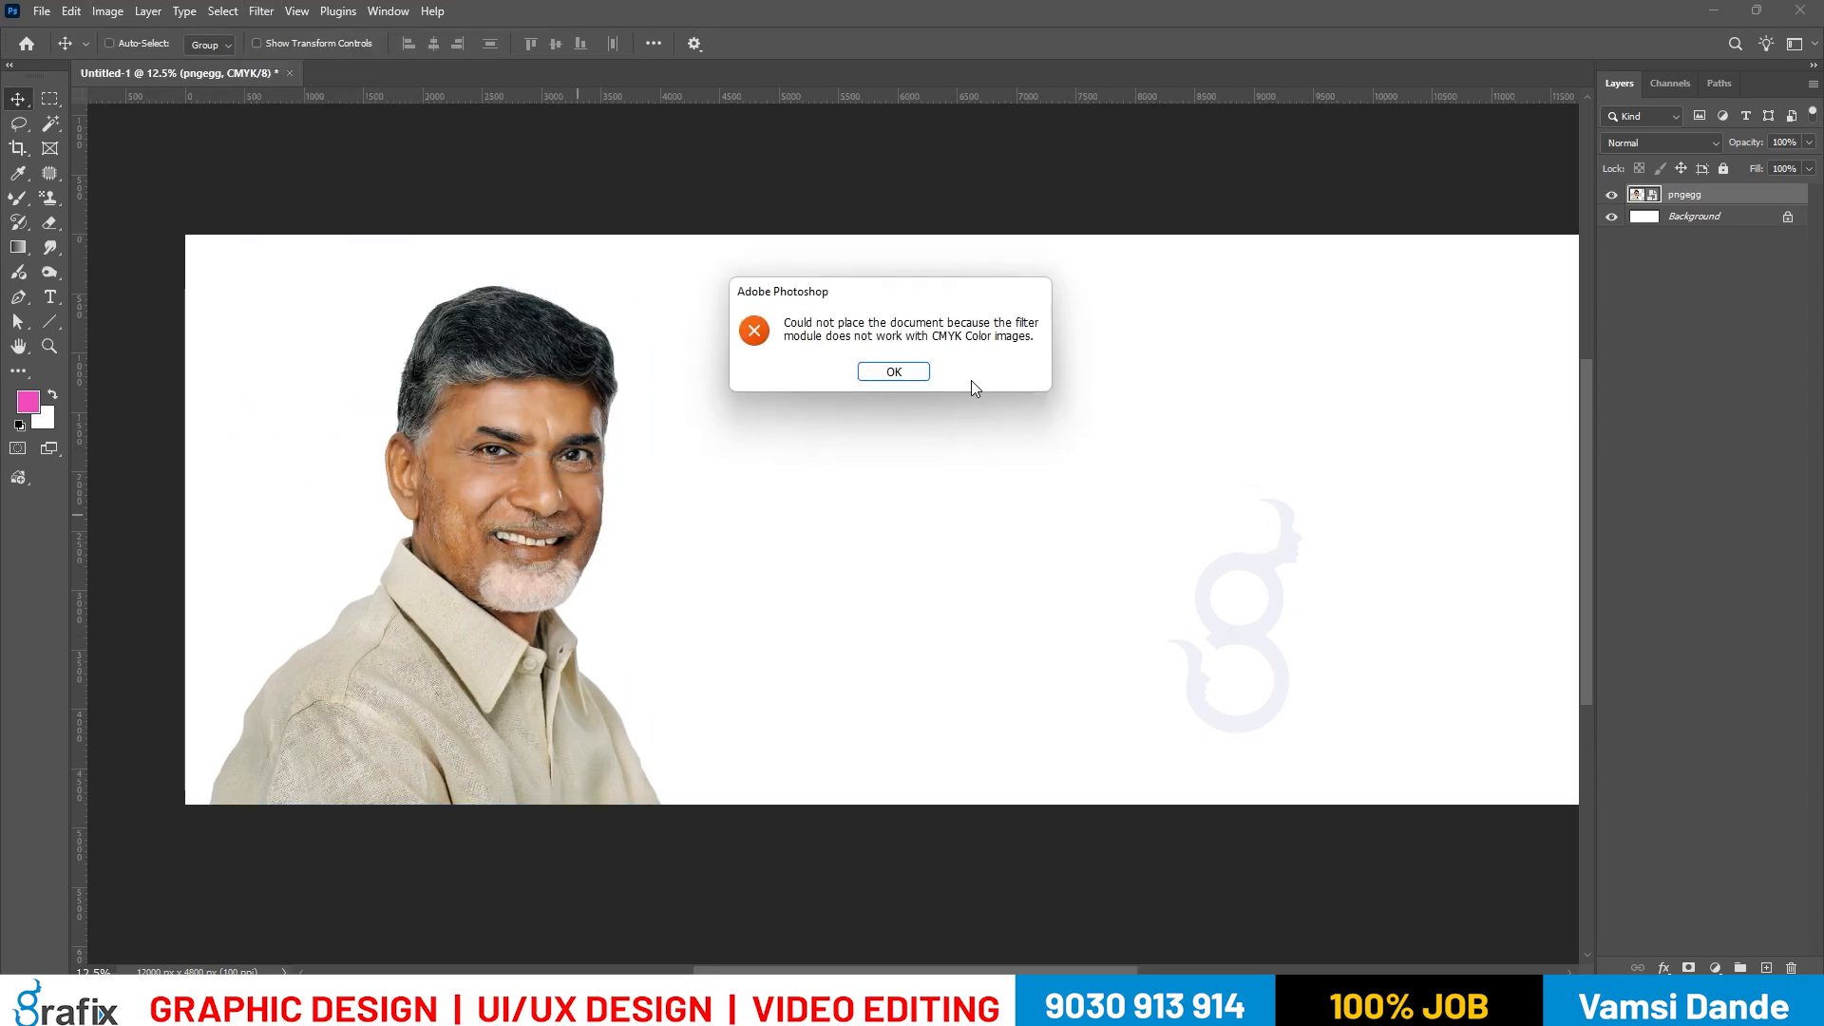
{"action": "left_click", "coordinate": [926, 376]}
Rasterize the pngegg portrait layer and try the Neat Image Reduce Noise v9 filter on it again.
{"action": "right_click", "coordinate": [1716, 201]}
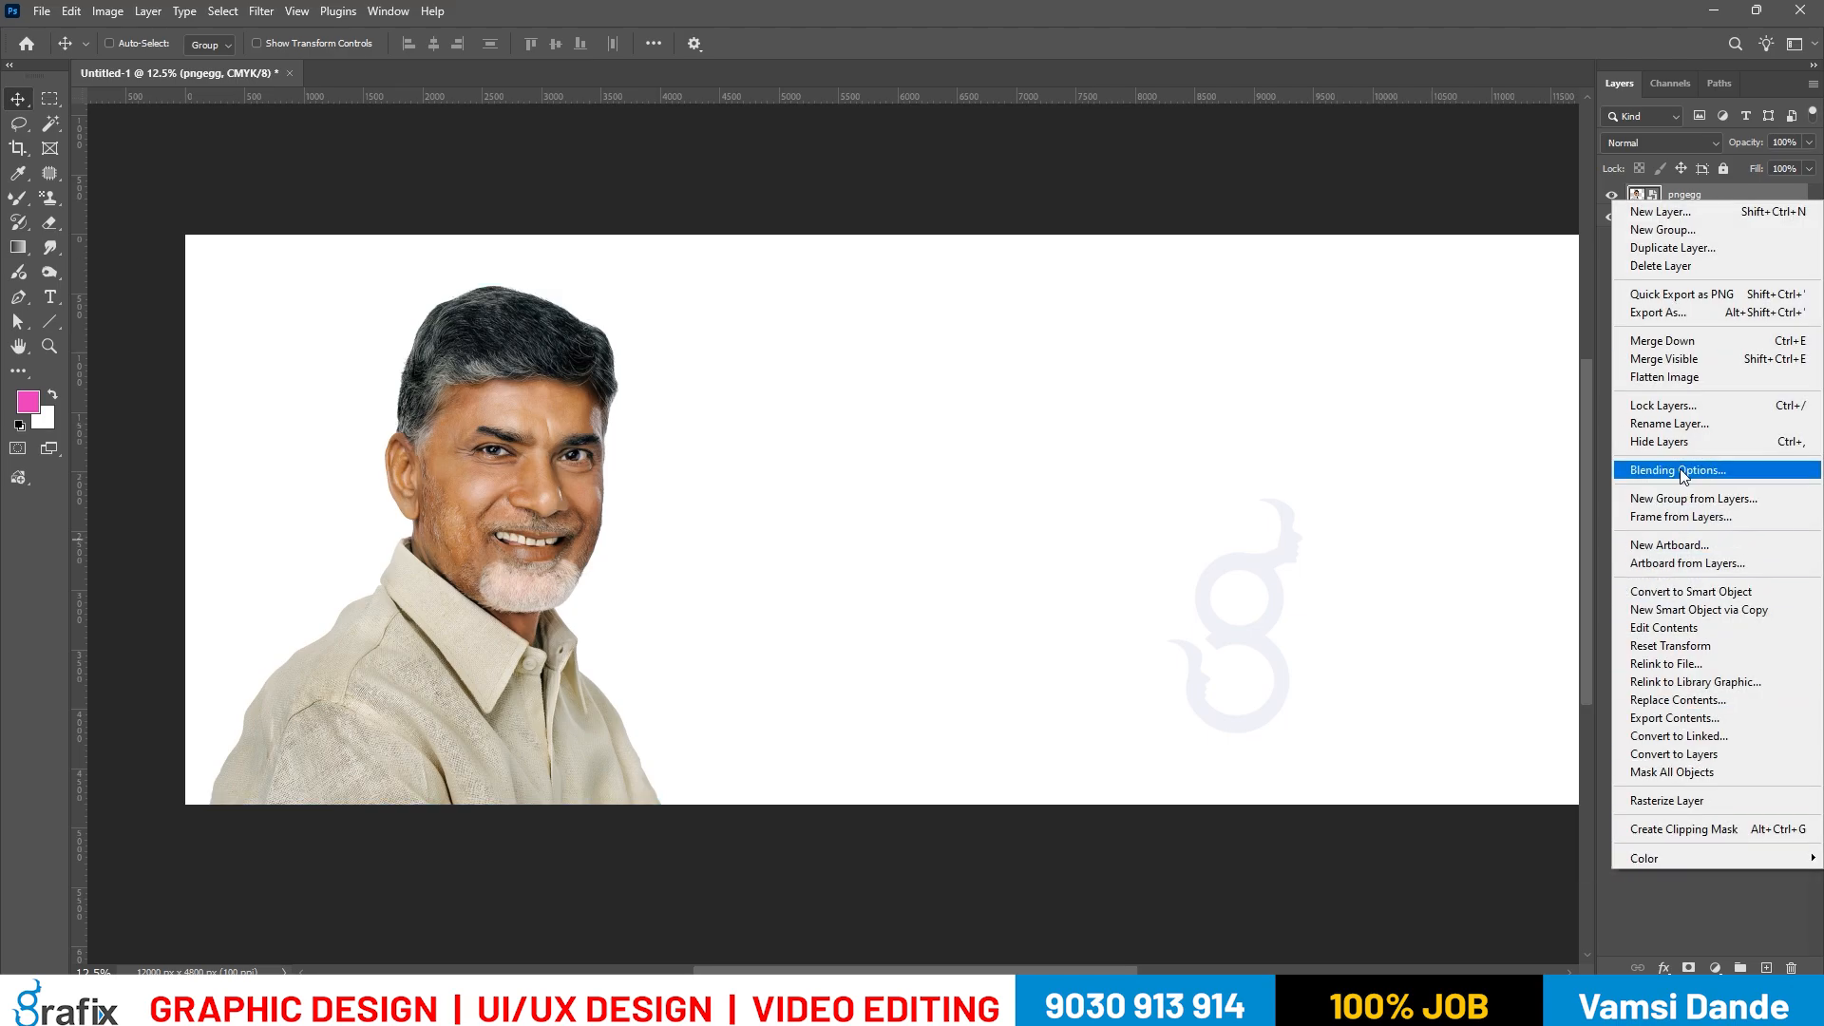
{"action": "left_click", "coordinate": [1663, 801]}
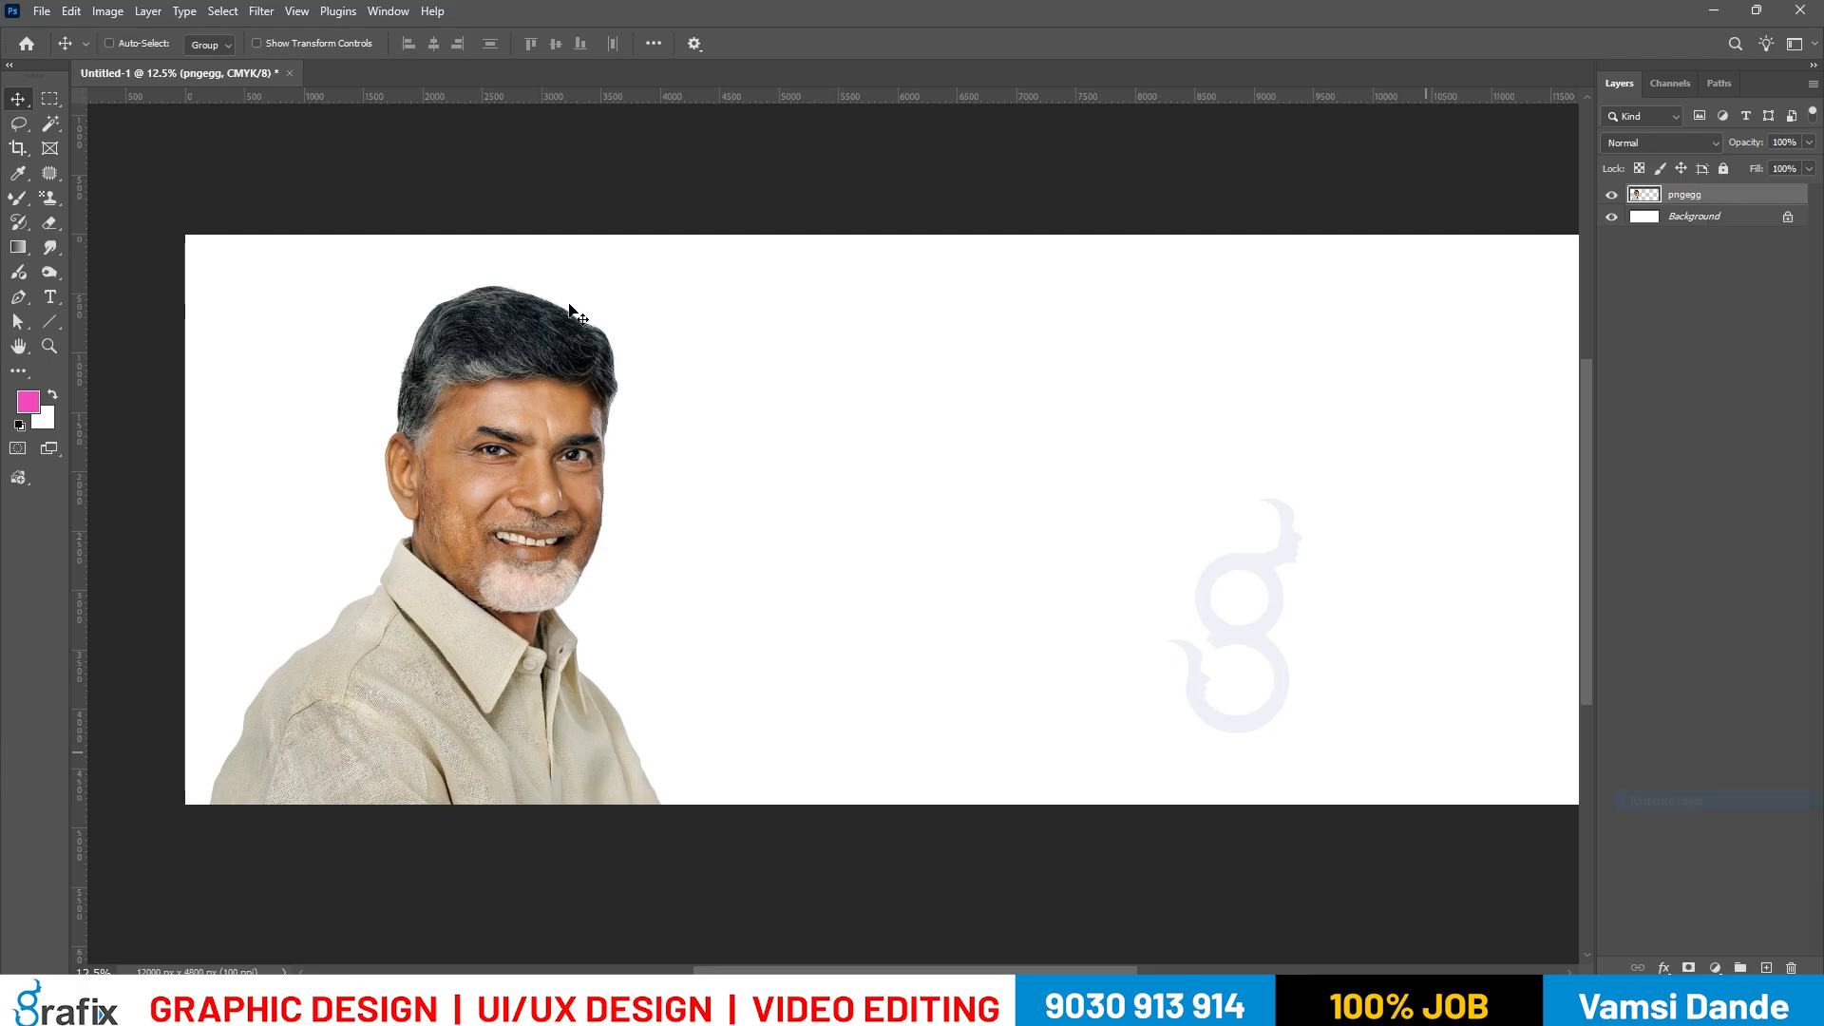
{"action": "left_click", "coordinate": [261, 11]}
{"action": "mouse_move", "coordinate": [409, 466]}
{"action": "left_click", "coordinate": [510, 468]}
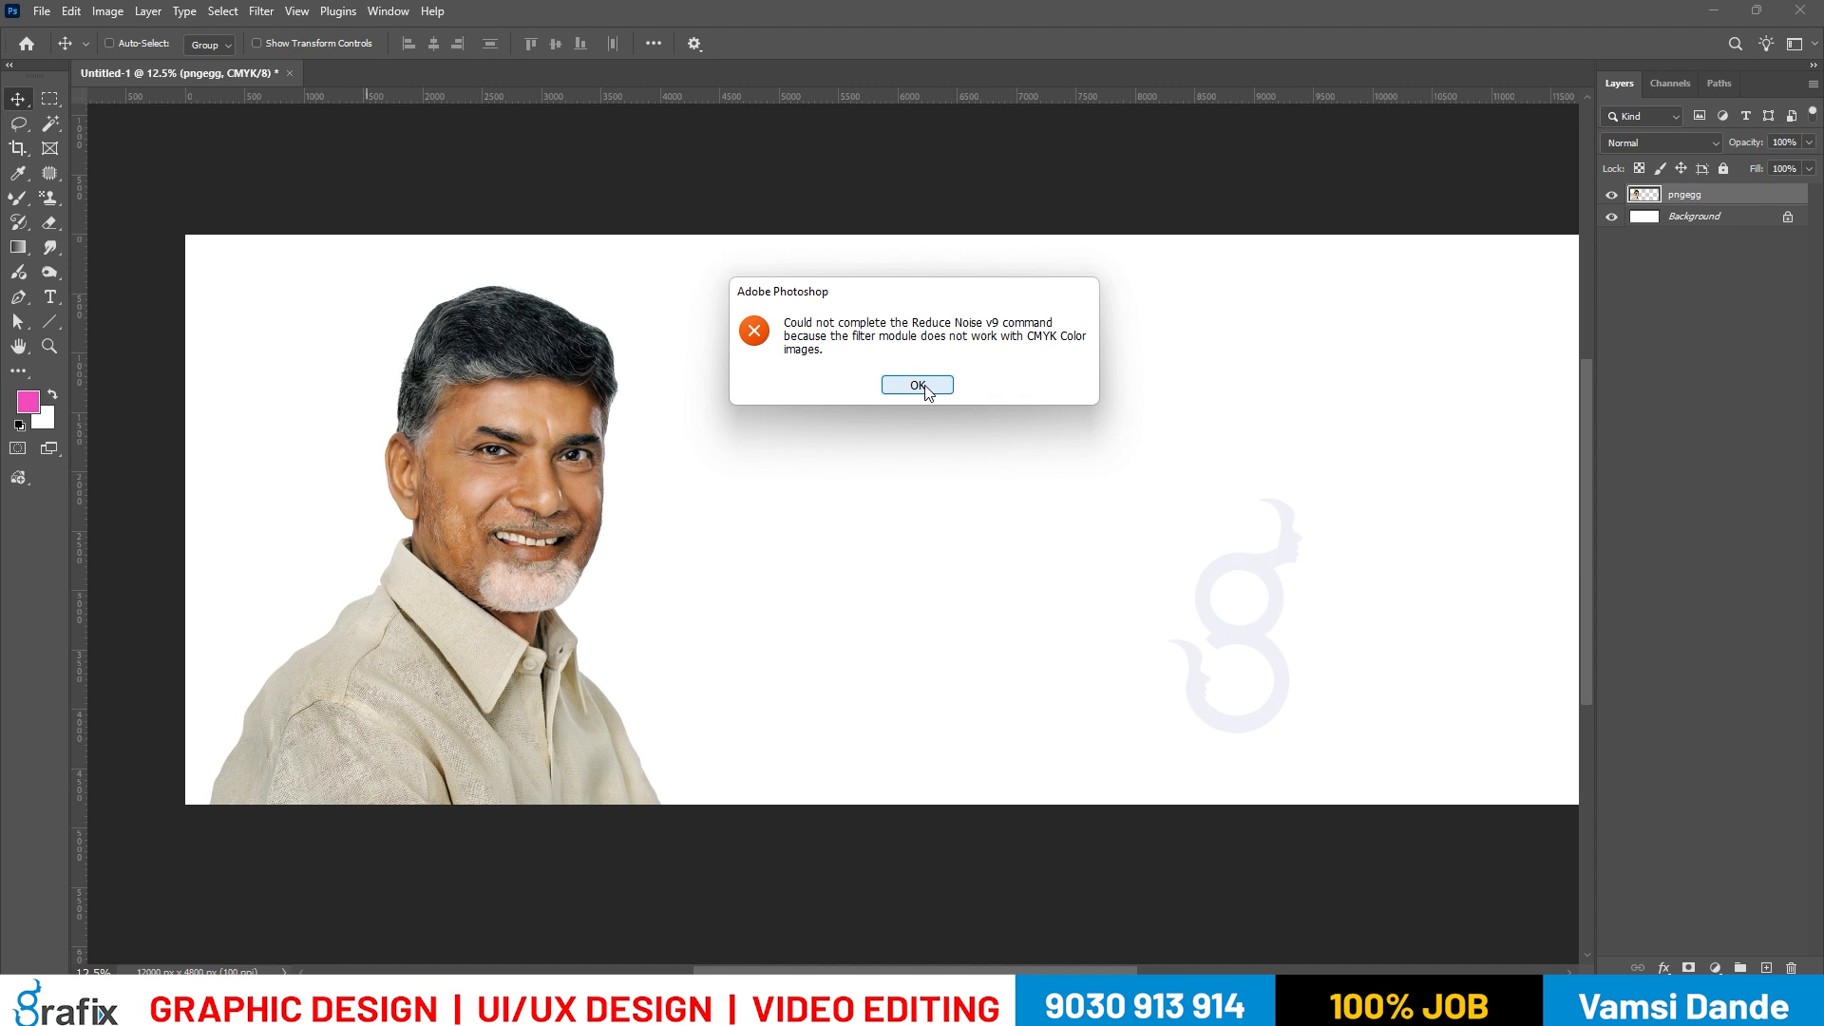
{"action": "left_click", "coordinate": [917, 385]}
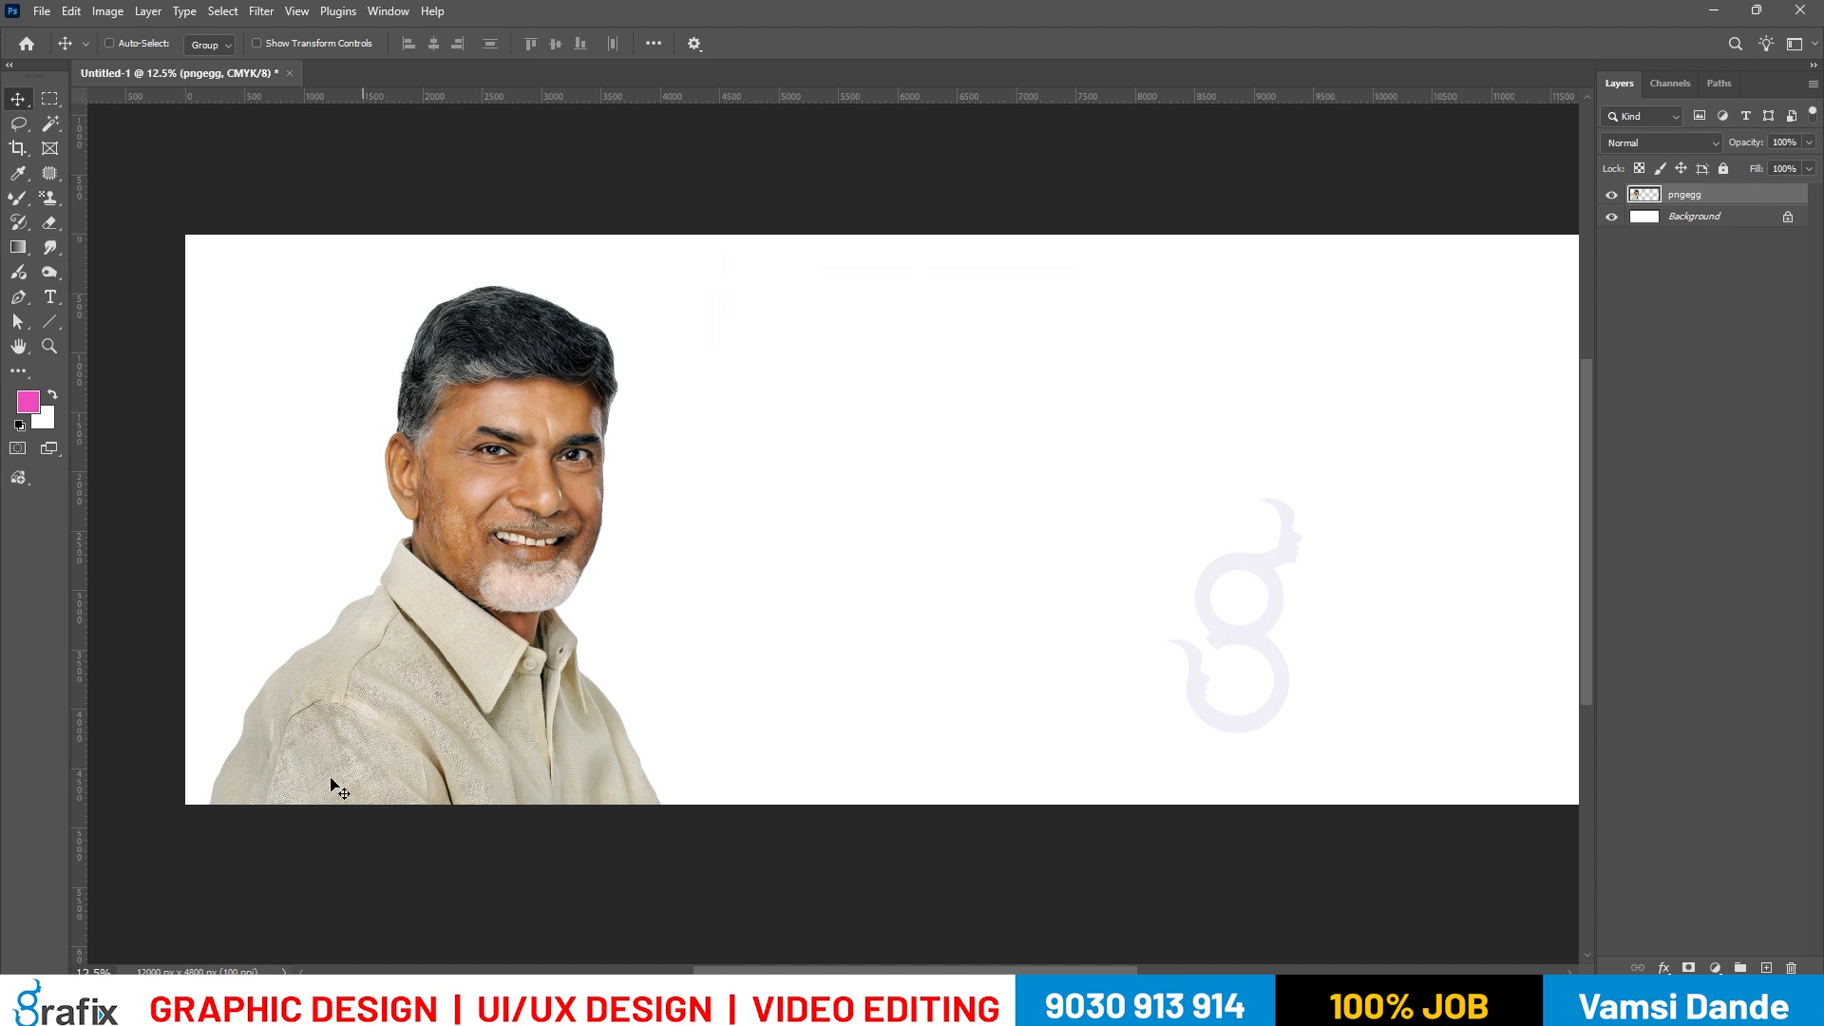
{"action": "right_click", "coordinate": [410, 445]}
{"action": "left_click", "coordinate": [426, 451]}
{"action": "key", "text": "ctrl+space"}
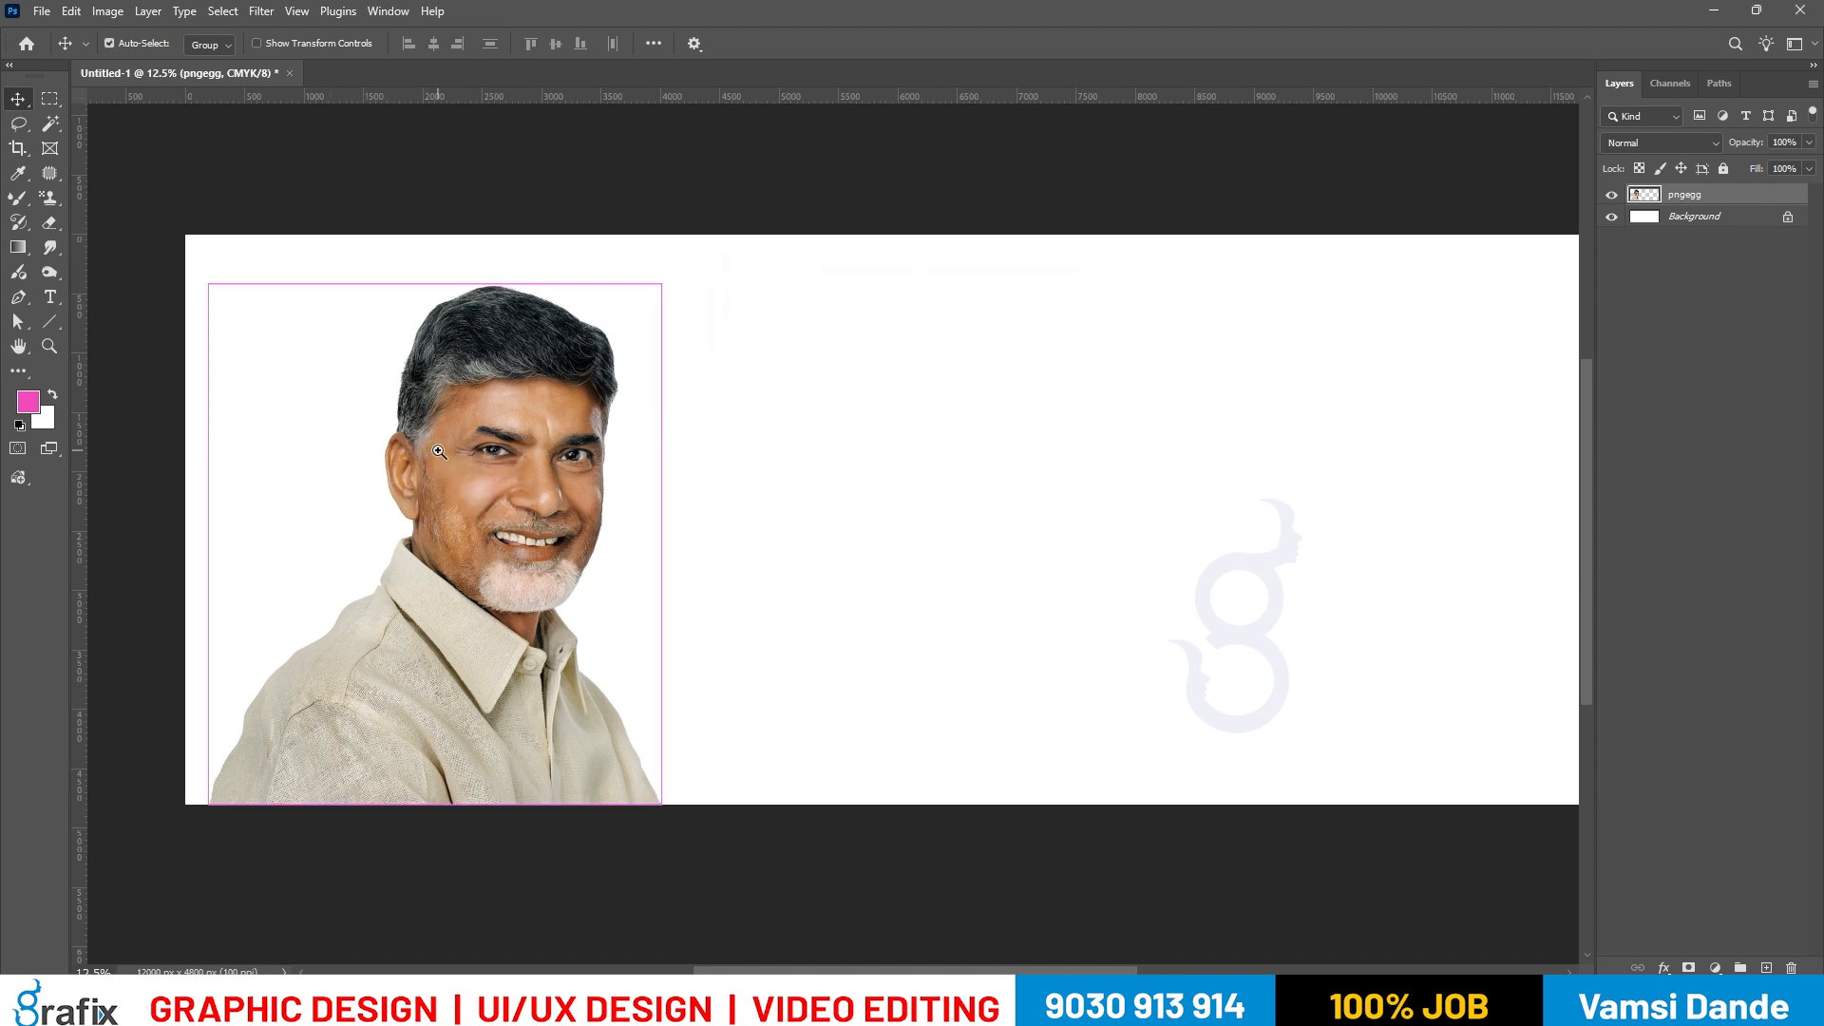
{"action": "left_click", "coordinate": [438, 451]}
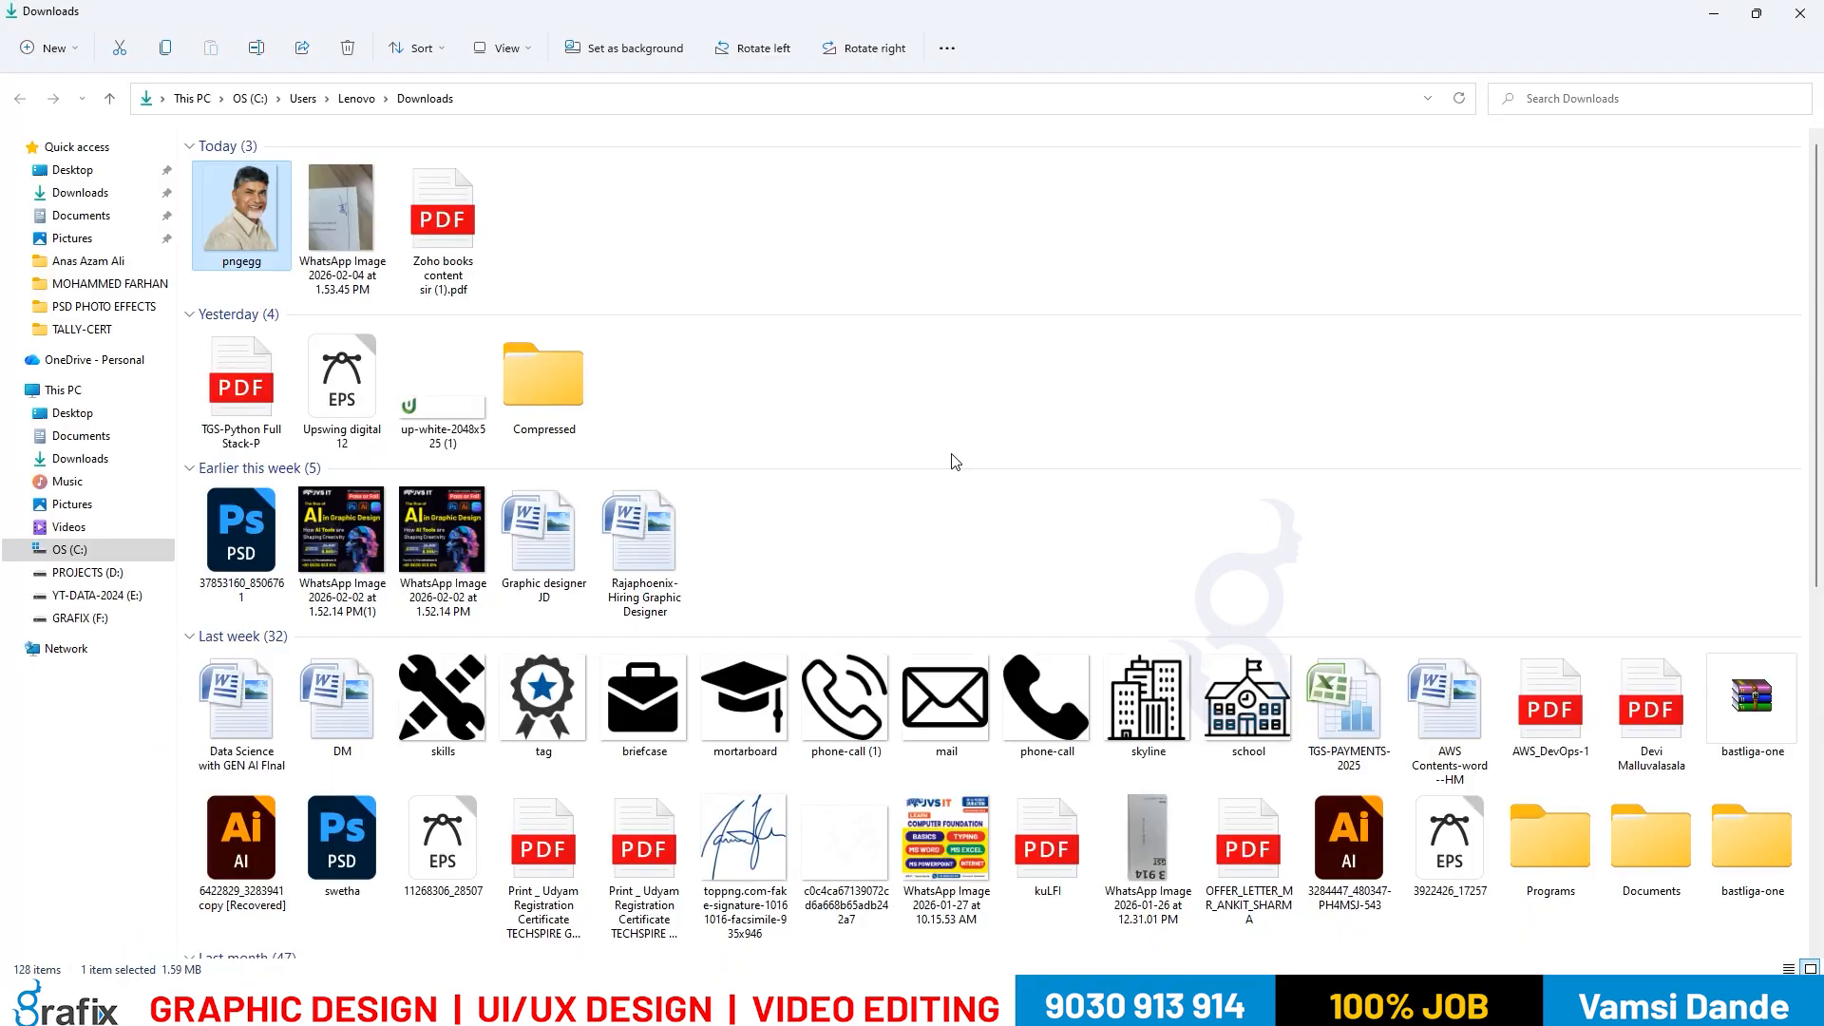
Switch to the Downloads folder and open the pngegg image.
{"action": "key", "text": "super"}
{"action": "left_click", "coordinate": [238, 225]}
{"action": "key", "text": "Return"}
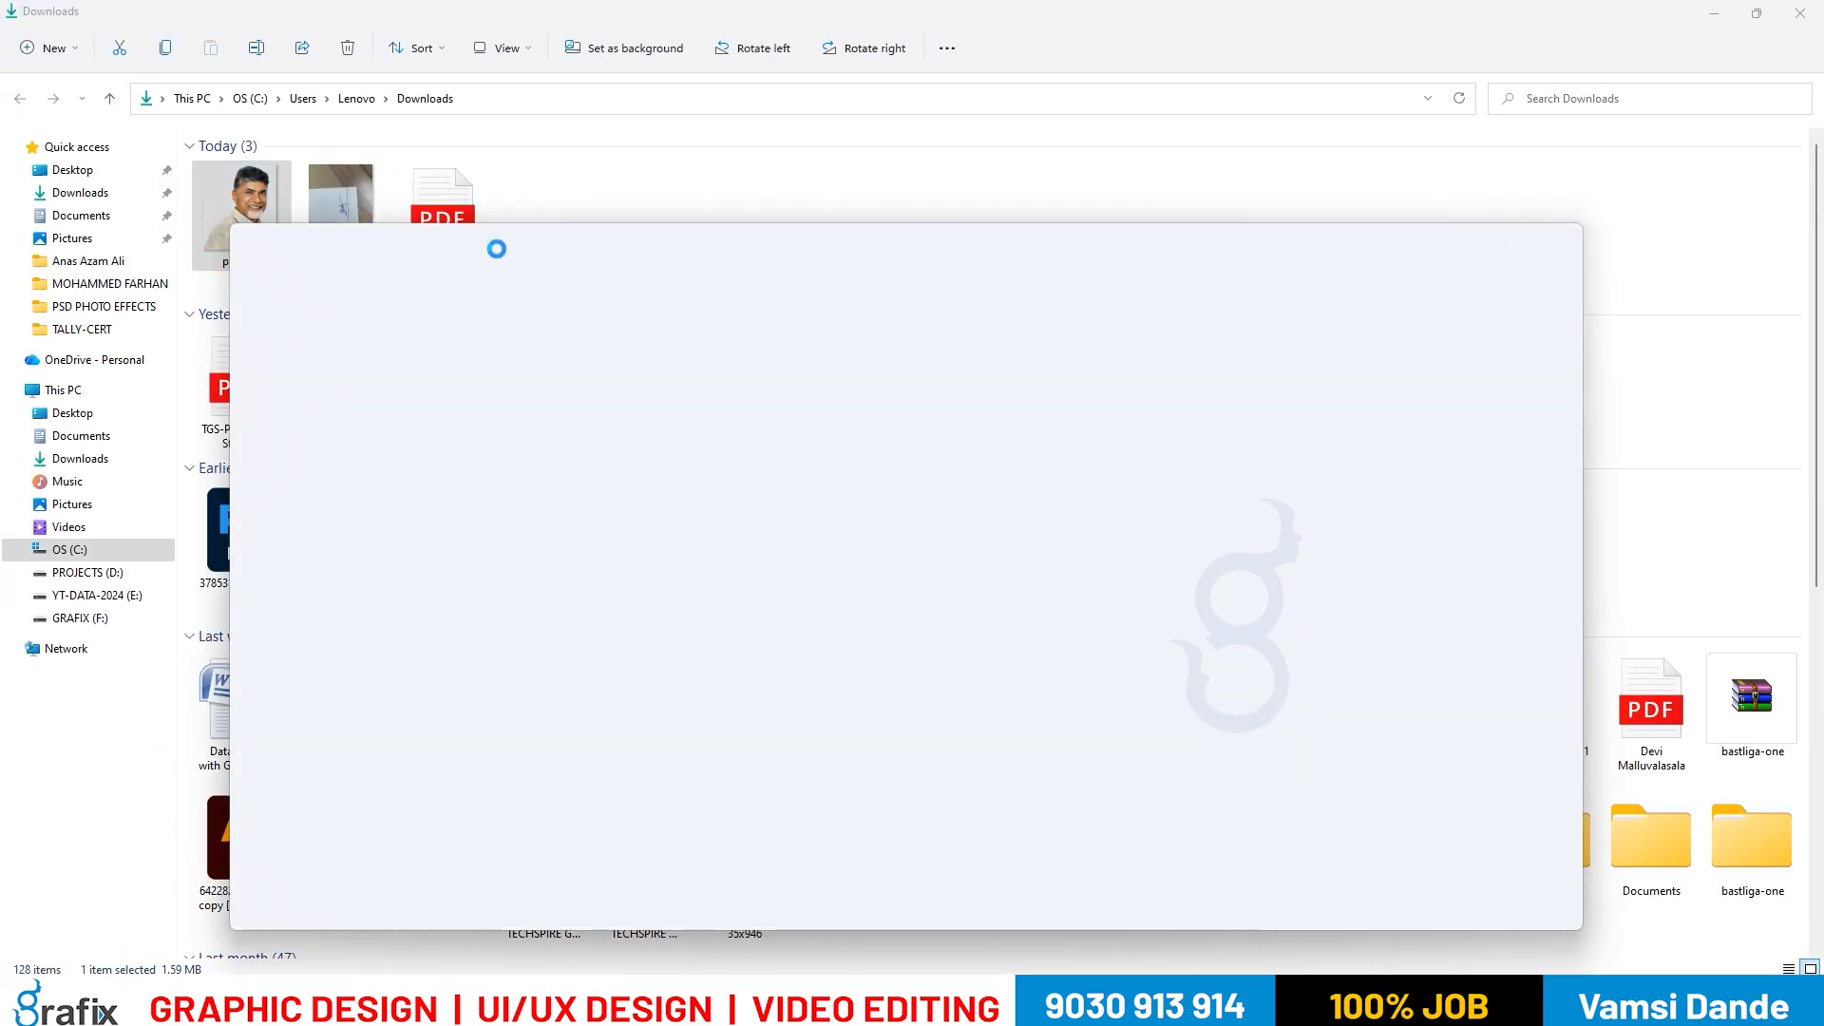
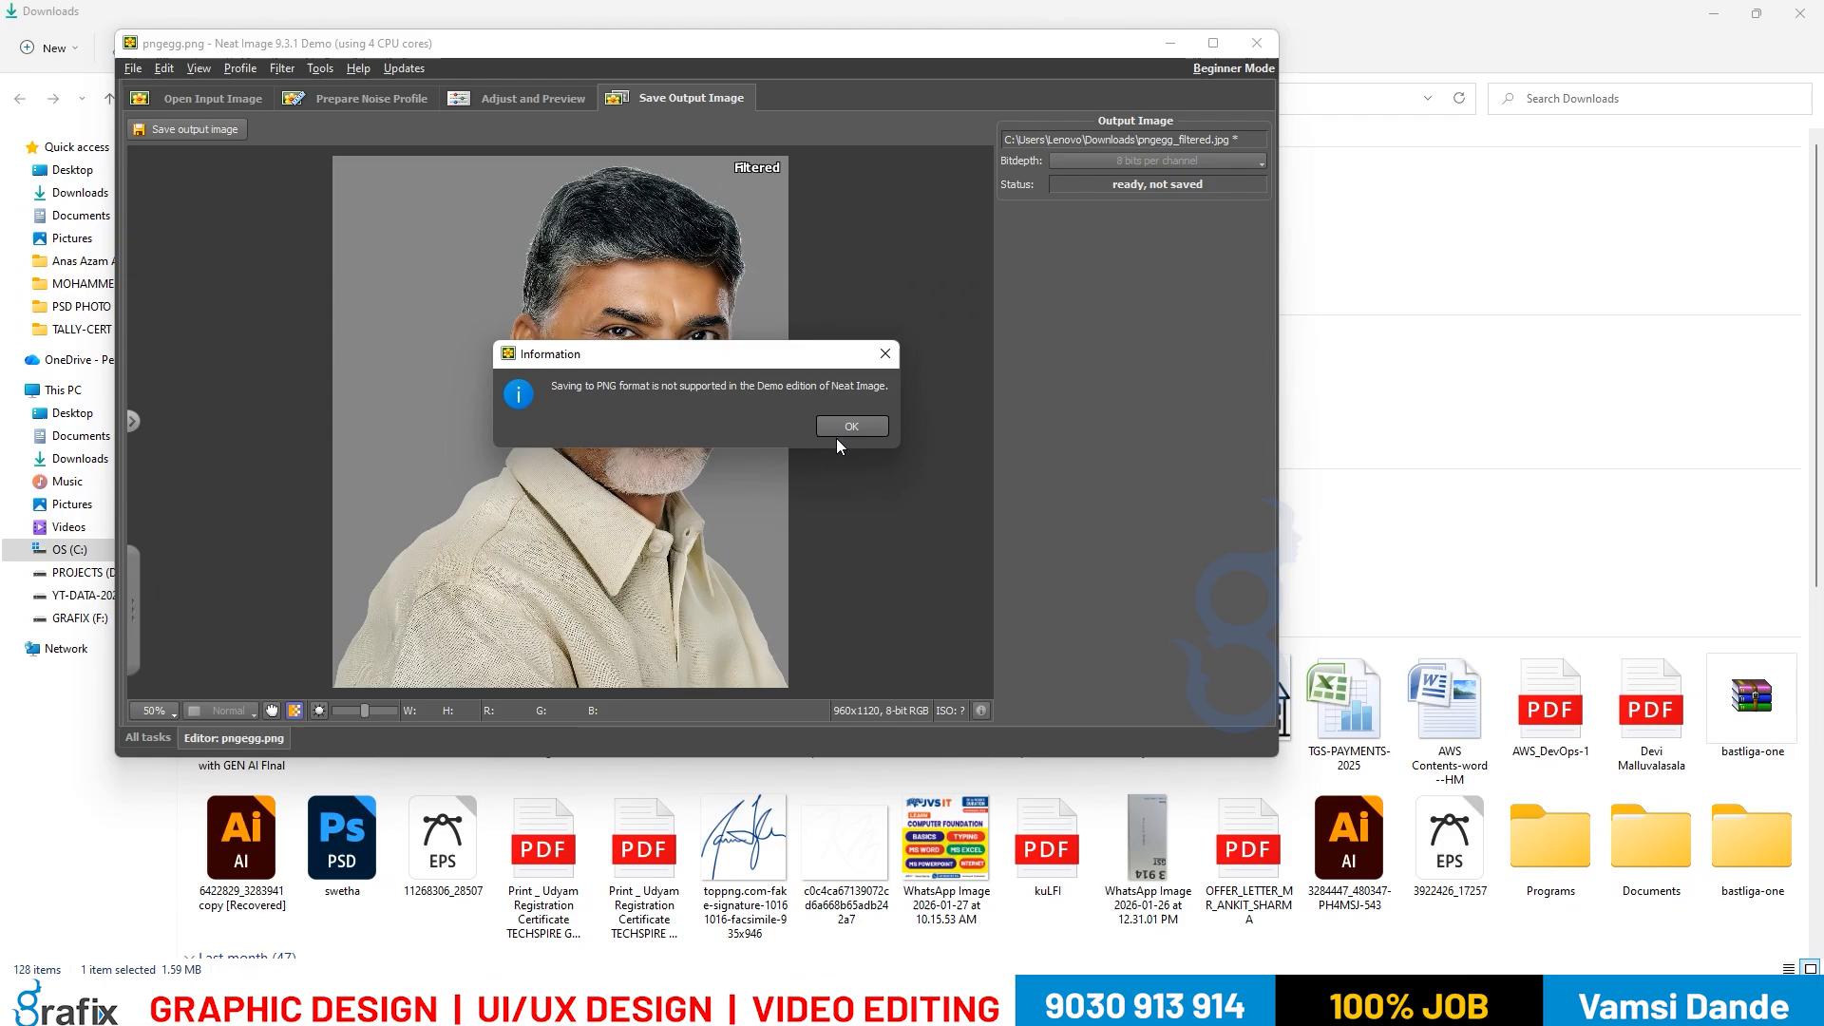
Save the noise-filtered portrait from Neat Image to the Desktop as pngegg_filtered in JPEG format.
{"action": "left_click", "coordinate": [840, 432]}
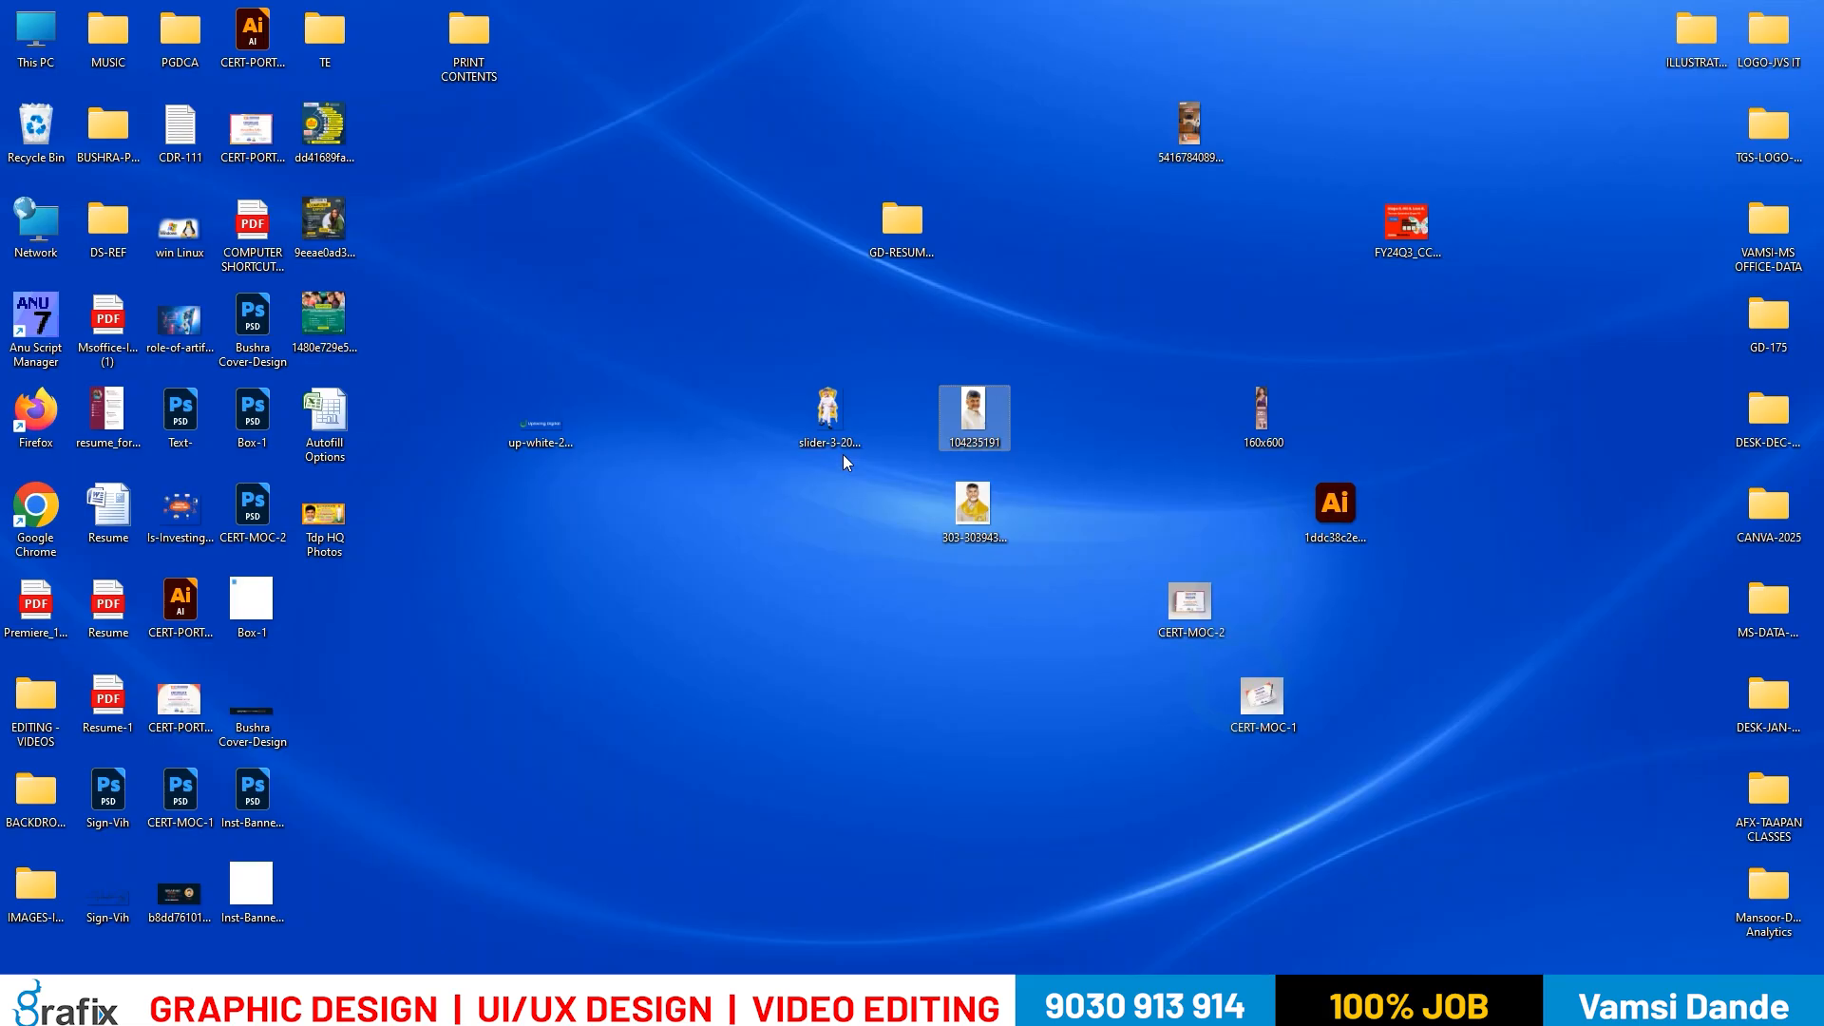
{"action": "left_click_drag", "start_coordinate": [510, 647], "coordinate": [543, 684]}
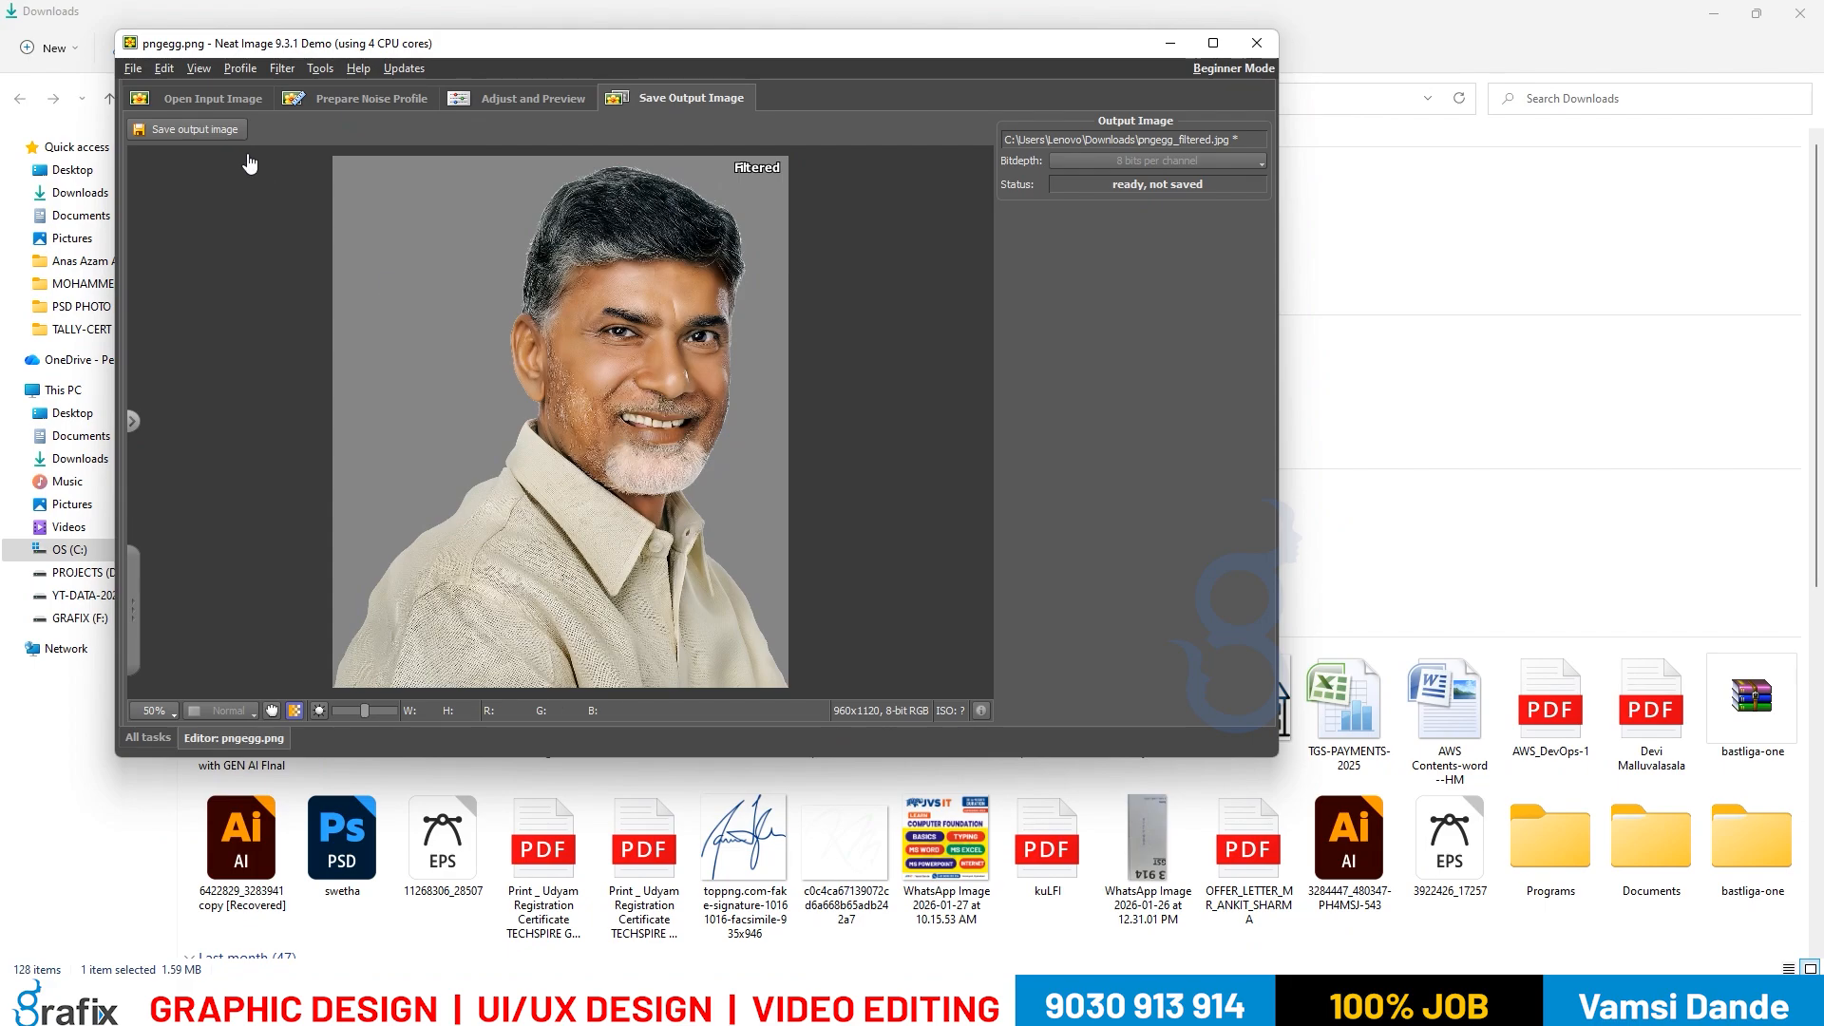
{"action": "left_click", "coordinate": [223, 130]}
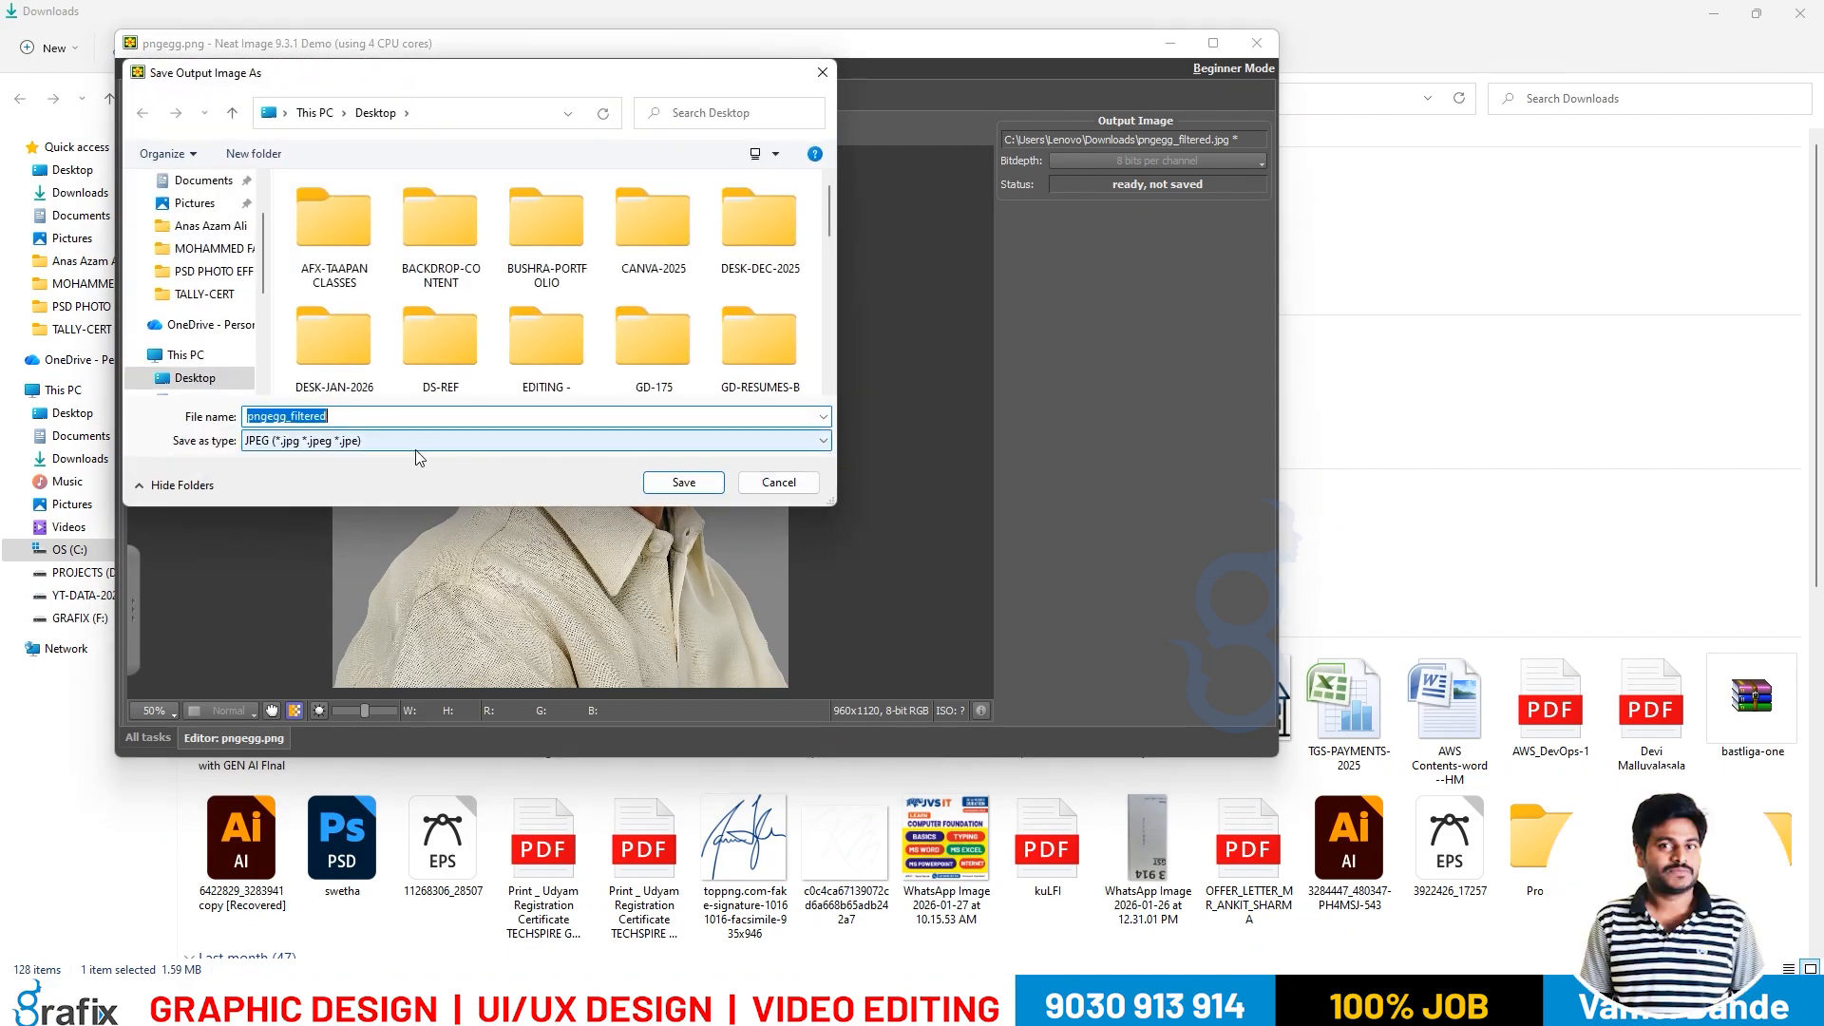
{"action": "left_click", "coordinate": [682, 482]}
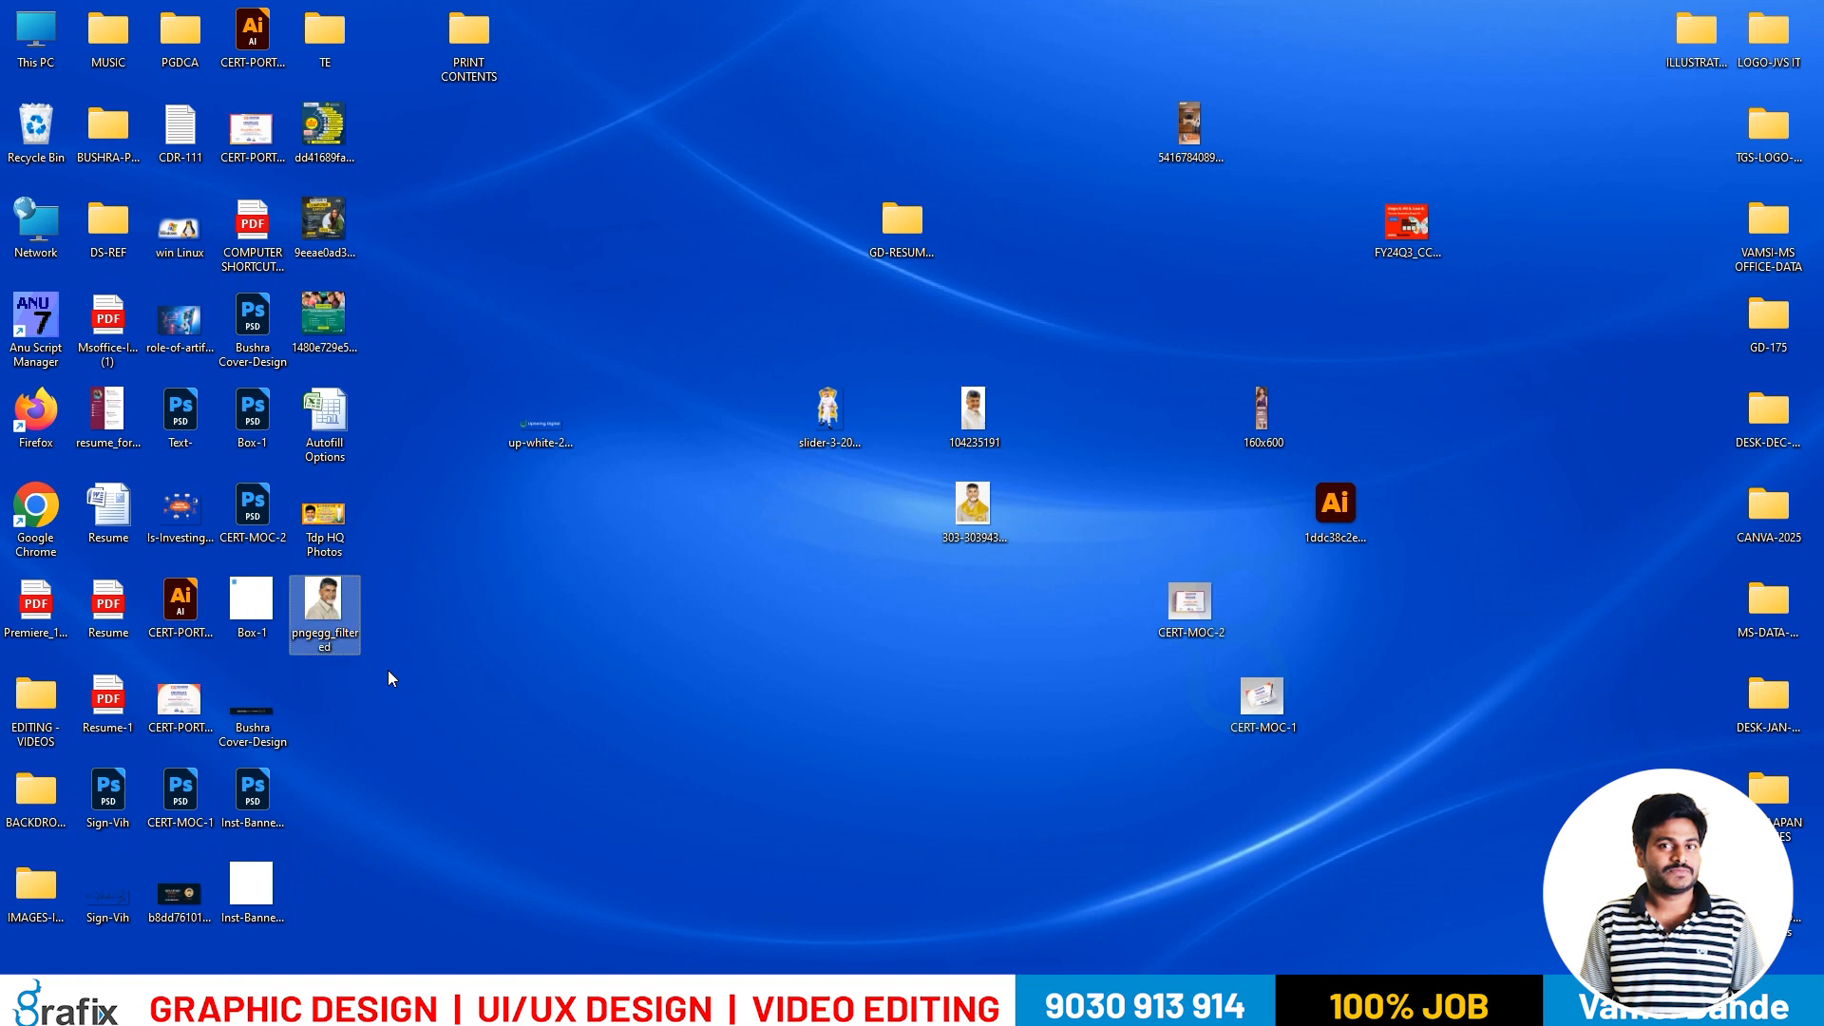
Place the pngegg_filtered image from the Desktop into the Photoshop banner and enlarge it to most of the canvas height.
{"action": "key", "text": "alt+Tab"}
{"action": "left_click_drag", "start_coordinate": [324, 608], "coordinate": [859, 627]}
{"action": "key", "text": "alt+Tab"}
{"action": "key", "text": "alt+Tab"}
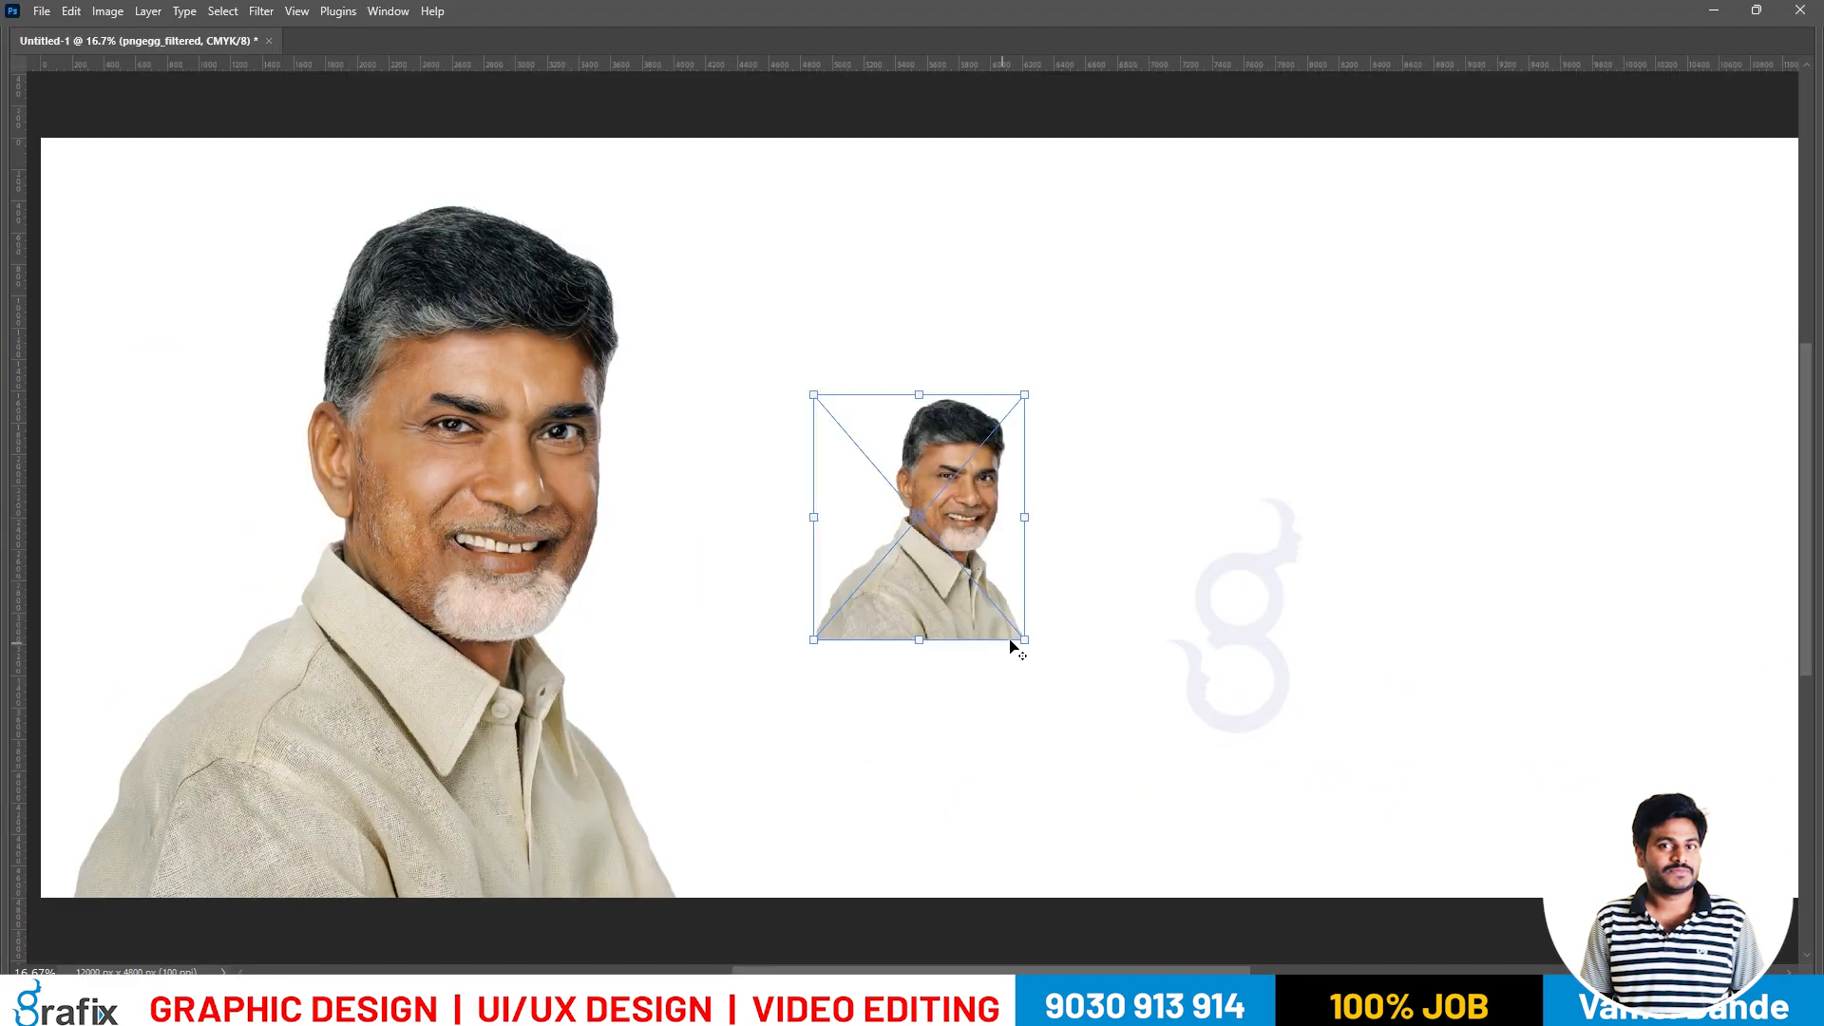
{"action": "left_click_drag", "start_coordinate": [1023, 631], "coordinate": [1259, 836]}
{"action": "key", "text": "Return"}
{"action": "left_click_drag", "start_coordinate": [1054, 490], "coordinate": [1054, 504]}
Delete the old pngegg portrait layer and move the filtered portrait into its place near the banner's left edge.
{"action": "right_click", "coordinate": [546, 457]}
{"action": "left_click", "coordinate": [570, 470]}
{"action": "key", "text": "Delete"}
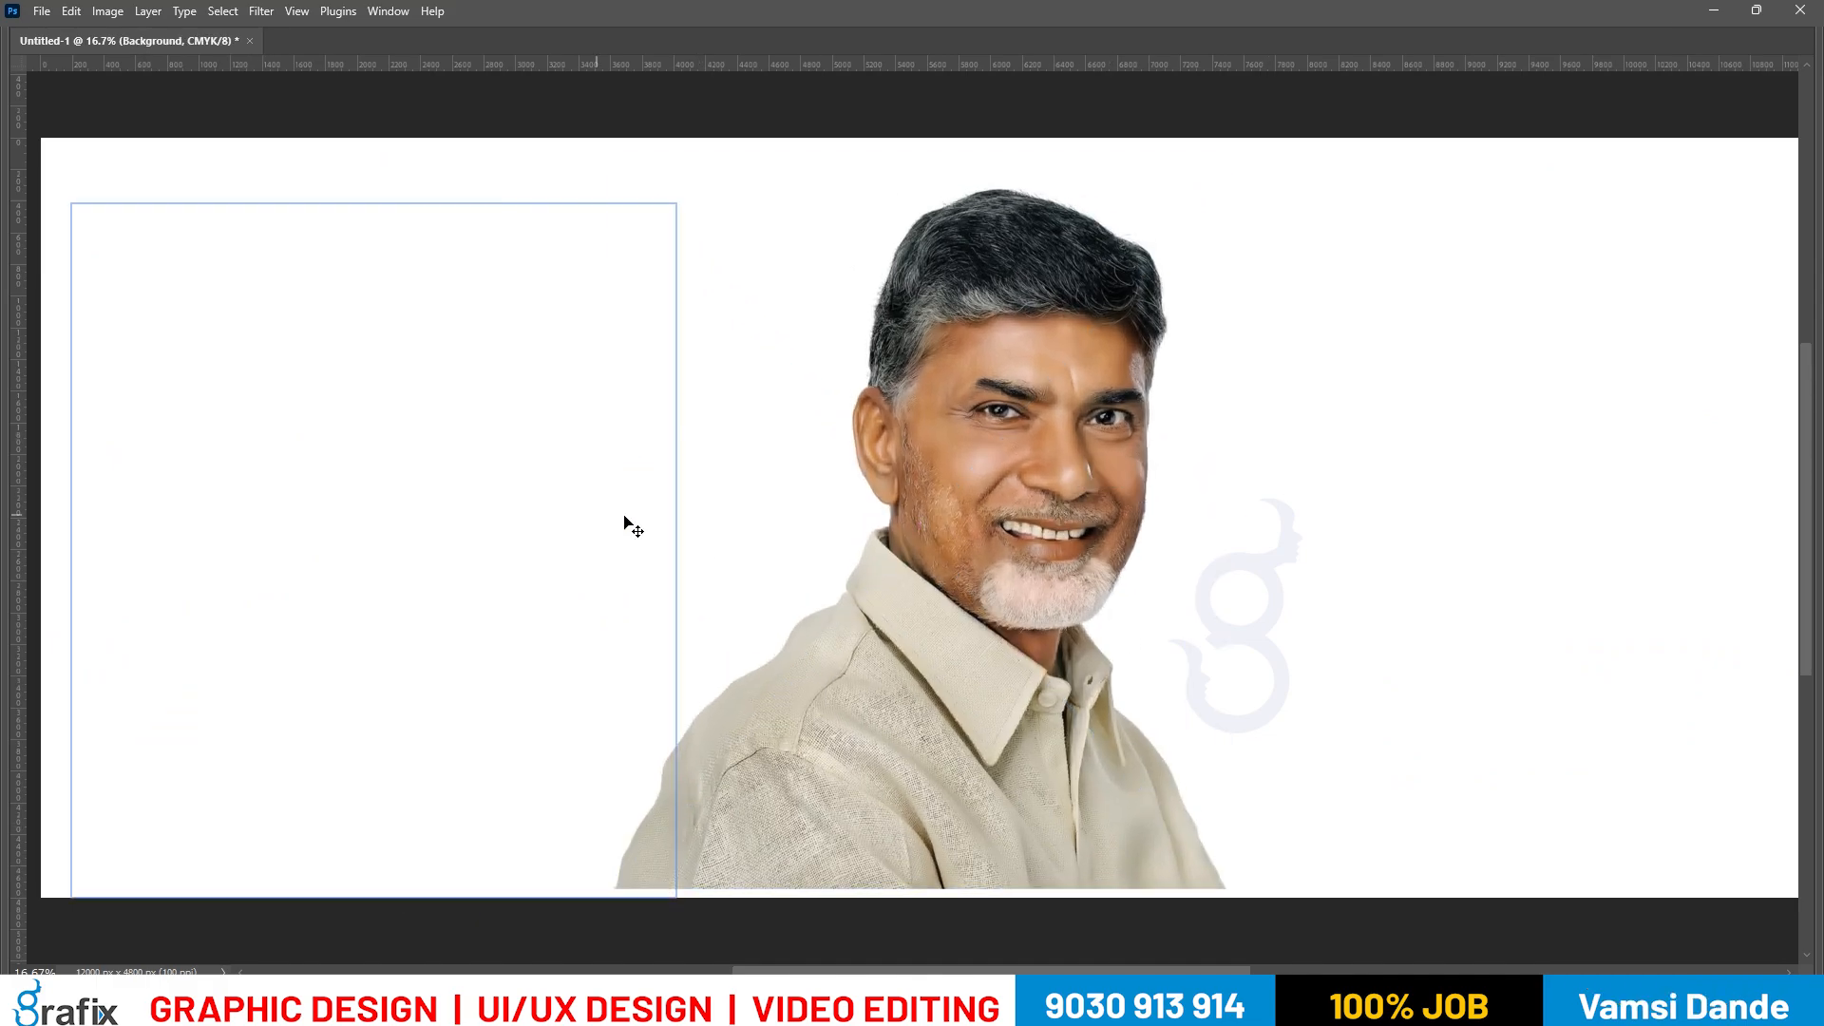
{"action": "left_click_drag", "start_coordinate": [971, 413], "coordinate": [479, 391]}
Select the figure in the filtered portrait without its white backdrop and copy it to a new layer.
{"action": "key", "text": "w"}
{"action": "key", "text": "v"}
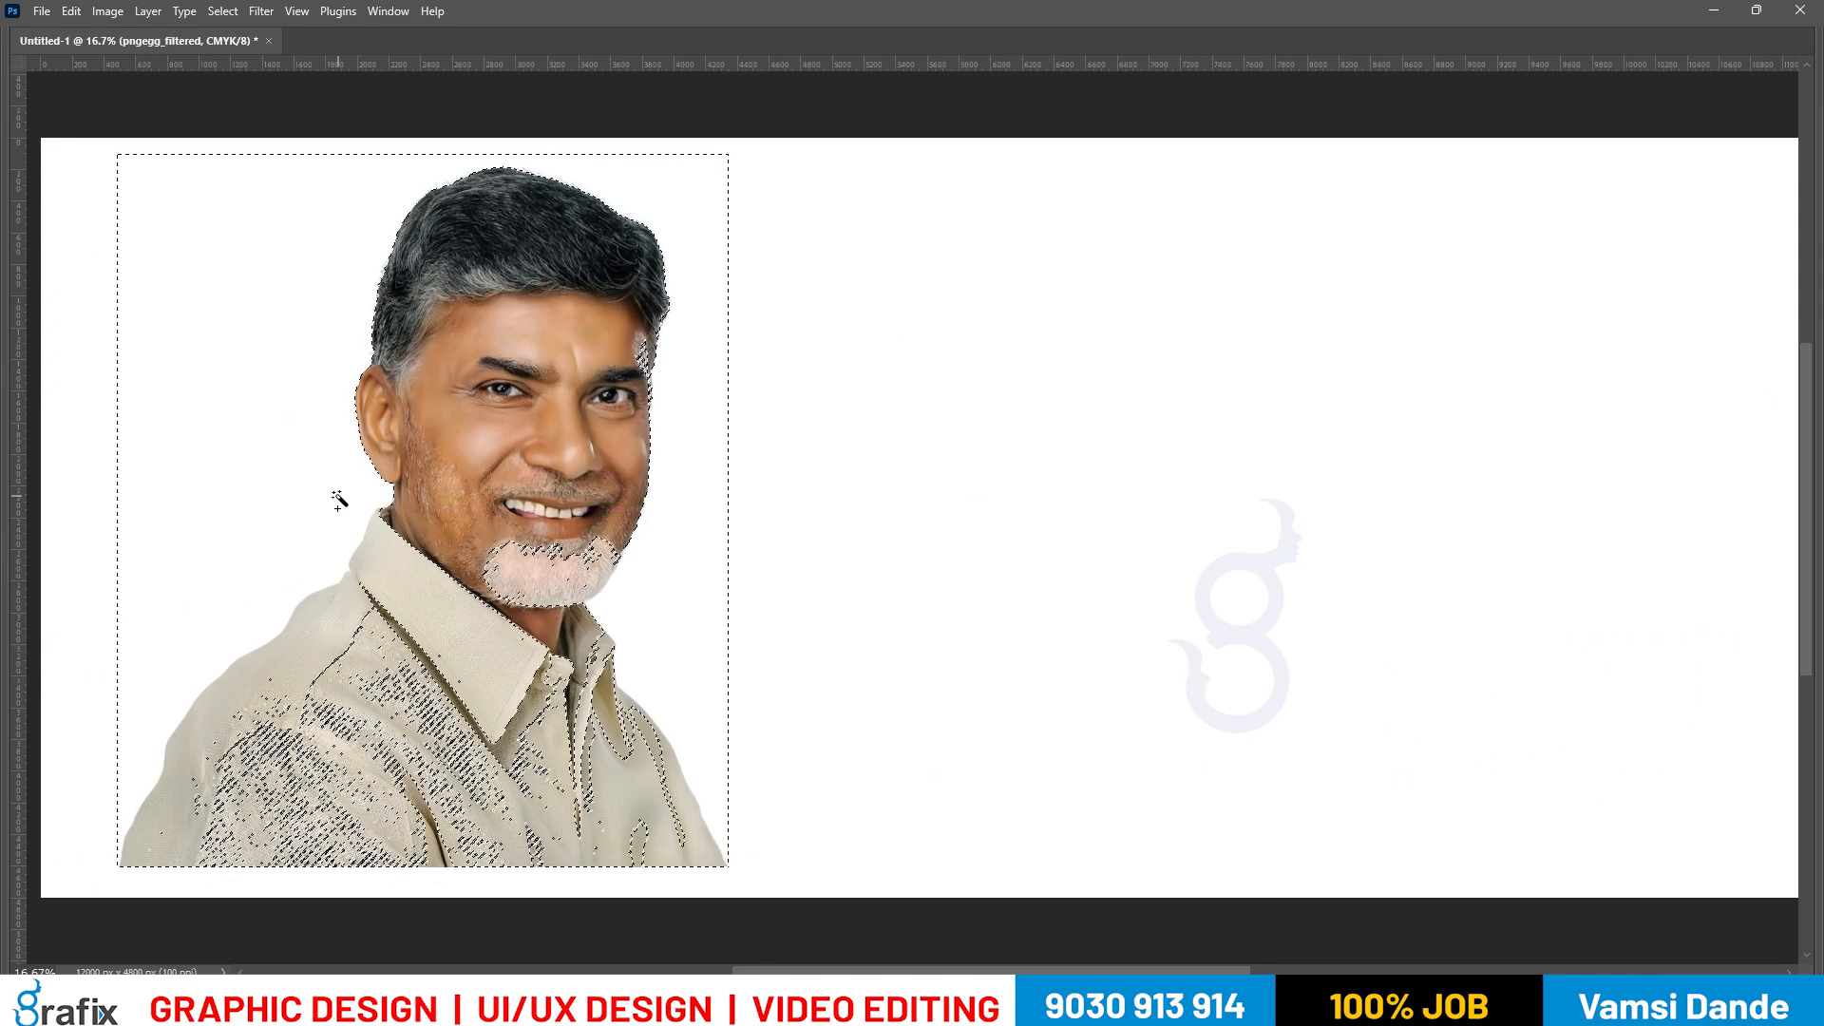
{"action": "left_click", "coordinate": [222, 11]}
{"action": "left_click", "coordinate": [257, 235]}
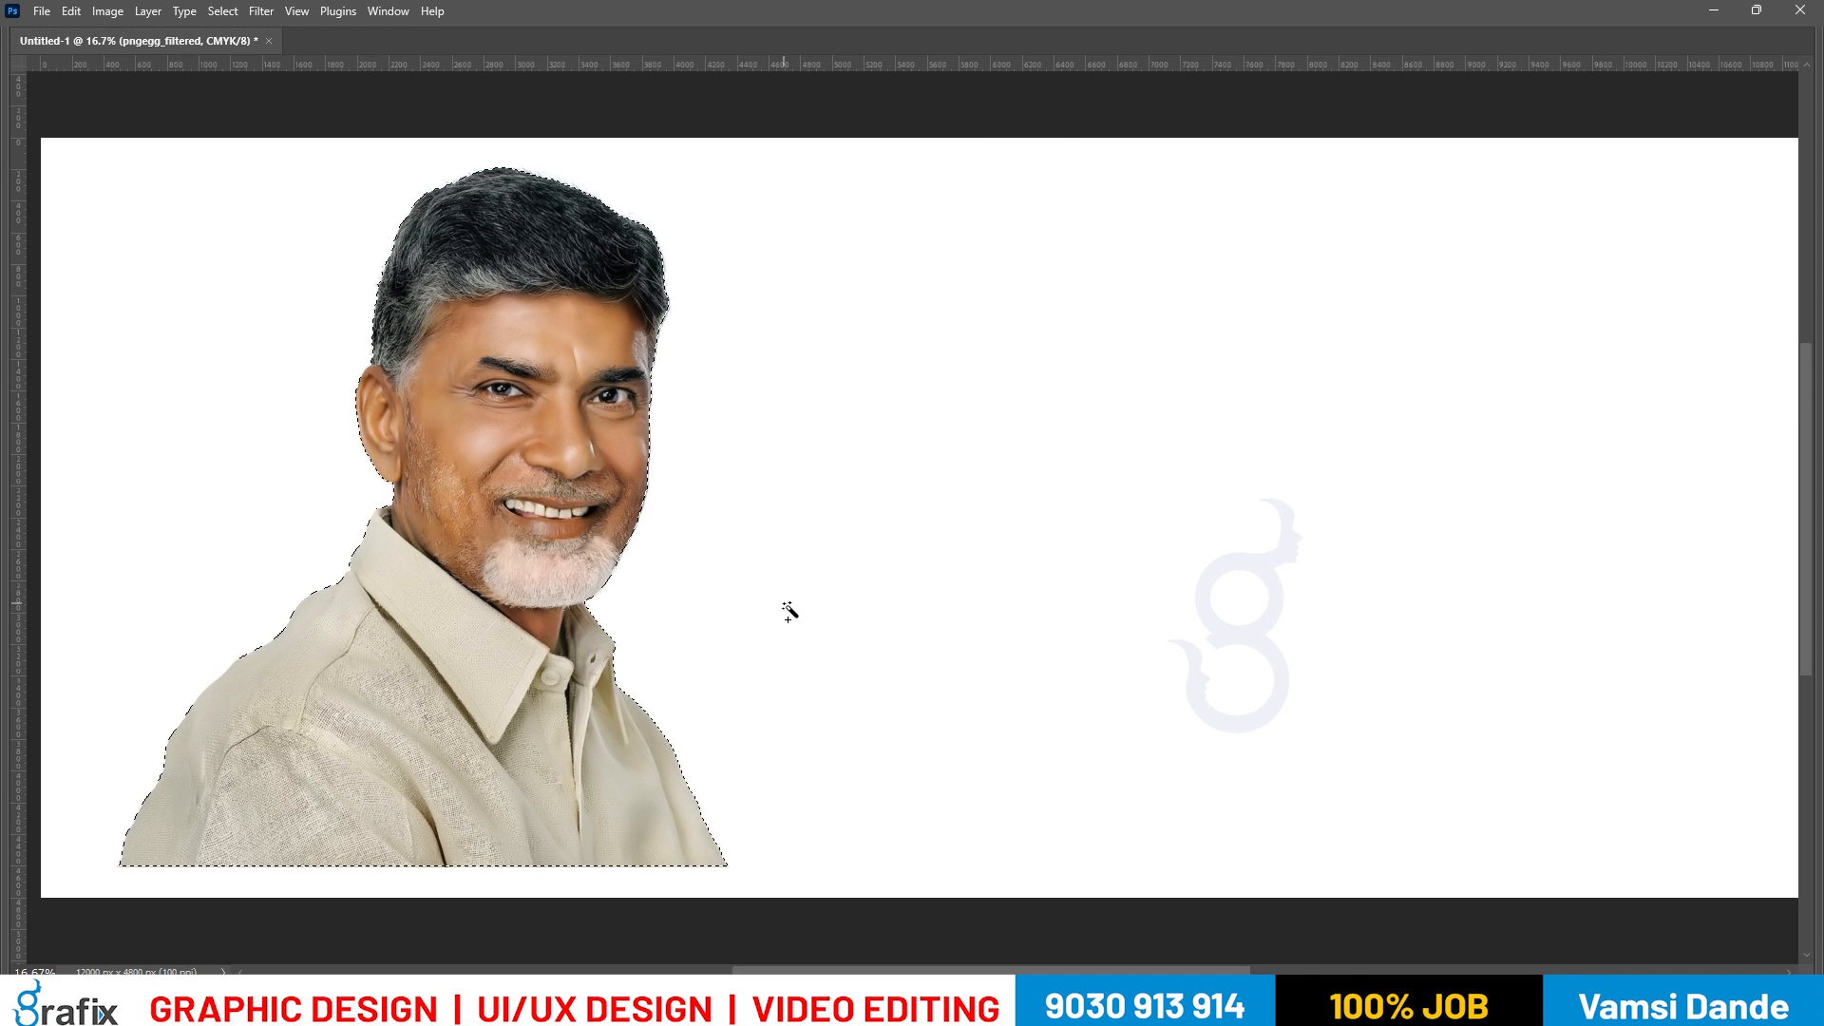
{"action": "key", "text": "ctrl+j"}
{"action": "key", "text": "Tab"}
{"action": "key", "text": "v"}
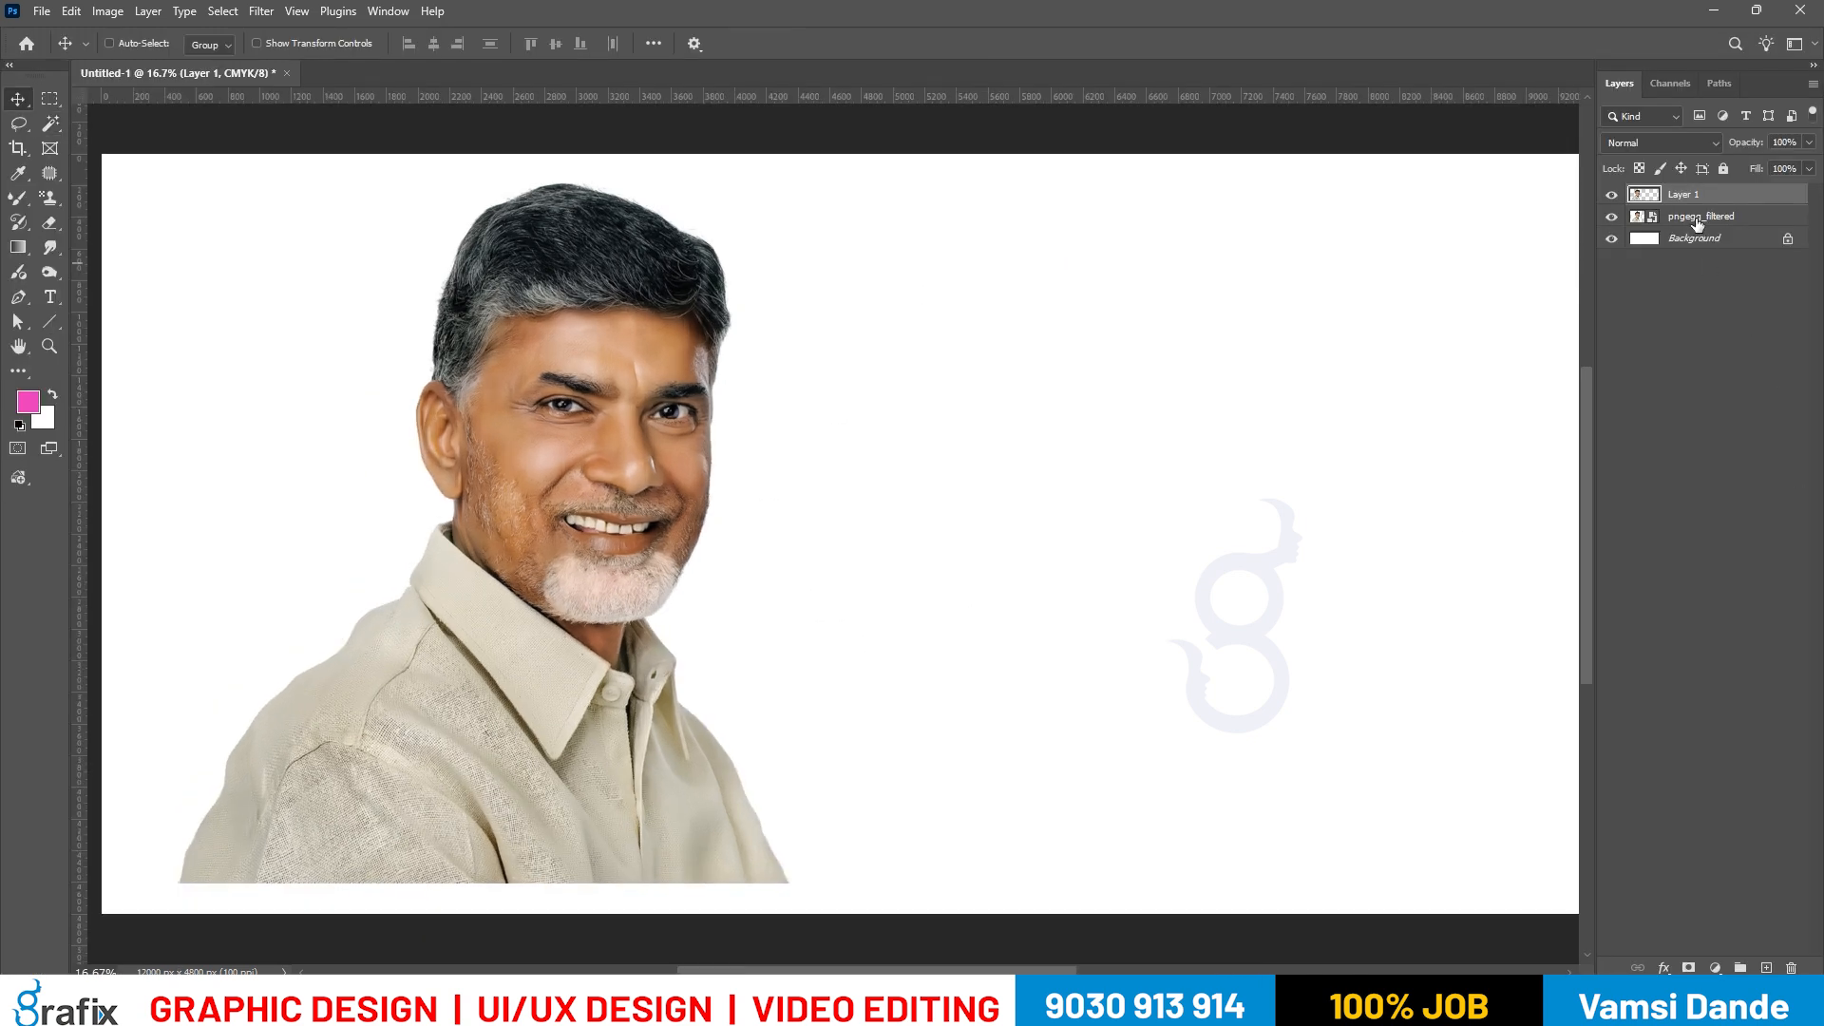
Fill the Background layer with the pink foreground color.
{"action": "left_click", "coordinate": [1698, 221]}
{"action": "left_click", "coordinate": [1684, 245]}
{"action": "key", "text": "alt+BackSpace"}
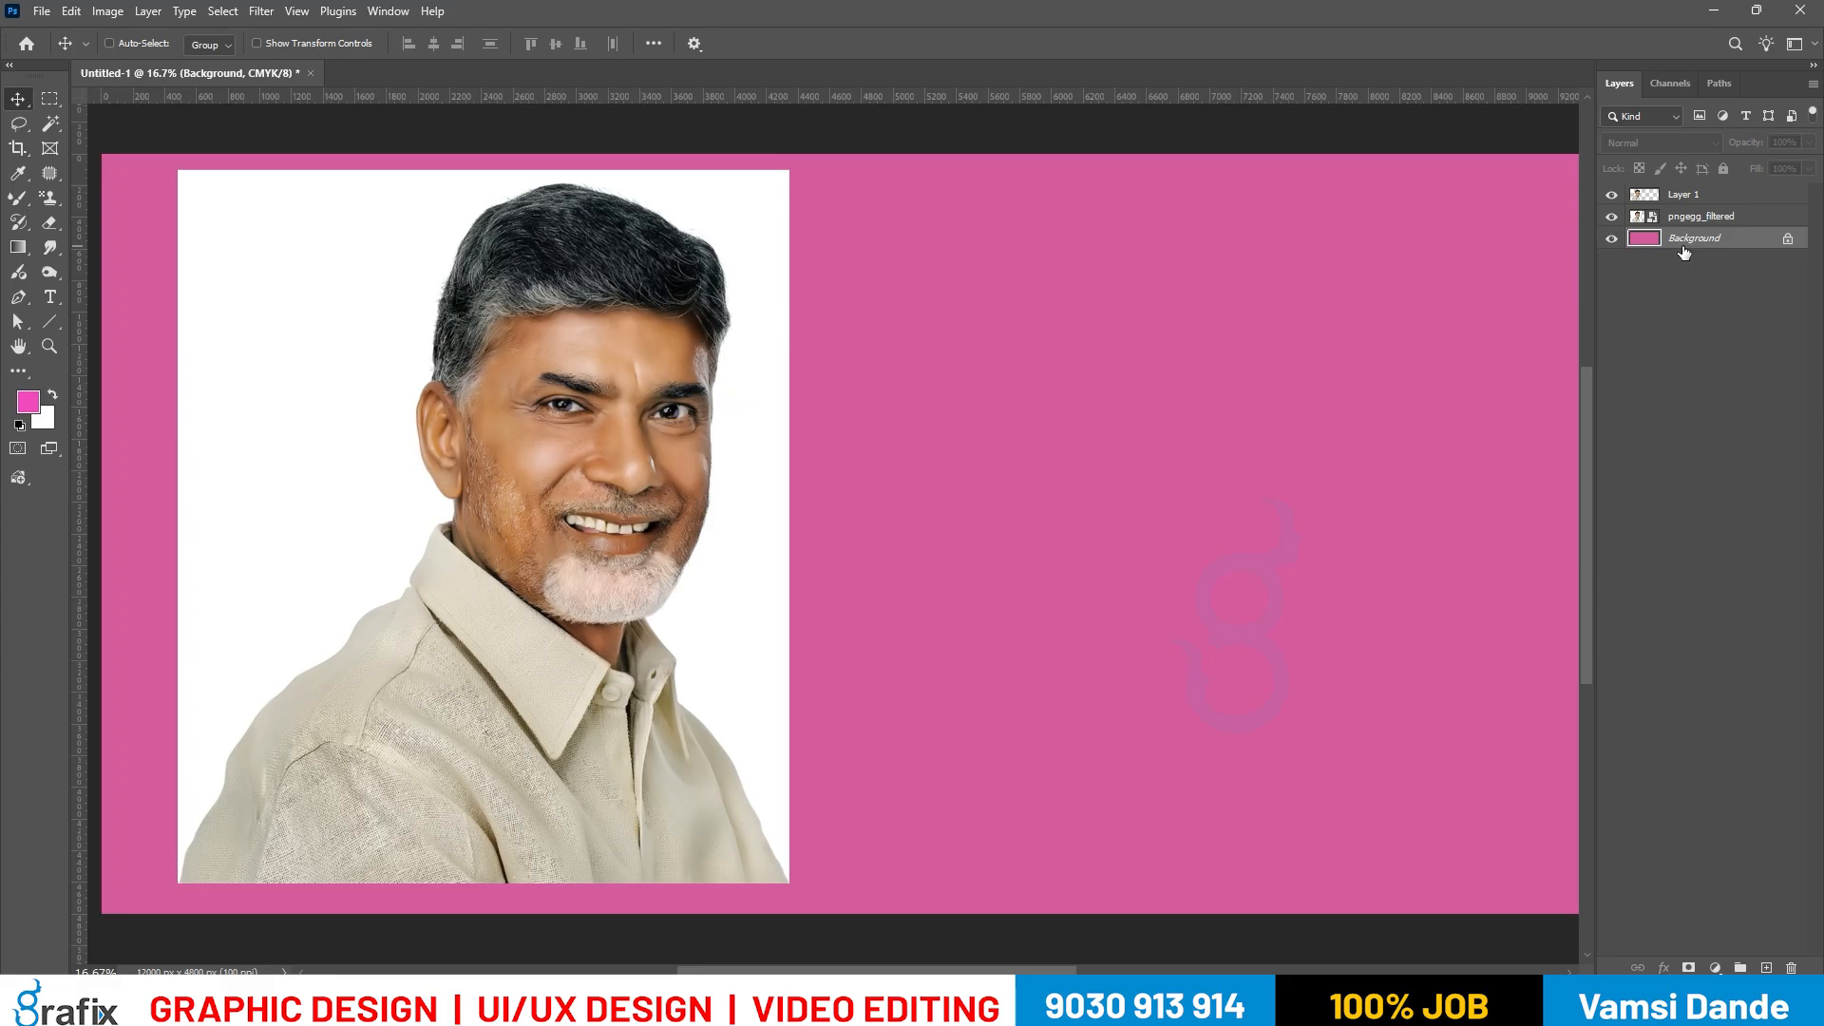
Delete the pngegg_filtered layer and move the cut-out portrait flush into the banner's lower-left corner.
{"action": "left_click", "coordinate": [1698, 217]}
{"action": "left_click", "coordinate": [1611, 216]}
{"action": "left_click", "coordinate": [1611, 217]}
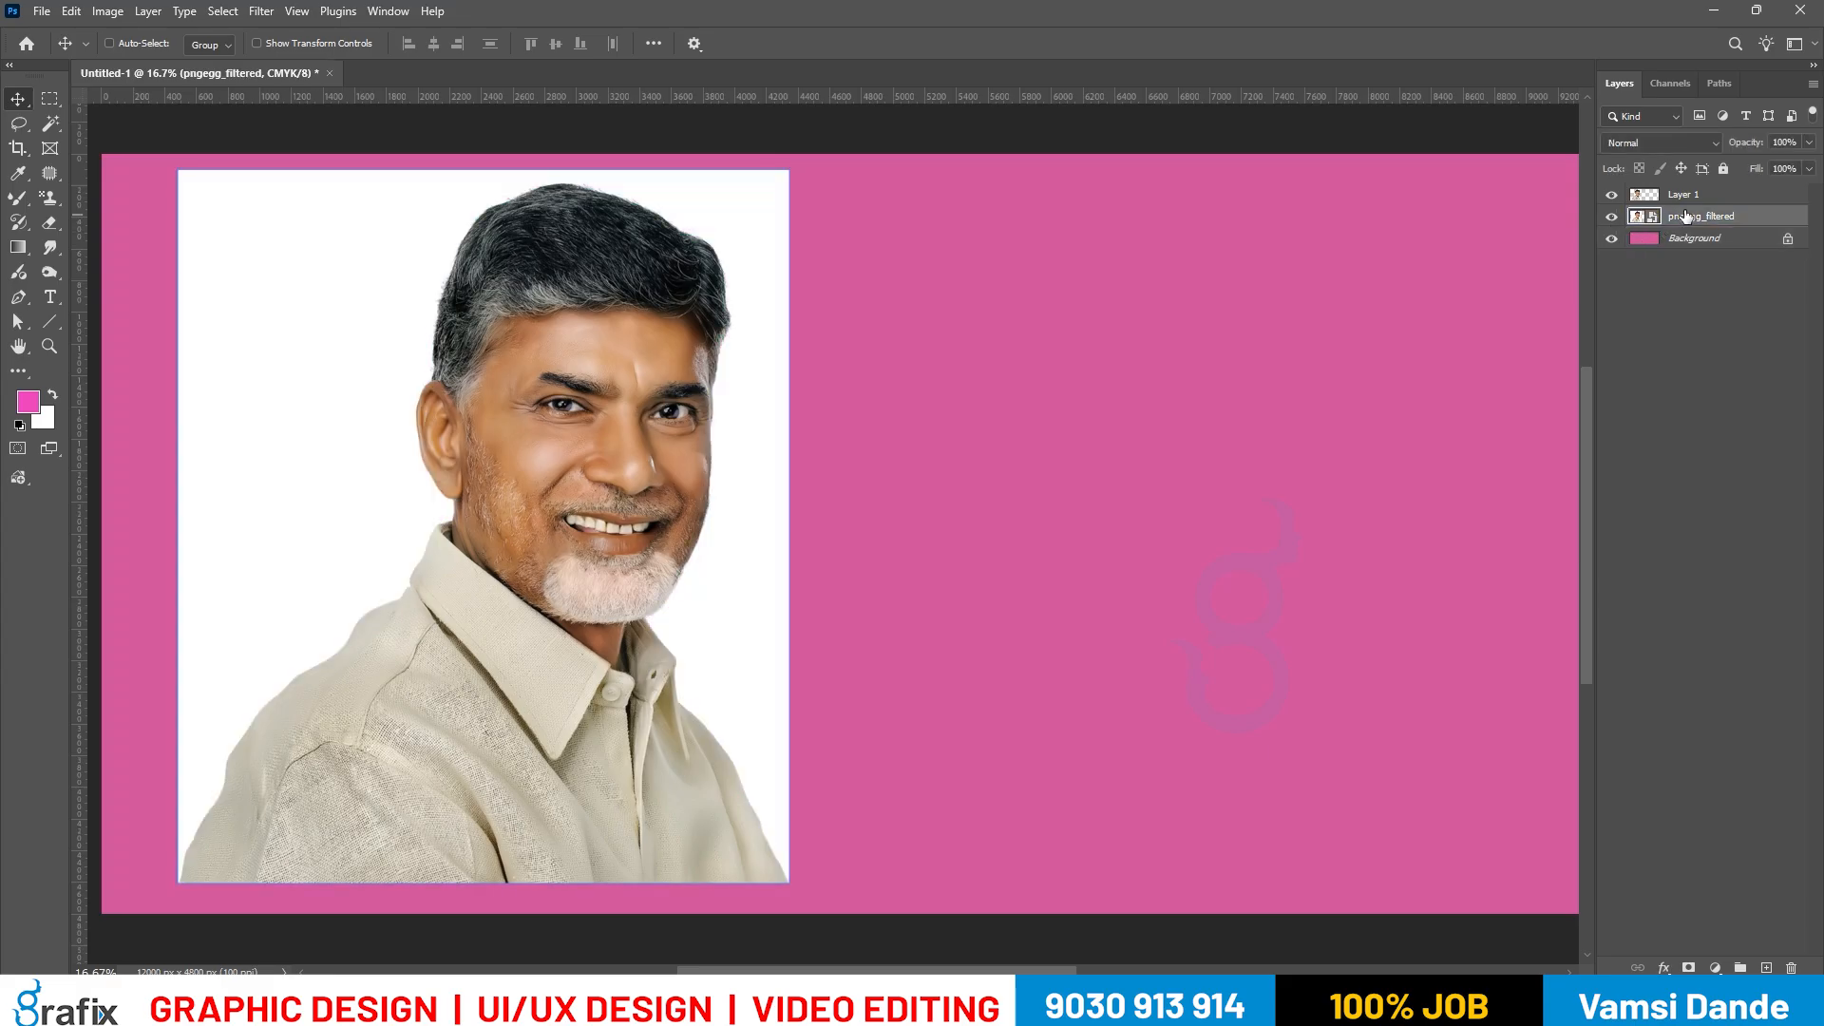
{"action": "key", "text": "Delete"}
{"action": "left_click", "coordinate": [1684, 194]}
{"action": "right_click", "coordinate": [627, 396]}
{"action": "left_click", "coordinate": [626, 395]}
{"action": "left_click_drag", "start_coordinate": [644, 408], "coordinate": [577, 431]}
Try a Brightness/Contrast adjustment on the cut-out portrait with brightness 29 and increased contrast.
{"action": "right_click", "coordinate": [586, 413]}
{"action": "left_click", "coordinate": [600, 420]}
{"action": "key", "text": "alt+i"}
{"action": "key", "text": "a"}
{"action": "key", "text": "c"}
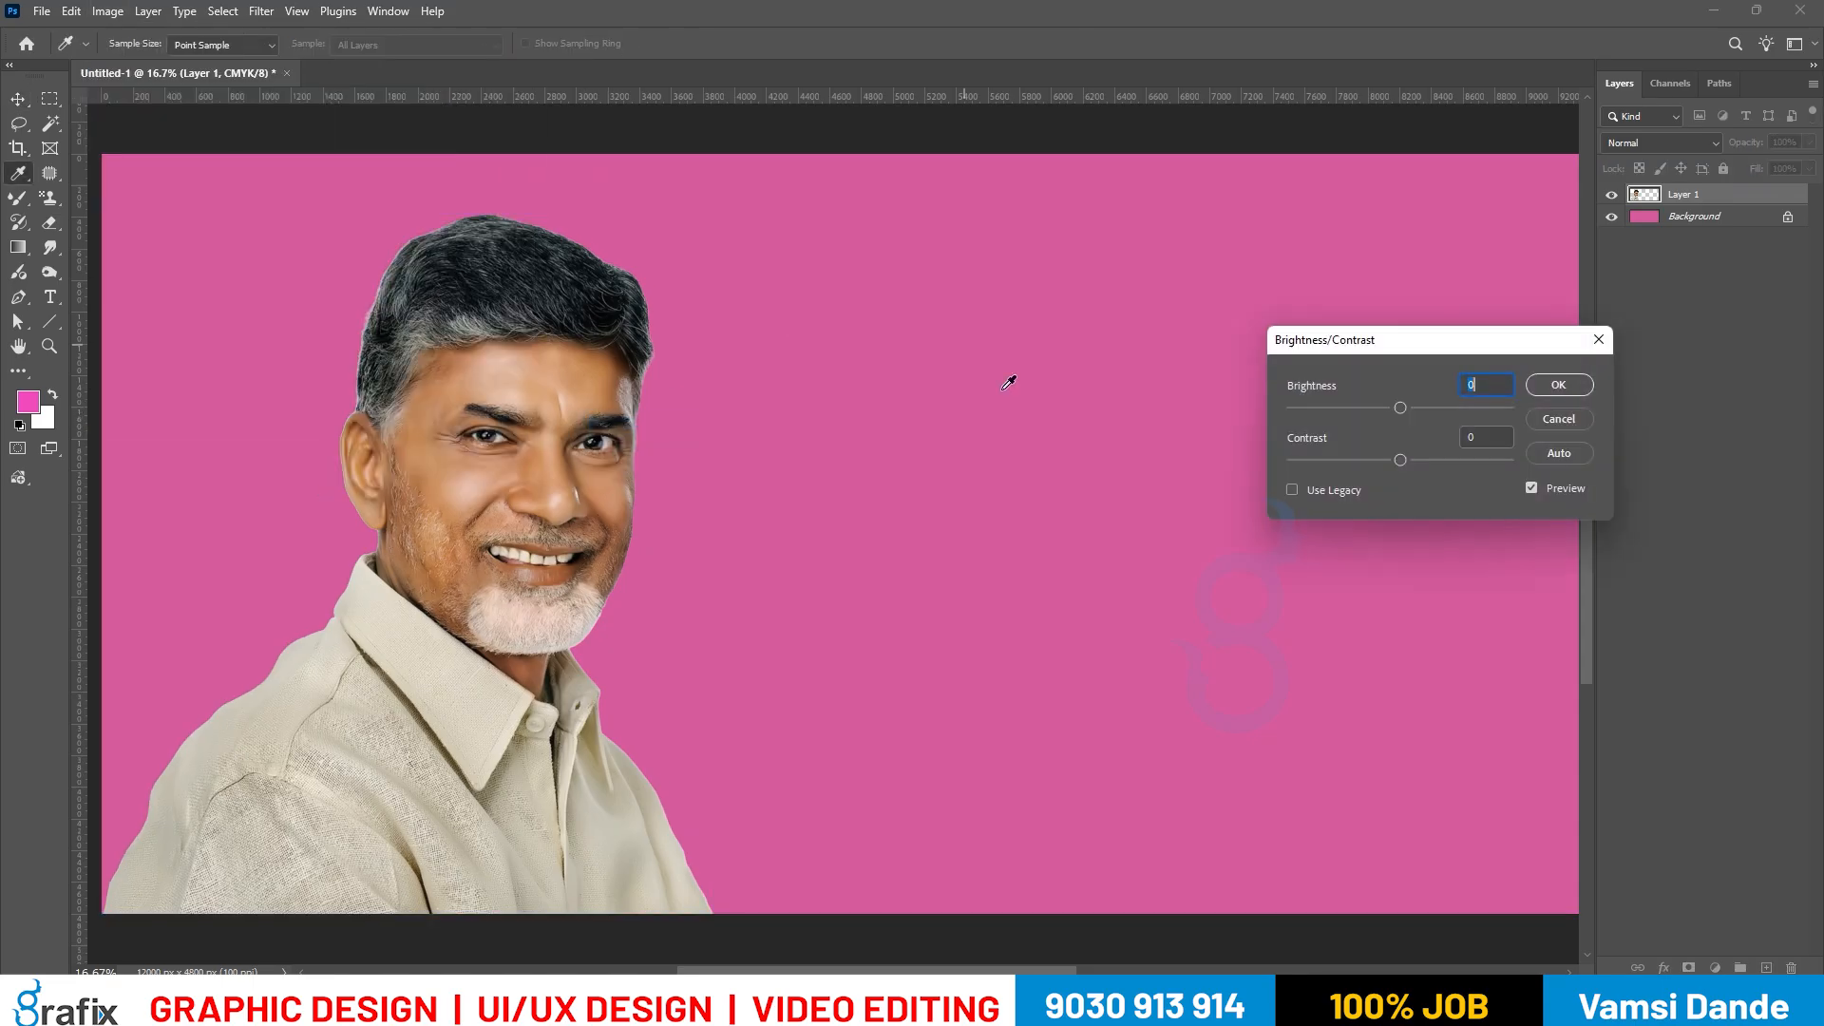
{"action": "left_click_drag", "start_coordinate": [1411, 407], "coordinate": [1412, 456]}
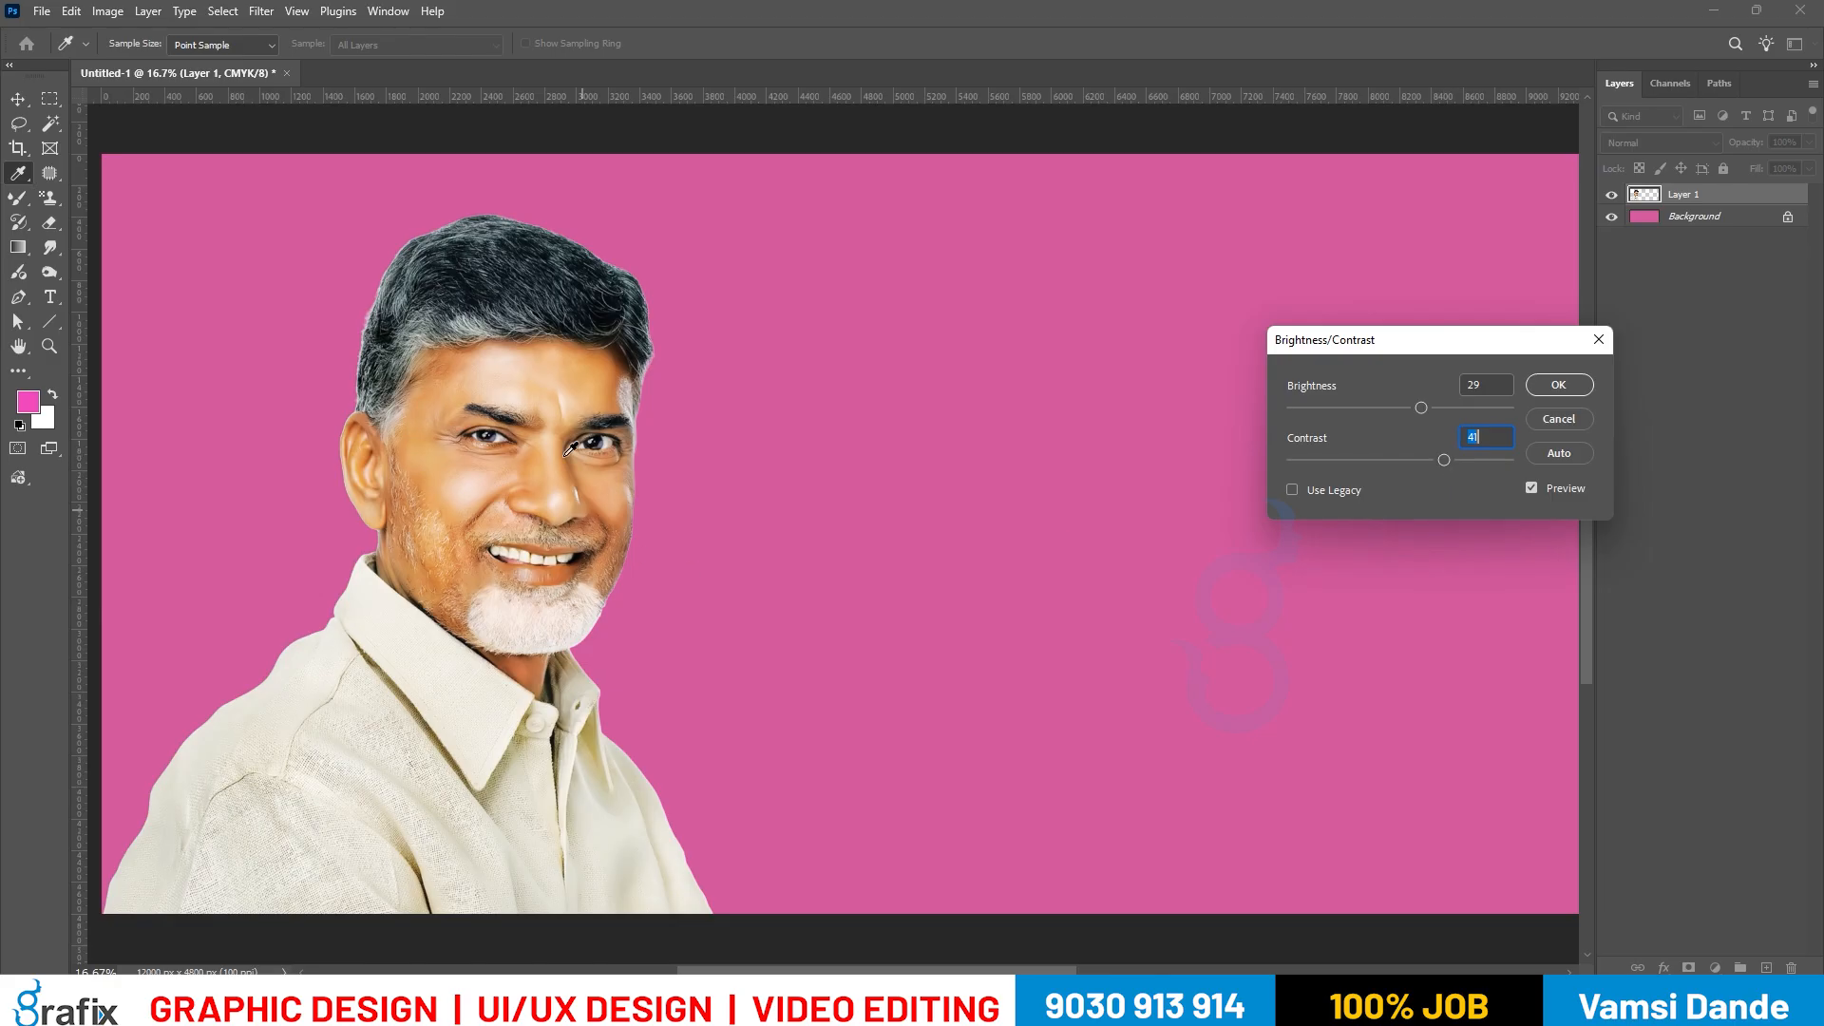
{"action": "key", "text": "Return"}
Select the skin areas of the face with the Magic Wand and subtract the shirt areas from the selection.
{"action": "scroll", "coordinate": [441, 504], "scroll_direction": "up", "scroll_amount": 1}
{"action": "key", "text": "w"}
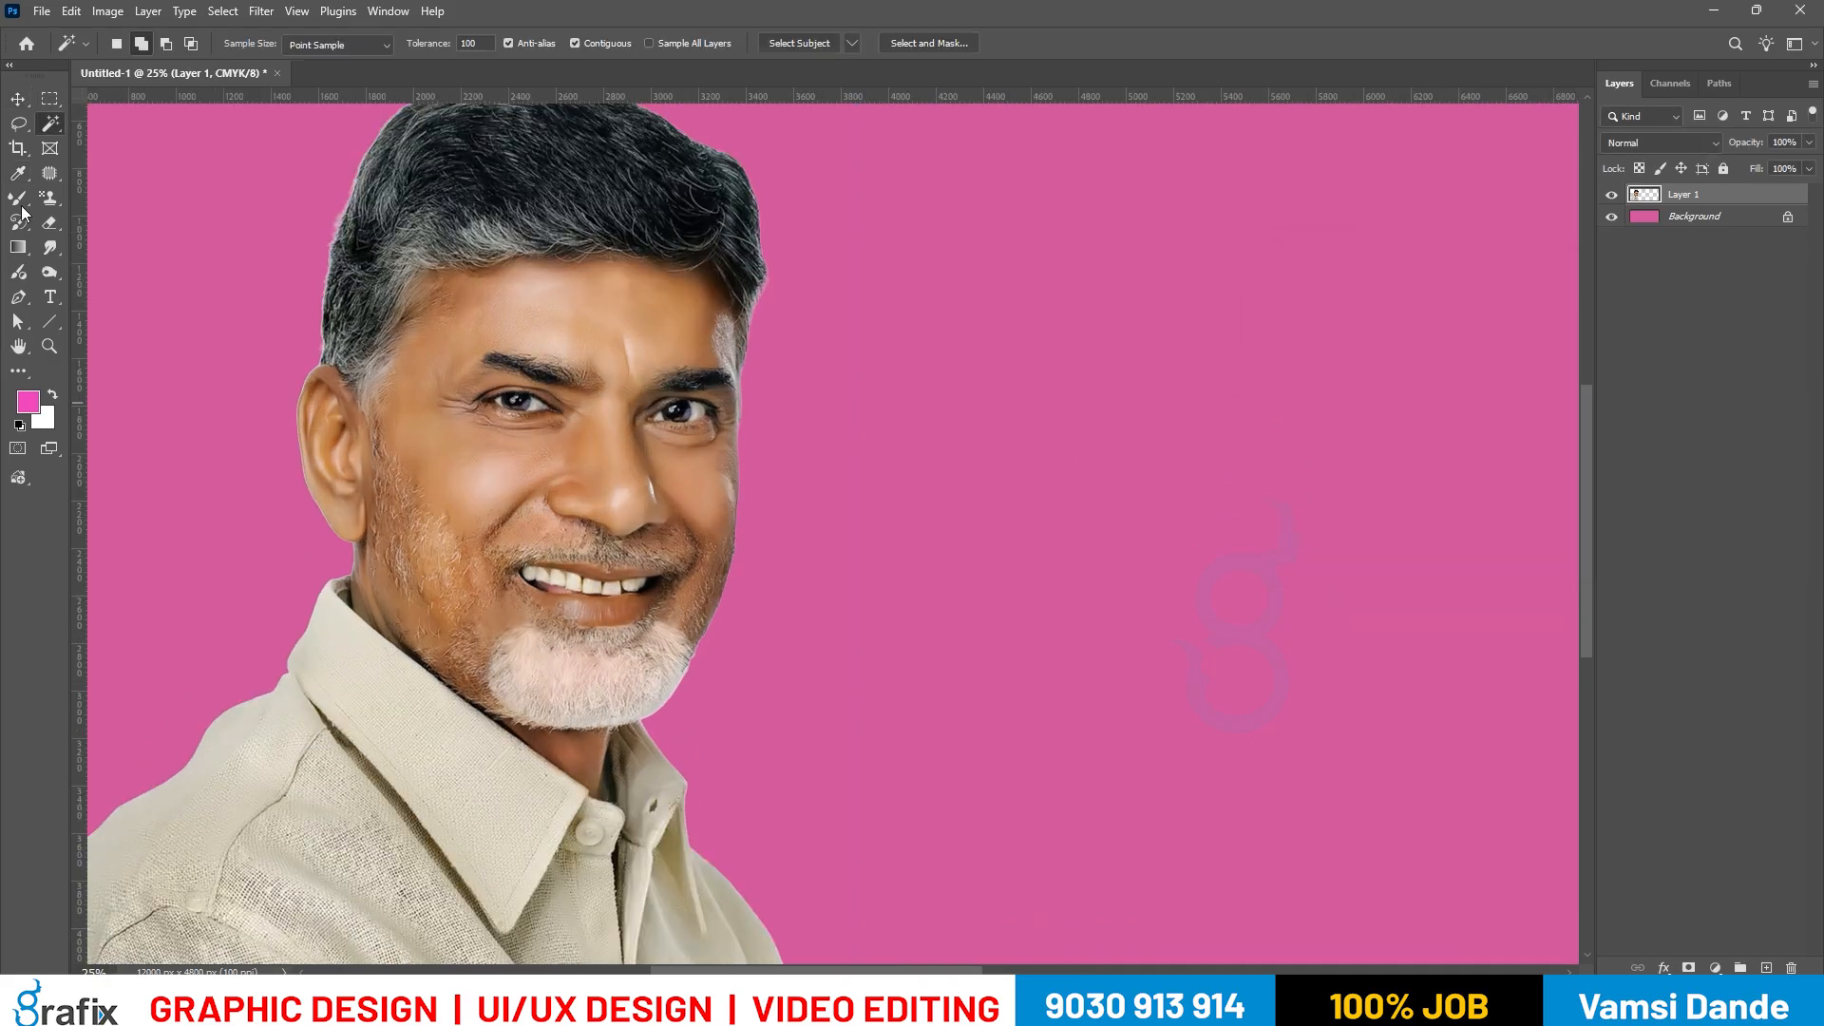
{"action": "left_click", "coordinate": [537, 378]}
{"action": "left_click", "coordinate": [521, 514]}
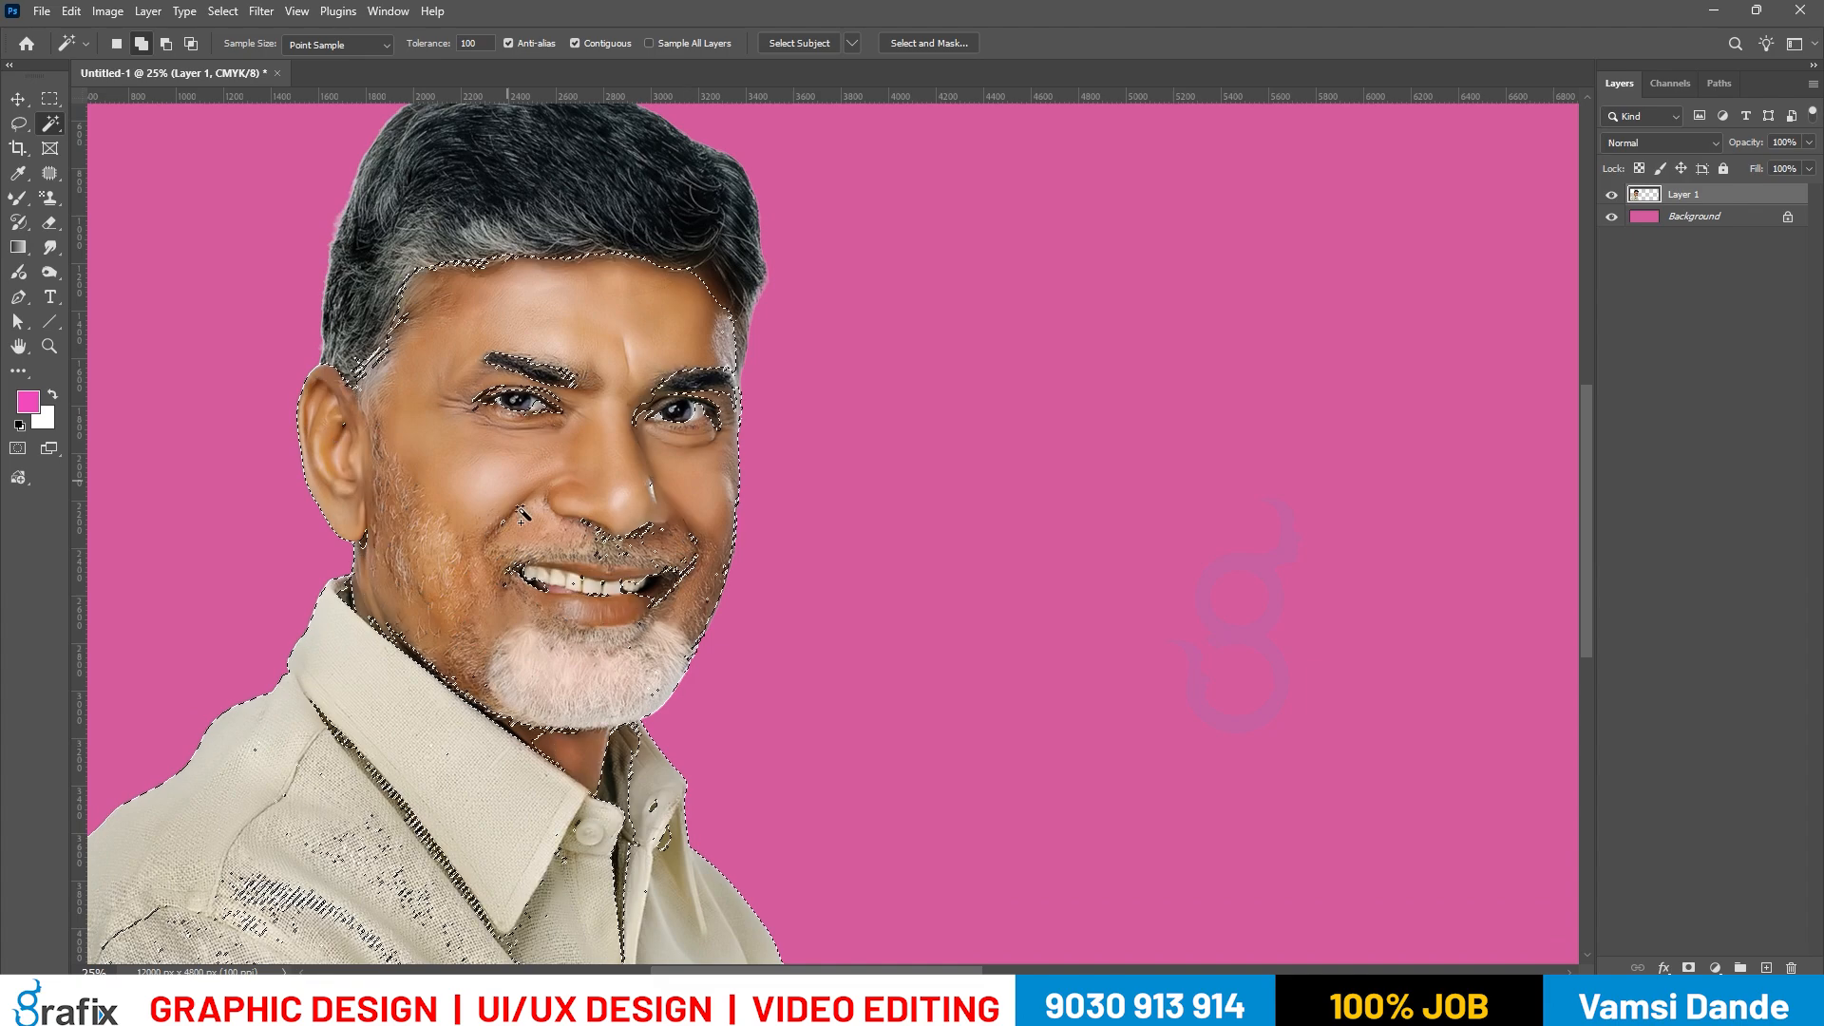
{"action": "scroll", "coordinate": [550, 442], "scroll_direction": "down", "scroll_amount": 2}
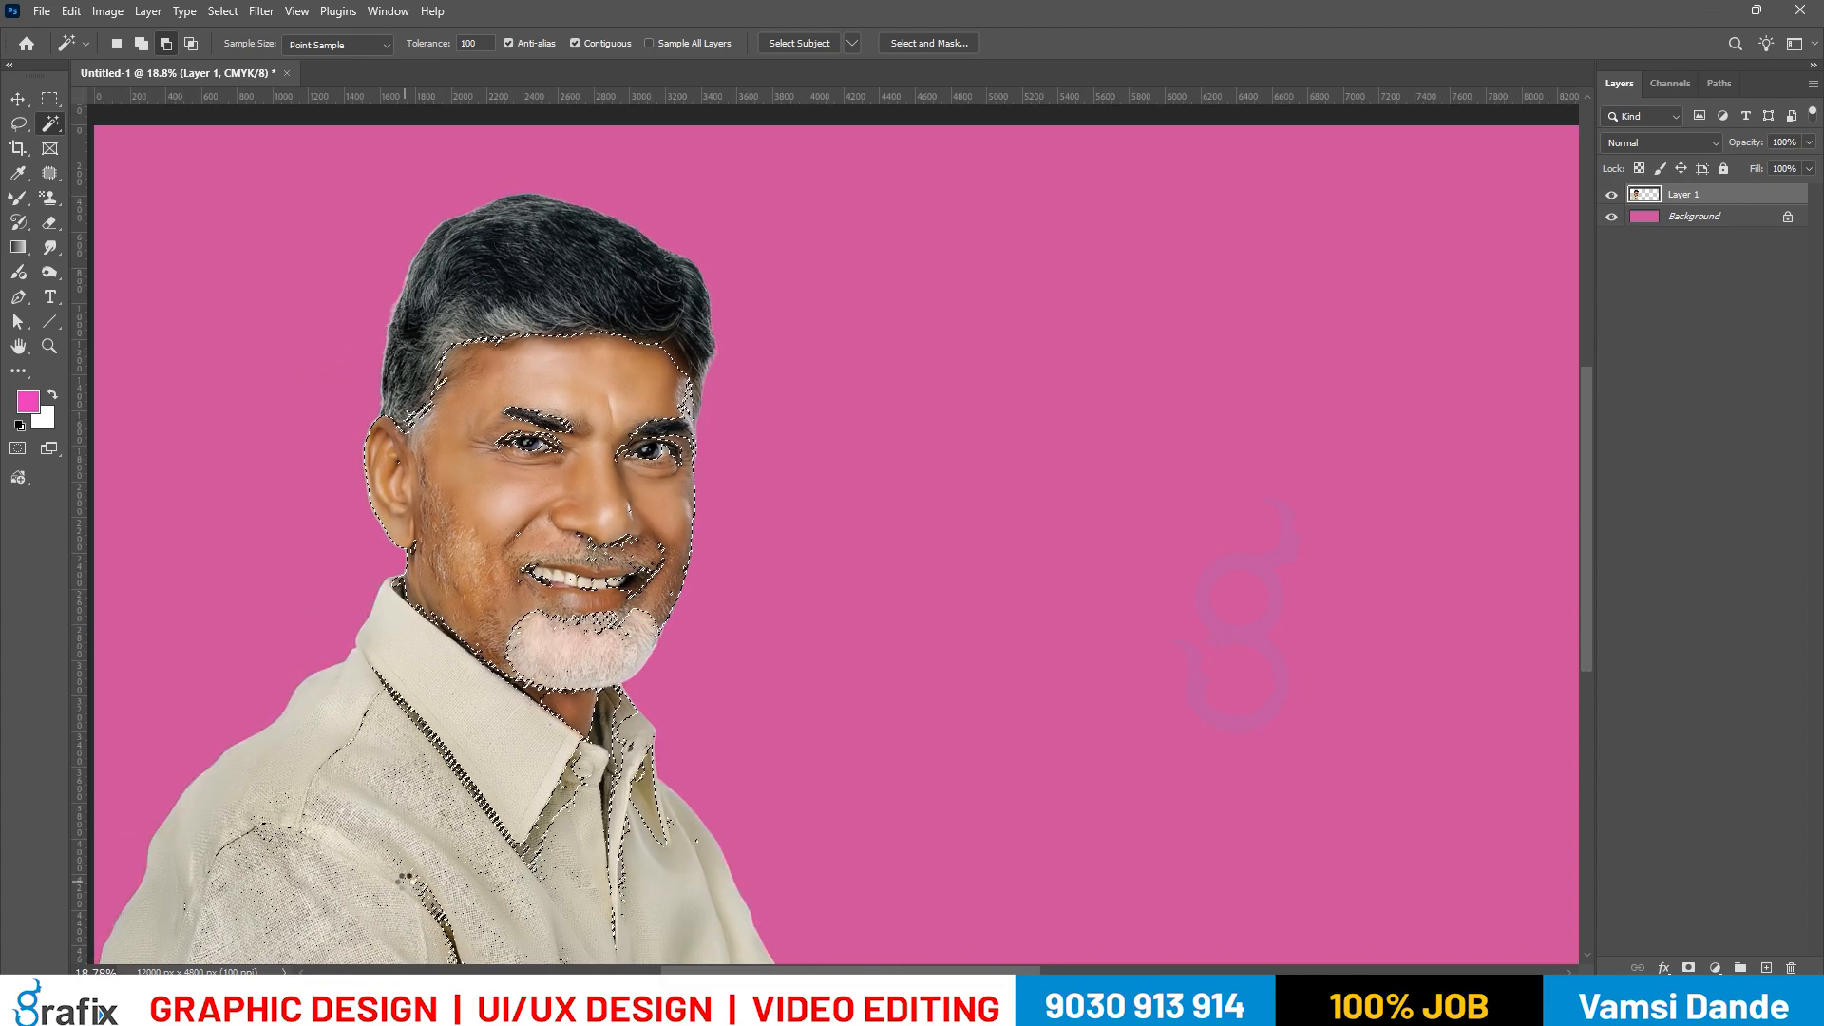
{"action": "key", "text": "ctrl+d"}
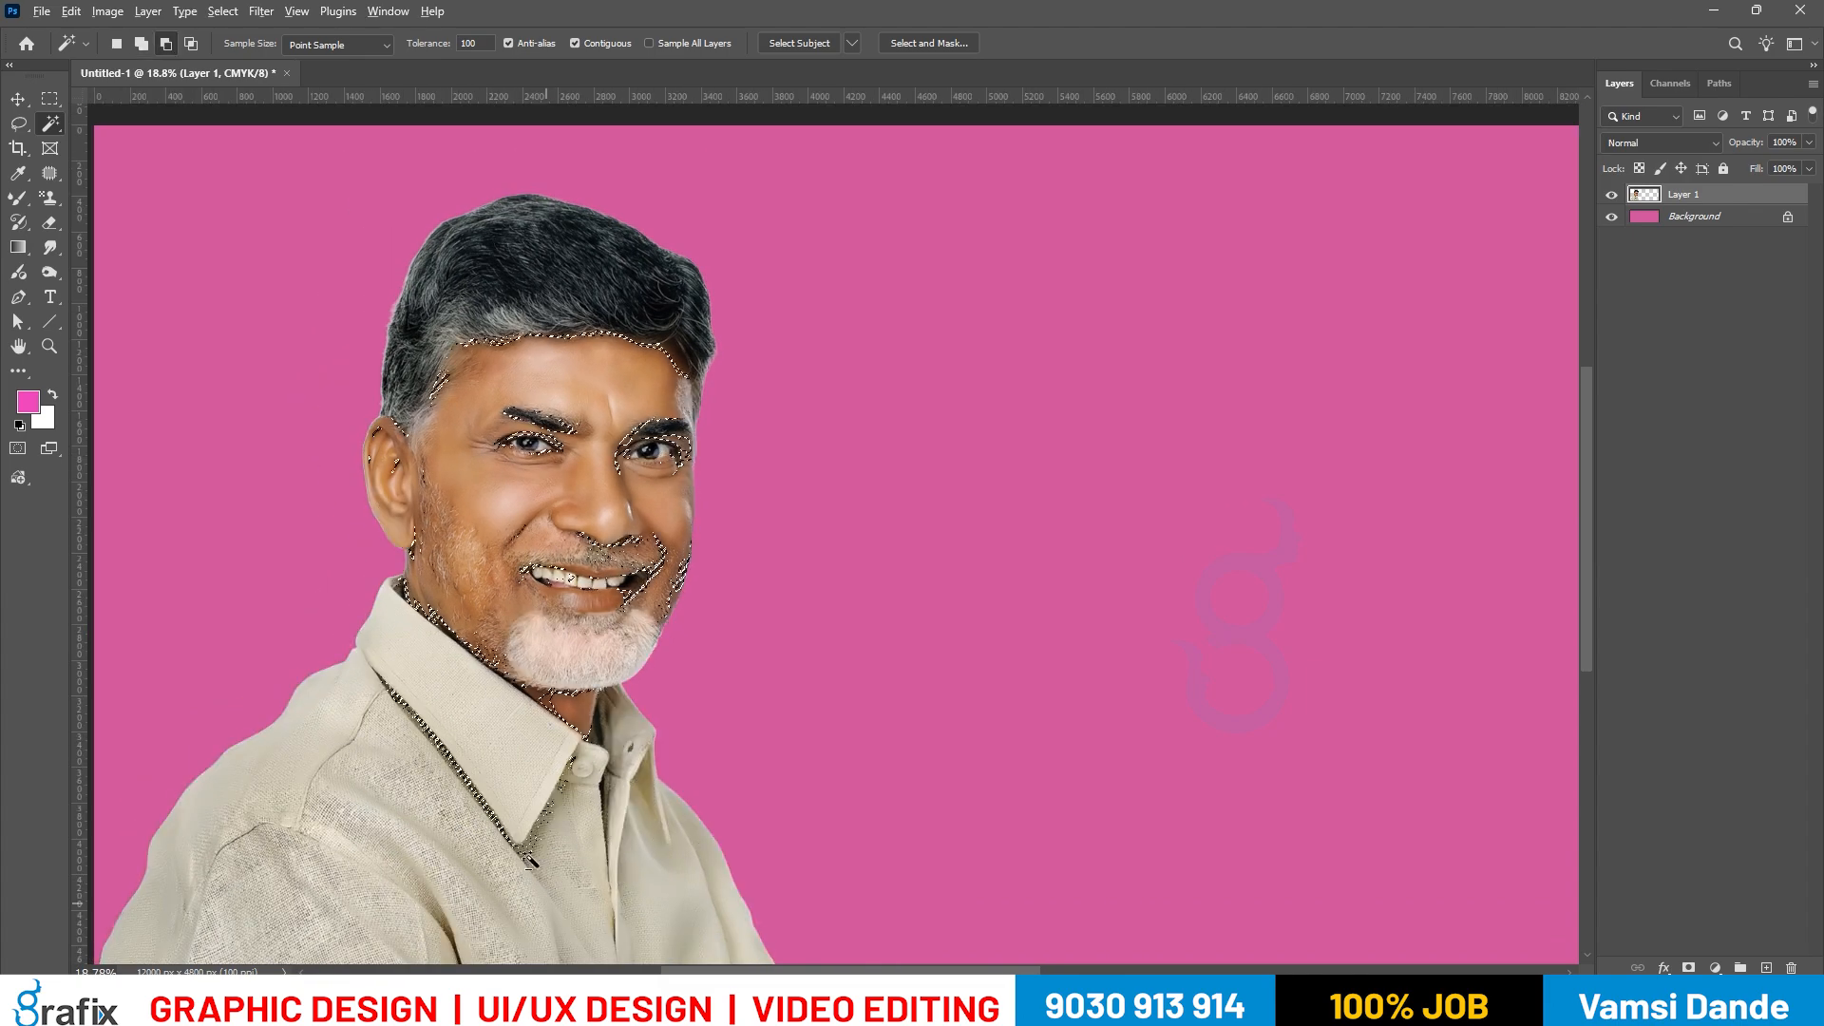
{"action": "key", "text": "shift"}
{"action": "left_click", "coordinate": [568, 389], "text": "shift"}
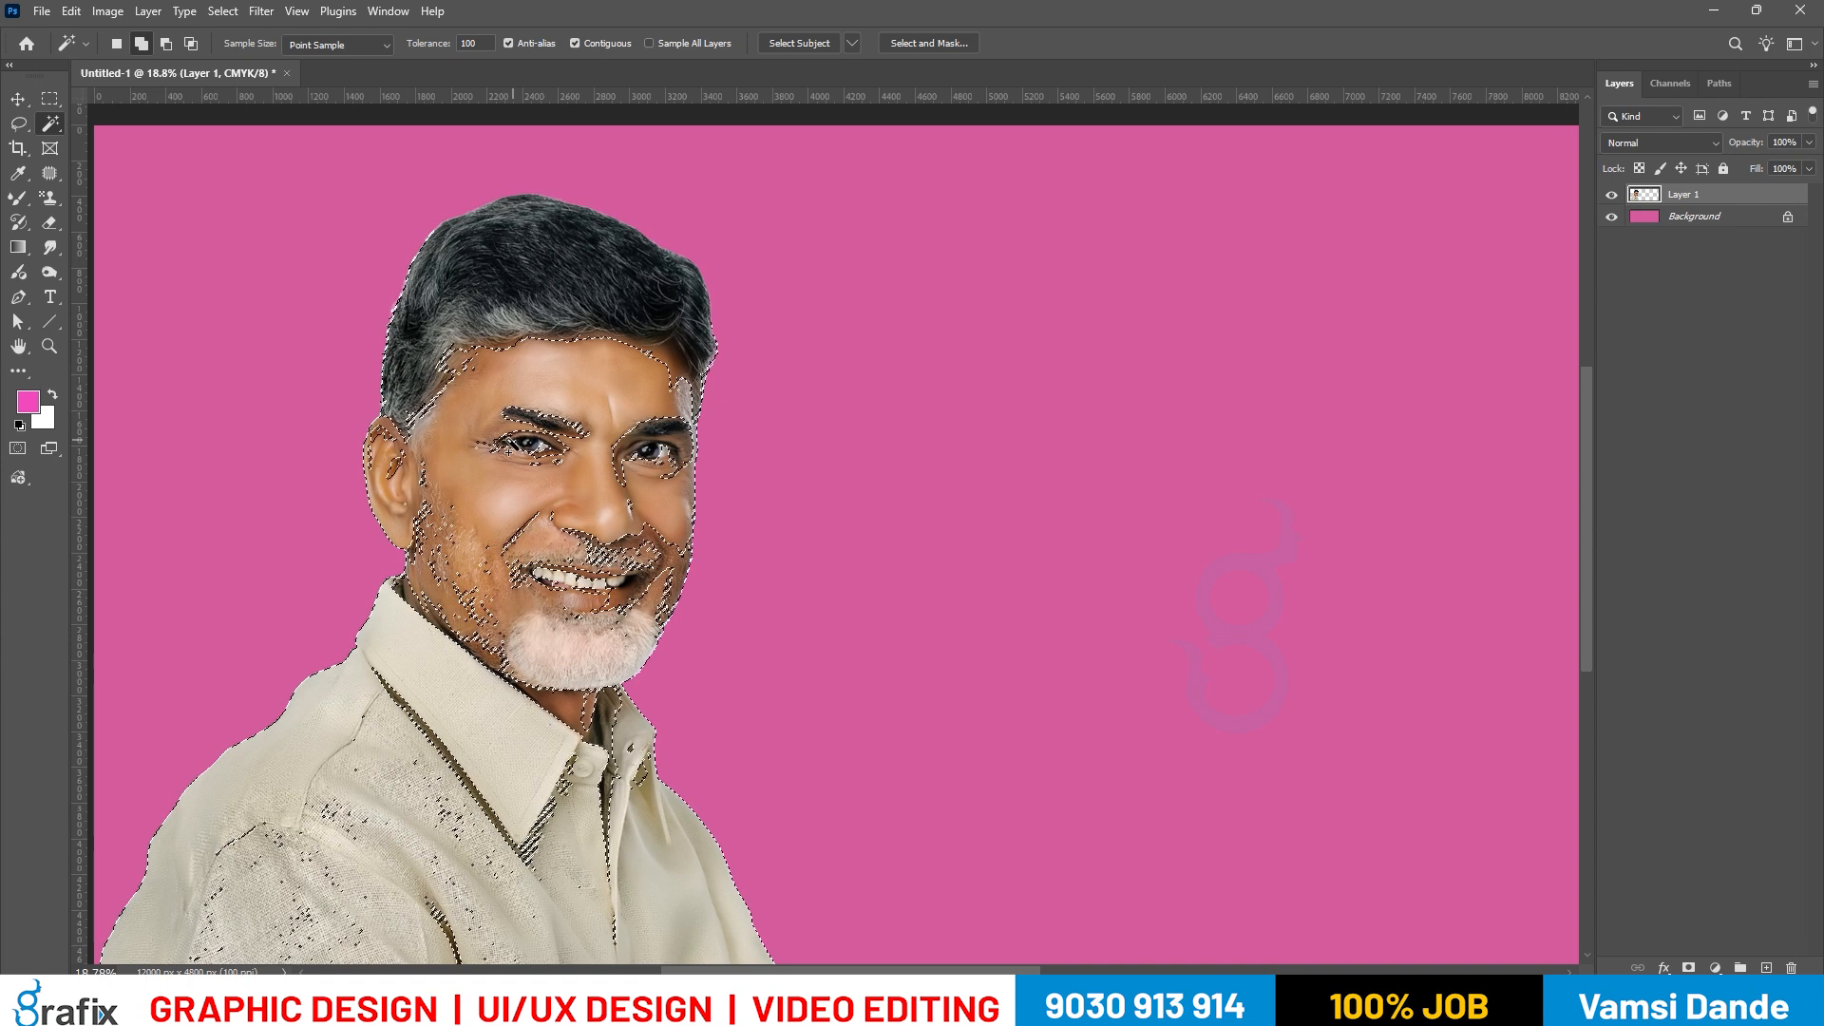
{"action": "left_click", "coordinate": [468, 550], "text": "alt"}
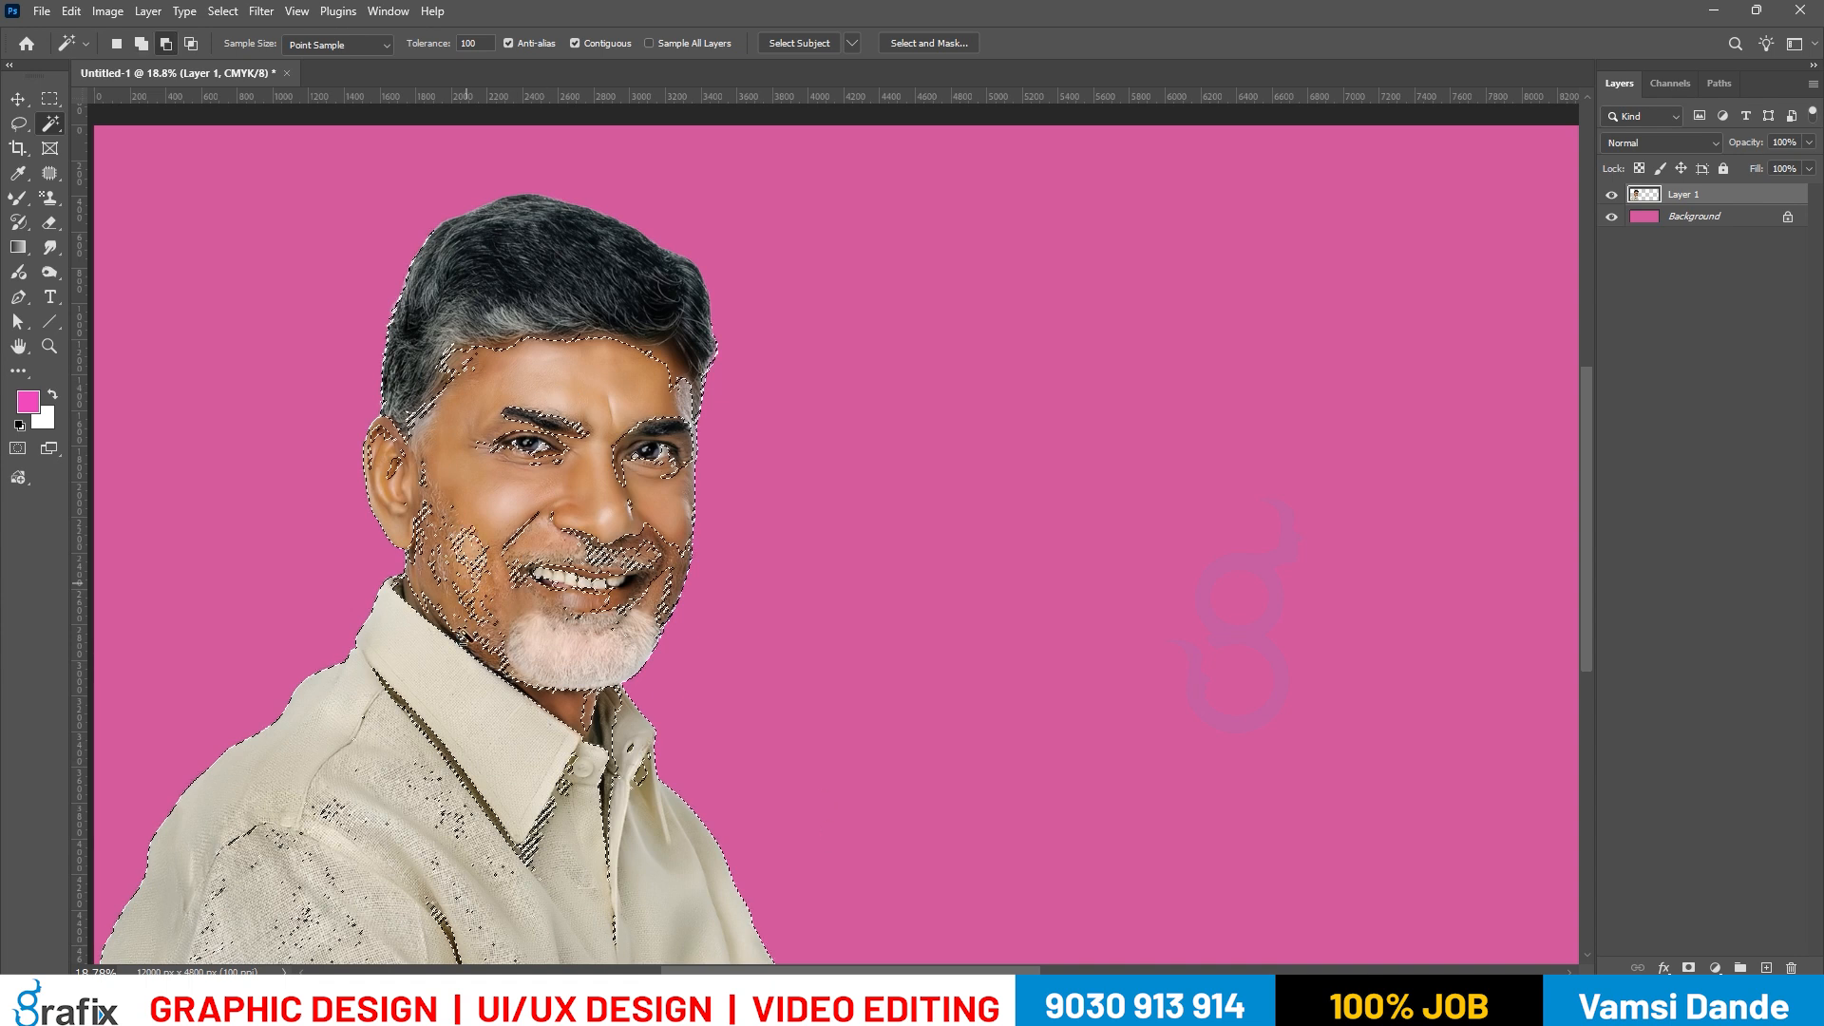
{"action": "left_click", "coordinate": [349, 906], "text": "alt"}
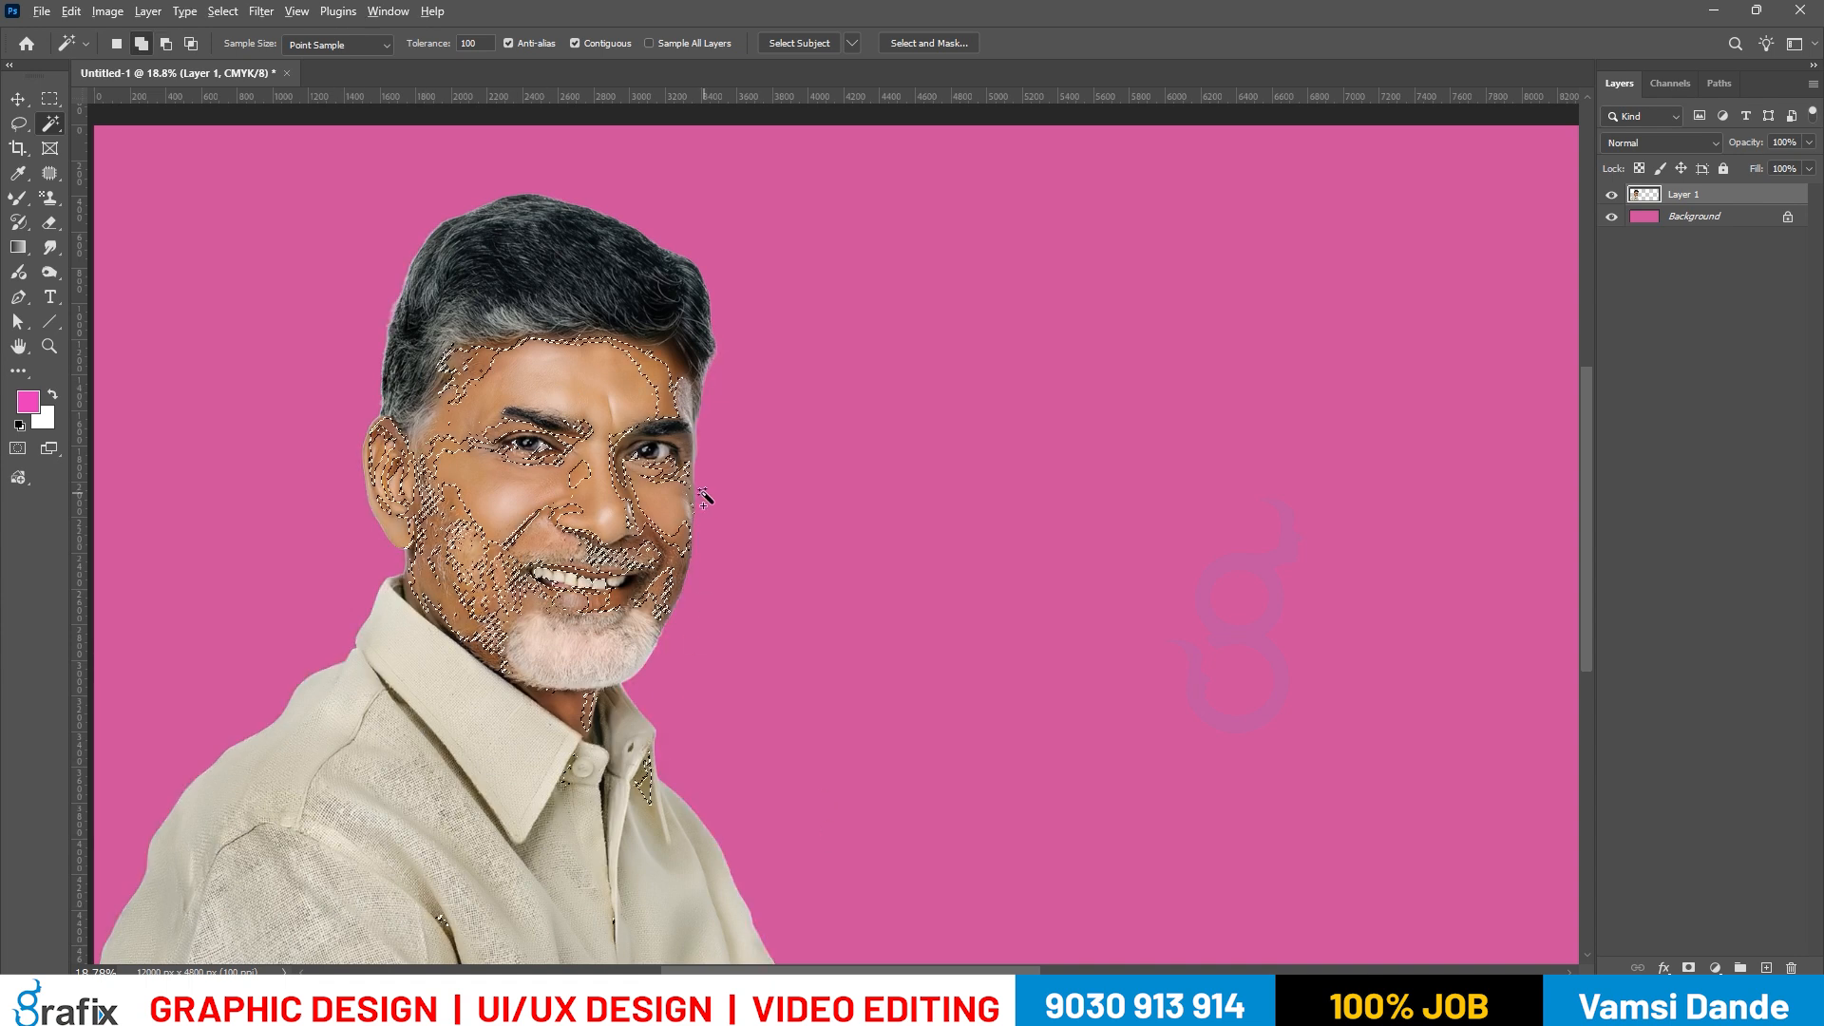
Feather the facial skin selection by 10 pixels.
{"action": "key", "text": "alt+t"}
{"action": "key", "text": "Escape"}
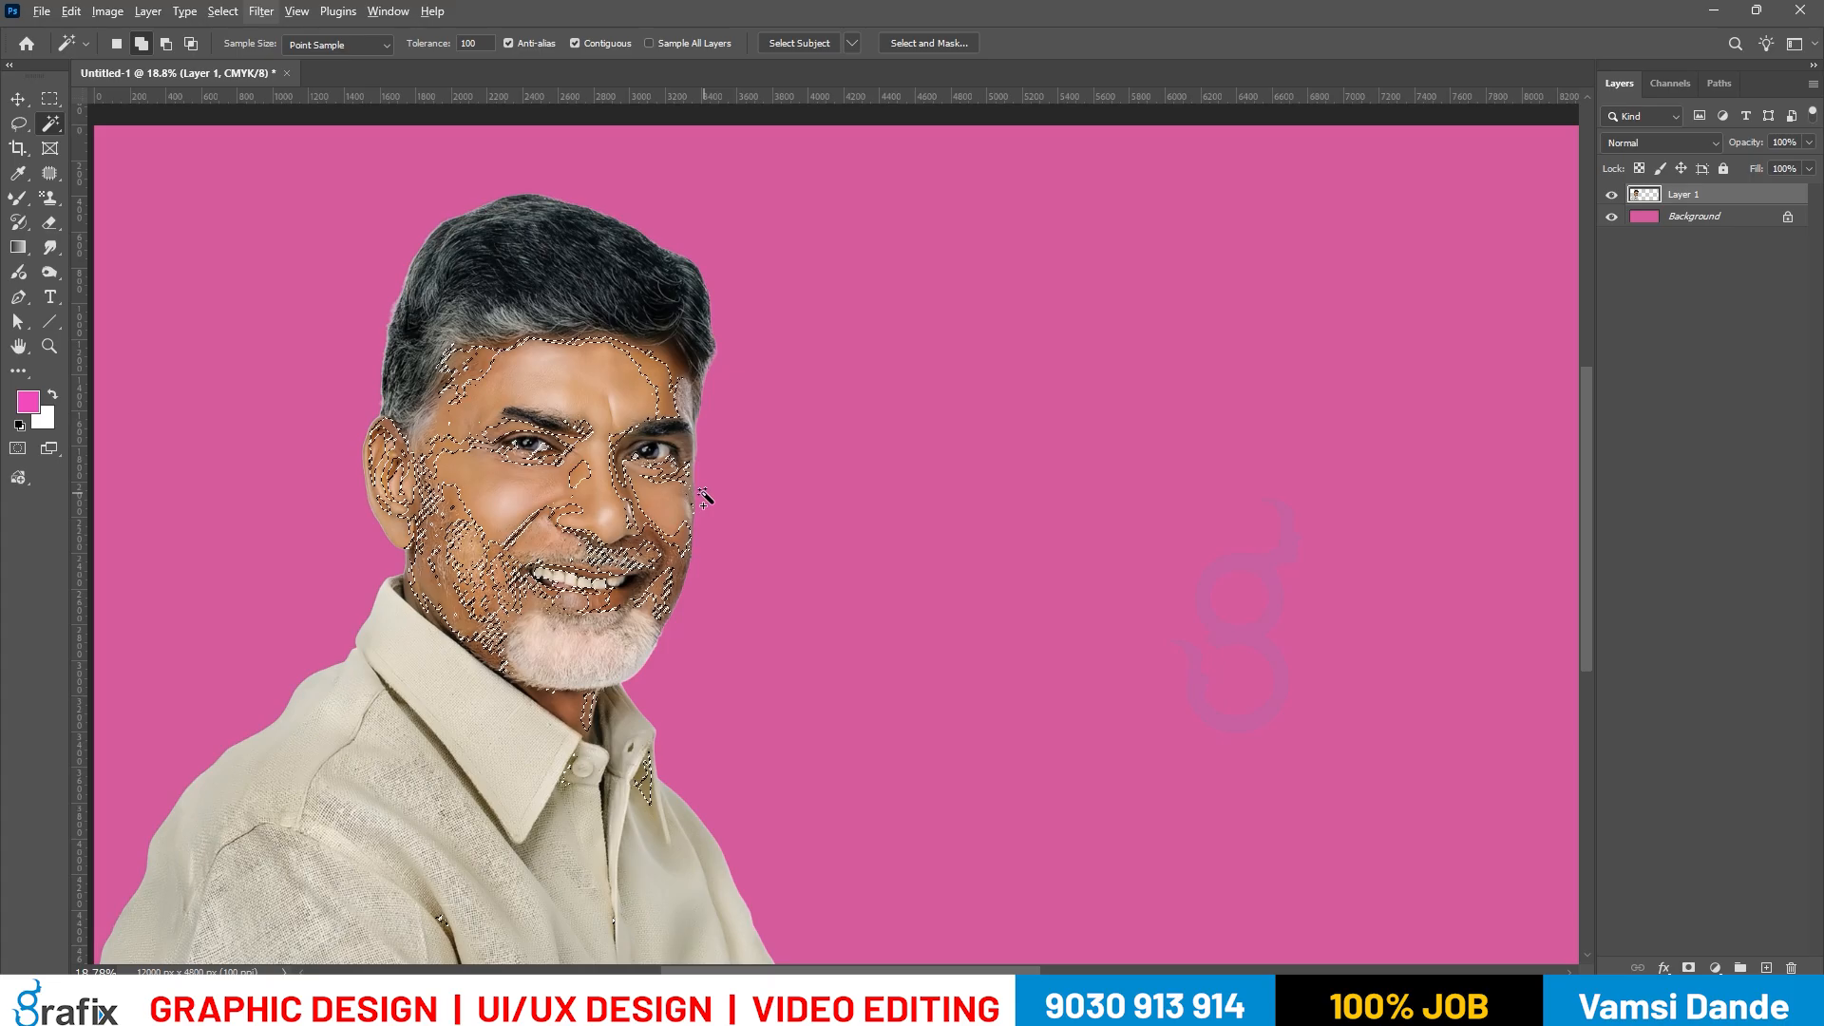
{"action": "key", "text": "shift+F6"}
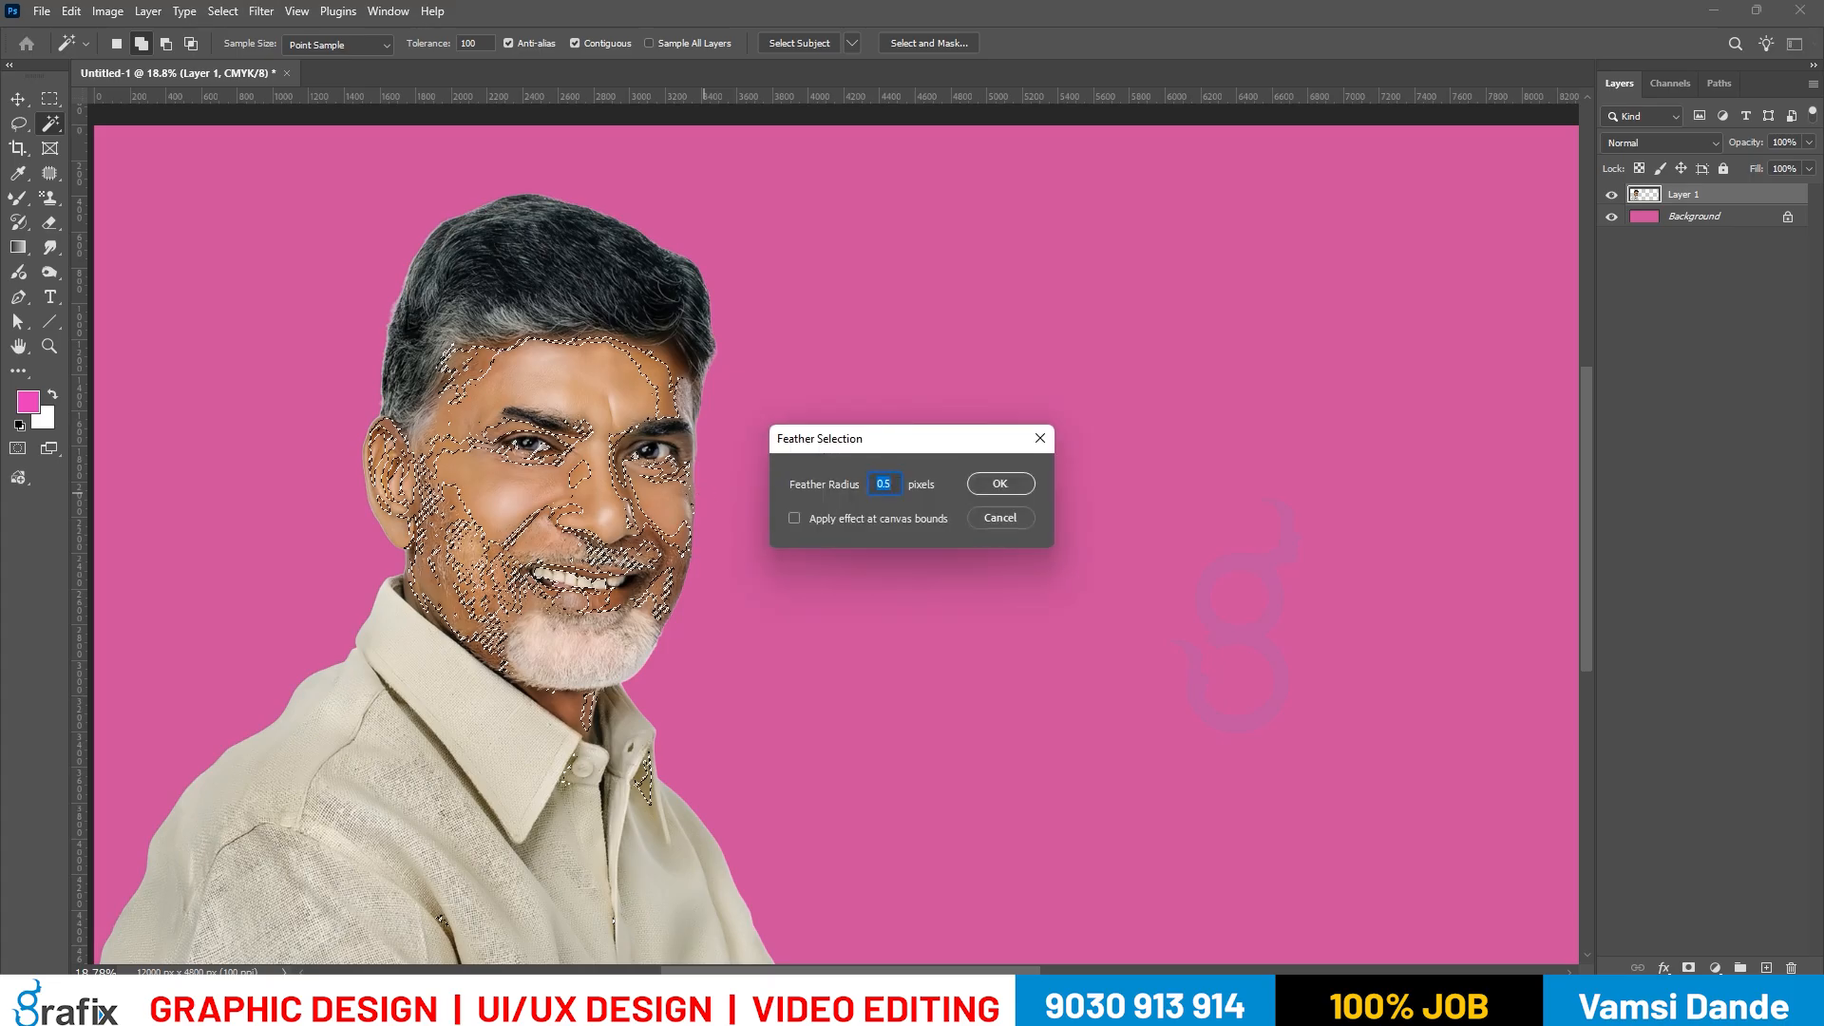
{"action": "type", "text": "10"}
{"action": "key", "text": "Return"}
Set the brightness of the selected facial skin to 39 with Brightness/Contrast and clear the selection.
{"action": "key", "text": "alt+i"}
{"action": "key", "text": "j"}
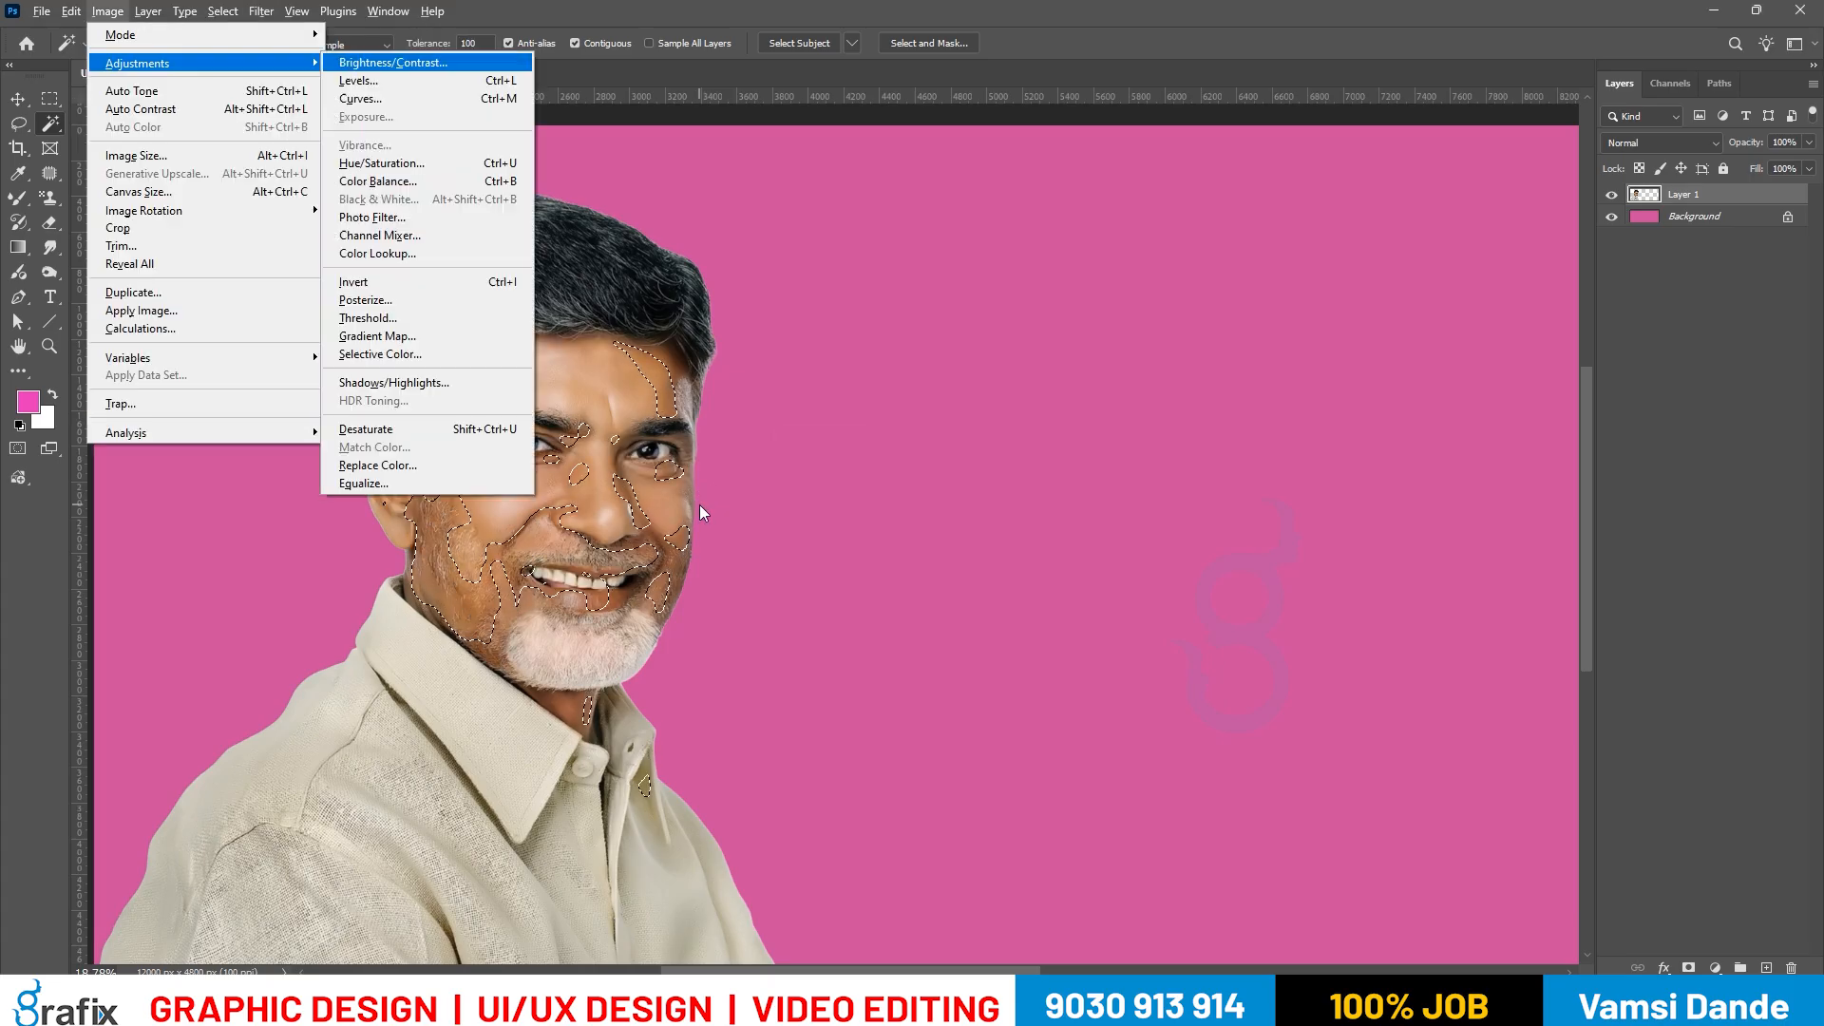
{"action": "key", "text": "b"}
{"action": "left_click_drag", "start_coordinate": [1403, 407], "coordinate": [1428, 403]}
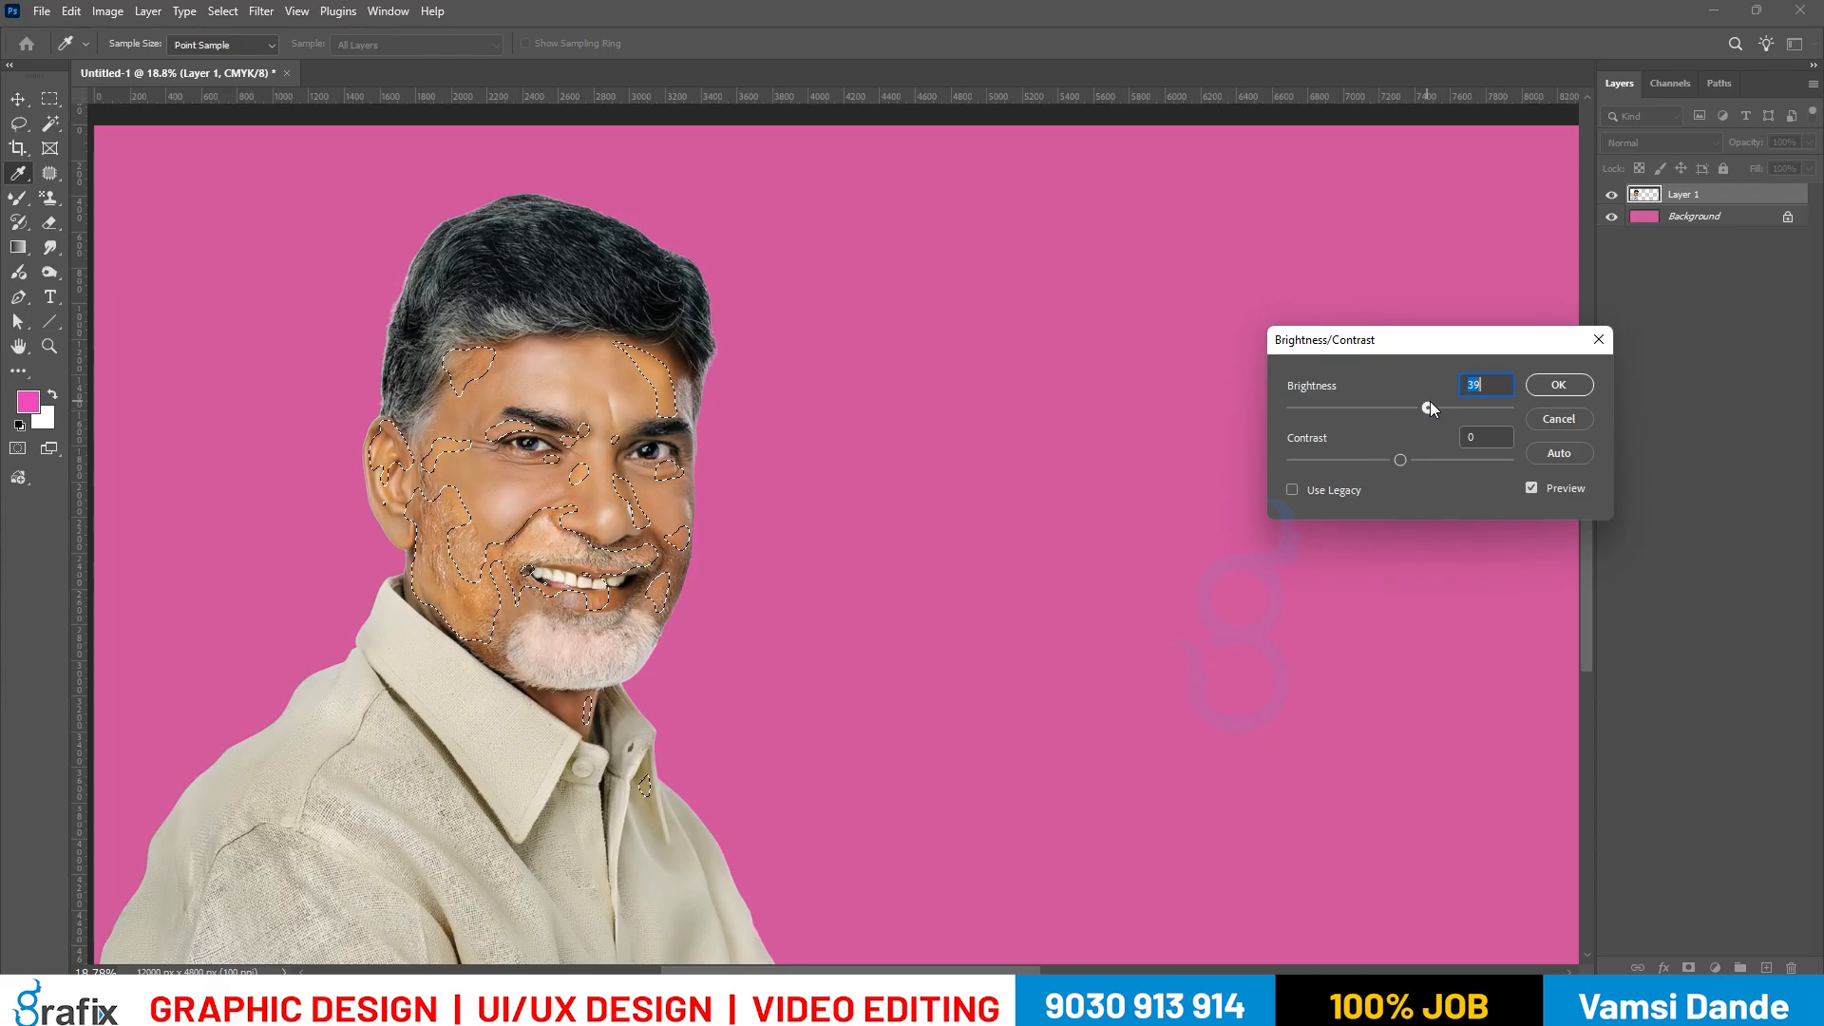
{"action": "key", "text": "Return"}
{"action": "key", "text": "ctrl+d"}
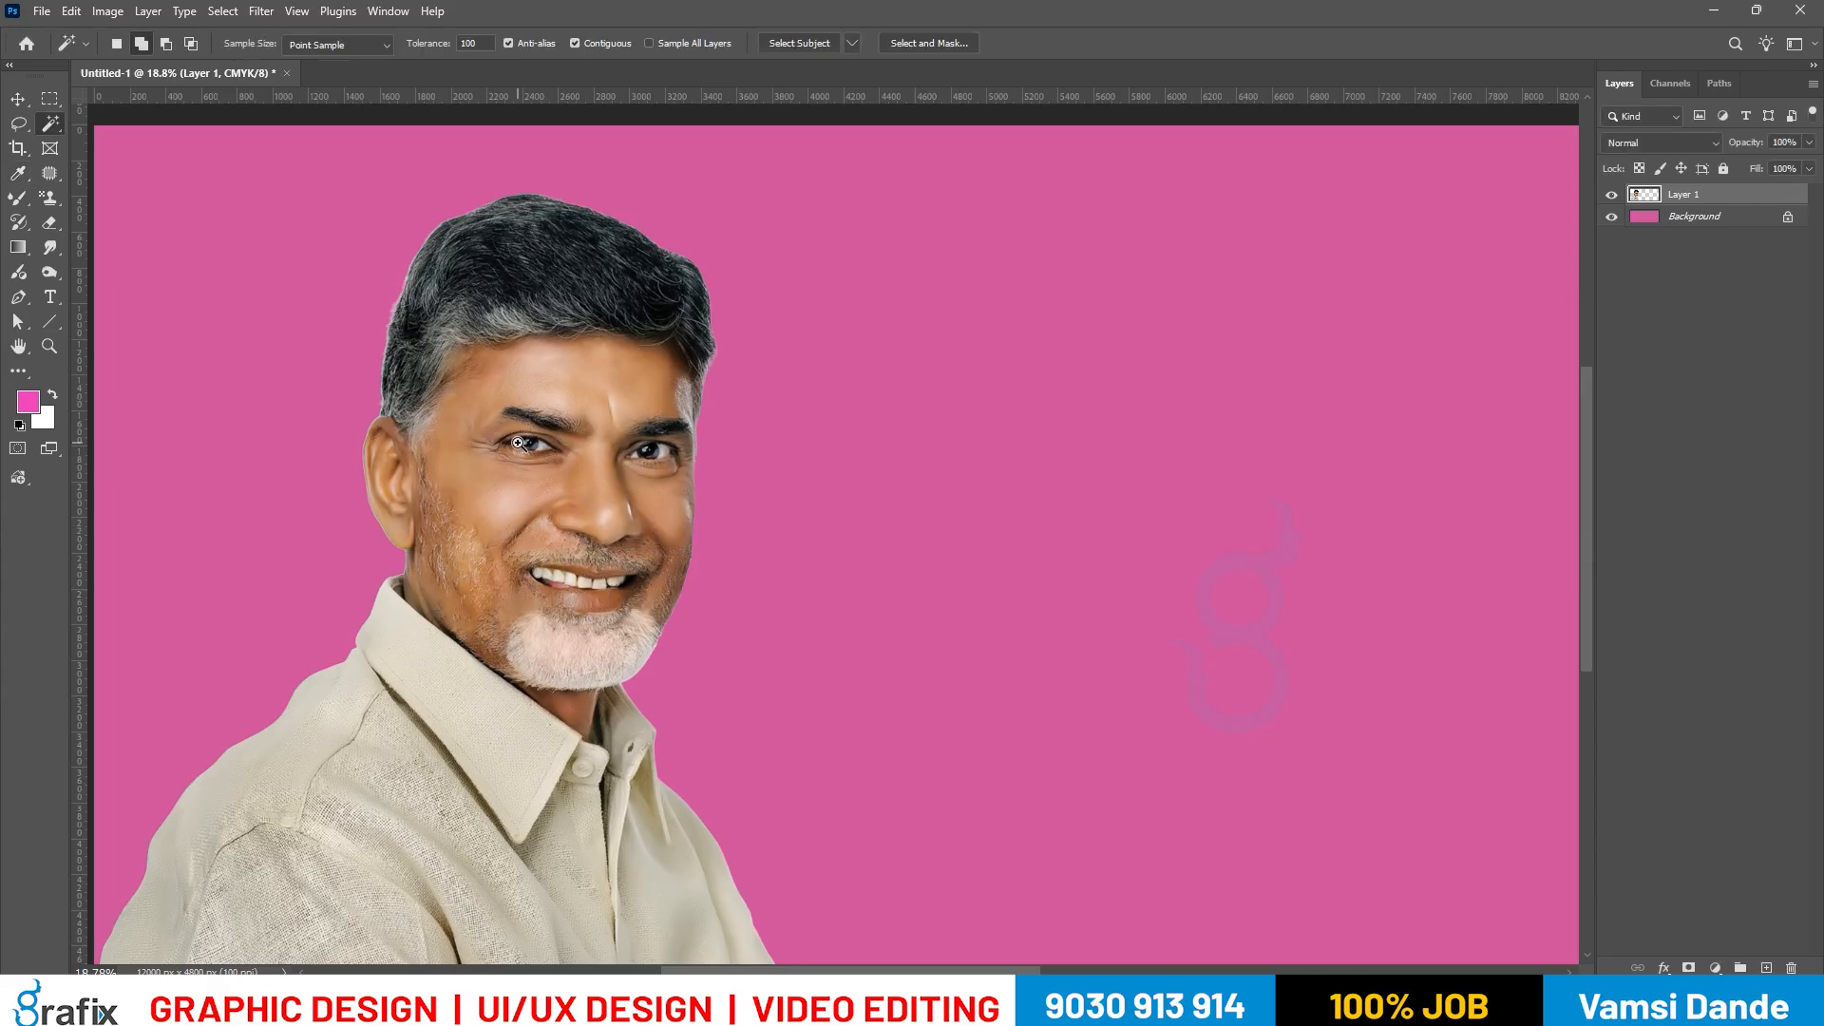
Adjust the whole cut-out portrait with Brightness/Contrast, using brightness 15 and contrast 27.
{"action": "scroll", "coordinate": [518, 443], "scroll_direction": "up", "scroll_amount": 1}
{"action": "key", "text": "alt+i"}
{"action": "key", "text": "j"}
{"action": "key", "text": "b"}
{"action": "left_click_drag", "start_coordinate": [1400, 418], "coordinate": [1430, 460]}
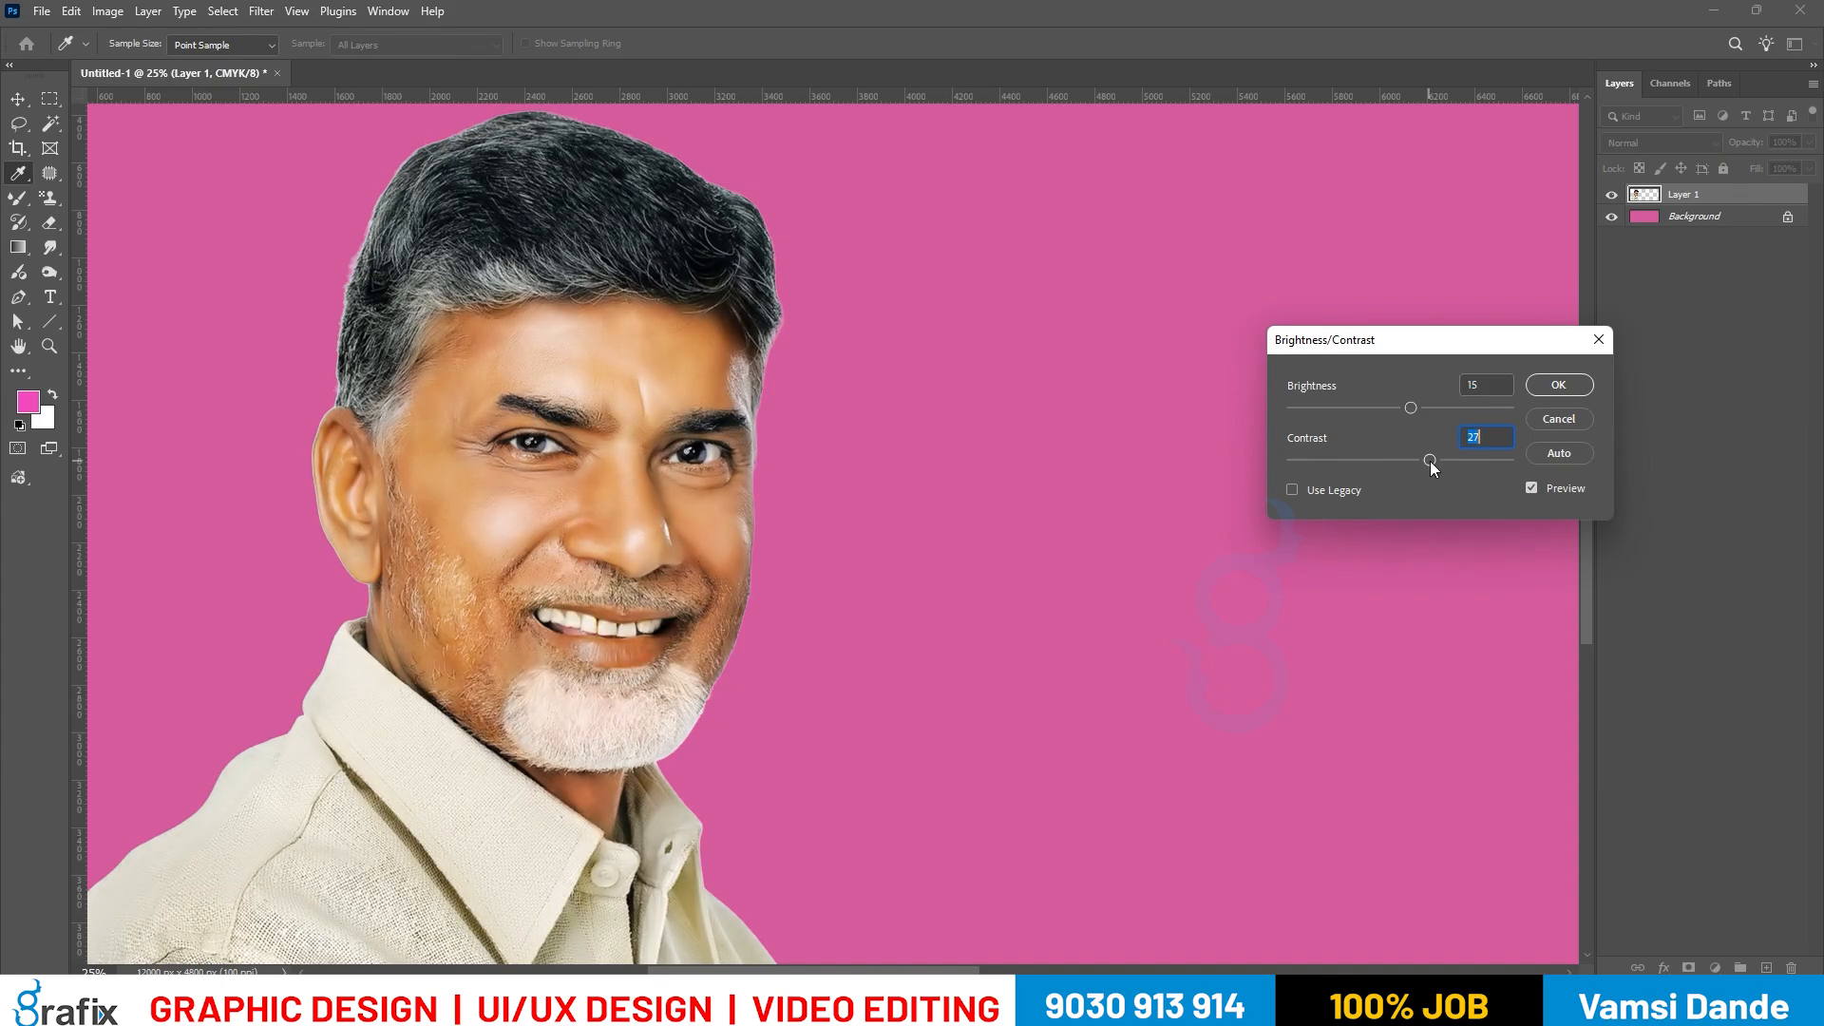
{"action": "left_click", "coordinate": [1558, 384]}
Sample a light skin tone from the portrait's face and fill the Background layer with it.
{"action": "key", "text": "w"}
{"action": "right_click", "coordinate": [831, 356]}
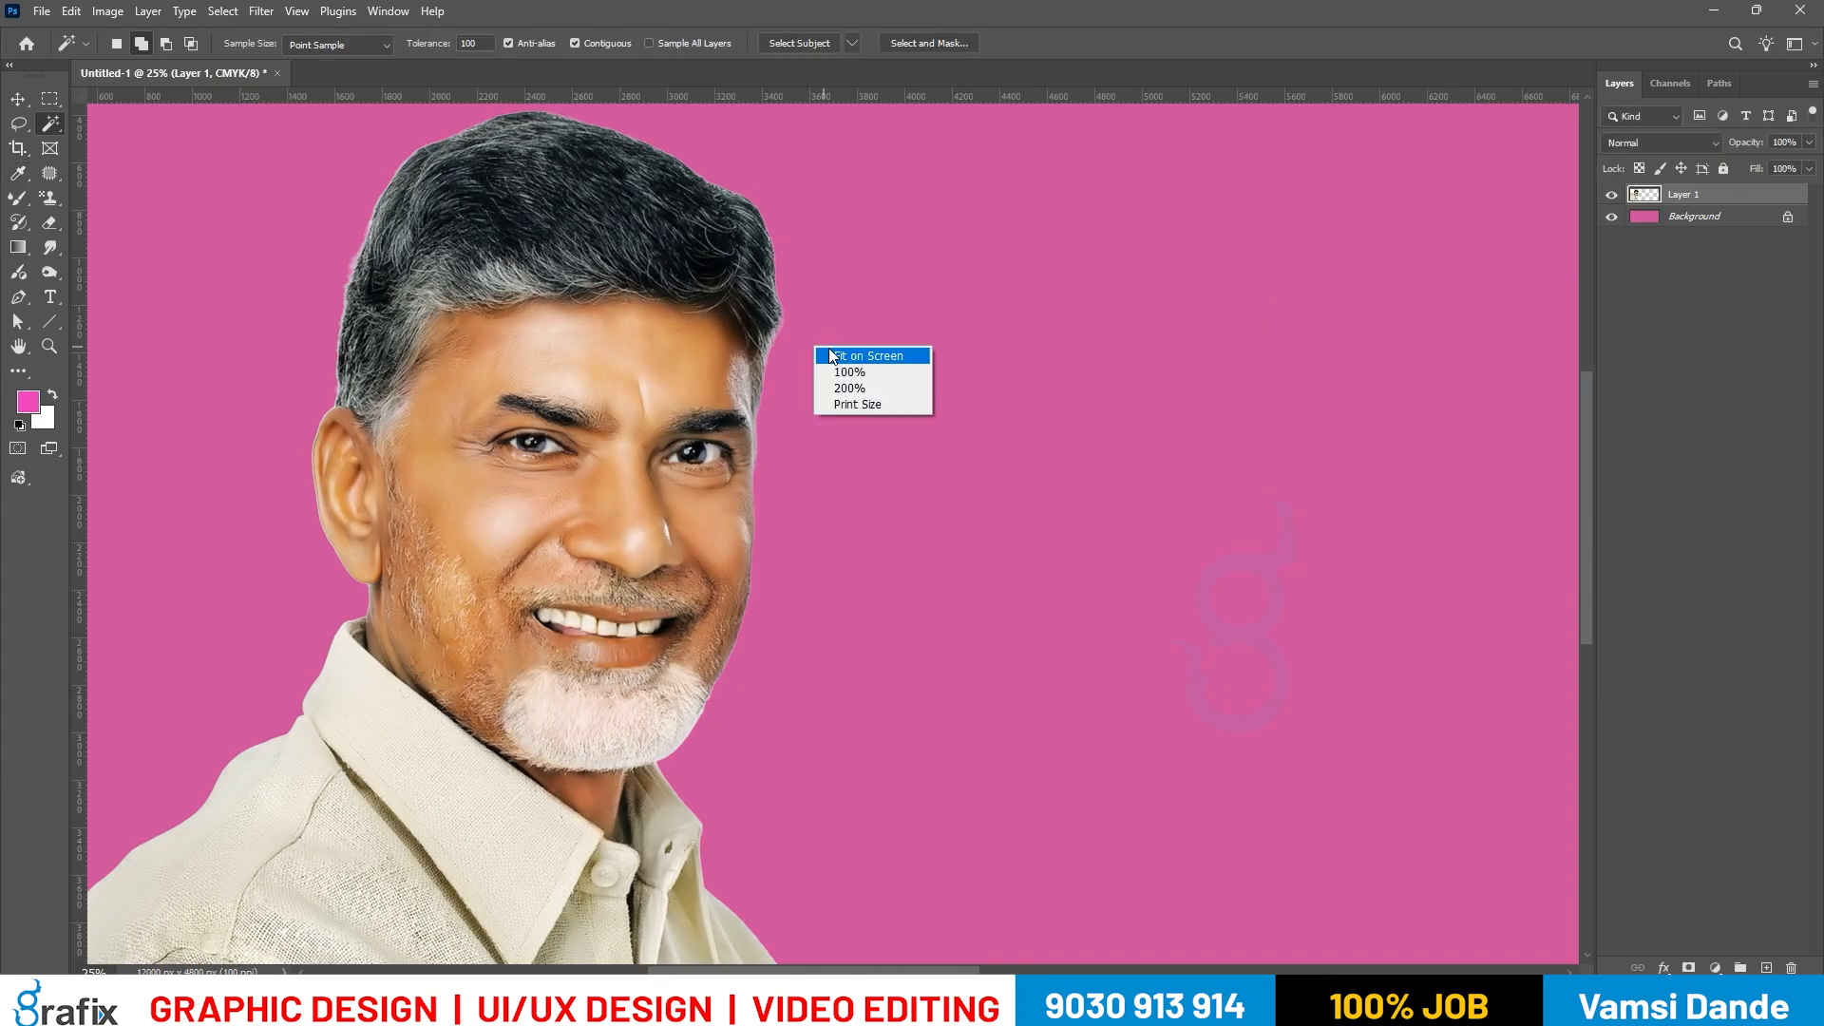
{"action": "left_click", "coordinate": [832, 356]}
{"action": "key", "text": "v"}
{"action": "right_click", "coordinate": [640, 337]}
{"action": "left_click", "coordinate": [658, 348]}
{"action": "key", "text": "i"}
{"action": "left_click_drag", "start_coordinate": [405, 371], "coordinate": [417, 381]}
{"action": "key", "text": "alt+BackSpace"}
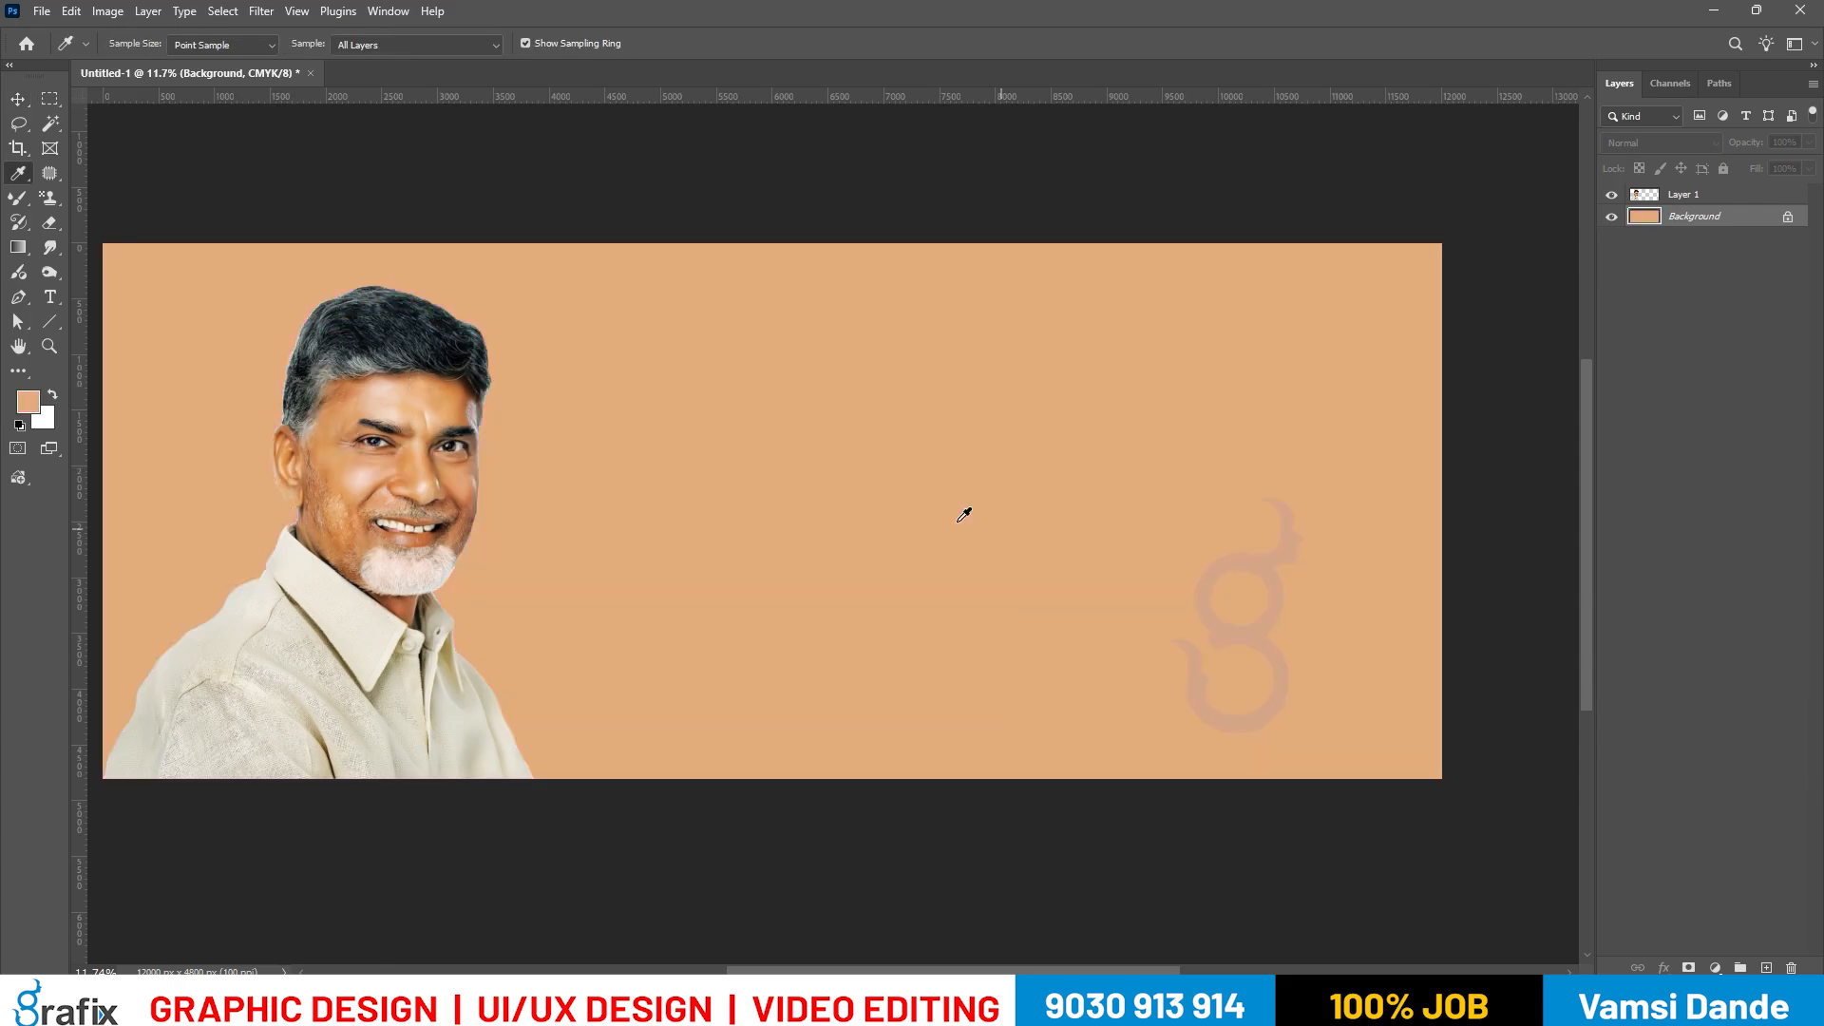
Set the foreground color to yellow f1f408 and fill the Background layer with it.
{"action": "left_click", "coordinate": [29, 402]}
{"action": "left_click", "coordinate": [1373, 369]}
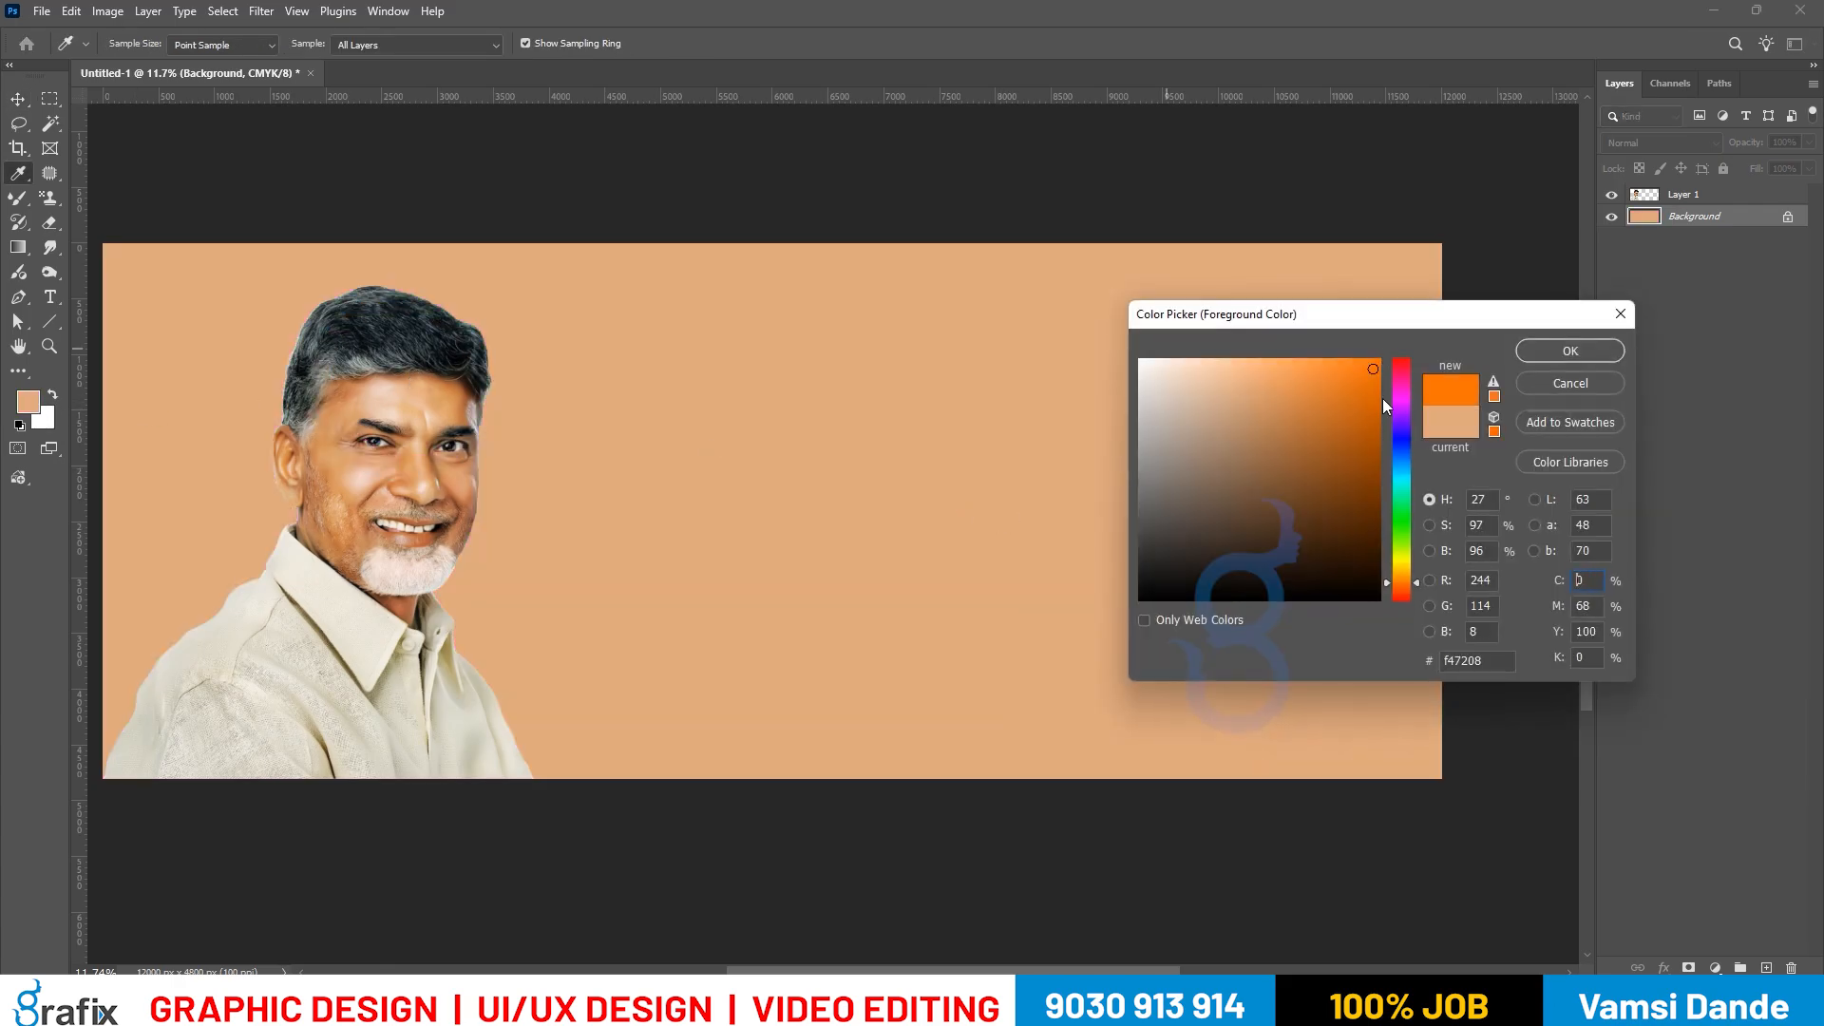
{"action": "left_click_drag", "start_coordinate": [1400, 580], "coordinate": [1400, 560]}
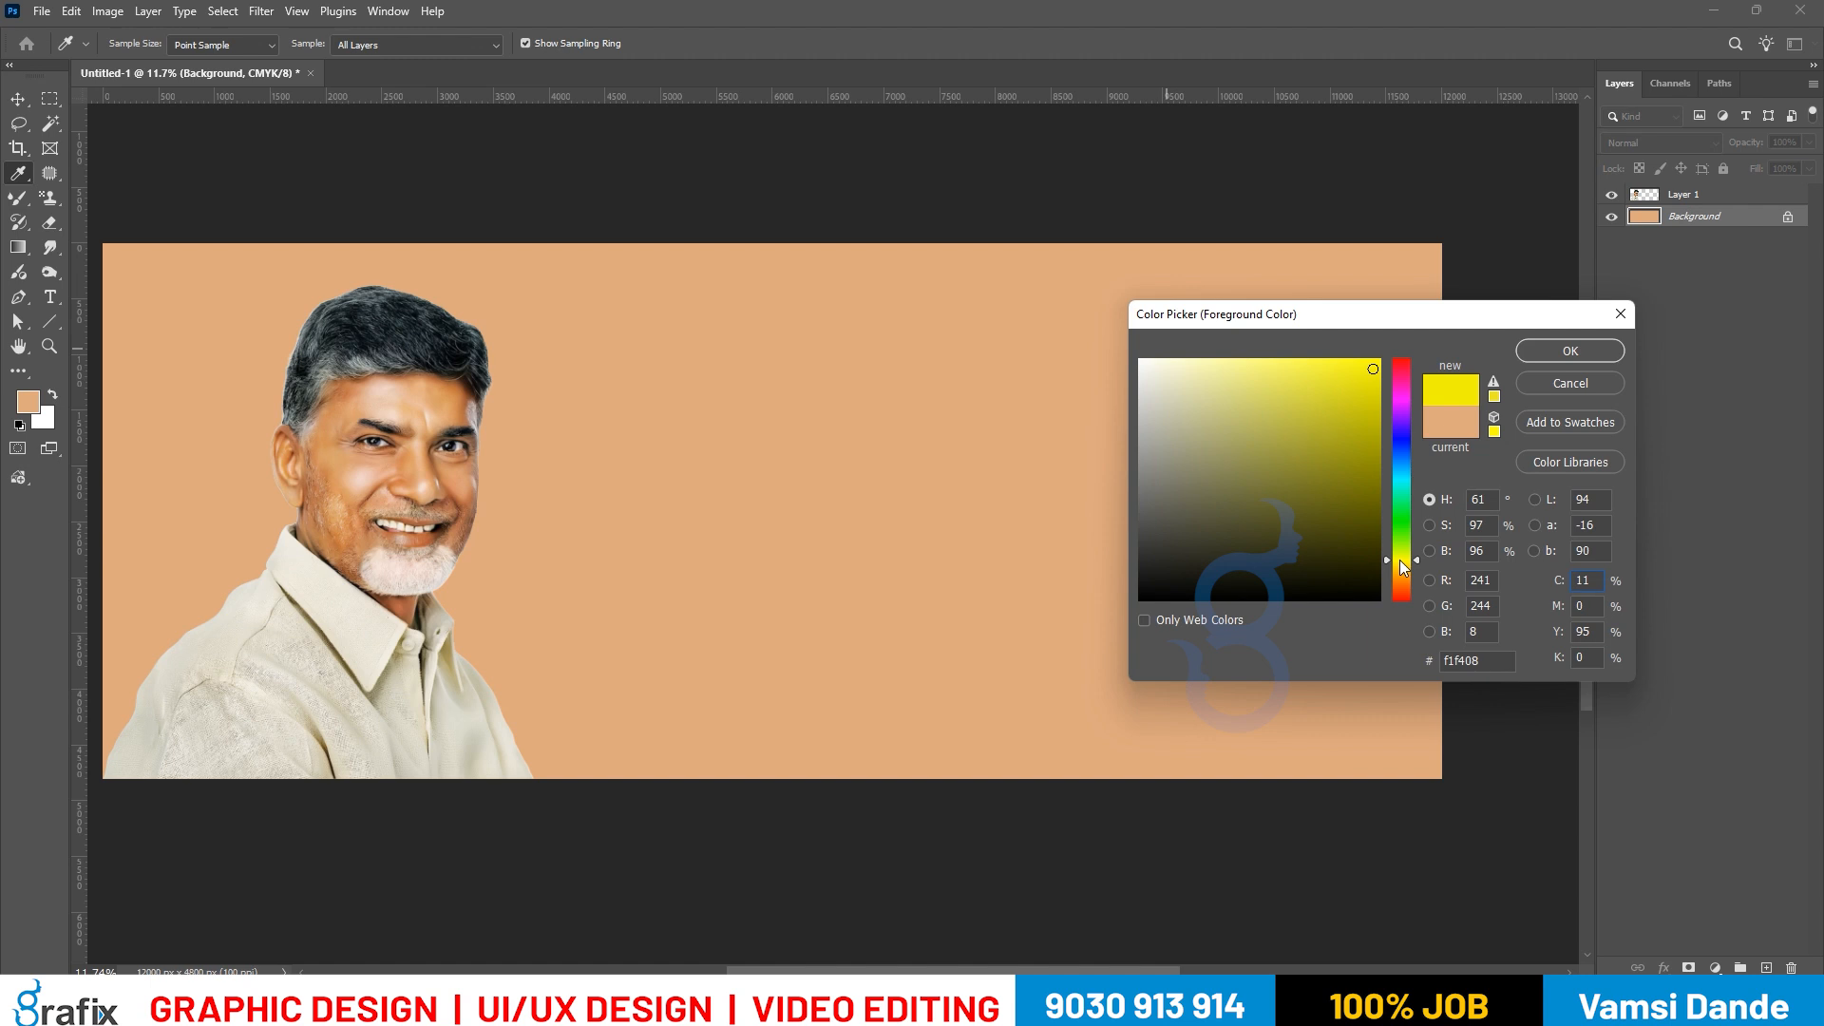
{"action": "left_click", "coordinate": [1569, 351]}
{"action": "key", "text": "alt+BackSpace"}
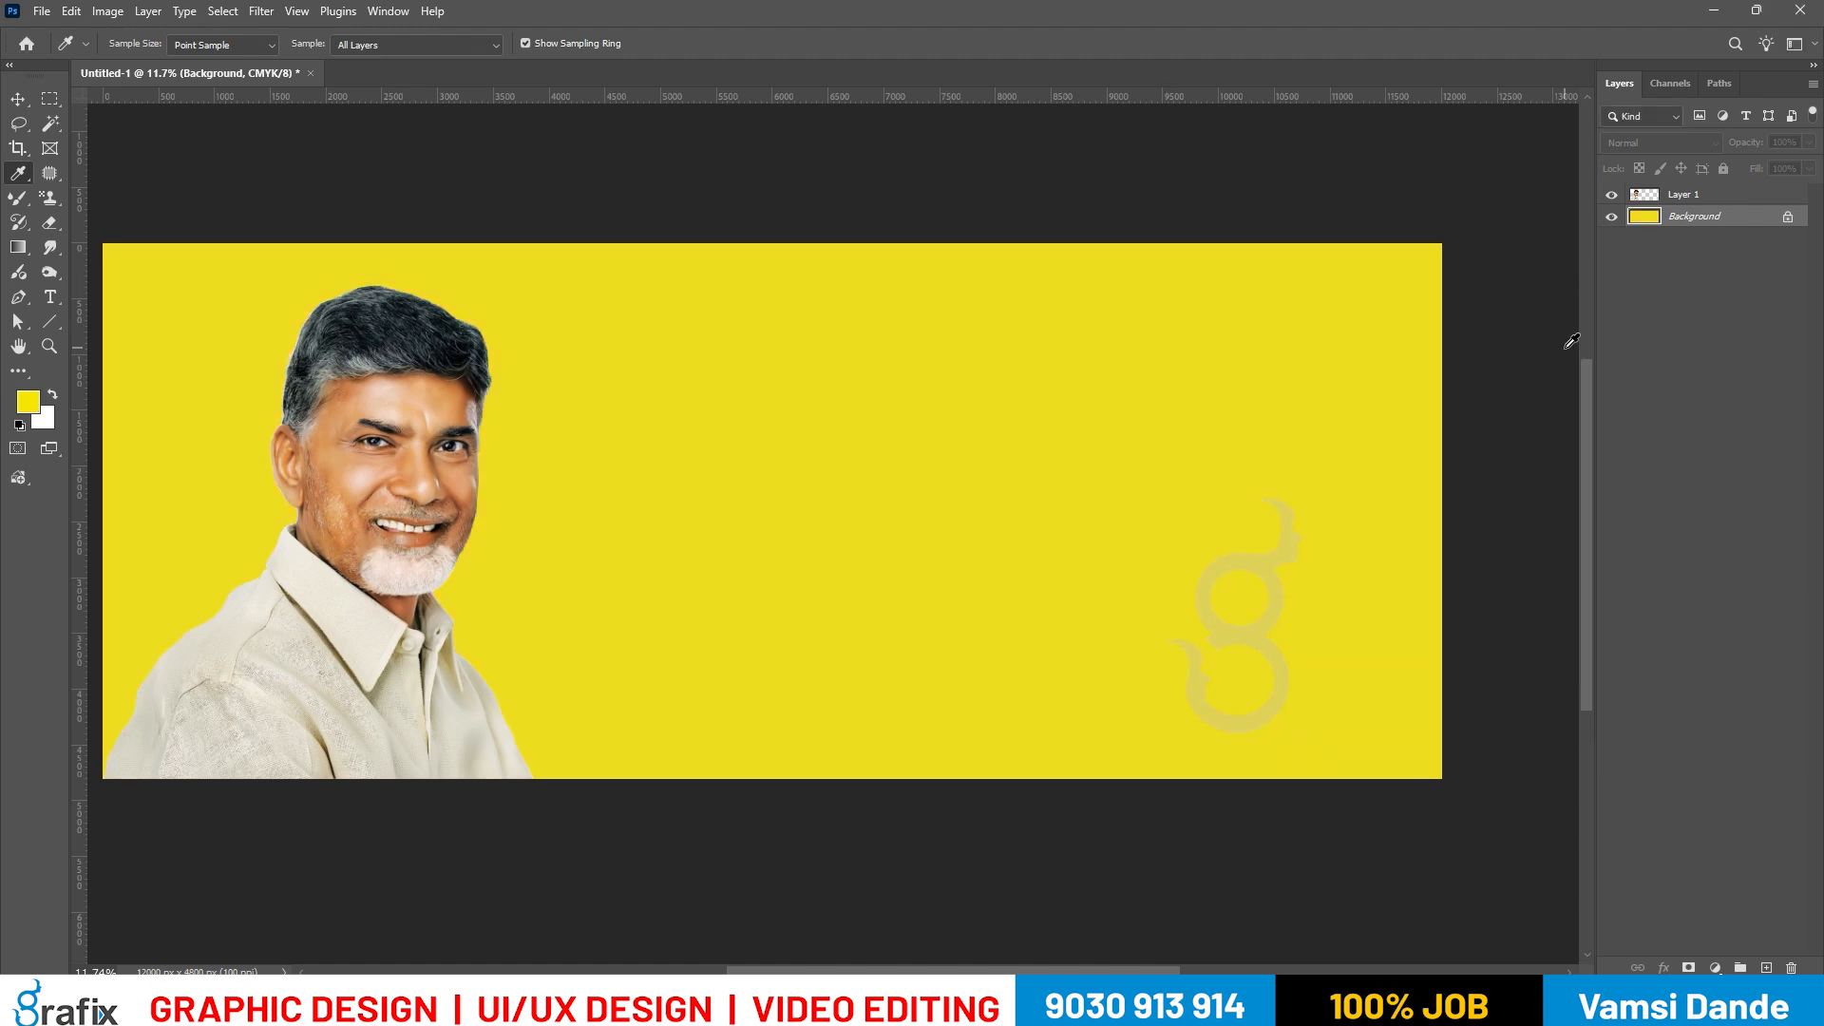
Draw a circular selection beside the portrait's head near the banner's upper edge, fill it with white on a new layer and deselect.
{"action": "key", "text": "v"}
{"action": "right_click", "coordinate": [665, 365]}
{"action": "left_click", "coordinate": [681, 374]}
{"action": "scroll", "coordinate": [1211, 454], "scroll_direction": "down", "scroll_amount": 1}
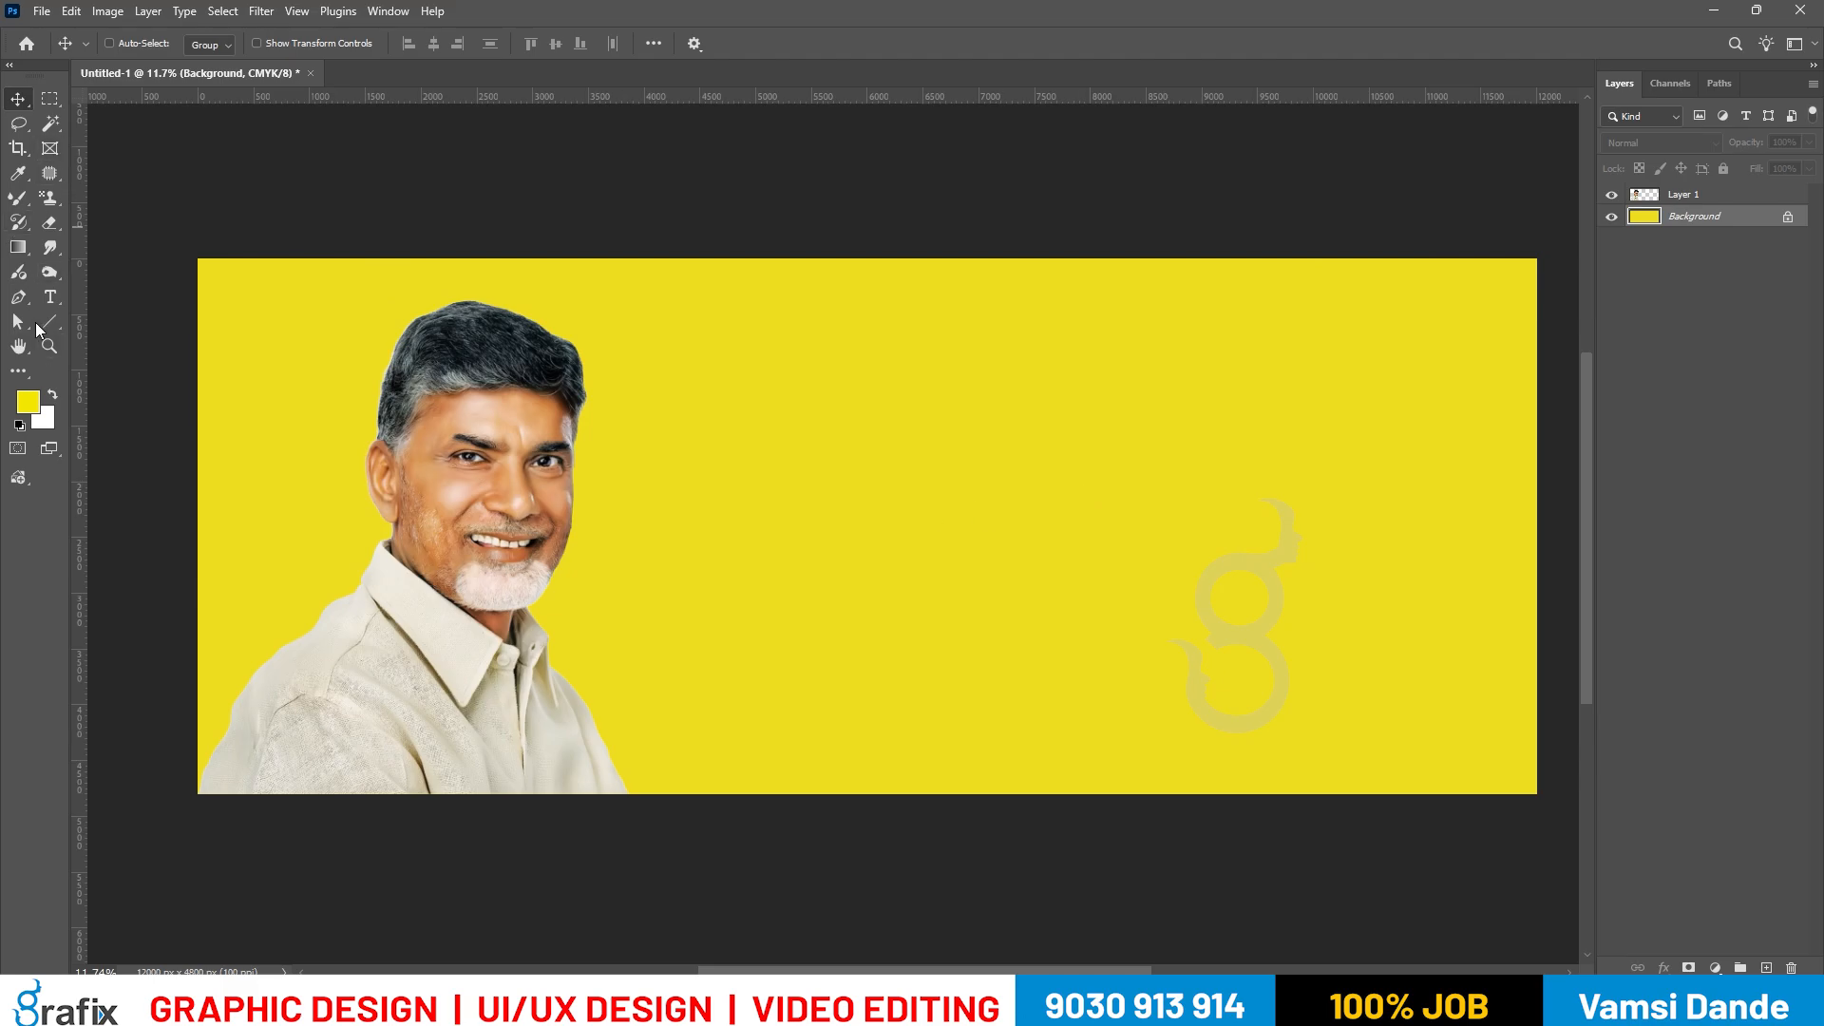
{"action": "left_click", "coordinate": [48, 100]}
{"action": "left_click", "coordinate": [96, 122]}
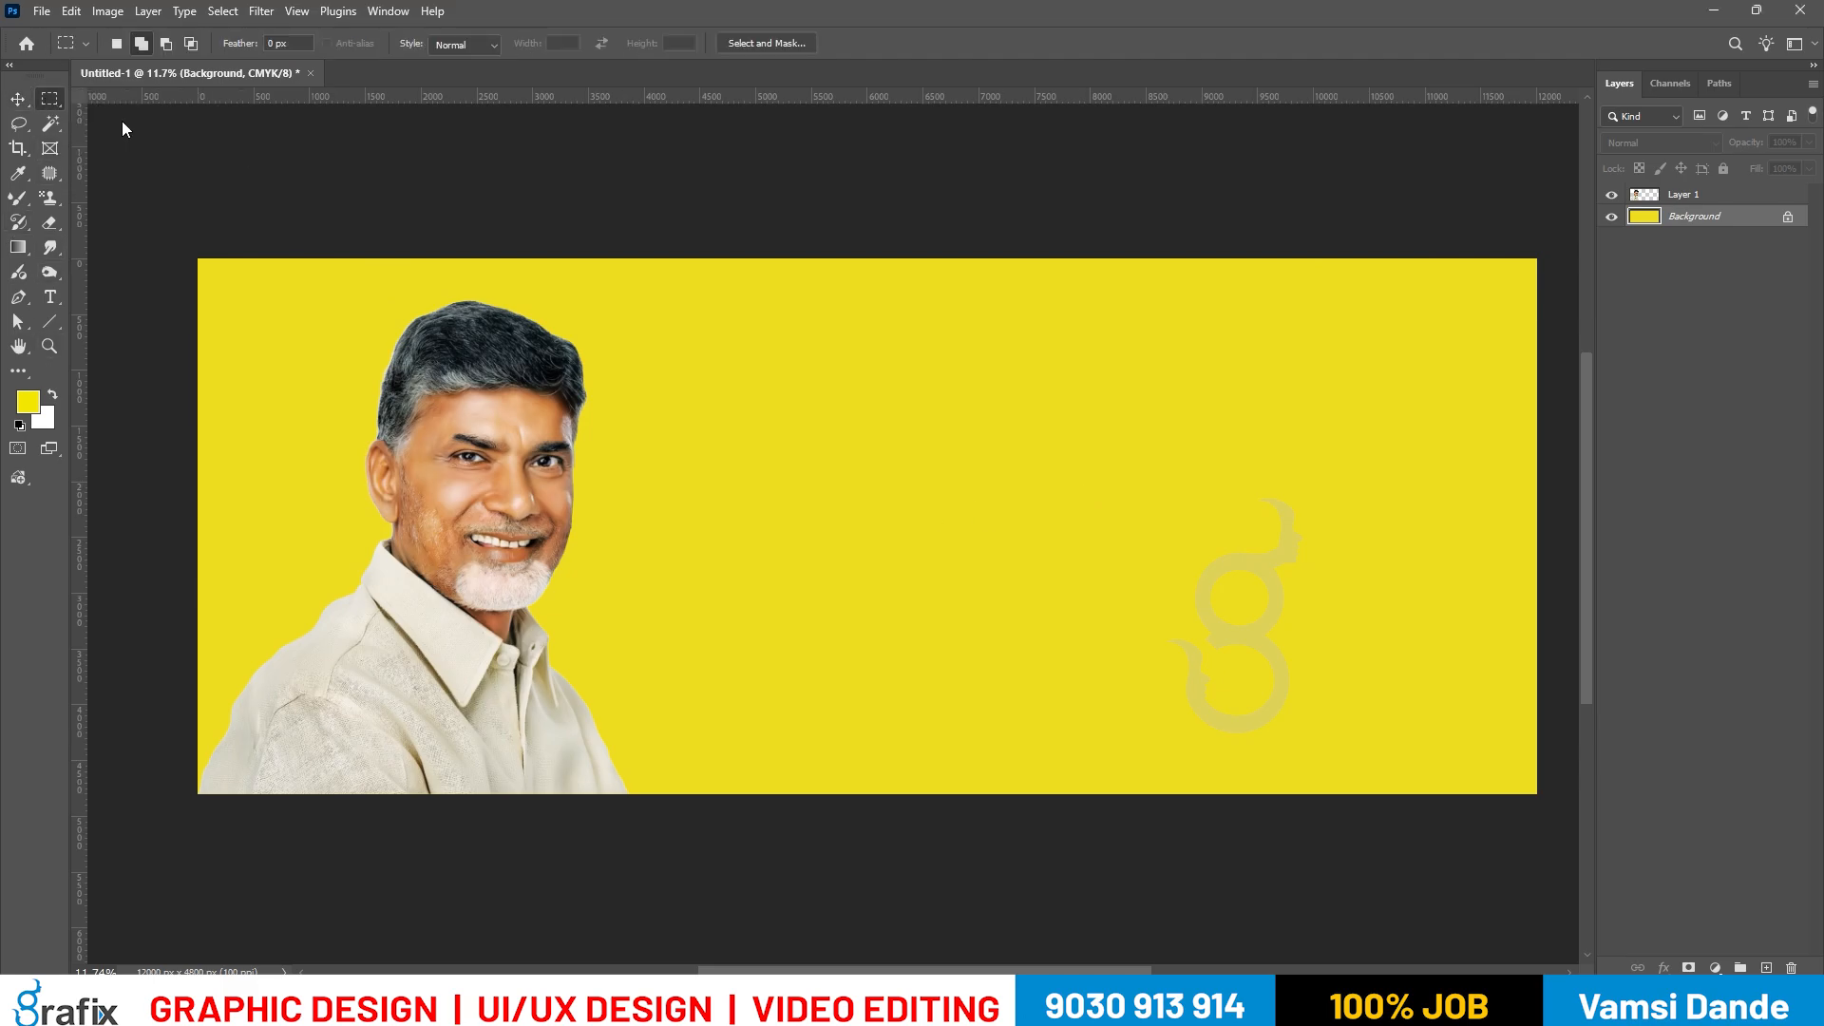
{"action": "left_click_drag", "start_coordinate": [694, 290], "coordinate": [820, 416]}
{"action": "key", "text": "ctrl+shift+n"}
{"action": "key", "text": "Return"}
{"action": "key", "text": "ctrl+d"}
{"action": "key", "text": "v"}
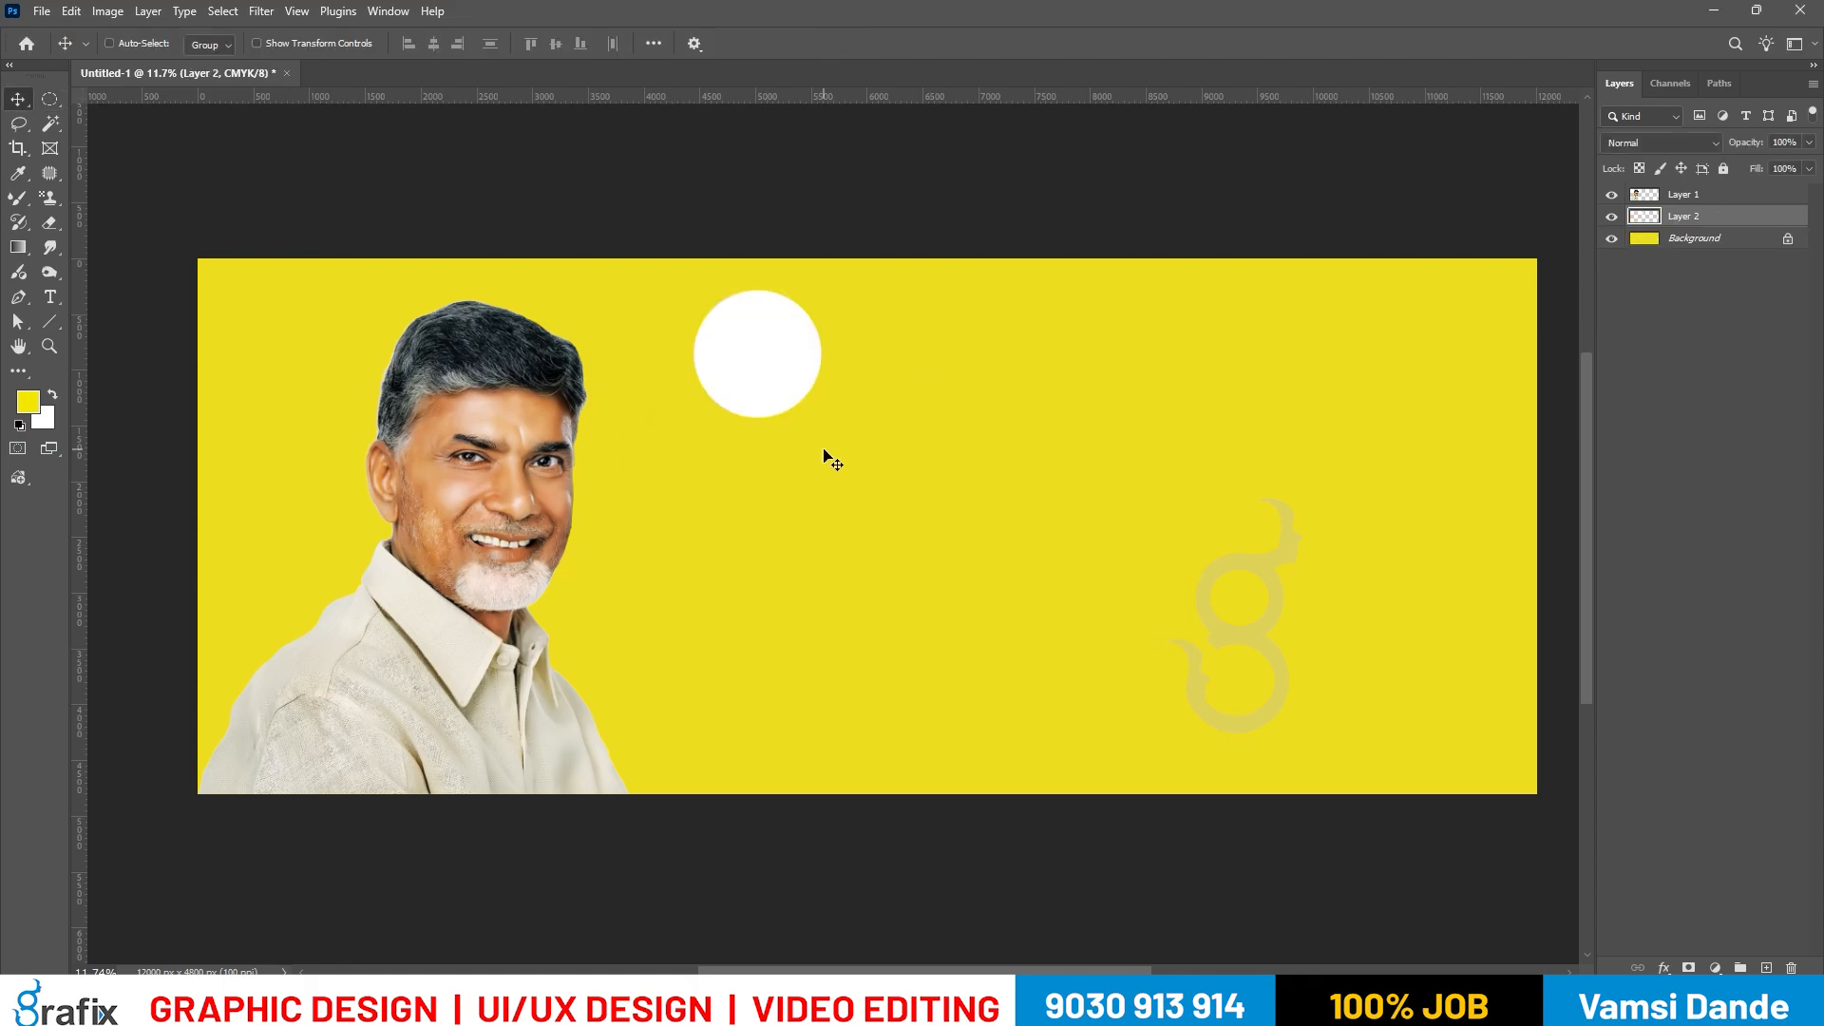
Duplicate the white circle into an evenly spaced row of five along the banner's upper edge.
{"action": "left_click_drag", "start_coordinate": [777, 384], "coordinate": [1345, 371]}
{"action": "key", "text": "Tab"}
{"action": "right_click", "coordinate": [1256, 497]}
{"action": "left_click", "coordinate": [1279, 503]}
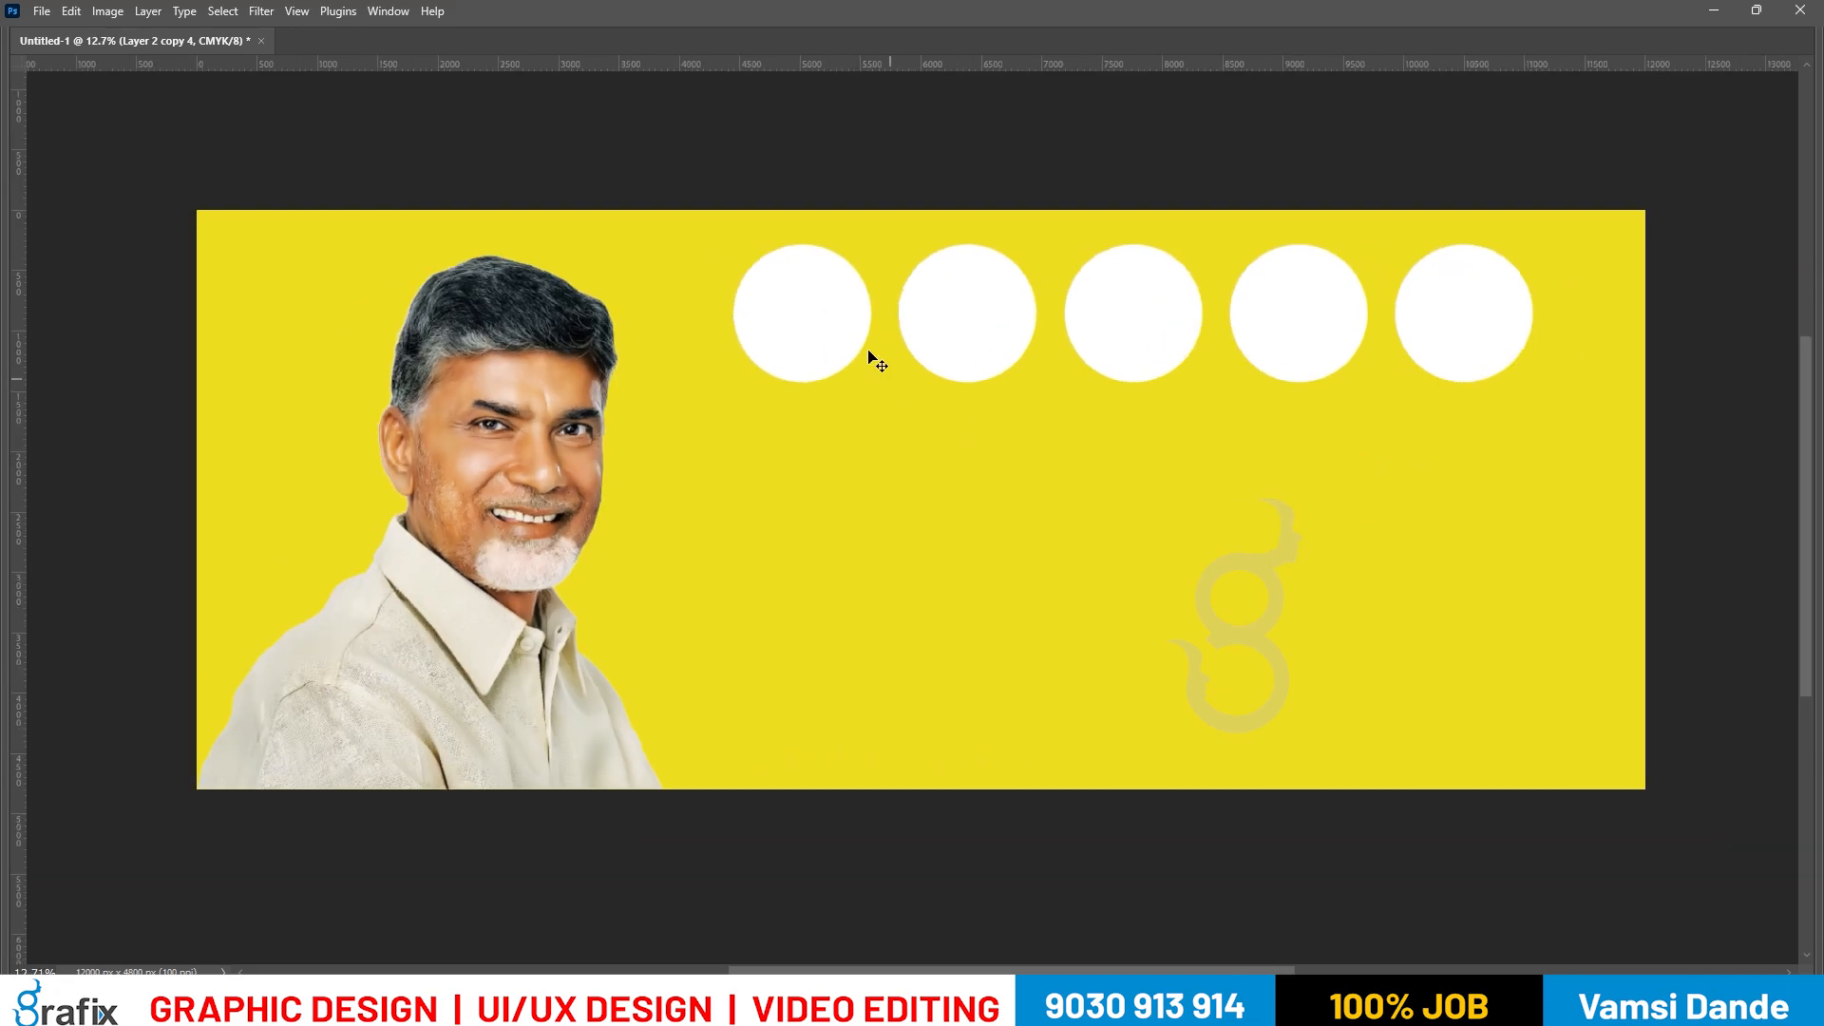
Select all five white circle layers and scale the row down slightly.
{"action": "right_click", "coordinate": [834, 339]}
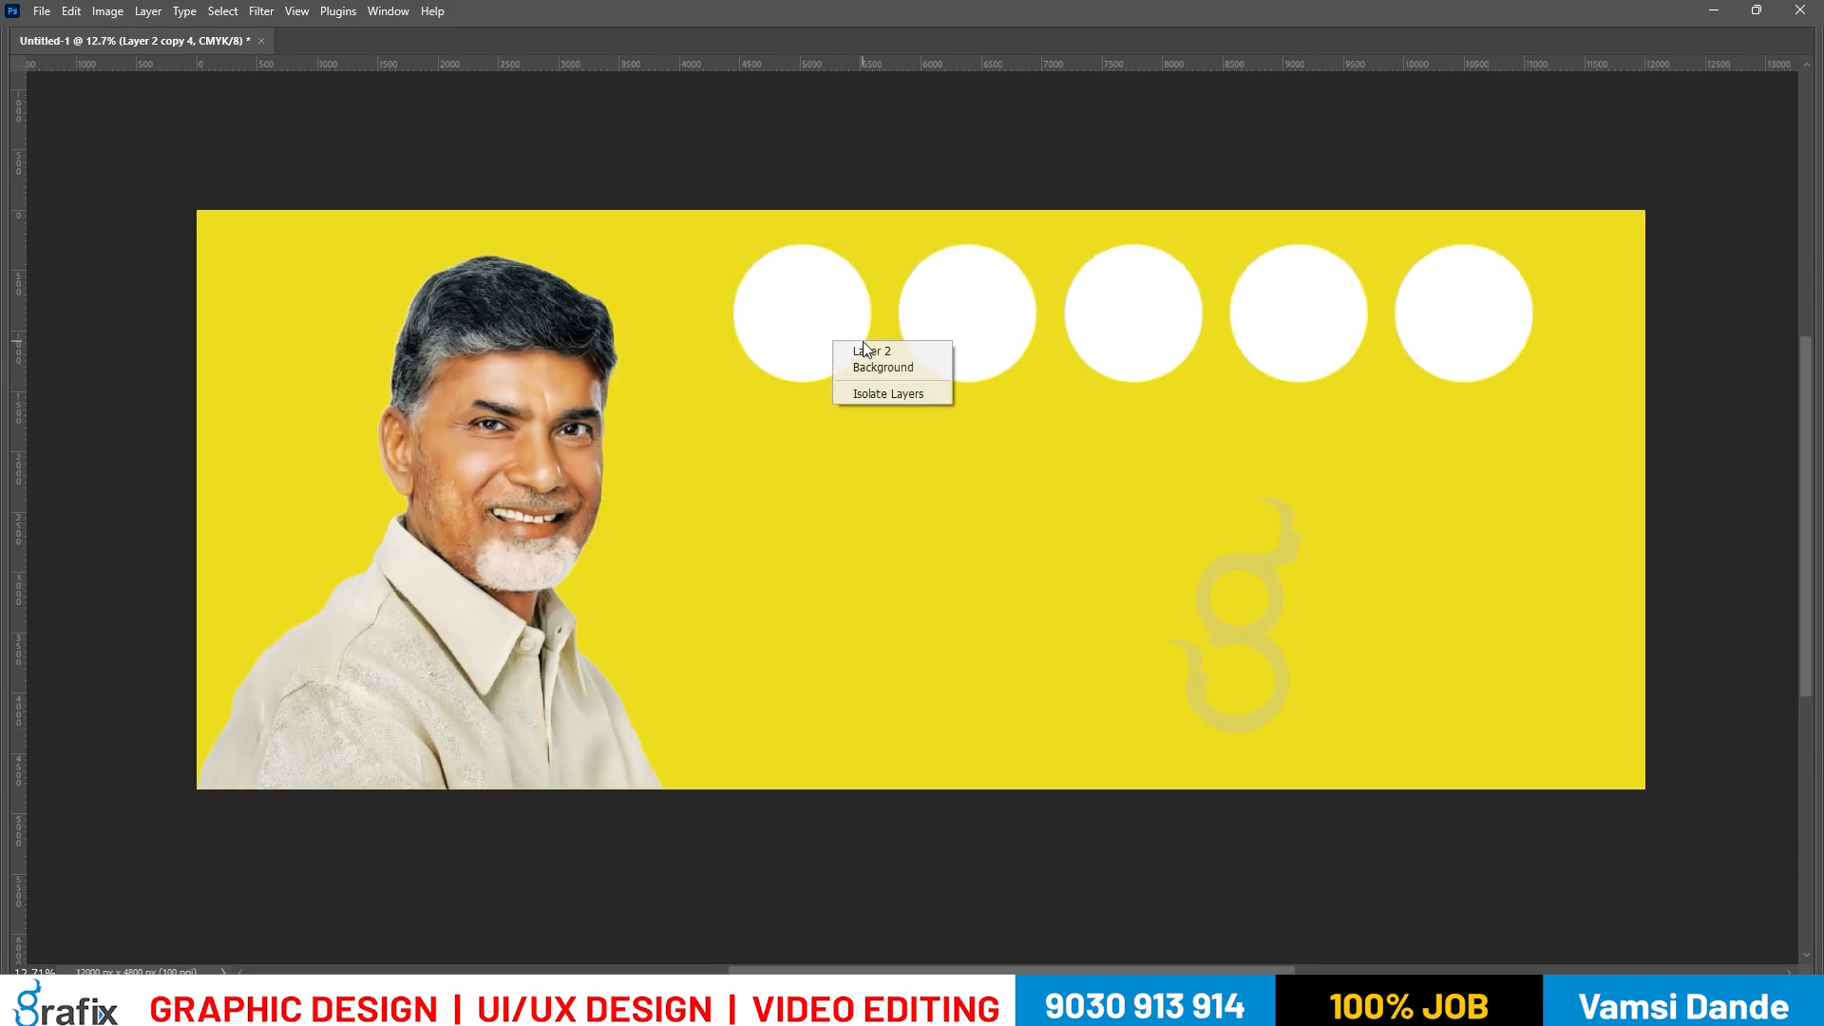
{"action": "left_click", "coordinate": [942, 348]}
{"action": "right_click", "coordinate": [994, 319]}
{"action": "left_click", "coordinate": [1093, 329], "text": "shift"}
{"action": "right_click", "coordinate": [1167, 337]}
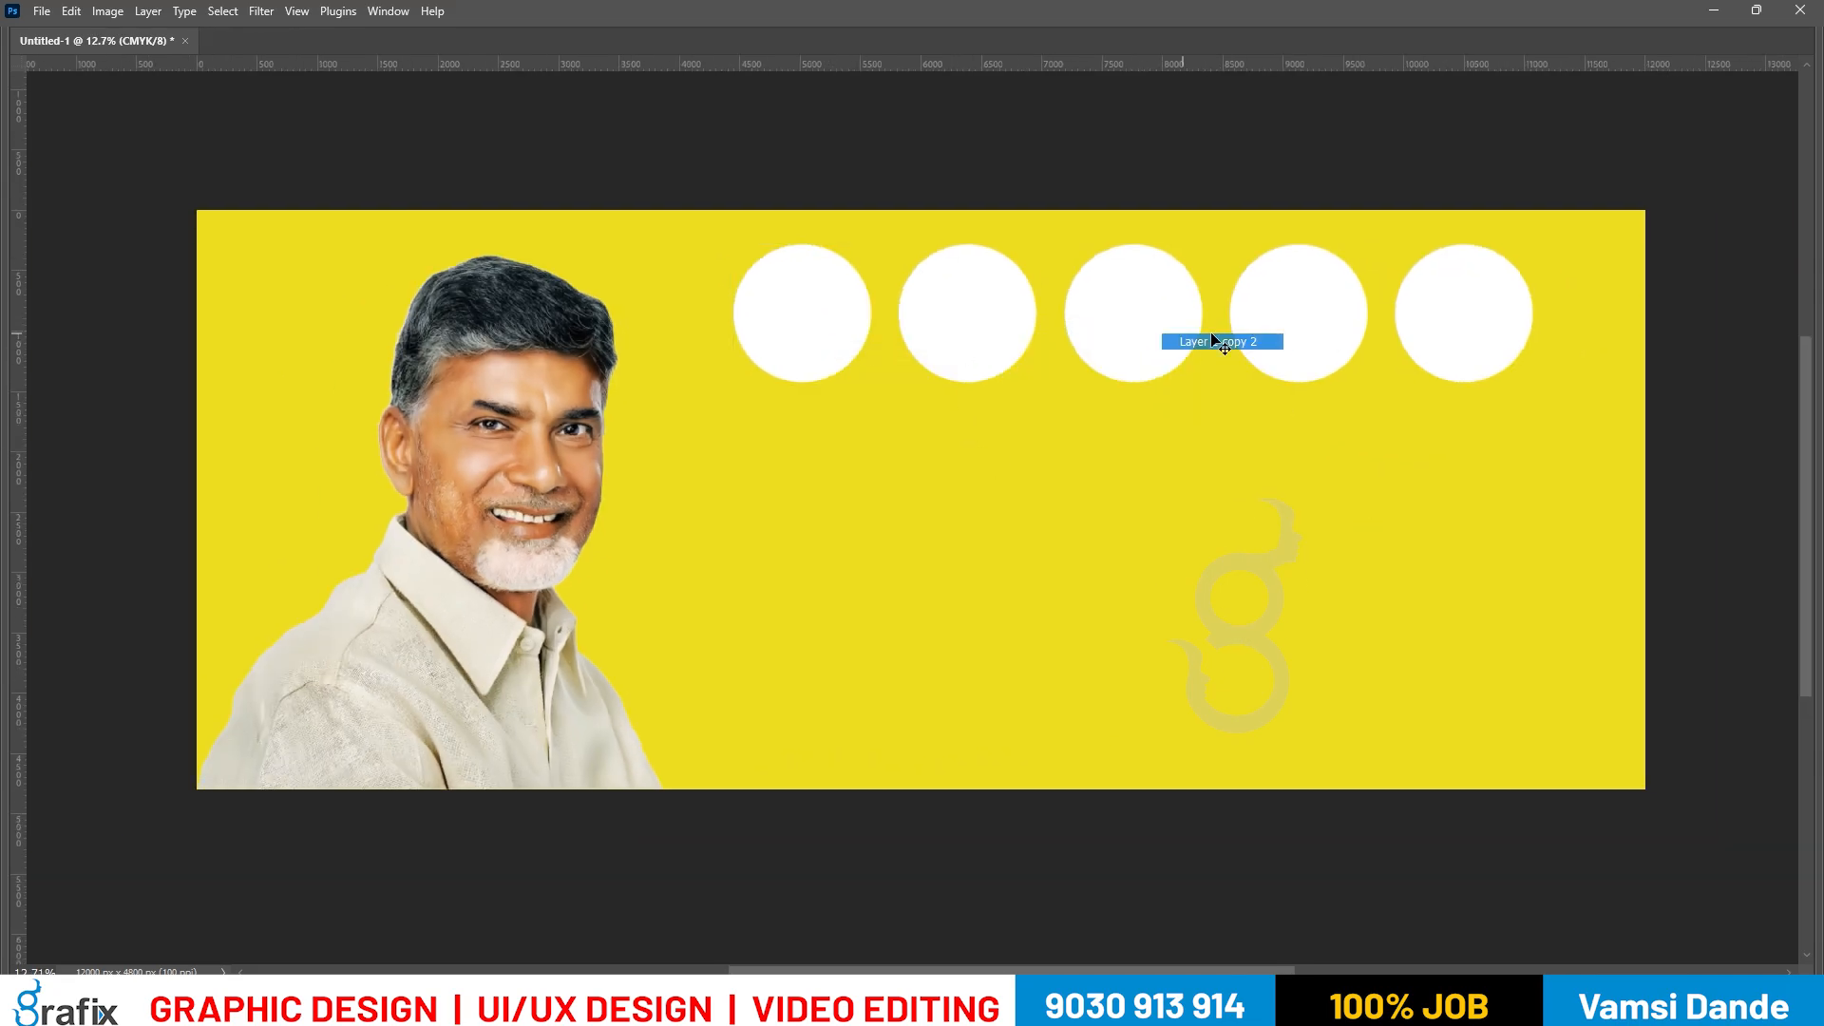
{"action": "left_click", "coordinate": [1174, 345], "text": "shift"}
{"action": "right_click", "coordinate": [1344, 344]}
{"action": "left_click", "coordinate": [1368, 346], "text": "shift"}
{"action": "right_click", "coordinate": [1504, 349]}
{"action": "left_click", "coordinate": [1530, 359], "text": "shift"}
{"action": "key", "text": "ctrl+t"}
{"action": "left_click_drag", "start_coordinate": [1531, 382], "coordinate": [1397, 338]}
{"action": "key", "text": "Return"}
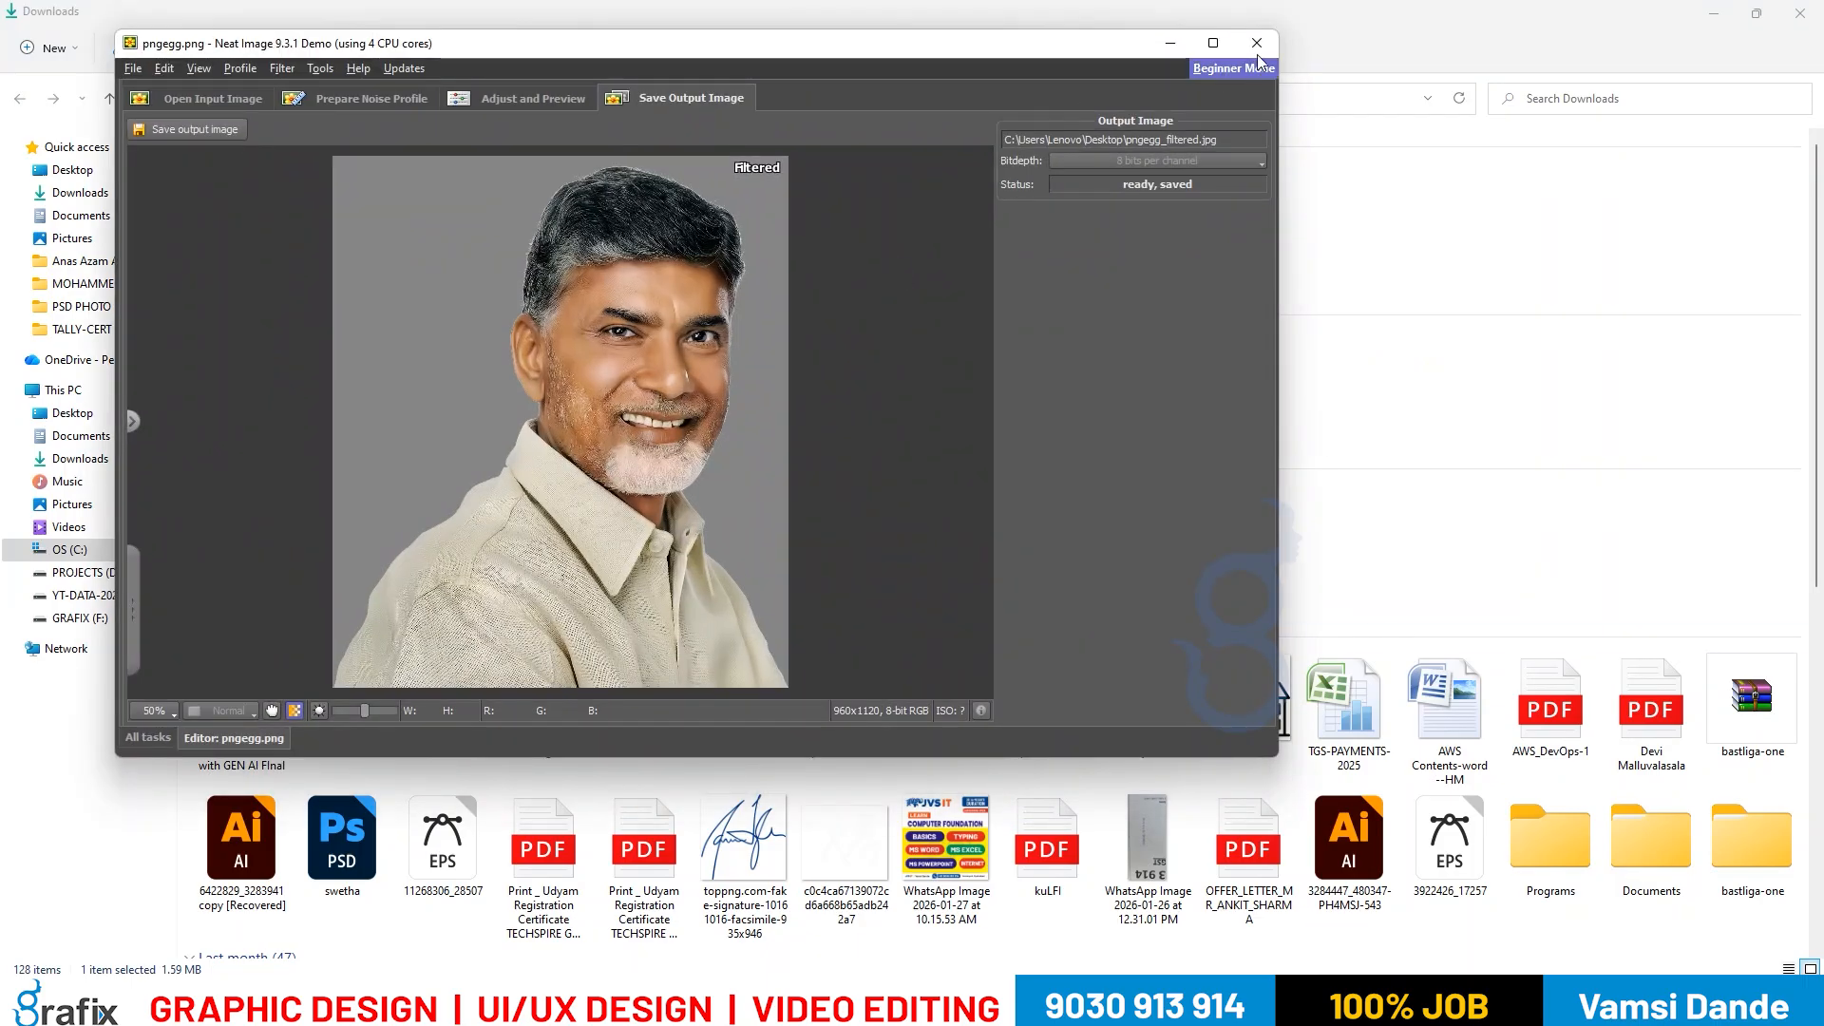
Close Neat Image, switch to Chrome, close the PNGEgg download page and look at the reference flex banner.
{"action": "left_click", "coordinate": [1258, 54]}
{"action": "key", "text": "super+Tab"}
{"action": "left_click", "coordinate": [750, 253]}
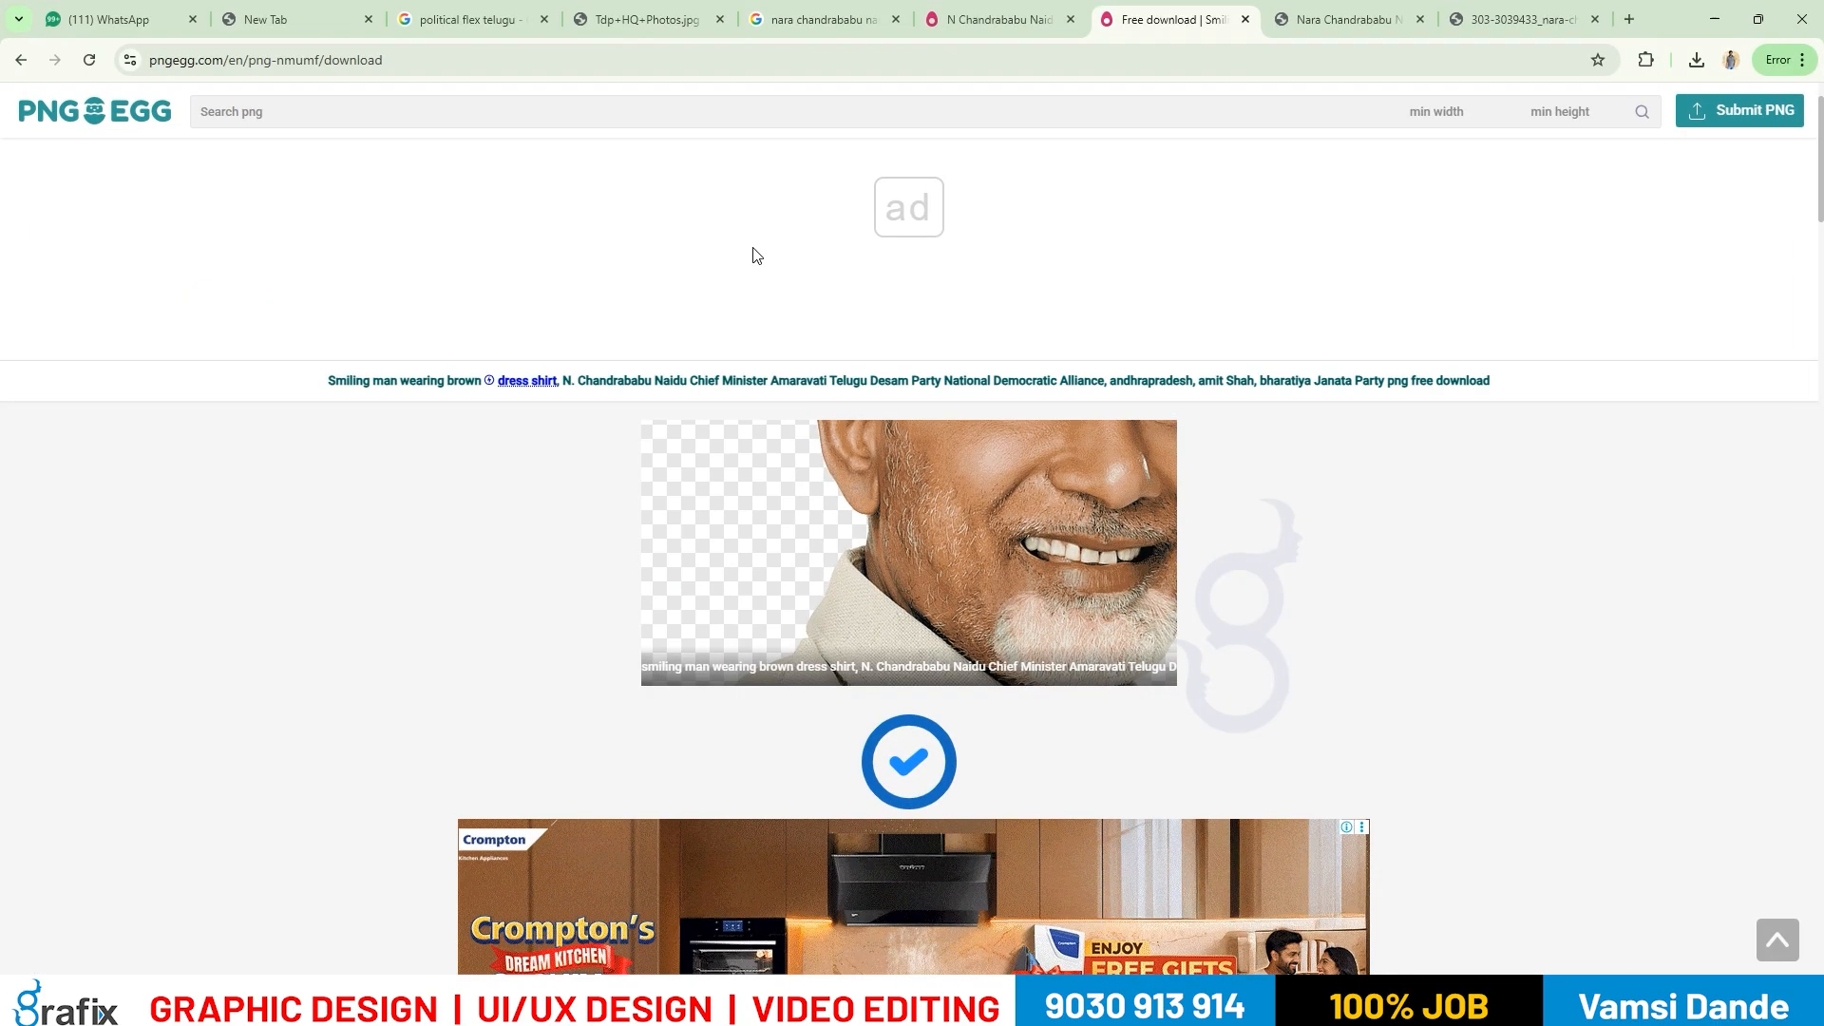
{"action": "key", "text": "ctrl+w"}
{"action": "left_click", "coordinate": [715, 19]}
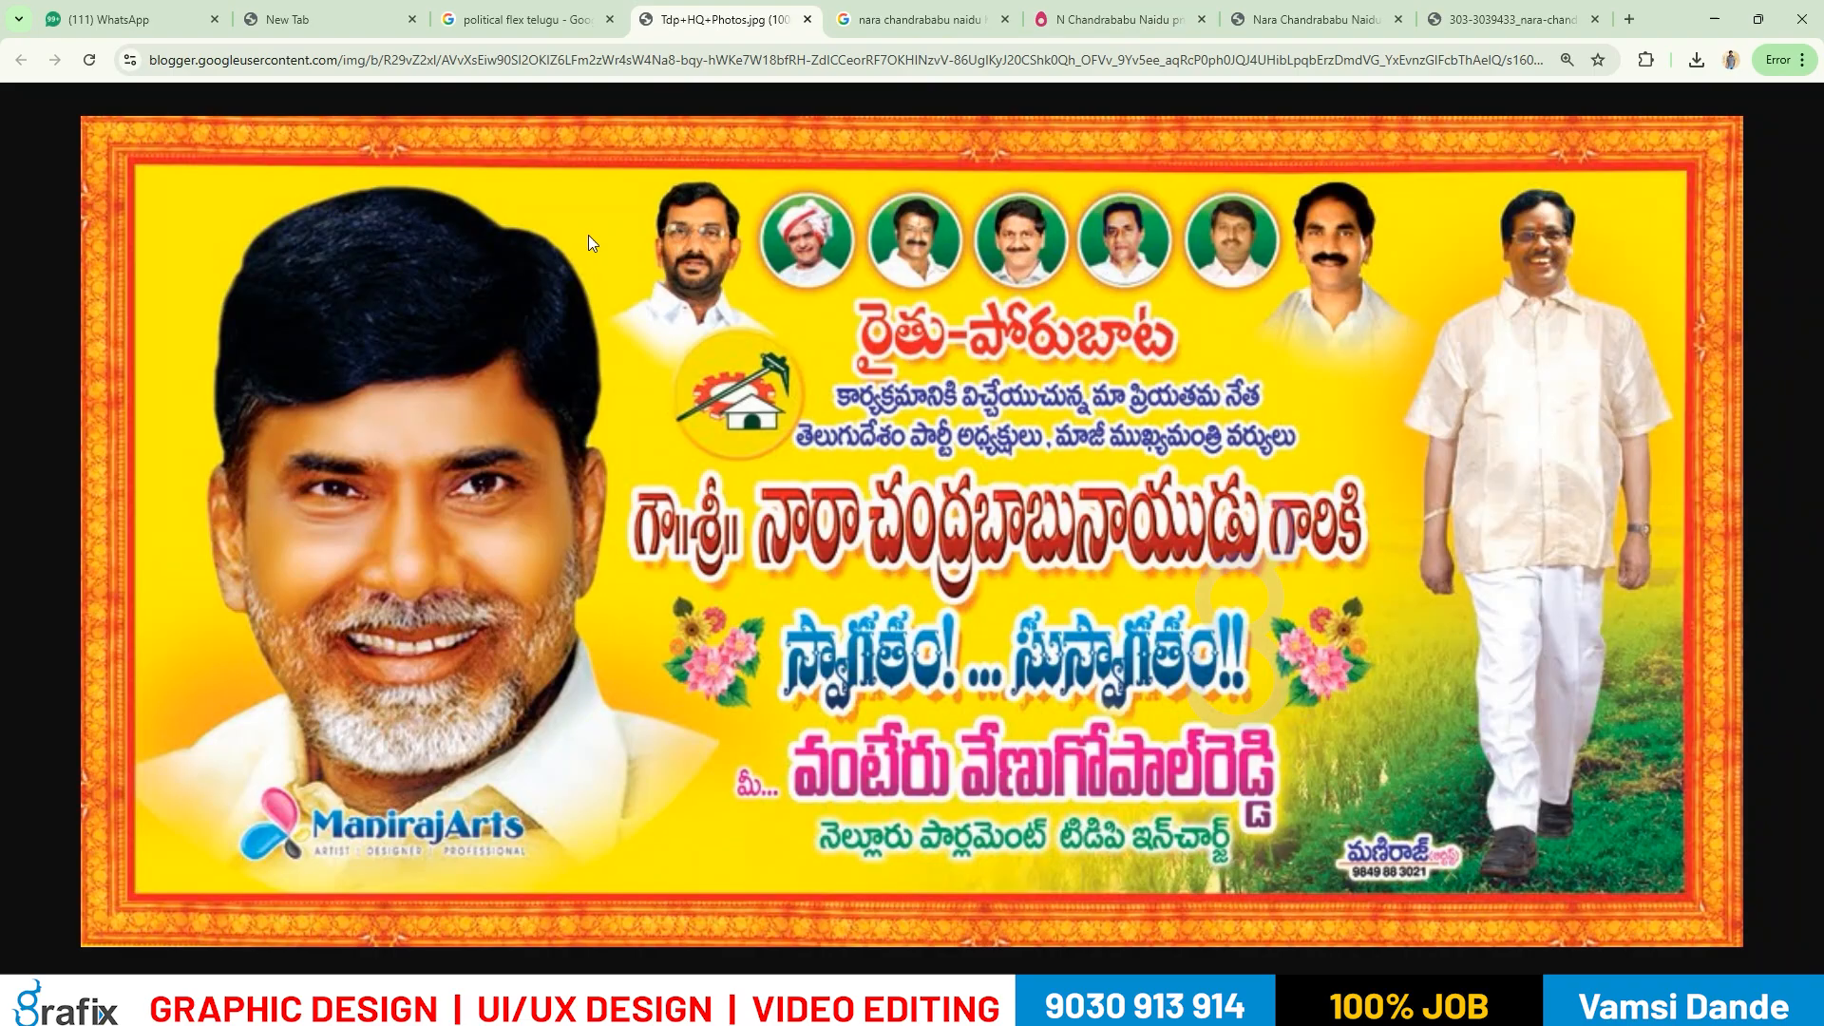
{"action": "left_click", "coordinate": [507, 8]}
Search Google Images for "tdp logos png free download".
{"action": "left_click", "coordinate": [916, 19]}
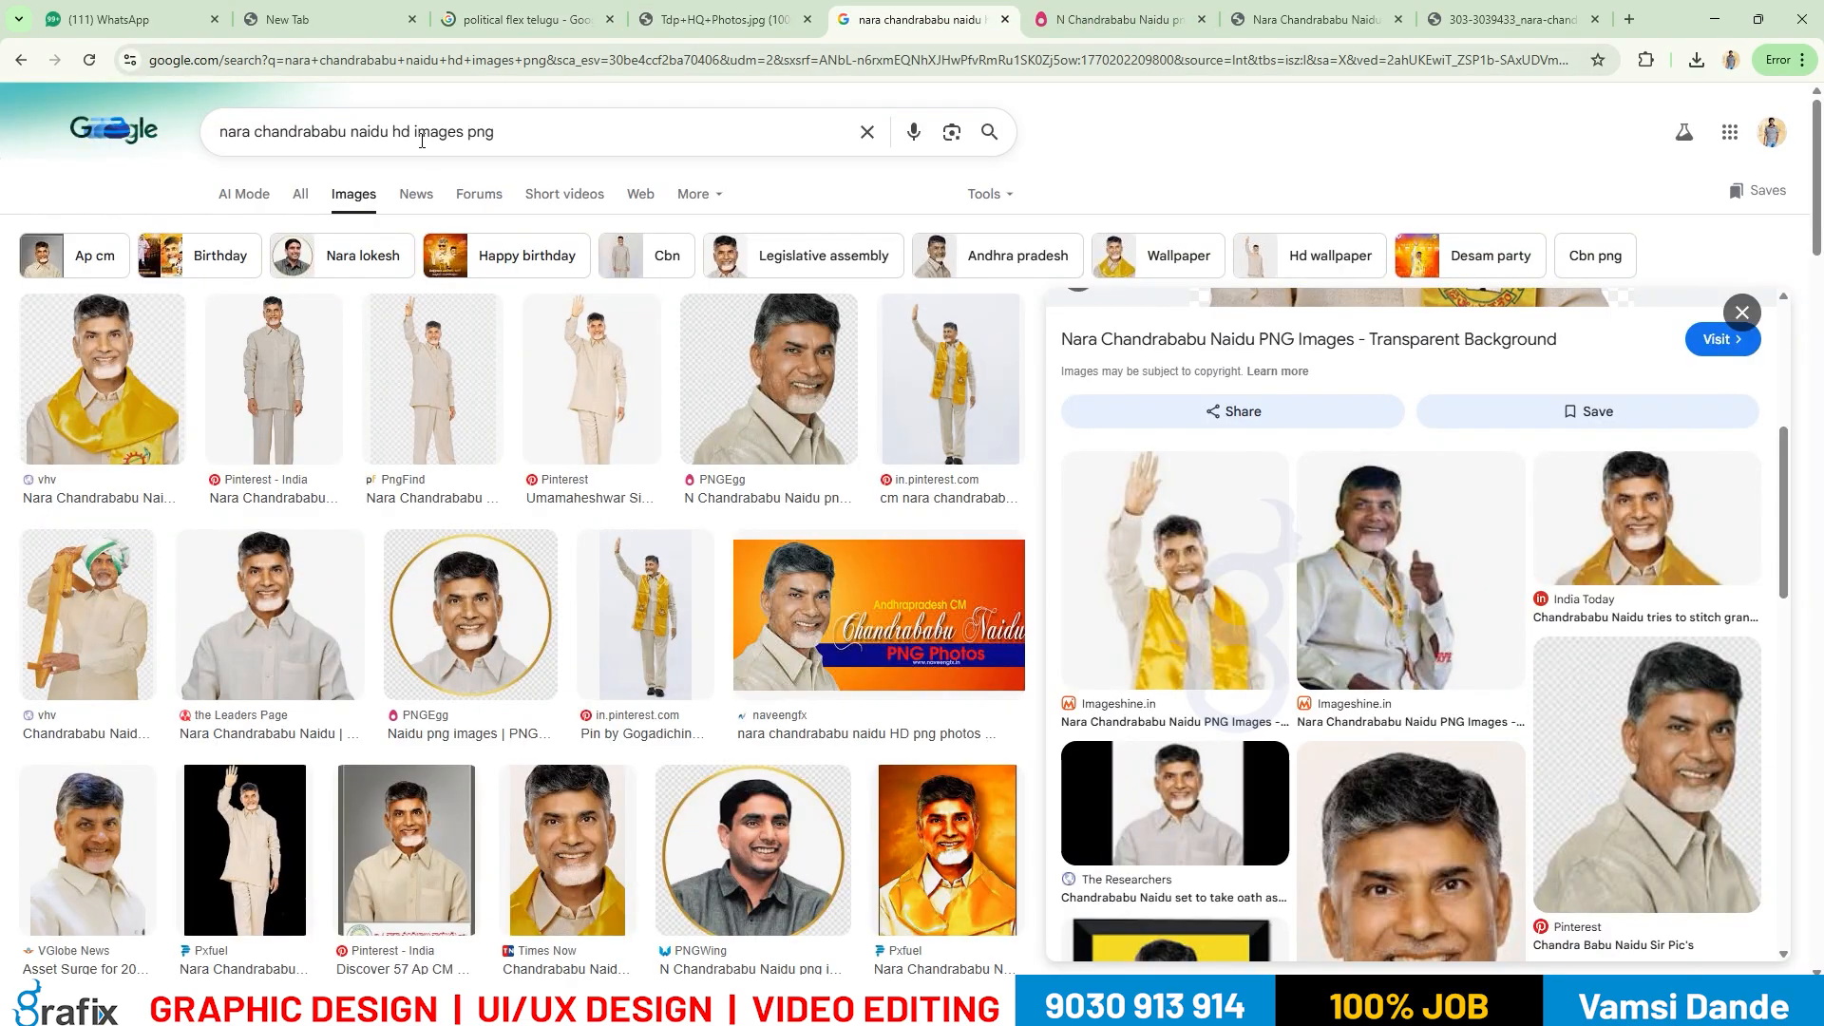
{"action": "left_click_drag", "start_coordinate": [599, 130], "coordinate": [5, 179]}
{"action": "type", "text": "tdp logo"}
{"action": "key", "text": "Down"}
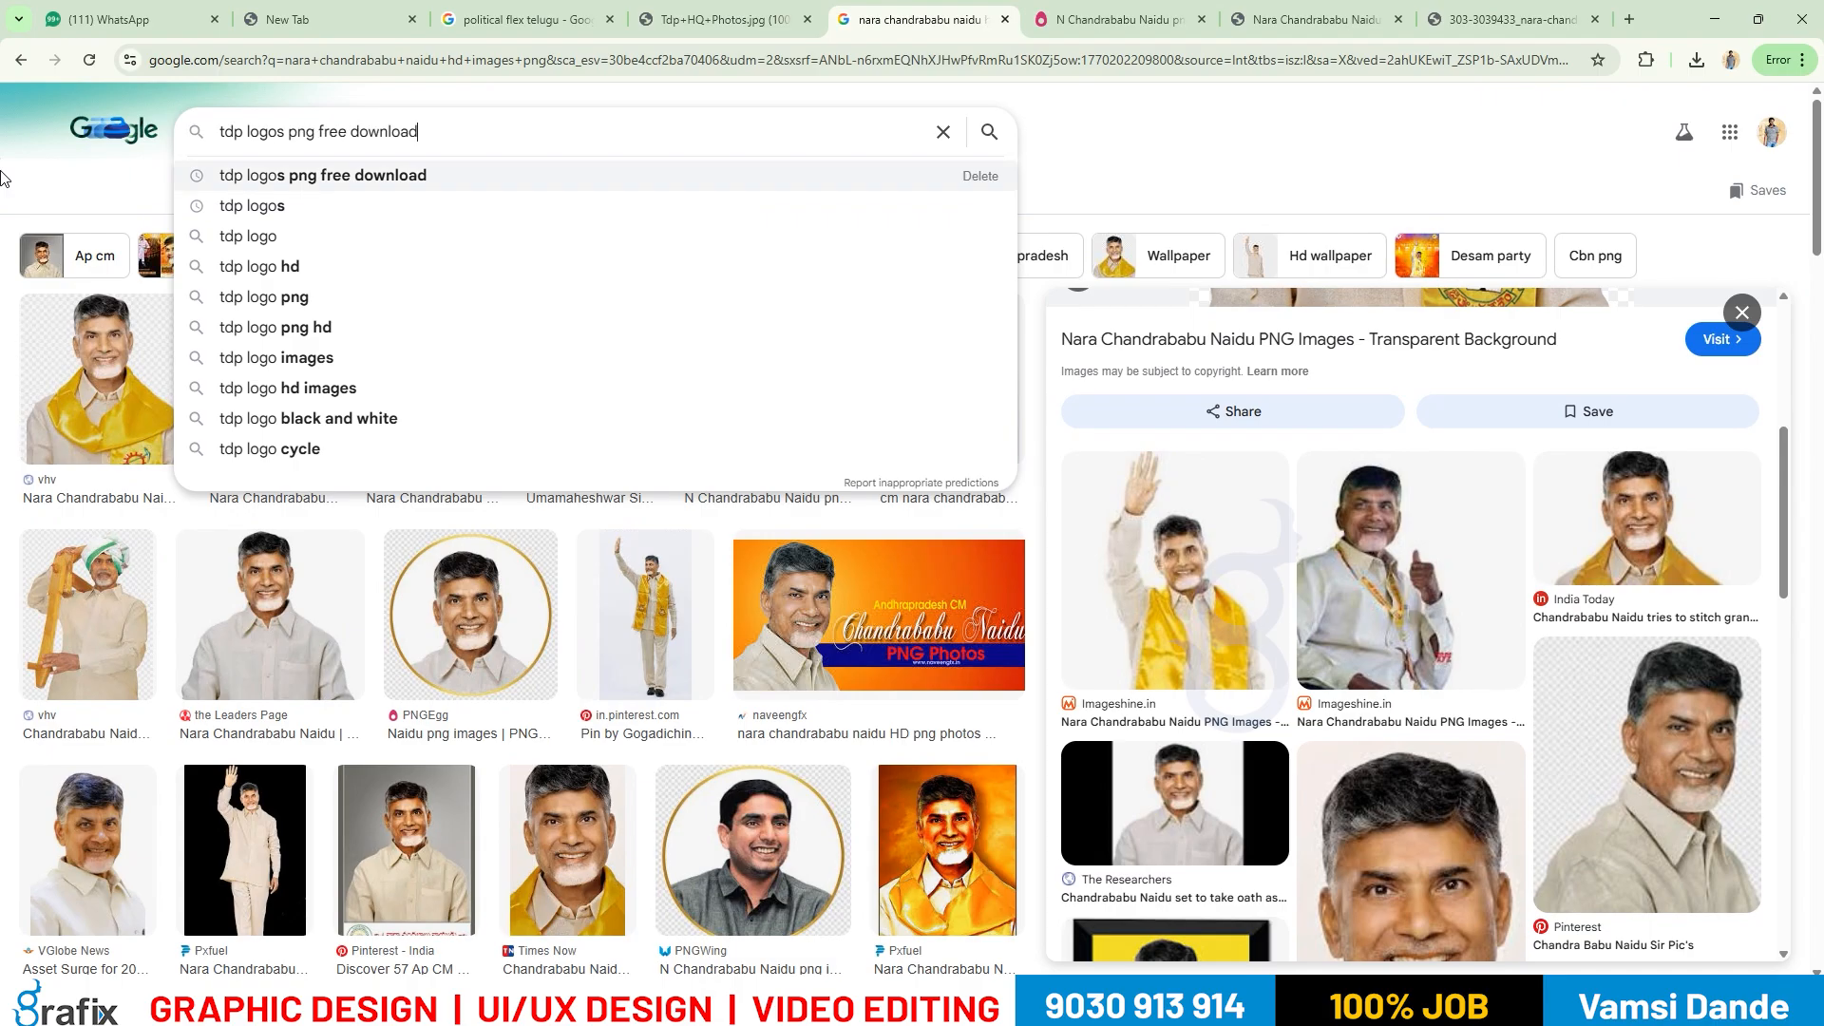
{"action": "key", "text": "Return"}
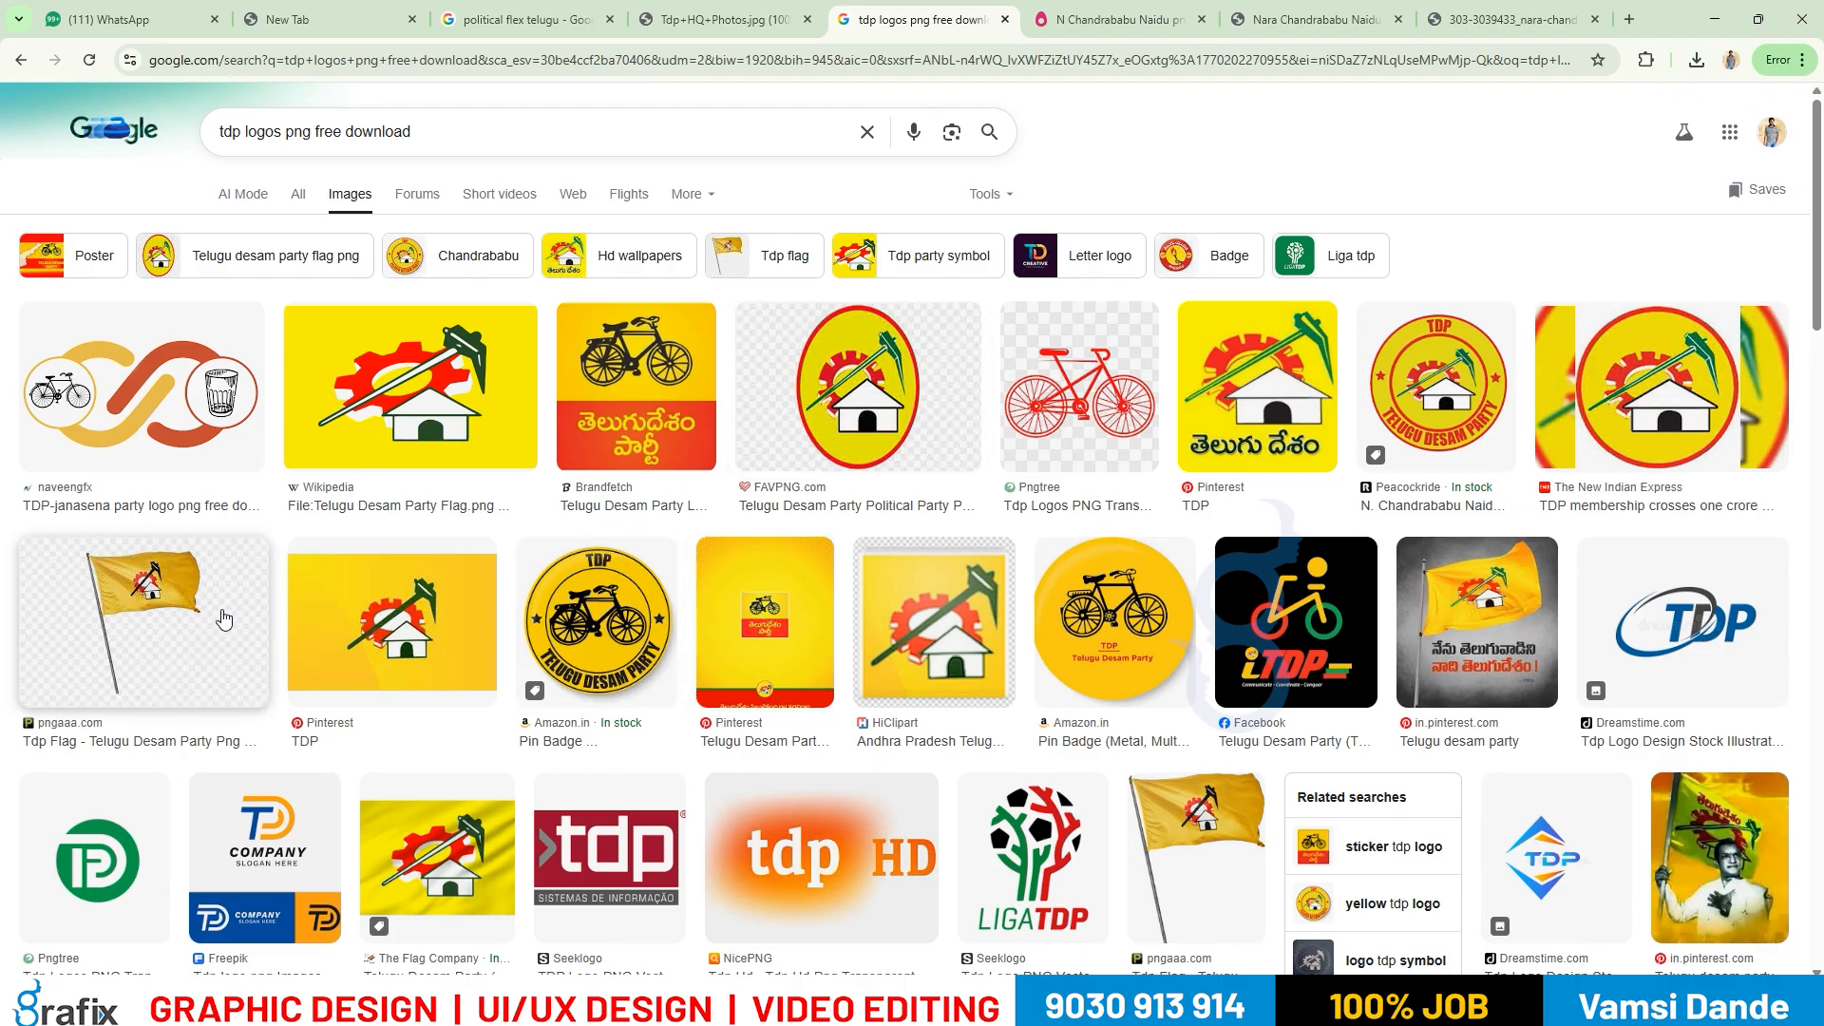
Check the Peacockride source page of the round TDP logo result for a usable image and close it.
{"action": "left_click", "coordinate": [1450, 394]}
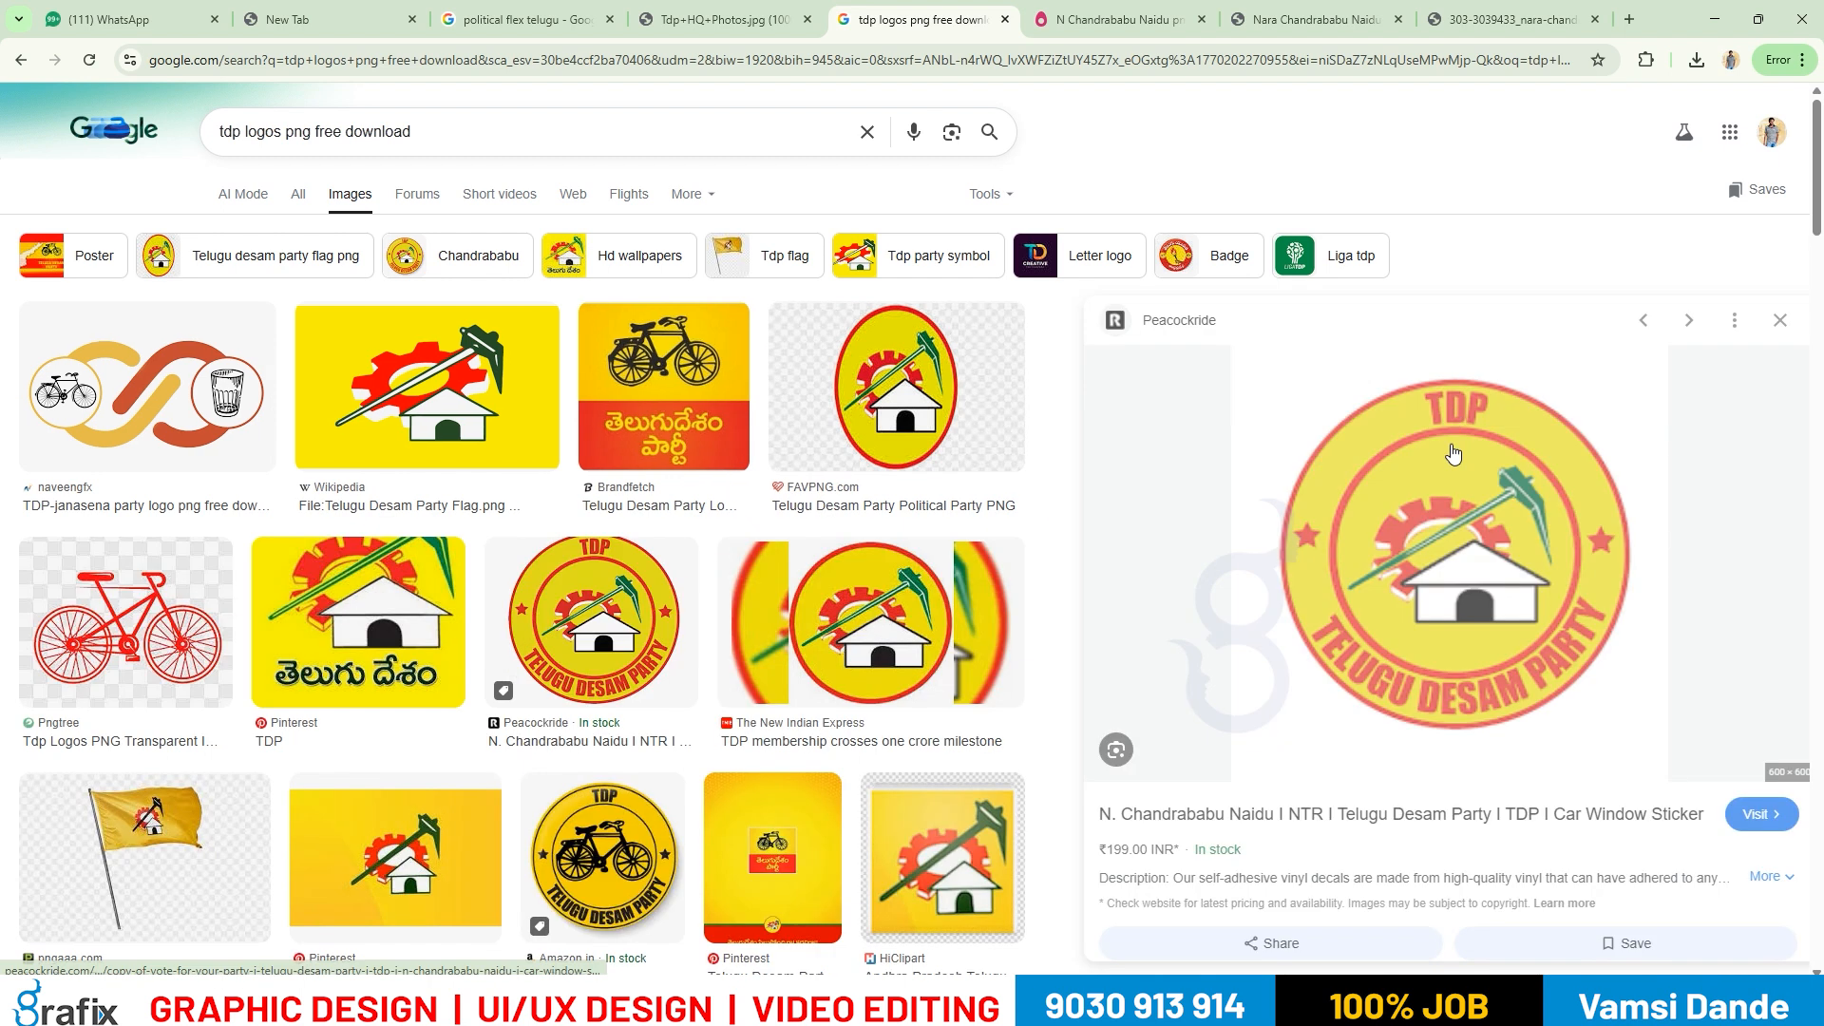
{"action": "left_click", "coordinate": [1440, 671]}
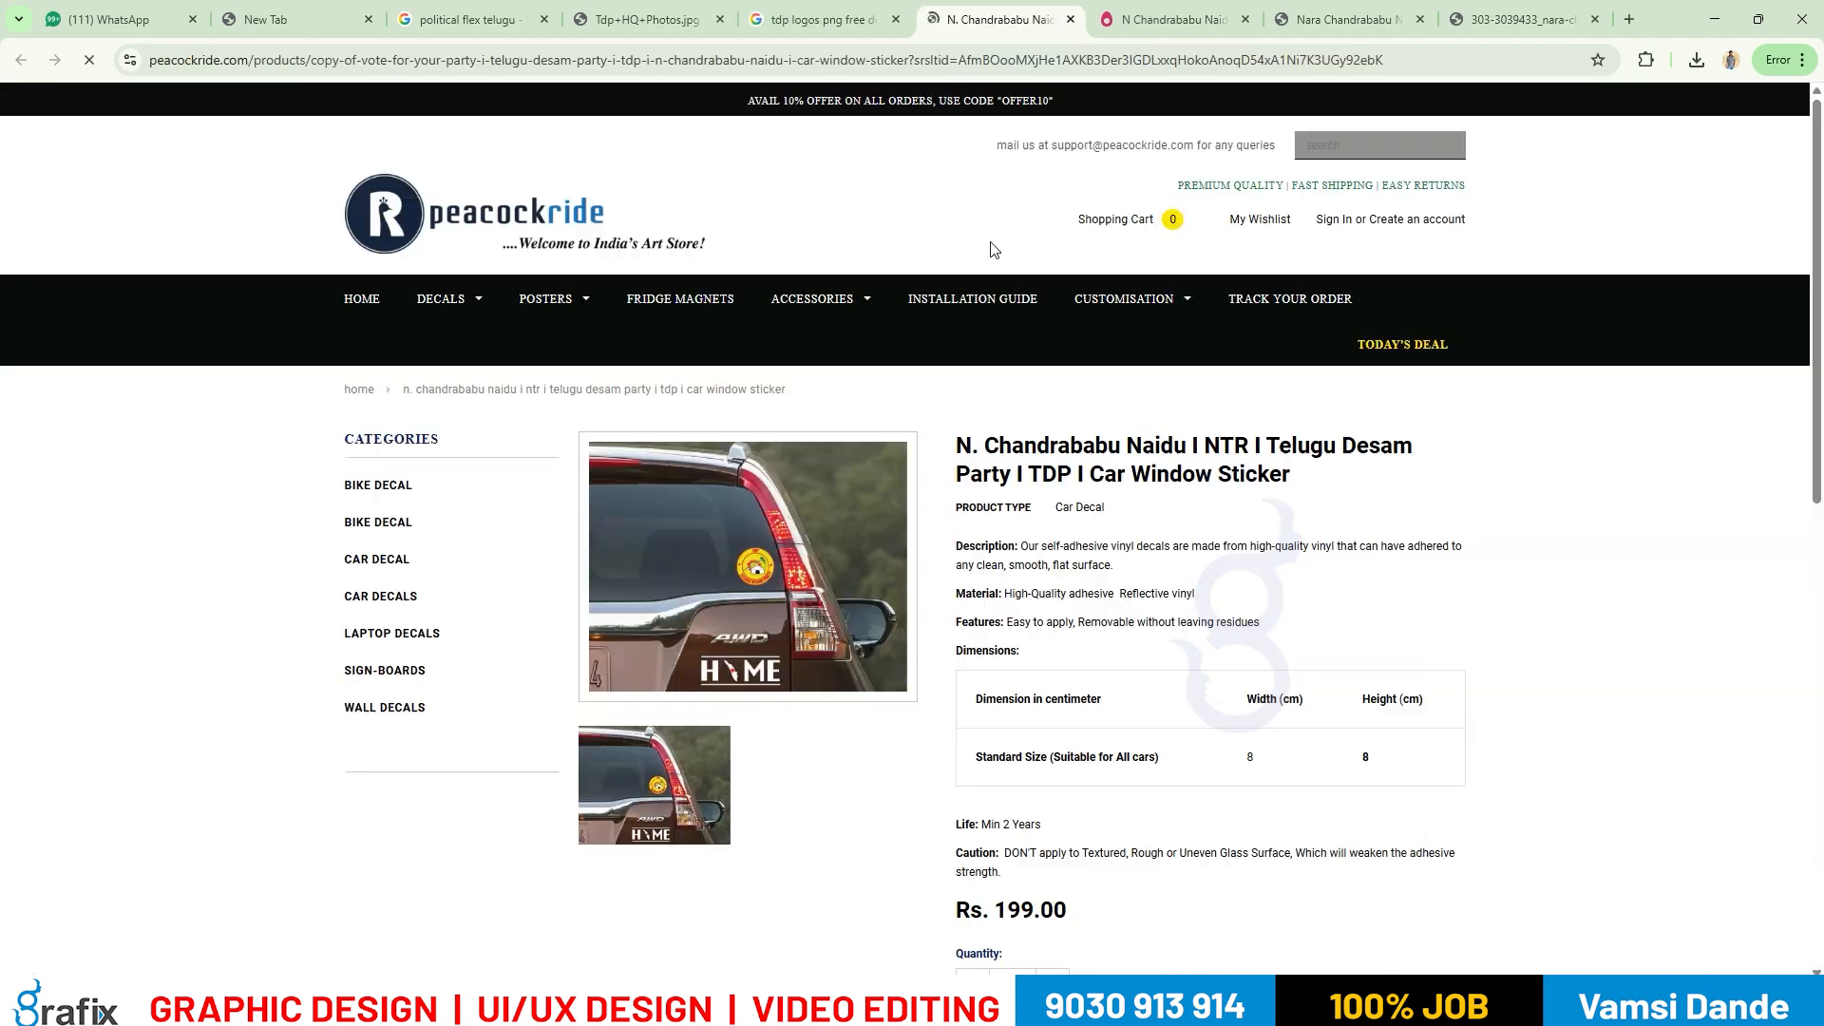
{"action": "scroll", "coordinate": [1239, 712], "scroll_direction": "down", "scroll_amount": 5}
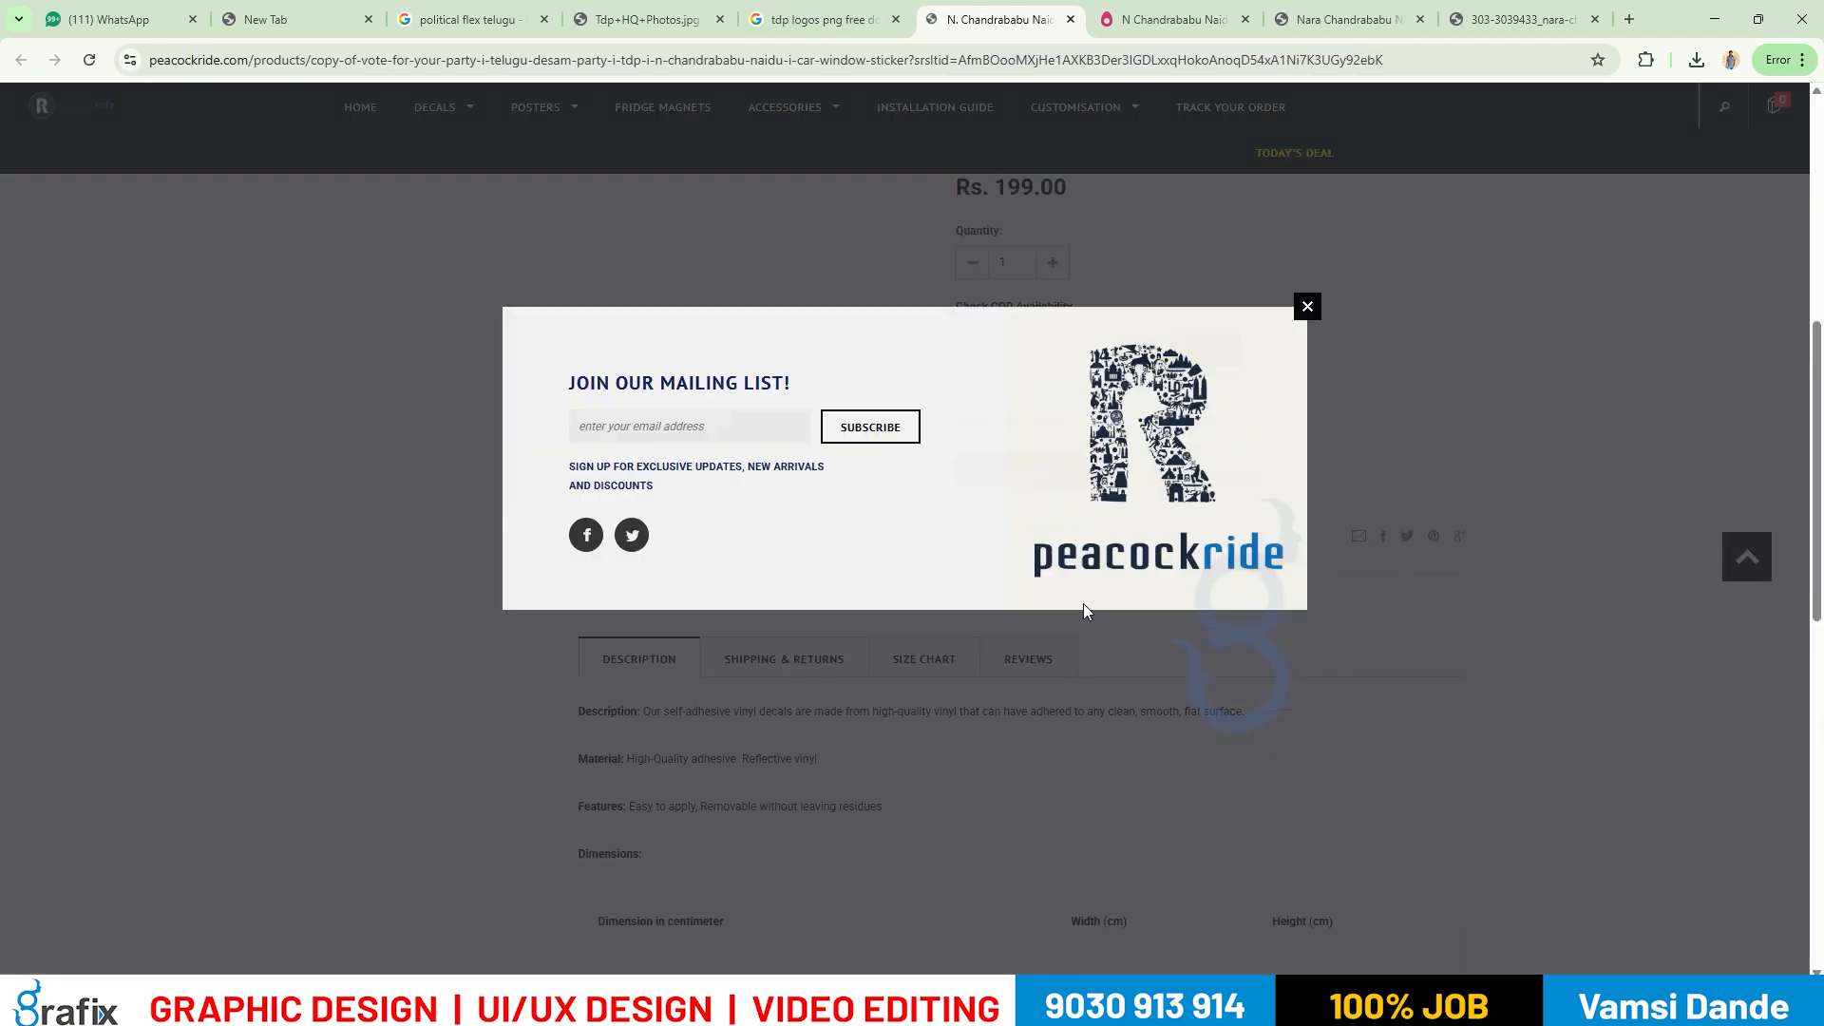
{"action": "left_click", "coordinate": [1307, 306]}
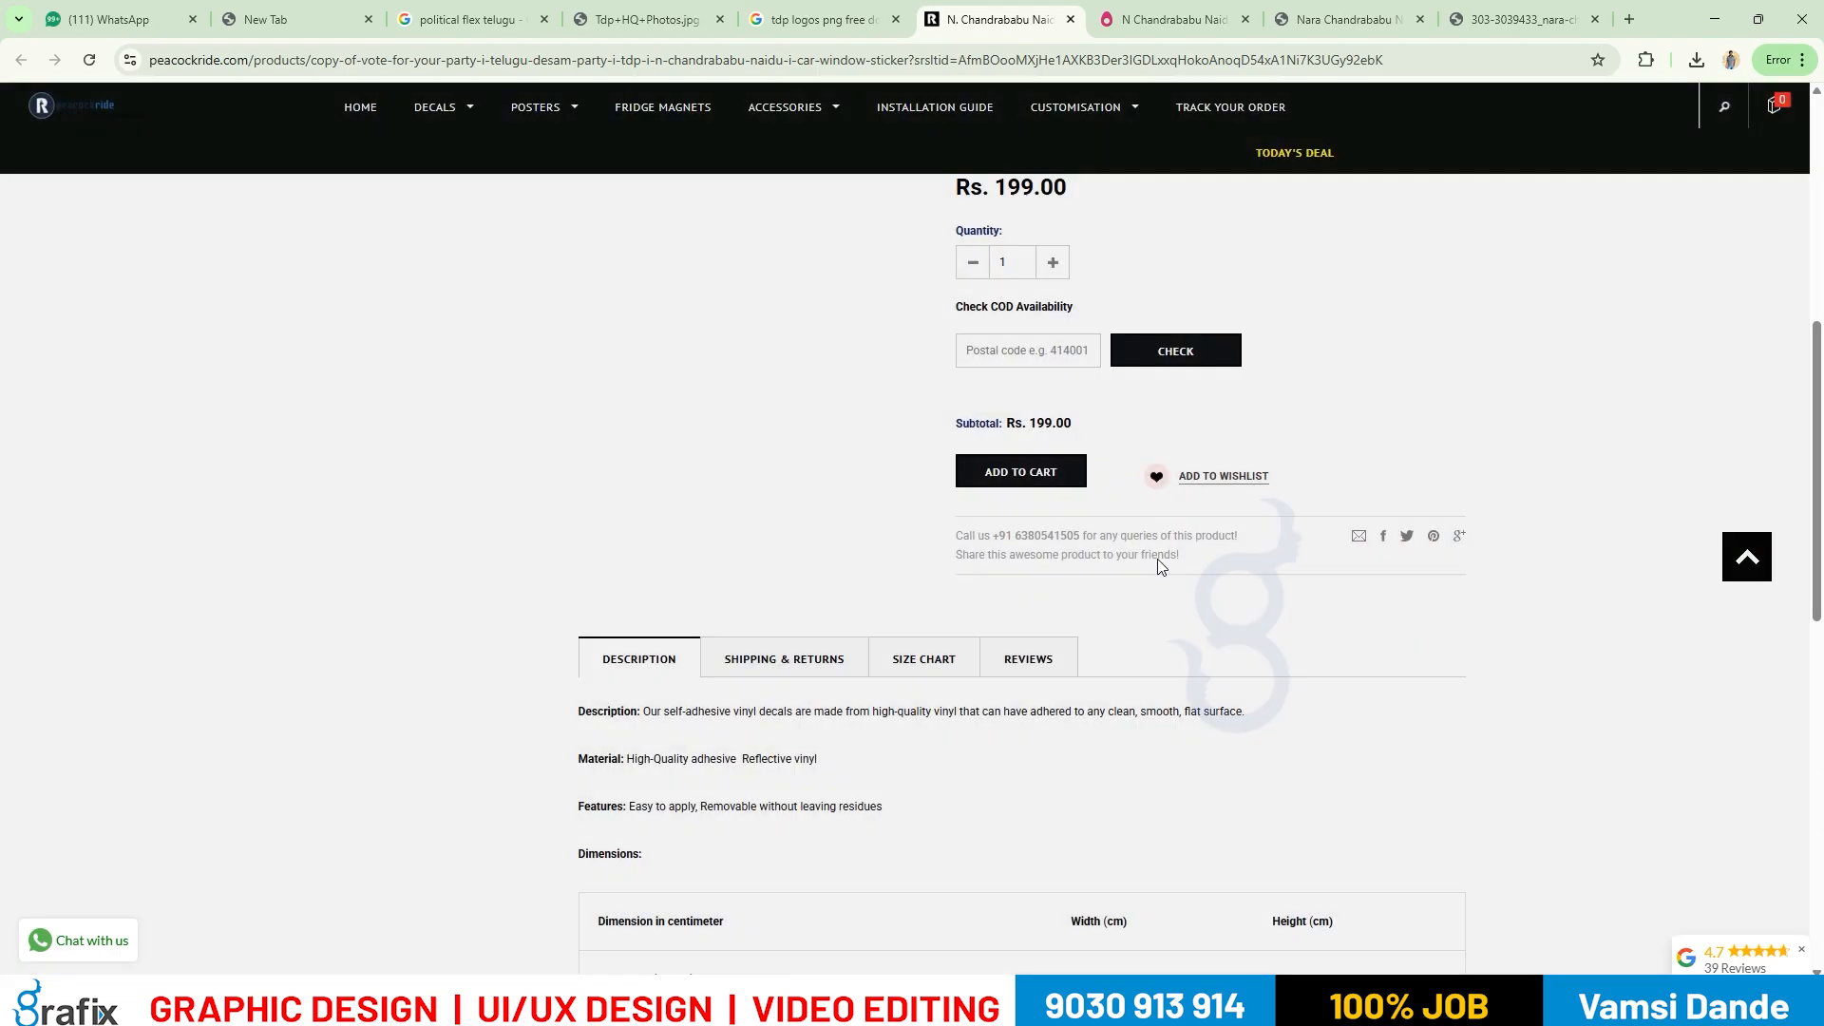
{"action": "key", "text": "ctrl+w"}
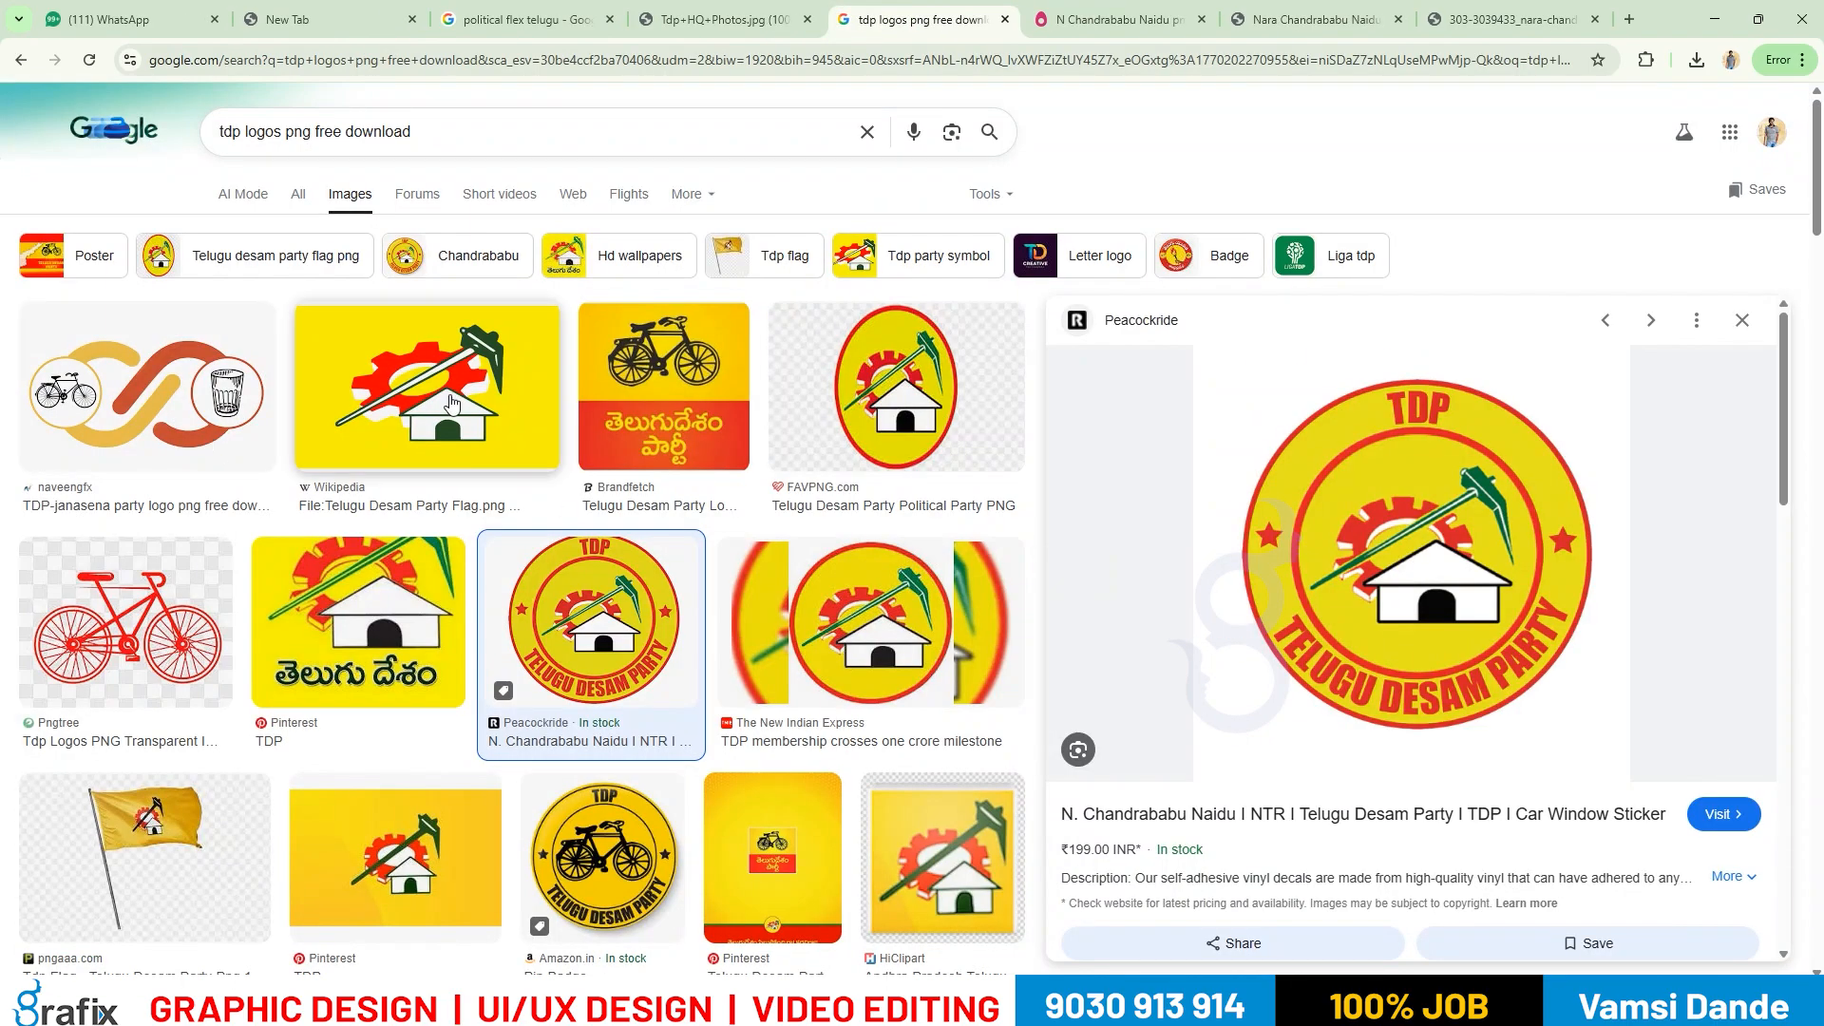
Preview other logo results and open the pngaaa.com page of the yellow TDP flag on a pole.
{"action": "left_click", "coordinate": [446, 397]}
{"action": "left_click", "coordinate": [447, 397]}
{"action": "left_click", "coordinate": [210, 609]}
{"action": "left_click", "coordinate": [142, 855]}
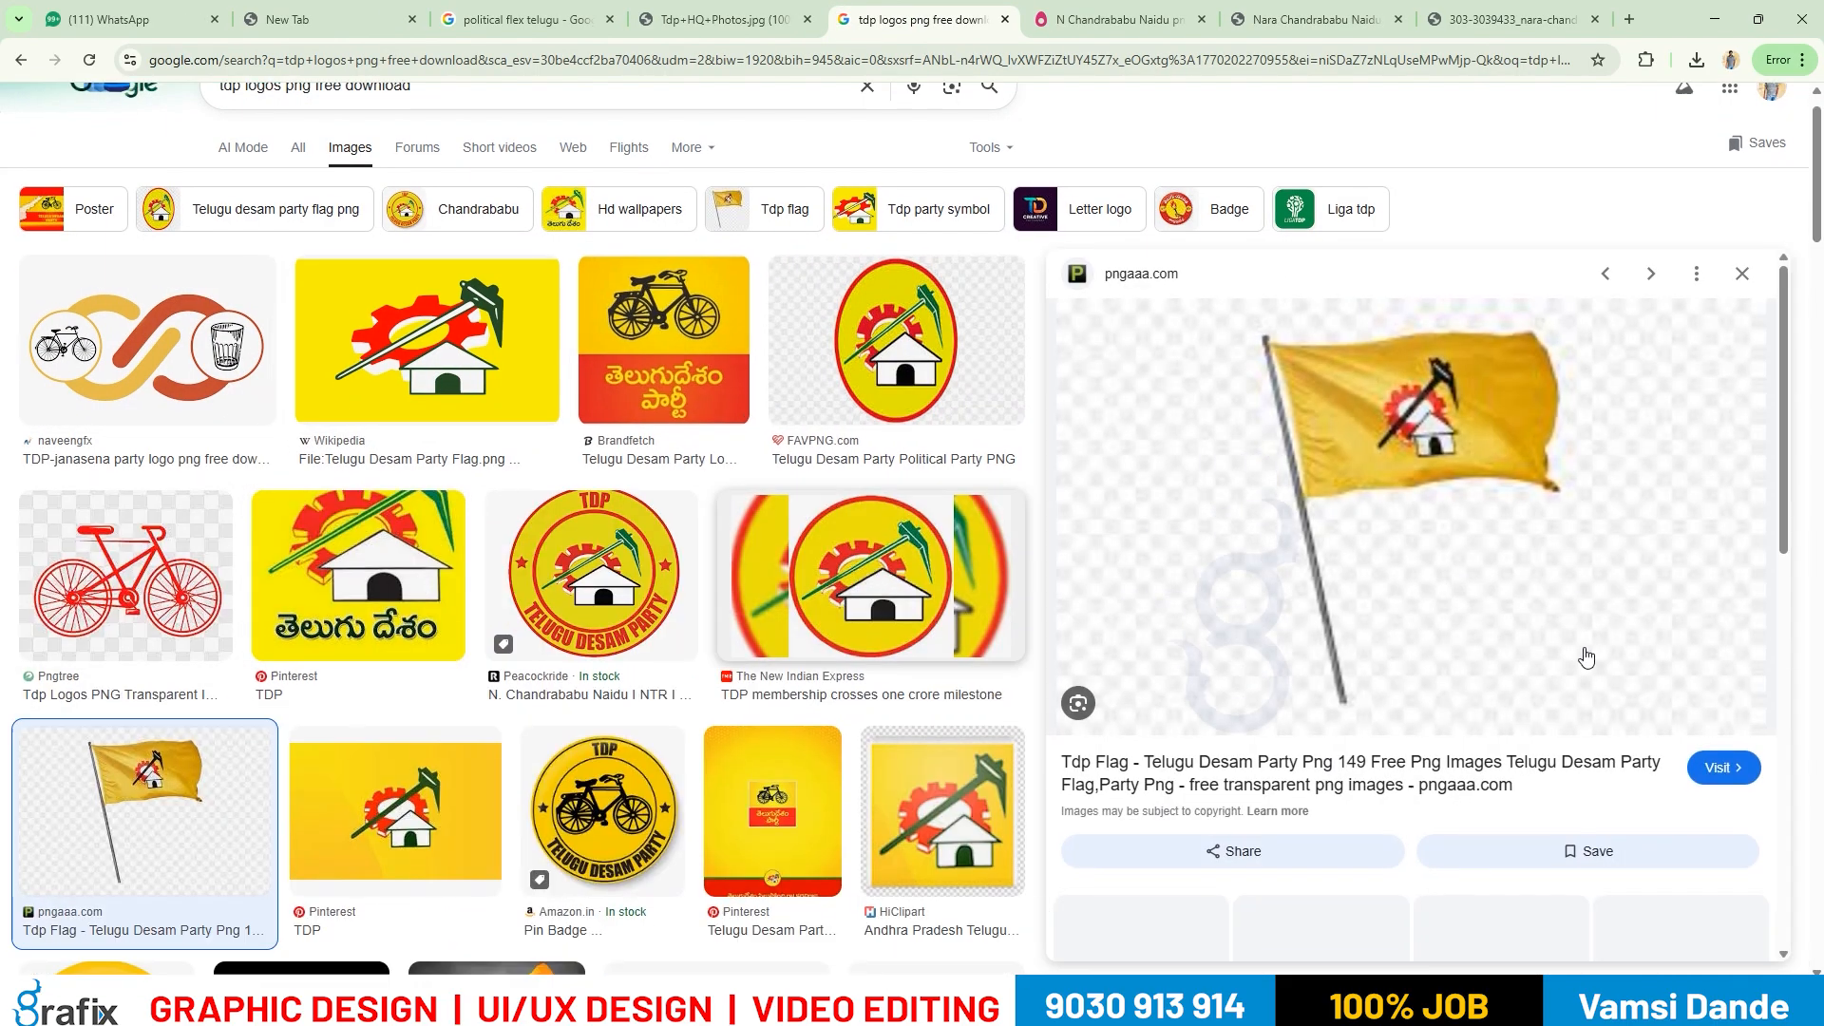
{"action": "left_click", "coordinate": [1101, 364]}
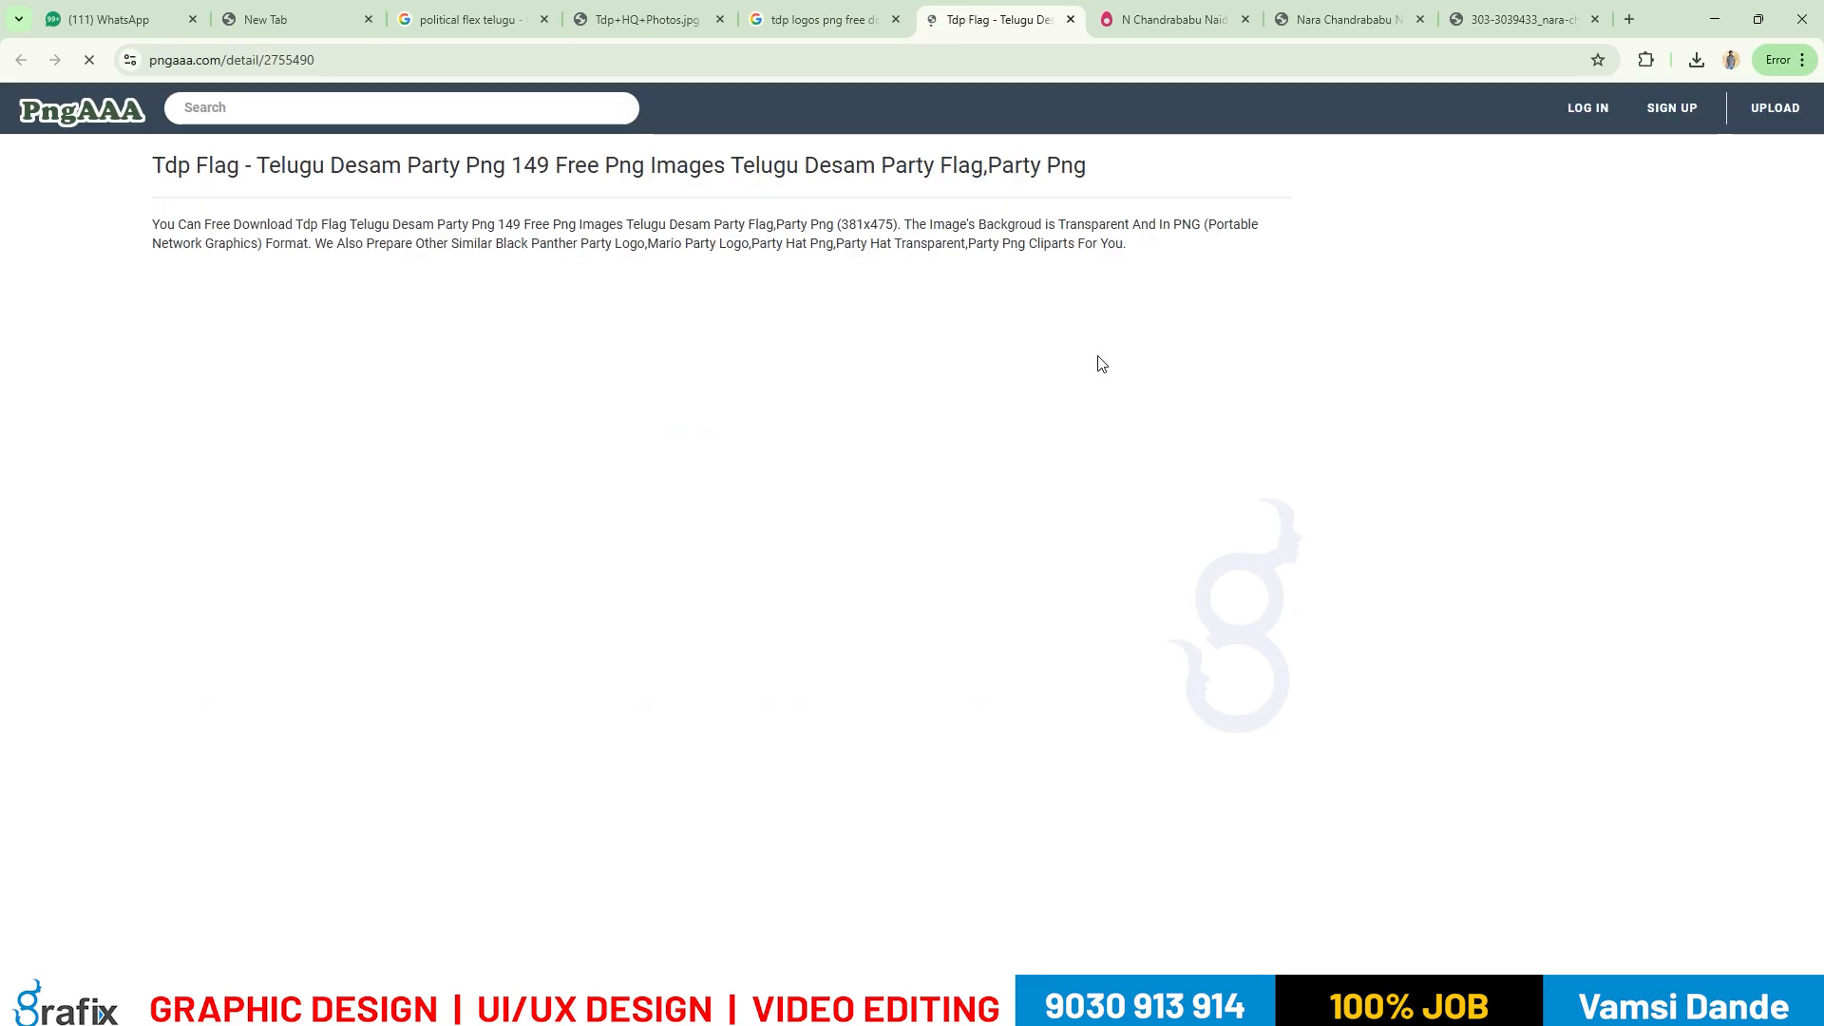
Look through the pngaaa.com page and download the free TDP flag PNG.
{"action": "scroll", "coordinate": [1204, 583], "scroll_direction": "down", "scroll_amount": 10}
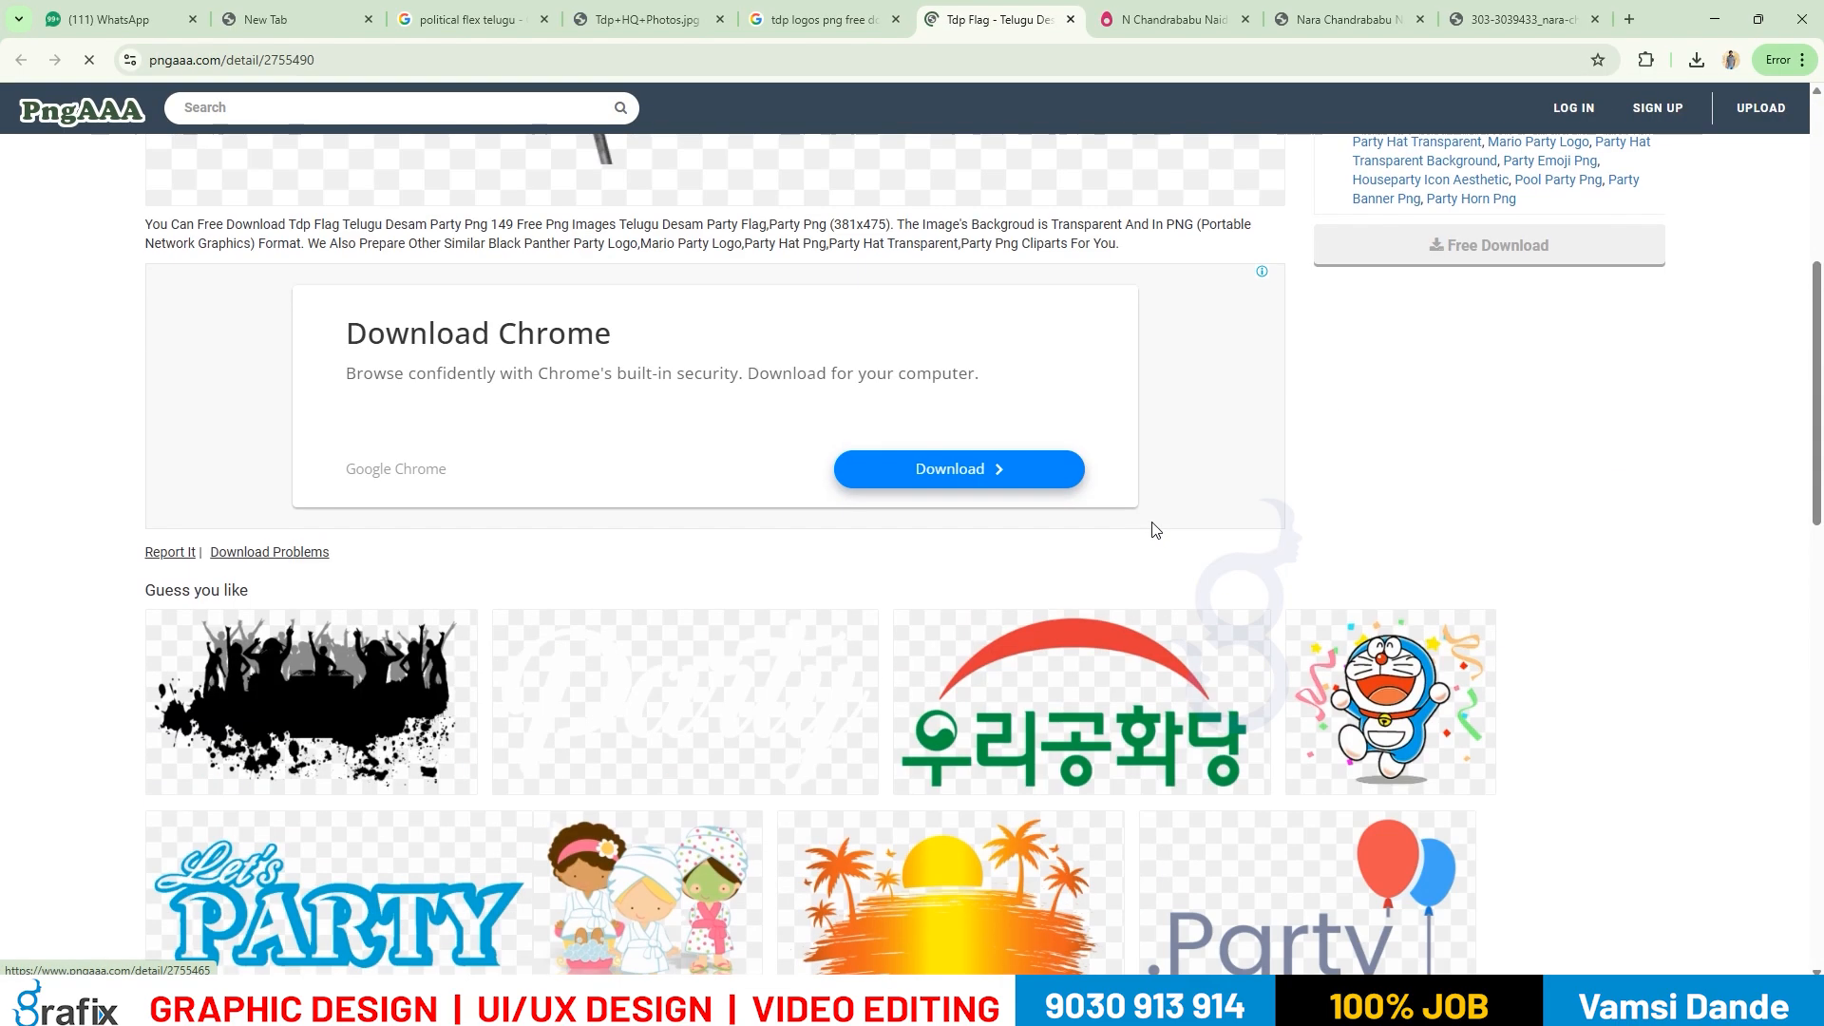
{"action": "scroll", "coordinate": [1153, 529], "scroll_direction": "down", "scroll_amount": 10}
{"action": "scroll", "coordinate": [966, 560], "scroll_direction": "down", "scroll_amount": 5}
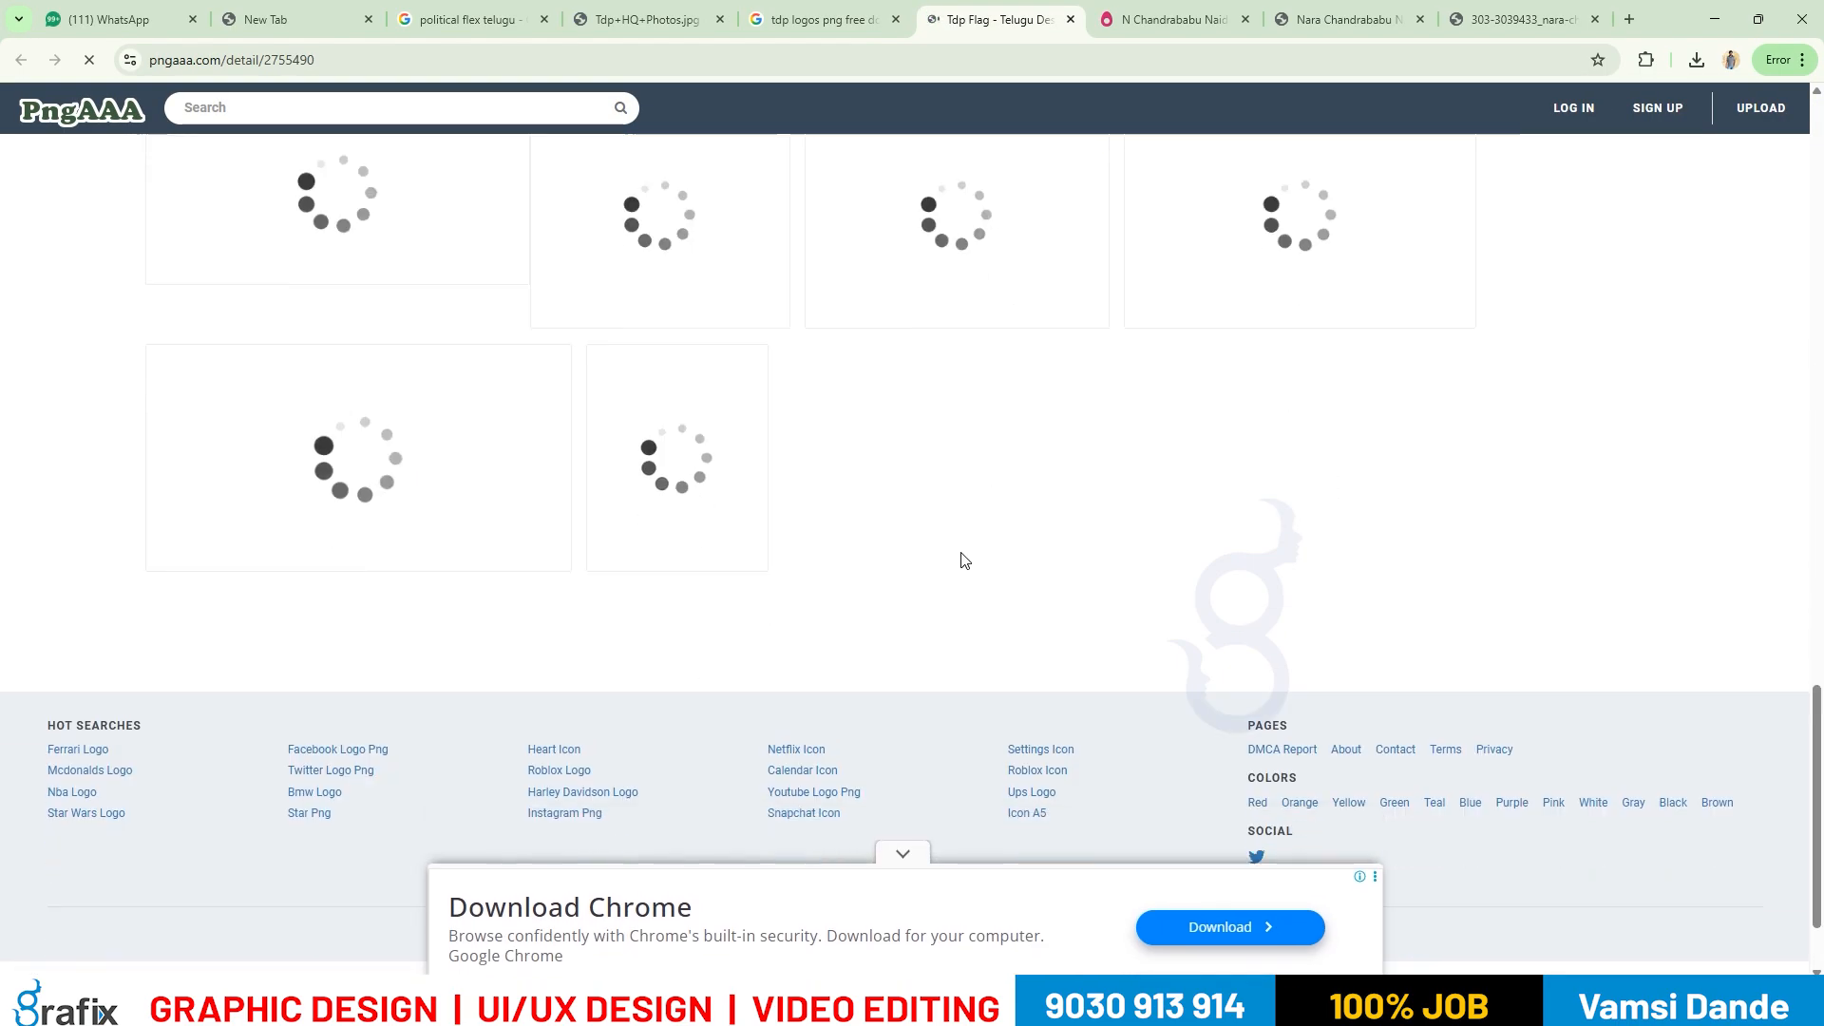
{"action": "scroll", "coordinate": [965, 564], "scroll_direction": "down", "scroll_amount": 4}
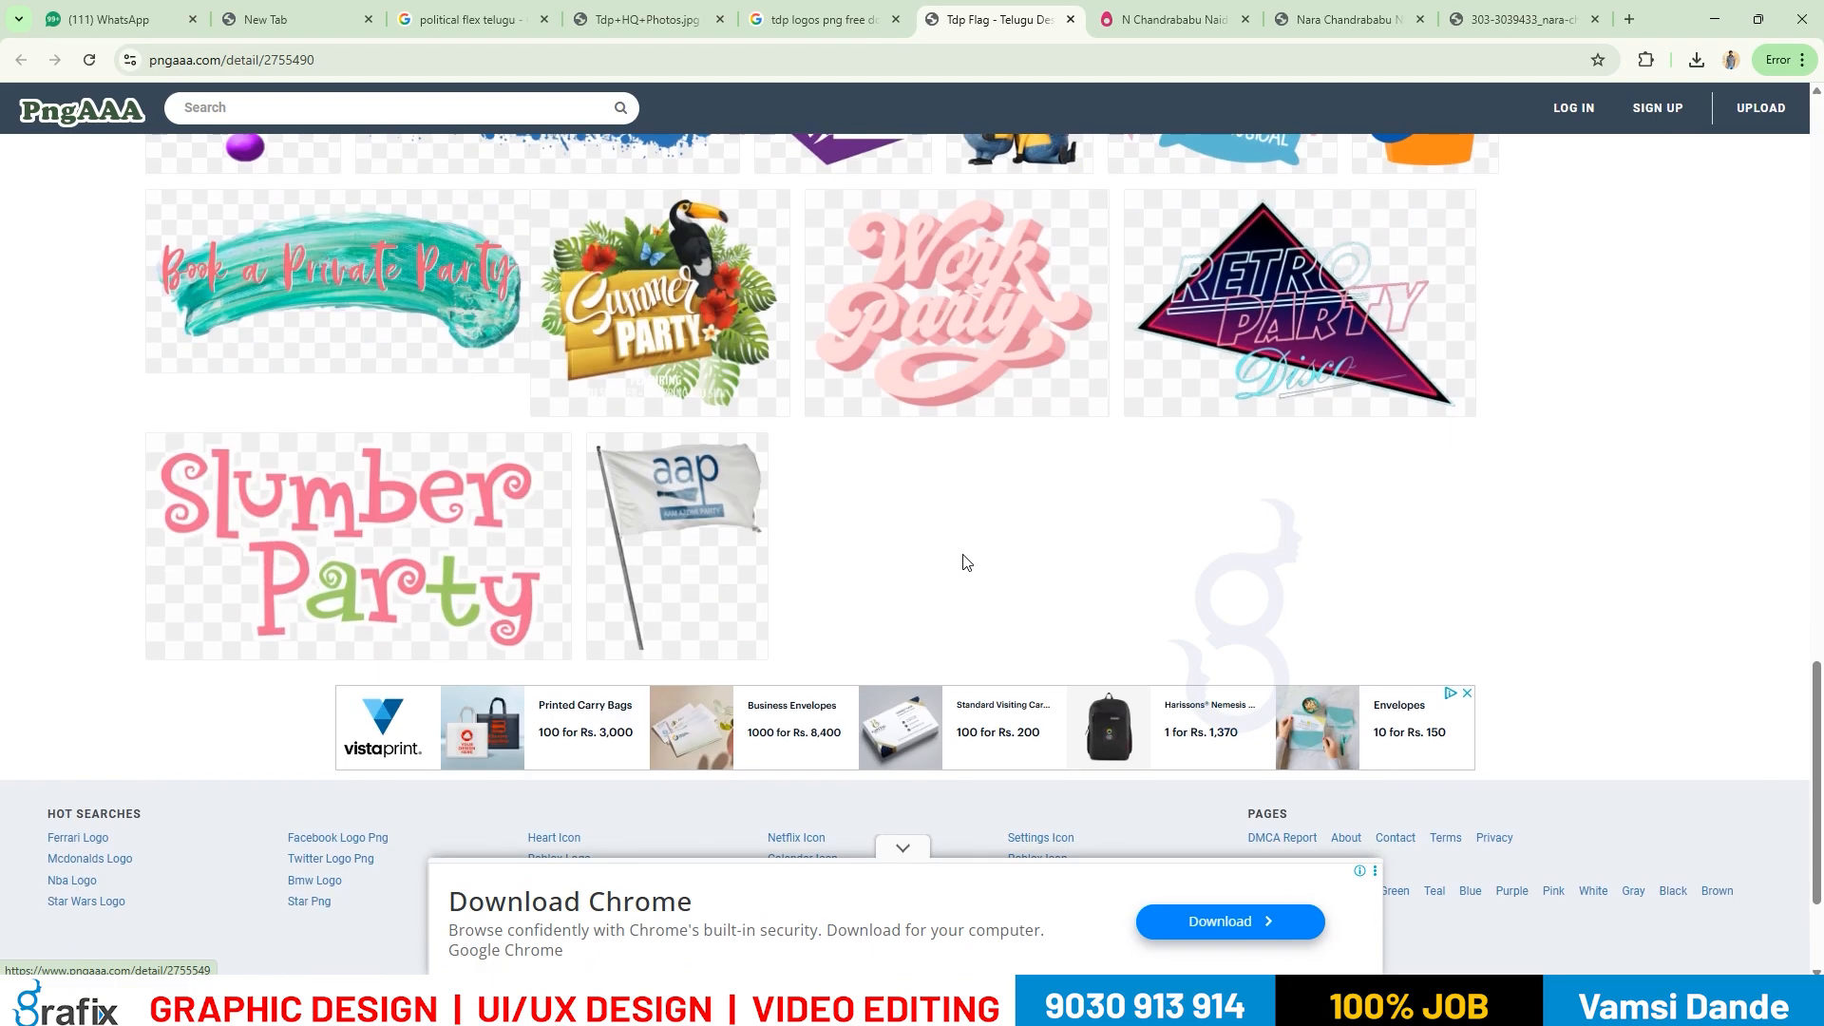
{"action": "scroll", "coordinate": [959, 542], "scroll_direction": "up", "scroll_amount": 10}
{"action": "scroll", "coordinate": [957, 524], "scroll_direction": "up", "scroll_amount": 15}
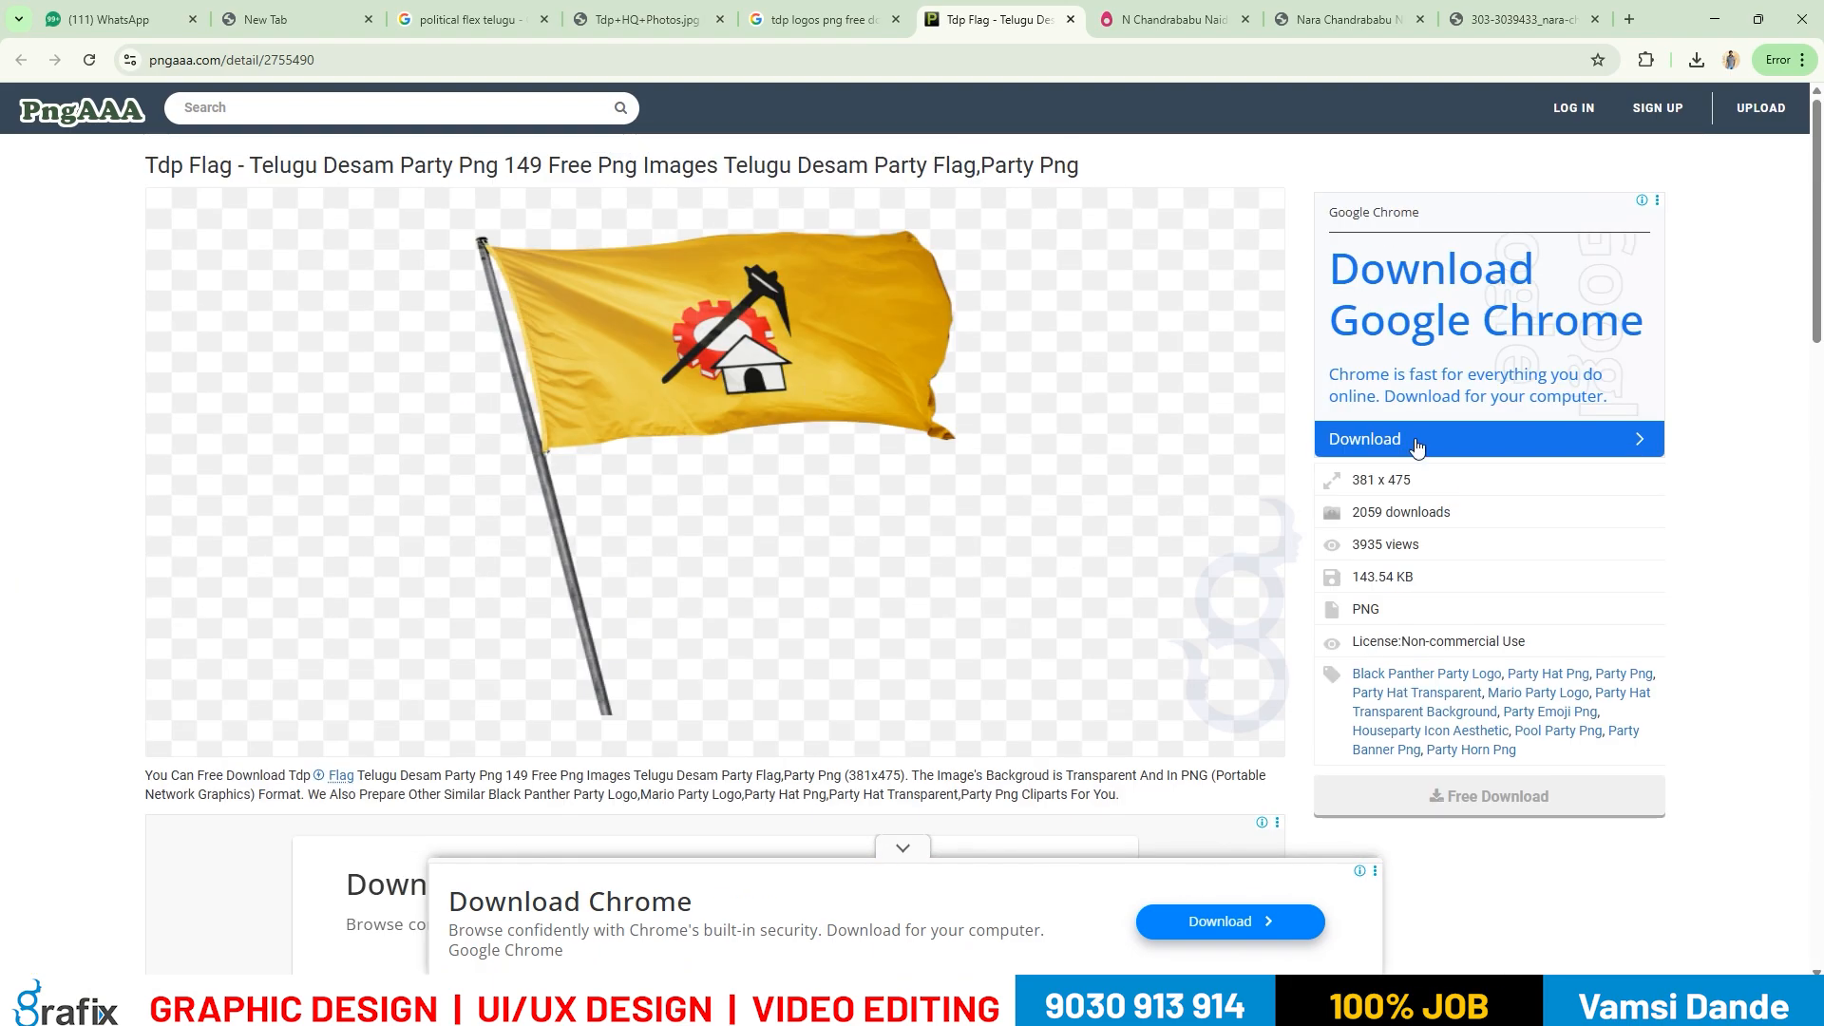
{"action": "left_click", "coordinate": [1495, 801]}
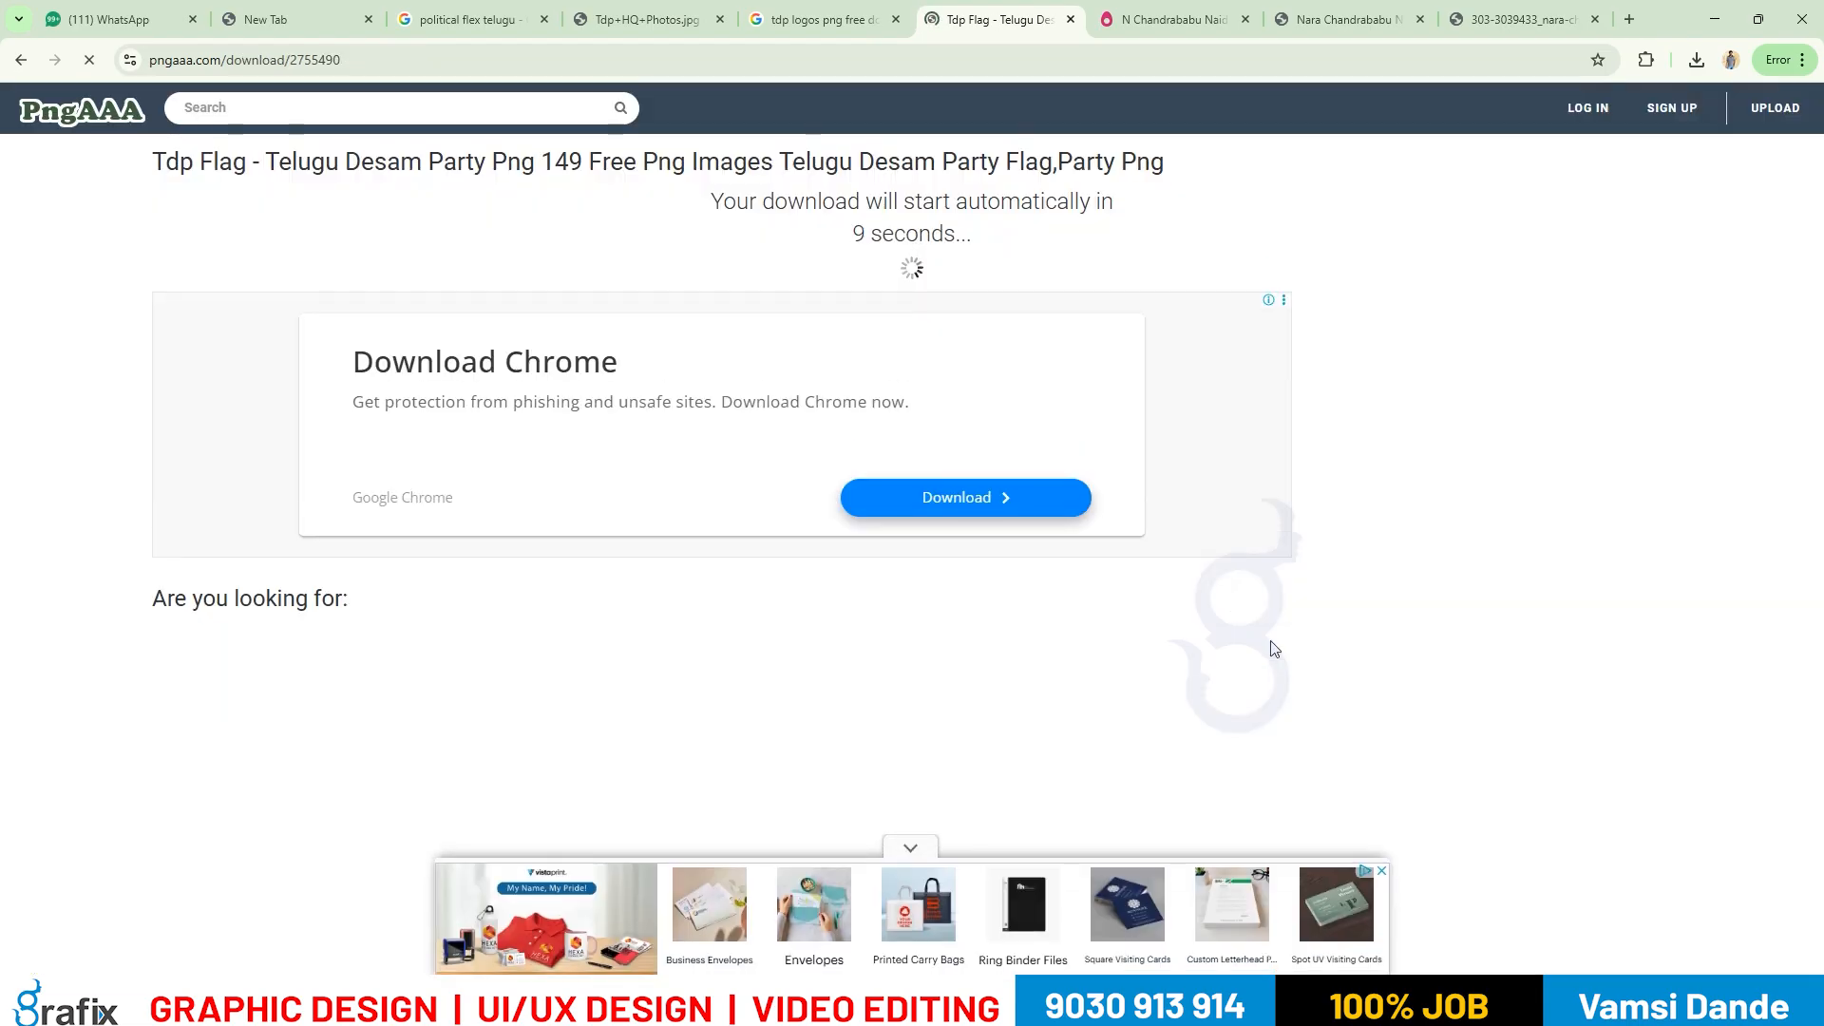
{"action": "key", "text": "XF86AudioRaiseVolume"}
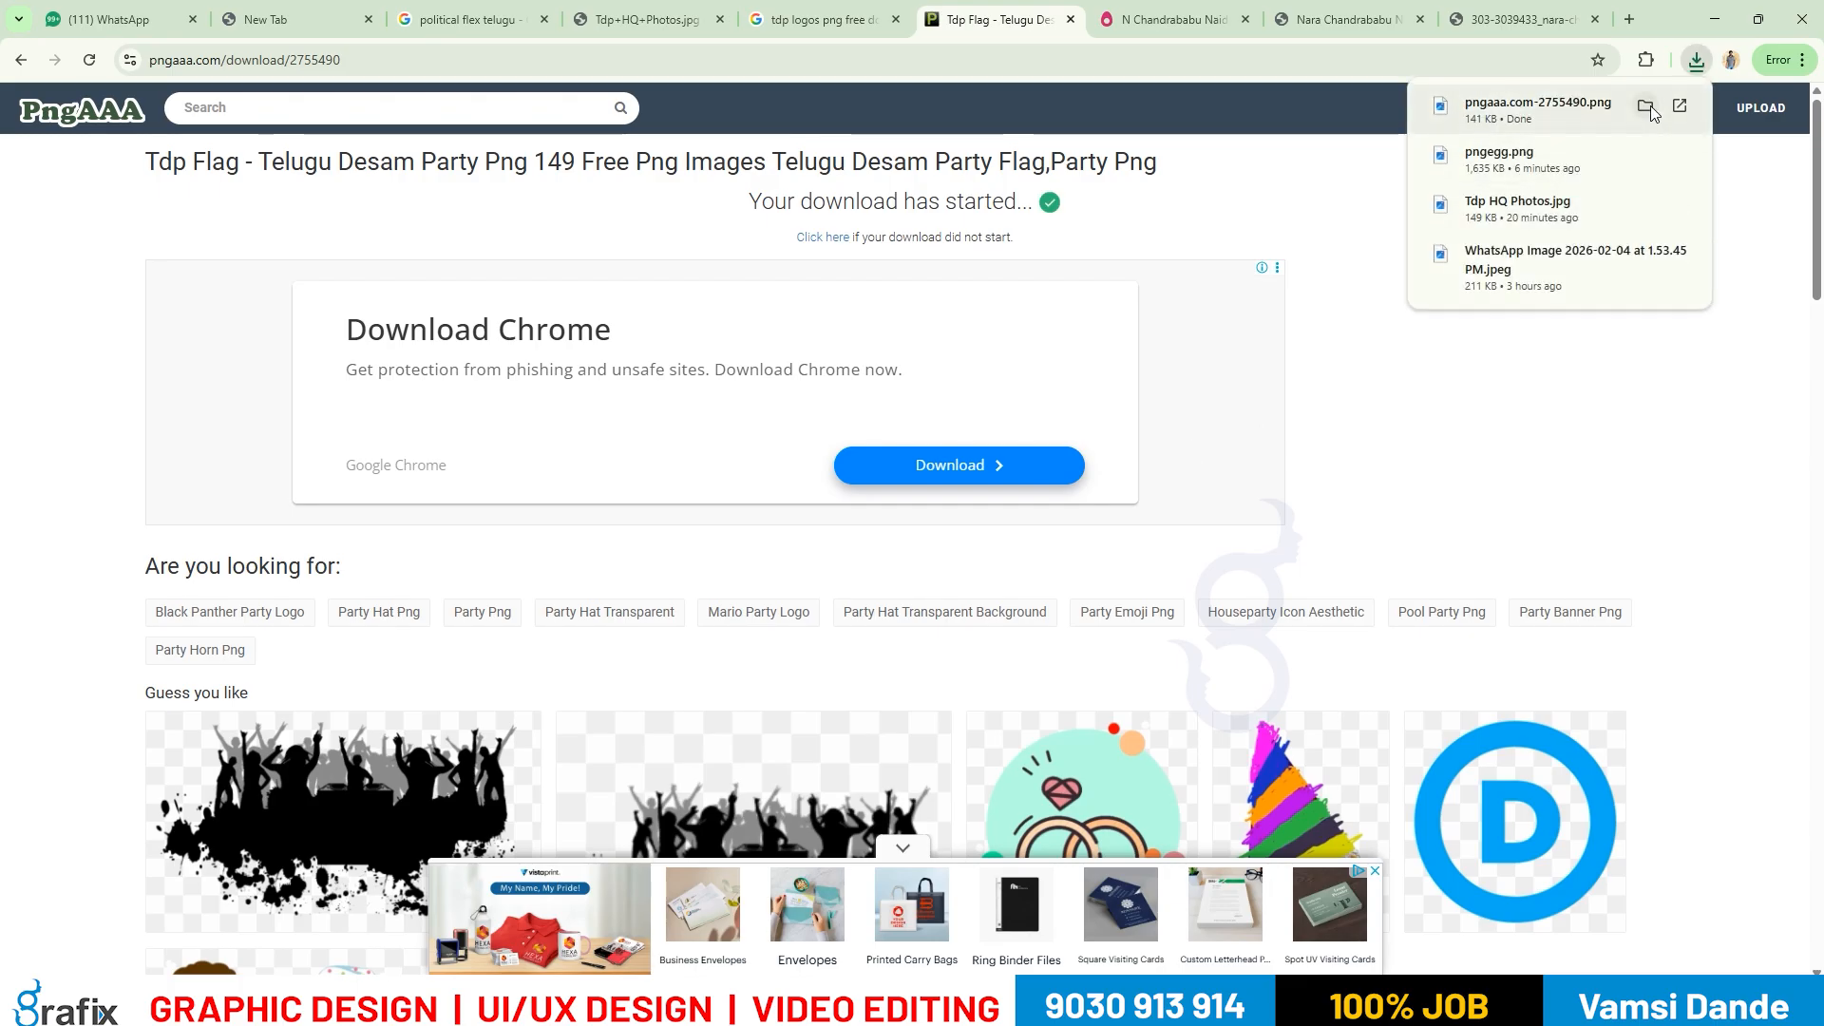
Place the downloaded flag pngaaa.com-2755490.png in the Photoshop banner, scaled to fit the upper-left corner beside the portrait's head.
{"action": "left_click", "coordinate": [1677, 104]}
{"action": "key", "text": "alt+Tab"}
{"action": "left_click_drag", "start_coordinate": [244, 201], "coordinate": [829, 676]}
{"action": "left_click_drag", "start_coordinate": [943, 538], "coordinate": [1034, 654]}
{"action": "key", "text": "Return"}
{"action": "left_click_drag", "start_coordinate": [989, 510], "coordinate": [335, 298]}
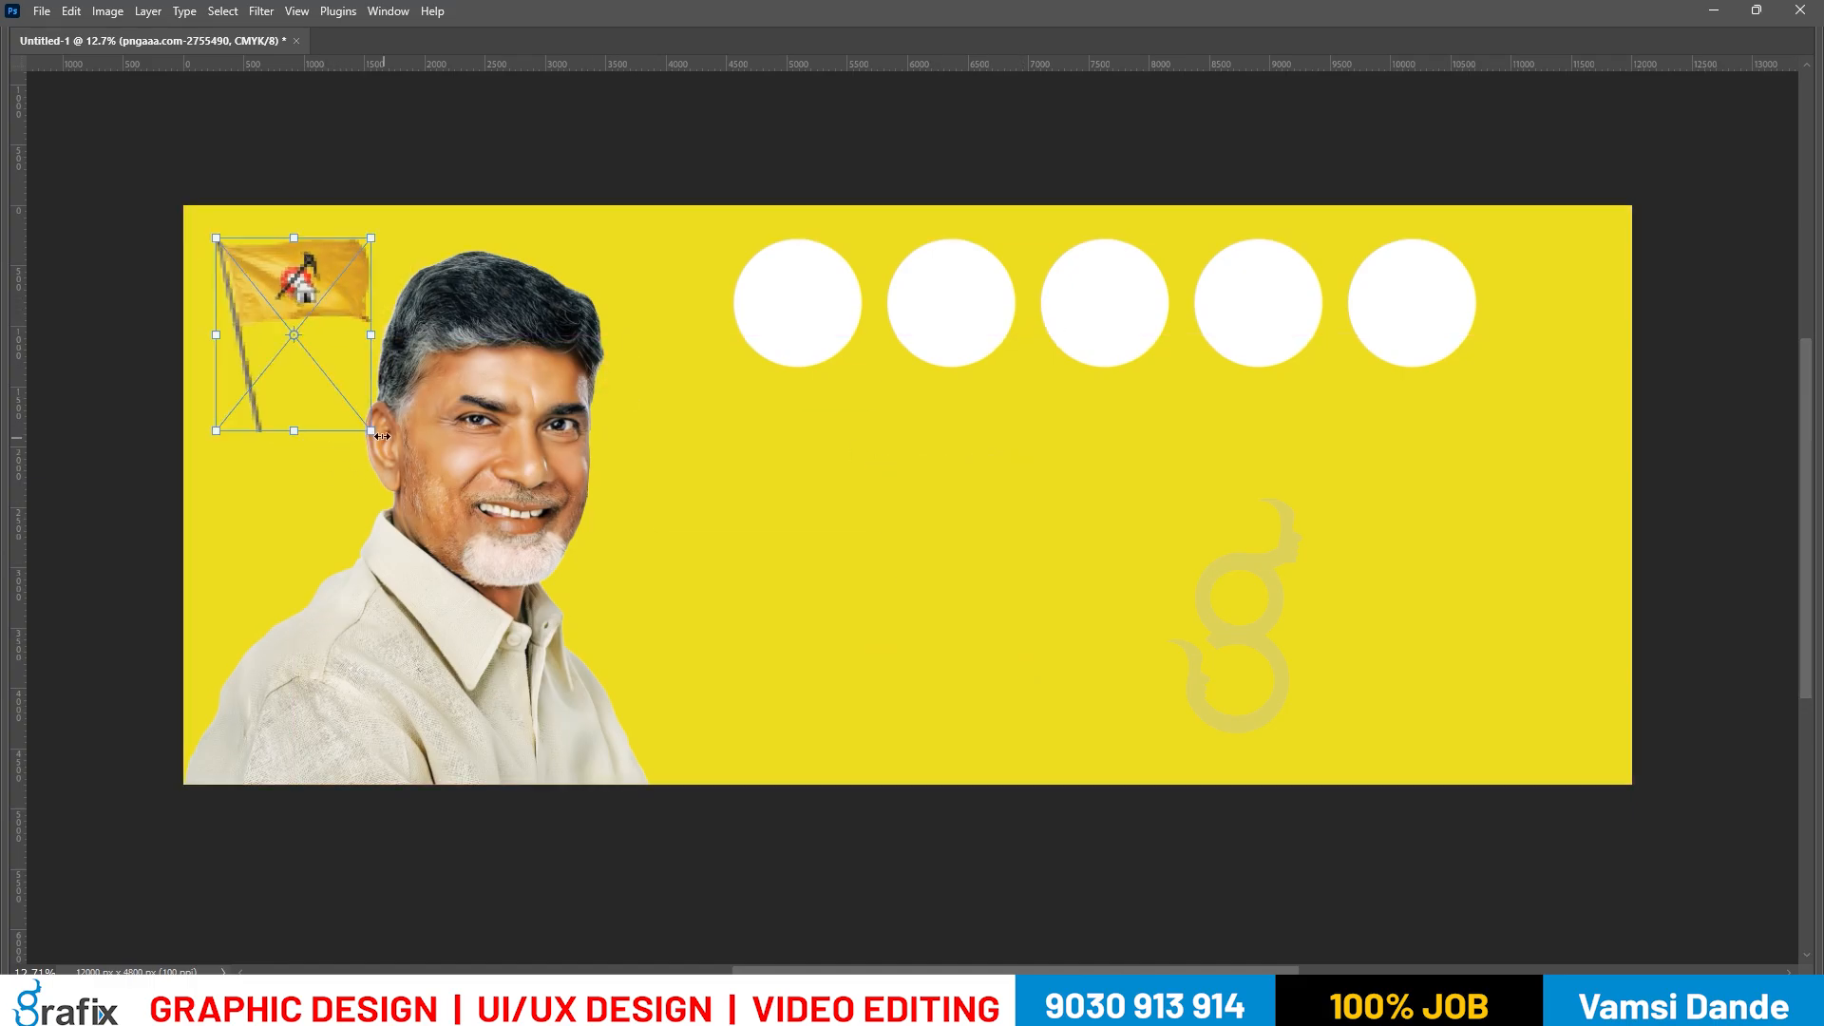
{"action": "left_click_drag", "start_coordinate": [378, 424], "coordinate": [327, 331]}
Rasterize the placed flag layer.
{"action": "key", "text": "Tab"}
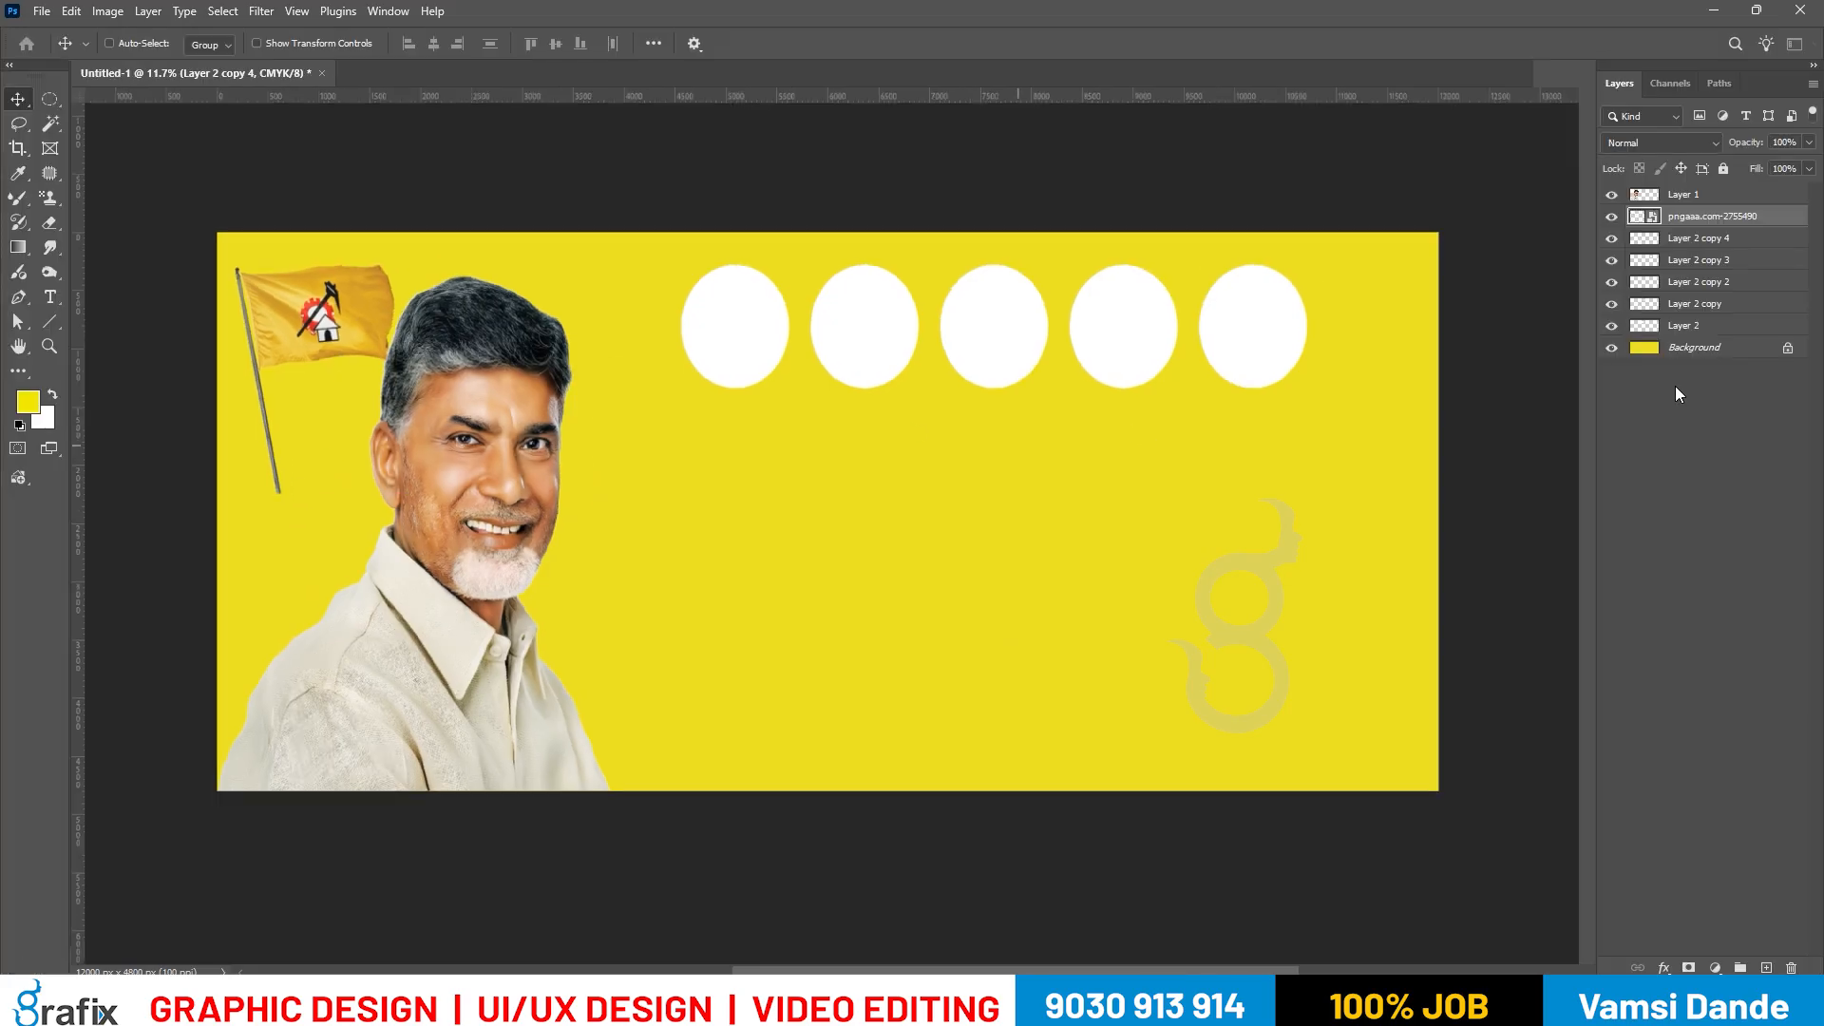
{"action": "right_click", "coordinate": [1711, 218]}
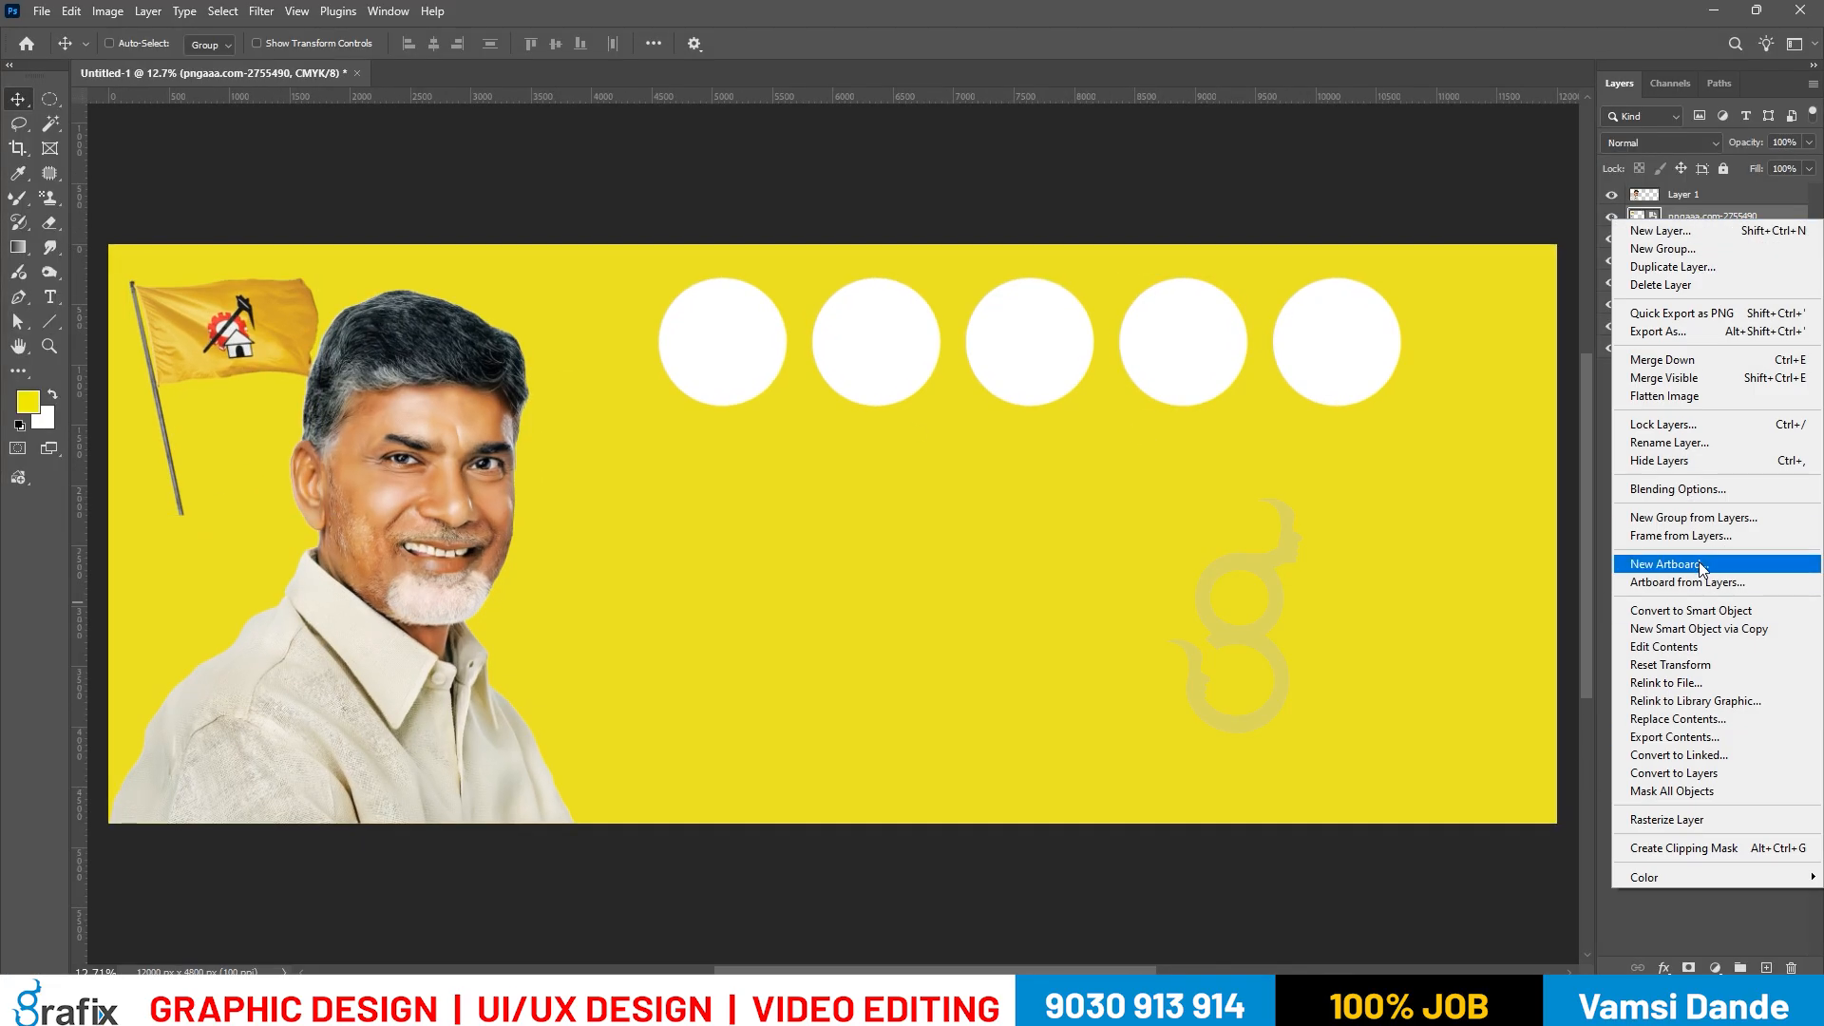
{"action": "left_click", "coordinate": [1664, 819]}
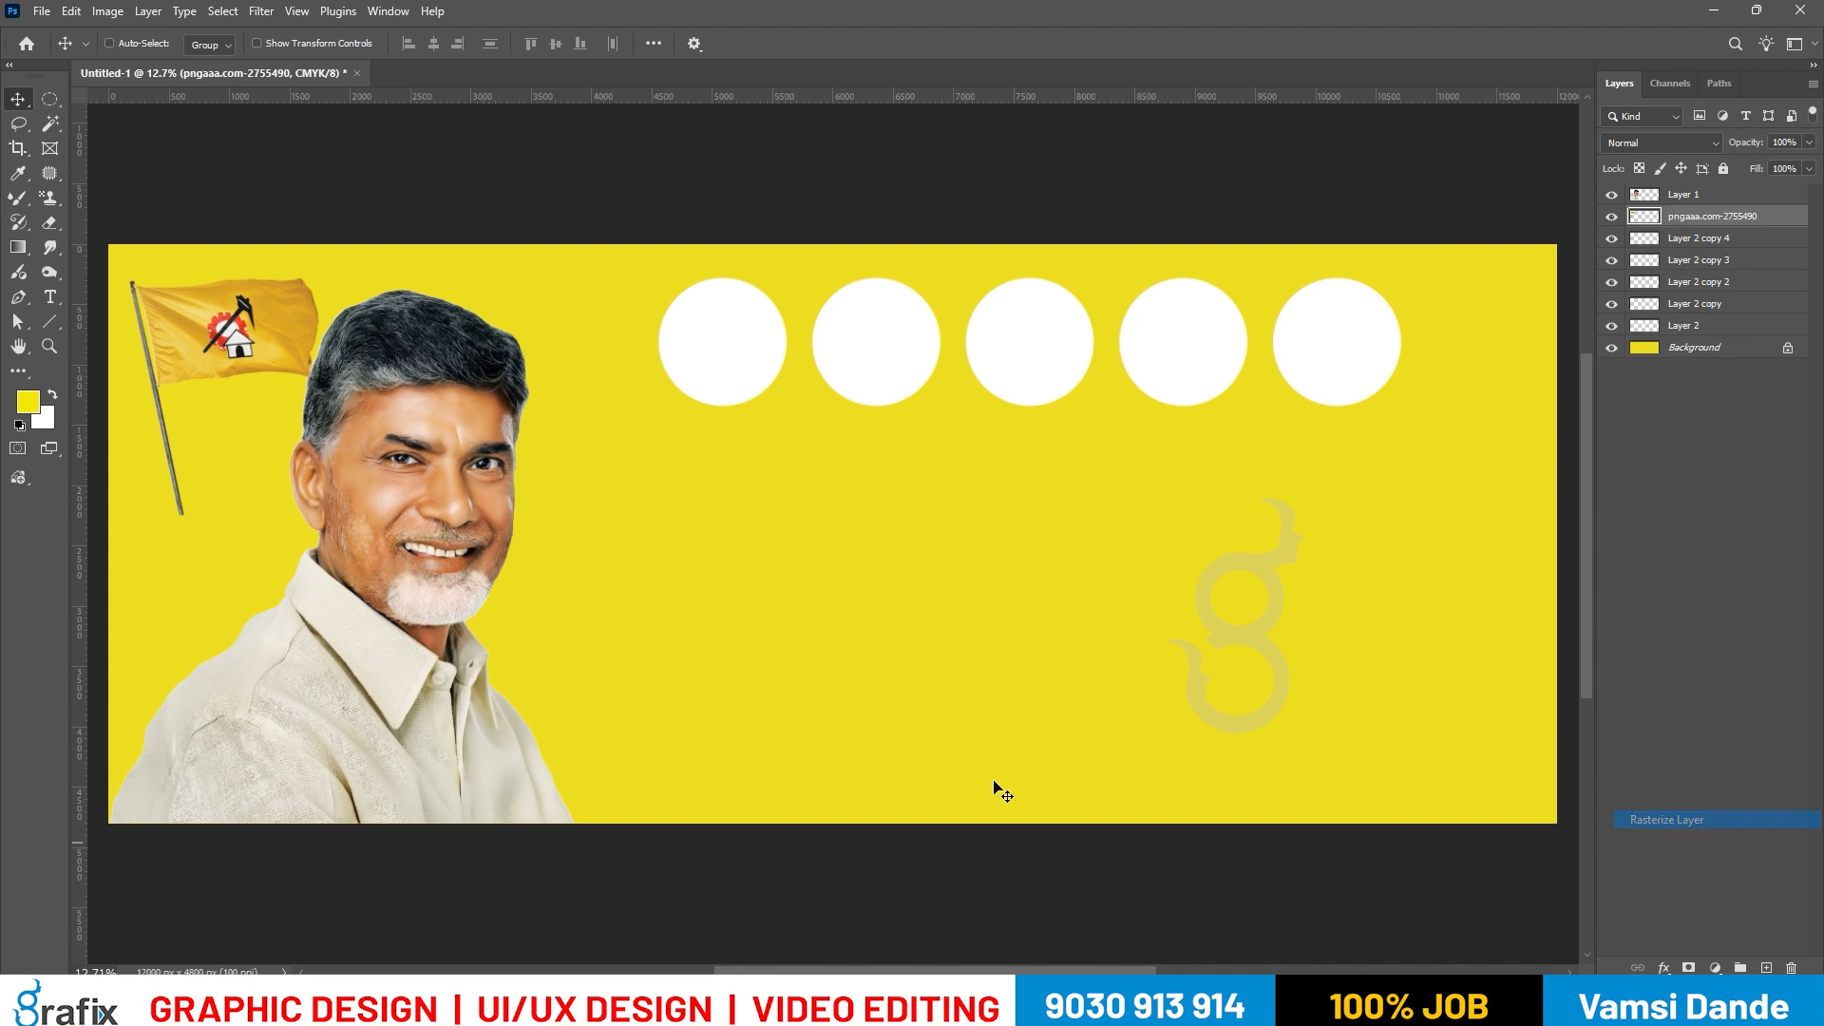
Fade out the lower end of the flagpole with a soft Eraser brush and fit the banner in view.
{"action": "key", "text": "e"}
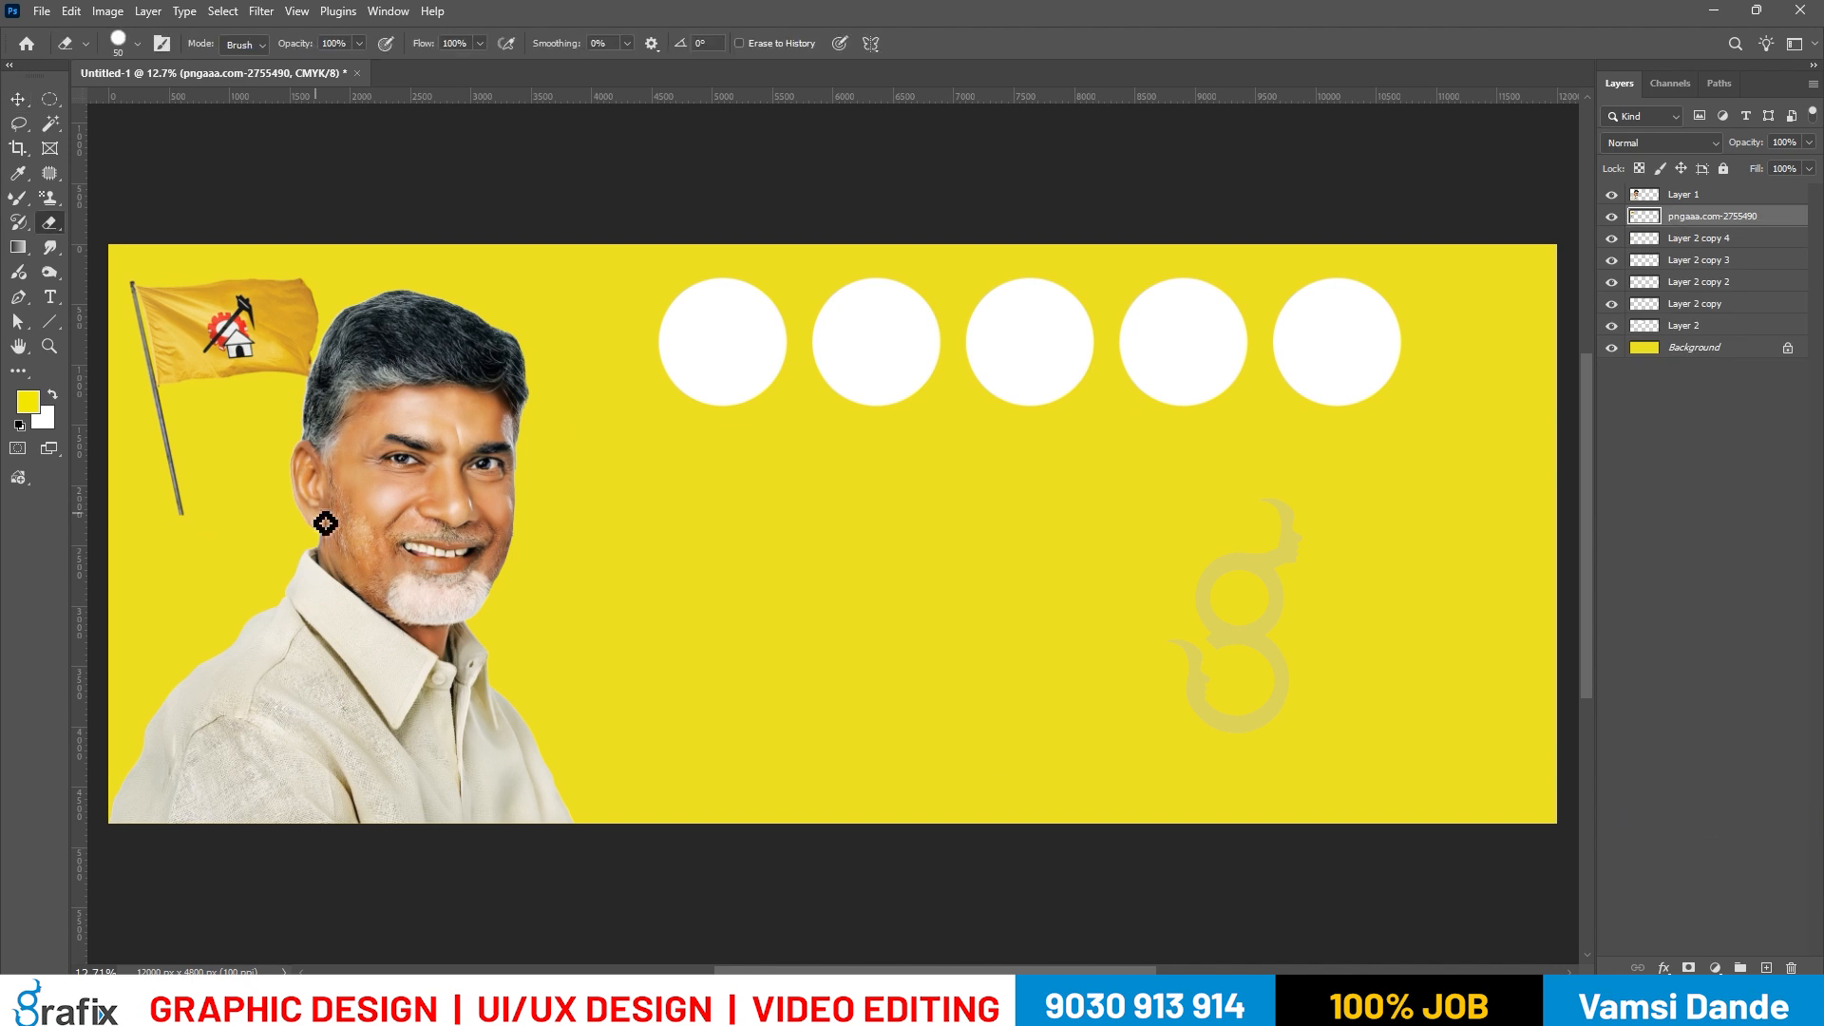
{"action": "left_click", "coordinate": [131, 48]}
{"action": "double_click", "coordinate": [131, 211]}
{"action": "key", "text": "v"}
{"action": "right_click", "coordinate": [908, 469]}
{"action": "left_click", "coordinate": [944, 495]}
{"action": "scroll", "coordinate": [879, 346], "scroll_direction": "down", "scroll_amount": 2}
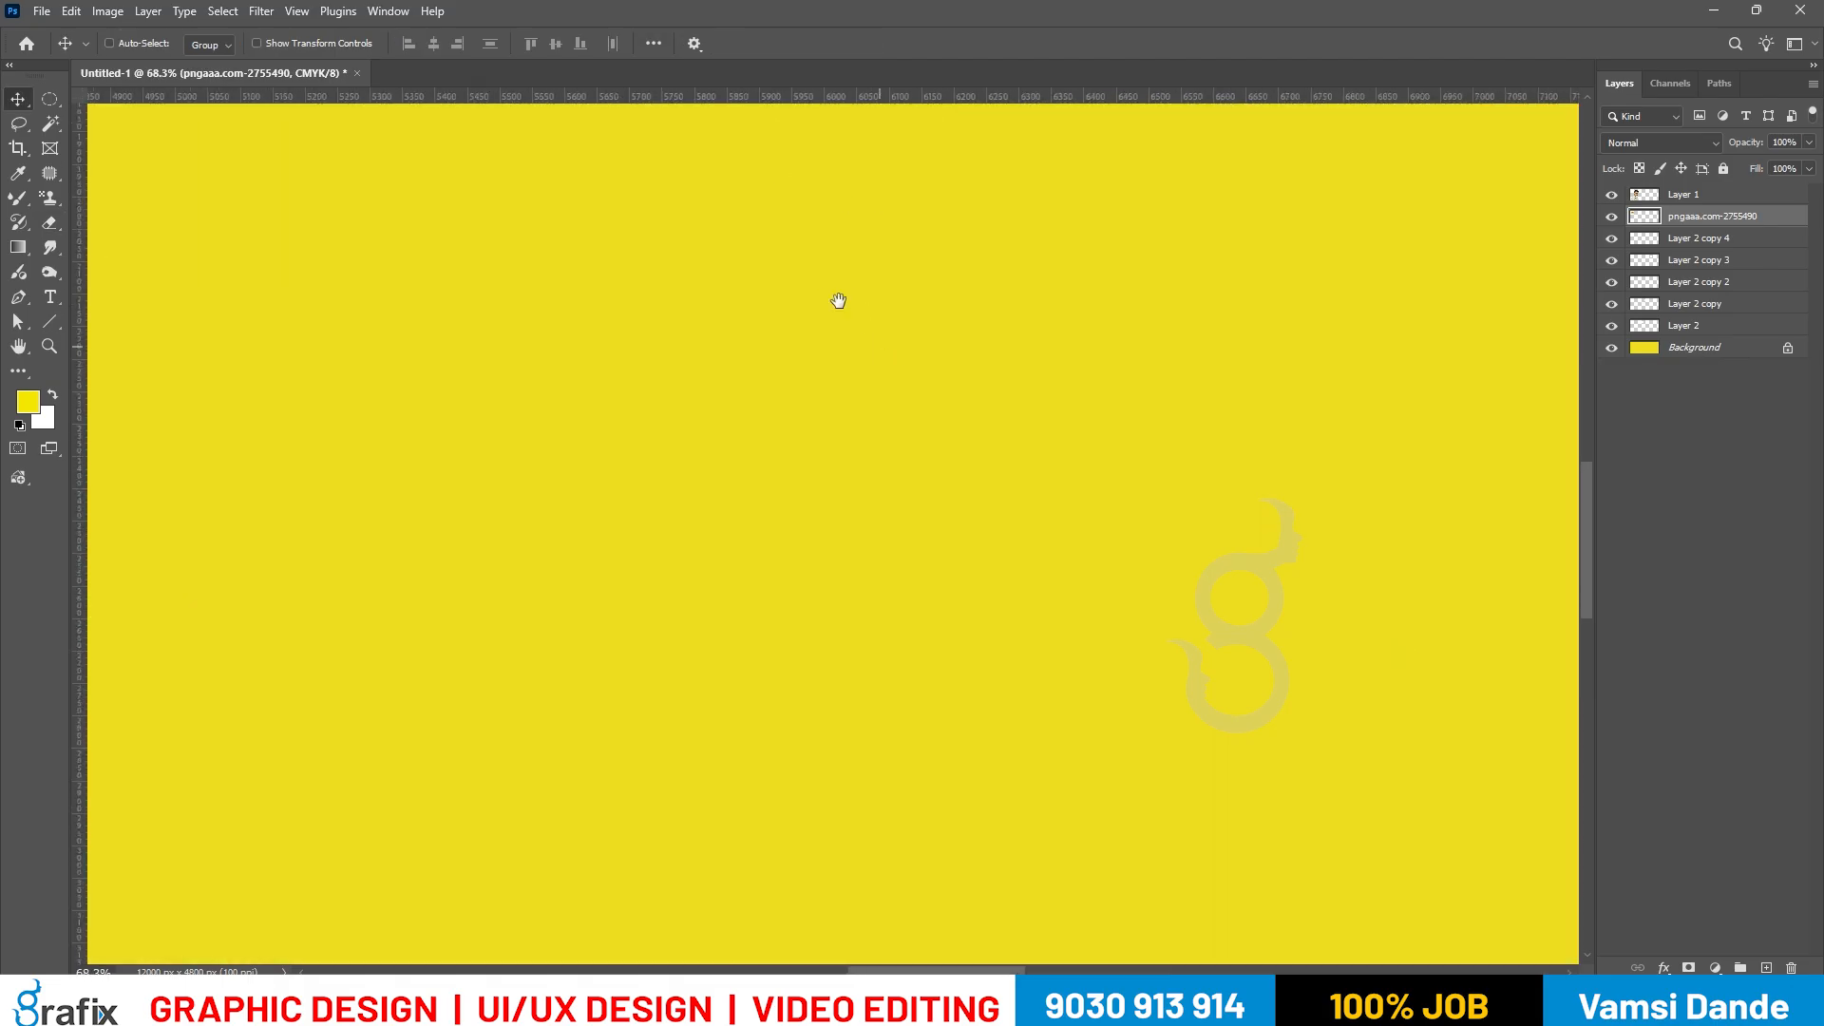
{"action": "key", "text": "ctrl+0"}
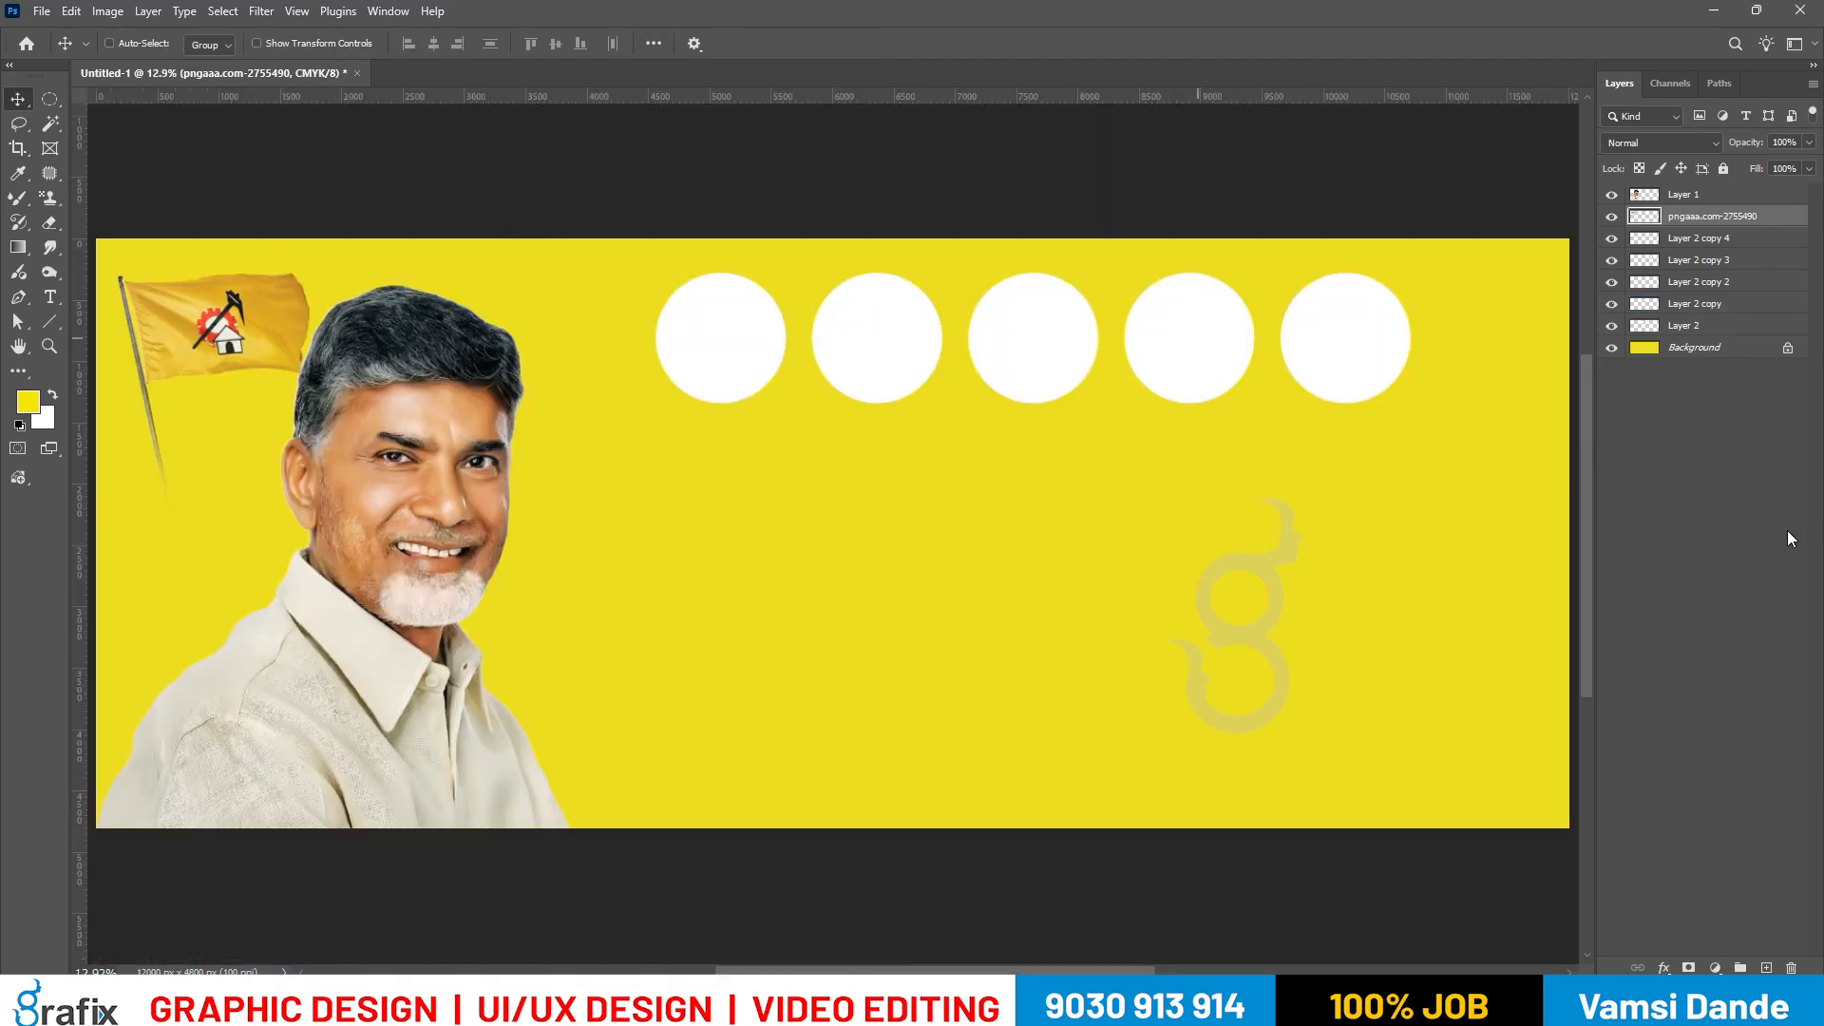
Switch back to Chrome and bring up the Tdp+HQ+Photos.jpg reference banner to examine its layout.
{"action": "key", "text": "alt+Tab"}
{"action": "key", "text": "alt+Tab"}
{"action": "key", "text": "alt+Tab"}
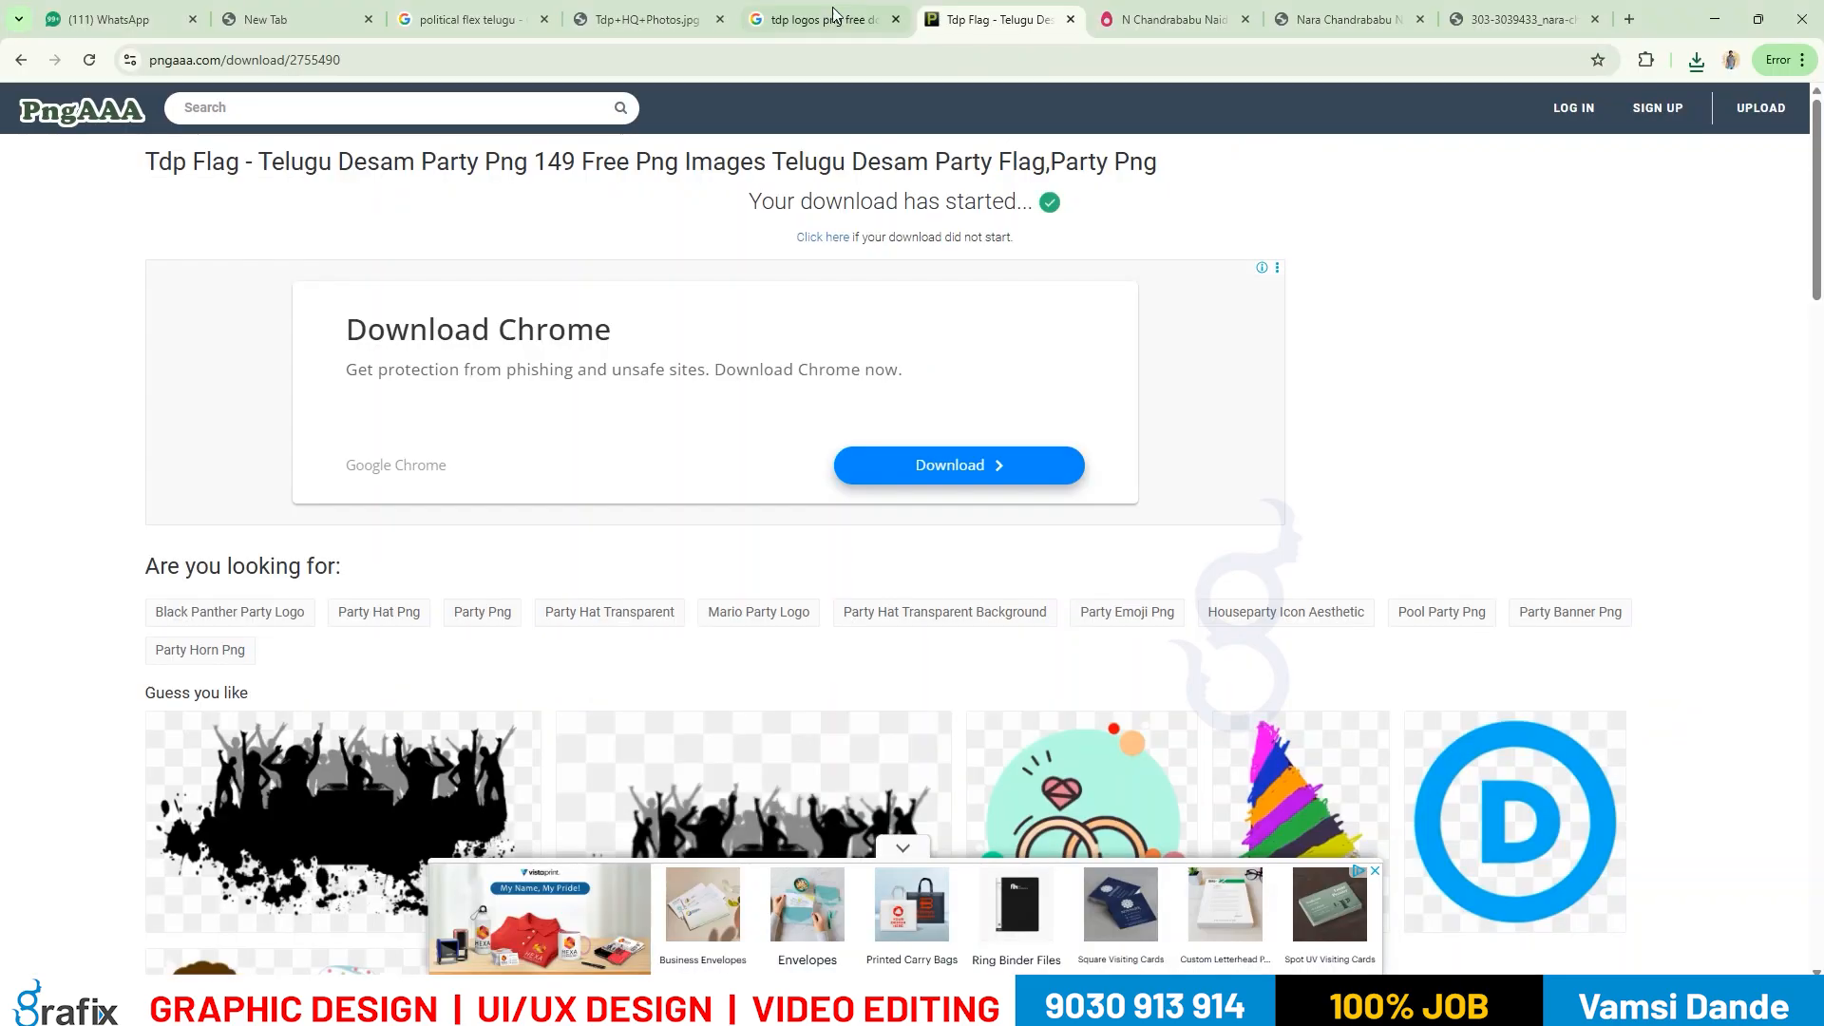
{"action": "left_click", "coordinate": [1173, 19]}
{"action": "left_click", "coordinate": [1340, 19]}
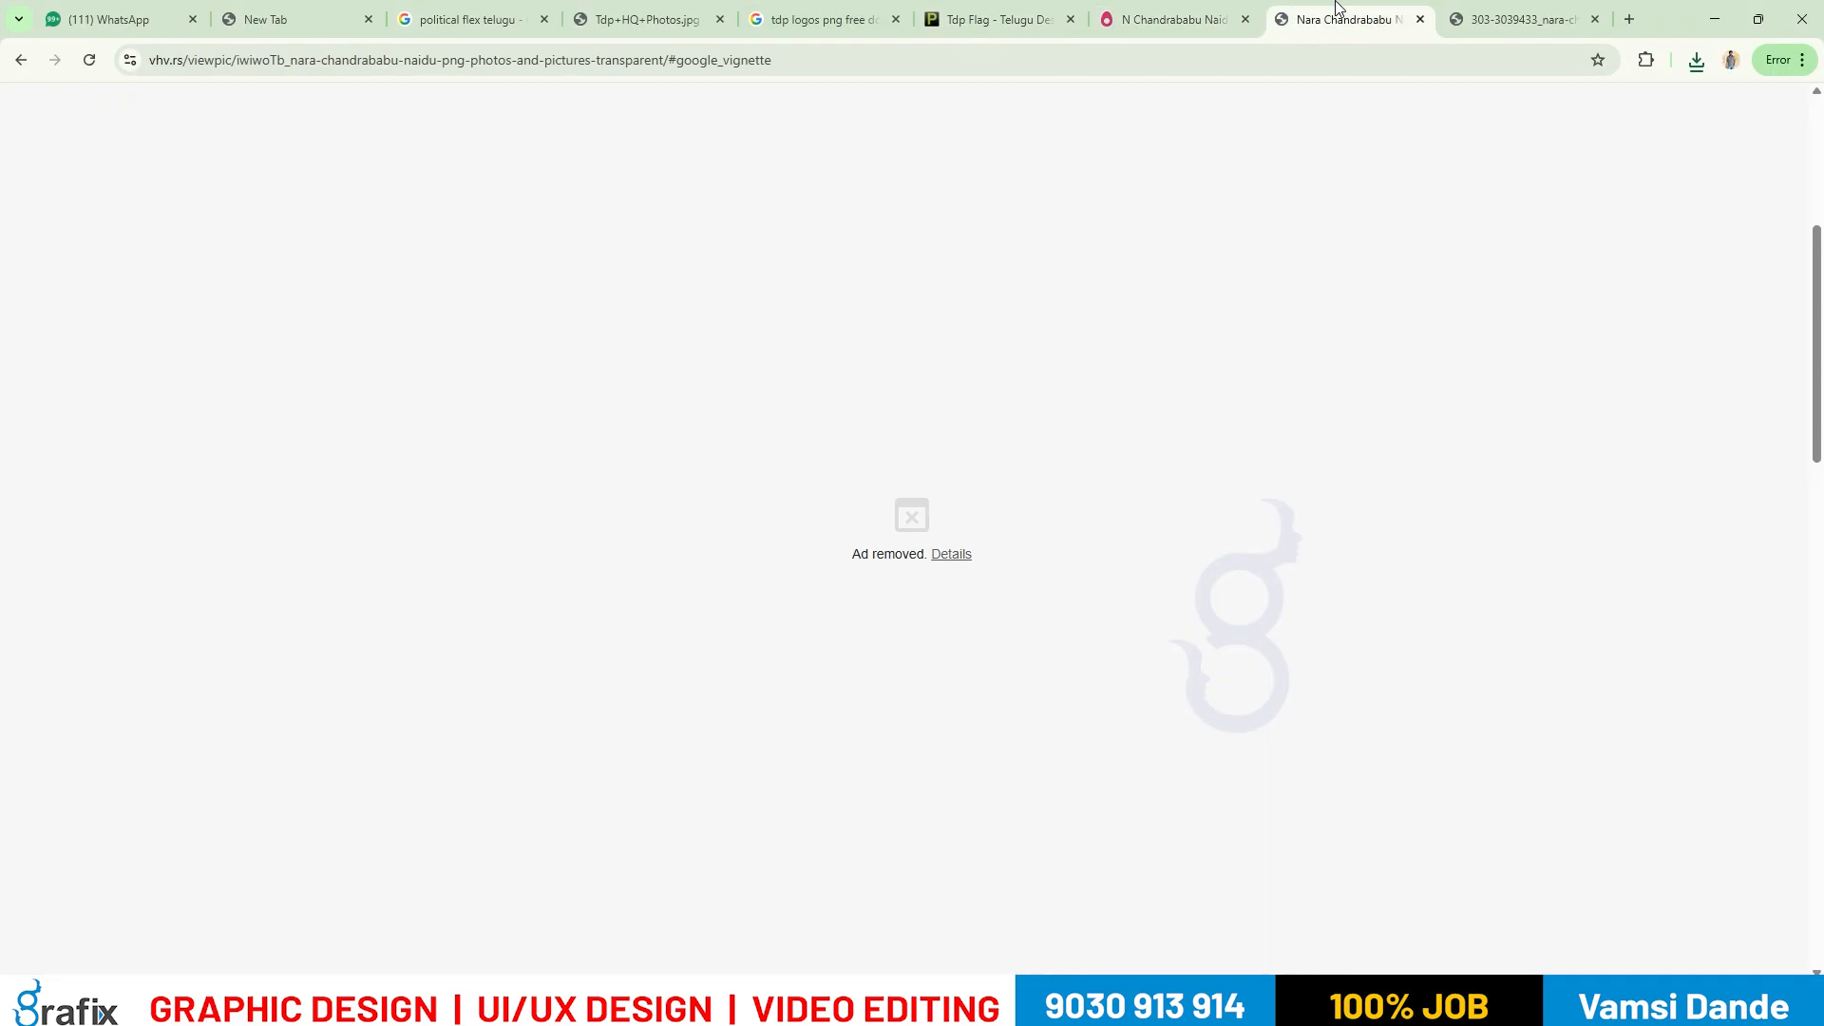
{"action": "left_click", "coordinate": [690, 11]}
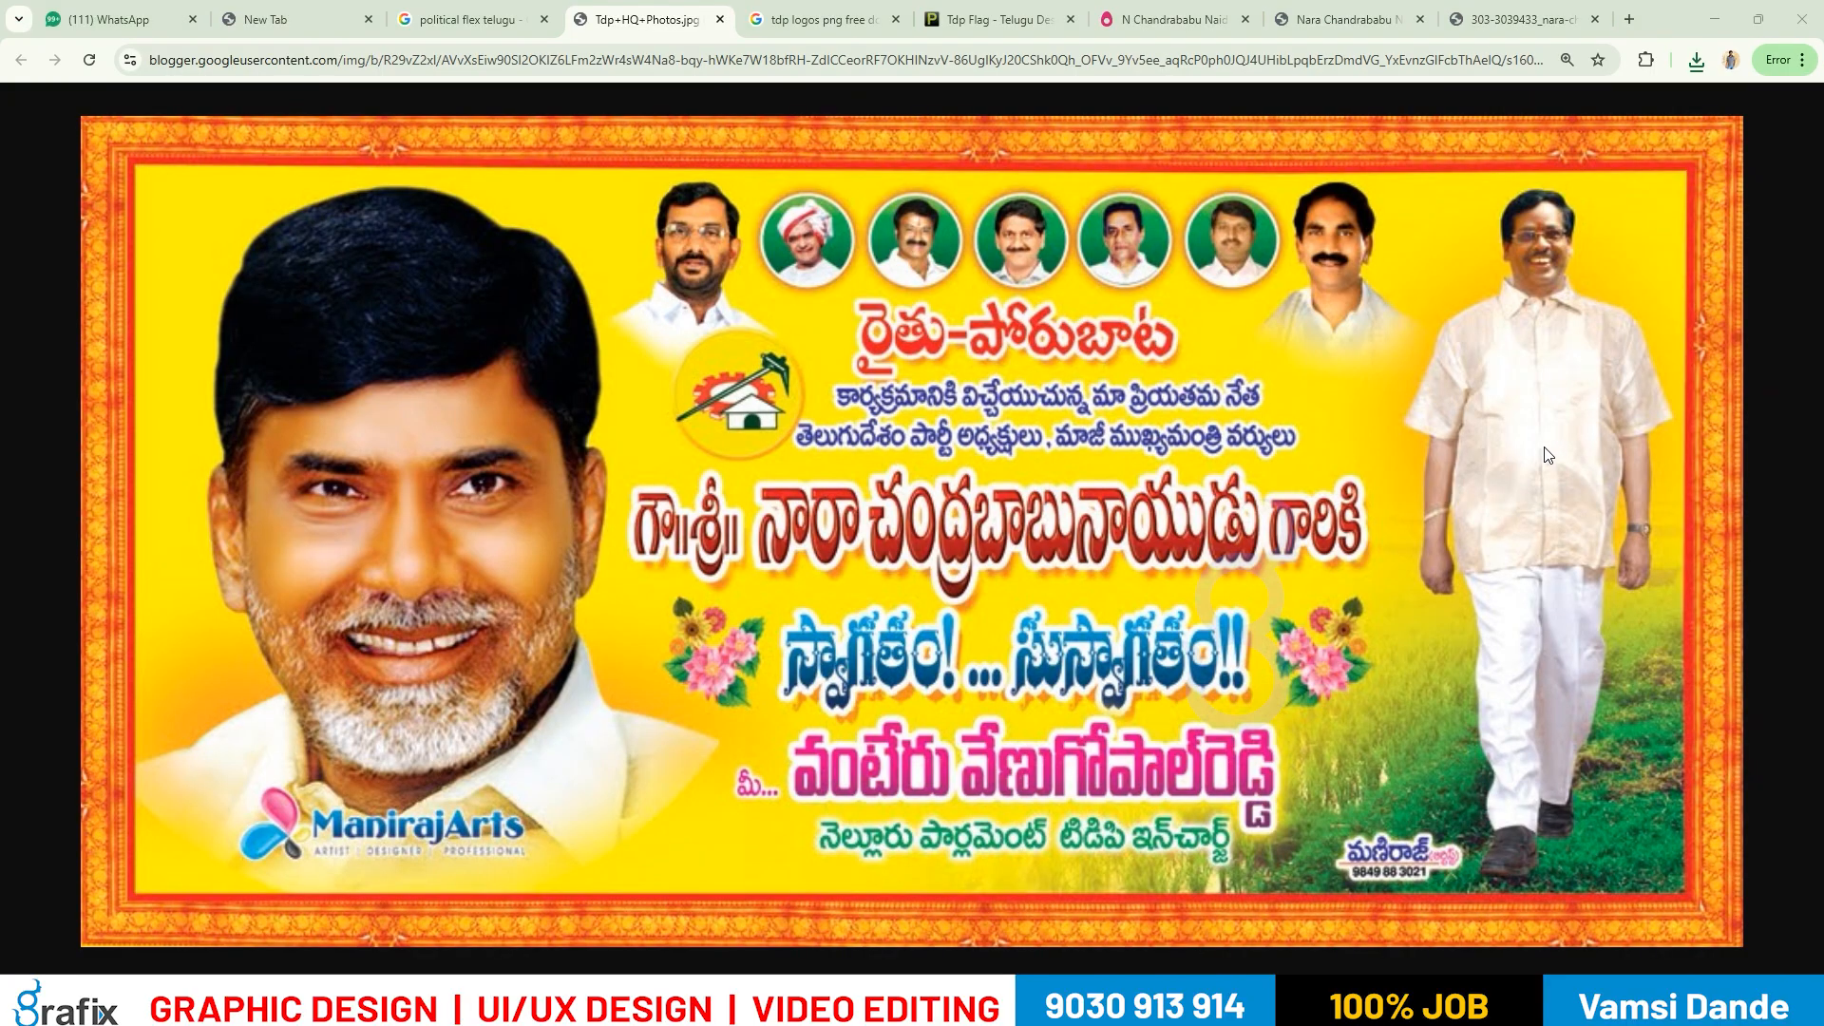
Open google.com in a new Chrome tab, search for Google Input Tools and load its online try-out page.
{"action": "key", "text": "alt+Tab"}
{"action": "key", "text": "alt+Tab"}
{"action": "key", "text": "Tab"}
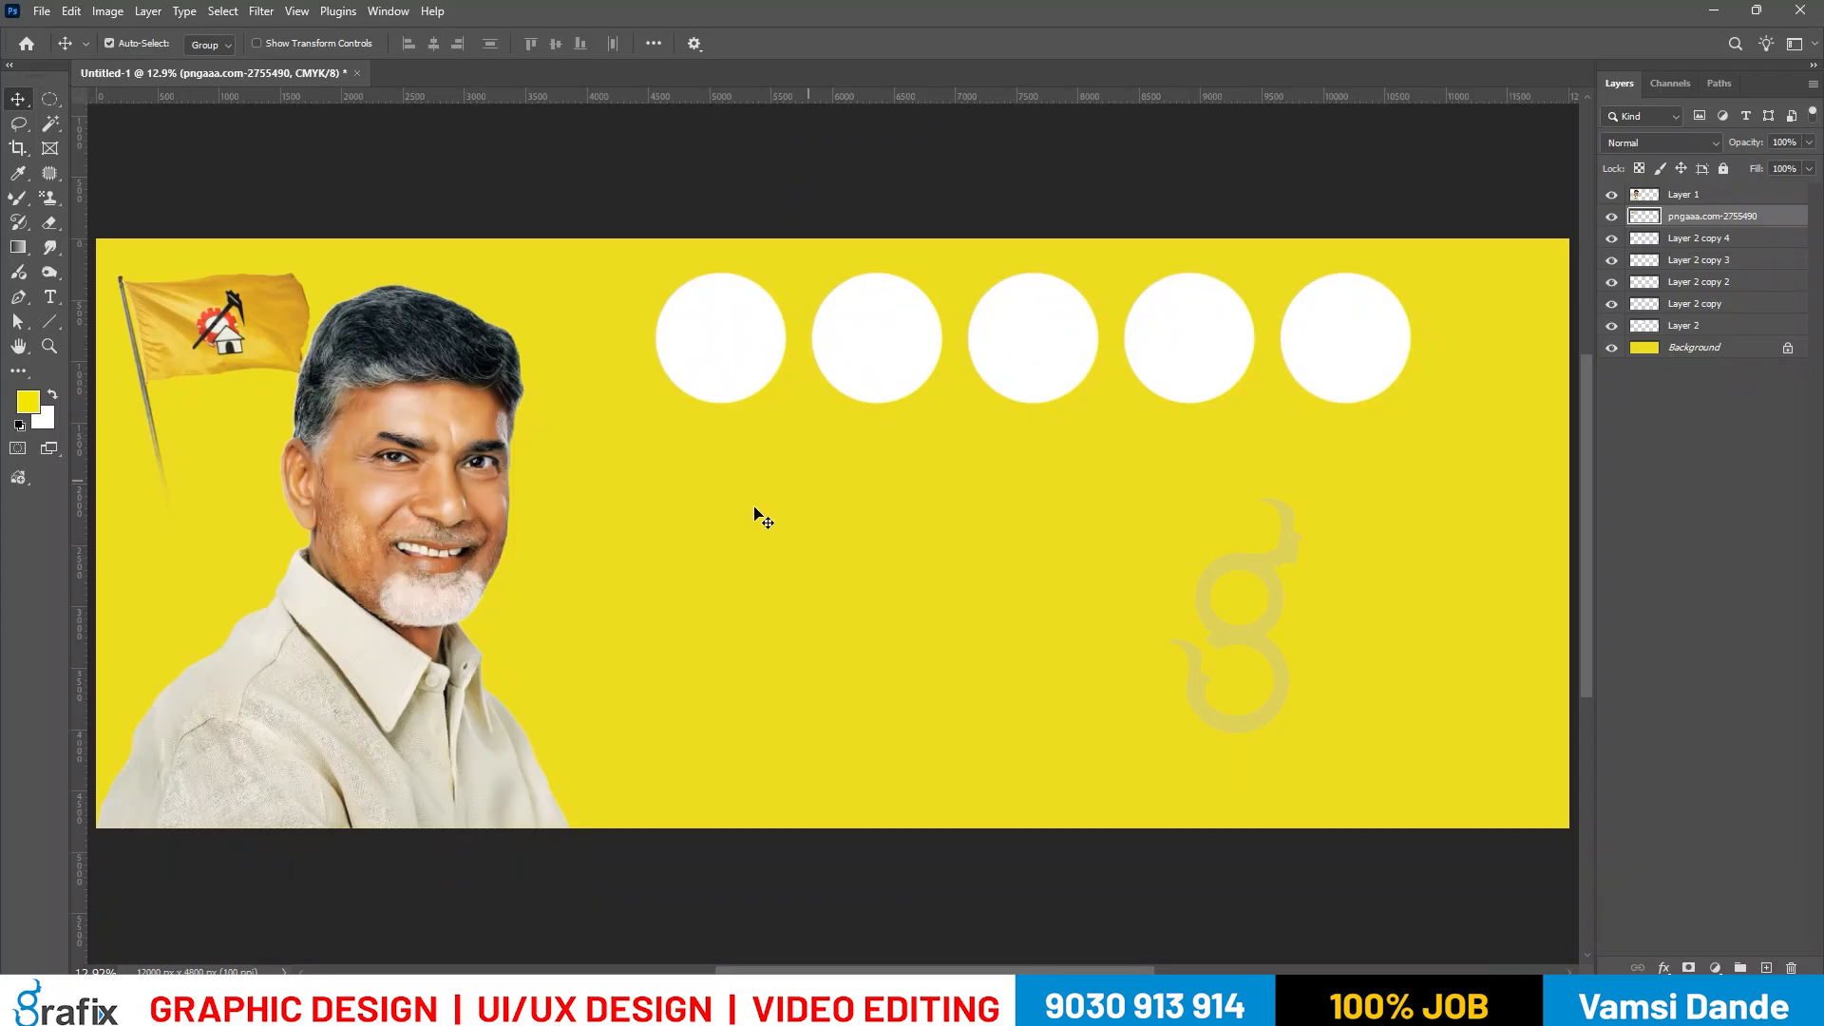
{"action": "mouse_move", "coordinate": [851, 1006]}
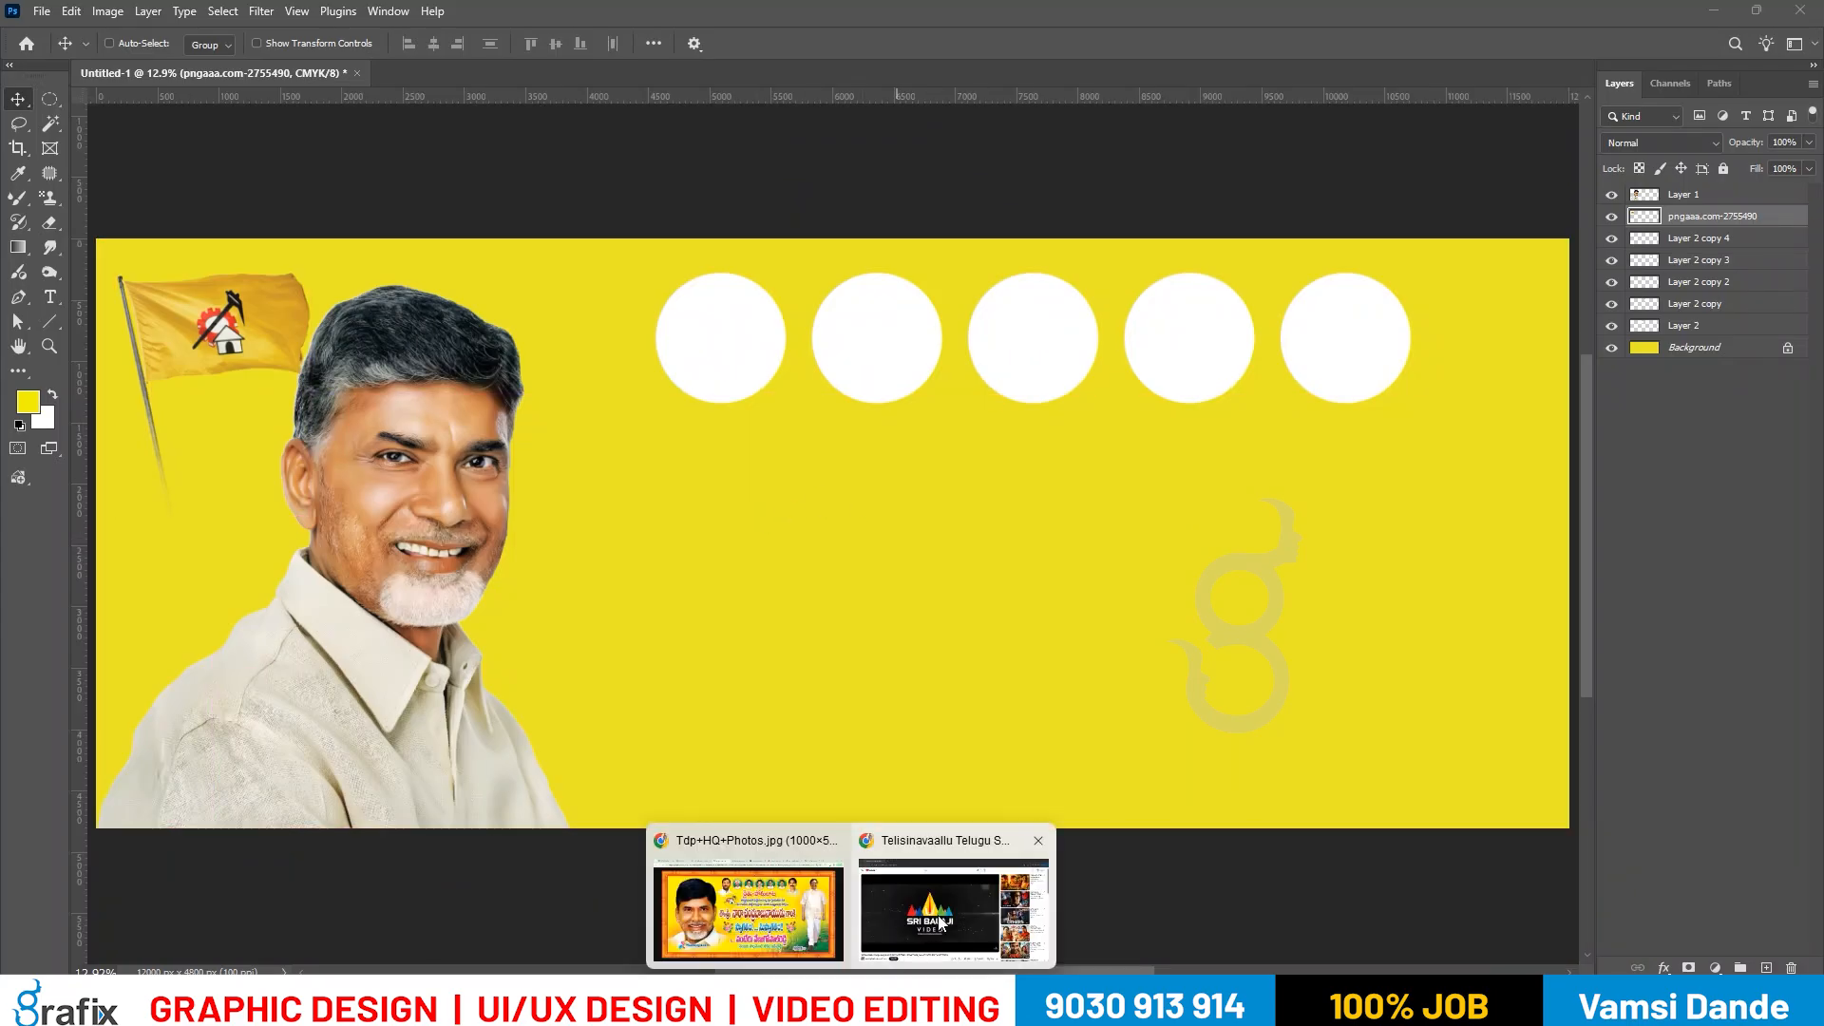
{"action": "left_click", "coordinate": [823, 923]}
{"action": "key", "text": "ctrl+t"}
{"action": "type", "text": "google.com"}
{"action": "key", "text": "Return"}
{"action": "type", "text": "google"}
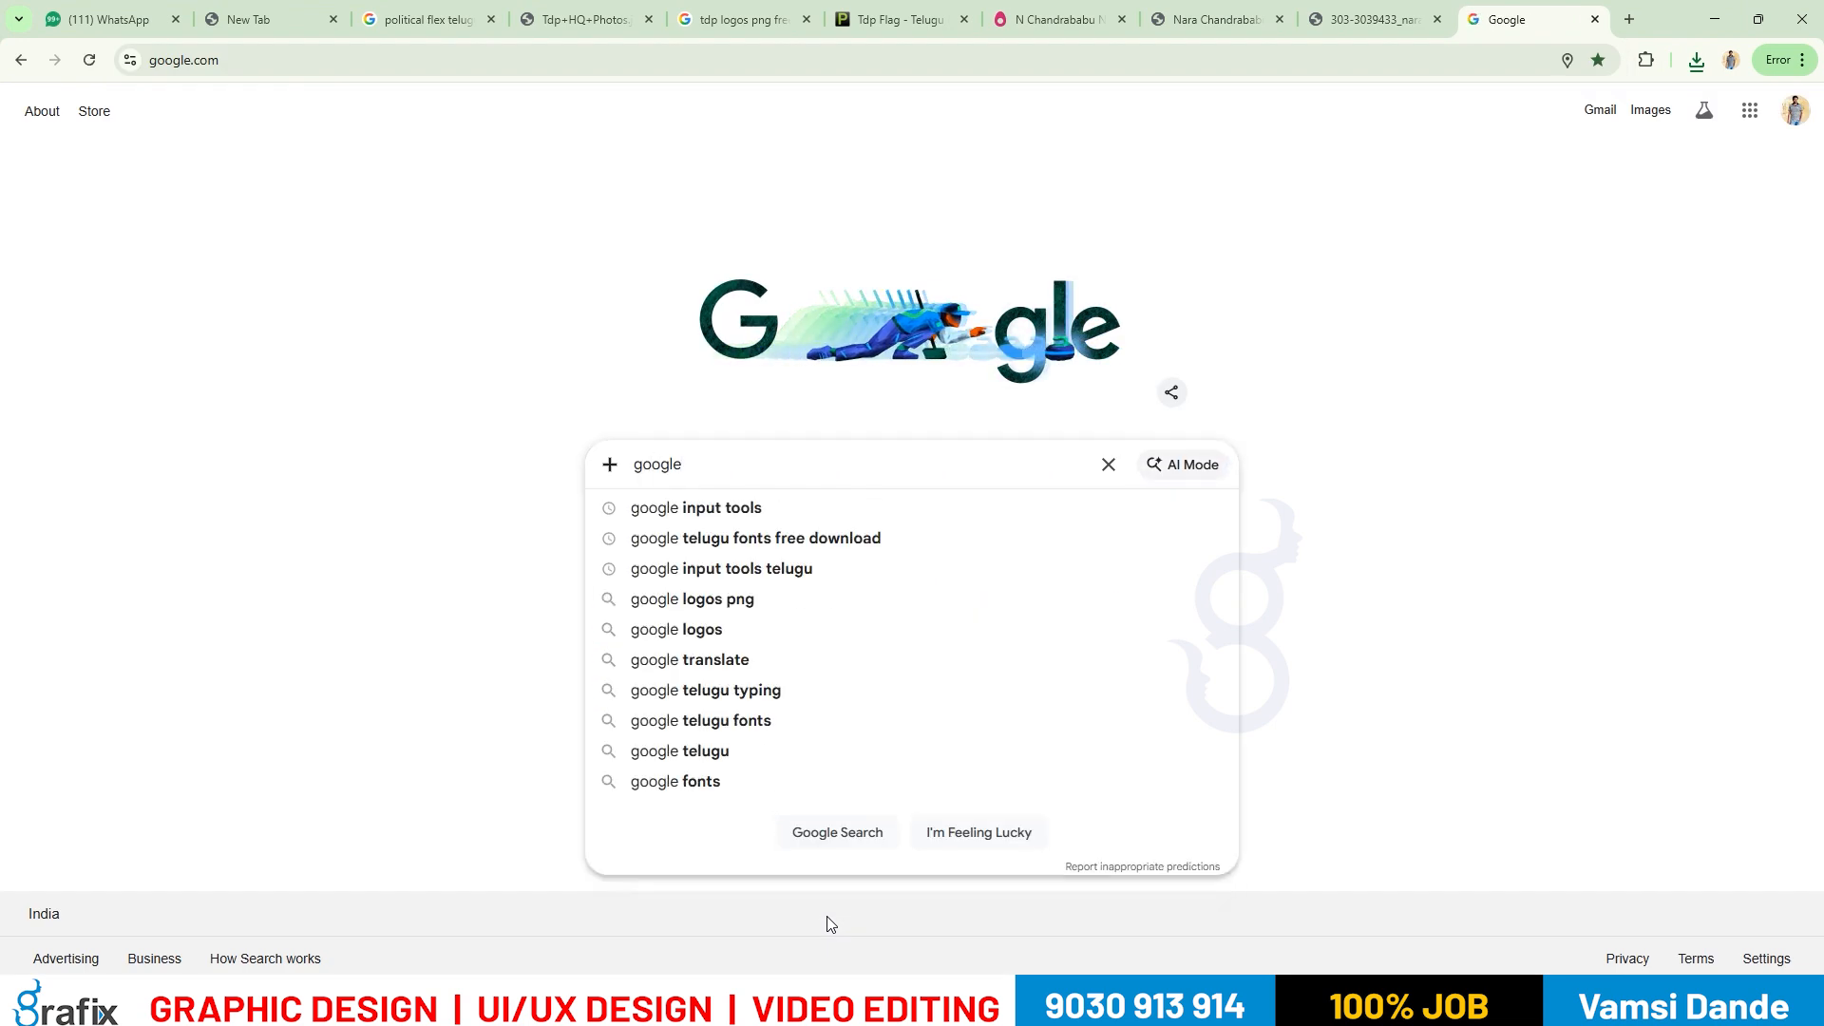
{"action": "key", "text": "Down"}
{"action": "key", "text": "Return"}
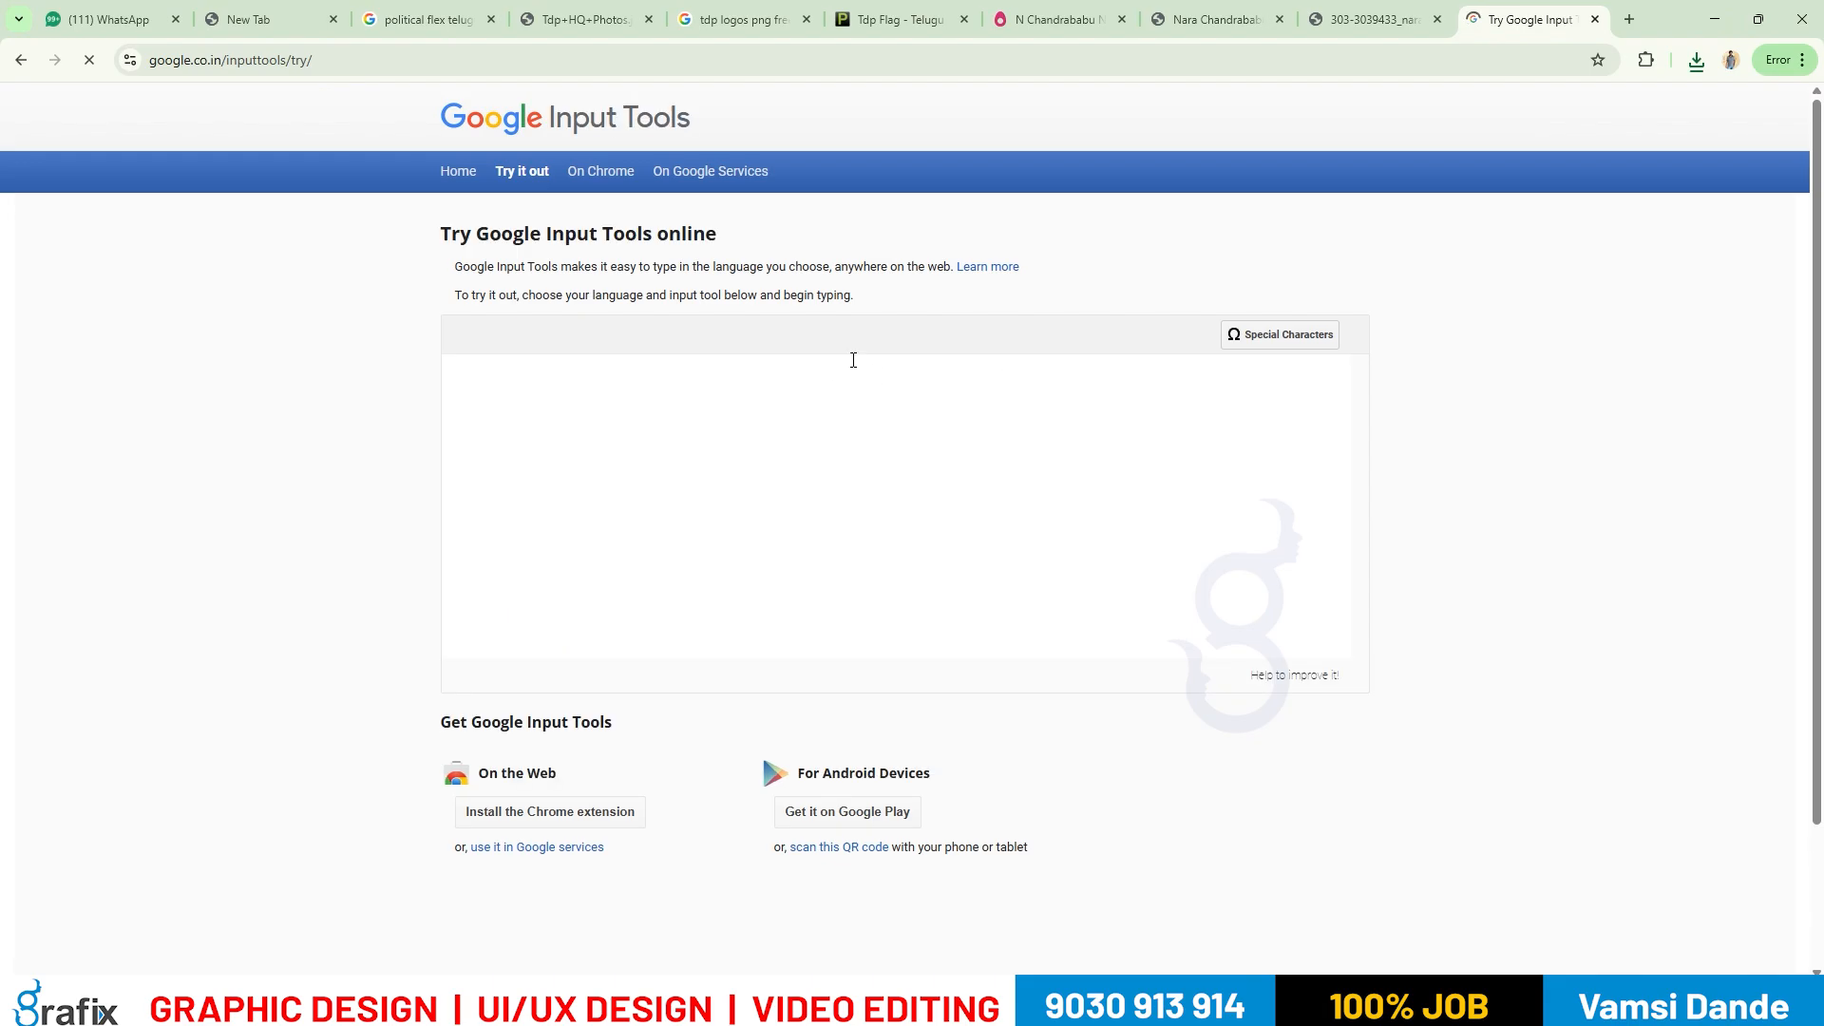
Set the input language to Telugu and close the special characters window.
{"action": "left_click", "coordinate": [1301, 331]}
{"action": "left_click", "coordinate": [516, 345]}
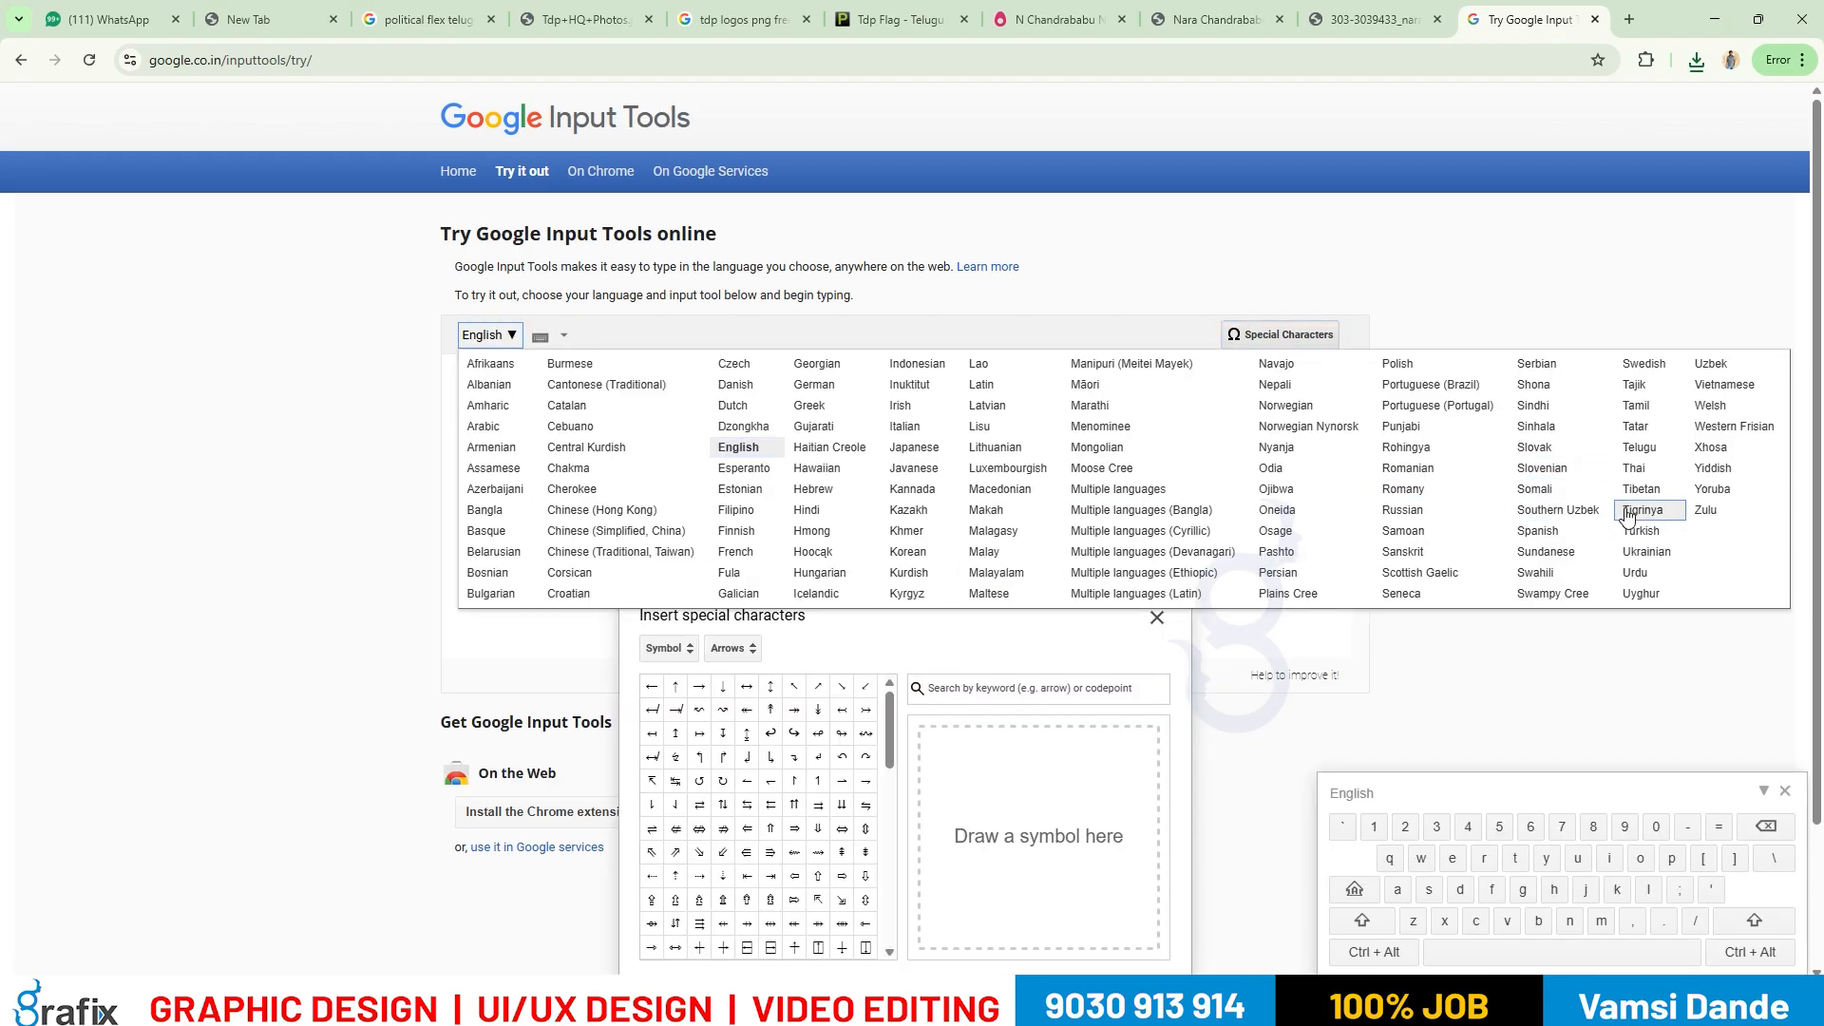
{"action": "left_click", "coordinate": [1639, 447]}
{"action": "left_click", "coordinate": [1158, 618]}
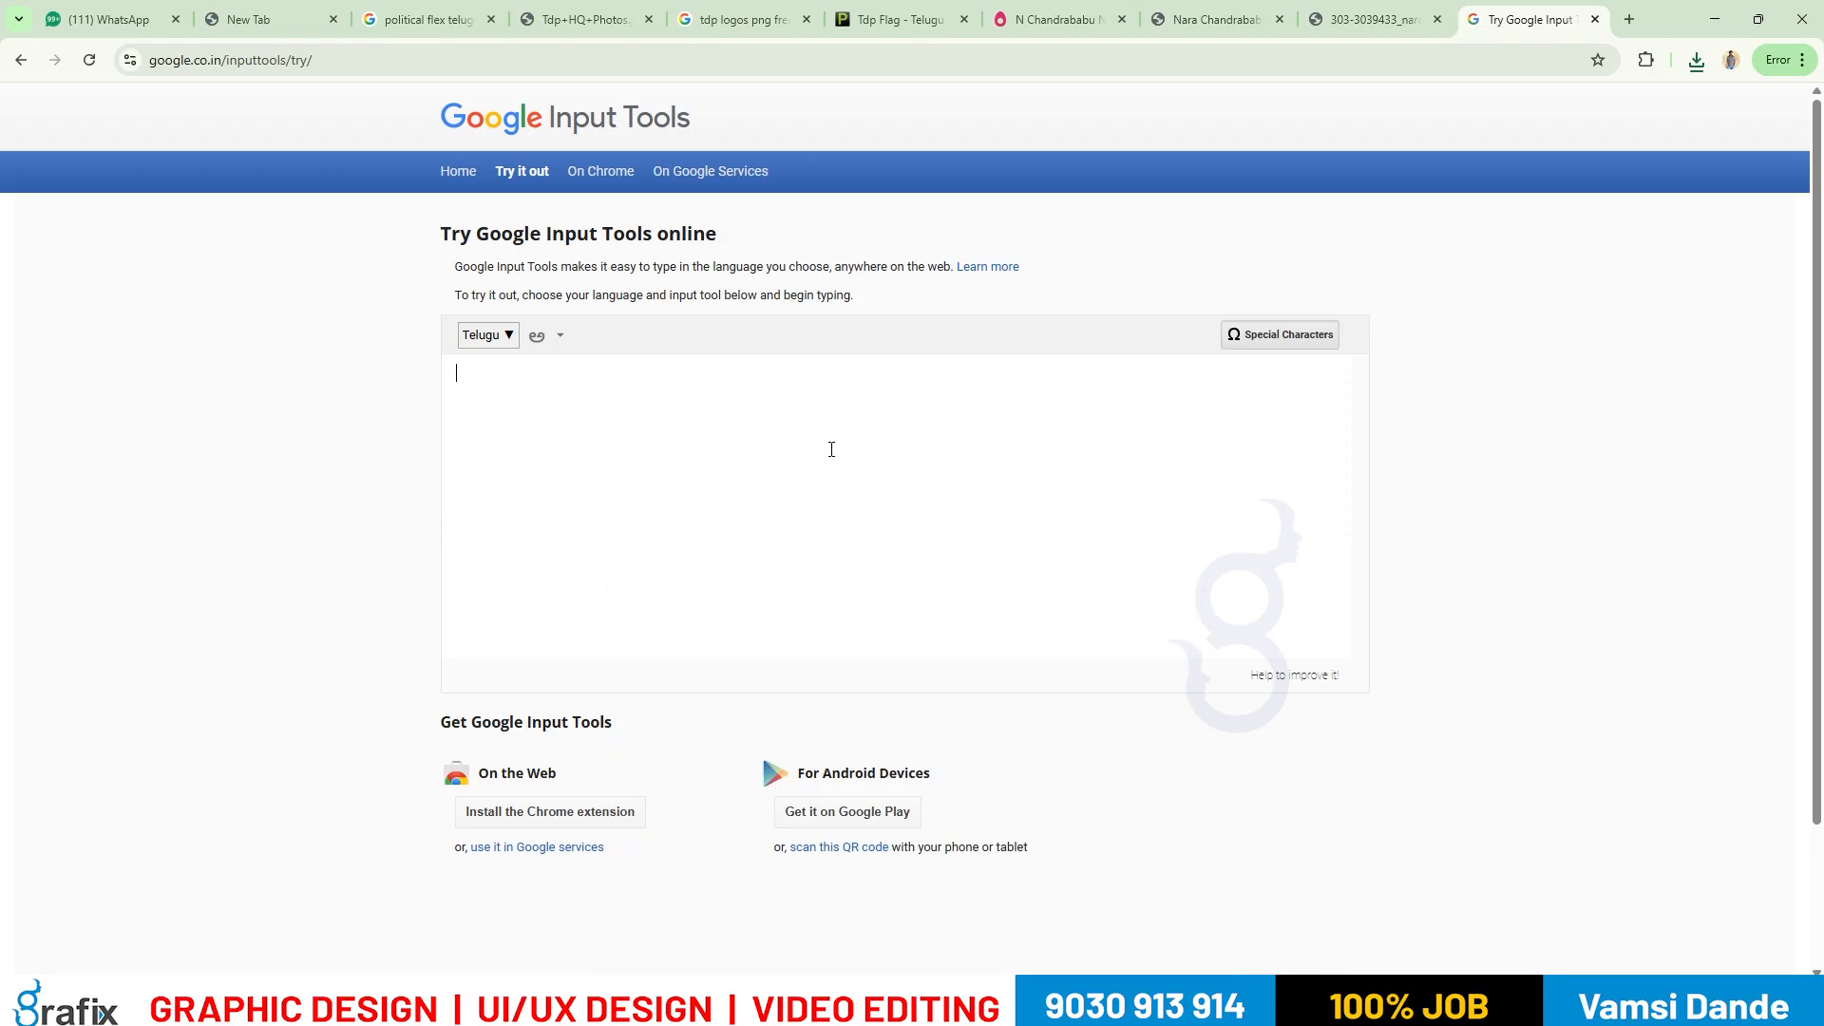
Transliterate "Rythu Porubata" into రైతు పోరుబాట and select the resulting Telugu text.
{"action": "type", "text": "Ryt"}
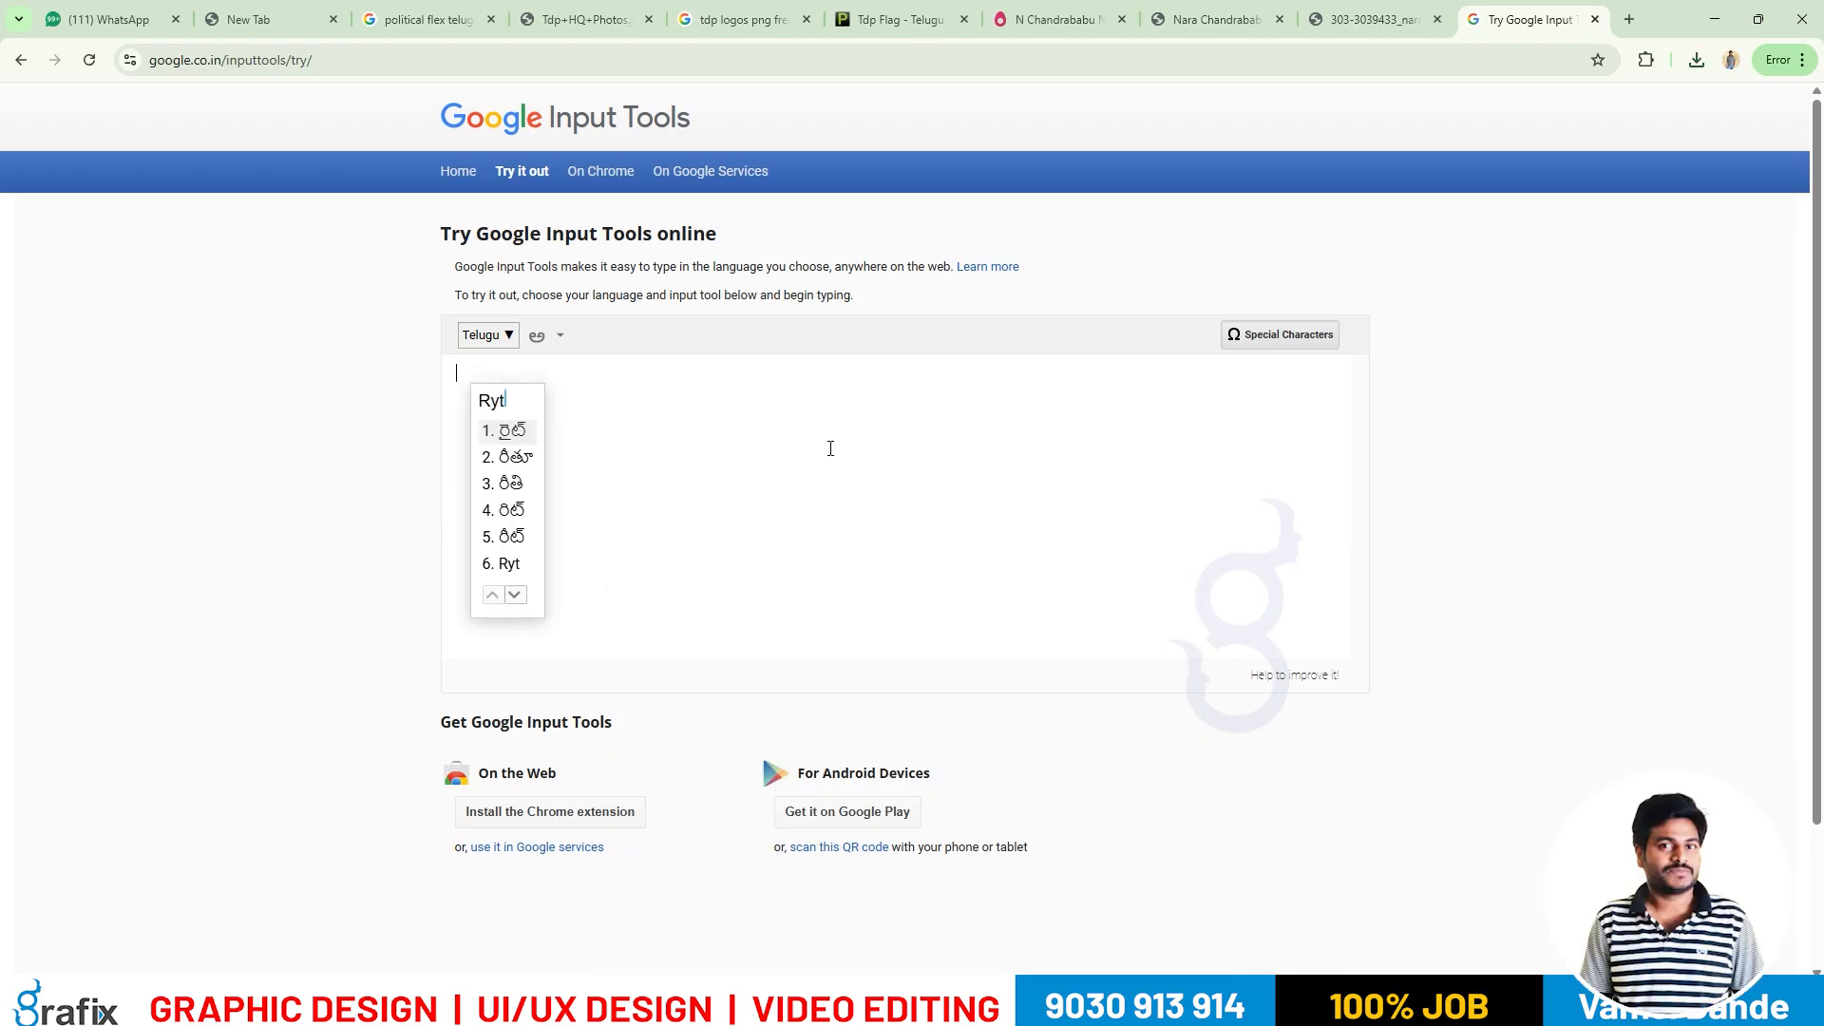
{"action": "type", "text": "hu"}
{"action": "key", "text": "Return"}
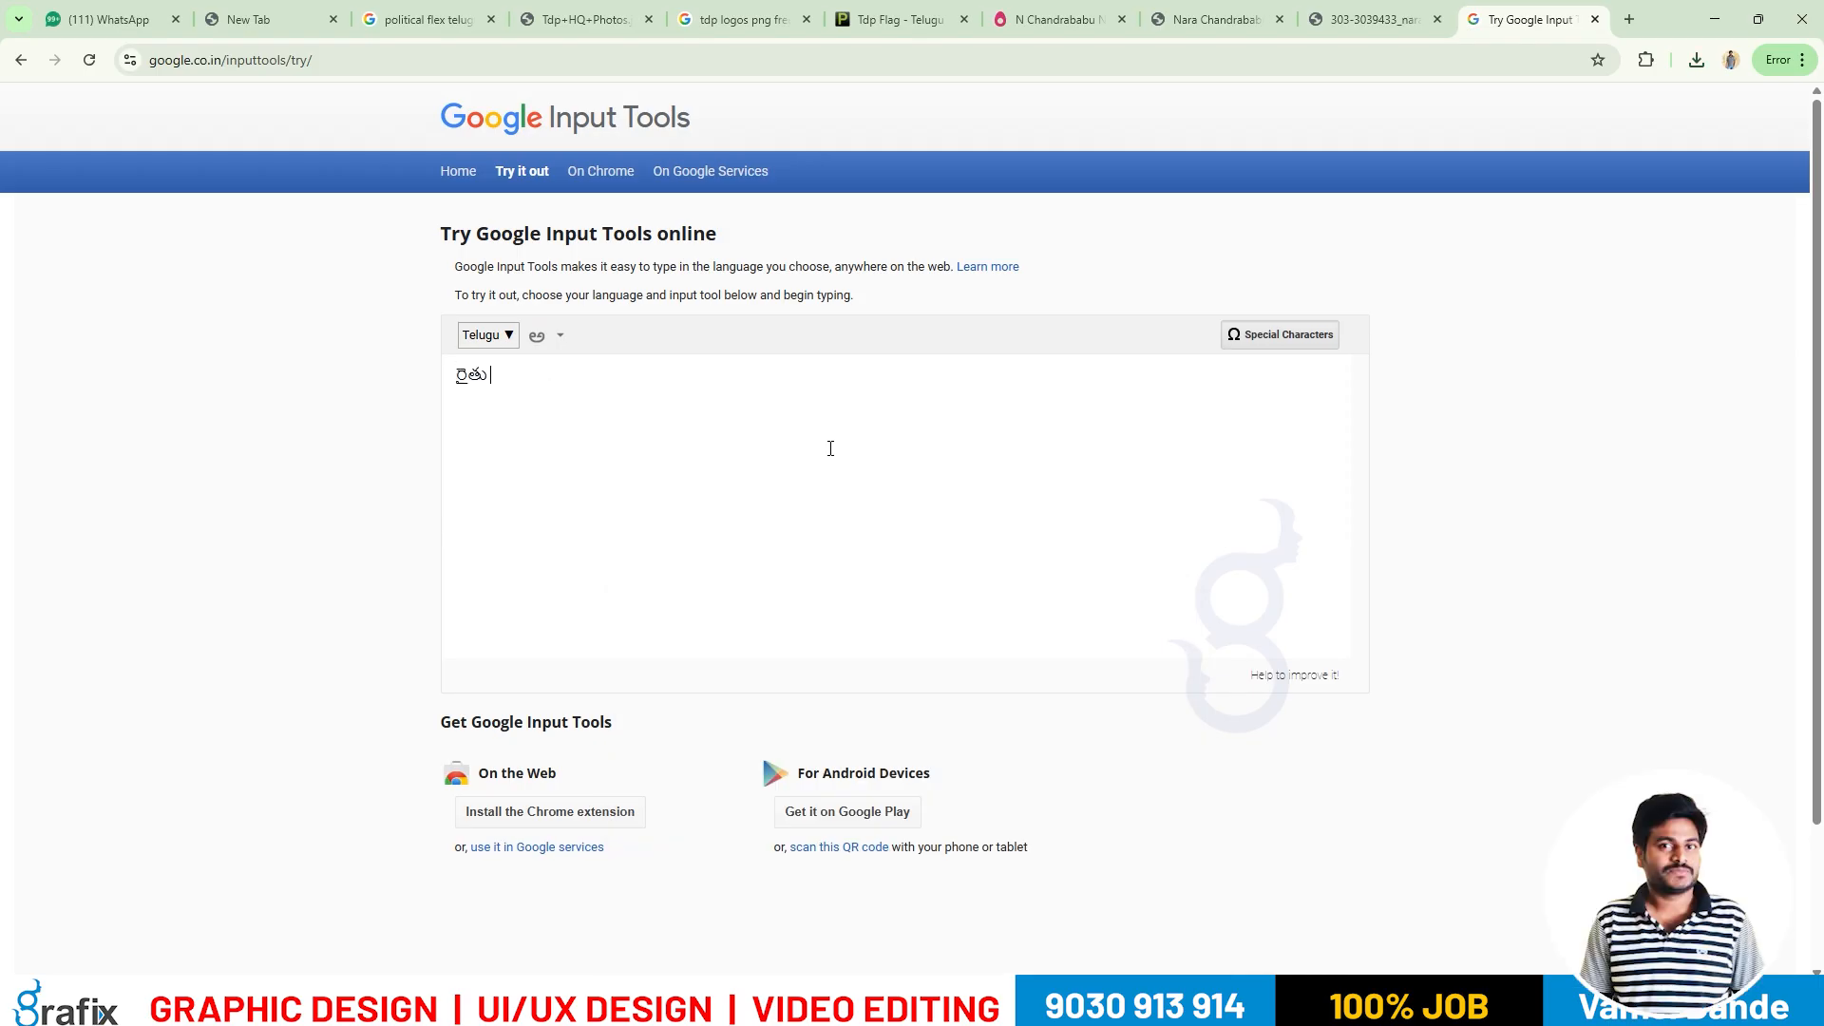
{"action": "type", "text": "Porubata"}
{"action": "key", "text": "Return"}
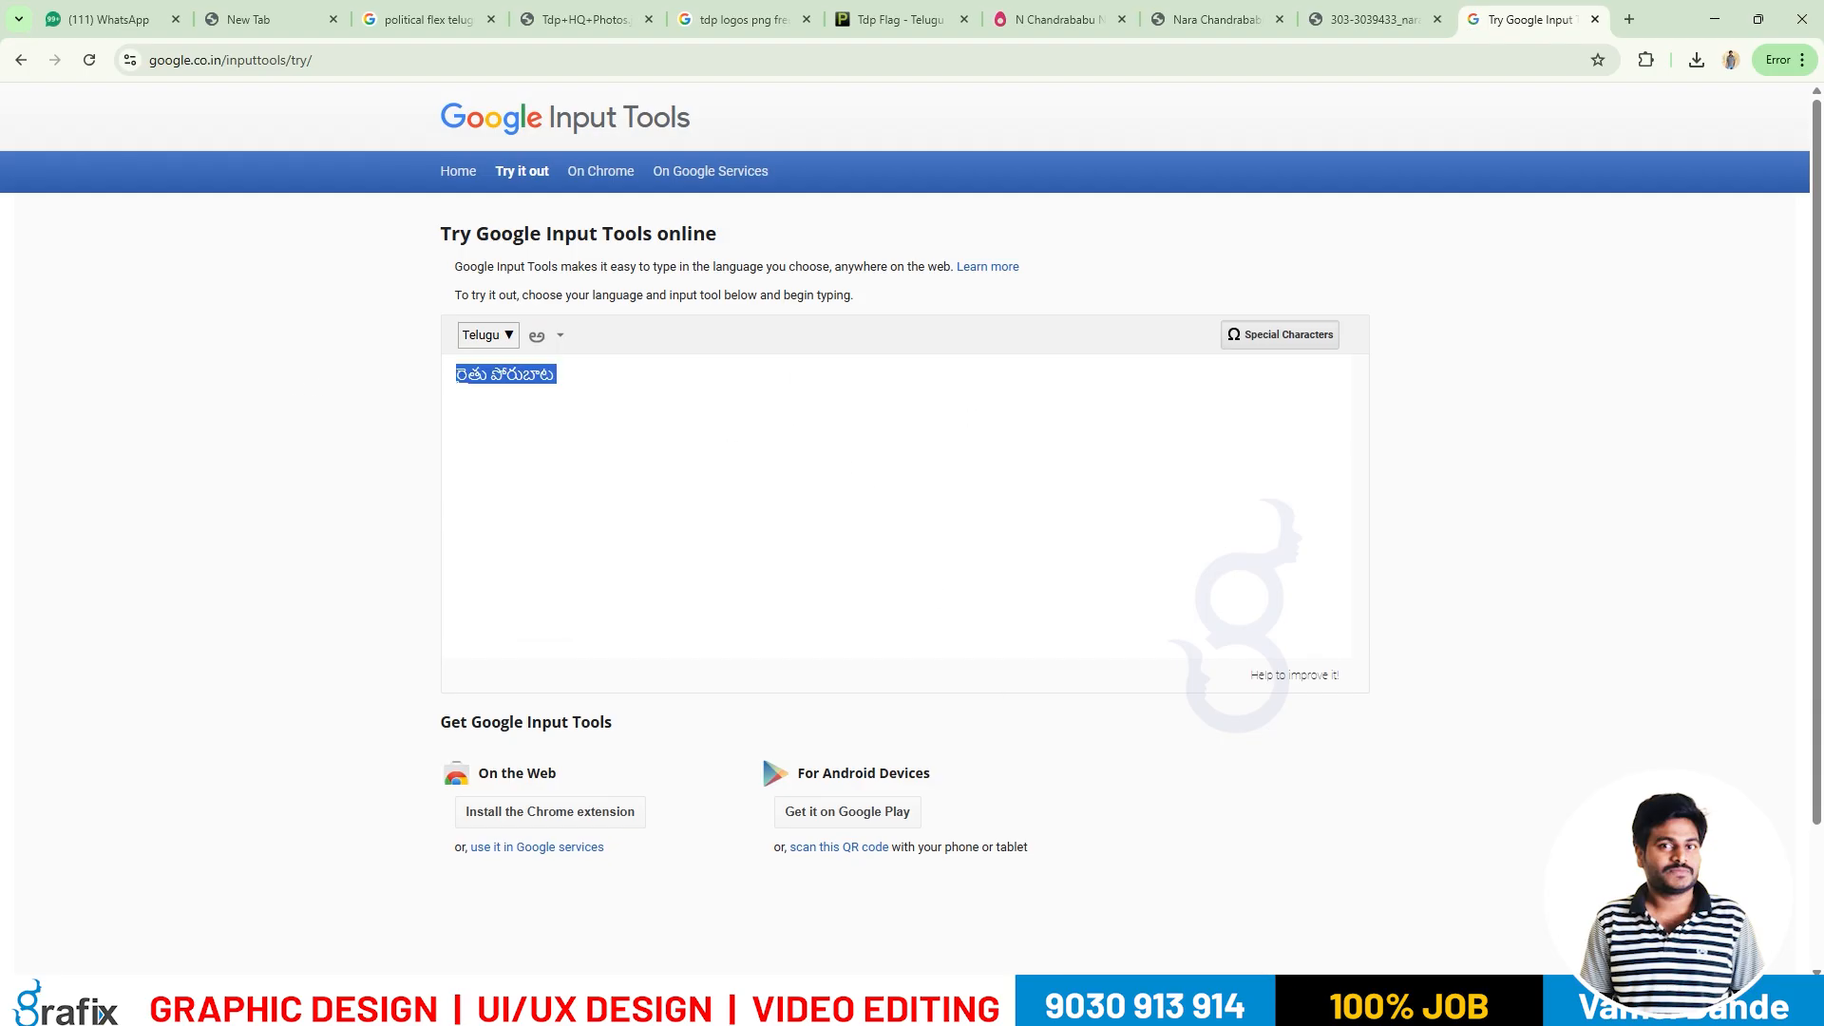
Switch to Photoshop, add the text రైతు పోరుబాట to the banner and enlarge it below the row of white circles.
{"action": "key", "text": "alt+Tab"}
{"action": "key", "text": "t"}
{"action": "left_click", "coordinate": [670, 512]}
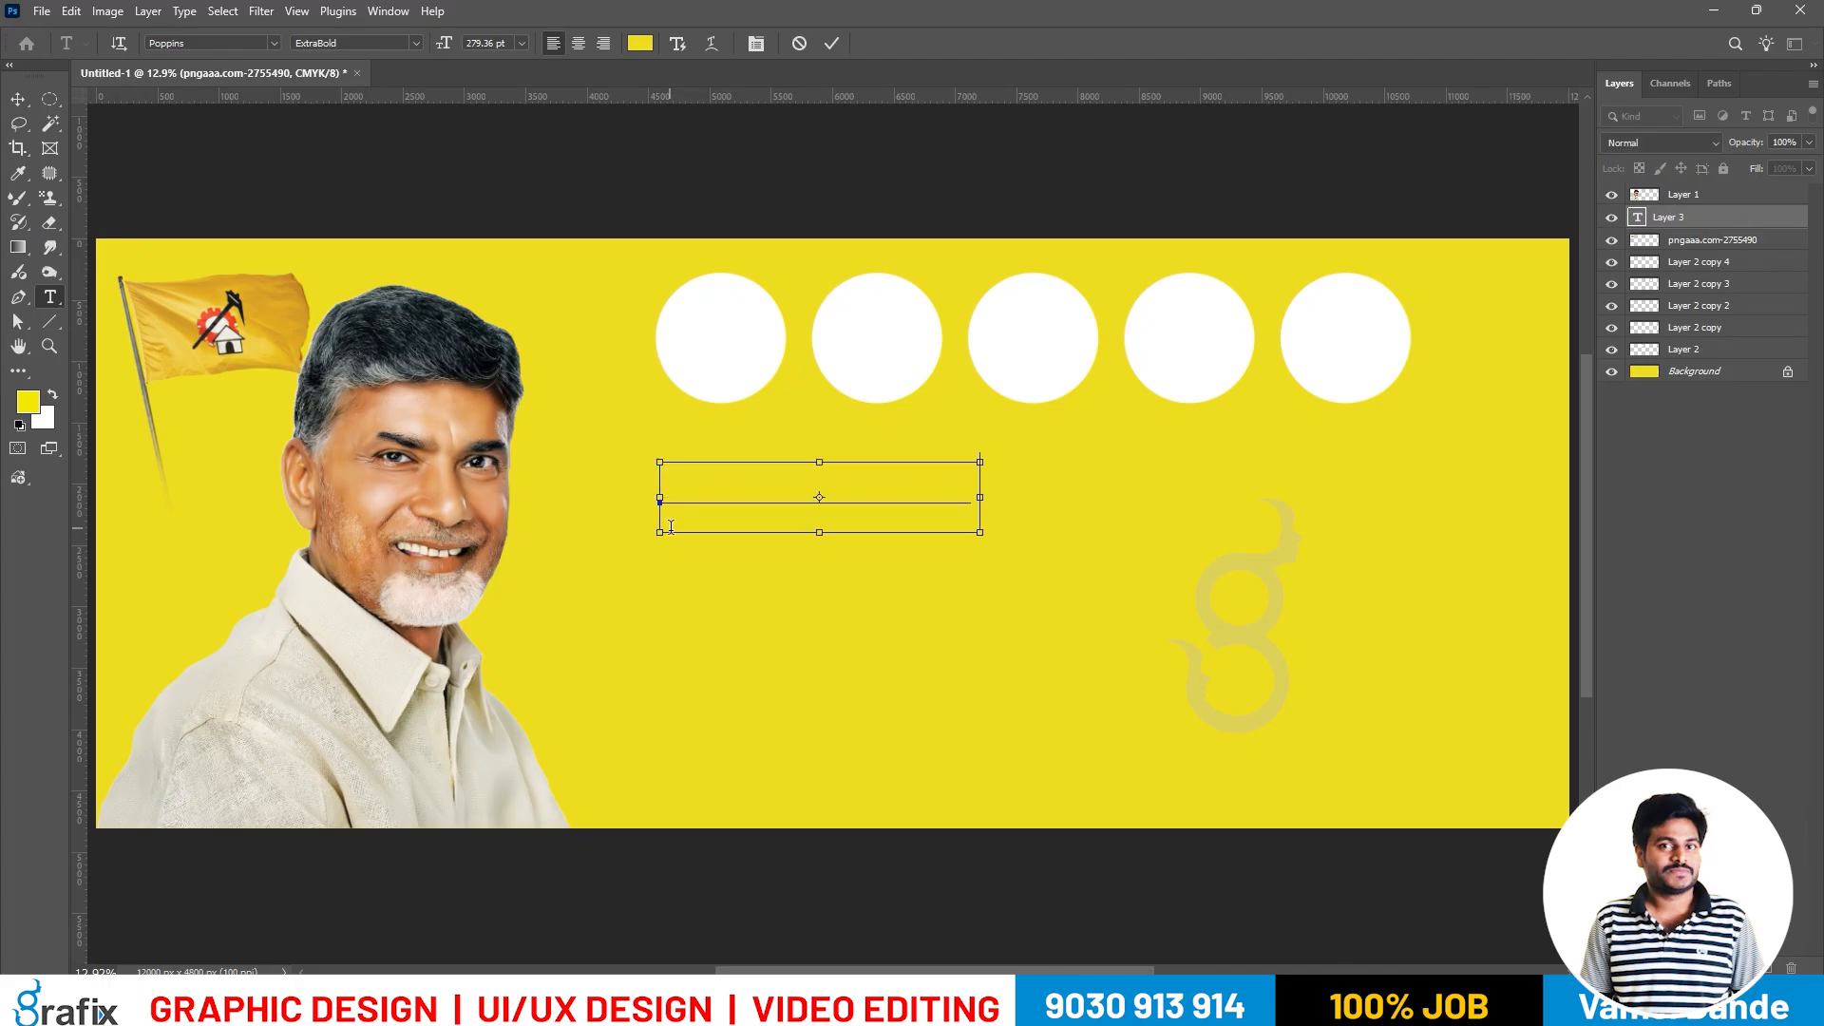
{"action": "key", "text": "BackSpace"}
{"action": "type", "text": "రైతు పోరుబాట"}
{"action": "key", "text": "ctrl+Return"}
{"action": "key", "text": "ctrl+t"}
{"action": "left_click_drag", "start_coordinate": [979, 531], "coordinate": [1199, 534]}
{"action": "key", "text": "Return"}
{"action": "left_click_drag", "start_coordinate": [1034, 520], "coordinate": [1103, 490]}
Select all five white circle layers, scale them down together and shift the row slightly up.
{"action": "right_click", "coordinate": [717, 356]}
{"action": "left_click", "coordinate": [746, 368]}
{"action": "right_click", "coordinate": [859, 353]}
{"action": "left_click", "coordinate": [893, 364], "text": "shift"}
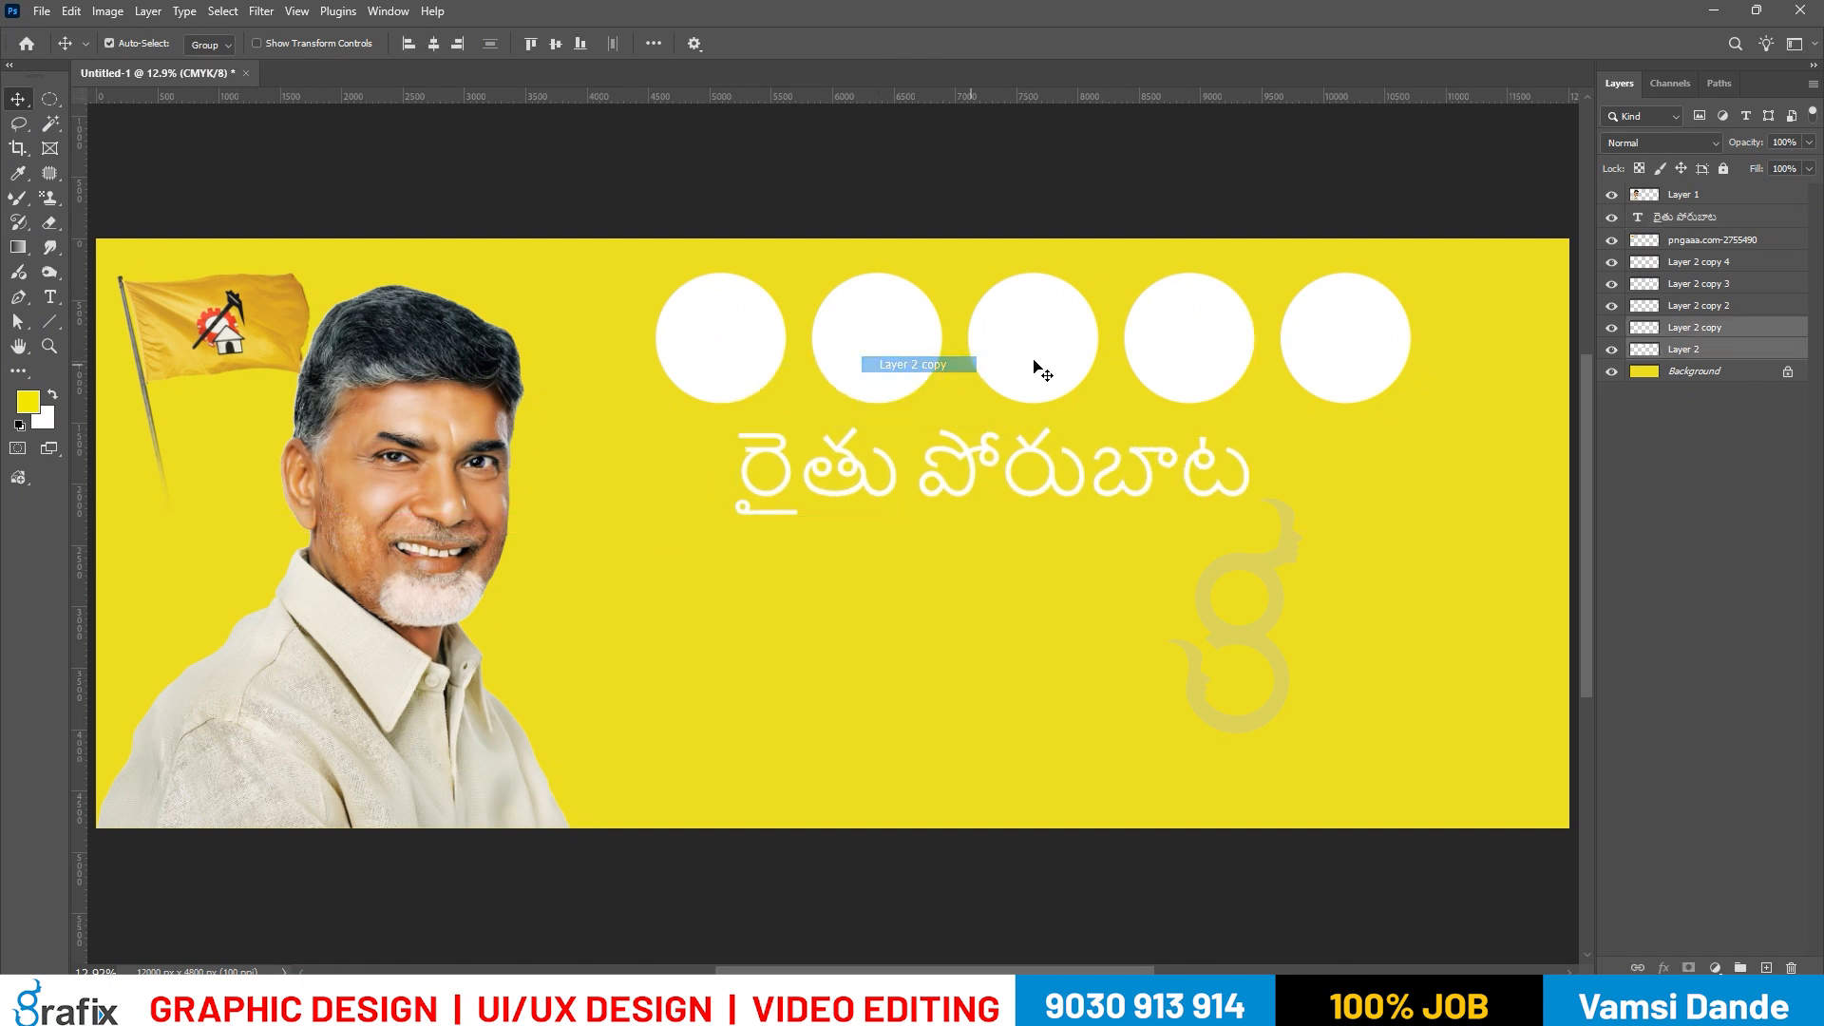
{"action": "right_click", "coordinate": [1039, 356]}
{"action": "left_click", "coordinate": [1079, 365], "text": "shift"}
{"action": "right_click", "coordinate": [1151, 355]}
{"action": "left_click", "coordinate": [1183, 367], "text": "shift"}
{"action": "right_click", "coordinate": [1313, 357]}
{"action": "left_click", "coordinate": [1349, 369], "text": "shift"}
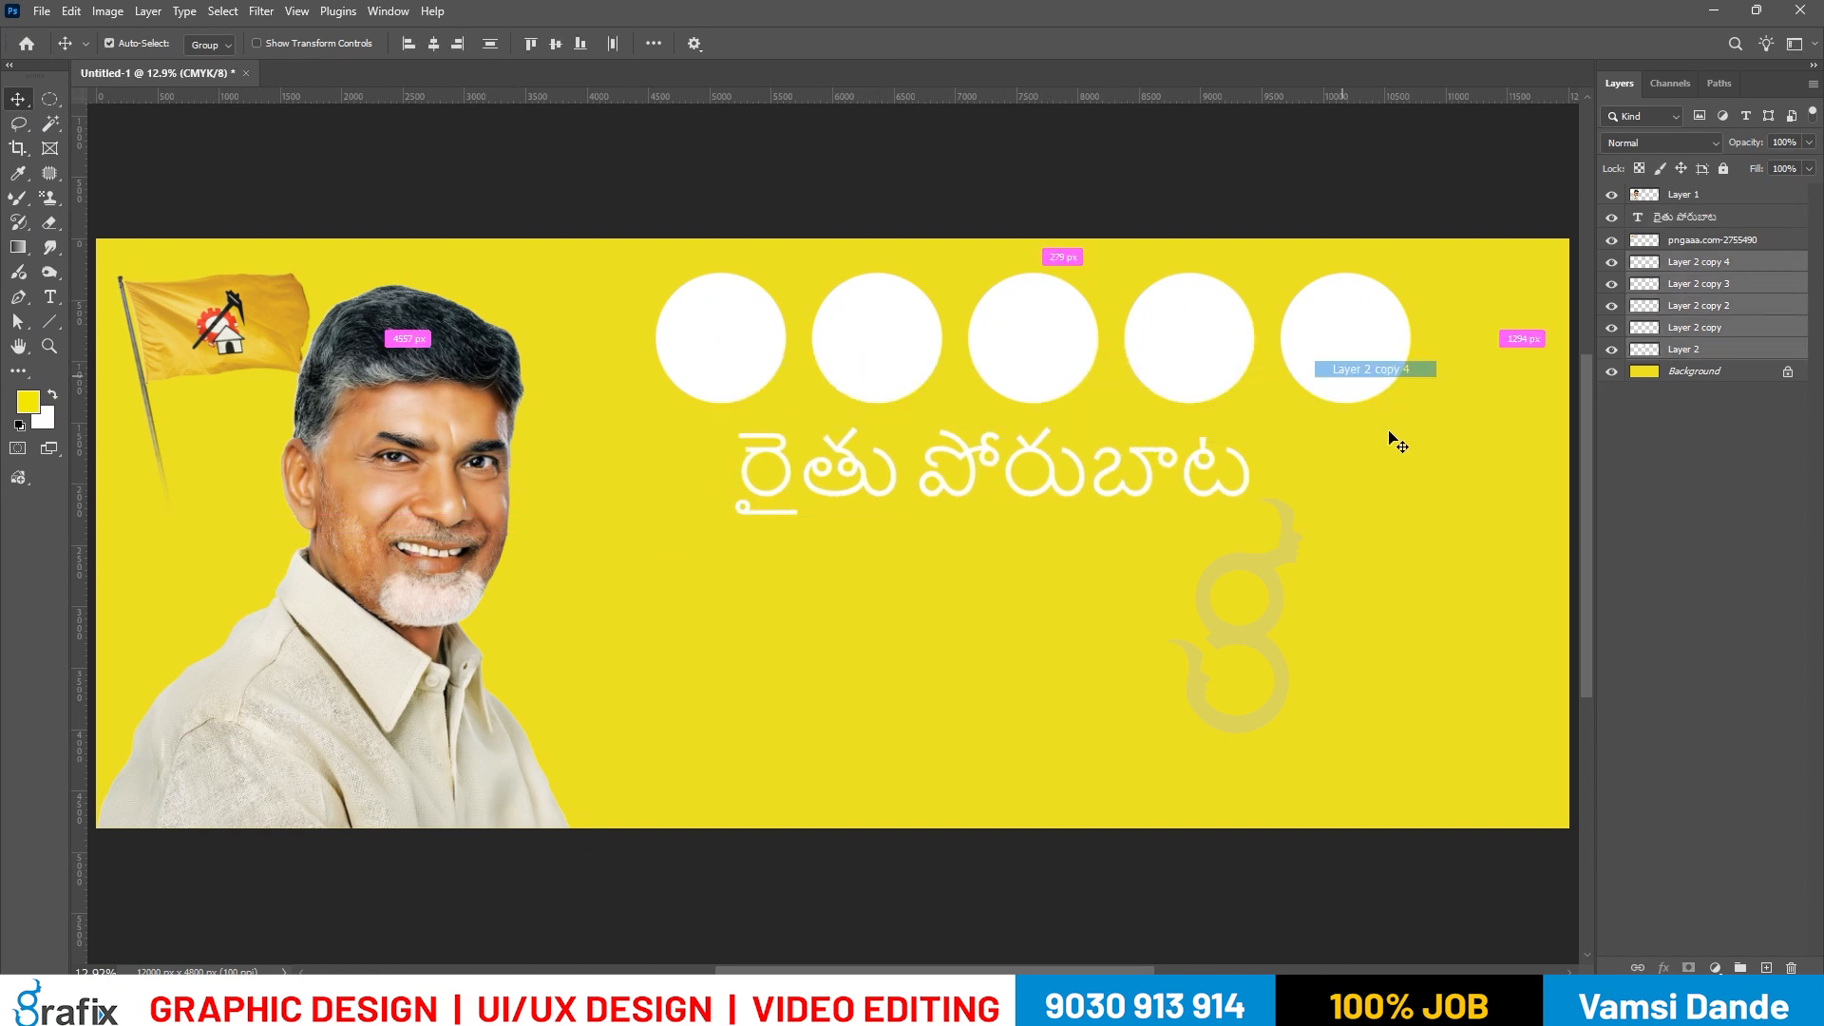
{"action": "key", "text": "ctrl+t"}
{"action": "left_click_drag", "start_coordinate": [1415, 396], "coordinate": [1239, 346]}
{"action": "key", "text": "Return"}
Set the font of the రైతు పోరుబాట headline to Ramabhadra Regular.
{"action": "right_click", "coordinate": [1067, 469]}
{"action": "left_click", "coordinate": [1076, 480]}
{"action": "left_click", "coordinate": [261, 12]}
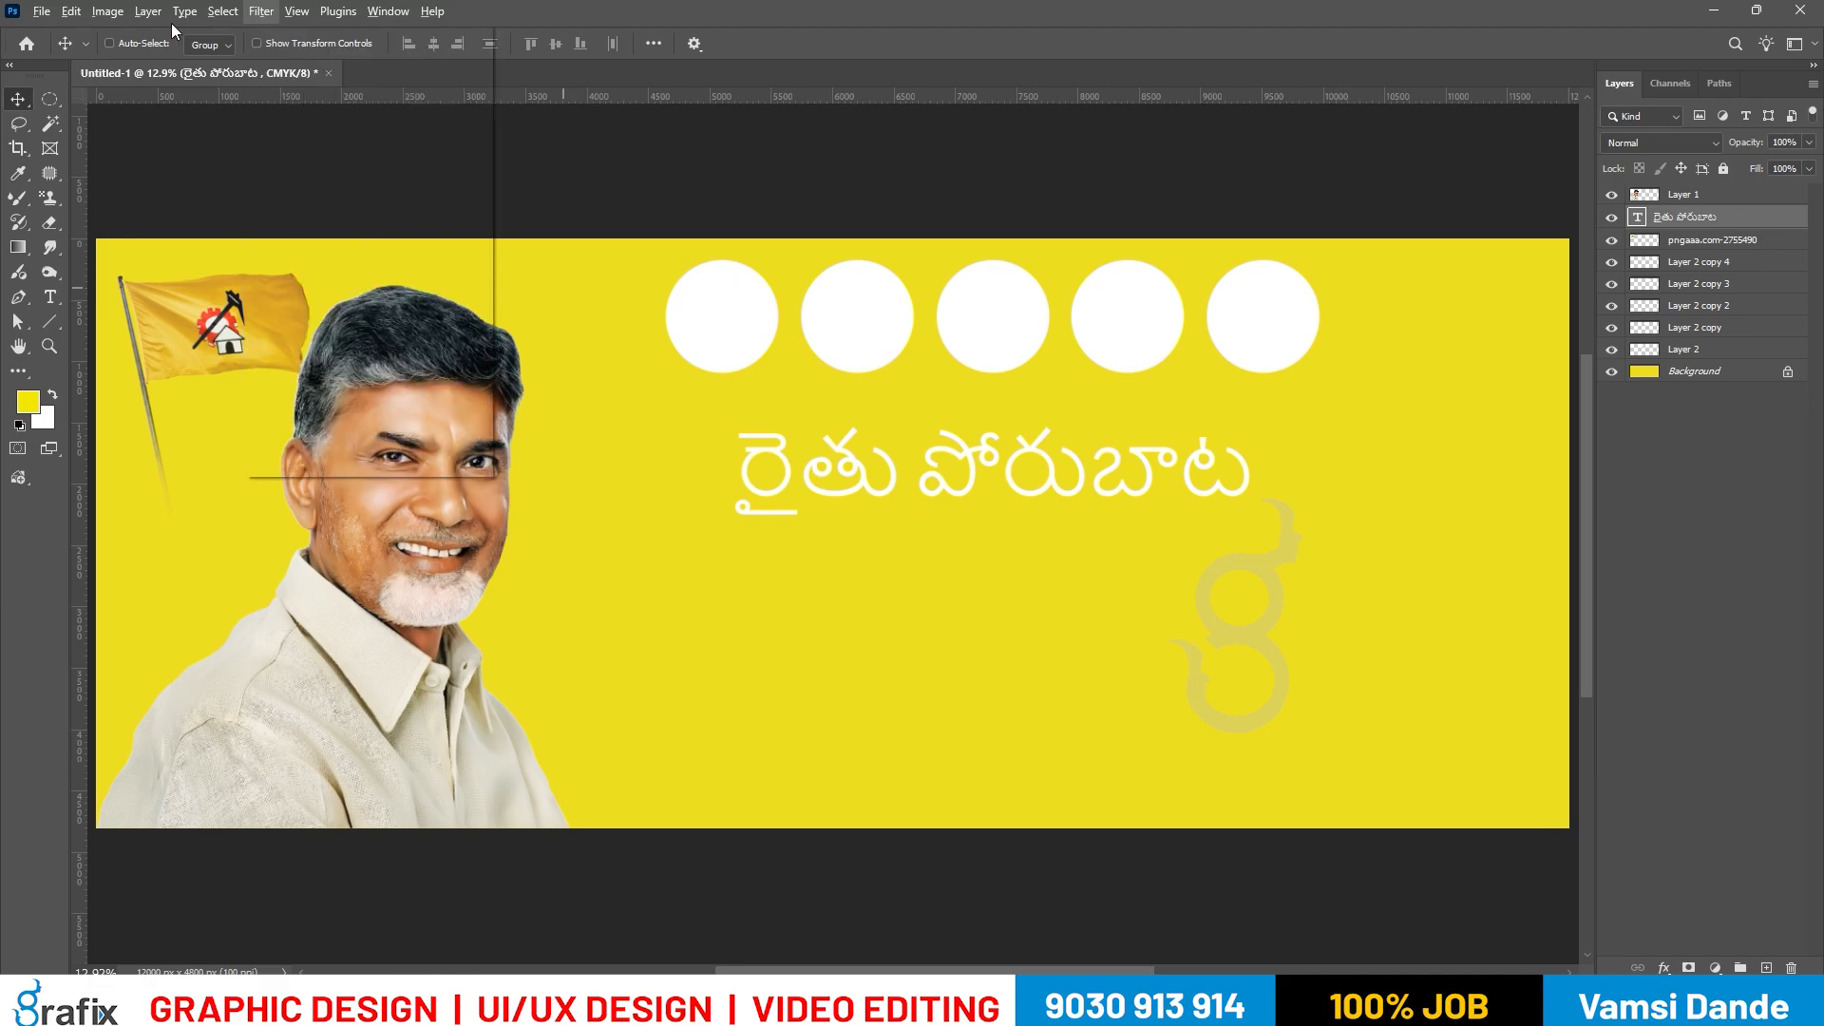
{"action": "key", "text": "t"}
{"action": "left_click", "coordinate": [1056, 473]}
{"action": "key", "text": "ctrl+a"}
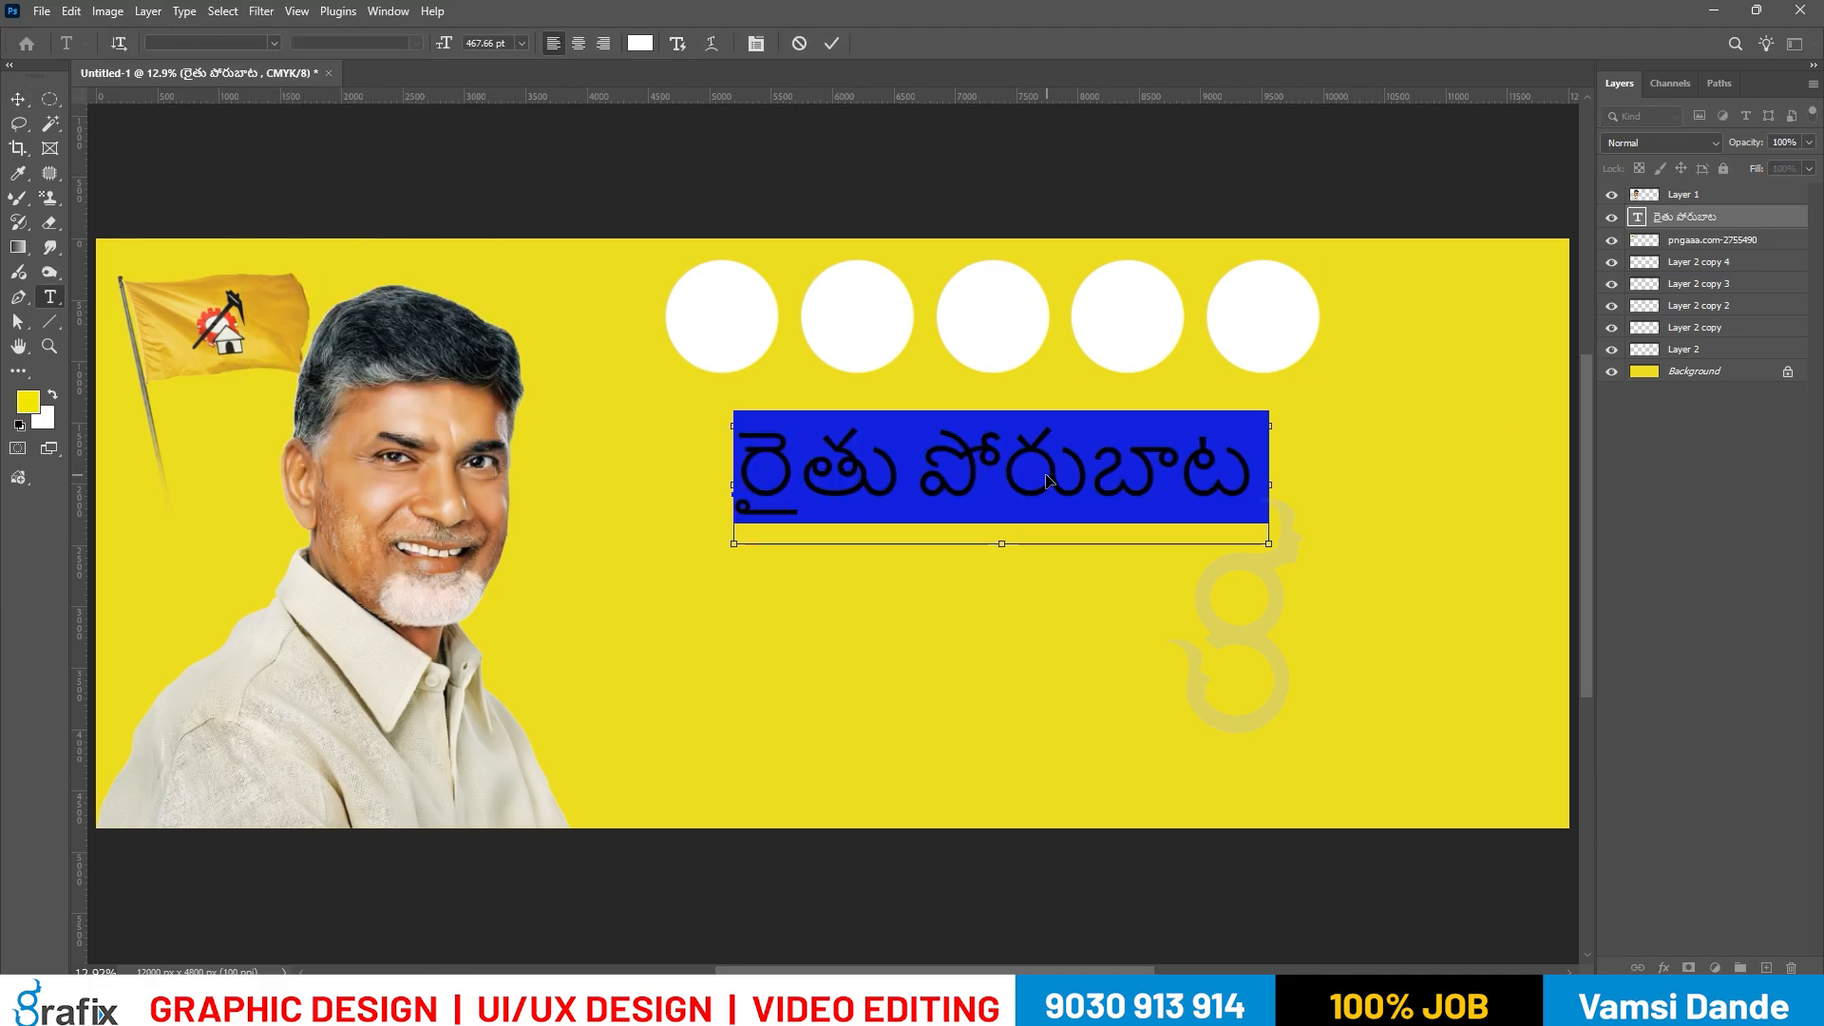
{"action": "key", "text": "ctrl+t"}
{"action": "left_click", "coordinate": [1484, 535]}
{"action": "left_click_drag", "start_coordinate": [1460, 624], "coordinate": [492, 260]}
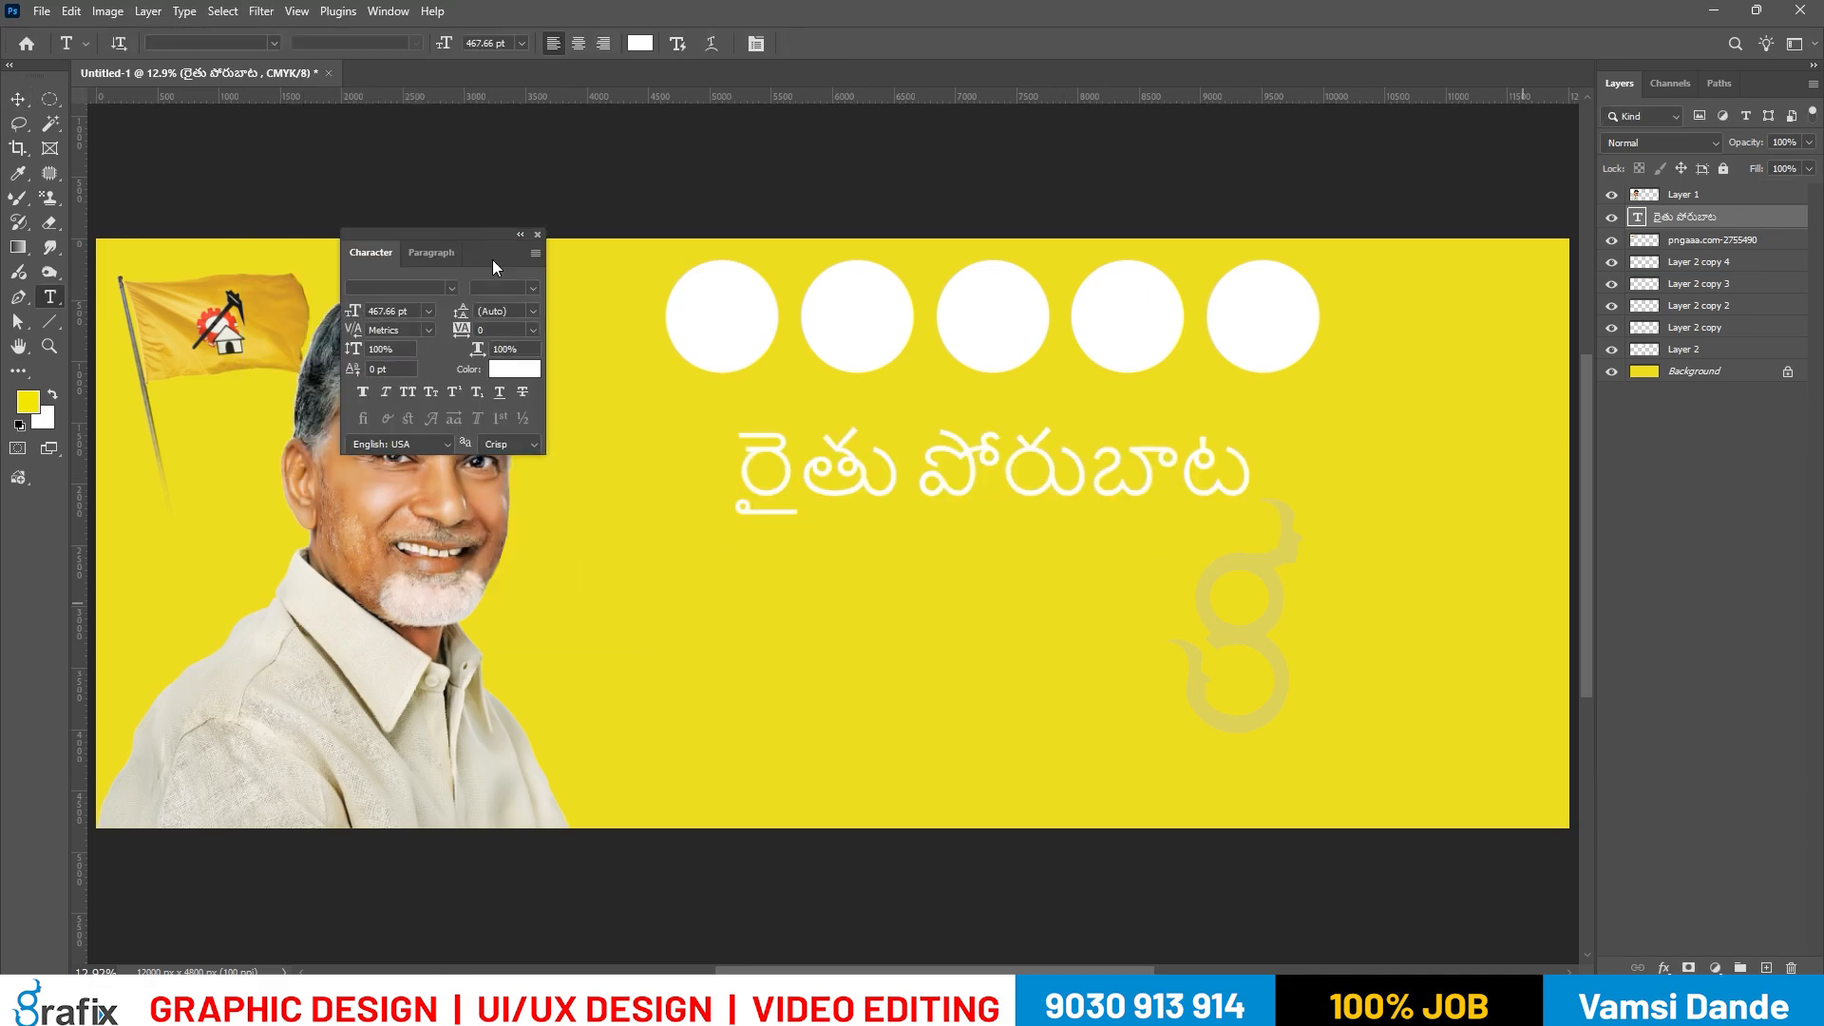
{"action": "left_click", "coordinate": [450, 290]}
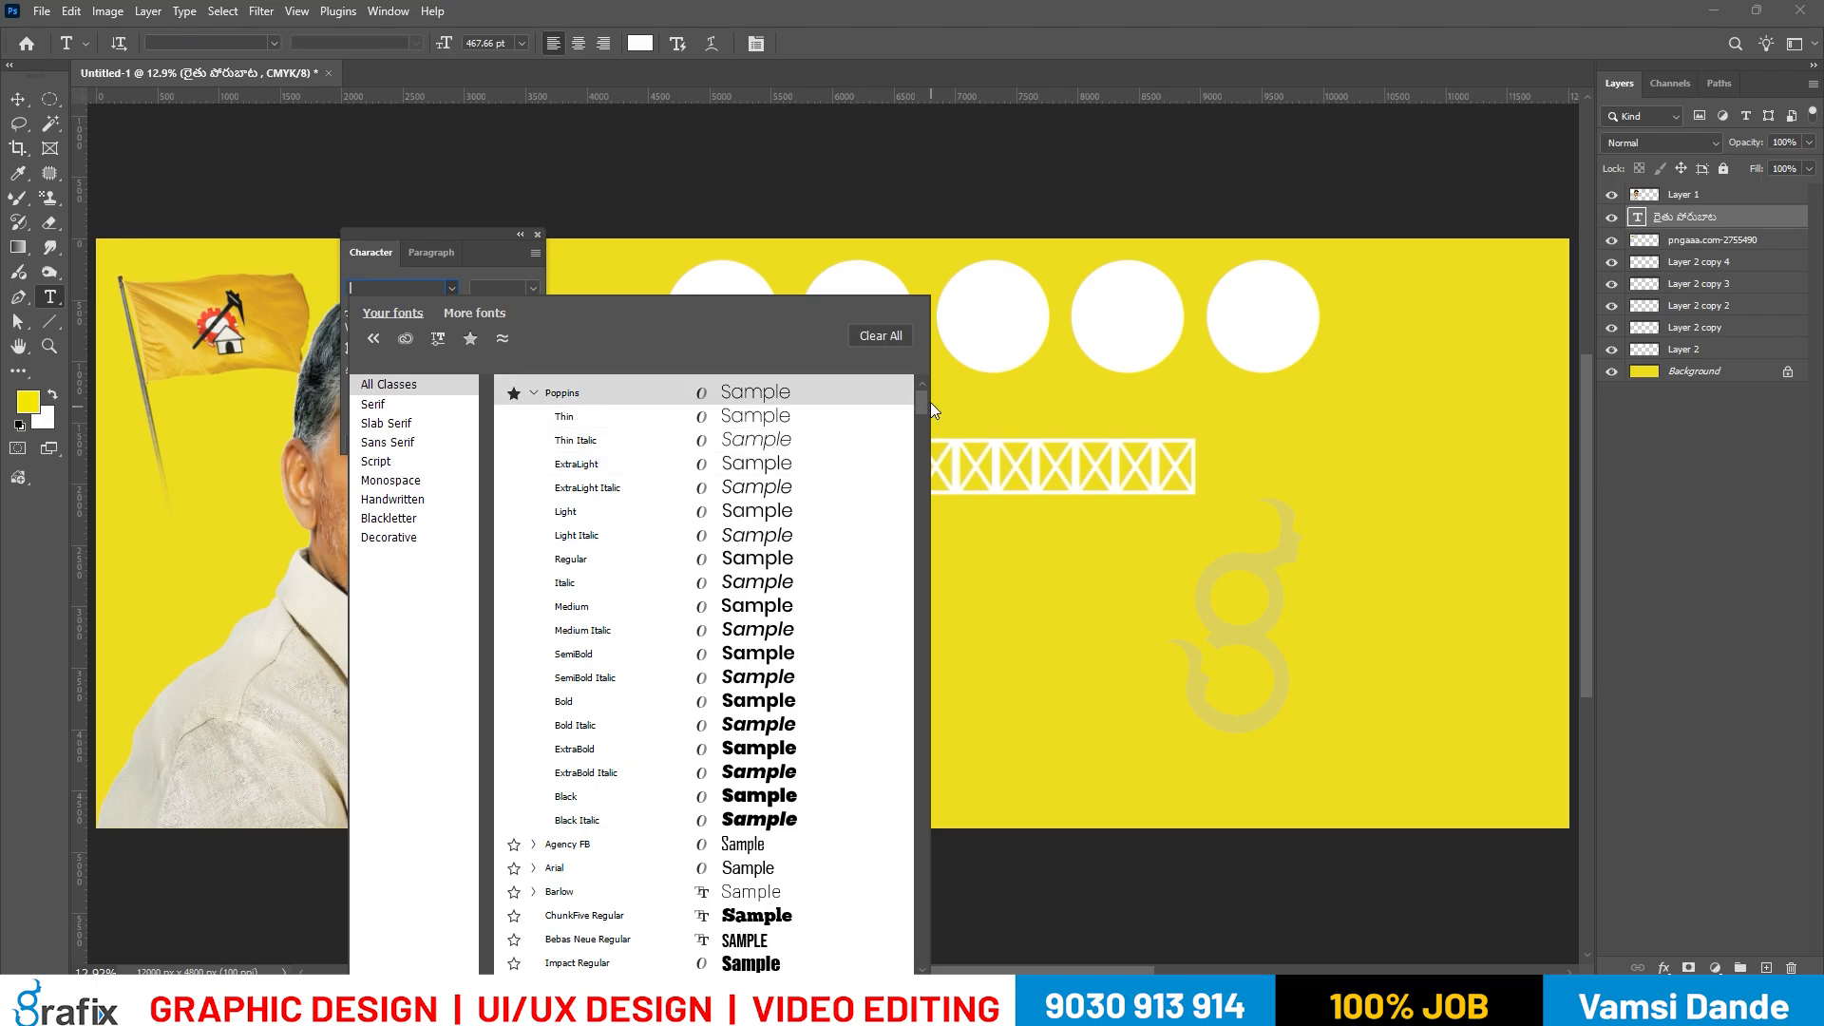
{"action": "left_click_drag", "start_coordinate": [920, 401], "coordinate": [921, 955]}
{"action": "scroll", "coordinate": [587, 666], "scroll_direction": "up", "scroll_amount": 1}
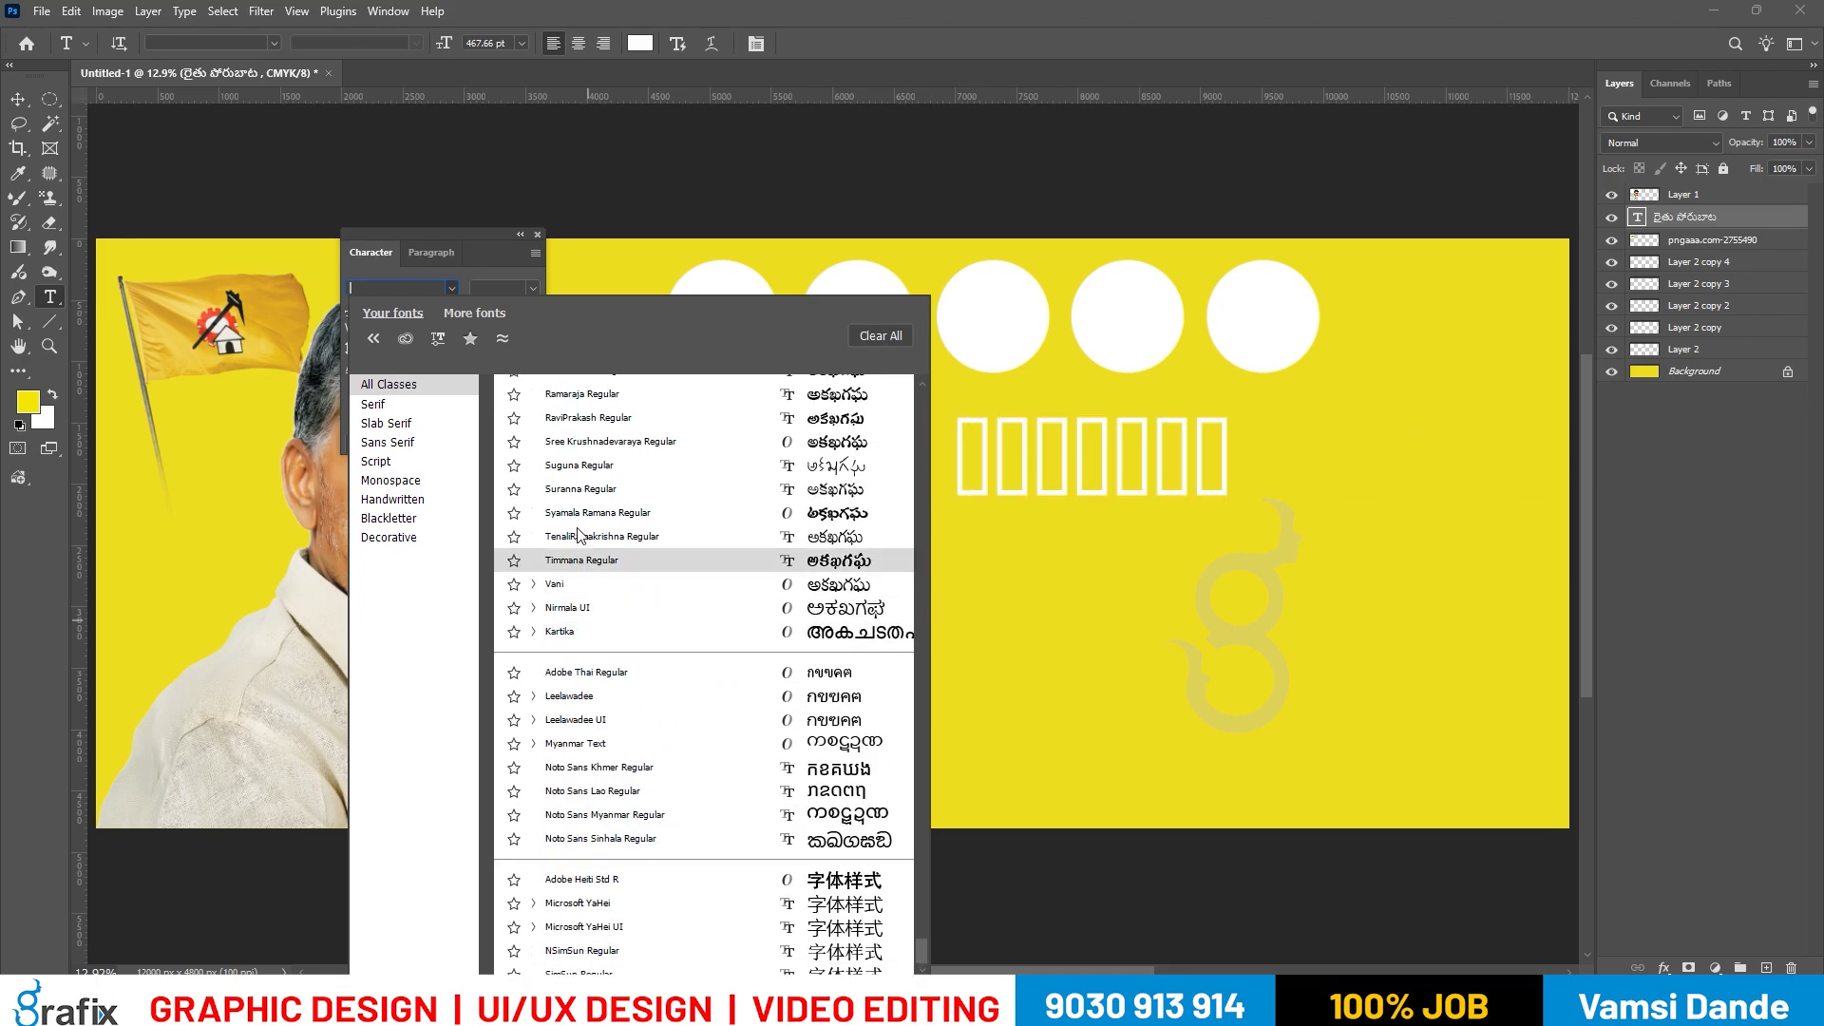
{"action": "scroll", "coordinate": [578, 517], "scroll_direction": "up", "scroll_amount": 1}
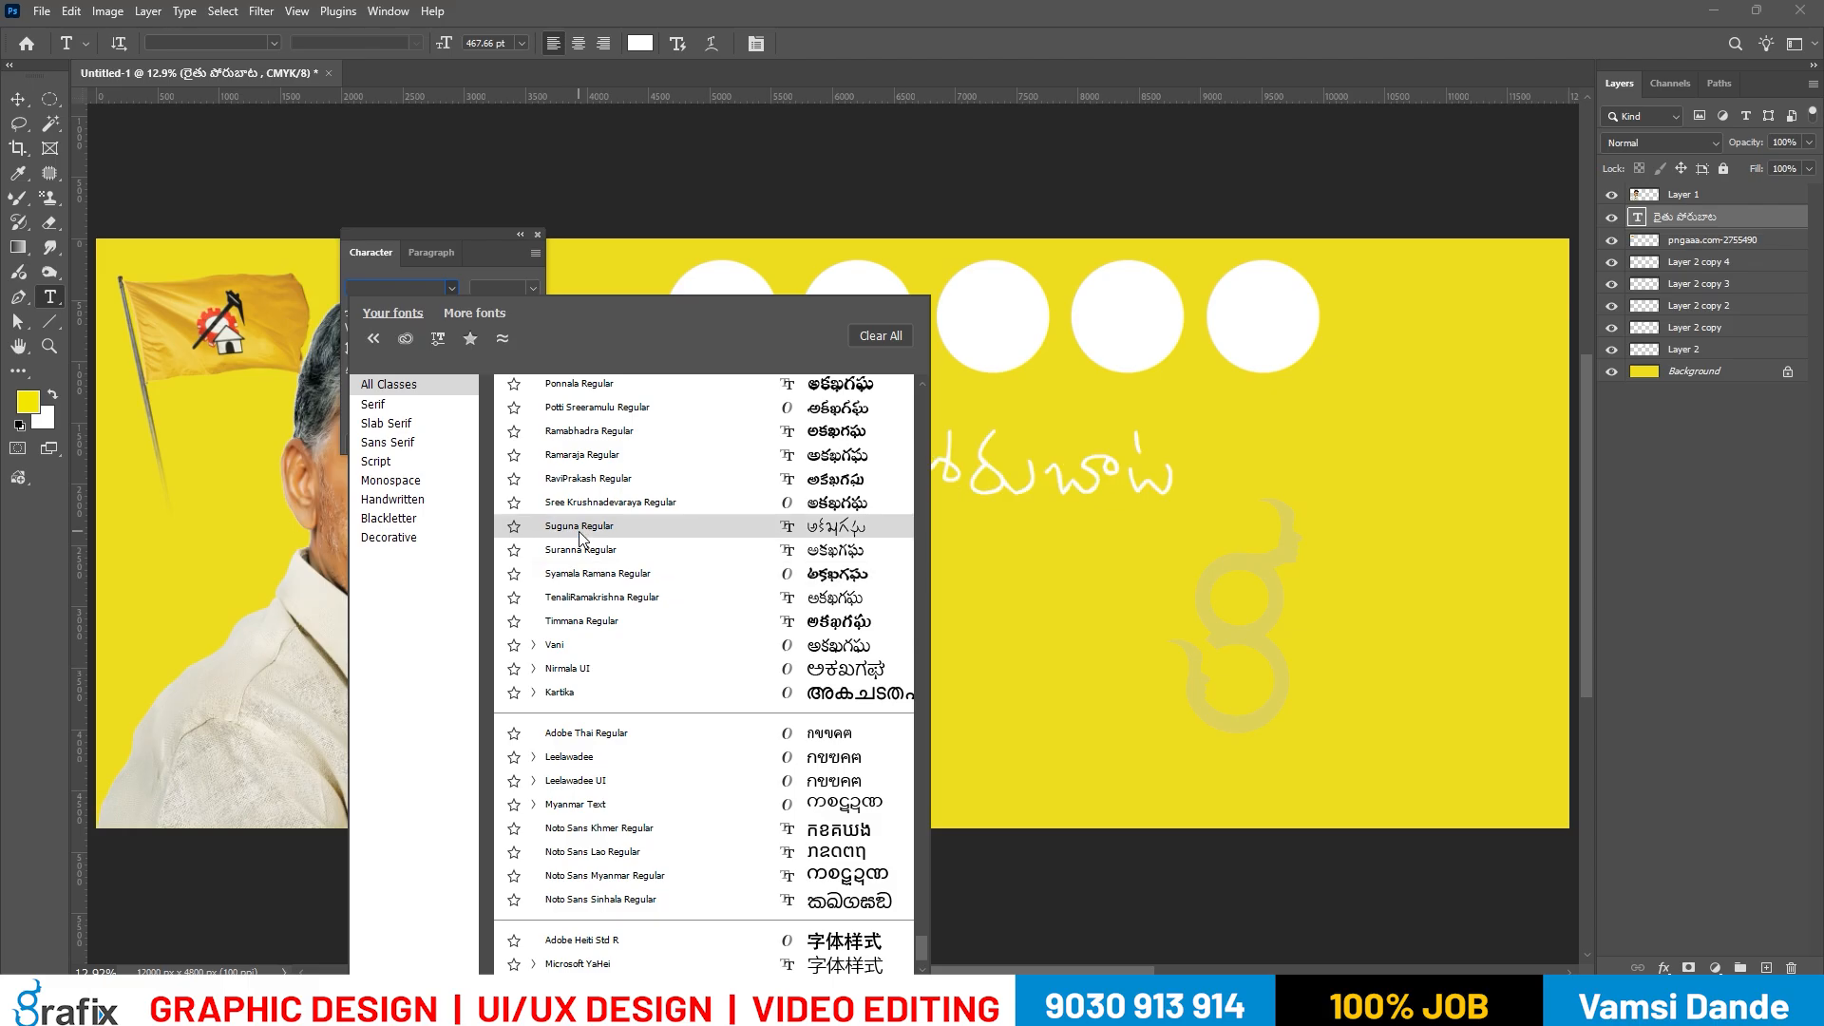
{"action": "scroll", "coordinate": [581, 522], "scroll_direction": "up", "scroll_amount": 1}
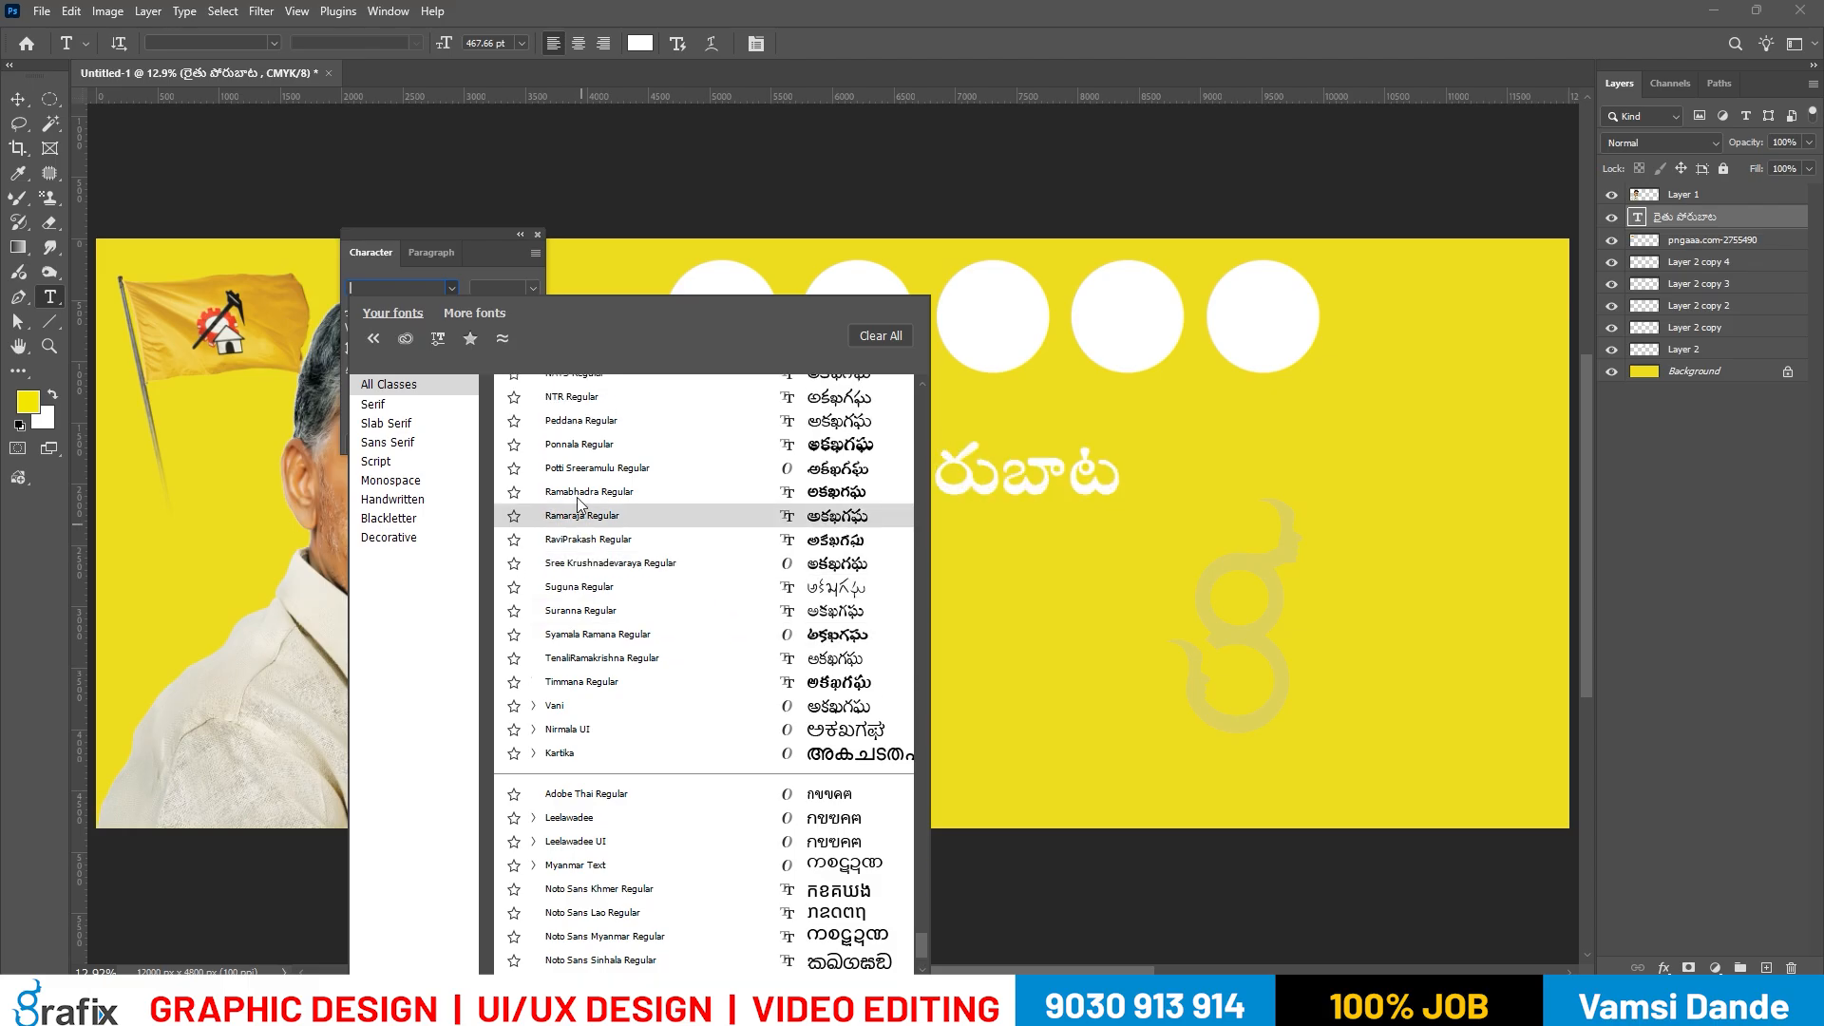
{"action": "left_click", "coordinate": [580, 491]}
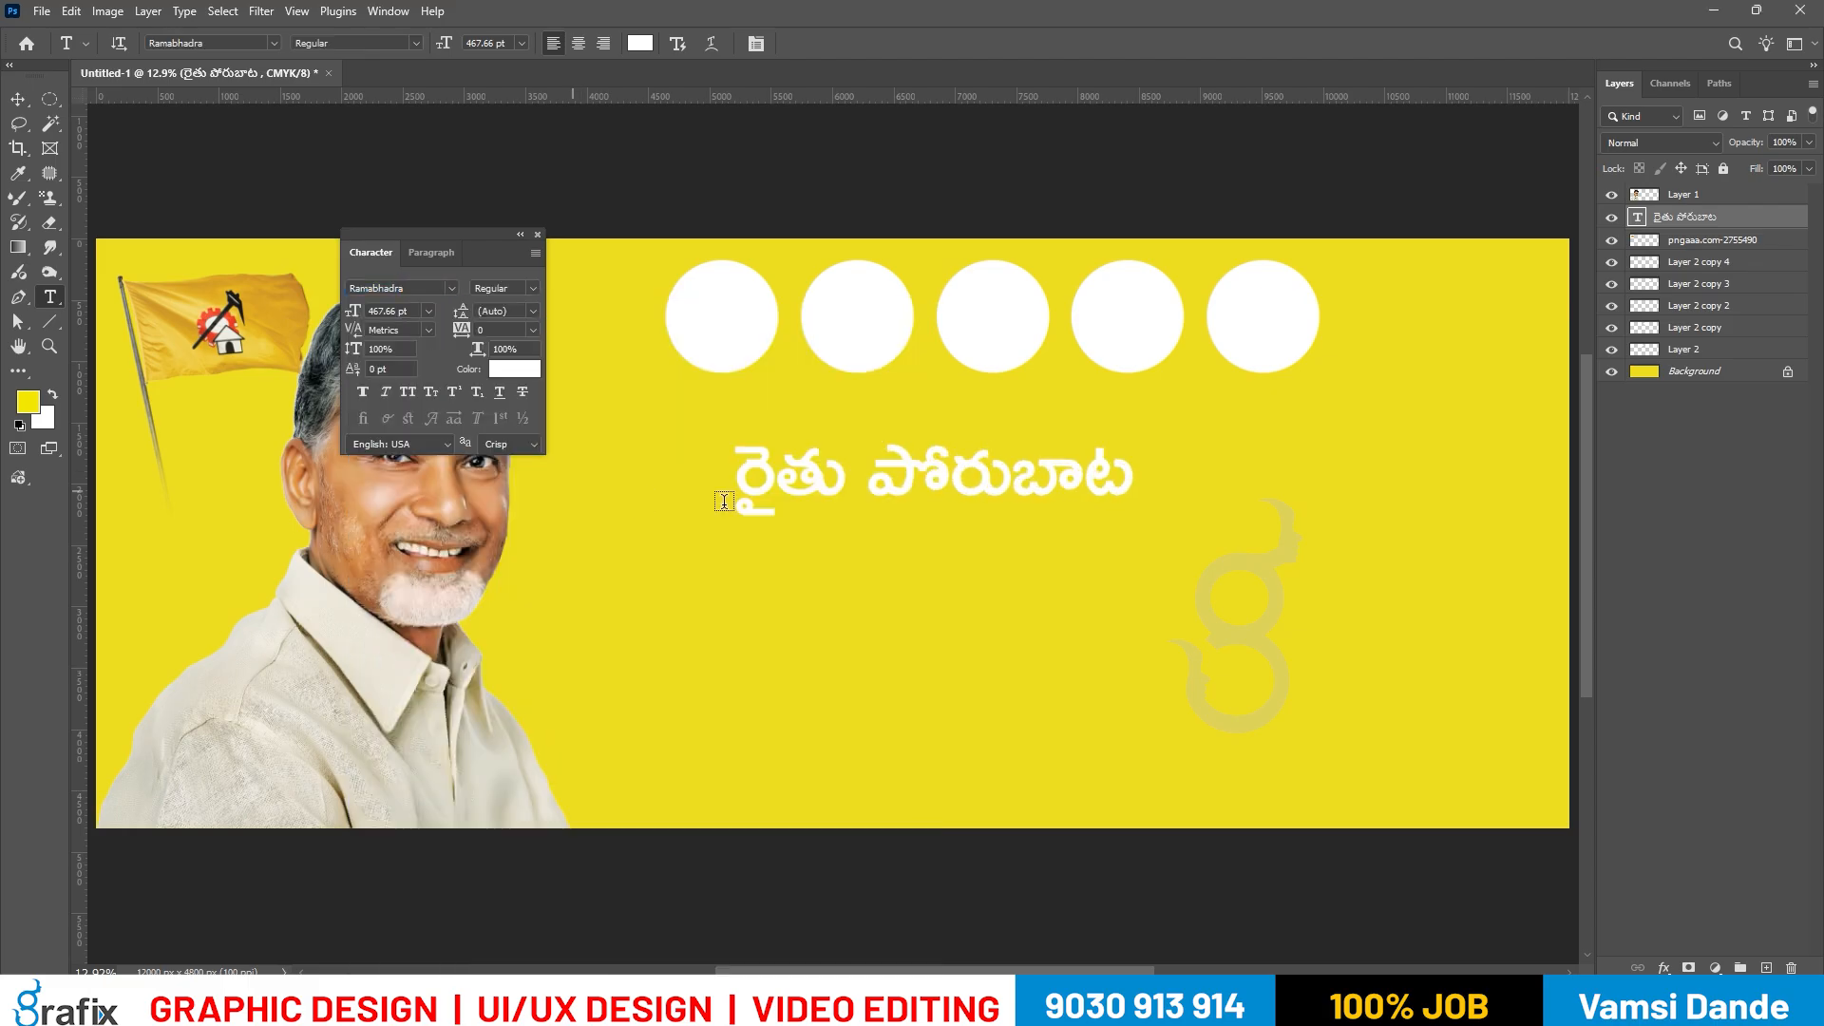
Move the headline up close beneath the circles and enlarge it to about 545 pt.
{"action": "key", "text": "v"}
{"action": "left_click_drag", "start_coordinate": [938, 480], "coordinate": [955, 433]}
{"action": "key", "text": "ctrl+t"}
{"action": "left_click_drag", "start_coordinate": [1178, 495], "coordinate": [1197, 498]}
{"action": "key", "text": "Return"}
Fill the headline with the red sampled from the flag's emblem and hide the panels to view the banner.
{"action": "key", "text": "i"}
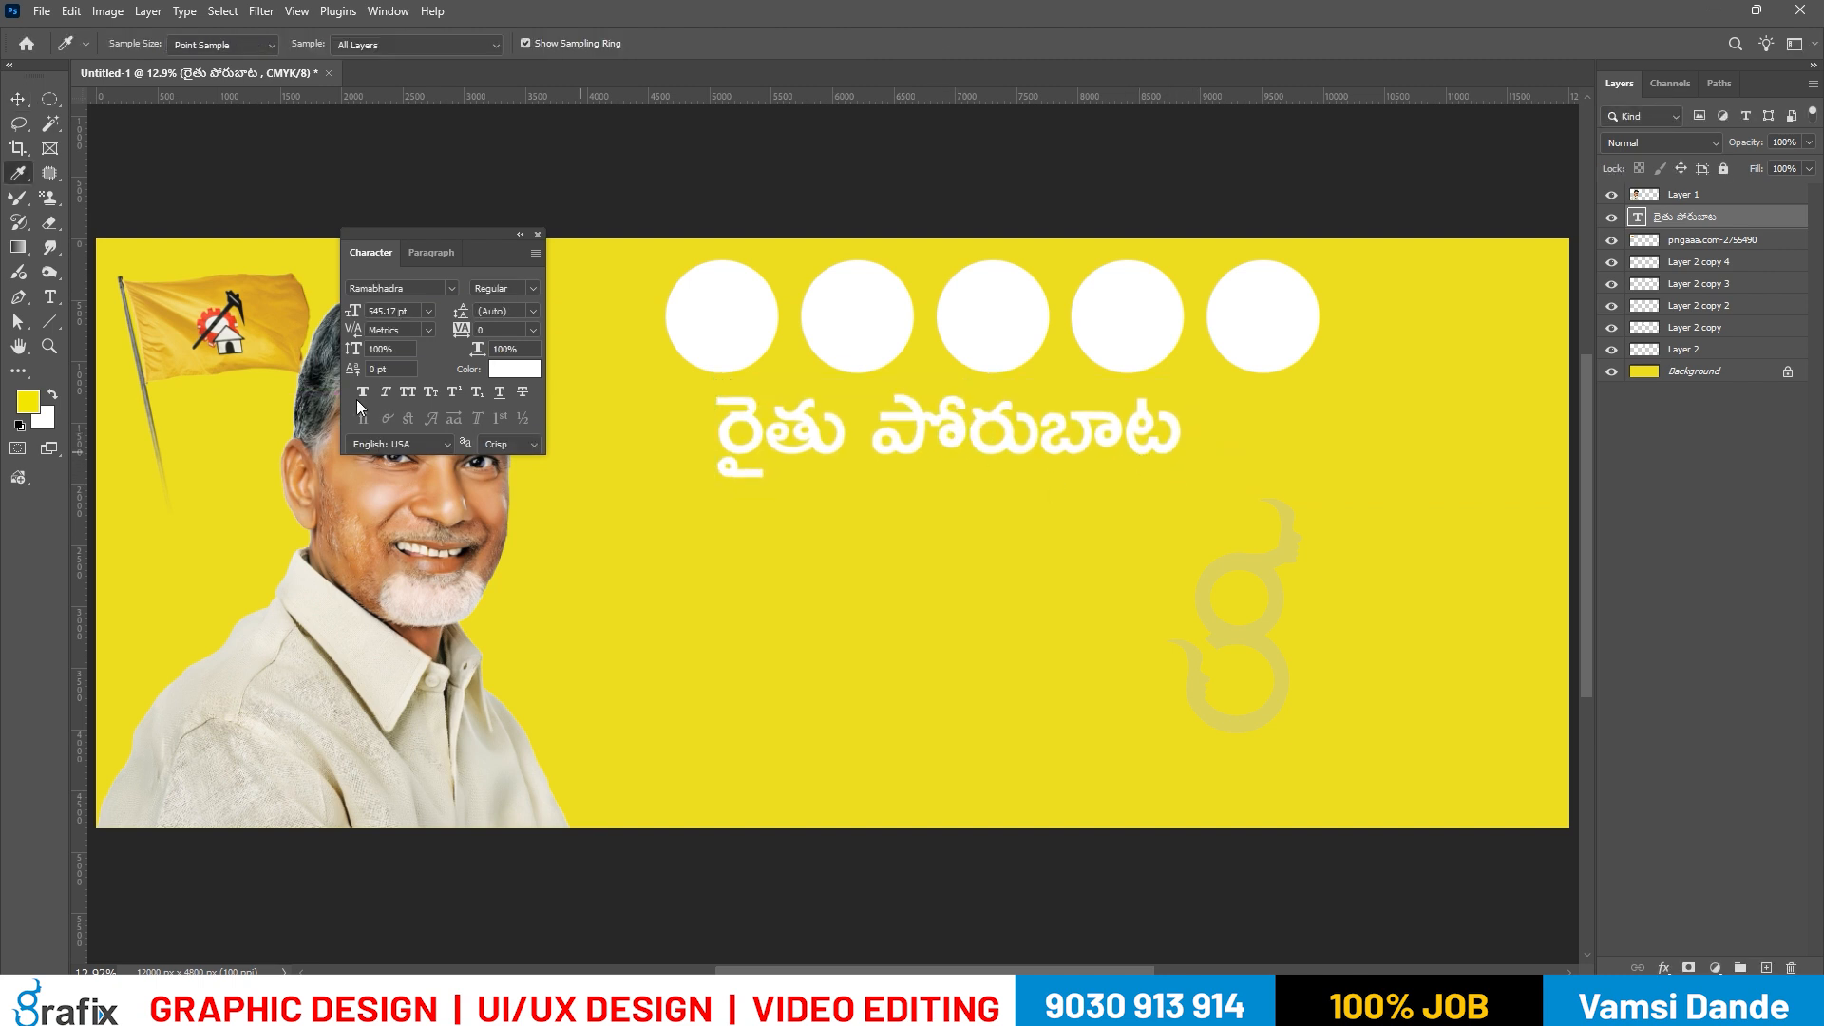
{"action": "left_click", "coordinate": [209, 339]}
{"action": "key", "text": "alt+BackSpace"}
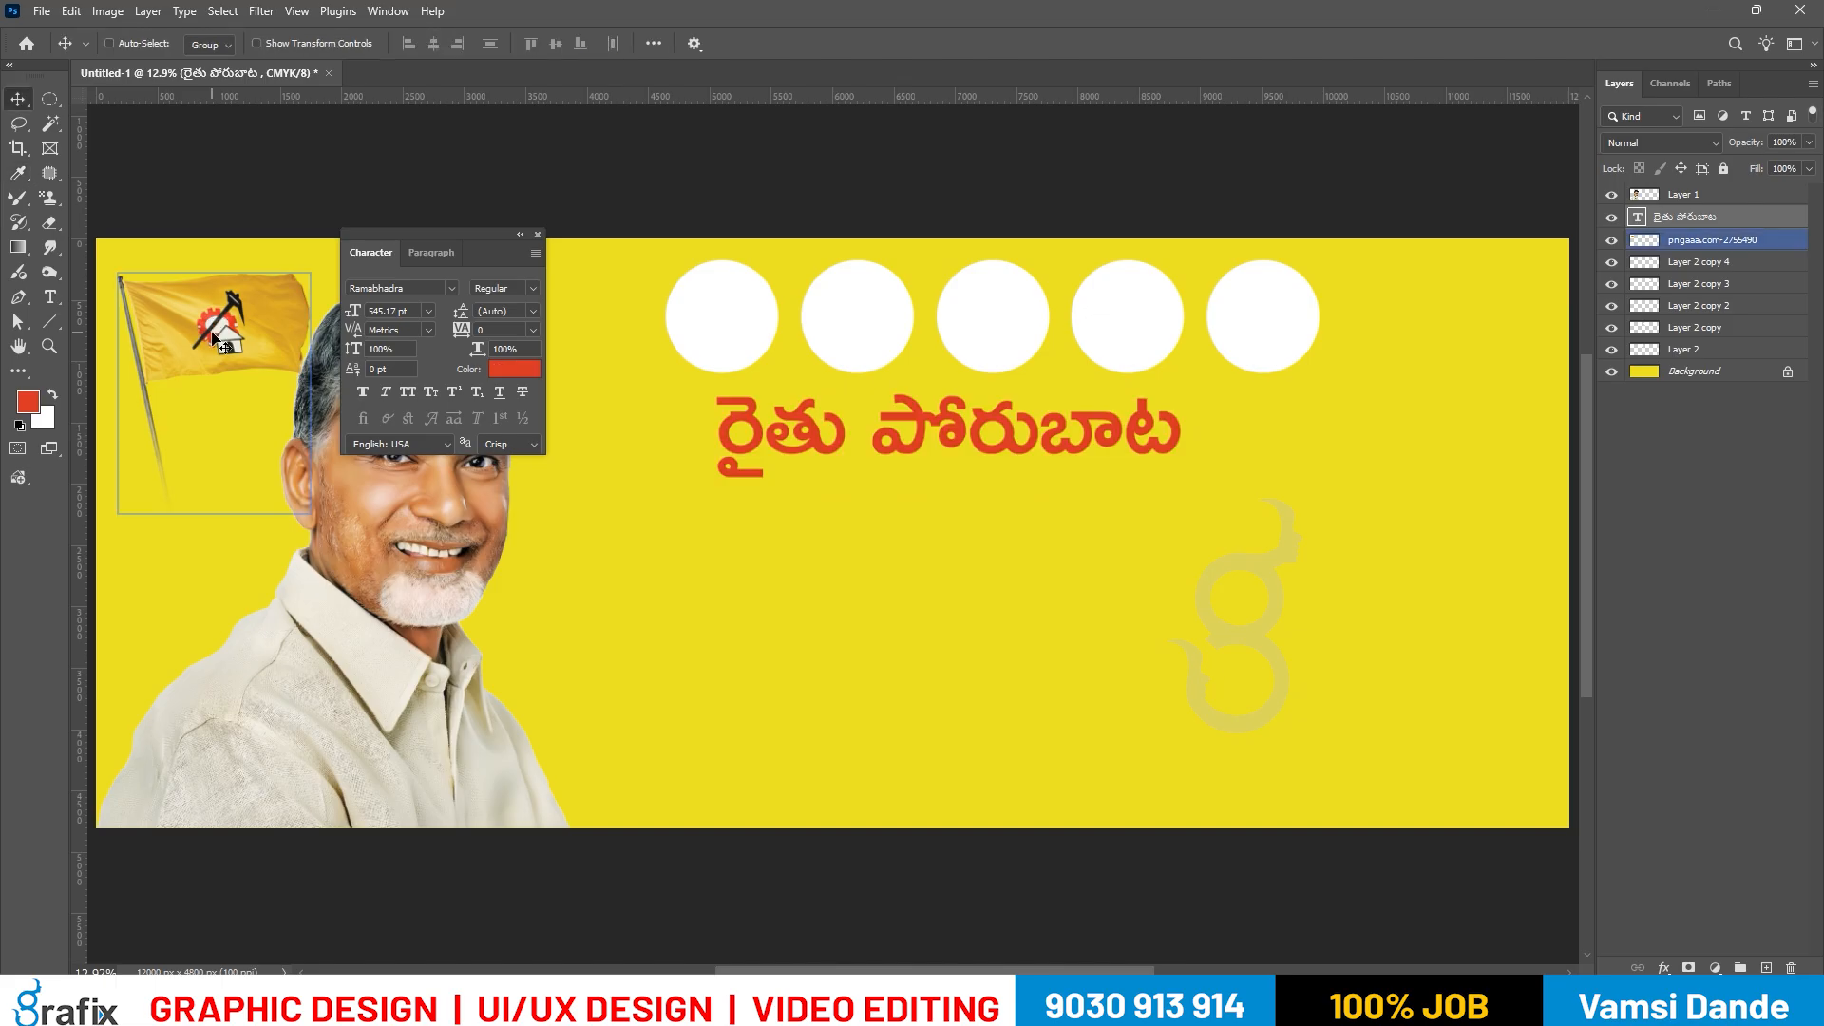
{"action": "key", "text": "v"}
{"action": "key", "text": "Tab"}
{"action": "left_click_drag", "start_coordinate": [1026, 478], "coordinate": [1013, 478]}
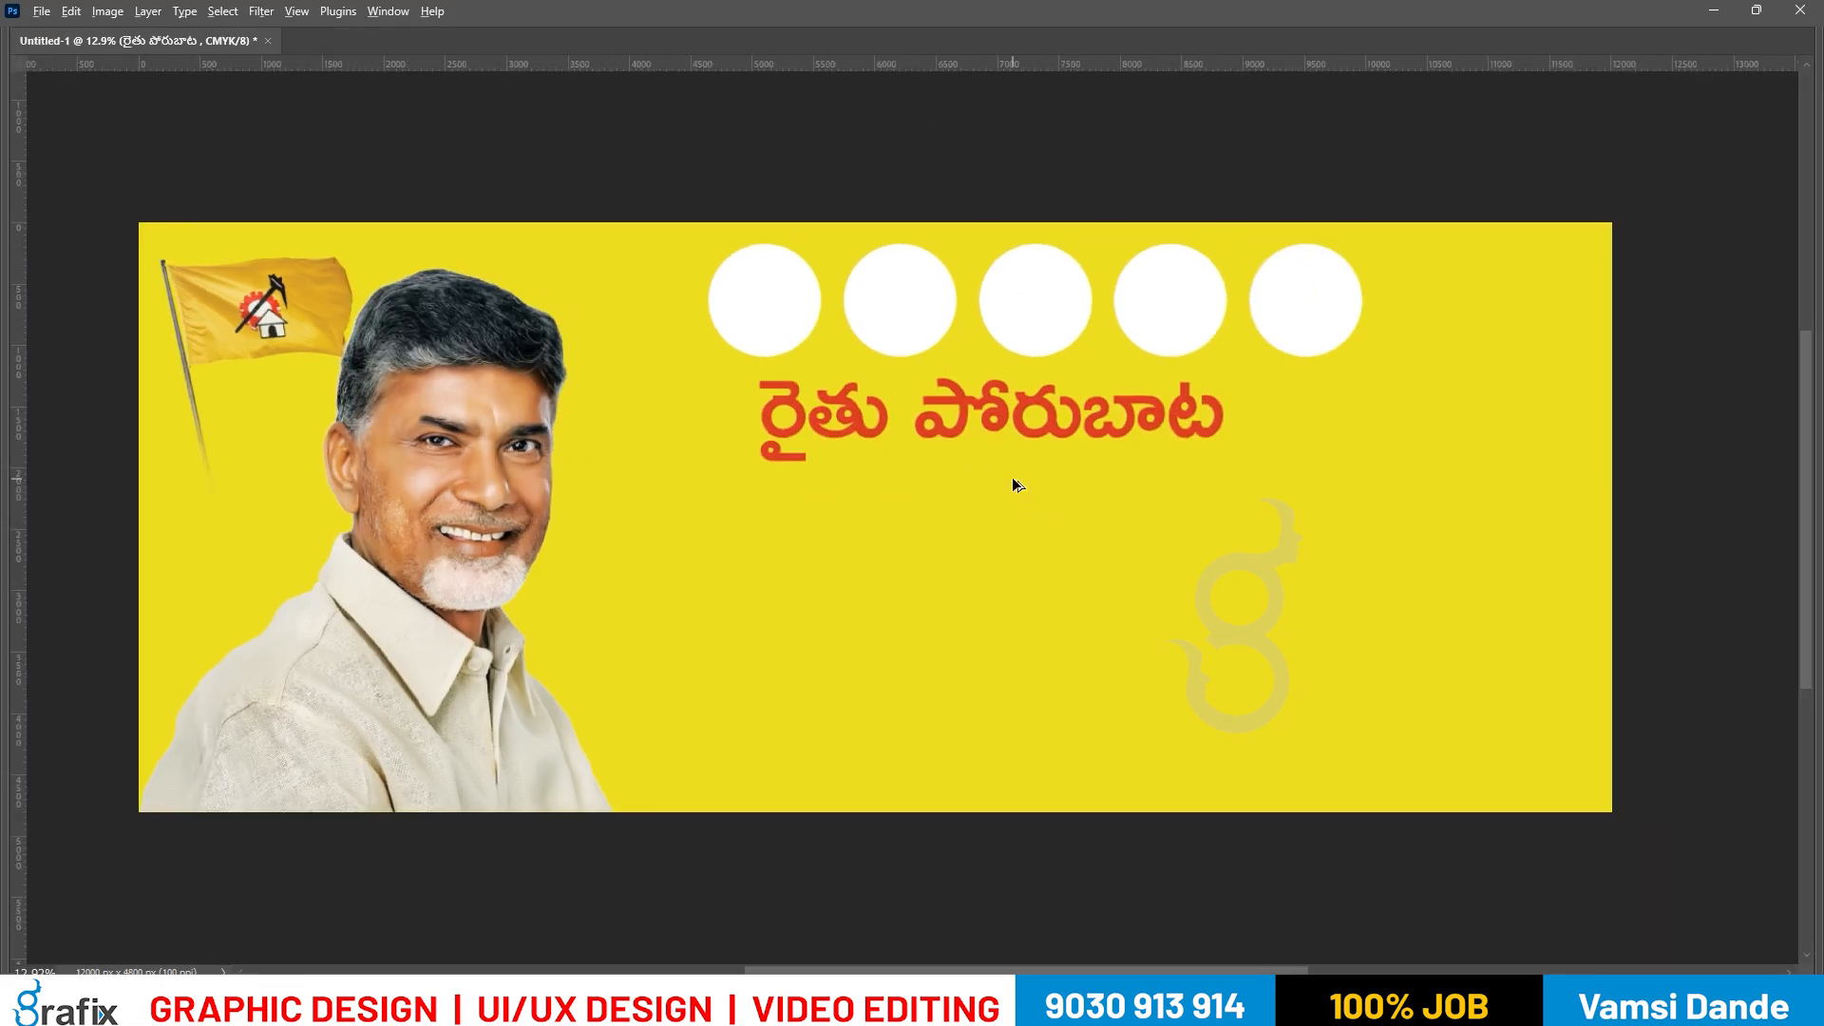
Check the reference banner in Chrome, then replace the Google Input Tools text with కార్యక్రమణకి by transliterating "karyakramanaki".
{"action": "key", "text": "alt+Tab"}
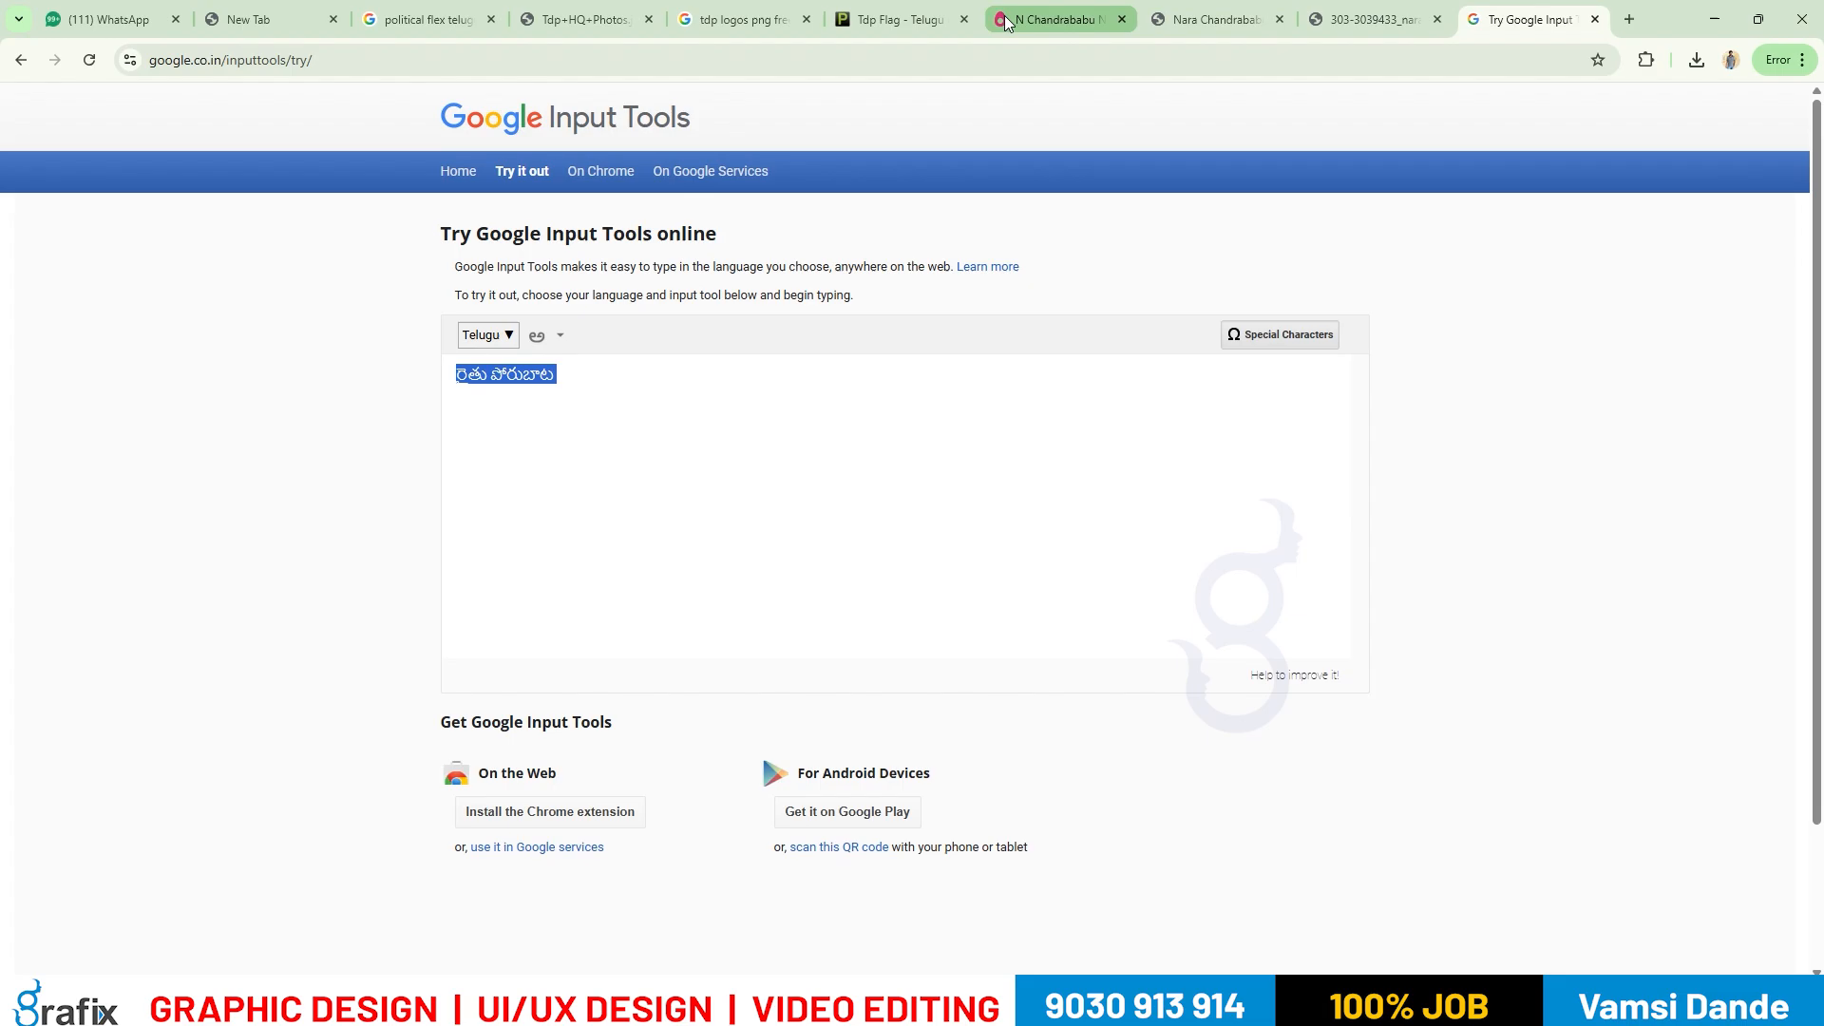
{"action": "left_click", "coordinate": [907, 17]}
{"action": "left_click", "coordinate": [1201, 27]}
{"action": "left_click", "coordinate": [635, 35]}
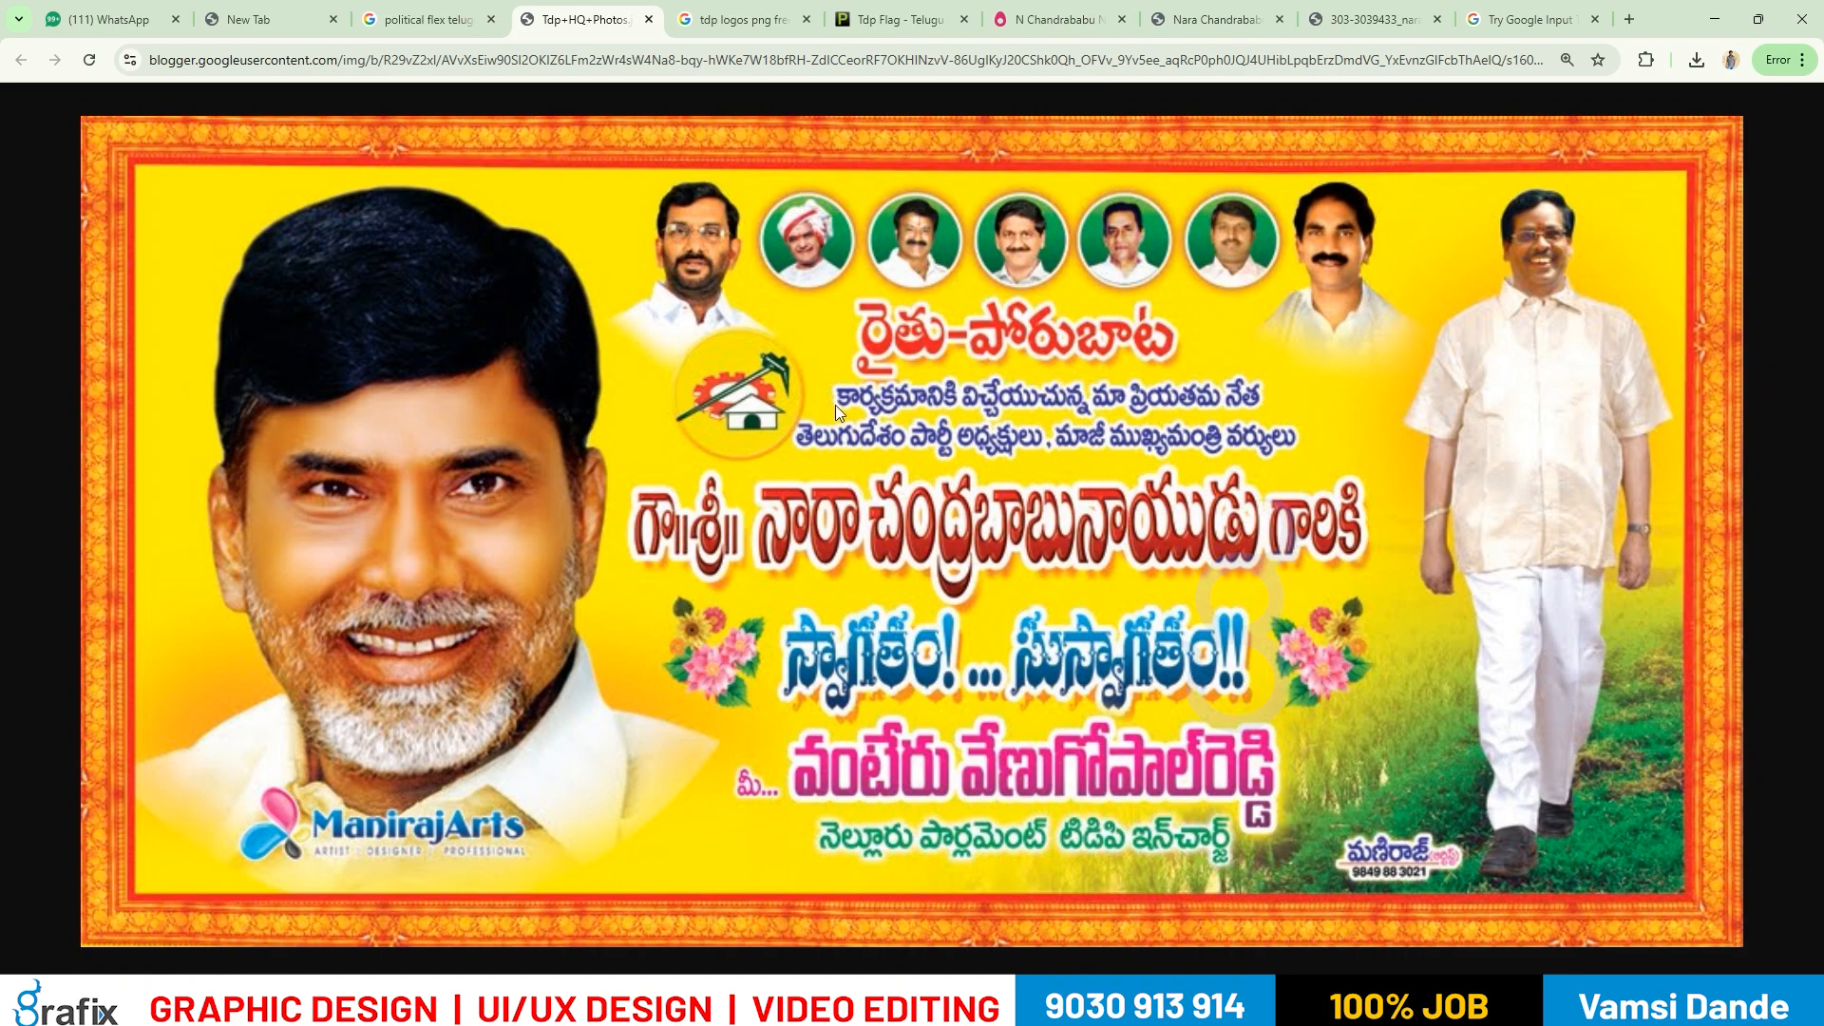
{"action": "key", "text": "alt+Tab"}
{"action": "key", "text": "alt+Tab"}
{"action": "left_click", "coordinate": [1530, 19]}
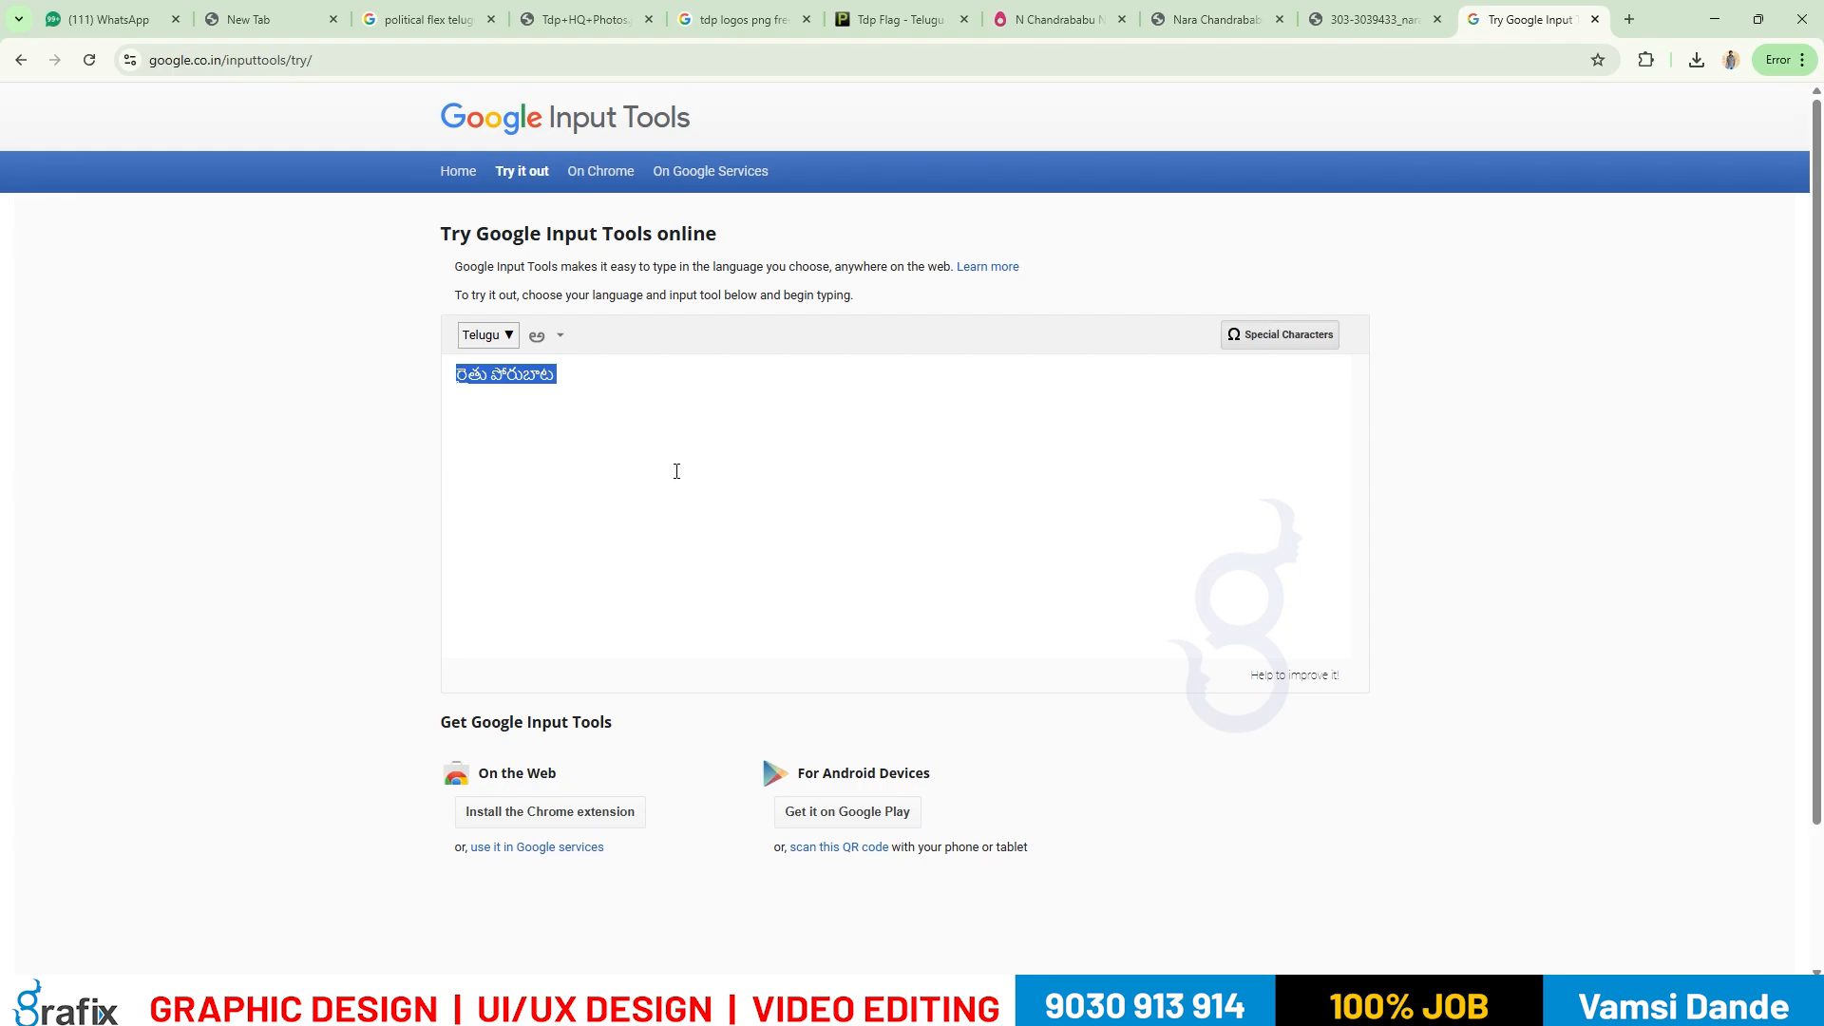
{"action": "type", "text": "karya"}
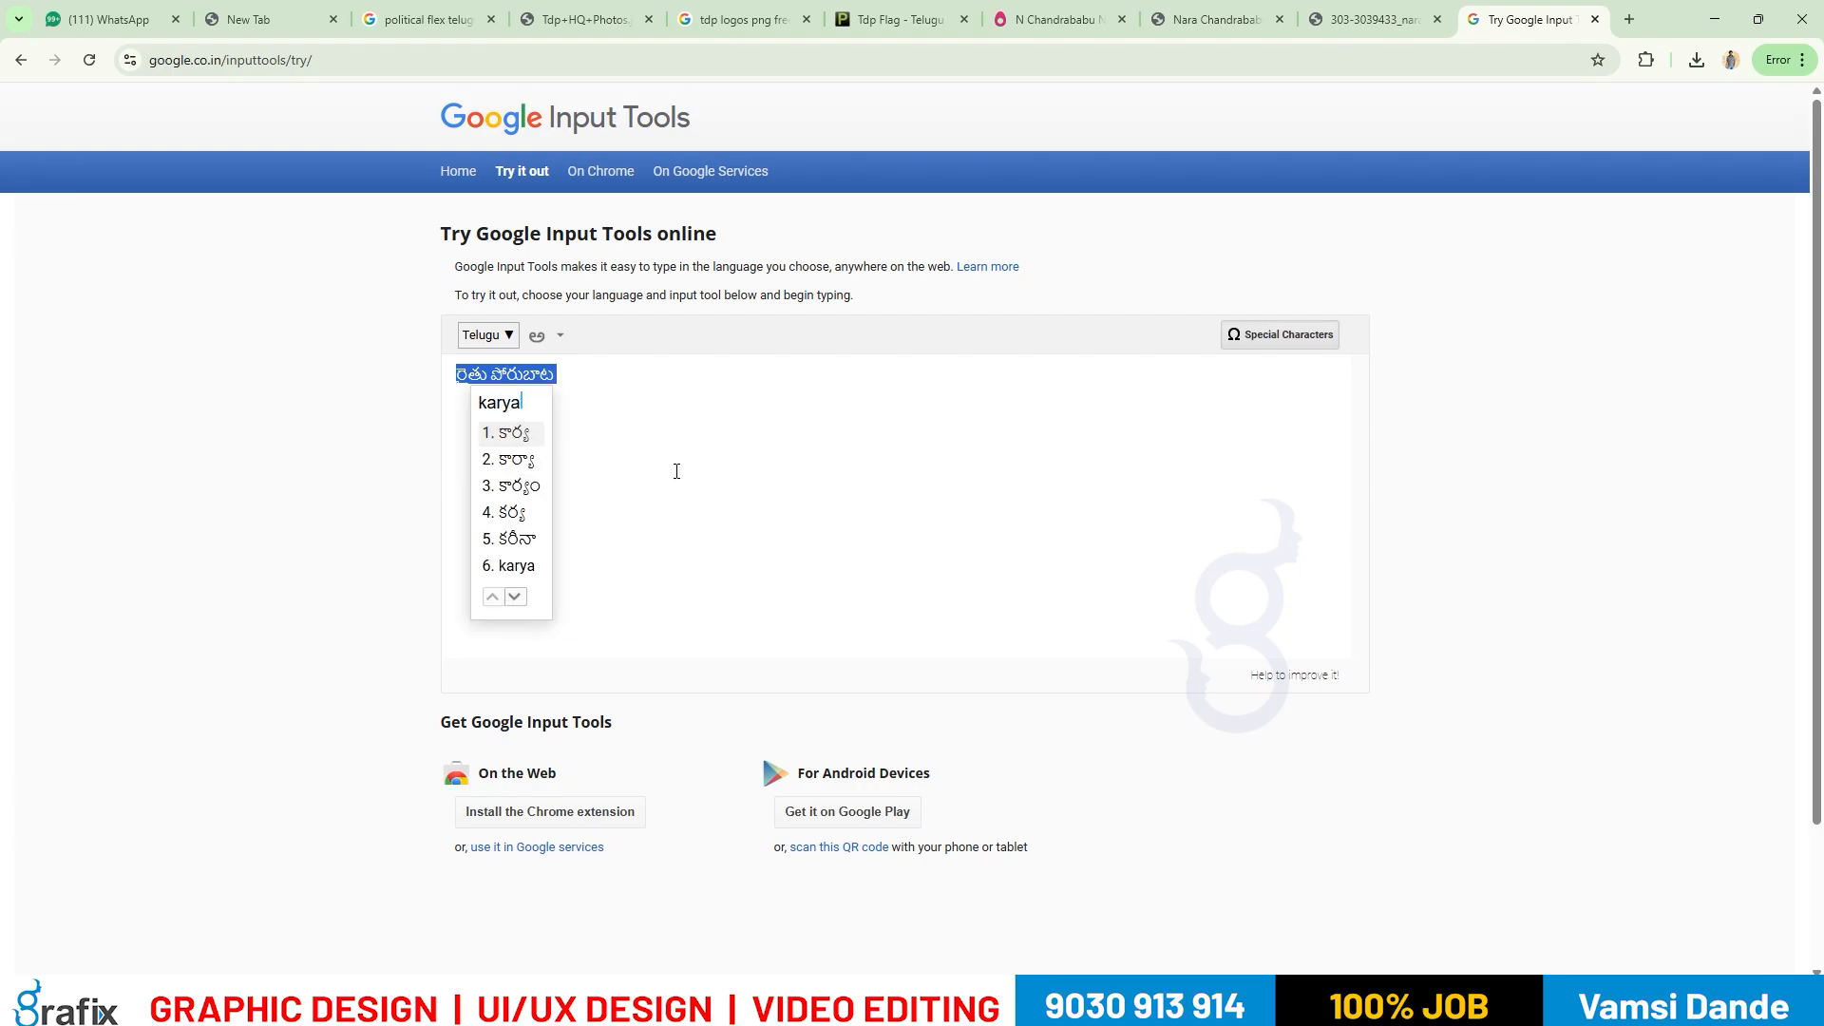
{"action": "type", "text": "kramanaki"}
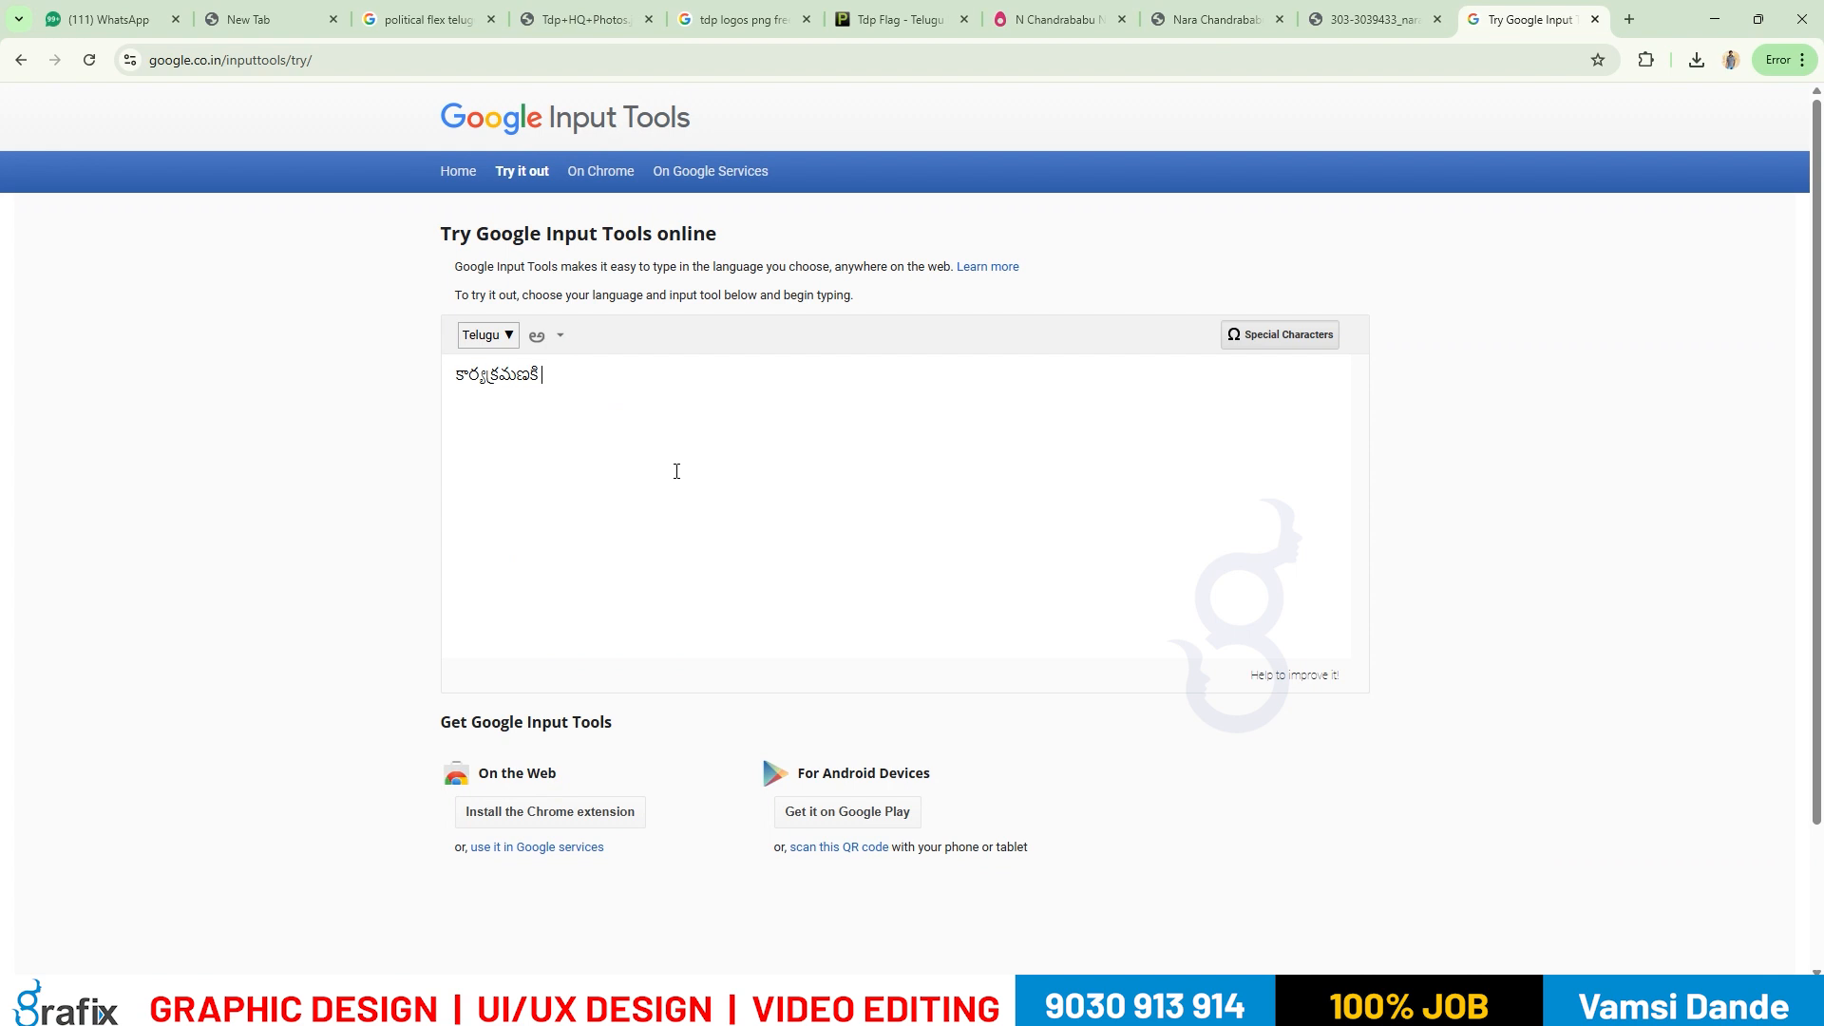
Return to the reference banner's browser tab and save its image to the Desktop as Tdp HQ Photos (1).
{"action": "key", "text": "alt+Tab"}
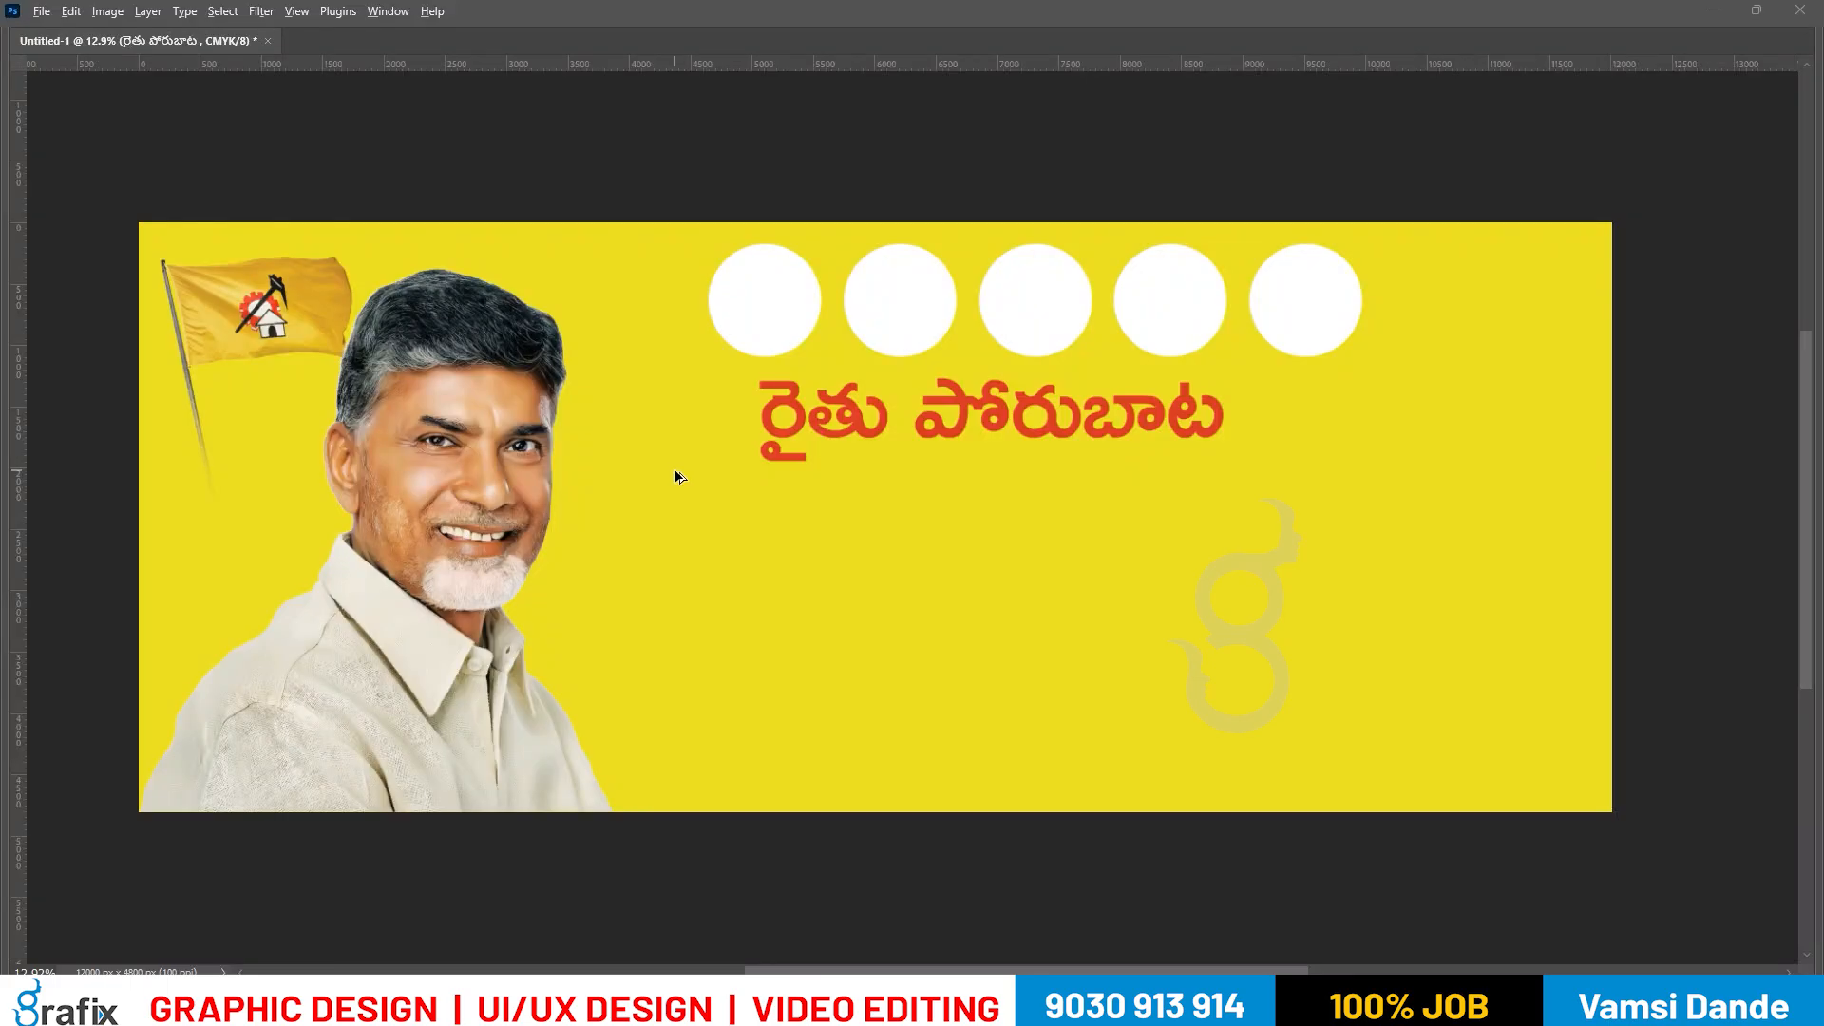
{"action": "key", "text": "alt+Tab"}
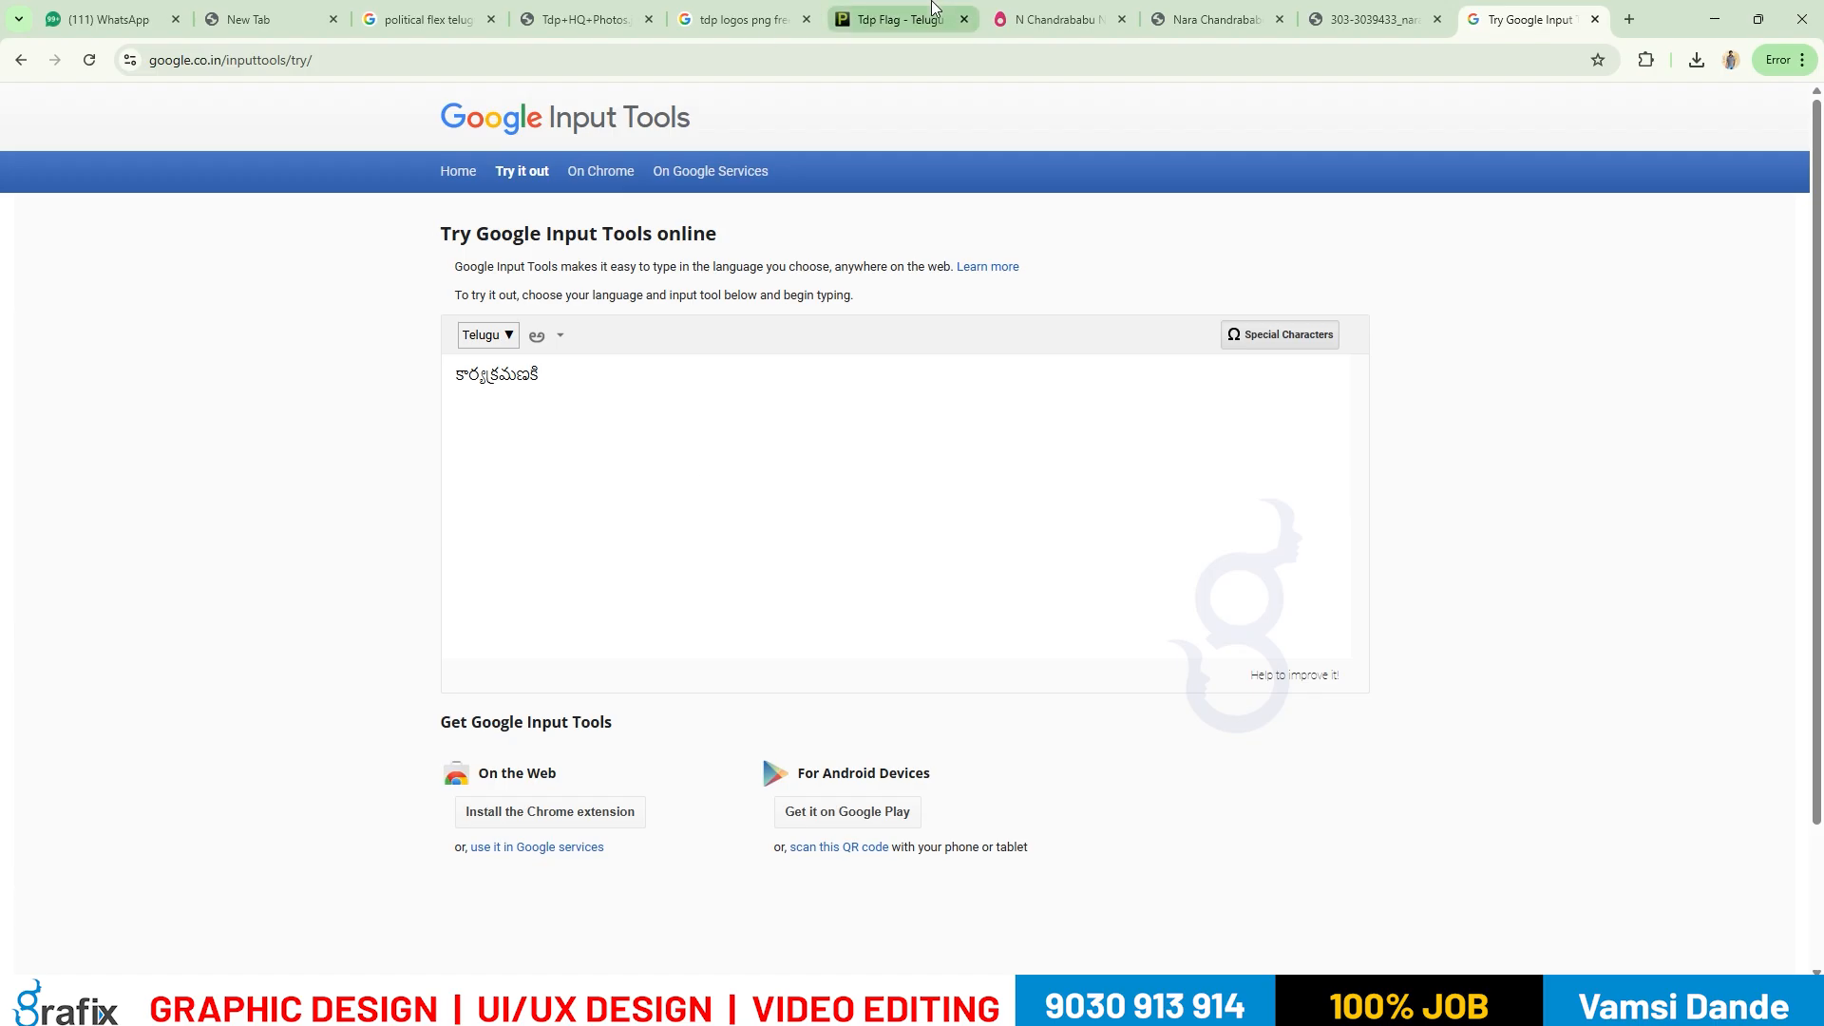
{"action": "left_click", "coordinate": [1373, 19]}
{"action": "left_click", "coordinate": [1216, 19]}
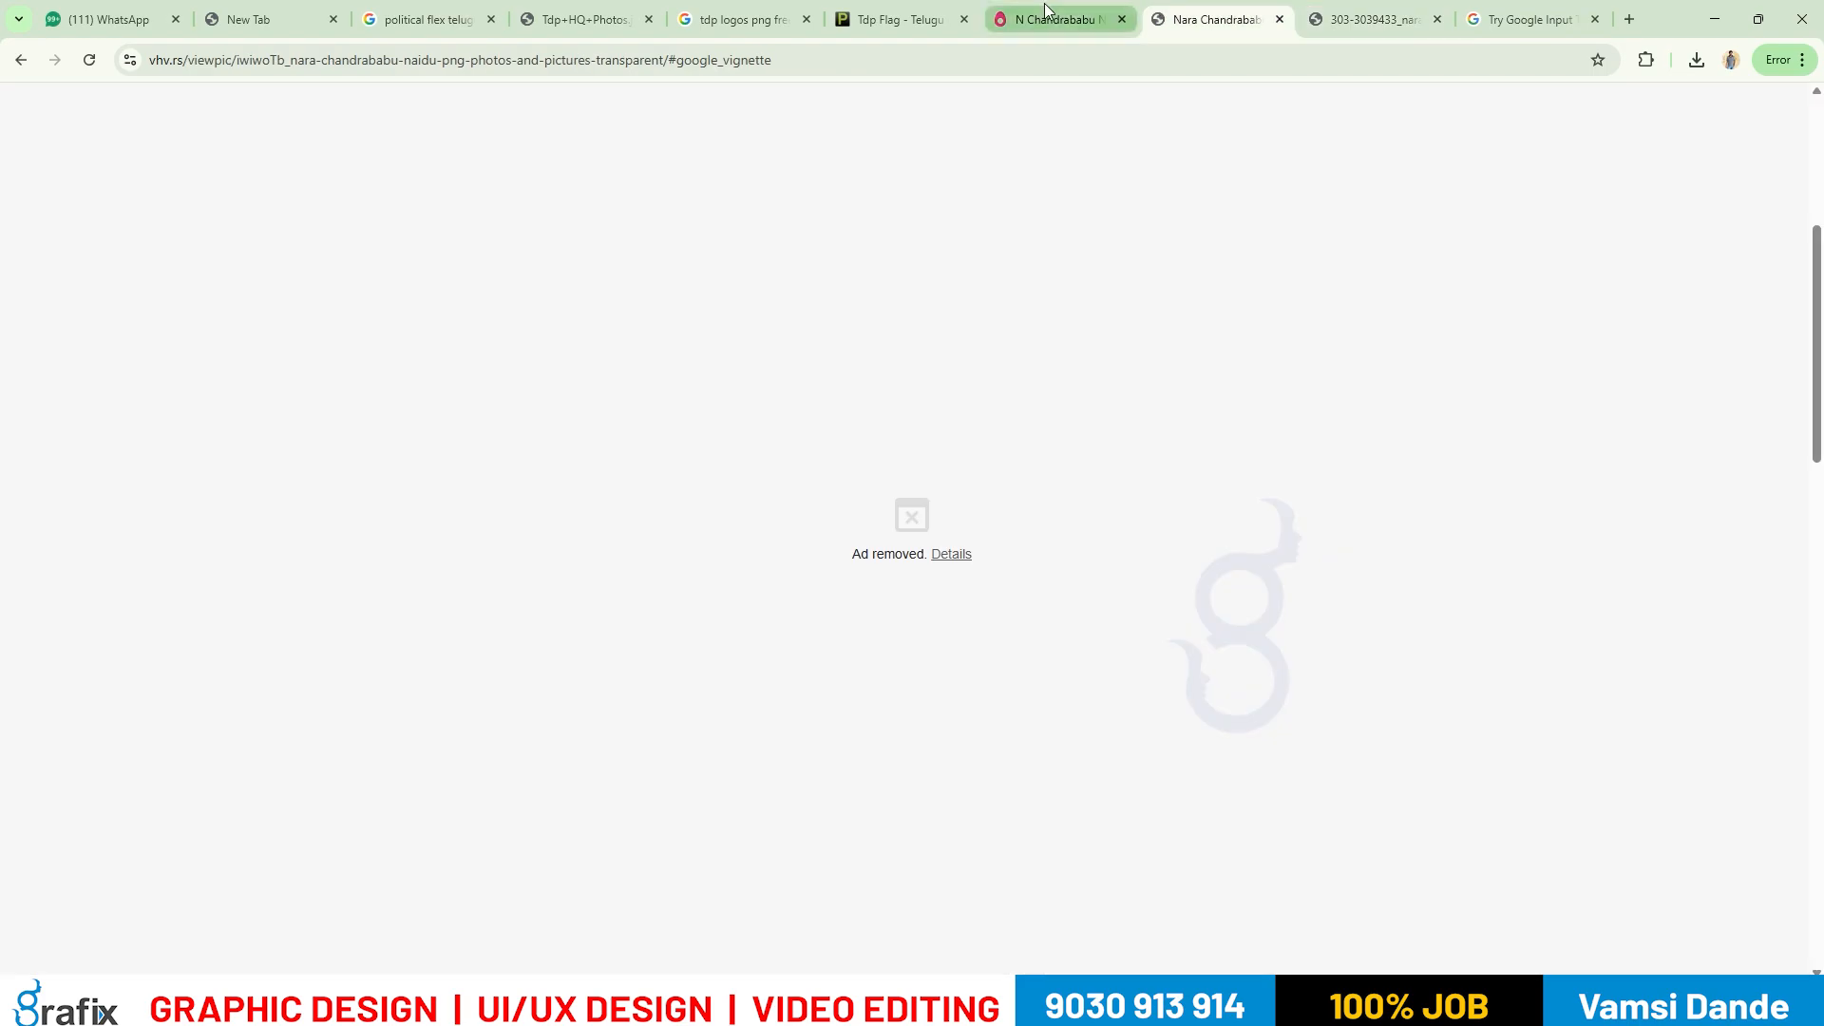
{"action": "left_click", "coordinate": [1045, 7]}
{"action": "left_click", "coordinate": [898, 9]}
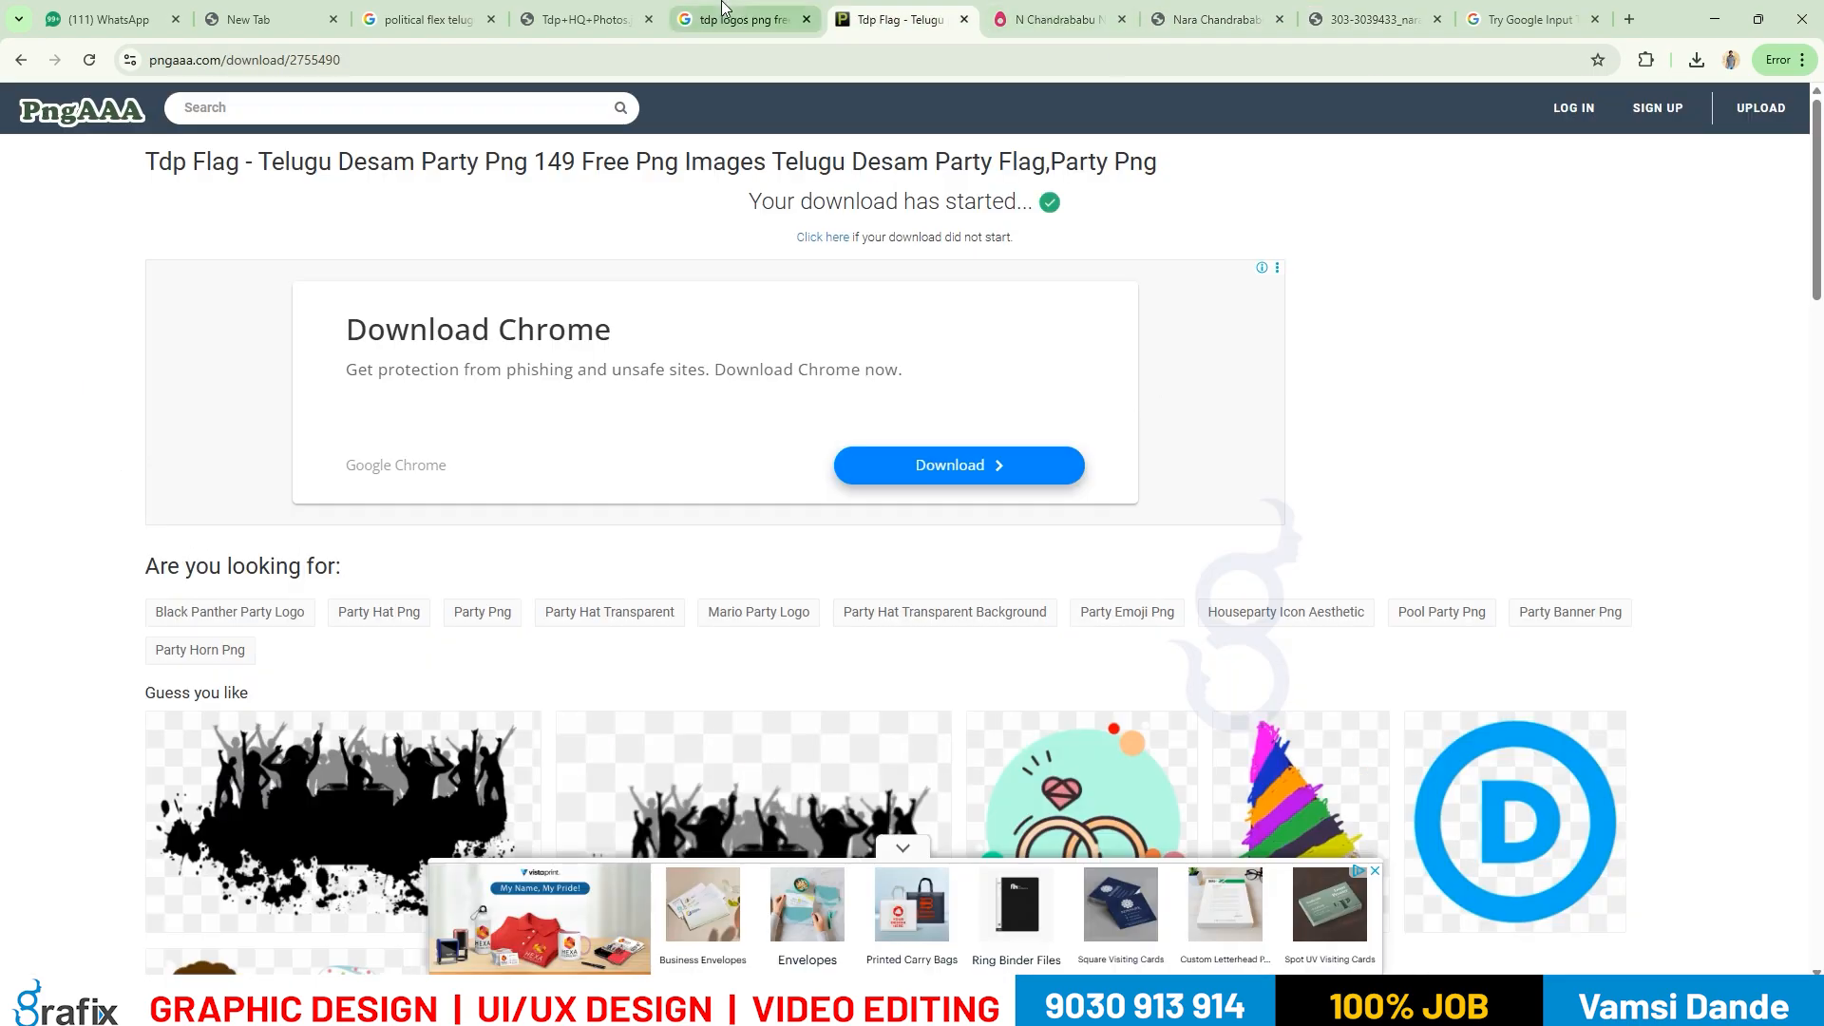
{"action": "left_click", "coordinate": [722, 9]}
{"action": "left_click", "coordinate": [584, 19]}
{"action": "right_click", "coordinate": [845, 347]}
{"action": "left_click", "coordinate": [870, 394]}
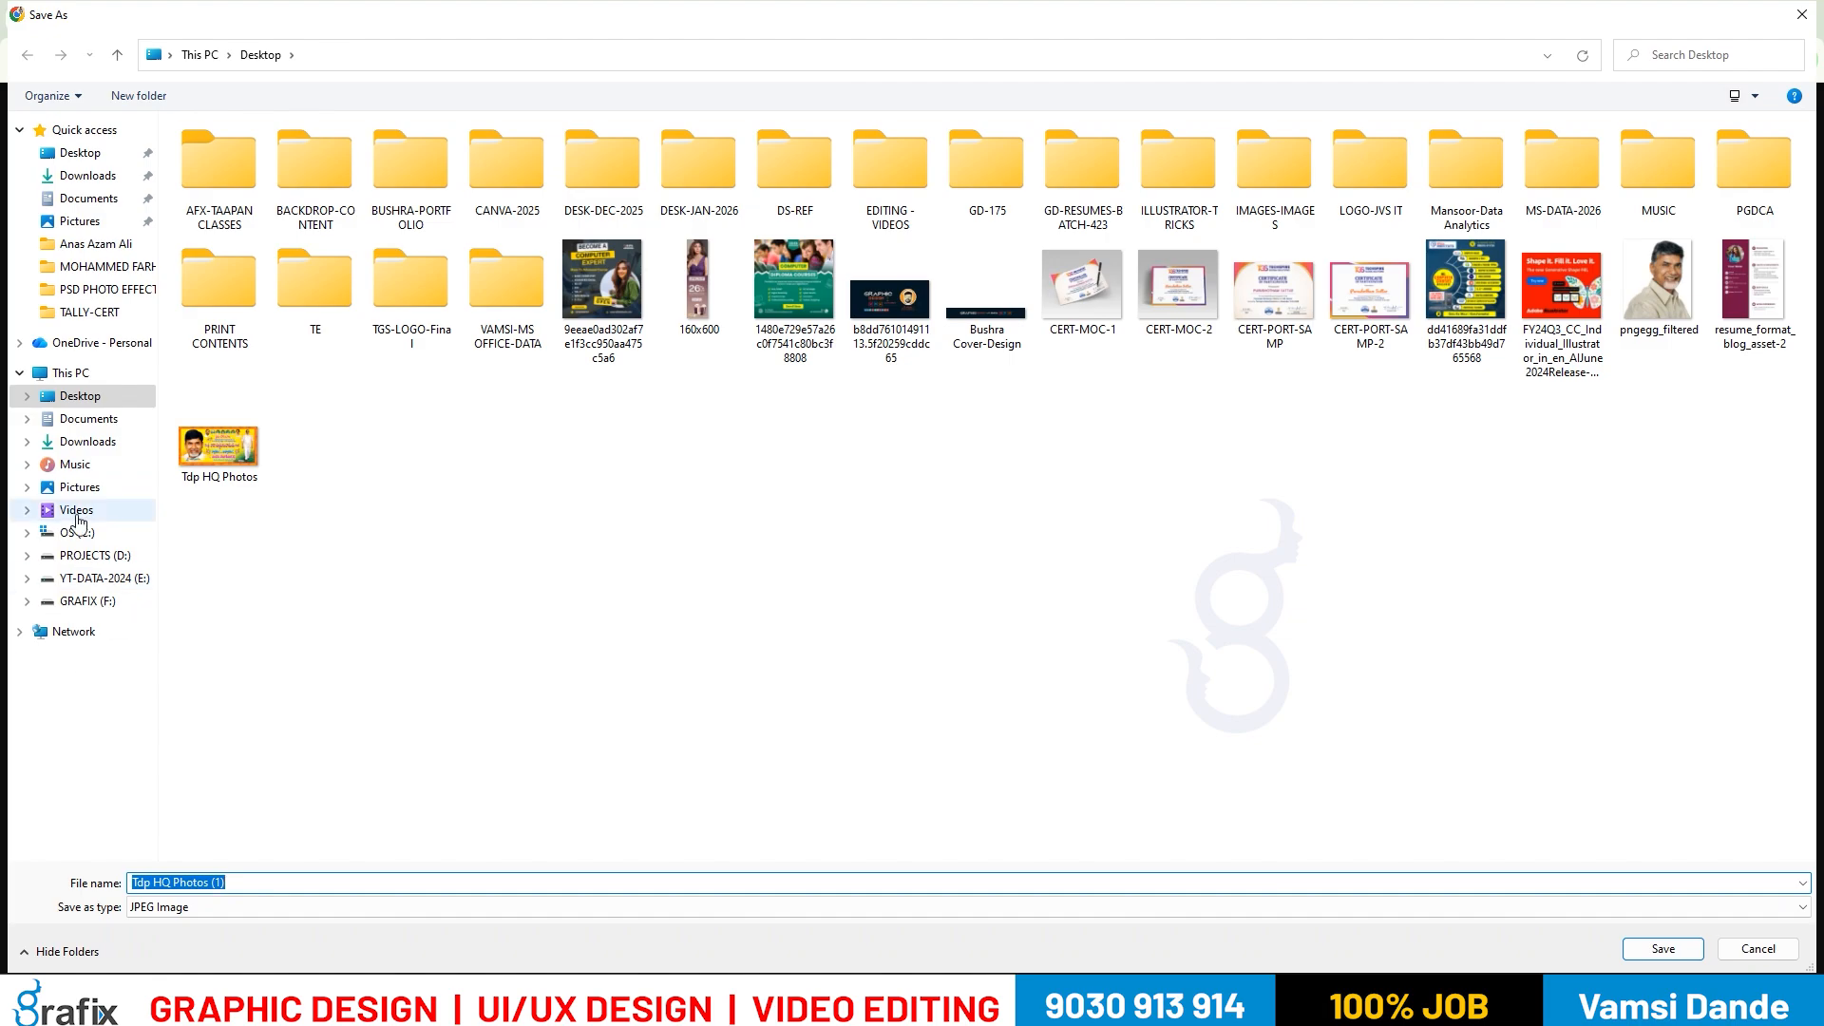
{"action": "left_click", "coordinate": [1662, 948]}
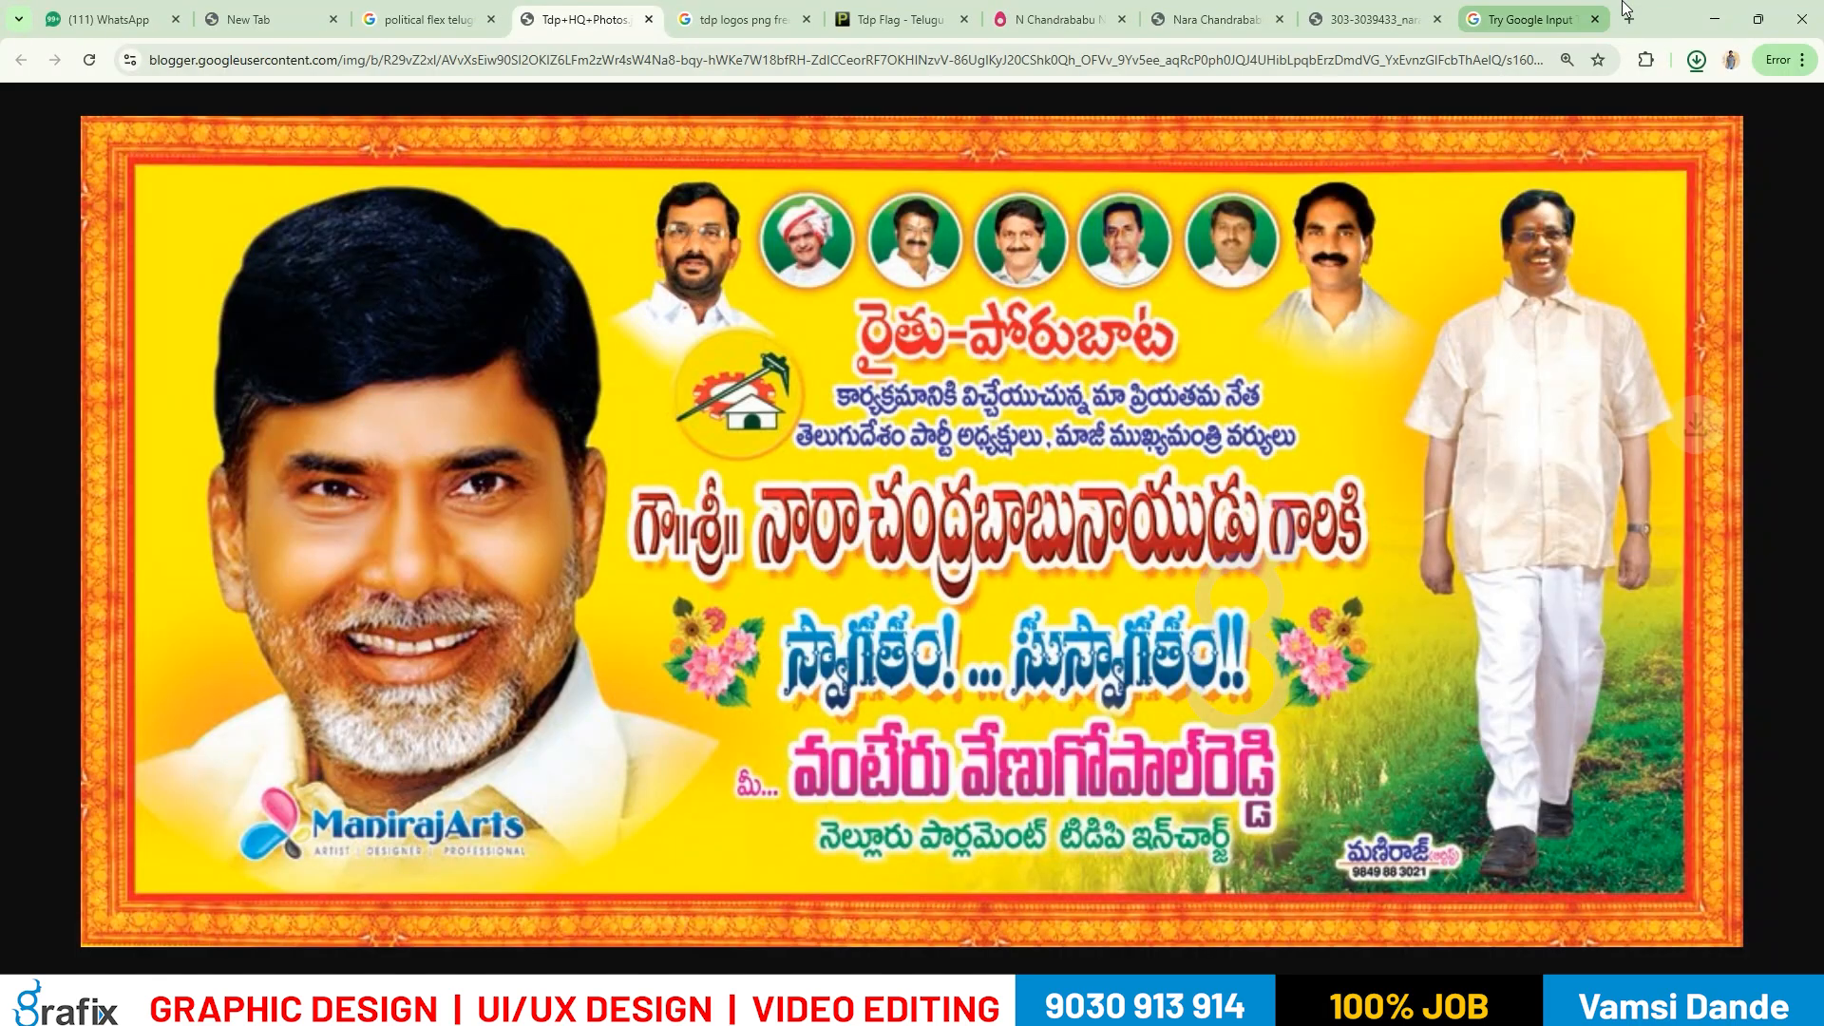
Open google.com in a new tab and run an image search on Tdp HQ Photos (1) from the Desktop.
{"action": "left_click", "coordinate": [1629, 19]}
{"action": "type", "text": "google.com"}
{"action": "key", "text": "Return"}
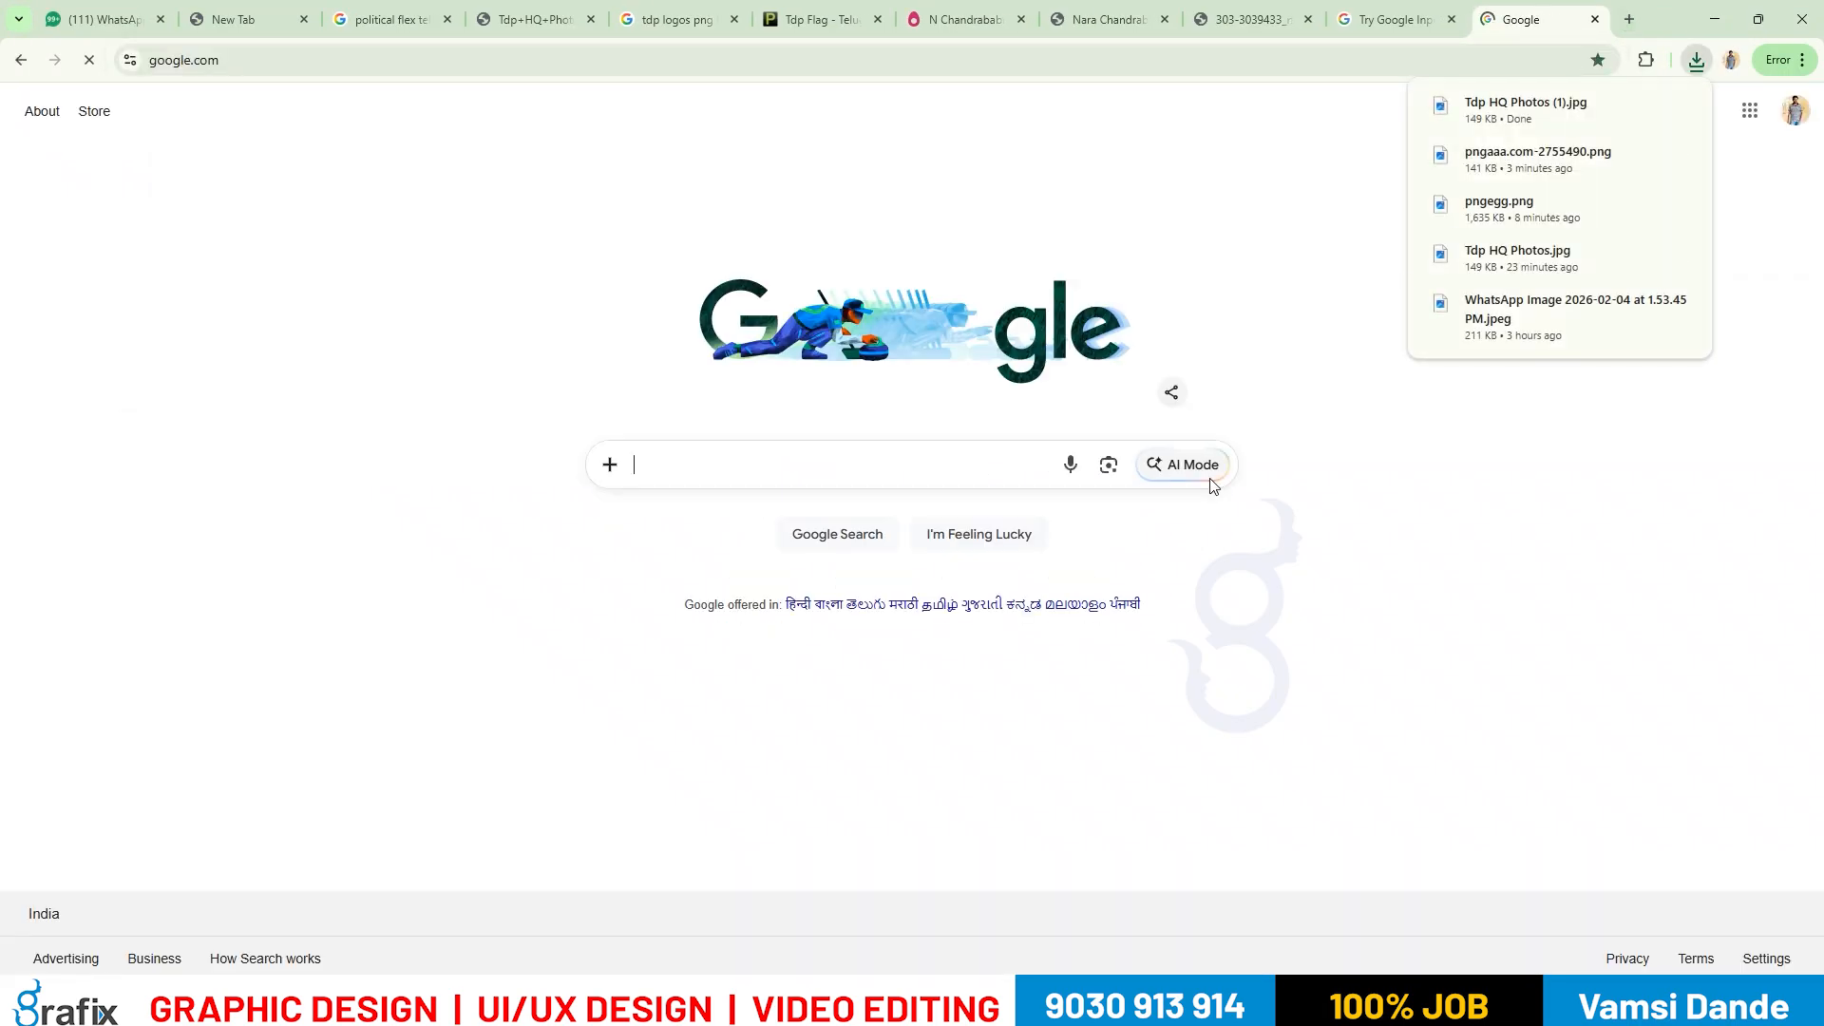
{"action": "left_click", "coordinate": [1108, 465]}
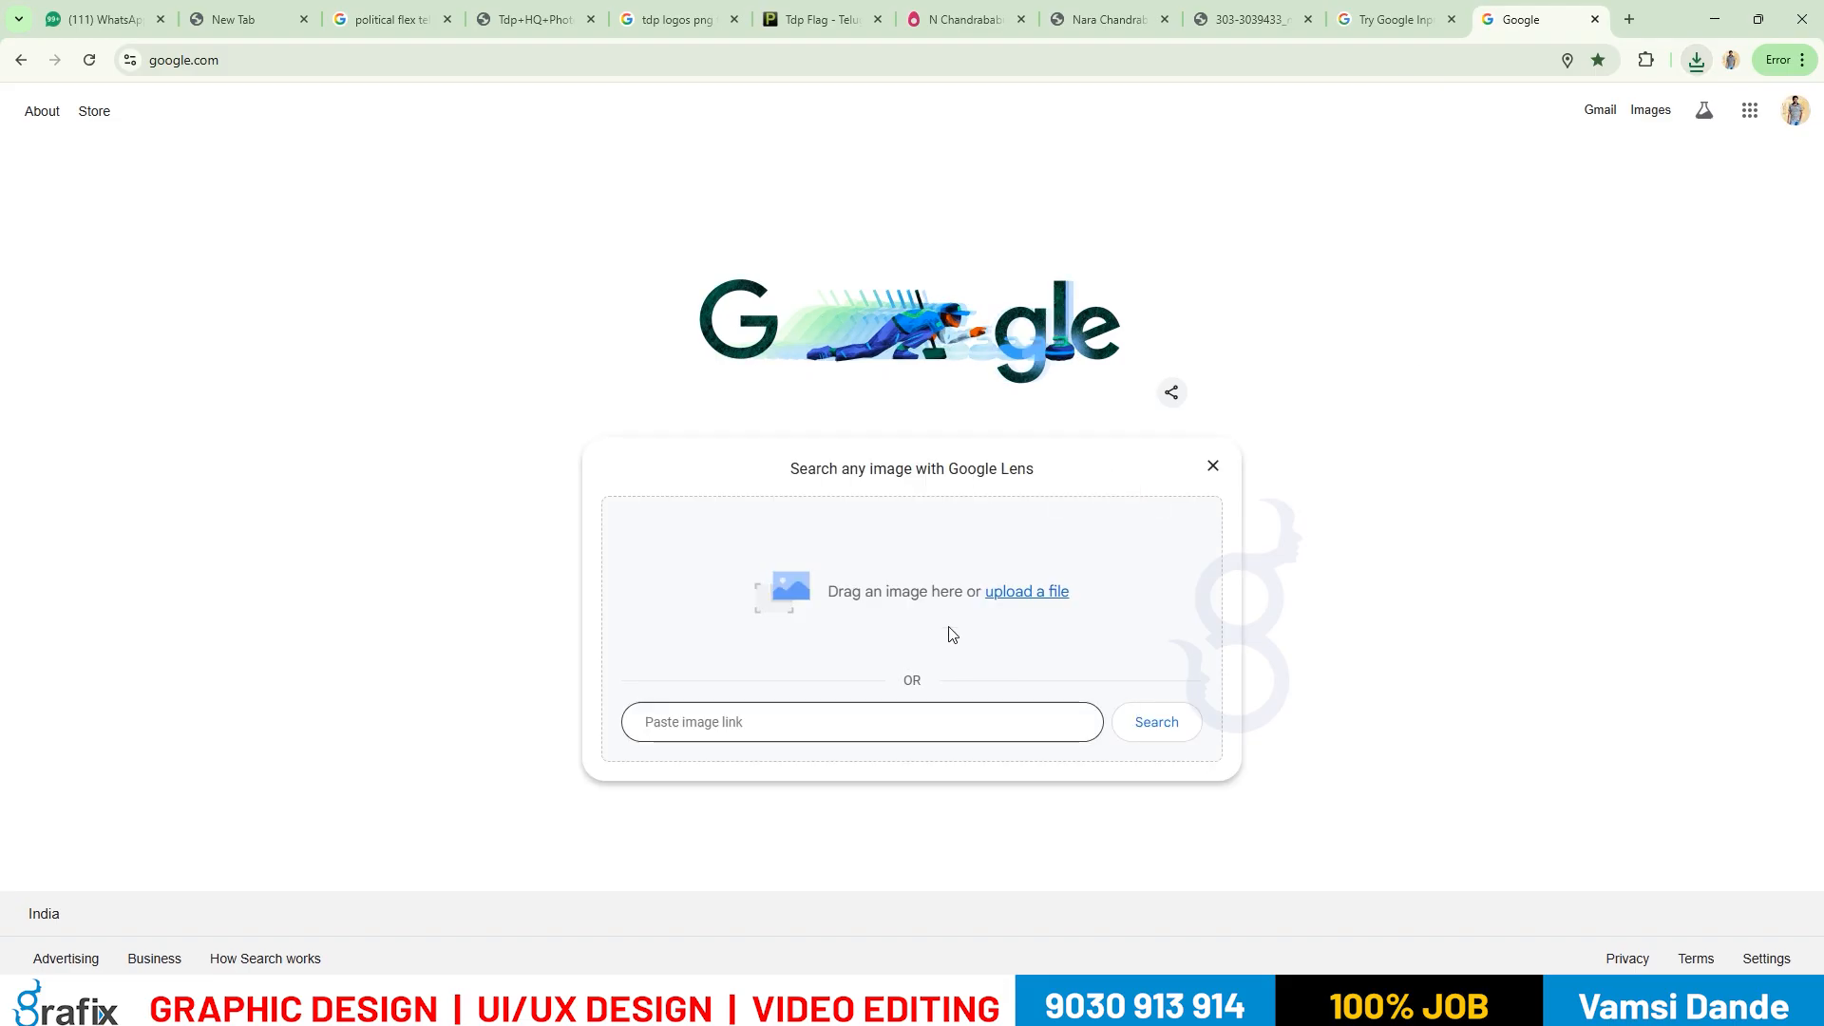
{"action": "left_click", "coordinate": [1035, 594]}
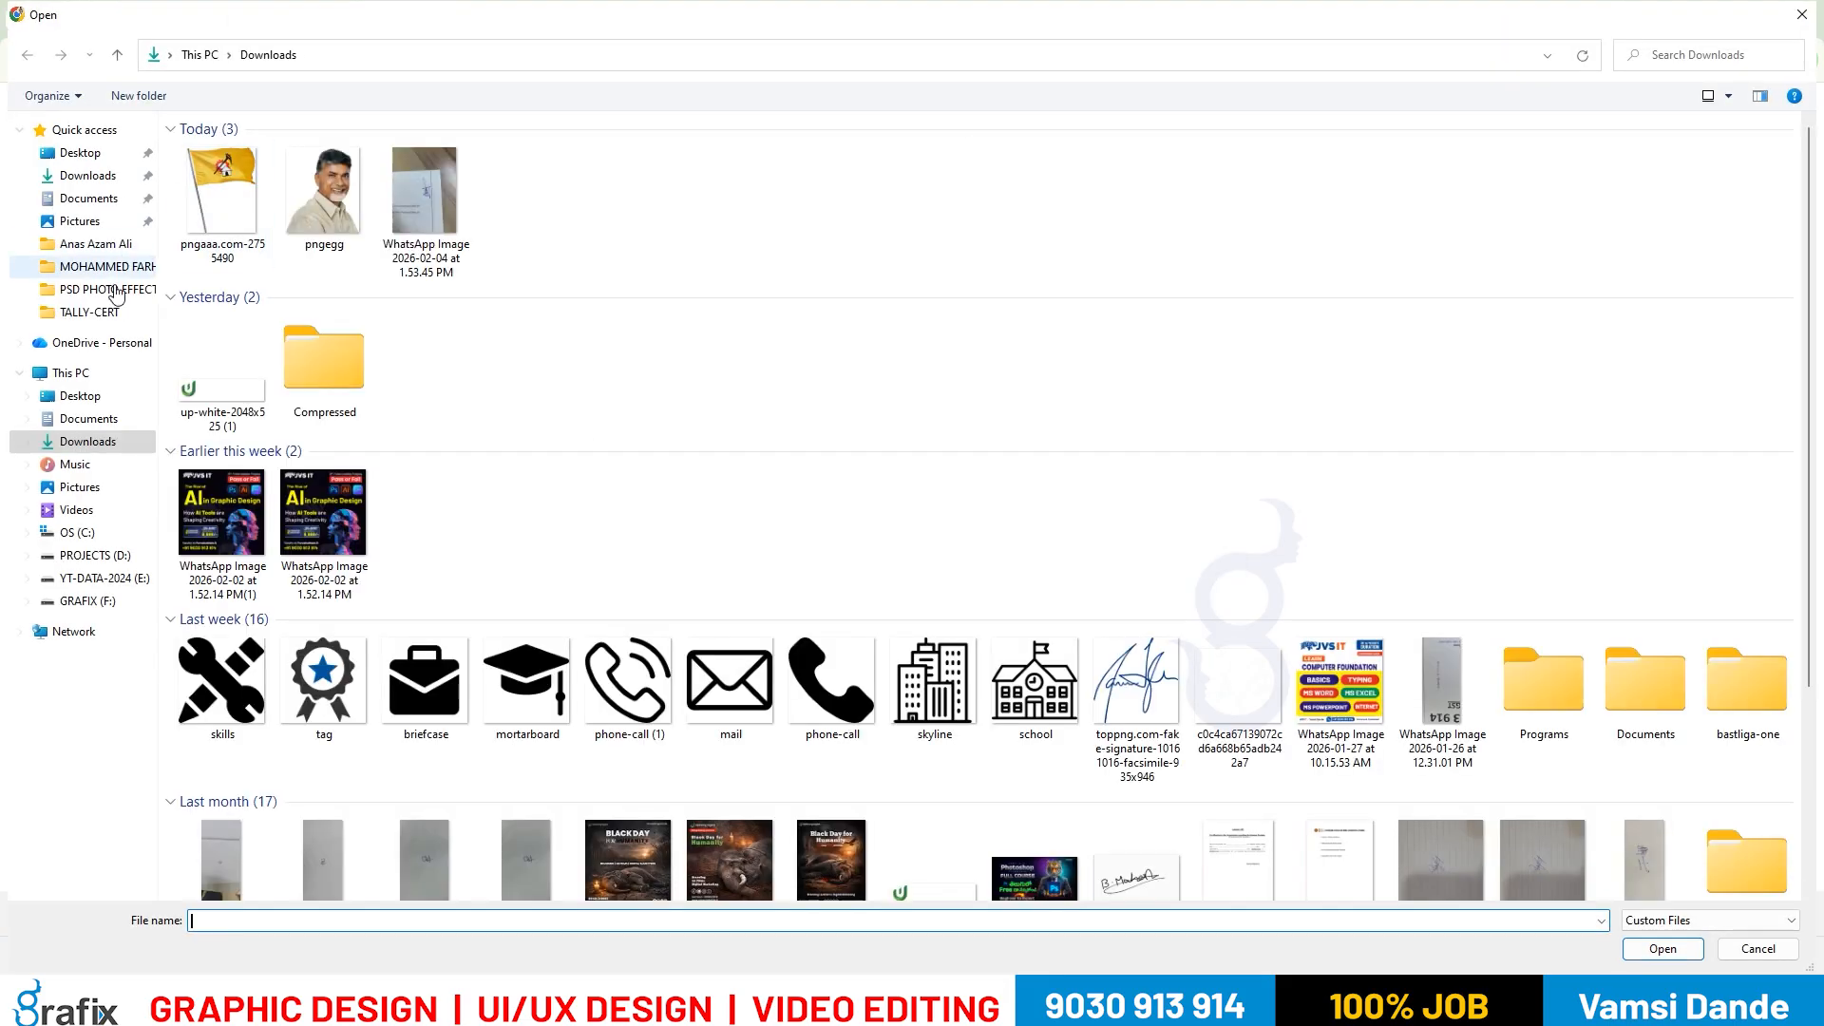
{"action": "left_click", "coordinate": [133, 395]}
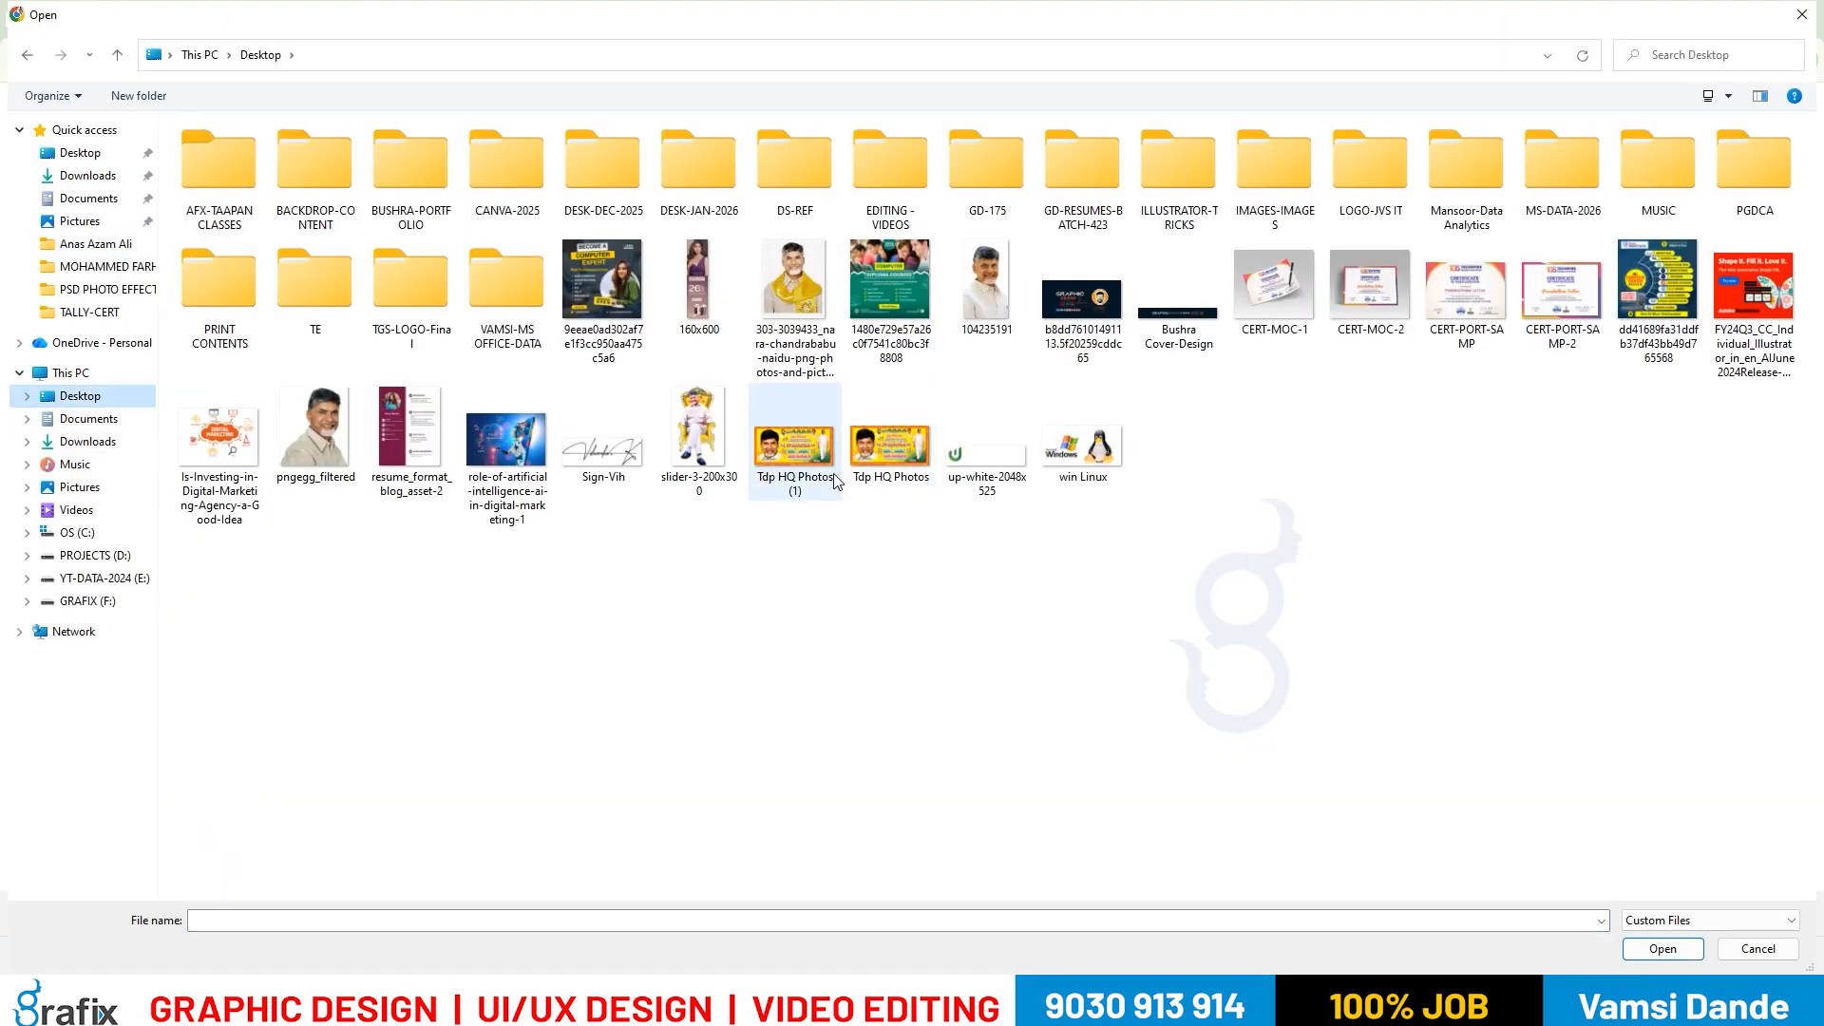
{"action": "double_click", "coordinate": [803, 456]}
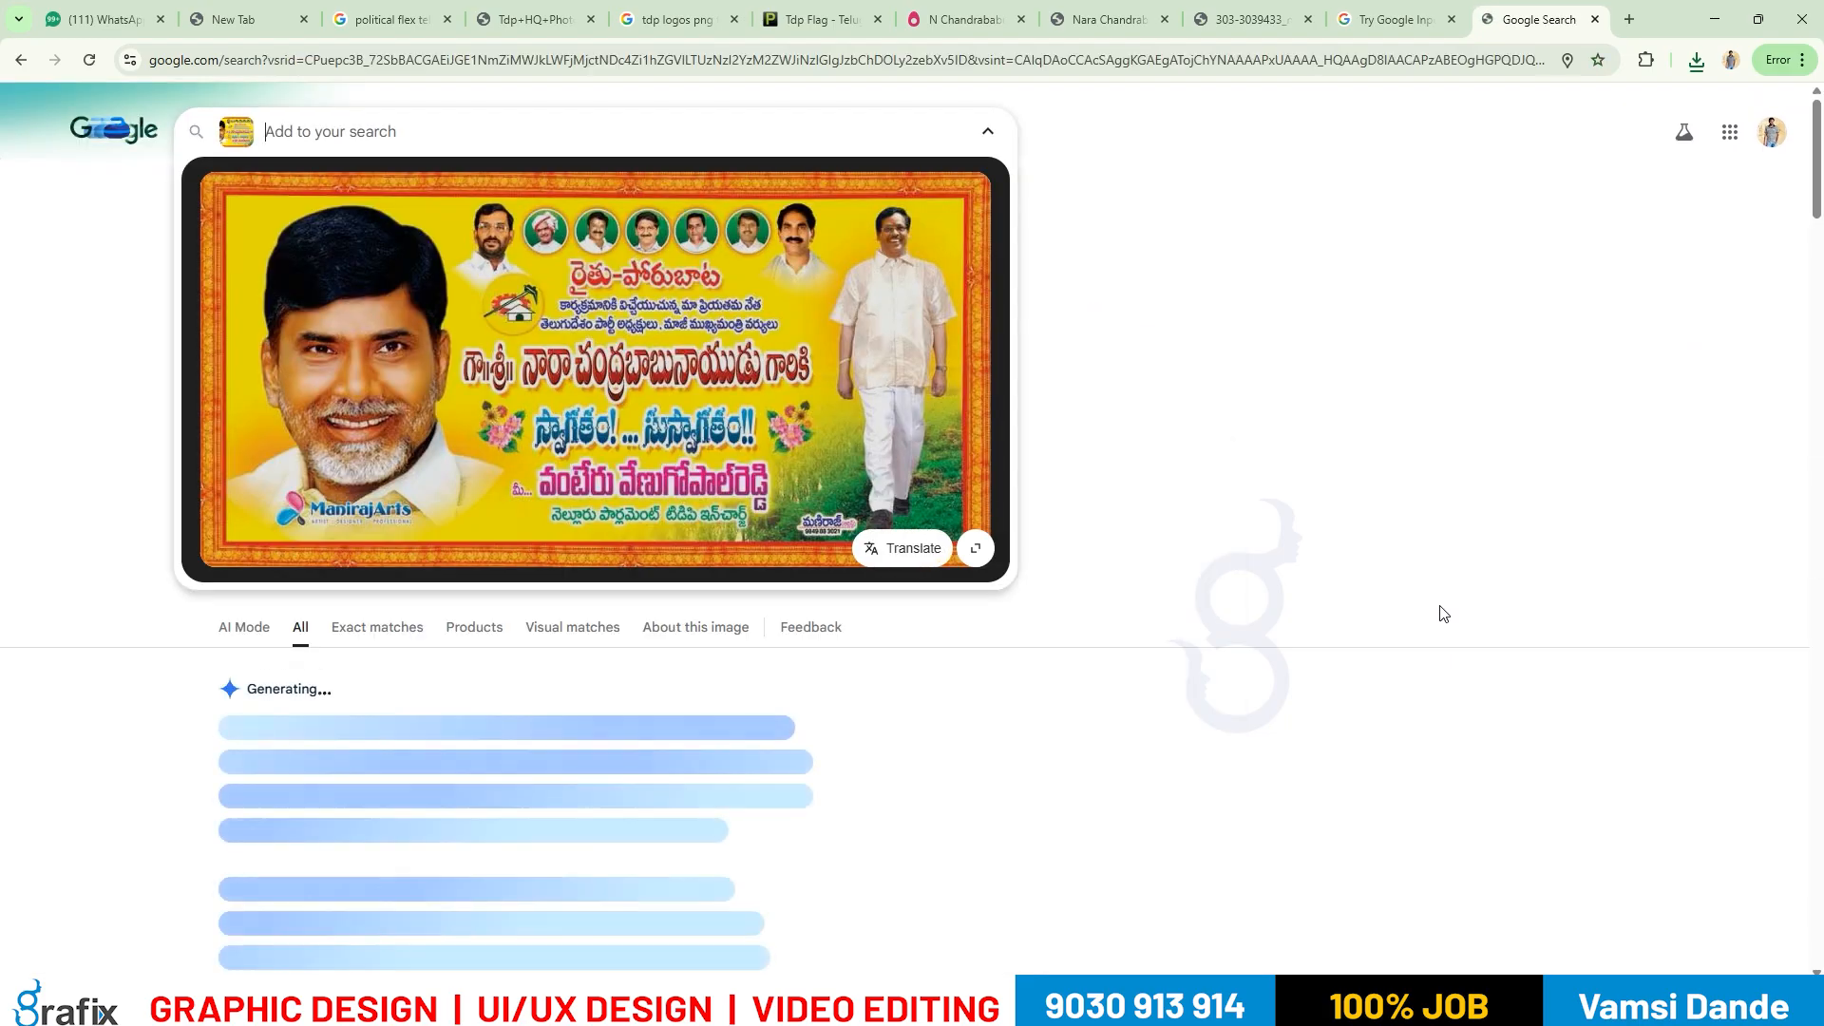
Expand the AI Overview and examine its description and translation of the reference banner.
{"action": "scroll", "coordinate": [1444, 613], "scroll_direction": "down", "scroll_amount": 10}
{"action": "scroll", "coordinate": [1425, 618], "scroll_direction": "up", "scroll_amount": 2}
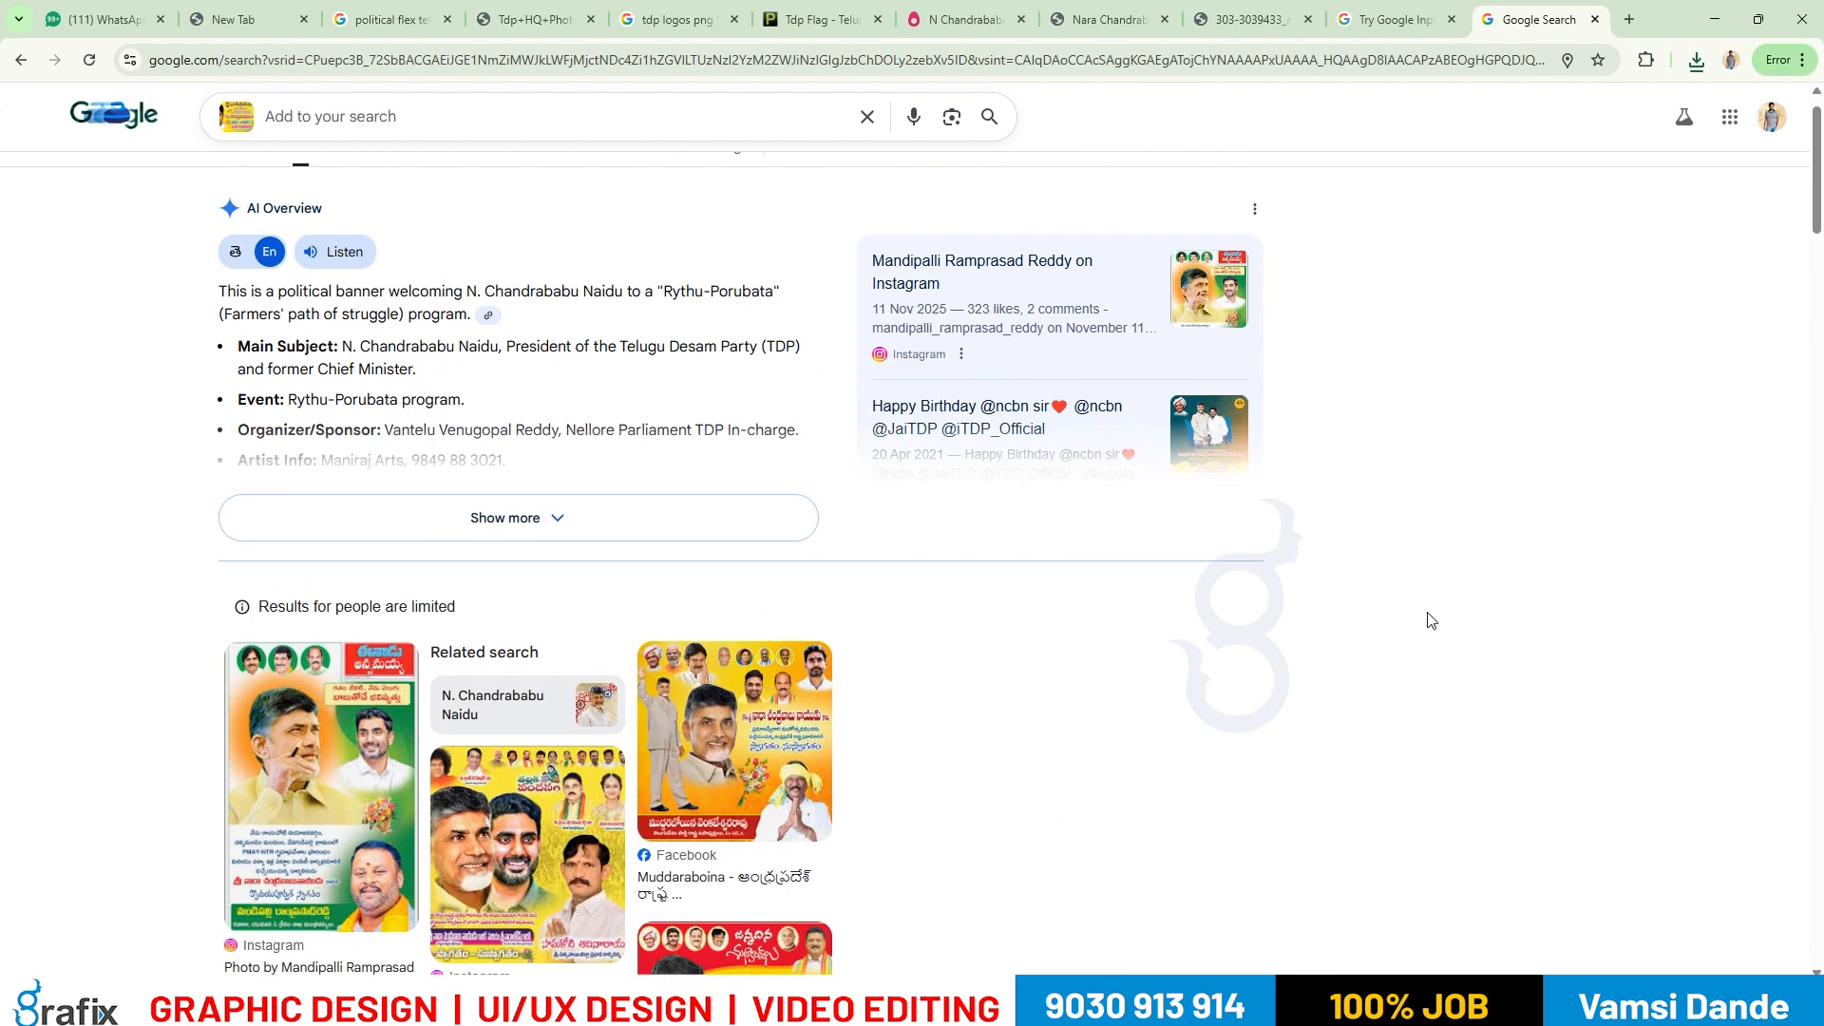
{"action": "left_click", "coordinate": [549, 545]}
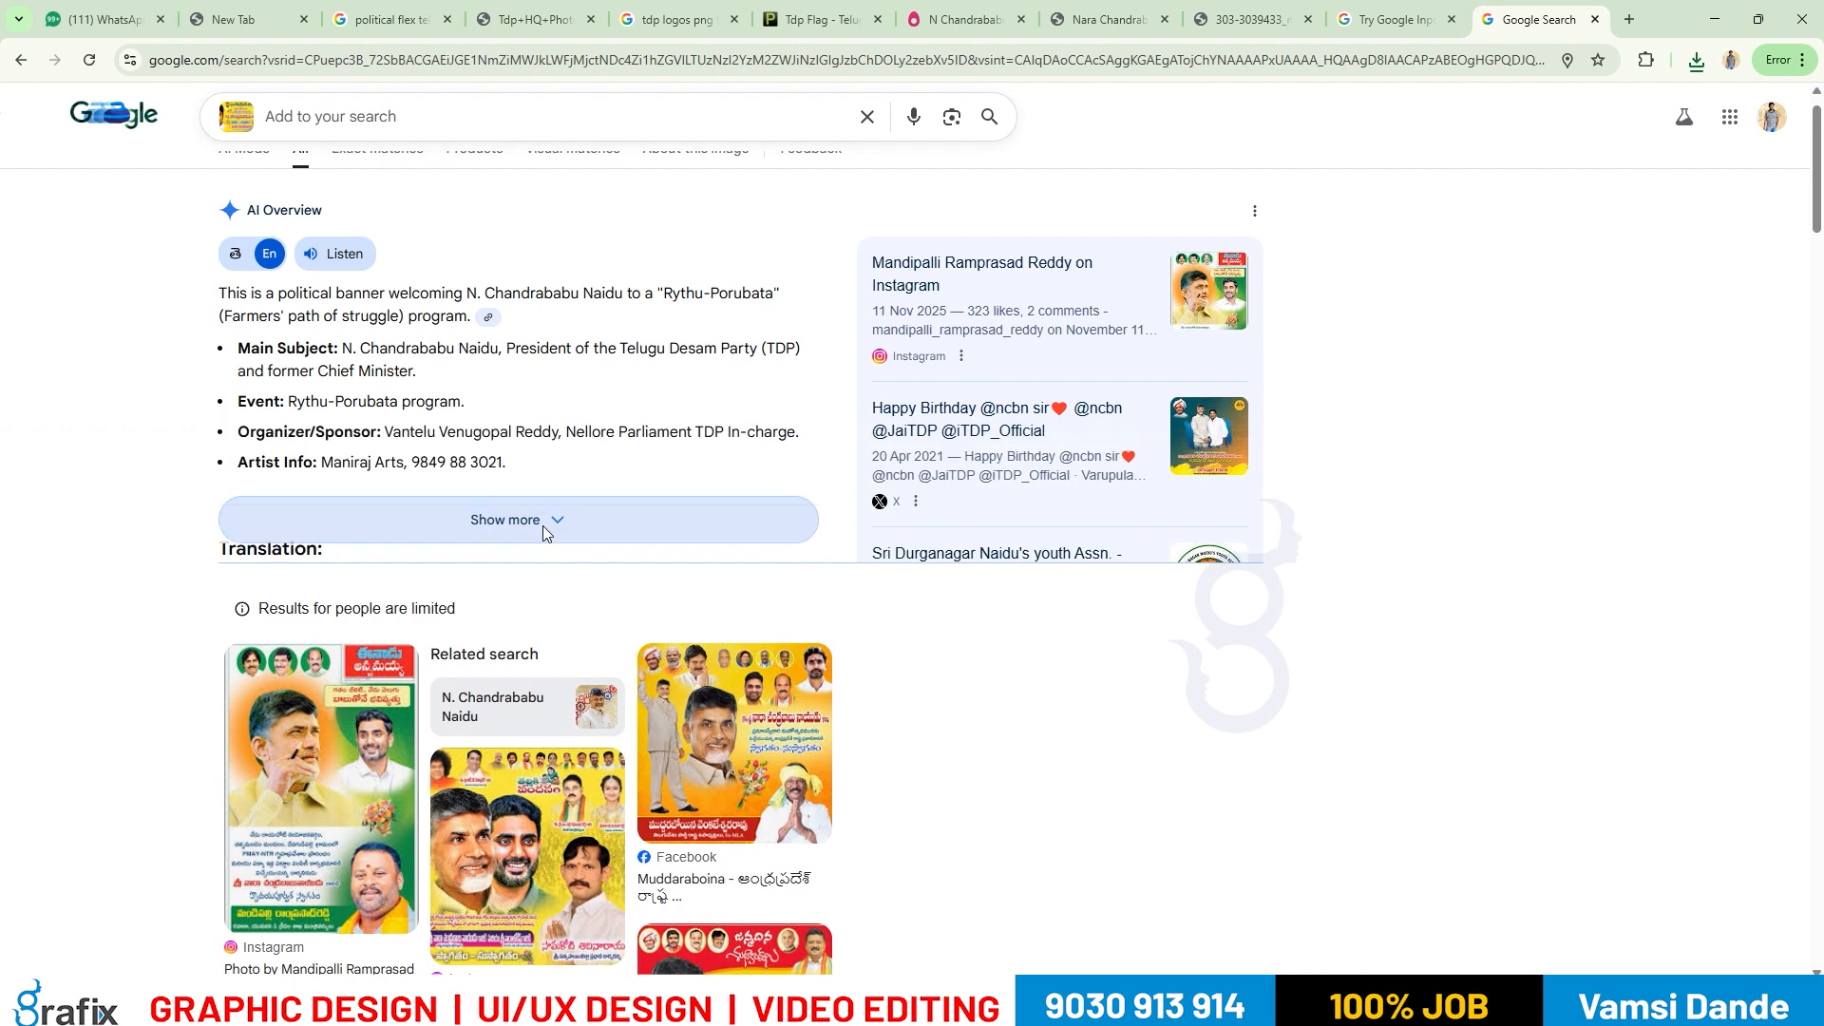
{"action": "scroll", "coordinate": [905, 611], "scroll_direction": "up", "scroll_amount": 1}
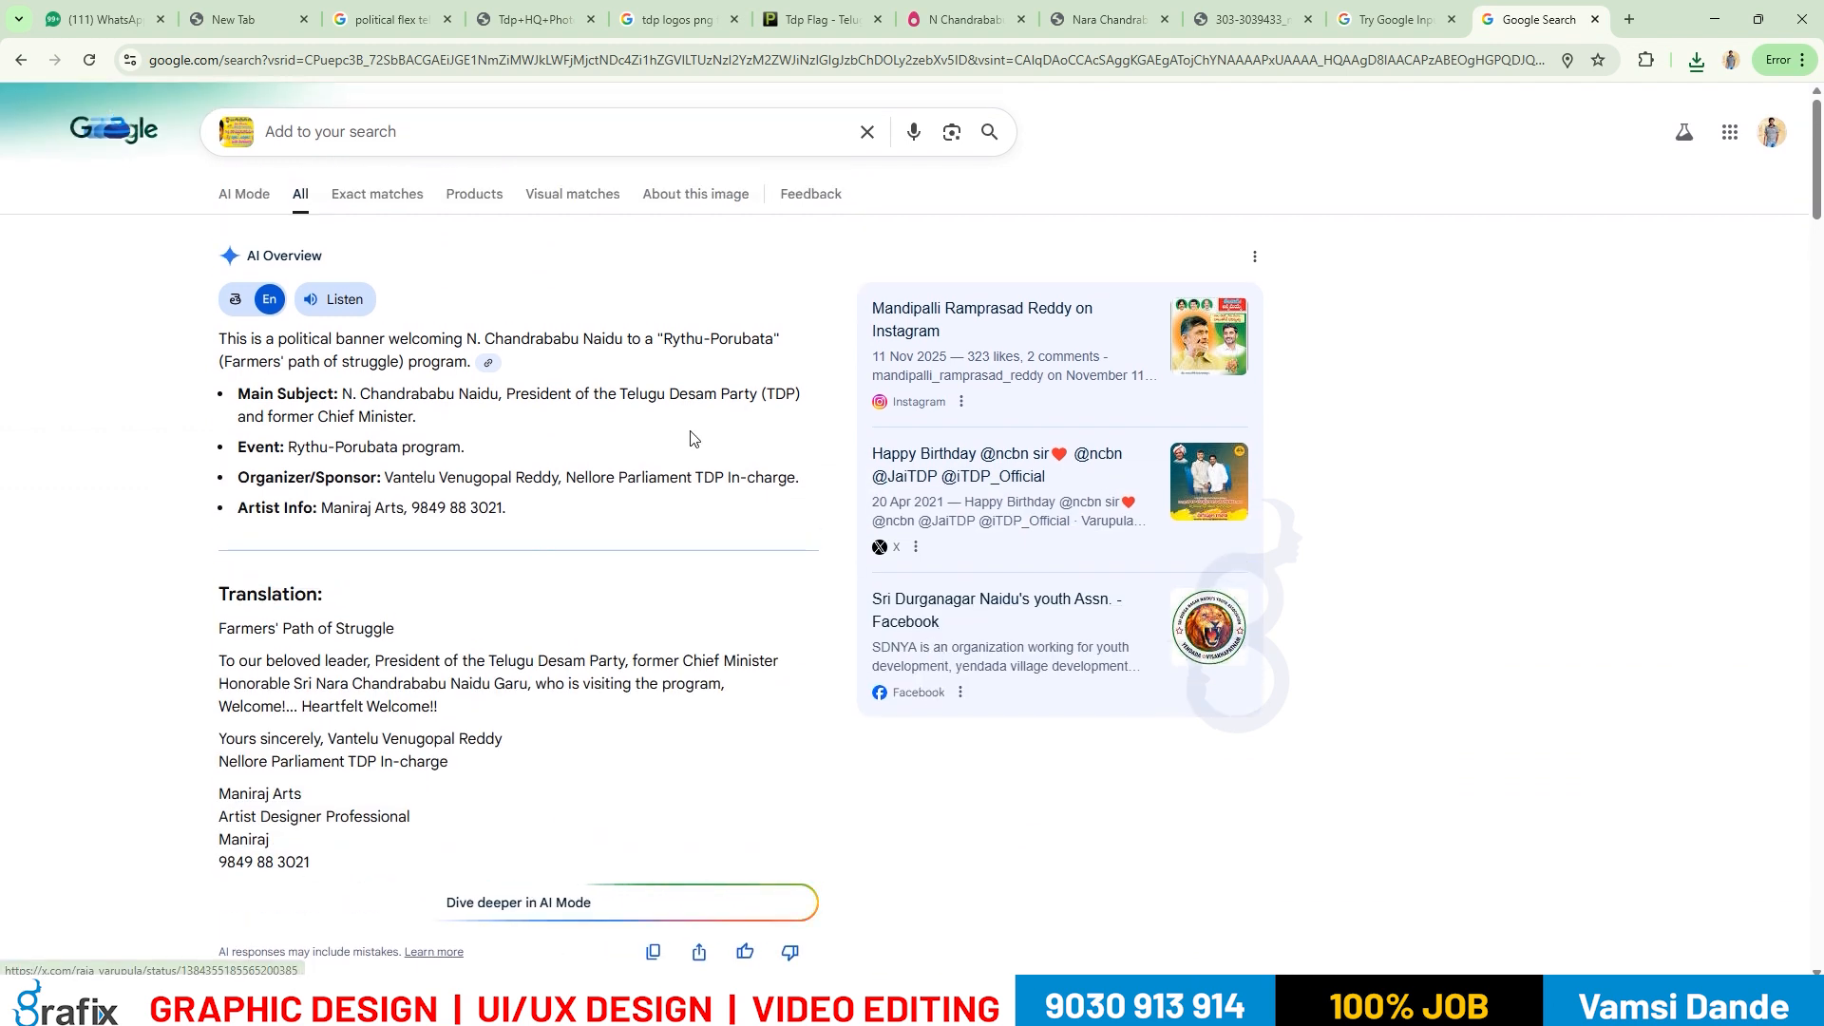
{"action": "scroll", "coordinate": [741, 447], "scroll_direction": "down", "scroll_amount": 4}
{"action": "scroll", "coordinate": [1588, 344], "scroll_direction": "up", "scroll_amount": 4}
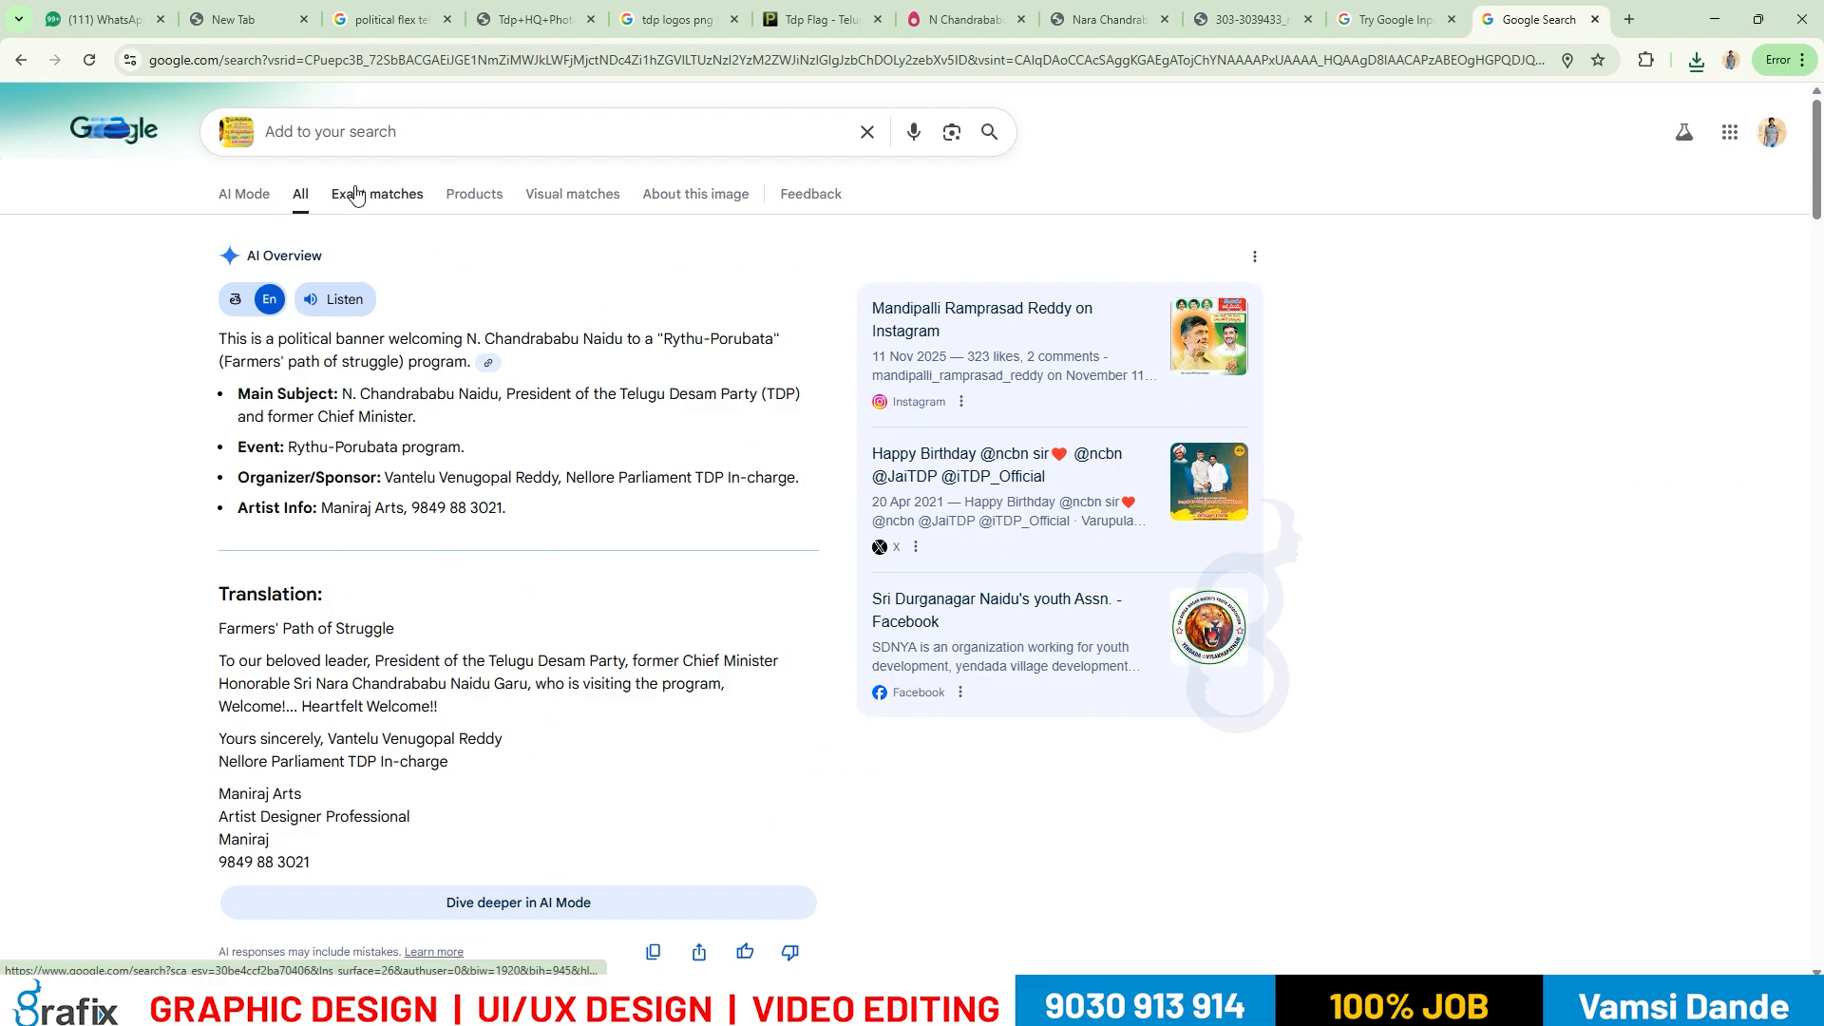
Show the uploaded banner image again and select the two lines of small Telugu text beneath its headline.
{"action": "left_click", "coordinate": [233, 135]}
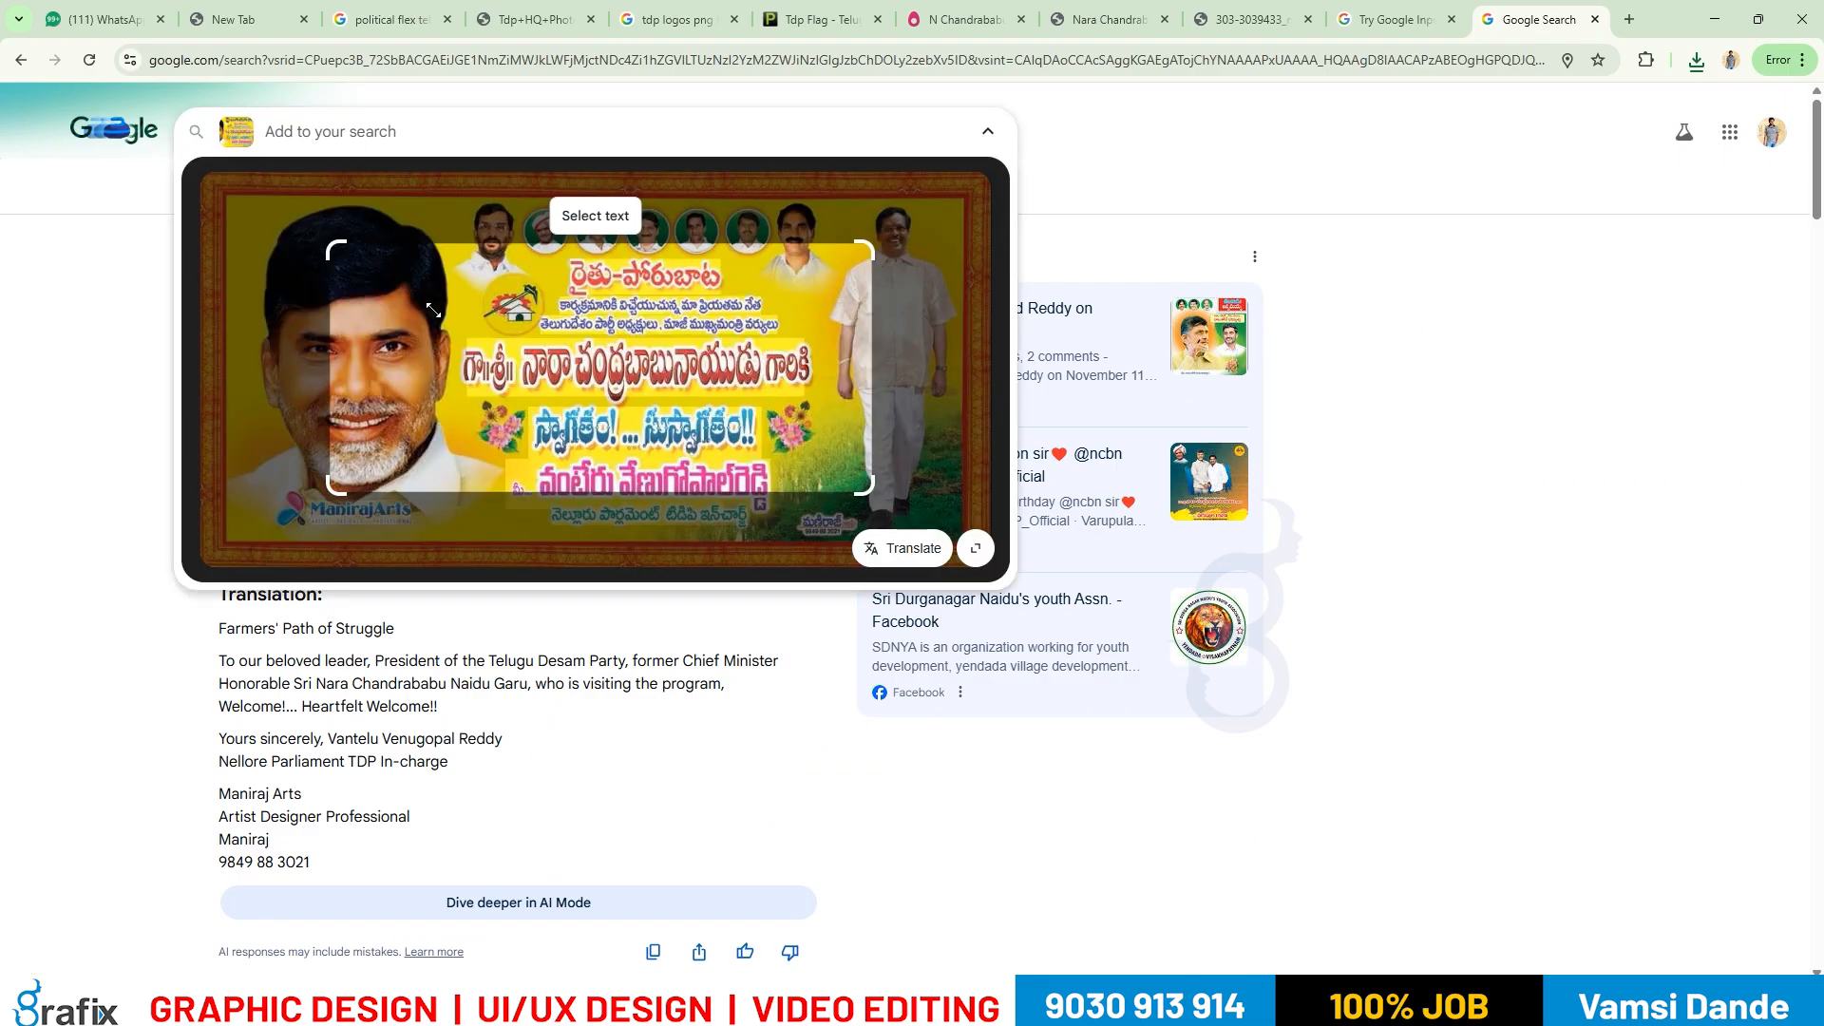
{"action": "left_click", "coordinate": [643, 397]}
{"action": "left_click", "coordinate": [642, 375]}
{"action": "left_click", "coordinate": [641, 376]}
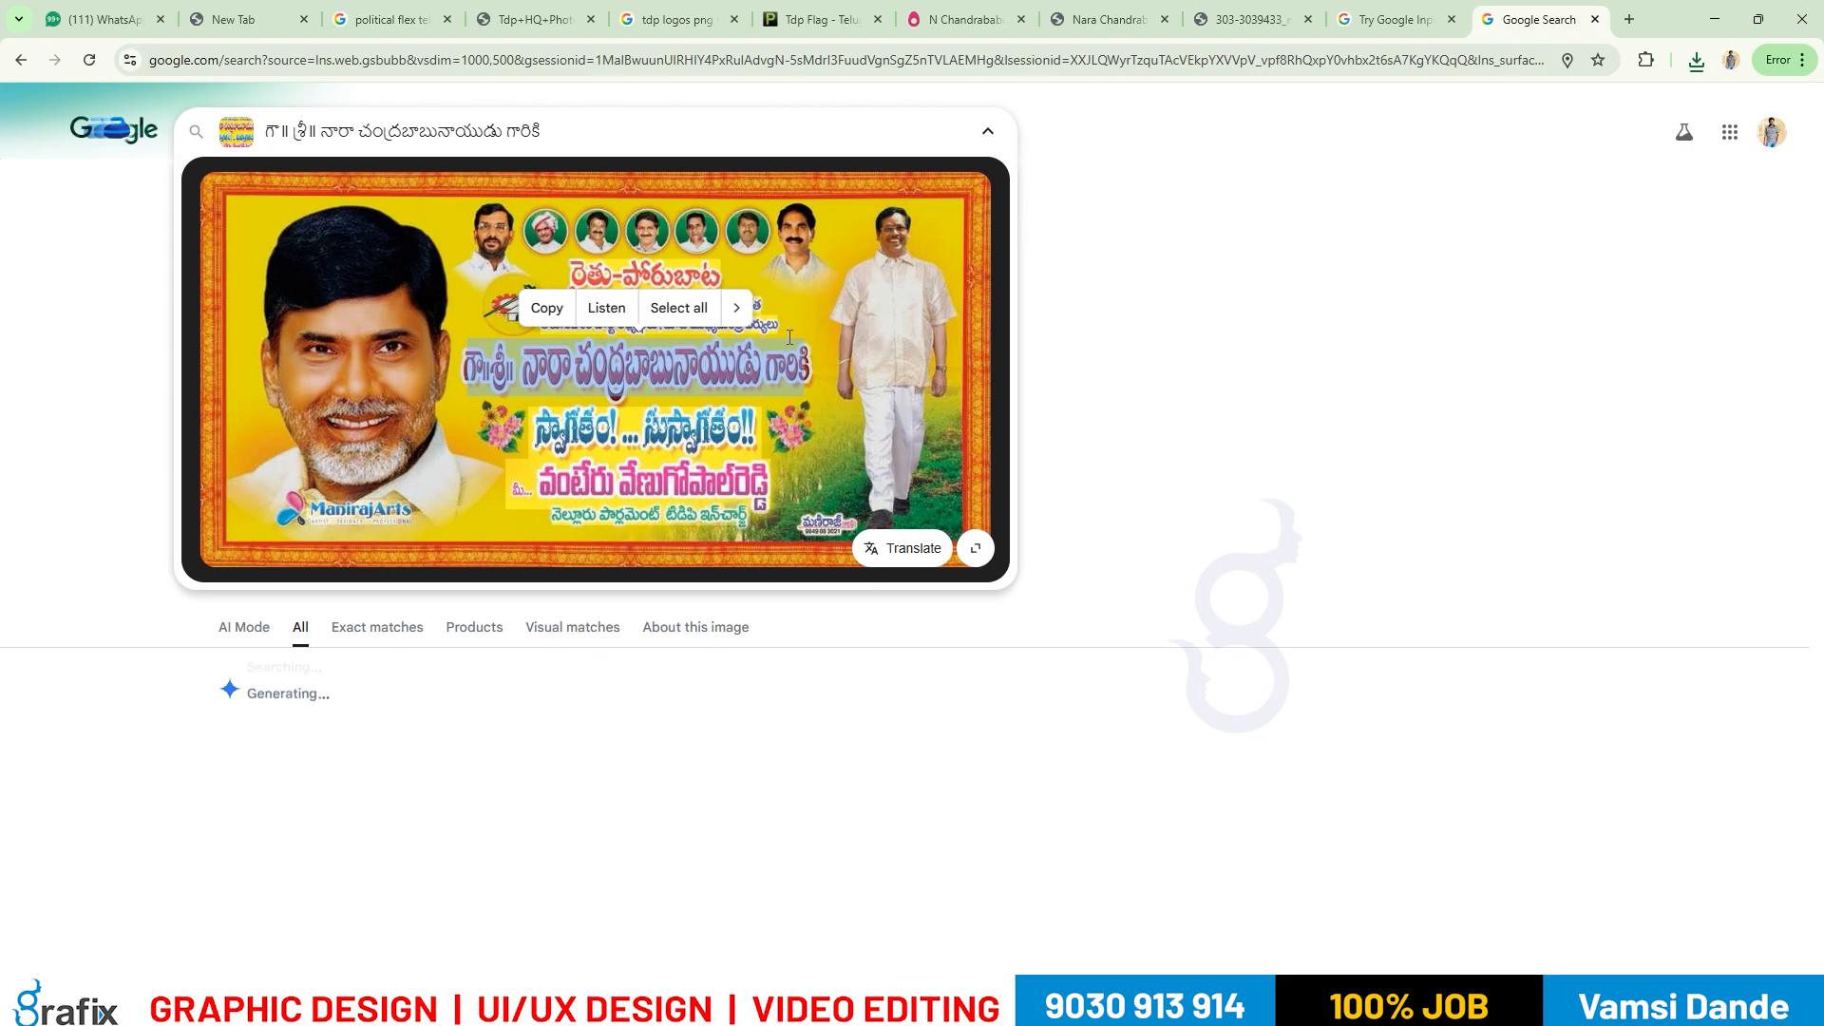
{"action": "left_click", "coordinate": [789, 336]}
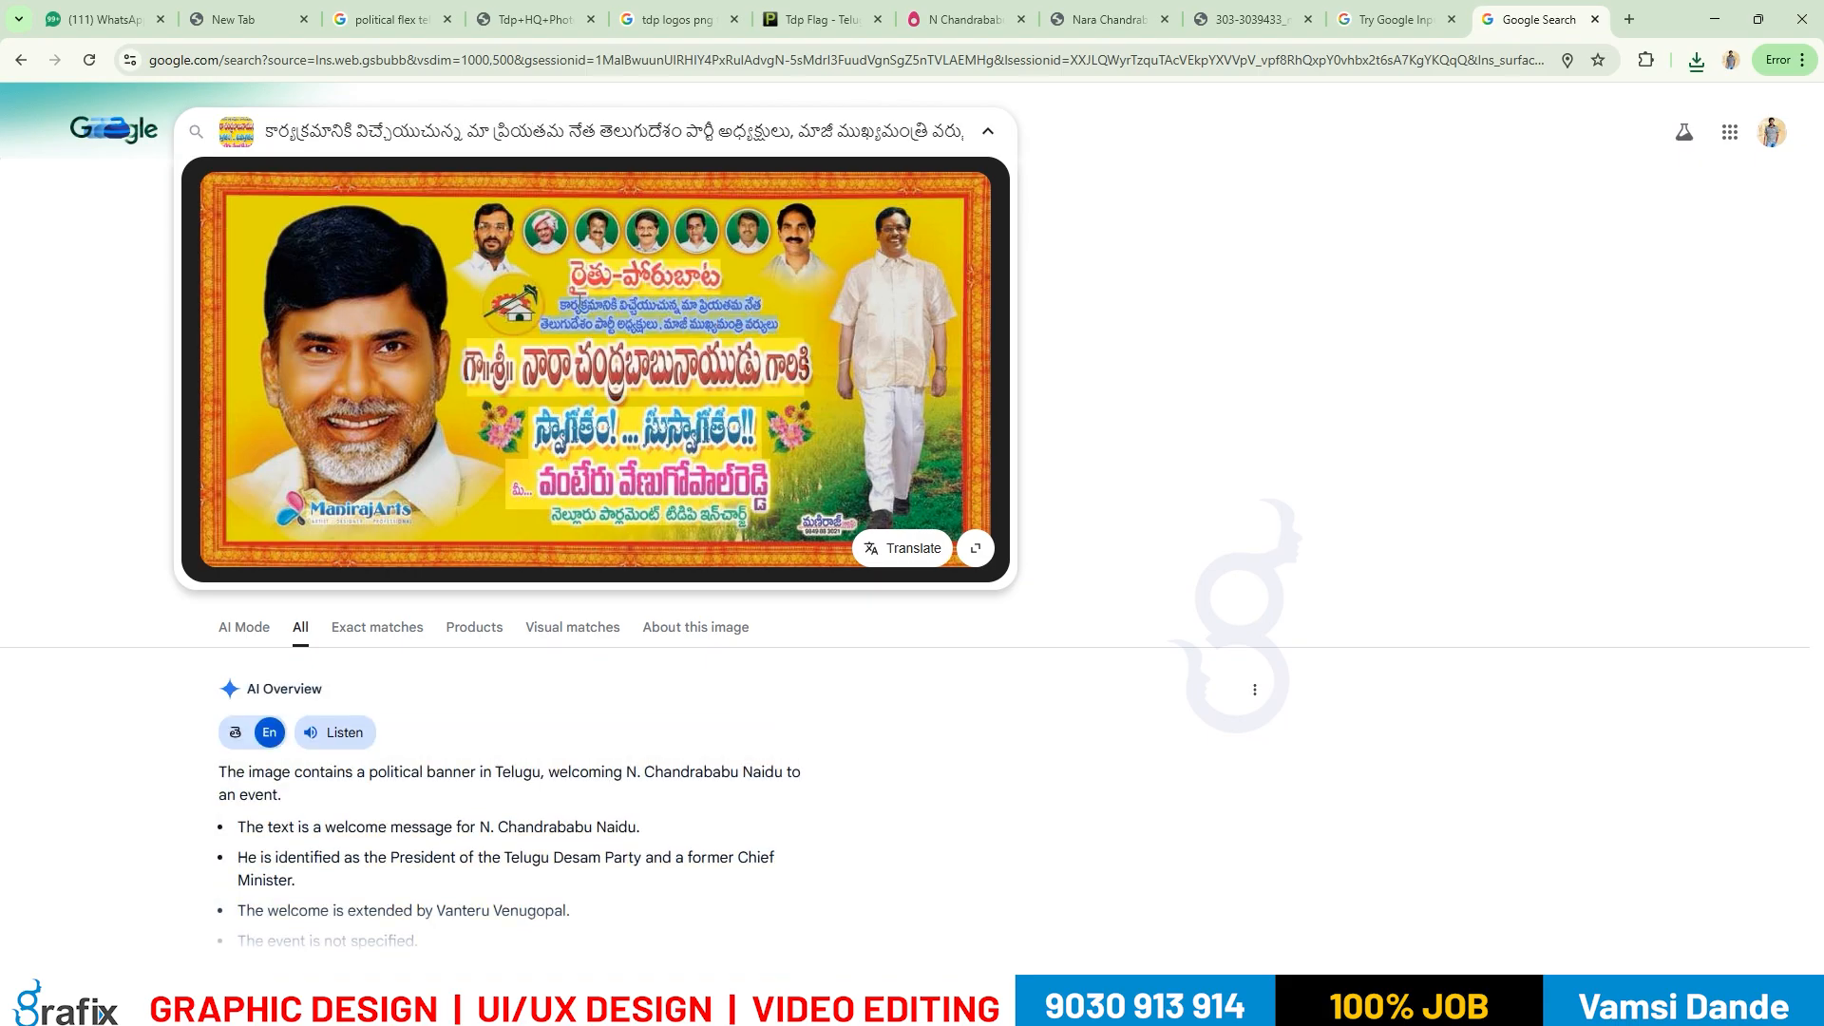
{"action": "left_click_drag", "start_coordinate": [790, 336], "coordinate": [563, 299]}
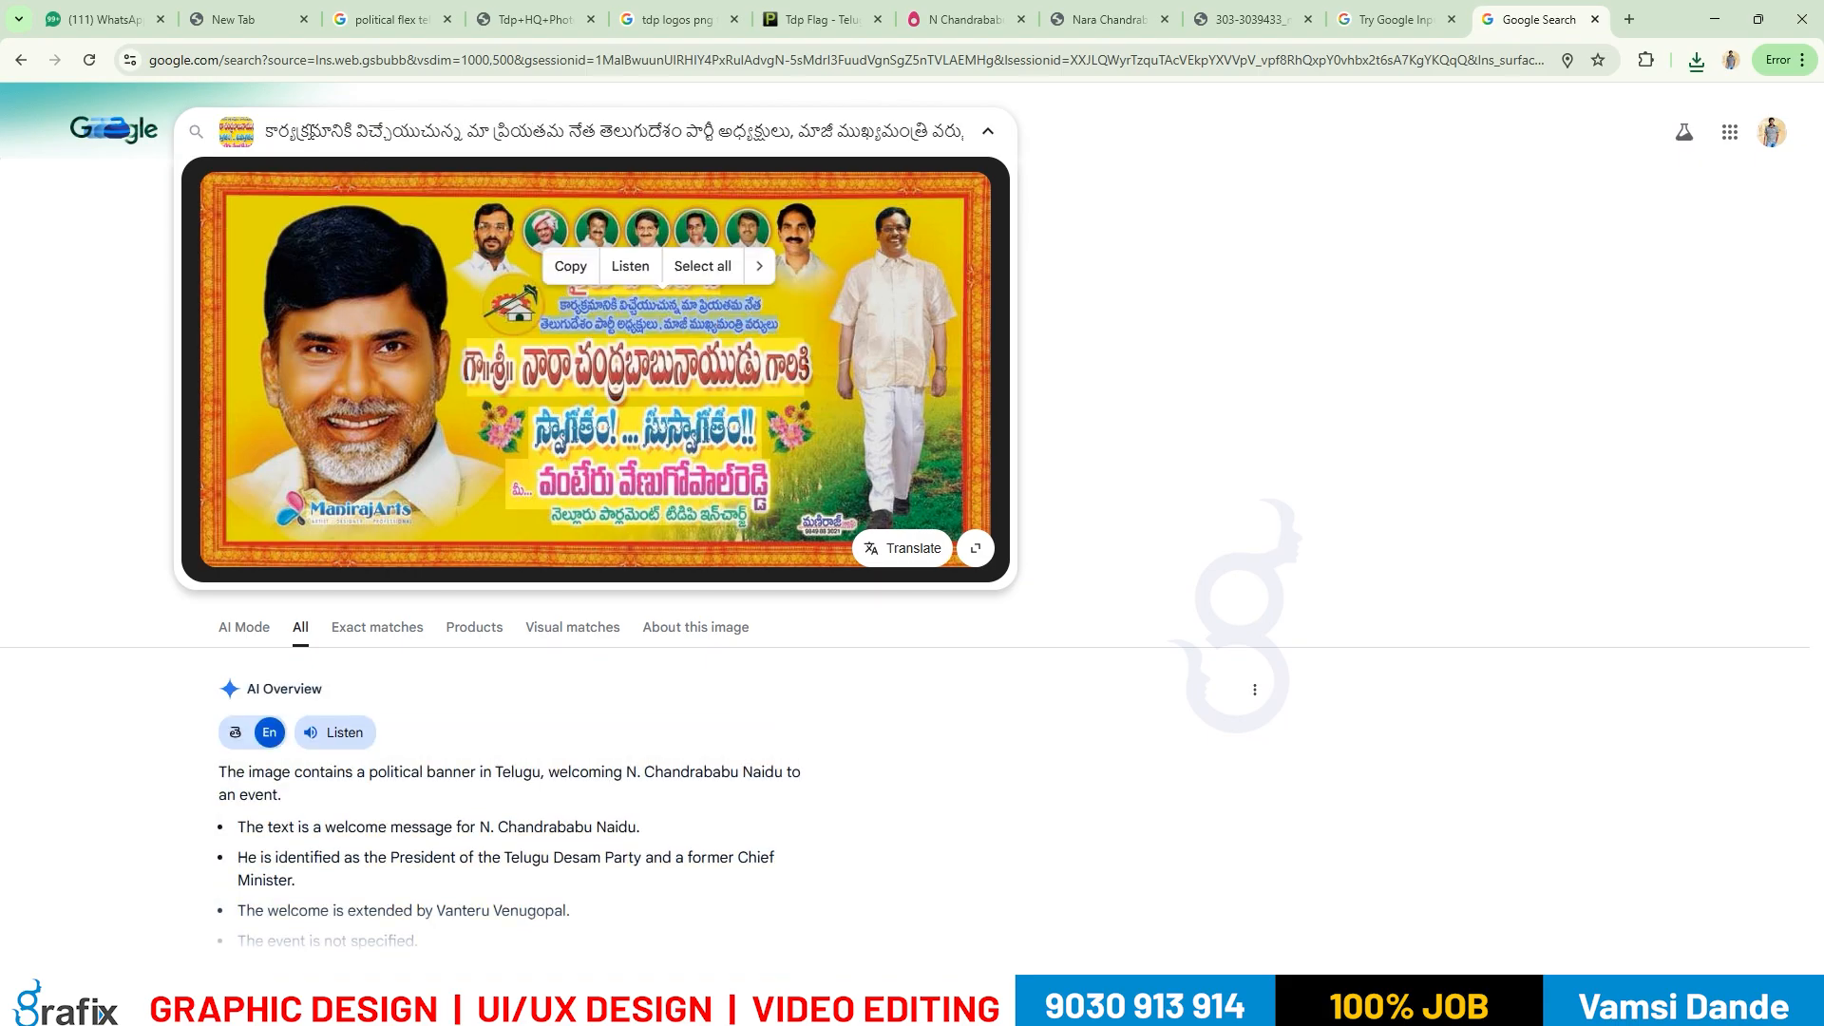
{"action": "left_click_drag", "start_coordinate": [269, 125], "coordinate": [969, 133]}
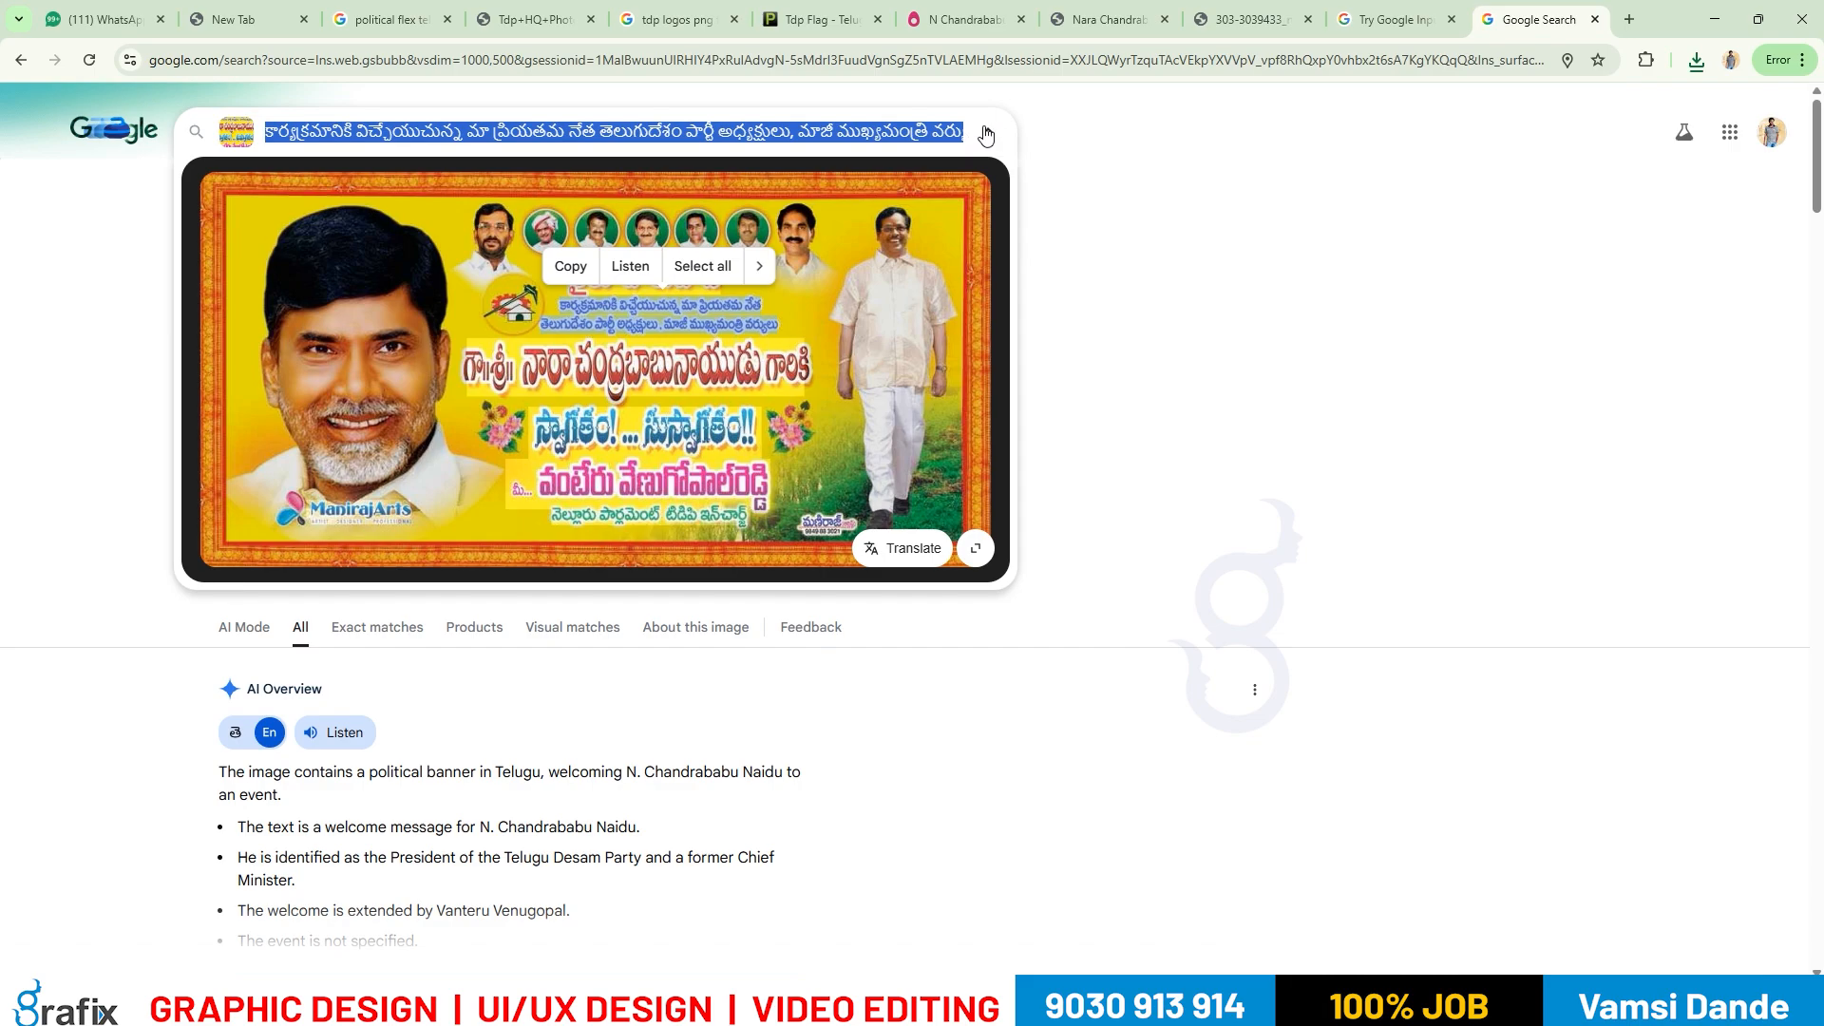
{"action": "left_click", "coordinate": [915, 133]}
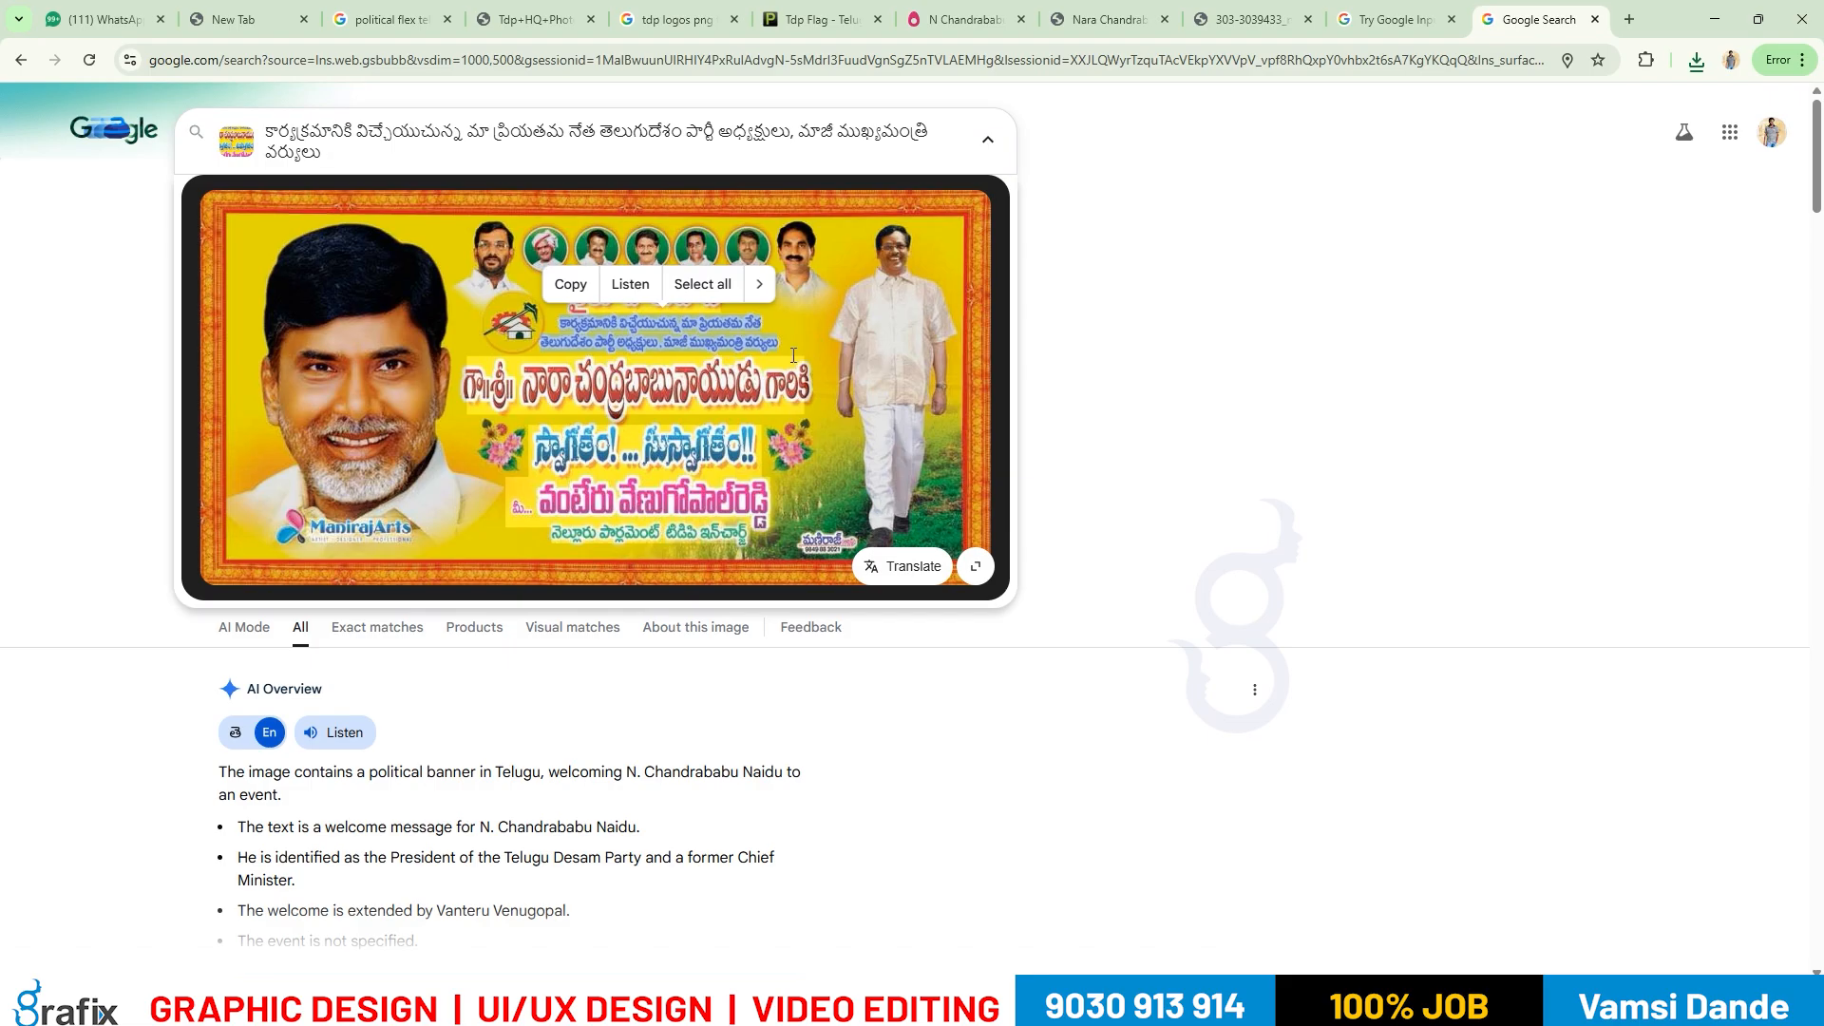
Select only the first small line, కార్యక్రమానికి విచ్చేయుచున్న మా ప్రియతమ నేత, in the banner image and copy it.
{"action": "left_click", "coordinate": [768, 338]}
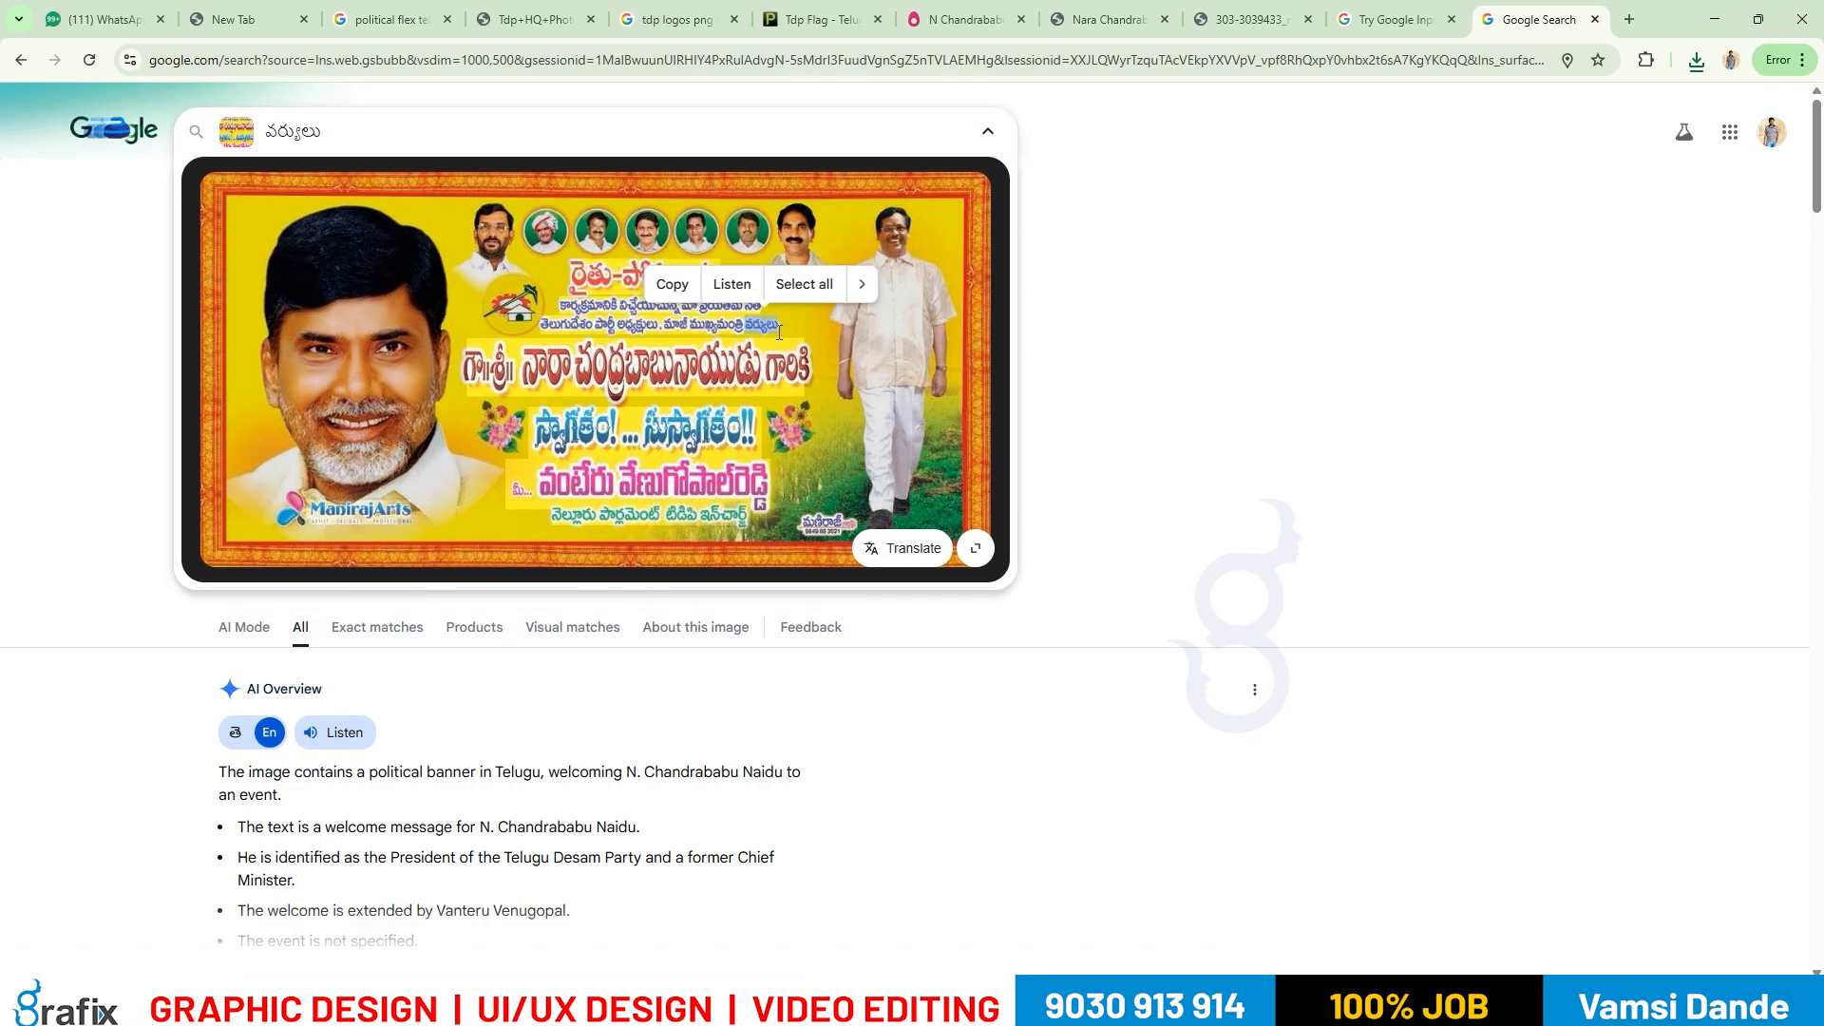
{"action": "left_click", "coordinate": [604, 320]}
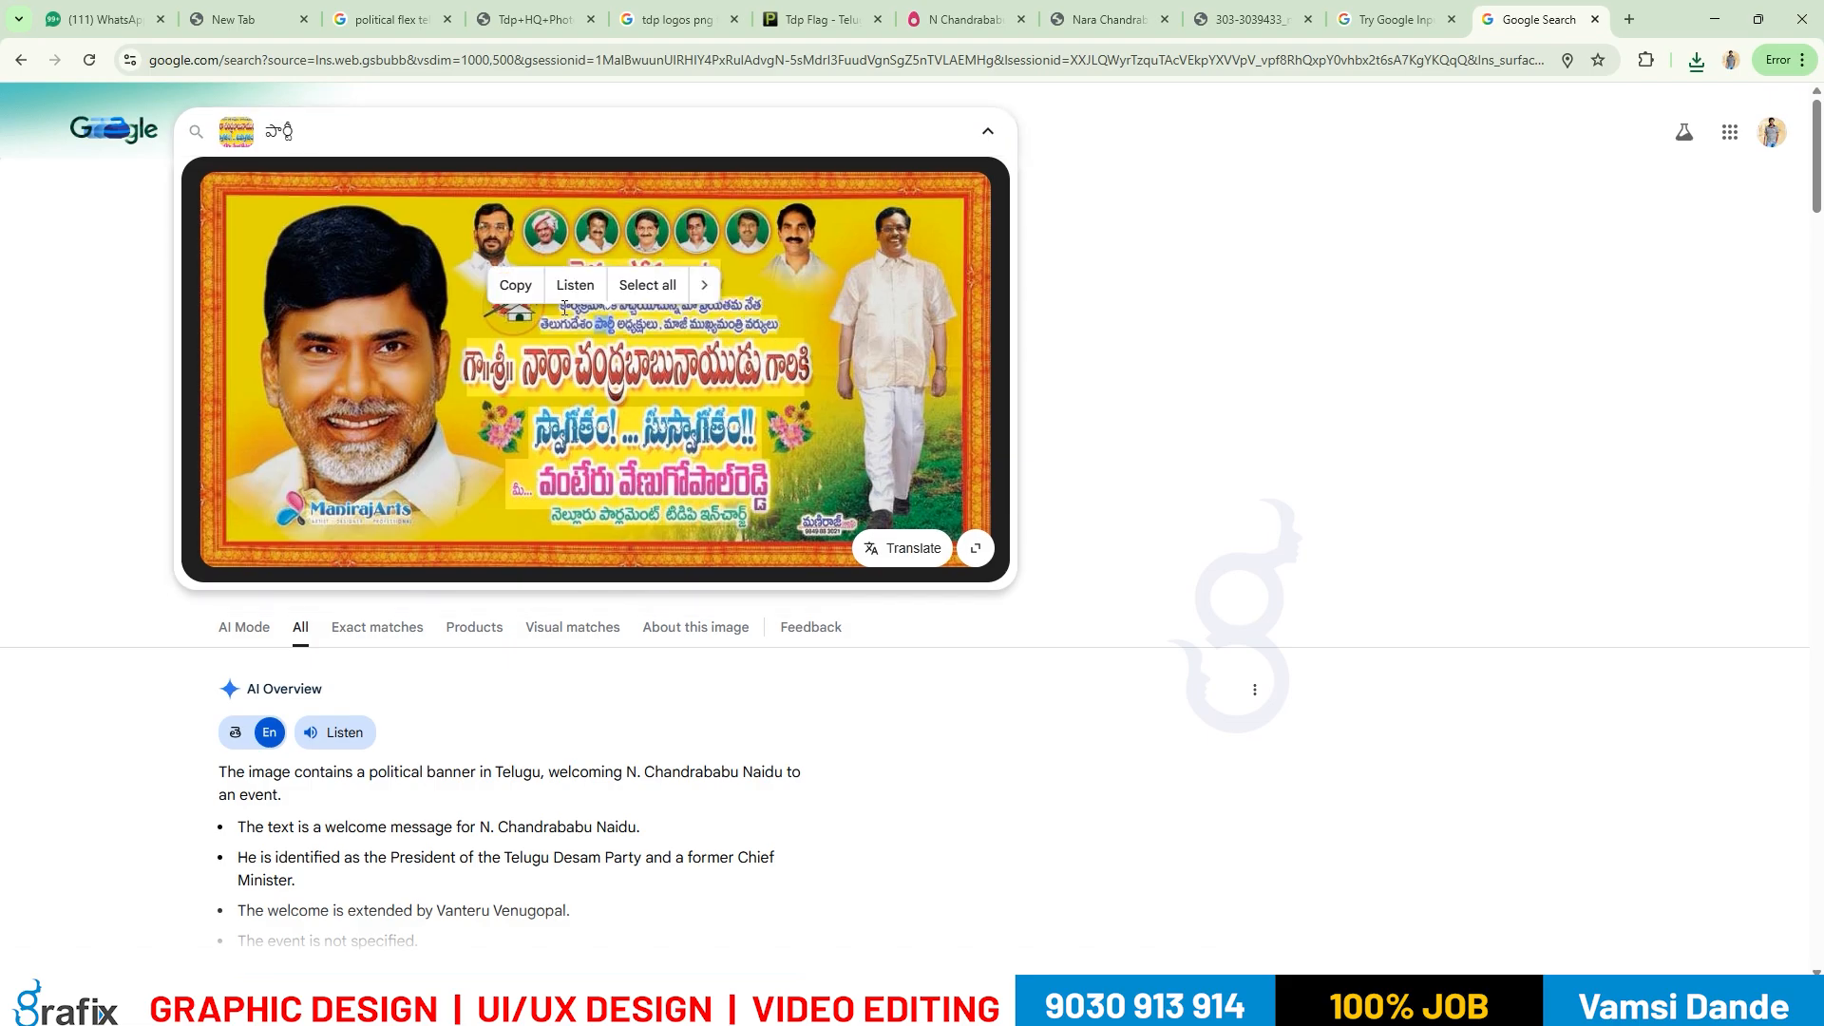
{"action": "left_click", "coordinate": [564, 307]}
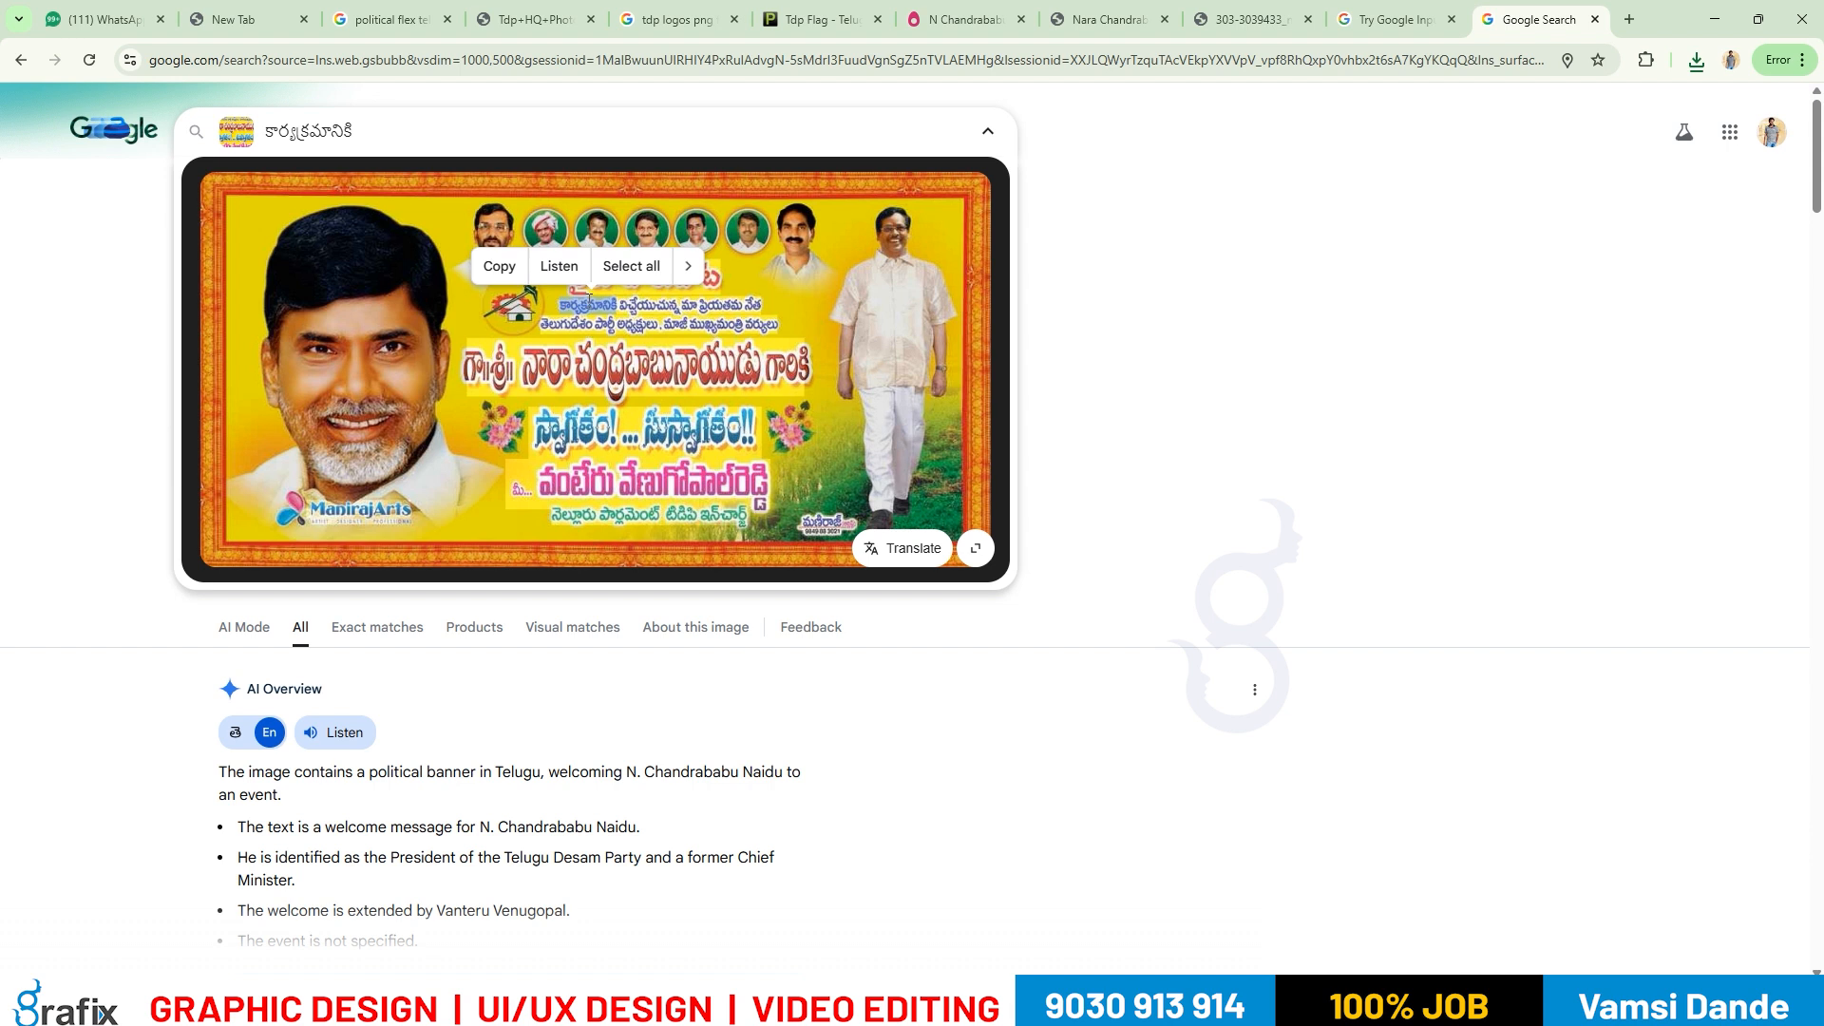
{"action": "left_click_drag", "start_coordinate": [588, 300], "coordinate": [670, 302]}
{"action": "key", "text": "ctrl+c"}
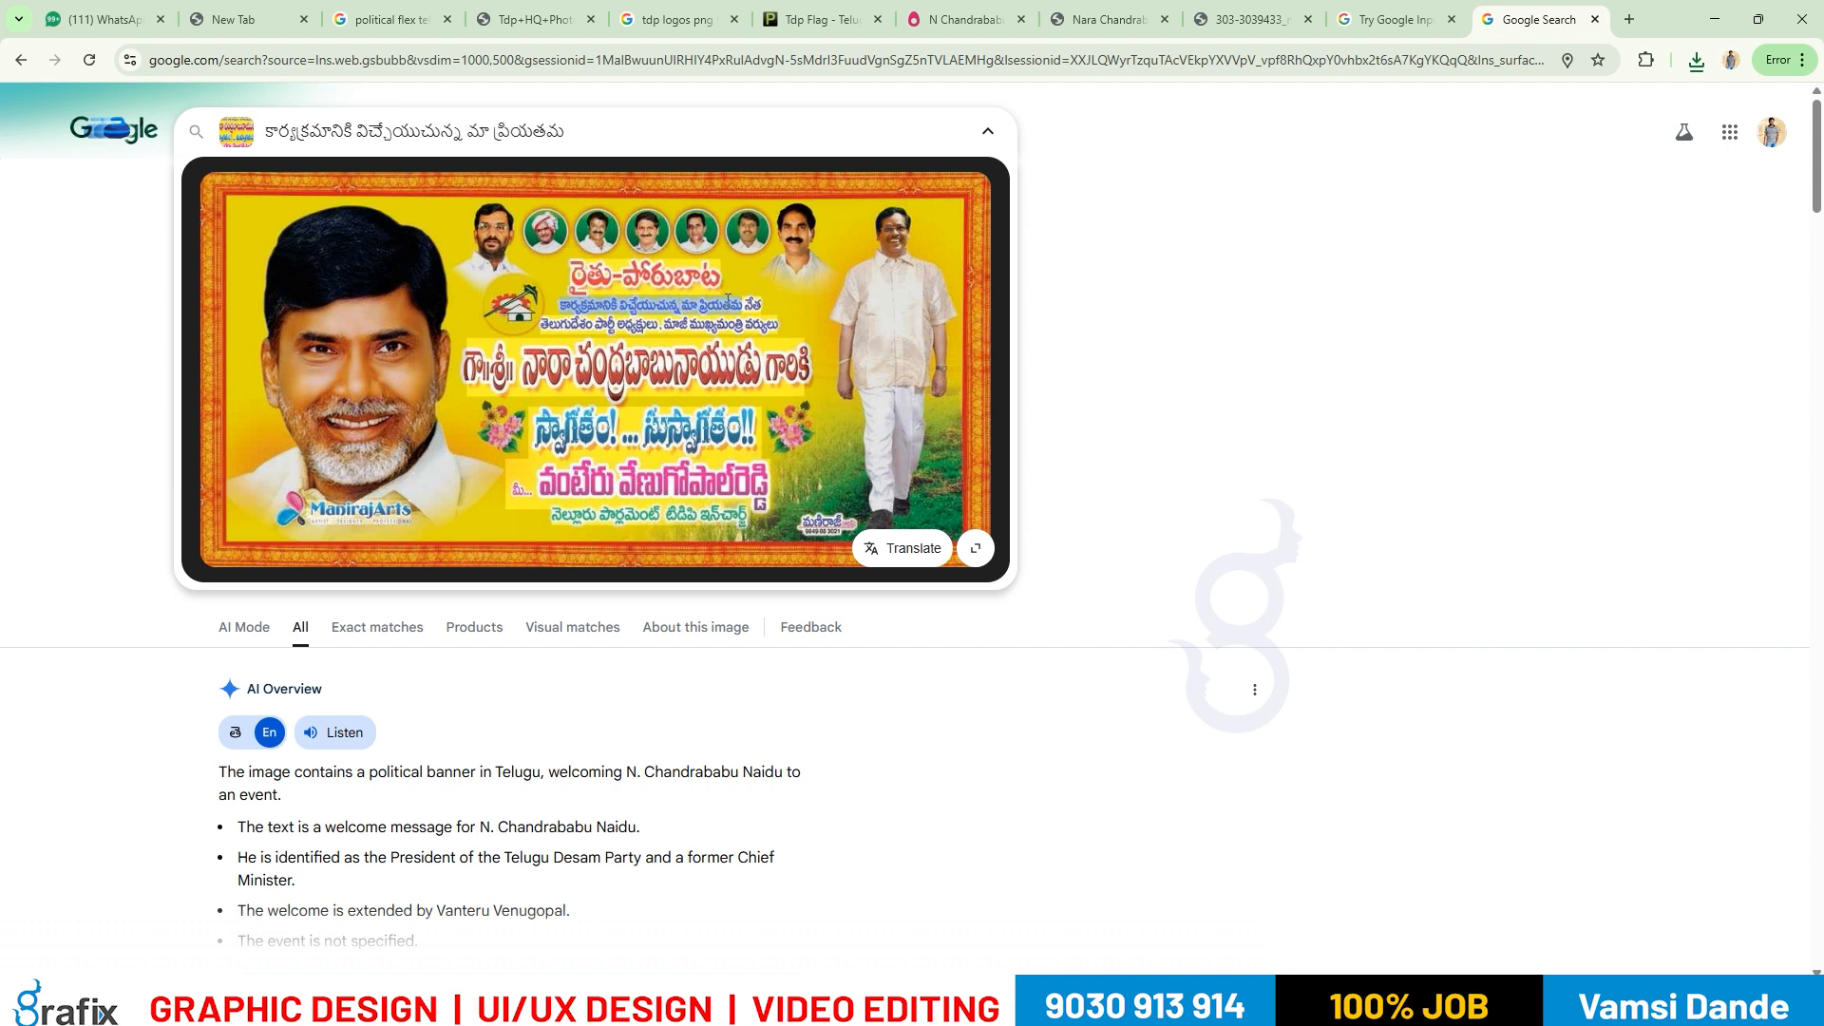
{"action": "left_click_drag", "start_coordinate": [762, 303], "coordinate": [763, 302]}
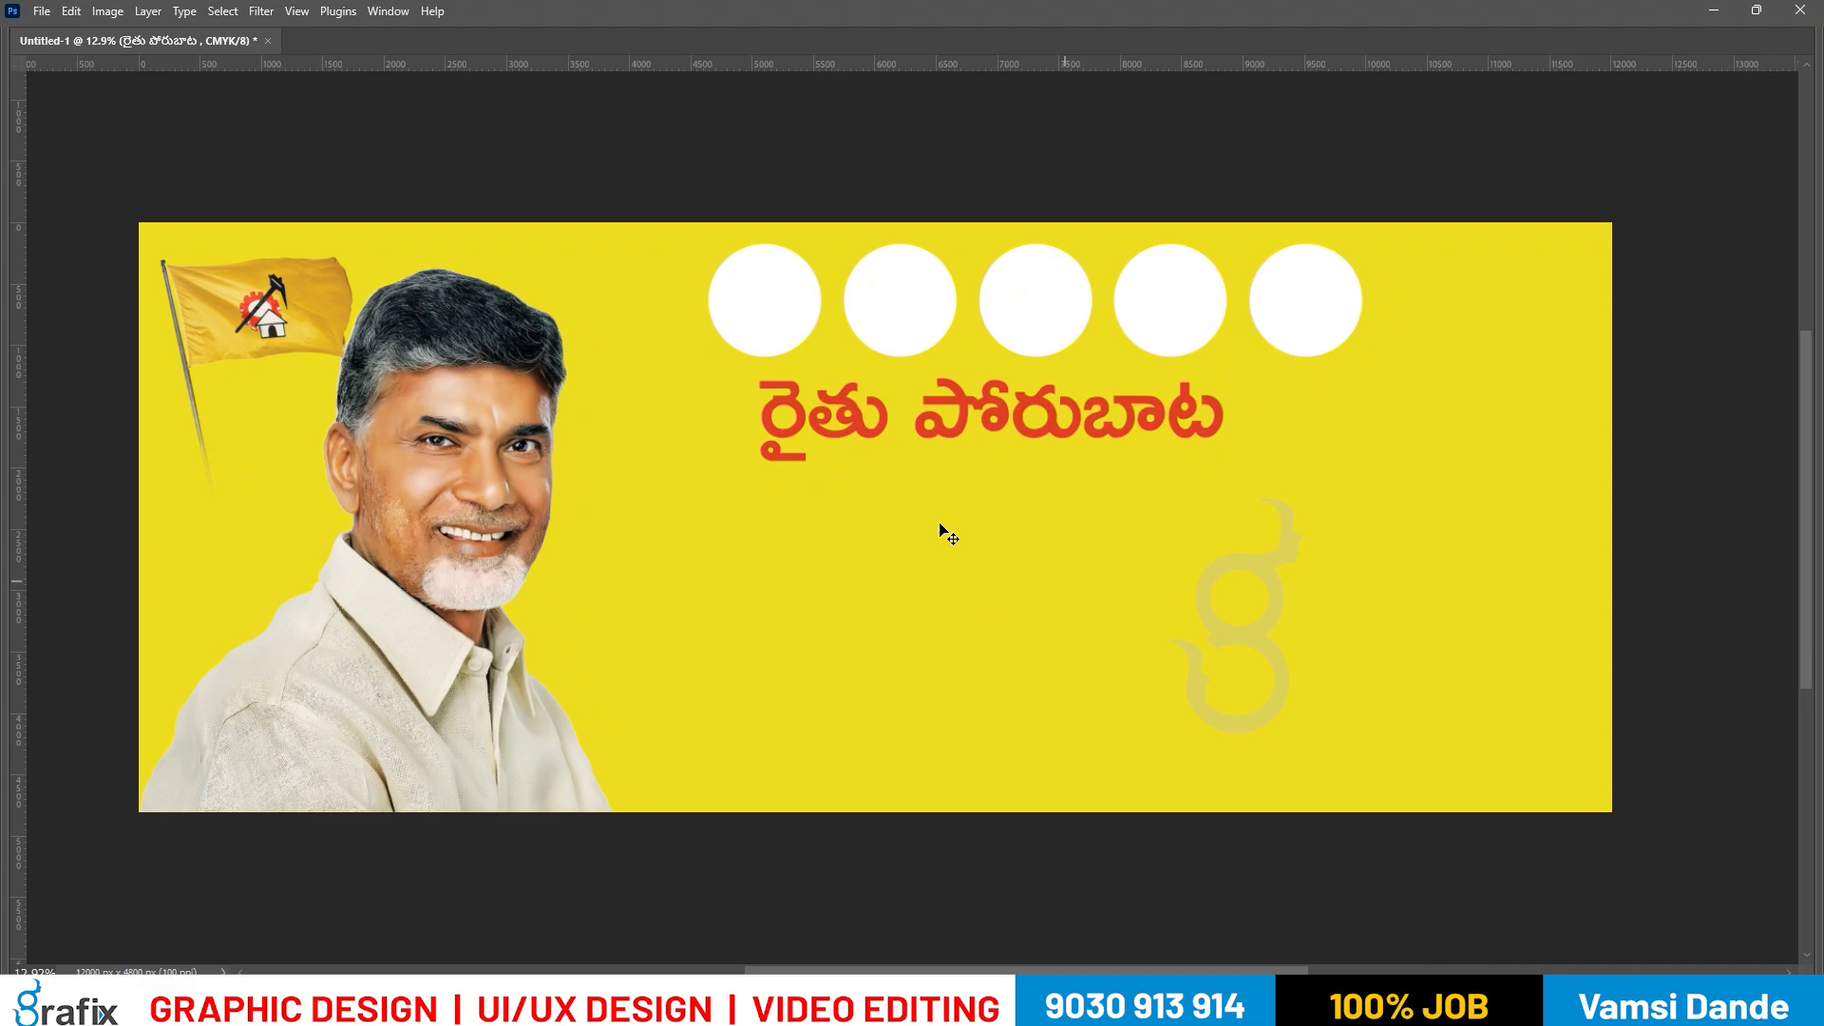
In Photoshop, duplicate the headline just beneath itself and replace the copy's text with కార్యక్రమానికి విచ్చేయుచున్న మా ప్రియతమ నేత.
{"action": "right_click", "coordinate": [961, 403]}
{"action": "left_click", "coordinate": [980, 431]}
{"action": "left_click_drag", "start_coordinate": [980, 432], "coordinate": [985, 491]}
{"action": "double_click", "coordinate": [986, 492]}
{"action": "key", "text": "ctrl+a"}
{"action": "key", "text": "ctrl+v"}
Reduce the new line's font size until the whole line fits within the banner's width.
{"action": "key", "text": "ctrl+a"}
{"action": "key", "text": "ctrl+shift+comma"}
{"action": "key", "text": "ctrl+shift+comma"}
{"action": "key", "text": "ctrl+shift+comma"}
{"action": "key", "text": "ctrl+shift+comma"}
{"action": "key", "text": "ctrl+shift+comma"}
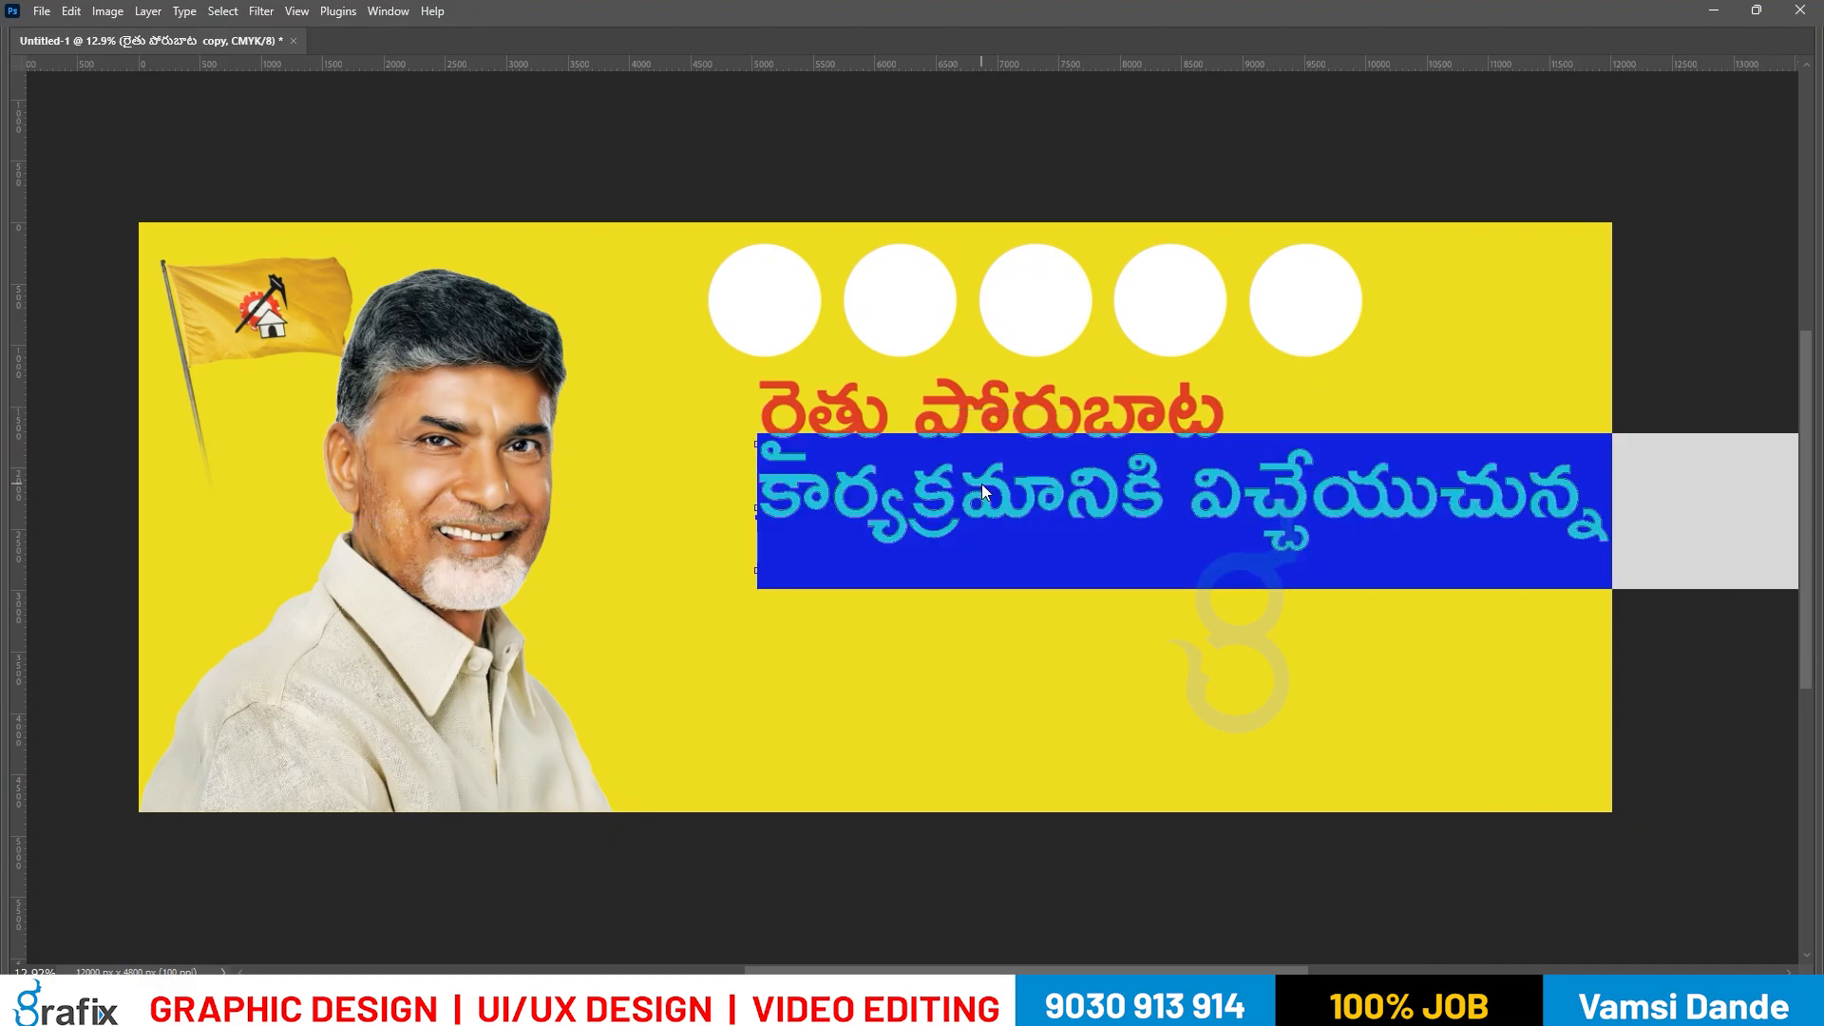
{"action": "key", "text": "ctrl+shift+comma"}
{"action": "key", "text": "ctrl+shift+comma"}
{"action": "key", "text": "ctrl+shift+comma"}
{"action": "key", "text": "ctrl+shift+comma"}
{"action": "key", "text": "ctrl+shift+comma"}
{"action": "key", "text": "ctrl+shift+comma"}
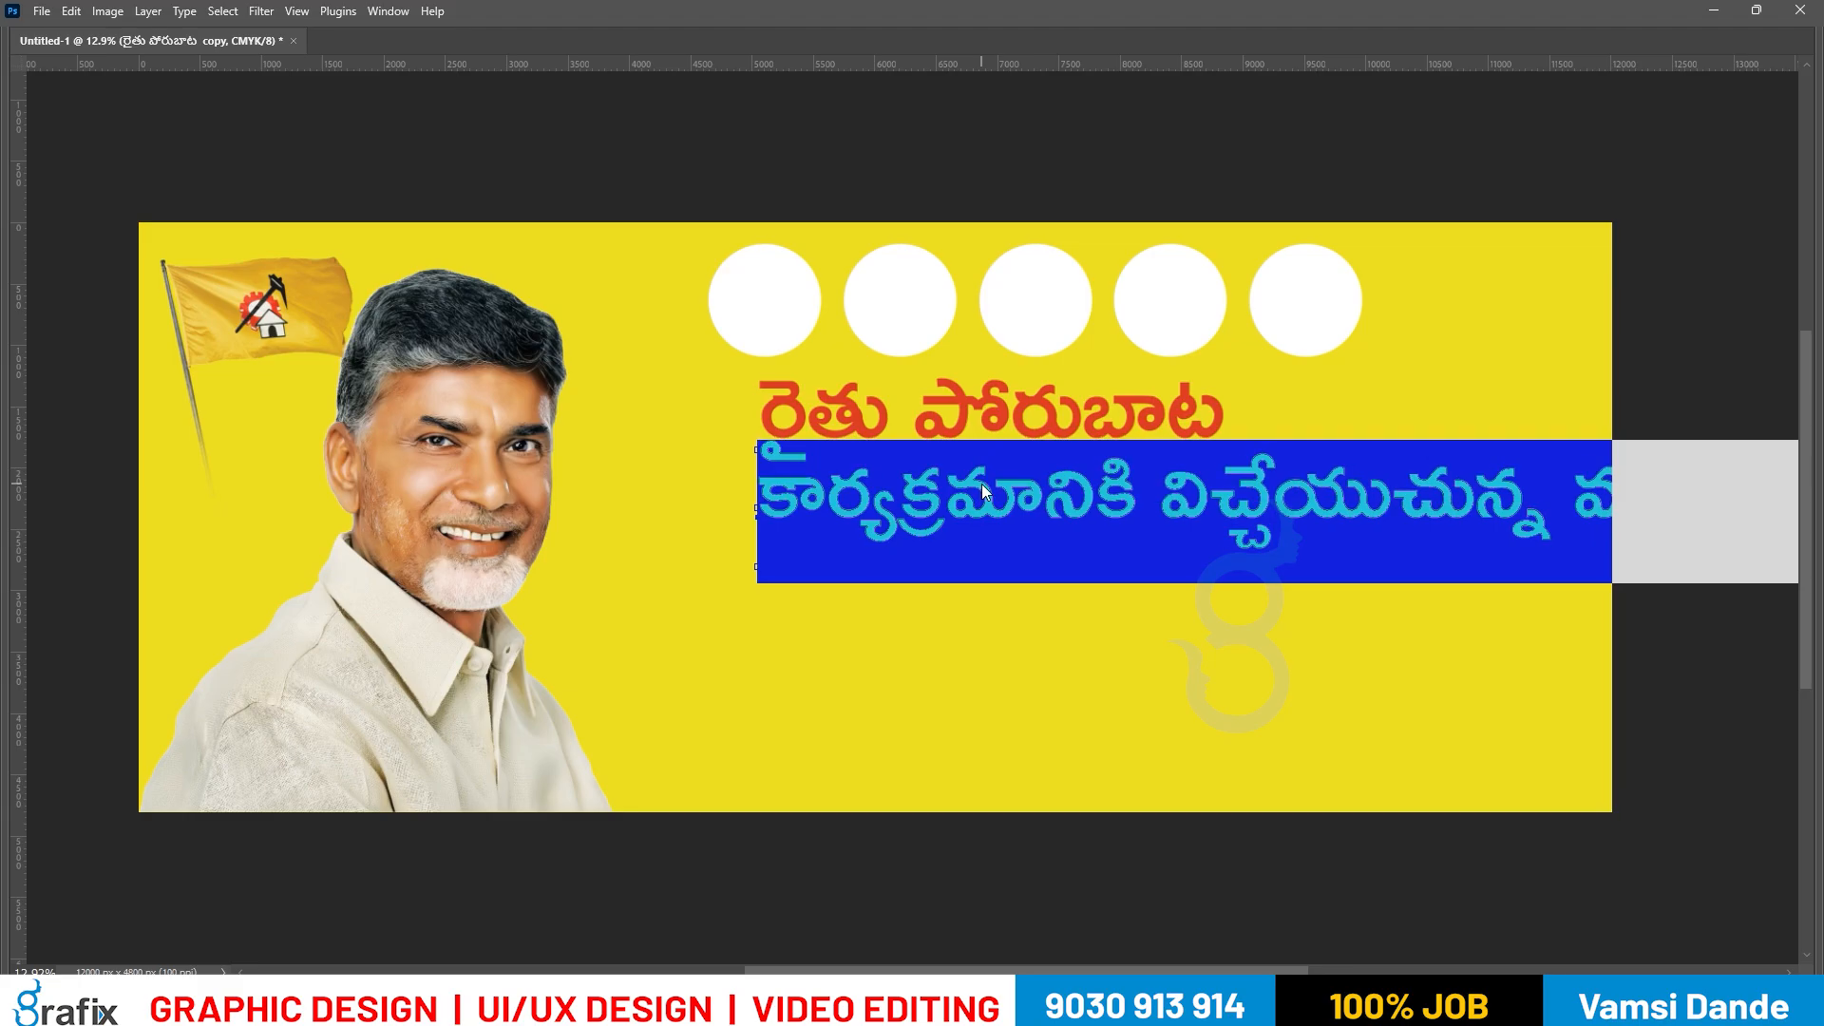
{"action": "key", "text": "ctrl+shift+comma"}
{"action": "key", "text": "ctrl+shift+comma"}
{"action": "key", "text": "ctrl+shift+comma"}
{"action": "key", "text": "ctrl+shift+comma"}
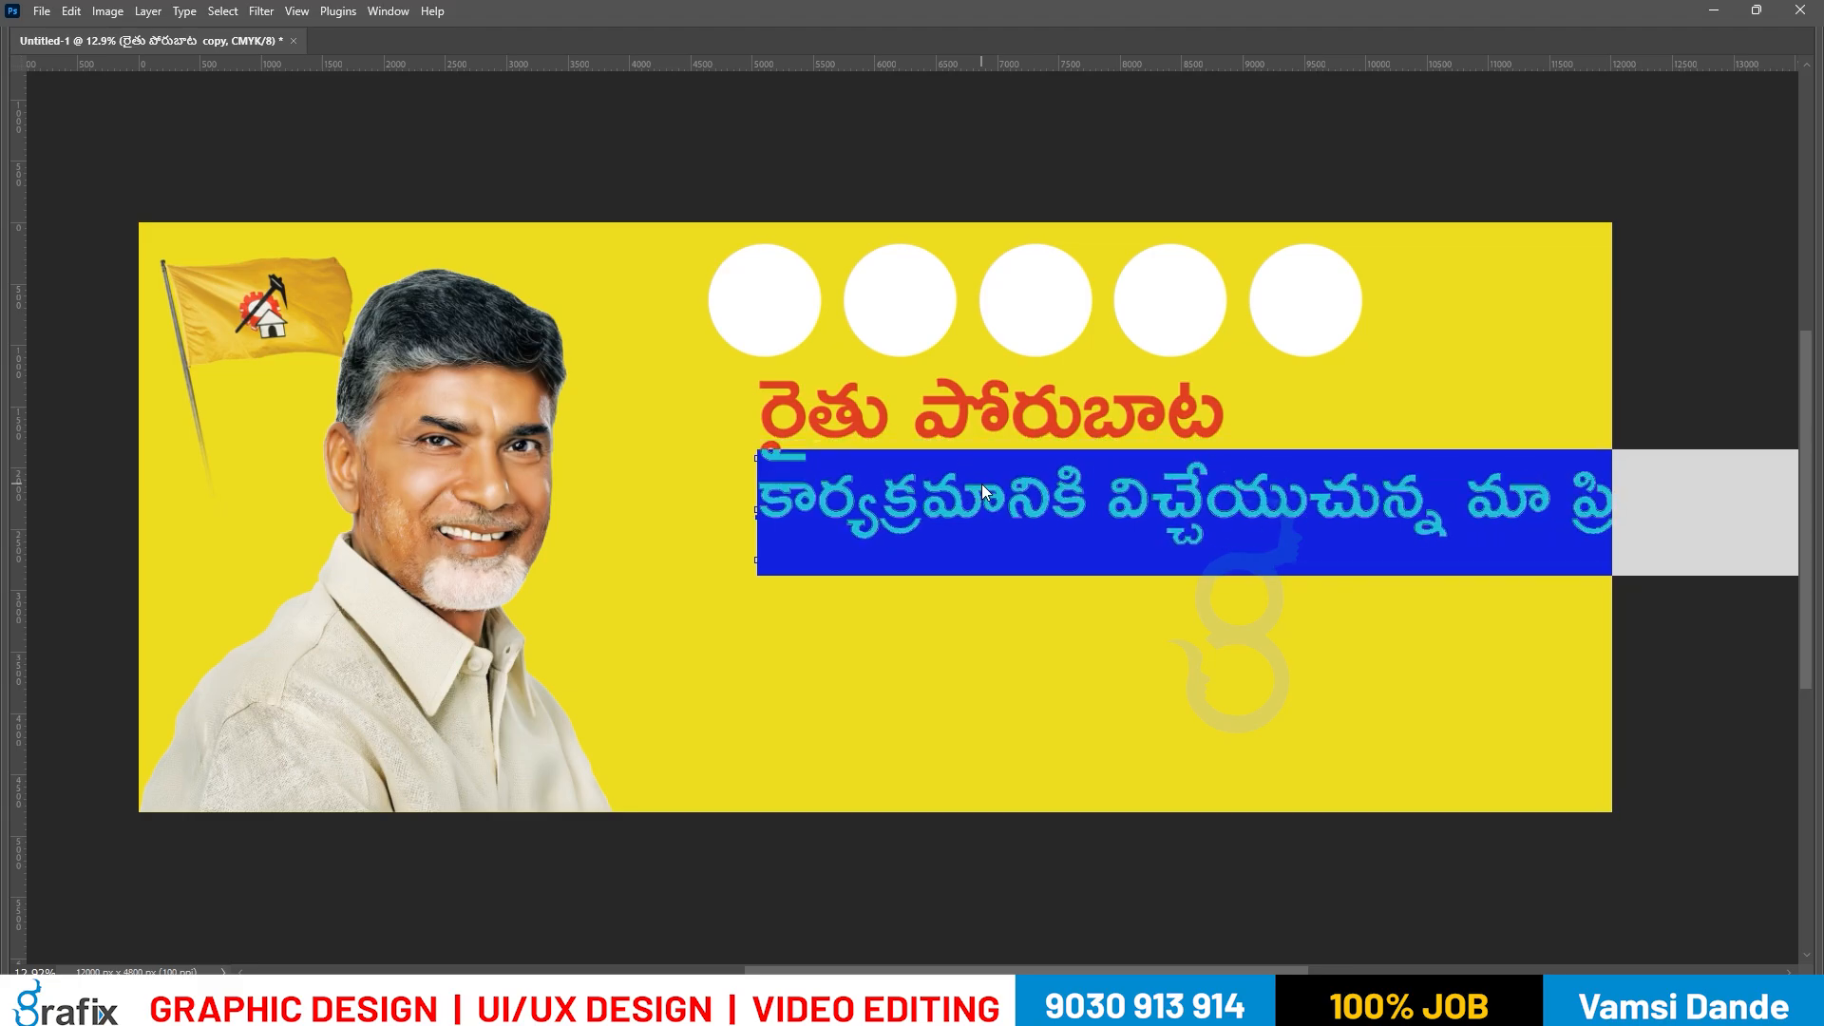
{"action": "key", "text": "ctrl+shift+comma"}
{"action": "key", "text": "ctrl+shift+comma"}
{"action": "key", "text": "ctrl+shift+comma"}
{"action": "key", "text": "ctrl+shift+comma"}
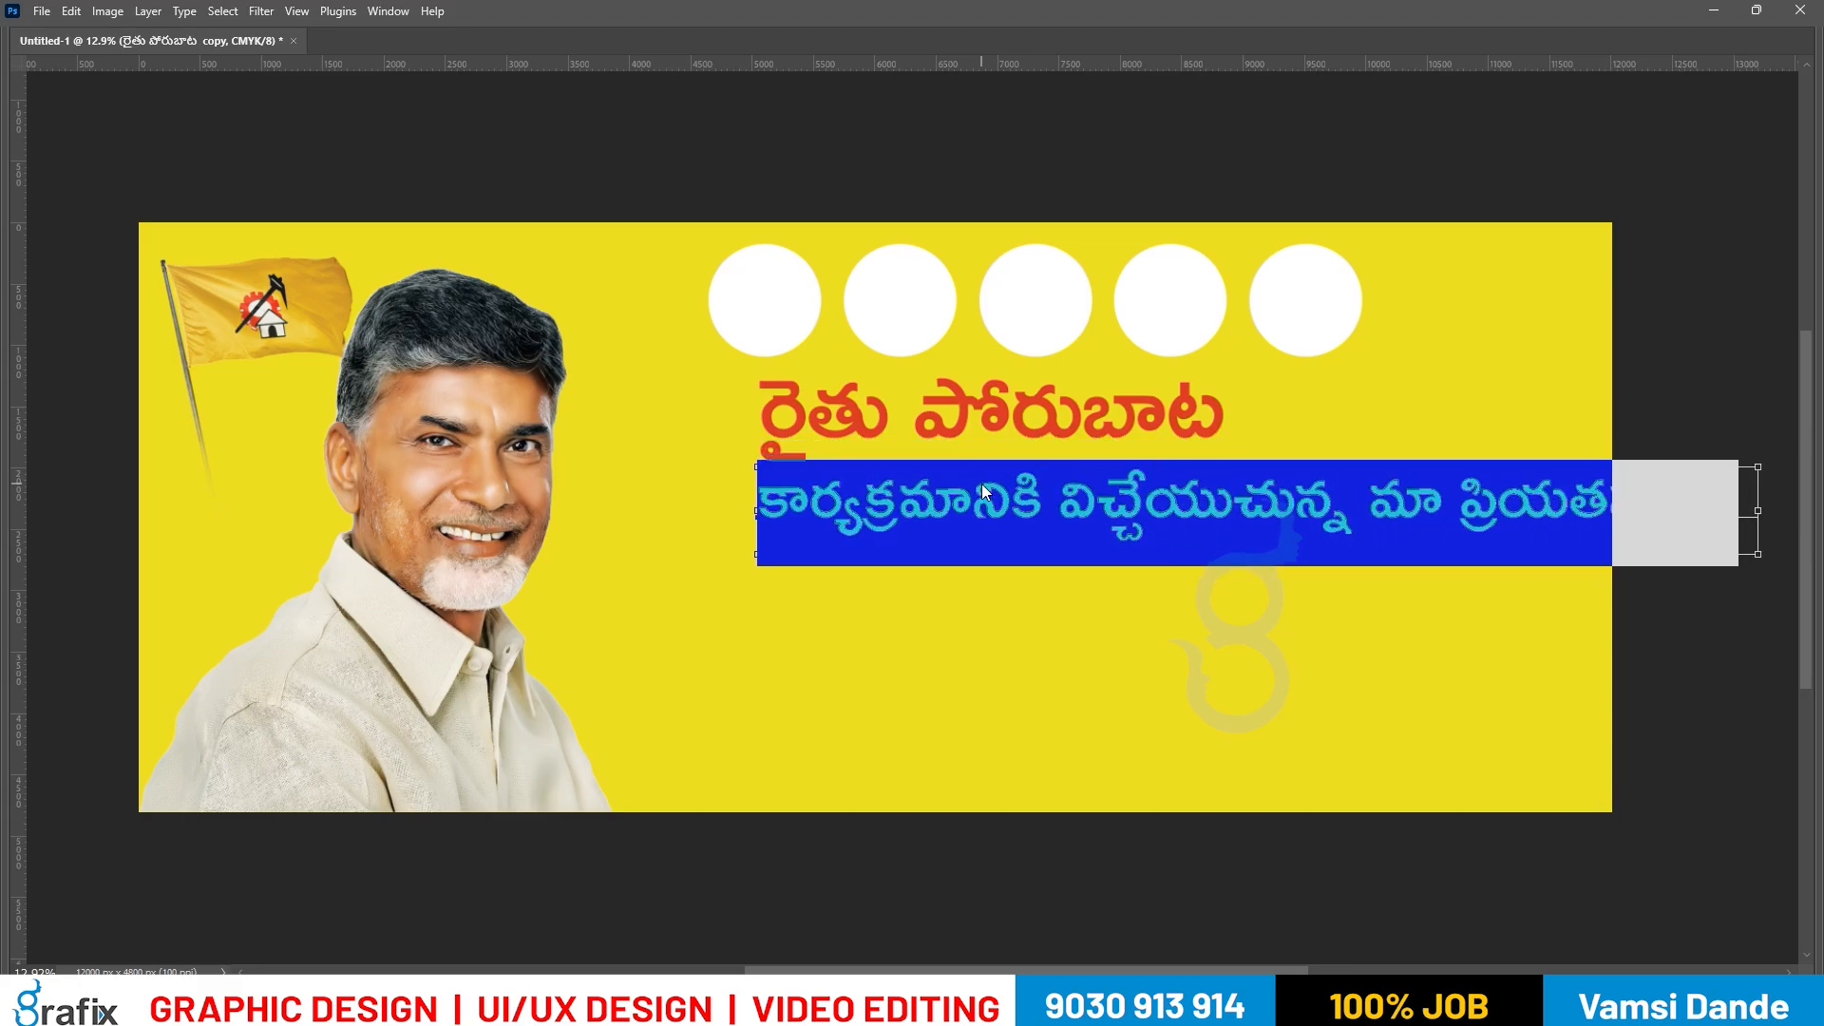
{"action": "key", "text": "ctrl+shift+comma"}
{"action": "key", "text": "ctrl+shift+comma"}
{"action": "key", "text": "ctrl+shift+comma"}
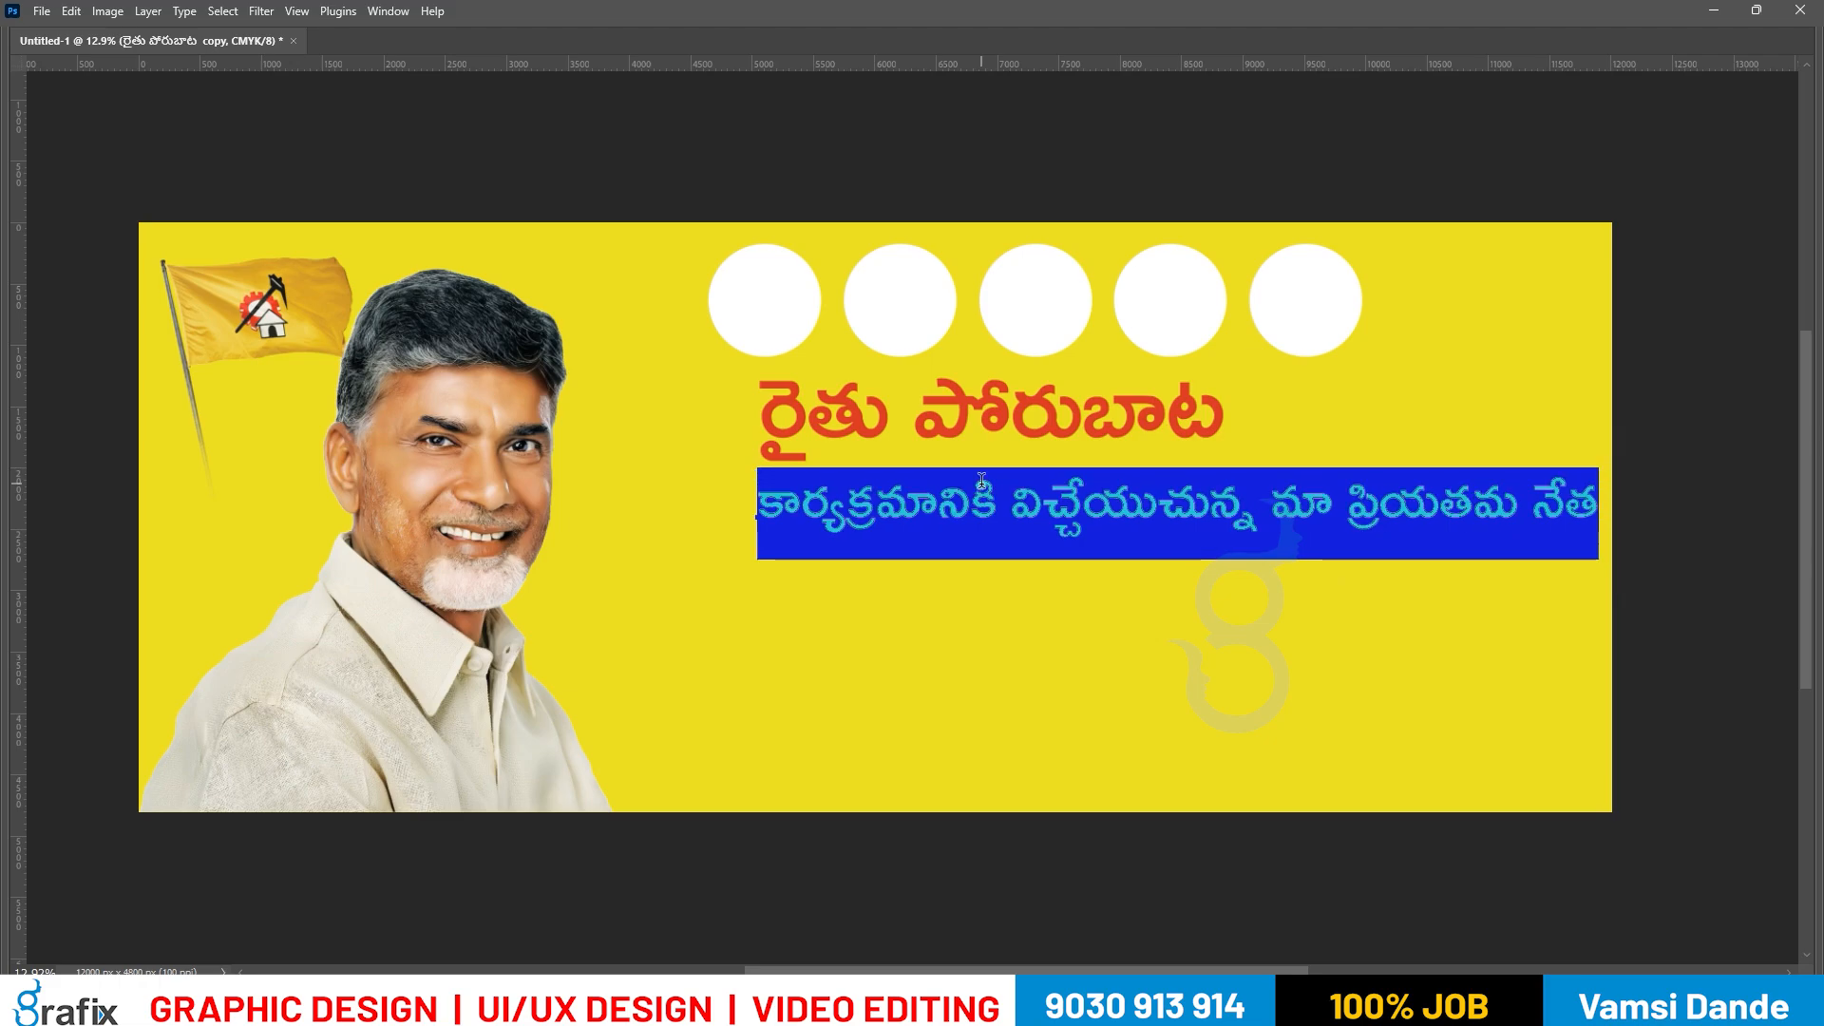
Centre the smaller line beneath the headline and duplicate it directly below.
{"action": "key", "text": "ctrl+Return"}
{"action": "left_click_drag", "start_coordinate": [1153, 489], "coordinate": [1035, 577]}
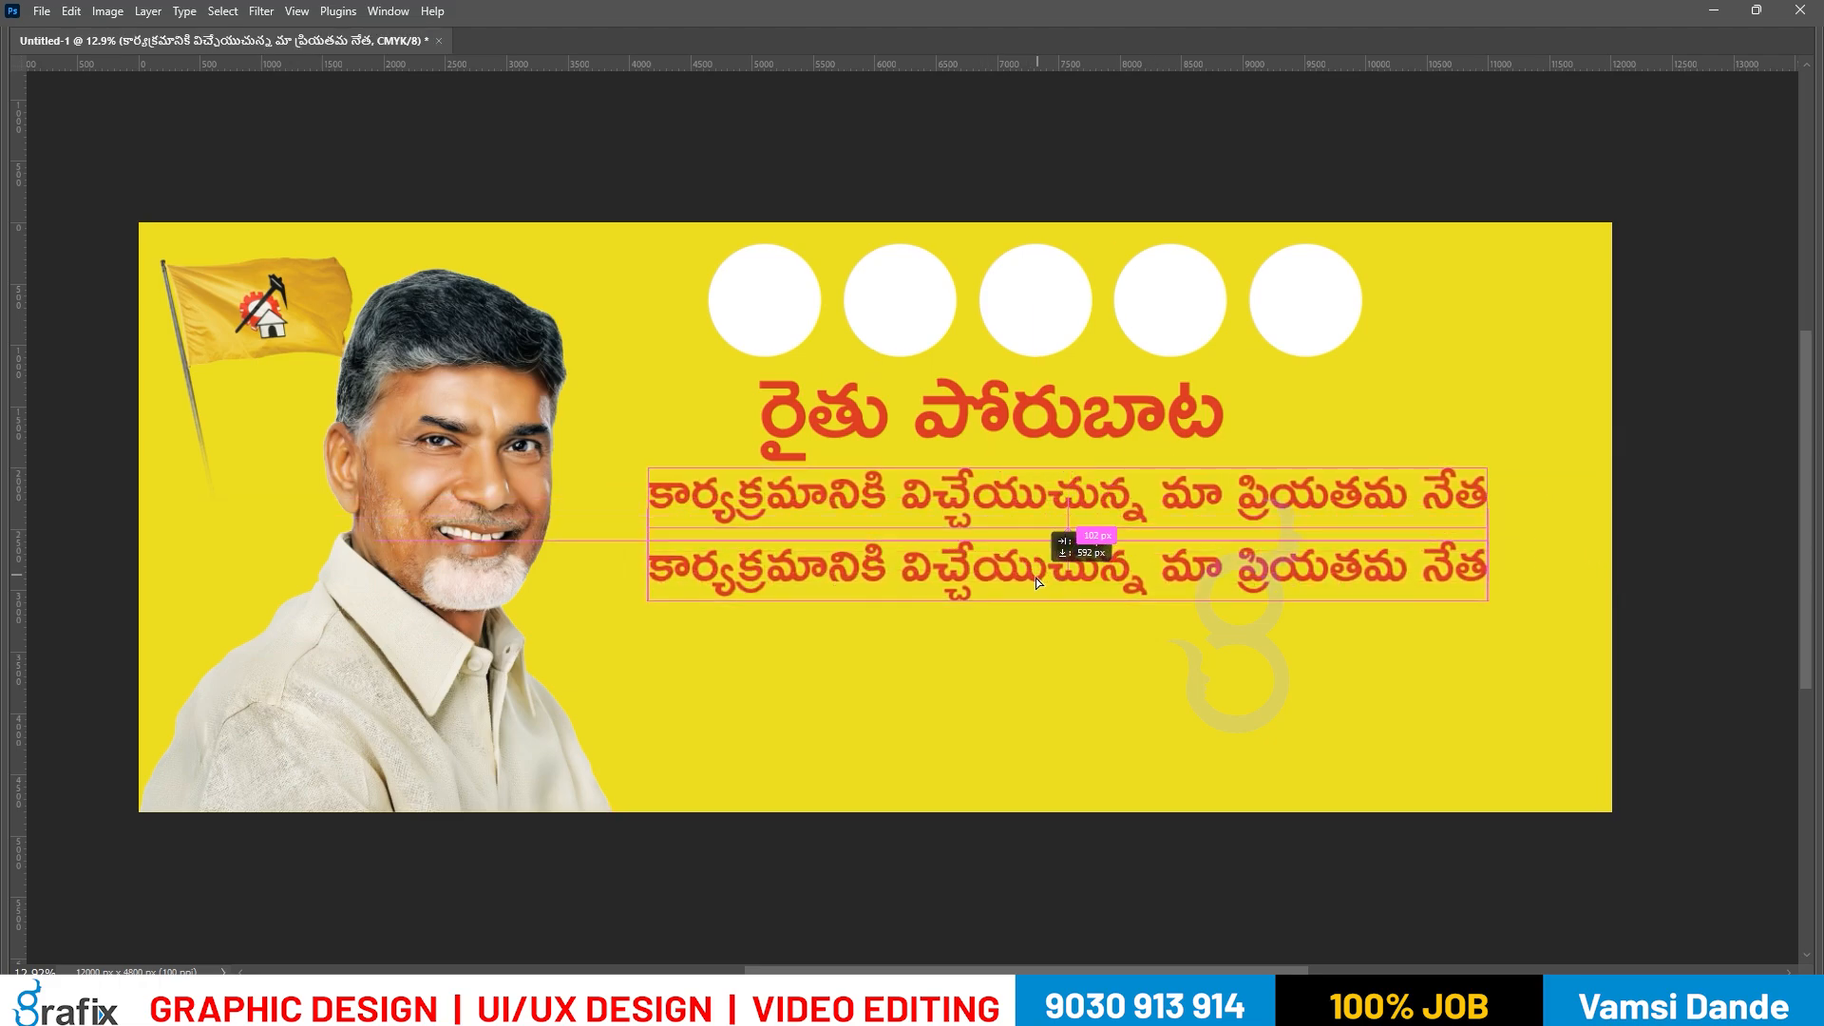
Copy తెలుగుదేశం పార్టీ అధ్యక్షులు, మాజీ ముఖ్యమంత్రి వర్యులు from the reference image search in Chrome and return to Photoshop.
{"action": "key", "text": "alt+Tab"}
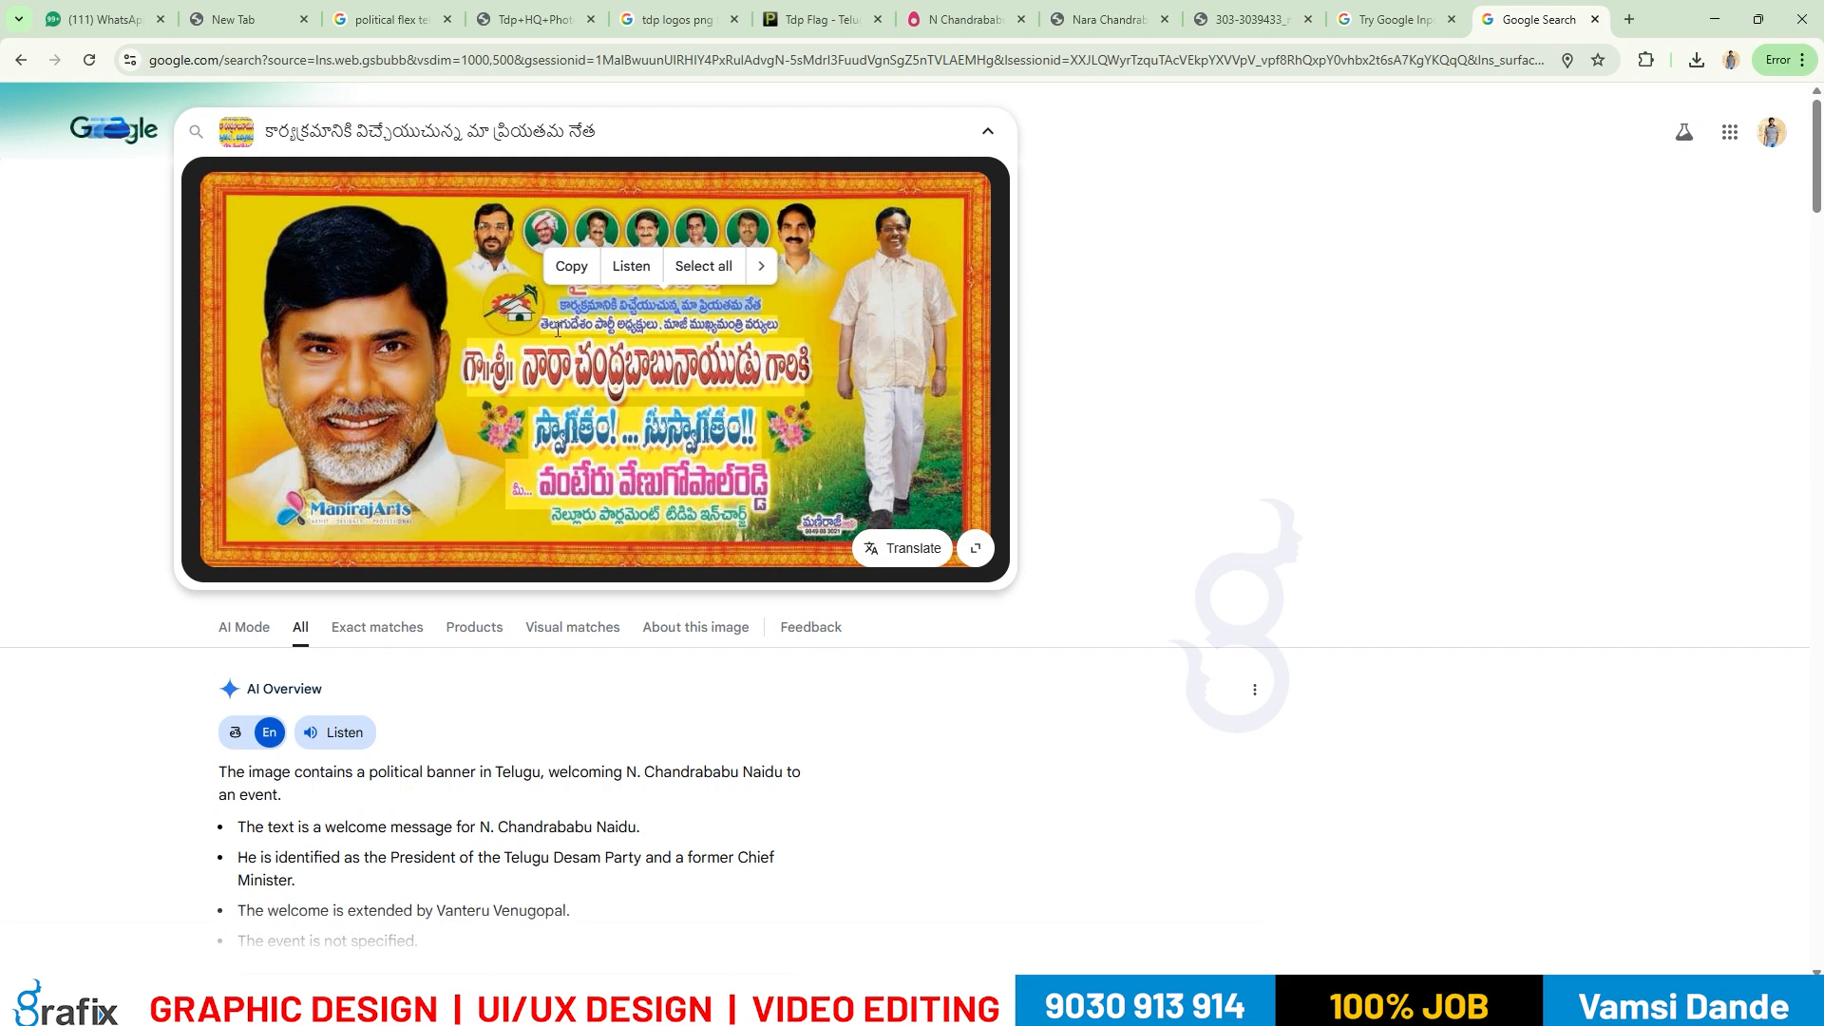
{"action": "left_click_drag", "start_coordinate": [545, 325], "coordinate": [760, 329]}
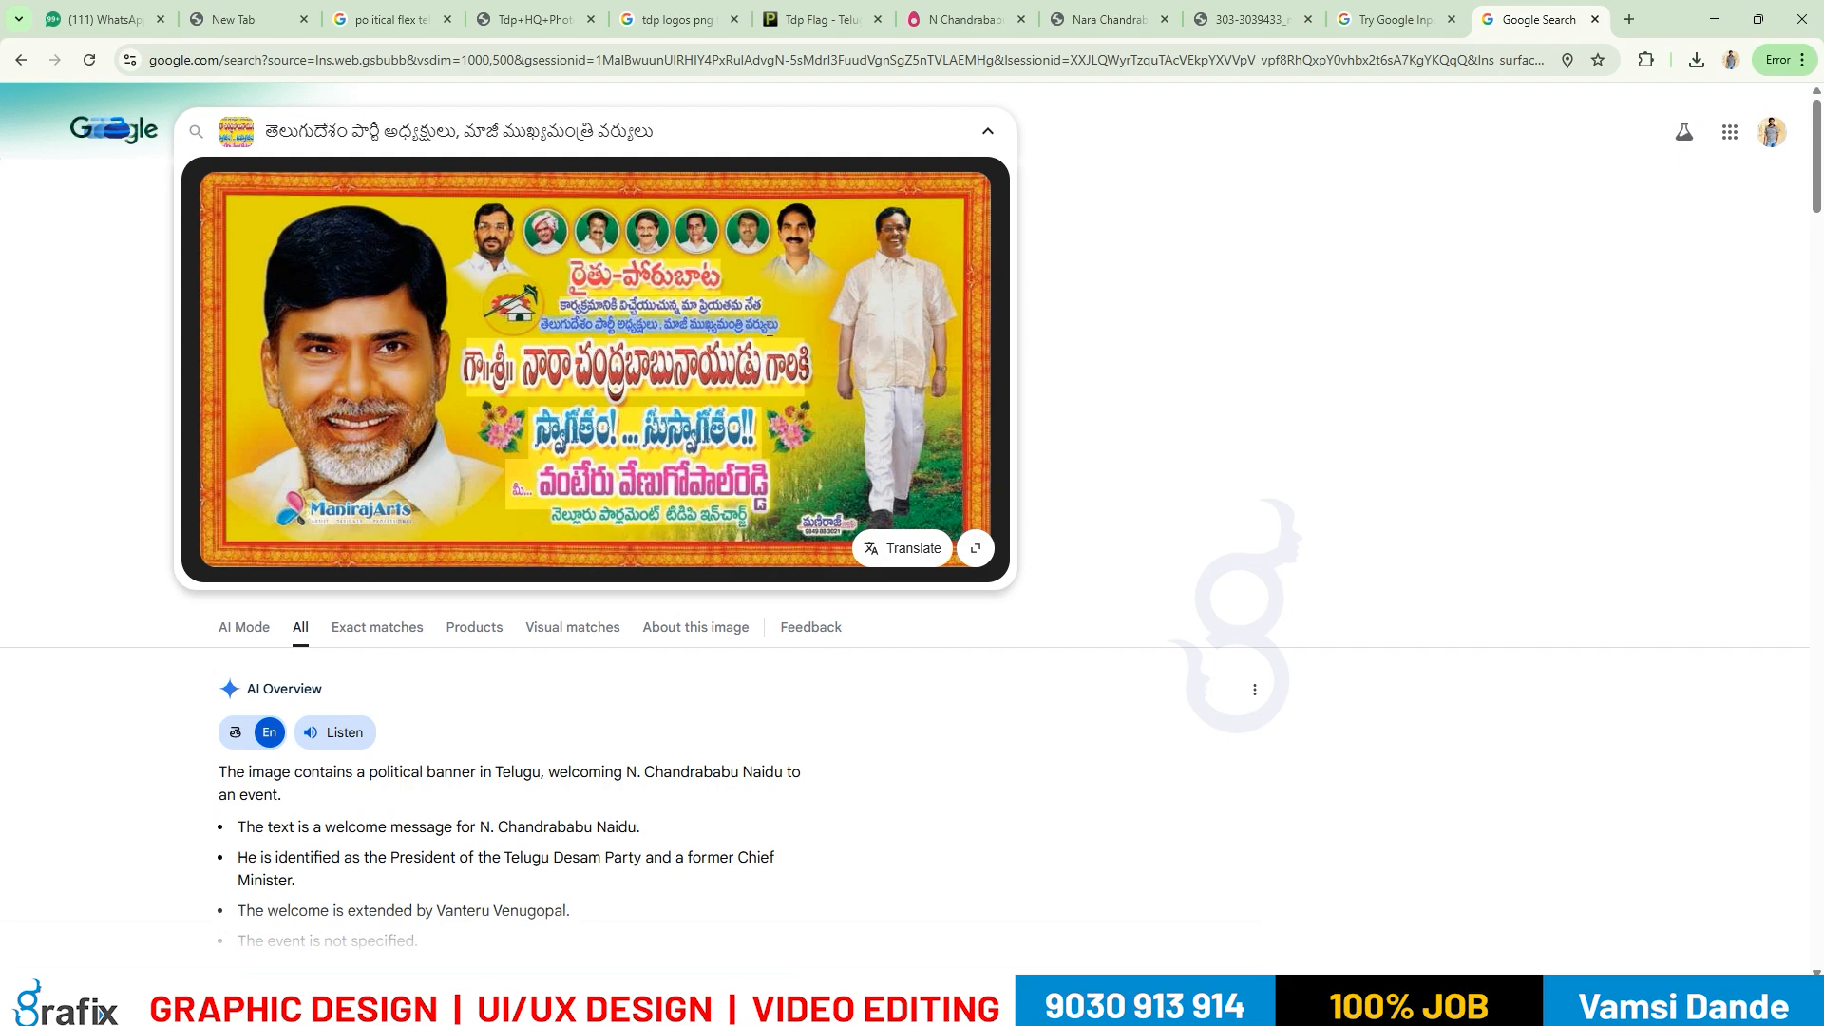
{"action": "left_click_drag", "start_coordinate": [656, 132], "coordinate": [266, 132]}
{"action": "key", "text": "ctrl+c"}
{"action": "key", "text": "alt+Tab"}
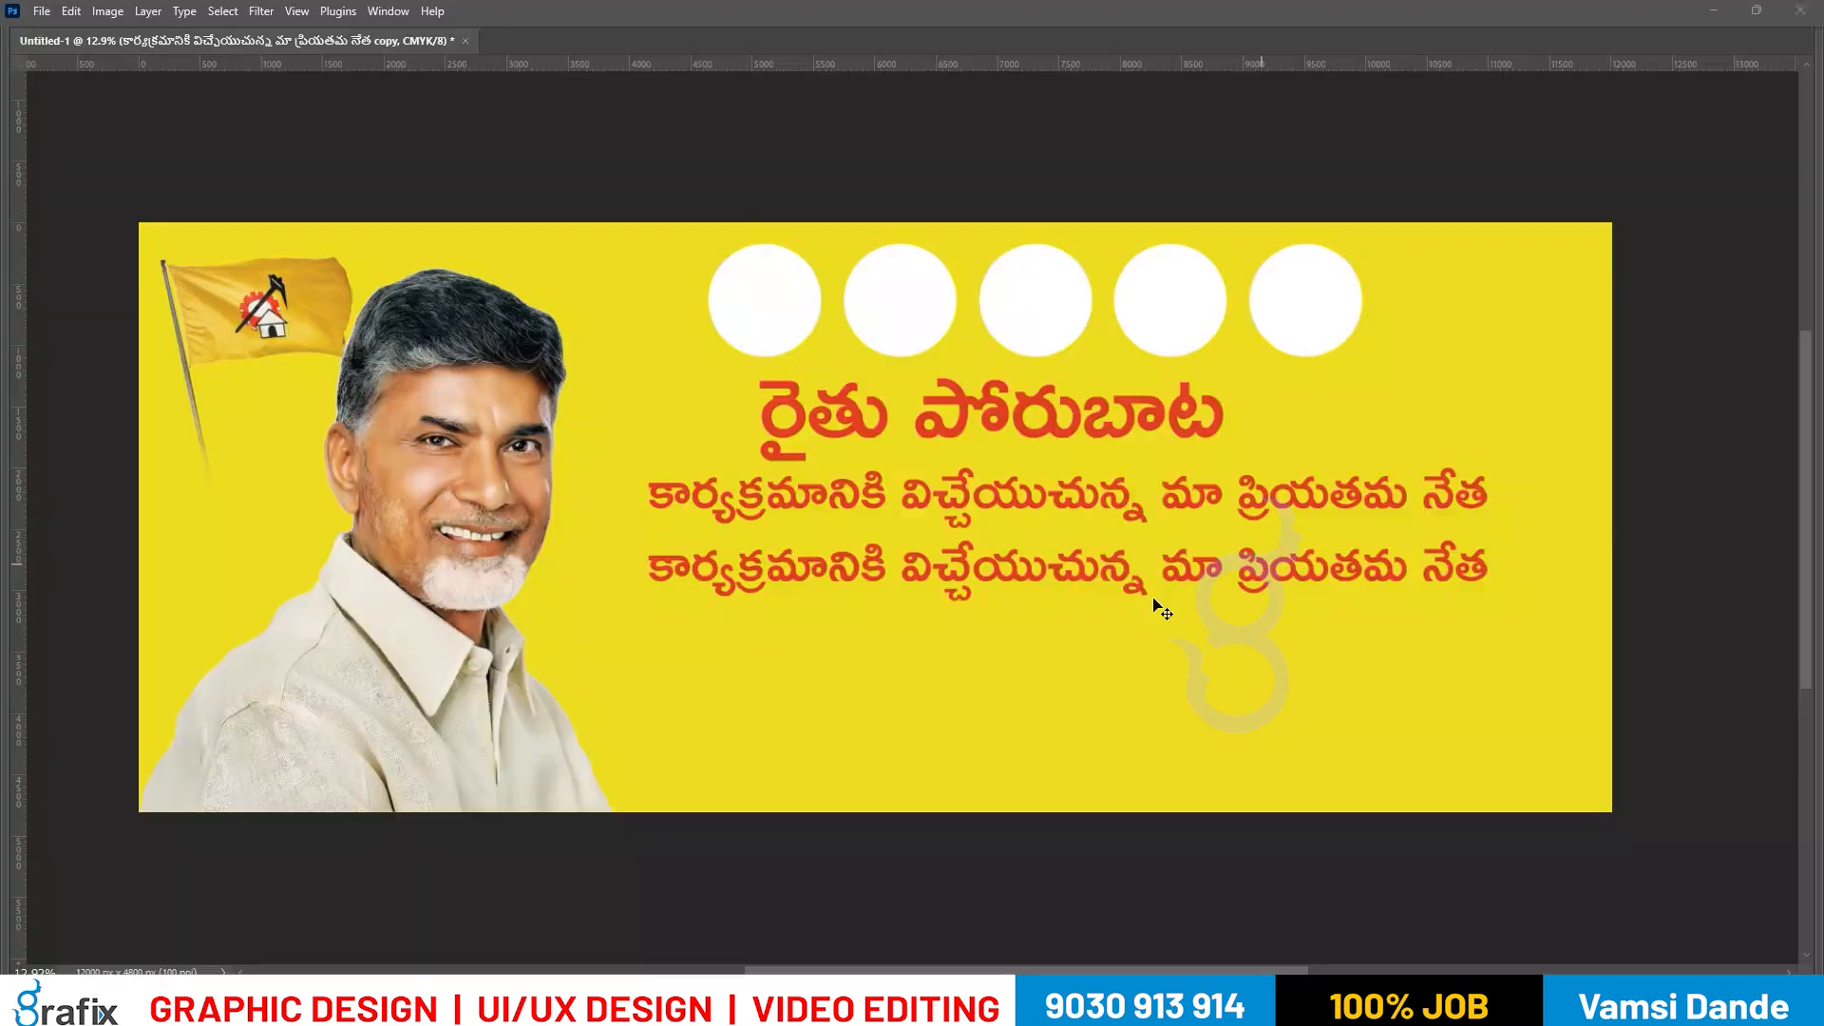
Replace the lower line's text with తెలుగుదేశం పార్టీ అధ్యక్షులు, మాజీ ముఖ్యమంత్రి వర్యులు and scale it down slightly.
{"action": "left_click", "coordinate": [1017, 568]}
{"action": "key", "text": "ctrl+a"}
{"action": "key", "text": "ctrl+v"}
{"action": "key", "text": "ctrl+Return"}
{"action": "key", "text": "ctrl+t"}
{"action": "left_click_drag", "start_coordinate": [1538, 593], "coordinate": [1415, 580]}
{"action": "key", "text": "Return"}
Copy గౌ॥ శ్రీ॥ నారా చంద్రబాబునాయుడు గారికి from the reference image search in Chrome and return to Photoshop.
{"action": "key", "text": "alt+Tab"}
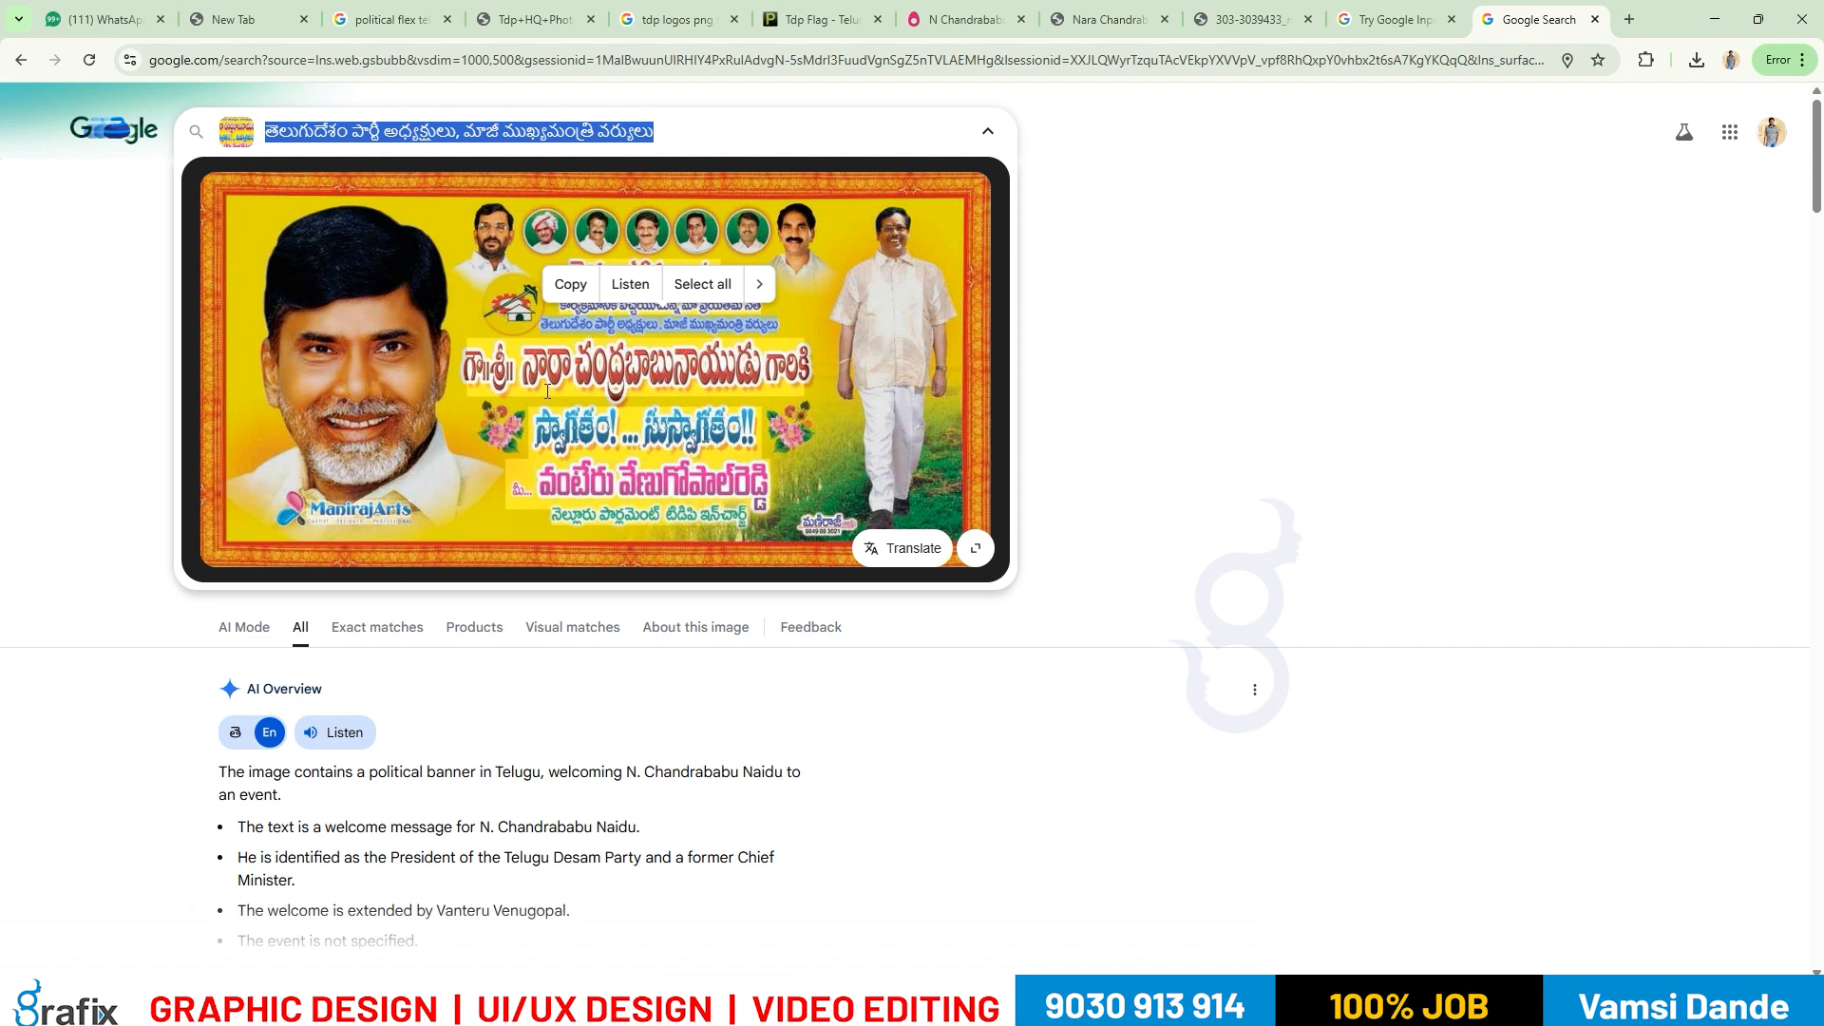
{"action": "left_click", "coordinate": [506, 361]}
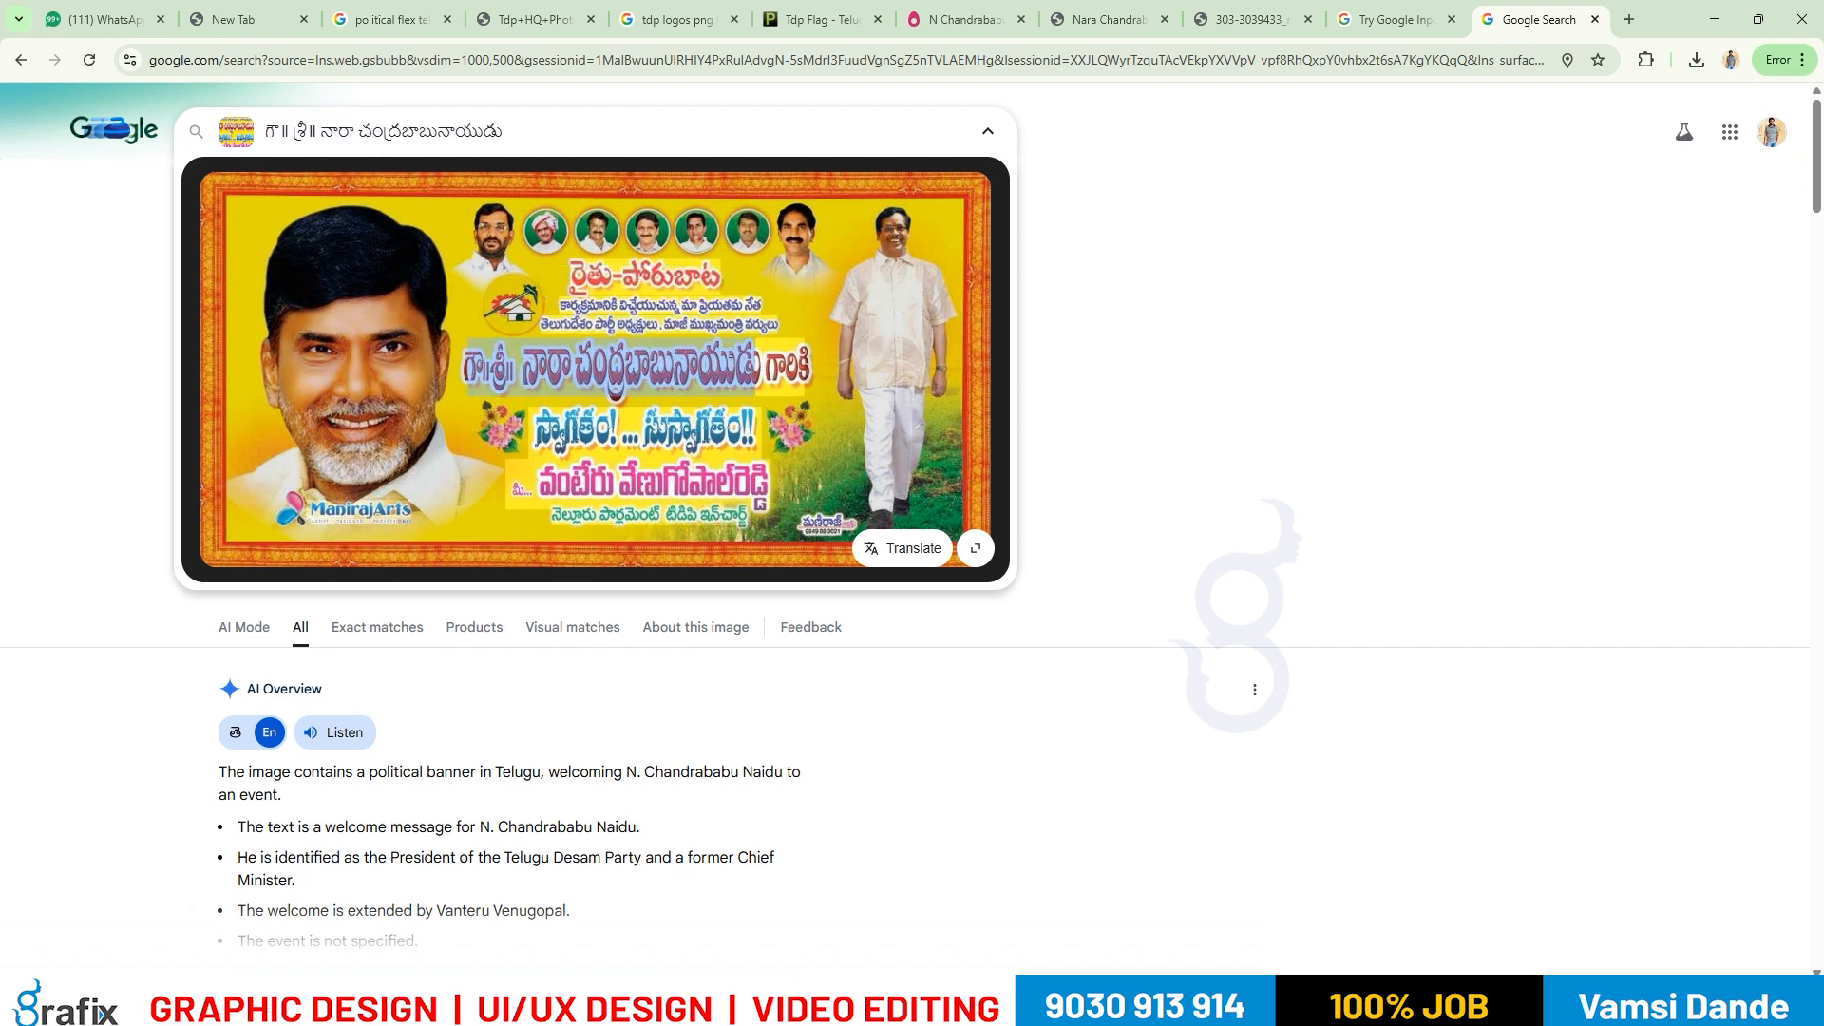
{"action": "left_click_drag", "start_coordinate": [757, 361], "coordinate": [805, 368]}
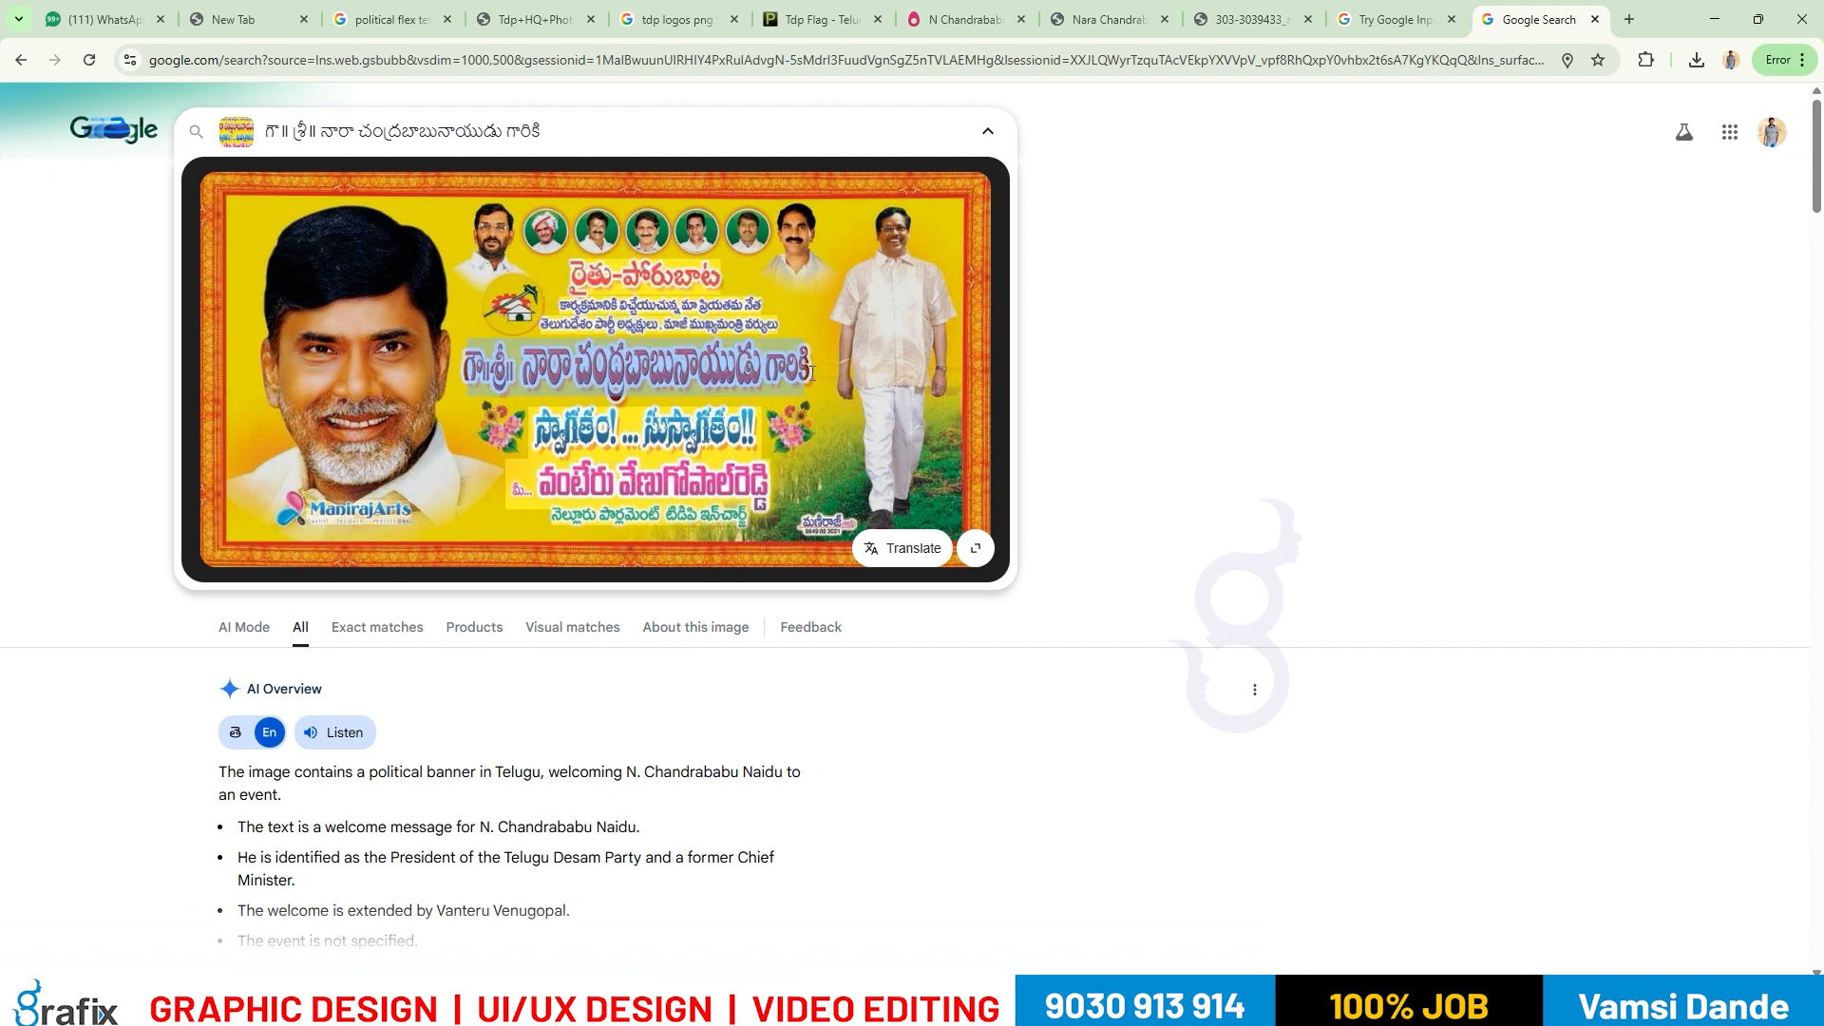
{"action": "scroll", "coordinate": [649, 293], "scroll_direction": "down", "scroll_amount": 5}
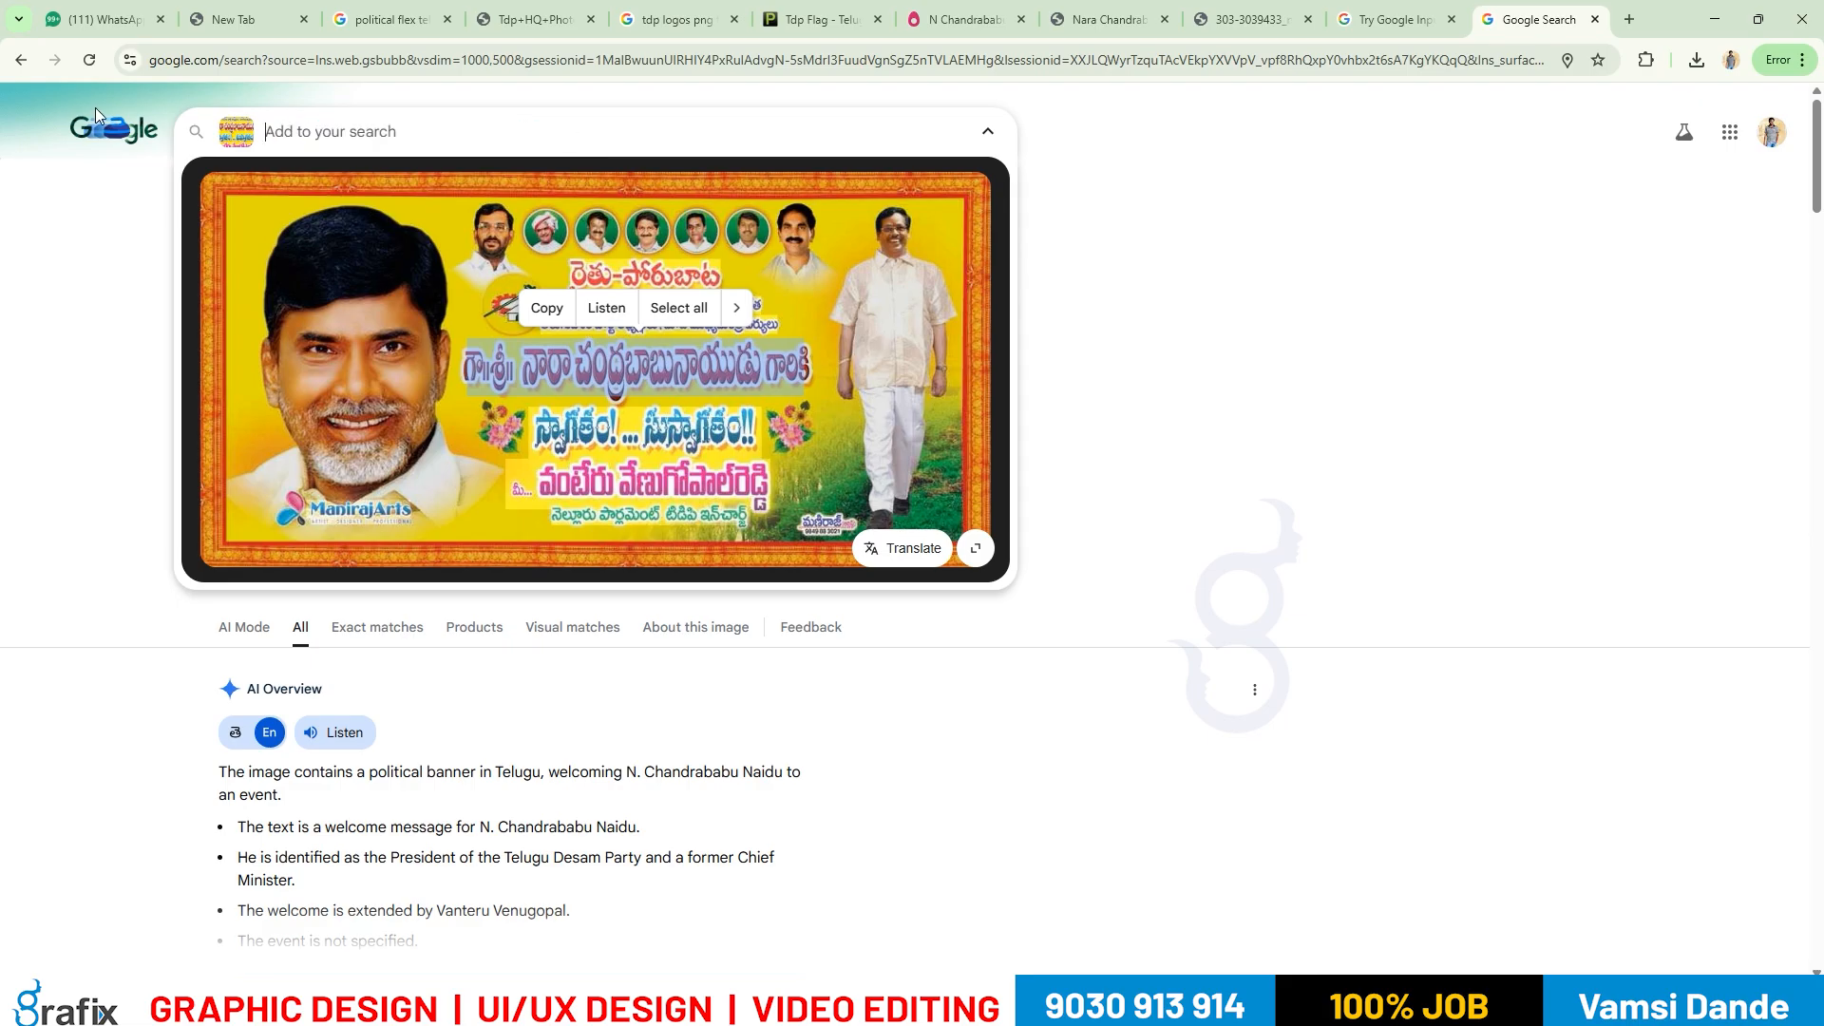
{"action": "left_click", "coordinate": [245, 141]}
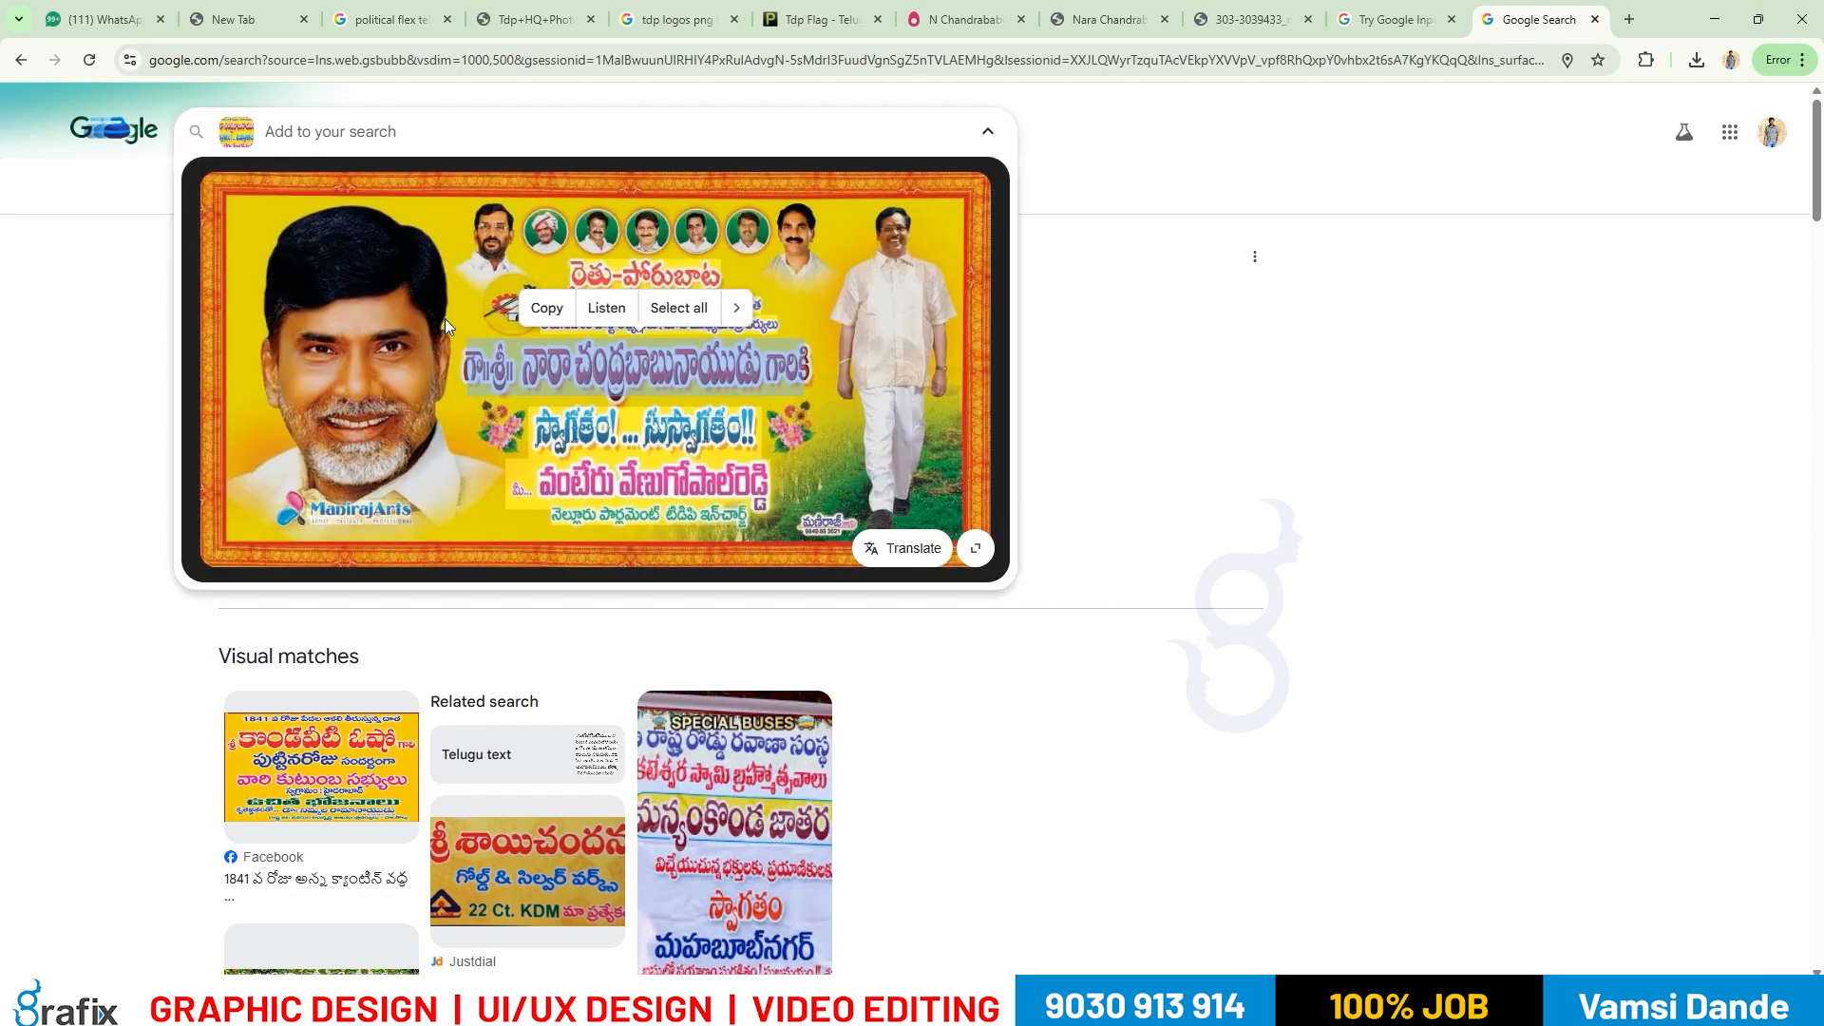
{"action": "left_click", "coordinate": [513, 369]}
{"action": "left_click_drag", "start_coordinate": [469, 370], "coordinate": [809, 372]}
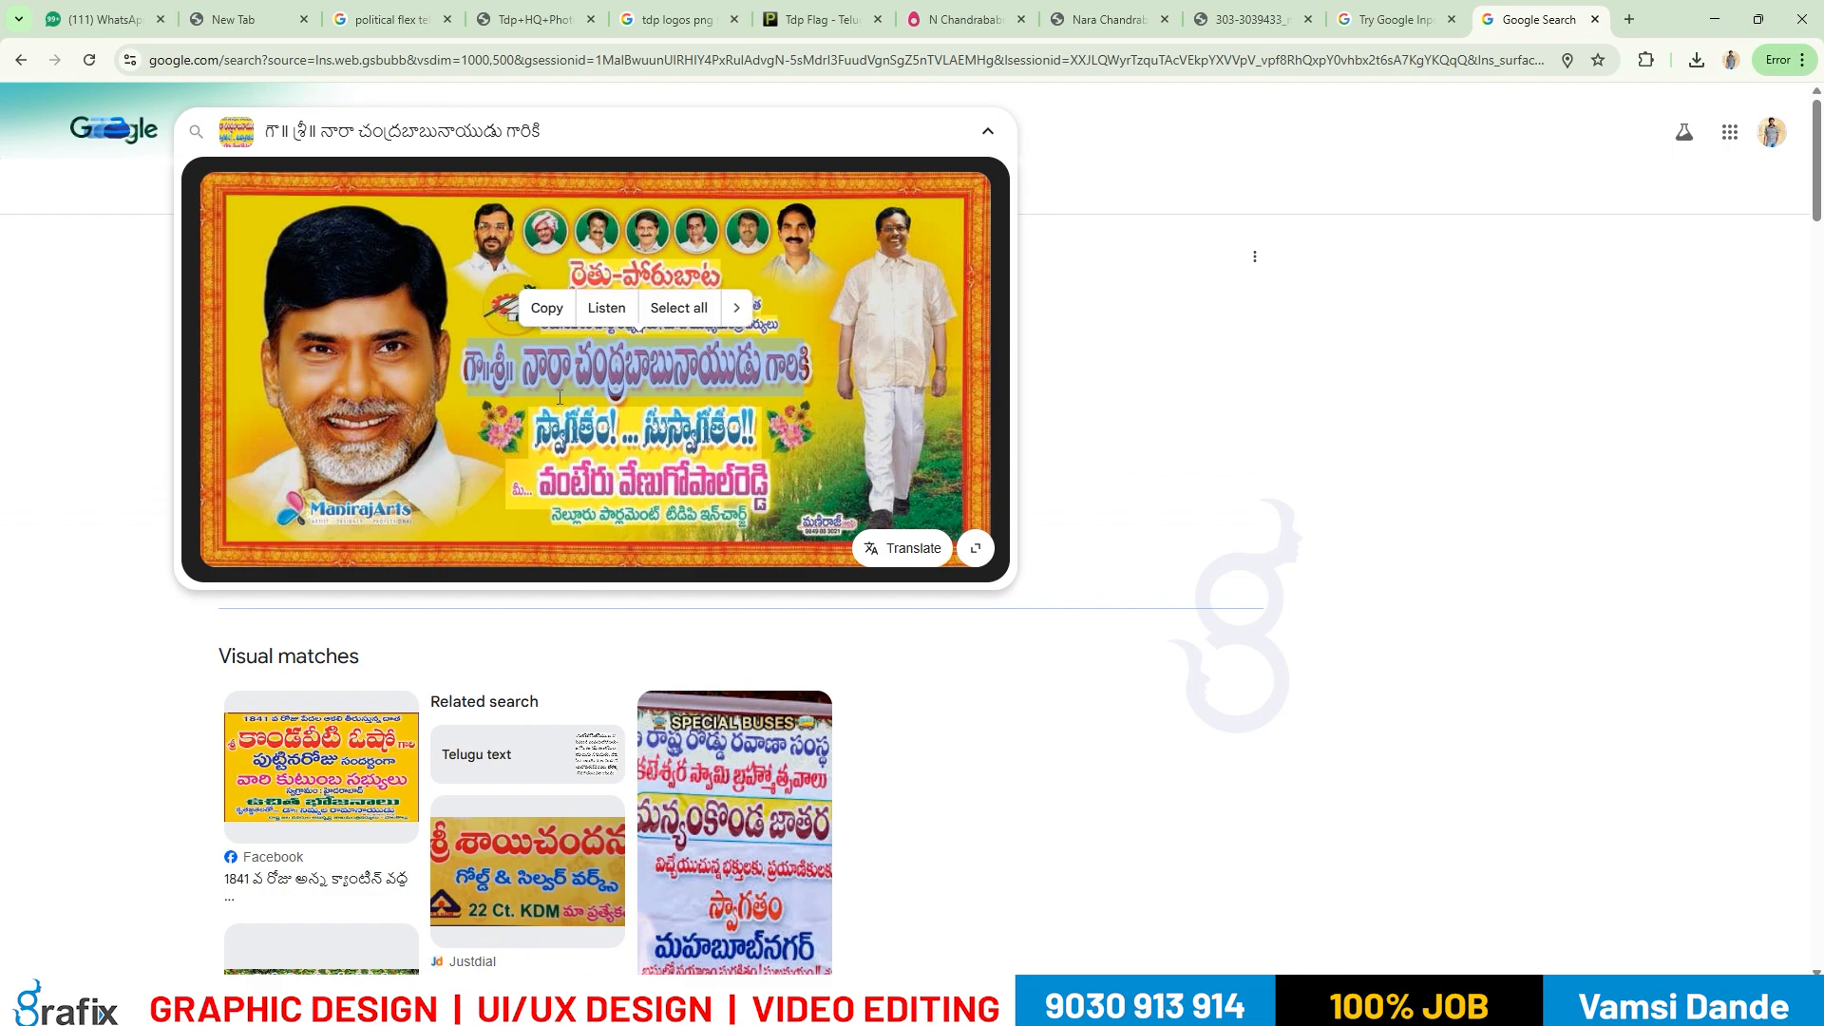
{"action": "left_click", "coordinate": [546, 307]}
{"action": "key", "text": "alt+Tab"}
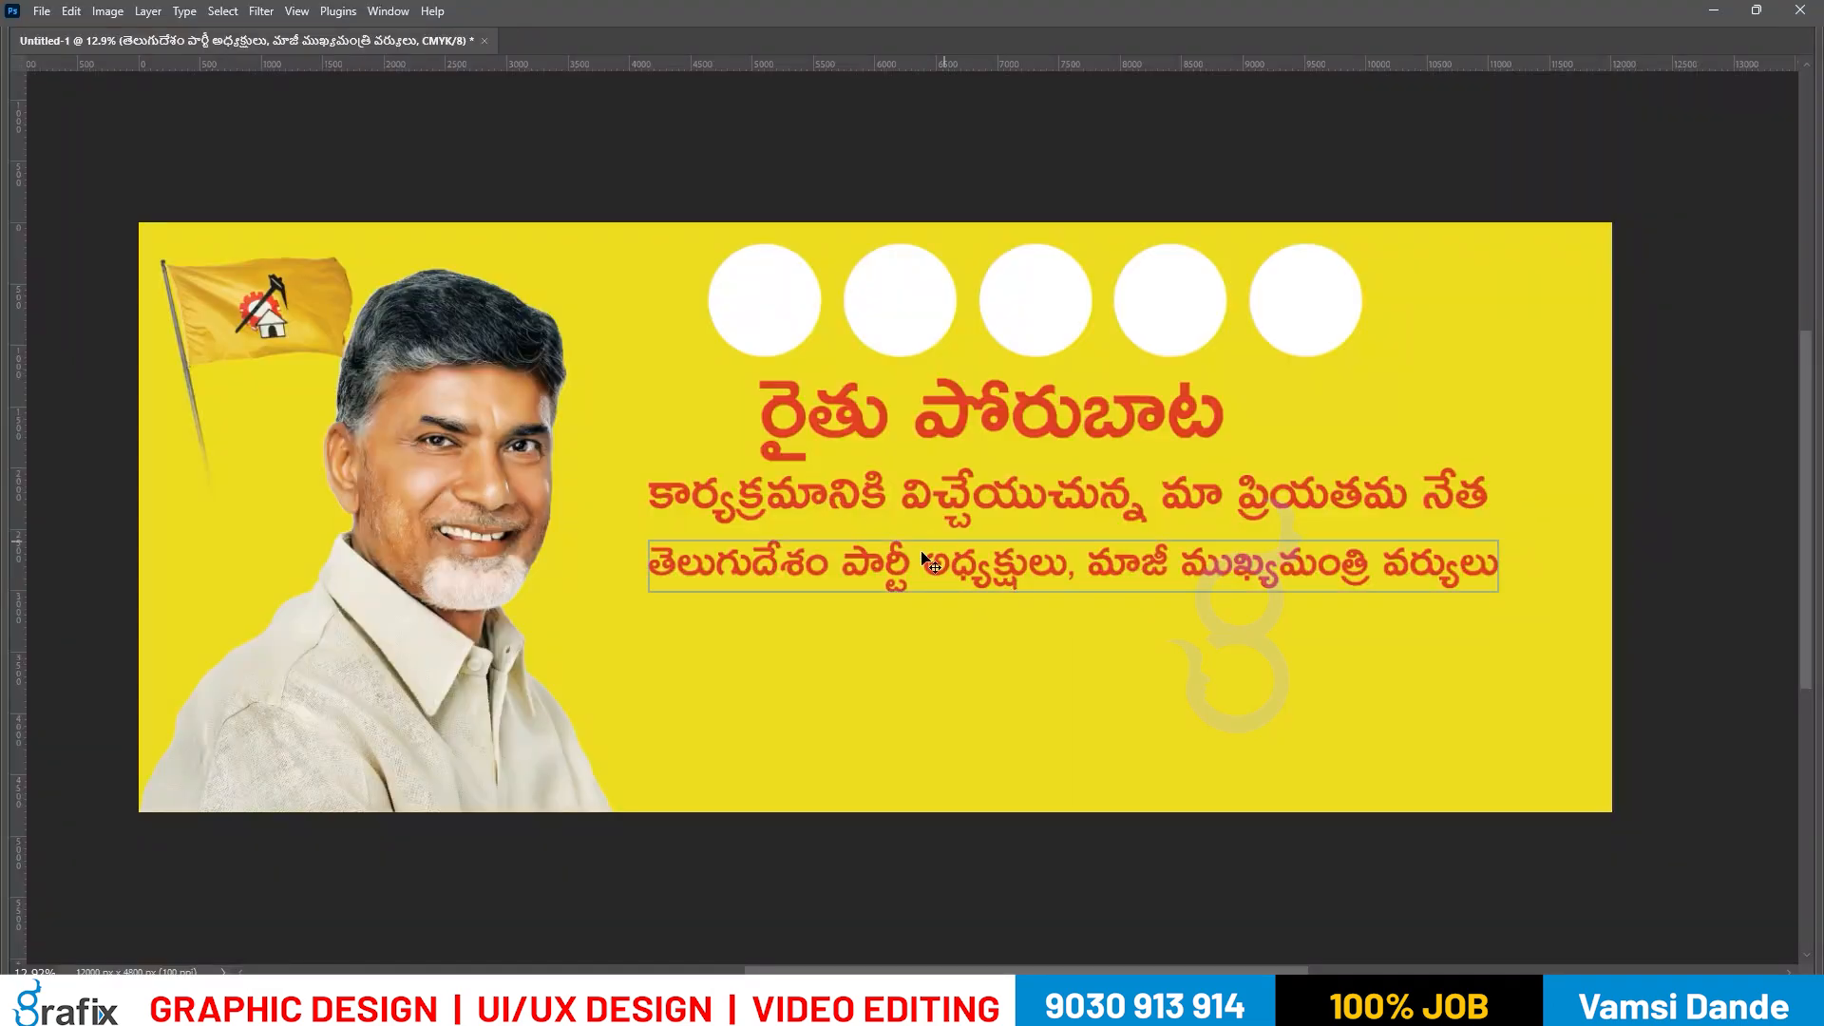
Duplicate the headline below the third line, replace its text with గౌ॥ శ్రీ॥ నారా చంద్రబాబునాయుడు గారికి and scale it down to fit.
{"action": "left_click_drag", "start_coordinate": [979, 423], "coordinate": [989, 659]}
{"action": "triple_click", "coordinate": [990, 658]}
{"action": "key", "text": "ctrl+v"}
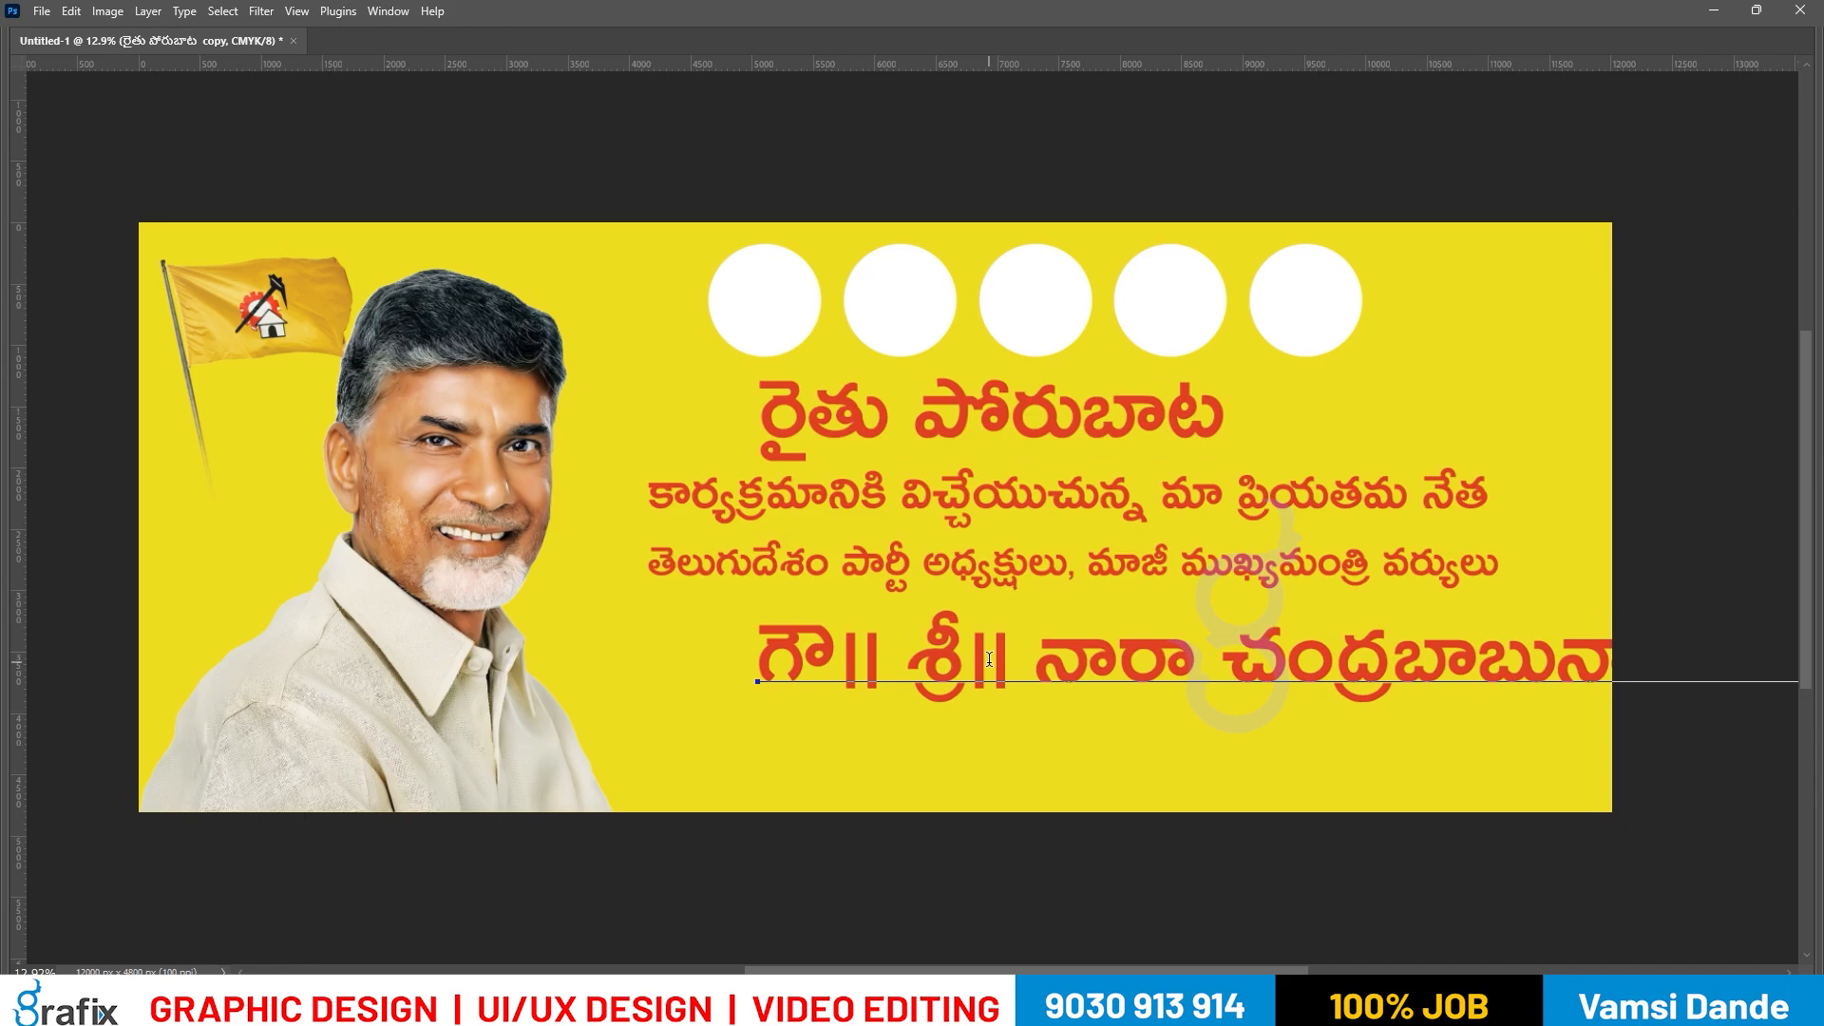
{"action": "key", "text": "ctrl+Return"}
{"action": "key", "text": "ctrl+t"}
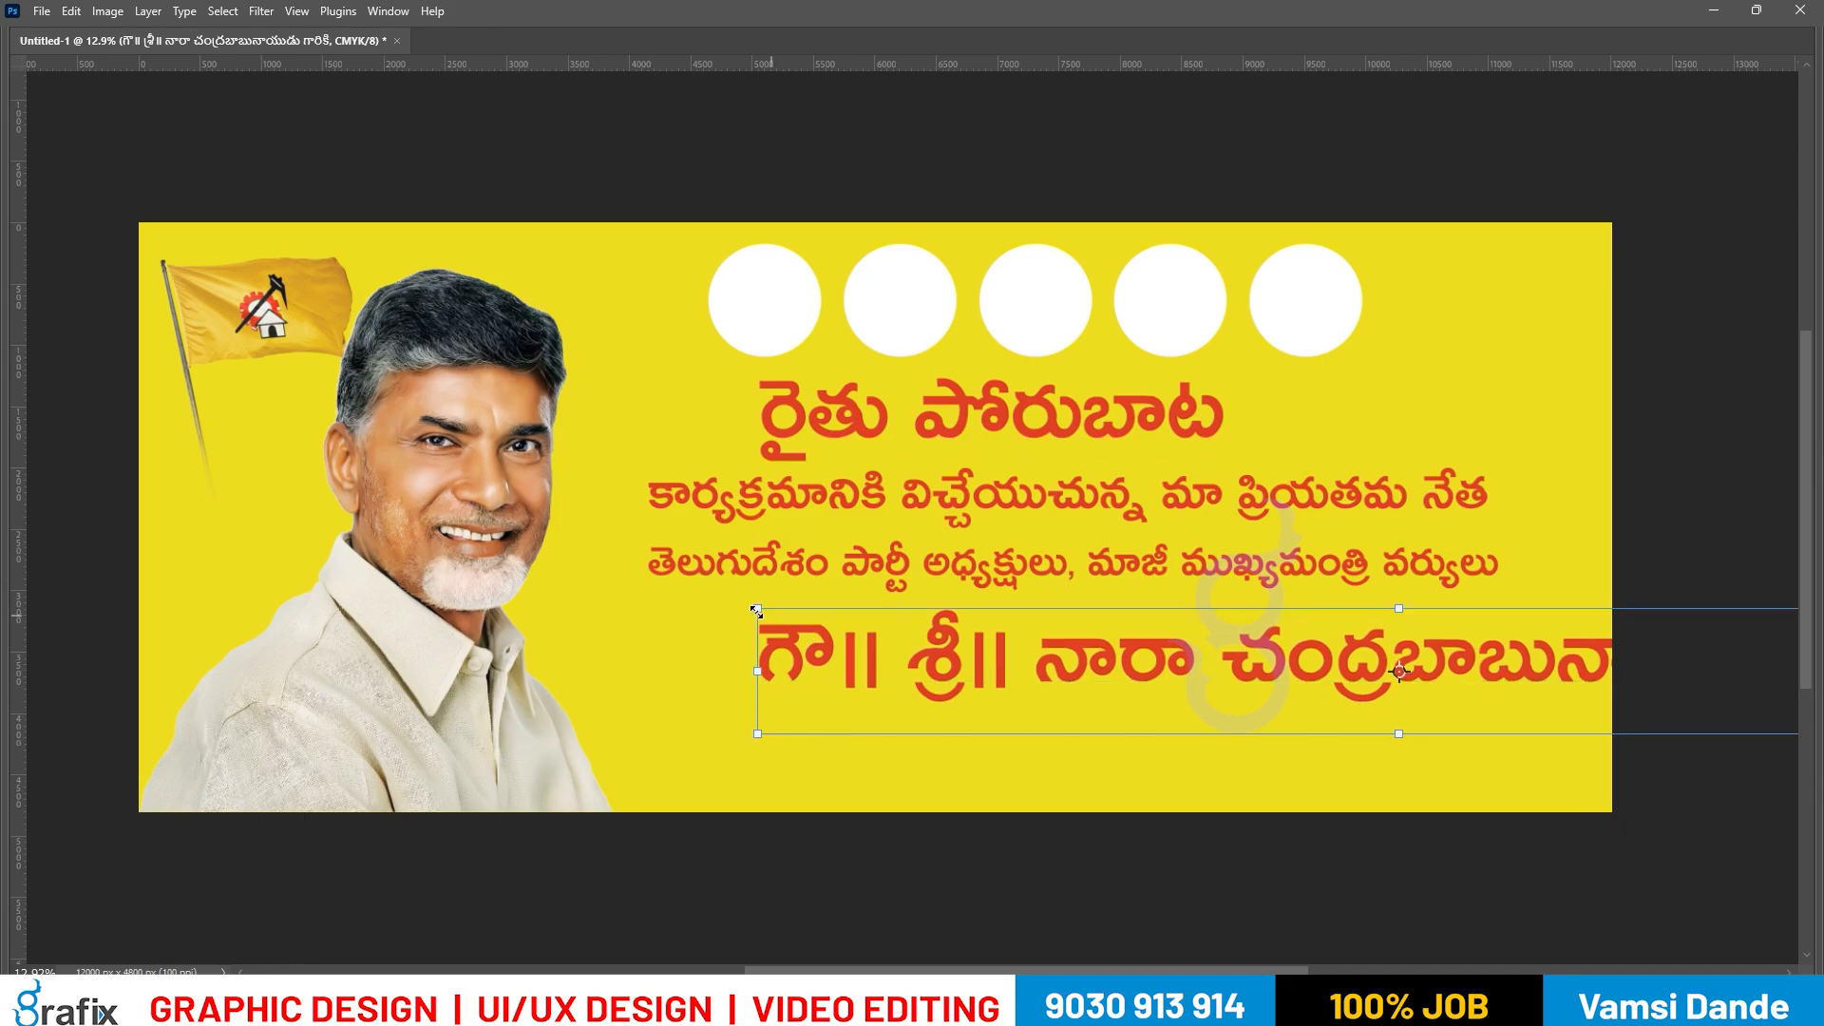
{"action": "left_click_drag", "start_coordinate": [755, 609], "coordinate": [935, 655]}
{"action": "key", "text": "Return"}
Copy స్వాగతం!... సుస్వాగతం!! from the reference image search in Chrome and return to Photoshop.
{"action": "key", "text": "alt+Tab"}
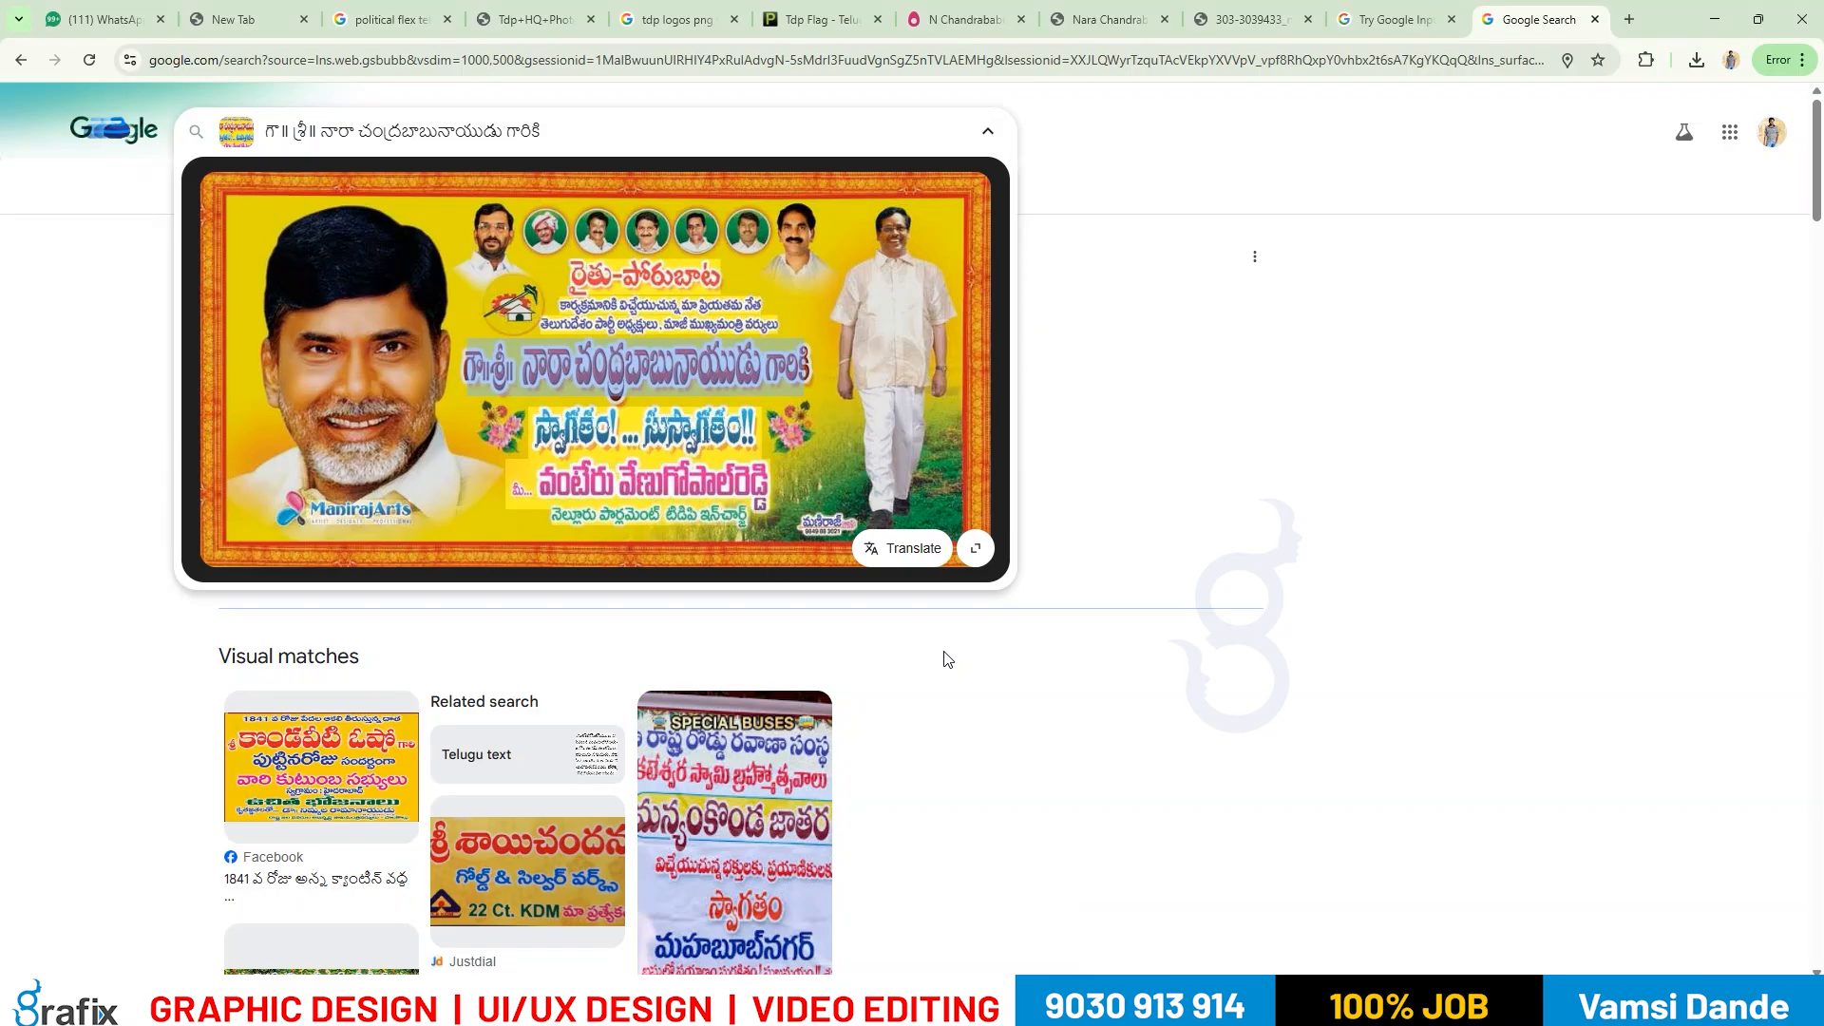
{"action": "left_click_drag", "start_coordinate": [546, 437], "coordinate": [734, 430]}
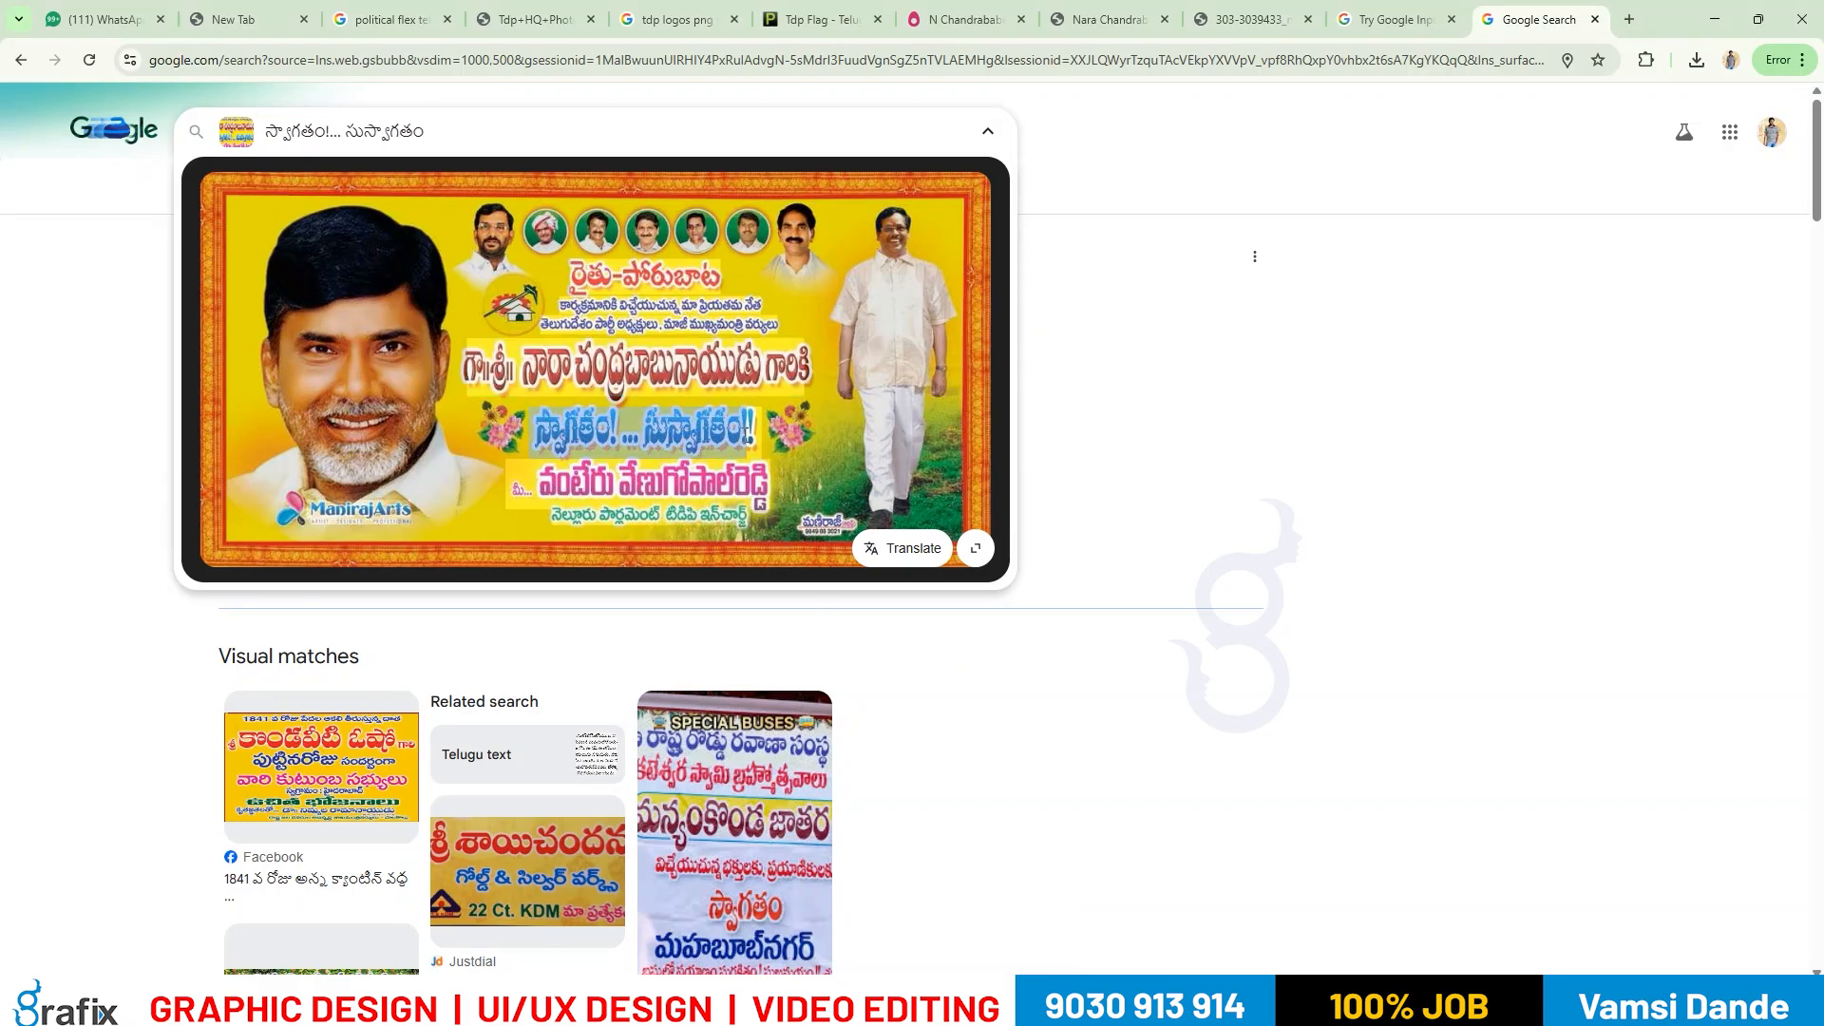
{"action": "key", "text": "alt+Tab"}
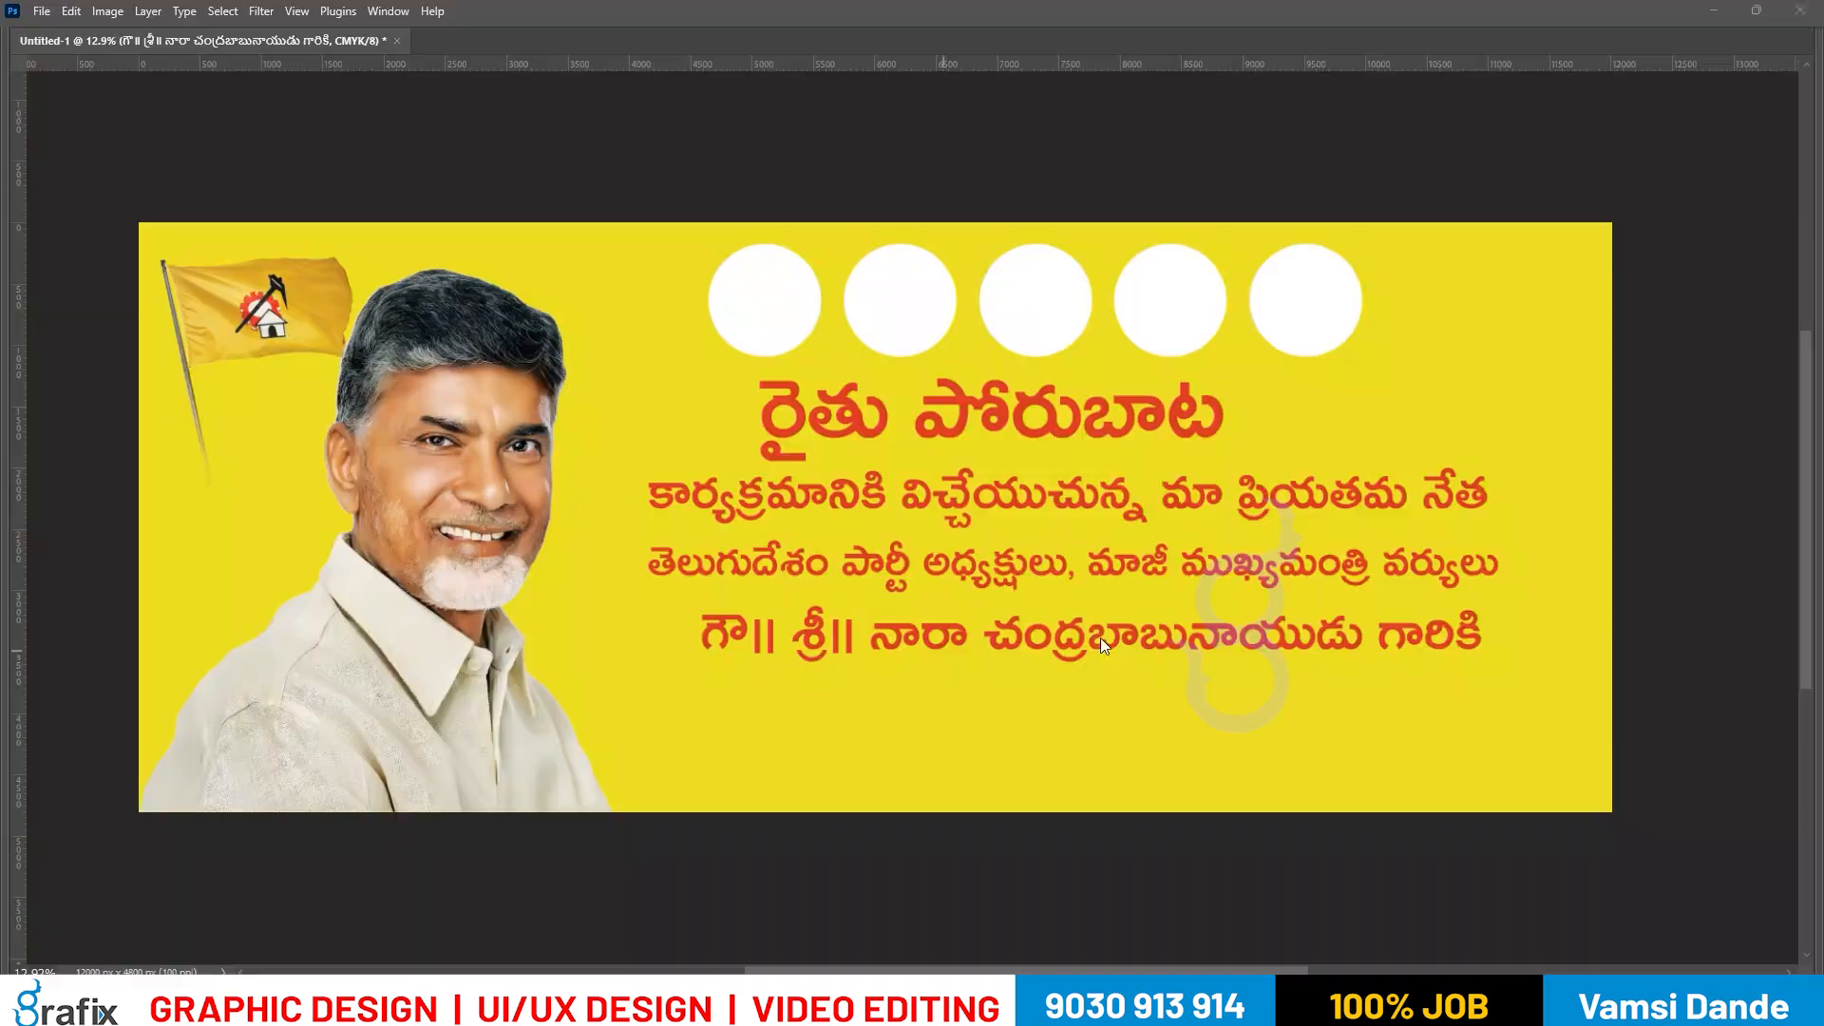
Duplicate the headline beneath the name line and replace its text with స్వాగతం!... సుస్వాగతం!!
{"action": "left_click_drag", "start_coordinate": [993, 427], "coordinate": [983, 745]}
{"action": "left_click", "coordinate": [983, 744]}
{"action": "type", "text": "స్వాగతం!... సుస్వాగతం!!"}
{"action": "key", "text": "ctrl+a"}
{"action": "type", "text": "స్వాగతం!... సుస్వాగతం!!"}
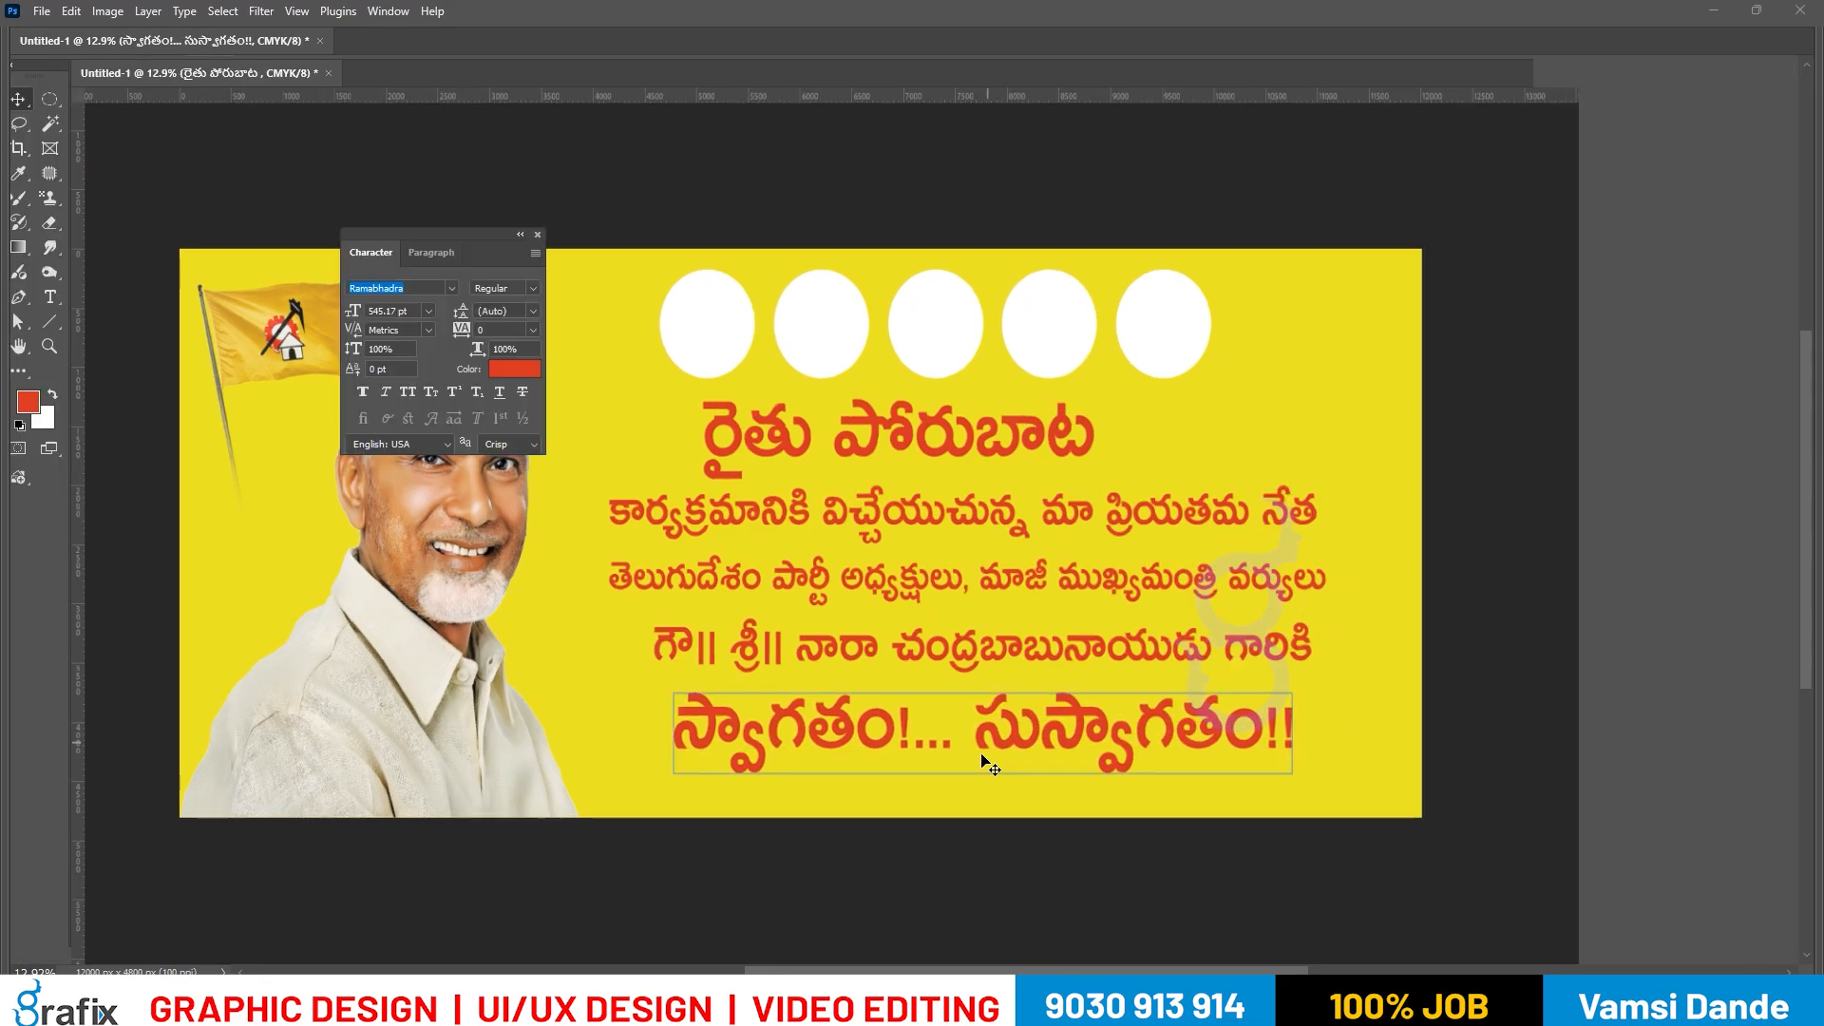
{"action": "key", "text": "alt+Tab"}
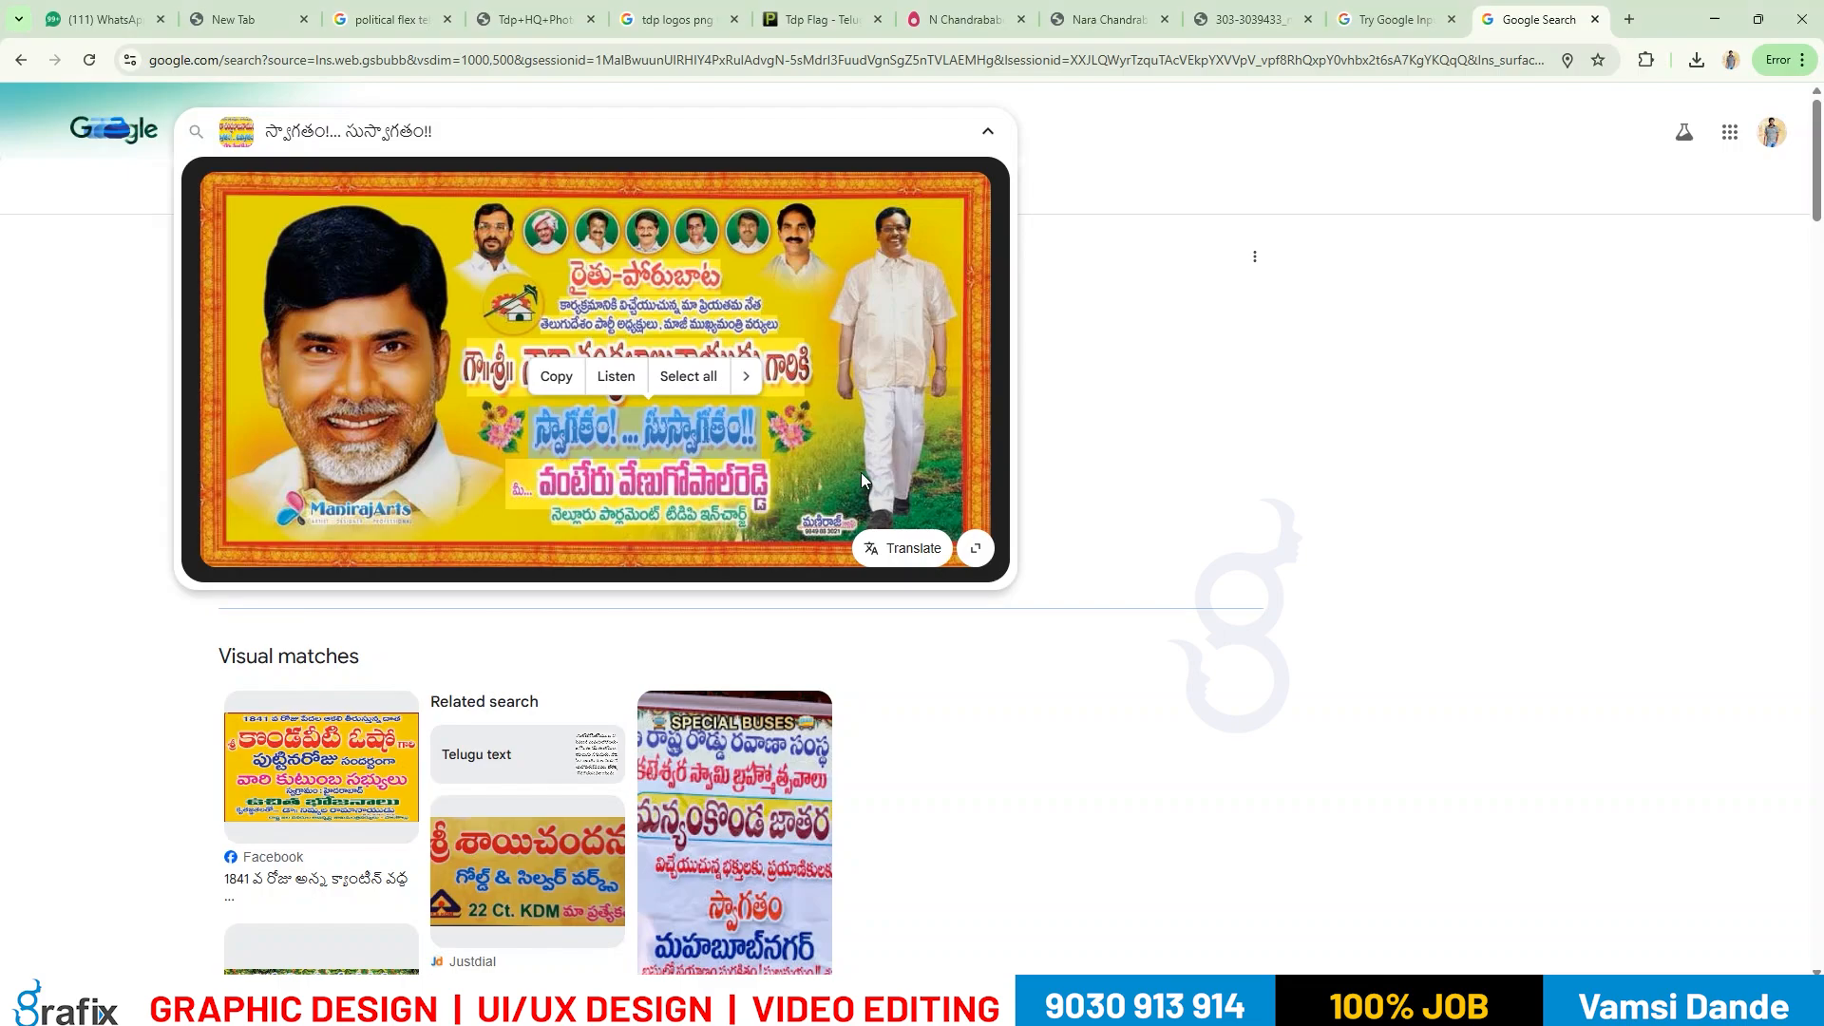
{"action": "key", "text": "alt+Tab"}
{"action": "key", "text": "Tab"}
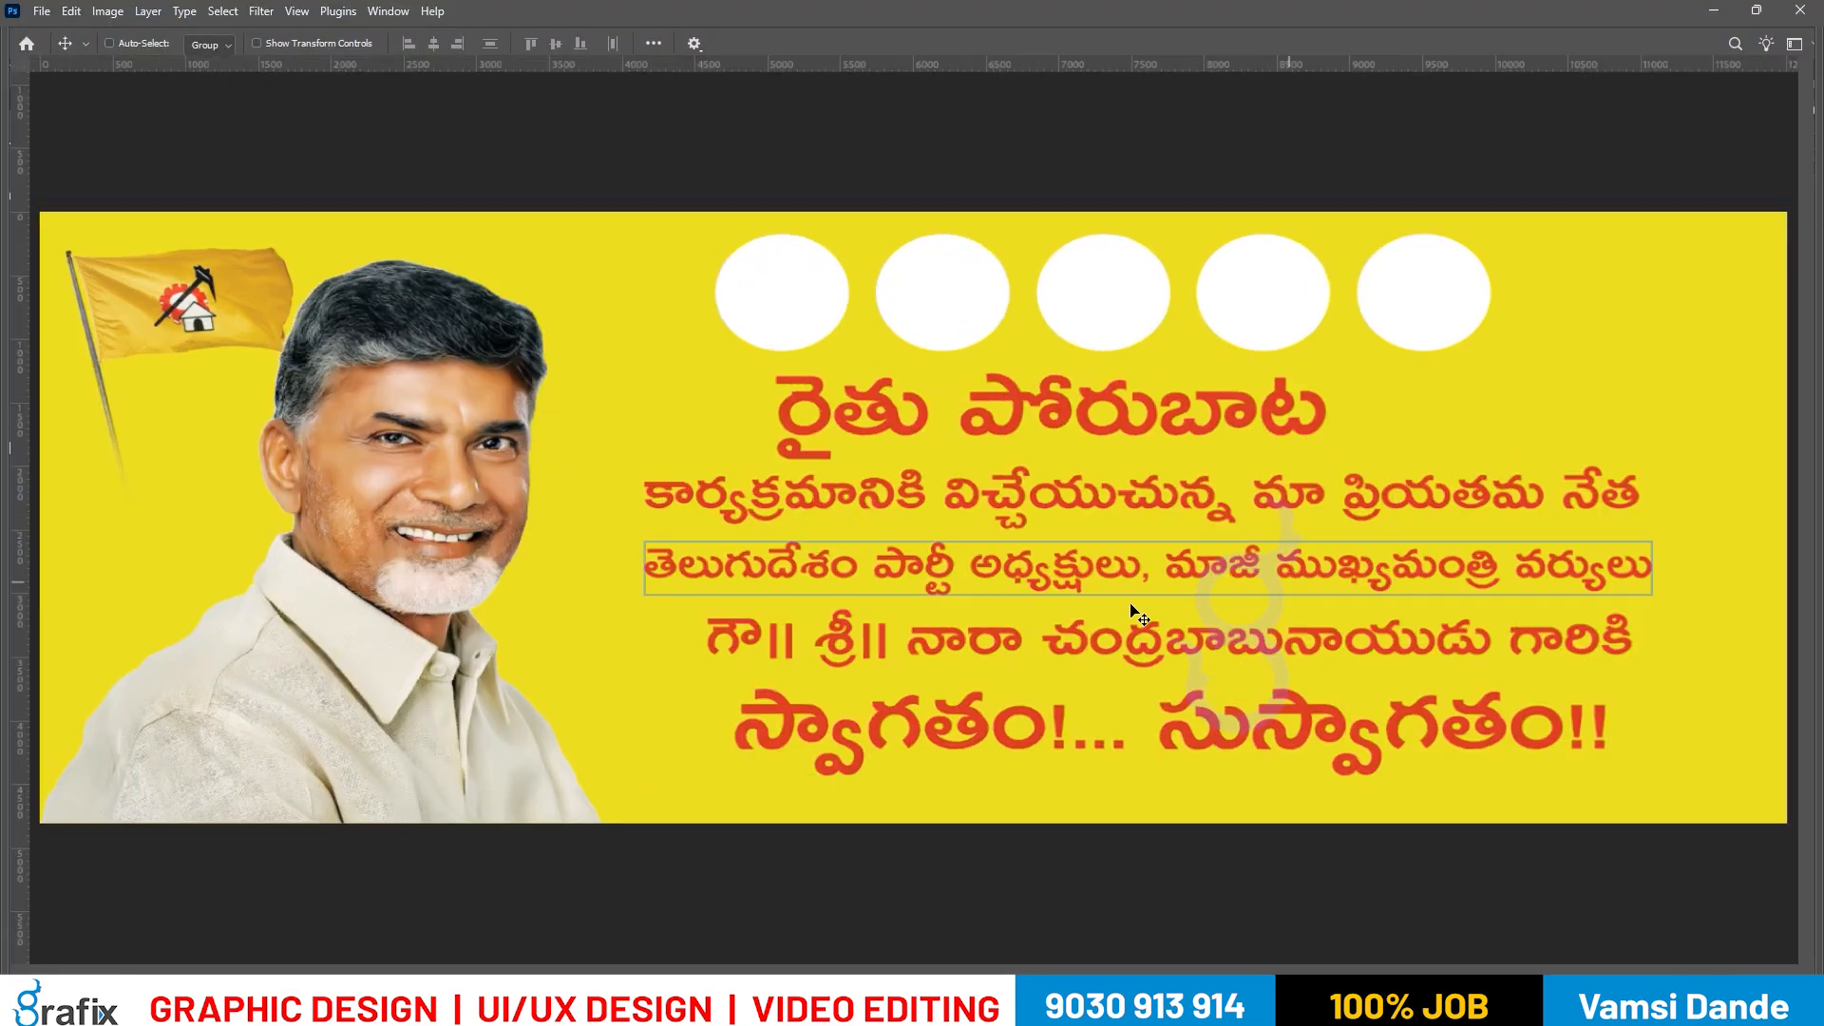
Select all five text lines, scale them down together toward the banner's lower part and shift the block slightly left.
{"action": "left_click_drag", "start_coordinate": [1143, 865], "coordinate": [994, 378]}
{"action": "key", "text": "ctrl+t"}
{"action": "left_click_drag", "start_coordinate": [1536, 385], "coordinate": [1371, 457]}
{"action": "key", "text": "Return"}
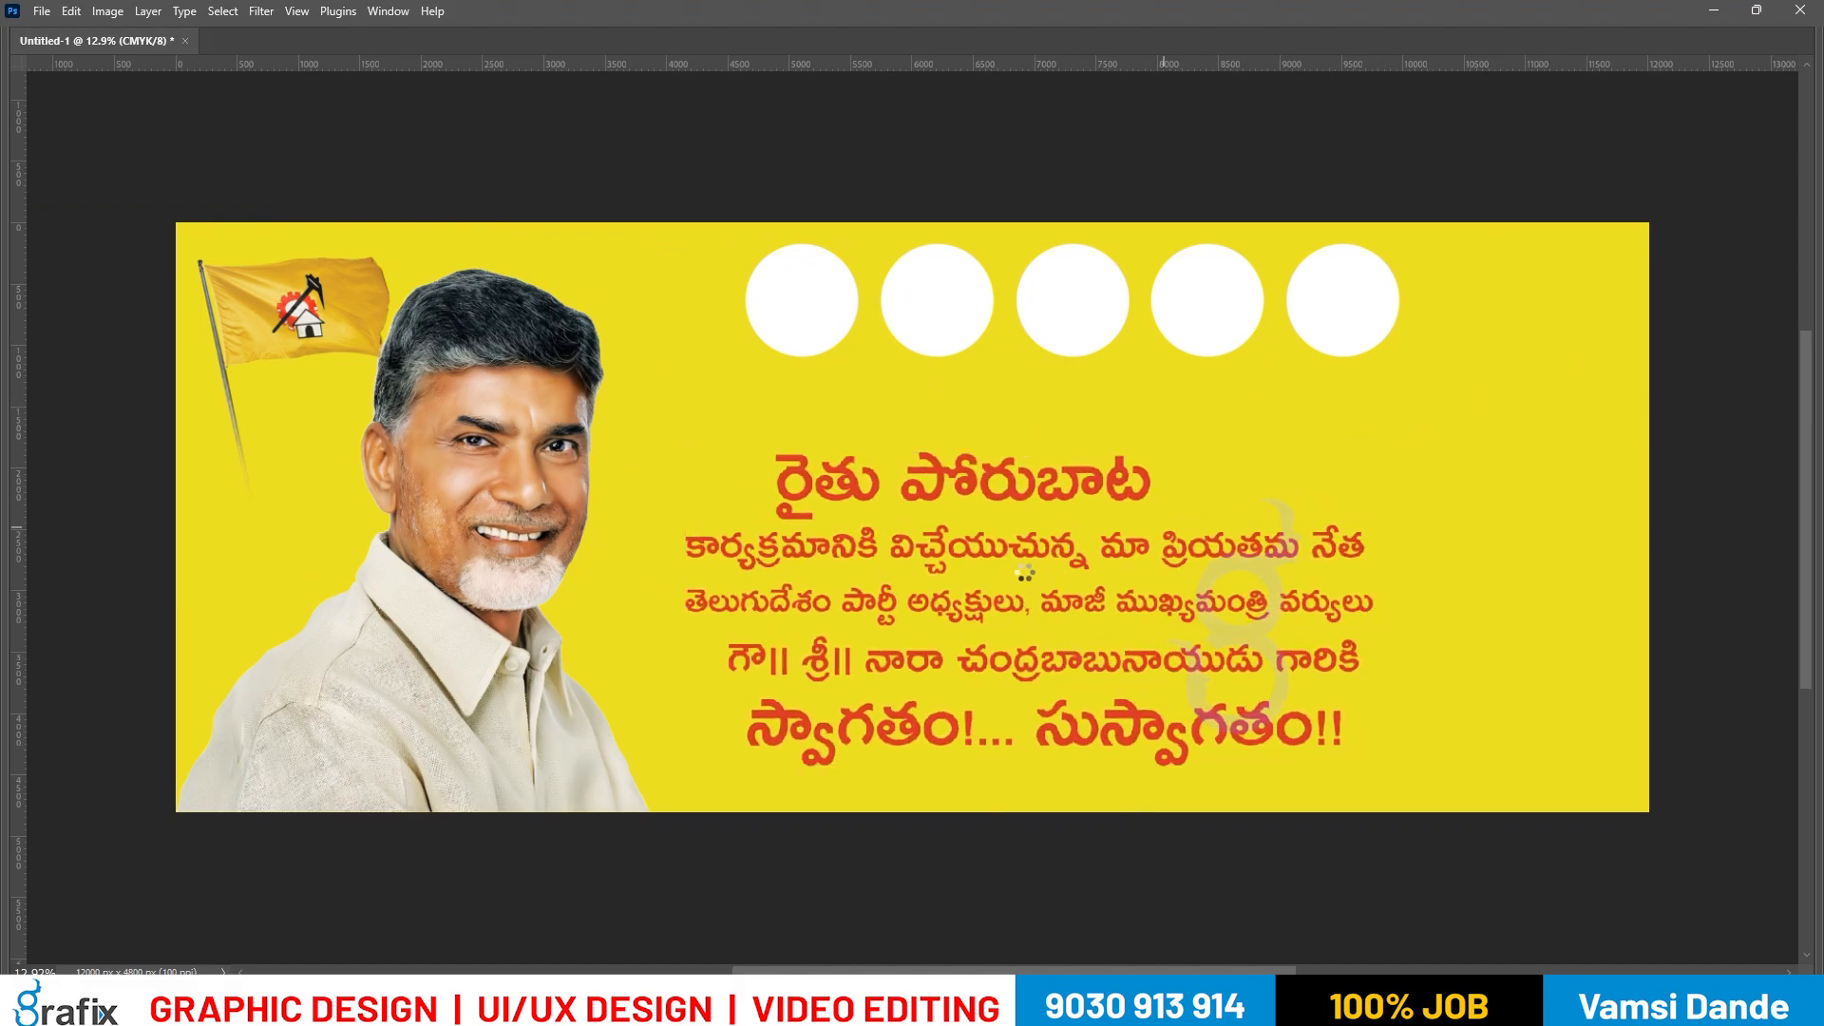
{"action": "left_click_drag", "start_coordinate": [1054, 578], "coordinate": [1025, 577]}
Move the రైతు పోరుబాట headline up beneath the white circles and enlarge it.
{"action": "left_click_drag", "start_coordinate": [926, 508], "coordinate": [1014, 434]}
{"action": "left_click_drag", "start_coordinate": [1229, 467], "coordinate": [1299, 483]}
{"action": "key", "text": "Return"}
{"action": "left_click", "coordinate": [1272, 412]}
{"action": "key", "text": "ctrl+t"}
{"action": "left_click_drag", "start_coordinate": [1242, 363], "coordinate": [1214, 373]}
{"action": "key", "text": "Return"}
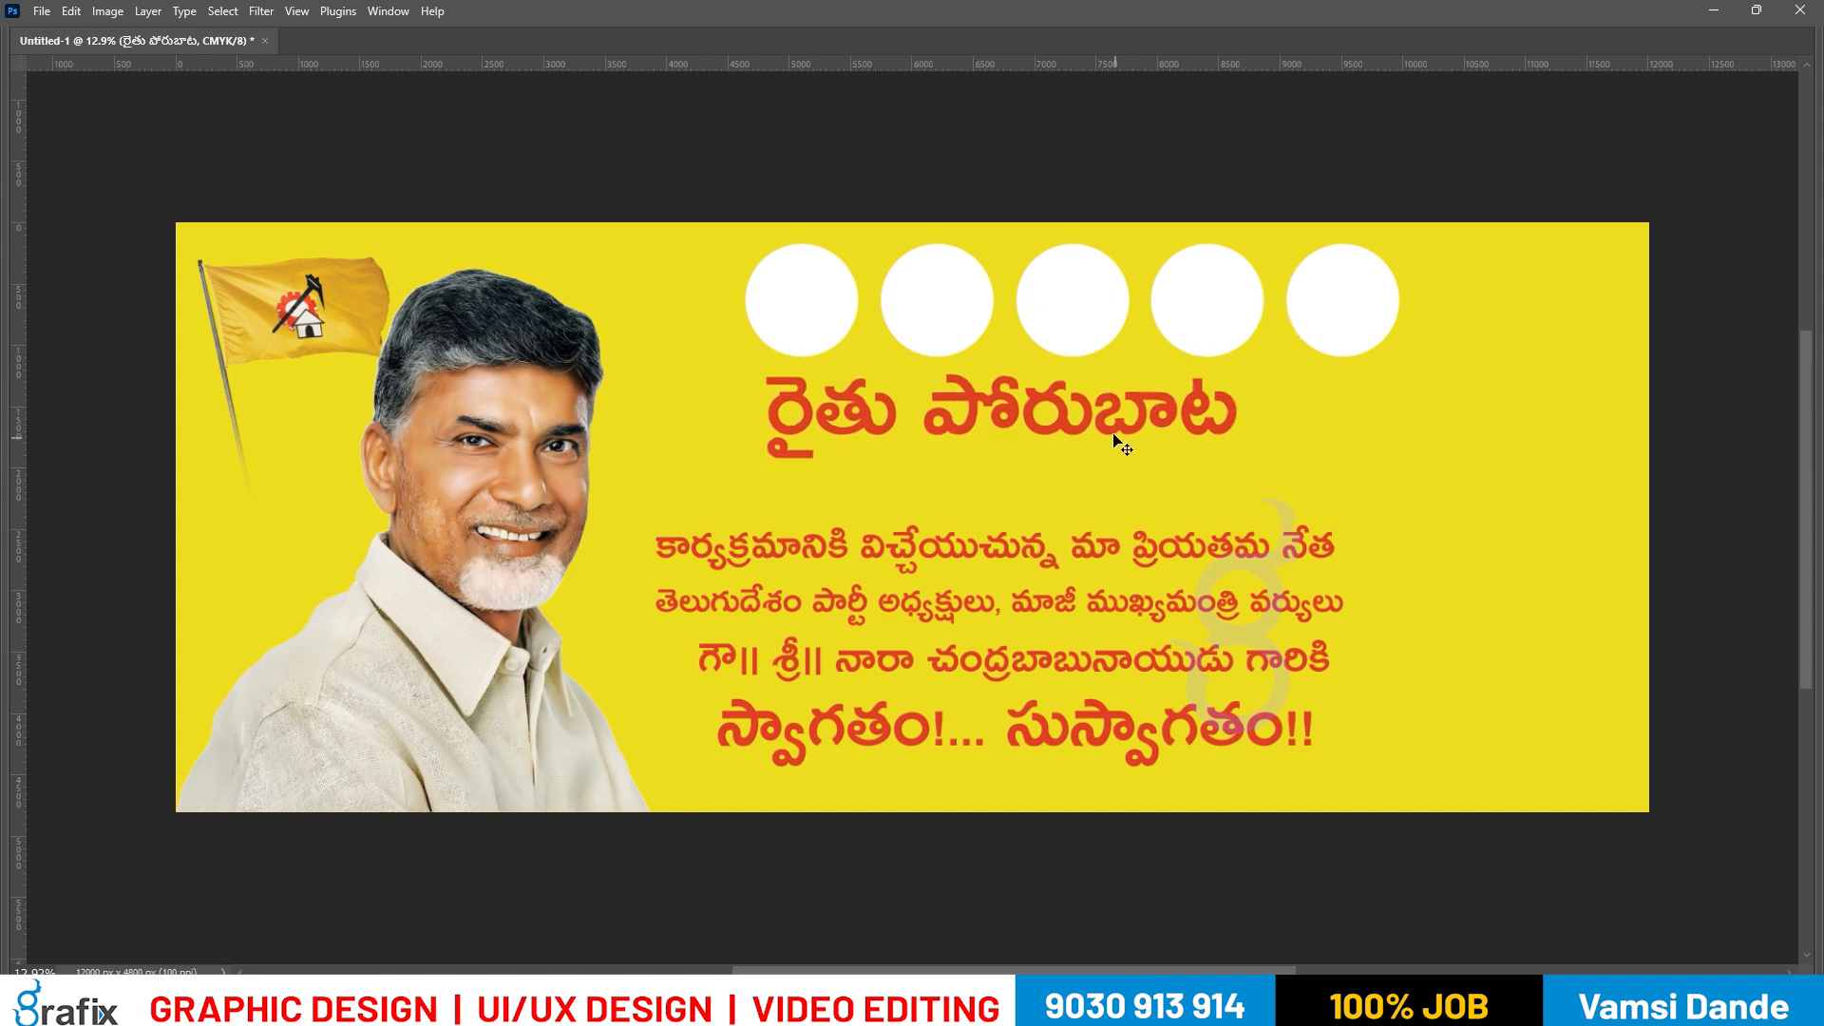
Recolour the కార్యక్రమానికి విచ్చేయుచున్న మా ప్రియతమ నేత line and the party president line below it black.
{"action": "right_click", "coordinate": [1058, 534]}
{"action": "left_click", "coordinate": [1066, 544]}
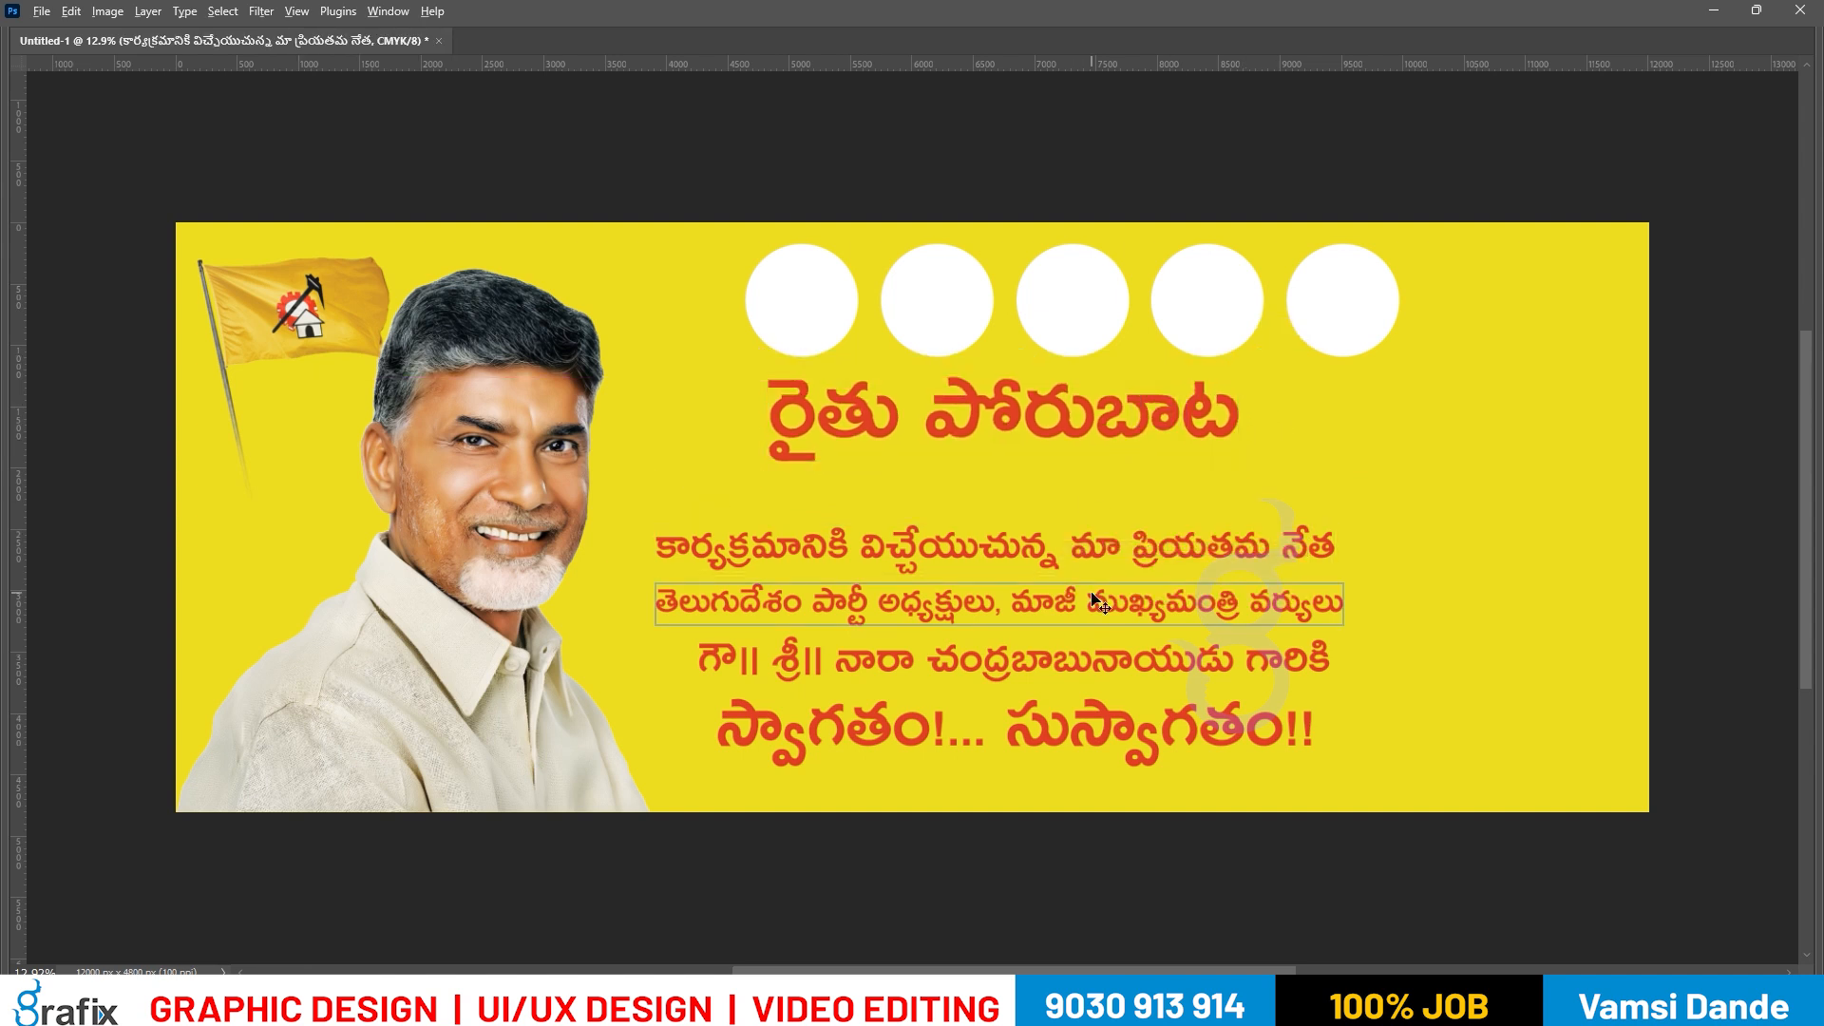
{"action": "key", "text": "alt+BackSpace"}
{"action": "right_click", "coordinate": [1082, 596]}
{"action": "left_click", "coordinate": [1089, 605]}
{"action": "key", "text": "alt+BackSpace"}
Move the two black lines up together beneath the headline, and move the red name line up closer to them.
{"action": "right_click", "coordinate": [1109, 552]}
{"action": "left_click", "coordinate": [1130, 560], "text": "shift"}
{"action": "left_click_drag", "start_coordinate": [1126, 560], "coordinate": [1142, 515]}
{"action": "right_click", "coordinate": [1043, 662]}
{"action": "left_click", "coordinate": [1075, 672]}
{"action": "left_click_drag", "start_coordinate": [1075, 675], "coordinate": [1059, 640]}
Open the font choices for the గౌ॥ శ్రీ॥ నారా చంద్రబాబునాయుడు గారికి line and preview the Telugu fonts on it.
{"action": "double_click", "coordinate": [1019, 622]}
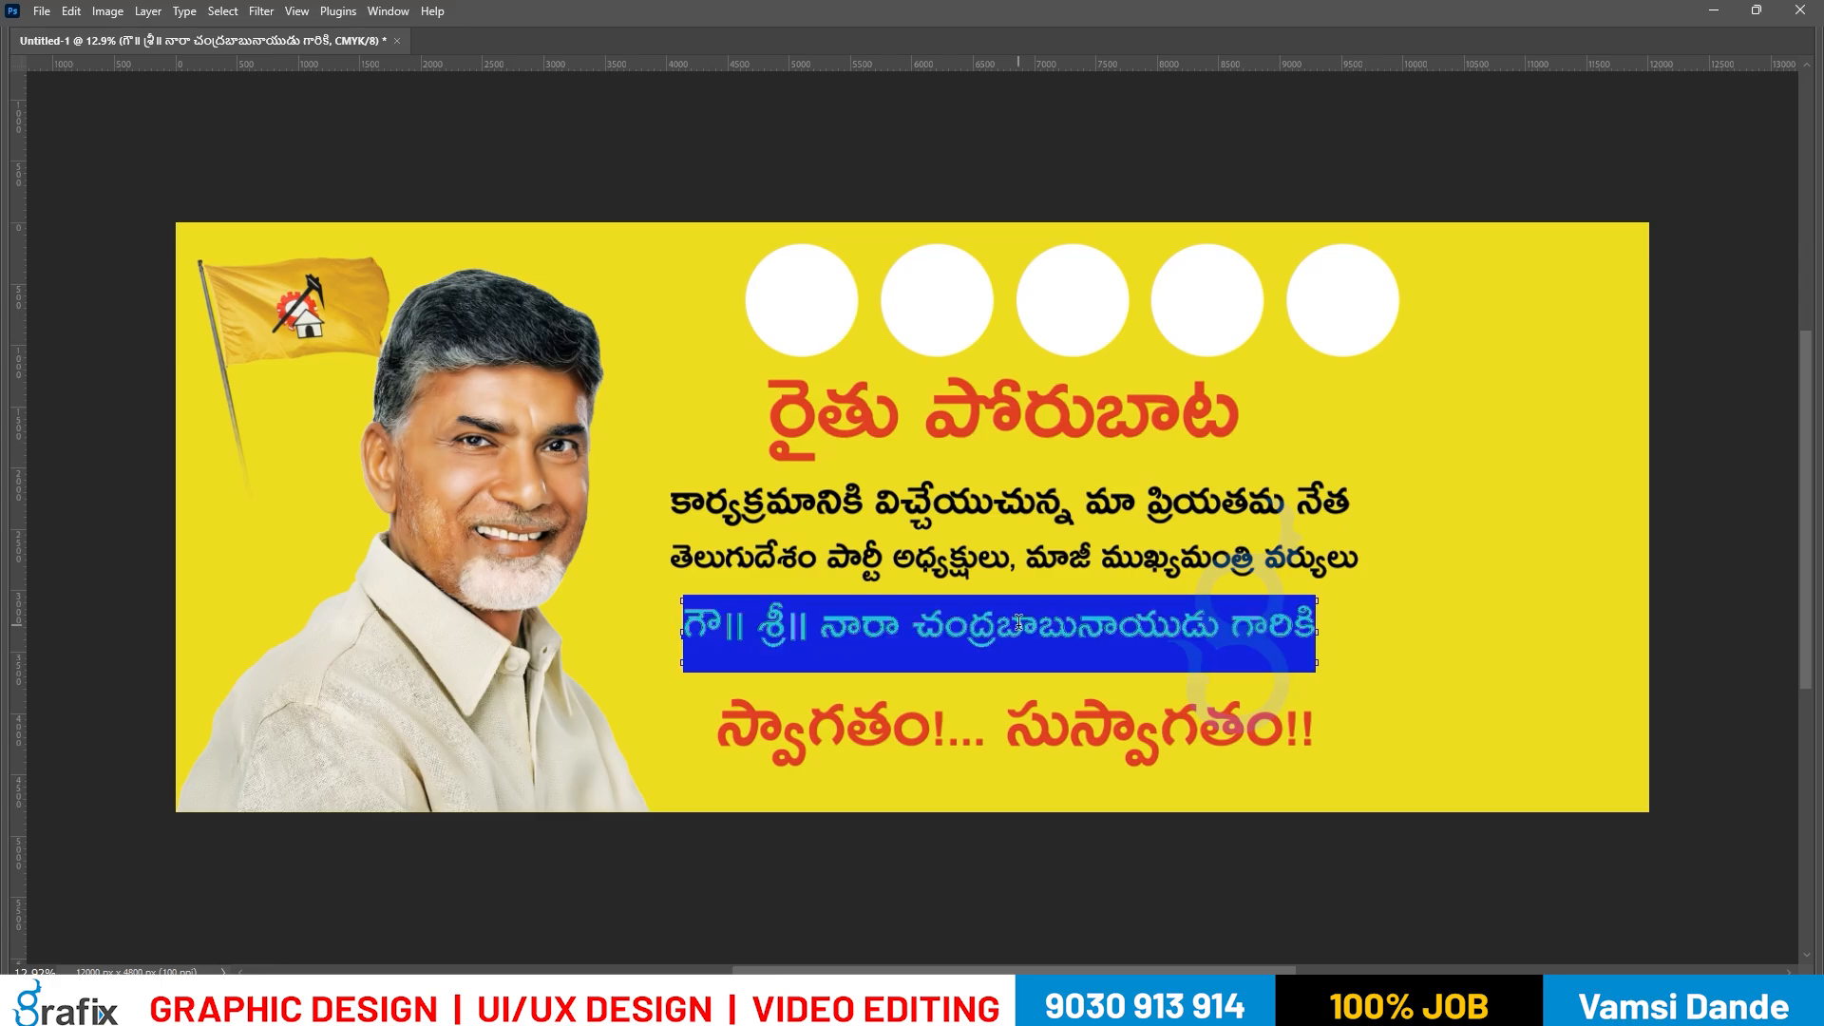
{"action": "key", "text": "ctrl+t"}
{"action": "left_click", "coordinate": [450, 288]}
{"action": "left_click", "coordinate": [448, 287]}
{"action": "left_click", "coordinate": [321, 223]}
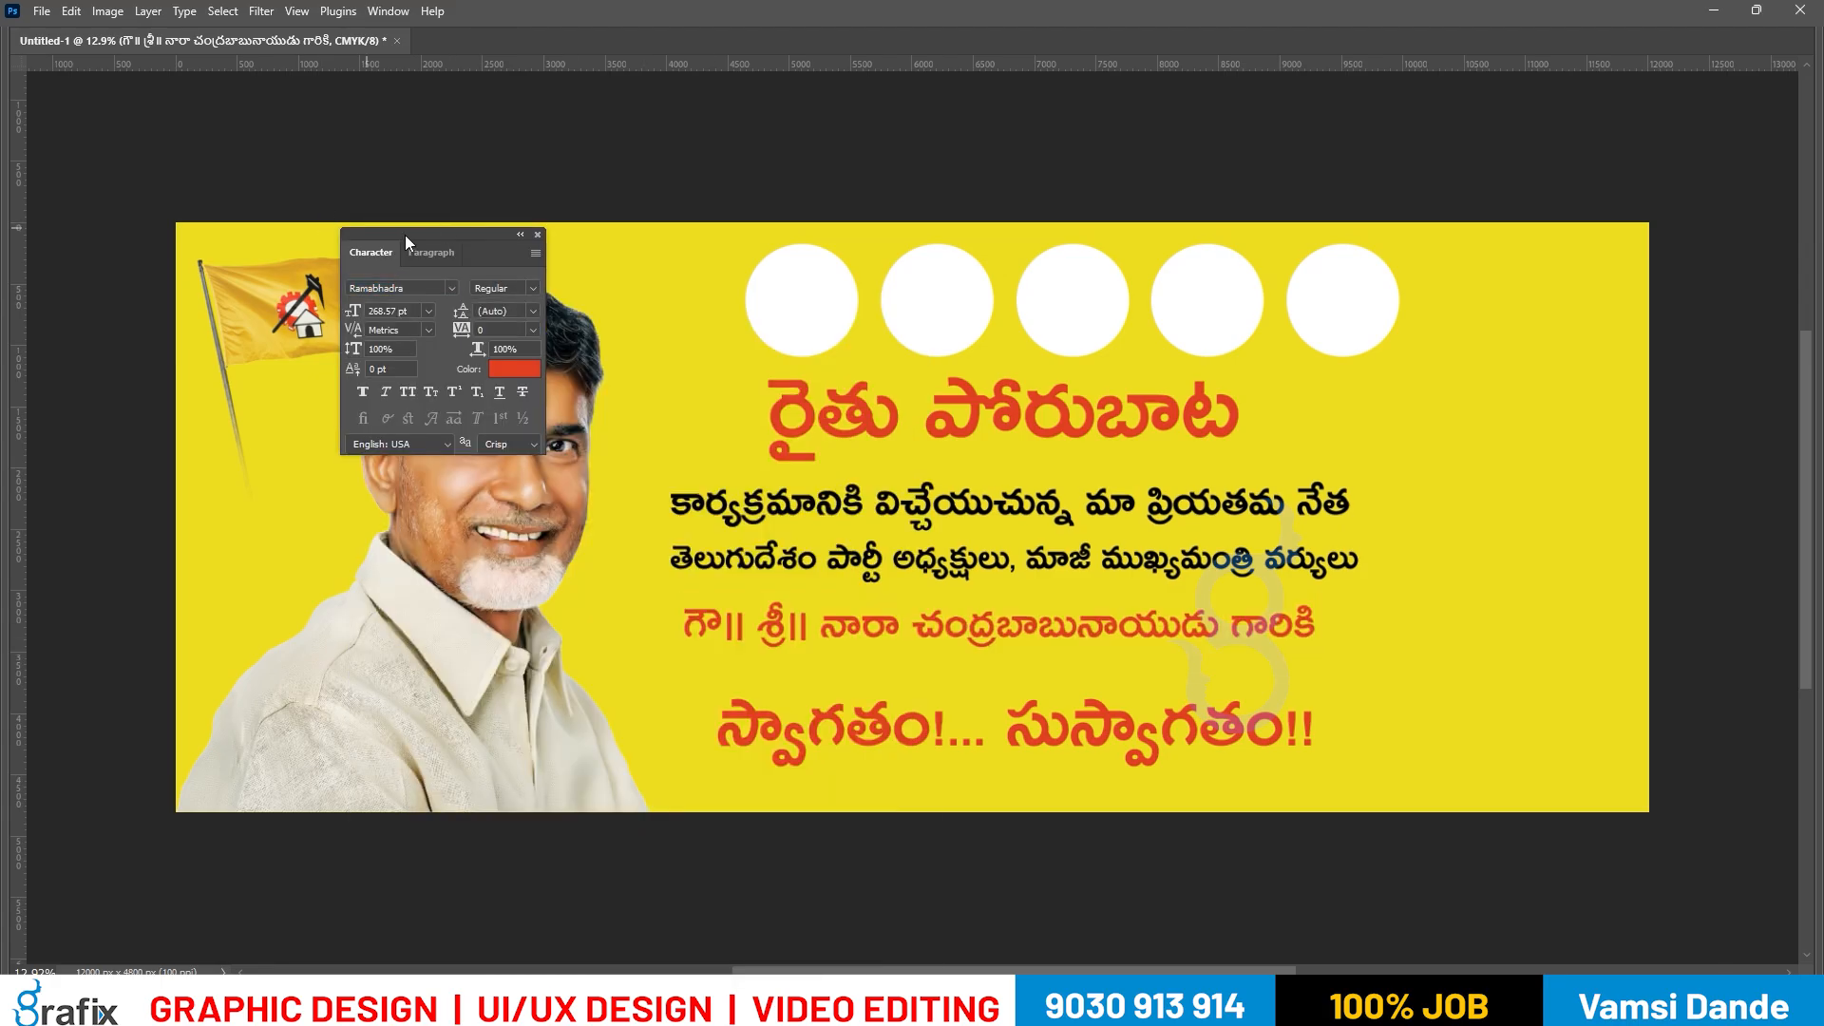
{"action": "left_click_drag", "start_coordinate": [404, 234], "coordinate": [207, 223]}
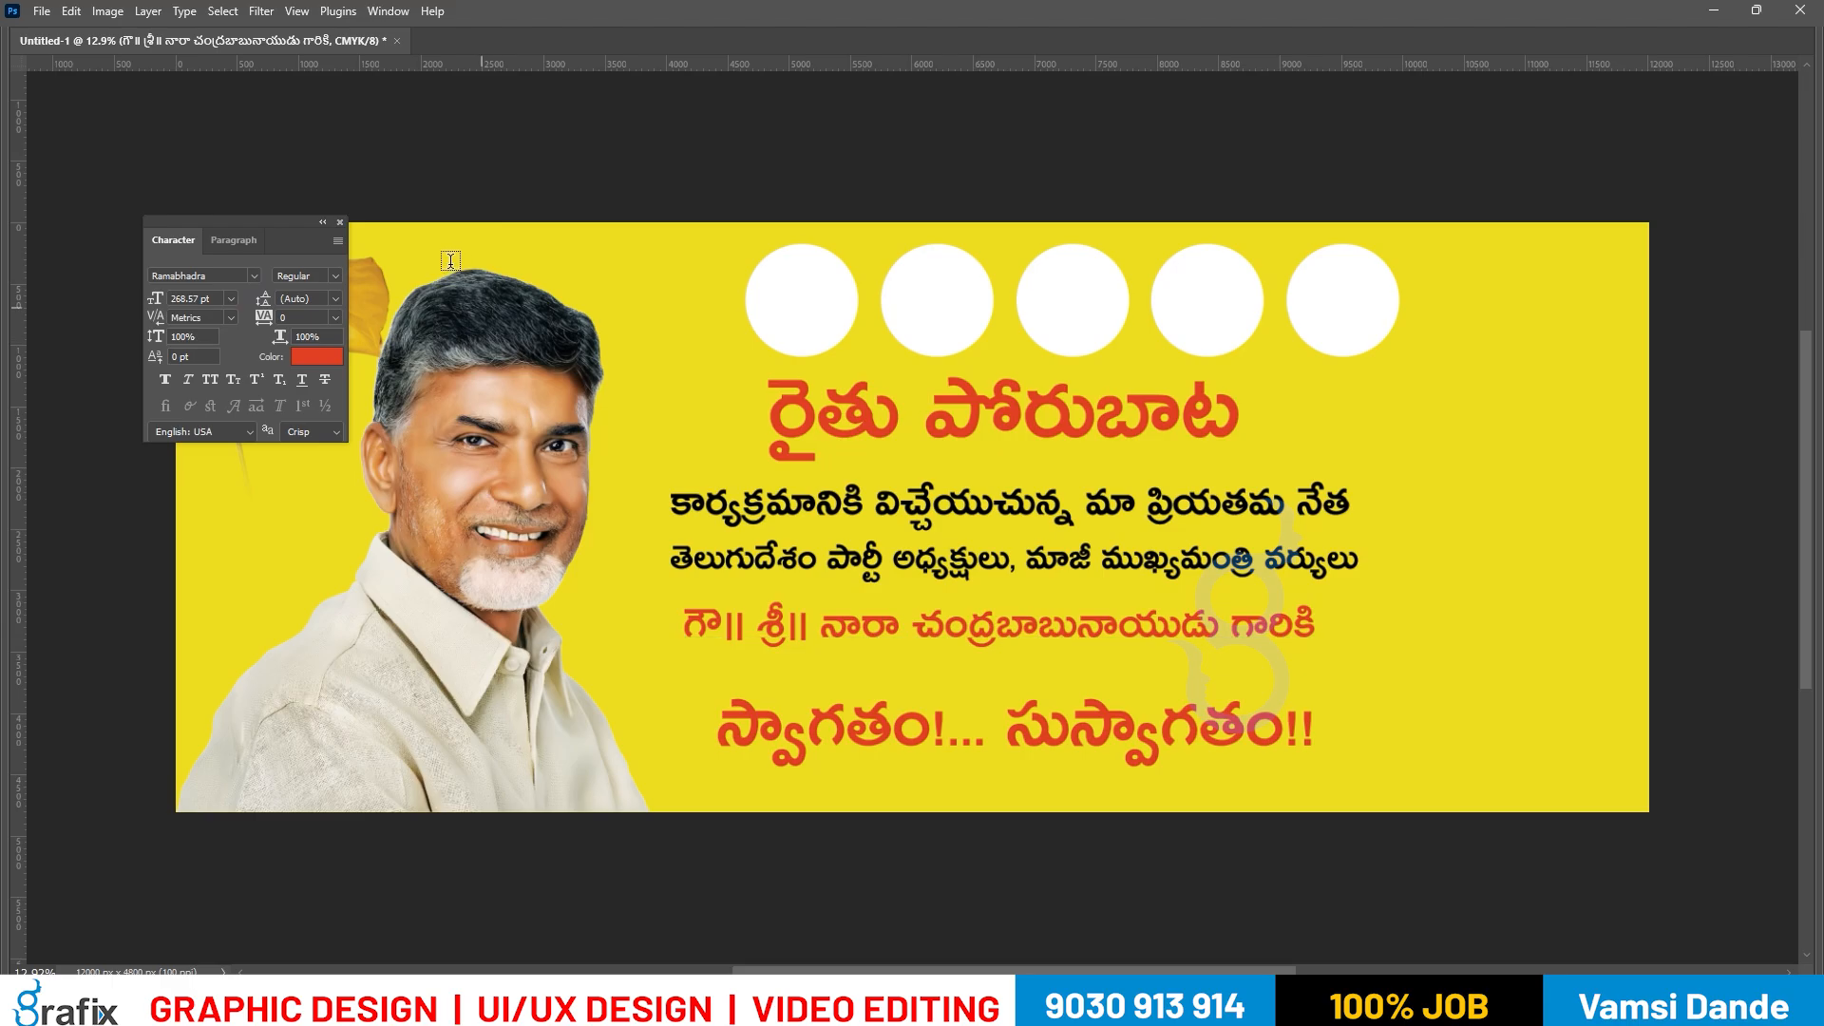
{"action": "left_click", "coordinate": [253, 275]}
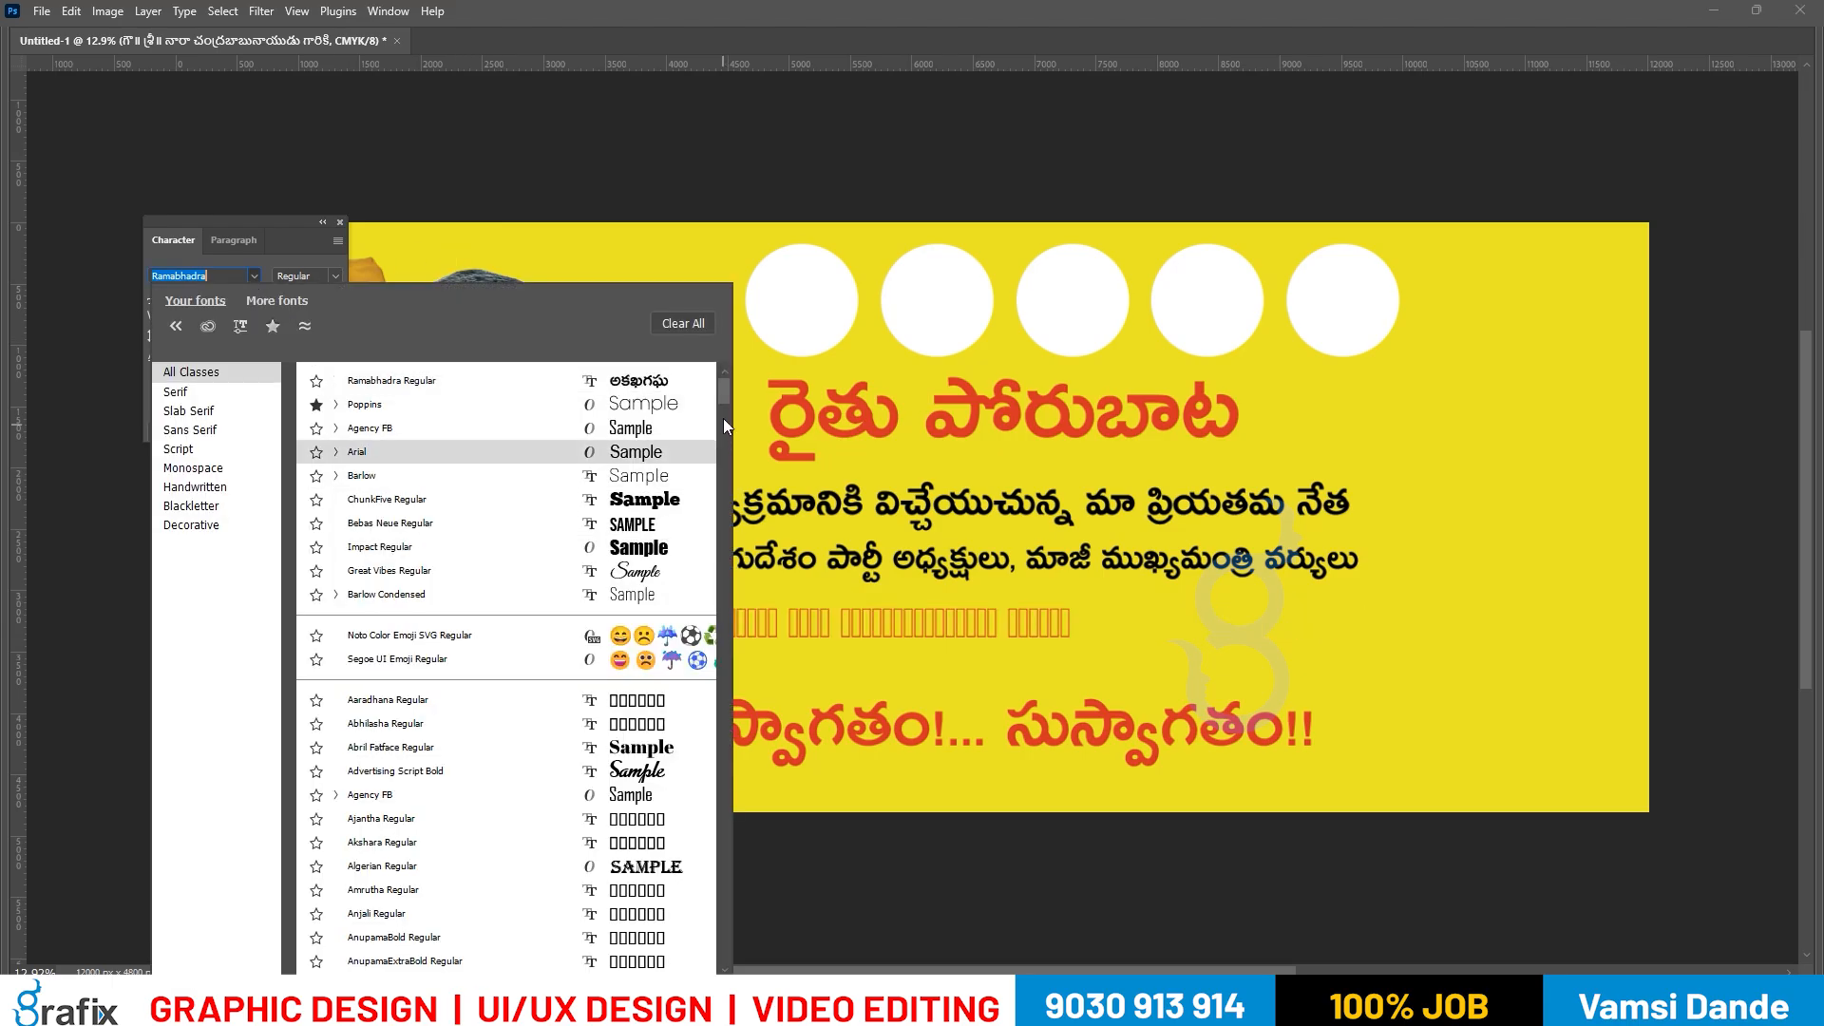
{"action": "left_click_drag", "start_coordinate": [722, 661], "coordinate": [709, 941]}
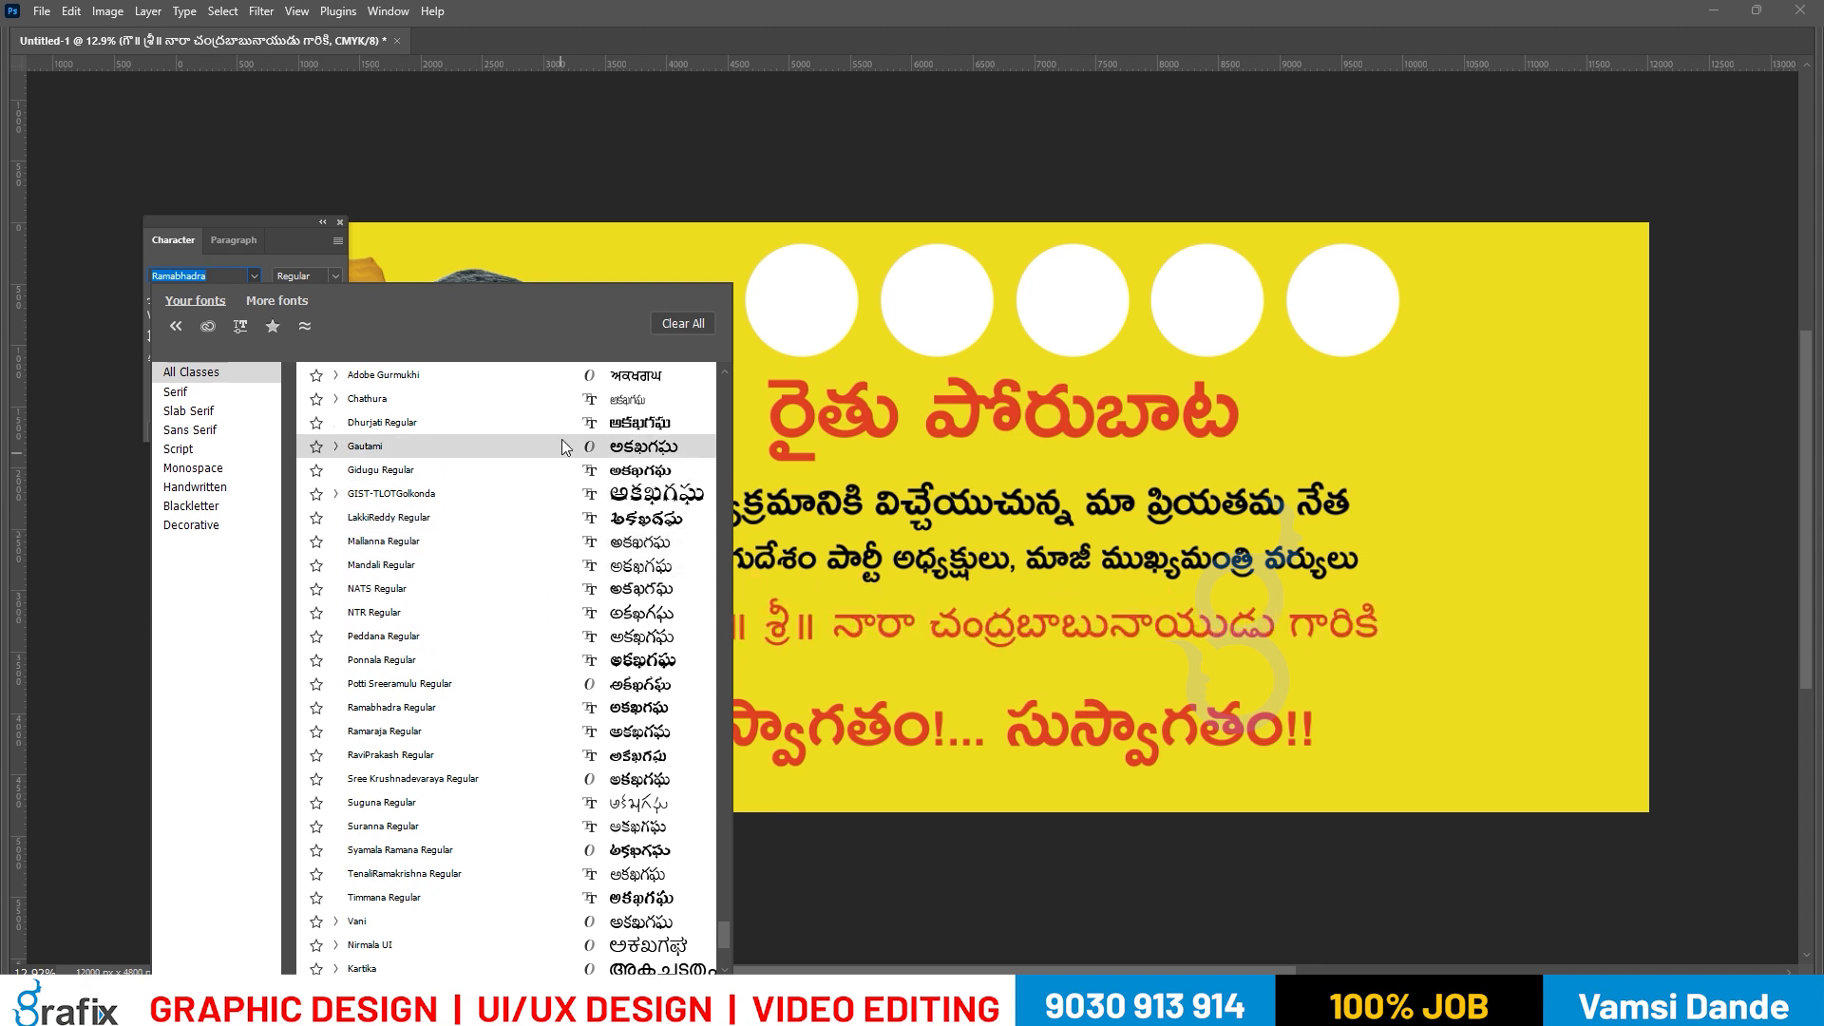
{"action": "scroll", "coordinate": [532, 433], "scroll_direction": "up", "scroll_amount": 1}
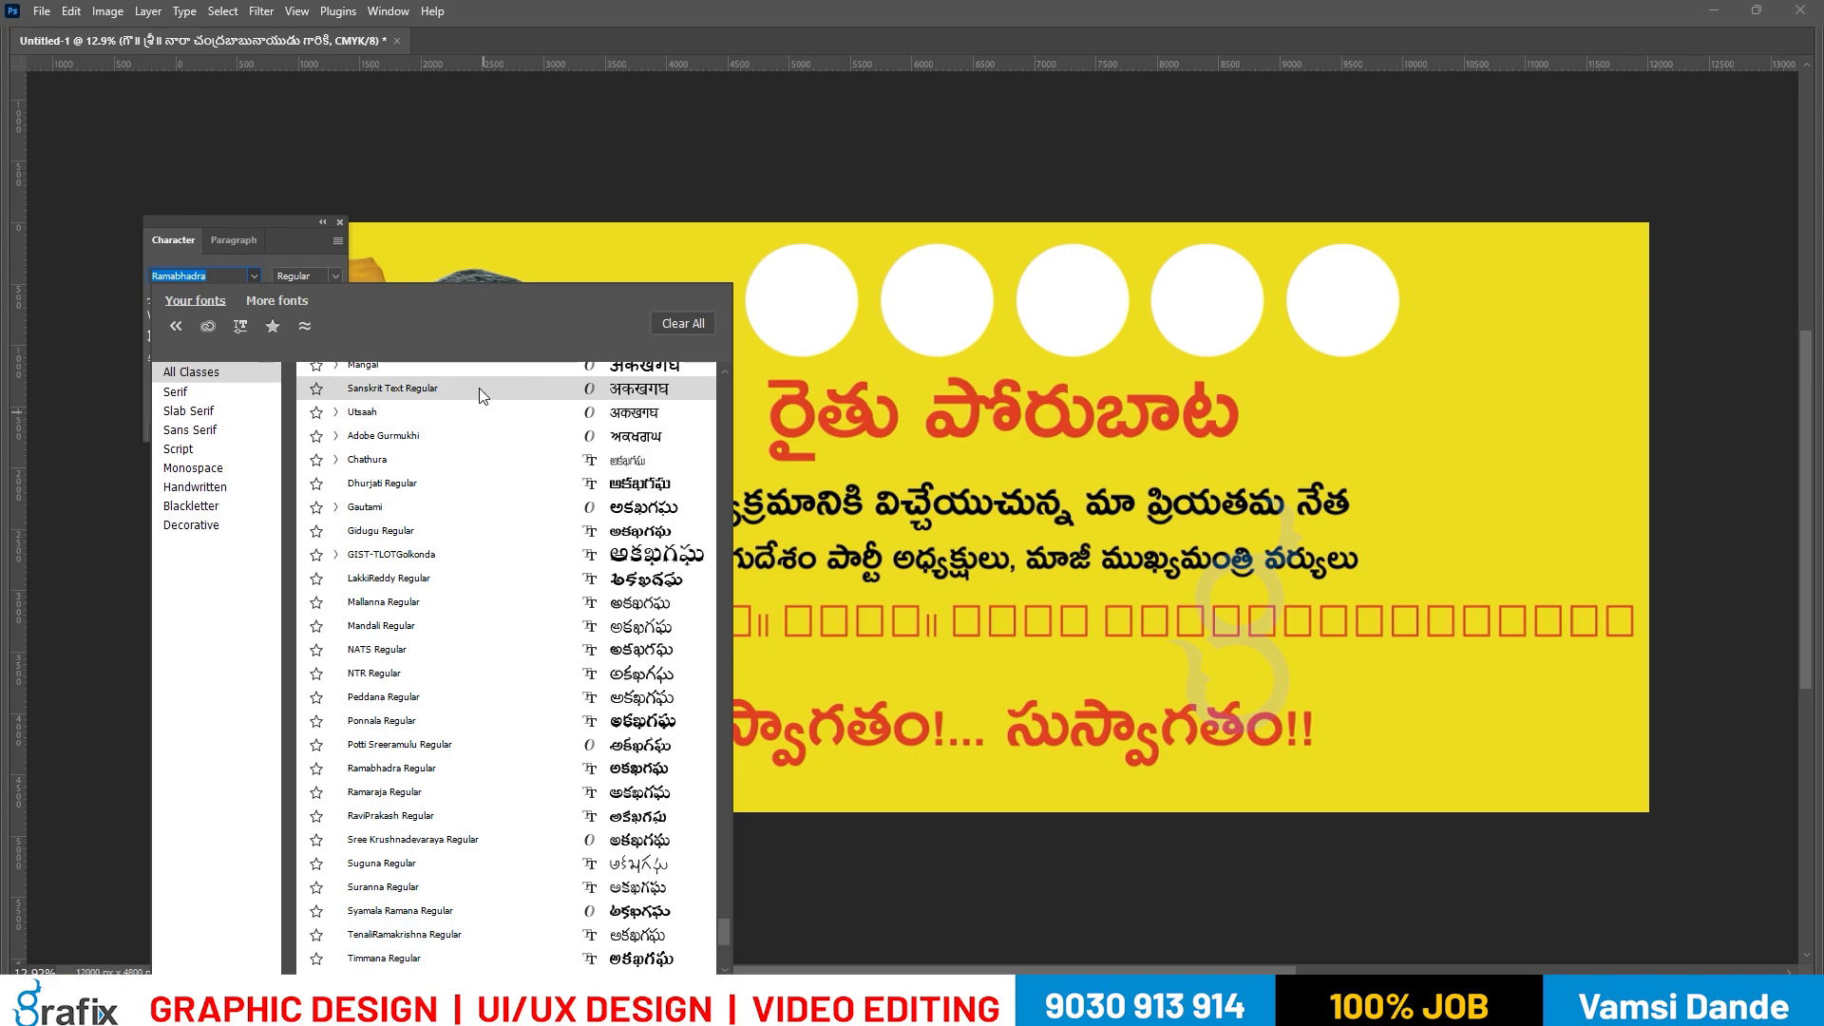
{"action": "scroll", "coordinate": [530, 869], "scroll_direction": "down", "scroll_amount": 1}
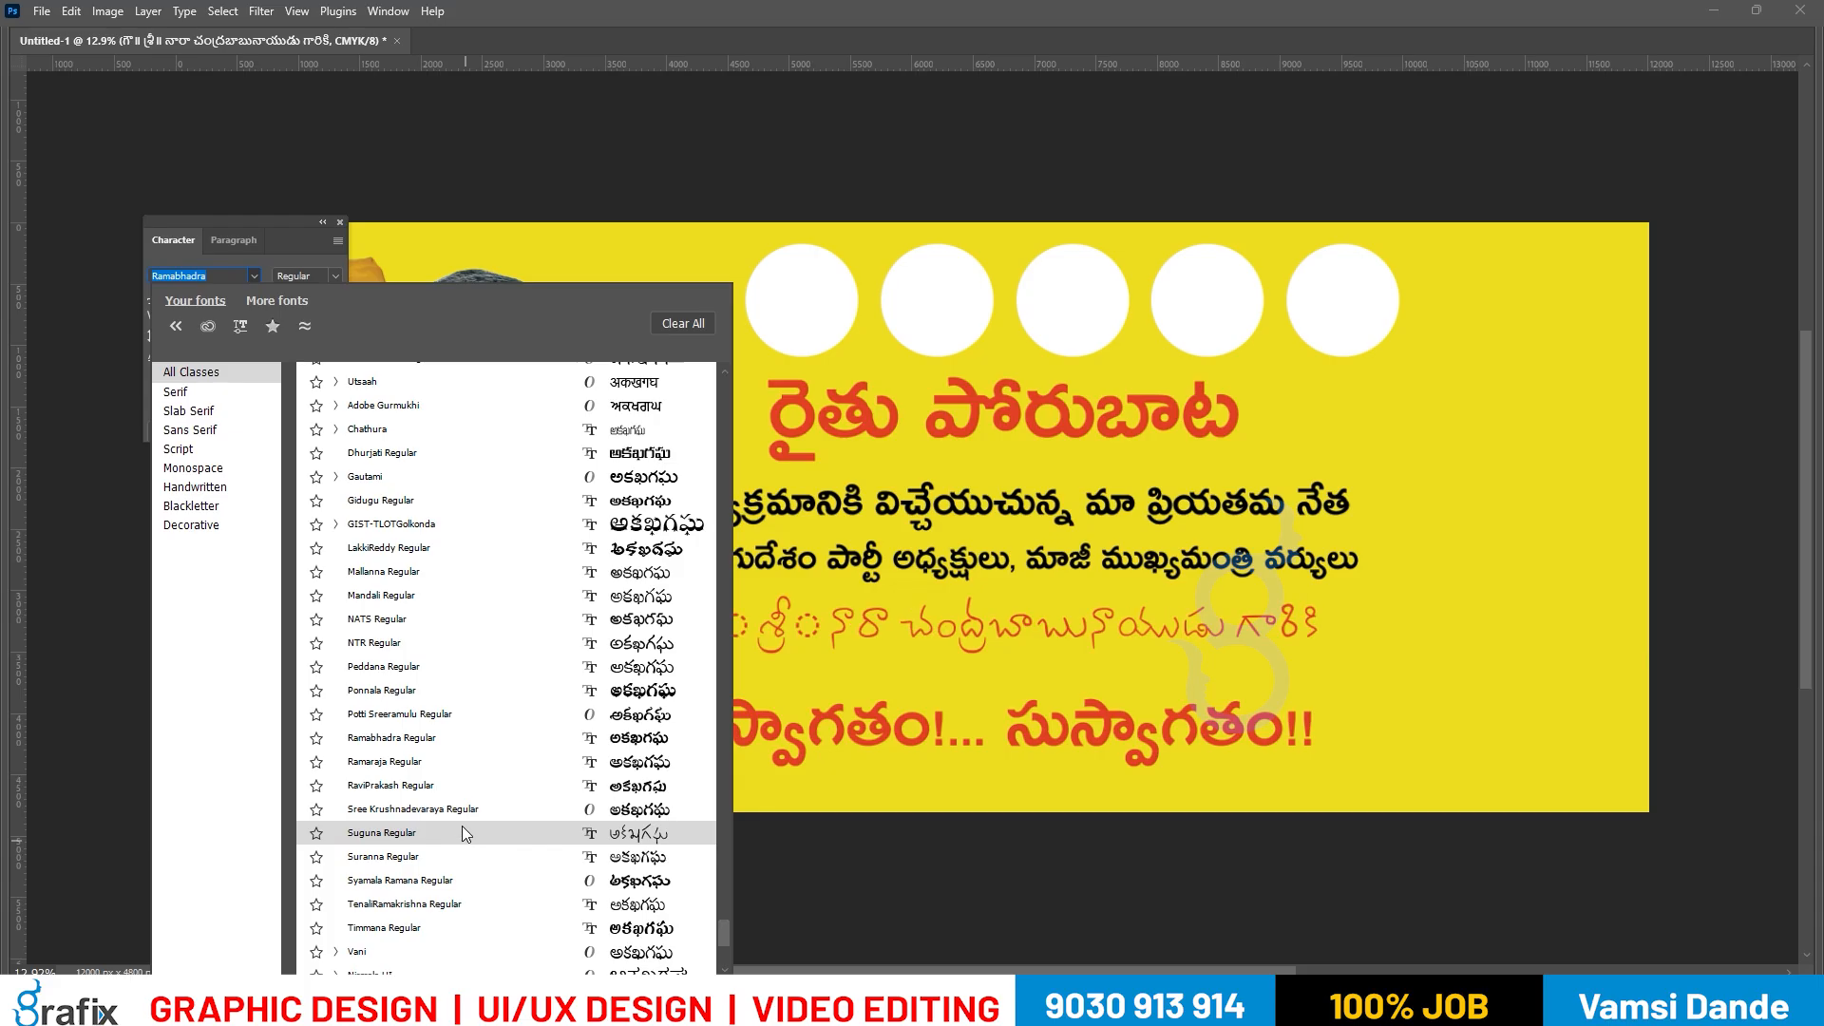
{"action": "scroll", "coordinate": [460, 800], "scroll_direction": "down", "scroll_amount": 1}
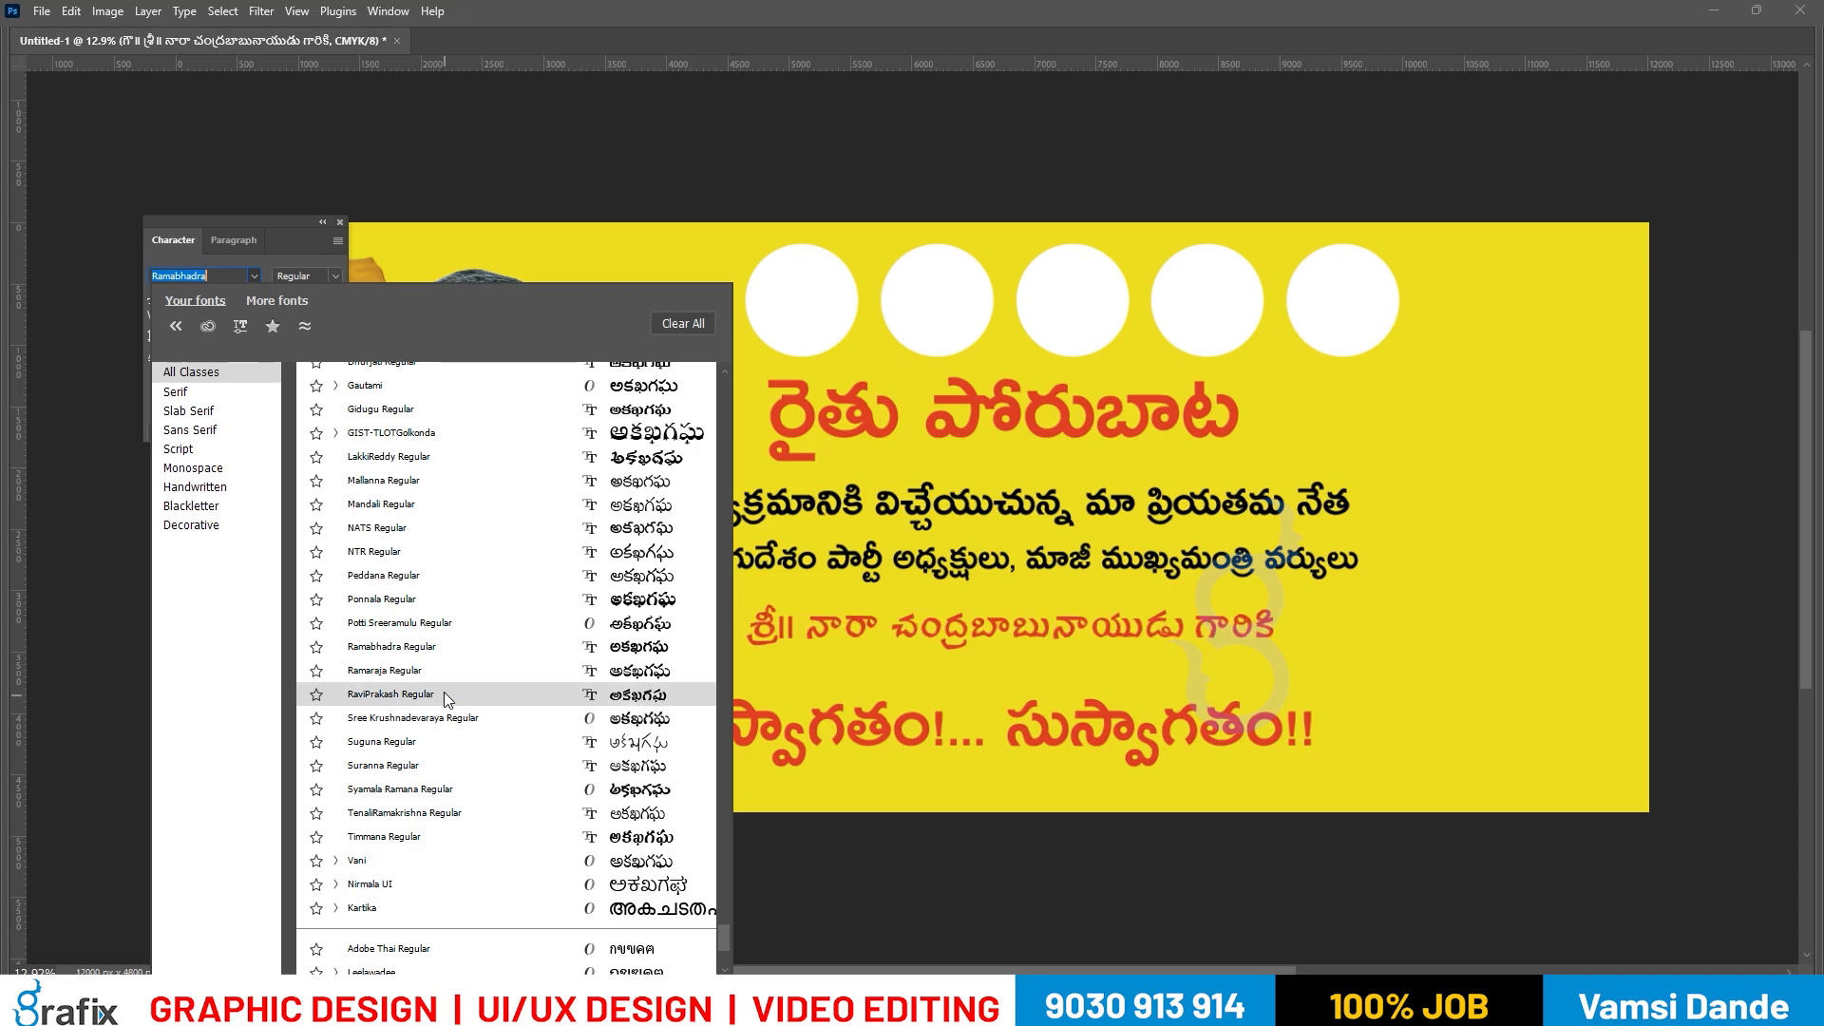
Set the red name line's font to Ponnala and stretch its height to about 832 px, placing it just below the black lines.
{"action": "left_click", "coordinate": [442, 598]}
{"action": "key", "text": "v"}
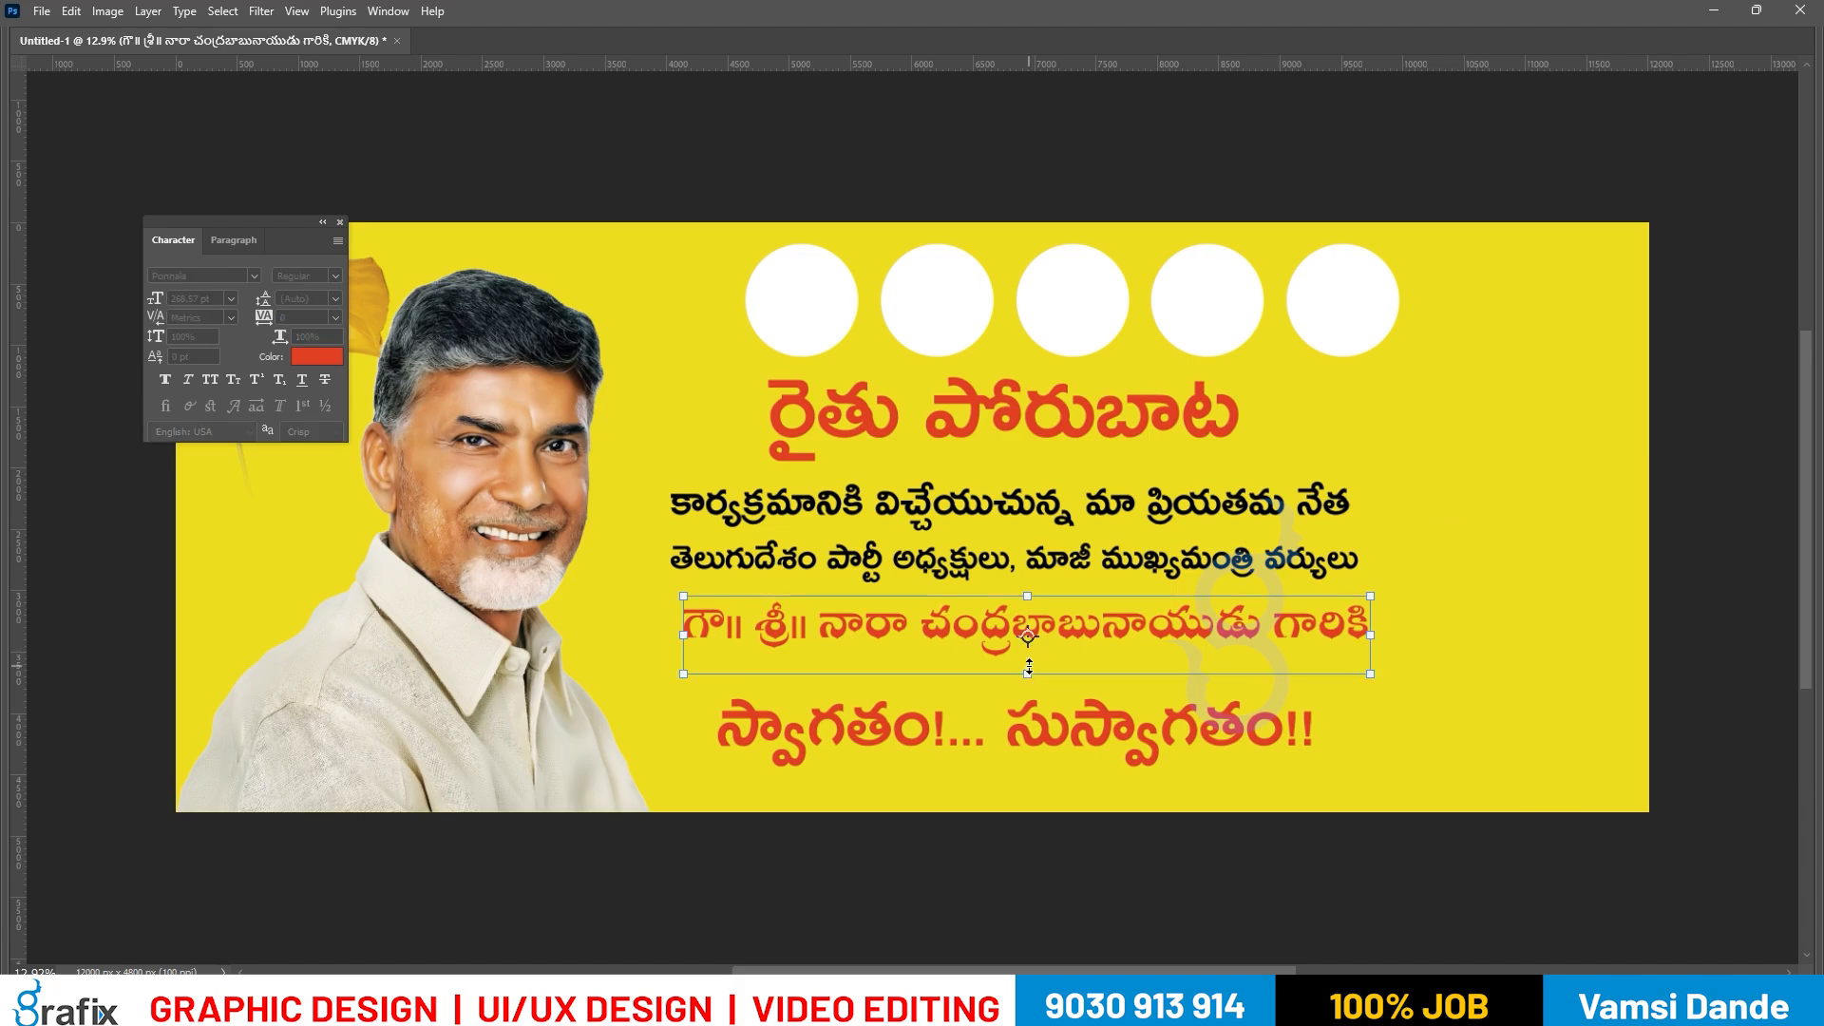
{"action": "left_click_drag", "start_coordinate": [1028, 677], "coordinate": [1028, 699]}
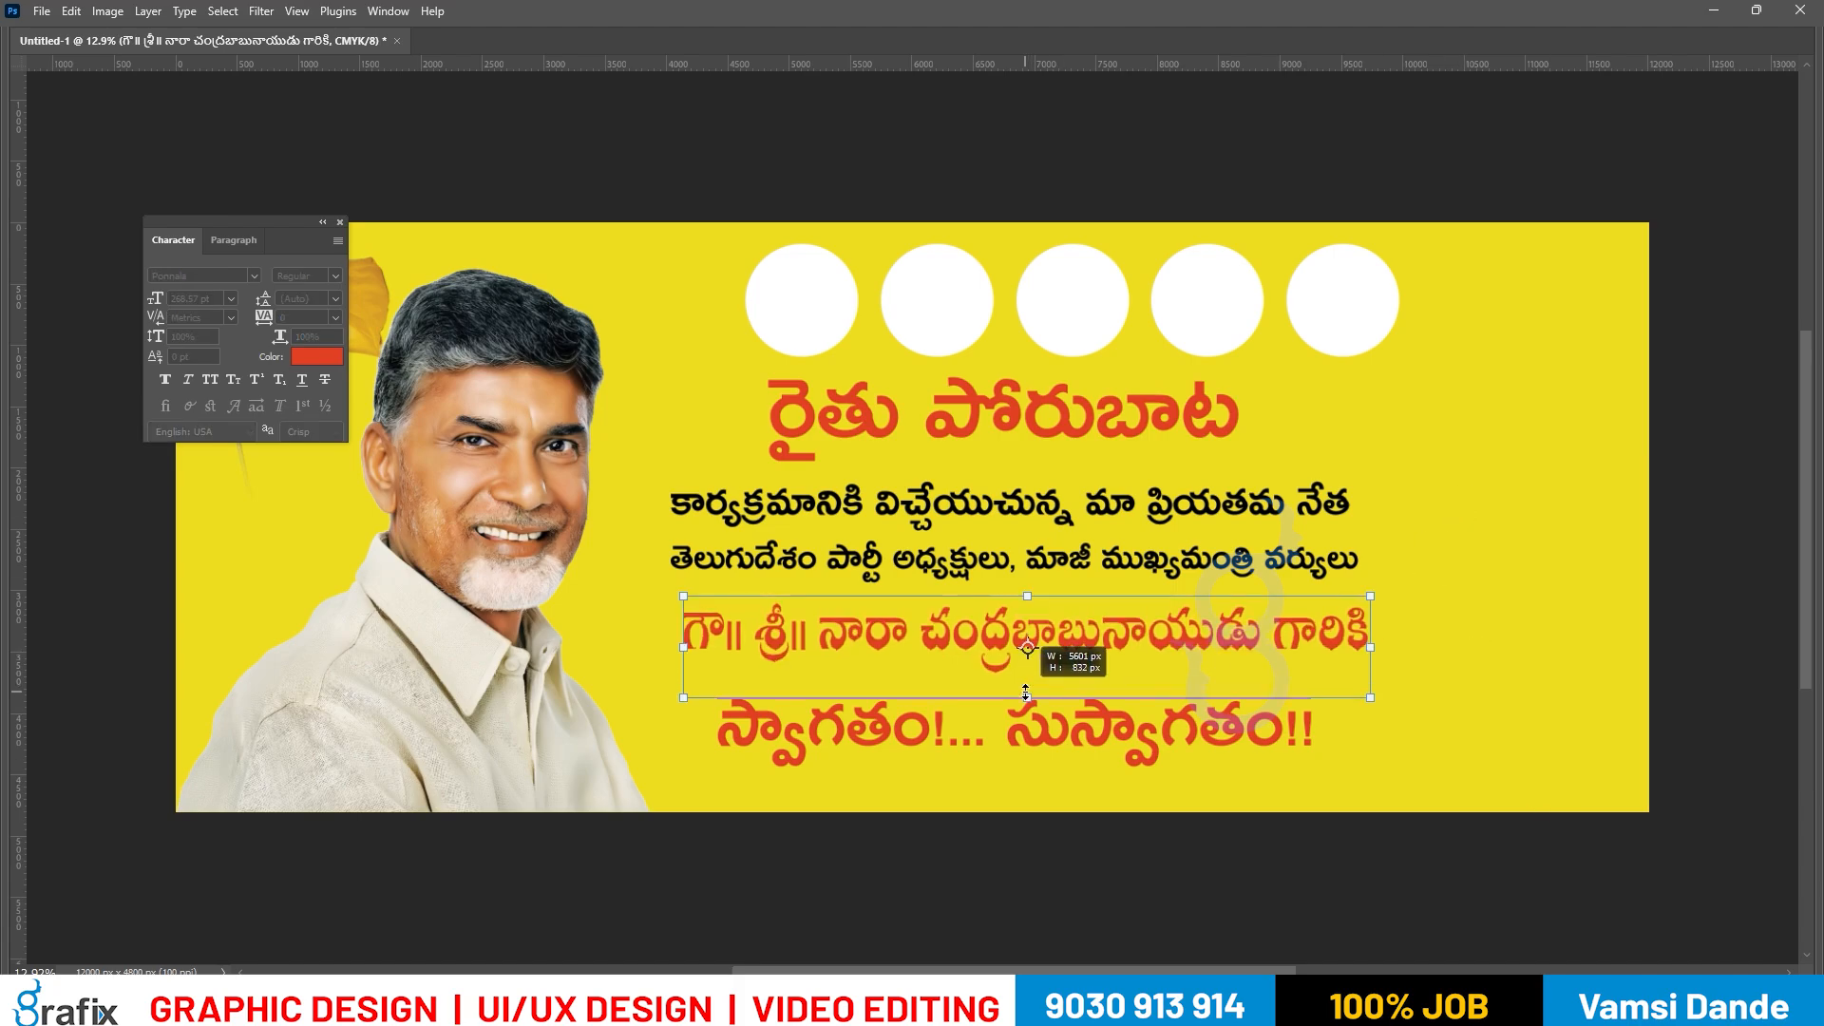
{"action": "key", "text": "Return"}
{"action": "left_click_drag", "start_coordinate": [1195, 650], "coordinate": [1197, 637]}
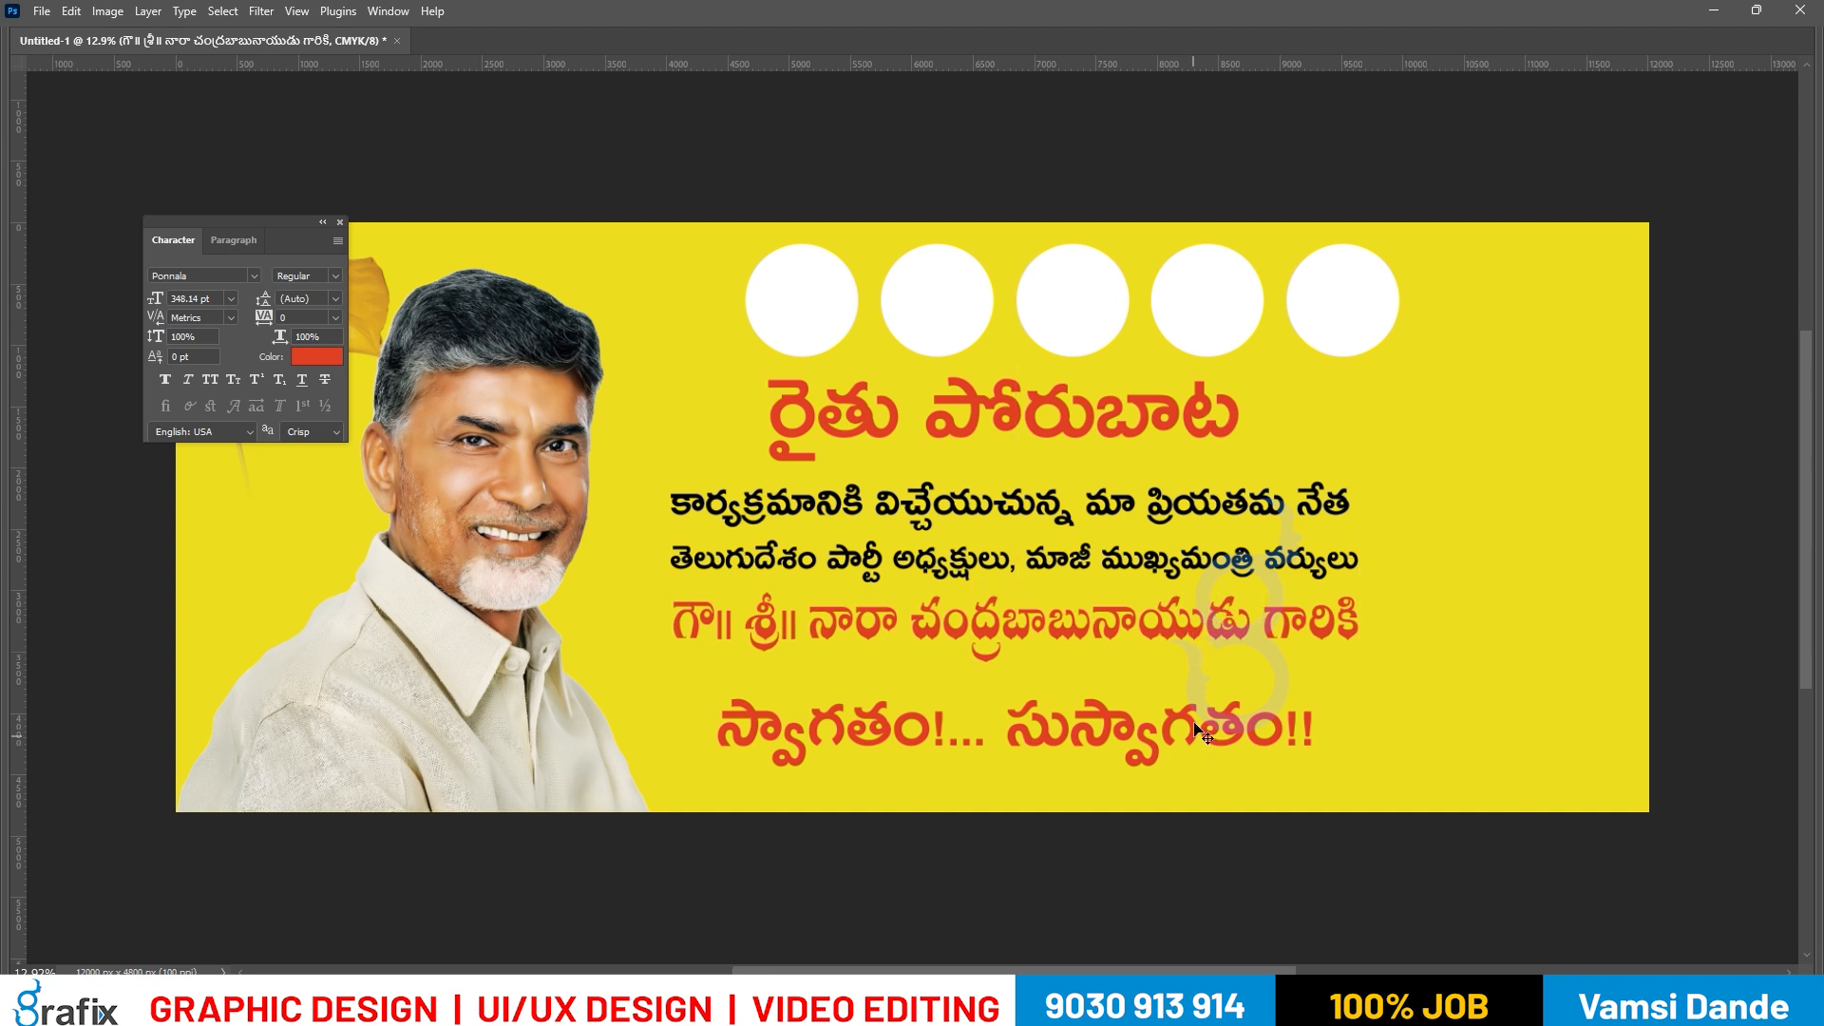
Shrink the red welcome line to about 302 pt, place it closer beneath the name line, and recolor it black.
{"action": "left_click", "coordinate": [1232, 778]}
{"action": "key", "text": "ctrl+t"}
{"action": "left_click_drag", "start_coordinate": [1298, 781], "coordinate": [1159, 710]}
{"action": "key", "text": "Return"}
{"action": "key", "text": "alt+BackSpace"}
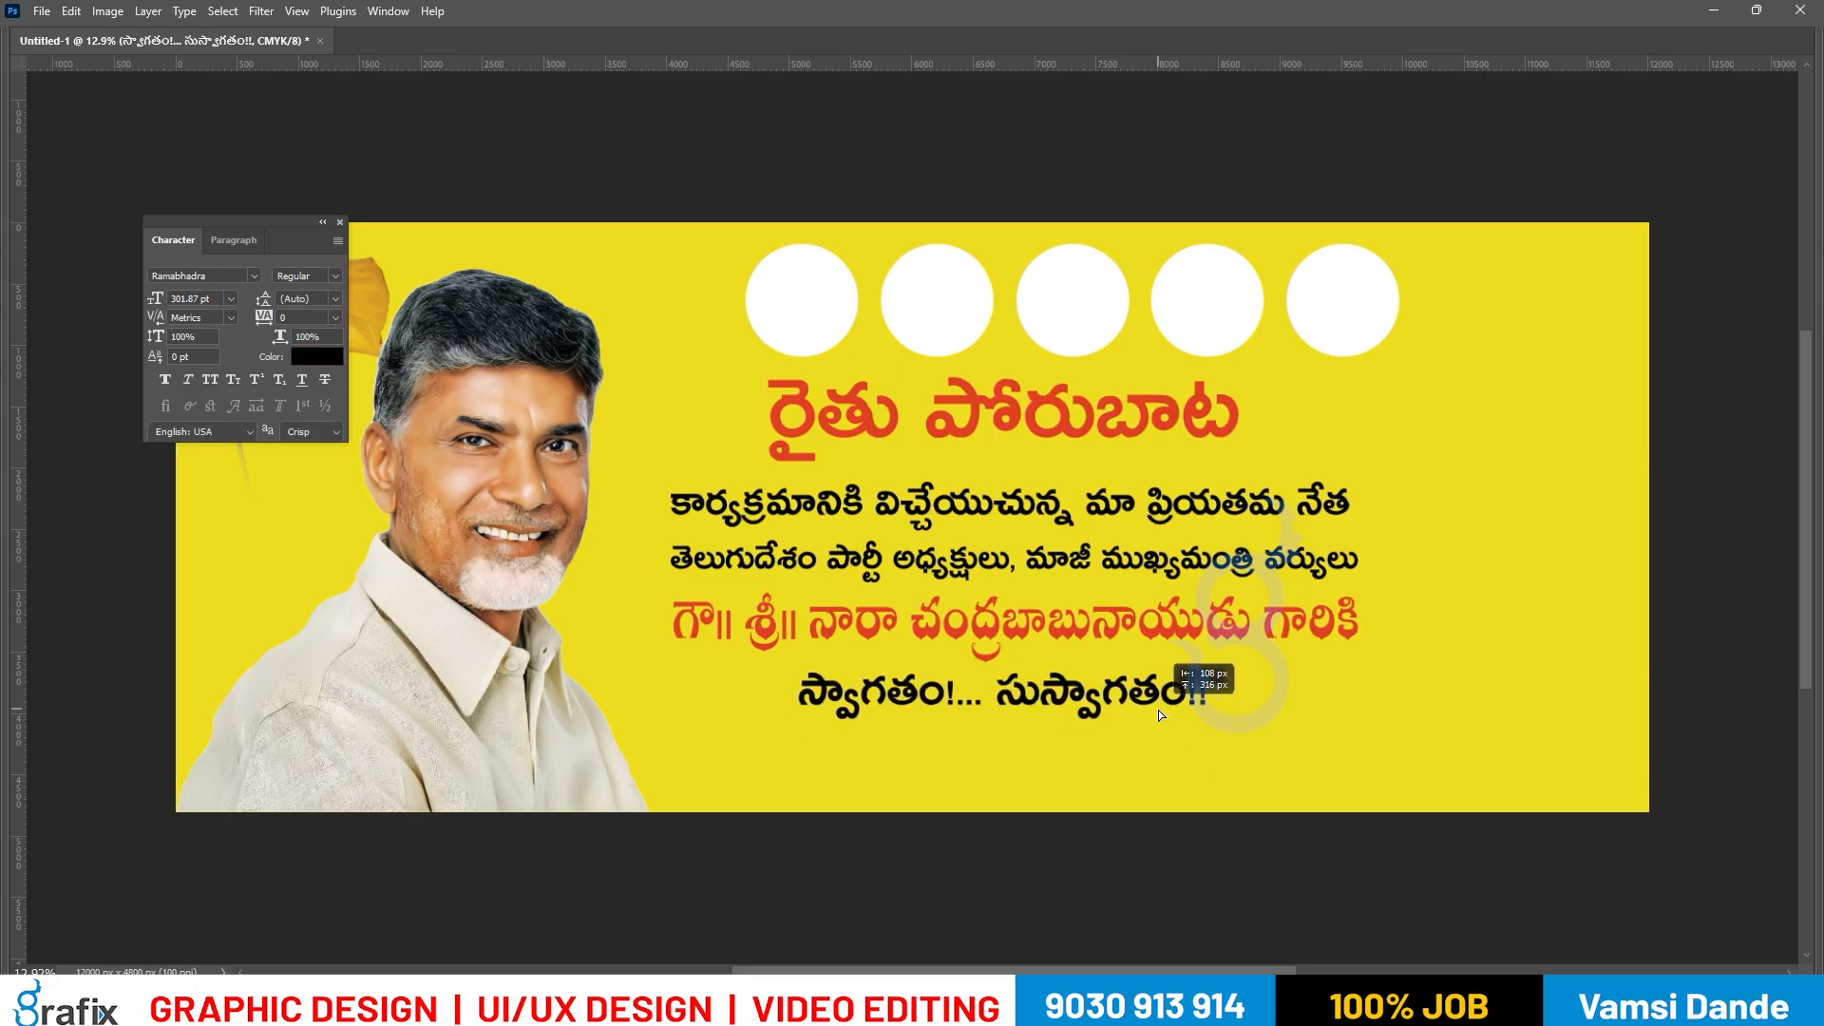
Enlarge the red name line proportionally to about 434 pt.
{"action": "right_click", "coordinate": [1204, 637]}
{"action": "left_click", "coordinate": [1237, 644]}
{"action": "key", "text": "ctrl+t"}
{"action": "left_click_drag", "start_coordinate": [1363, 687], "coordinate": [1436, 666]}
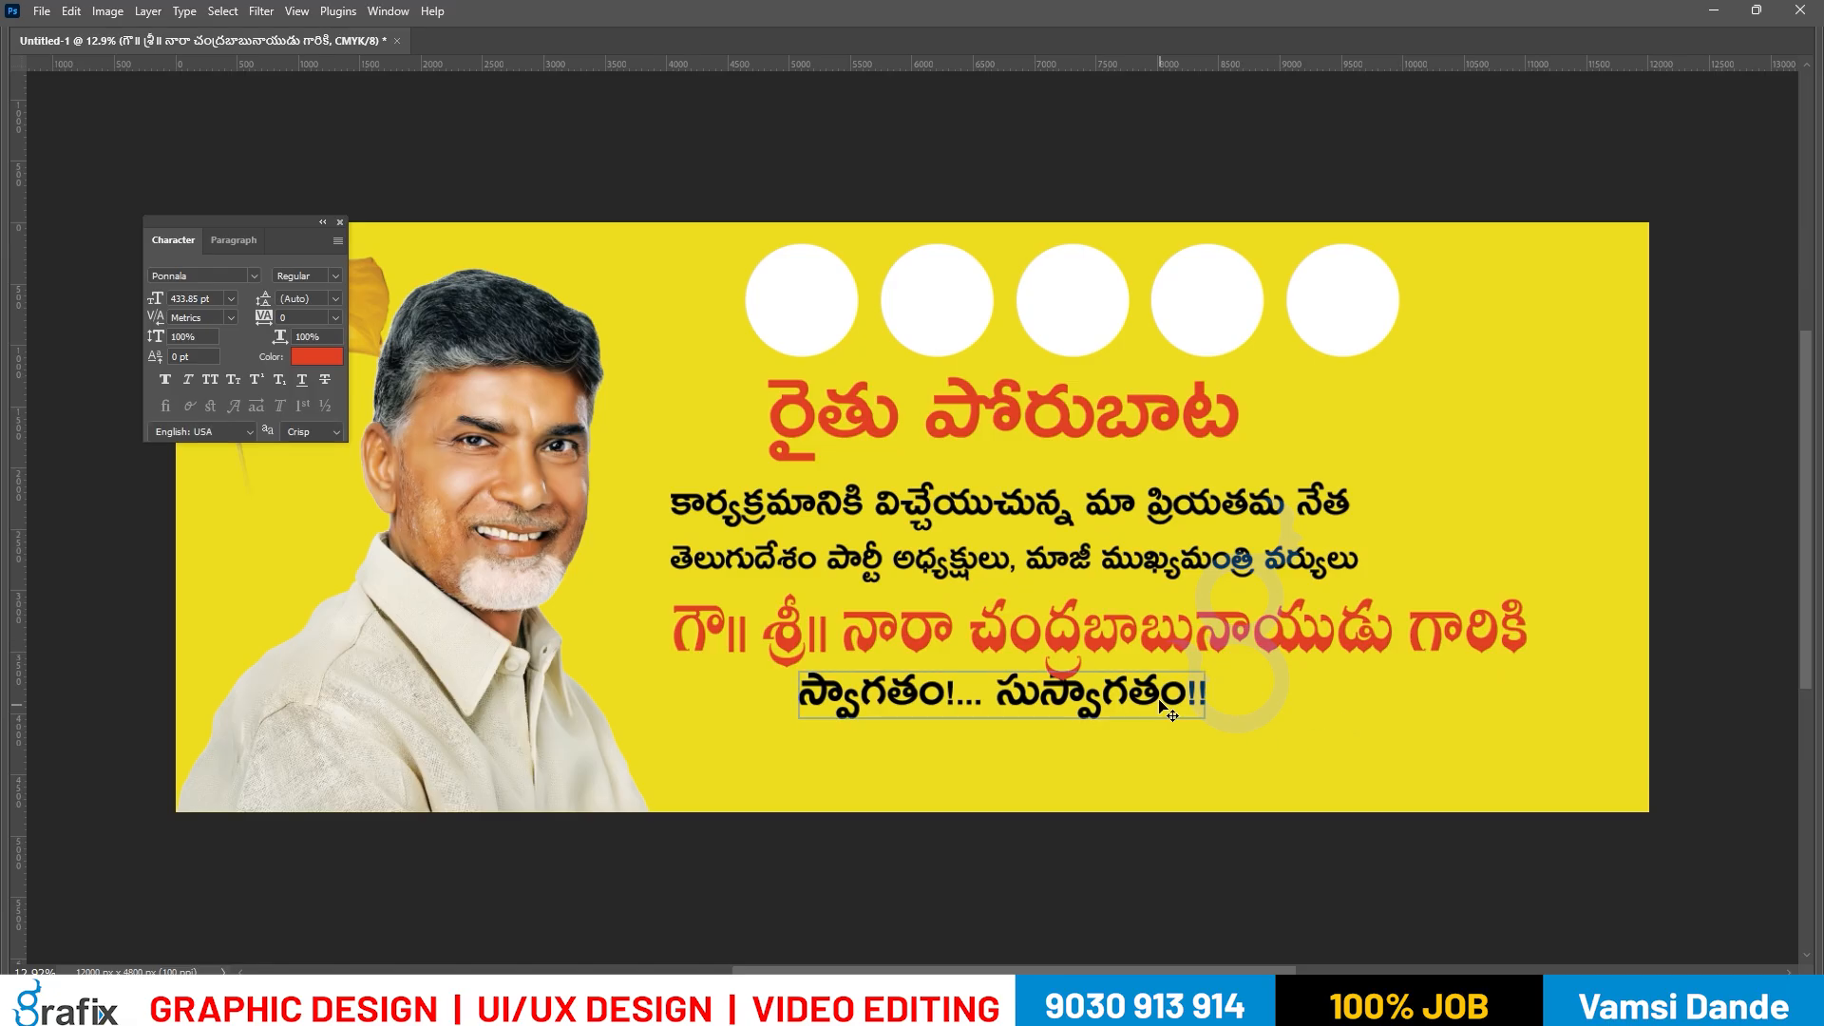
Select the two black lines, the red name line and the welcome line together and align their horizontal centers.
{"action": "left_click", "coordinate": [1192, 704]}
{"action": "right_click", "coordinate": [1088, 569]}
{"action": "left_click", "coordinate": [1093, 561], "text": "shift"}
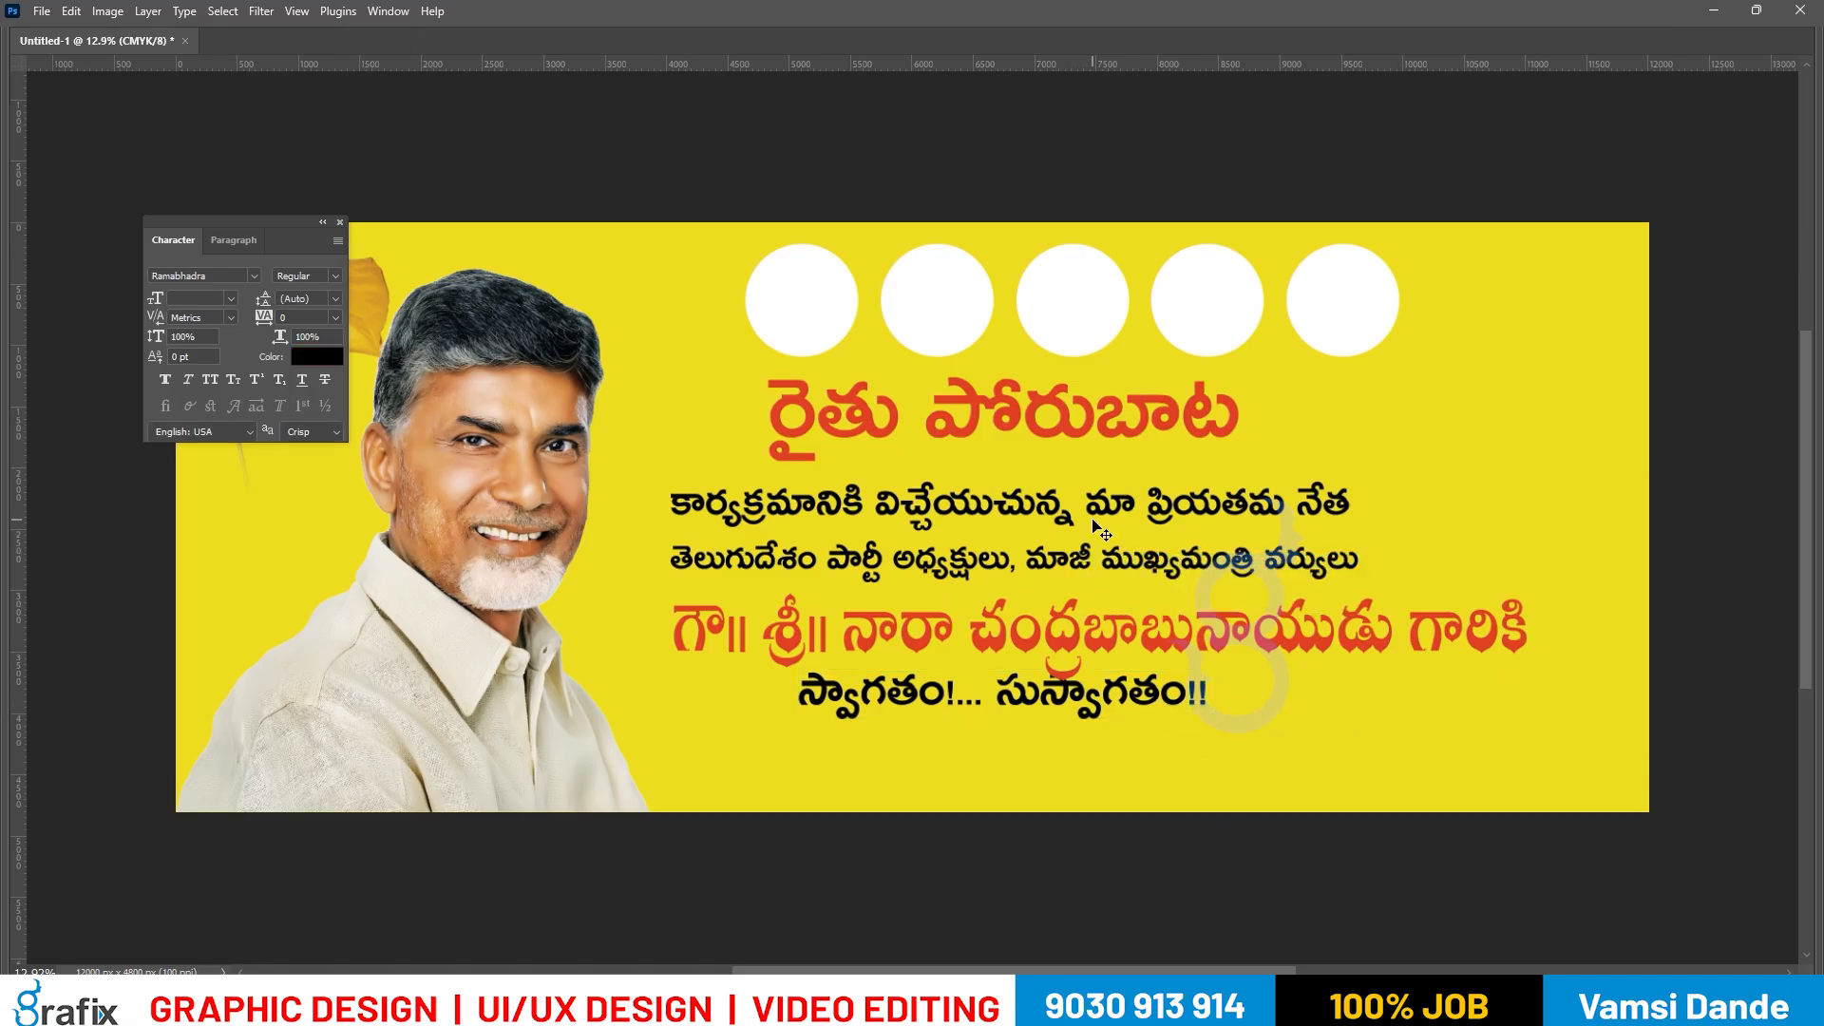
{"action": "left_click_drag", "start_coordinate": [1087, 560], "coordinate": [1089, 637]}
{"action": "left_click", "coordinate": [1086, 643], "text": "shift"}
{"action": "key", "text": "Tab"}
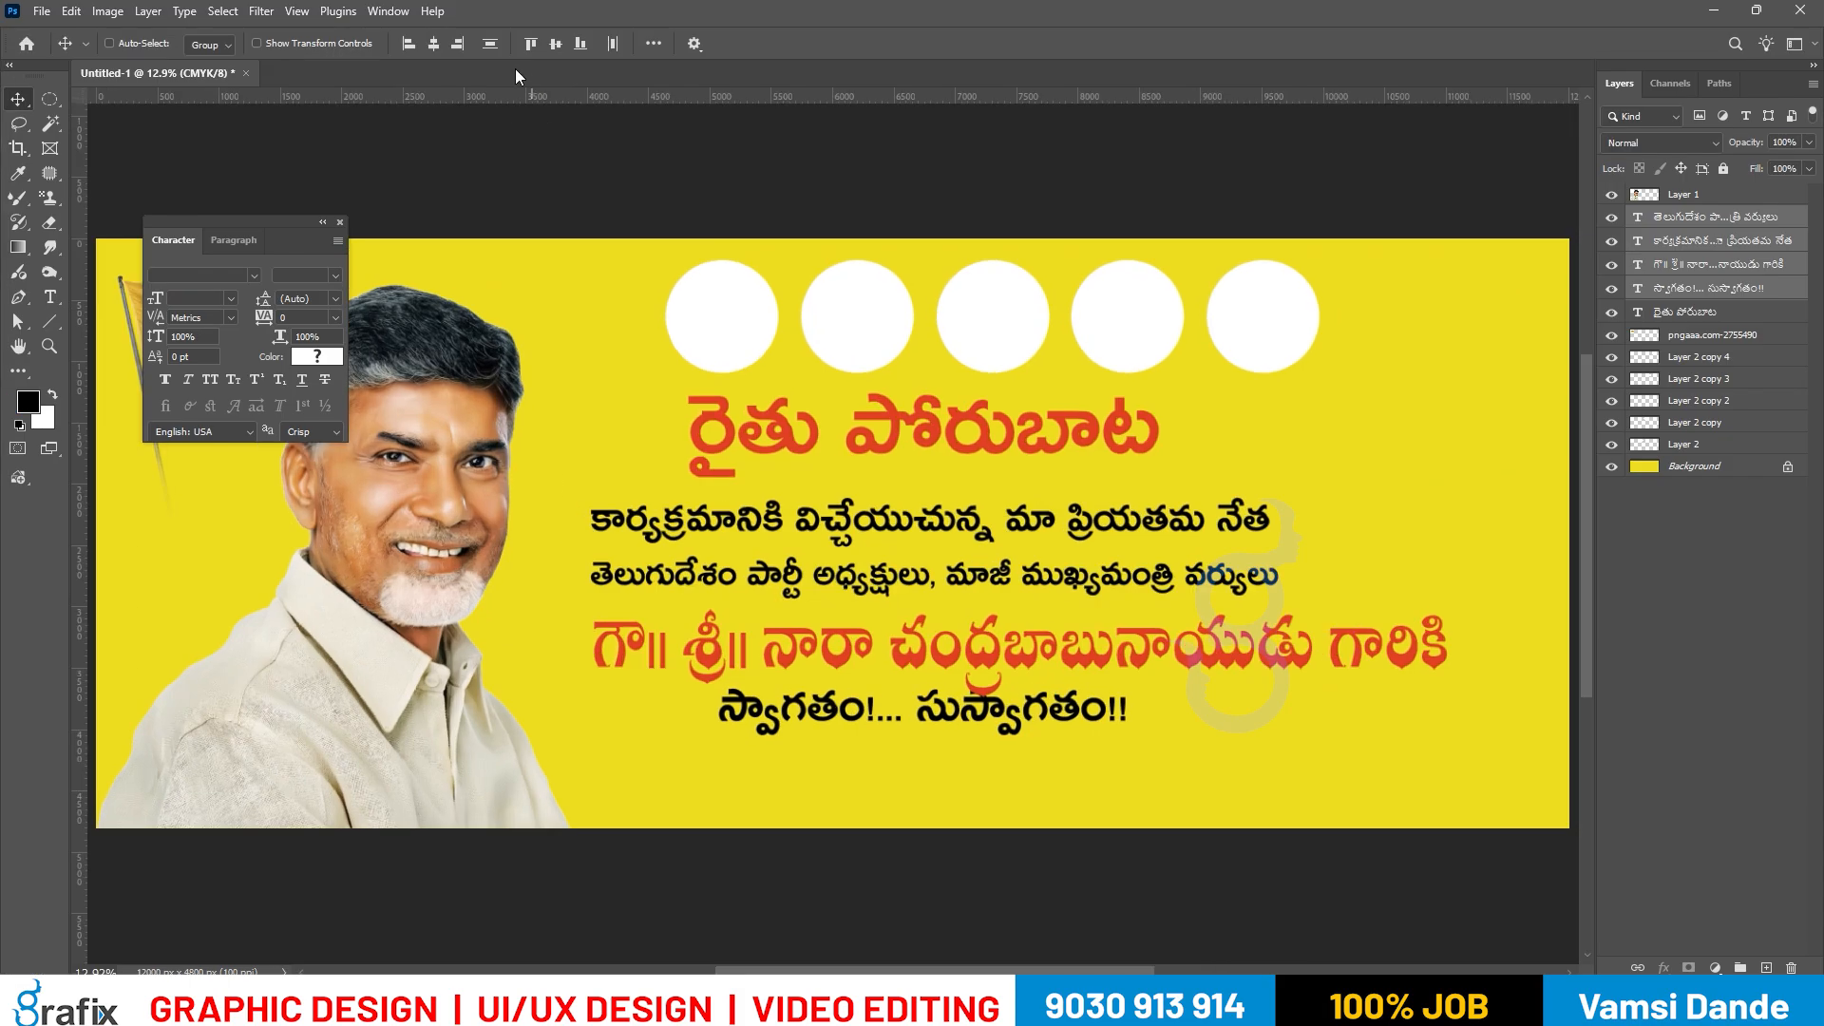
{"action": "left_click", "coordinate": [433, 44]}
Move the four aligned text lines to the left and shift the red title slightly down and to the right.
{"action": "key", "text": "Tab"}
{"action": "left_click_drag", "start_coordinate": [1180, 603], "coordinate": [1093, 597]}
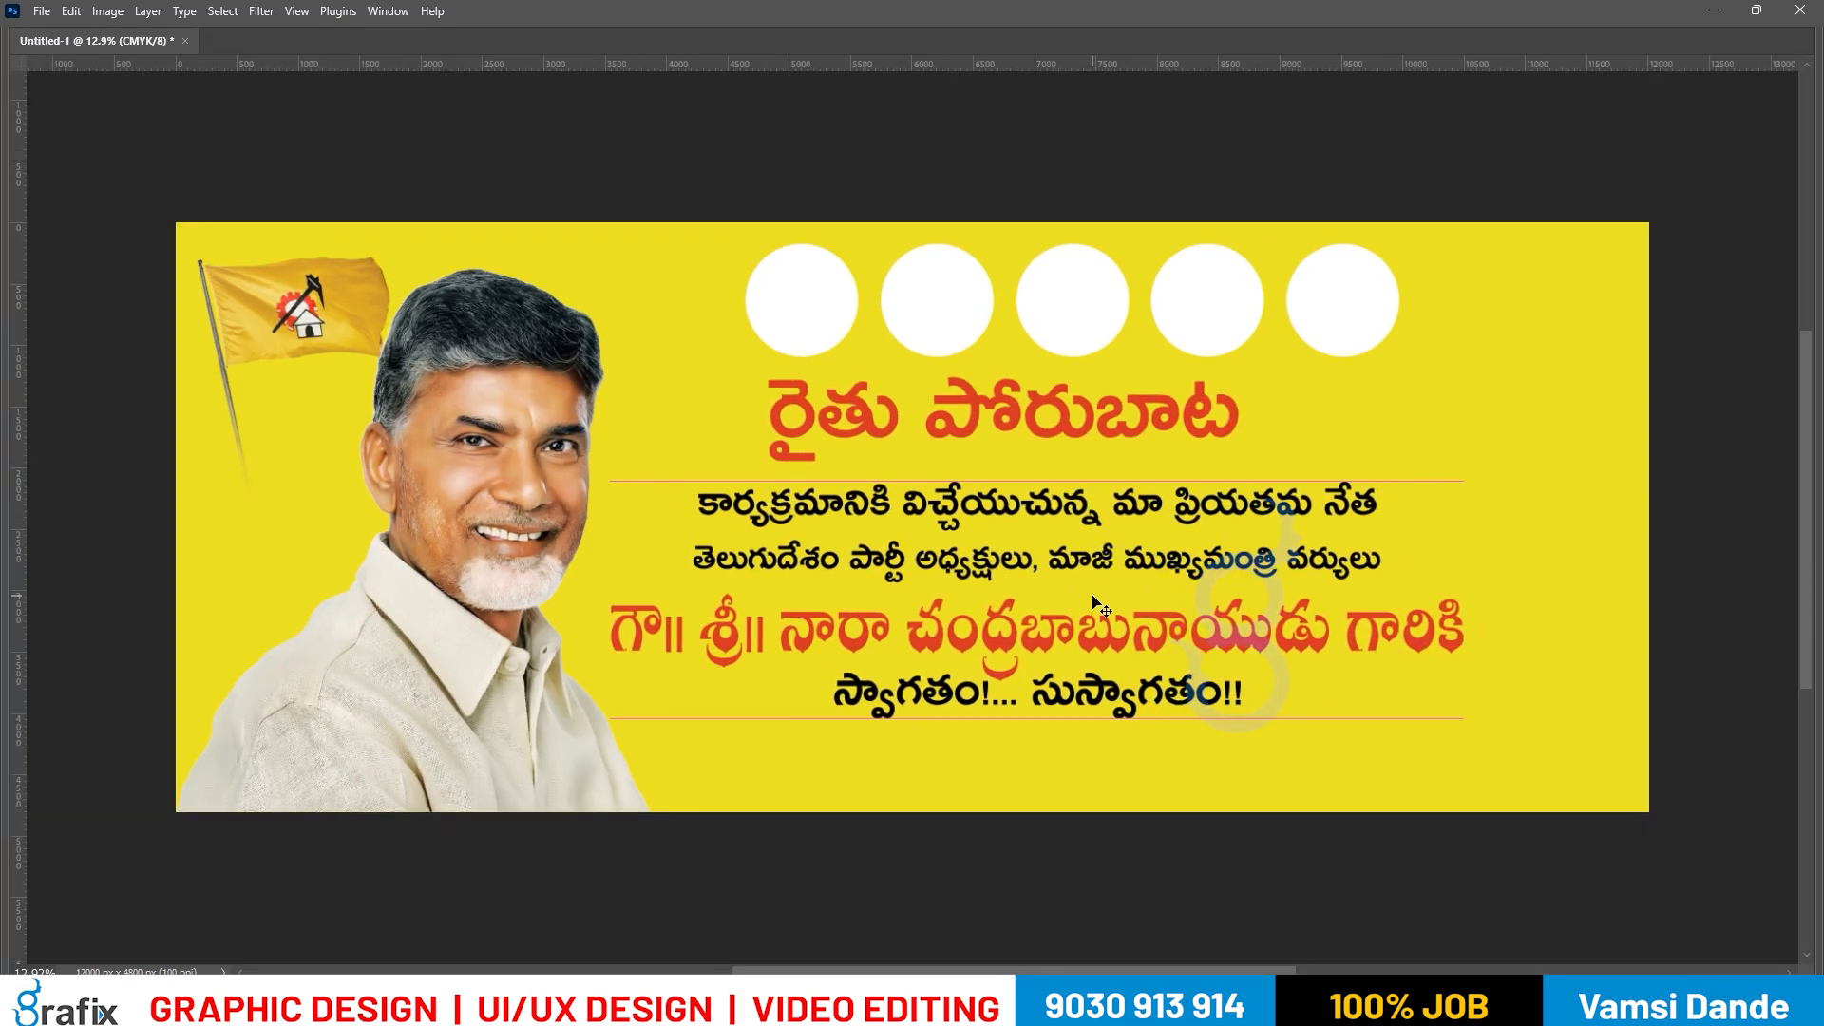
{"action": "left_click_drag", "start_coordinate": [1115, 421], "coordinate": [1129, 435]}
{"action": "key", "text": "Tab"}
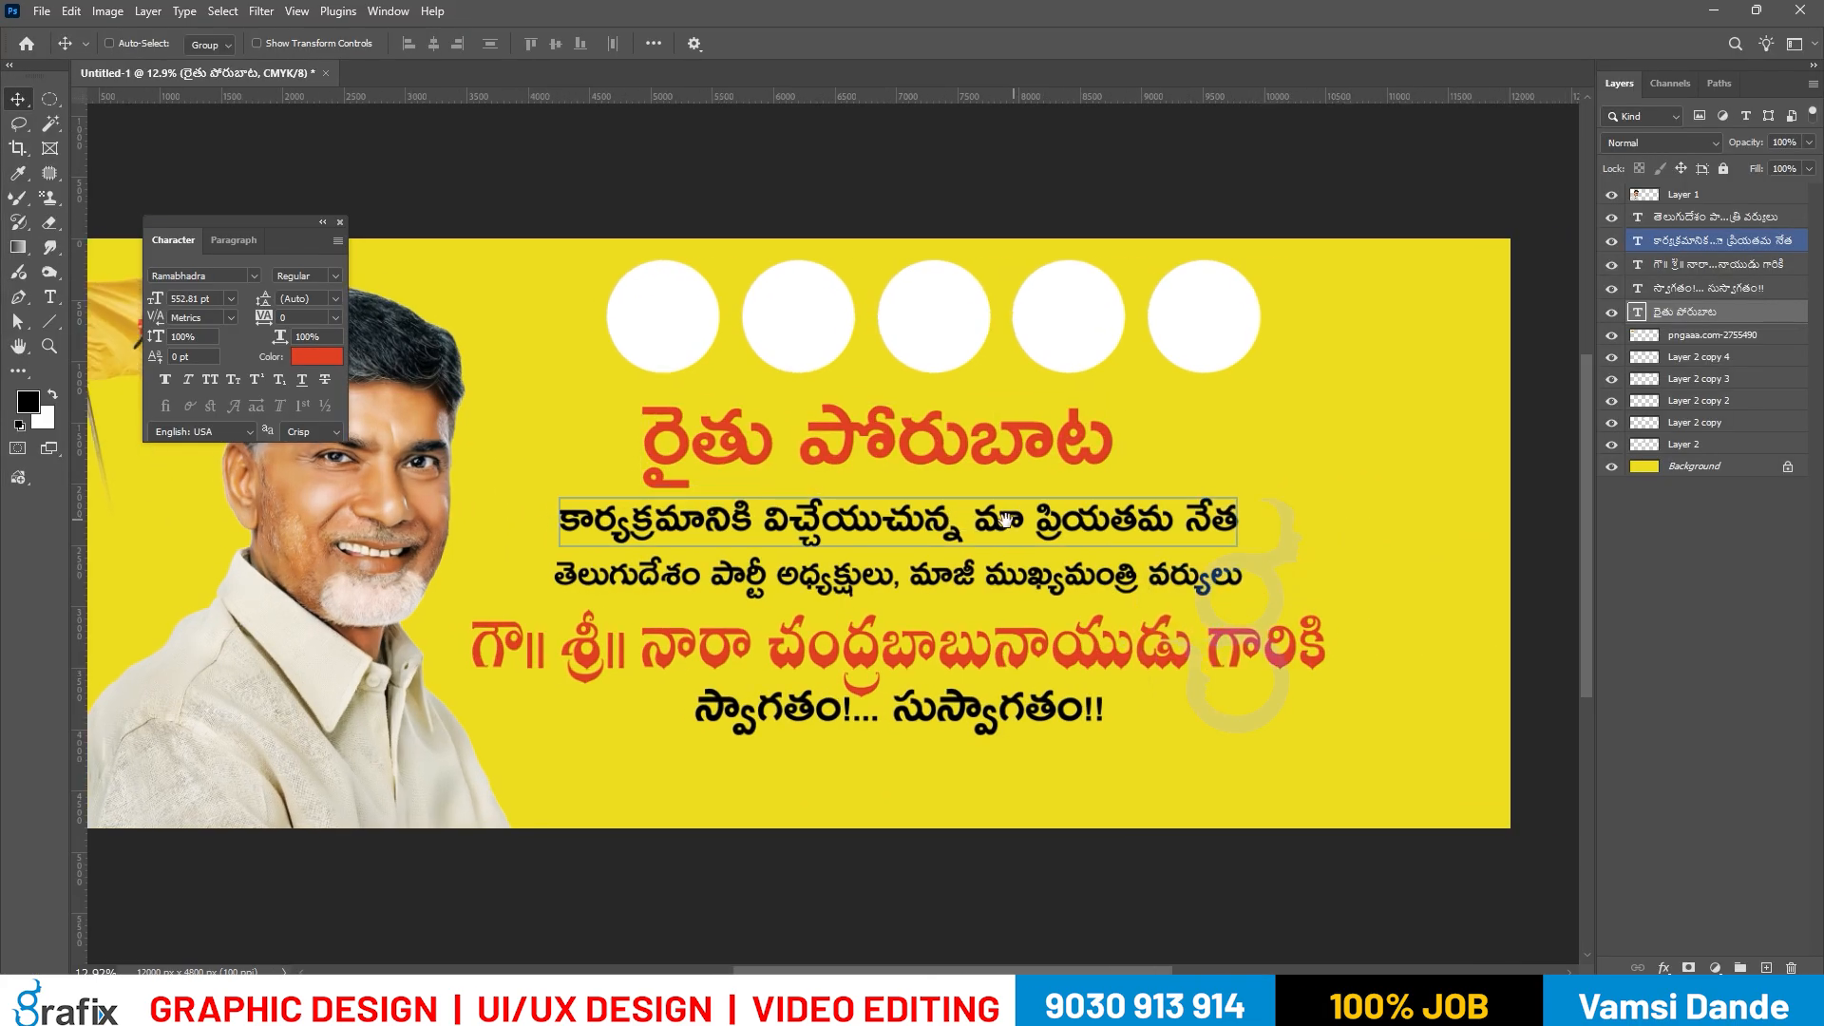
Save the document to the Desktop as a Photoshop file named Flex with Maximize Compatibility on.
{"action": "key", "text": "ctrl+s"}
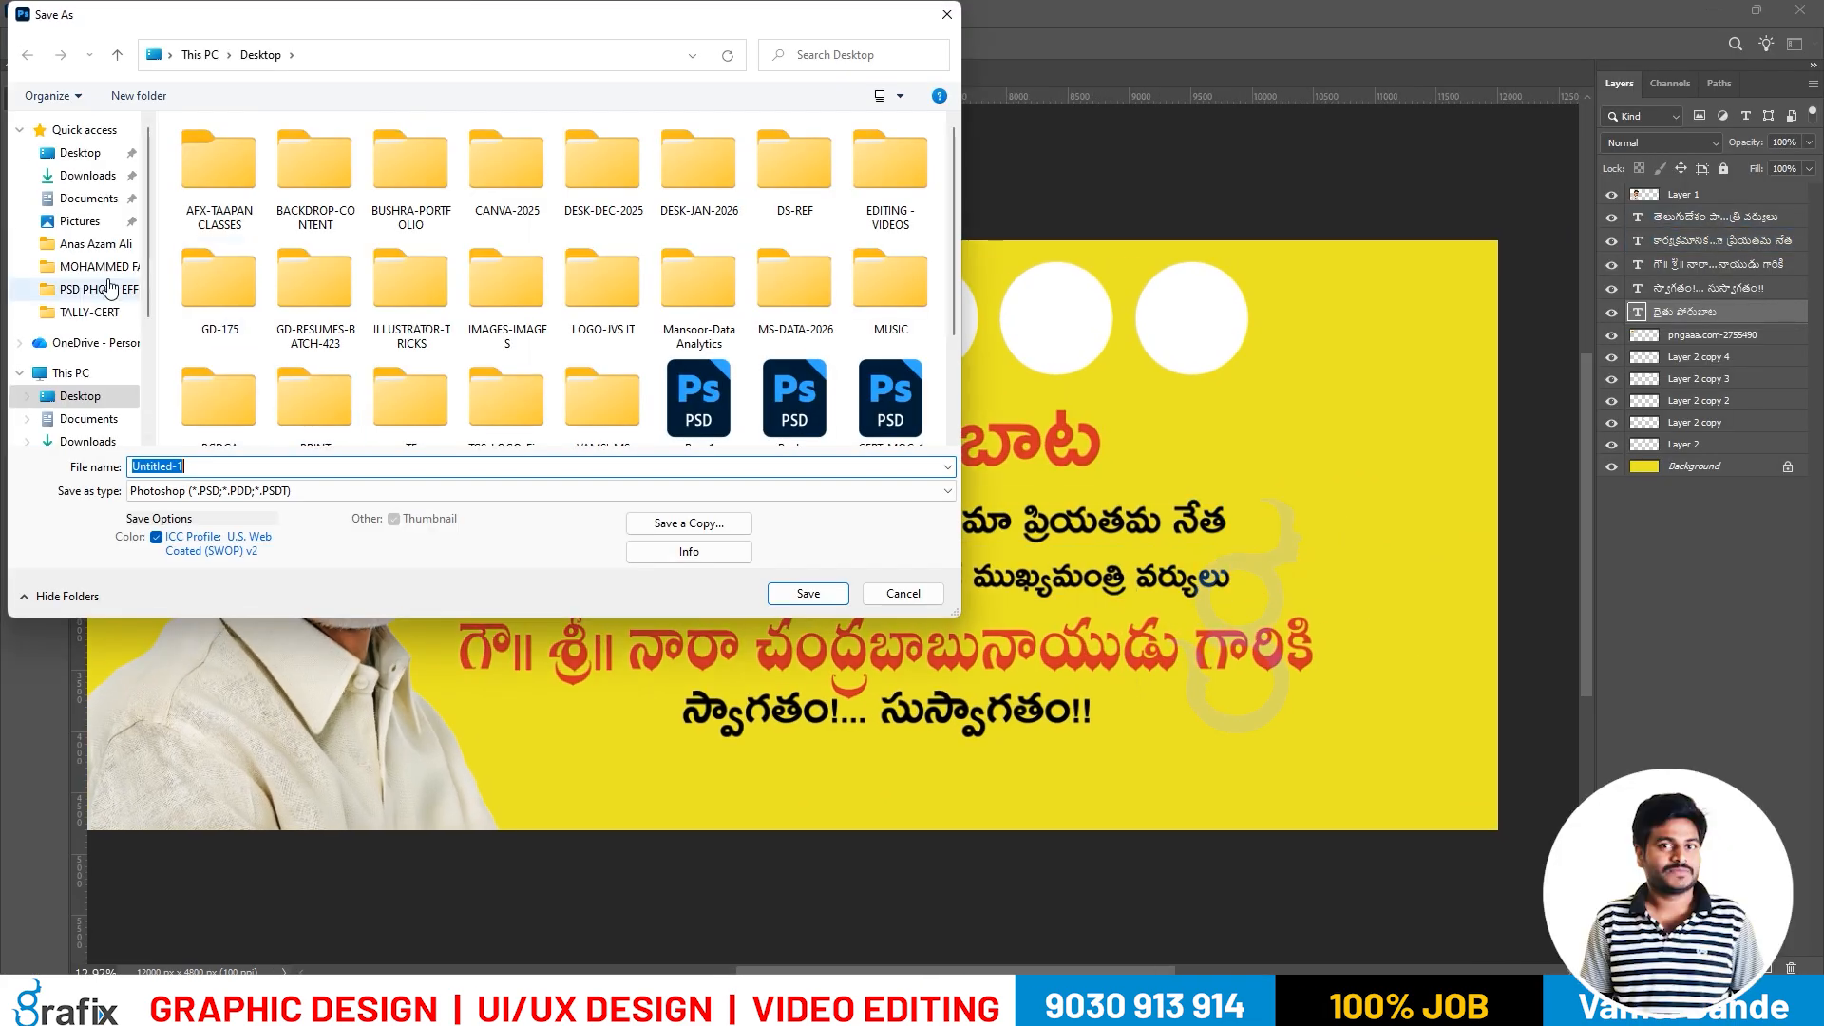
{"action": "type", "text": "Flex"}
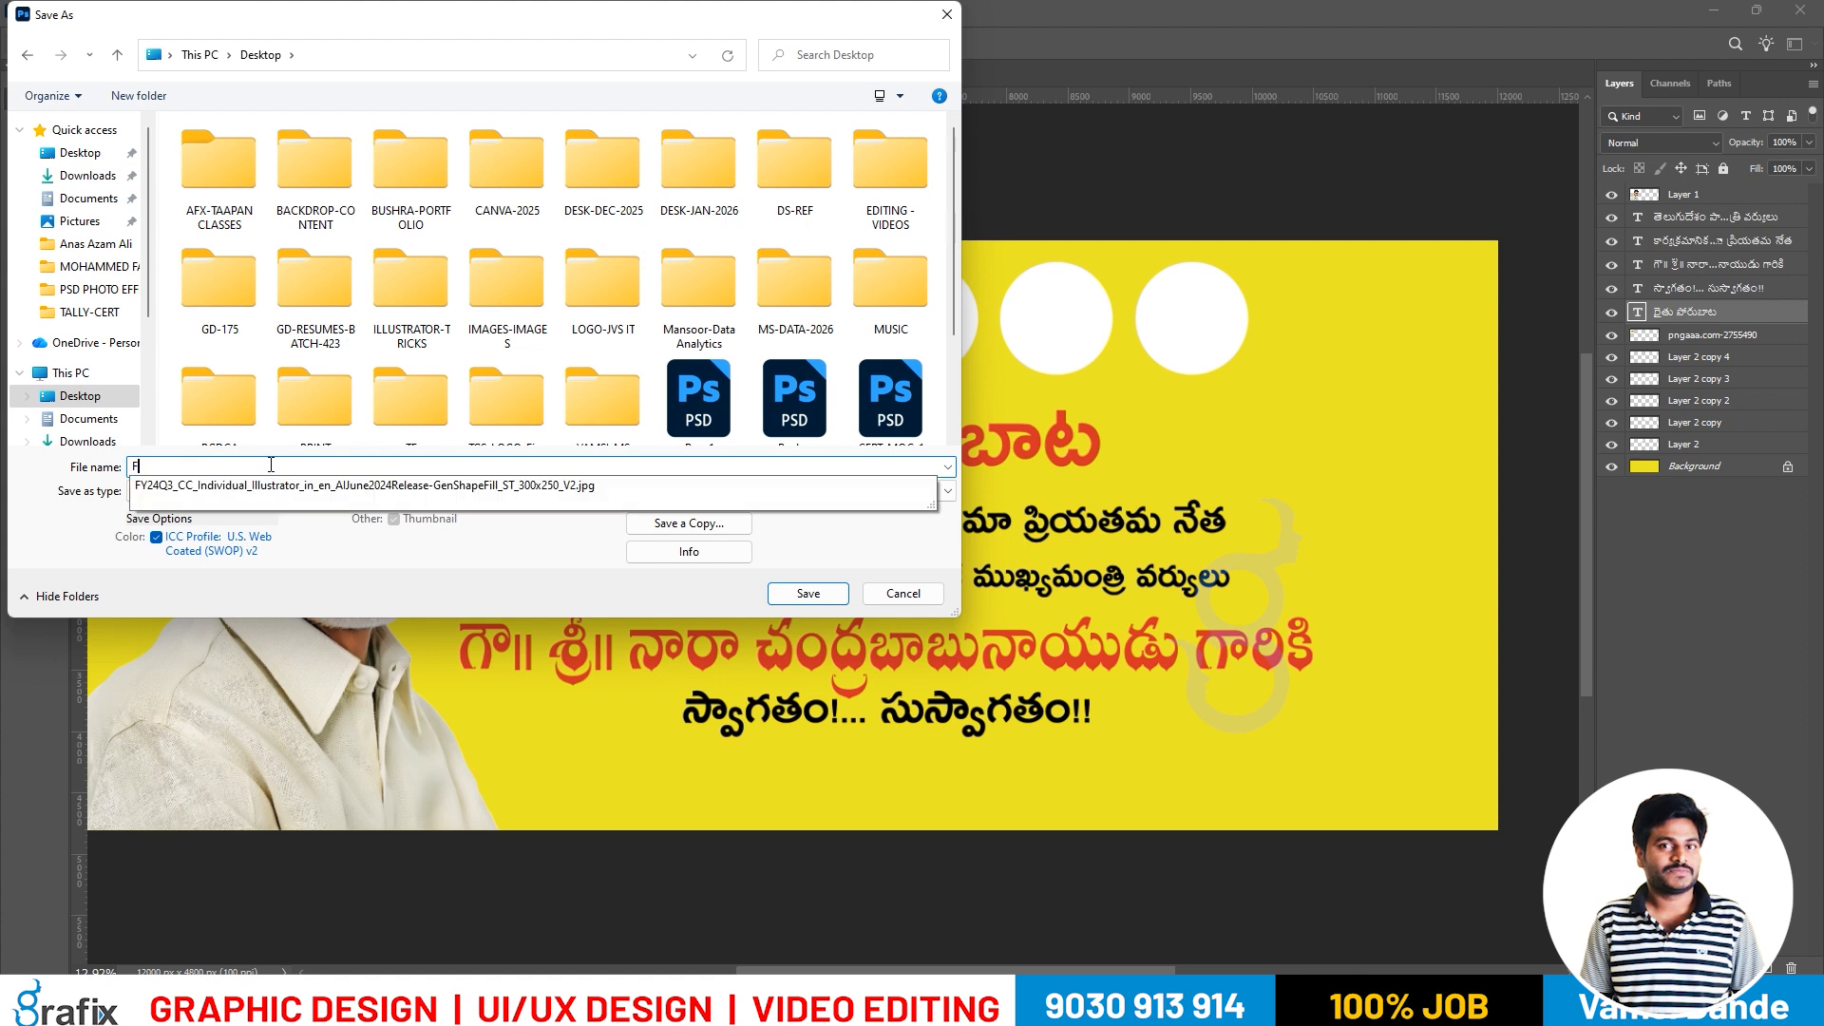
{"action": "key", "text": "Return"}
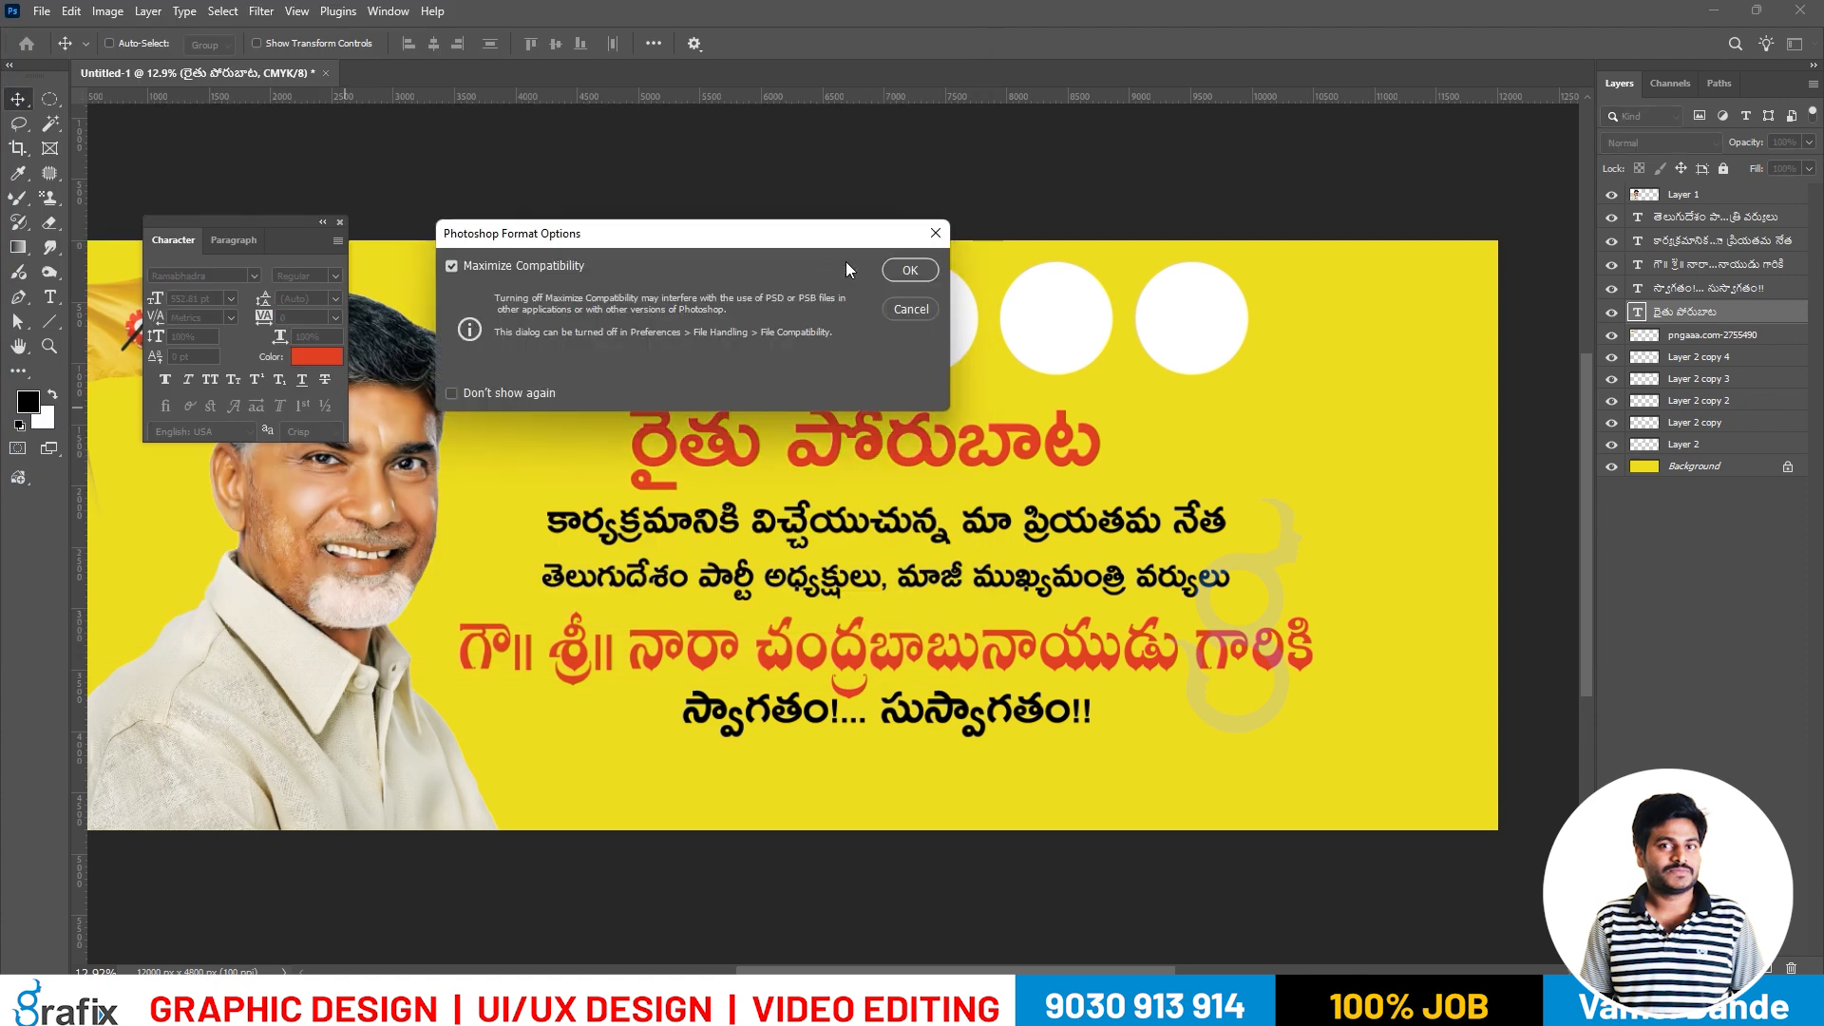
{"action": "left_click", "coordinate": [910, 270]}
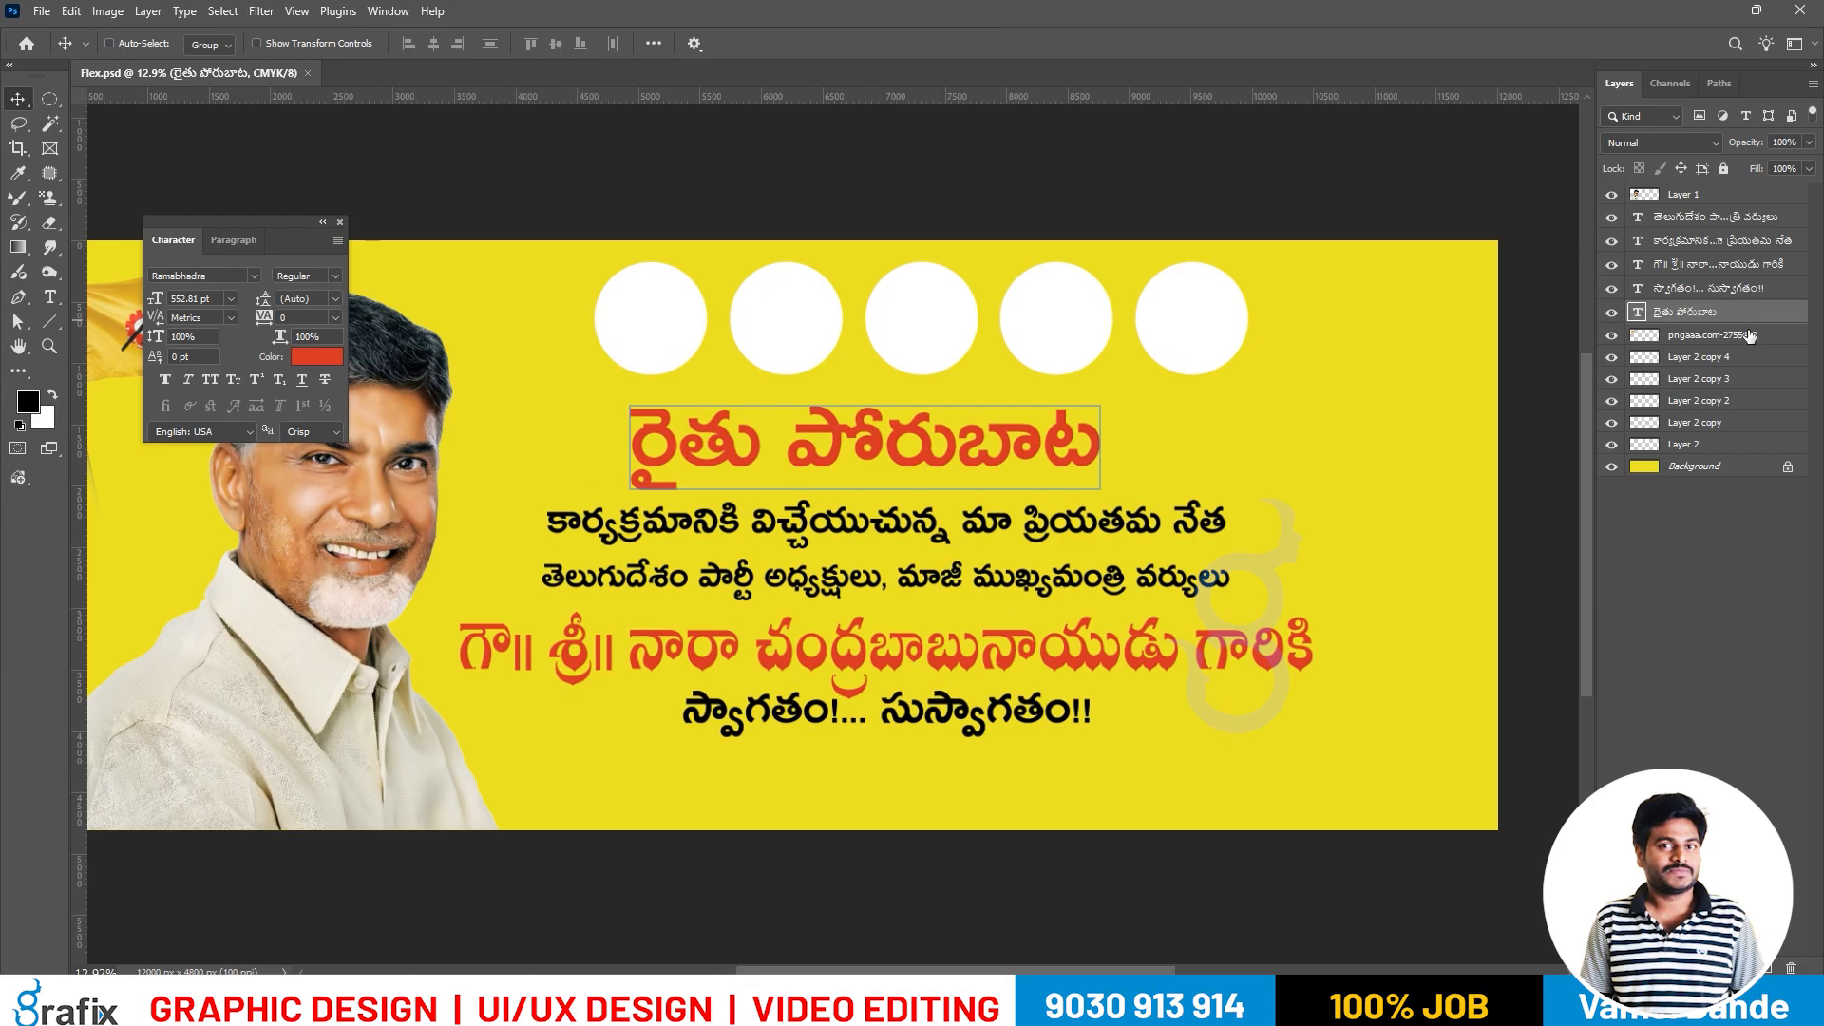
Add an Outer Glow to the red title with 100% opacity and the Normal blend mode.
{"action": "left_click", "coordinate": [1074, 796]}
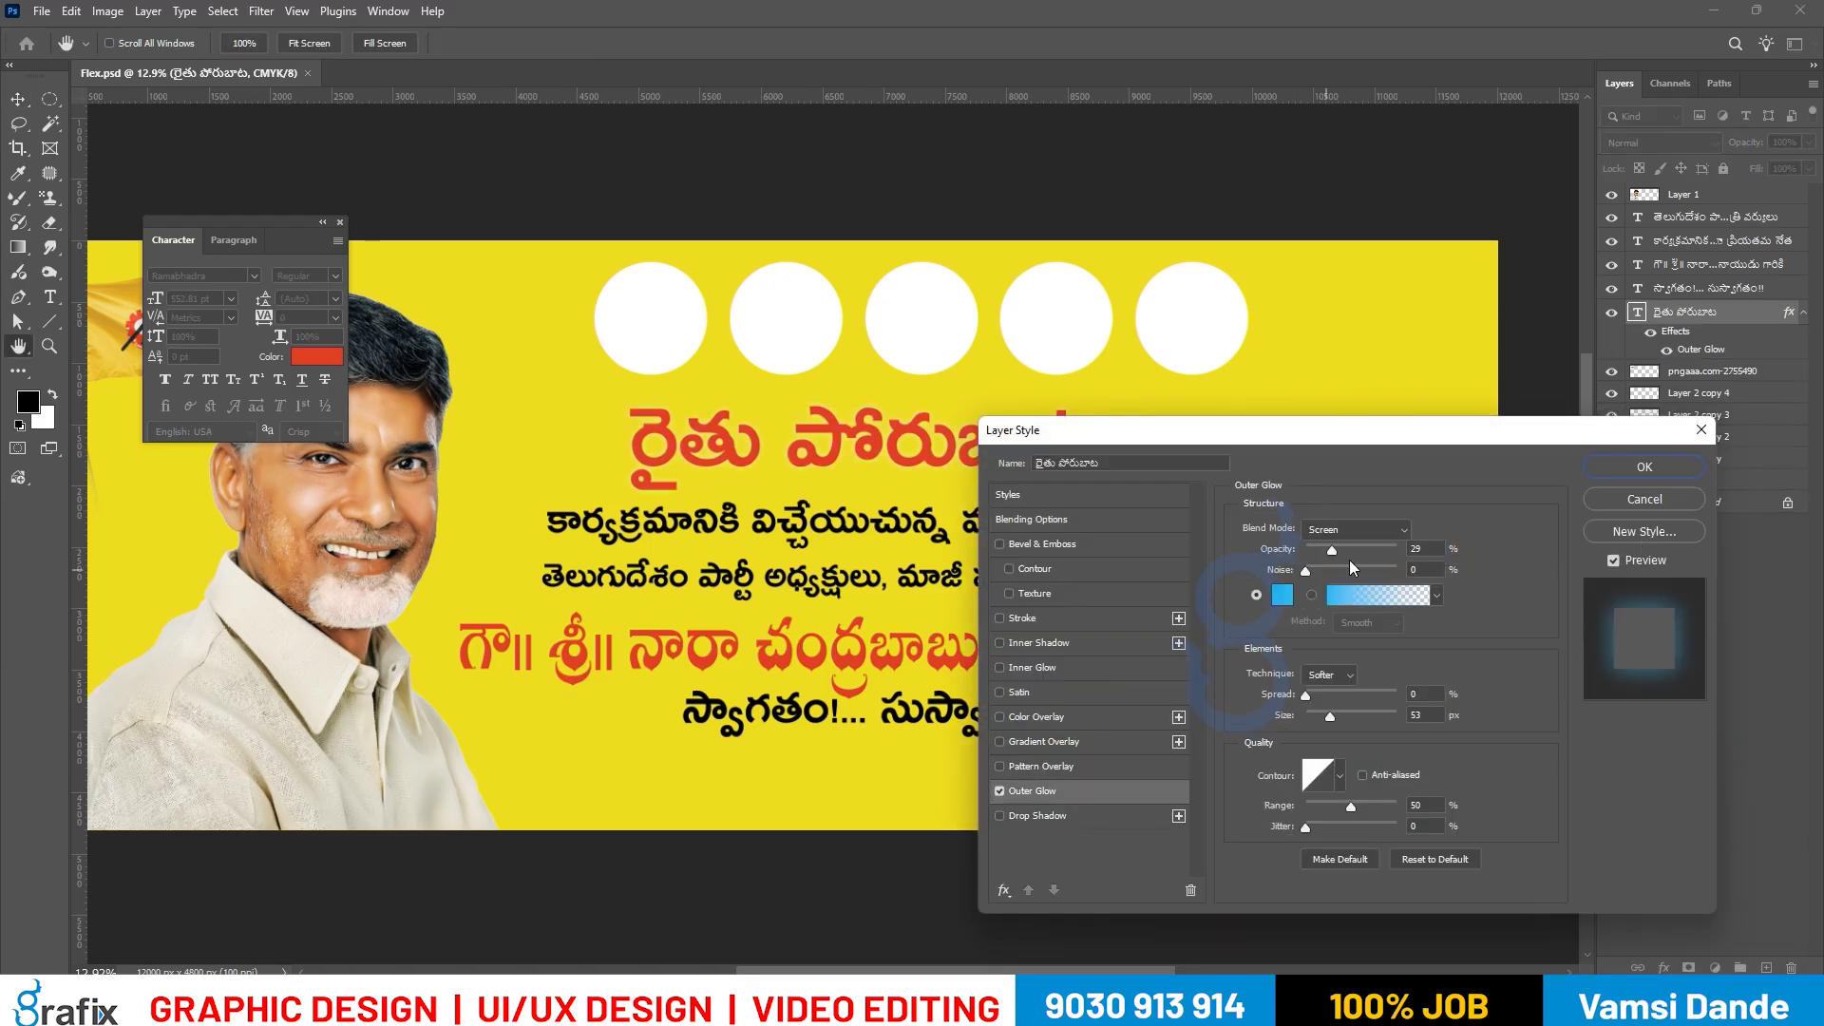
{"action": "left_click_drag", "start_coordinate": [1331, 549], "coordinate": [1397, 549]}
{"action": "left_click", "coordinate": [1359, 529]}
{"action": "left_click", "coordinate": [1331, 465]}
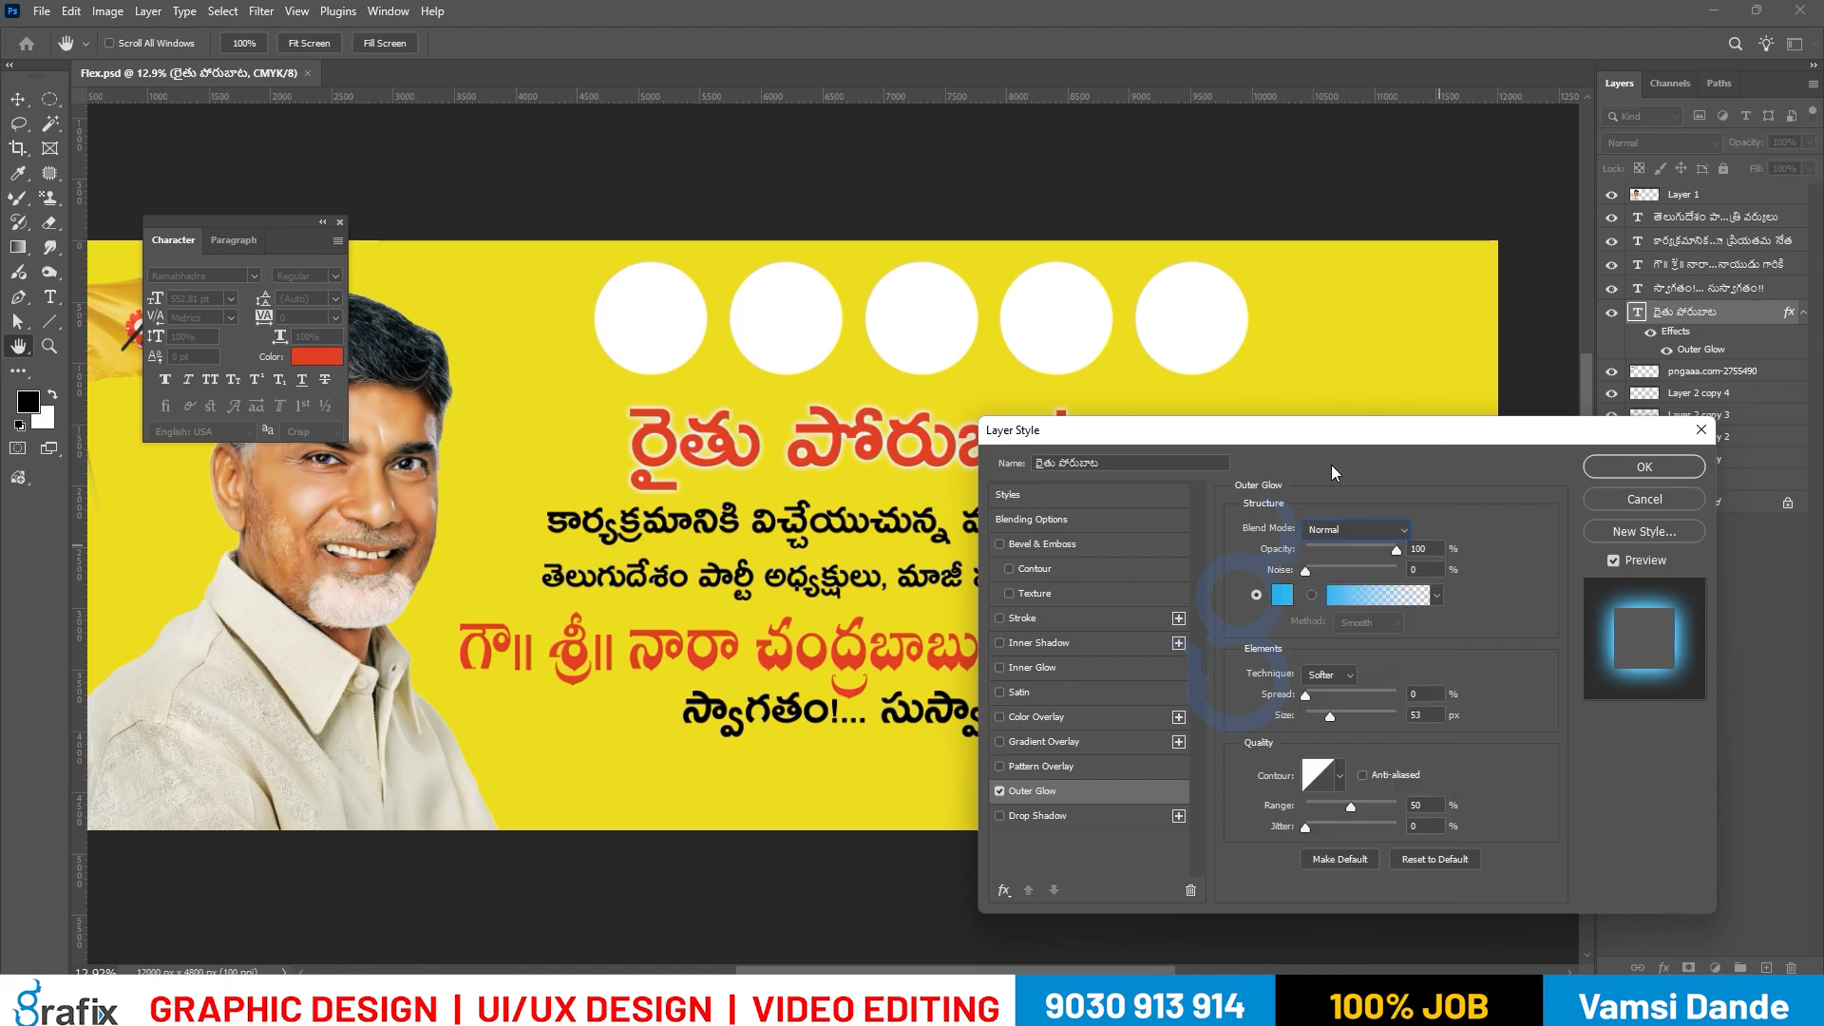
Make the title's outer glow white with a spread of 16% and a size of about 62 px, and apply it.
{"action": "left_click", "coordinate": [1282, 596]}
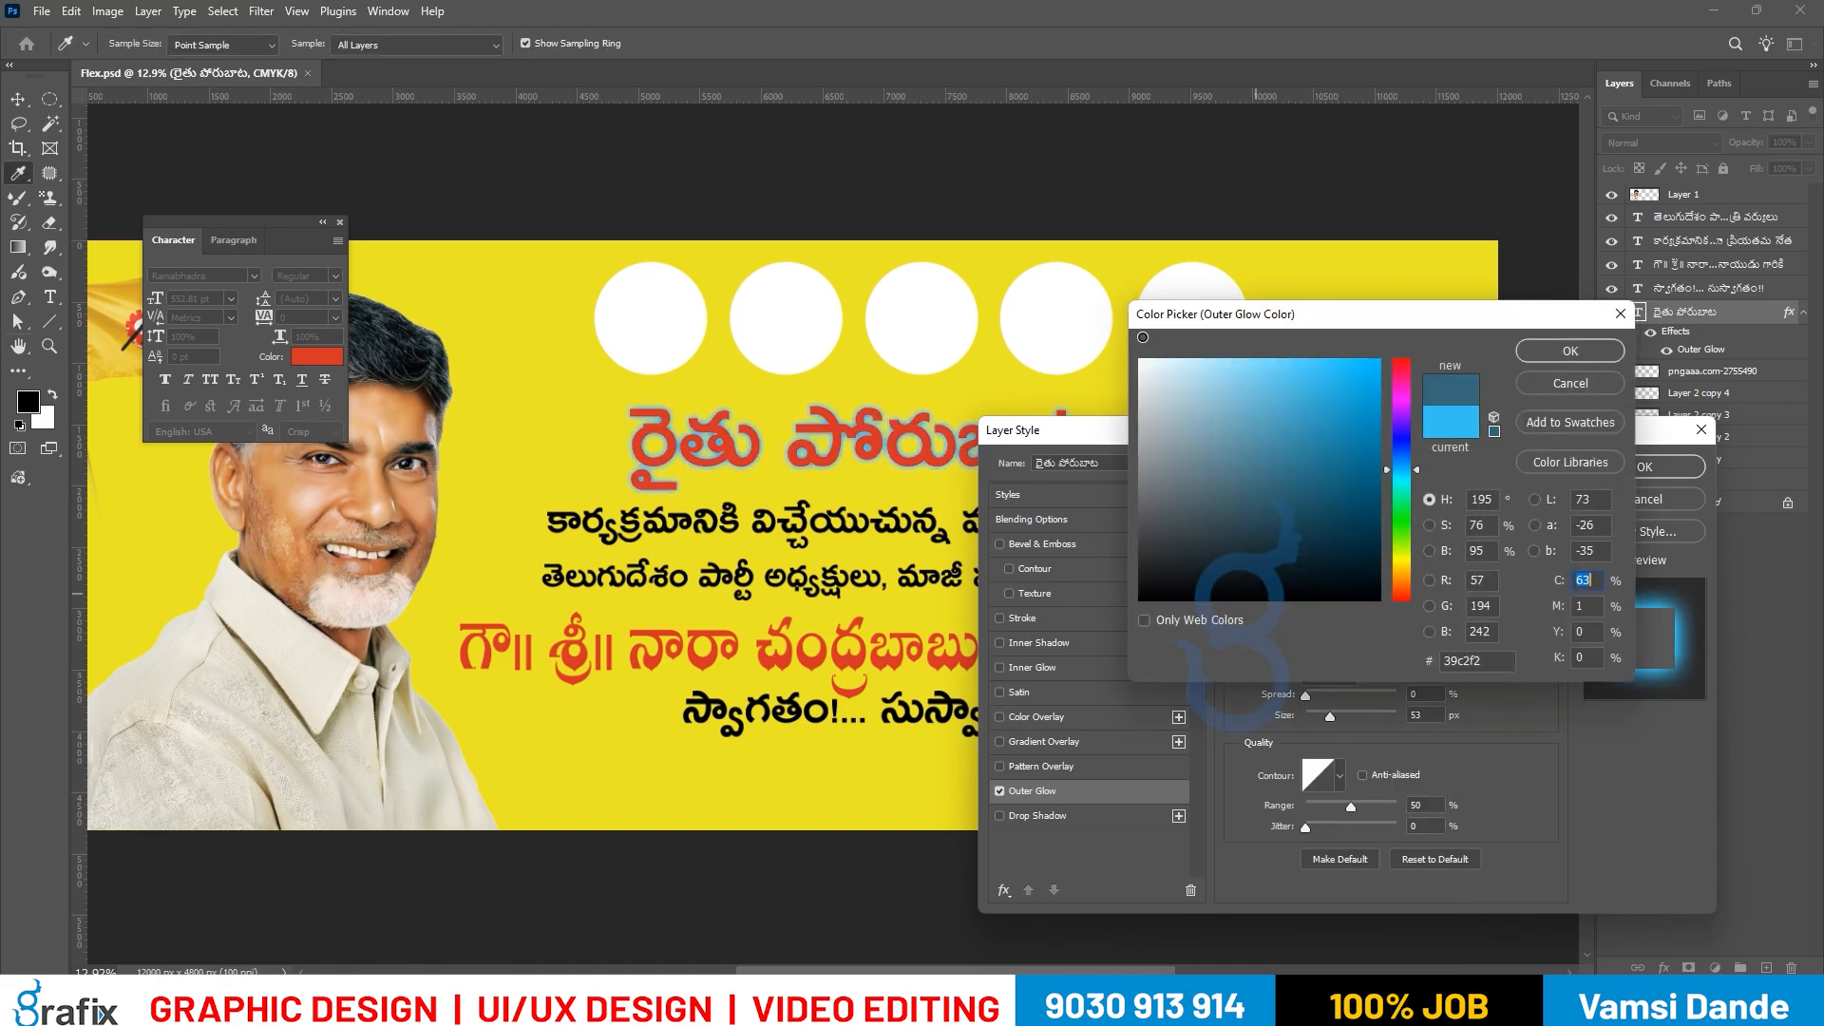
{"action": "left_click", "coordinate": [1141, 361]}
{"action": "left_click", "coordinate": [1585, 354]}
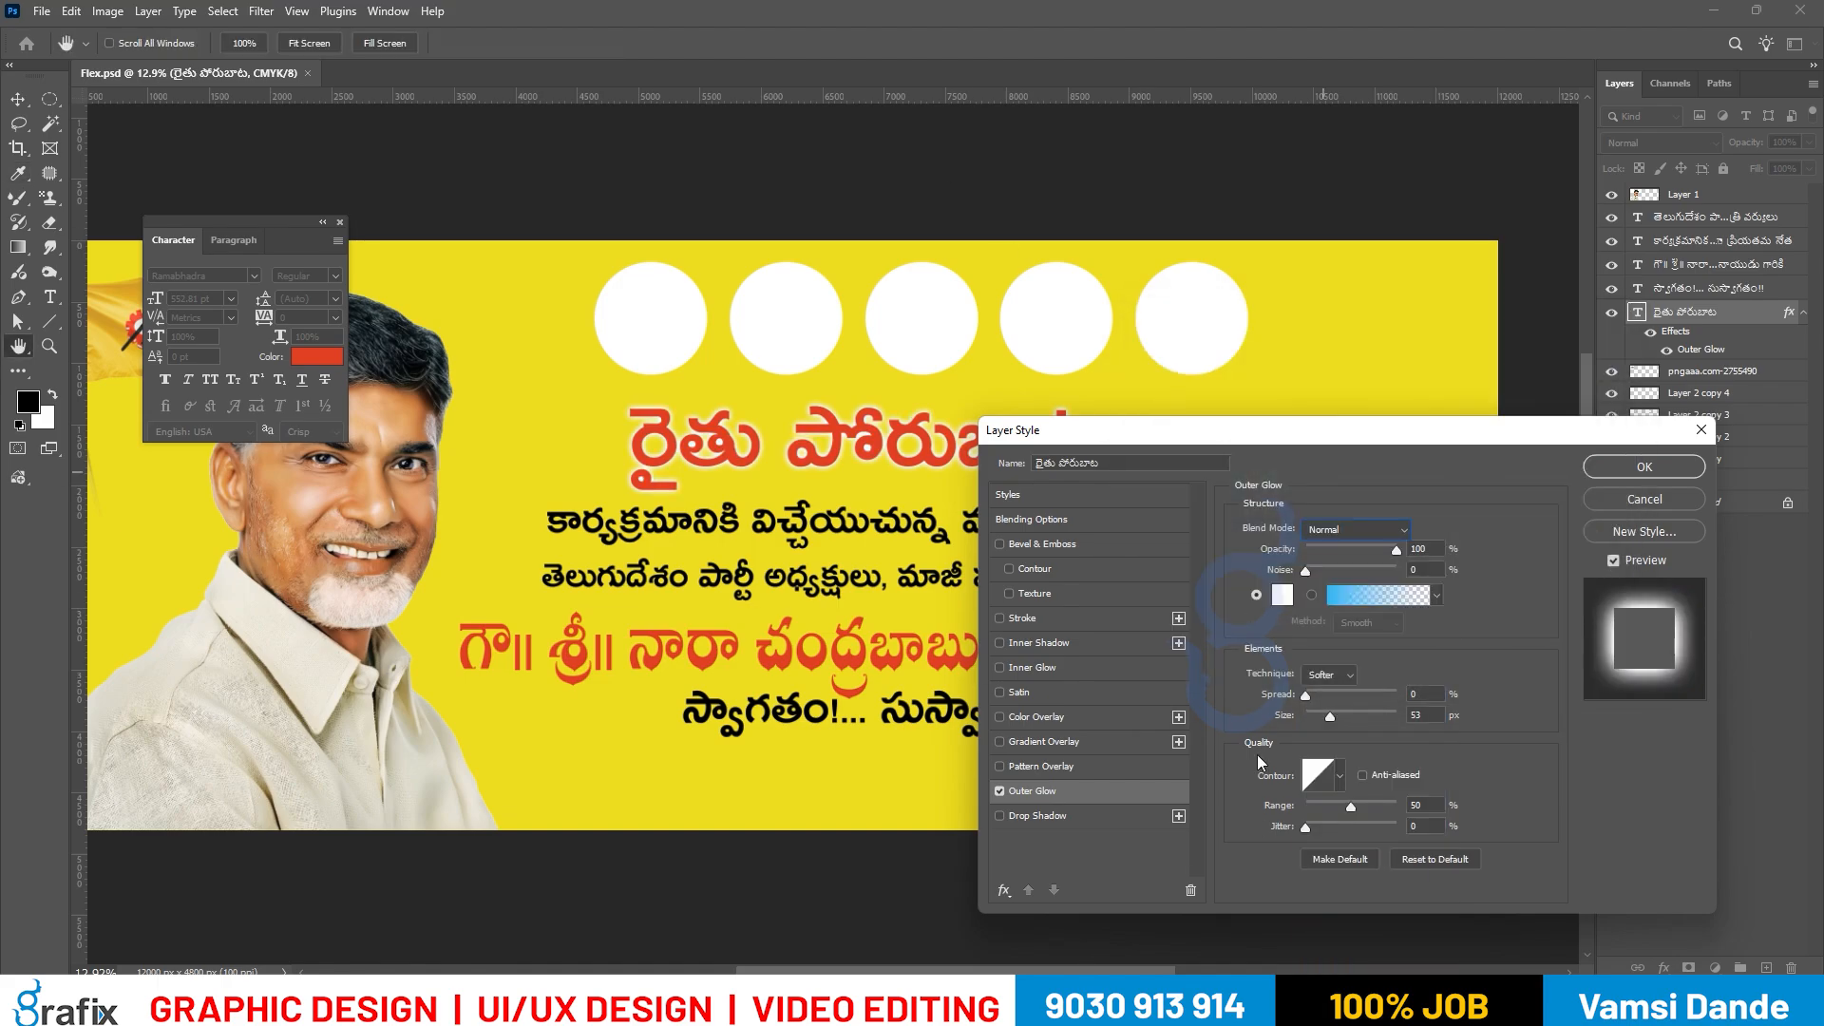
{"action": "mouse_move", "coordinate": [1305, 694]}
{"action": "left_mouse_down"}
{"action": "mouse_move", "coordinate": [1353, 716]}
{"action": "mouse_move", "coordinate": [1322, 720]}
{"action": "left_mouse_up"}
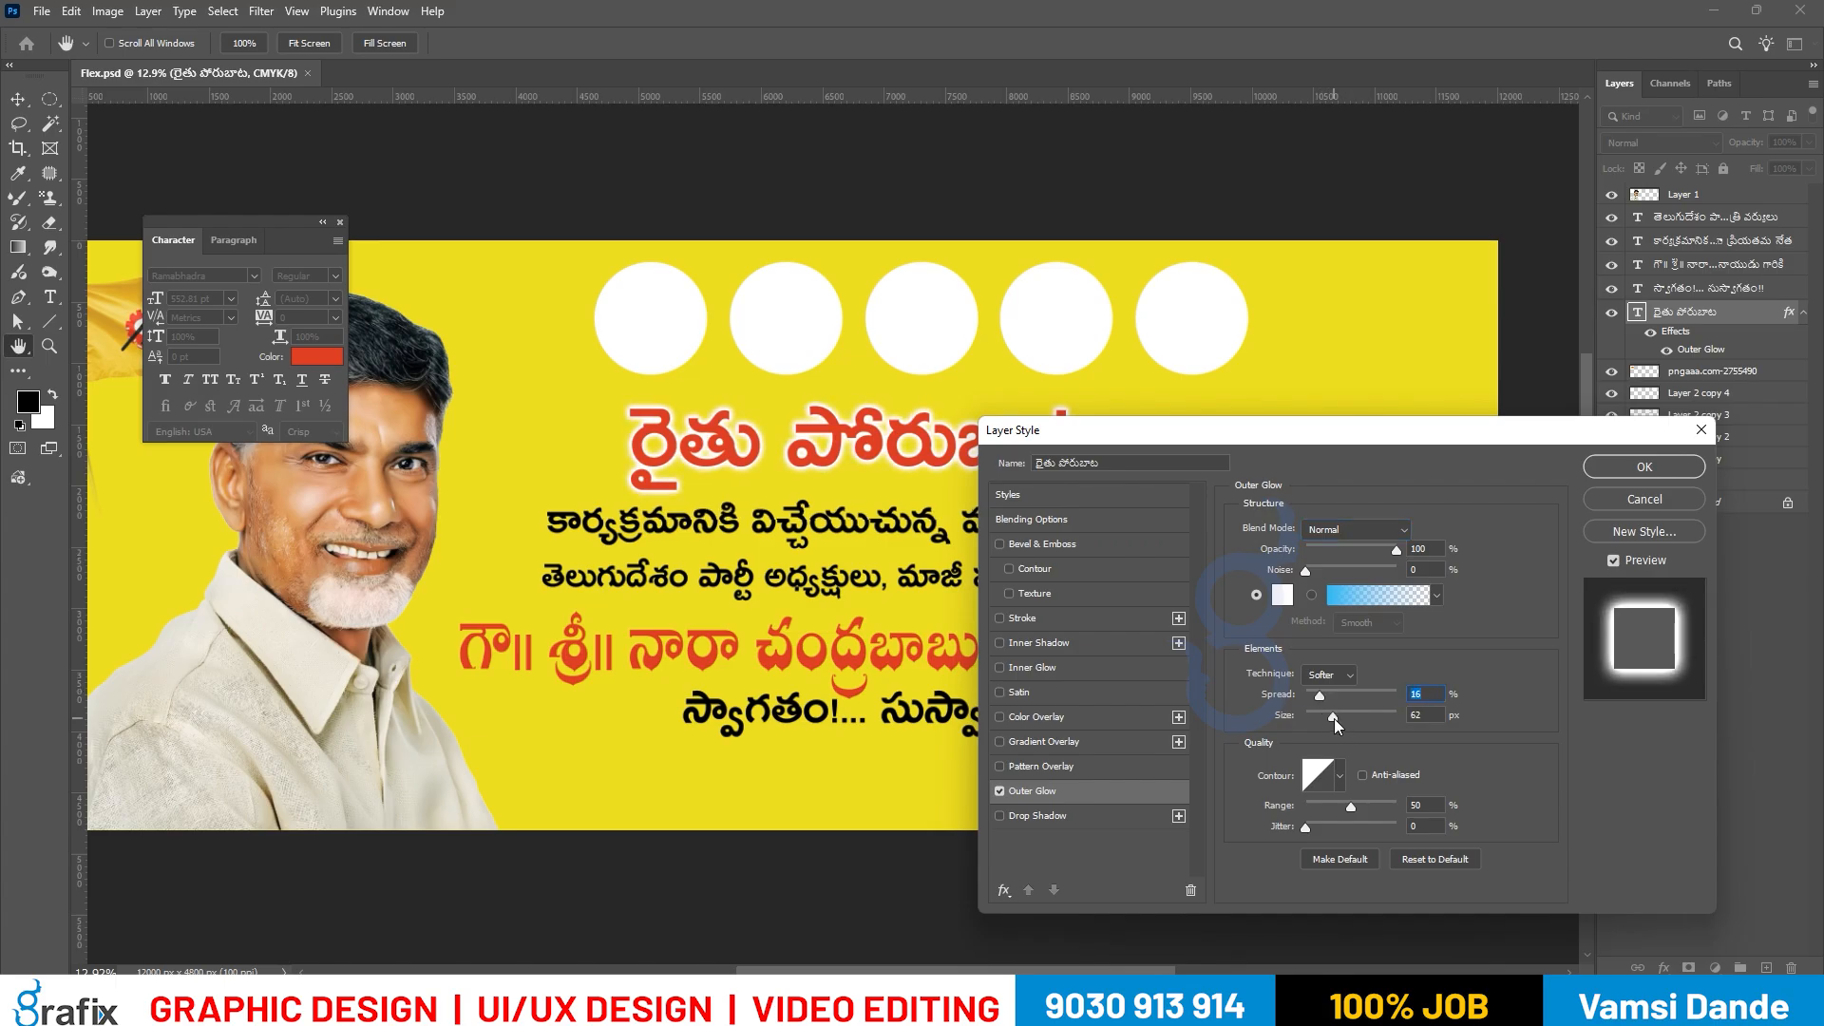
{"action": "key", "text": "Return"}
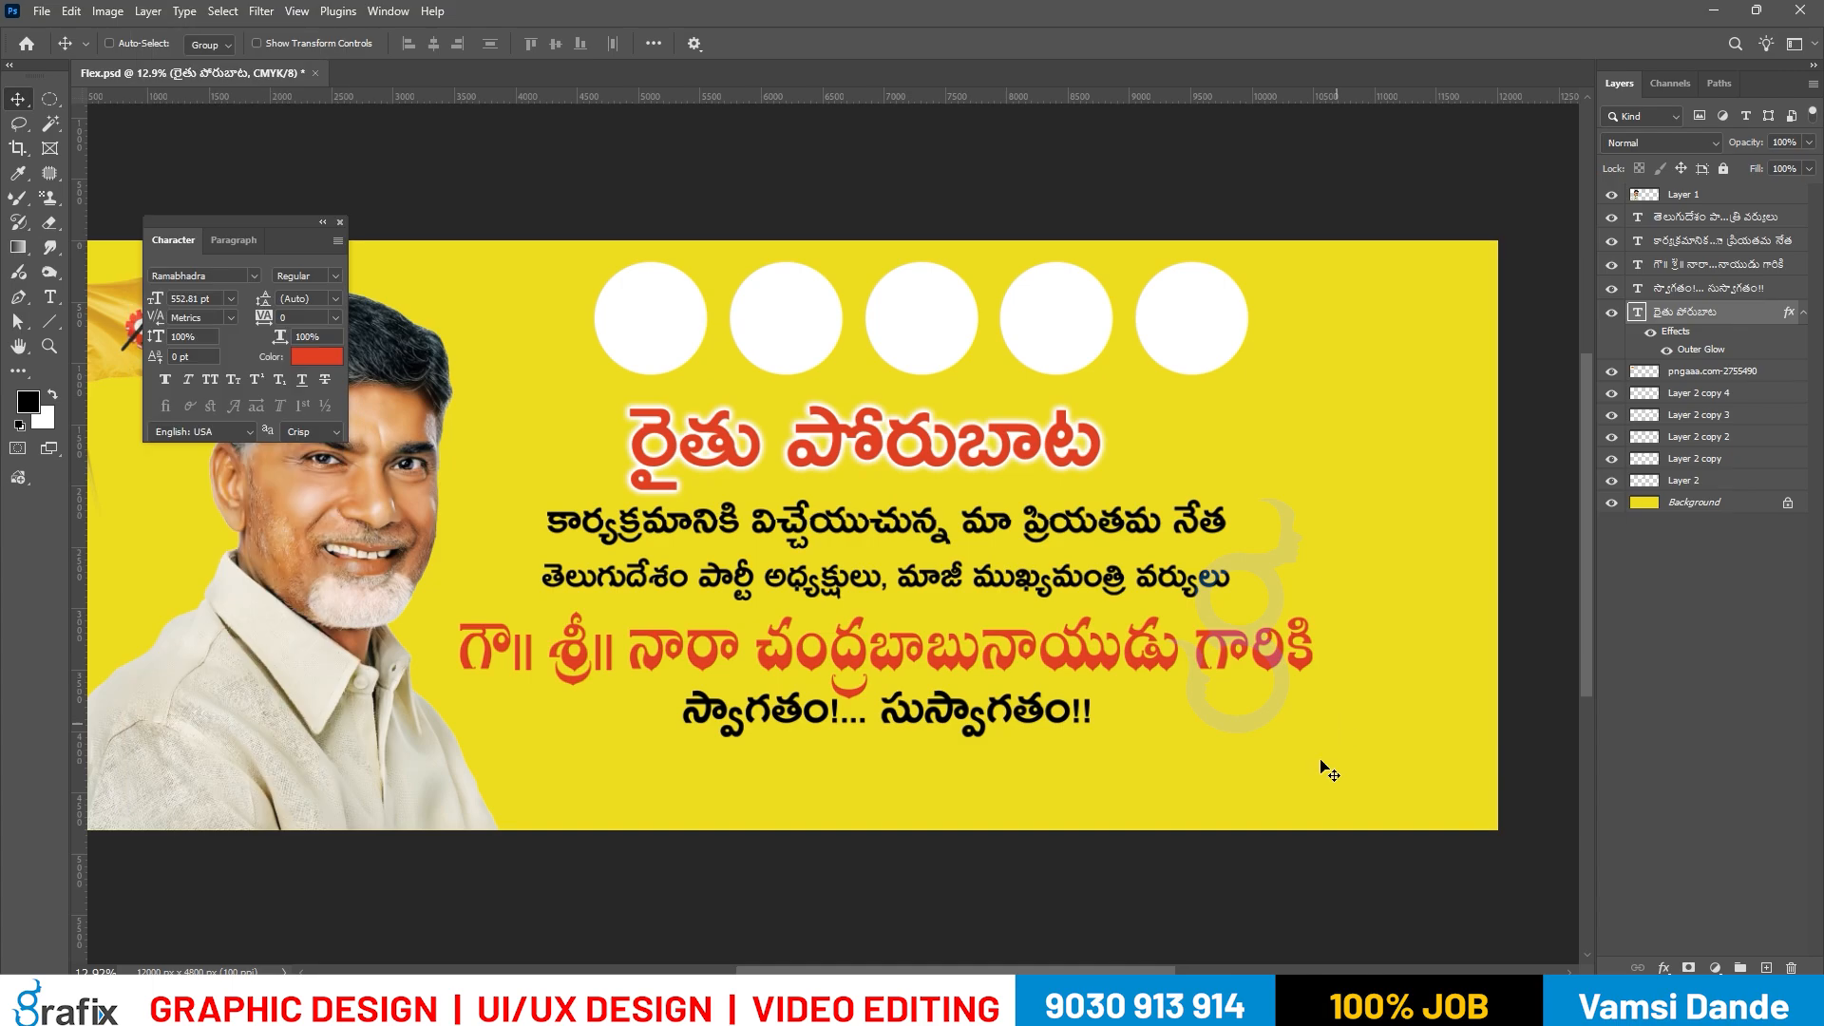
Copy the title's outer glow style onto the red name line and save the document.
{"action": "right_click", "coordinate": [1159, 664]}
{"action": "left_click", "coordinate": [1176, 673]}
{"action": "left_click", "coordinate": [1176, 672]}
{"action": "key", "text": "ctrl+alt+v"}
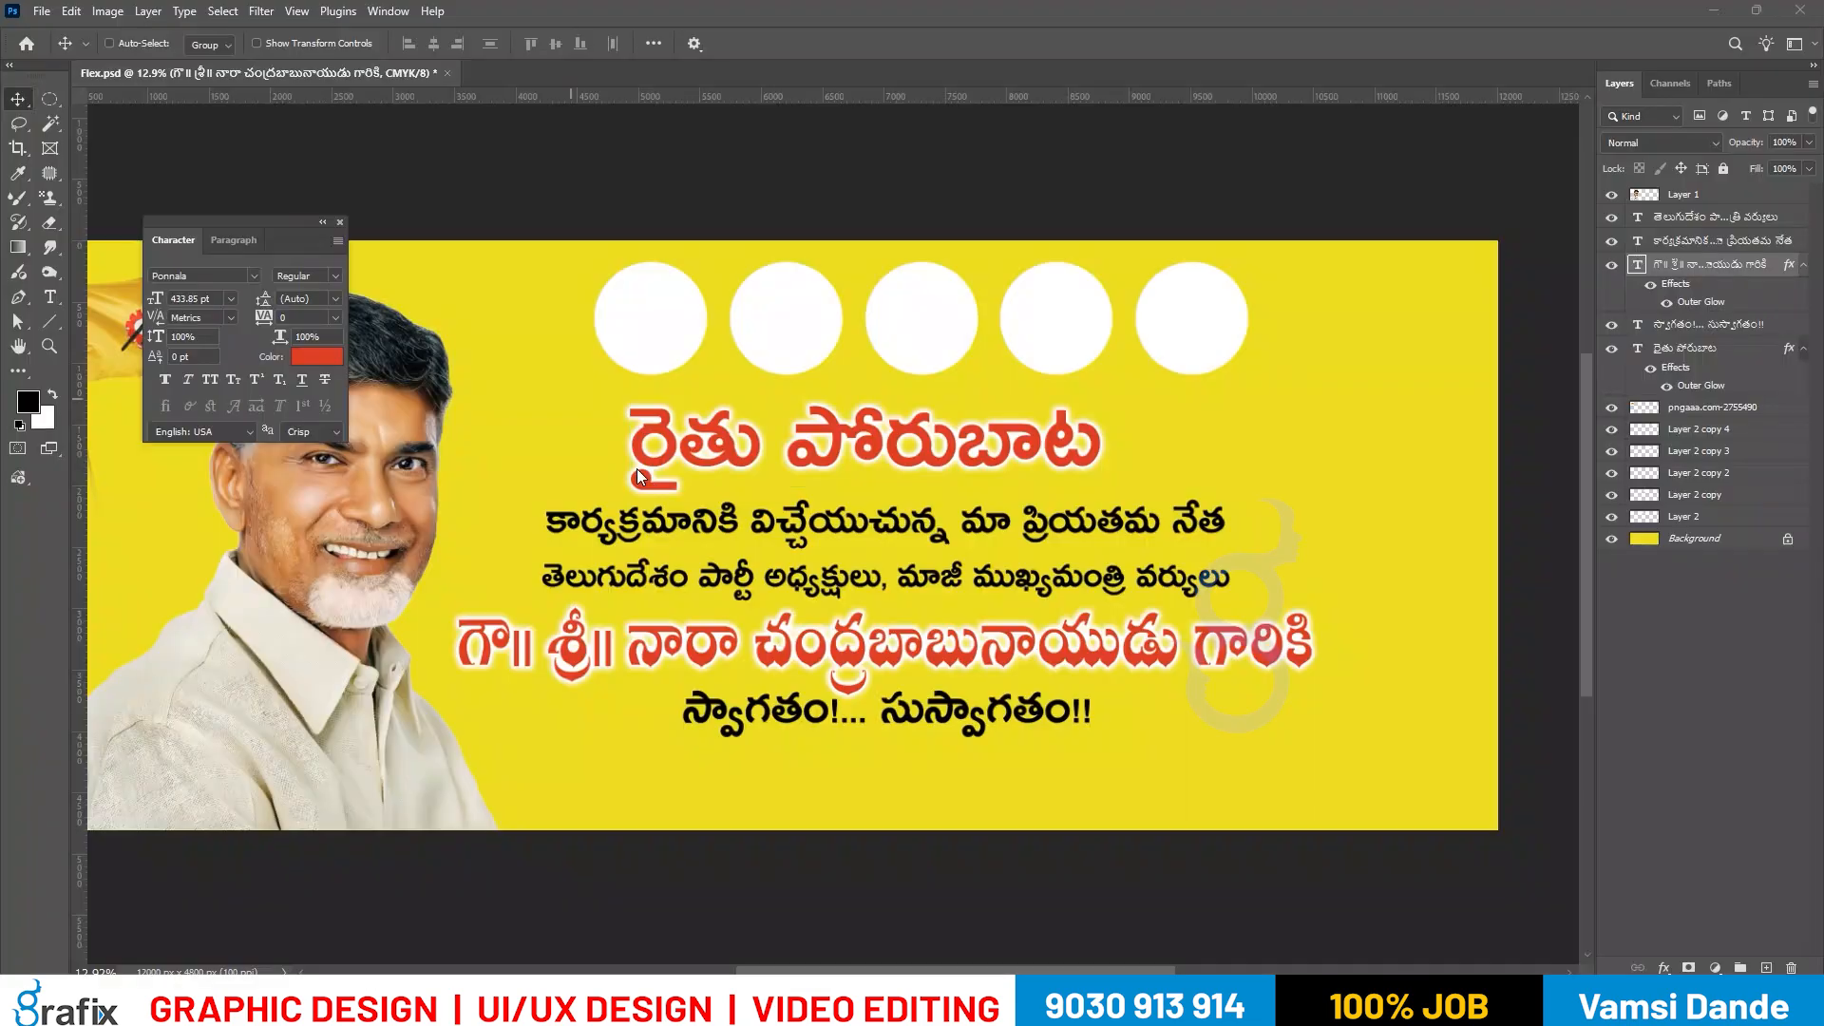
{"action": "left_click", "coordinate": [638, 471], "text": "ctrl"}
{"action": "key", "text": "ctrl+s"}
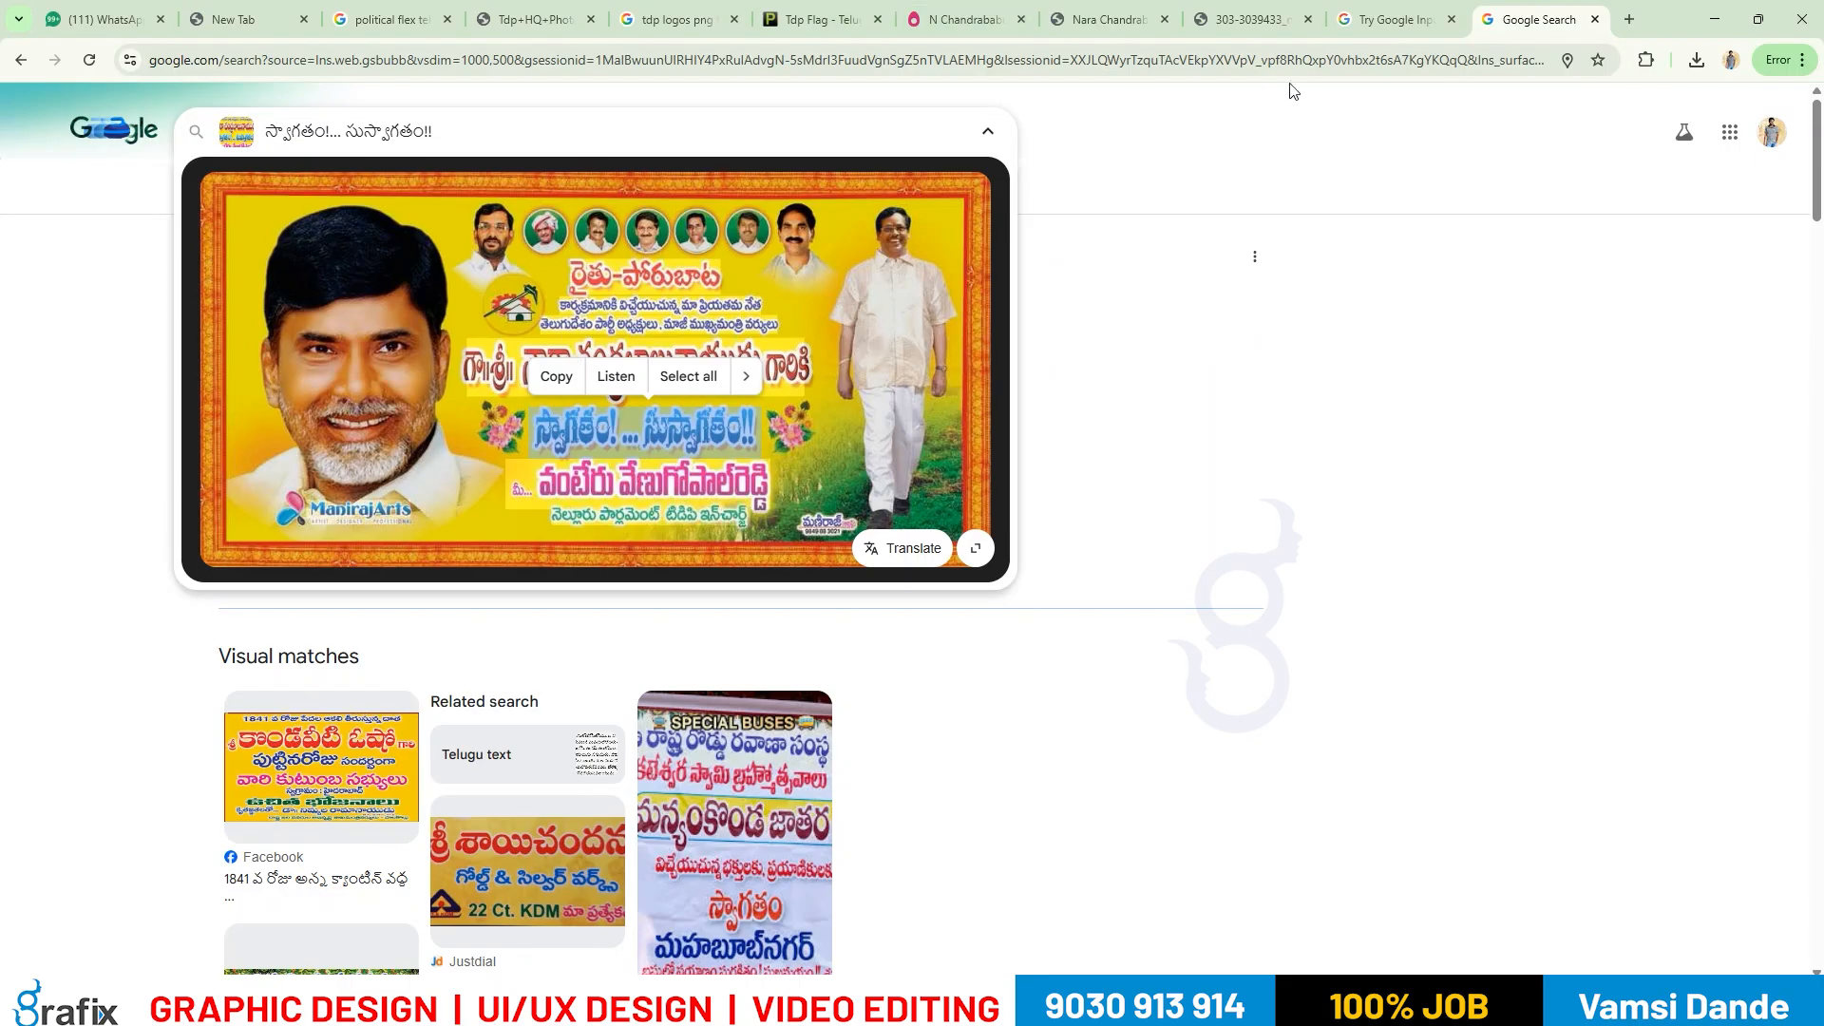
Switch to the browser and close the Google Input Tools page.
{"action": "left_click", "coordinate": [1395, 19]}
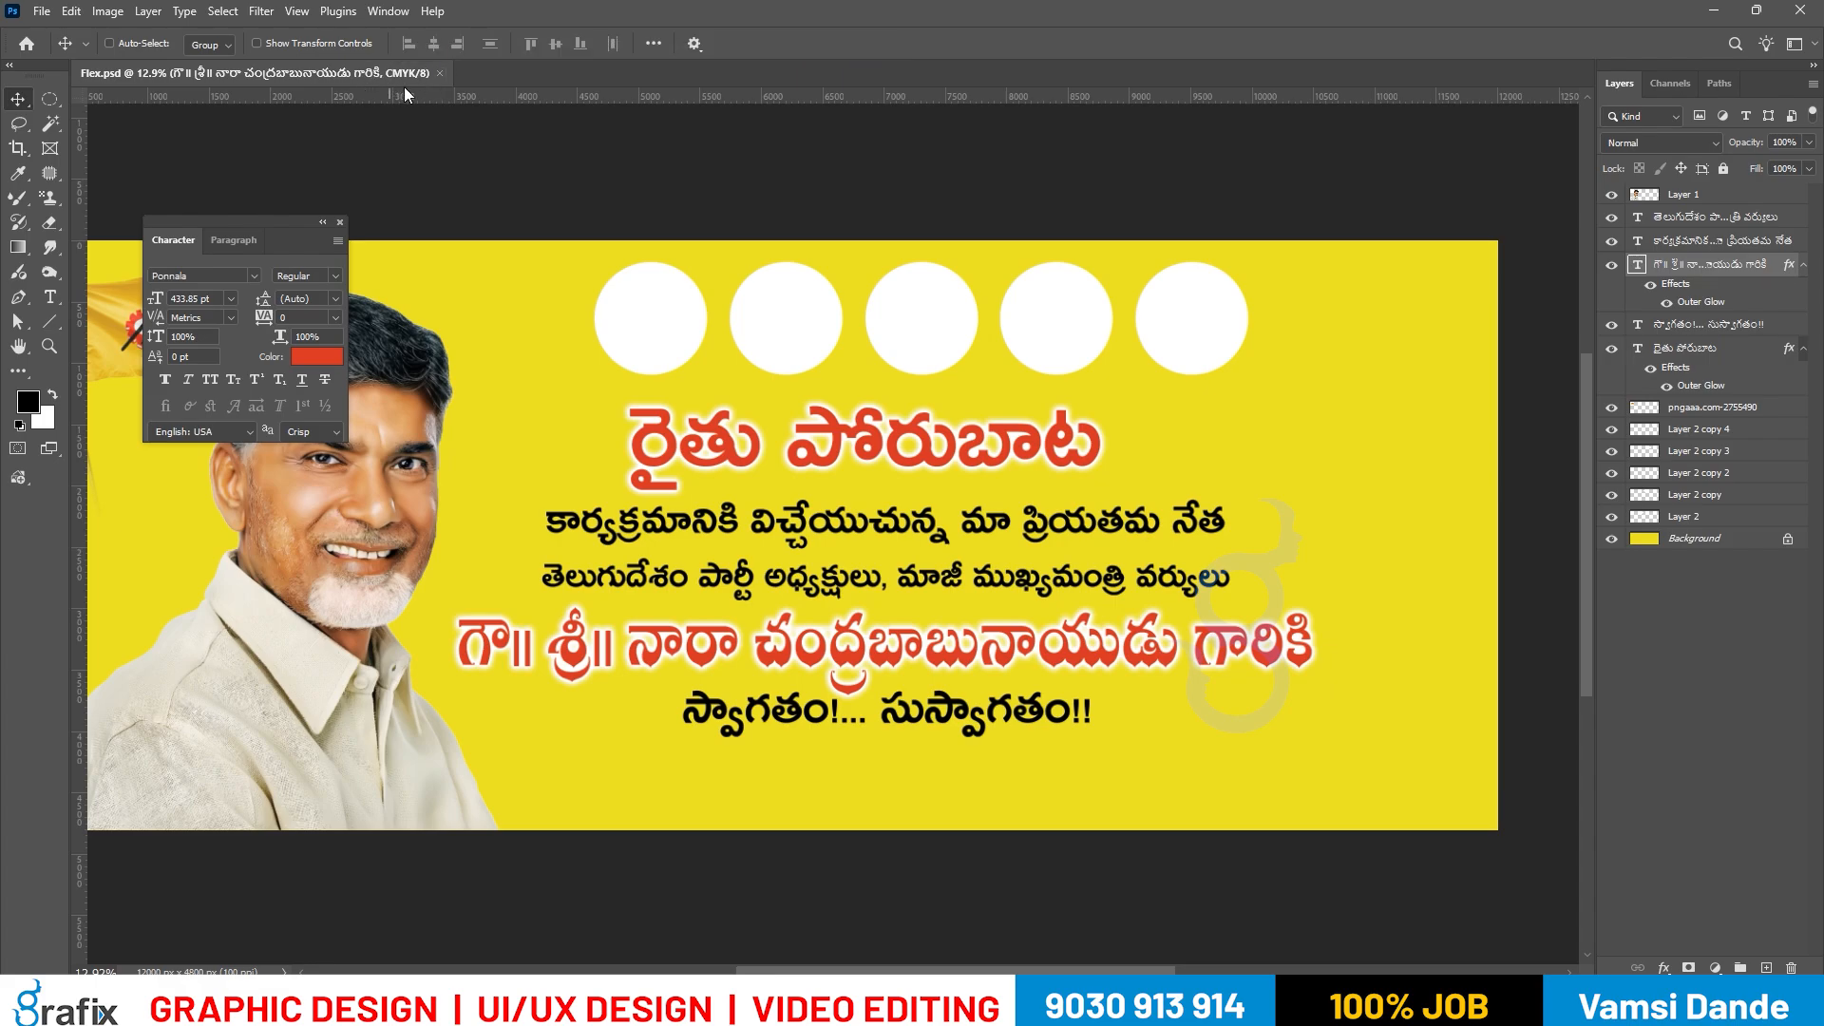
{"action": "key", "text": "alt+Tab"}
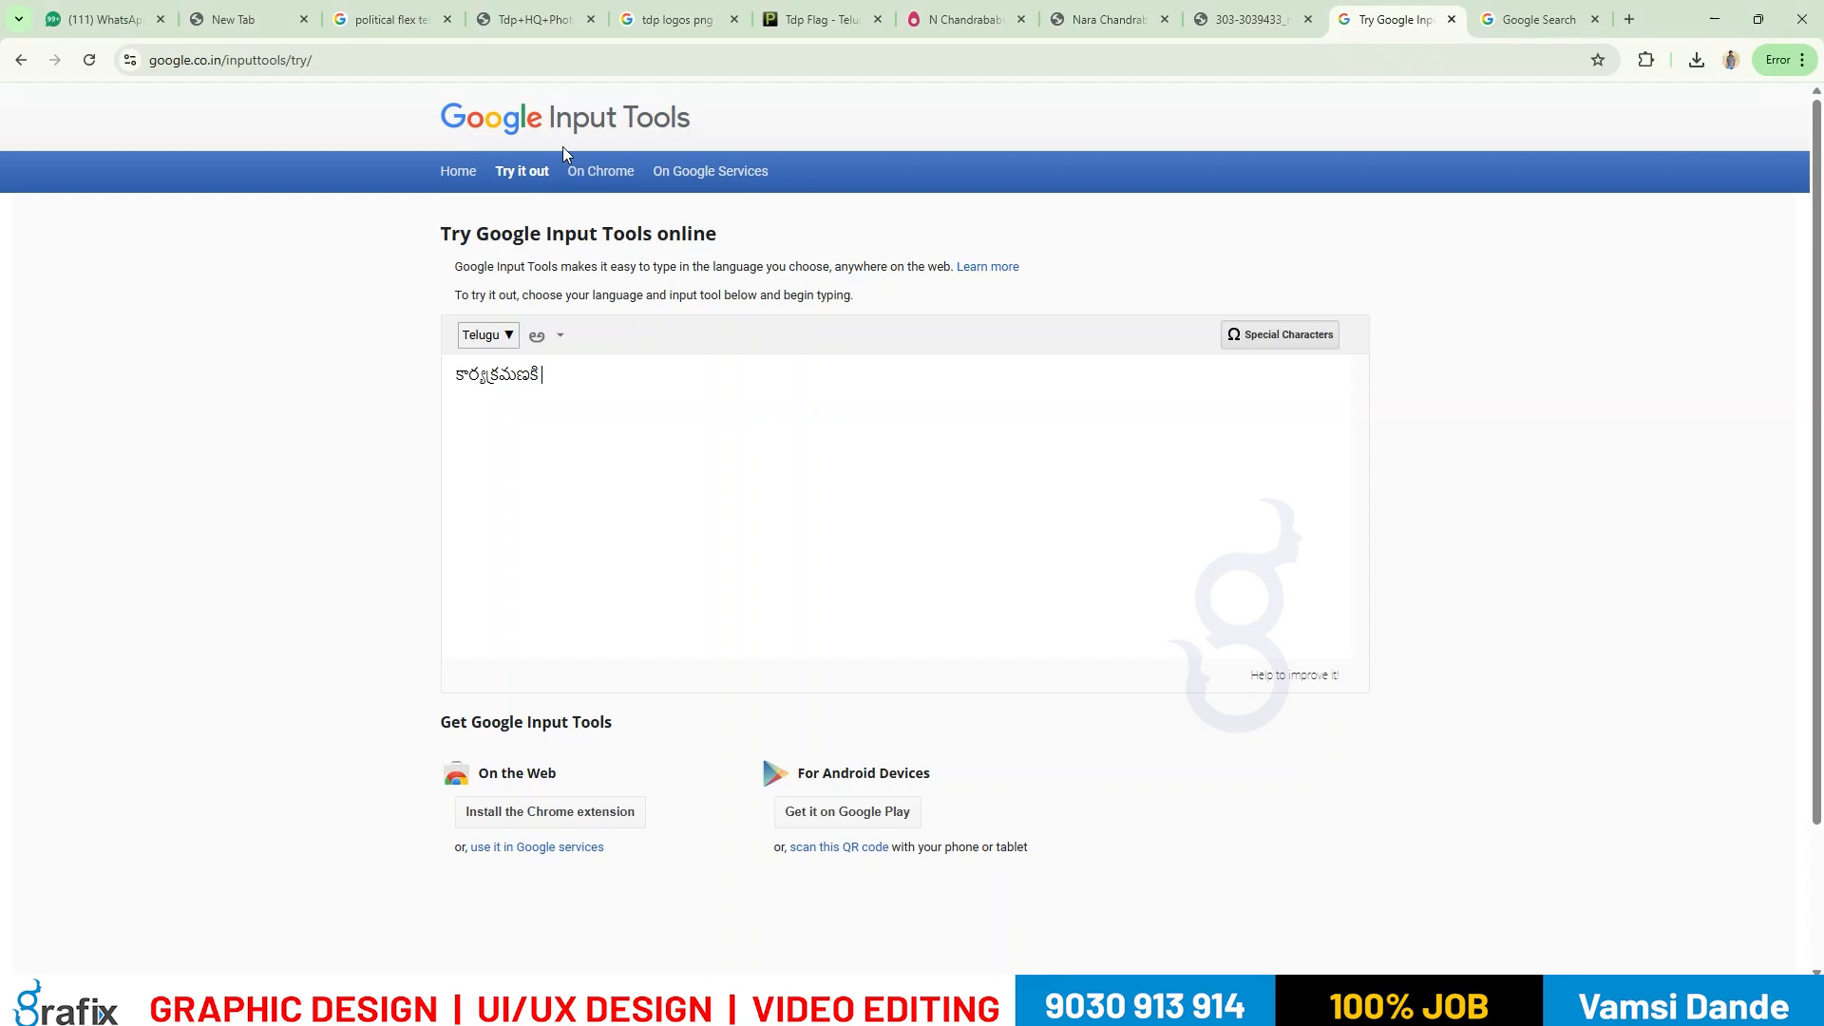
{"action": "key", "text": "ctrl+w"}
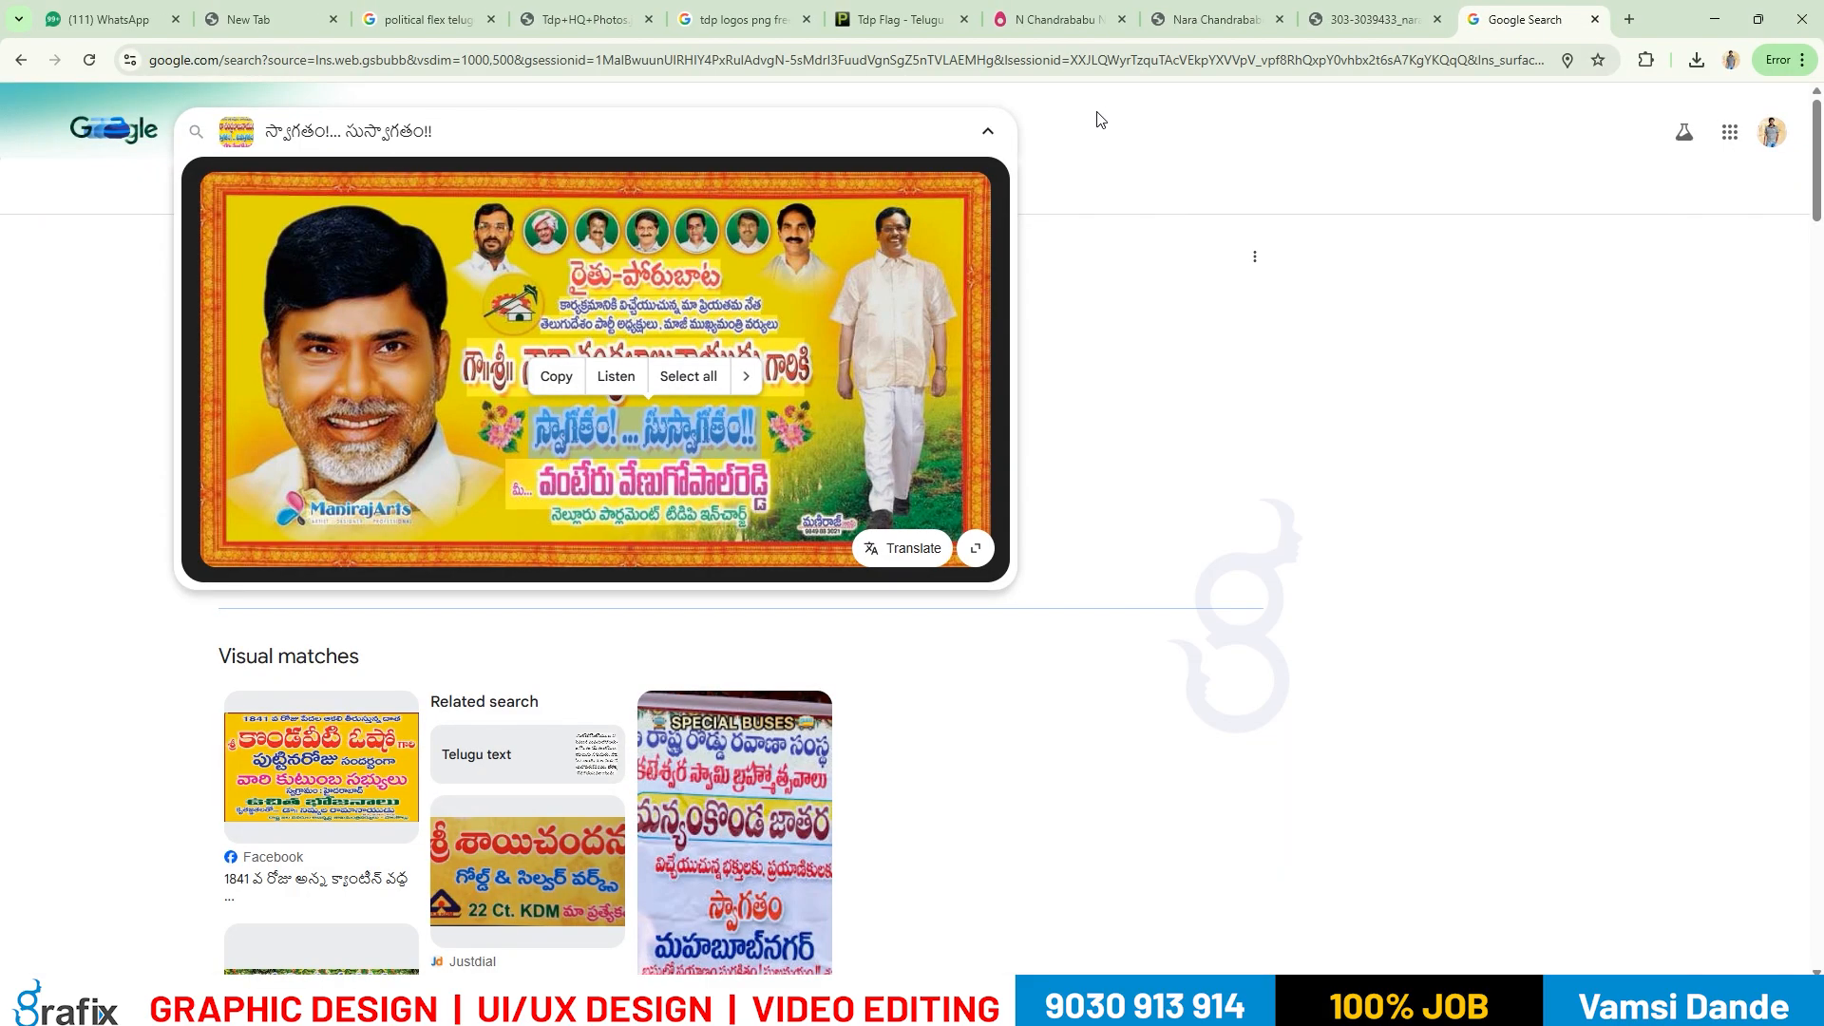
Find the open PNGEGG page among the browser tabs and search it for "lokesh".
{"action": "left_click", "coordinate": [1212, 27]}
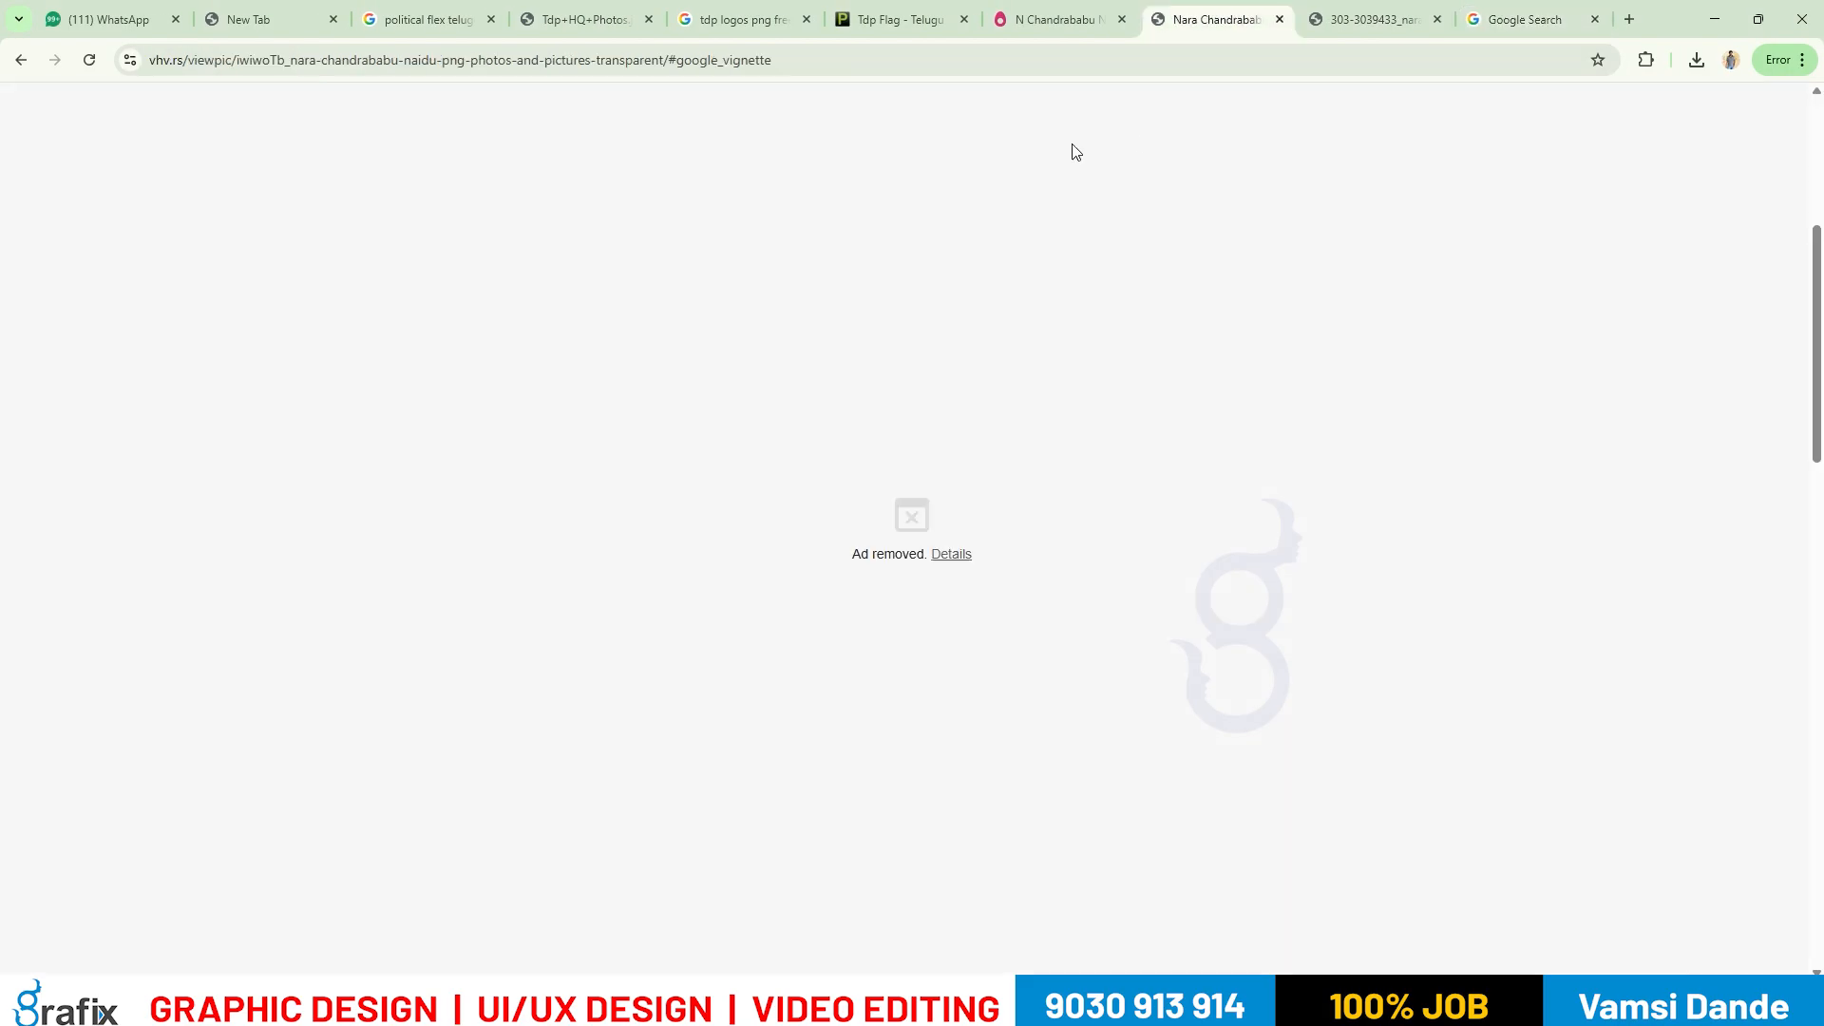
{"action": "left_click", "coordinate": [1057, 19]}
{"action": "left_click", "coordinate": [753, 17]}
{"action": "left_click", "coordinate": [909, 17]}
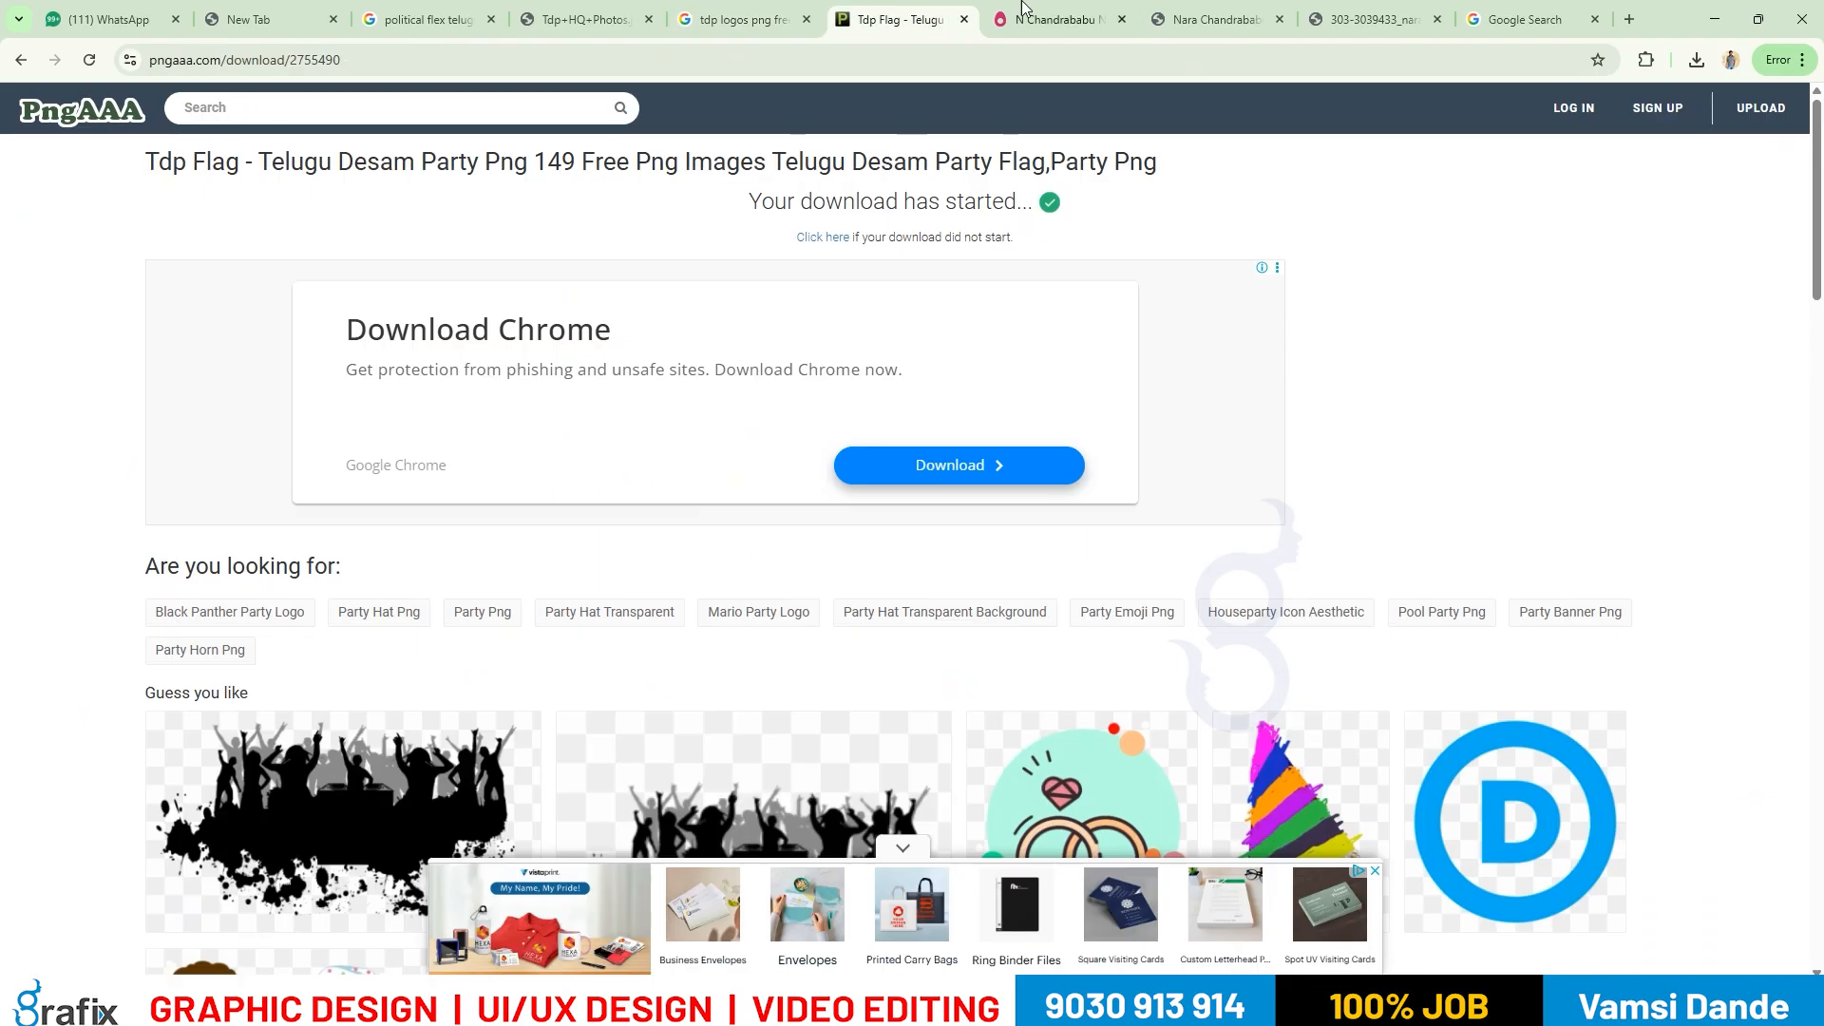
{"action": "left_click", "coordinate": [1057, 19]}
{"action": "left_click", "coordinate": [380, 122]}
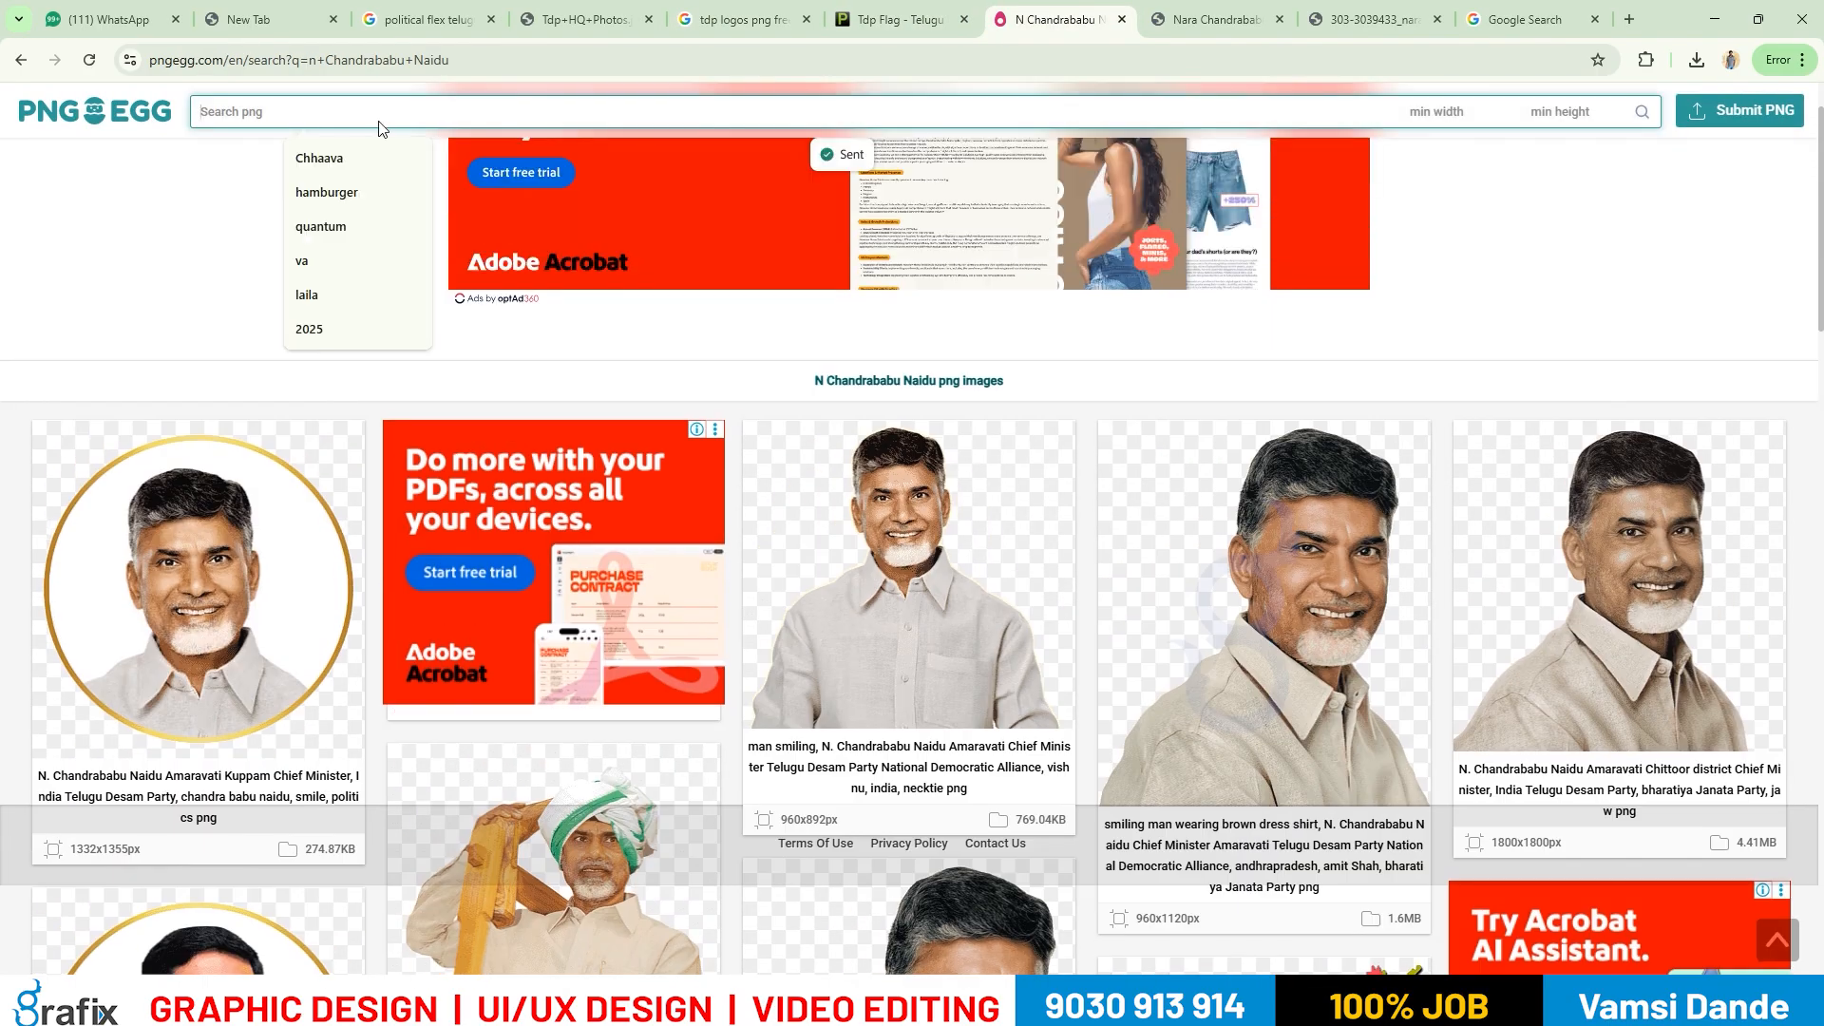
{"action": "type", "text": "loke"}
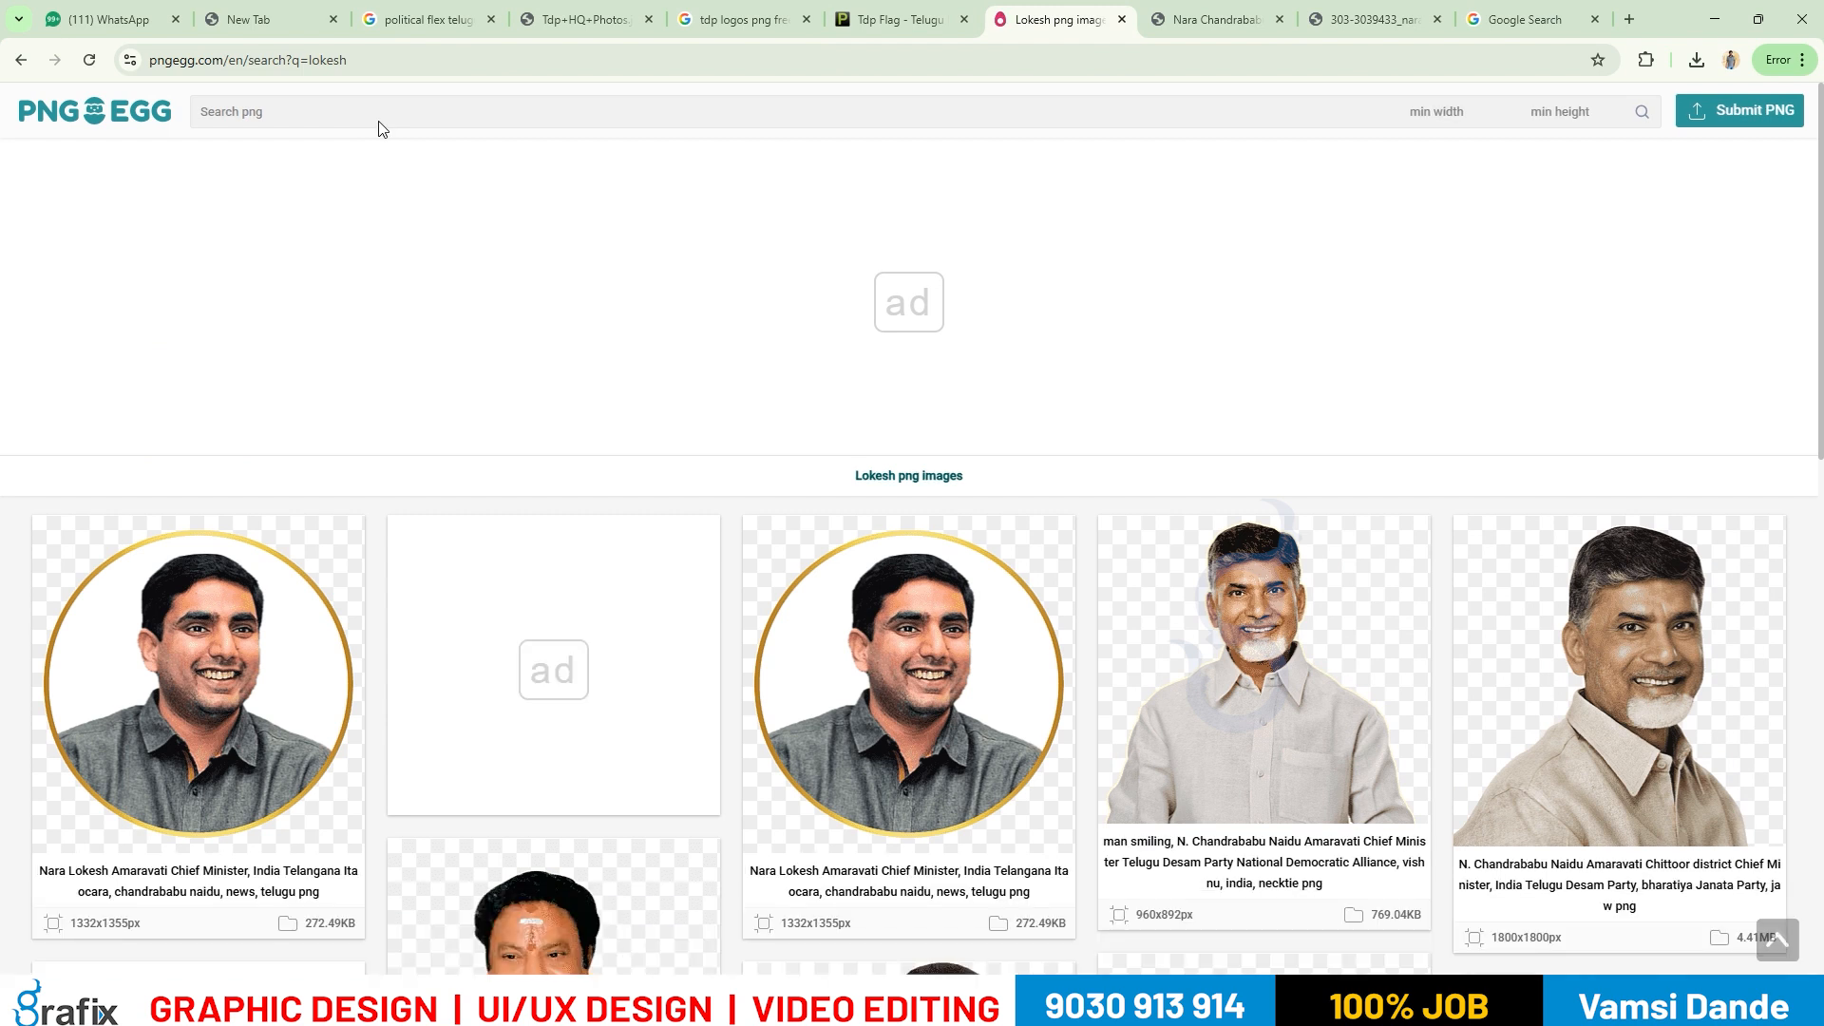
Browse the results, open the full-length Nandamuri Balakrishna cut-out with the yellow scarf, and download its PNG.
{"action": "scroll", "coordinate": [516, 476], "scroll_direction": "down", "scroll_amount": 10}
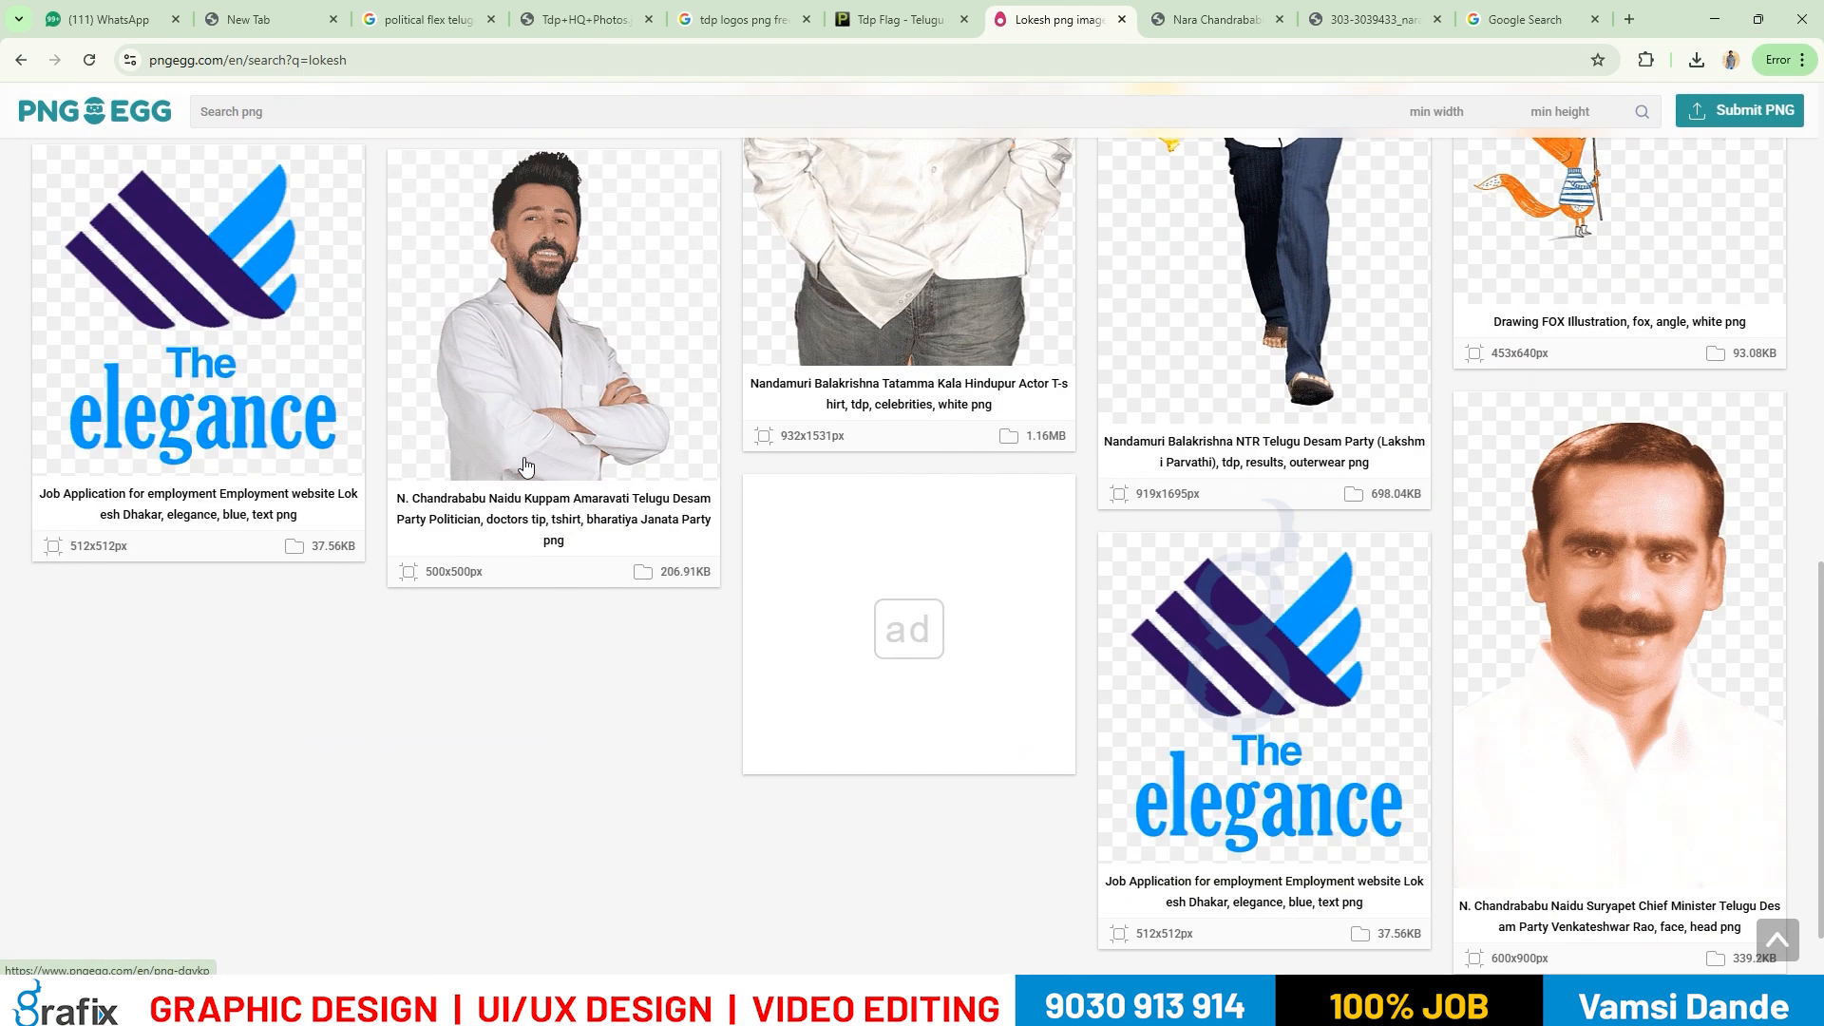
{"action": "scroll", "coordinate": [500, 507], "scroll_direction": "down", "scroll_amount": 1}
{"action": "scroll", "coordinate": [500, 565], "scroll_direction": "up", "scroll_amount": 9}
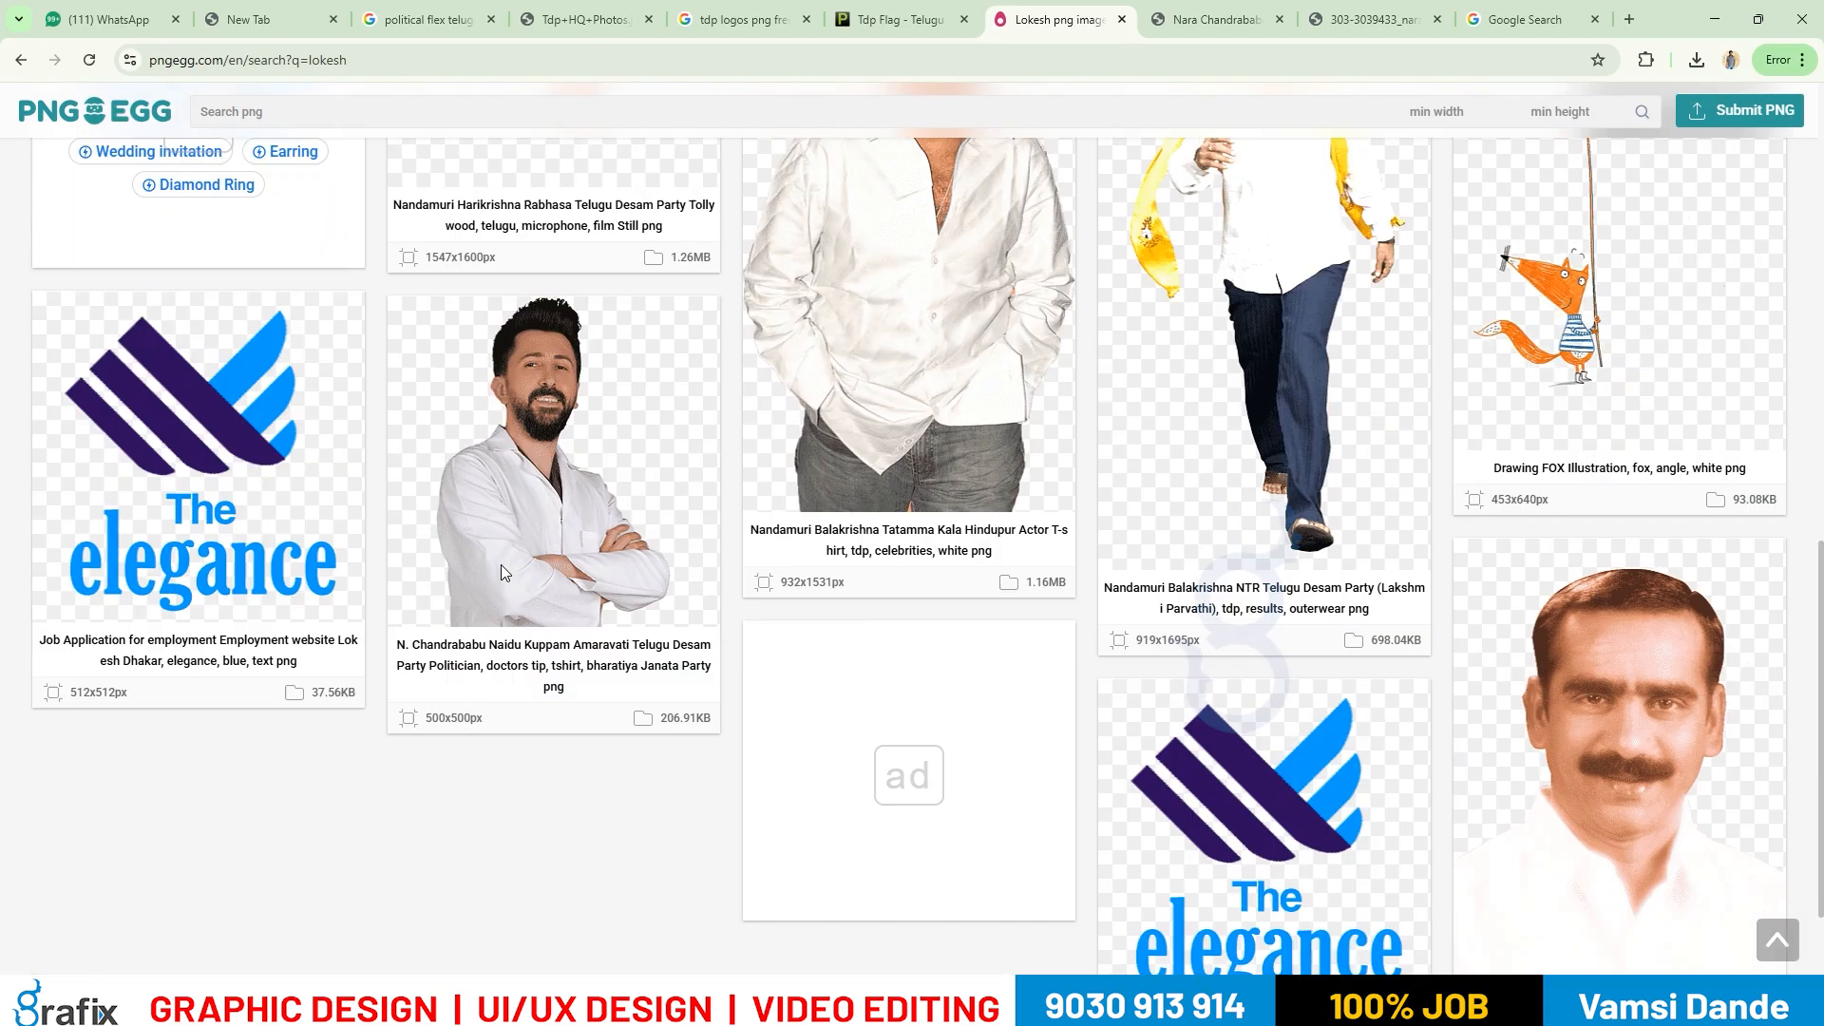
{"action": "scroll", "coordinate": [500, 564], "scroll_direction": "up", "scroll_amount": 3}
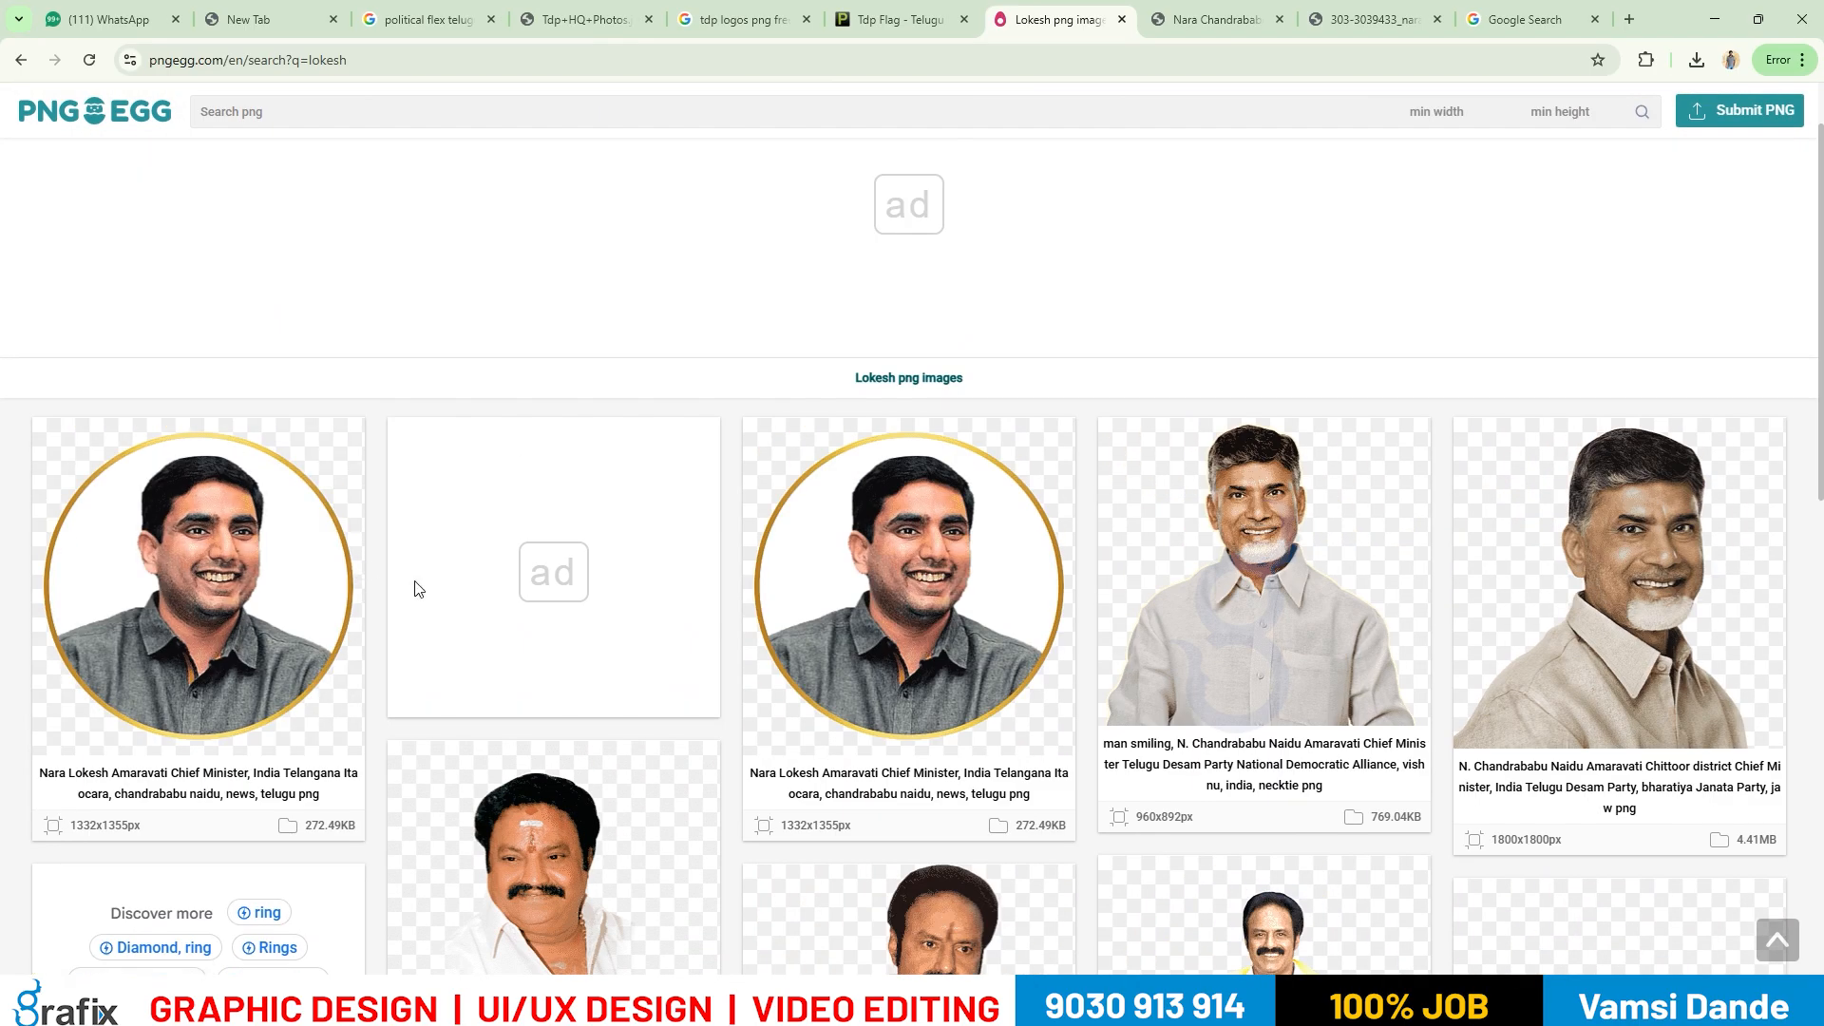
{"action": "scroll", "coordinate": [720, 651], "scroll_direction": "down", "scroll_amount": 5}
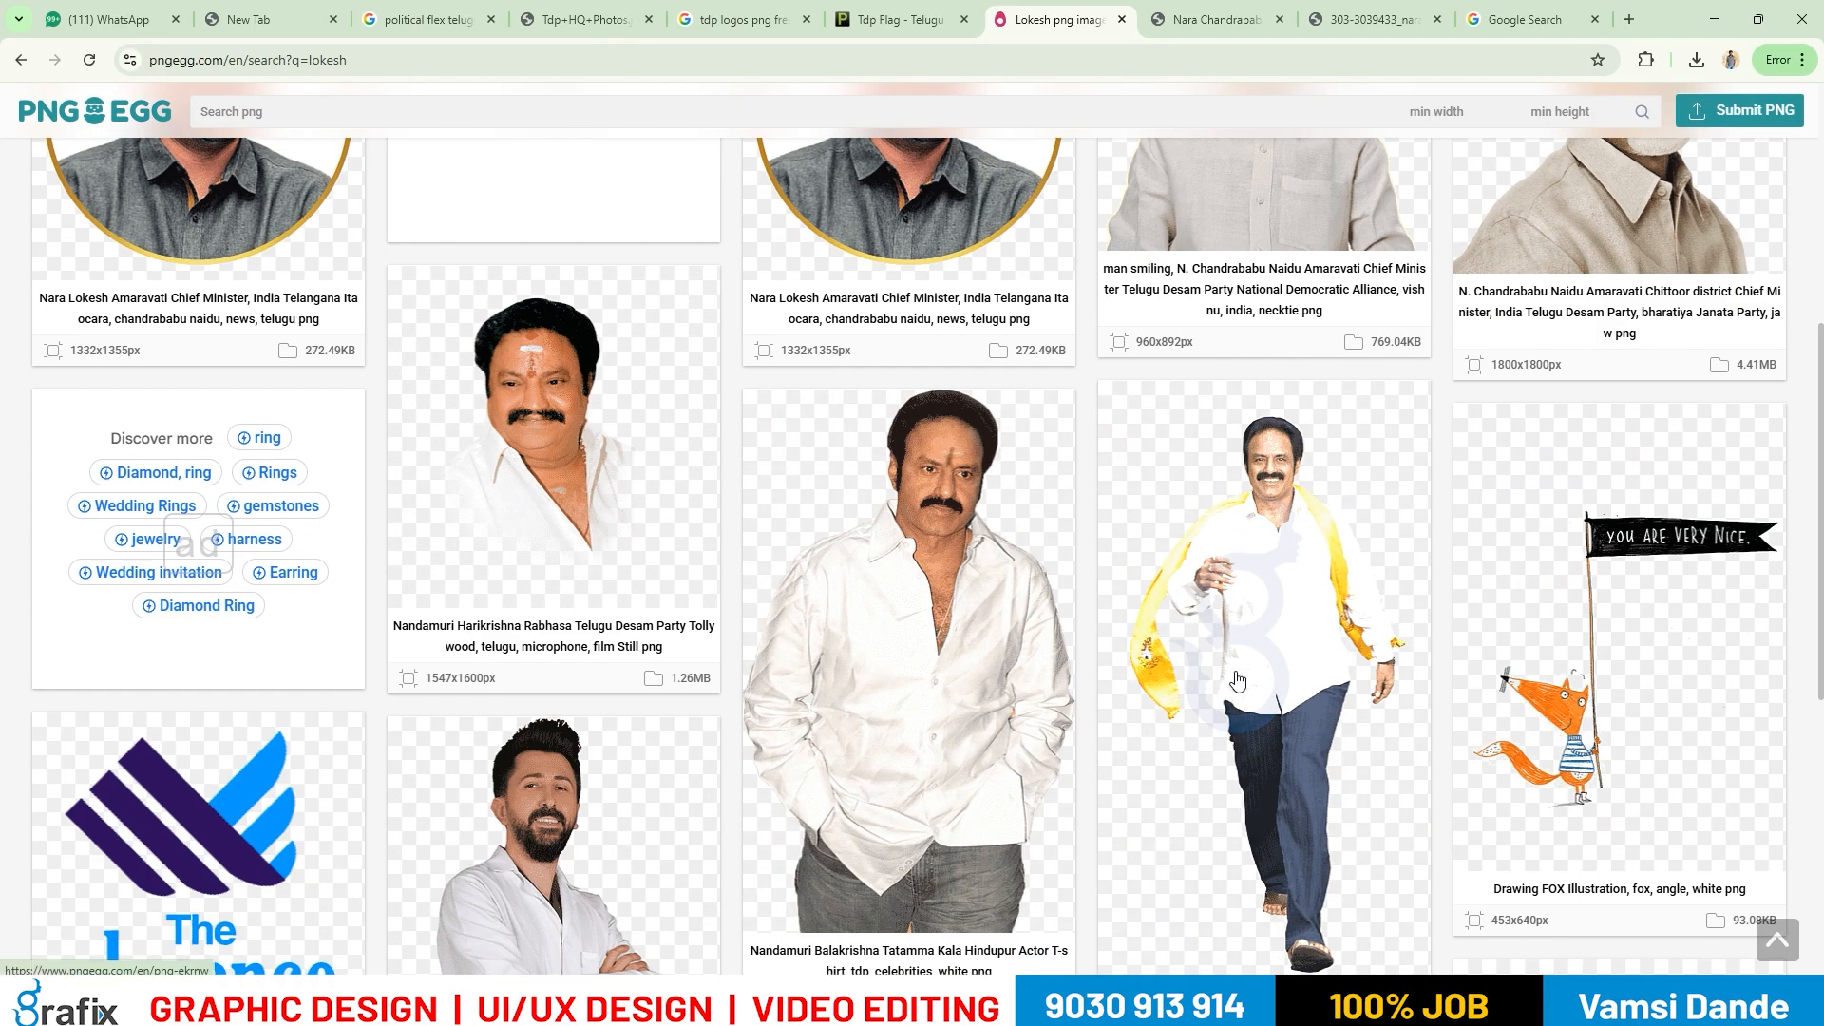
{"action": "scroll", "coordinate": [950, 803], "scroll_direction": "down", "scroll_amount": 9}
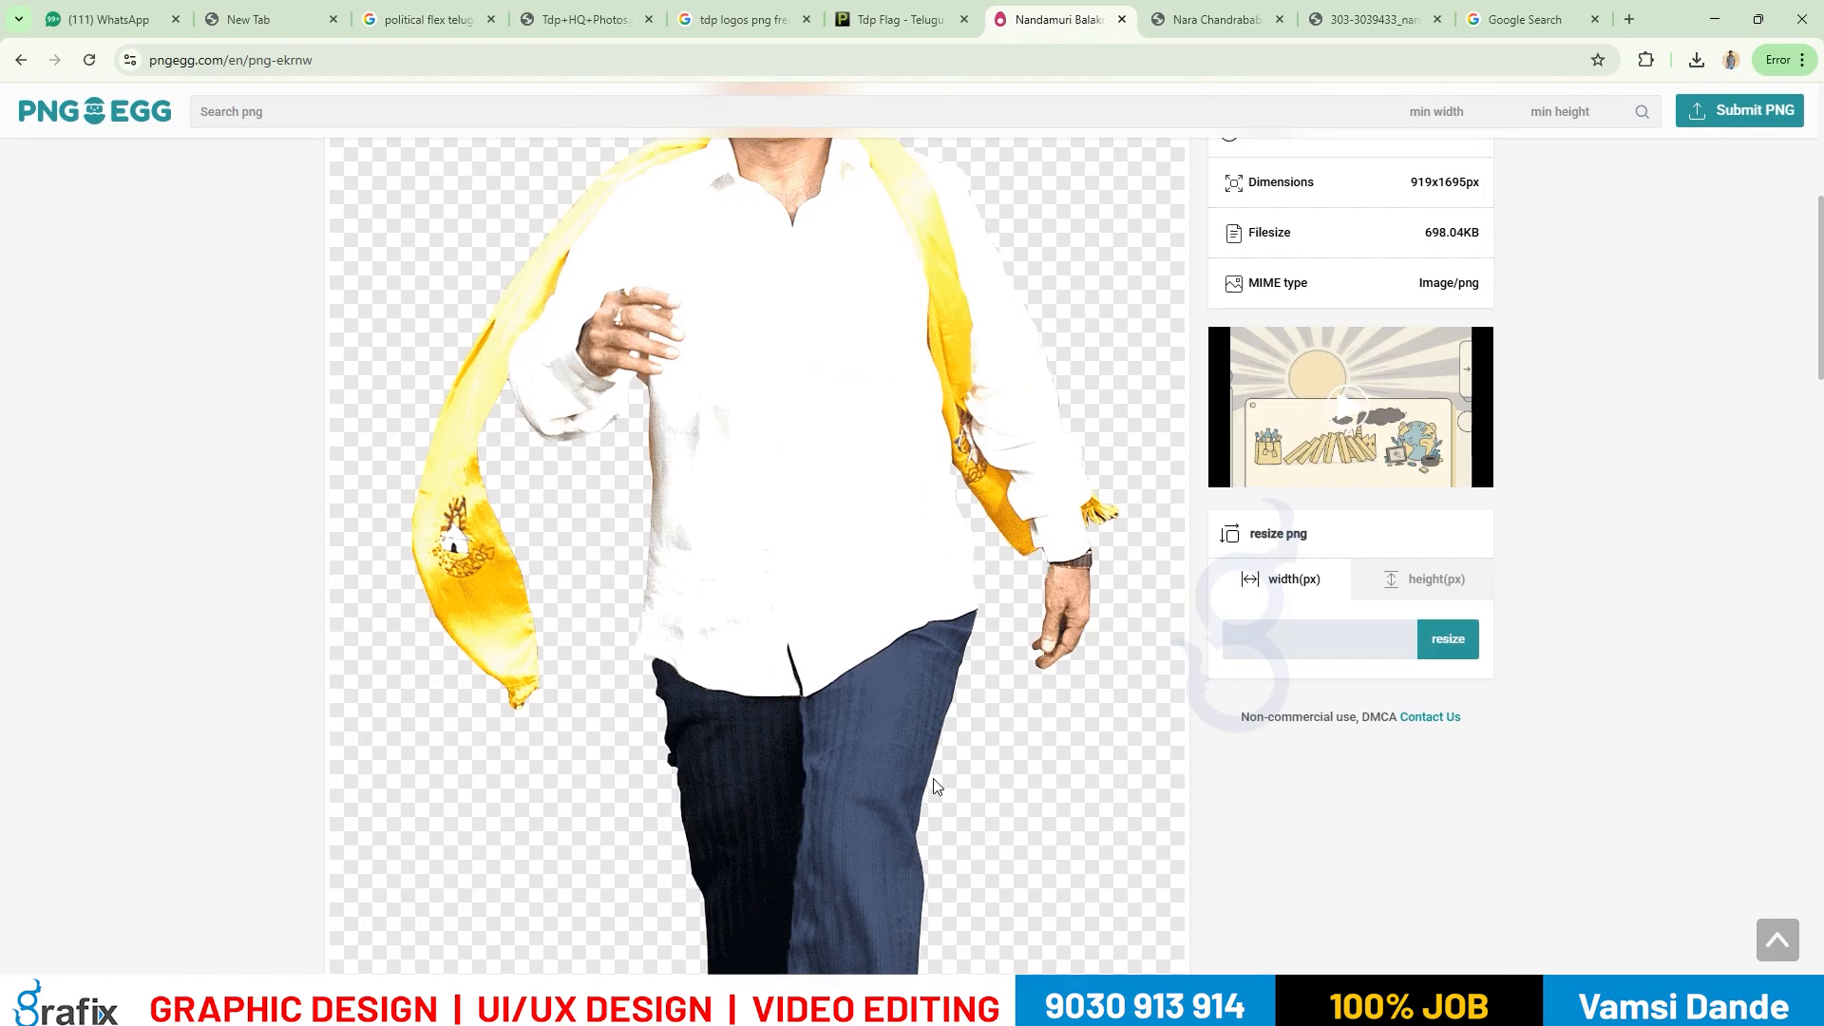
{"action": "scroll", "coordinate": [943, 787], "scroll_direction": "down", "scroll_amount": 10}
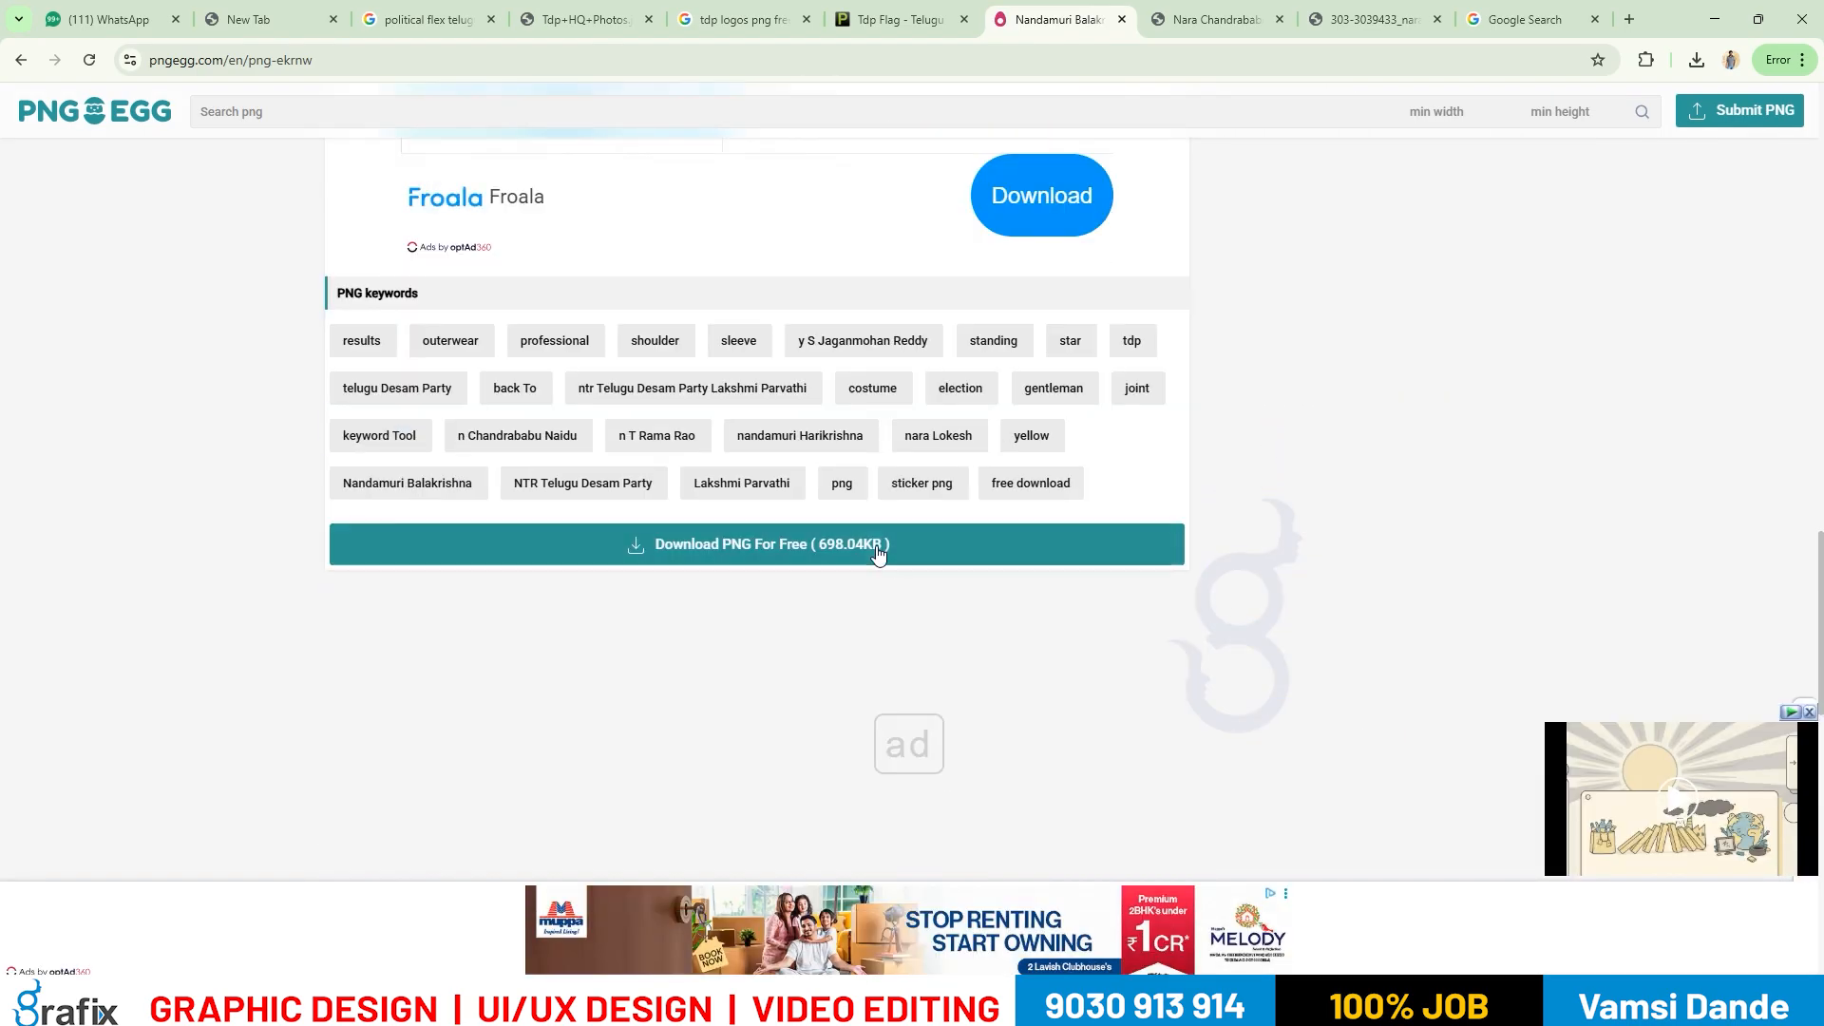
{"action": "left_click", "coordinate": [878, 551]}
{"action": "left_click", "coordinate": [1040, 209]}
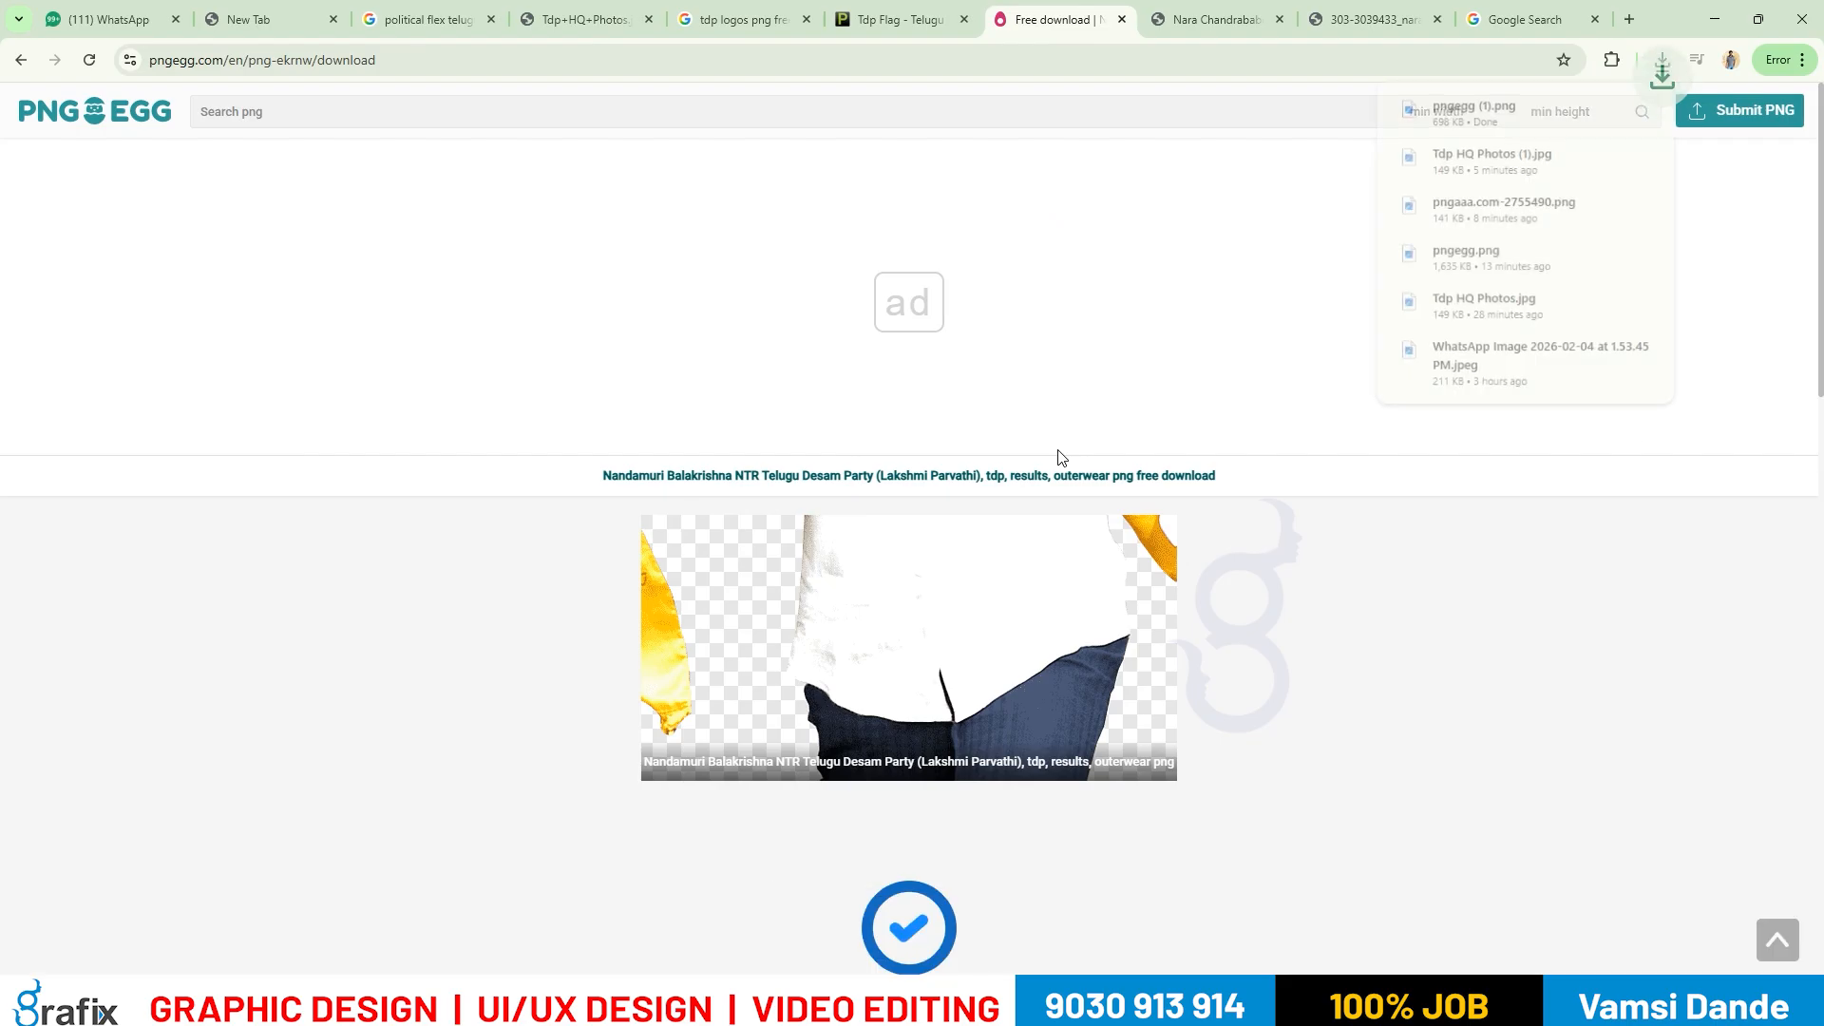
Place the downloaded pngegg (1) cut-out from the Downloads folder into the Photoshop banner, resized to stand at its right end.
{"action": "left_click", "coordinate": [1611, 106]}
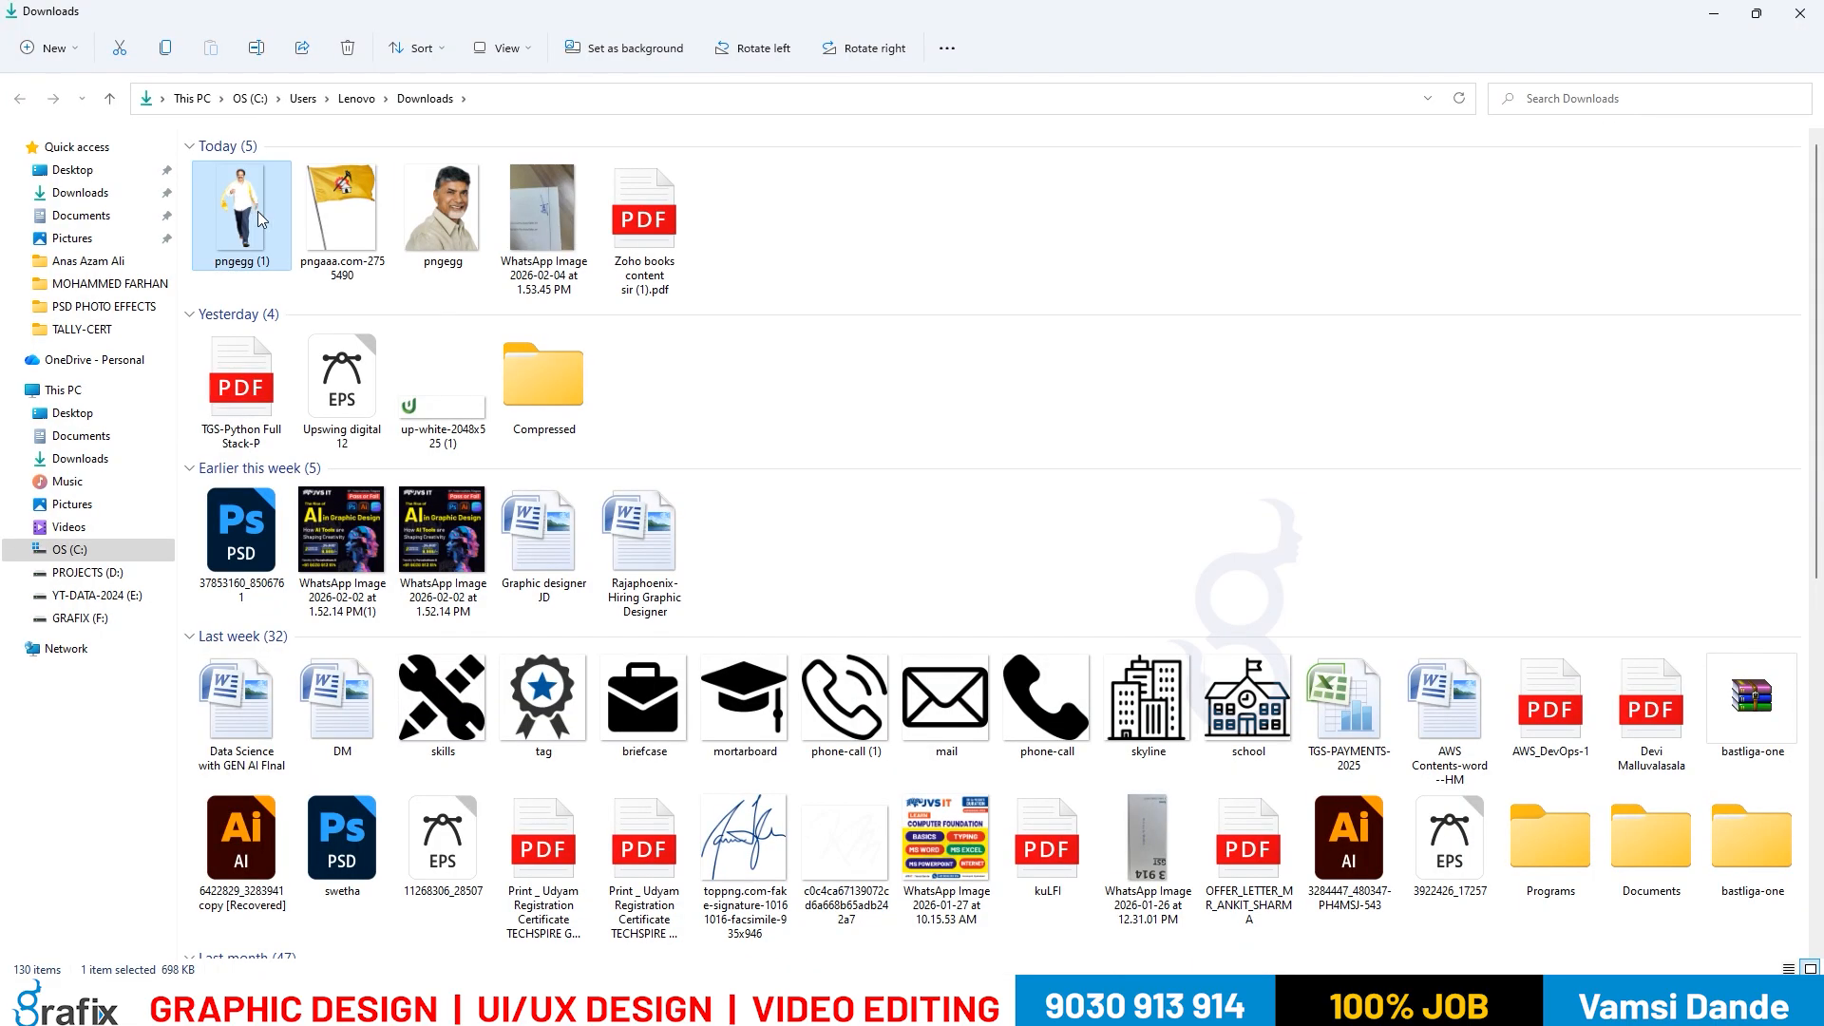
{"action": "key", "text": "alt+Tab"}
{"action": "key", "text": "alt+Tab"}
{"action": "left_click_drag", "start_coordinate": [887, 567], "coordinate": [997, 758]}
{"action": "key", "text": "Return"}
{"action": "left_click_drag", "start_coordinate": [814, 518], "coordinate": [1391, 523]}
{"action": "key", "text": "Tab"}
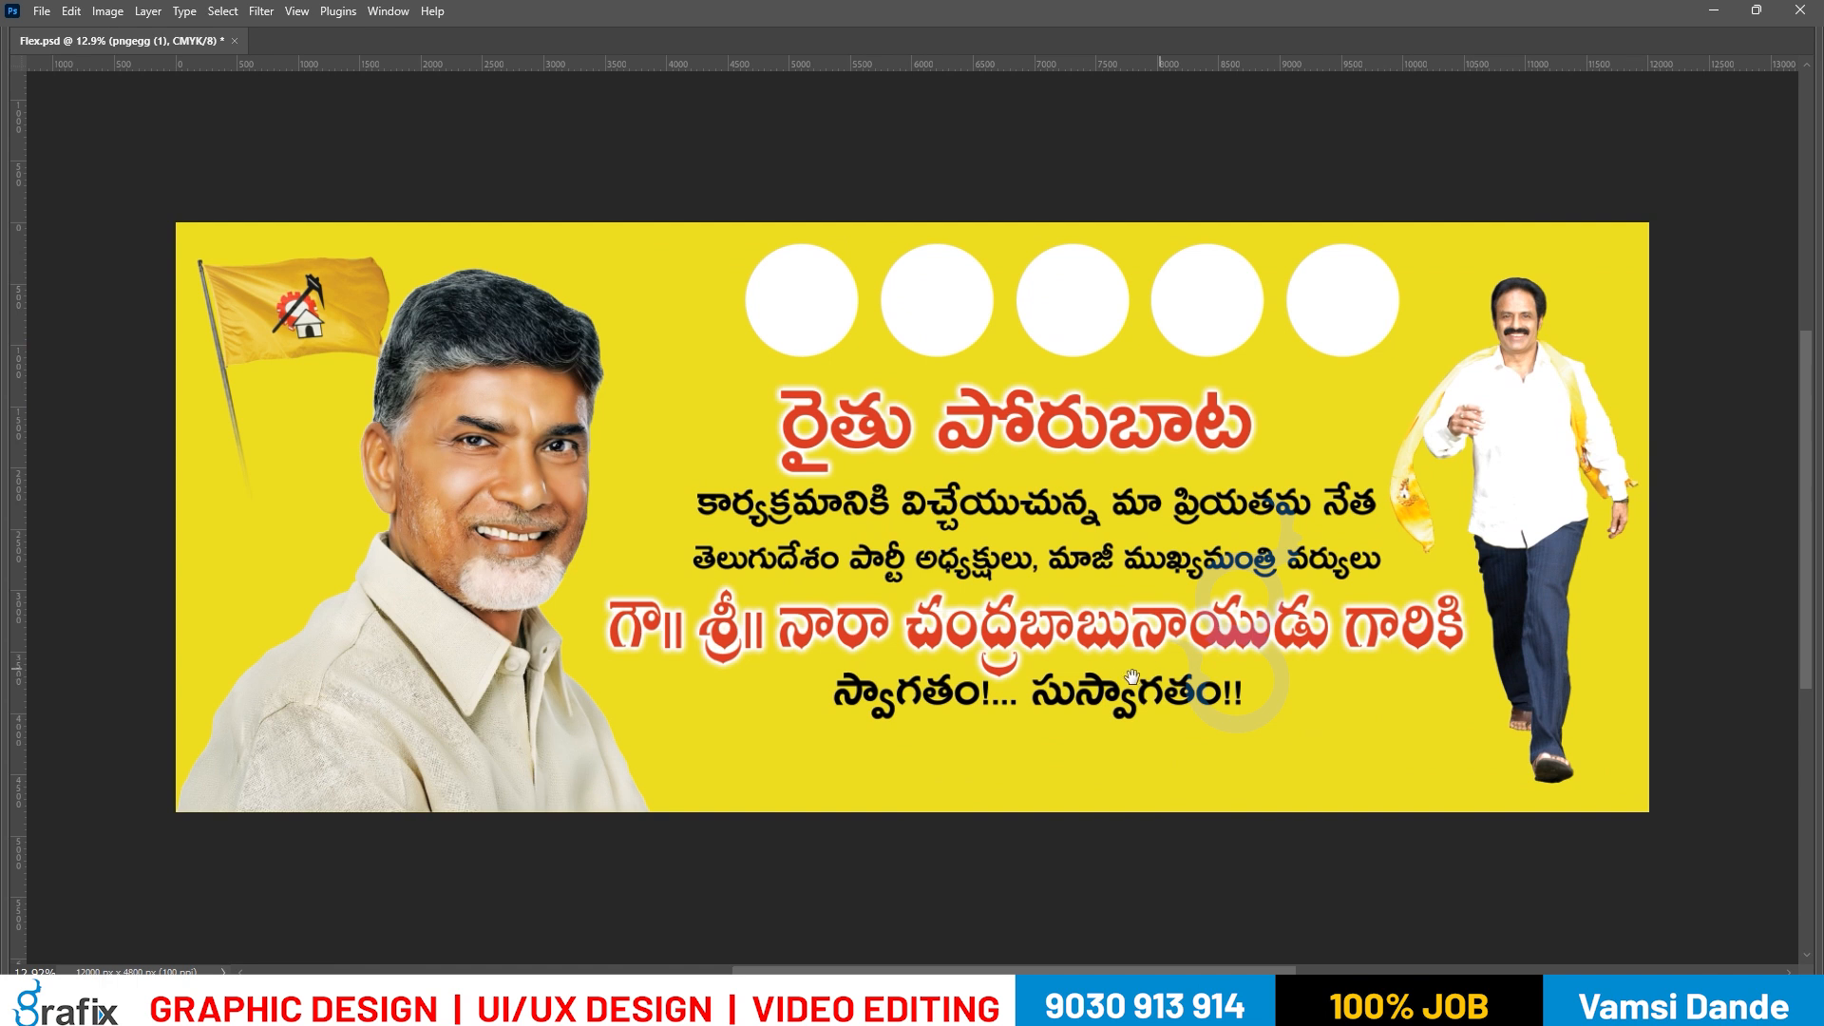
Scale all the Telugu text lines down slightly together and shift them a little left, away from the standing figure.
{"action": "left_click_drag", "start_coordinate": [1132, 676], "coordinate": [1110, 677]}
{"action": "left_click_drag", "start_coordinate": [1038, 920], "coordinate": [1004, 445]}
{"action": "key", "text": "ctrl+t"}
{"action": "left_click_drag", "start_coordinate": [1441, 718], "coordinate": [1424, 711]}
{"action": "key", "text": "Return"}
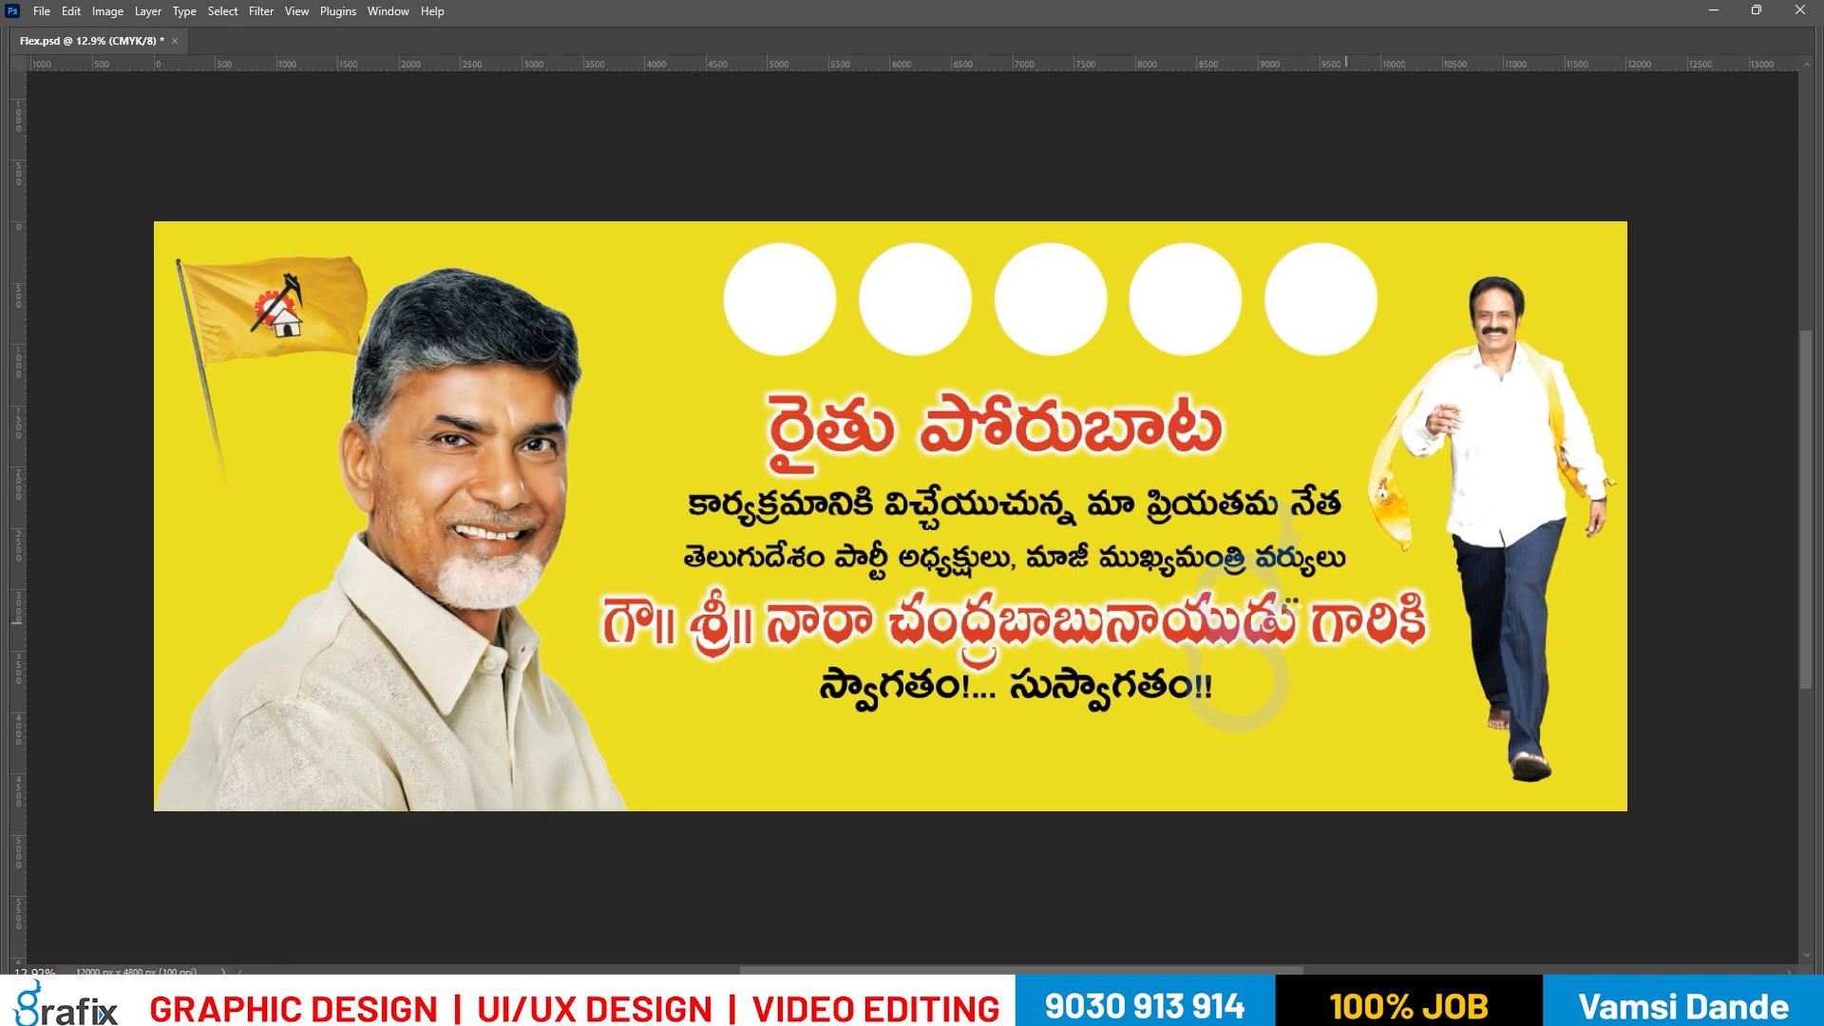
{"action": "left_click_drag", "start_coordinate": [1304, 600], "coordinate": [1284, 599]}
Lower the red name and welcome lines to widen the gap above them, and move the whole text block further down below the circles.
{"action": "left_click", "coordinate": [1035, 632]}
{"action": "left_click_drag", "start_coordinate": [1036, 633], "coordinate": [1042, 650]}
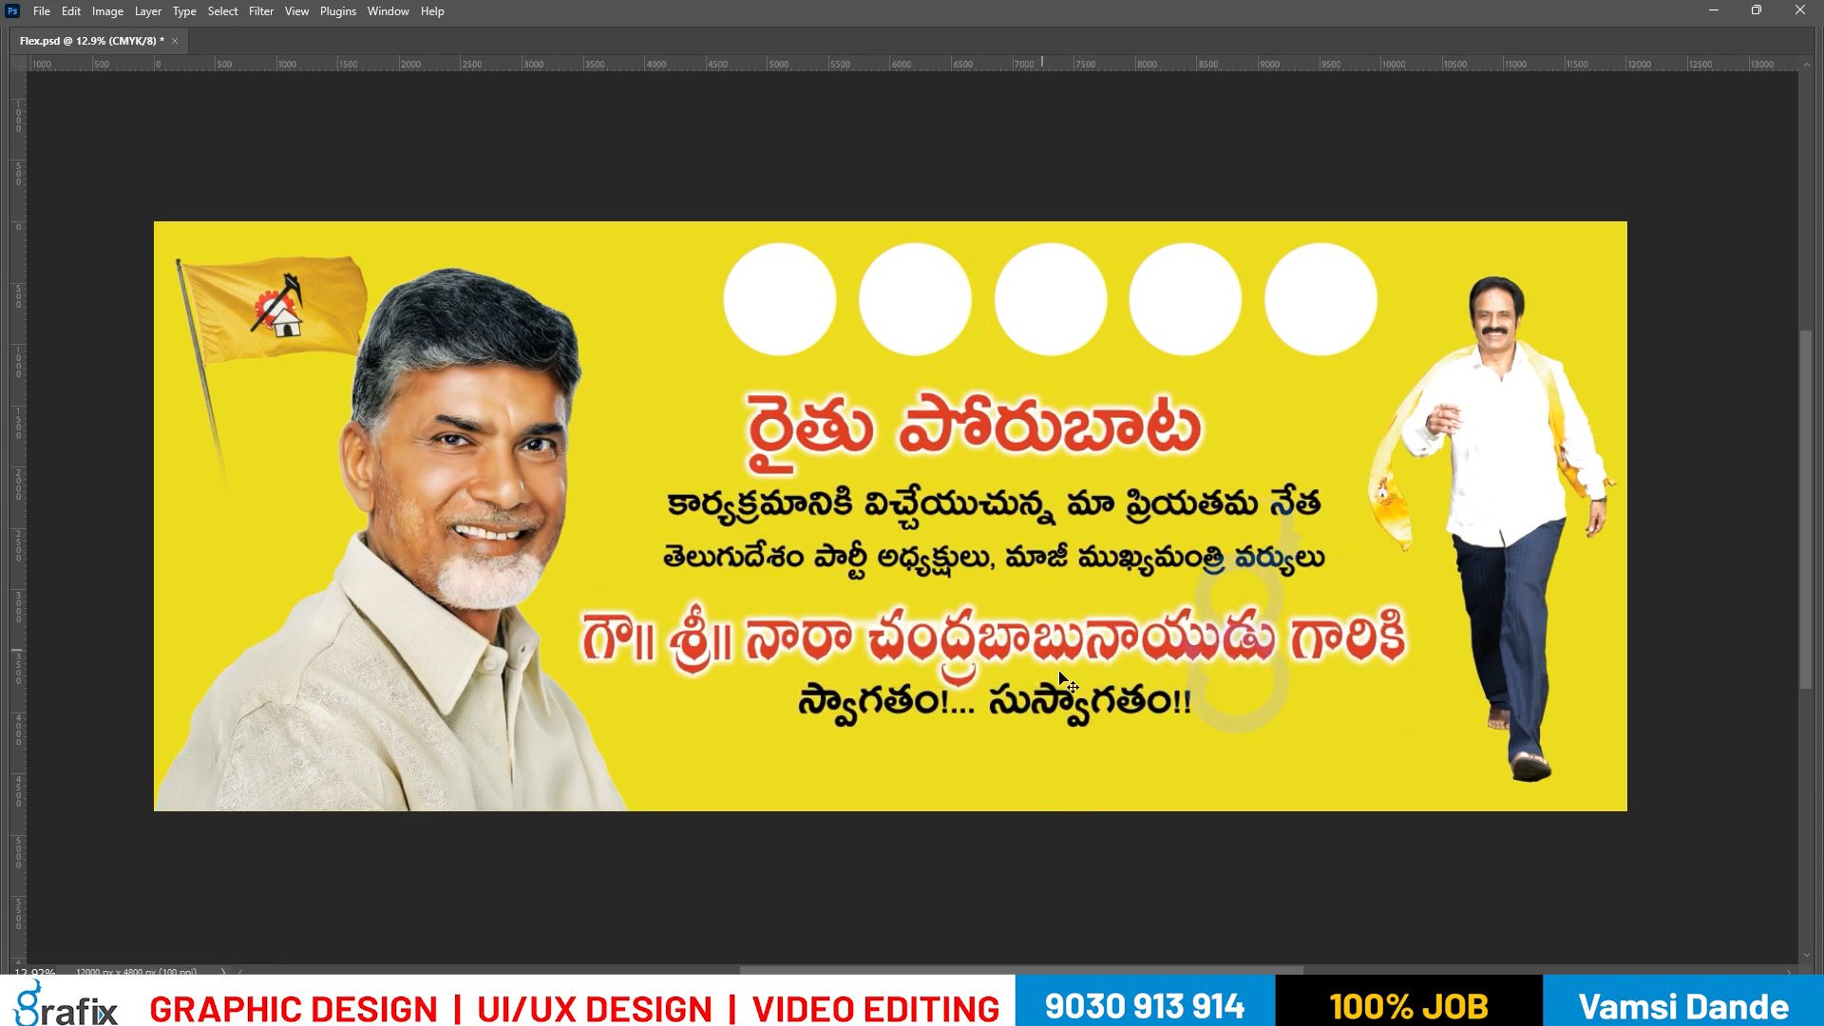
{"action": "left_click", "coordinate": [1046, 442], "text": "shift"}
{"action": "left_click_drag", "start_coordinate": [1046, 442], "coordinate": [1043, 472]}
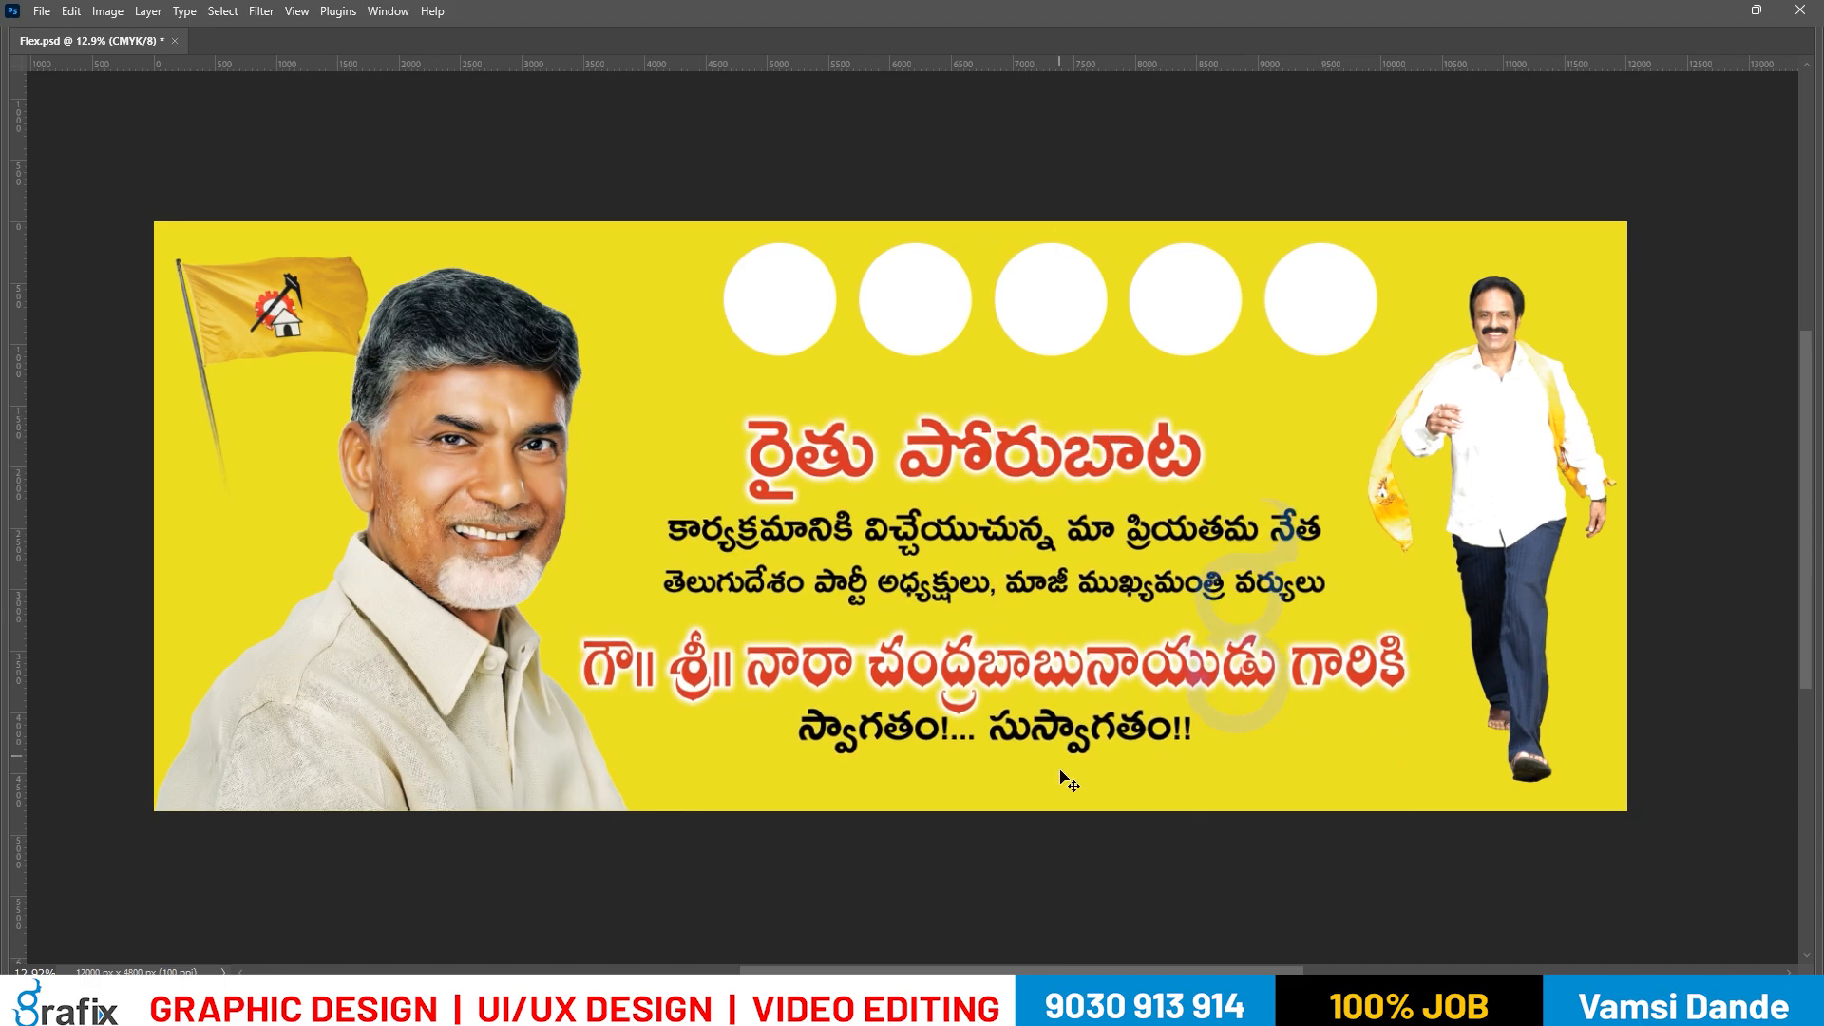
Select the two black lines between the title and the red name line and nudge them slightly down.
{"action": "right_click", "coordinate": [1088, 590], "text": "ctrl"}
{"action": "left_click", "coordinate": [1100, 596]}
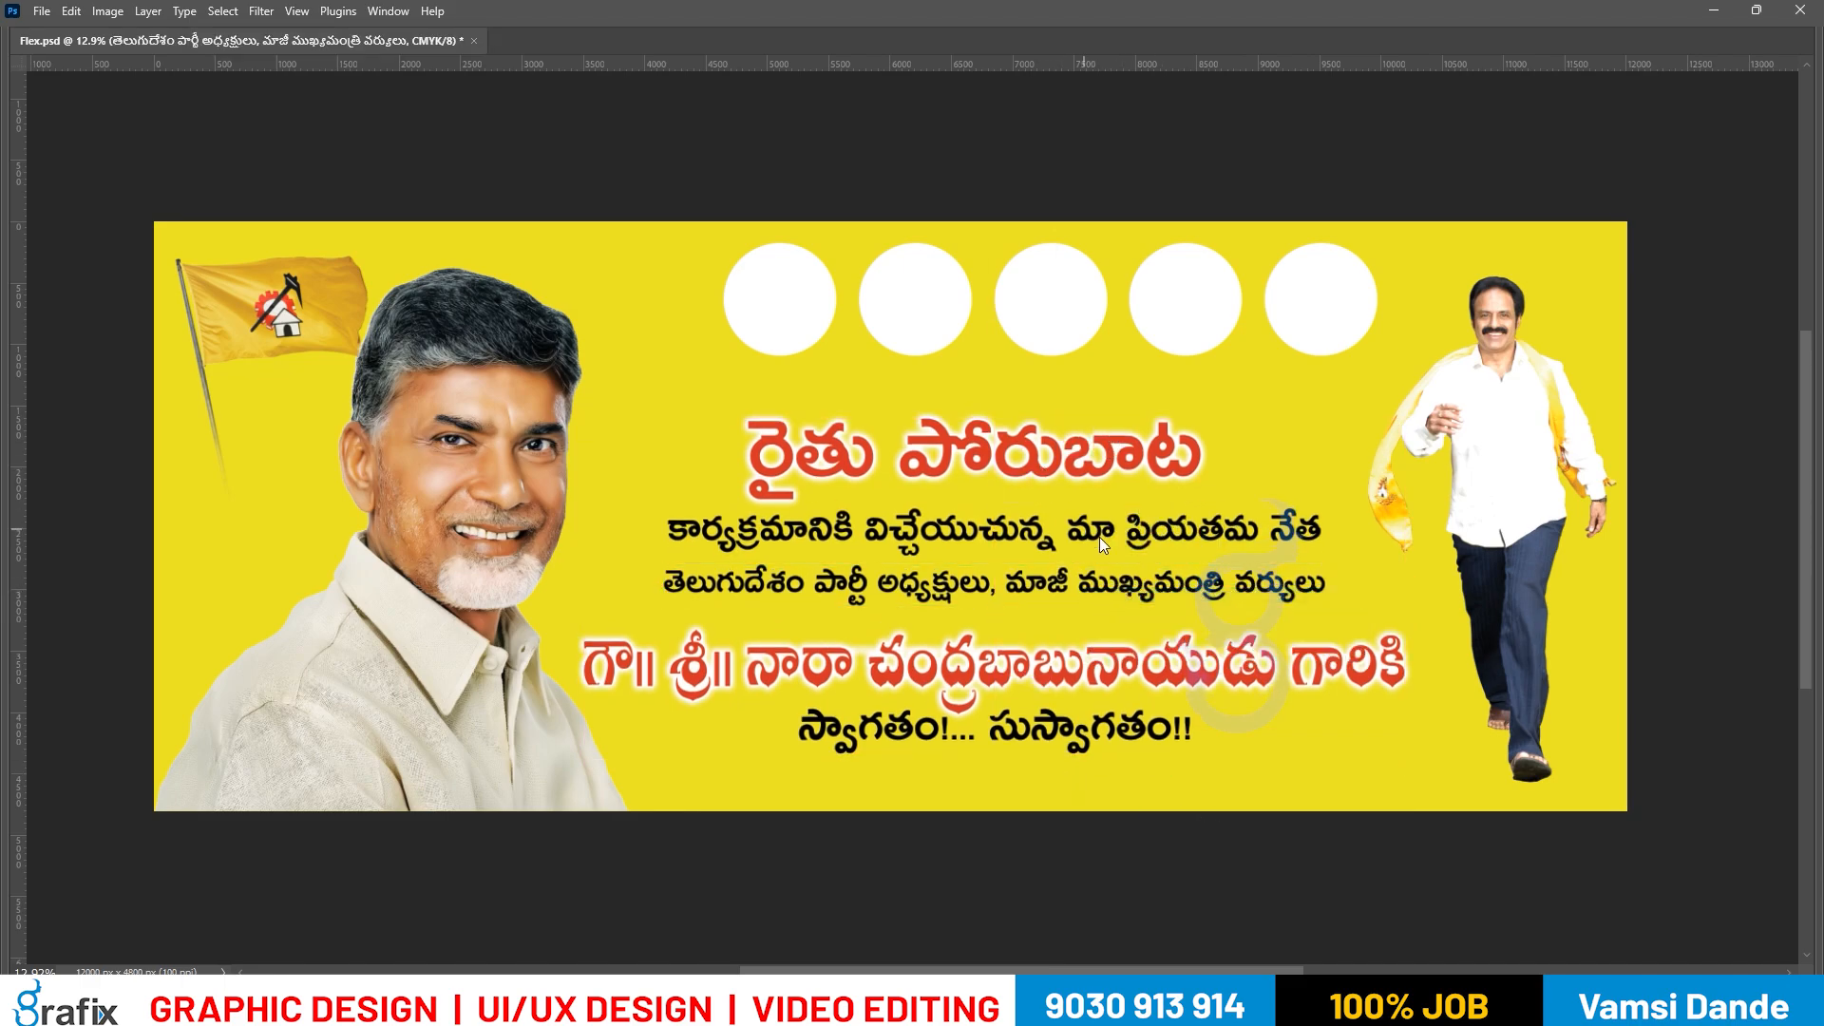
{"action": "left_click", "coordinate": [1102, 543], "text": "shift"}
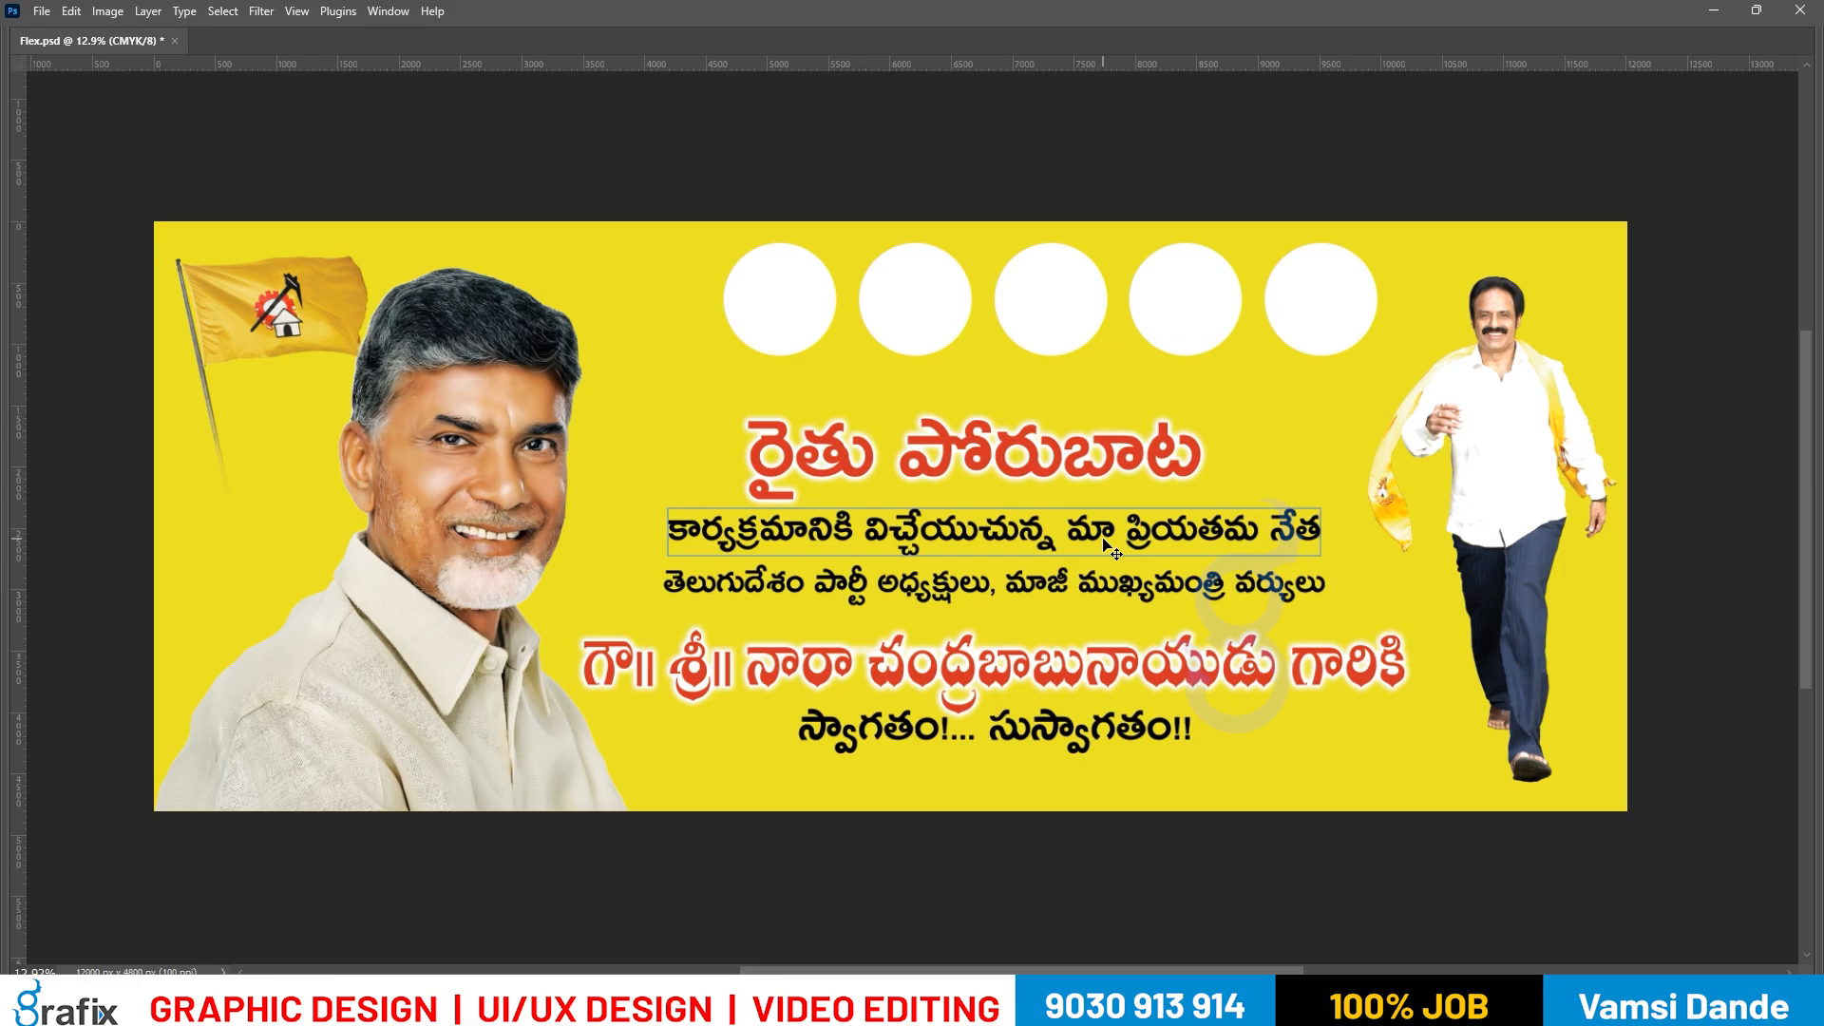
{"action": "left_click_drag", "start_coordinate": [1328, 585], "coordinate": [1282, 539]}
{"action": "key", "text": "Down"}
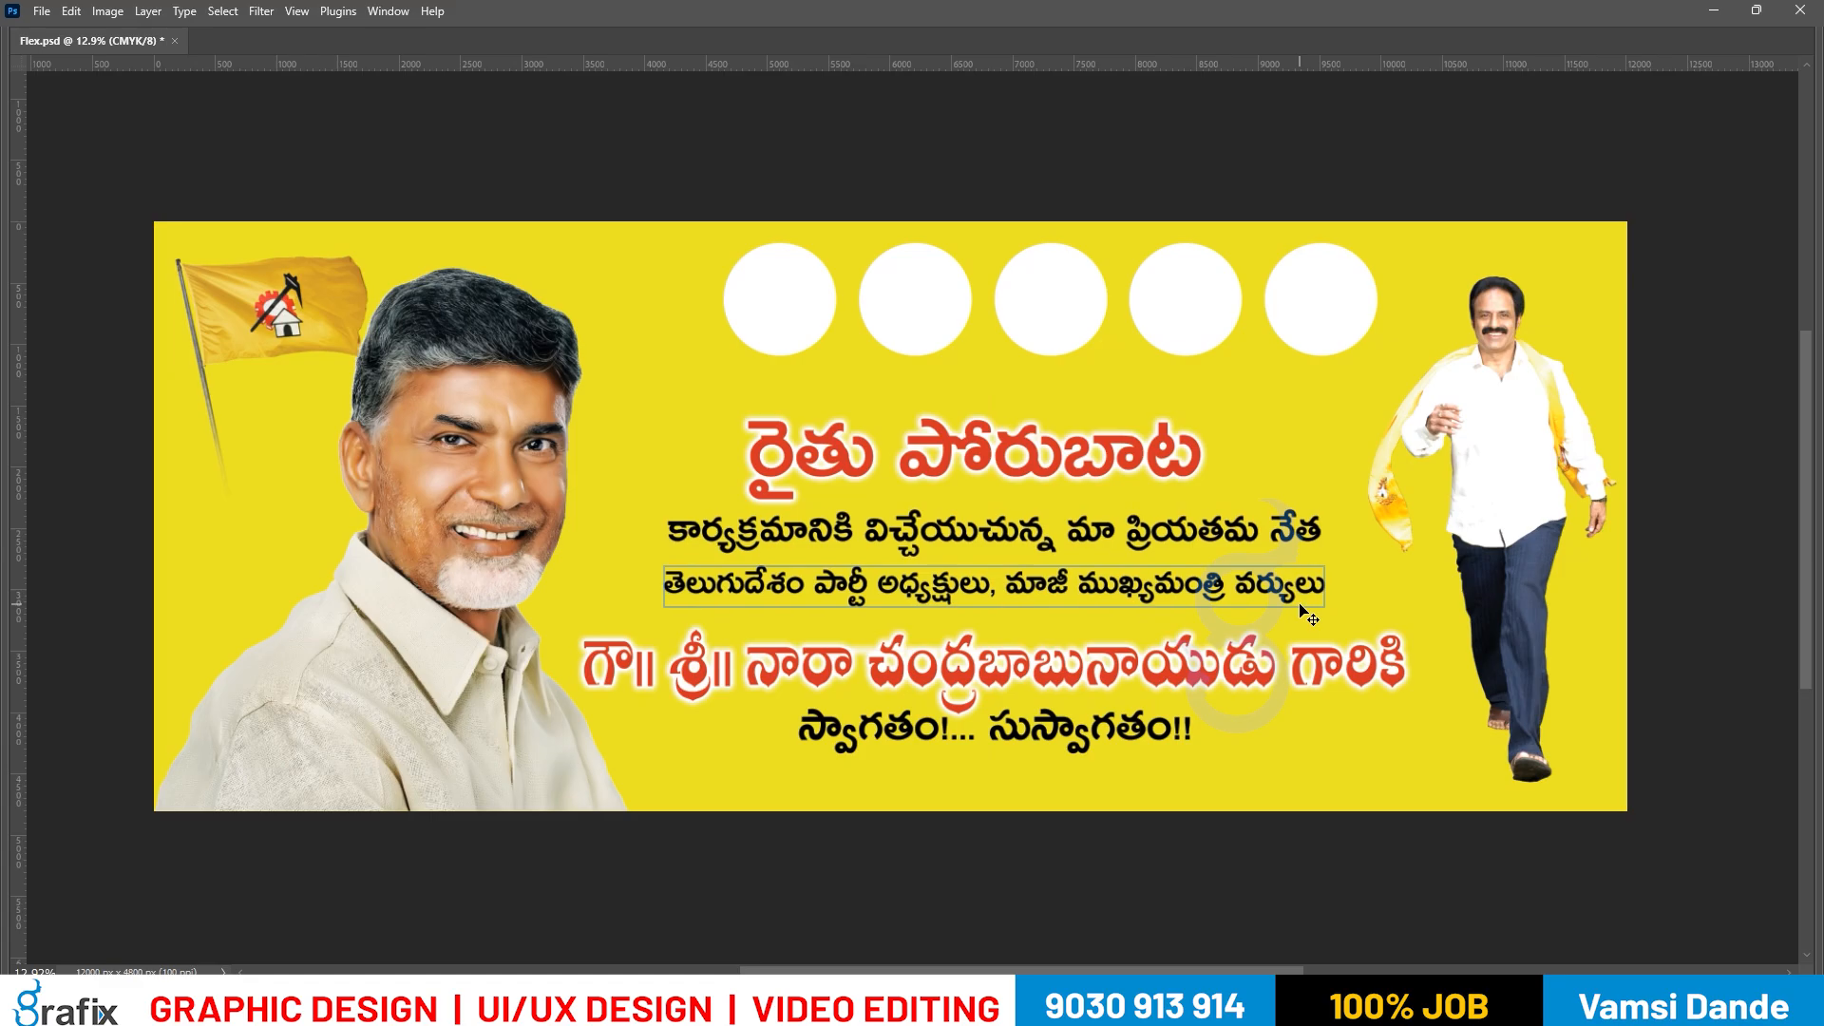
{"action": "scroll", "coordinate": [1283, 622], "scroll_direction": "up", "scroll_amount": 1}
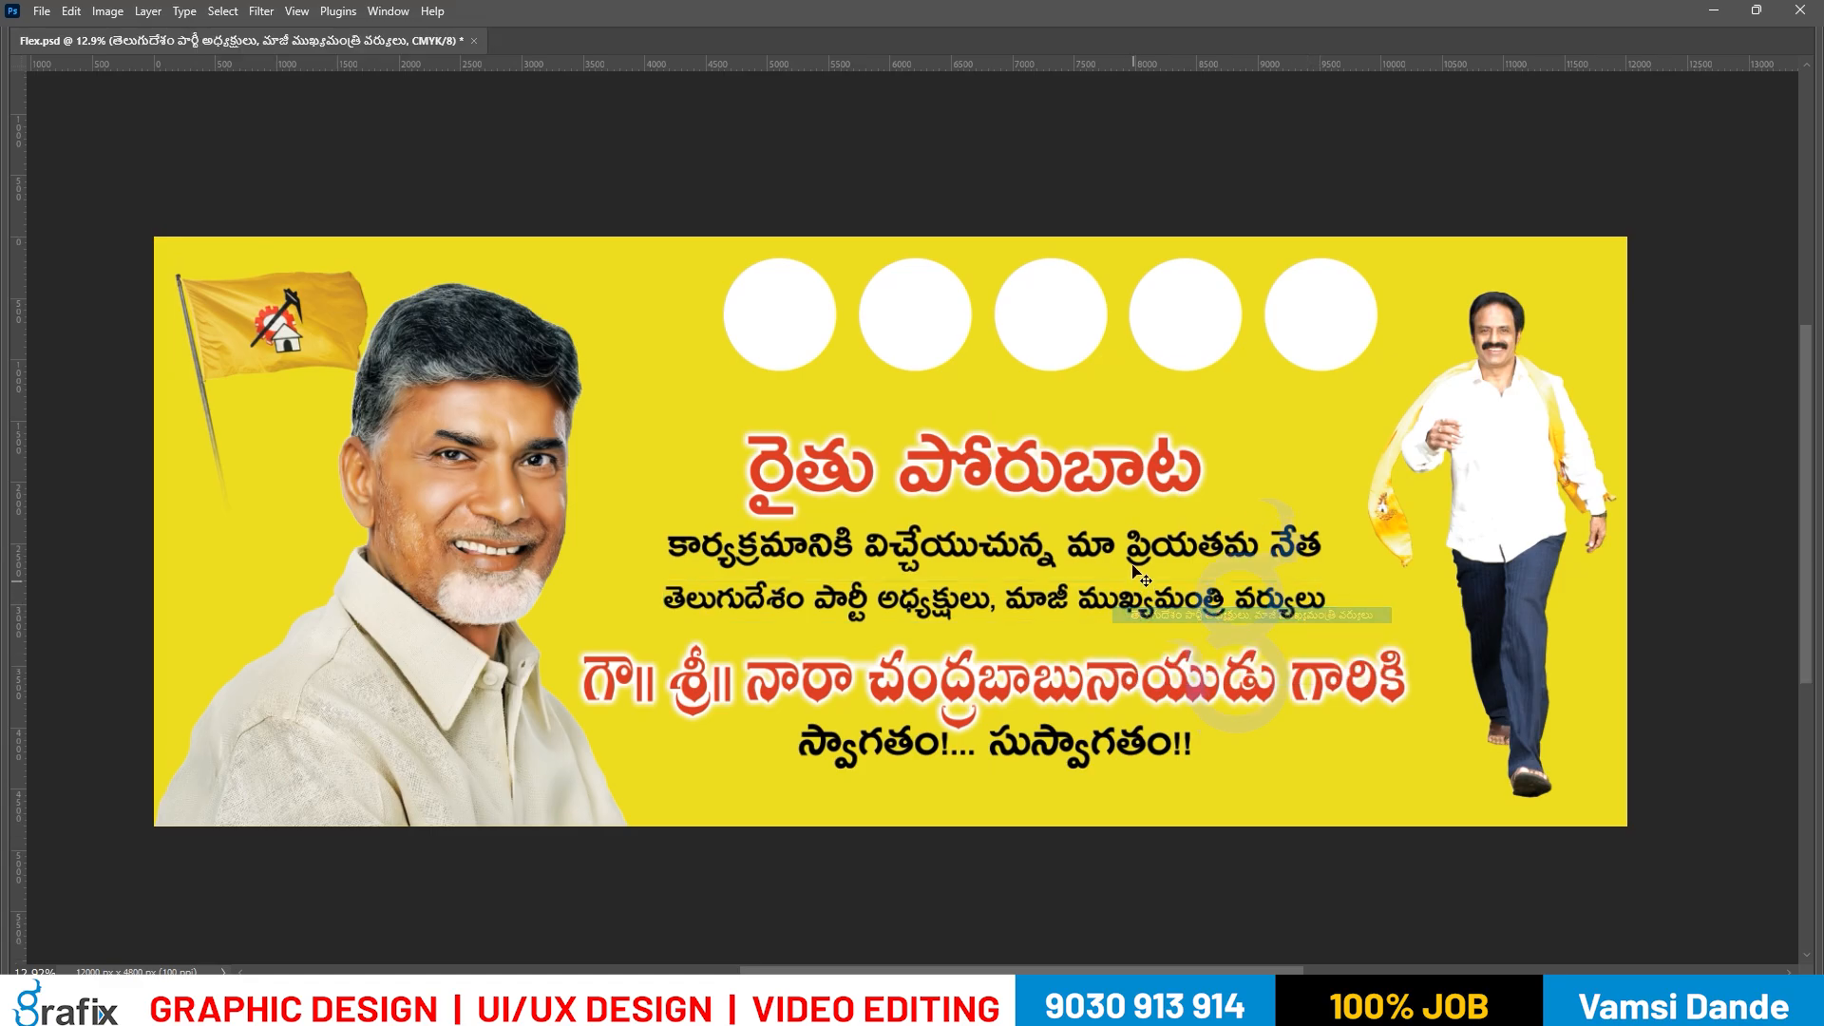
{"action": "key", "text": "Down"}
{"action": "key", "text": "Down"}
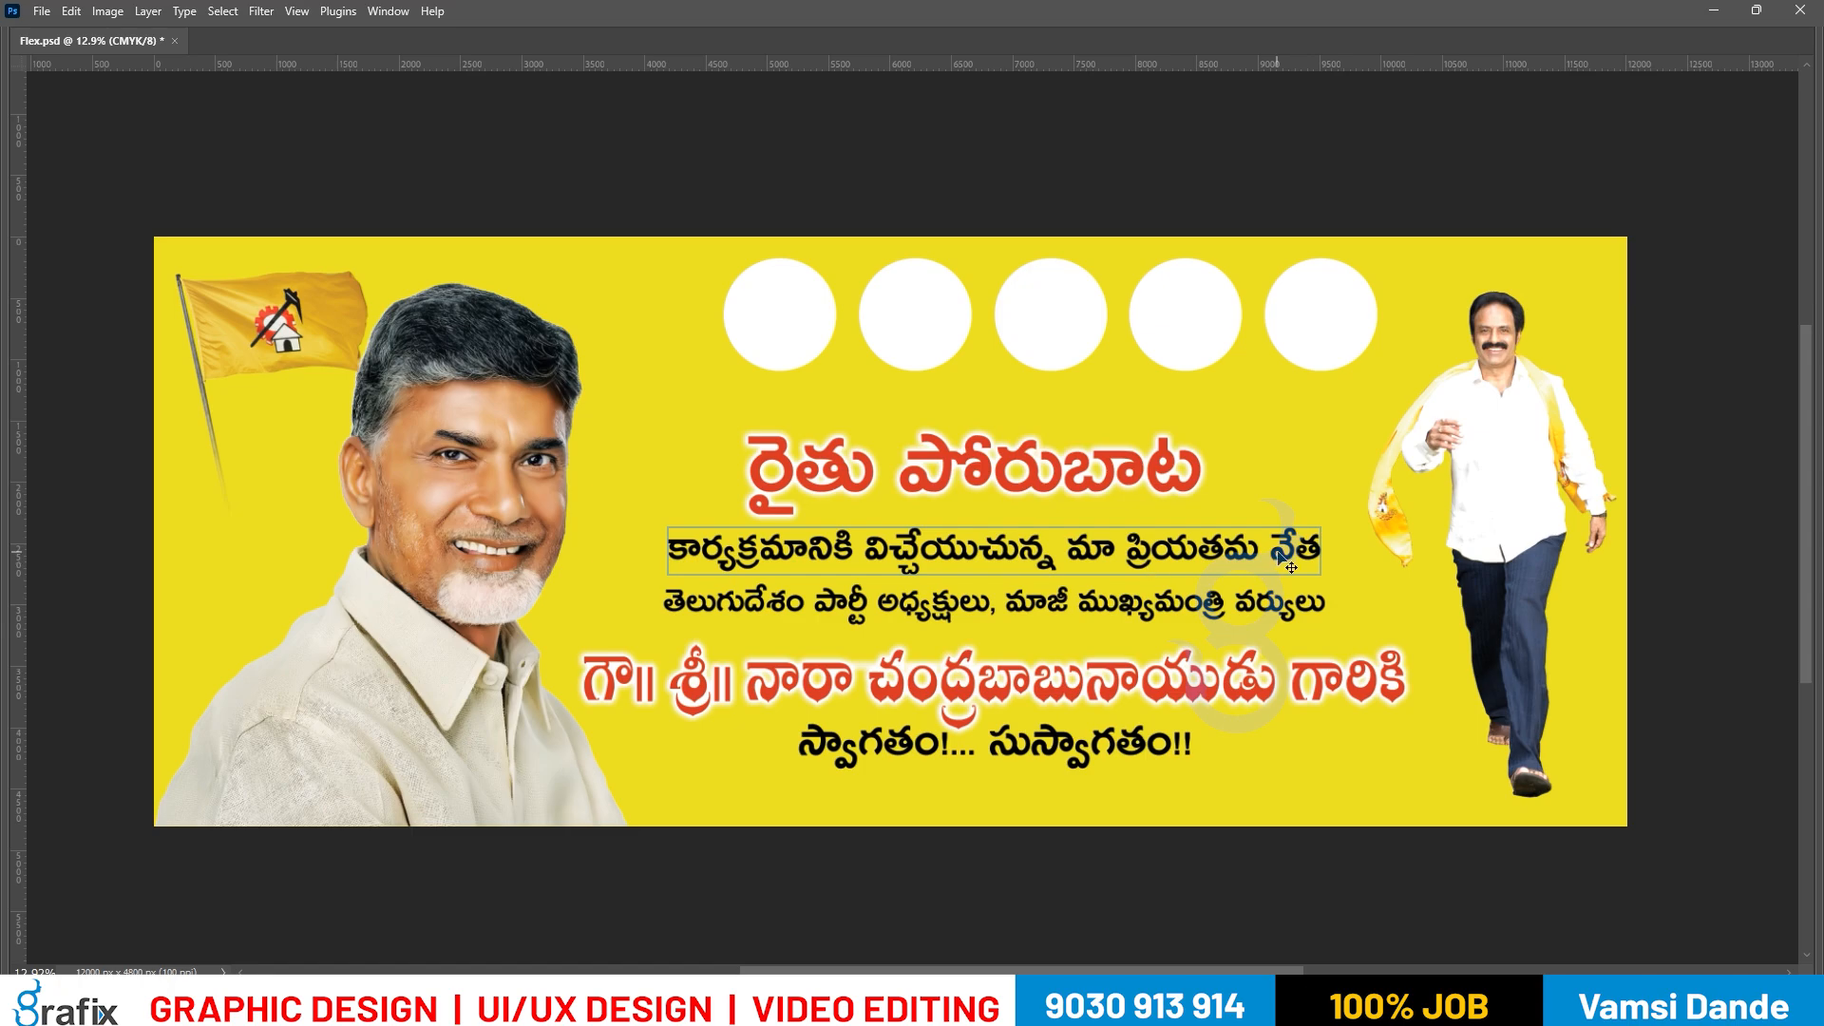
Adjust the spacing between the two black middle lines by nudging them individually.
{"action": "right_click", "coordinate": [978, 575]}
{"action": "left_click", "coordinate": [933, 569]}
{"action": "right_click", "coordinate": [942, 613]}
{"action": "left_click", "coordinate": [942, 616], "text": "shift"}
{"action": "key", "text": "shift+Down"}
{"action": "key", "text": "shift+Down"}
{"action": "key", "text": "shift+Down"}
{"action": "right_click", "coordinate": [947, 622]}
{"action": "left_click", "coordinate": [979, 638]}
{"action": "key", "text": "shift+Up"}
{"action": "key", "text": "shift+Up"}
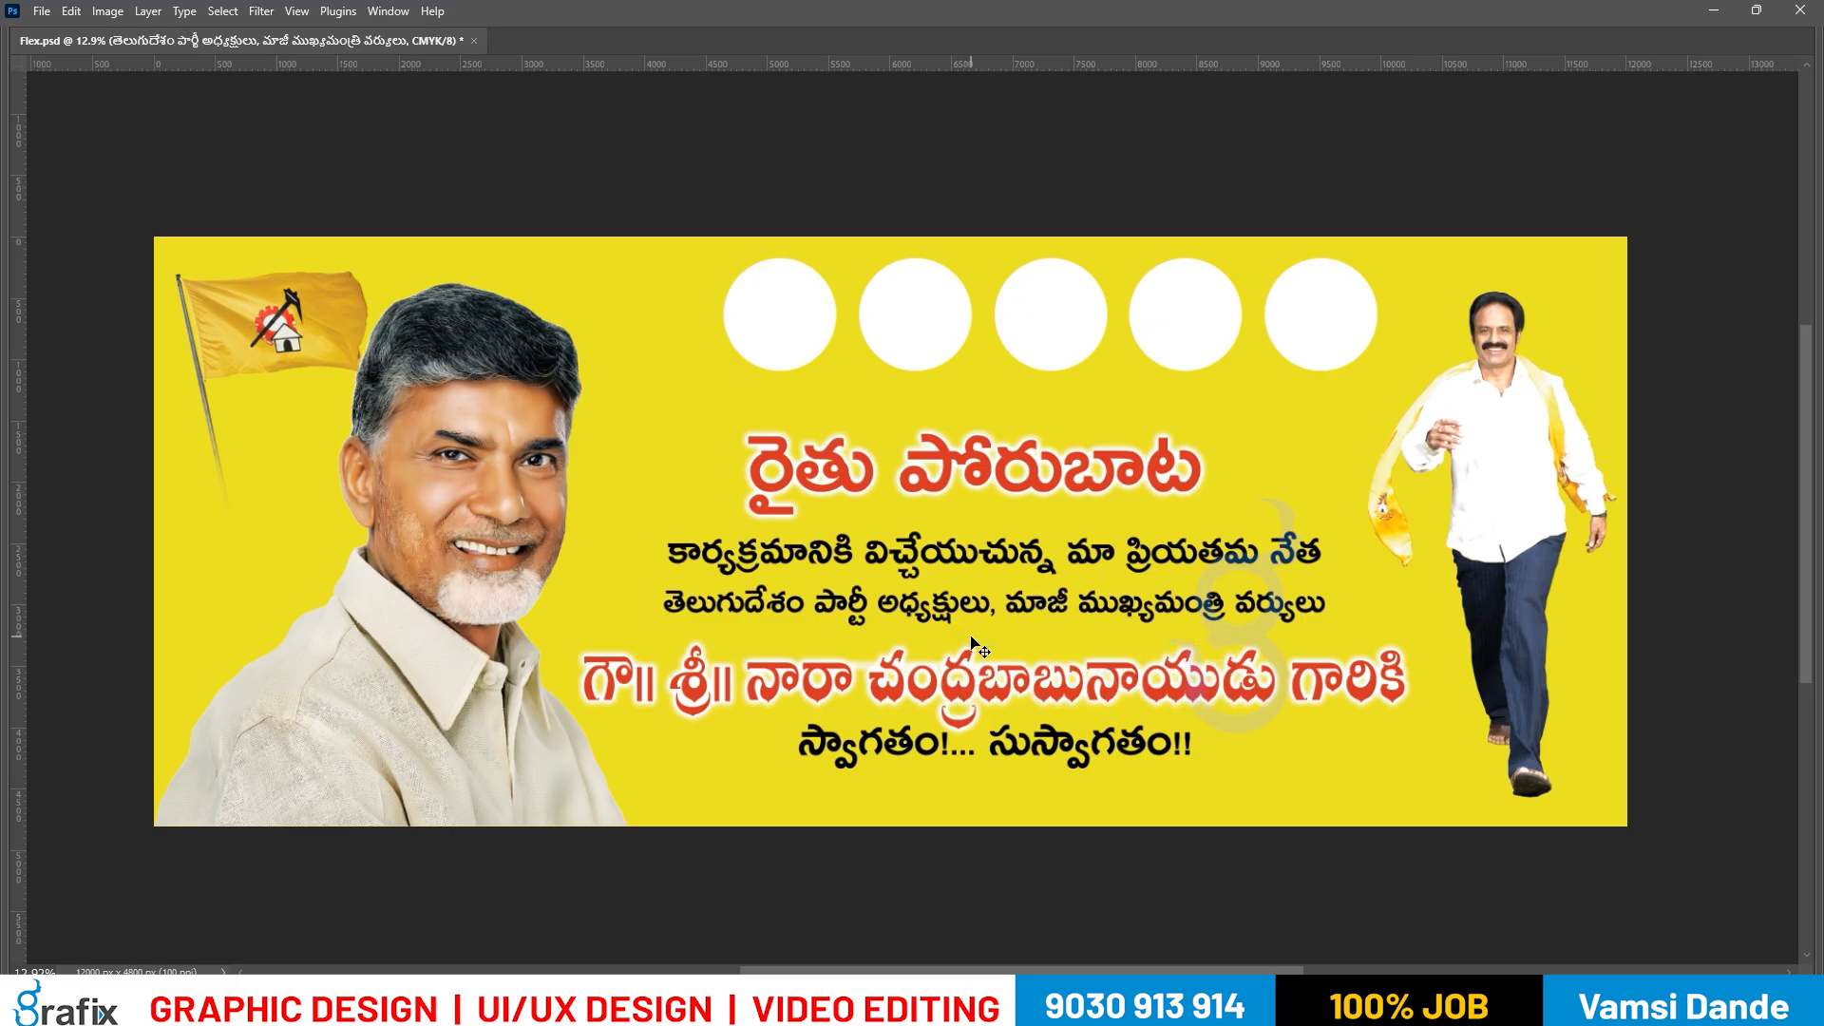
Move both black middle lines down together, closer to the red name line.
{"action": "left_click", "coordinate": [977, 561], "text": "shift"}
{"action": "left_click_drag", "start_coordinate": [995, 555], "coordinate": [1001, 557]}
{"action": "key", "text": "shift+Down"}
{"action": "key", "text": "shift+Down"}
{"action": "key", "text": "shift+Down"}
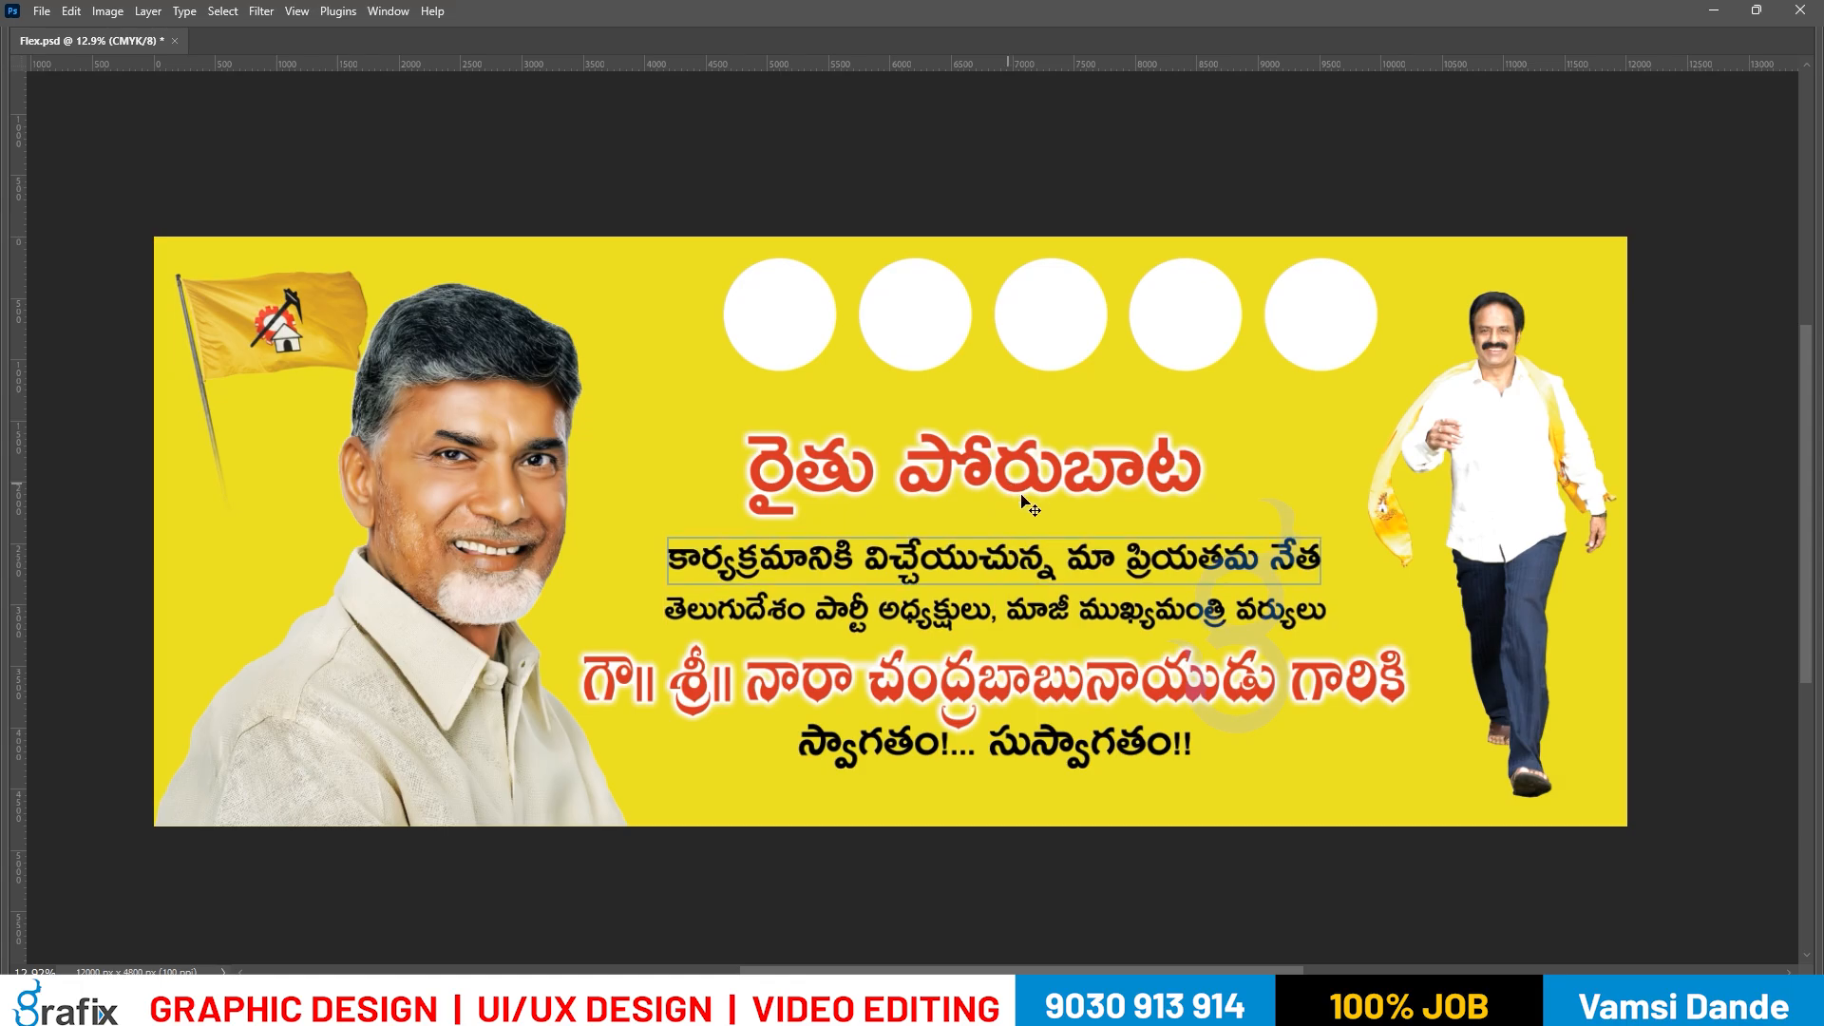
Move the black welcome line slightly lower beneath the red name line.
{"action": "left_click_drag", "start_coordinate": [1059, 486], "coordinate": [1057, 481]}
{"action": "left_click_drag", "start_coordinate": [1042, 762], "coordinate": [1056, 764]}
{"action": "key", "text": "m"}
{"action": "left_click_drag", "start_coordinate": [1075, 862], "coordinate": [1009, 420]}
Select the layer of the leftmost white circle and bring the hidden panels back.
{"action": "right_click", "coordinate": [757, 327]}
{"action": "left_click", "coordinate": [794, 339]}
{"action": "key", "text": "Tab"}
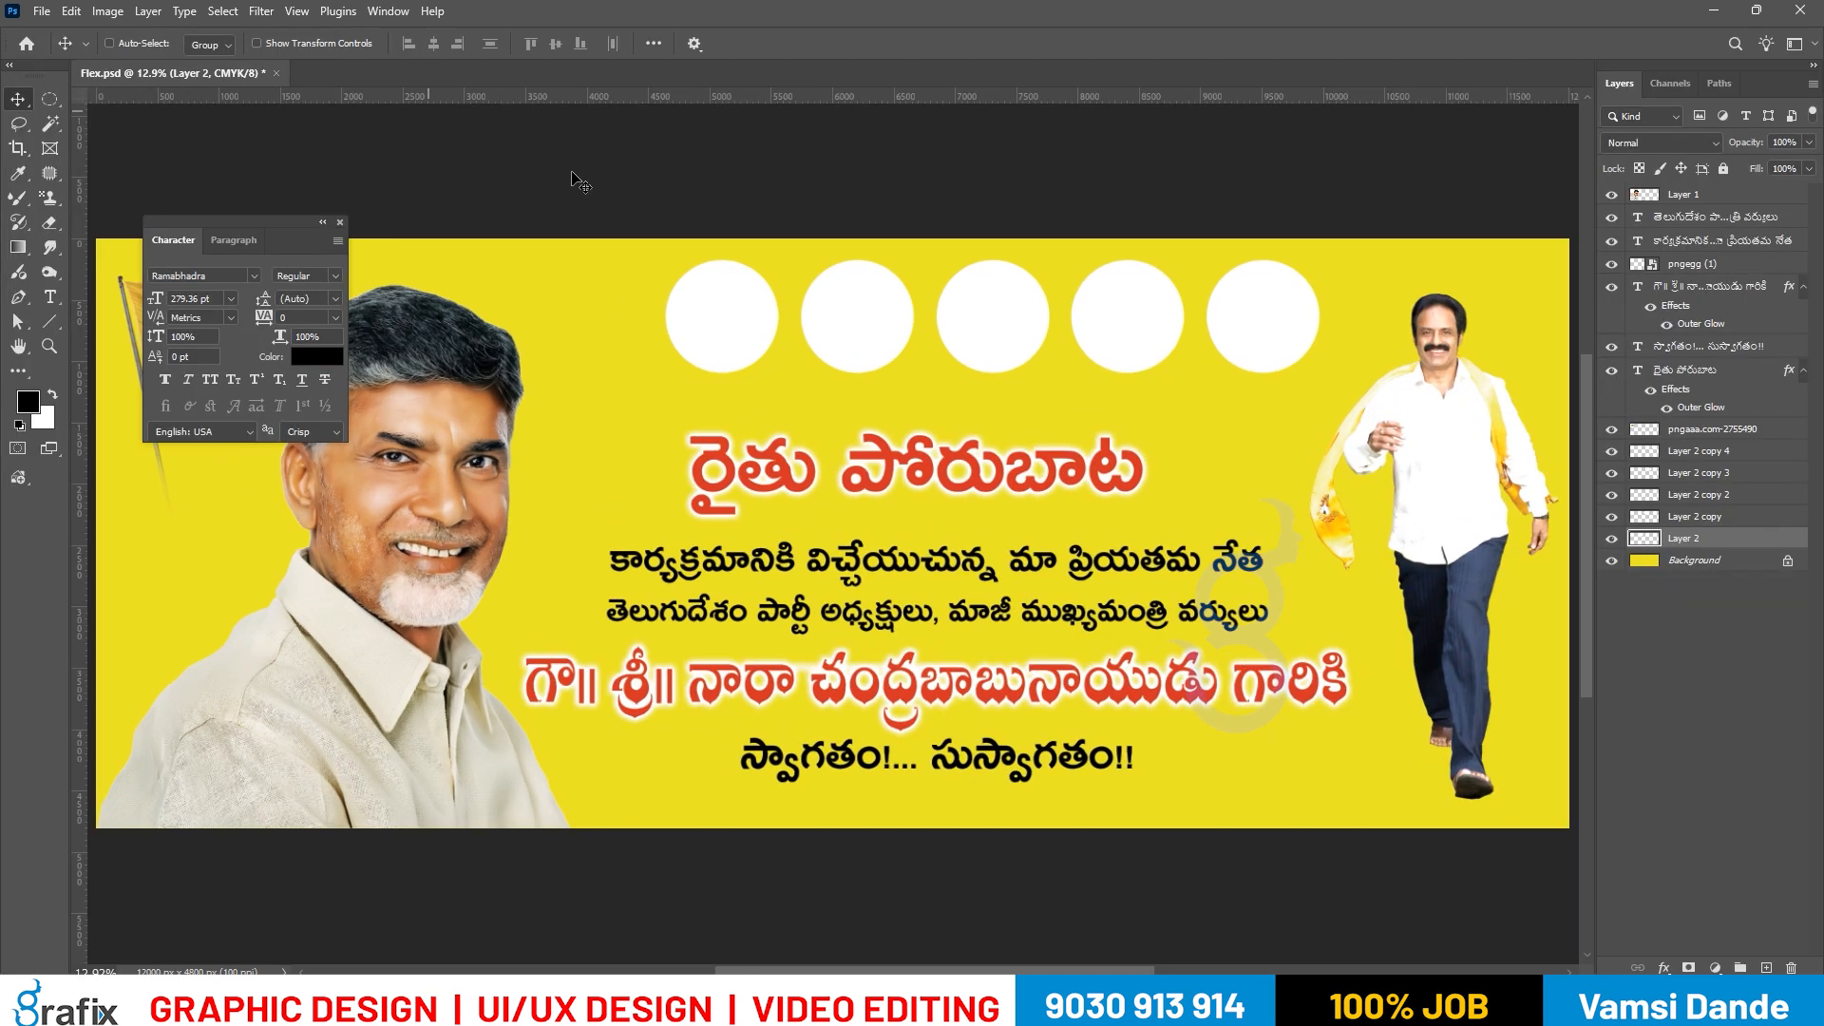
Switch to the browser and close the PNGEGG, Nara Chandrababu Naidu image and PngAAA flag pages.
{"action": "key", "text": "alt+Tab"}
{"action": "key", "text": "alt+Tab"}
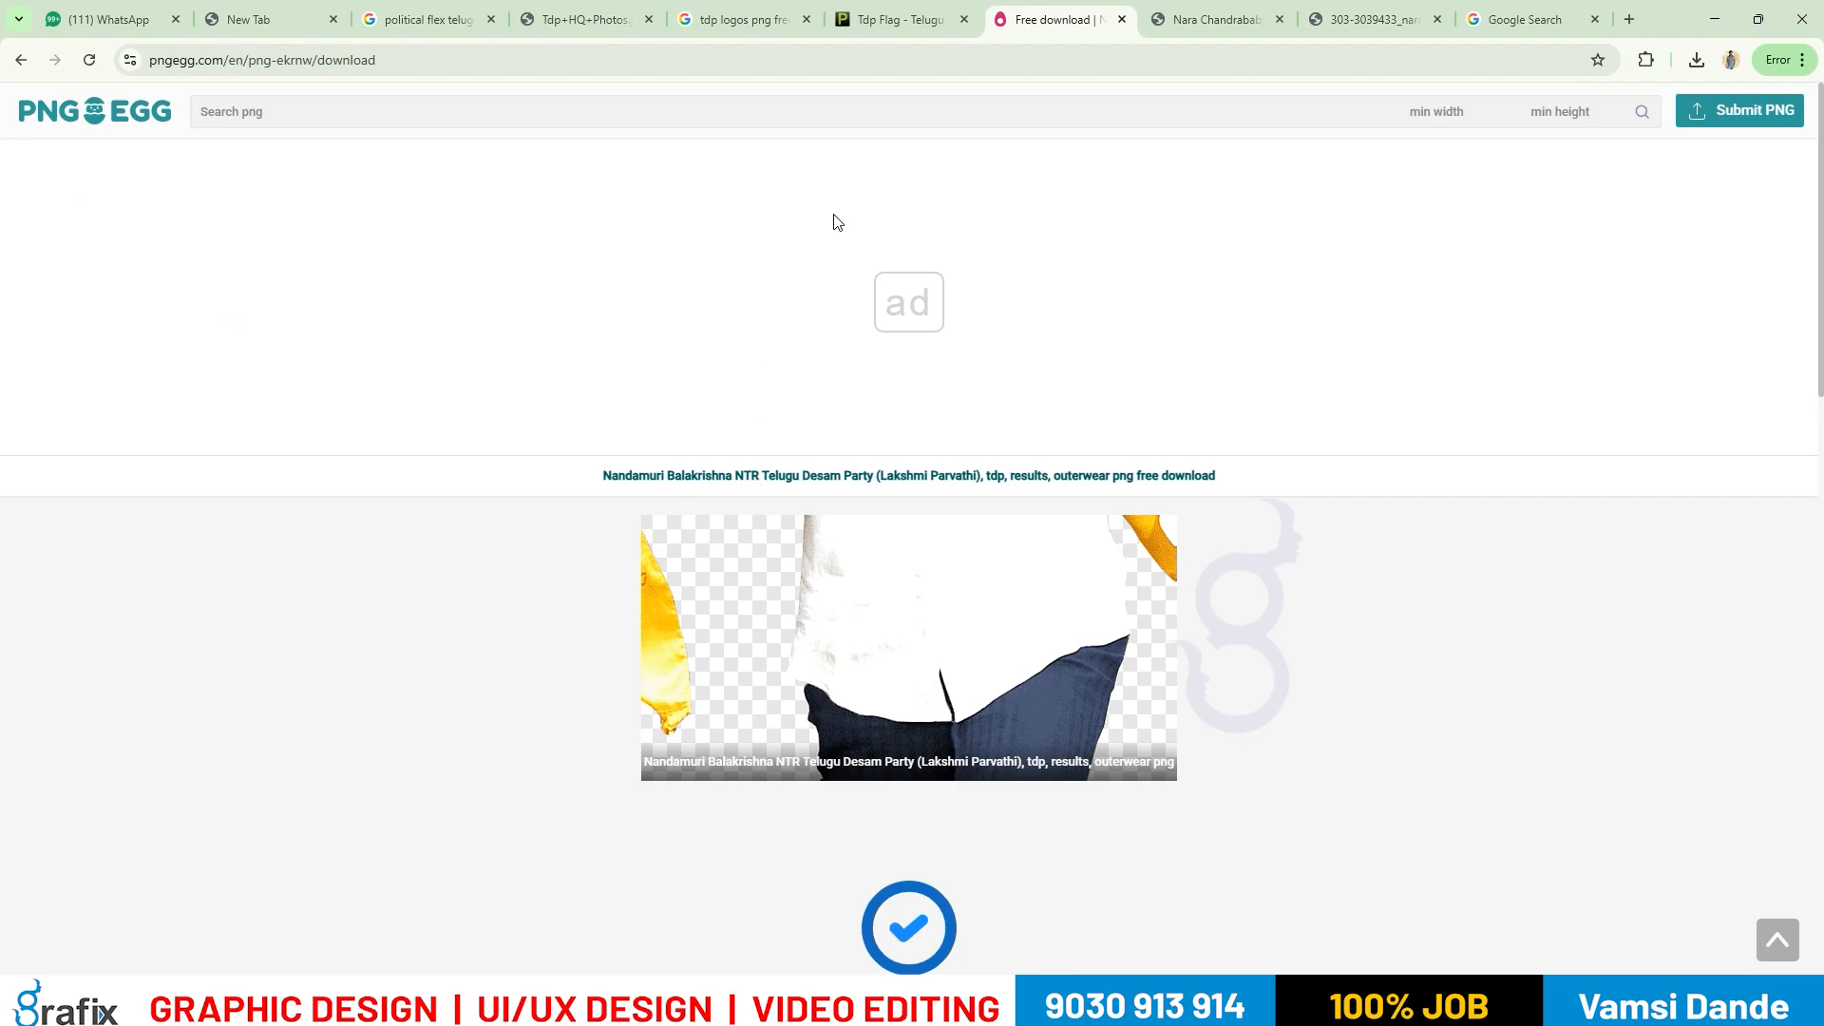
{"action": "key", "text": "ctrl+w"}
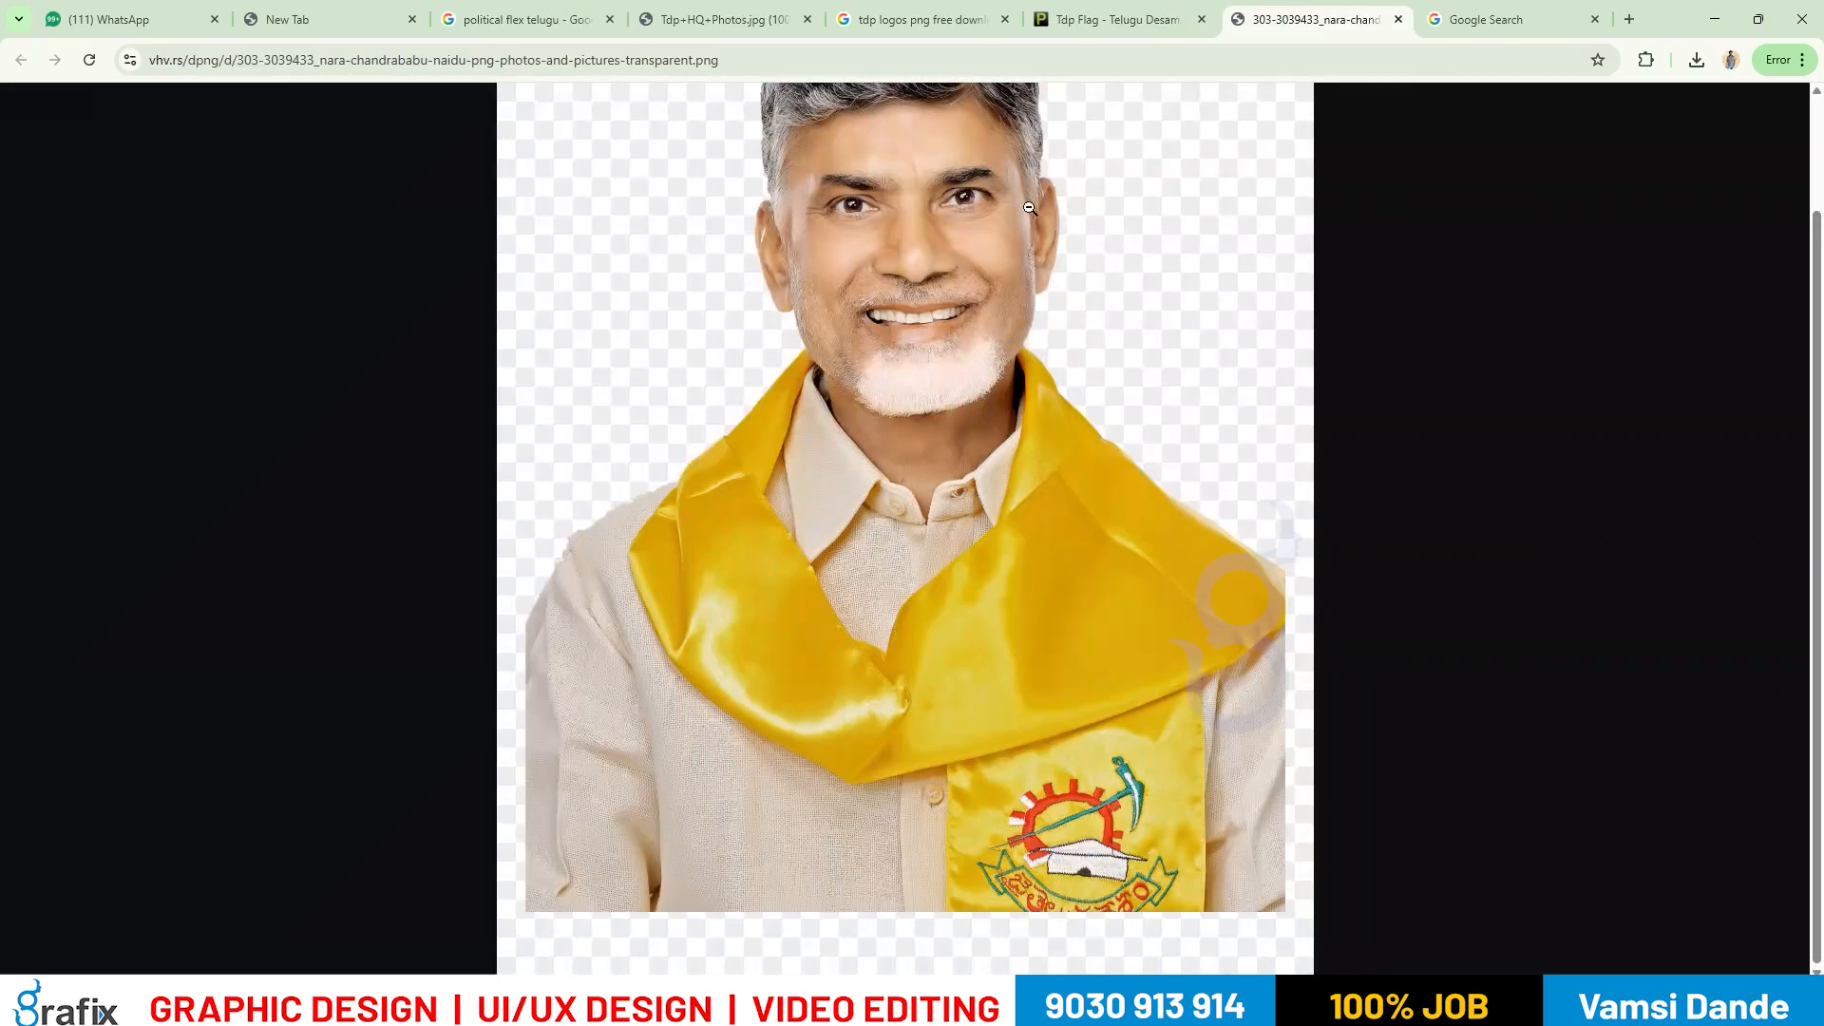
{"action": "key", "text": "ctrl+w"}
{"action": "scroll", "coordinate": [1203, 379], "scroll_direction": "down", "scroll_amount": 4}
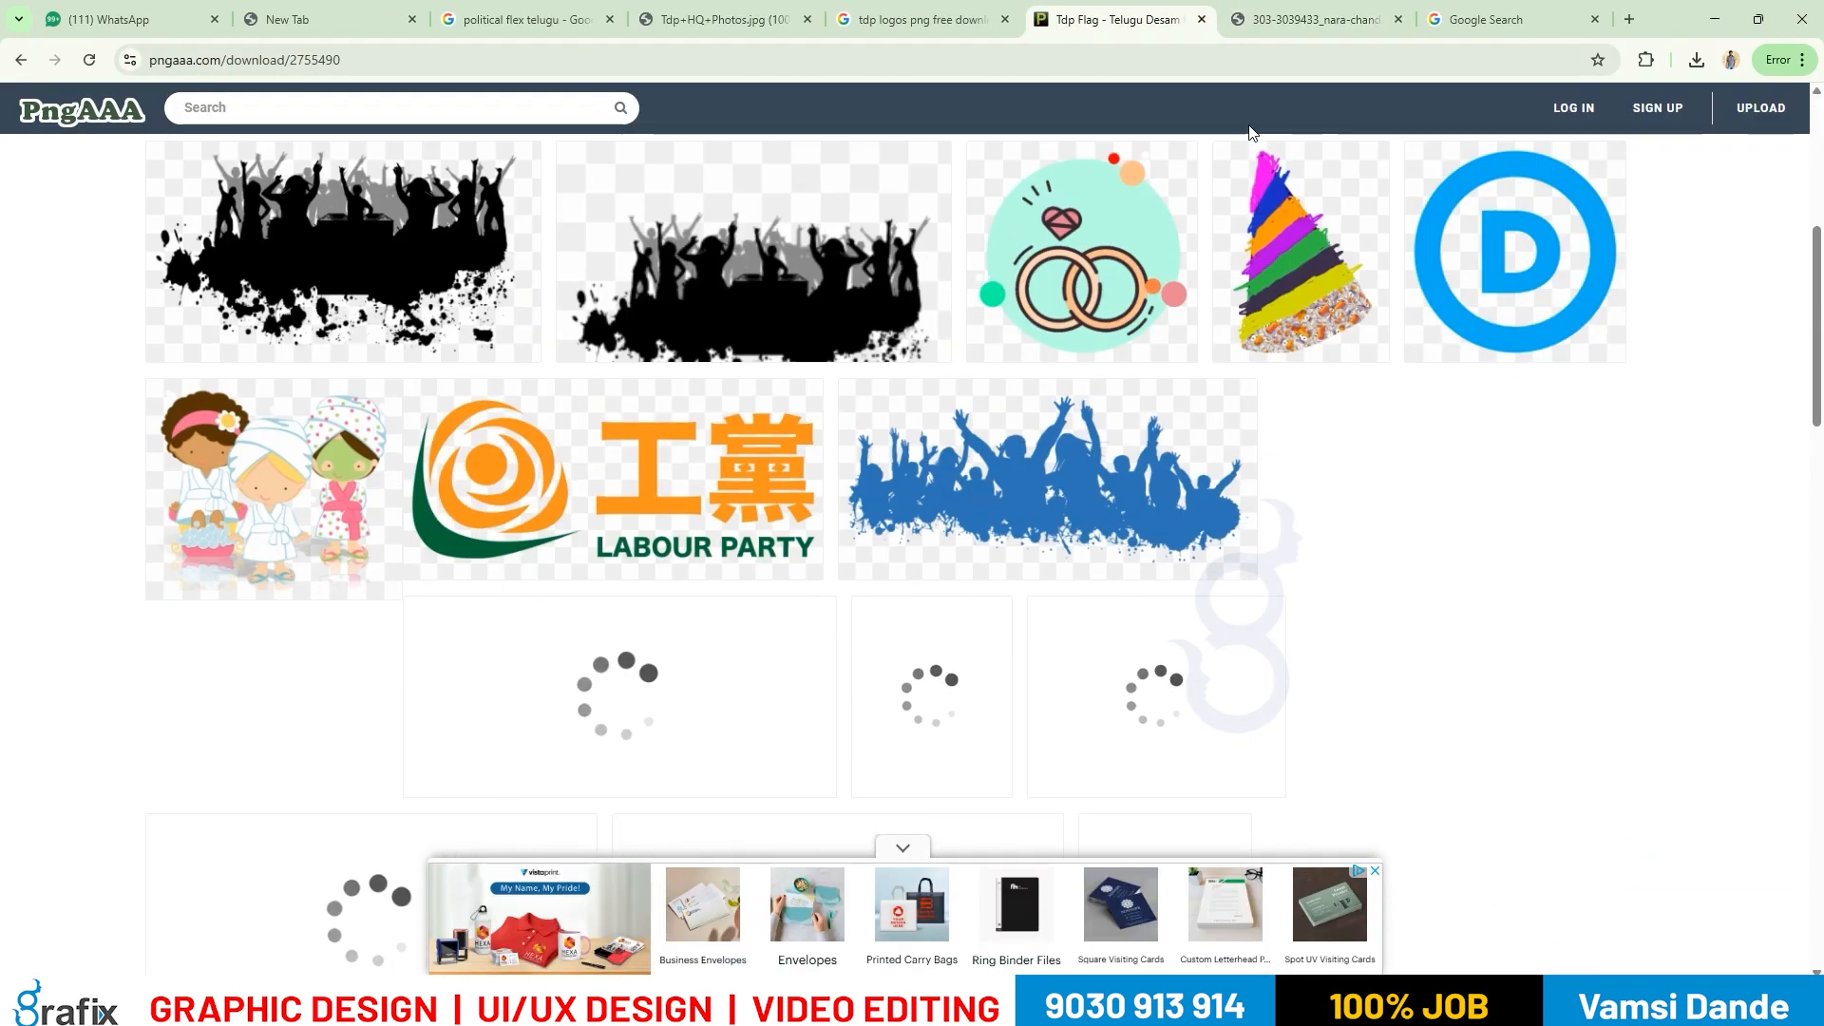
{"action": "key", "text": "ctrl+w"}
{"action": "key", "text": "ctrl+w"}
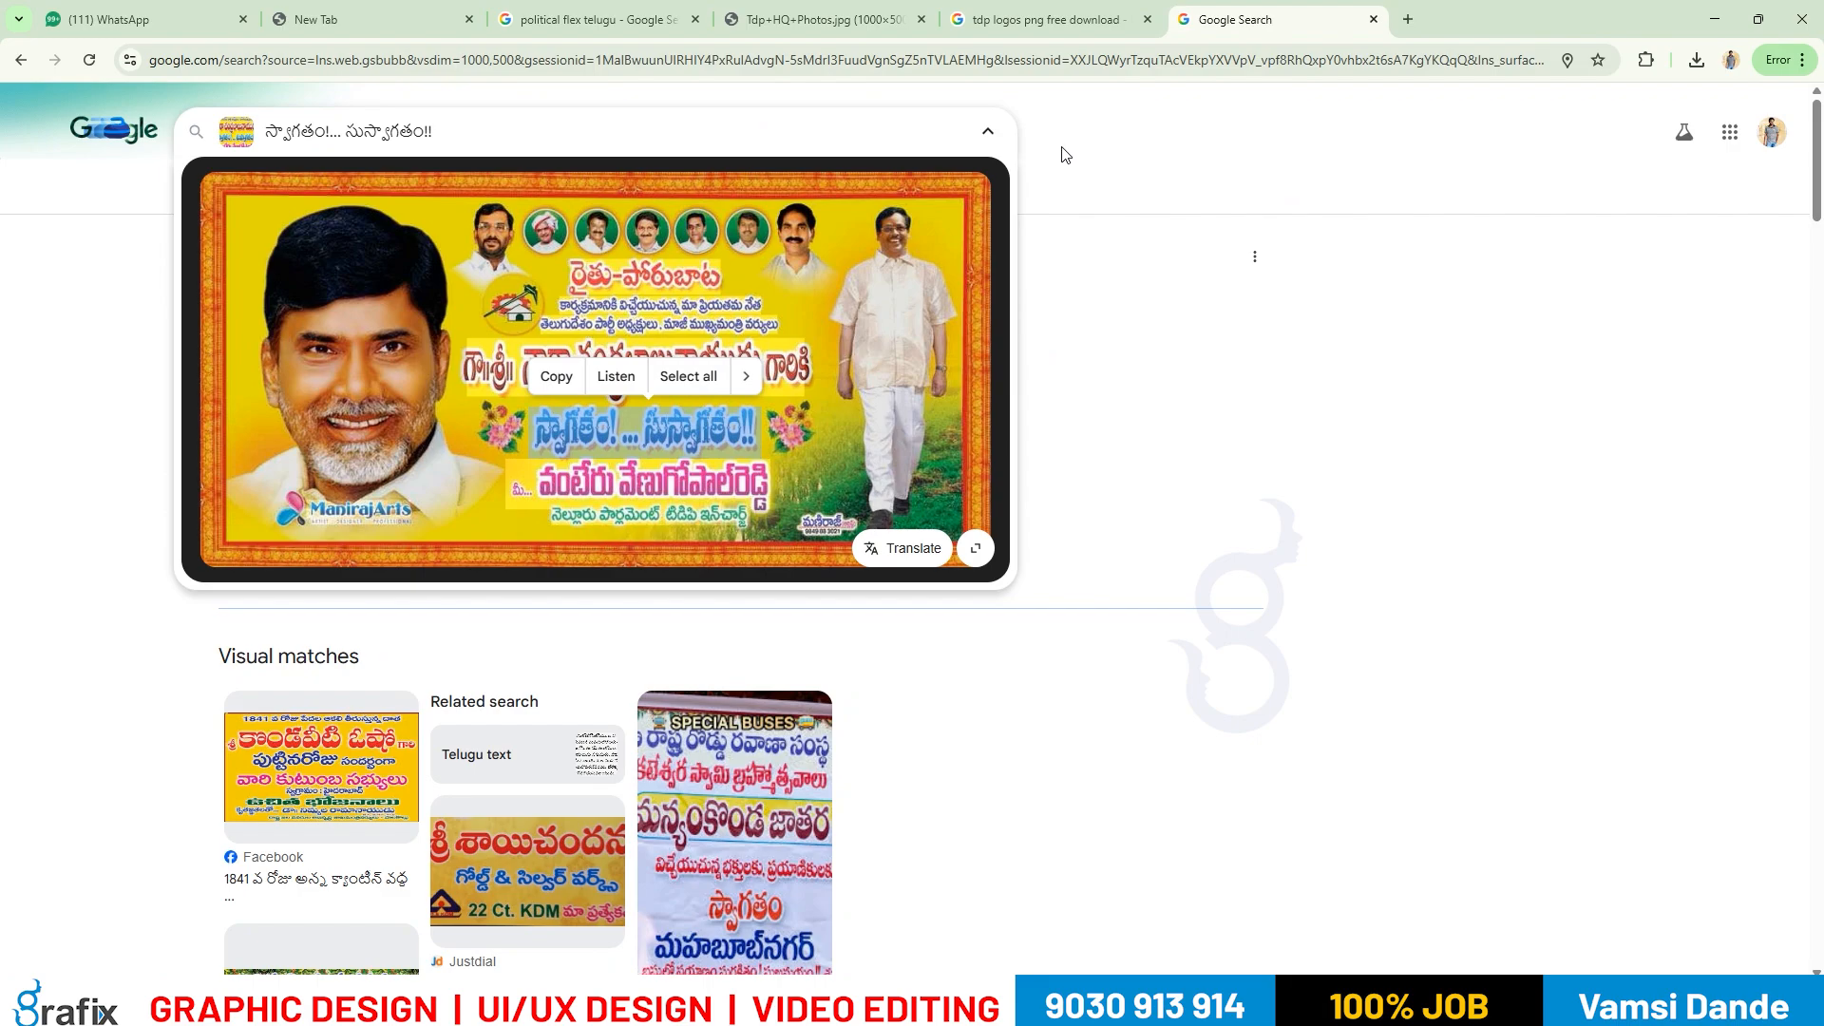
In the "tdp logos png free download" image results, open the red bicycle's Pngtree page in a new tab and close the preview.
{"action": "left_click", "coordinate": [1055, 19]}
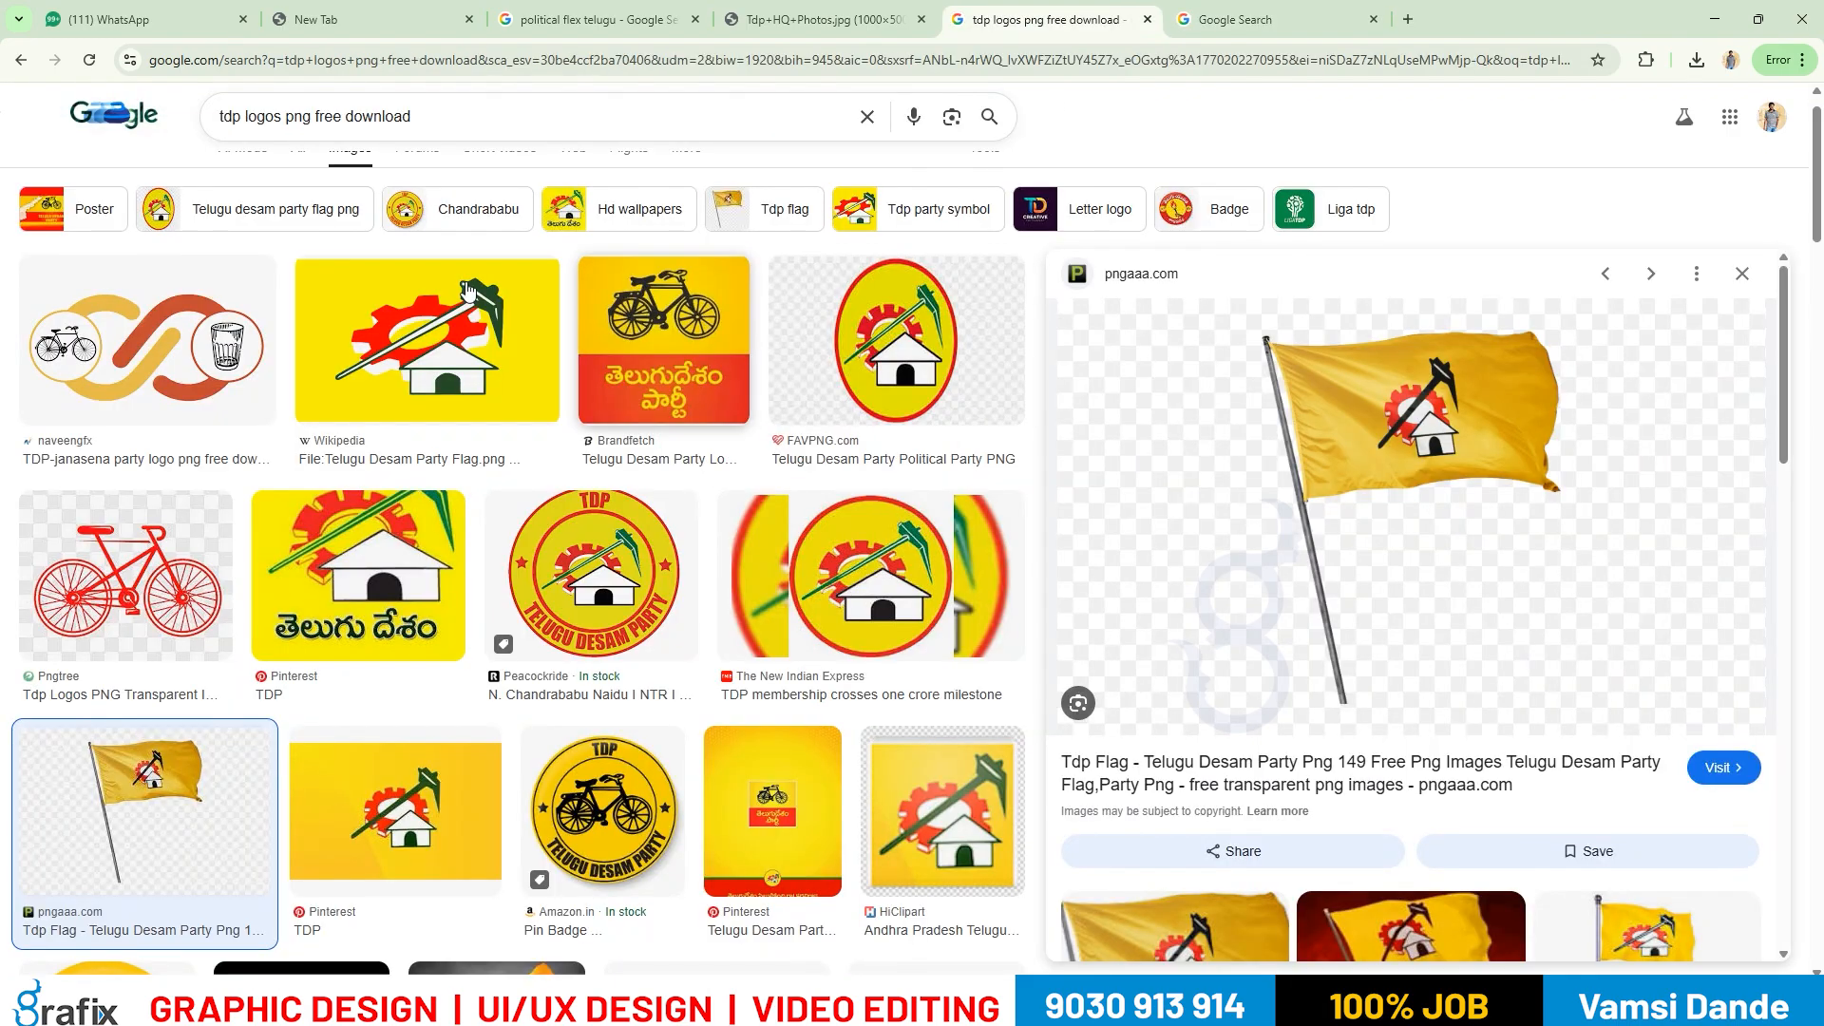
{"action": "scroll", "coordinate": [882, 504], "scroll_direction": "down", "scroll_amount": 2}
{"action": "key", "text": "Escape"}
{"action": "scroll", "coordinate": [579, 198], "scroll_direction": "up", "scroll_amount": 4}
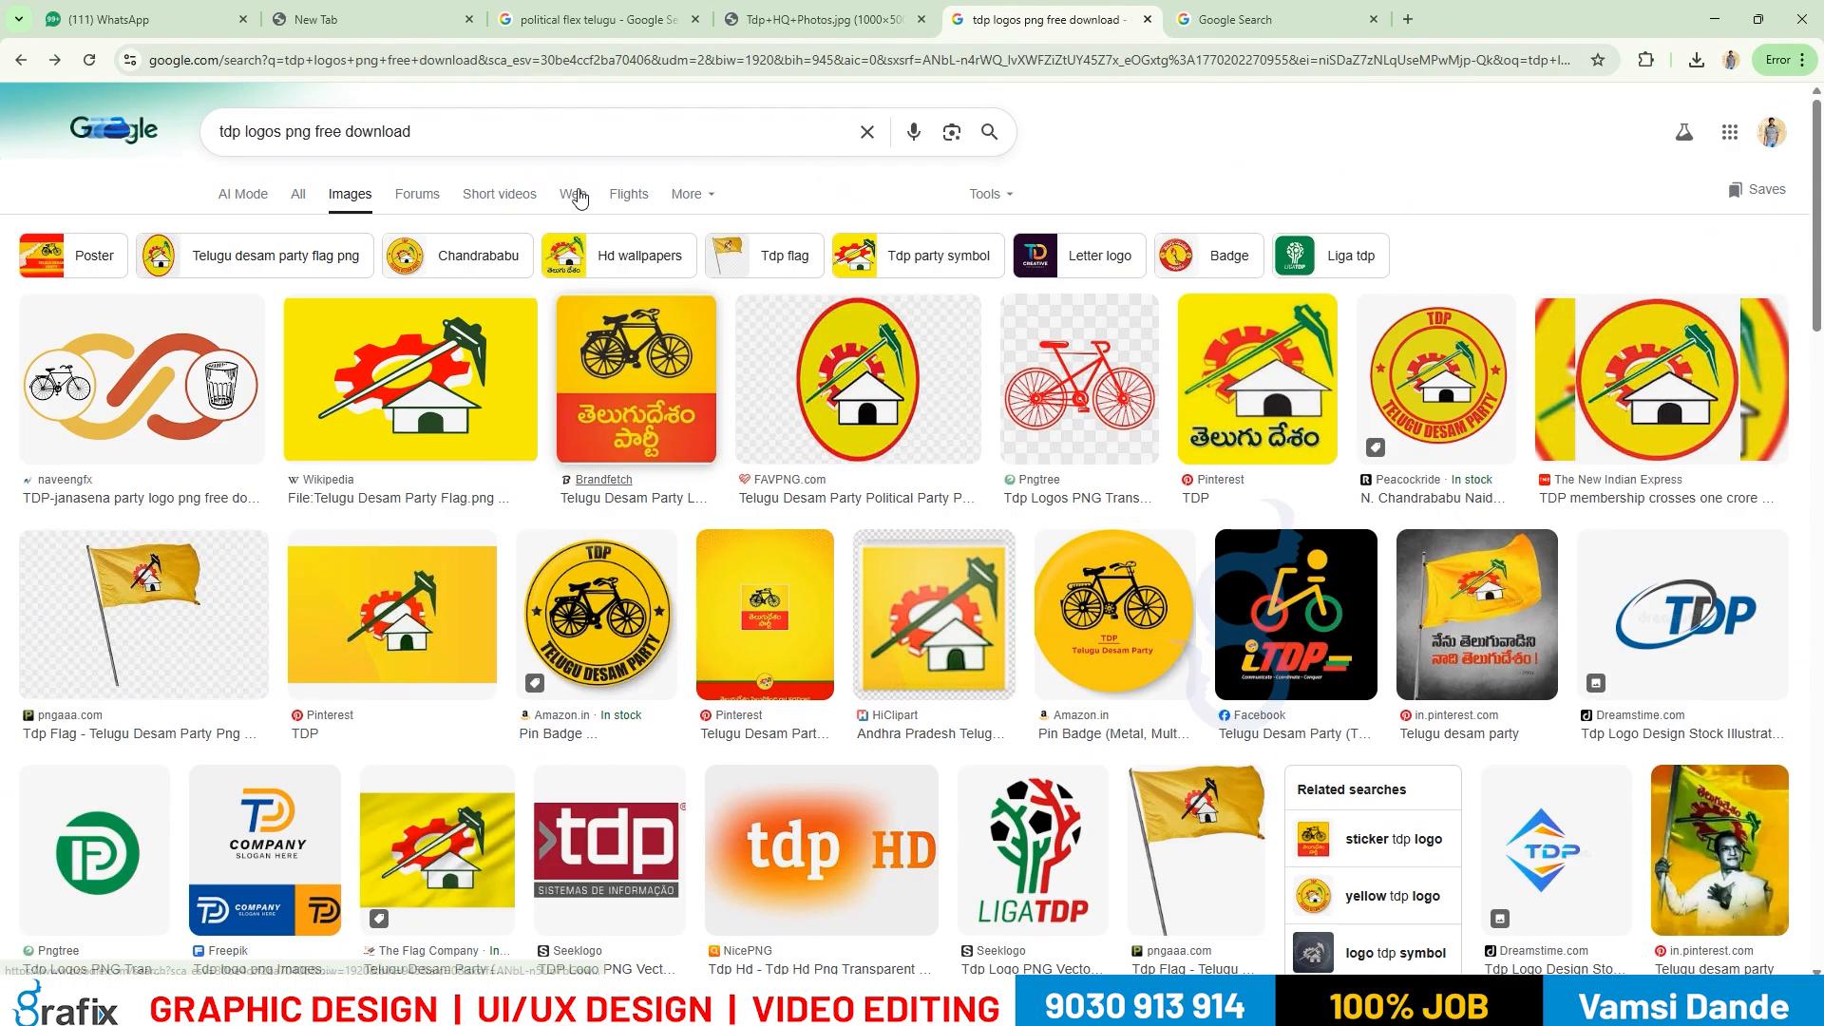
{"action": "left_click", "coordinate": [457, 128]}
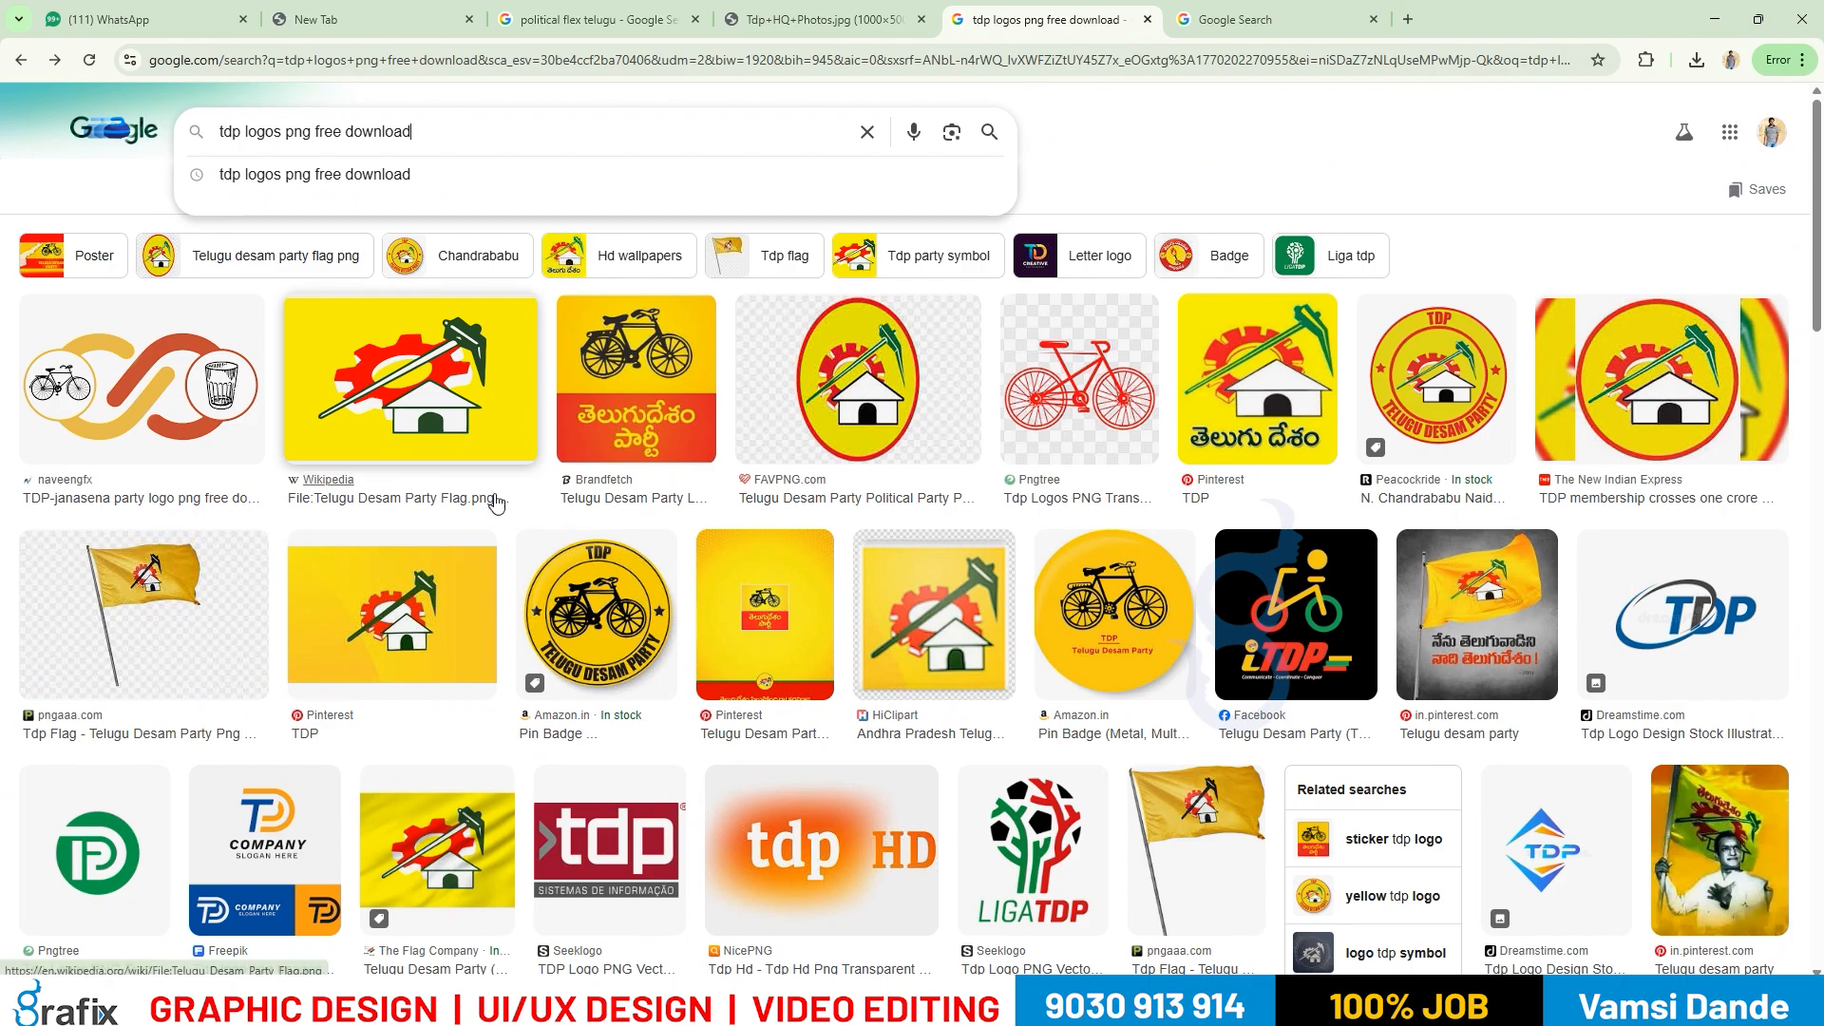
{"action": "left_click", "coordinate": [1046, 457]}
{"action": "left_click", "coordinate": [1726, 711]}
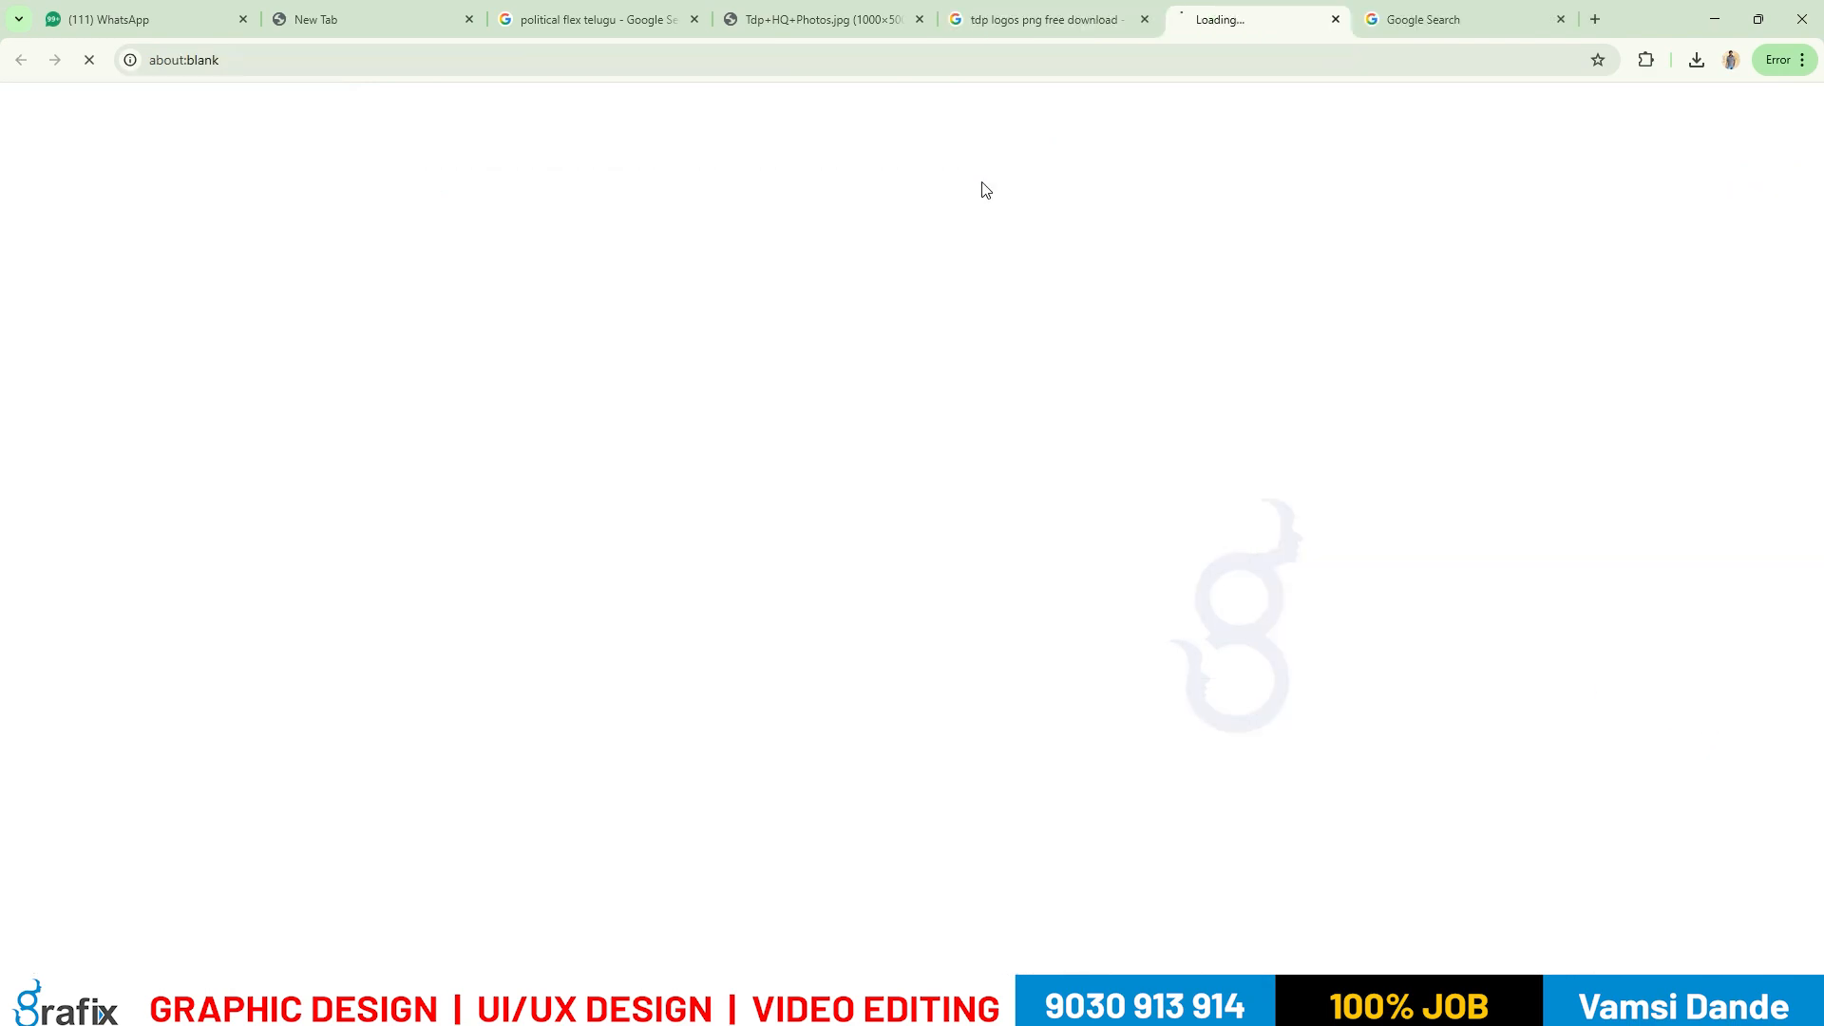
{"action": "left_click", "coordinate": [980, 19]}
{"action": "scroll", "coordinate": [1426, 537], "scroll_direction": "down", "scroll_amount": 6}
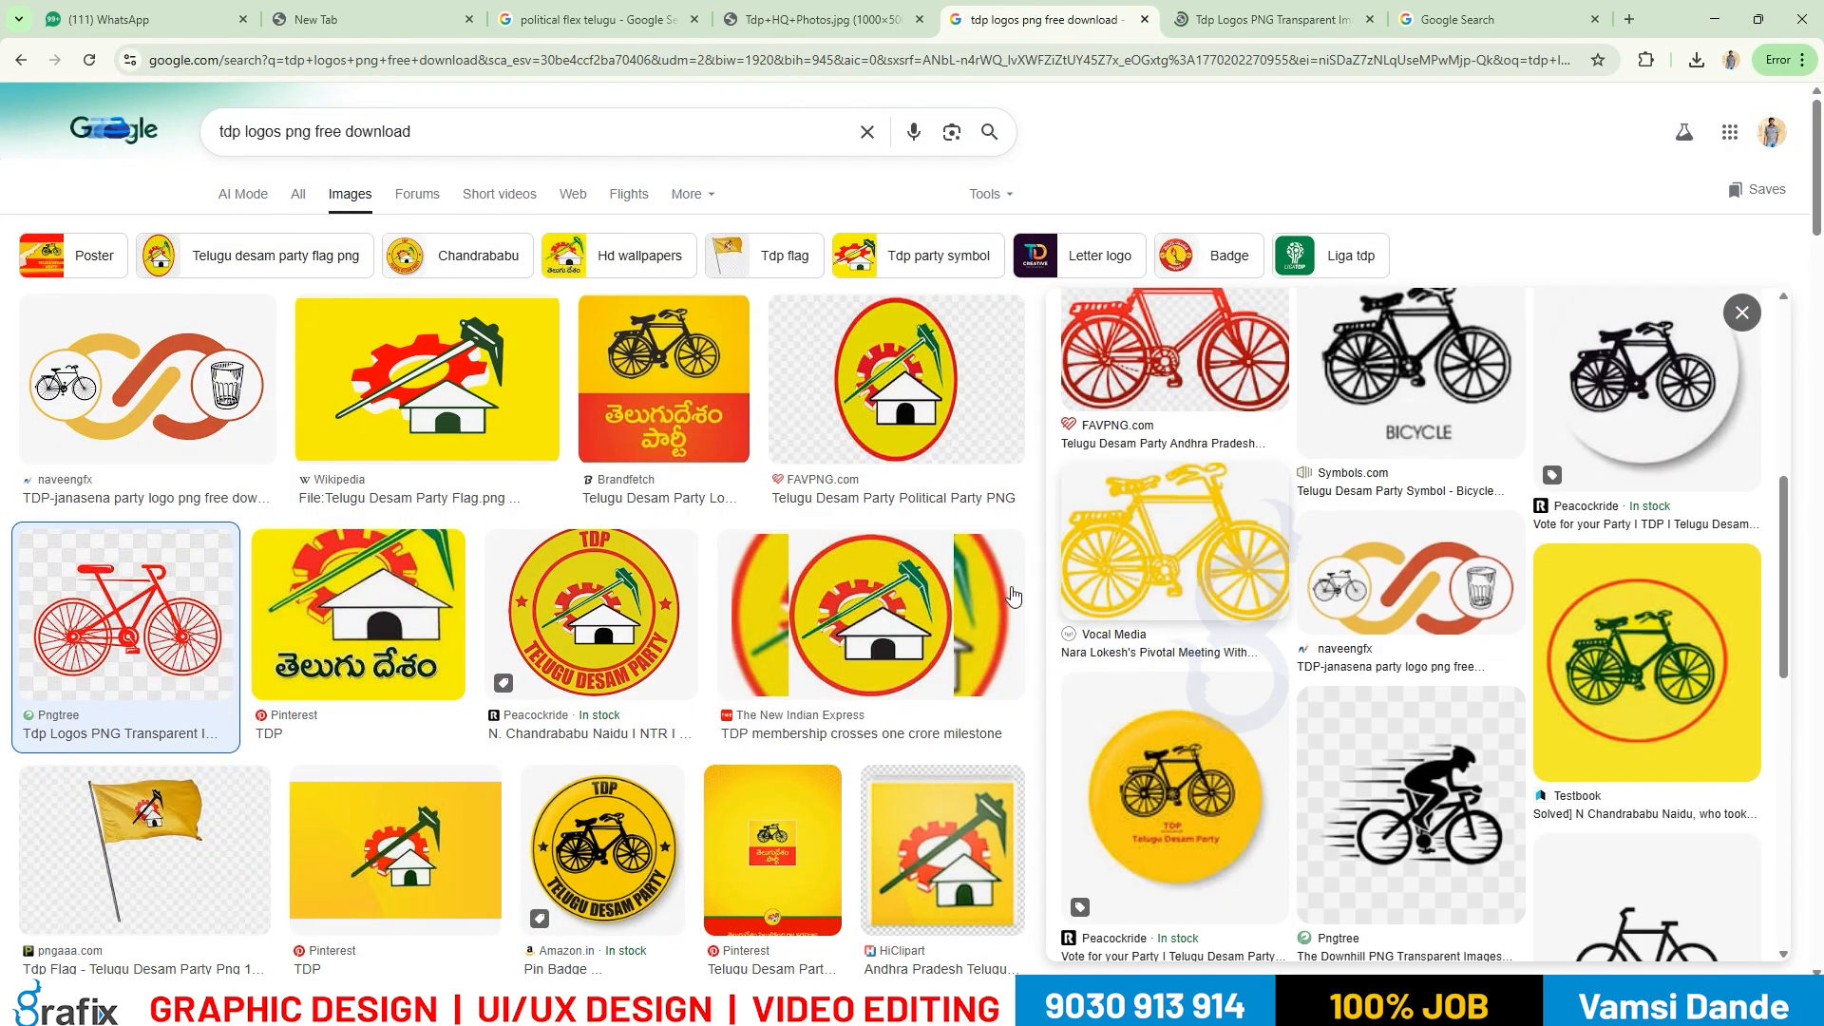
{"action": "key", "text": "Escape"}
Search Pngtree for "nara lokesh" among its PNG images.
{"action": "left_click", "coordinate": [1264, 13]}
{"action": "left_click_drag", "start_coordinate": [757, 246], "coordinate": [513, 245]}
{"action": "type", "text": "nara lokesh"}
{"action": "key", "text": "Return"}
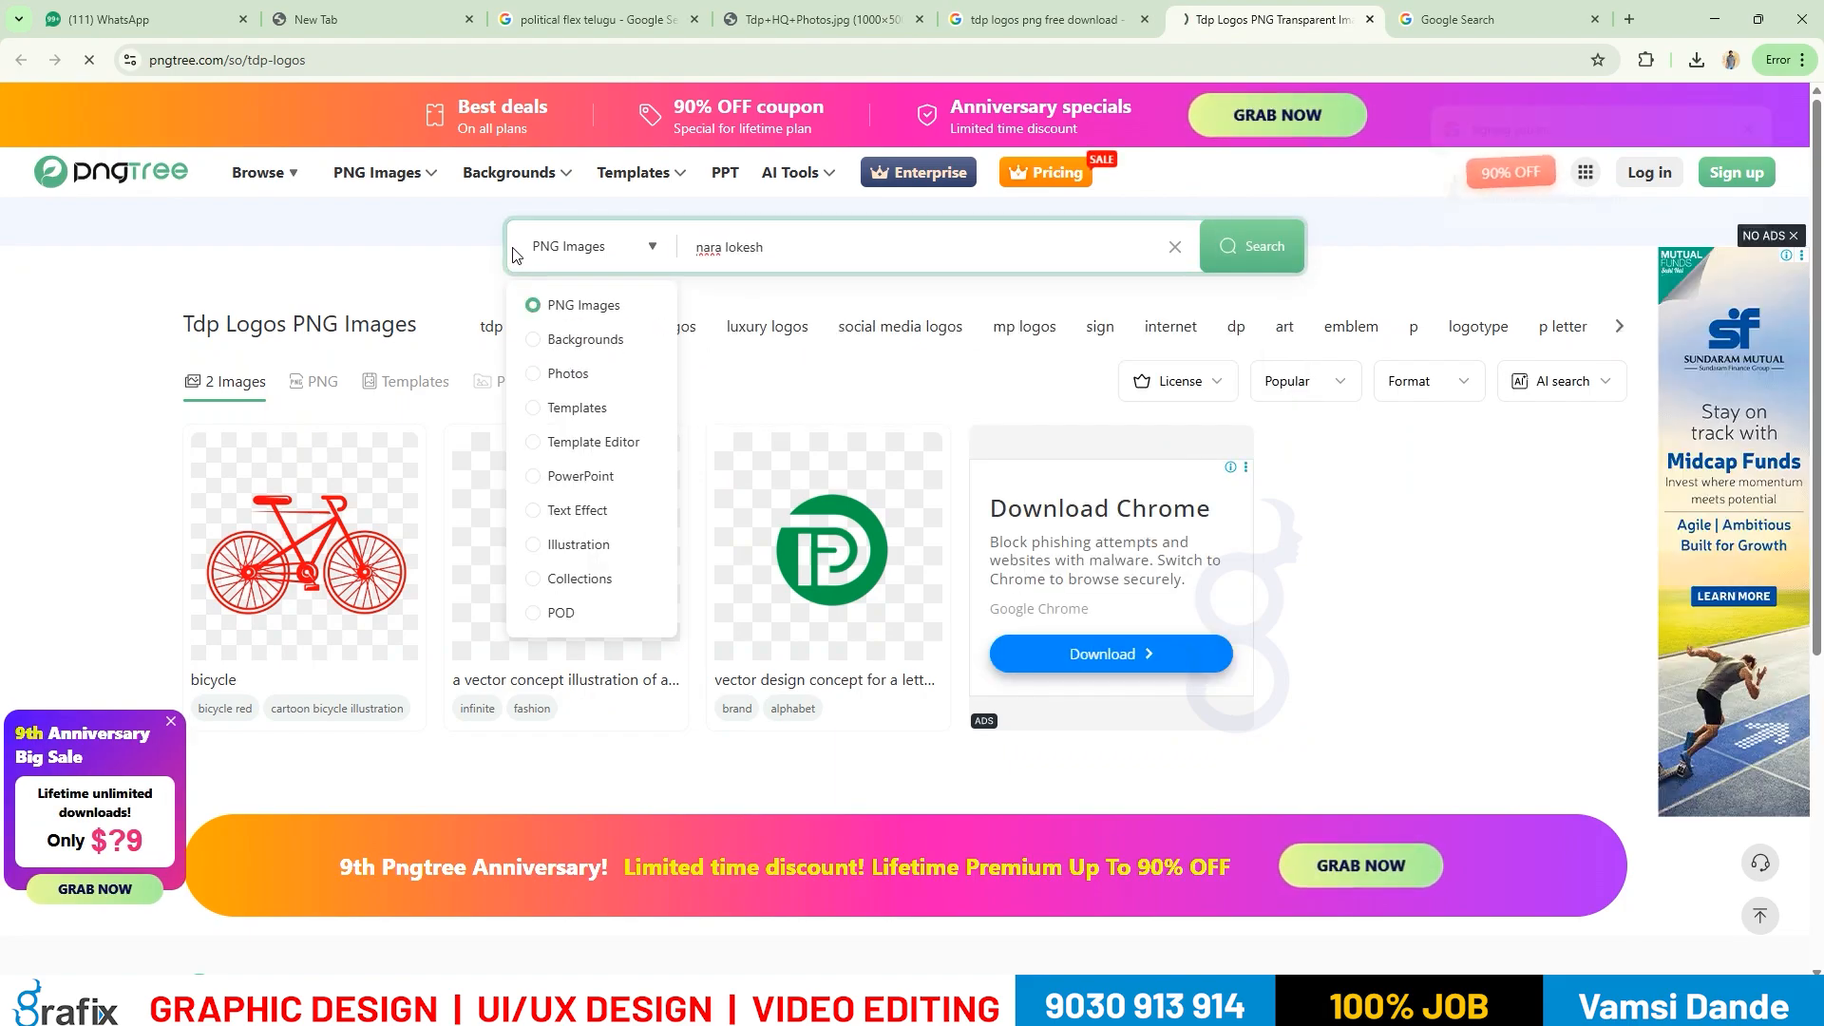
Return to the TDP logo image results and open the PngAAA page of the Telugu Desam Party flag.
{"action": "left_click", "coordinate": [1050, 11]}
{"action": "scroll", "coordinate": [968, 402], "scroll_direction": "down", "scroll_amount": 5}
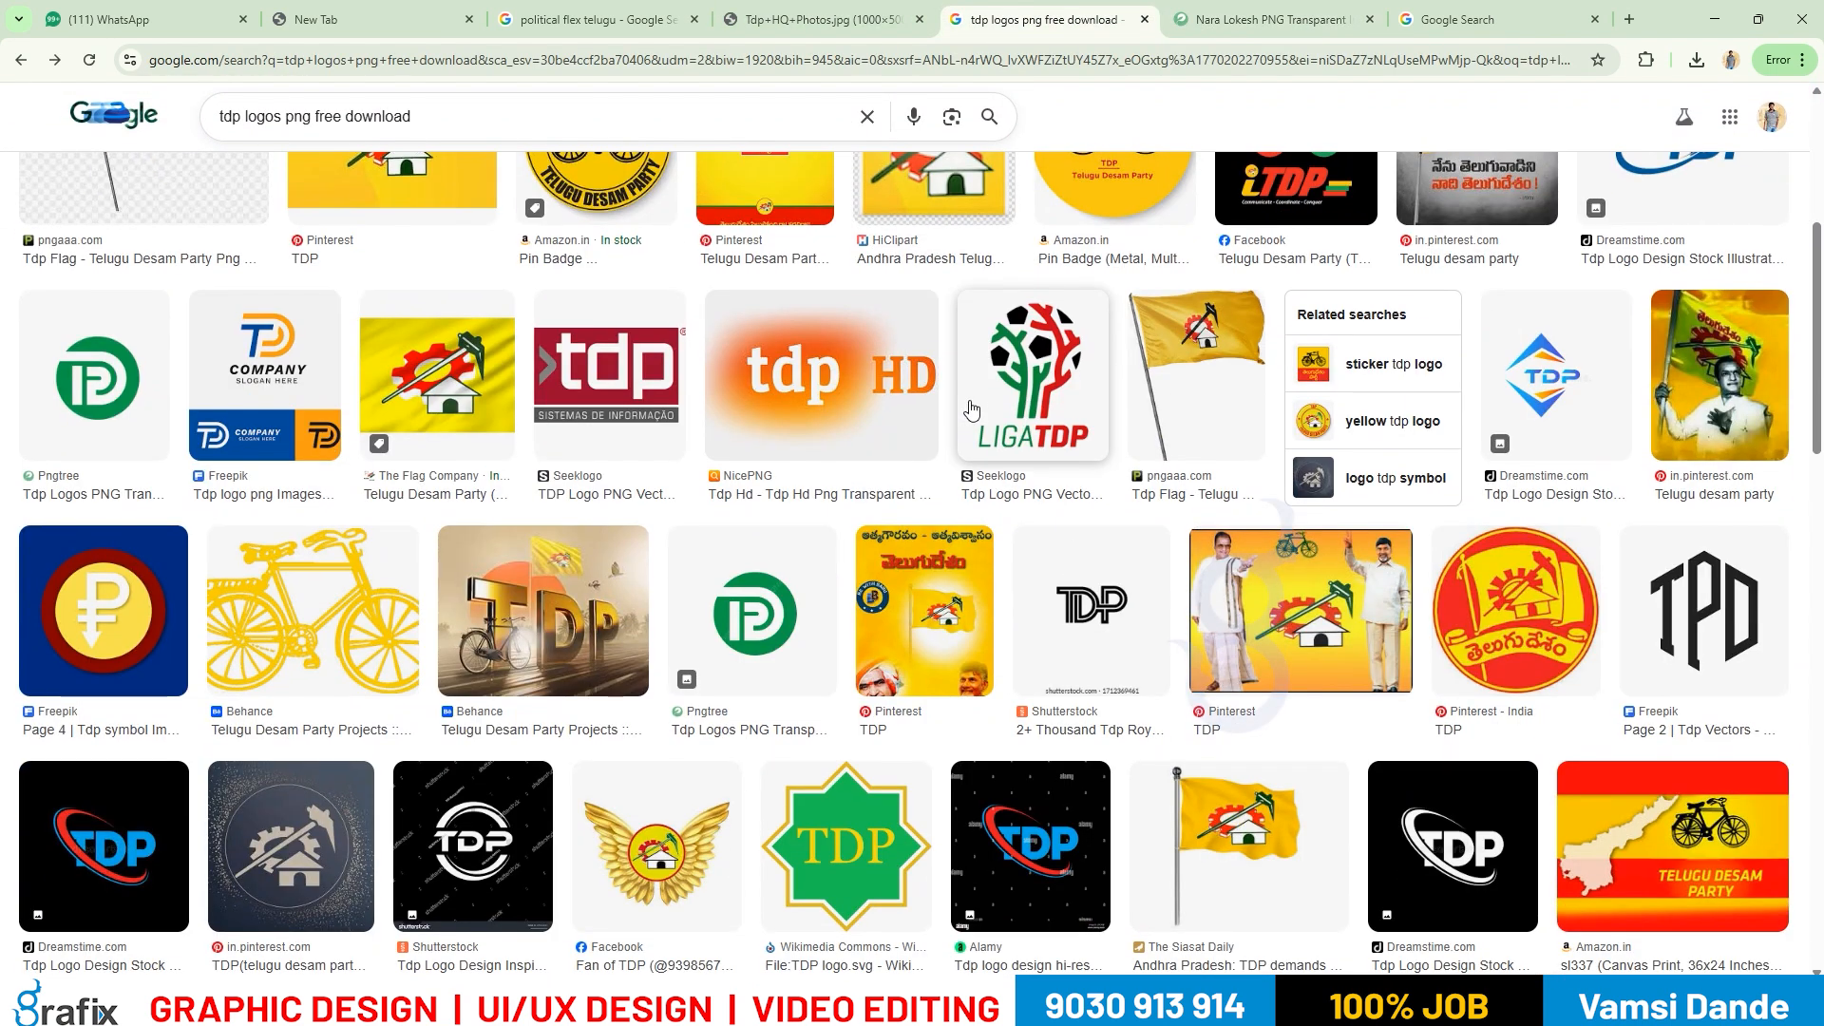
{"action": "scroll", "coordinate": [970, 408], "scroll_direction": "up", "scroll_amount": 5}
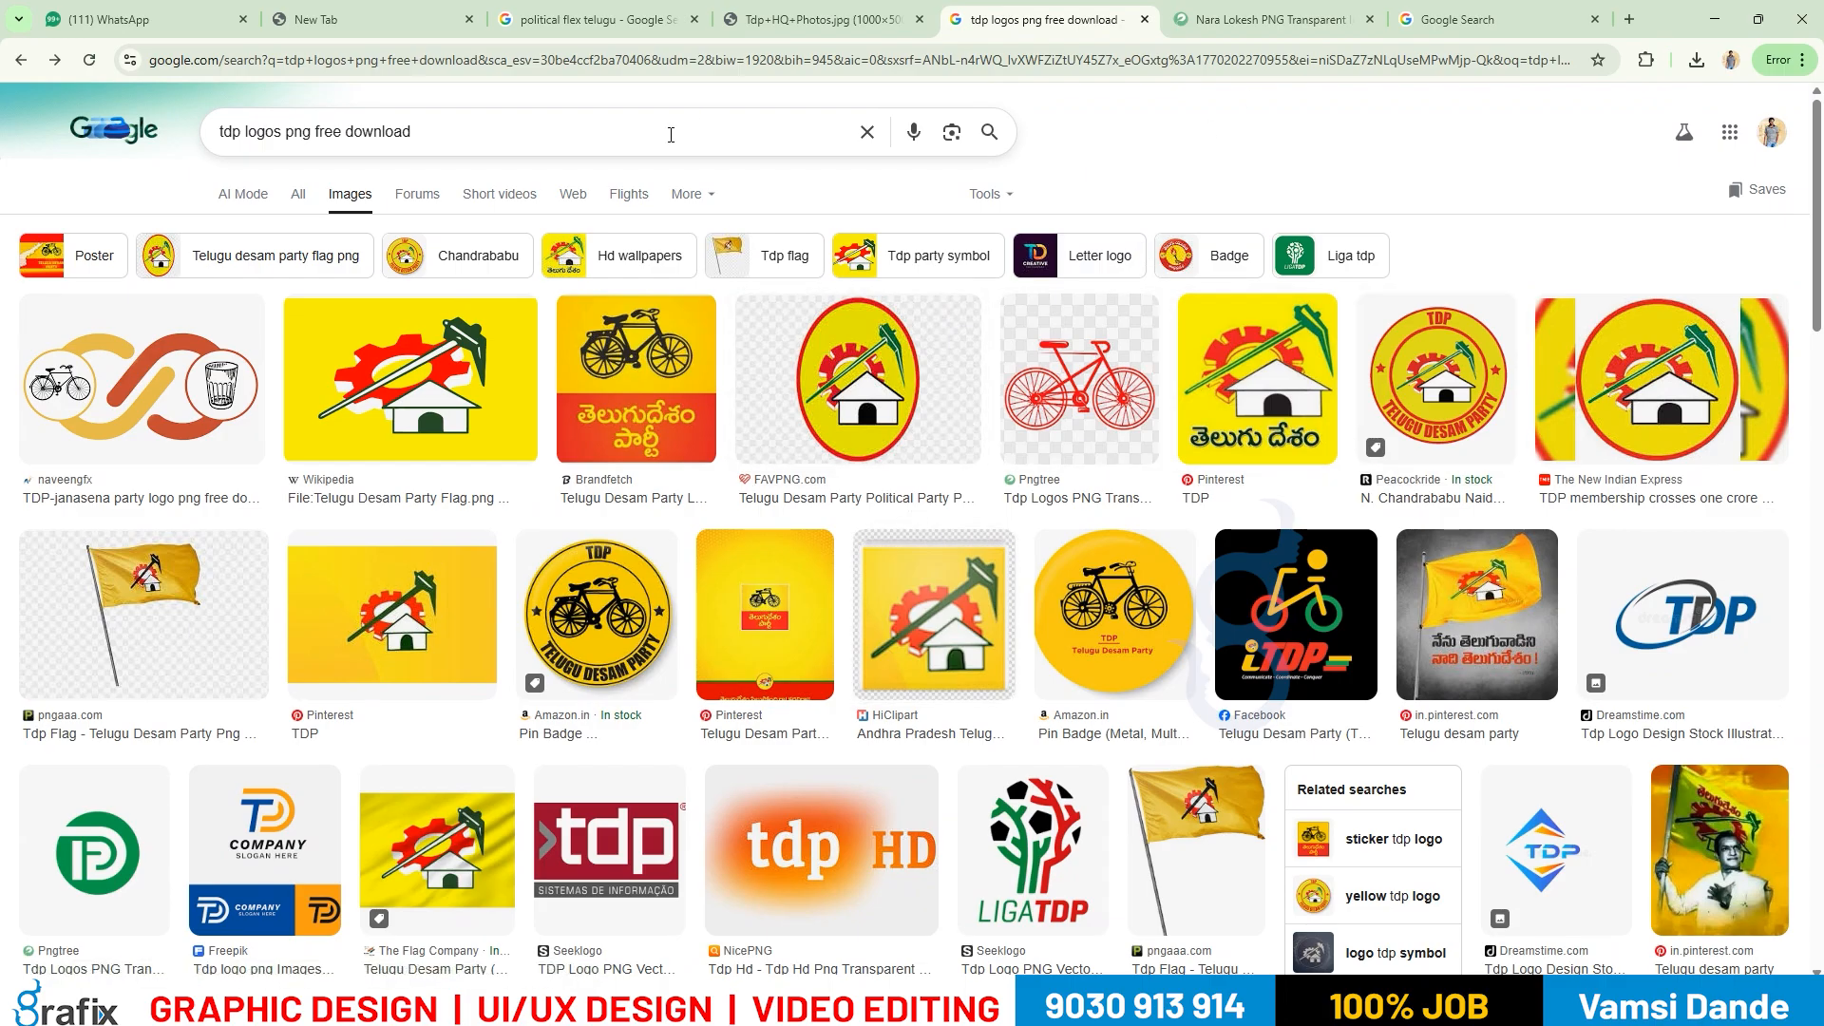
{"action": "scroll", "coordinate": [988, 657], "scroll_direction": "down", "scroll_amount": 3}
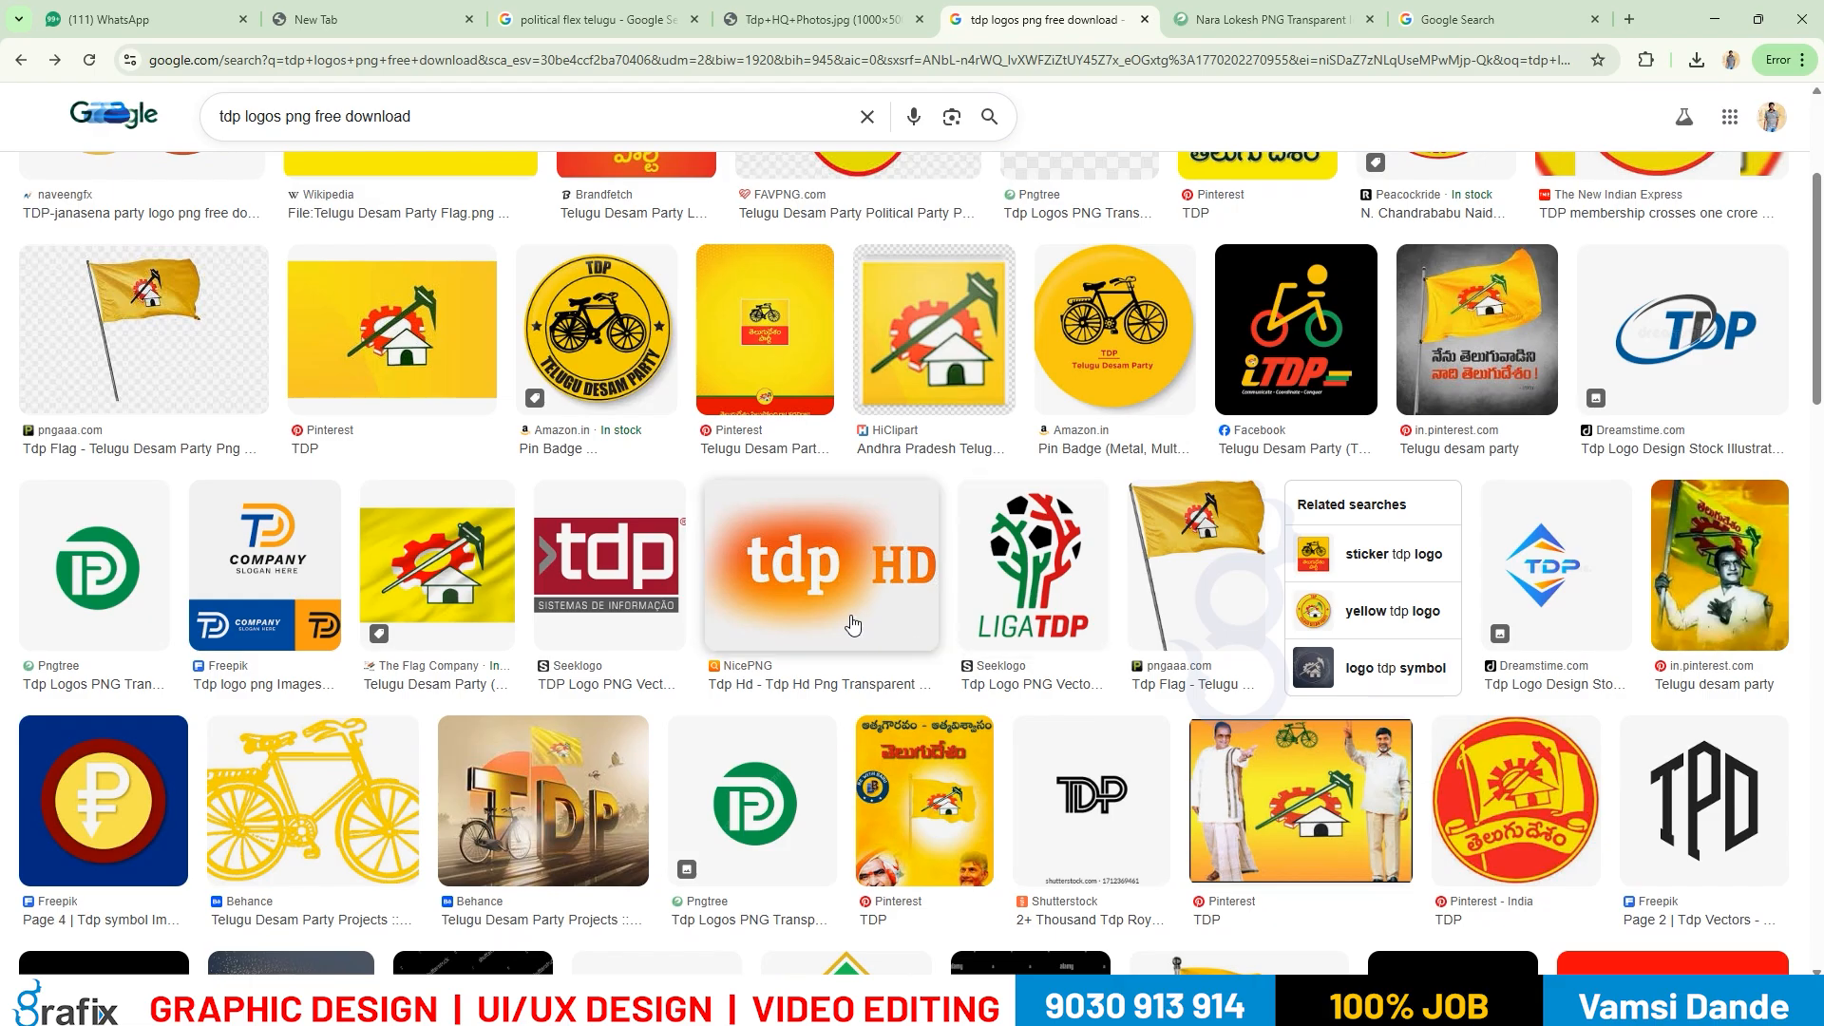
{"action": "left_click", "coordinate": [1197, 570]}
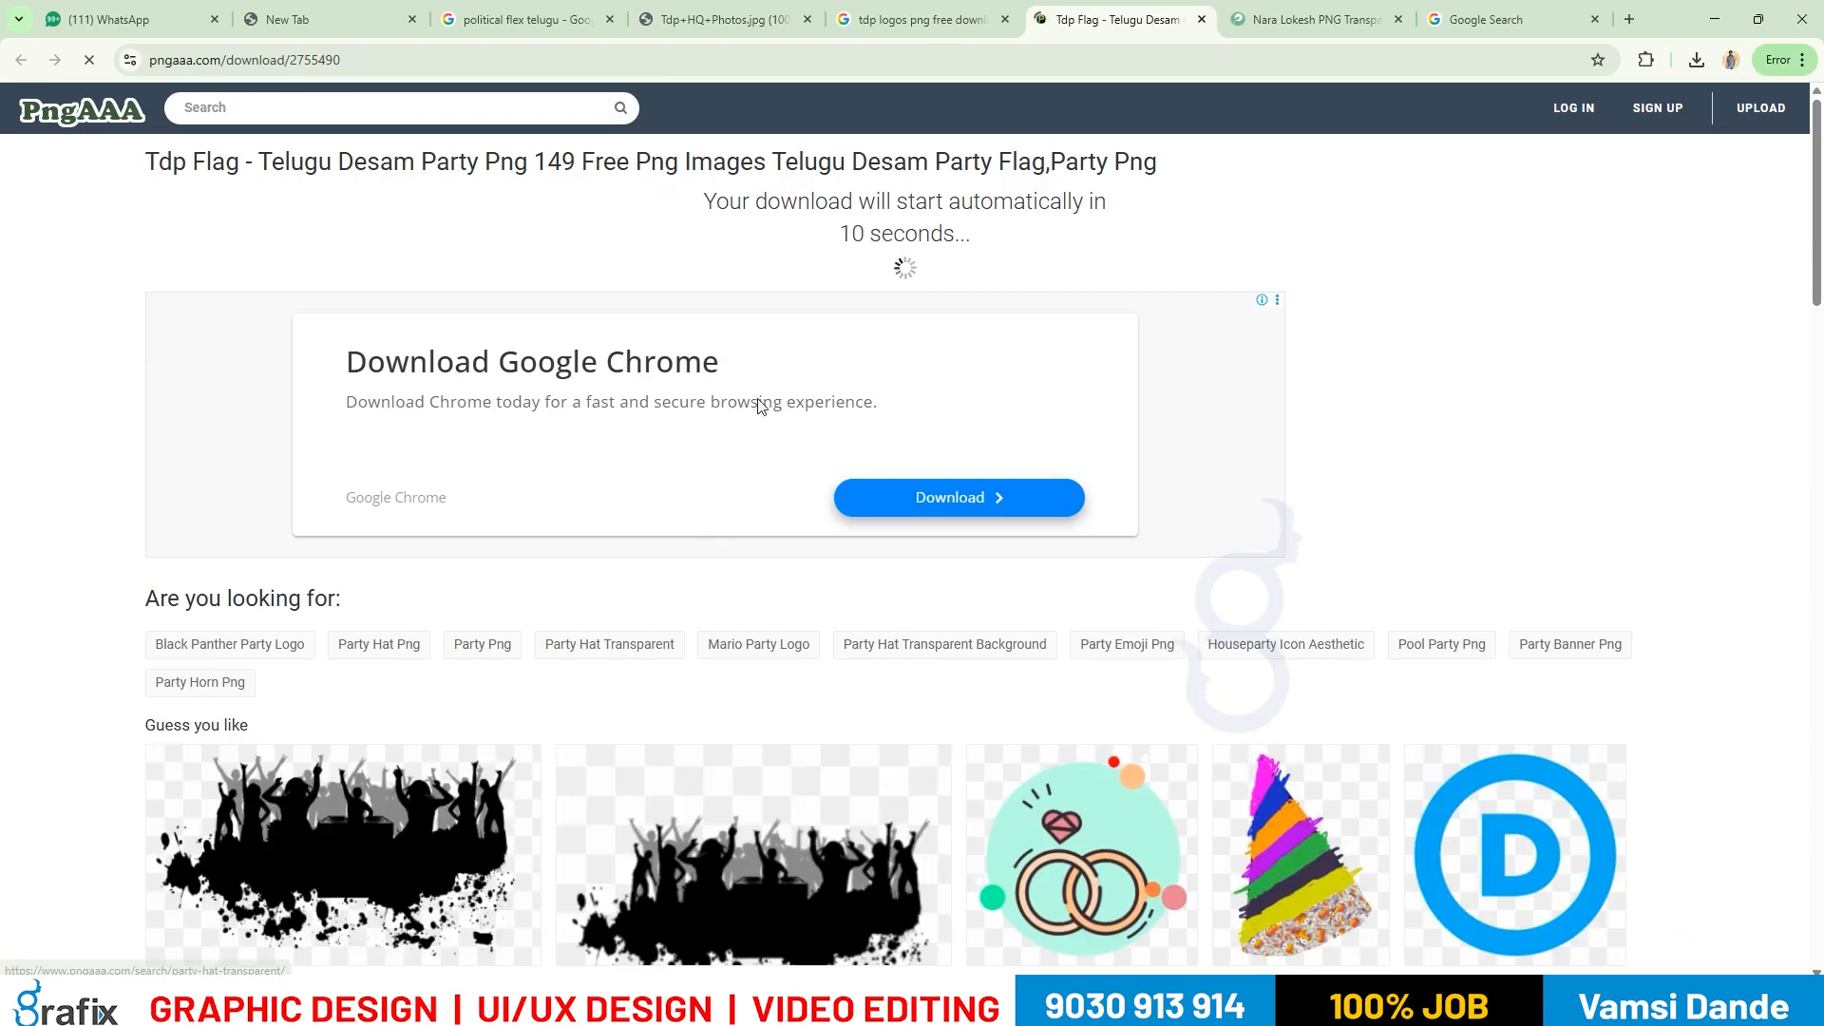
Look over the PngAAA page and search the site for "nara lokesh".
{"action": "scroll", "coordinate": [908, 758], "scroll_direction": "down", "scroll_amount": 5}
{"action": "scroll", "coordinate": [908, 760], "scroll_direction": "up", "scroll_amount": 5}
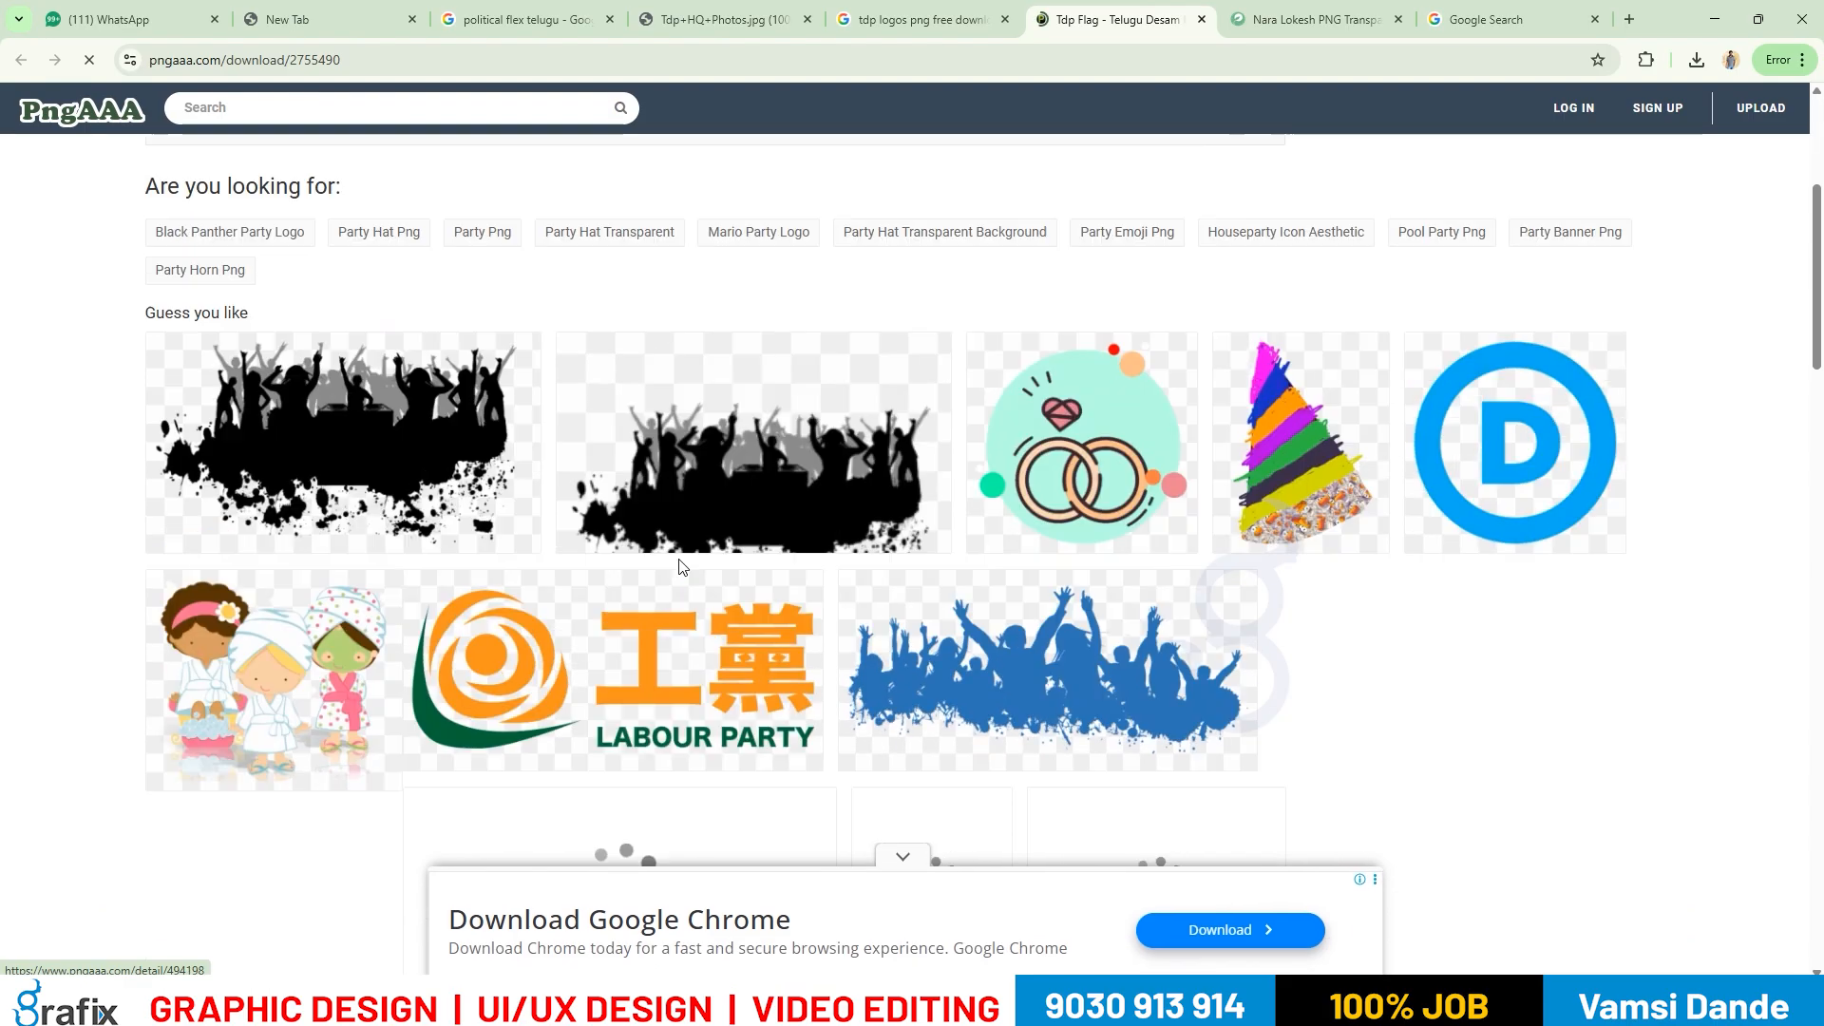
{"action": "left_click", "coordinate": [301, 108]}
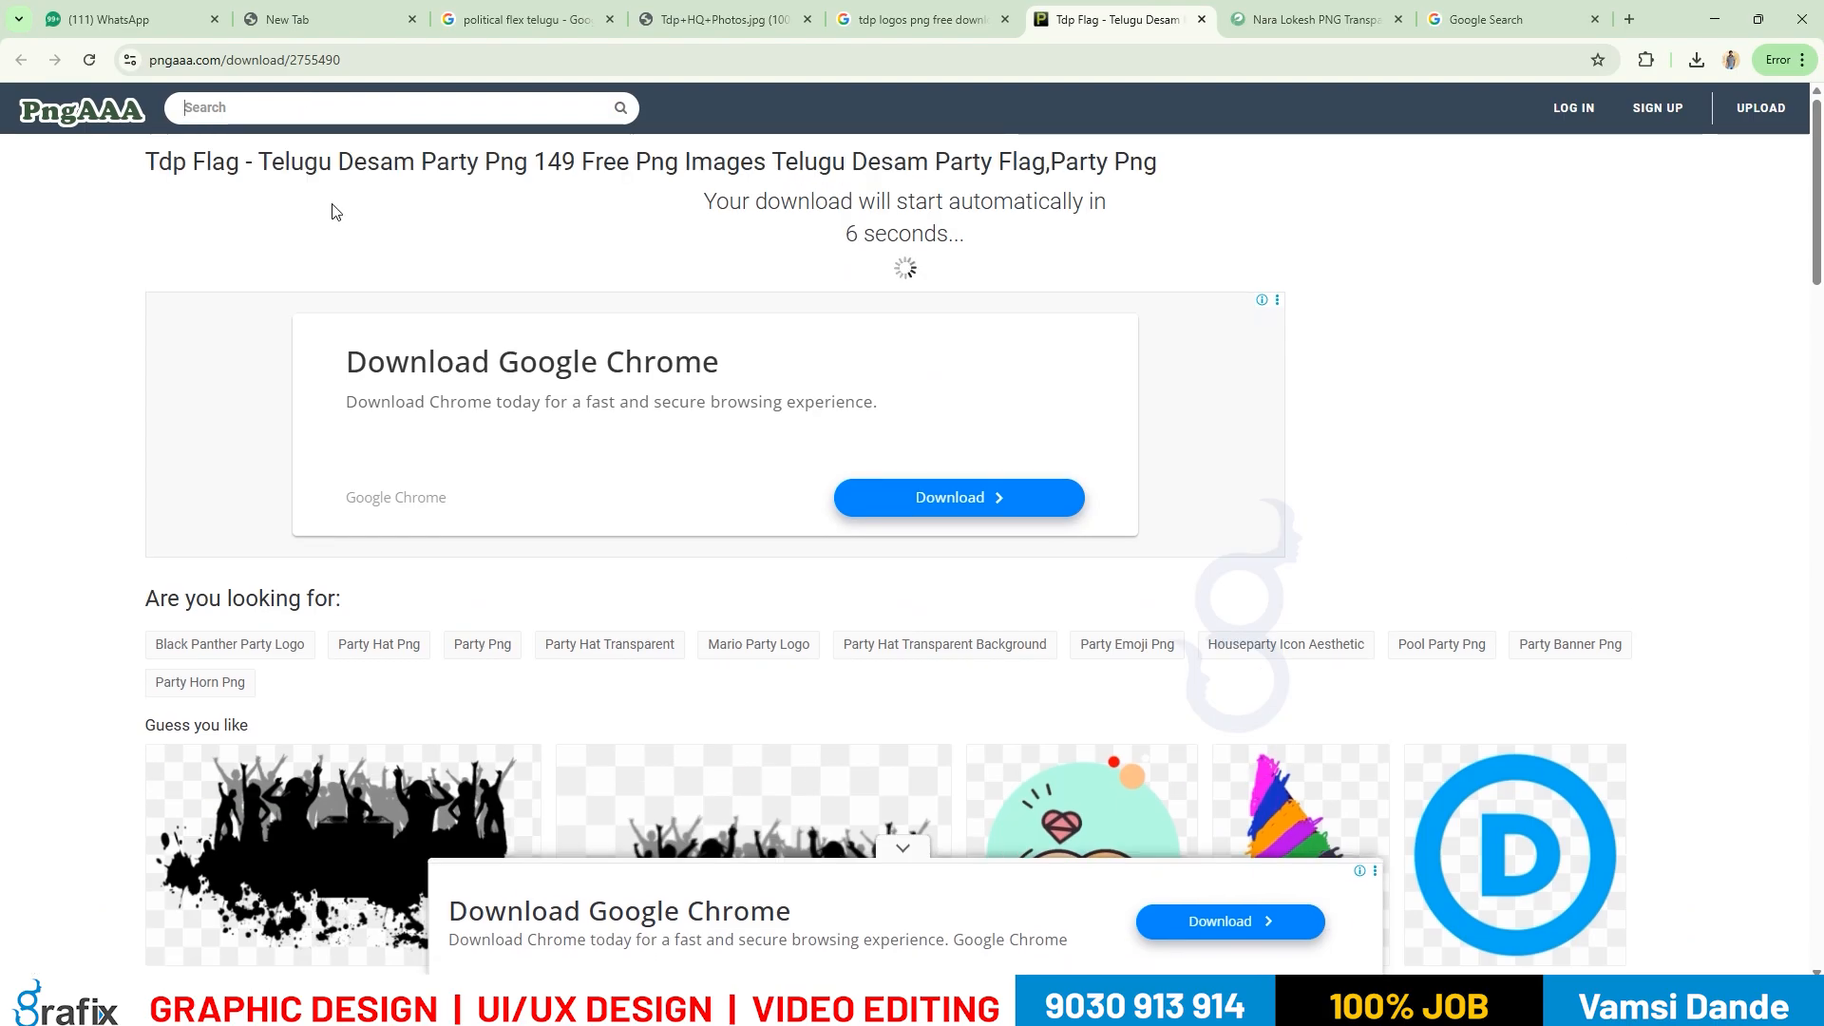
{"action": "type", "text": "nara lokesh"}
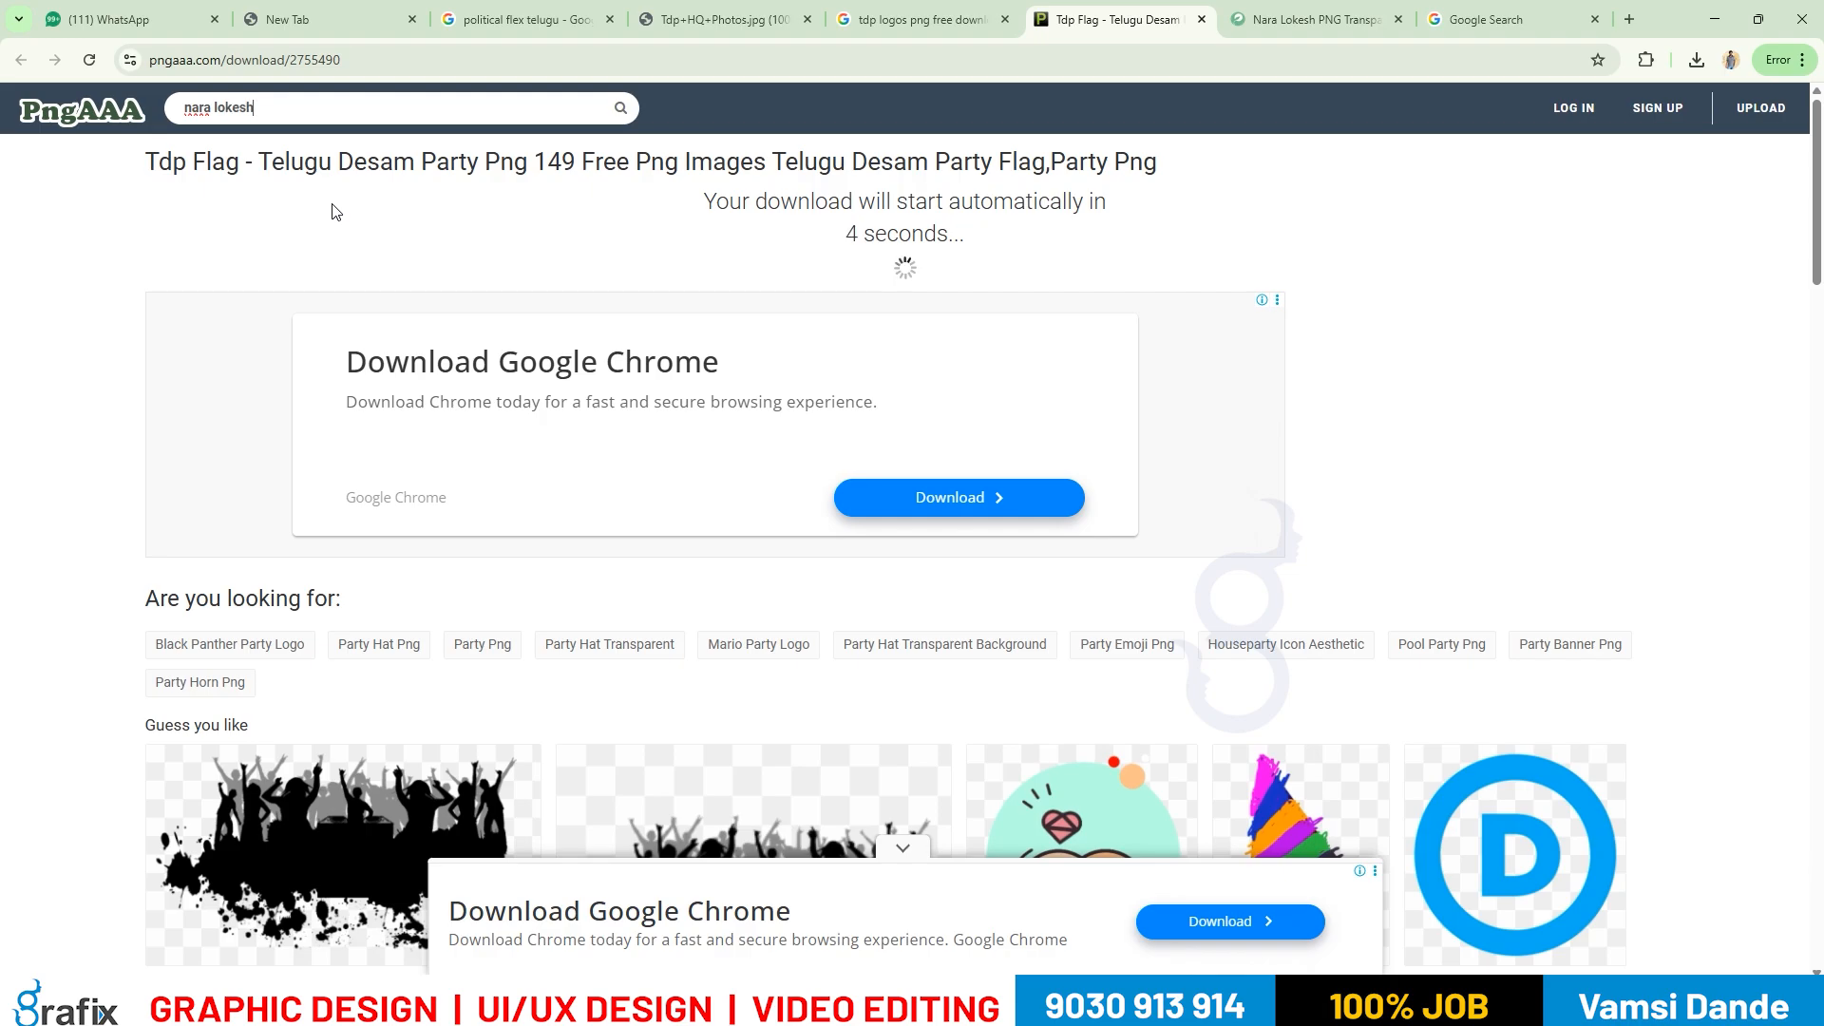
{"action": "key", "text": "Return"}
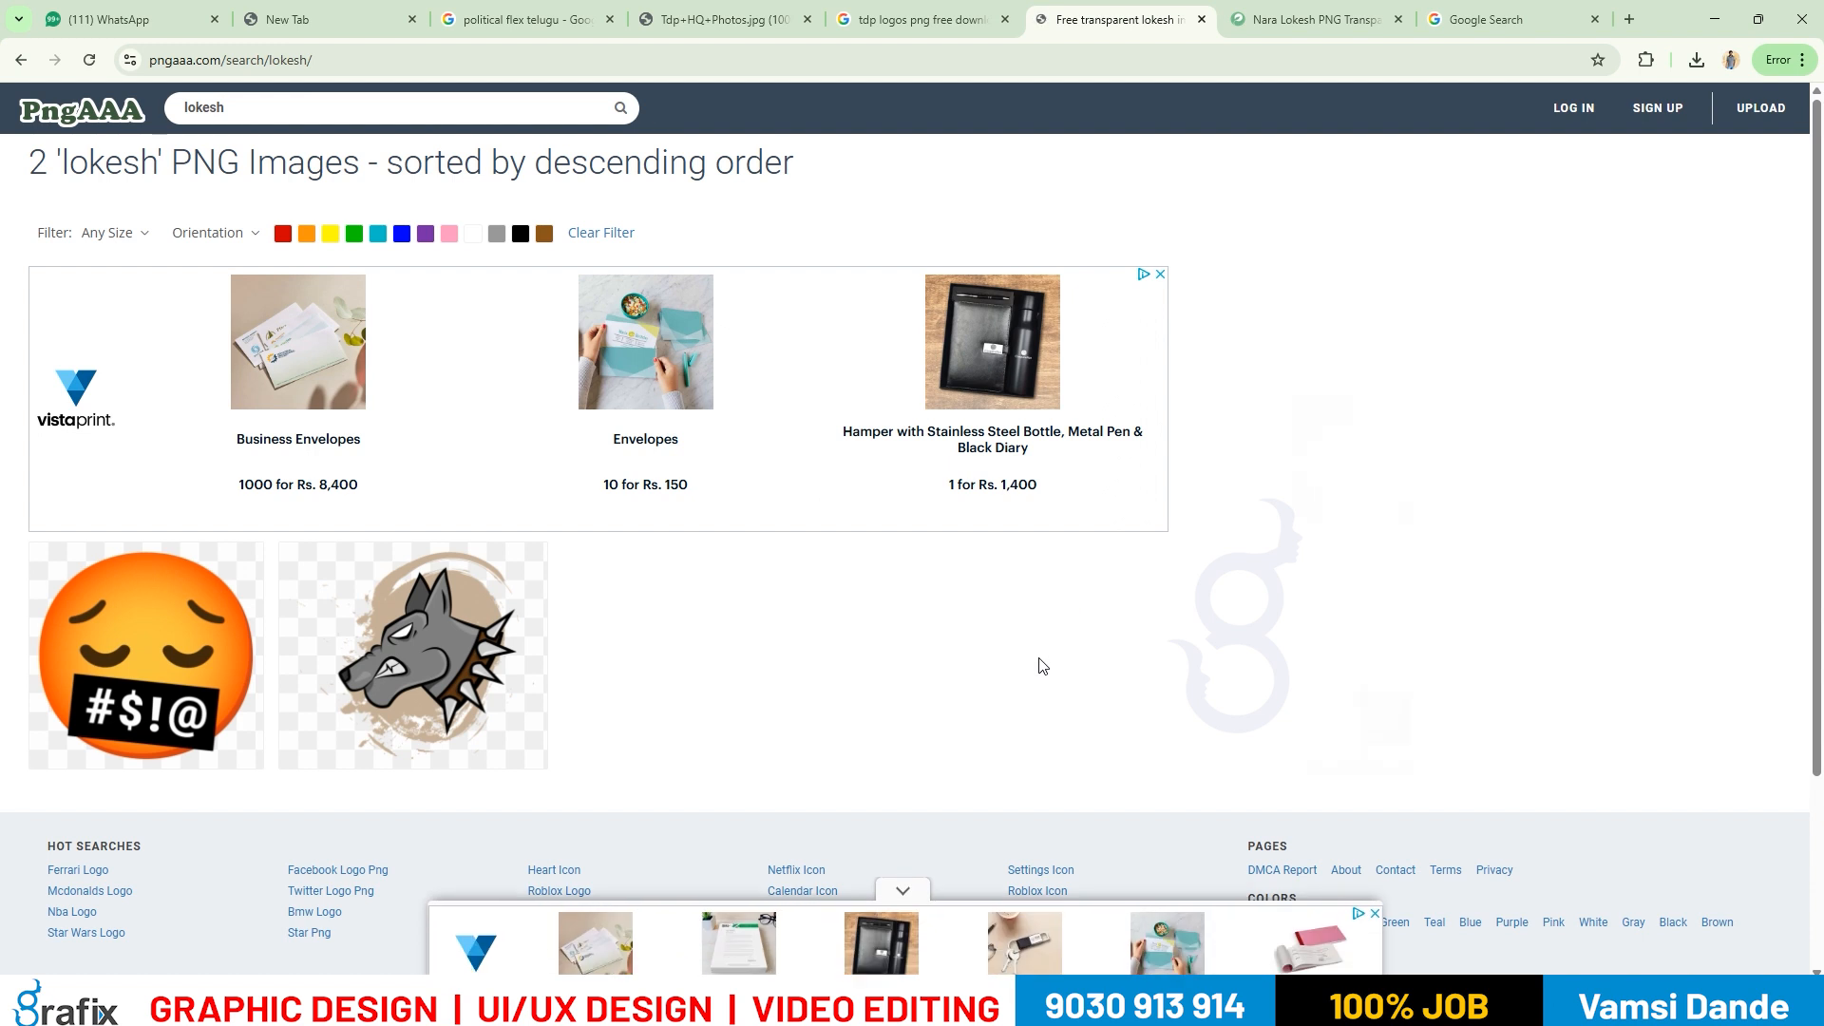
Close the PngAAA page and open google.com in a new tab.
{"action": "key", "text": "ctrl+w"}
{"action": "left_click", "coordinate": [1475, 16]}
{"action": "key", "text": "ctrl+l"}
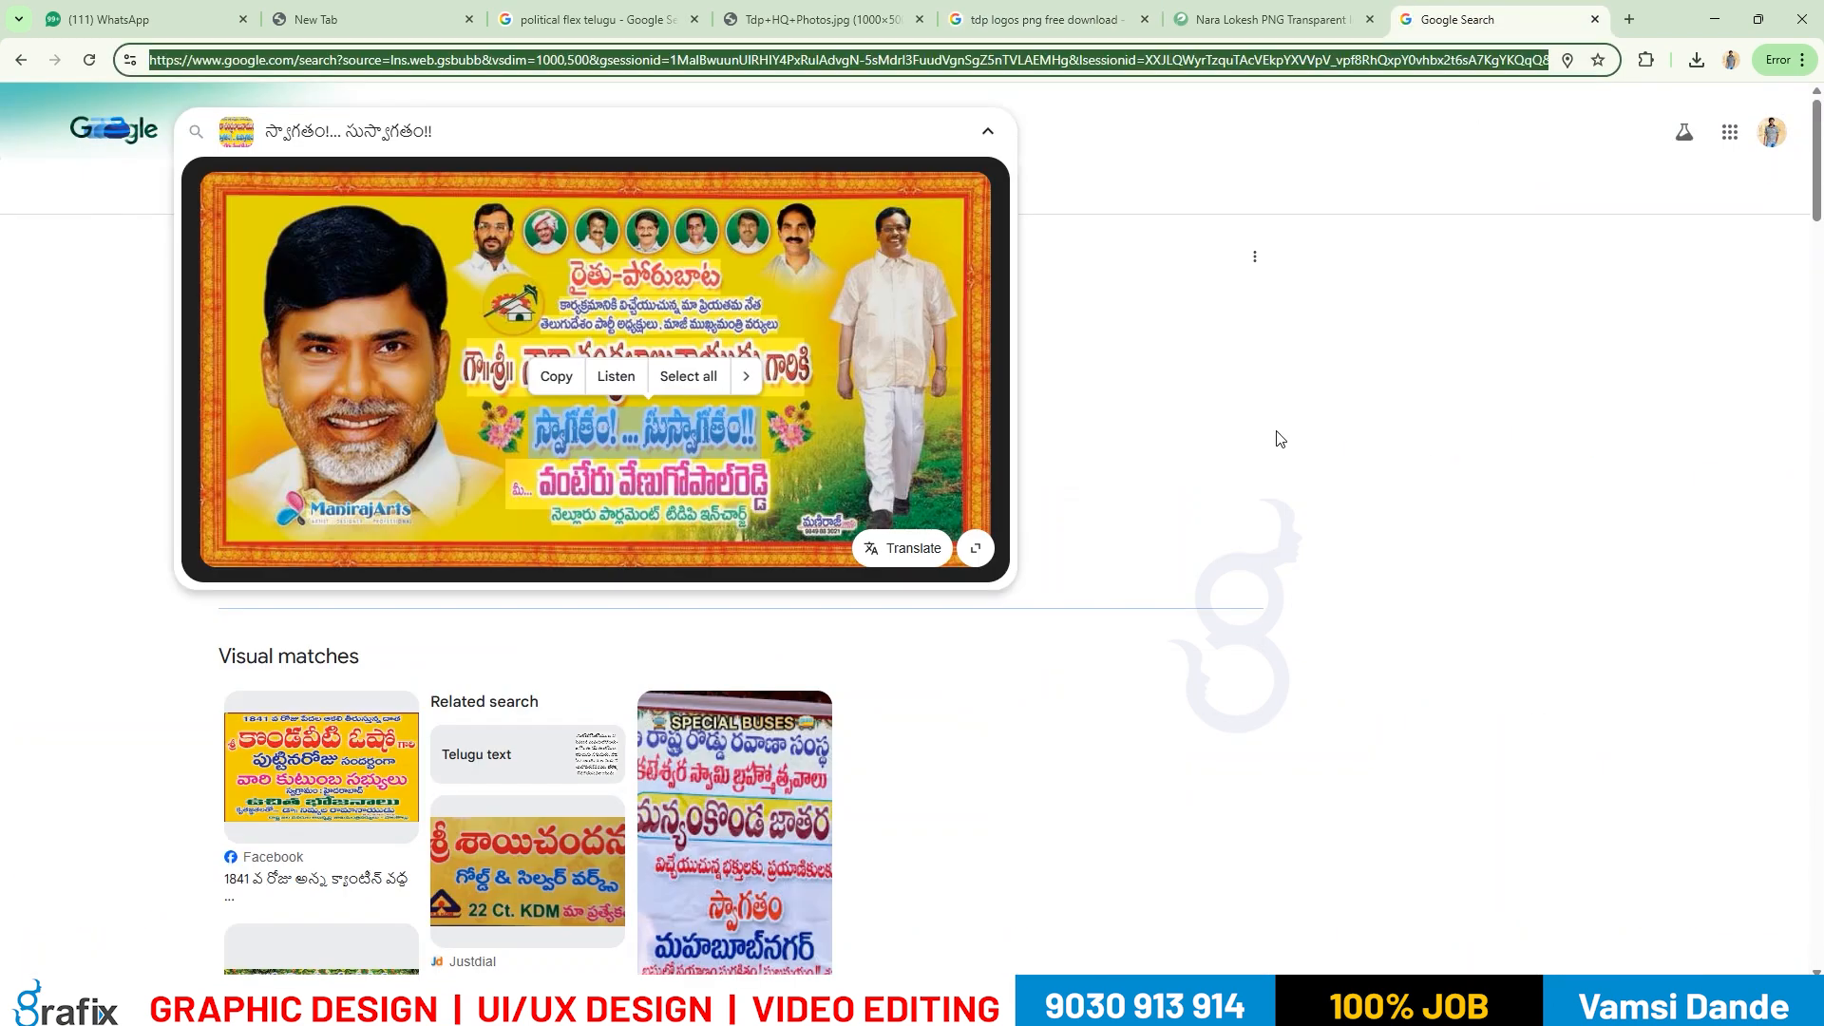
{"action": "key", "text": "ctrl+t"}
{"action": "type", "text": "google.com"}
{"action": "key", "text": "Return"}
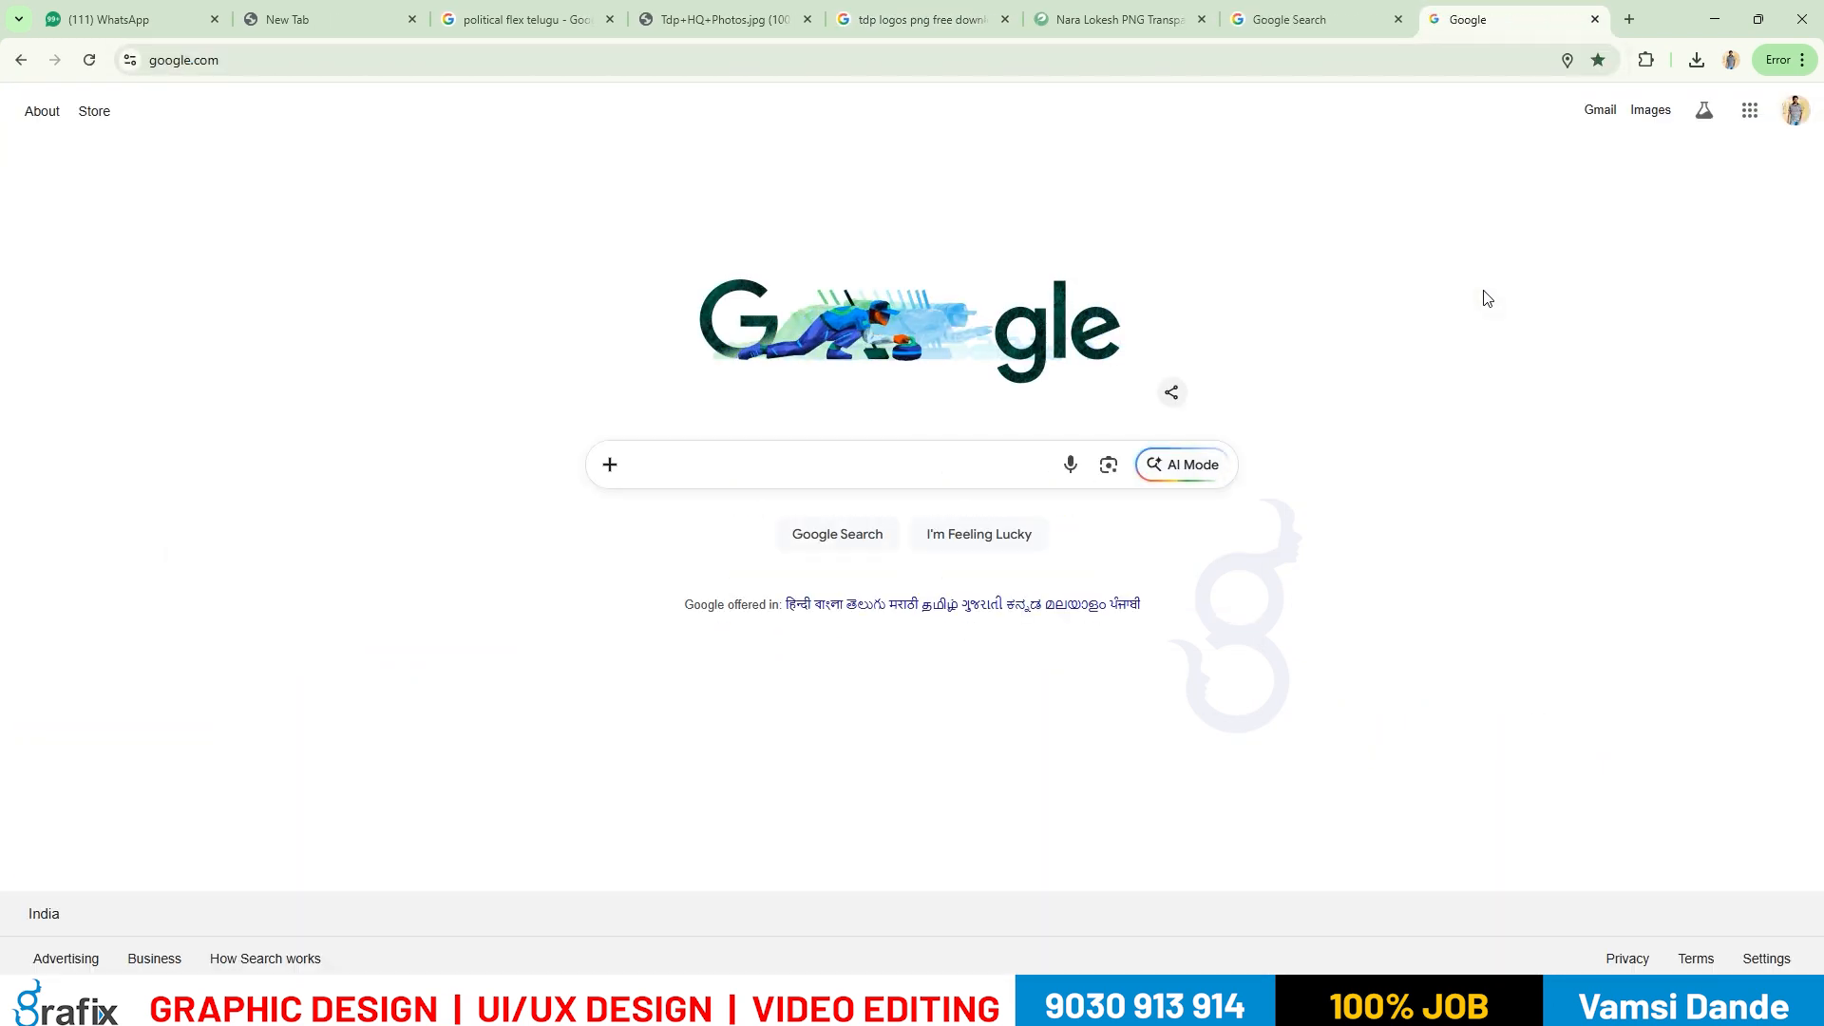
Search Google Images for "nara lokesh tdp image png".
{"action": "type", "text": "nara lokesh"}
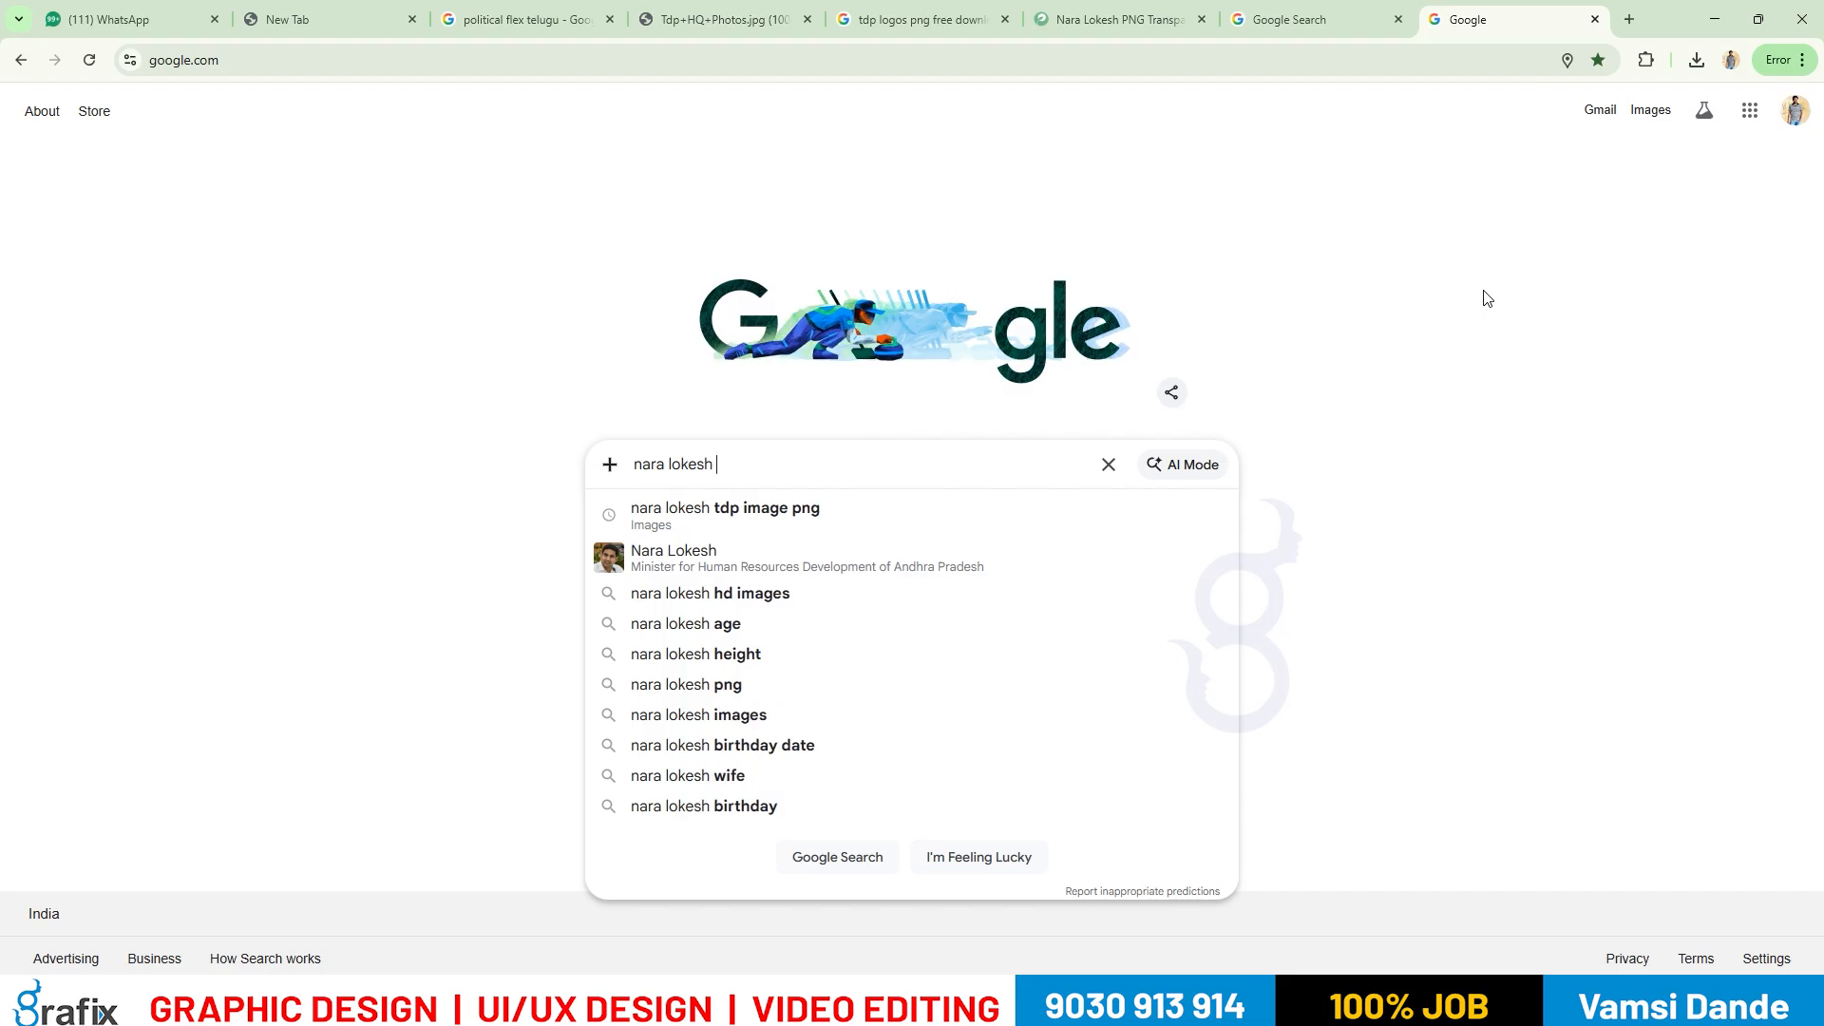
{"action": "key", "text": "Down"}
{"action": "key", "text": "Return"}
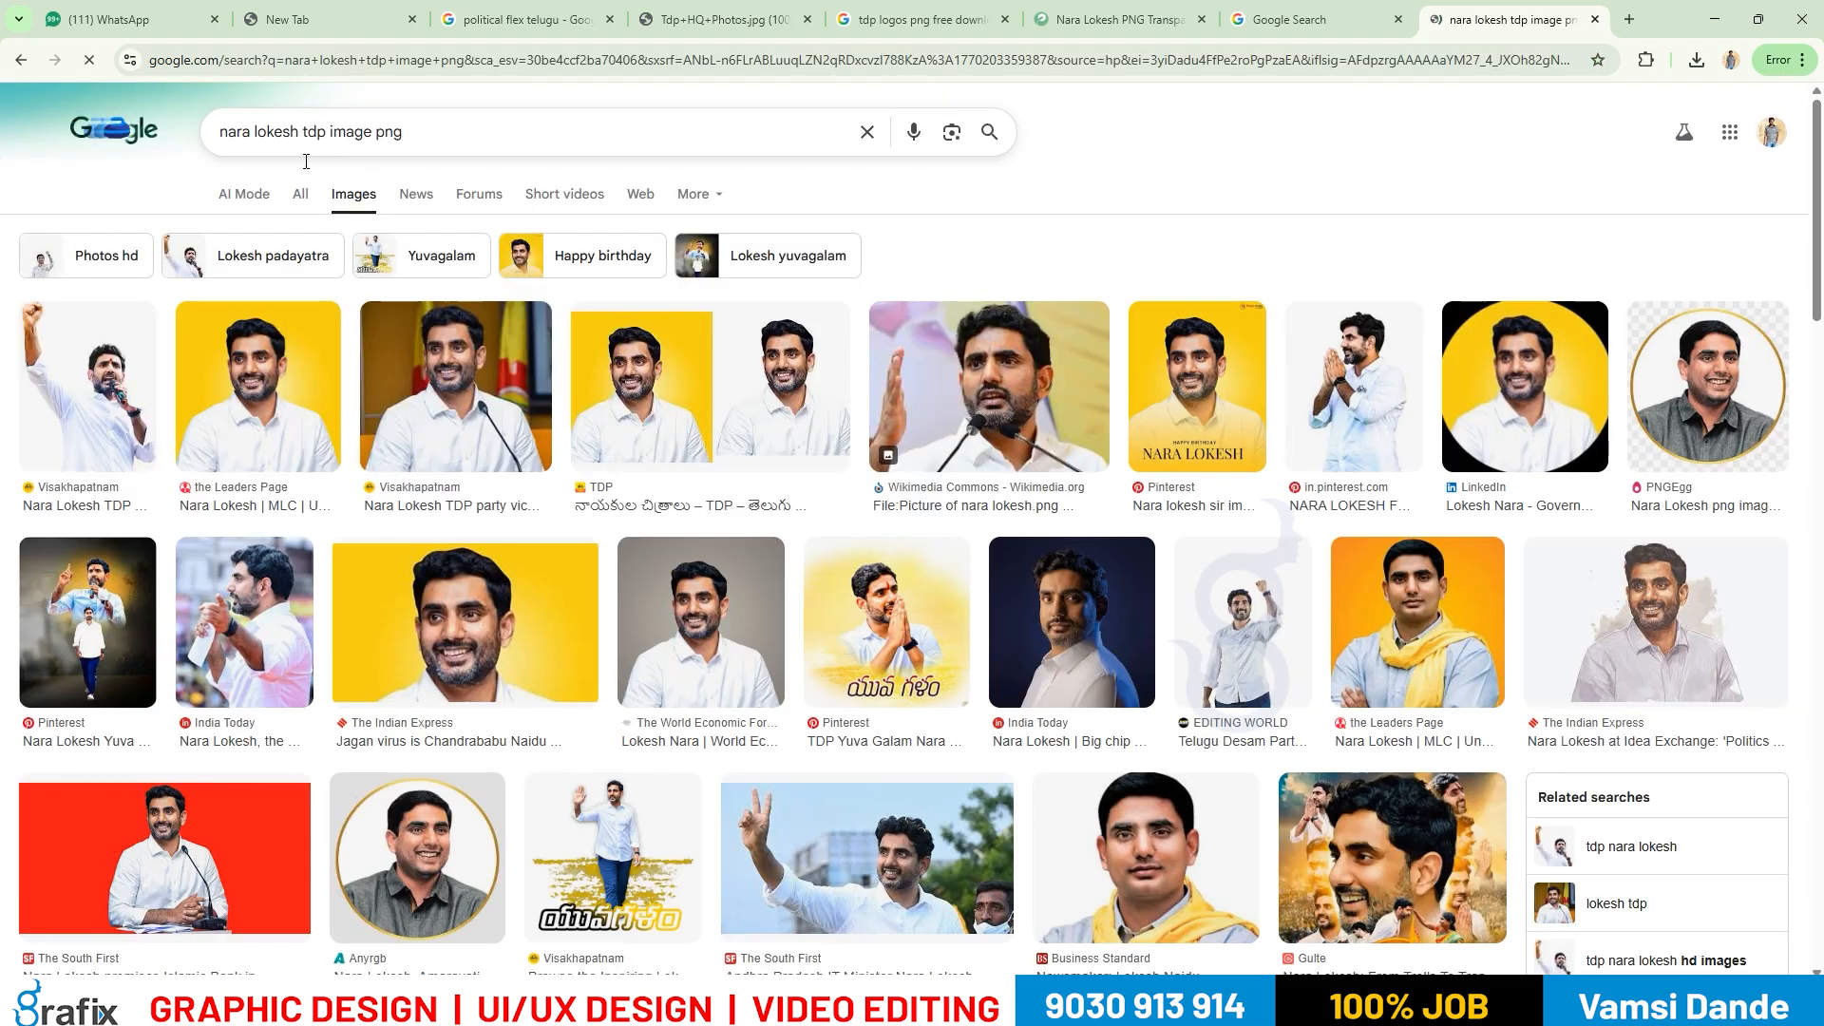
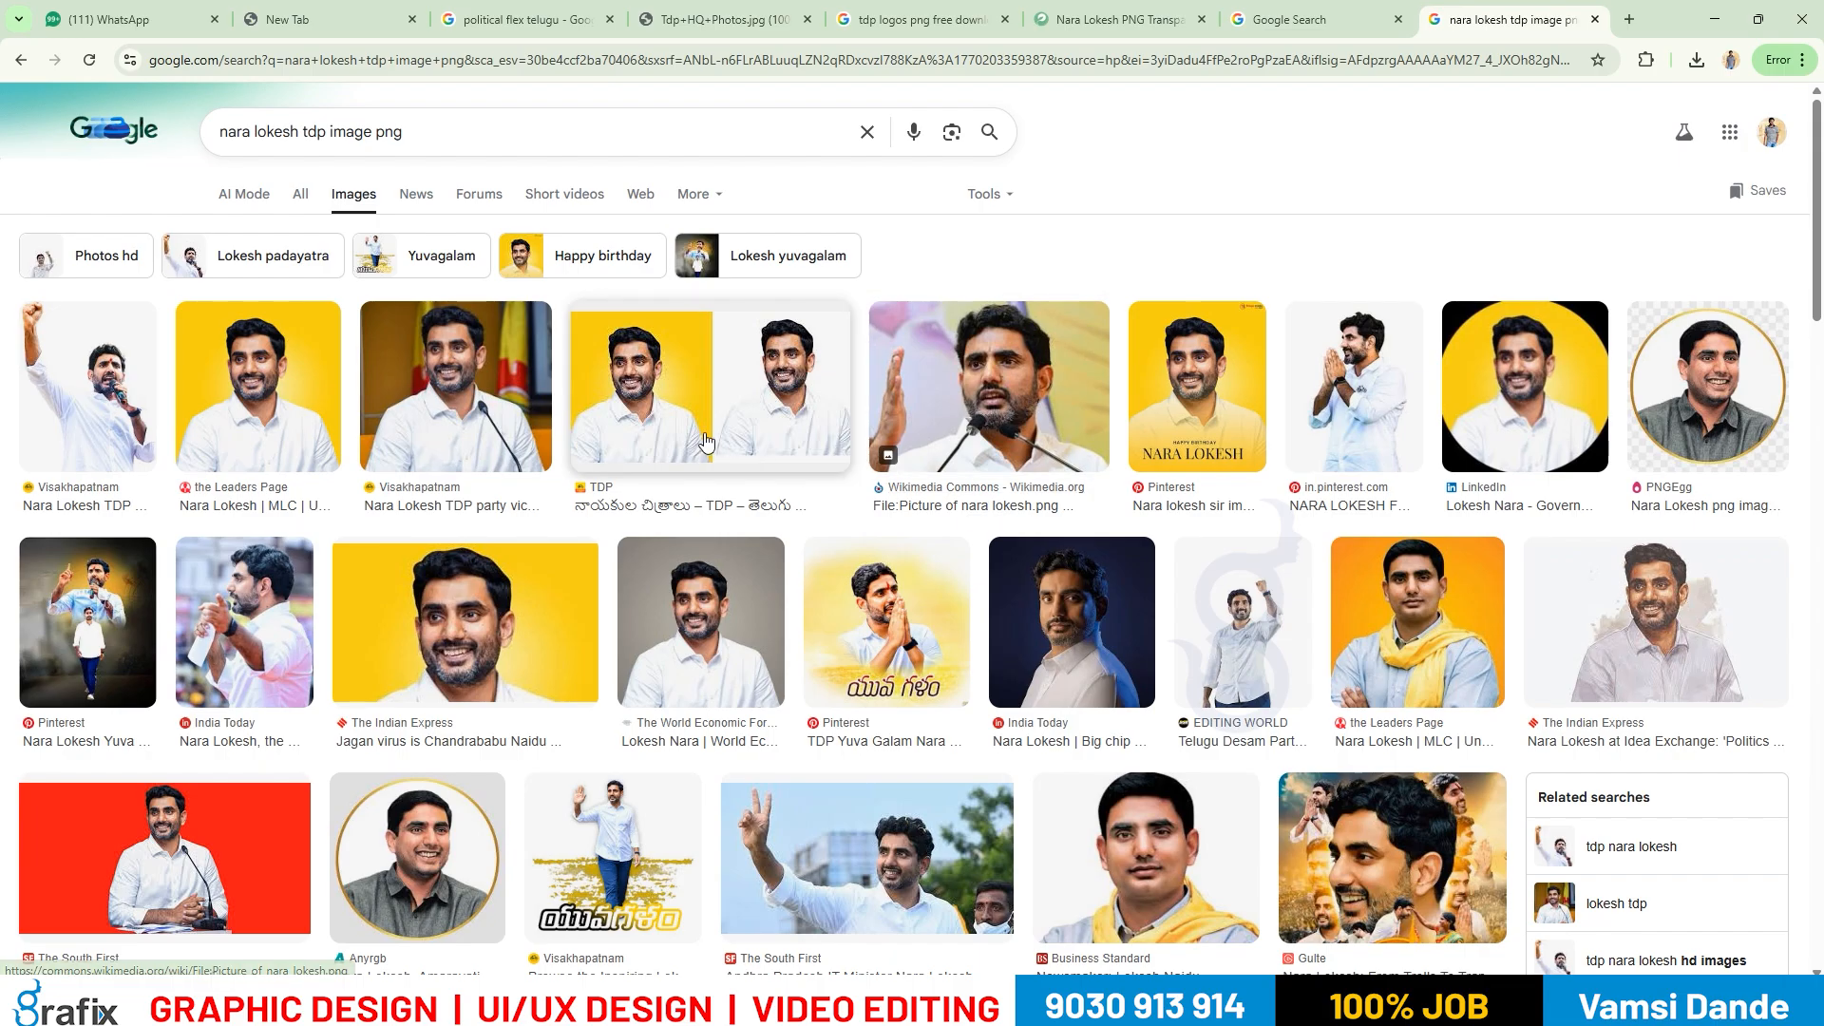
Open the Telugu Desam site's leader pictures page from the TDP image result showing two Nara Lokesh portraits.
{"action": "left_click", "coordinate": [674, 437]}
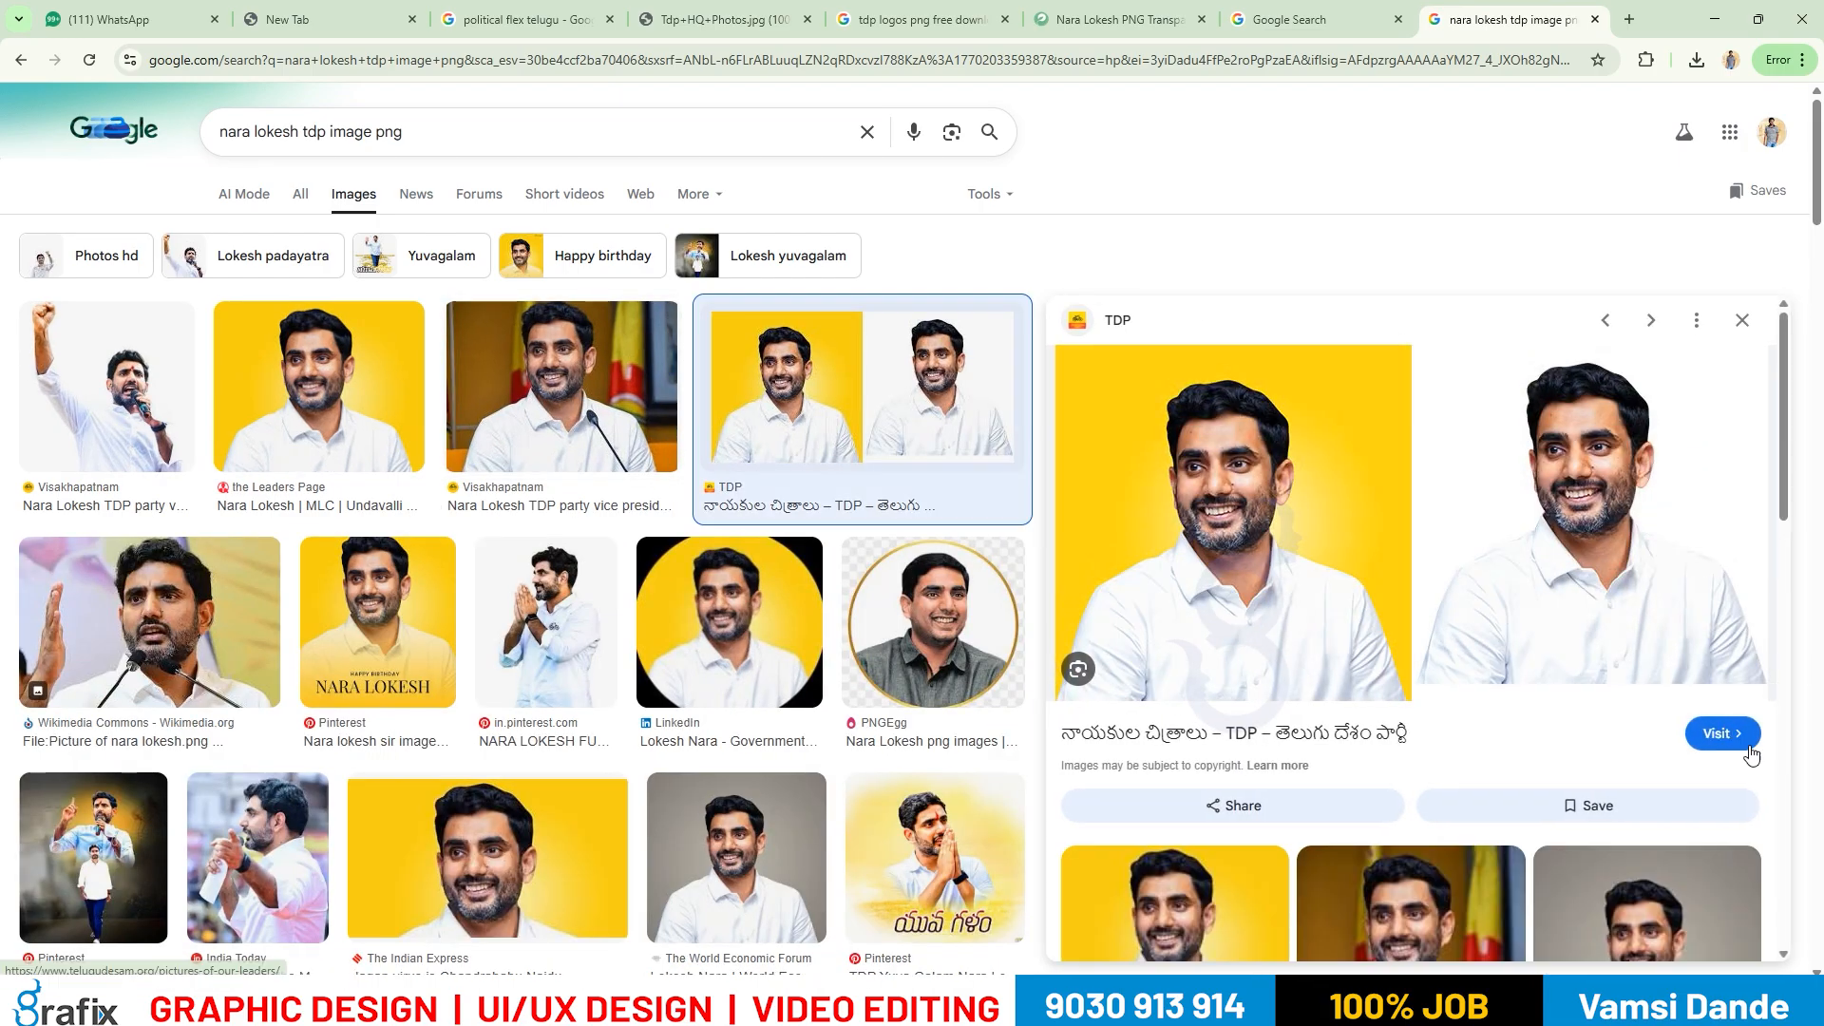
{"action": "left_click", "coordinate": [1725, 732]}
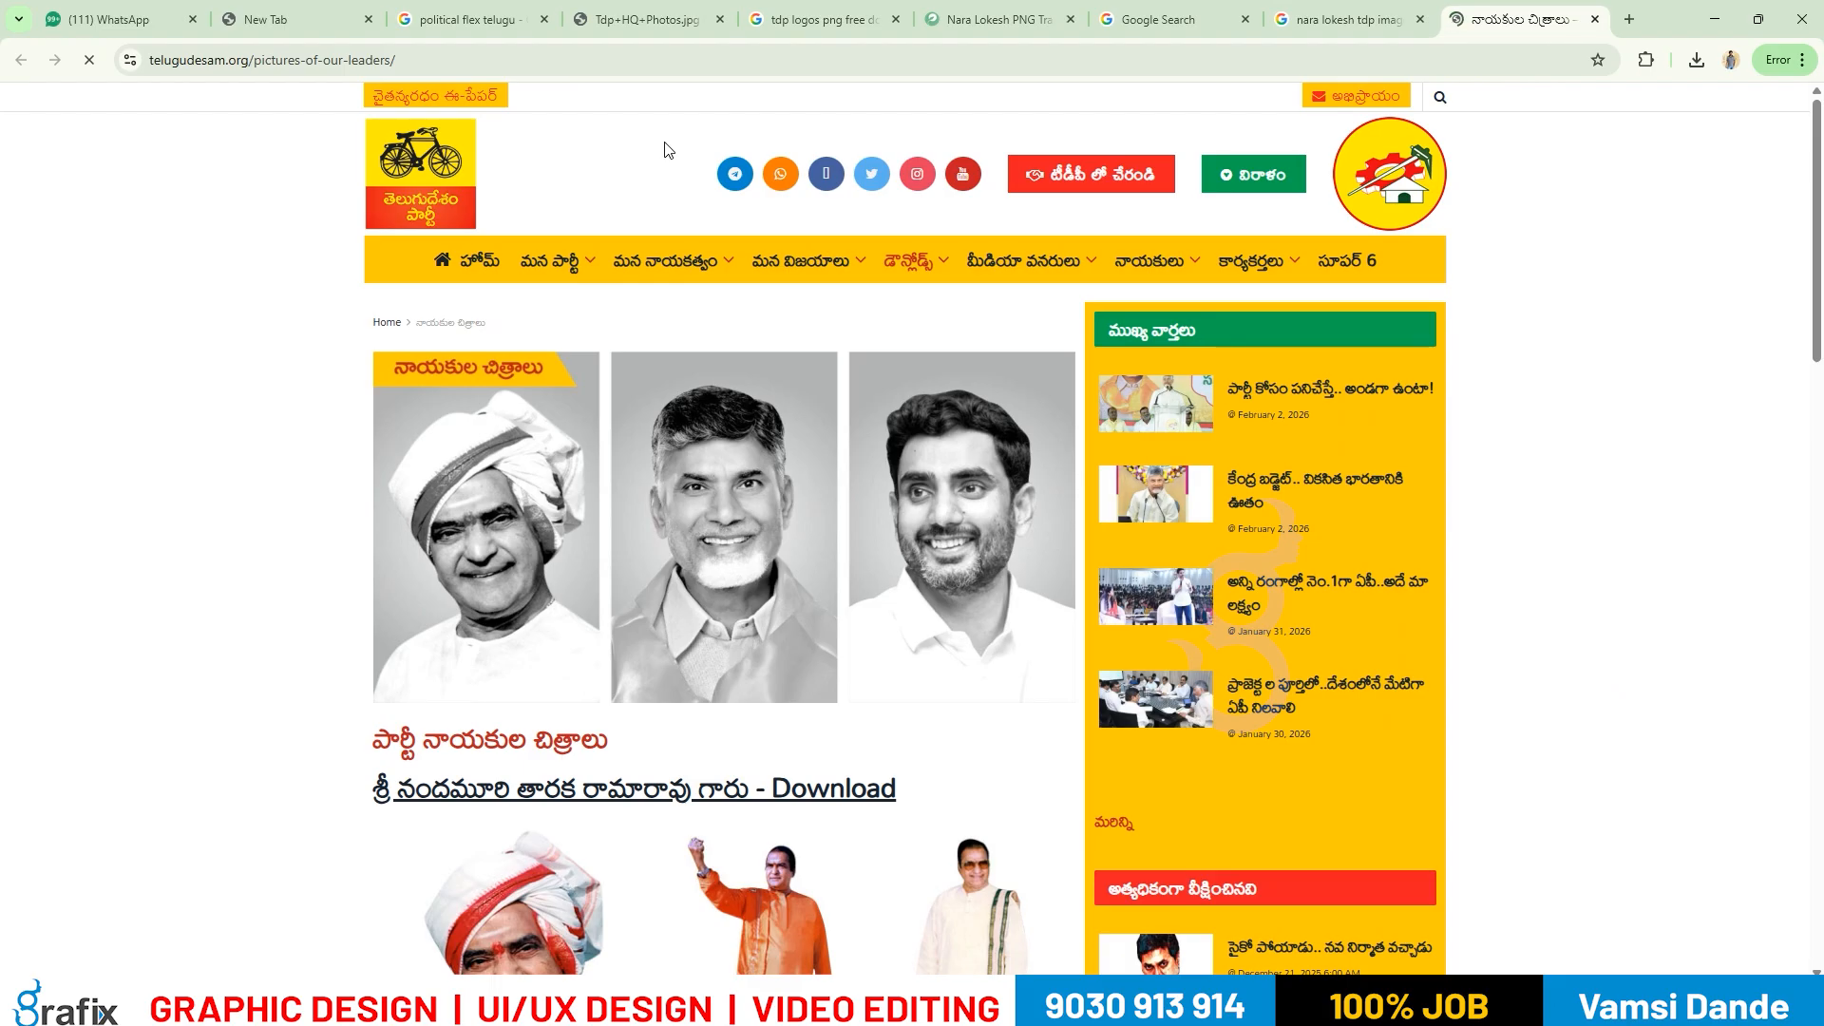
{"action": "mouse_move", "coordinate": [810, 262]}
Download the Nara-Lokesh-Hi-Res-Photos.zip archive from the leader pictures page.
{"action": "scroll", "coordinate": [828, 344], "scroll_direction": "down", "scroll_amount": 12}
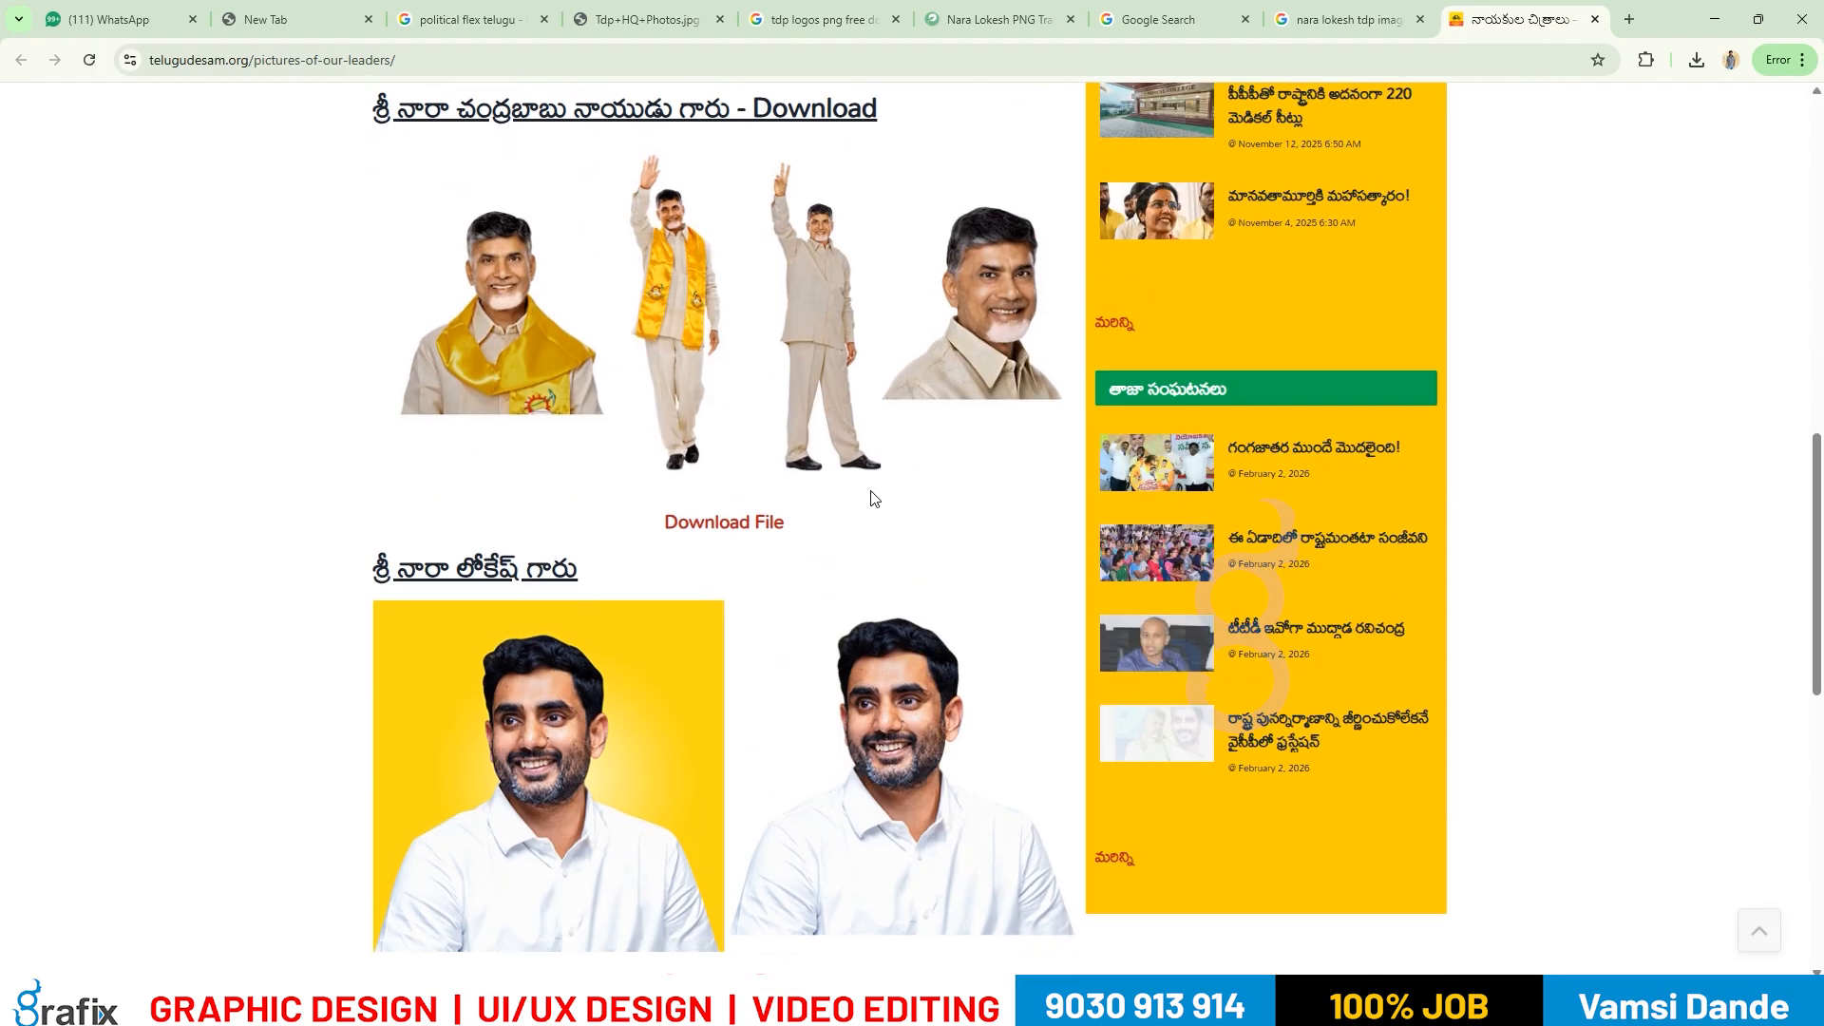
{"action": "scroll", "coordinate": [757, 508], "scroll_direction": "down", "scroll_amount": 4}
{"action": "scroll", "coordinate": [612, 446], "scroll_direction": "up", "scroll_amount": 2}
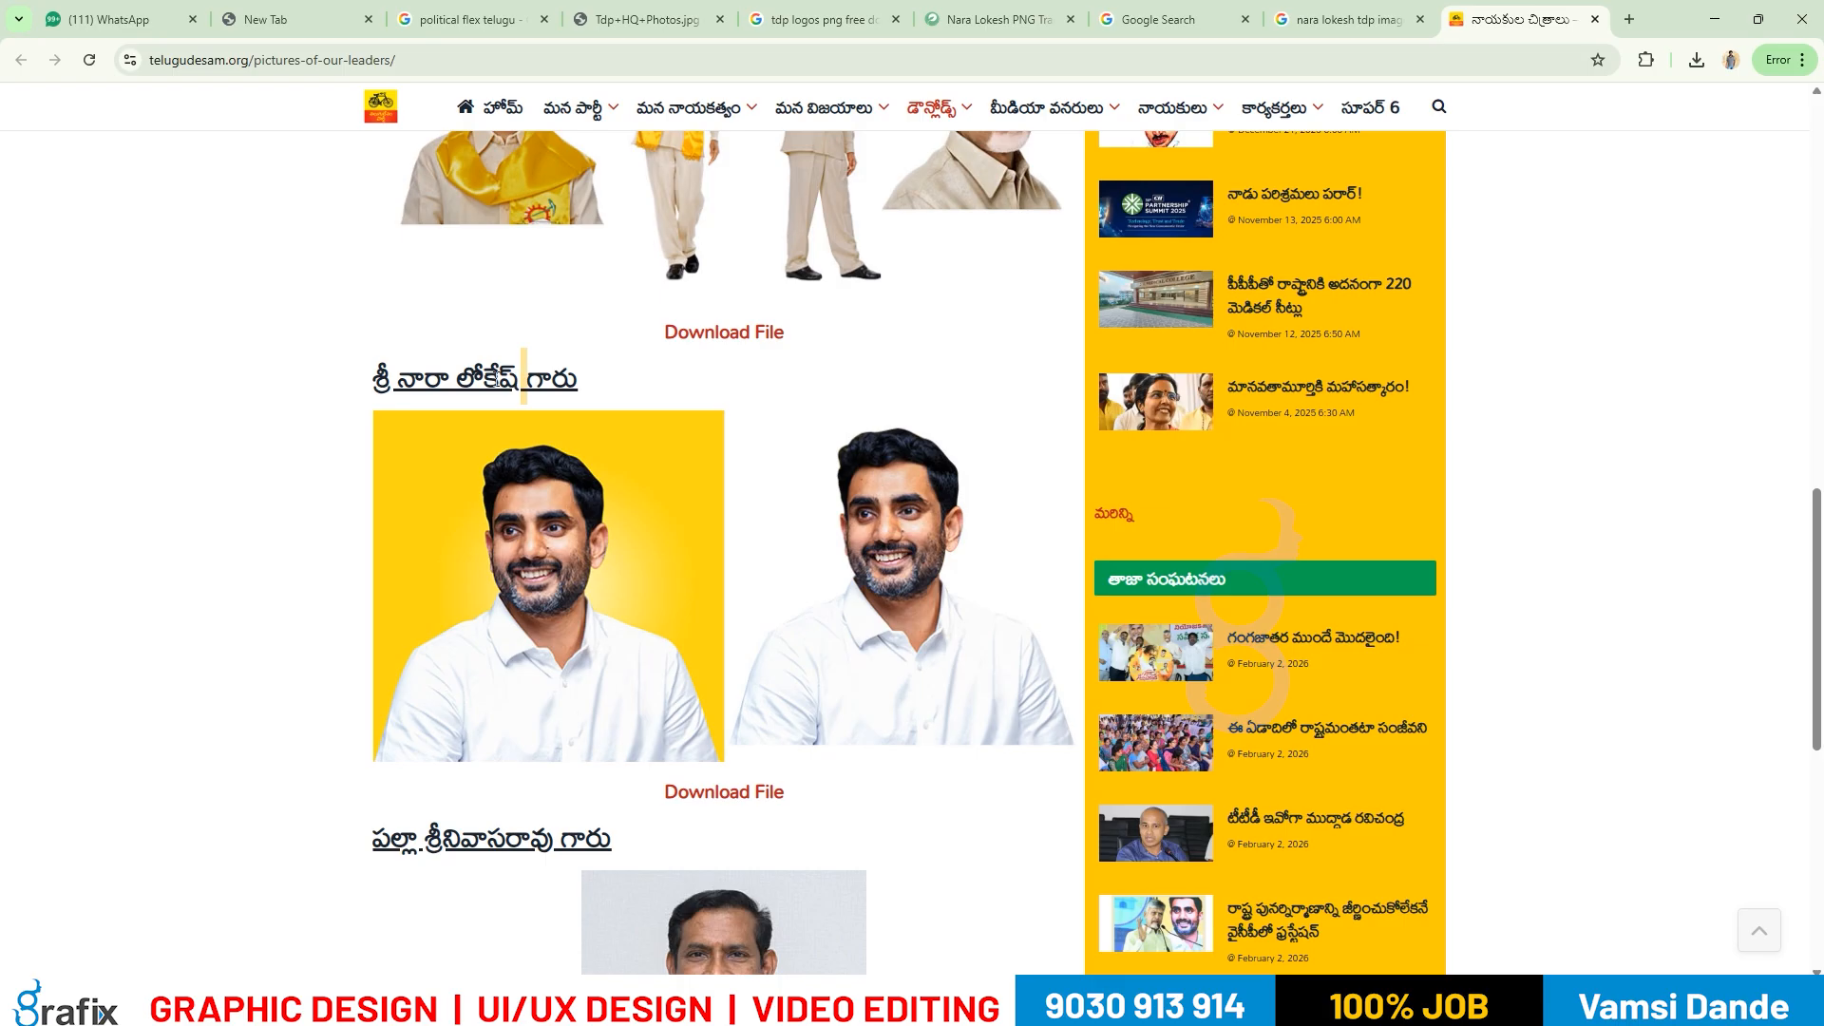
{"action": "left_click", "coordinate": [737, 797]}
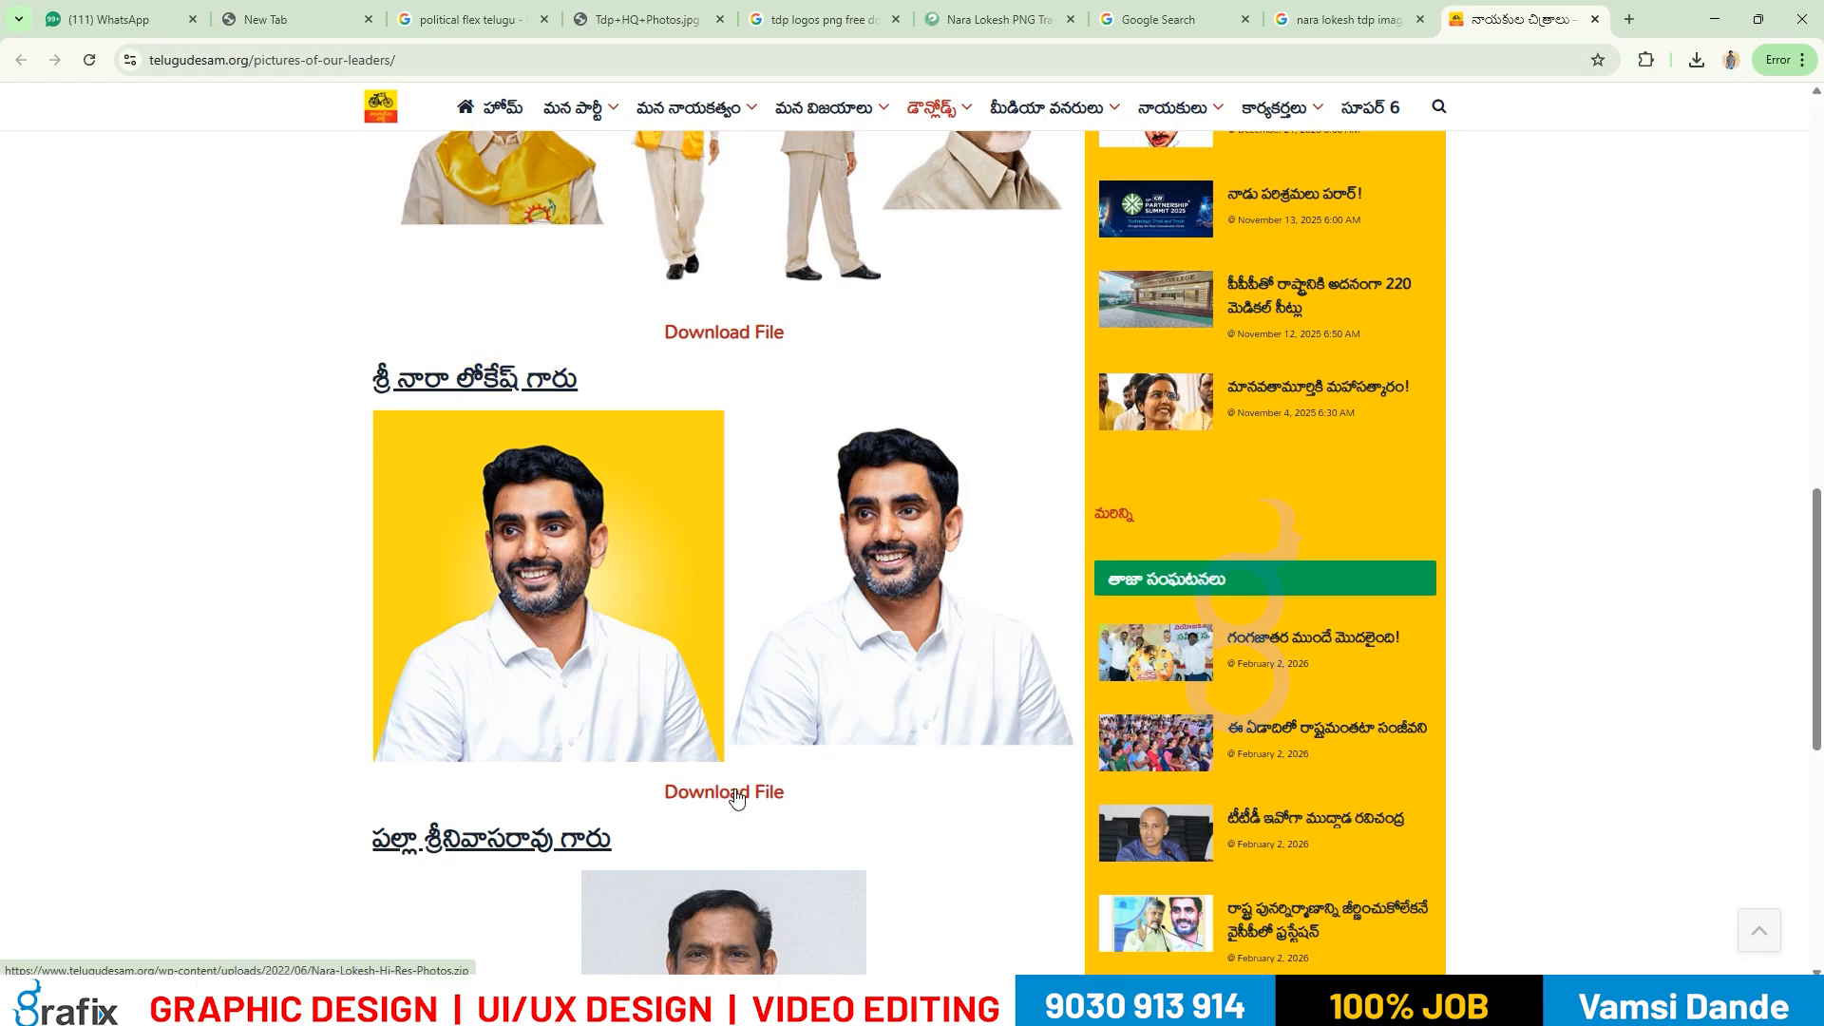
{"action": "left_click", "coordinate": [905, 583]}
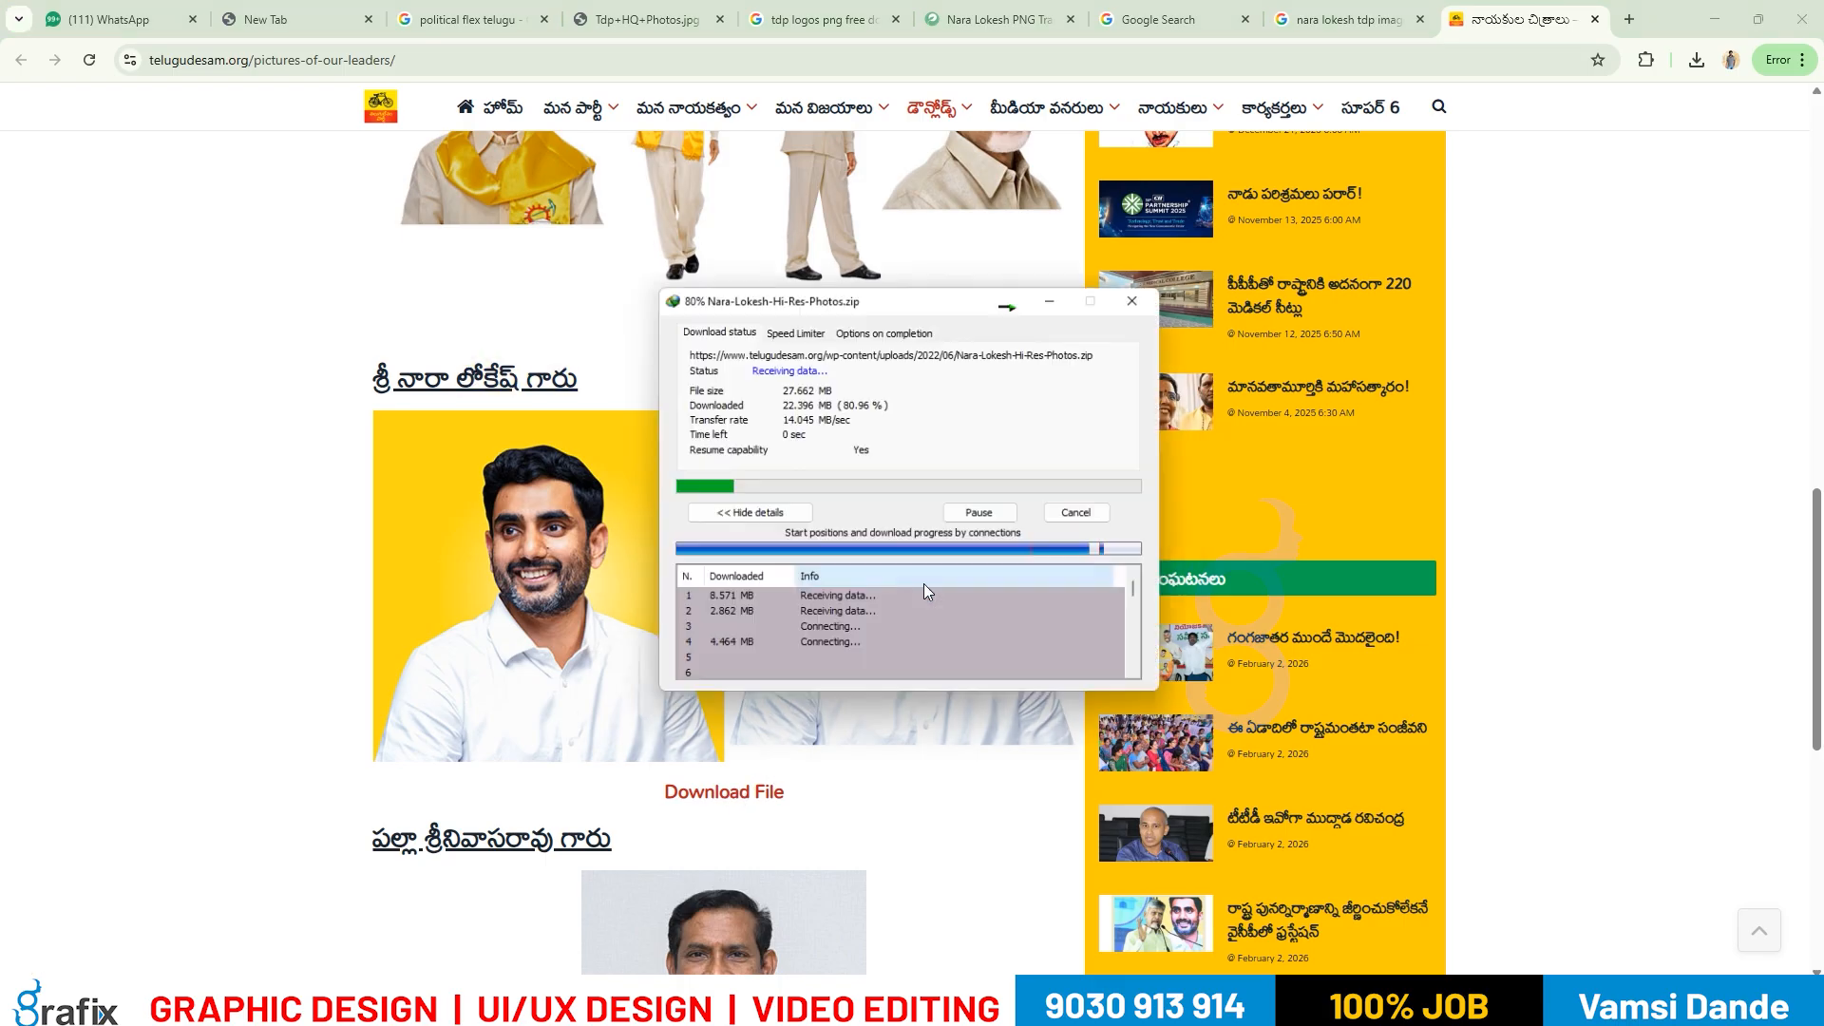
Open the Chandrababu Naidu photo archive link, return to the leader pictures page and download NTR-Hi-Res-Photos.zip.
{"action": "scroll", "coordinate": [927, 596], "scroll_direction": "up", "scroll_amount": 5}
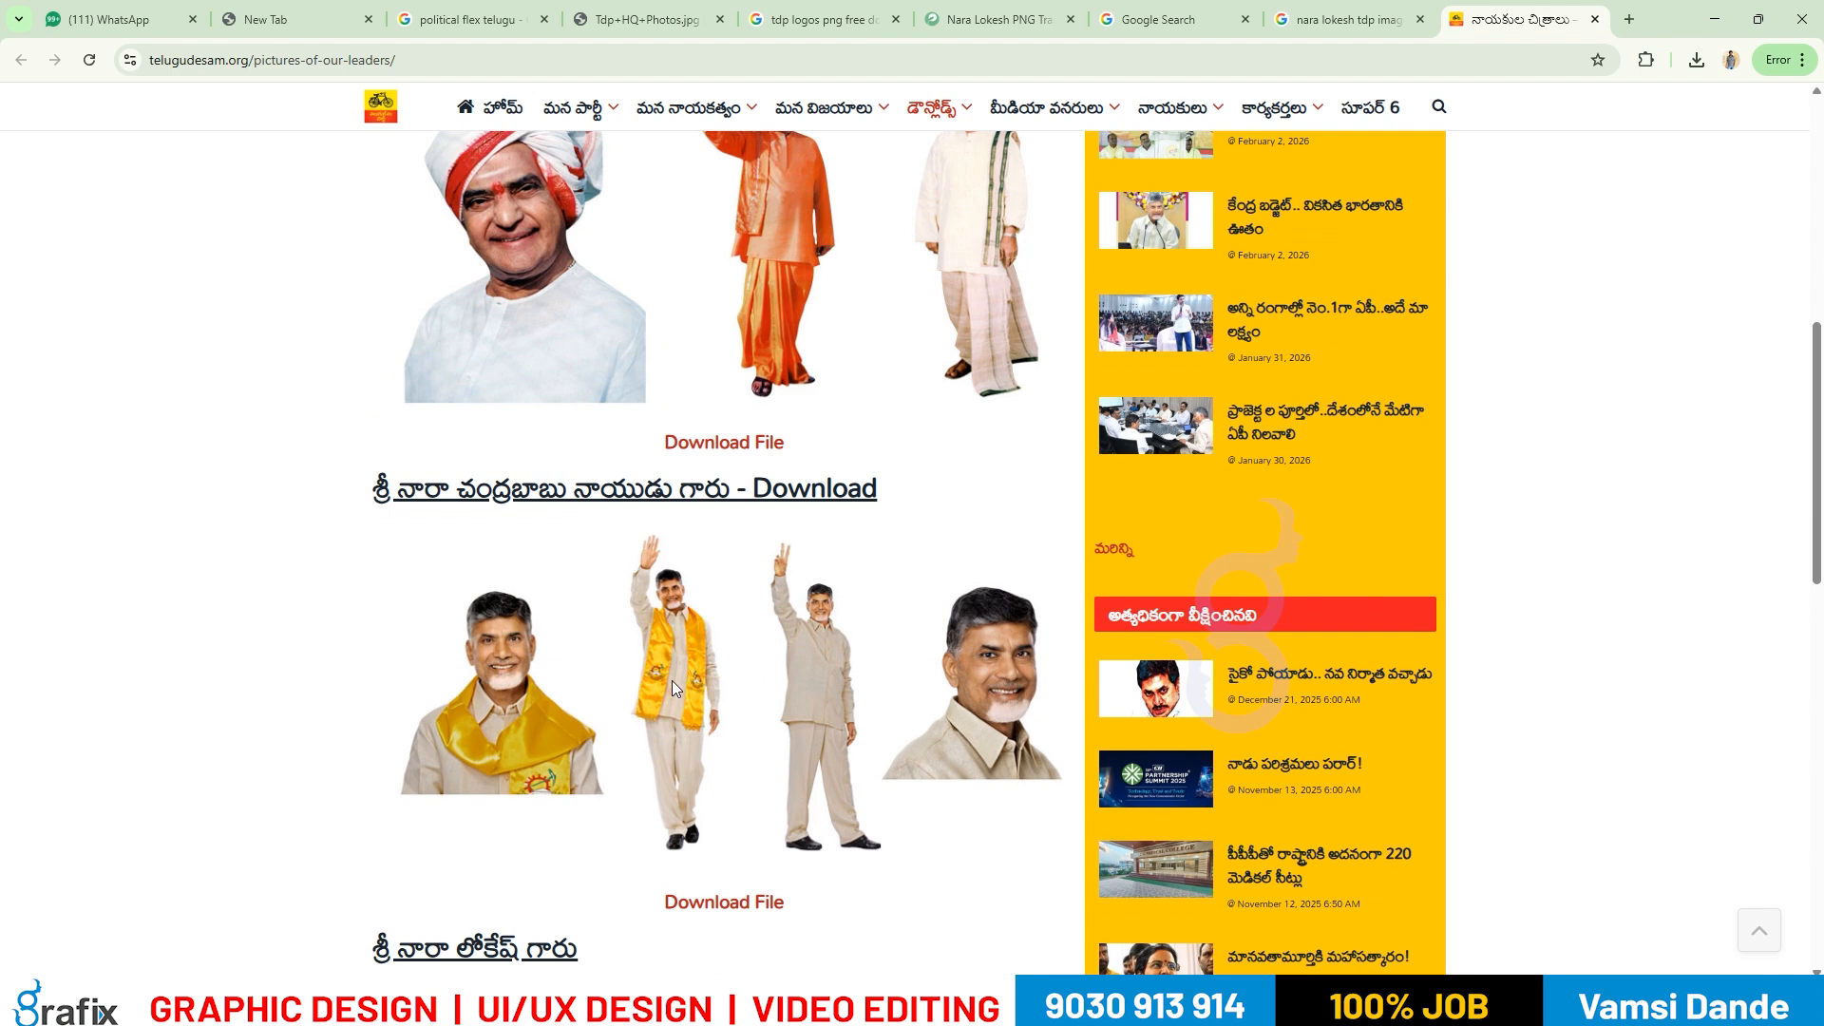
{"action": "left_click", "coordinate": [715, 903]}
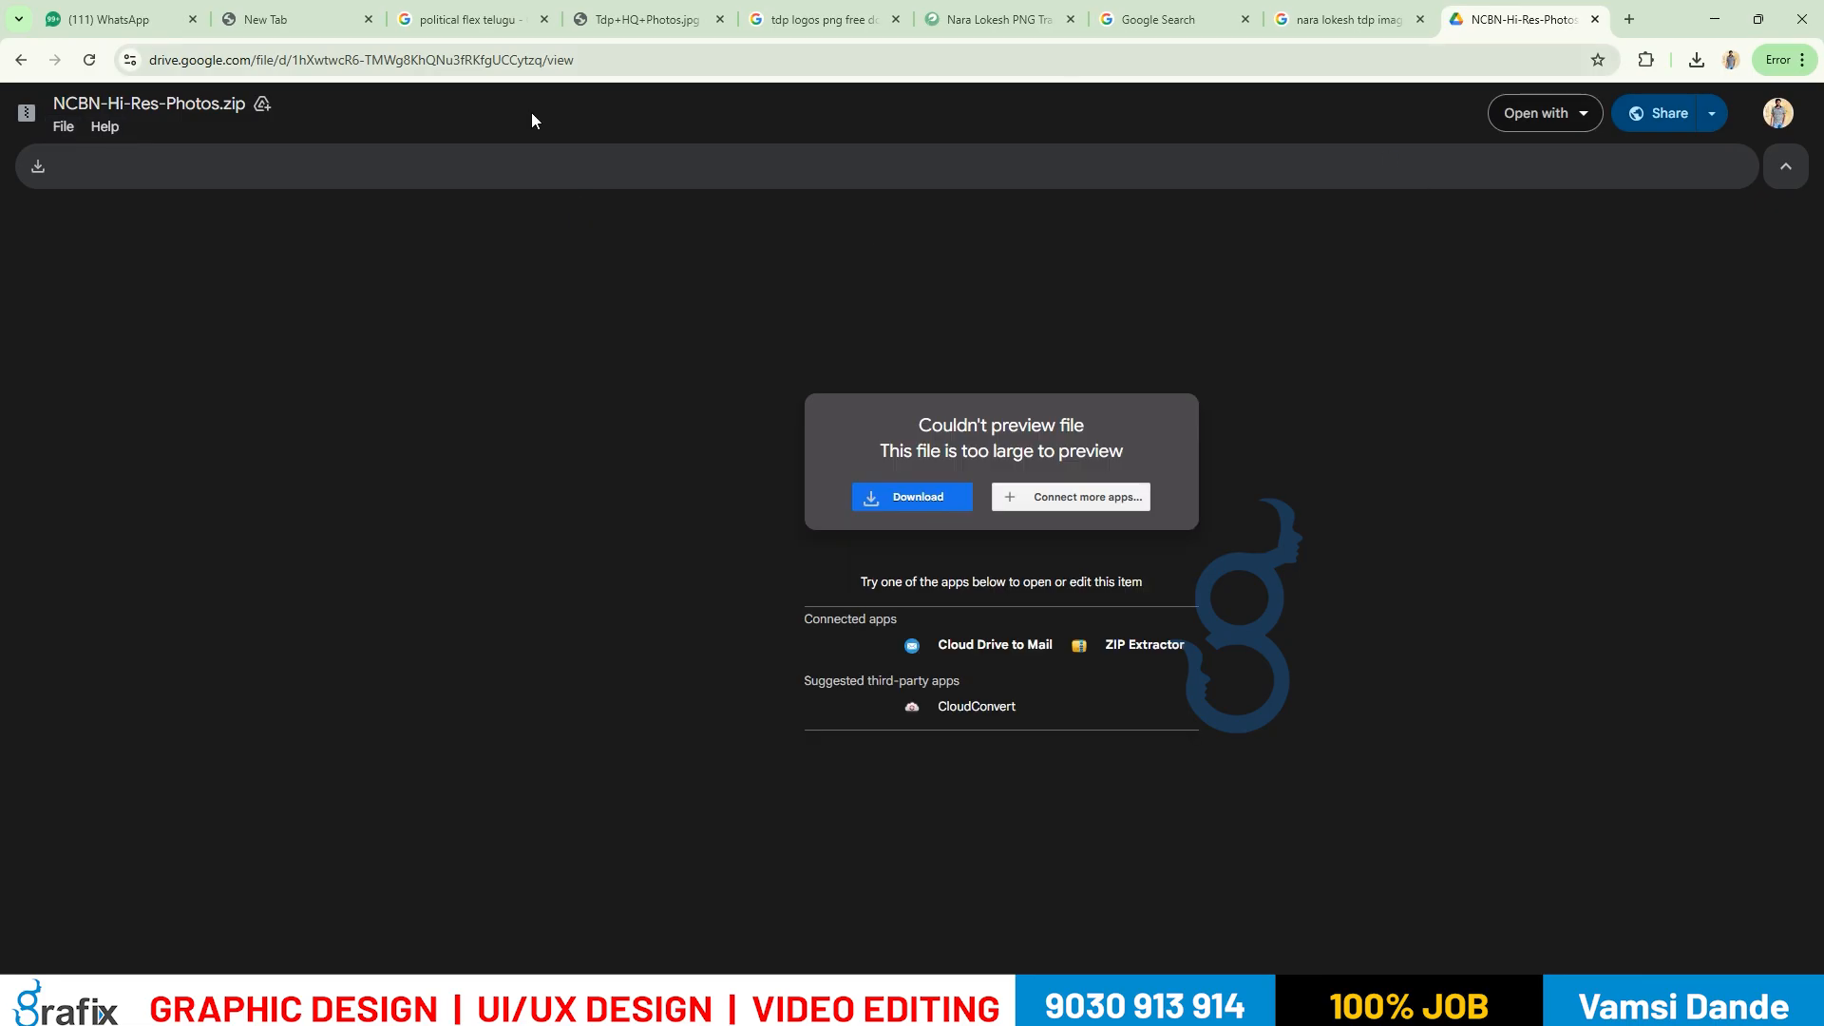
{"action": "key", "text": "alt+Left"}
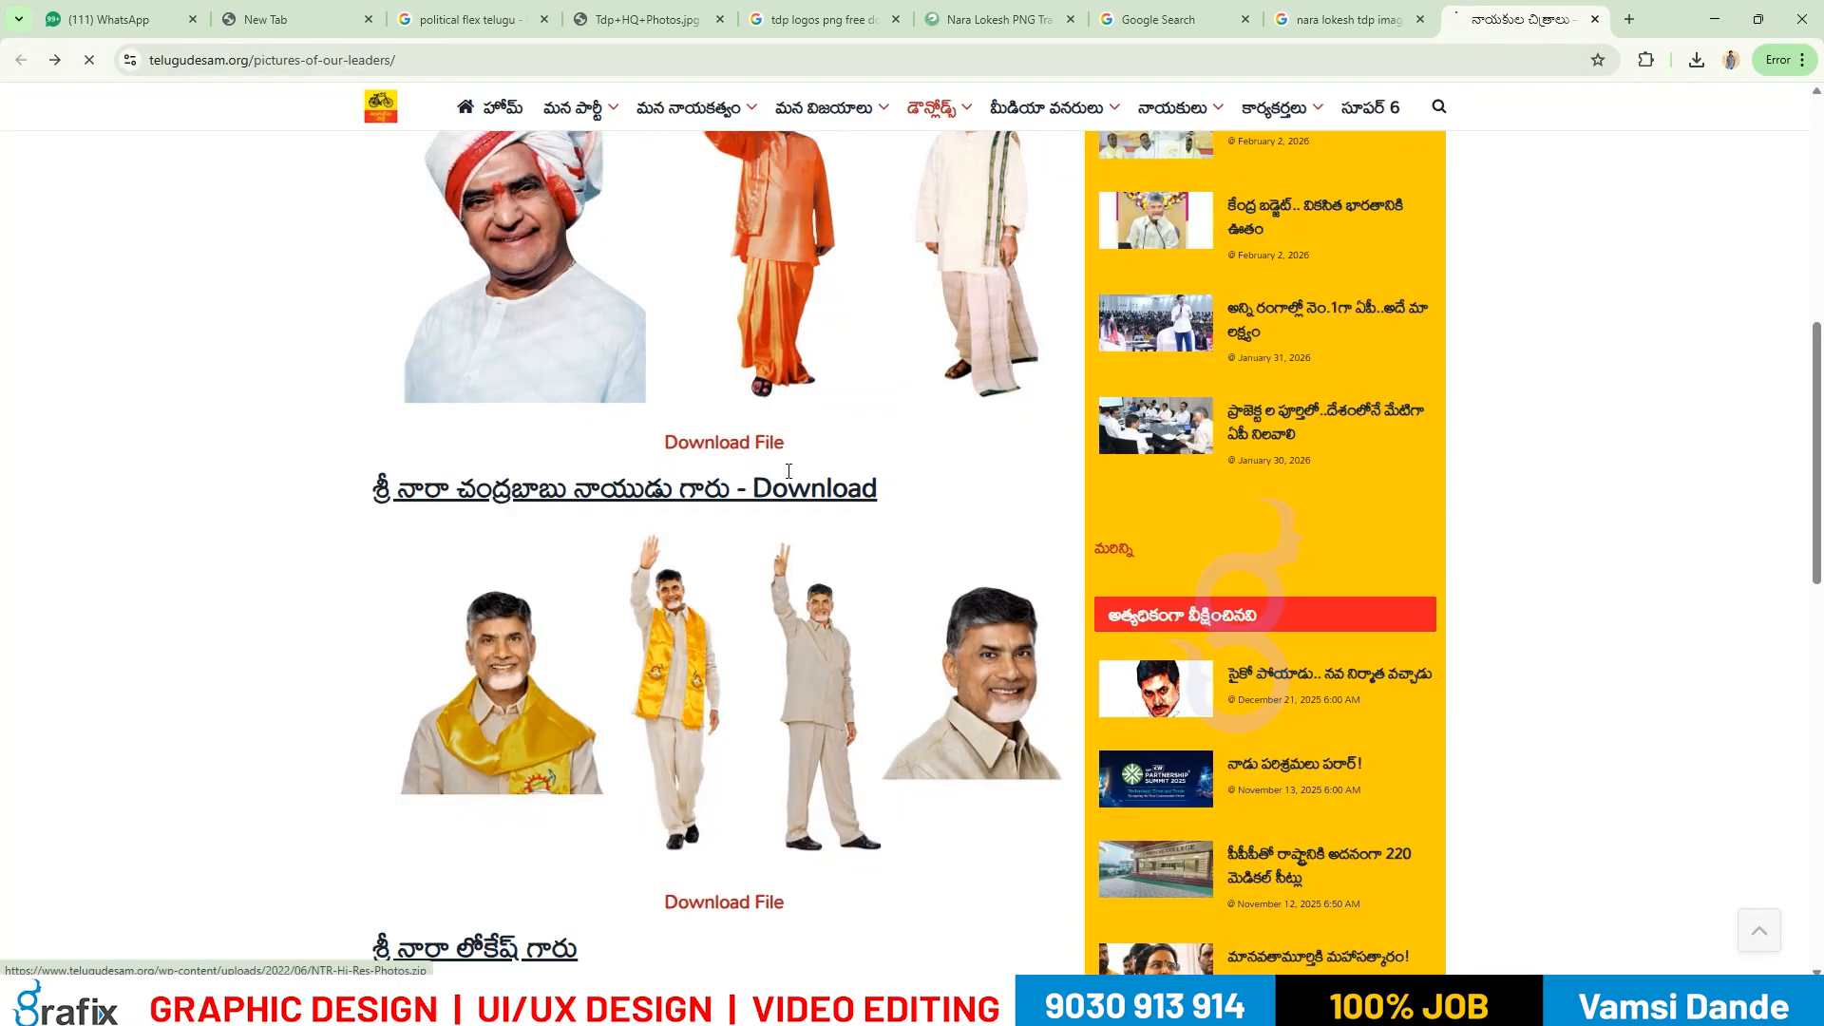
{"action": "scroll", "coordinate": [1014, 530], "scroll_direction": "up", "scroll_amount": 10}
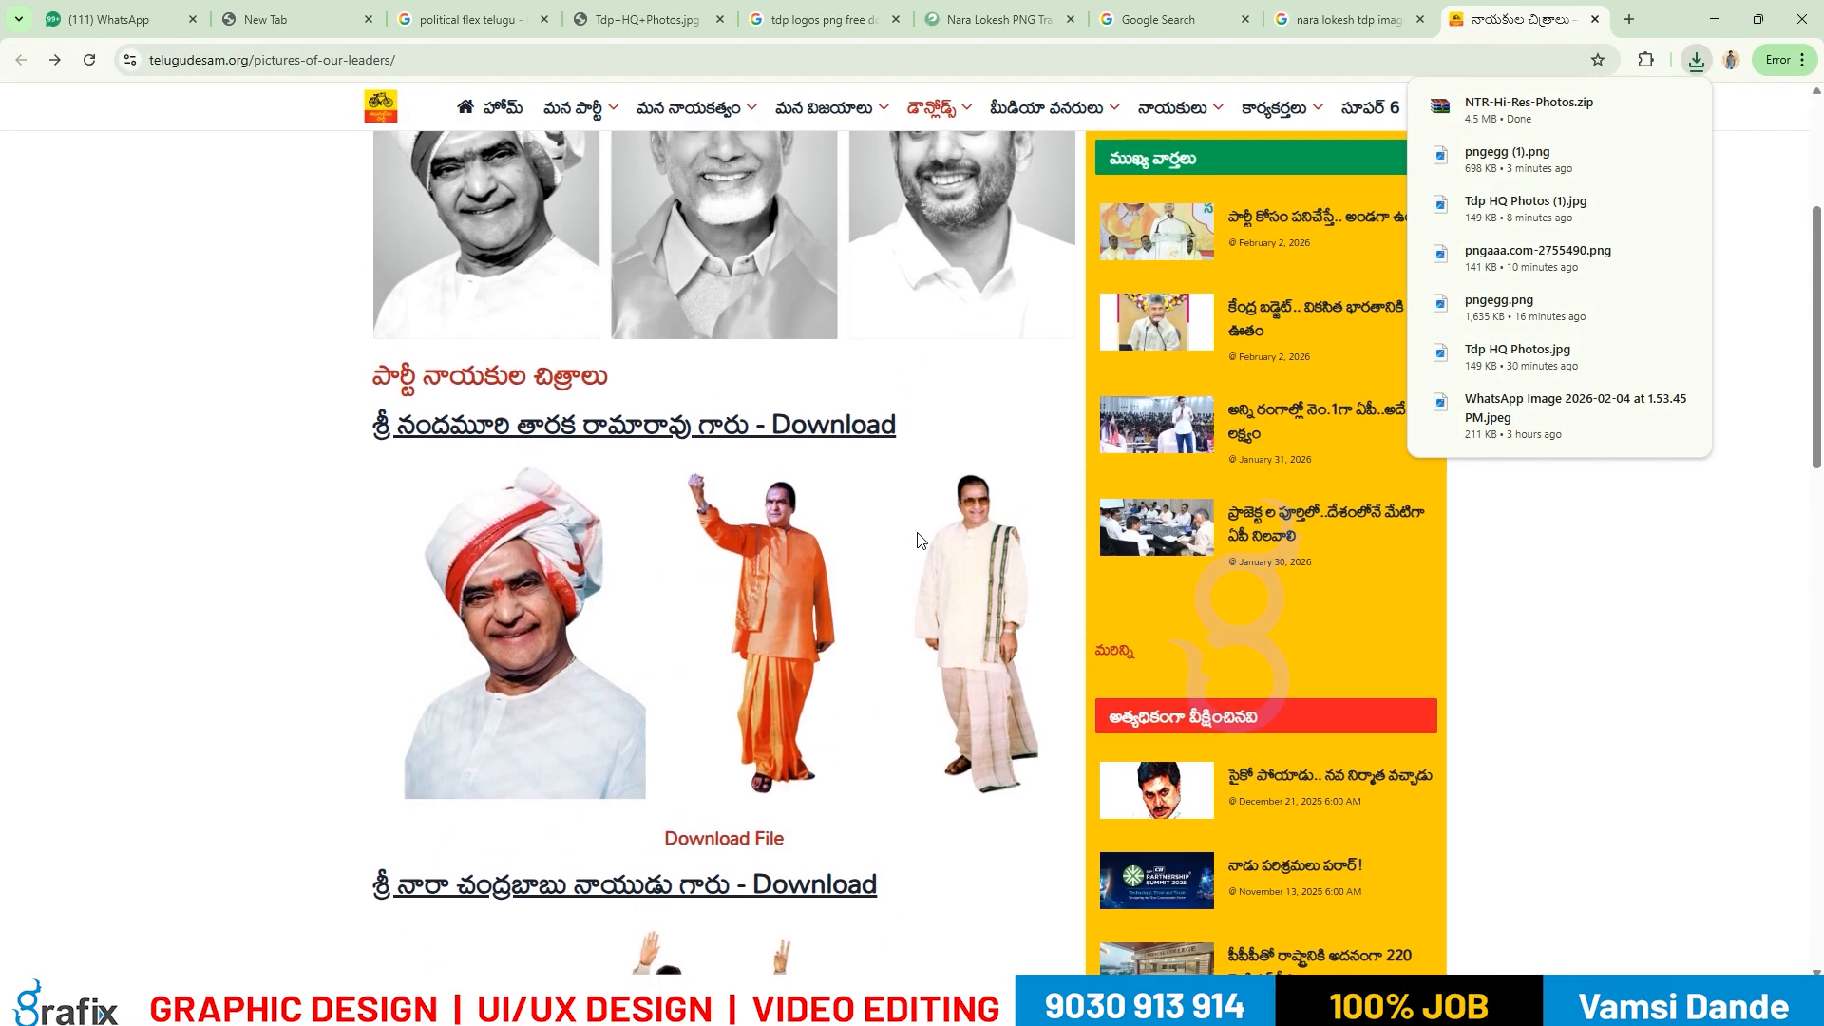
Look over the remaining leader pictures and download the Palla-SrinivasaRao-Images.zip archive.
{"action": "scroll", "coordinate": [858, 721], "scroll_direction": "down", "scroll_amount": 20}
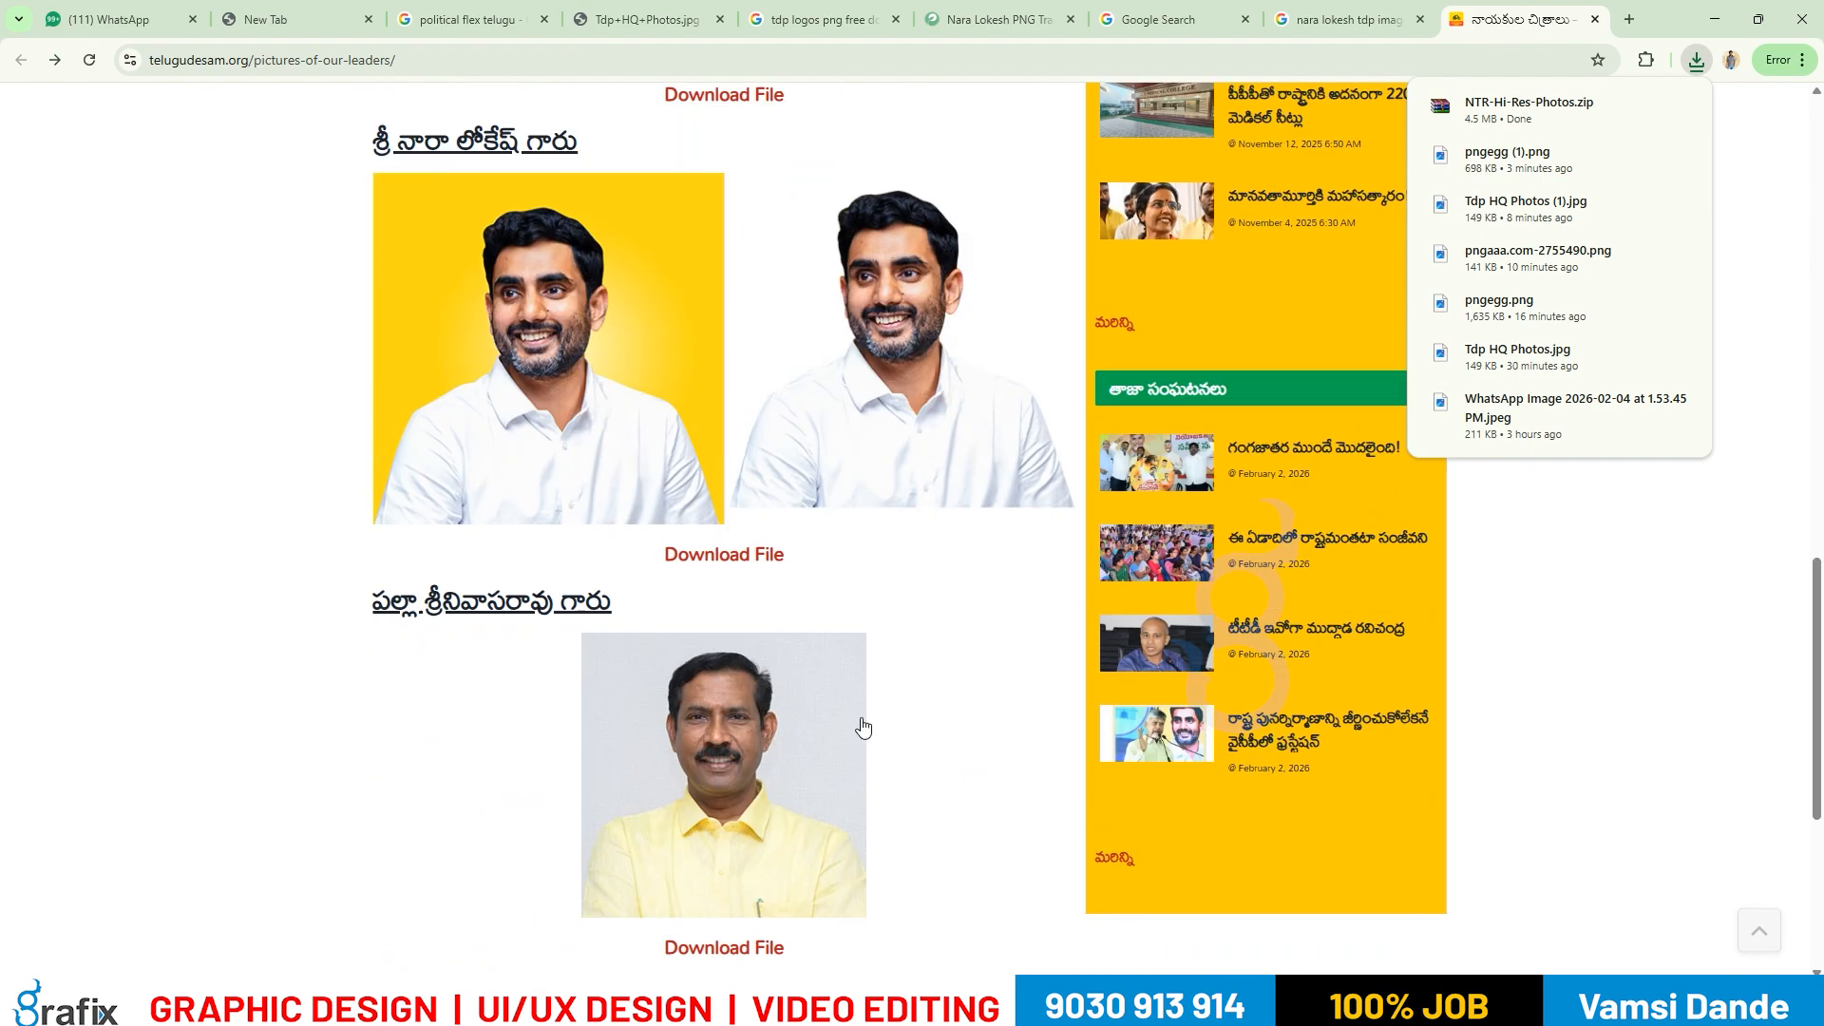
{"action": "scroll", "coordinate": [863, 722], "scroll_direction": "up", "scroll_amount": 4}
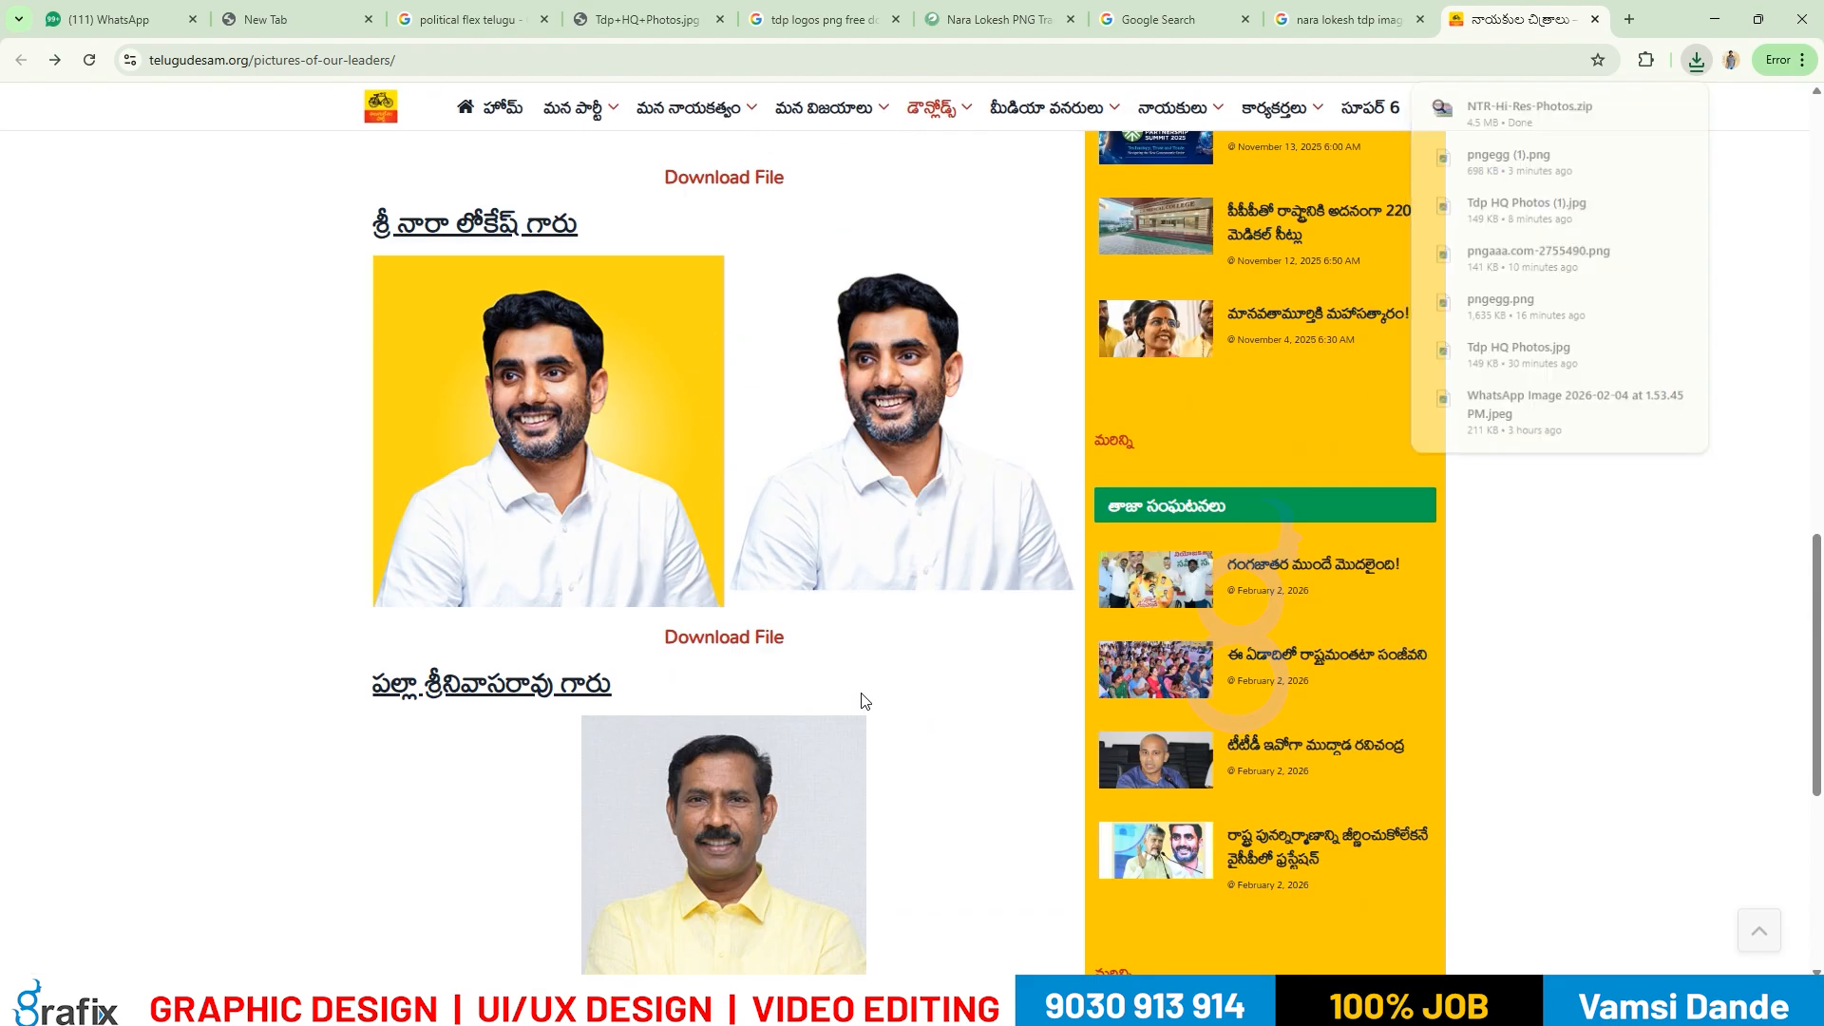
{"action": "scroll", "coordinate": [863, 703], "scroll_direction": "down", "scroll_amount": 4}
{"action": "scroll", "coordinate": [870, 618], "scroll_direction": "up", "scroll_amount": 1}
{"action": "scroll", "coordinate": [869, 584], "scroll_direction": "up", "scroll_amount": 18}
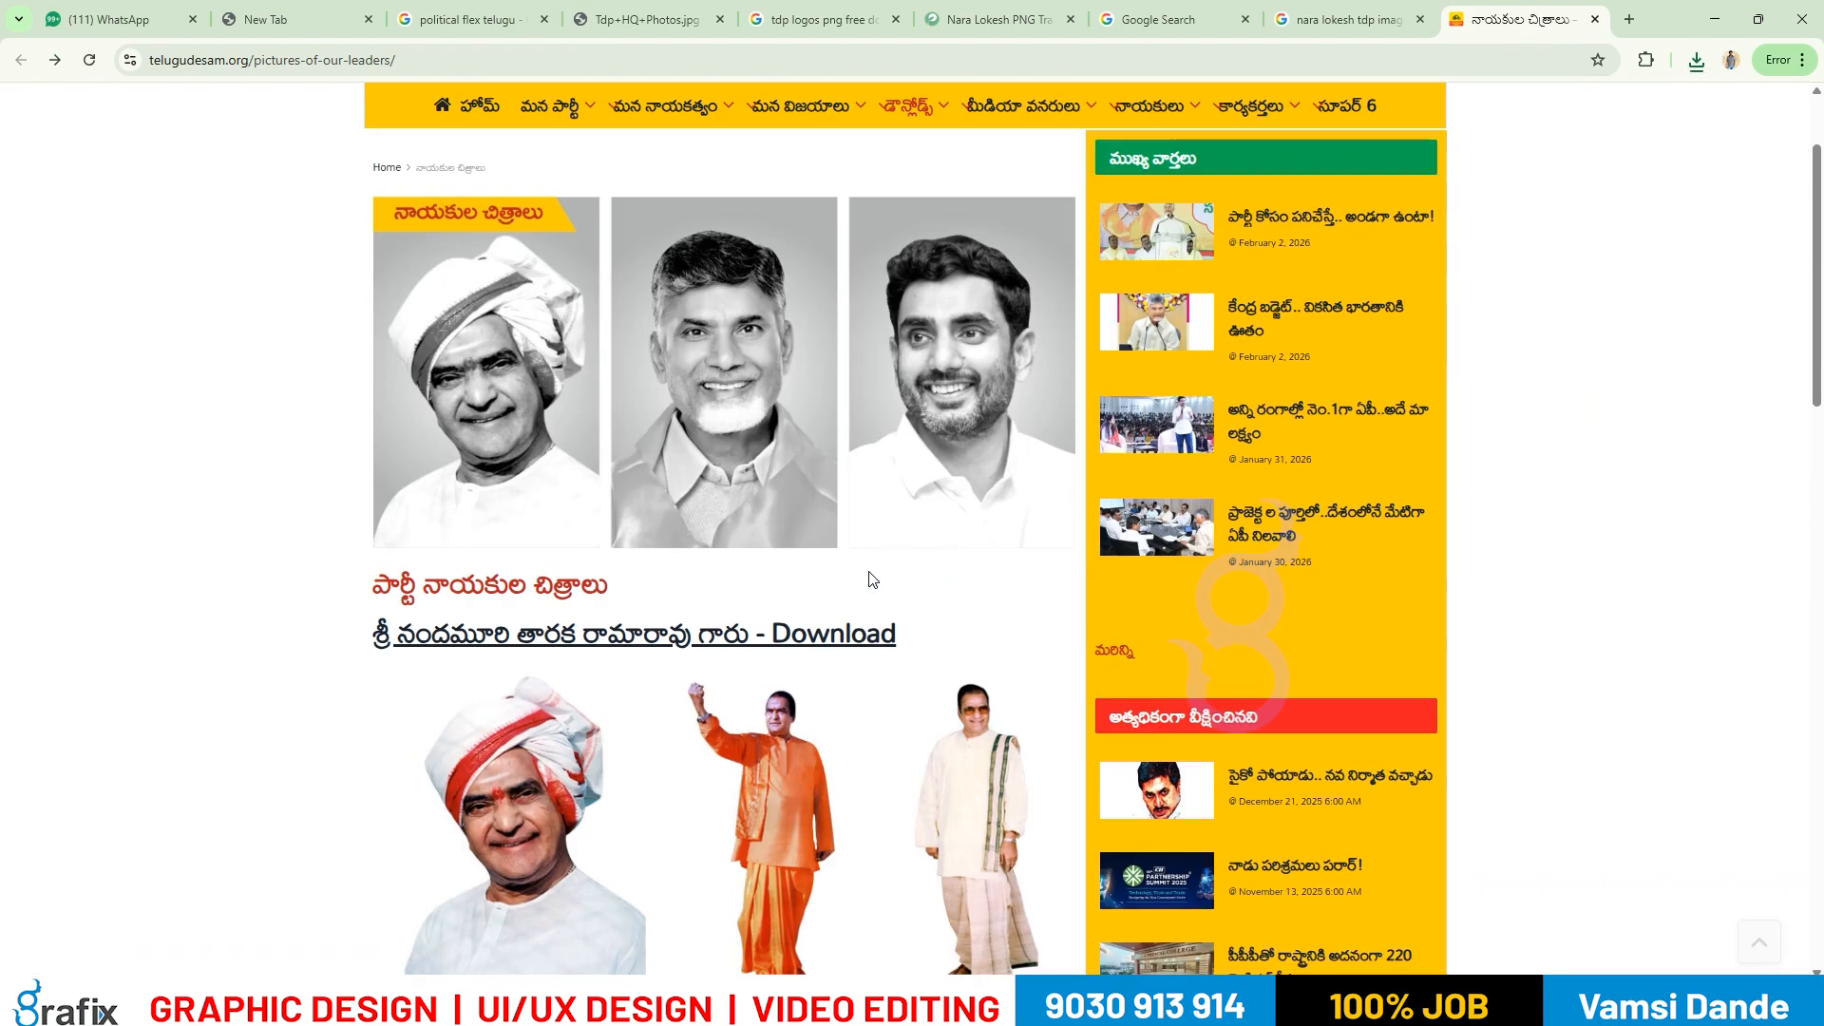
{"action": "scroll", "coordinate": [852, 649], "scroll_direction": "down", "scroll_amount": 14}
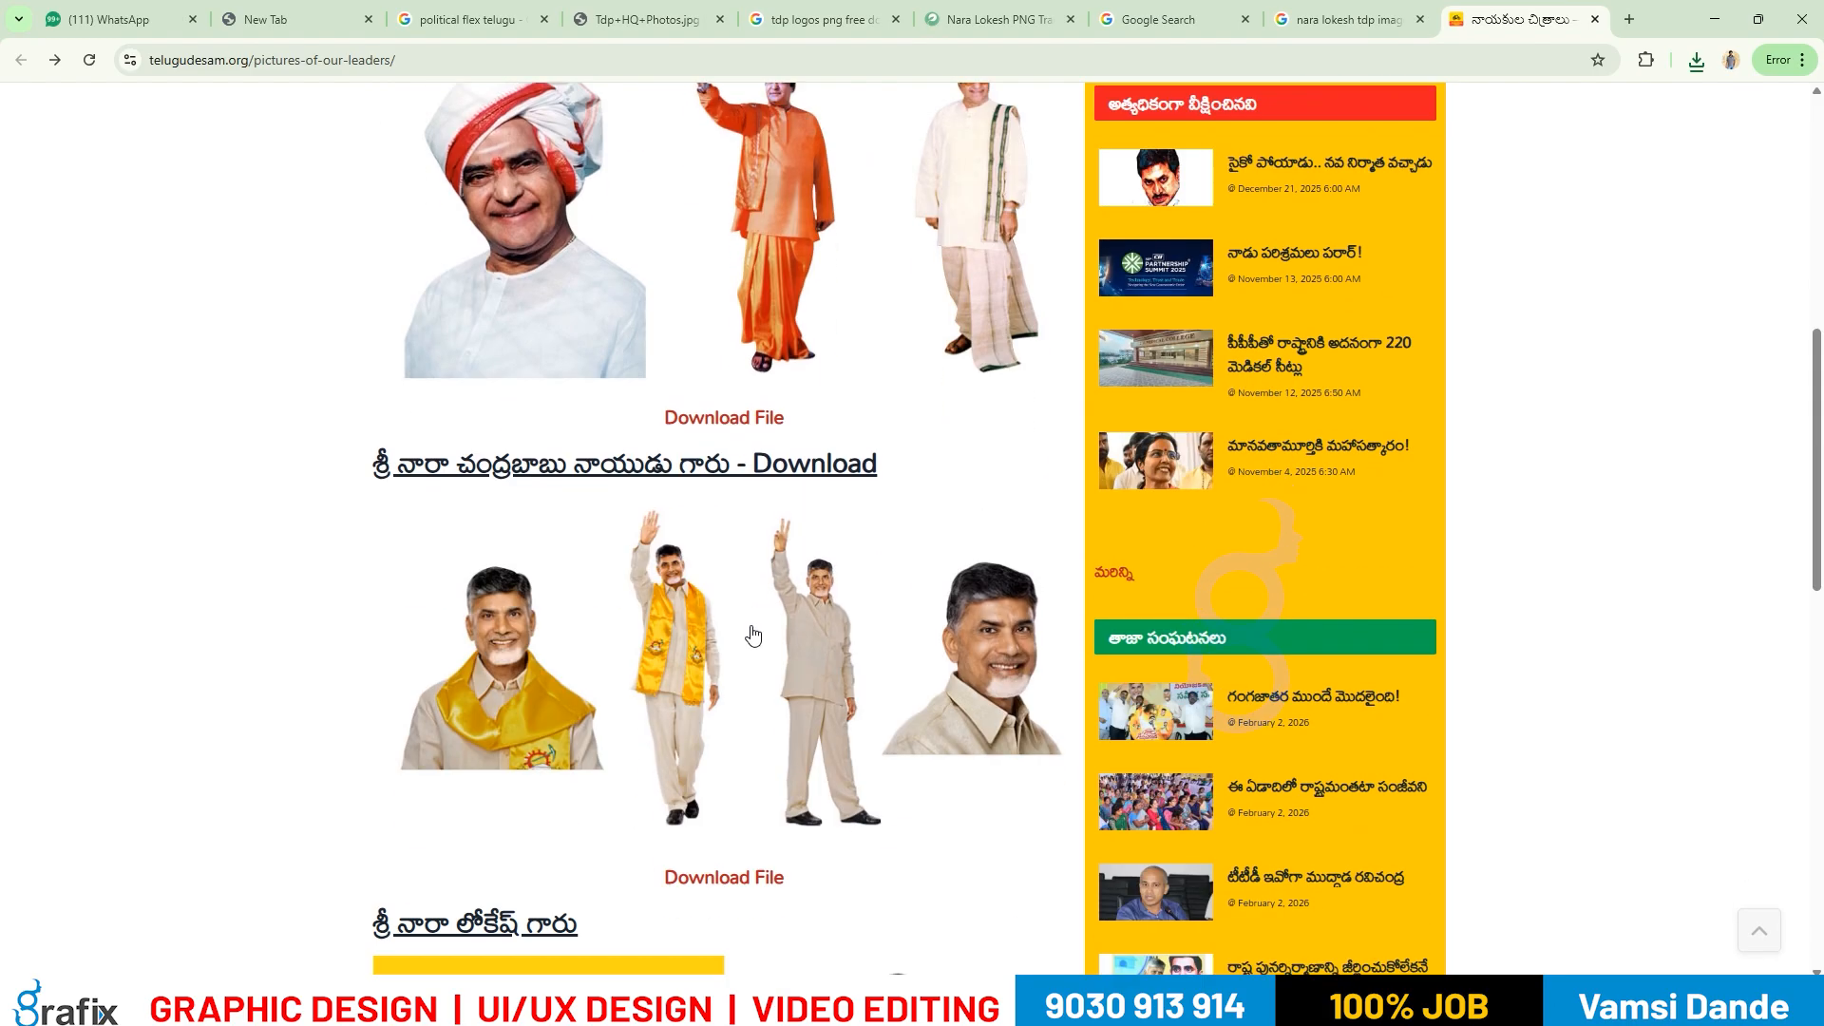
{"action": "scroll", "coordinate": [728, 779], "scroll_direction": "down", "scroll_amount": 5}
{"action": "left_click", "coordinate": [715, 629]}
{"action": "scroll", "coordinate": [960, 574], "scroll_direction": "up", "scroll_amount": 4}
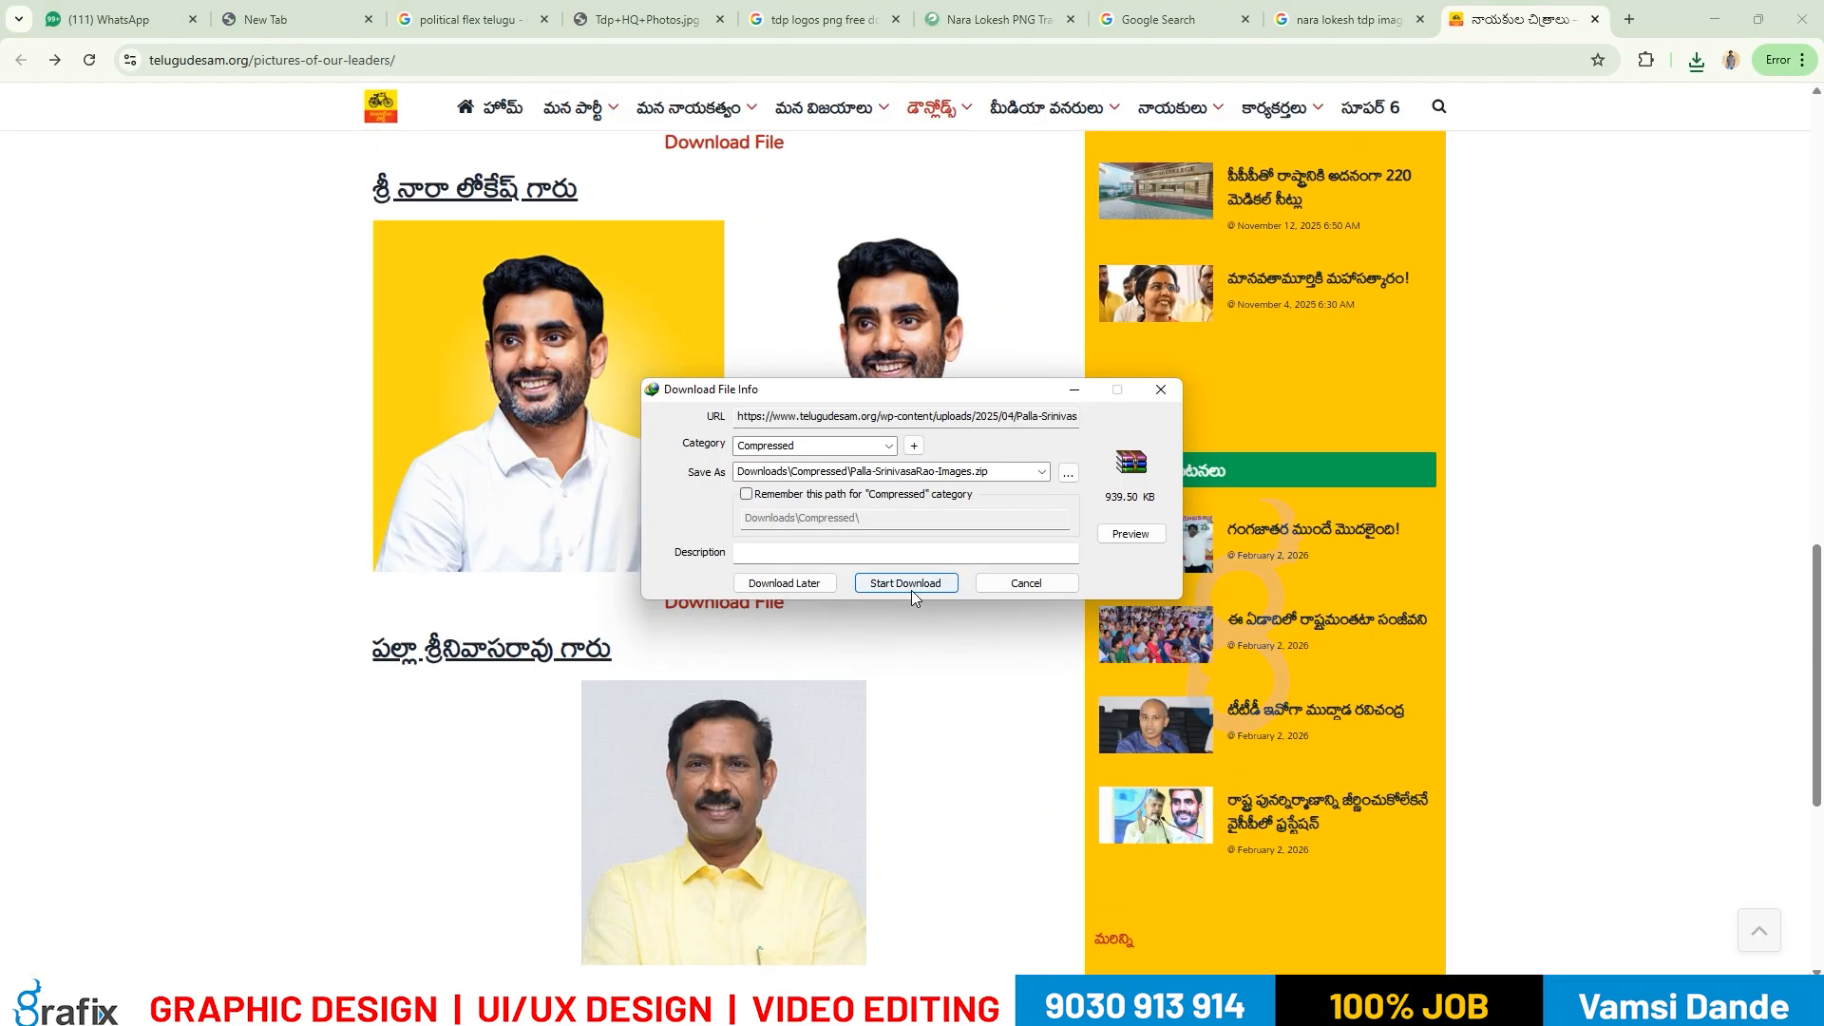
{"action": "left_click", "coordinate": [905, 584]}
Open the site's party logos page and try to download the round TDP logo archive.
{"action": "scroll", "coordinate": [948, 596], "scroll_direction": "up", "scroll_amount": 14}
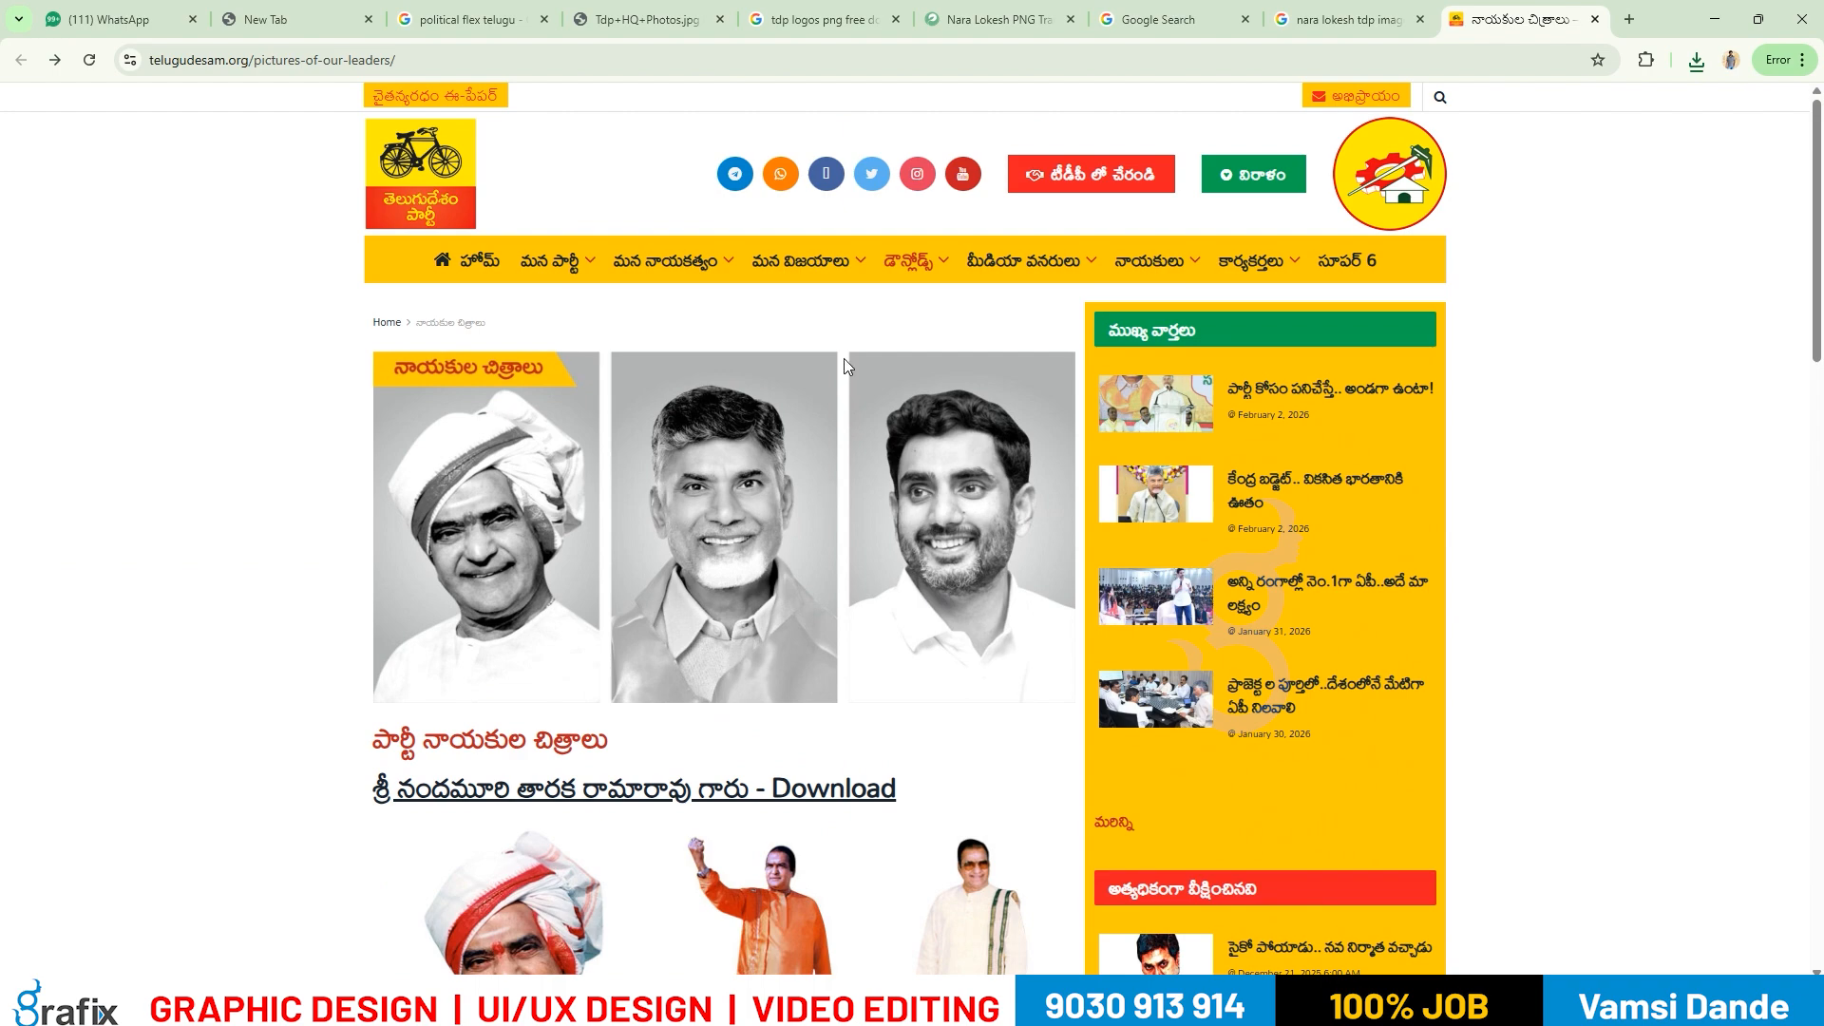
{"action": "mouse_move", "coordinate": [945, 277]}
{"action": "mouse_move", "coordinate": [936, 484]}
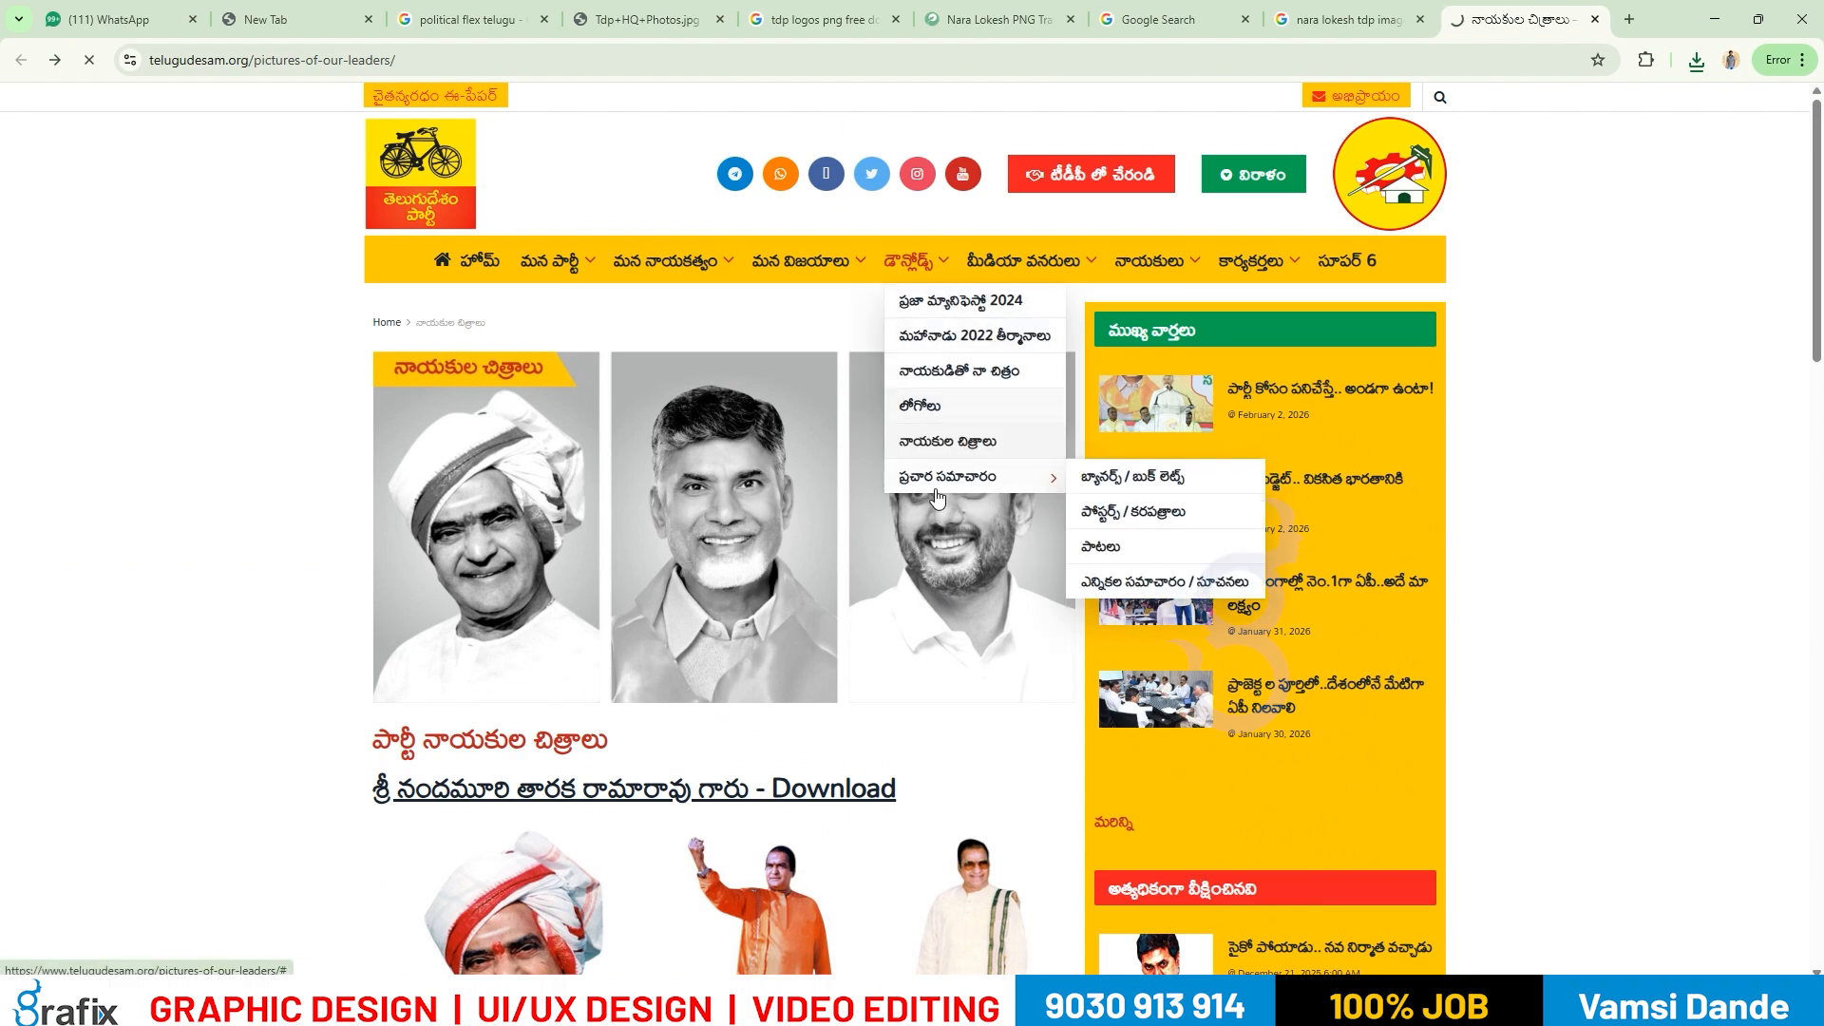
{"action": "scroll", "coordinate": [933, 623], "scroll_direction": "down", "scroll_amount": 10}
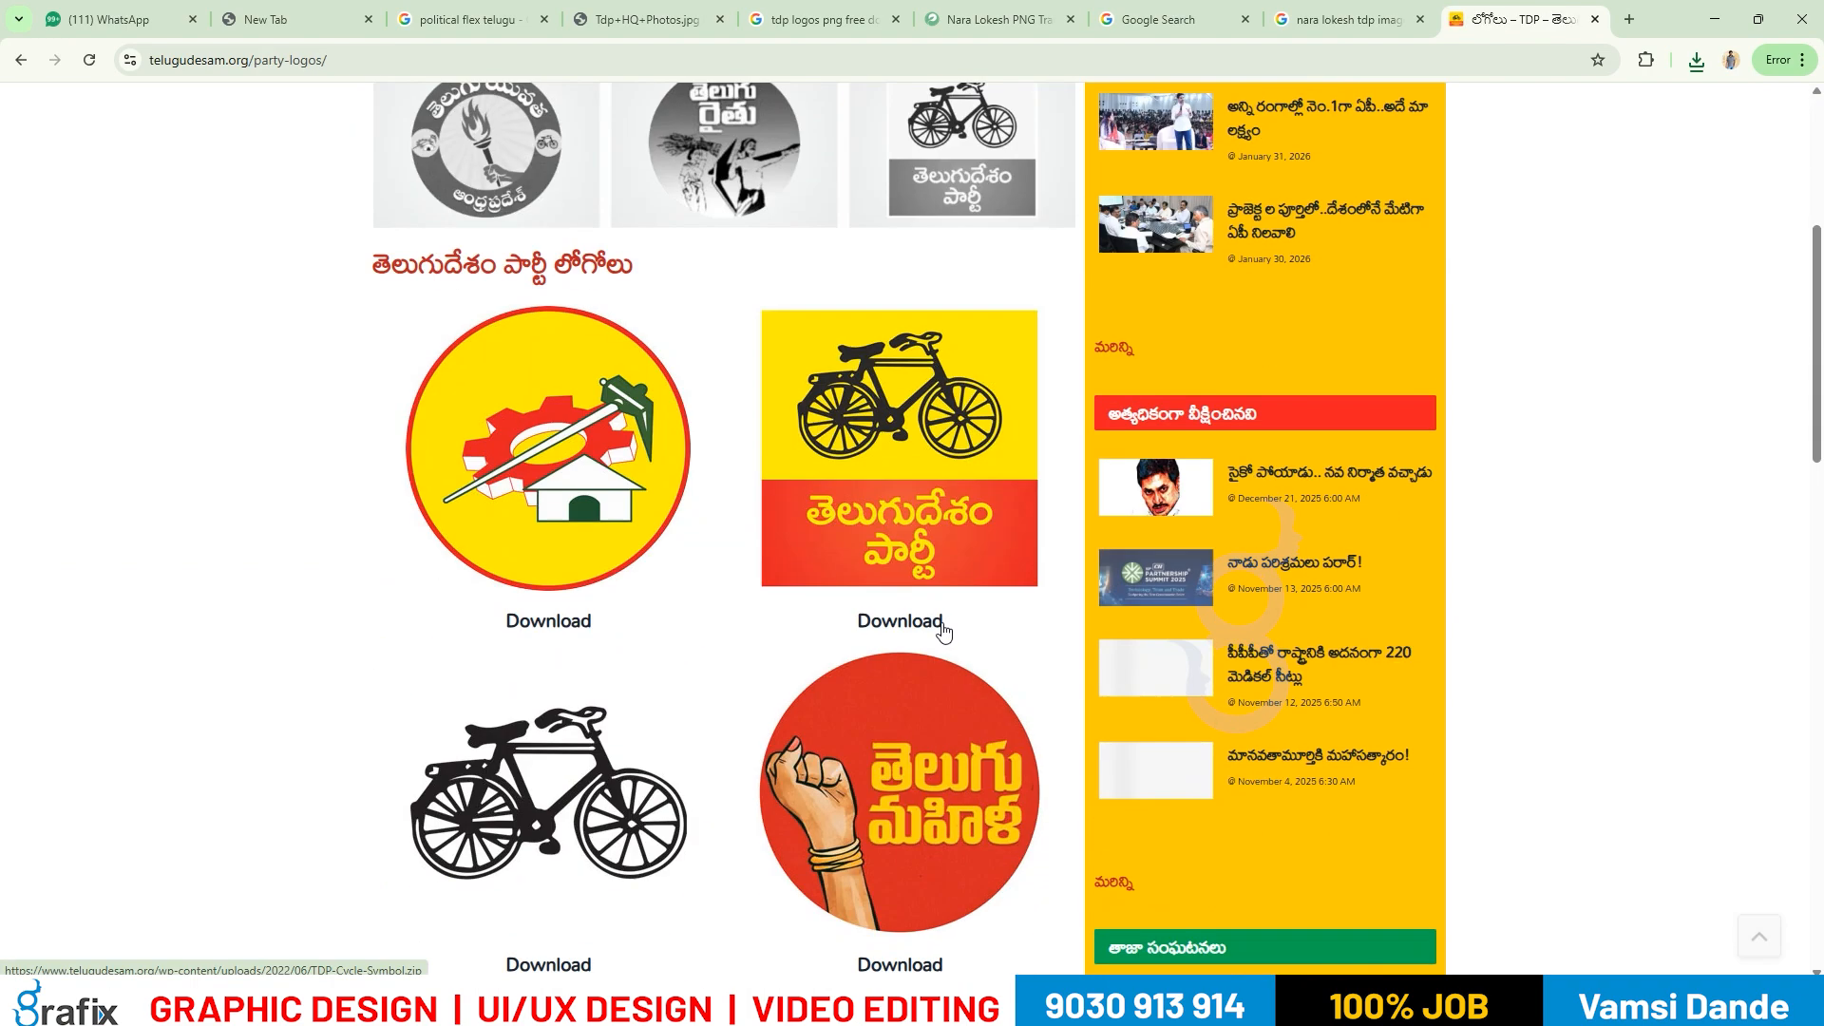
{"action": "left_click", "coordinate": [581, 342]}
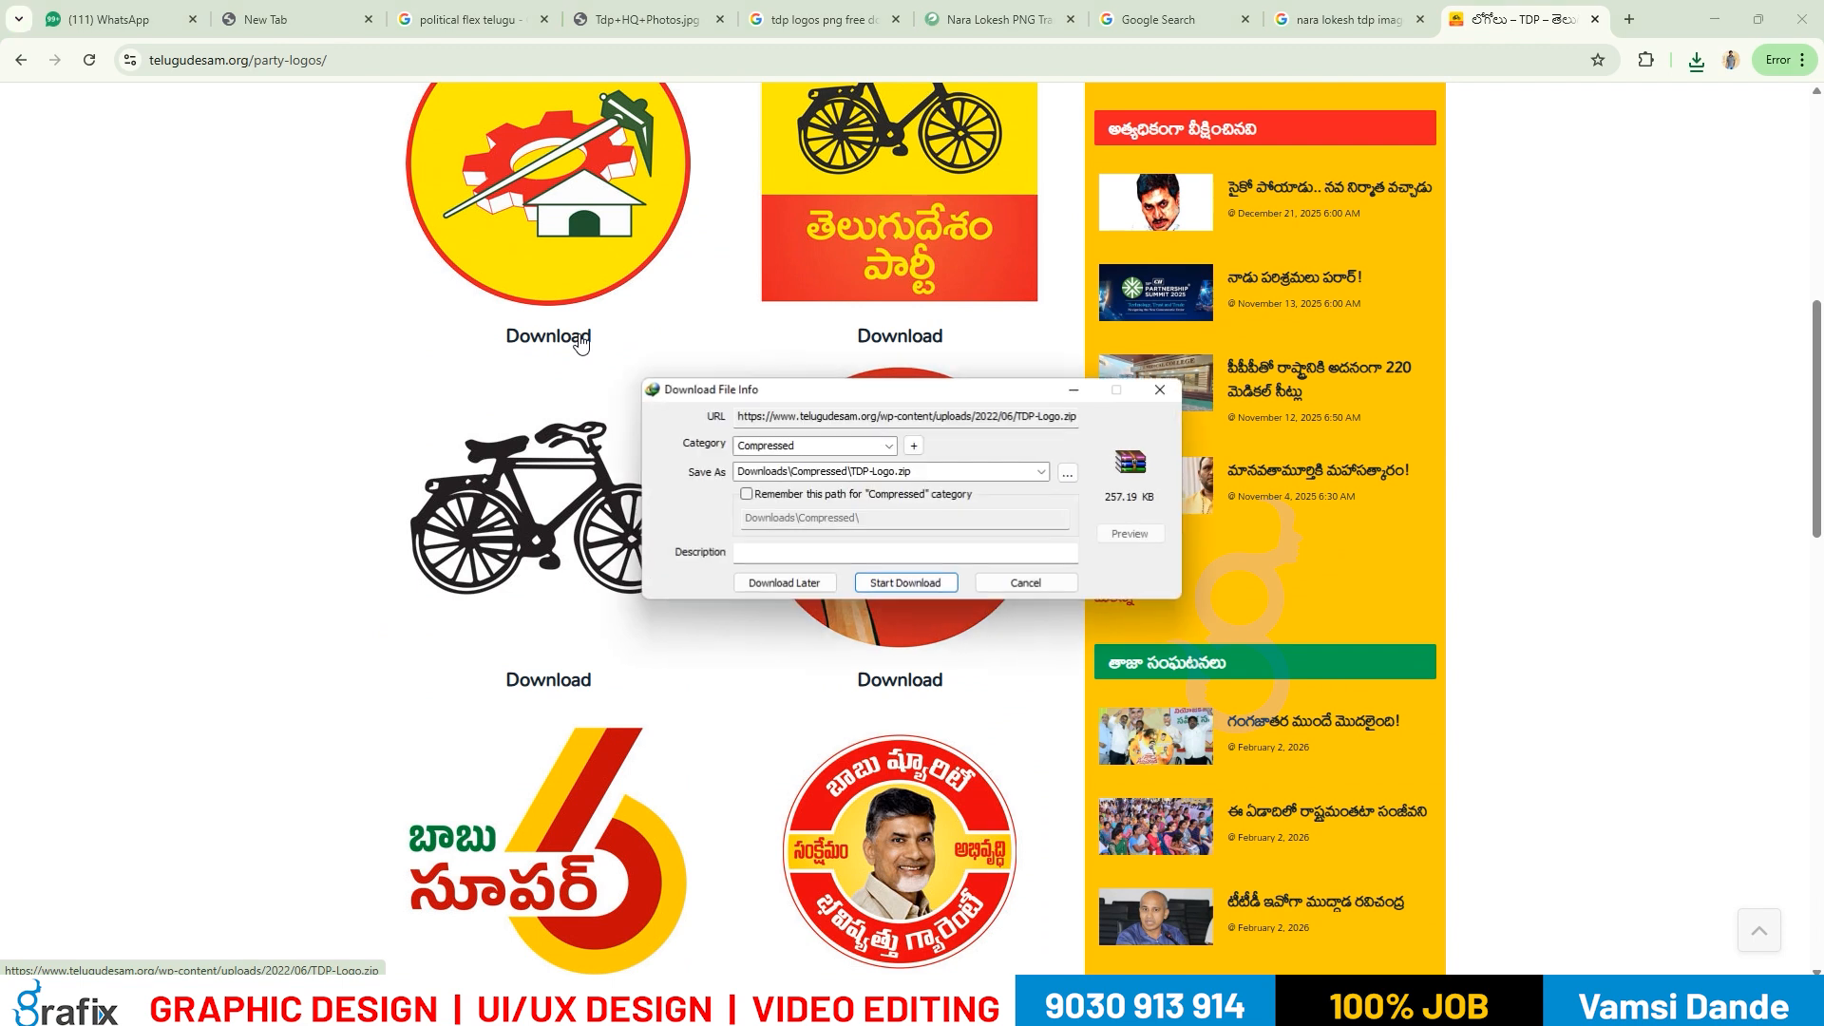
{"action": "left_click", "coordinate": [1021, 587]}
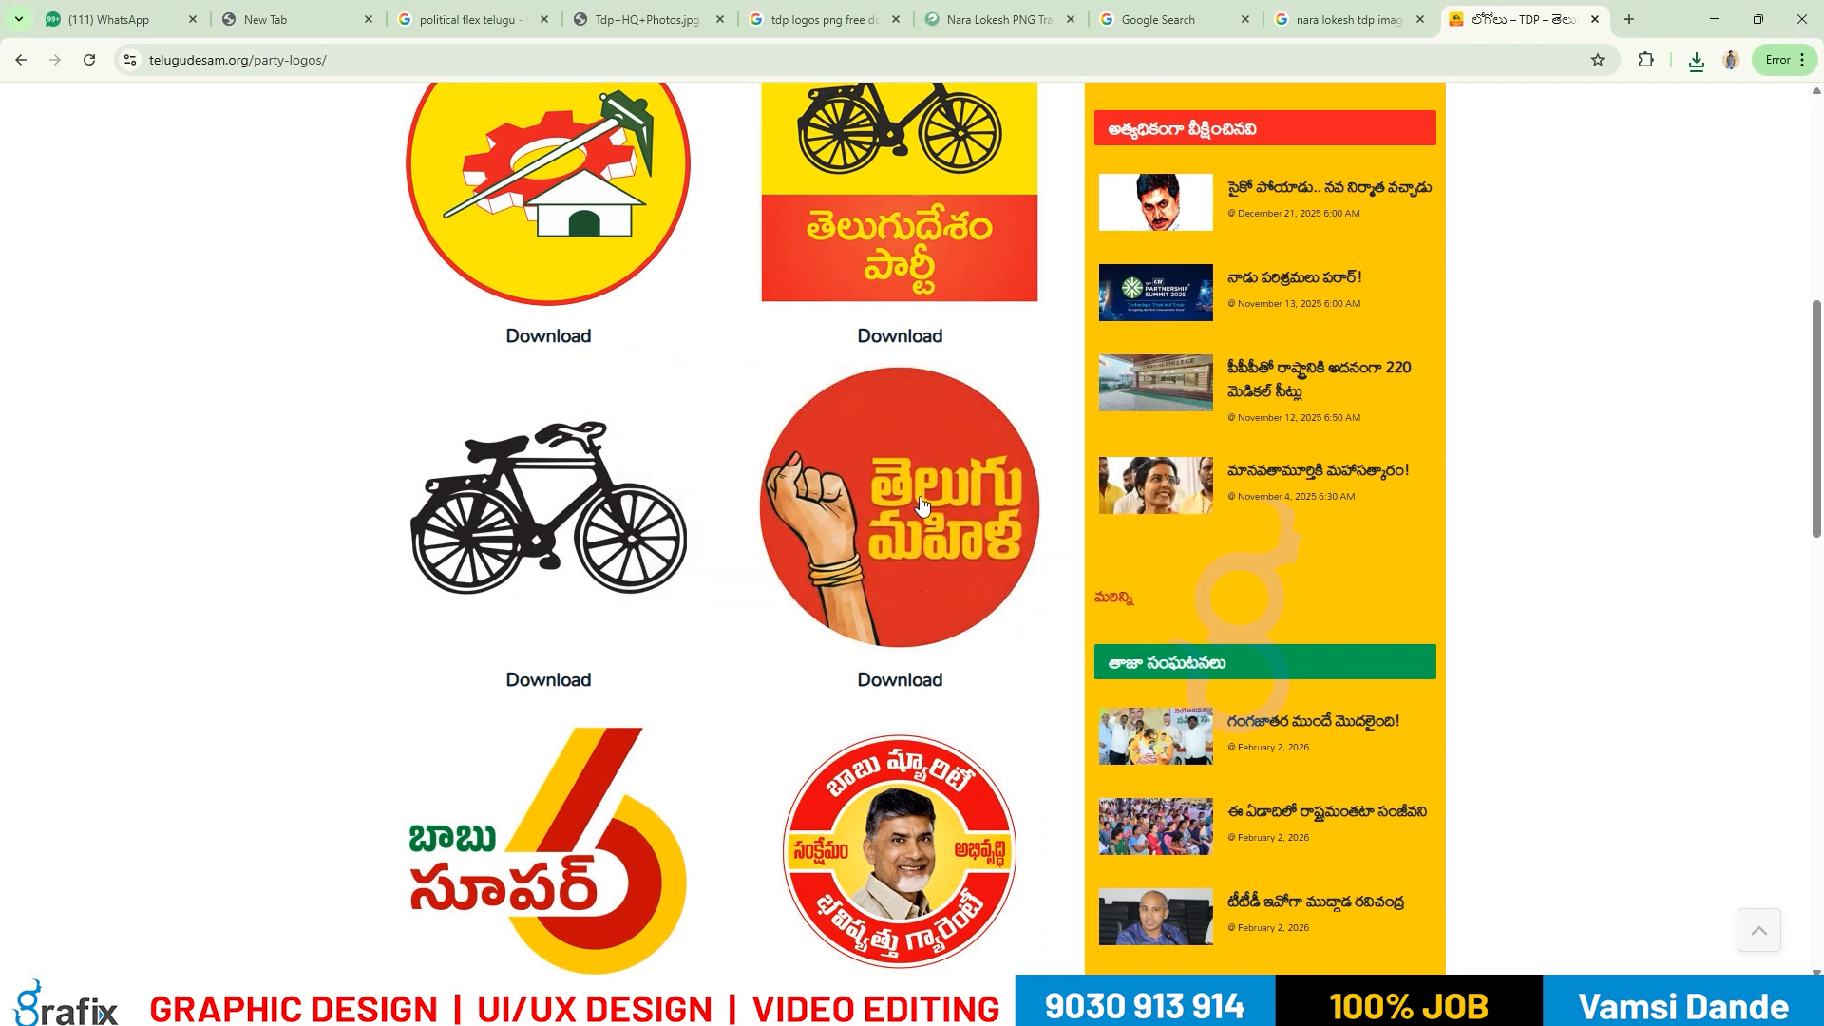
Save the Babu-Surety-Bhavisyathuku-Guarantee-Logo PDF to the Desktop and close its tab.
{"action": "scroll", "coordinate": [922, 503], "scroll_direction": "down", "scroll_amount": 5}
{"action": "scroll", "coordinate": [599, 499], "scroll_direction": "down", "scroll_amount": 11}
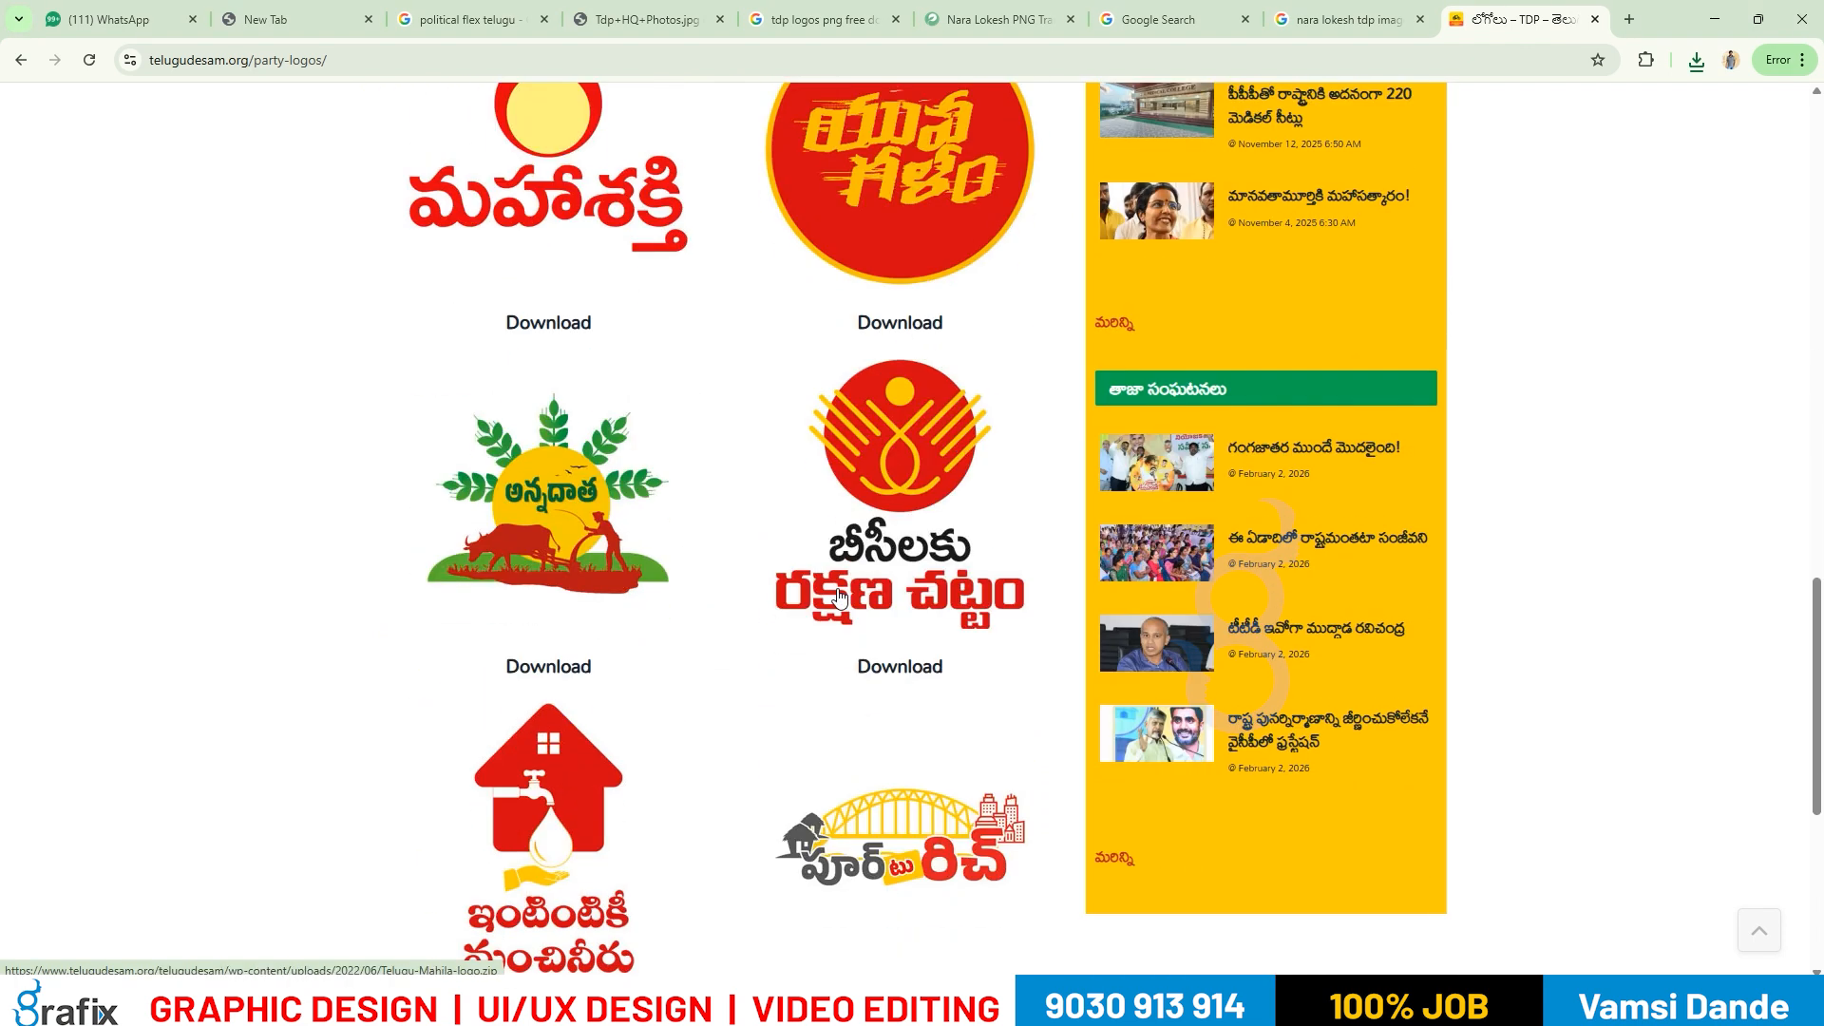
{"action": "scroll", "coordinate": [819, 536], "scroll_direction": "up", "scroll_amount": 8}
{"action": "scroll", "coordinate": [919, 571], "scroll_direction": "up", "scroll_amount": 7}
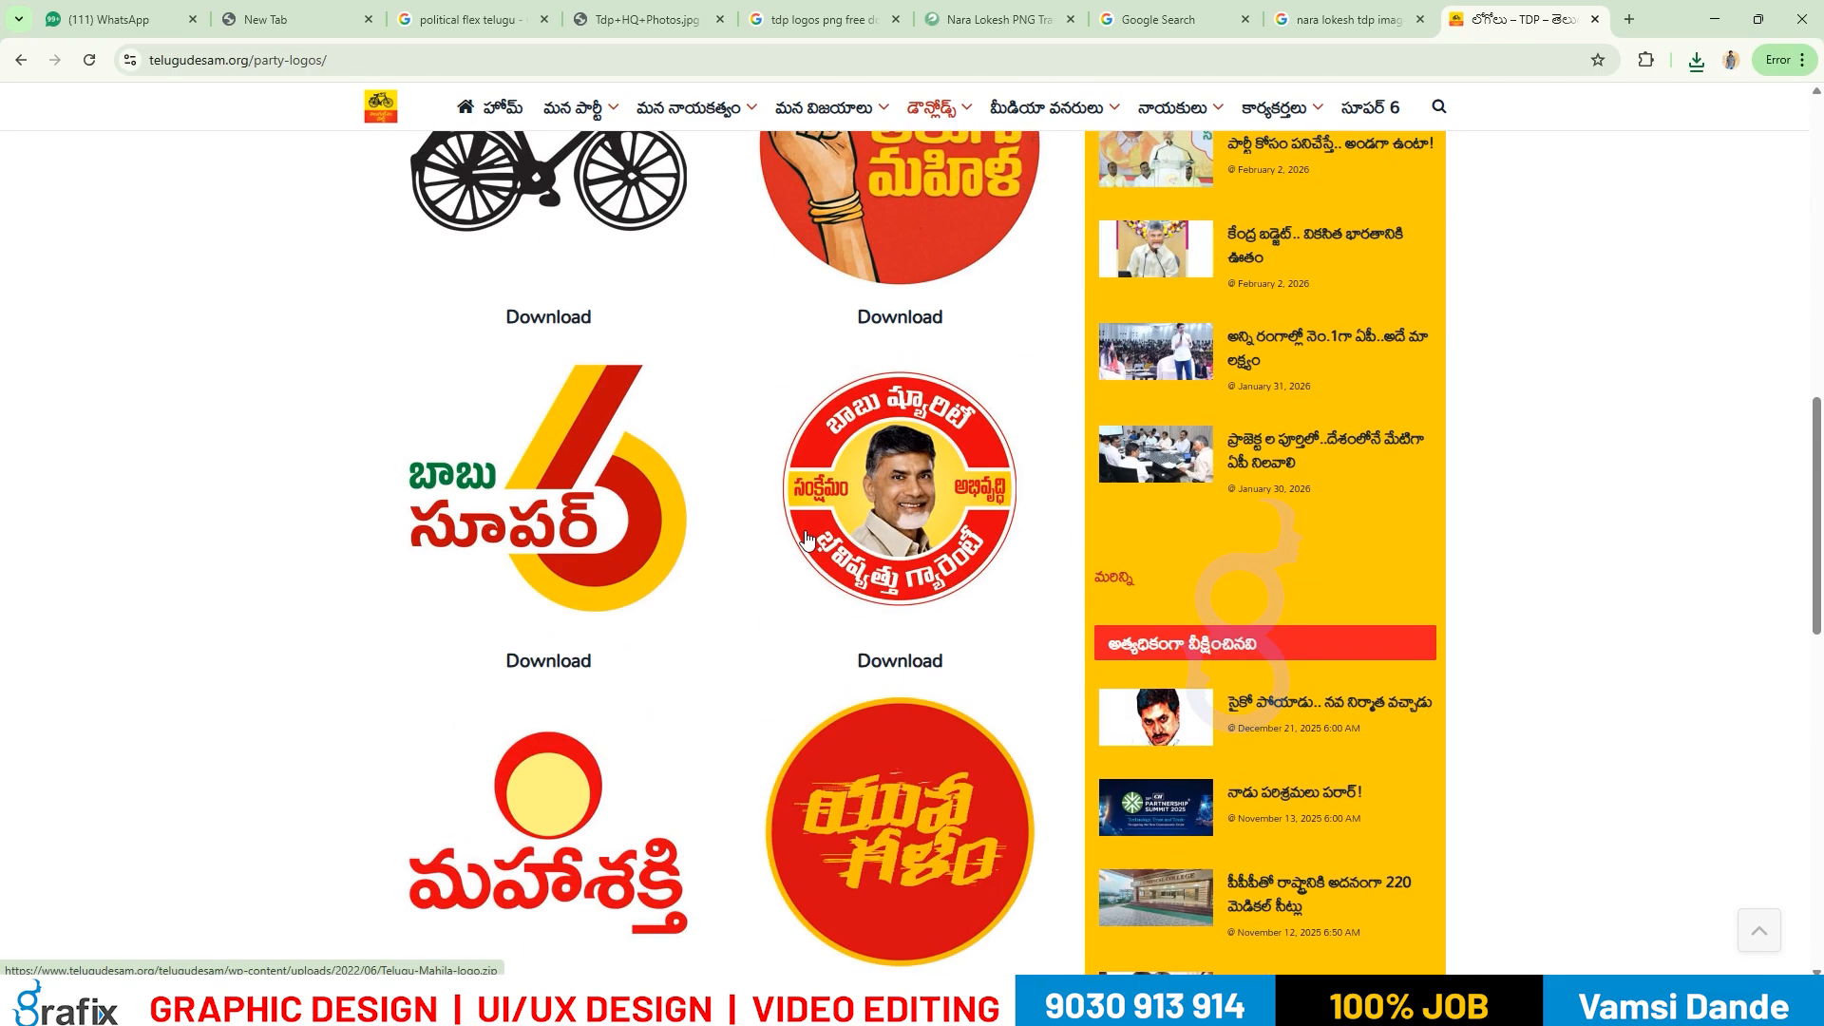
{"action": "scroll", "coordinate": [889, 622], "scroll_direction": "down", "scroll_amount": 4}
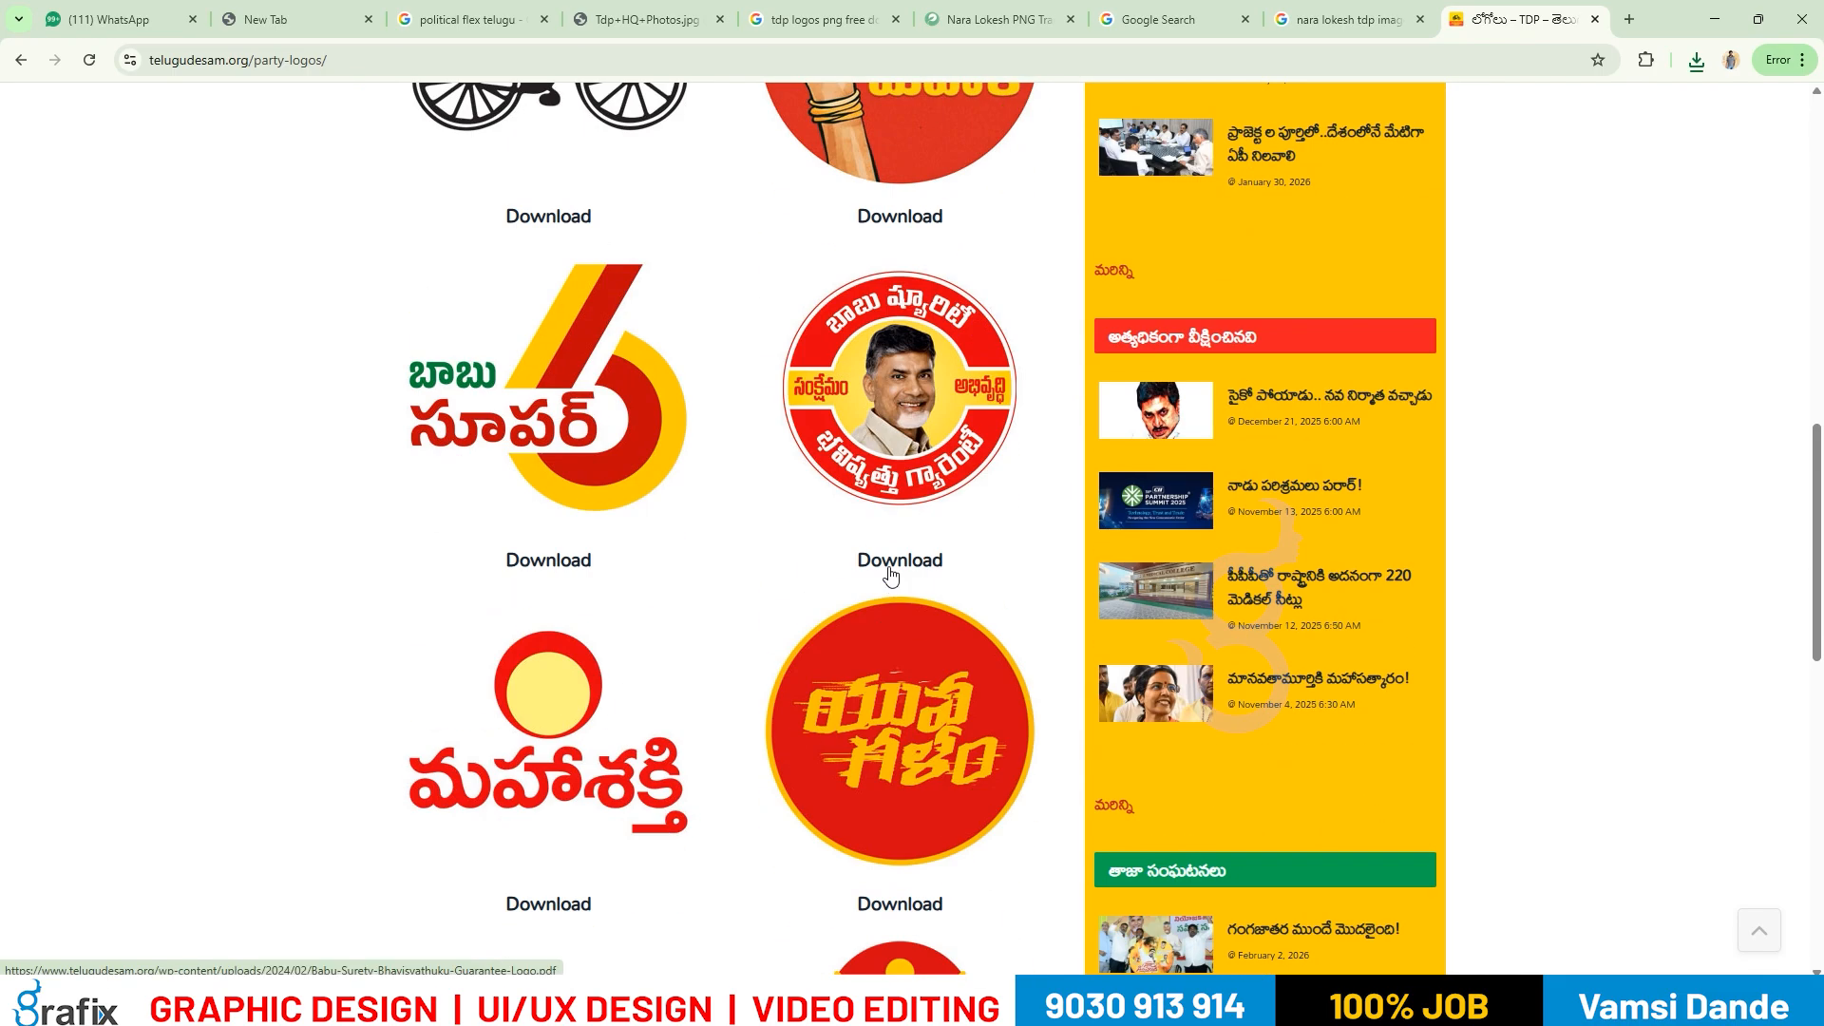
{"action": "left_click", "coordinate": [891, 570]}
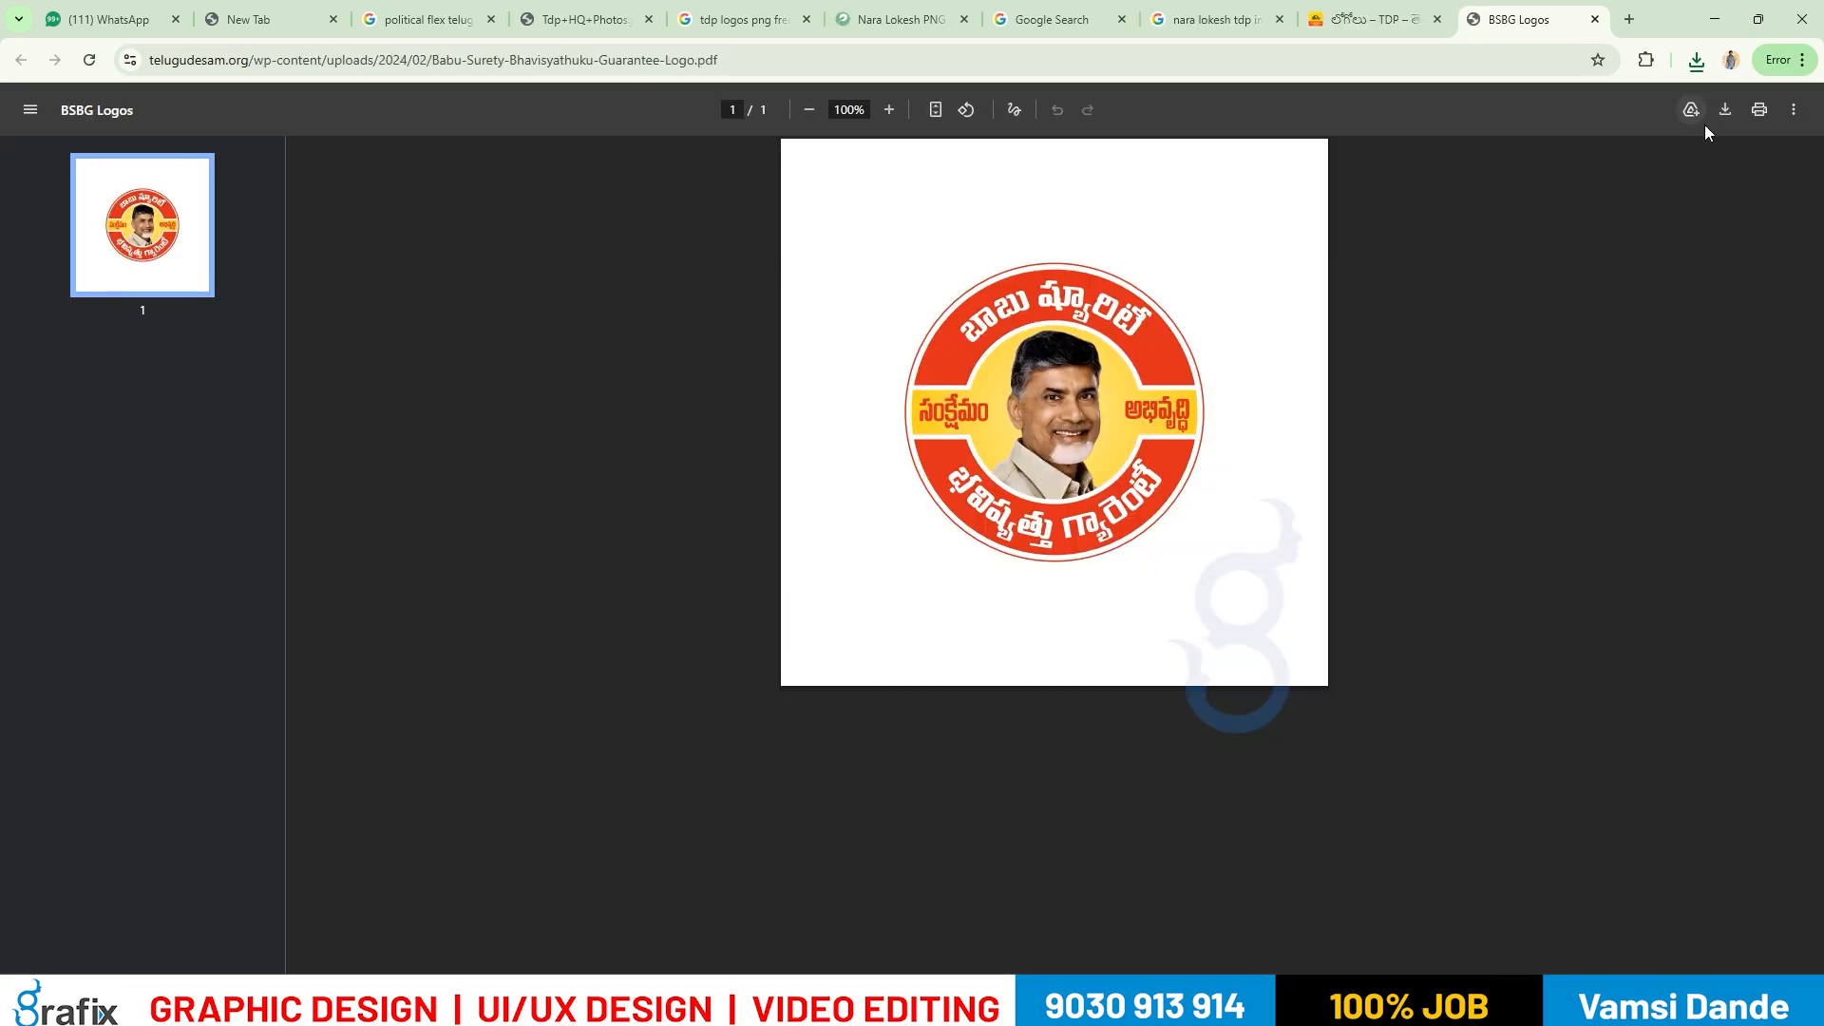
{"action": "key", "text": "ctrl+s"}
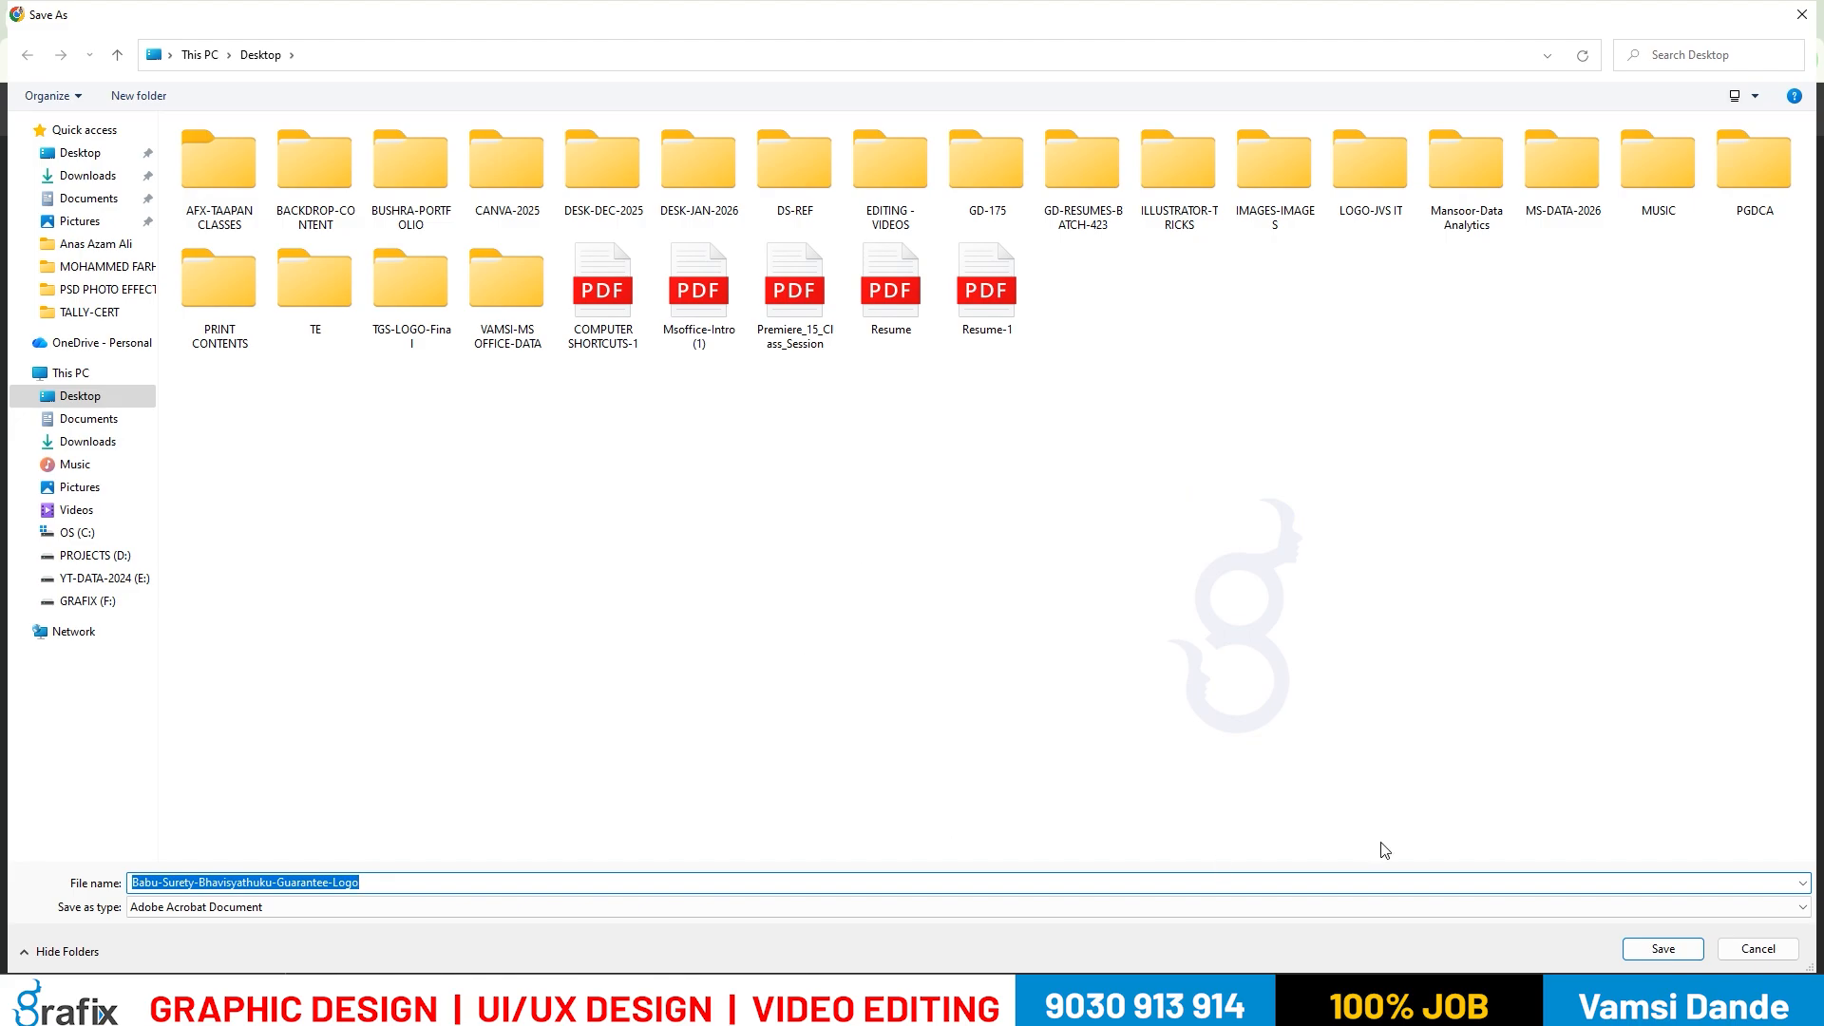
{"action": "left_click", "coordinate": [1661, 949]}
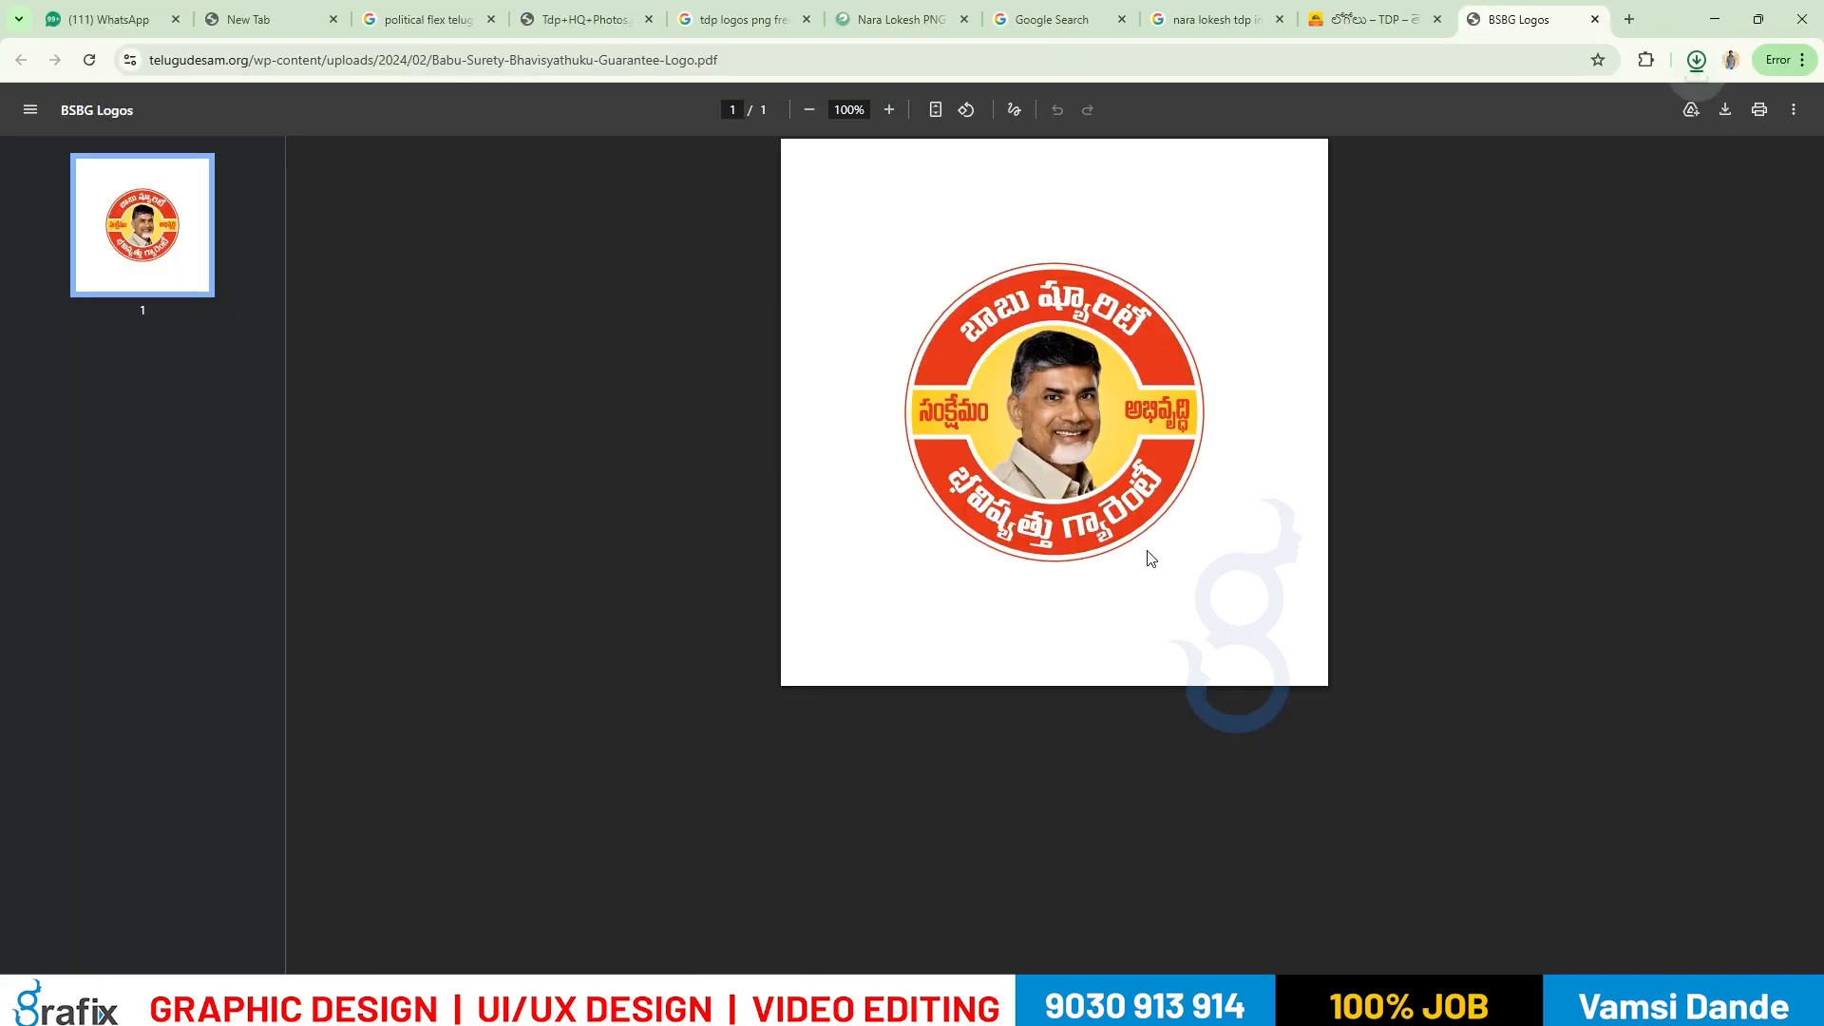
{"action": "key", "text": "ctrl+w"}
Download TDP-Logo.zip for the round party logo, adding the duplicate and overwriting the existing file.
{"action": "scroll", "coordinate": [815, 513], "scroll_direction": "up", "scroll_amount": 8}
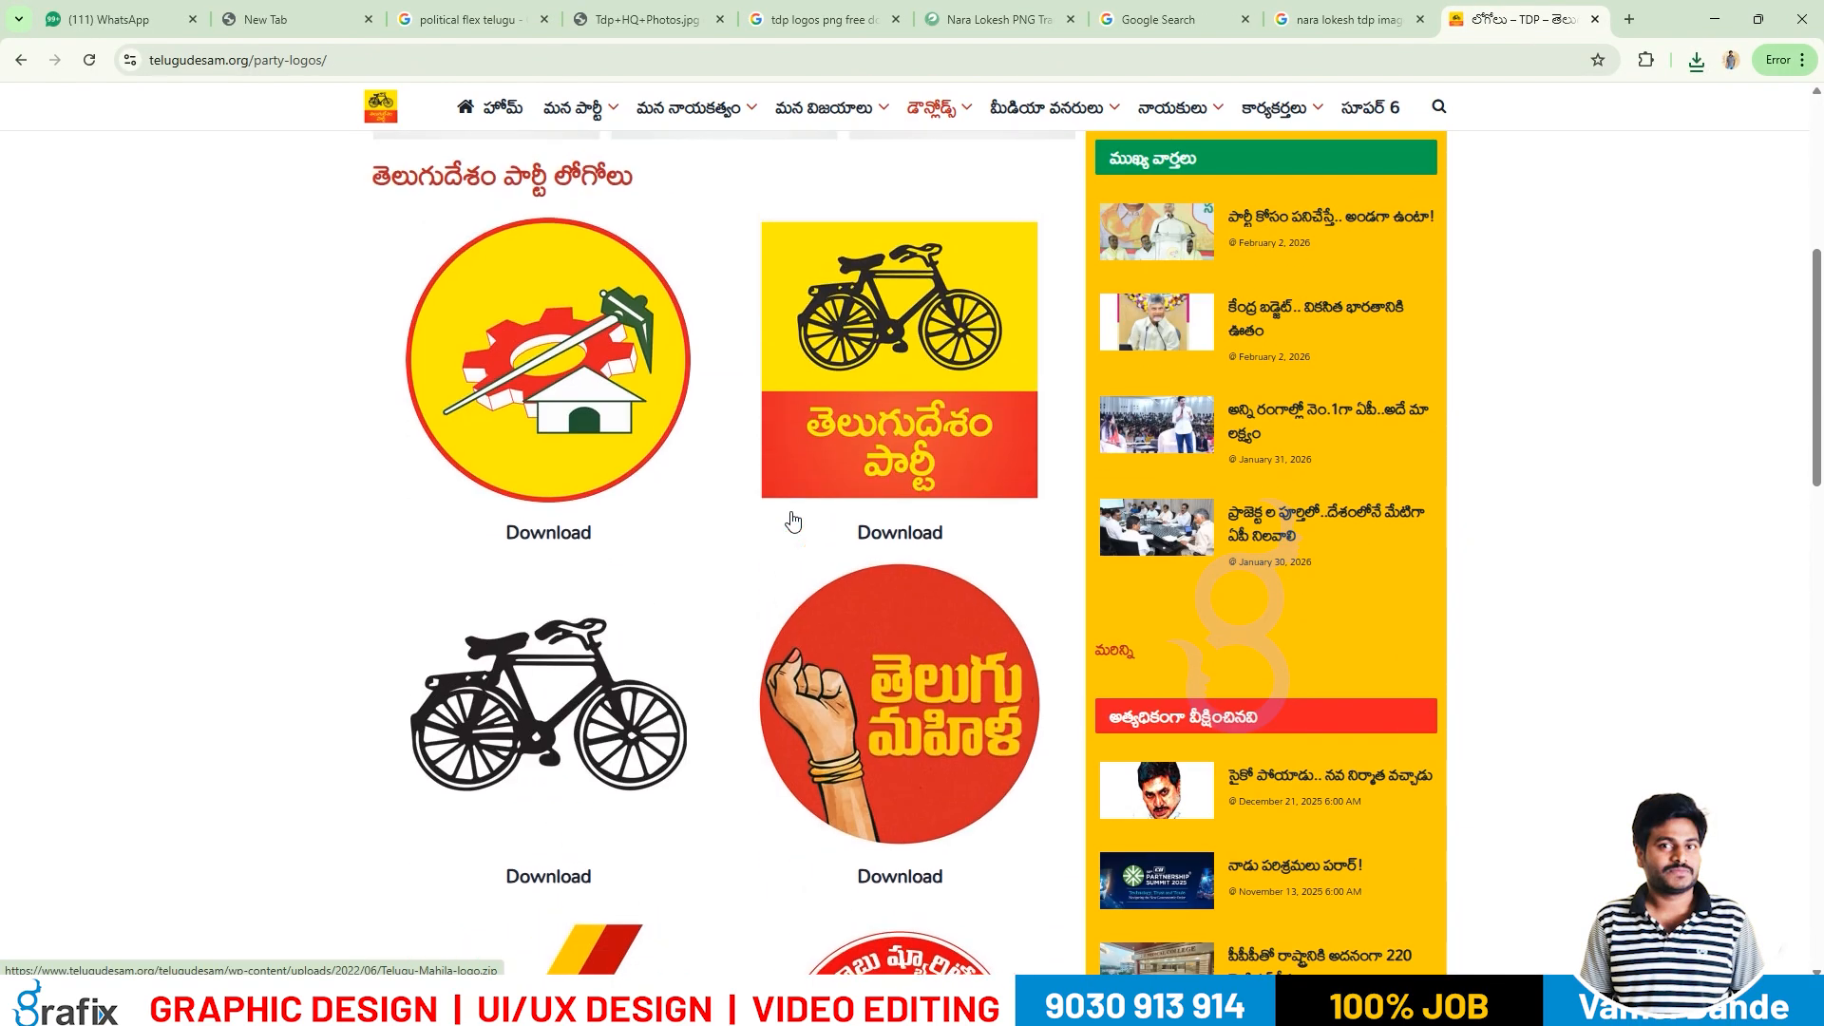
{"action": "scroll", "coordinate": [794, 520], "scroll_direction": "up", "scroll_amount": 3}
{"action": "scroll", "coordinate": [966, 656], "scroll_direction": "down", "scroll_amount": 2}
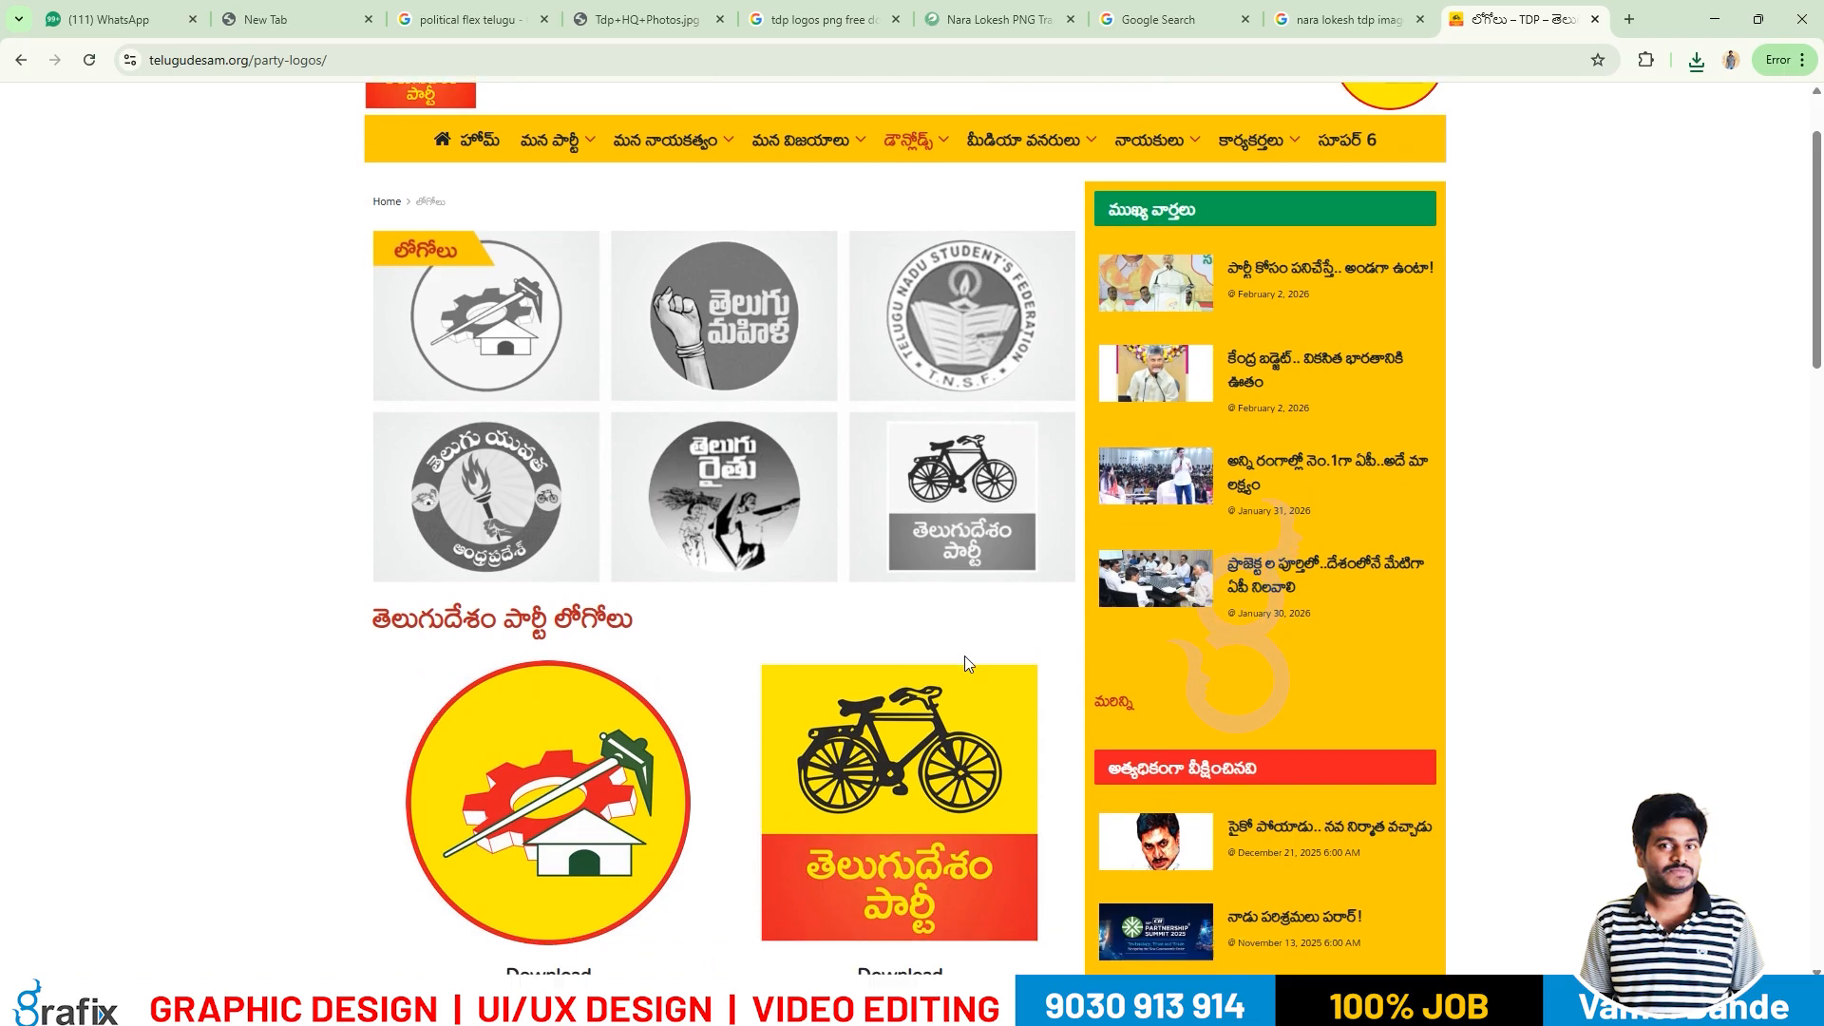
{"action": "left_click", "coordinate": [559, 824]}
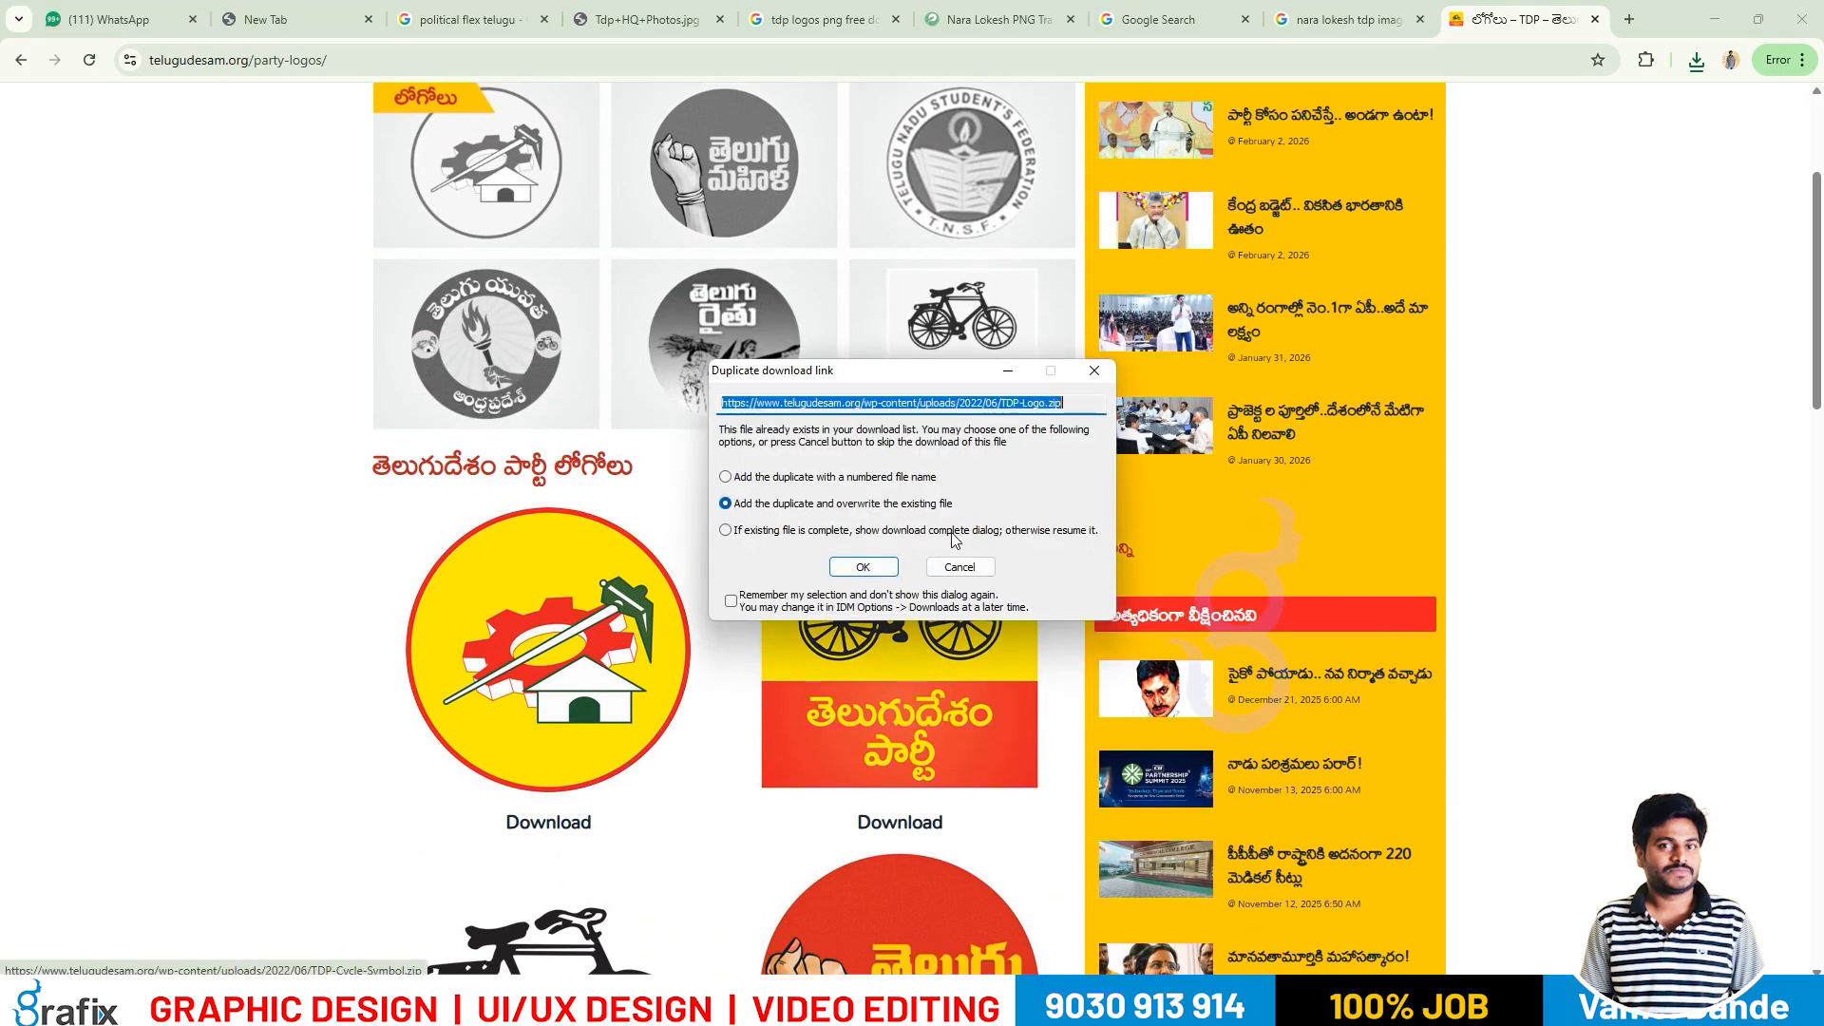
{"action": "left_click", "coordinate": [882, 577]}
Switch to File Explorer and extract the NTR-Hi-Res-Photos archive in the Downloads folder.
{"action": "key", "text": "super"}
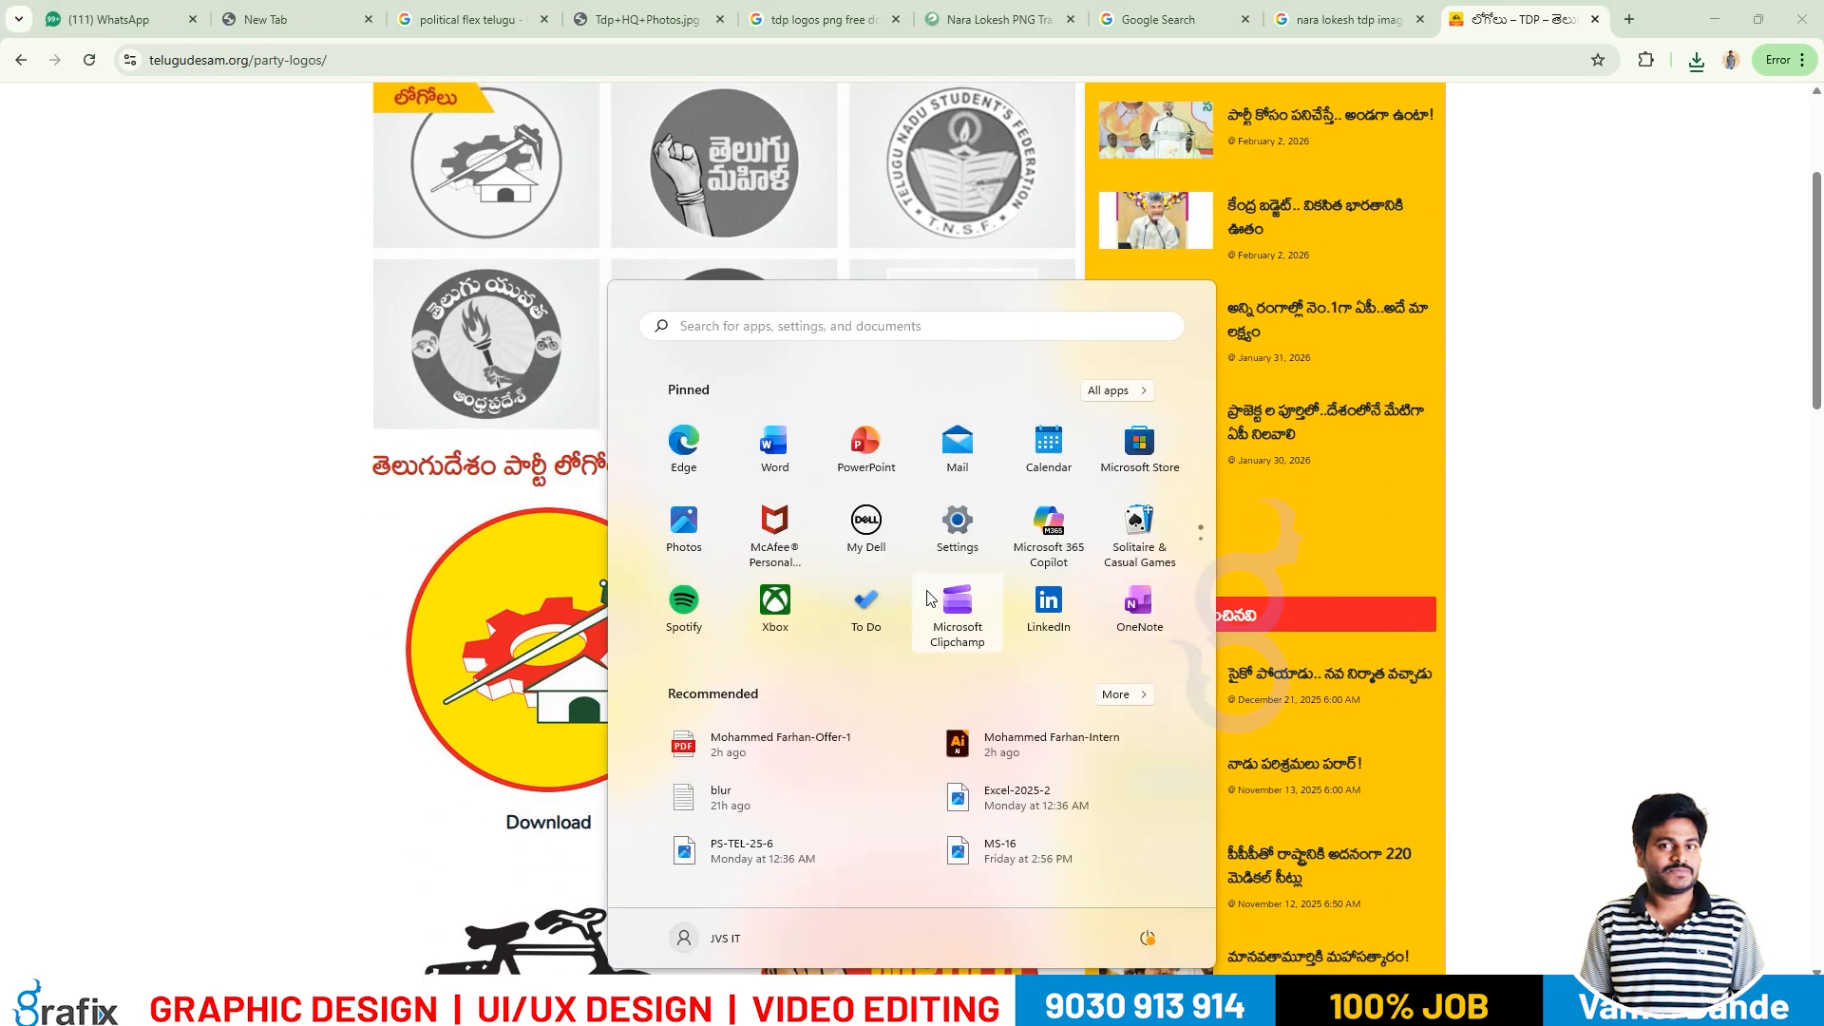
{"action": "key", "text": "super"}
{"action": "key", "text": "super+e"}
{"action": "left_click", "coordinate": [105, 192]}
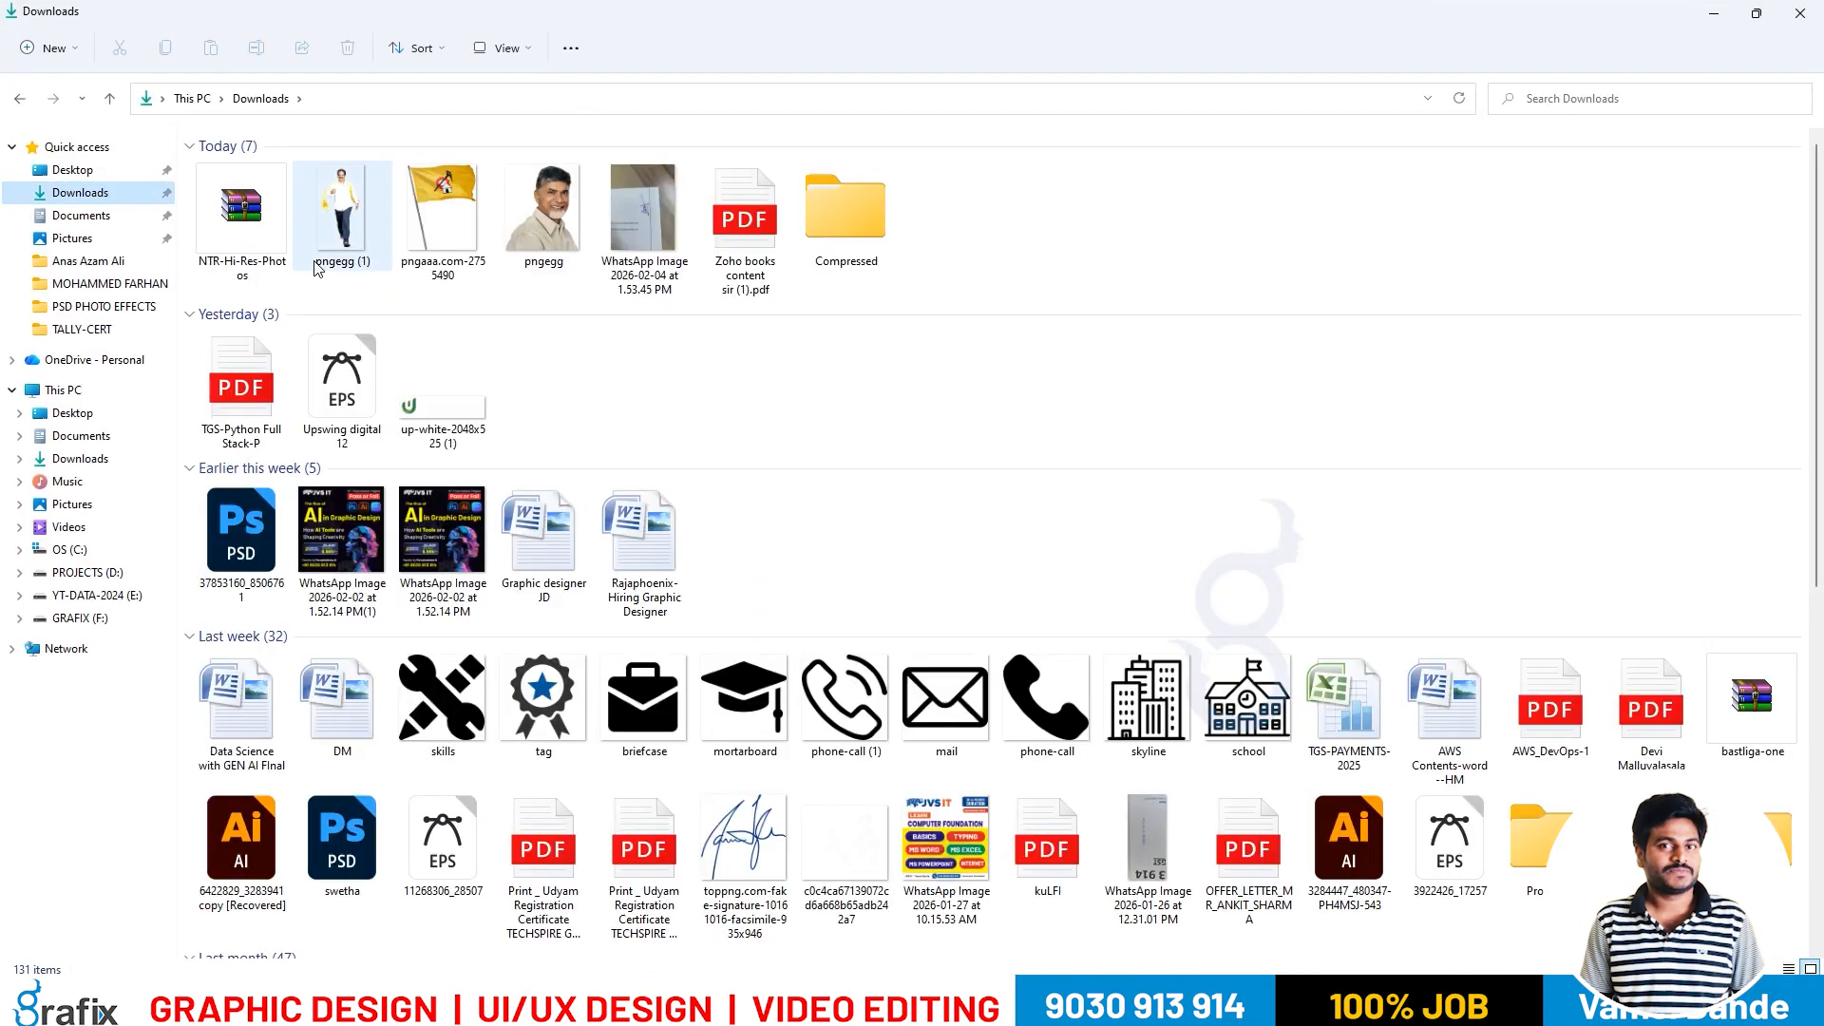
{"action": "left_click", "coordinate": [268, 238]}
{"action": "right_click", "coordinate": [269, 237]}
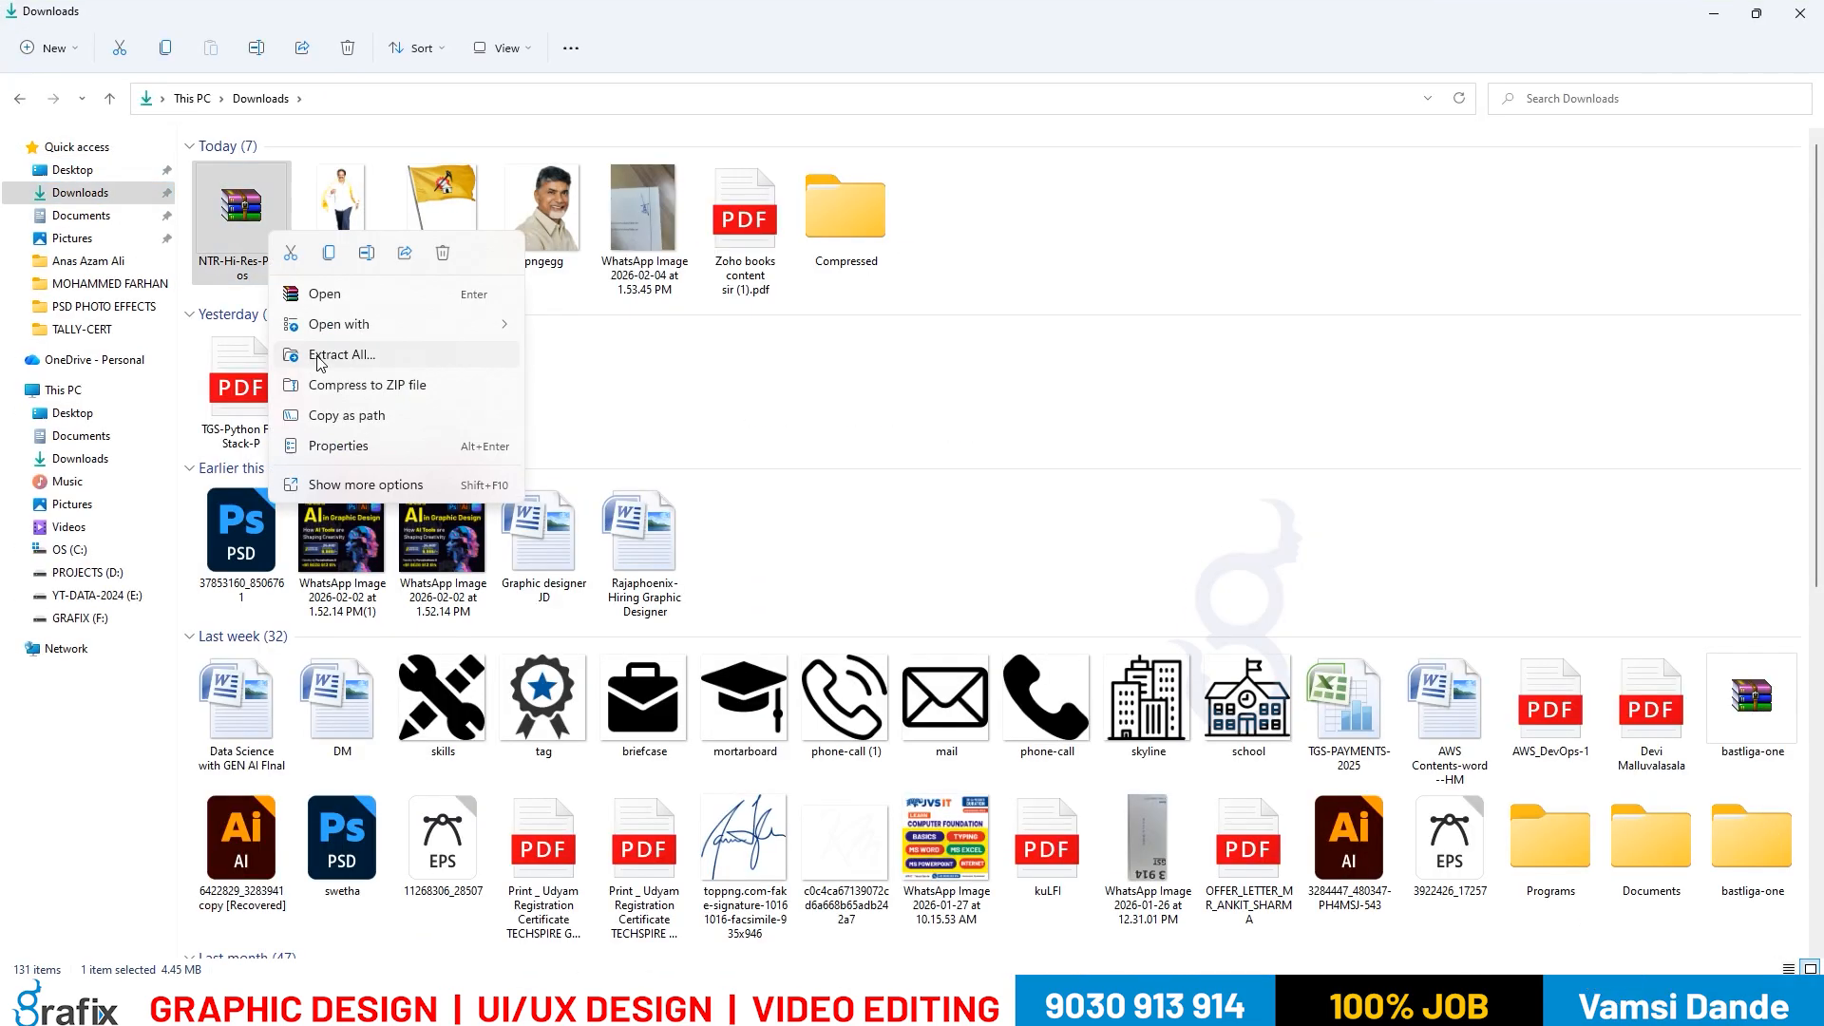
{"action": "left_click", "coordinate": [321, 353]}
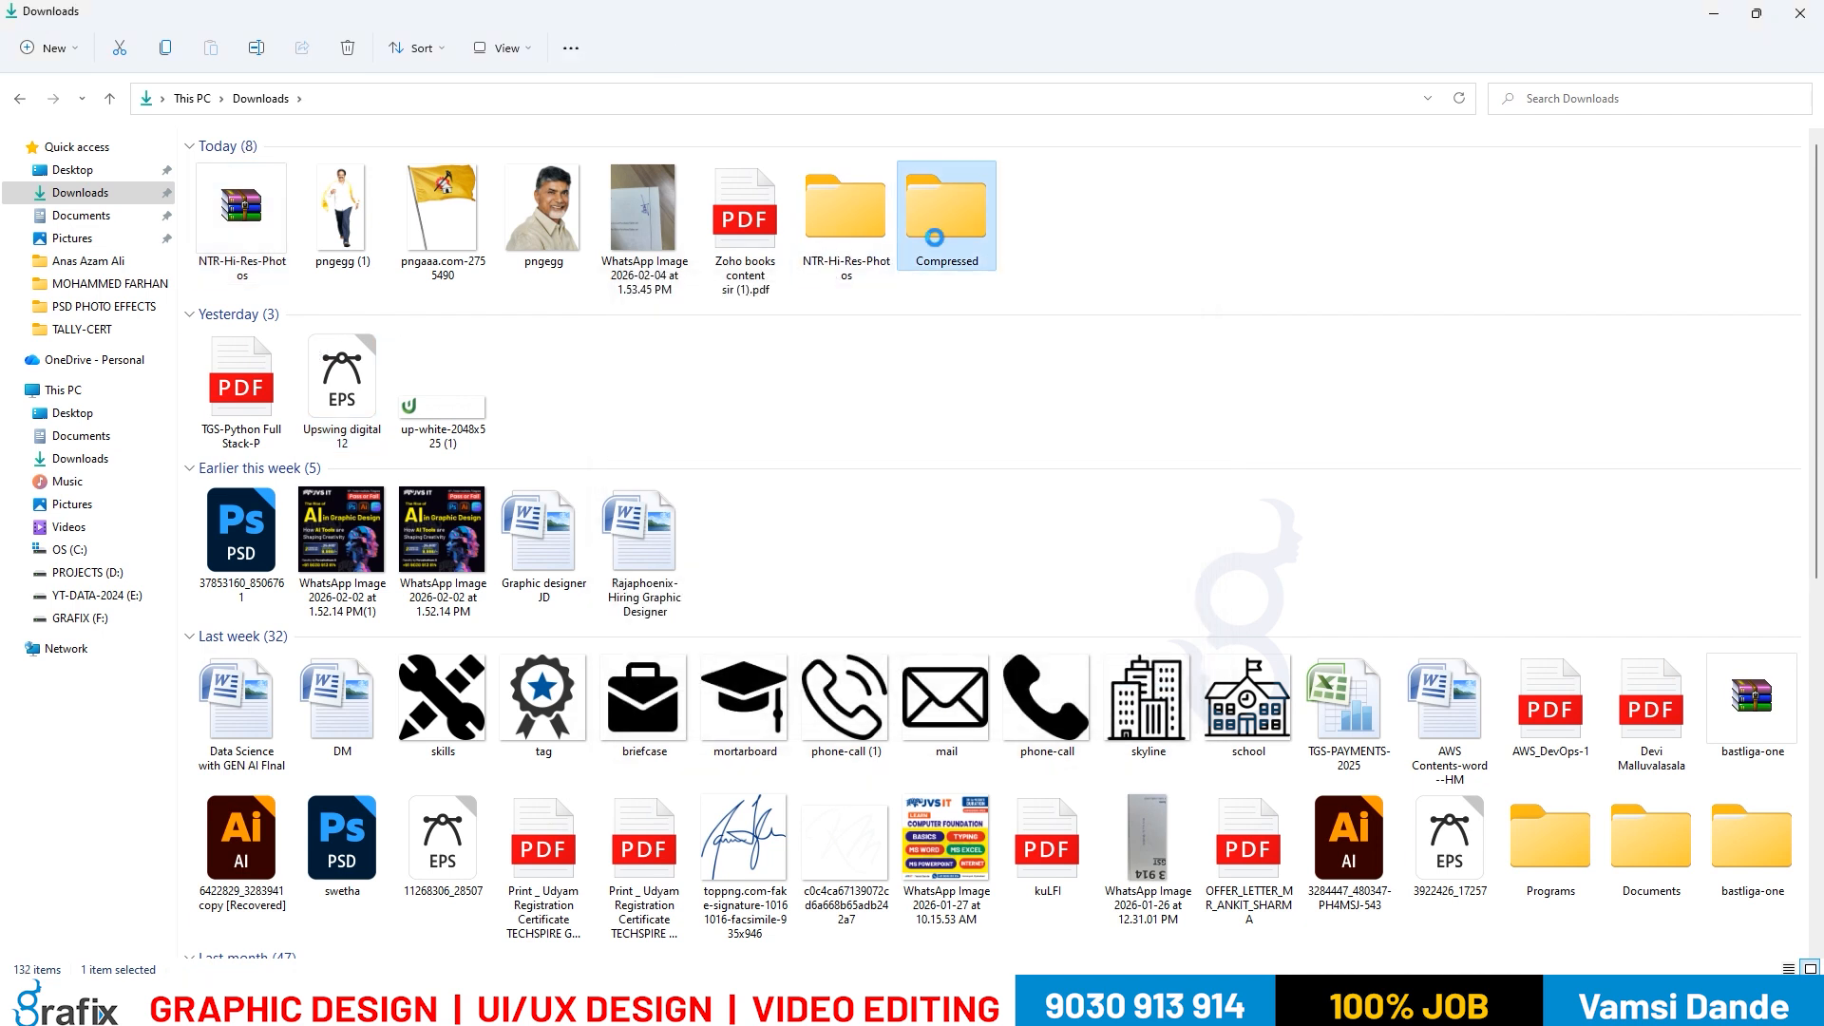
Extract the TDP-Logo, Palla-SrinivasaRao-Images and Nara-Lokesh-Hi-Res-Photos archives inside the Compressed folder.
{"action": "double_click", "coordinate": [946, 207]}
{"action": "right_click", "coordinate": [245, 185]}
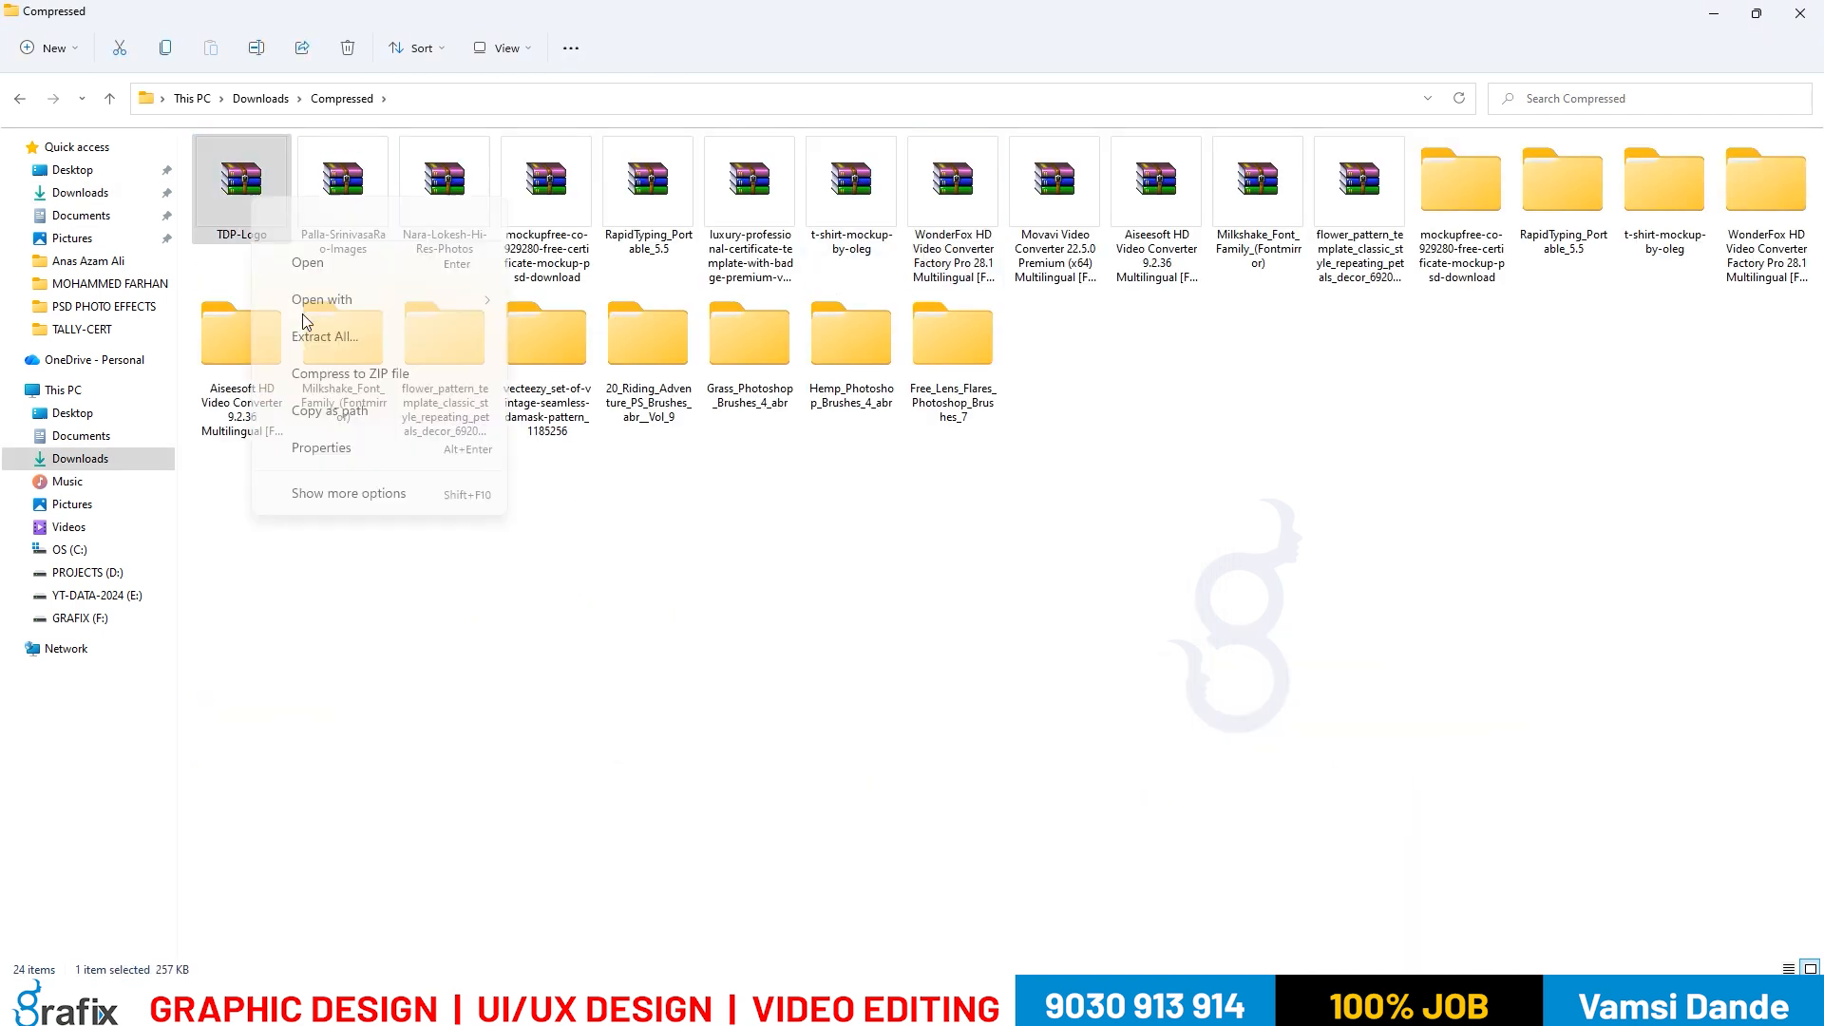
{"action": "left_click", "coordinate": [304, 316]}
{"action": "key", "text": "Return"}
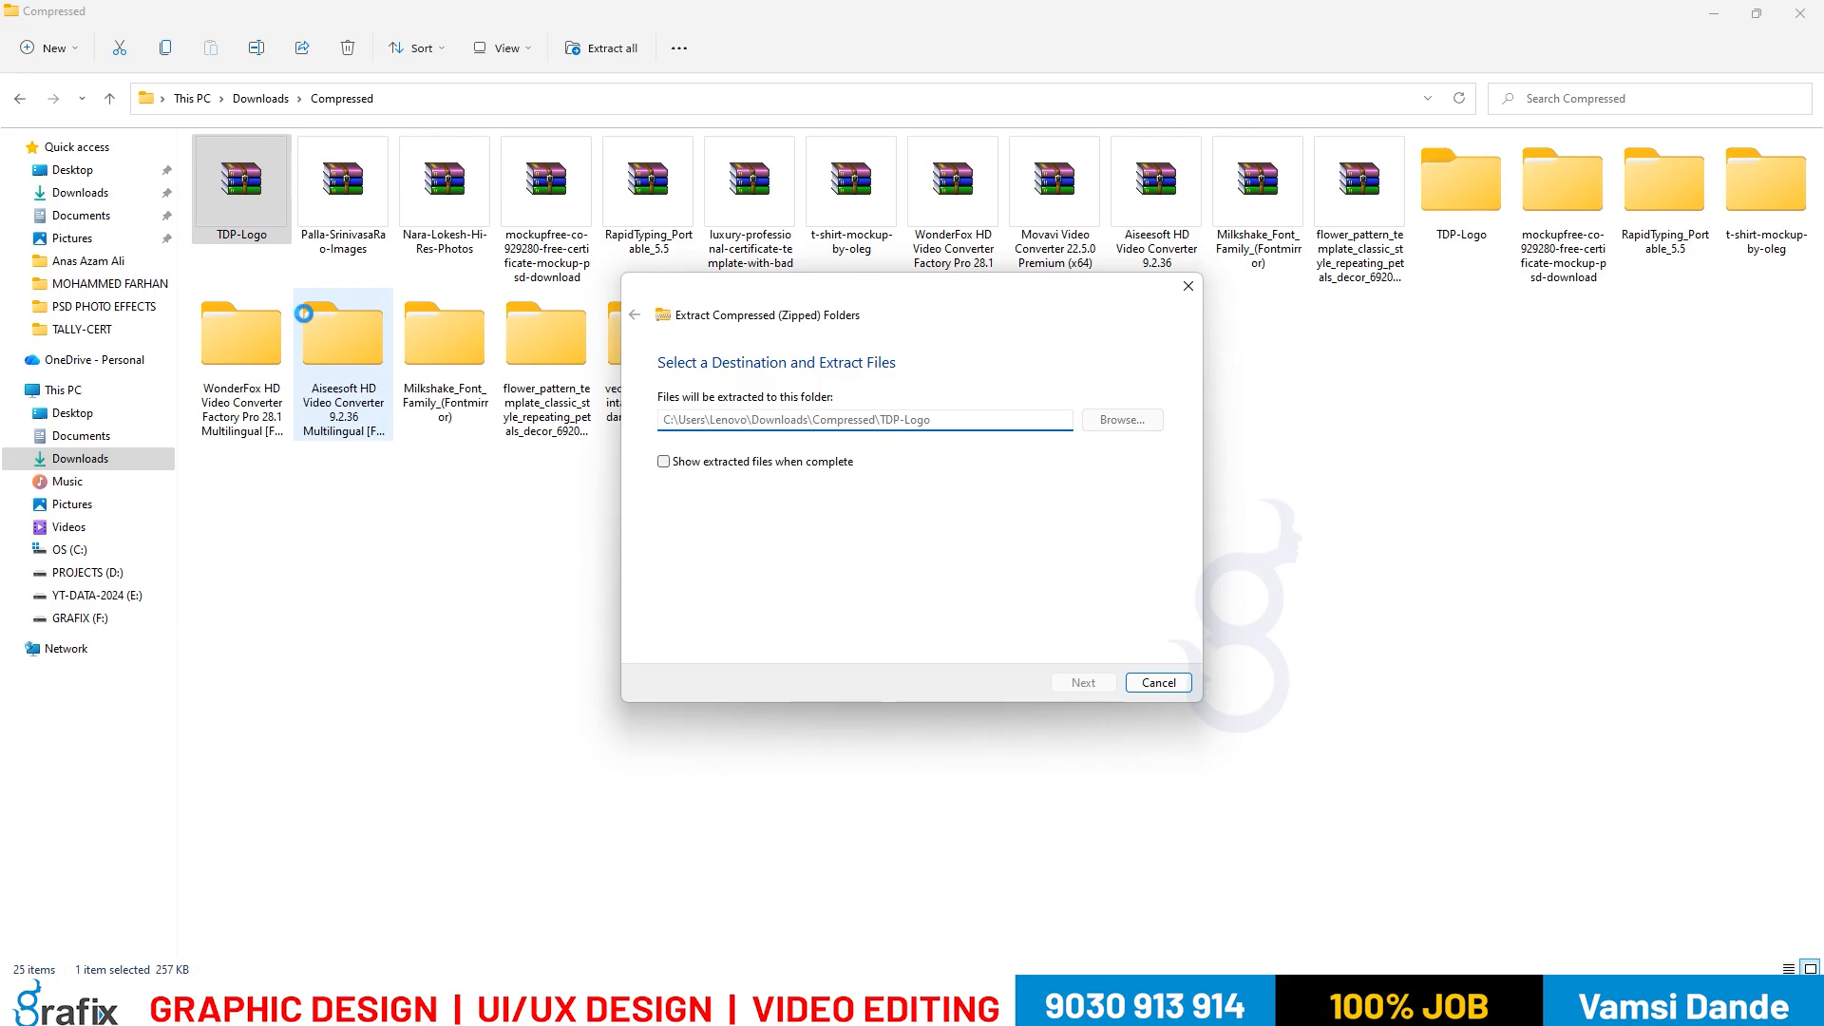
{"action": "left_click", "coordinate": [371, 254]}
{"action": "right_click", "coordinate": [372, 255]}
{"action": "left_click", "coordinate": [415, 340]}
{"action": "key", "text": "Return"}
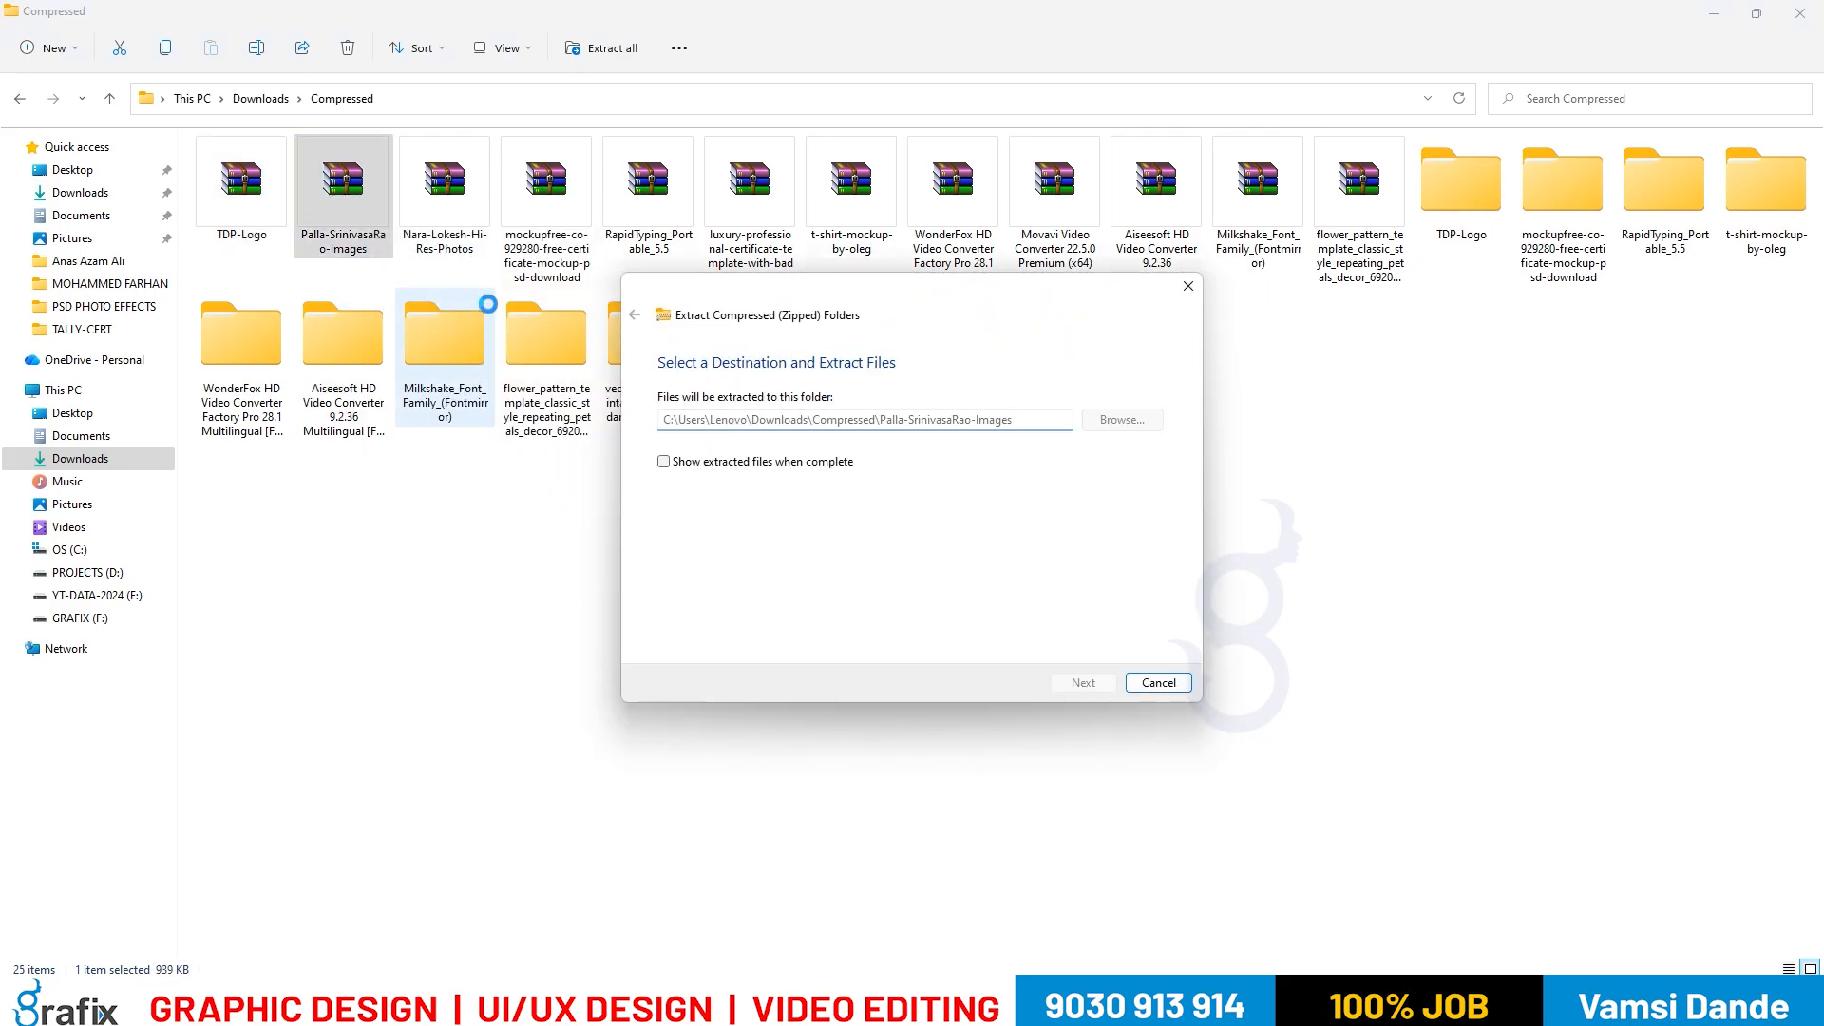
{"action": "key", "text": "shift+F10"}
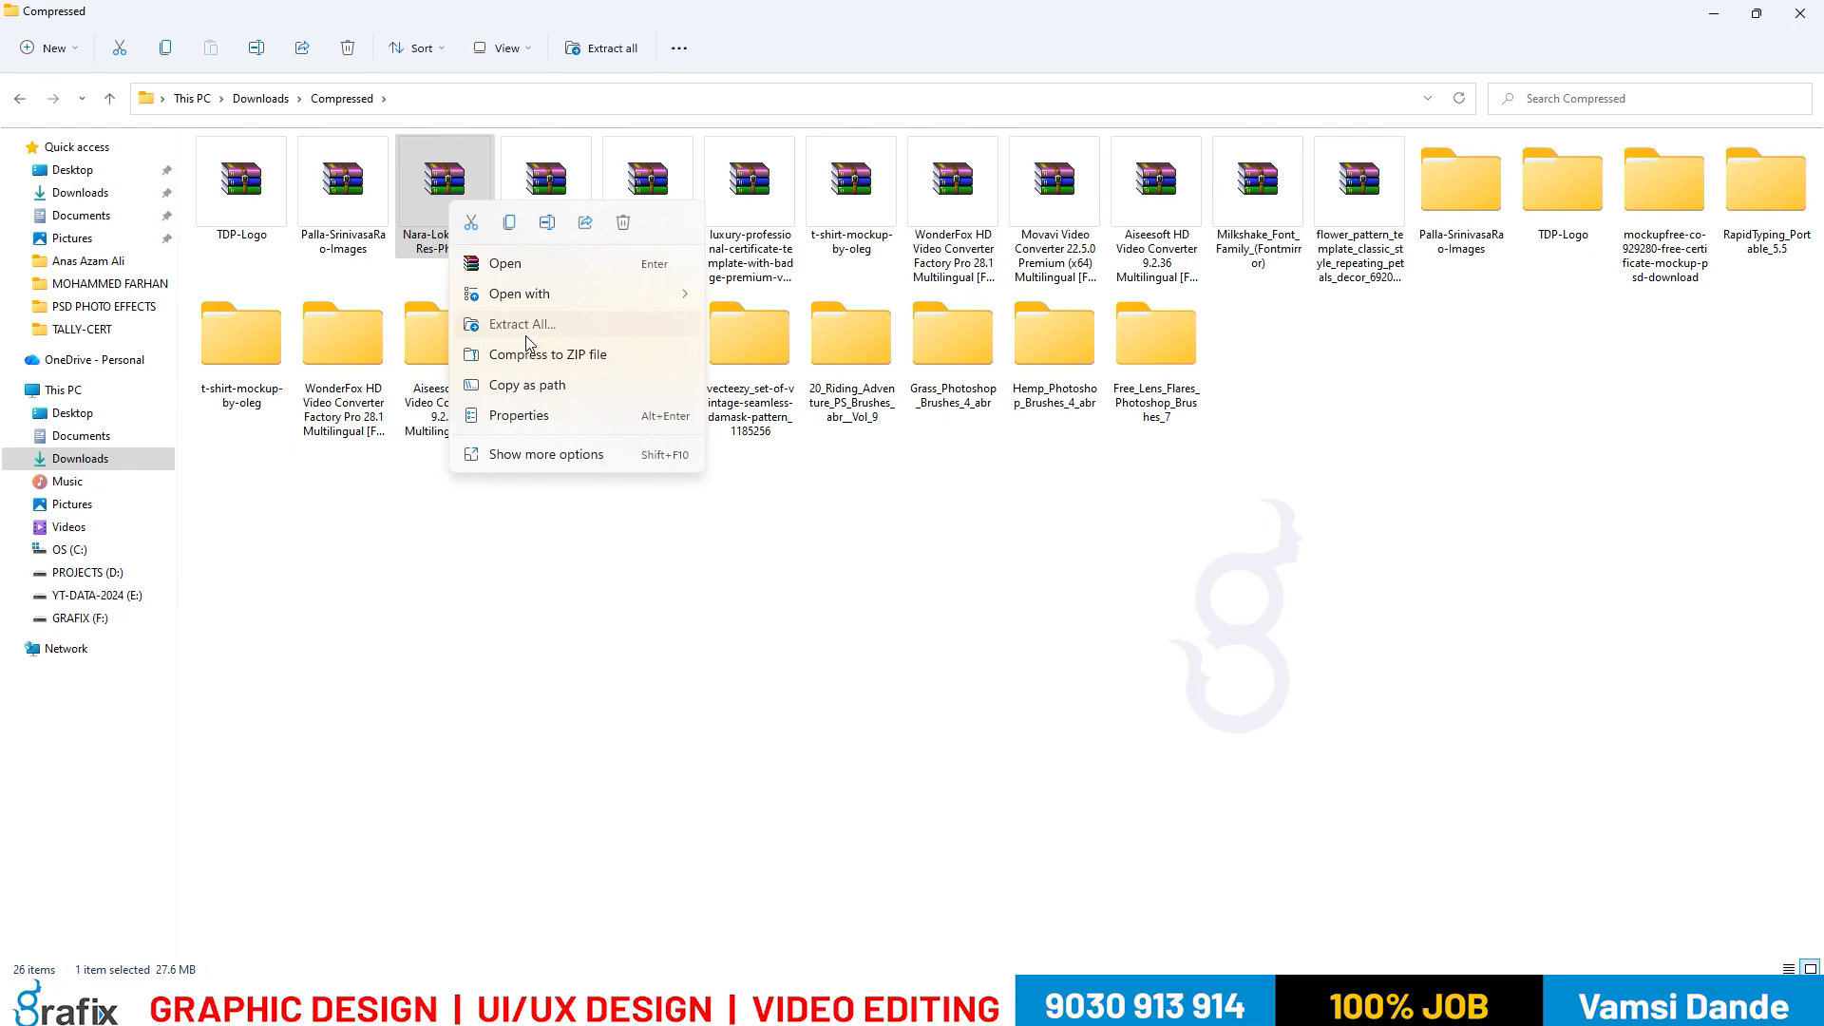
{"action": "left_click", "coordinate": [526, 328]}
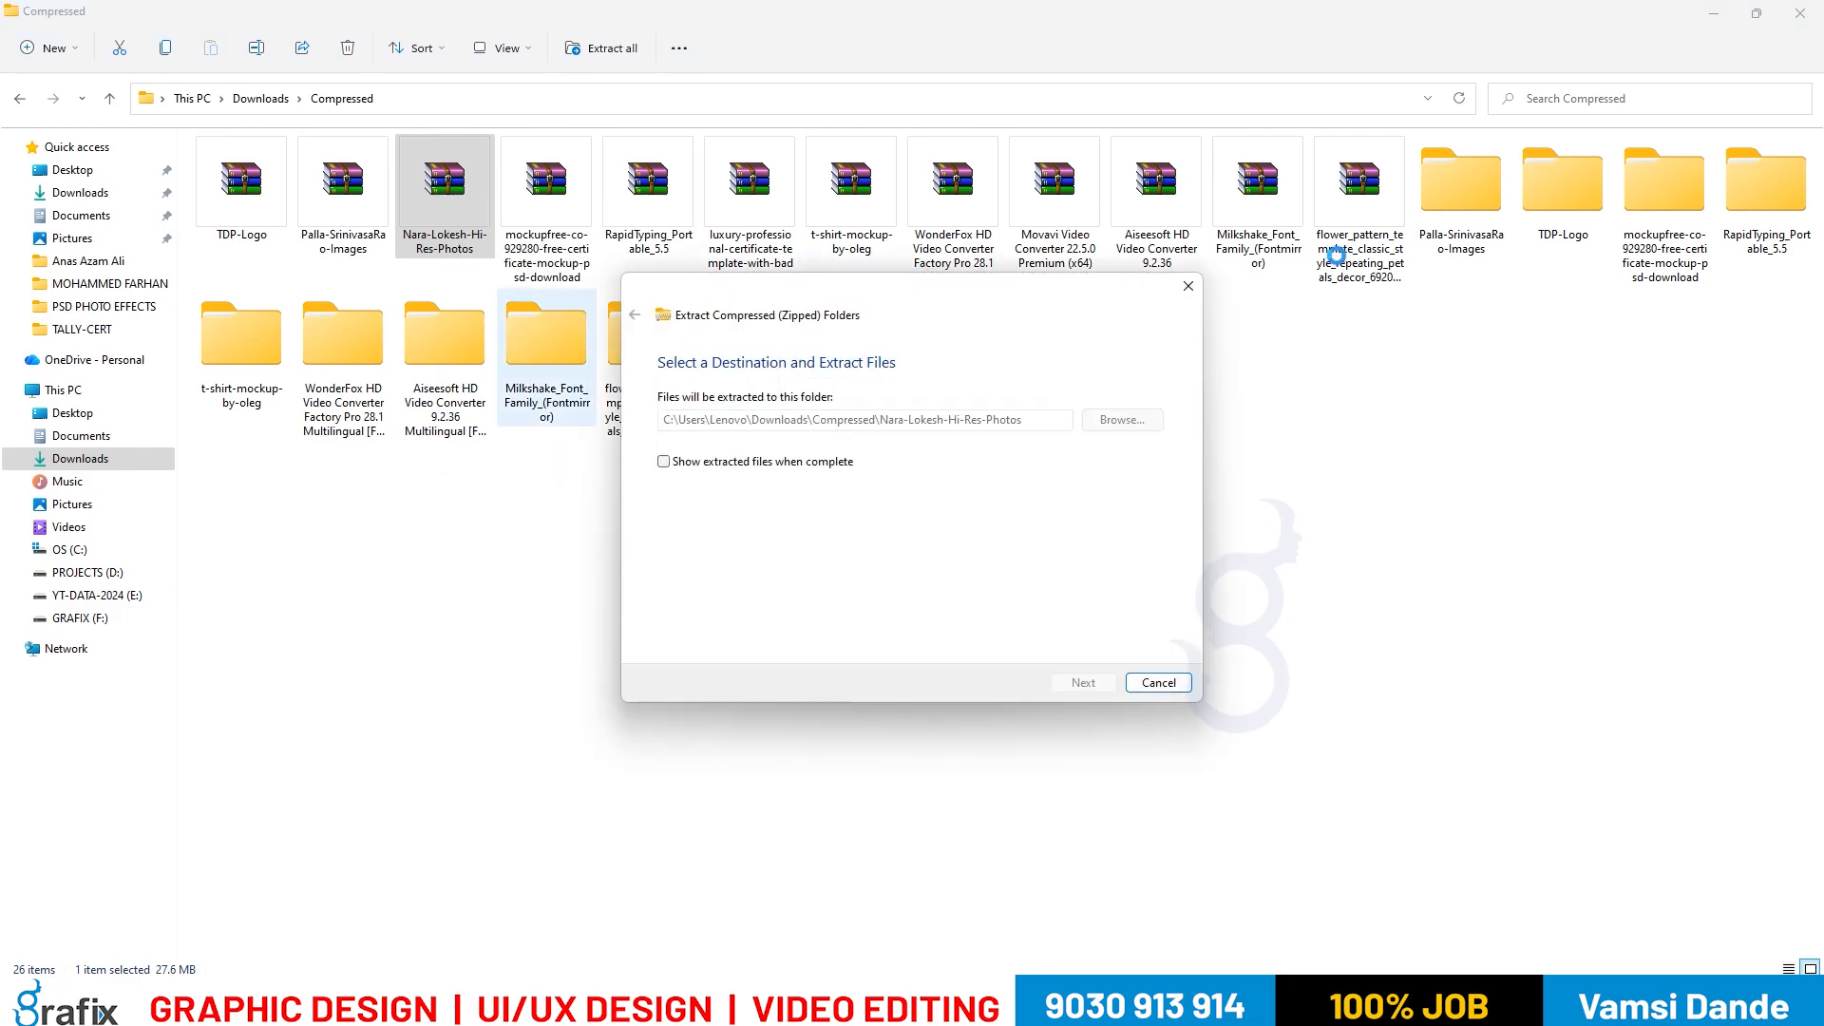
Place Palla-Srinivasa-Rao-garu-1 from the extracted Palla SrinivasaRao Images folder into Flex.psd in Photoshop, over the first white circle.
{"action": "double_click", "coordinate": [1563, 181]}
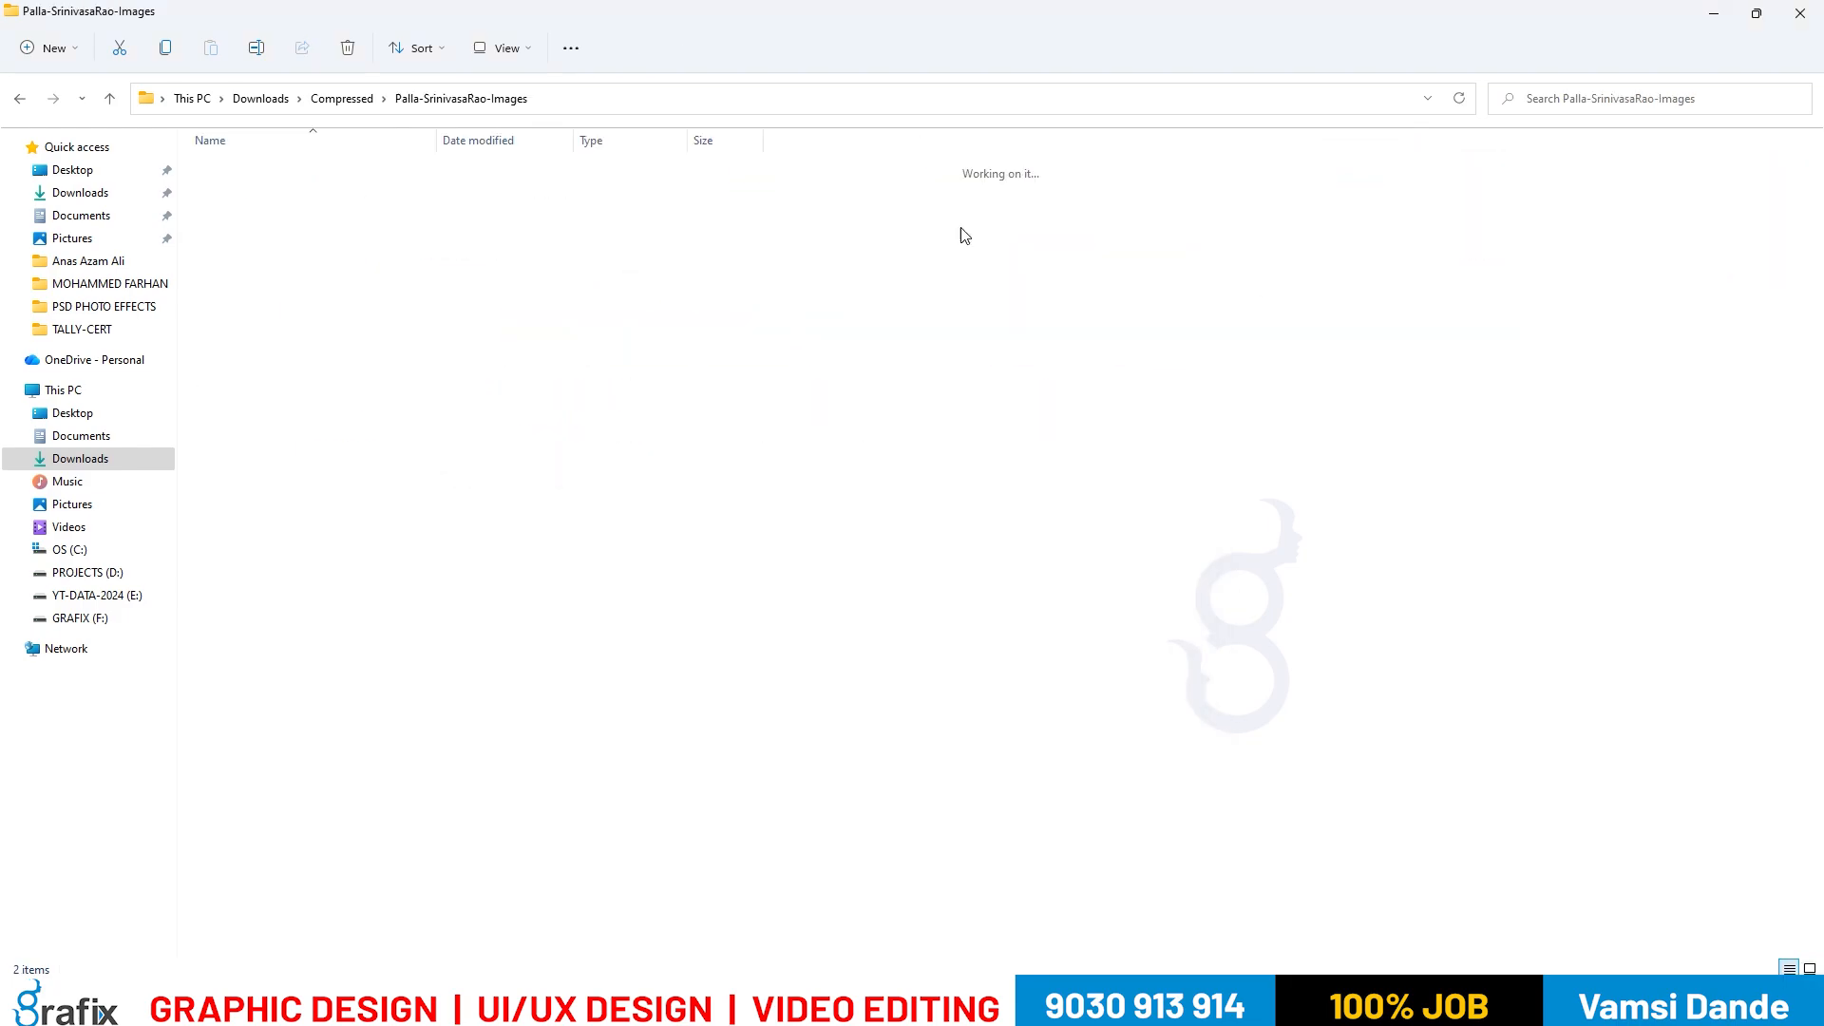
{"action": "double_click", "coordinate": [296, 191]}
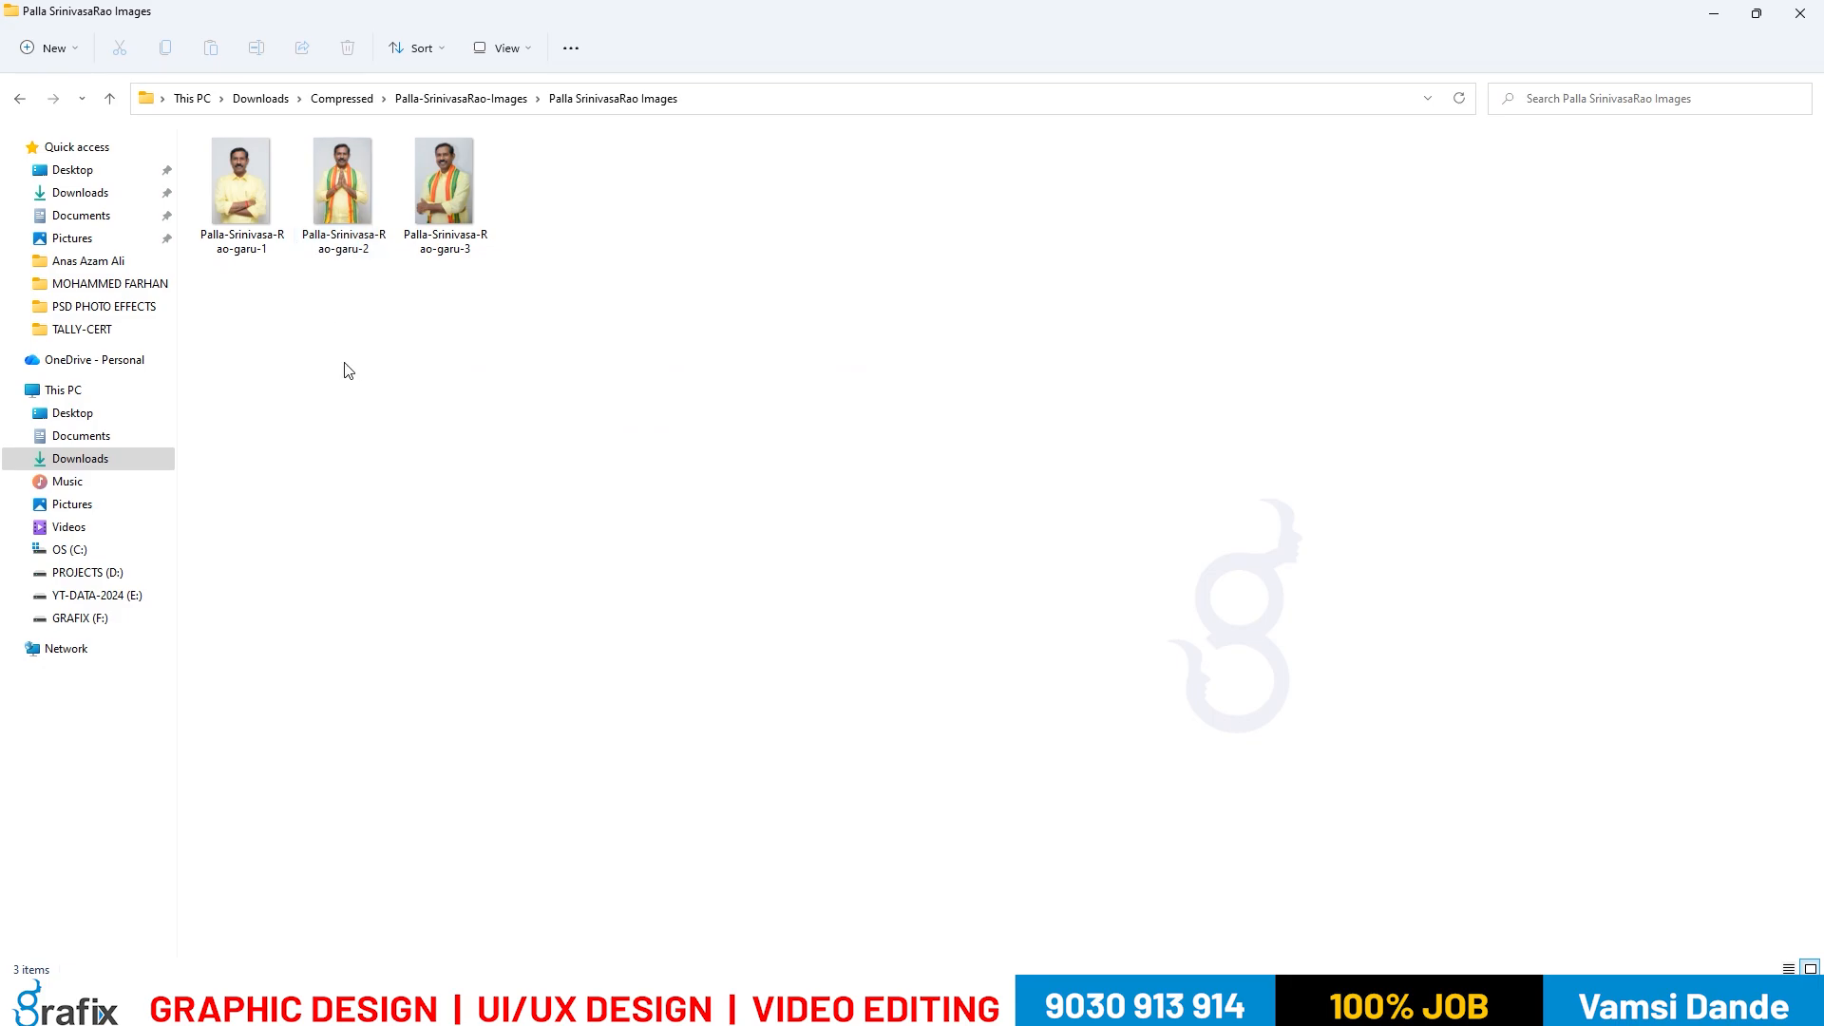
{"action": "left_click_drag", "start_coordinate": [277, 217], "coordinate": [679, 282]}
{"action": "key", "text": "alt+Tab"}
{"action": "key", "text": "alt+Tab"}
{"action": "key", "text": "alt+Tab"}
{"action": "key", "text": "Return"}
{"action": "left_click_drag", "start_coordinate": [815, 438], "coordinate": [711, 269]}
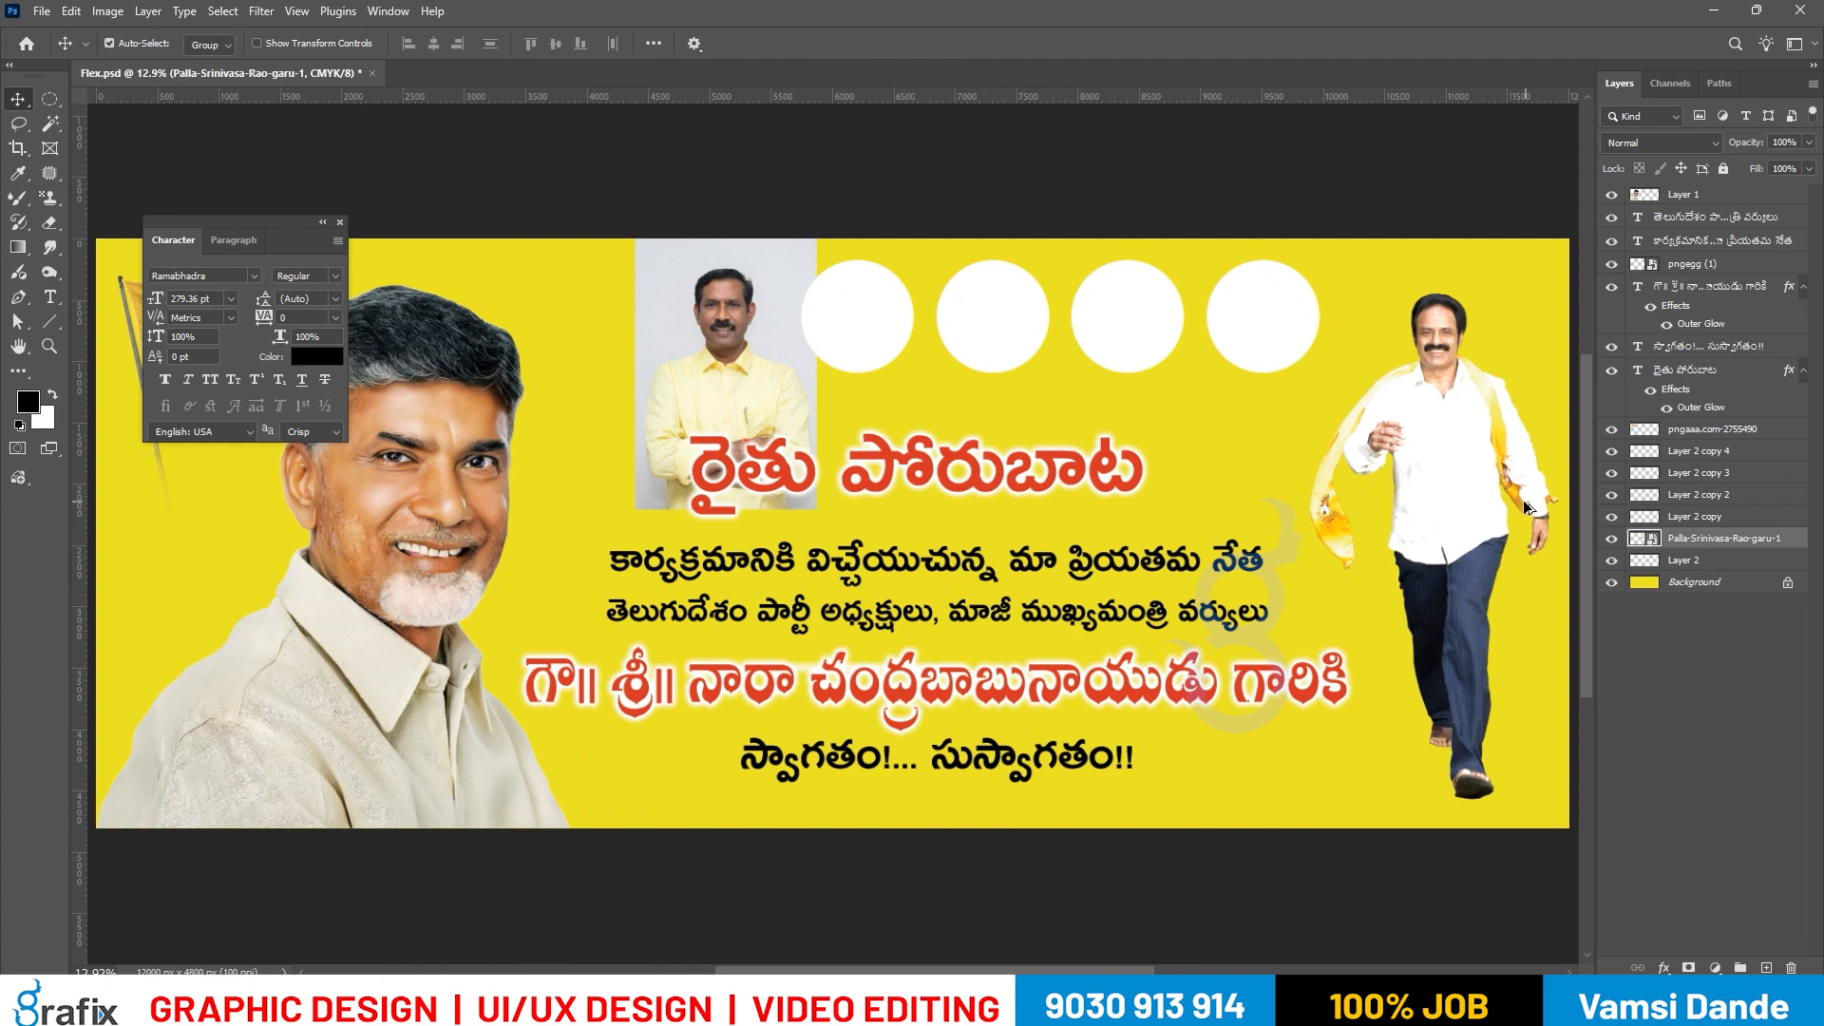
Clip the placed photo to the first circle and scale it down so the head and shoulders fit inside.
{"action": "key", "text": "ctrl+alt+g"}
{"action": "key", "text": "ctrl+t"}
{"action": "left_click_drag", "start_coordinate": [725, 373], "coordinate": [792, 470]}
{"action": "key", "text": "Escape"}
{"action": "key", "text": "ctrl+t"}
{"action": "left_click_drag", "start_coordinate": [778, 388], "coordinate": [773, 364]}
{"action": "key", "text": "Return"}
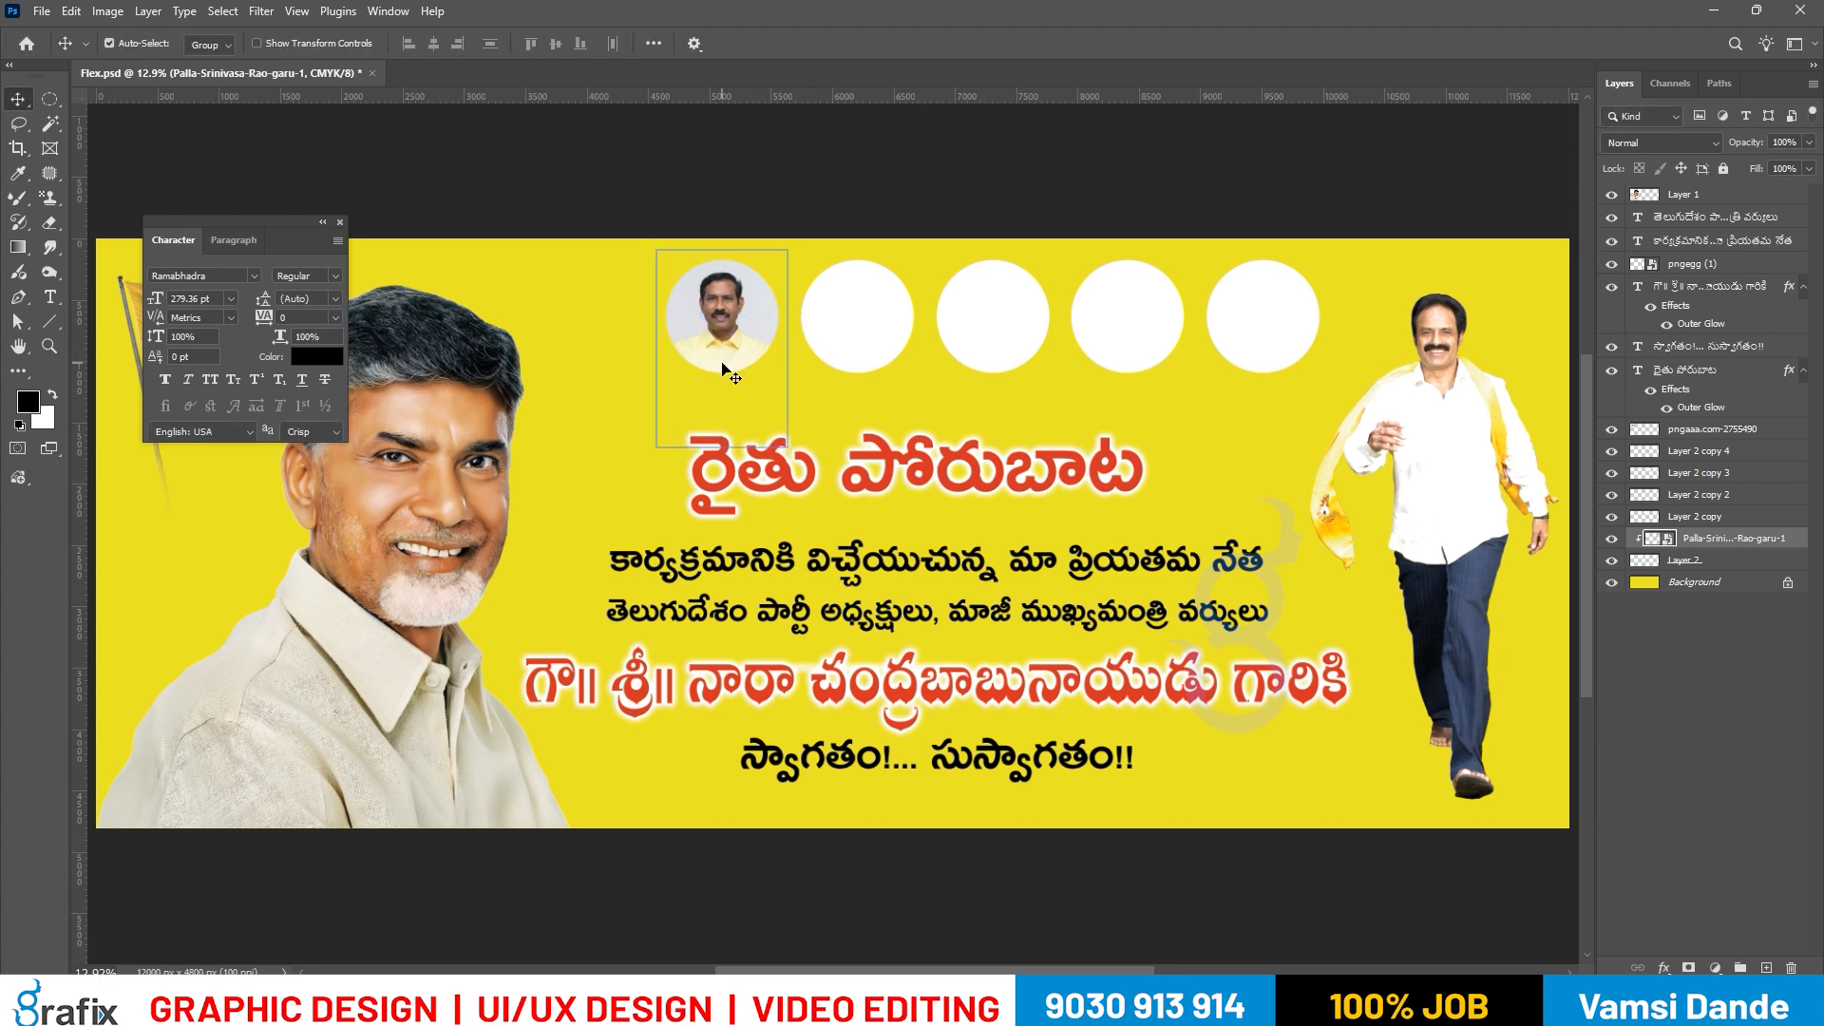
Brighten the clipped photo in the first circle with Brightness/Contrast, using brightness about 45 and contrast 27.
{"action": "key", "text": "ctrl+1"}
{"action": "left_click_drag", "start_coordinate": [741, 362], "coordinate": [1086, 676]}
{"action": "left_click_drag", "start_coordinate": [589, 152], "coordinate": [936, 480]}
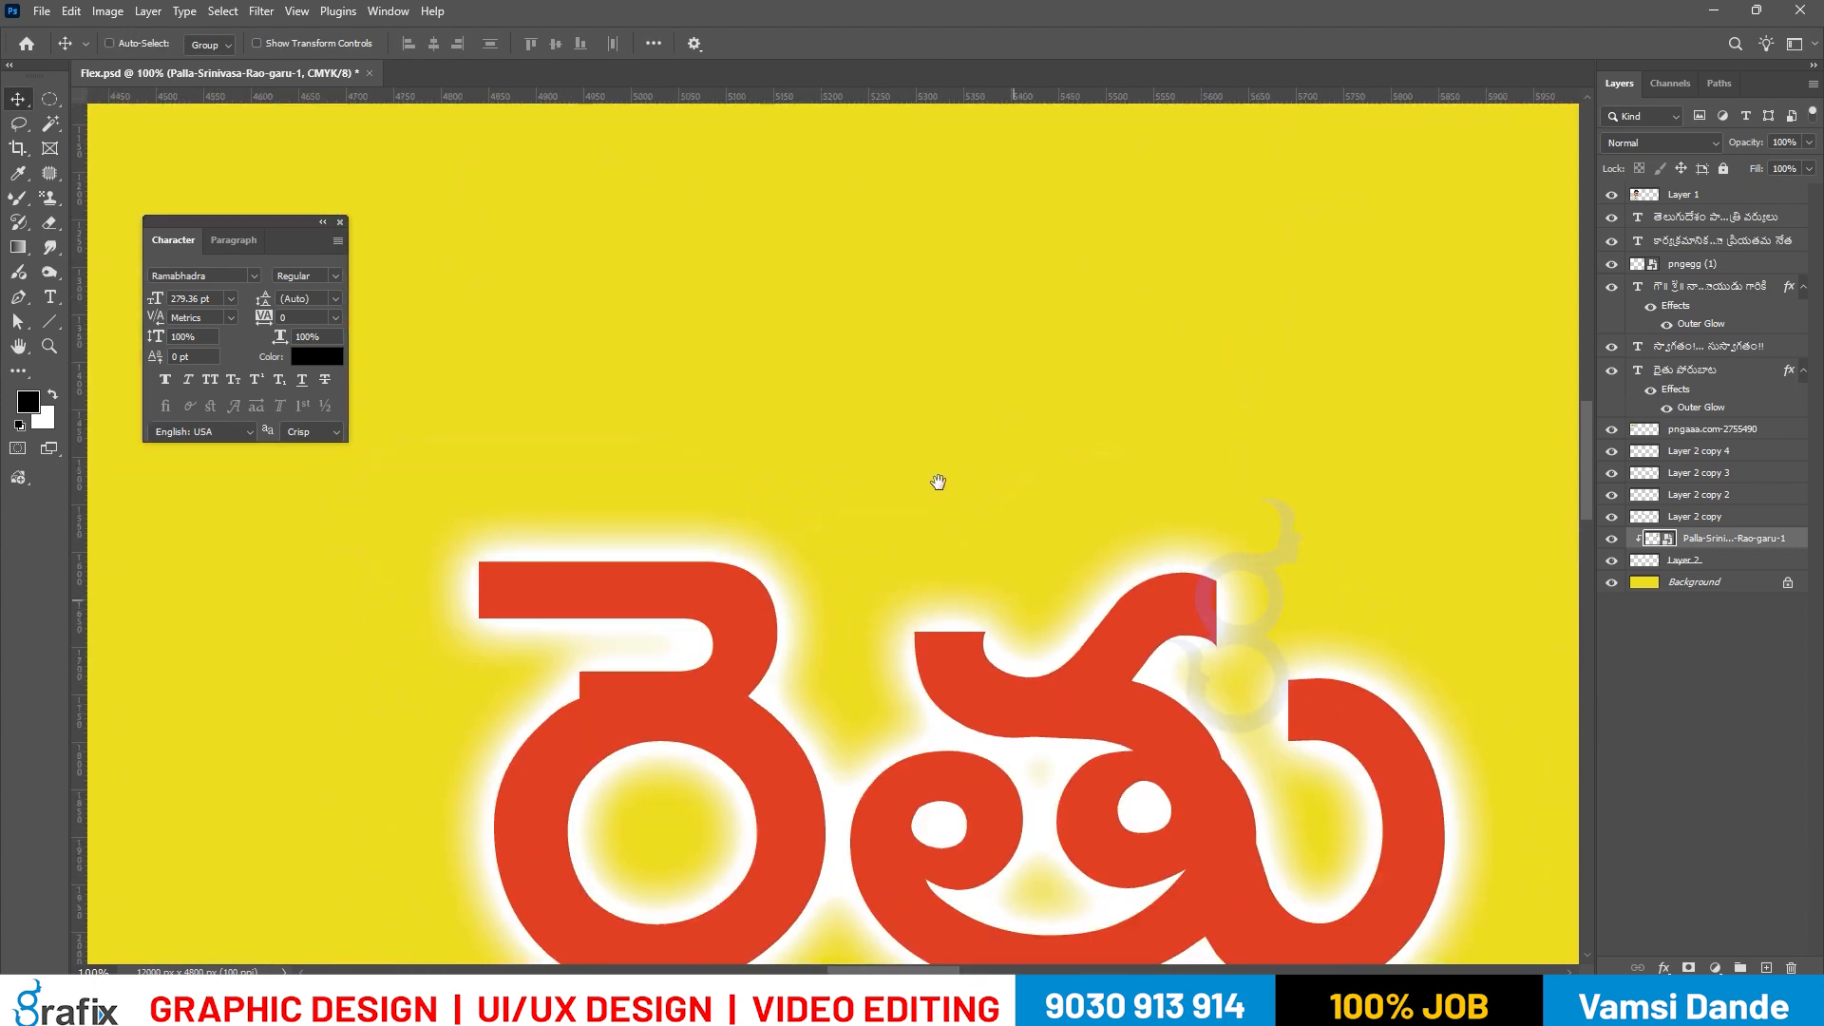
{"action": "left_click_drag", "start_coordinate": [621, 401], "coordinate": [892, 710]}
{"action": "right_click", "coordinate": [915, 445]}
{"action": "left_click", "coordinate": [920, 458]}
{"action": "key", "text": "alt+i"}
{"action": "key", "text": "a"}
{"action": "key", "text": "Return"}
{"action": "left_click_drag", "start_coordinate": [1418, 410], "coordinate": [1420, 460]}
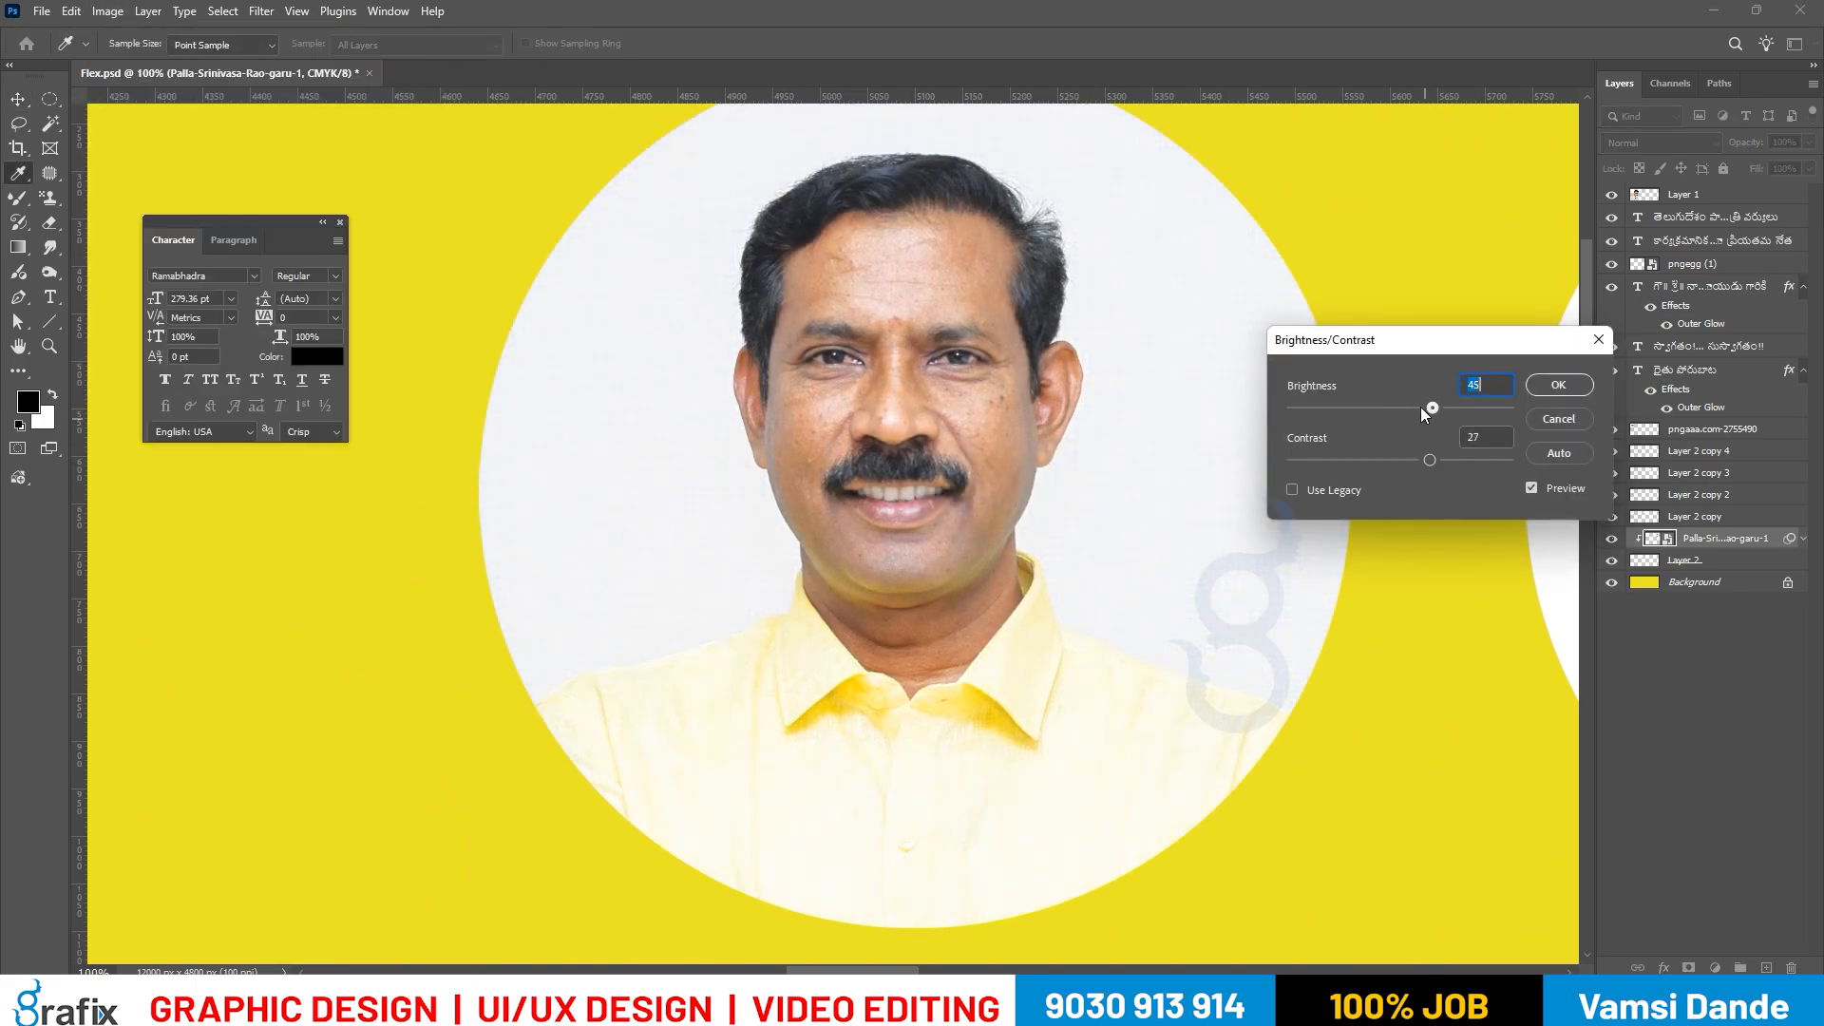
{"action": "left_click", "coordinate": [1559, 385]}
Add a 15 px centered Stroke layer style to Layer 2, the first circle.
{"action": "key", "text": "v"}
{"action": "key", "text": "ctrl+semicolon"}
{"action": "right_click", "coordinate": [972, 363]}
{"action": "left_click", "coordinate": [988, 389]}
{"action": "right_click", "coordinate": [918, 376]}
{"action": "left_click", "coordinate": [952, 389]}
{"action": "left_click", "coordinate": [1700, 600]}
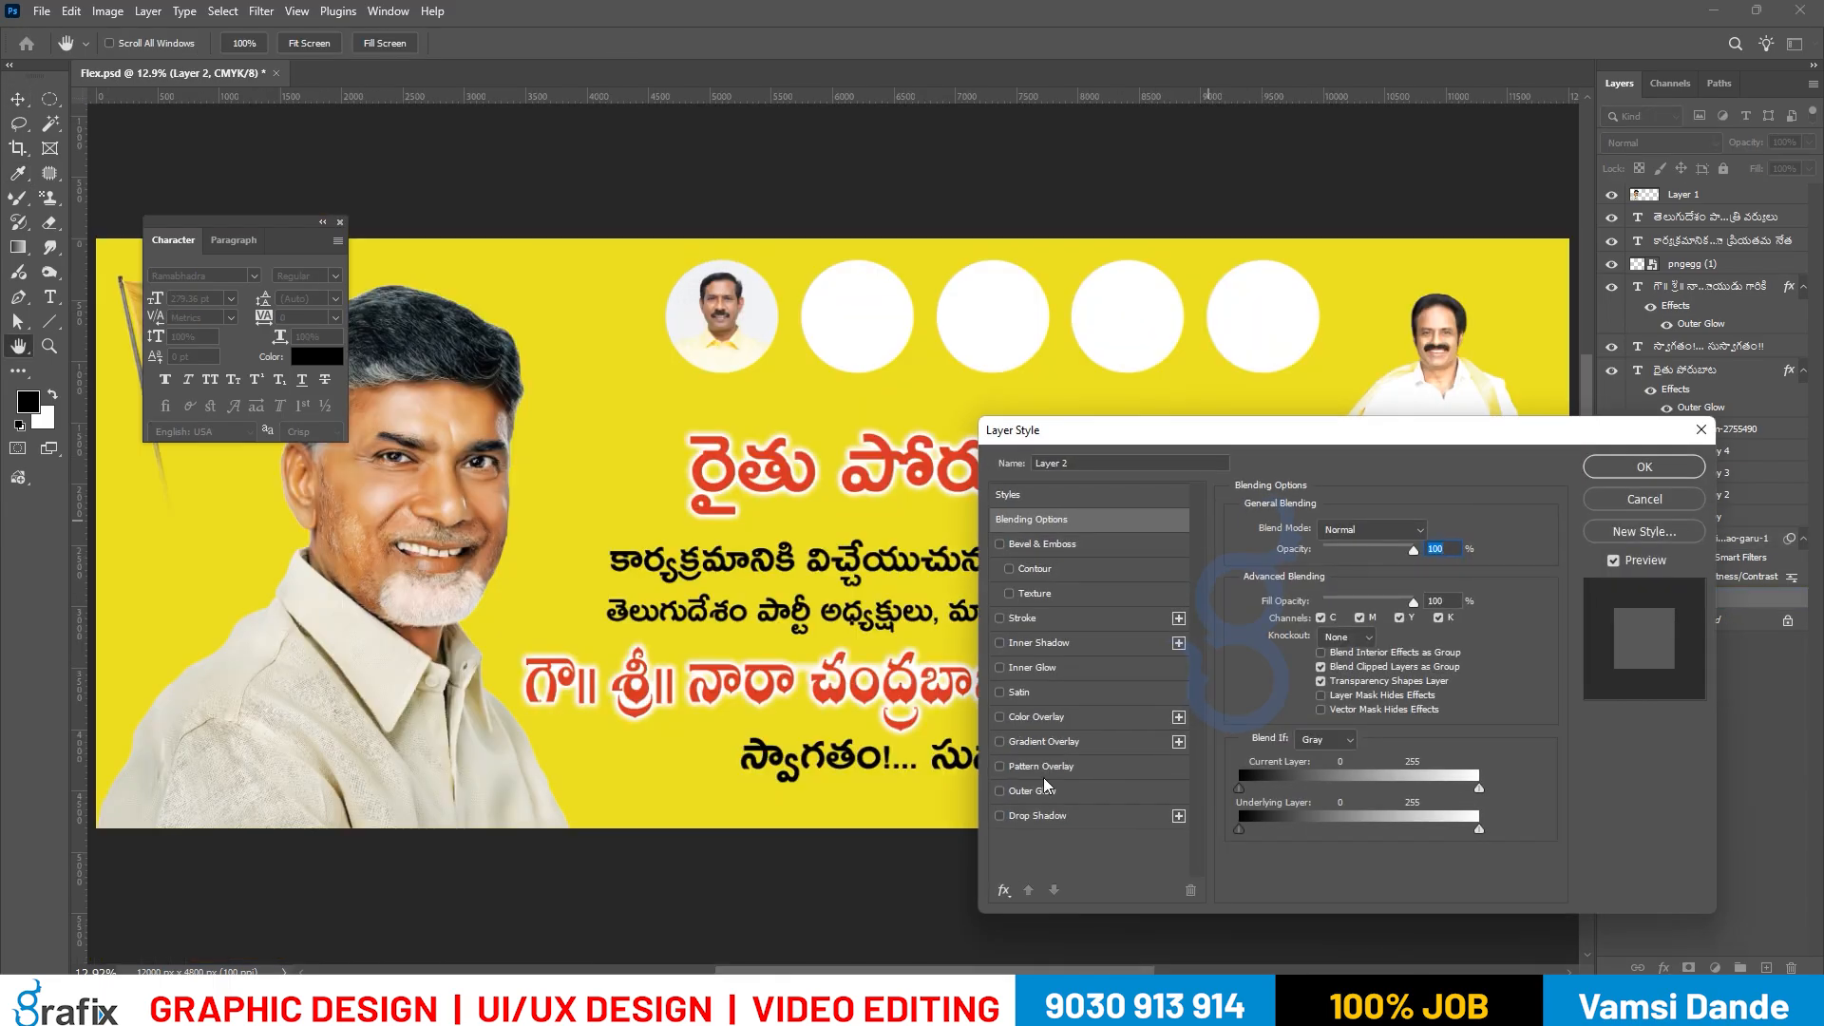
{"action": "left_click", "coordinate": [1045, 619]}
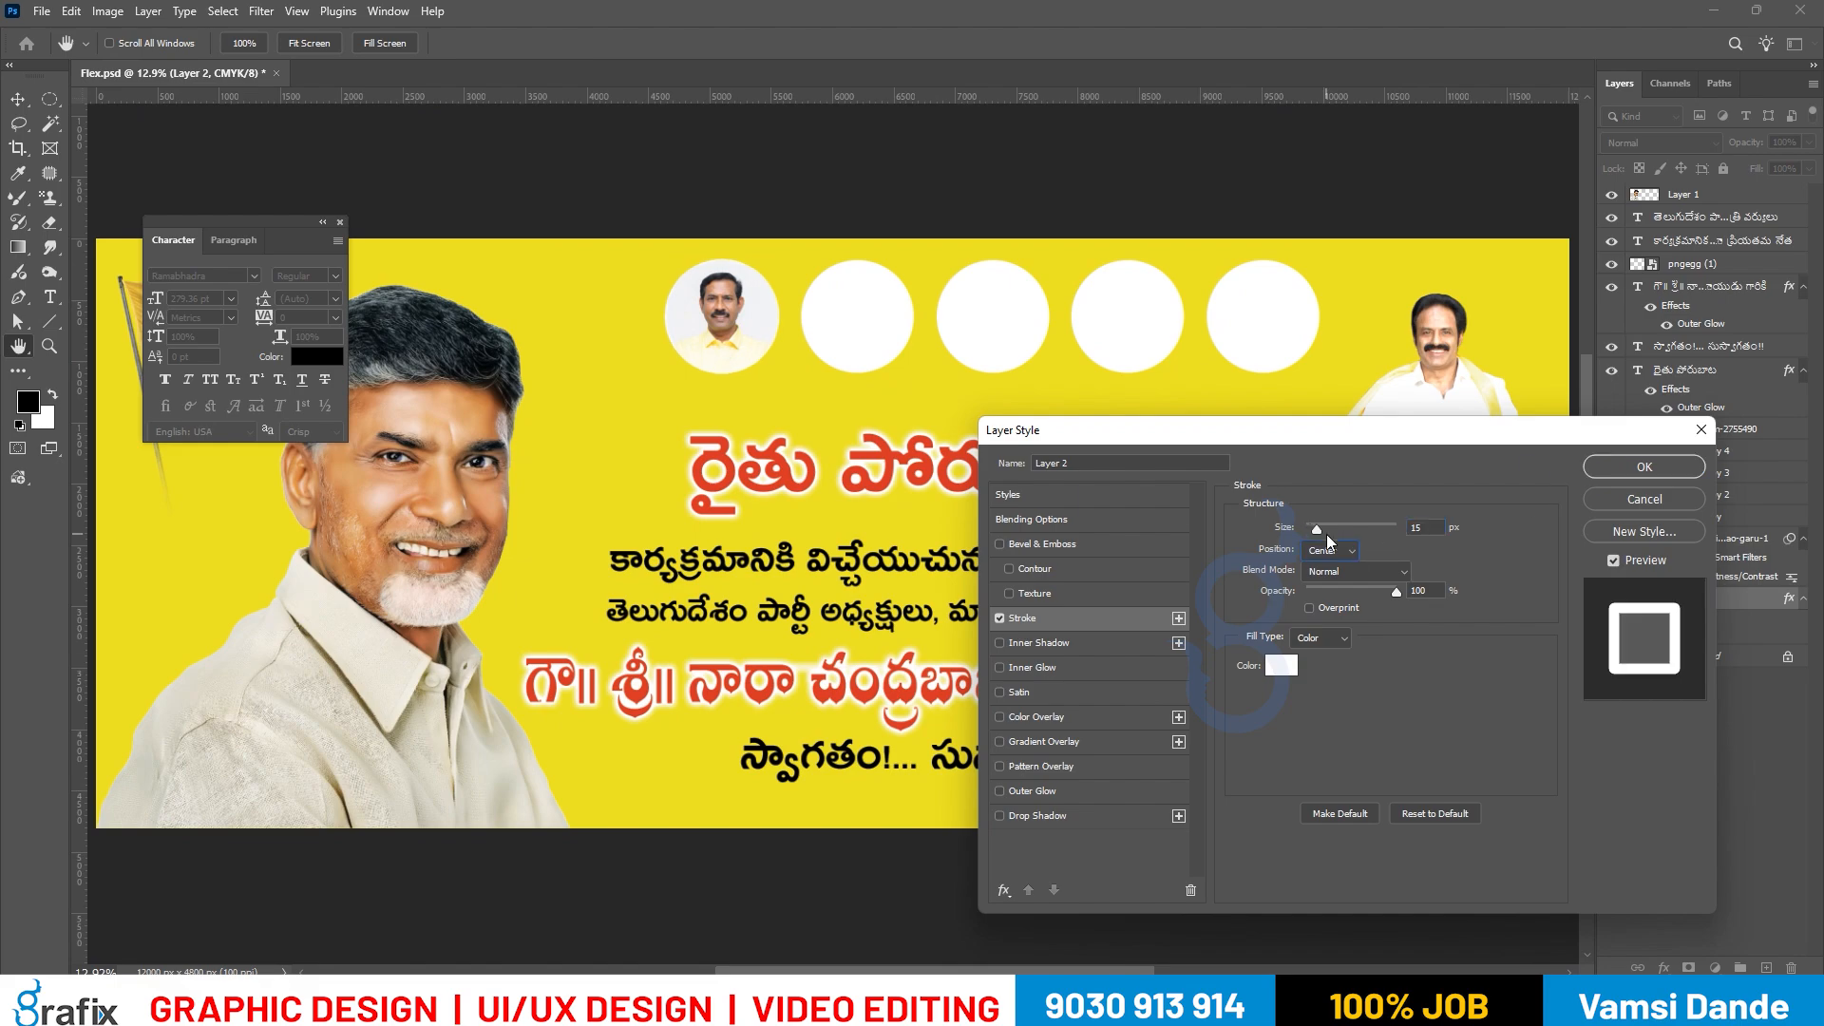
Set the first circle's stroke color to red ff1000 and apply the layer style.
{"action": "left_click", "coordinate": [1281, 665]}
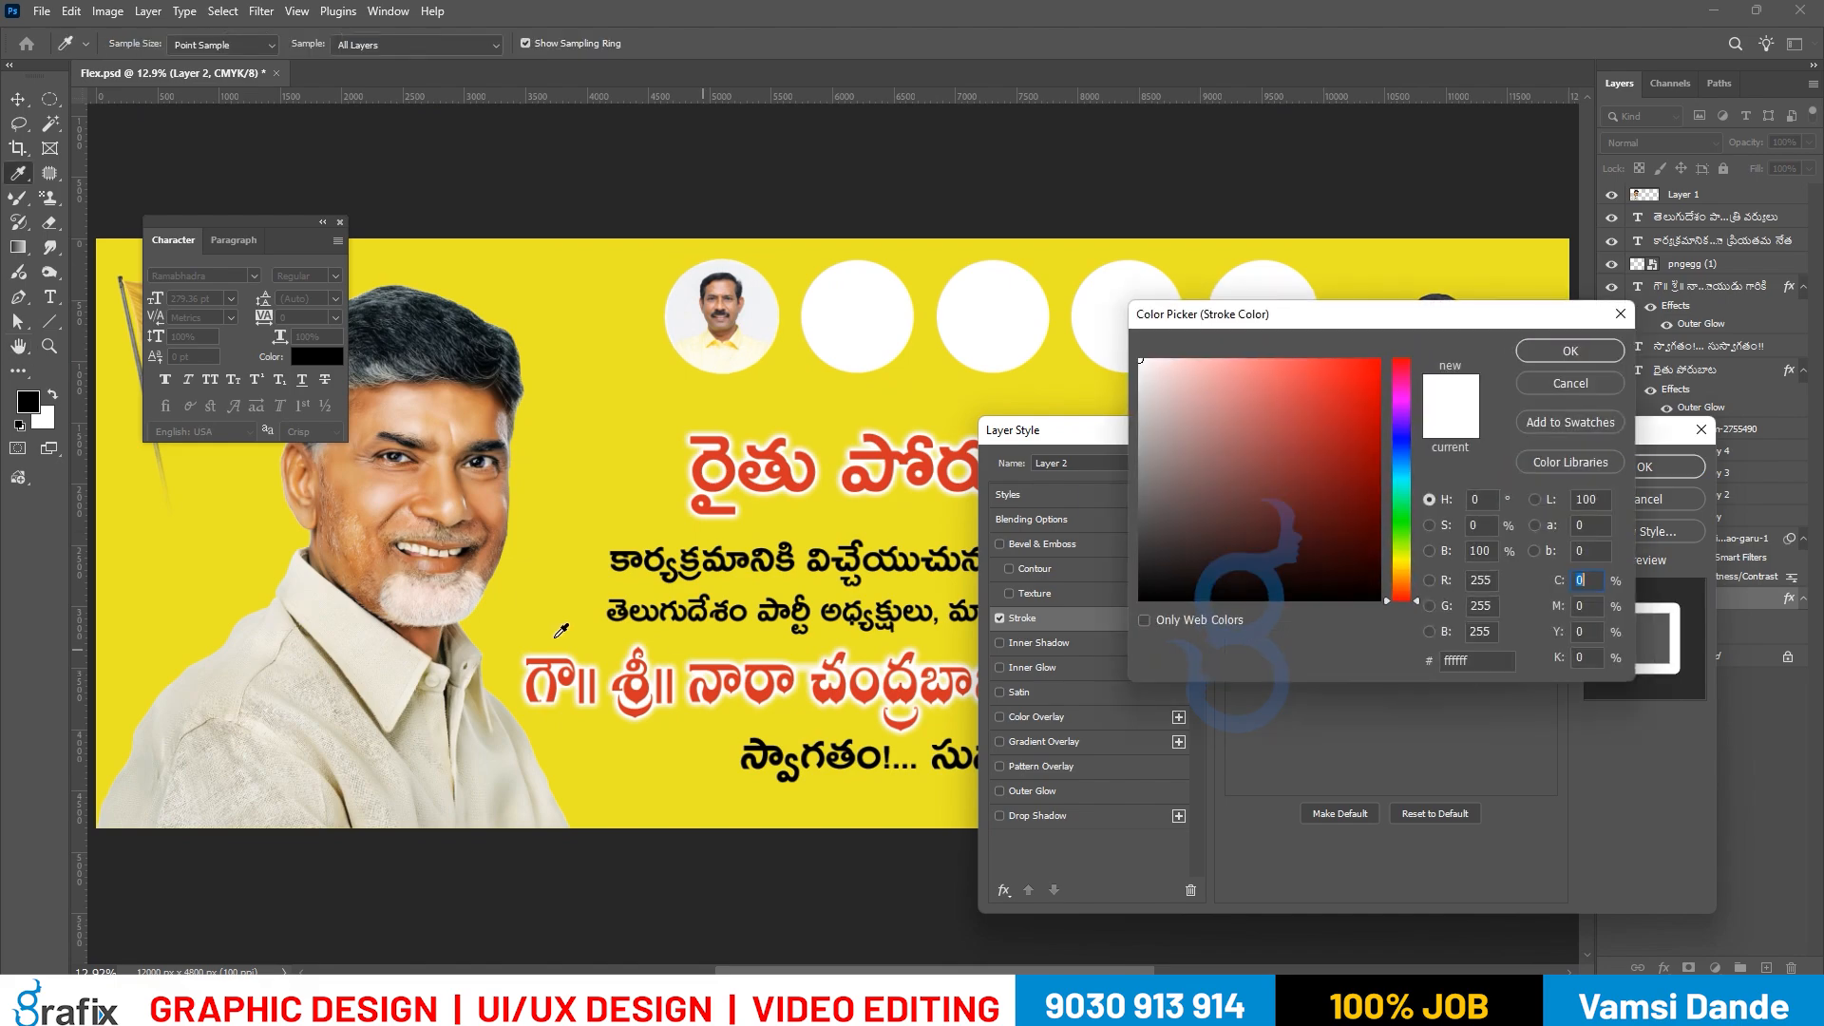
{"action": "left_click", "coordinate": [718, 513]}
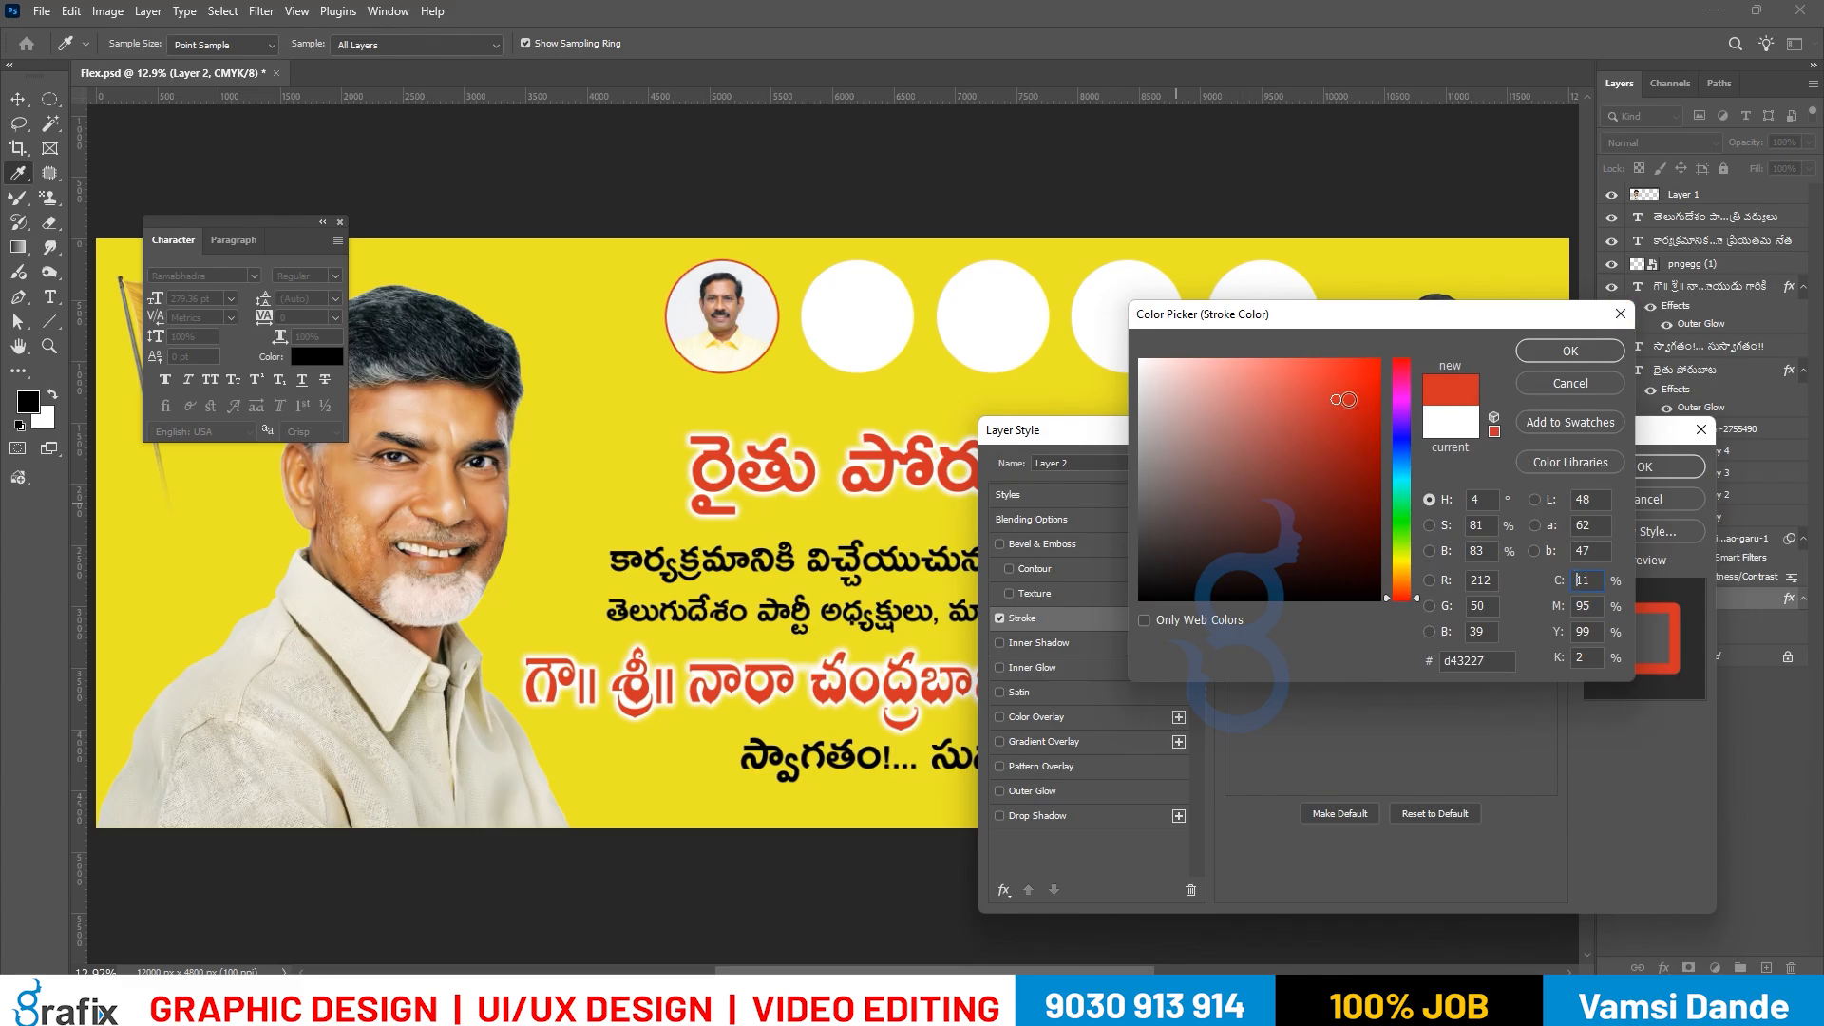
{"action": "left_click_drag", "start_coordinate": [1348, 399], "coordinate": [1380, 395]}
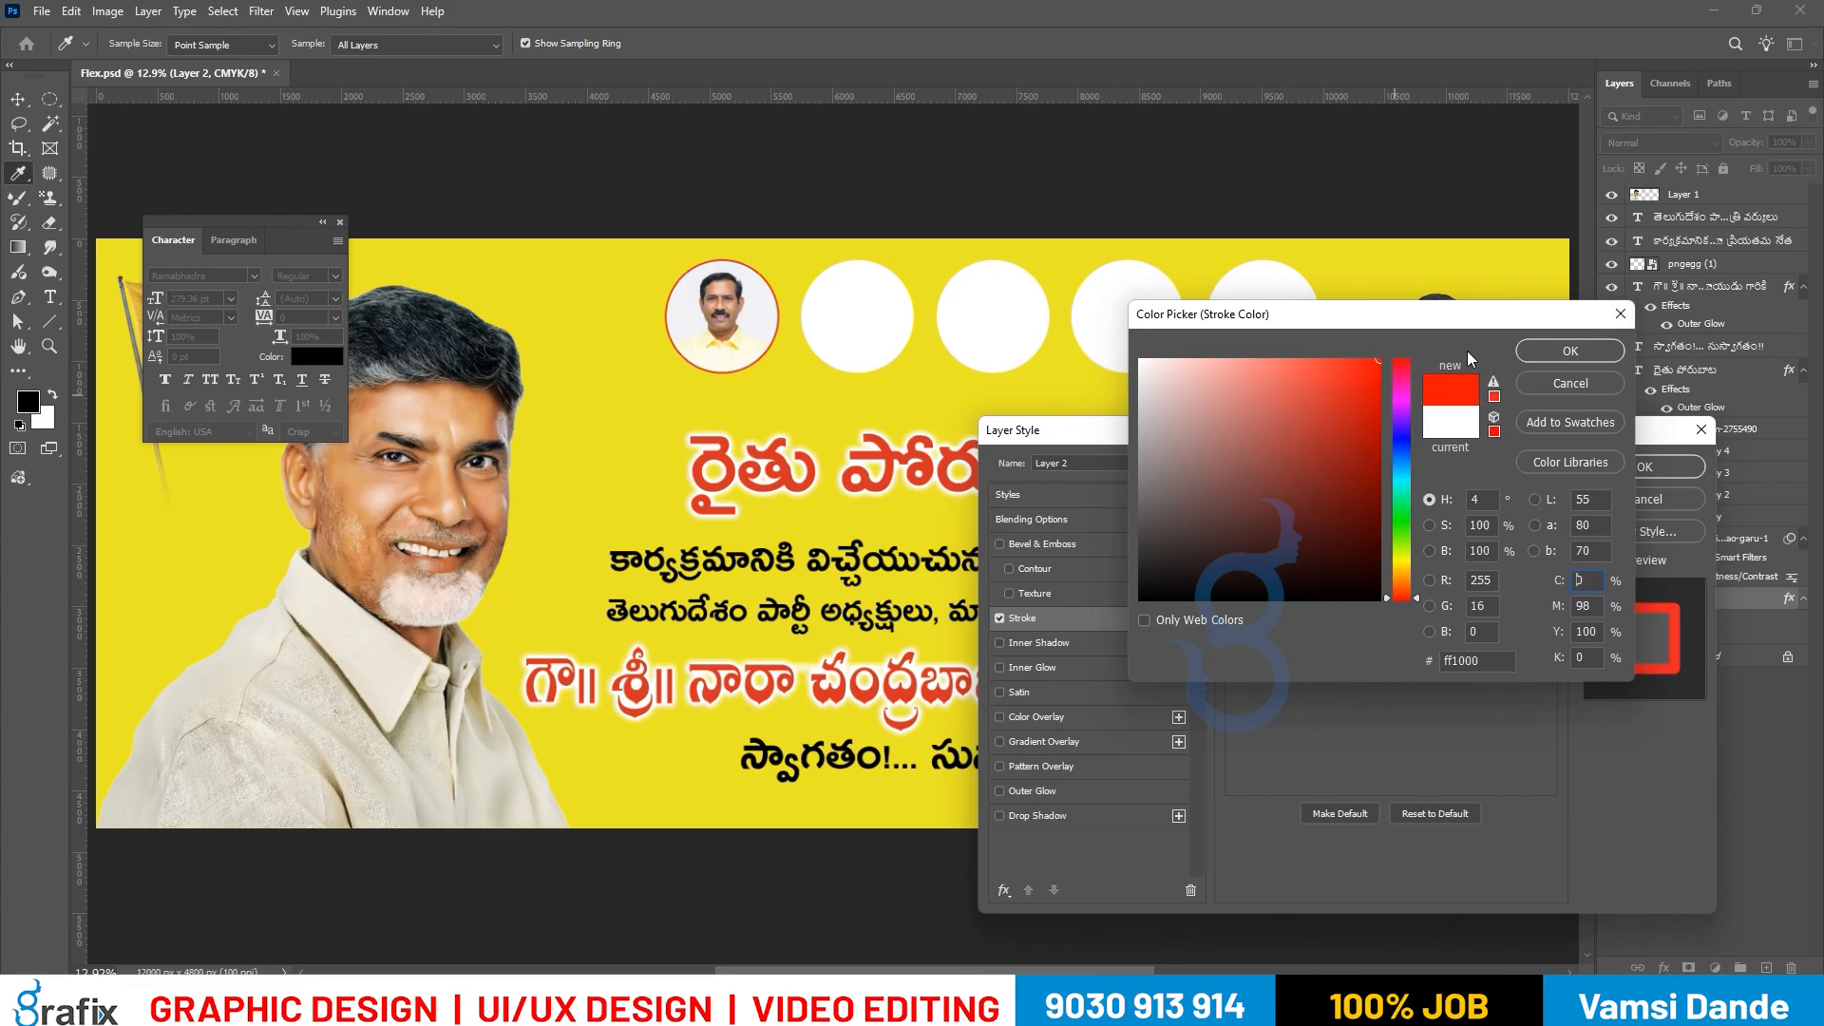
{"action": "left_click", "coordinate": [1594, 355]}
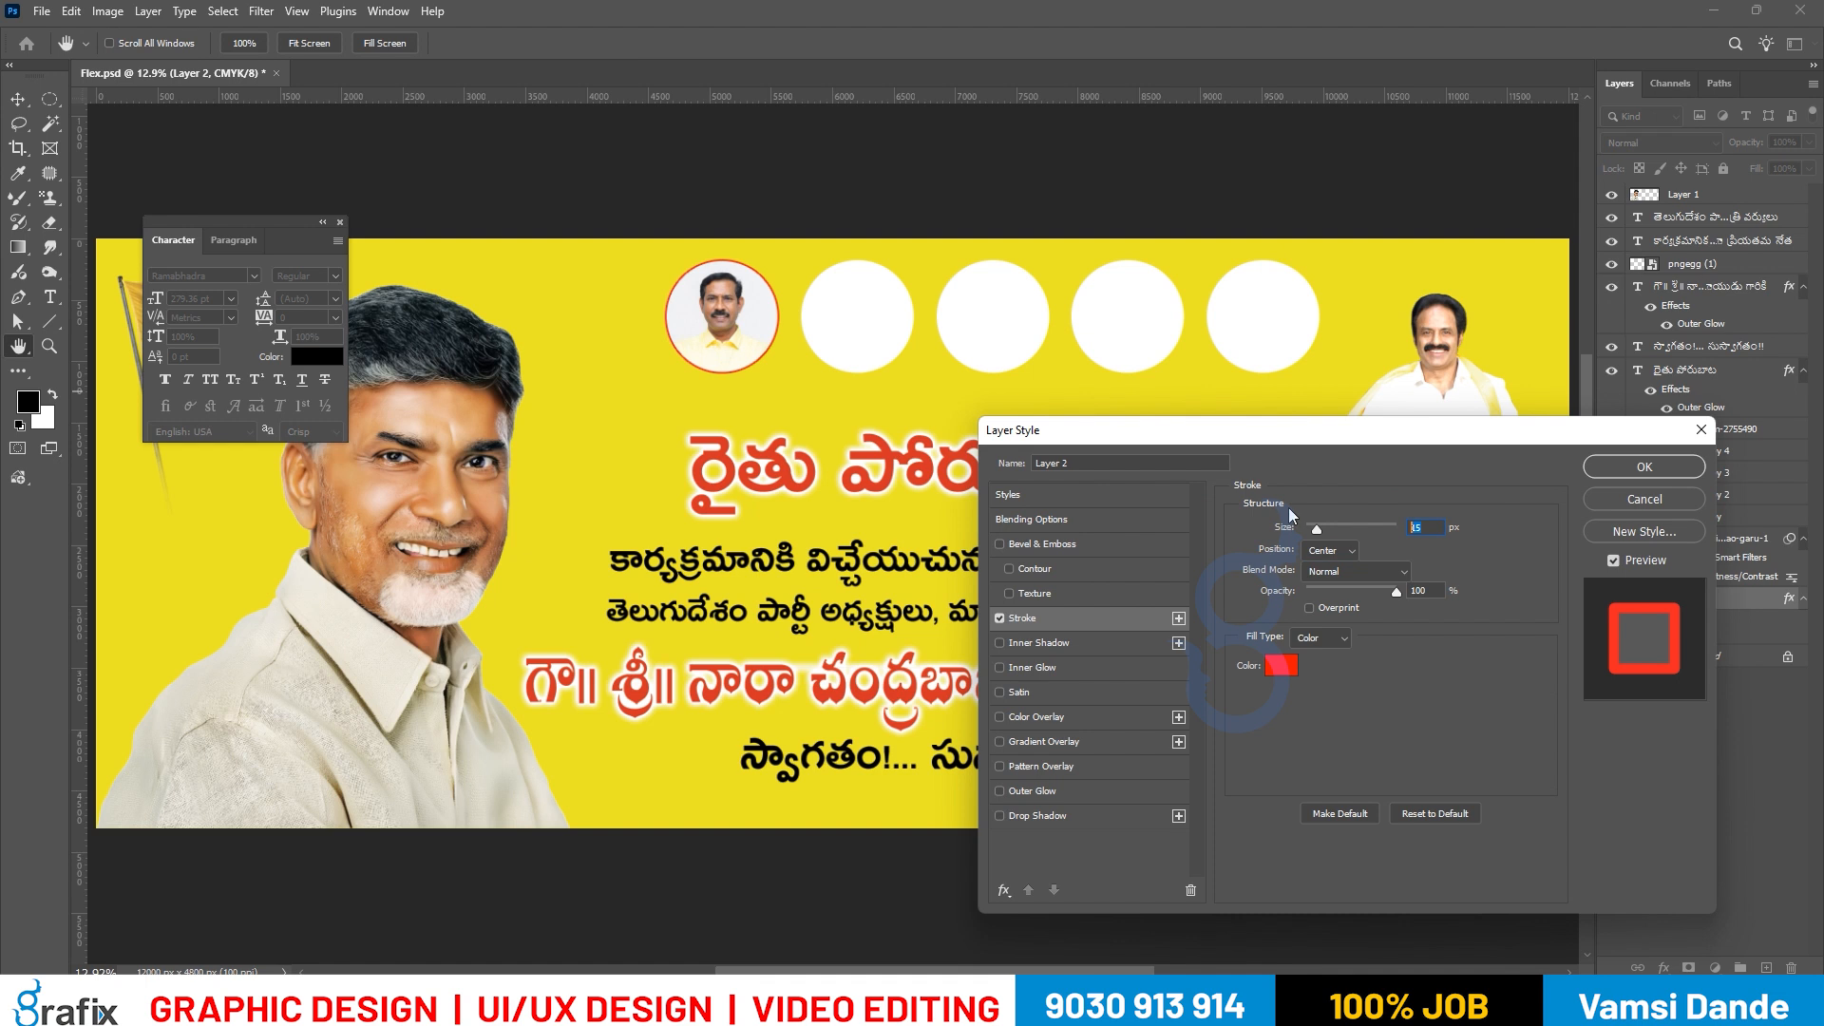
{"action": "key", "text": "Return"}
Examine the stroked first circle at 100% zoom and check the whole banner with the interface panels hidden.
{"action": "key", "text": "Tab"}
{"action": "right_click", "coordinate": [704, 289]}
{"action": "left_click", "coordinate": [743, 319]}
{"action": "left_click_drag", "start_coordinate": [743, 319], "coordinate": [985, 684]}
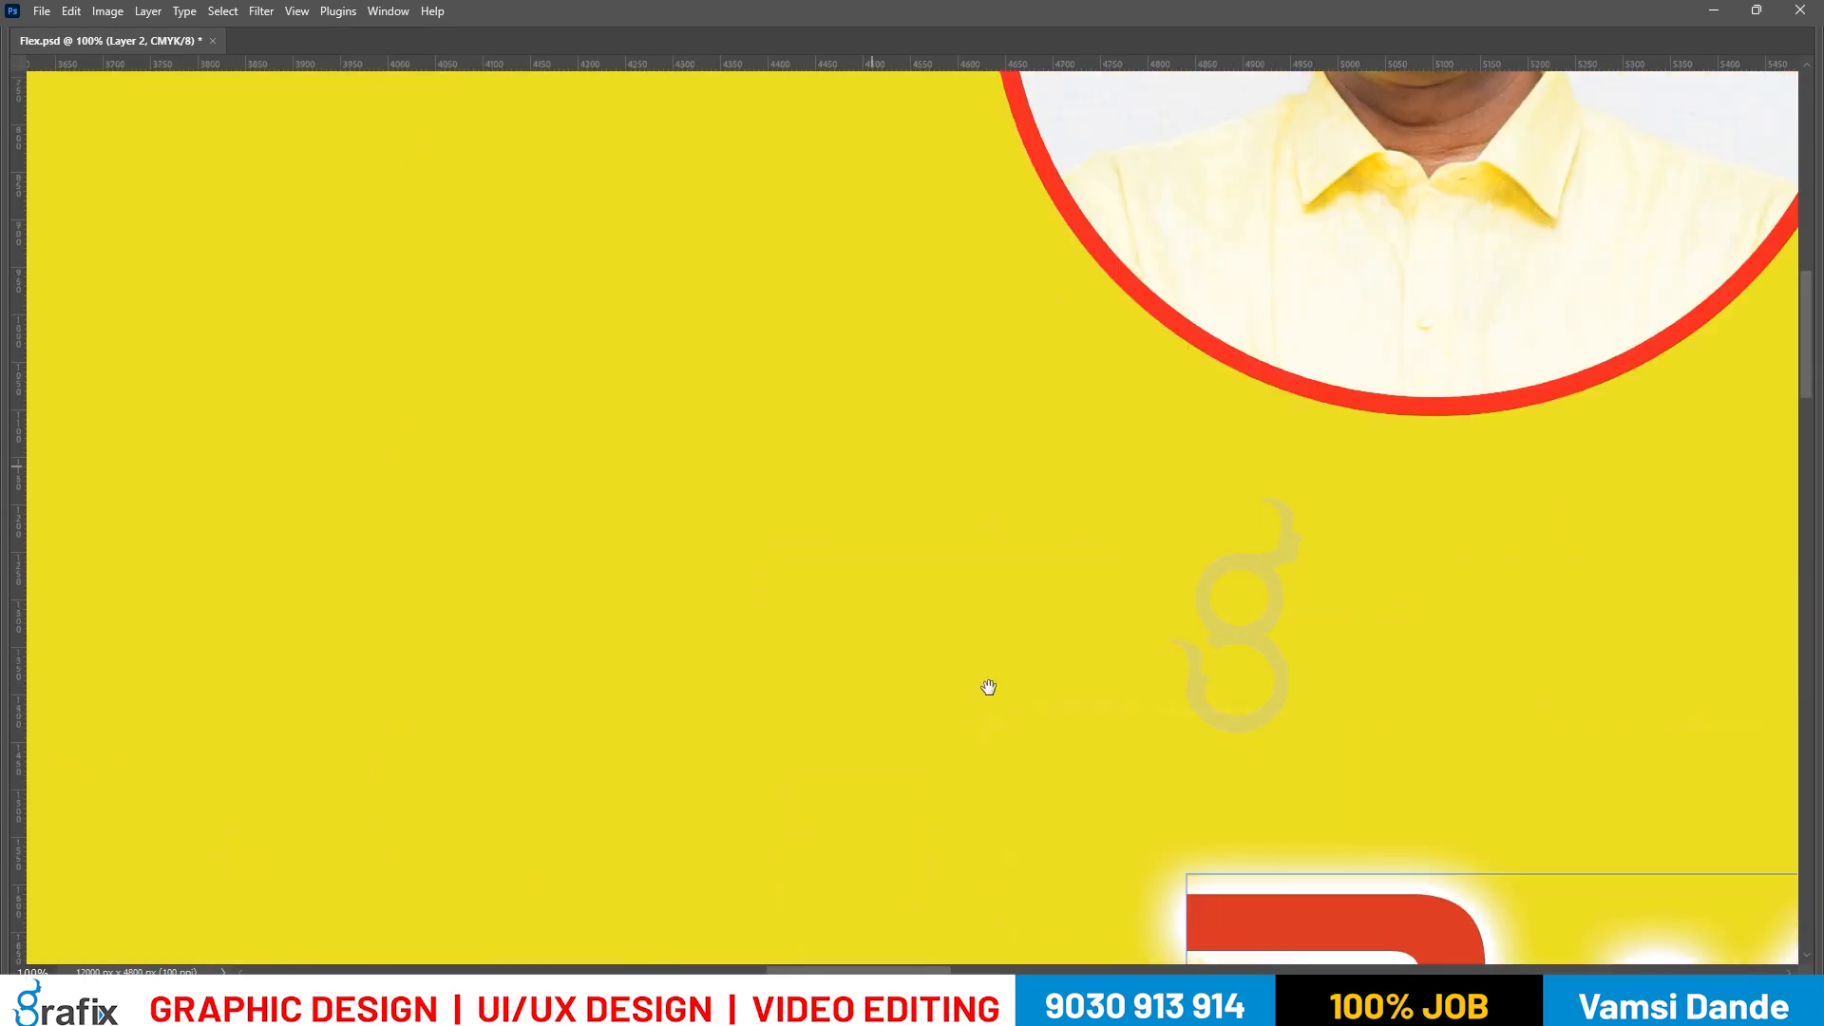
{"action": "left_click_drag", "start_coordinate": [912, 380], "coordinate": [997, 631]}
{"action": "right_click", "coordinate": [1128, 582]}
{"action": "left_click", "coordinate": [1137, 589]}
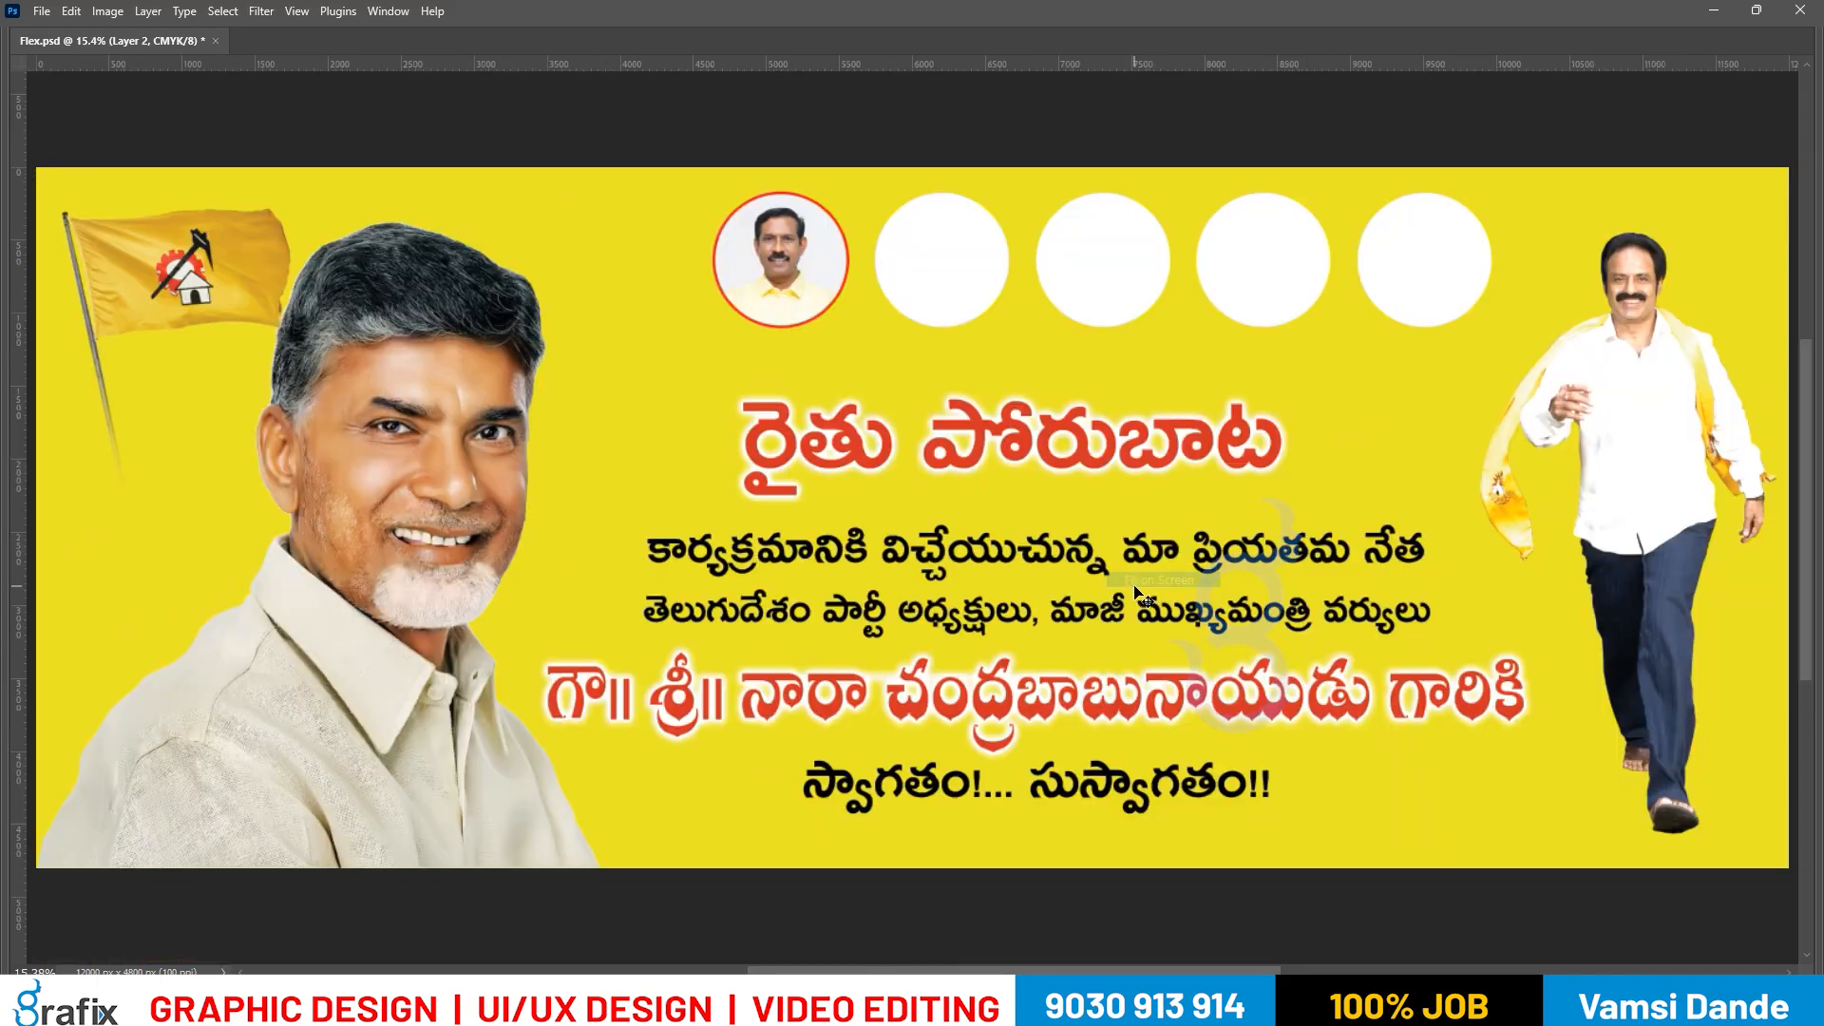
Select the second circle and place the Lokesh_New photo from the extracted Nara-Lokesh-Hi-Res-Photos folder into the banner.
{"action": "left_click", "coordinate": [916, 326]}
{"action": "key", "text": "ctrl+j"}
{"action": "scroll", "coordinate": [1043, 358], "scroll_direction": "right", "scroll_amount": 2}
{"action": "key", "text": "alt+Tab"}
{"action": "left_click", "coordinate": [574, 425]}
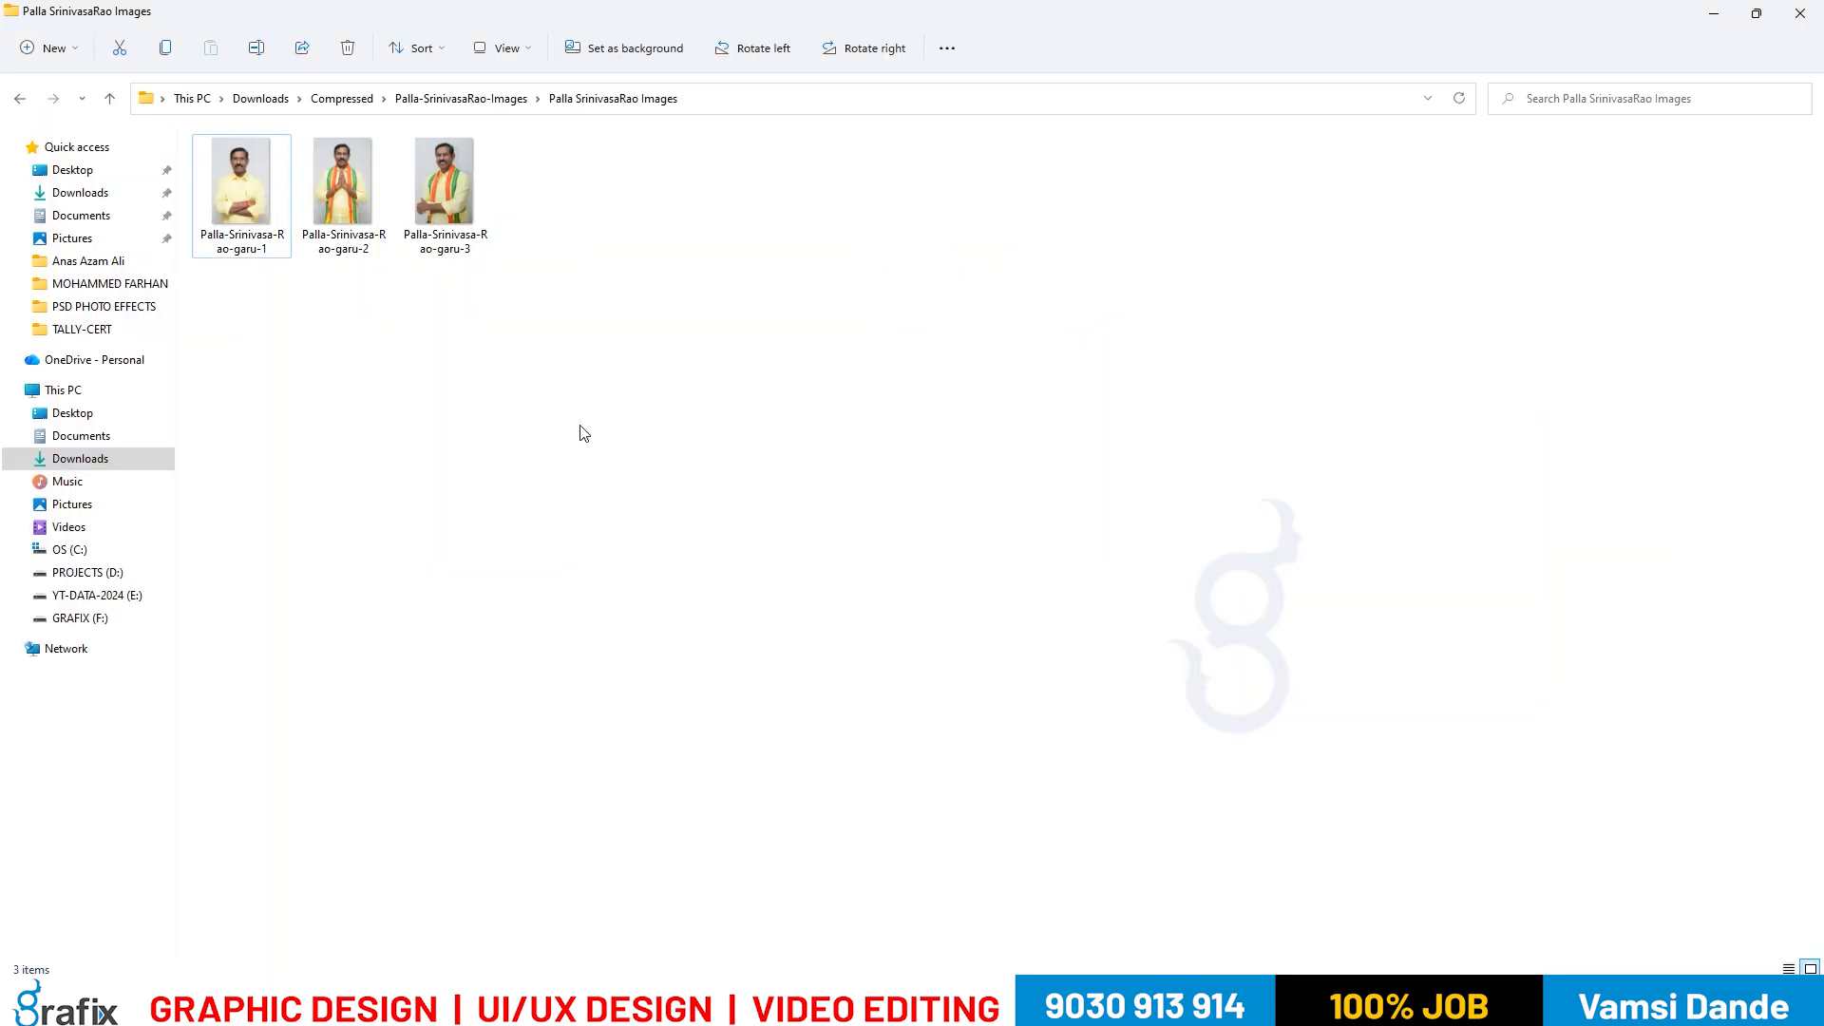
{"action": "key", "text": "BackSpace"}
{"action": "key", "text": "BackSpace"}
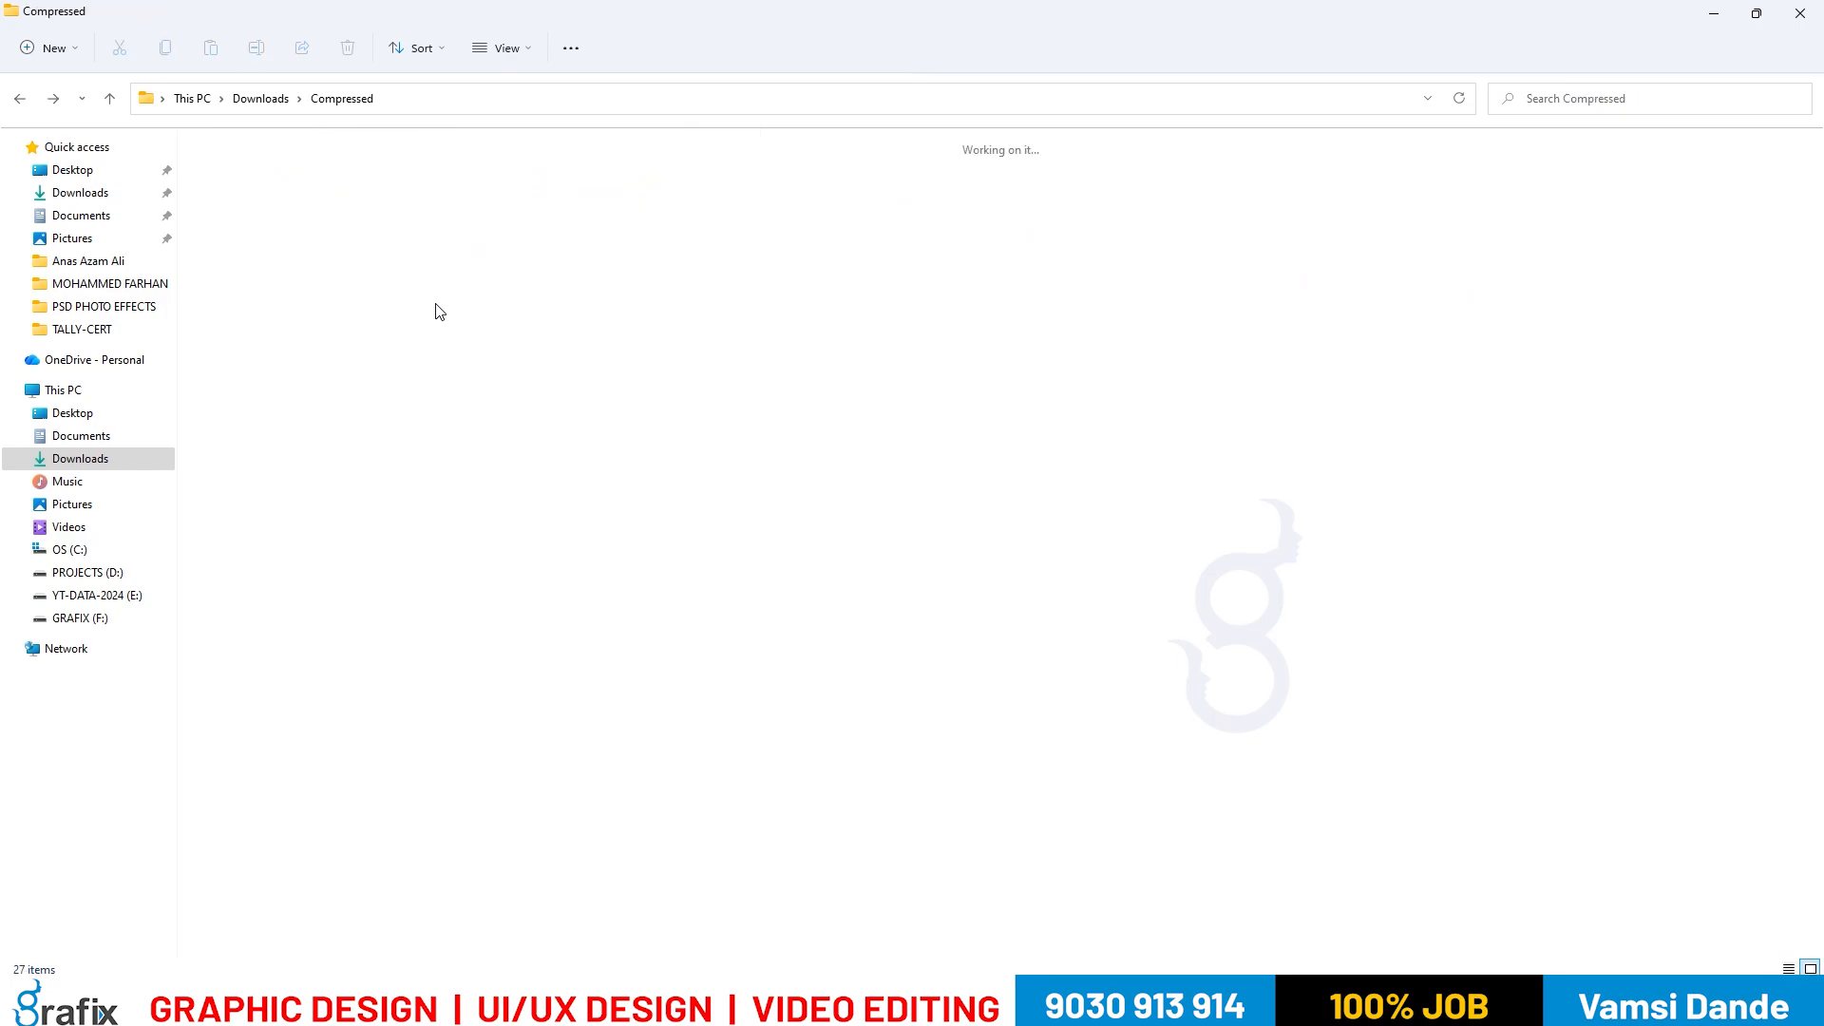
{"action": "double_click", "coordinate": [1488, 246]}
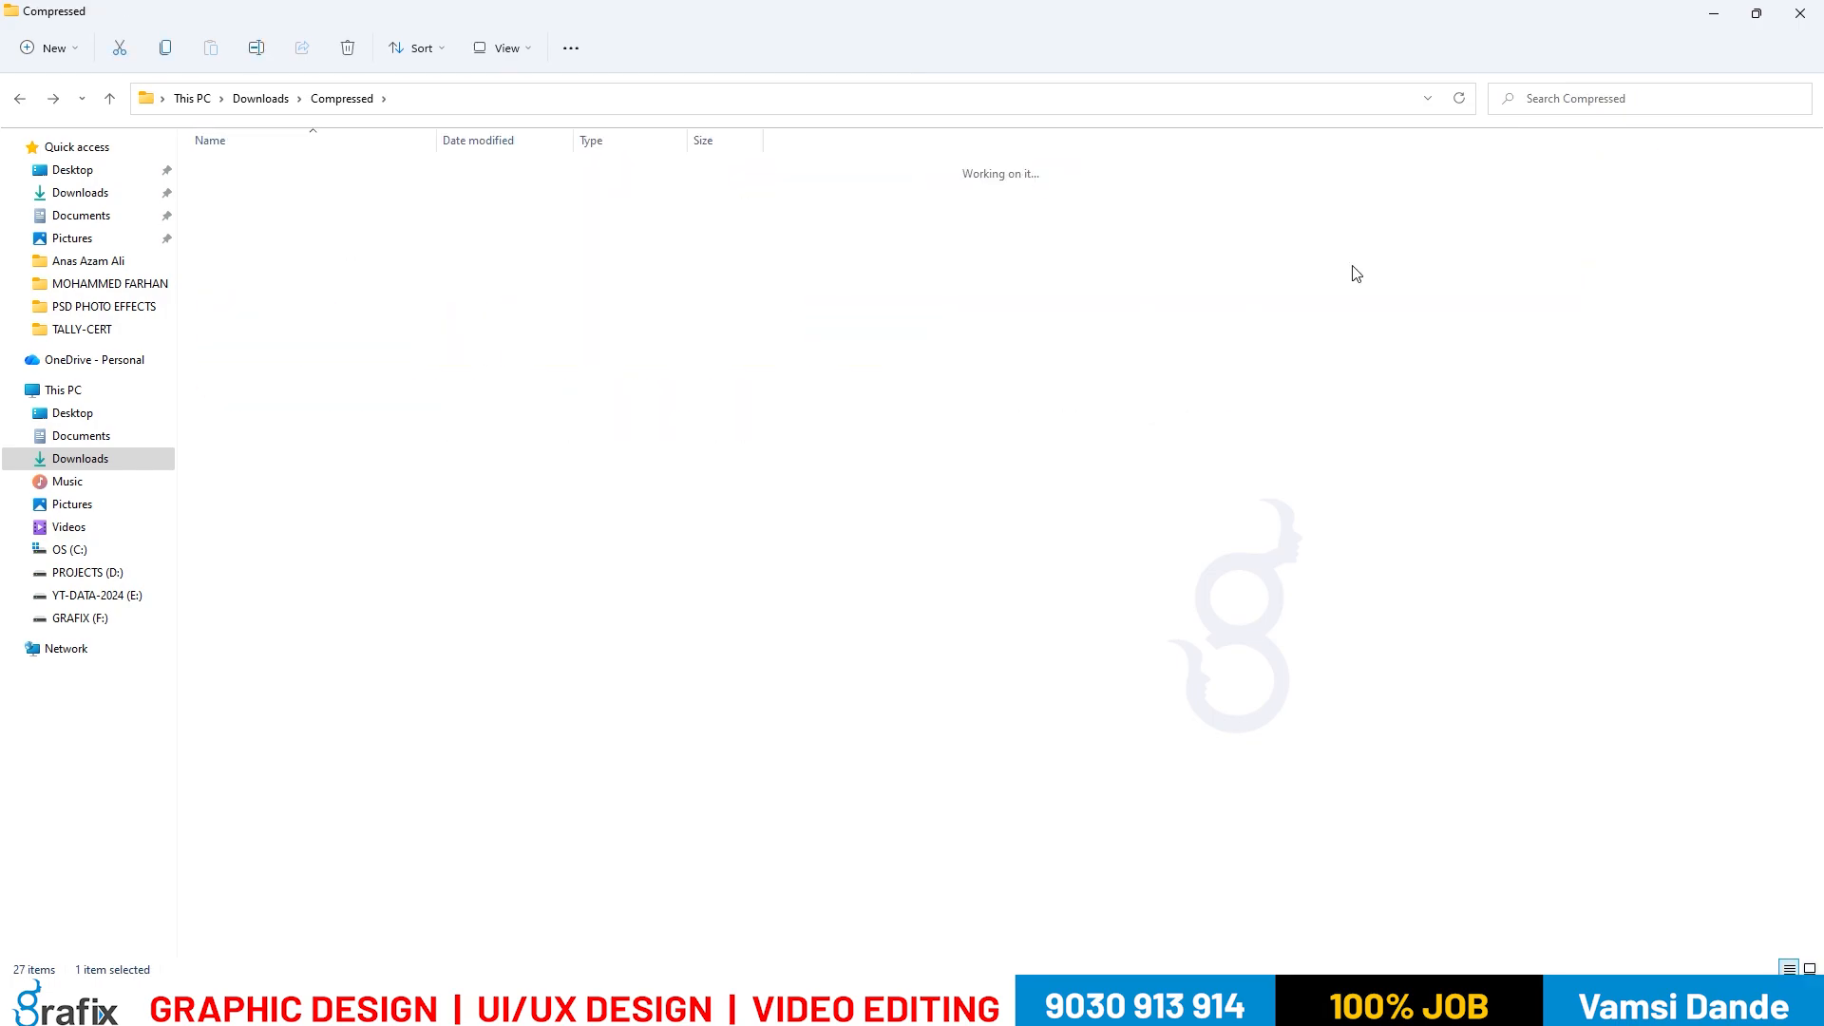
{"action": "key", "text": "Right"}
{"action": "left_click_drag", "start_coordinate": [343, 185], "coordinate": [1016, 499]}
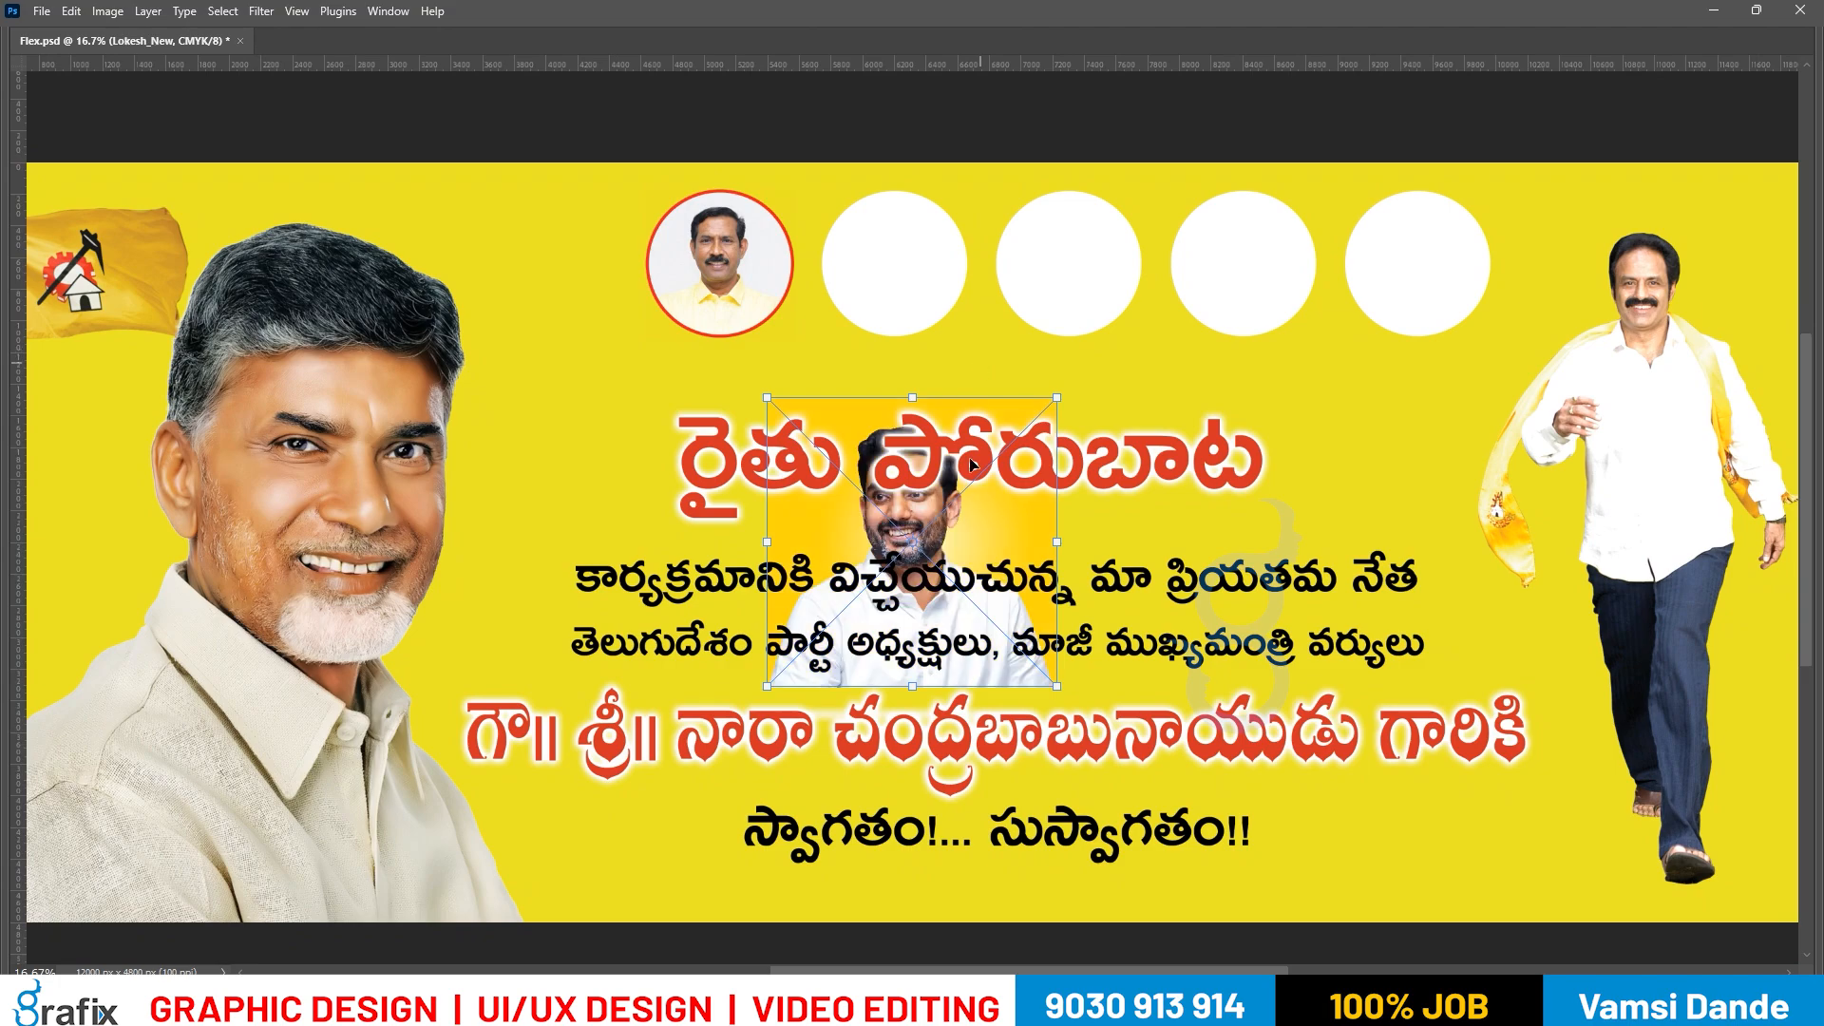
{"action": "key", "text": "Return"}
Move the Lokesh_New photo over the second circle, clip it to the circle and scale it to fit.
{"action": "left_click_drag", "start_coordinate": [966, 555], "coordinate": [954, 303]}
{"action": "key", "text": "ctrl+alt+g"}
{"action": "left_click_drag", "start_coordinate": [913, 298], "coordinate": [918, 298]}
{"action": "key", "text": "ctrl+t"}
{"action": "left_click_drag", "start_coordinate": [1047, 445], "coordinate": [1019, 411]}
{"action": "left_click_drag", "start_coordinate": [984, 351], "coordinate": [978, 339]}
{"action": "key", "text": "Return"}
Copy the stroke layer style from Layer 2 and paste it onto Layer 2 copy, the second circle.
{"action": "right_click", "coordinate": [787, 282]}
{"action": "left_click", "coordinate": [815, 309]}
{"action": "key", "text": "Tab"}
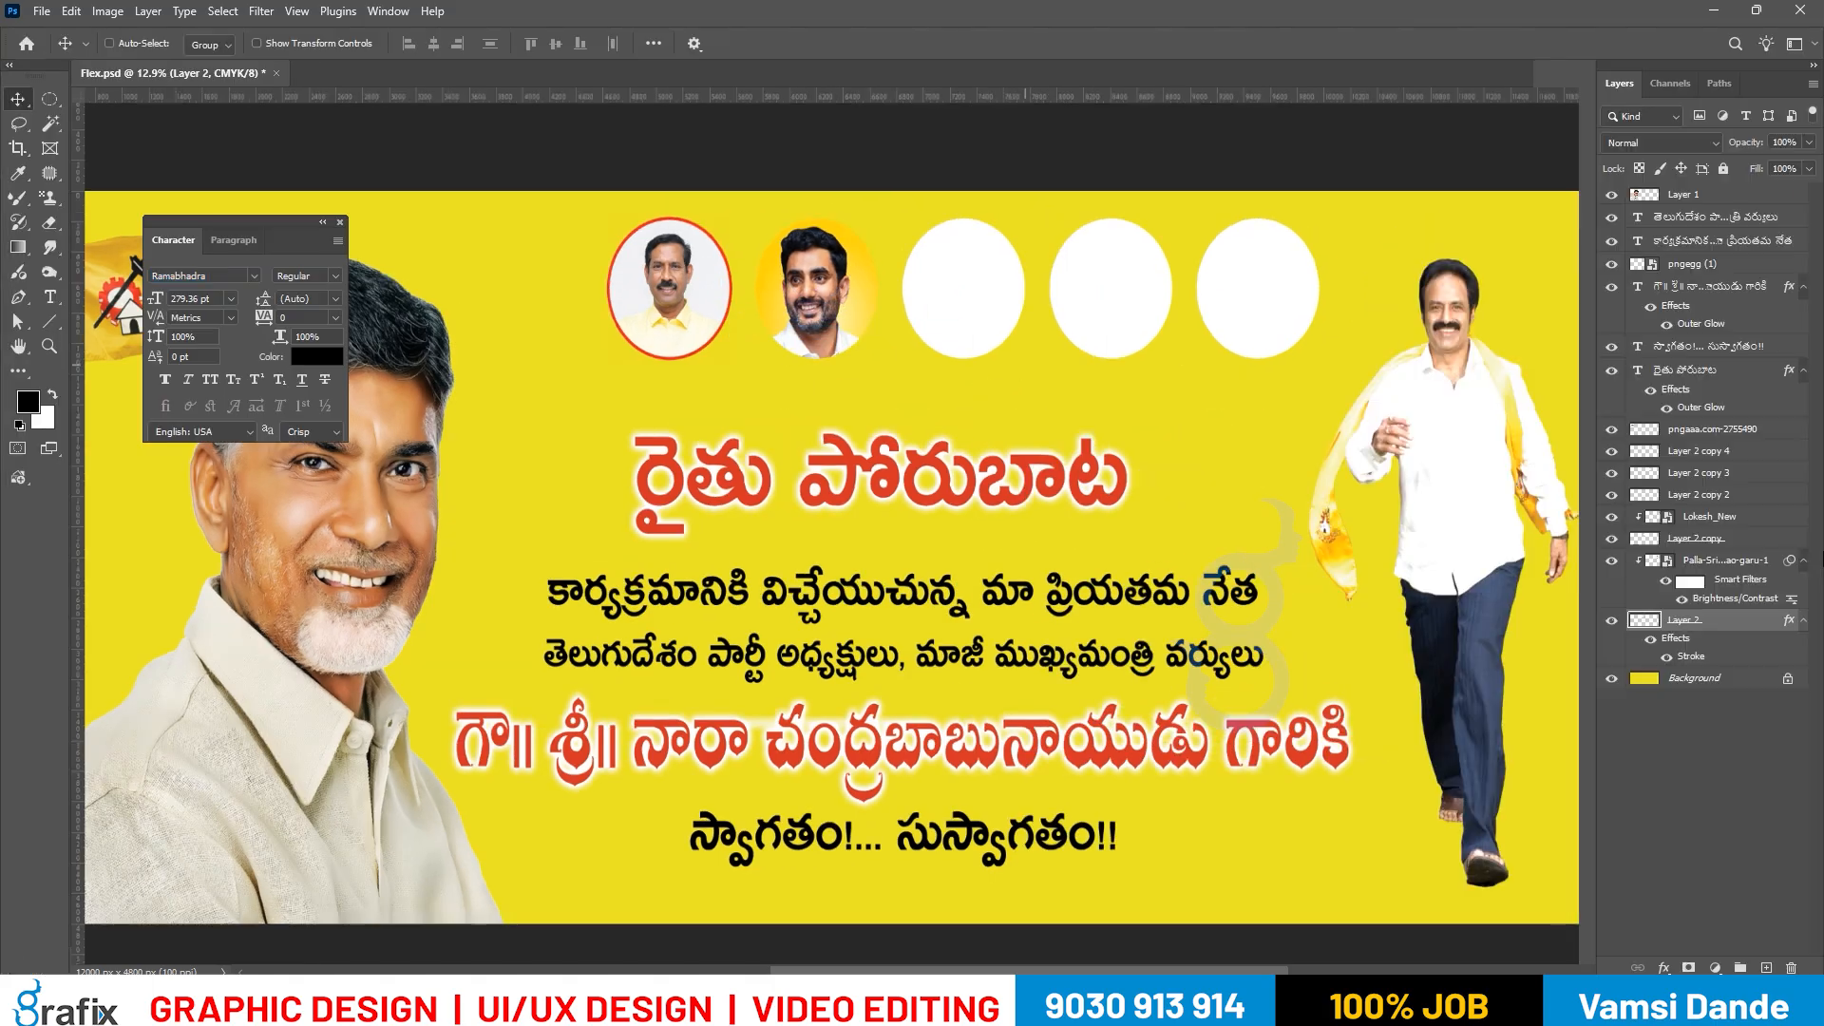
{"action": "right_click", "coordinate": [1732, 618]}
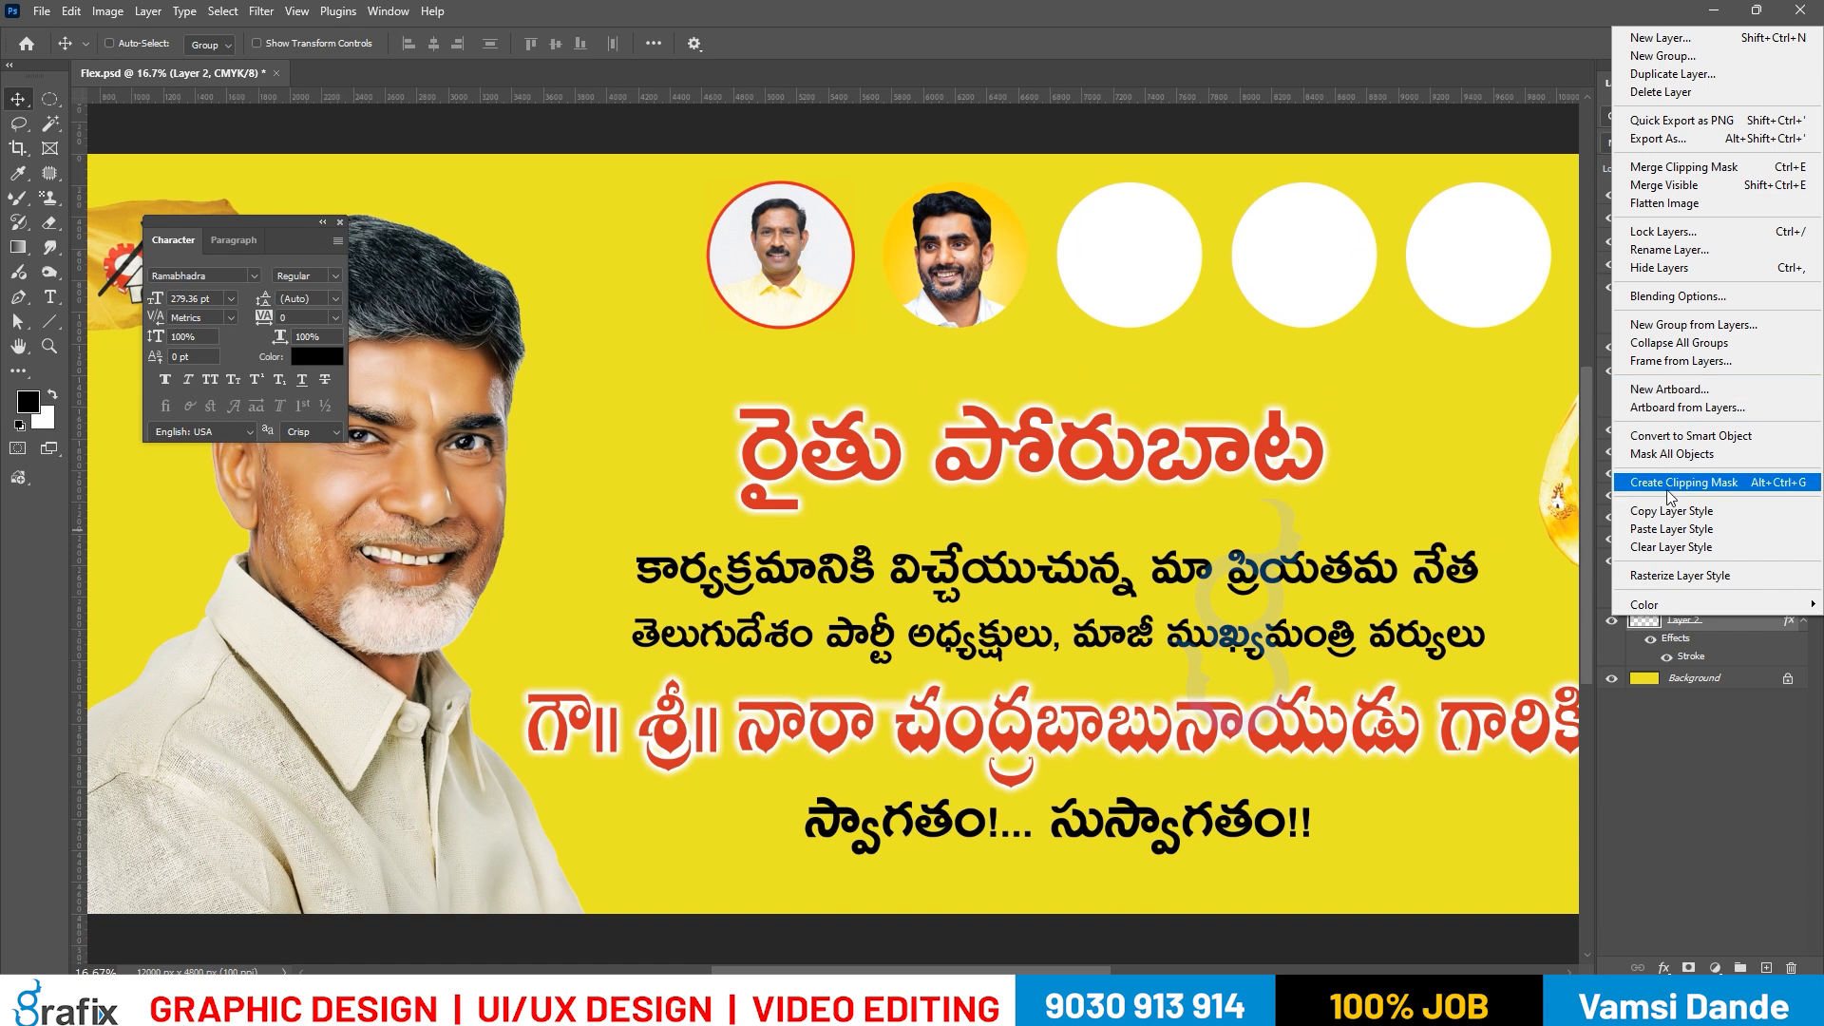
{"action": "key", "text": "Escape"}
{"action": "right_click", "coordinate": [999, 292]}
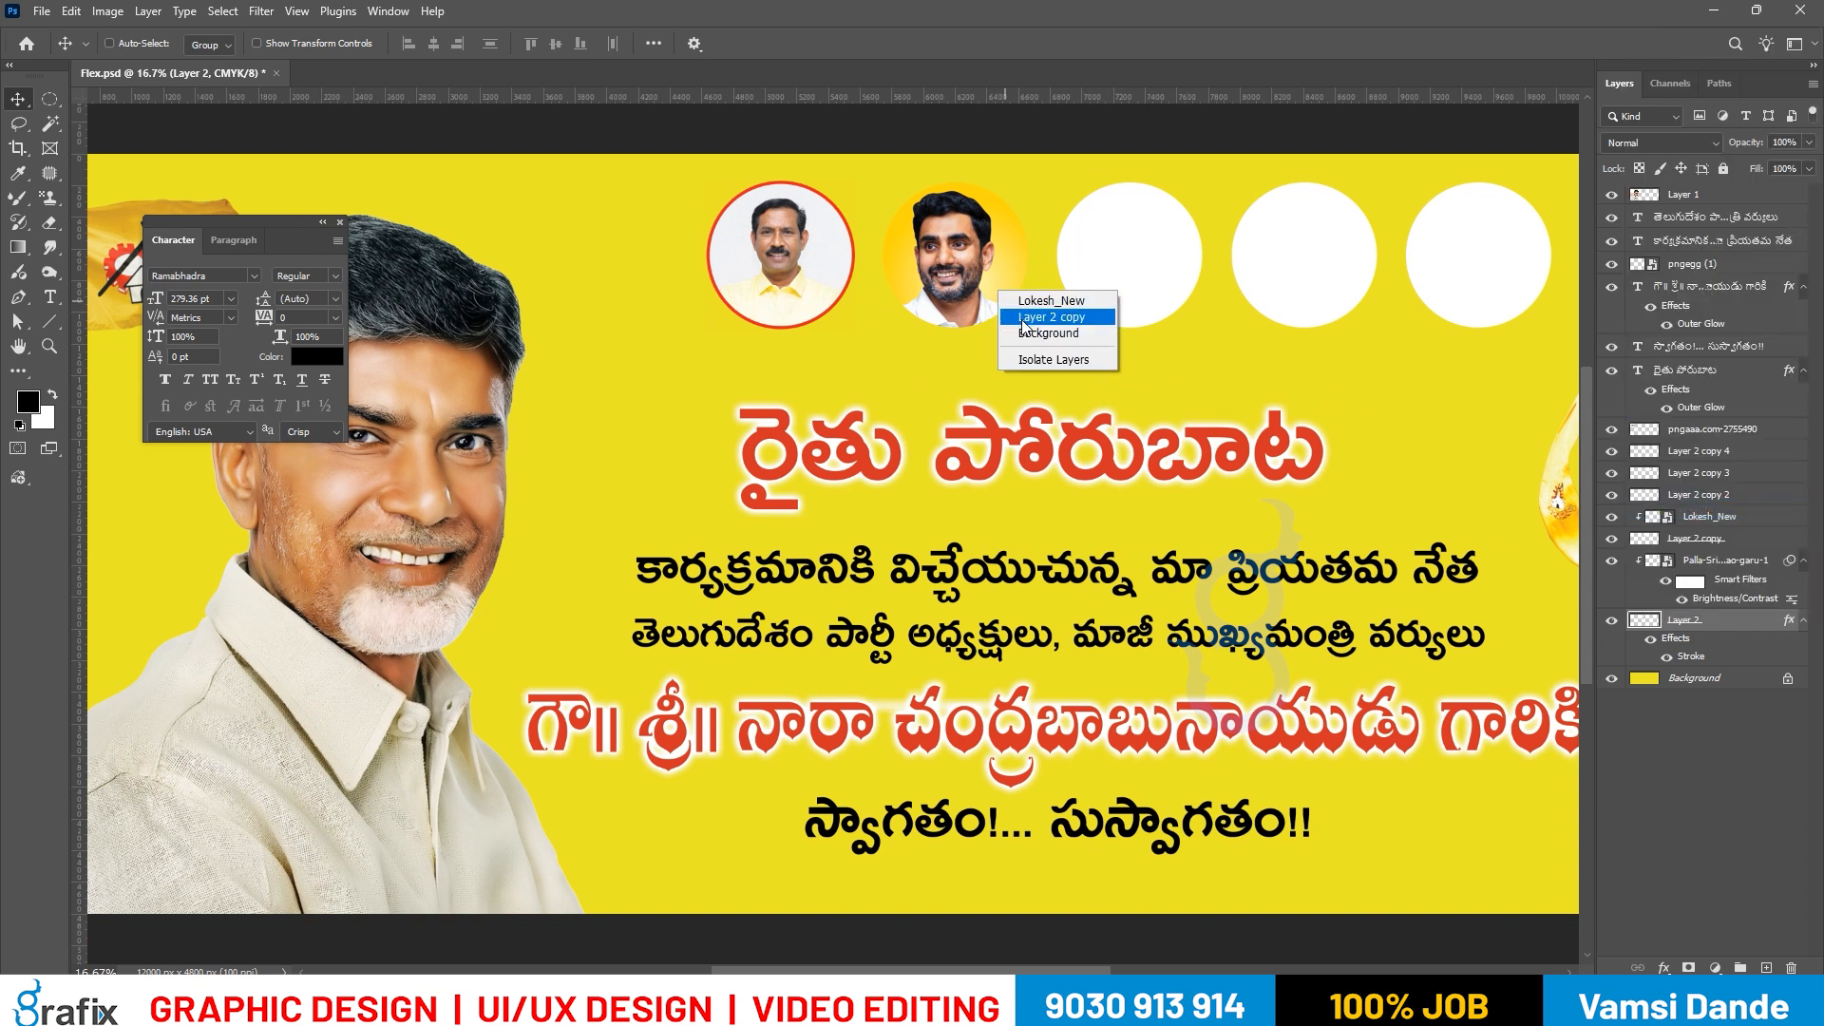
{"action": "left_click", "coordinate": [1023, 319]}
{"action": "right_click", "coordinate": [1696, 538]}
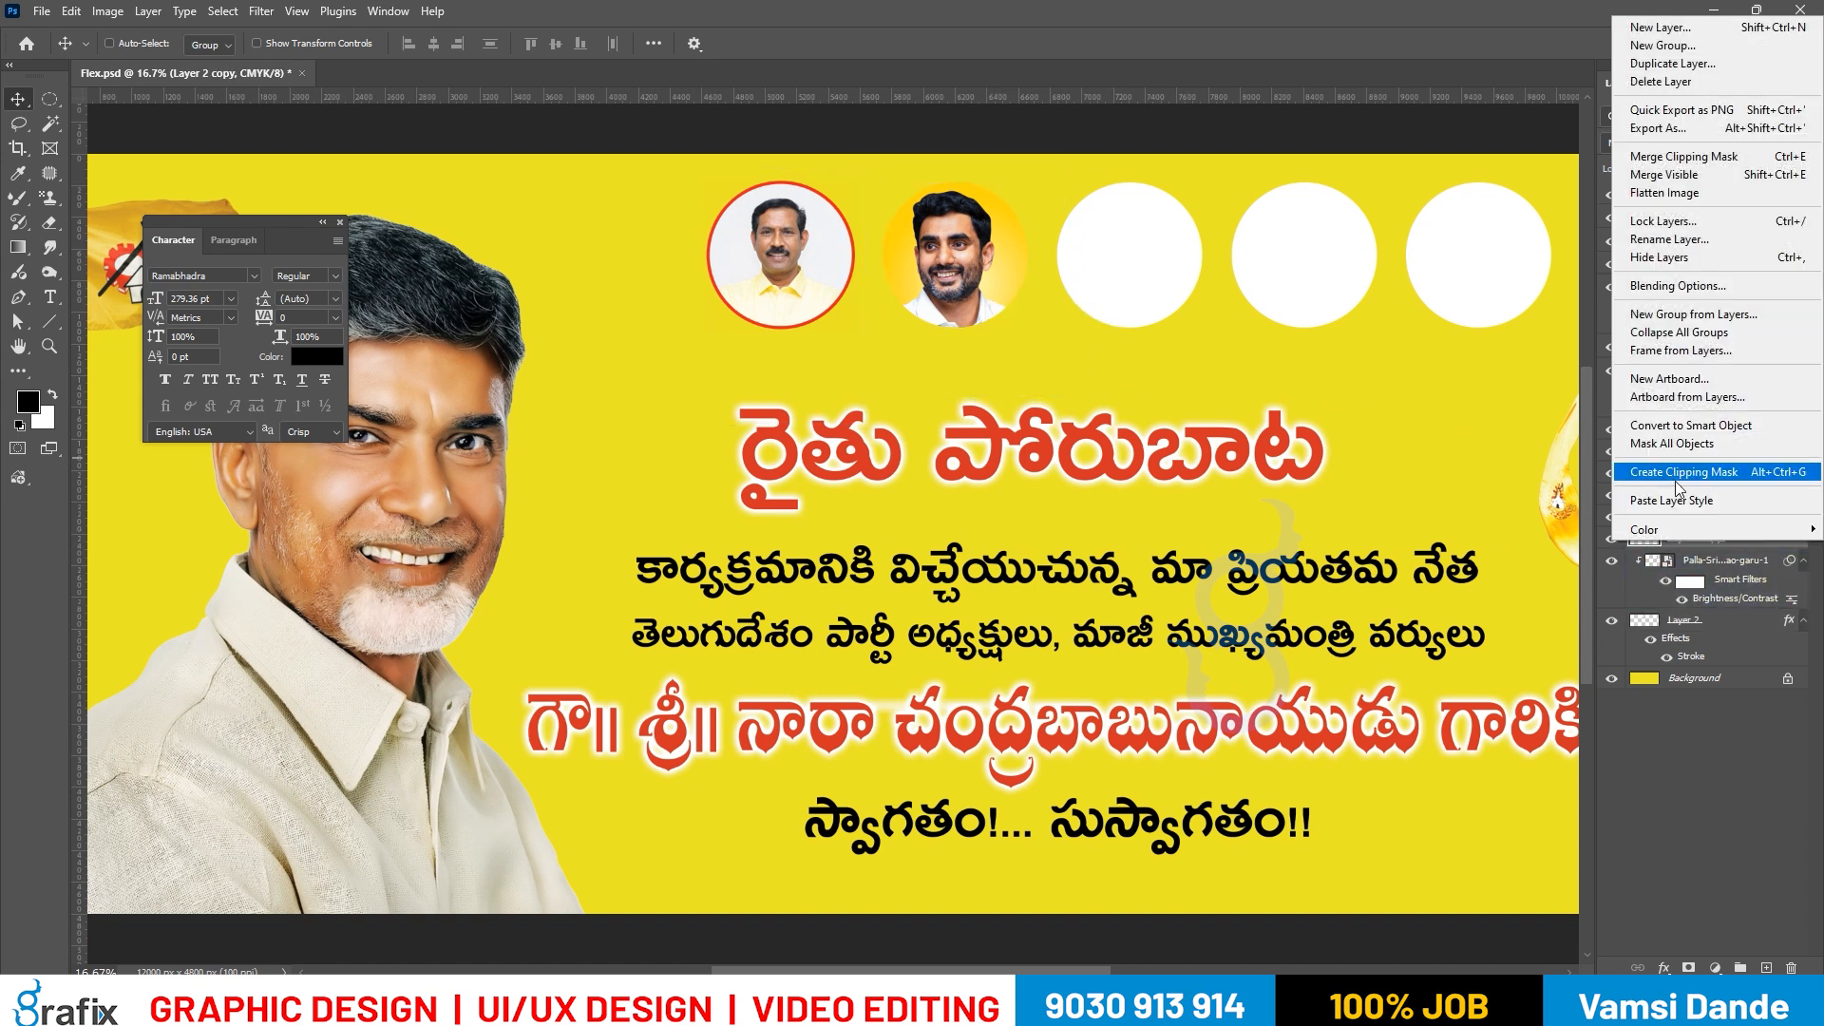
{"action": "left_click", "coordinate": [1676, 481]}
{"action": "left_click_drag", "start_coordinate": [1178, 355], "coordinate": [1061, 354]}
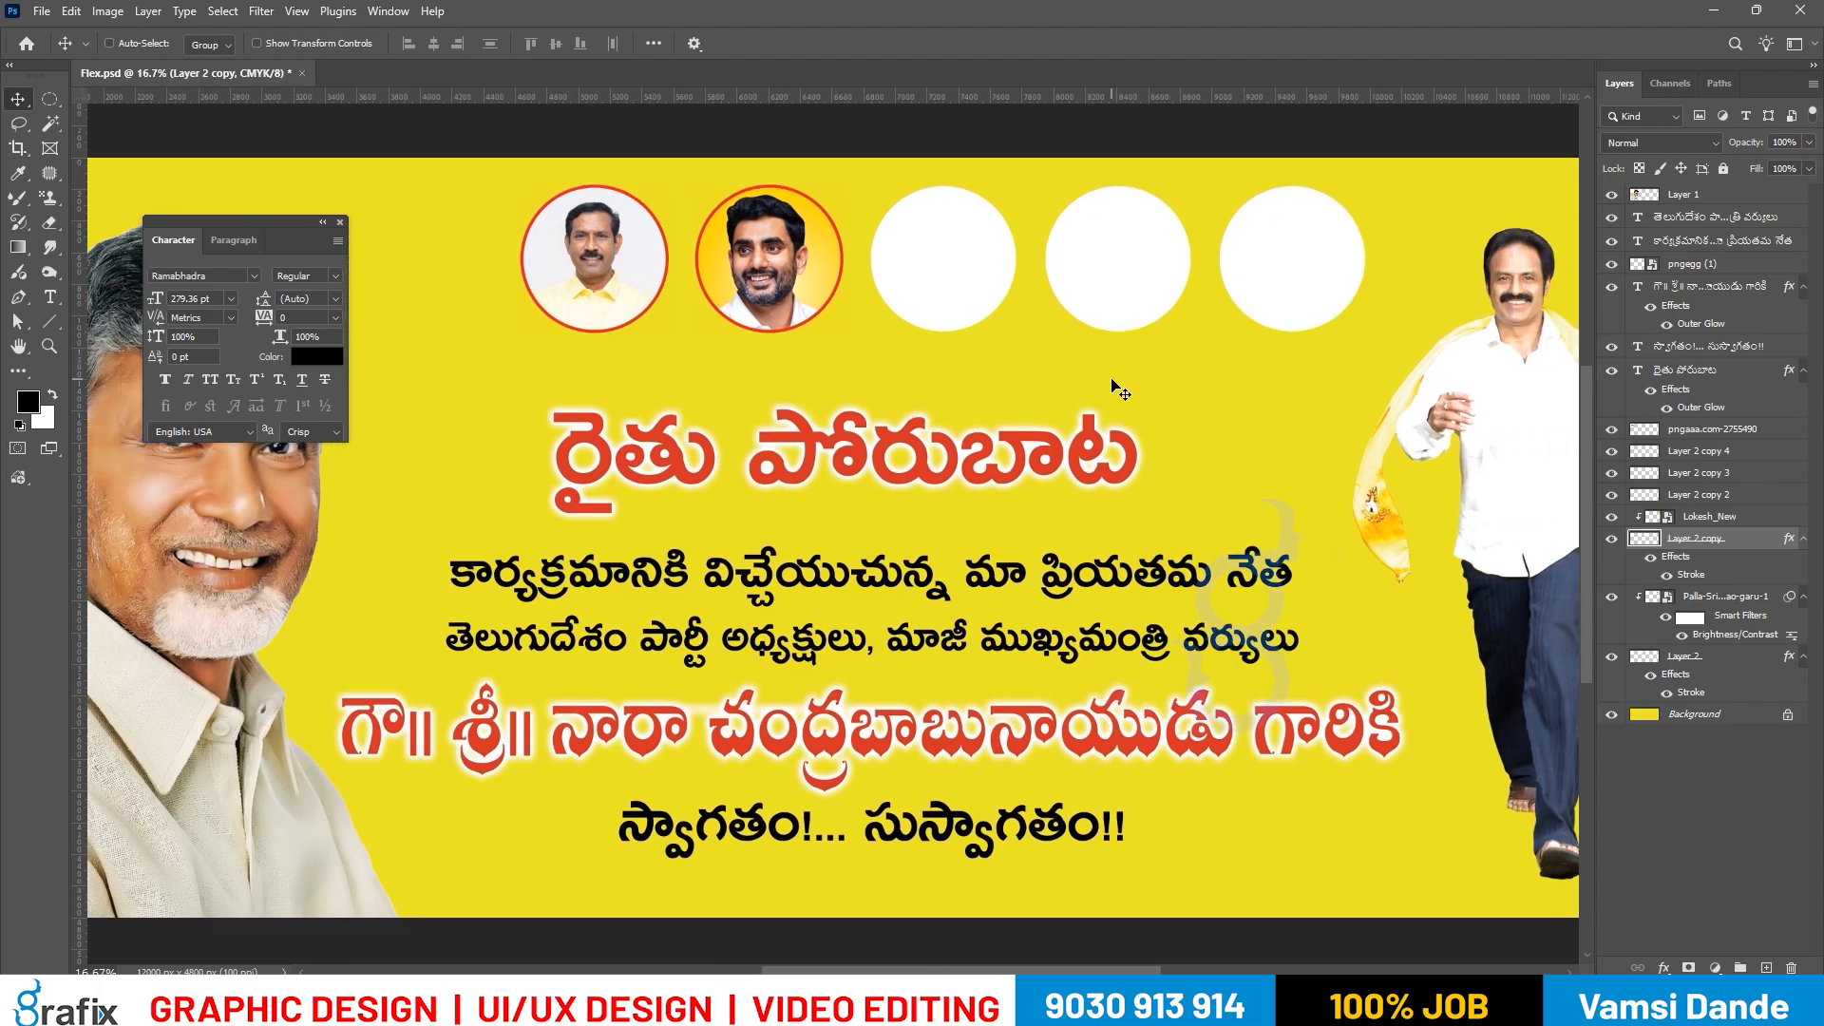
Delete the three empty white circles and move the two photo circles across the banner beside the standing leader.
{"action": "right_click", "coordinate": [947, 273]}
{"action": "left_click", "coordinate": [971, 279]}
{"action": "key", "text": "Delete"}
{"action": "right_click", "coordinate": [1076, 270]}
{"action": "left_click", "coordinate": [1102, 279]}
{"action": "key", "text": "Delete"}
{"action": "right_click", "coordinate": [1301, 270]}
{"action": "left_click", "coordinate": [1349, 278]}
{"action": "key", "text": "Delete"}
{"action": "left_click", "coordinate": [779, 273]}
{"action": "left_click_drag", "start_coordinate": [758, 222], "coordinate": [1268, 276]}
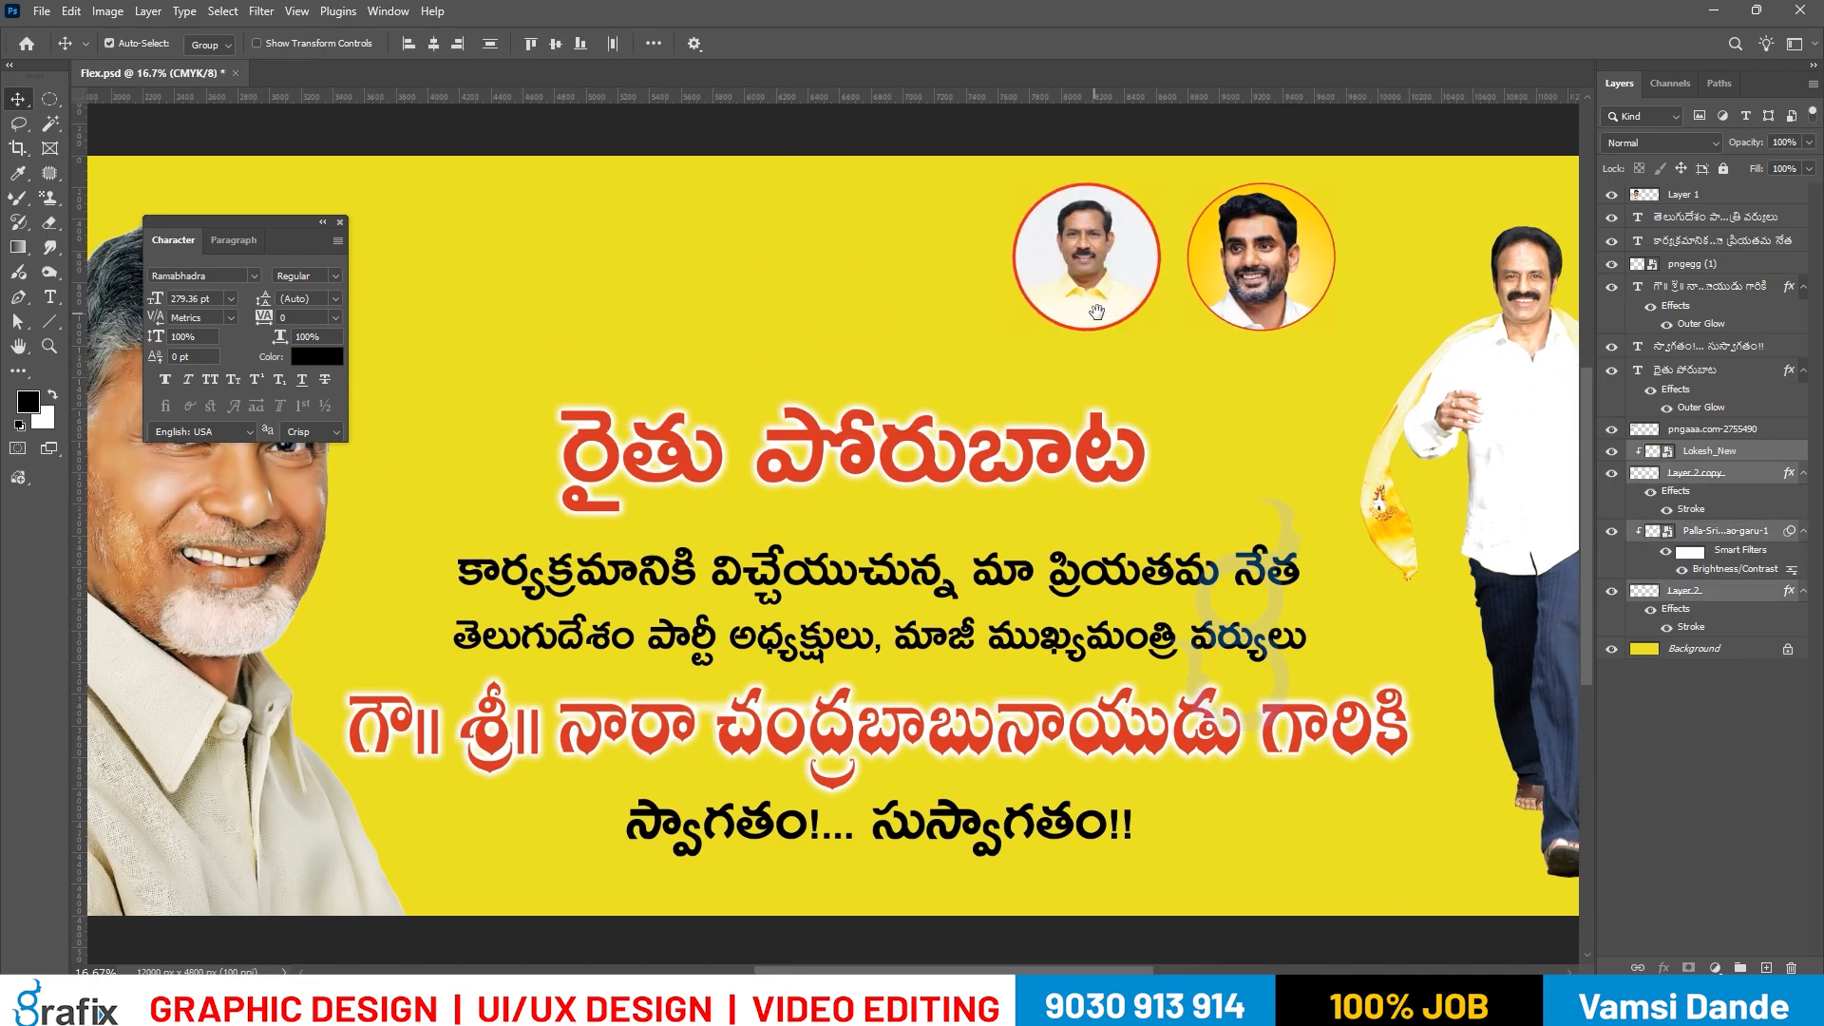
Place the TDP Logo from the extracted TDP-Logo folder into the banner over the first photo circle.
{"action": "key", "text": "alt+Tab"}
{"action": "key", "text": "BackSpace"}
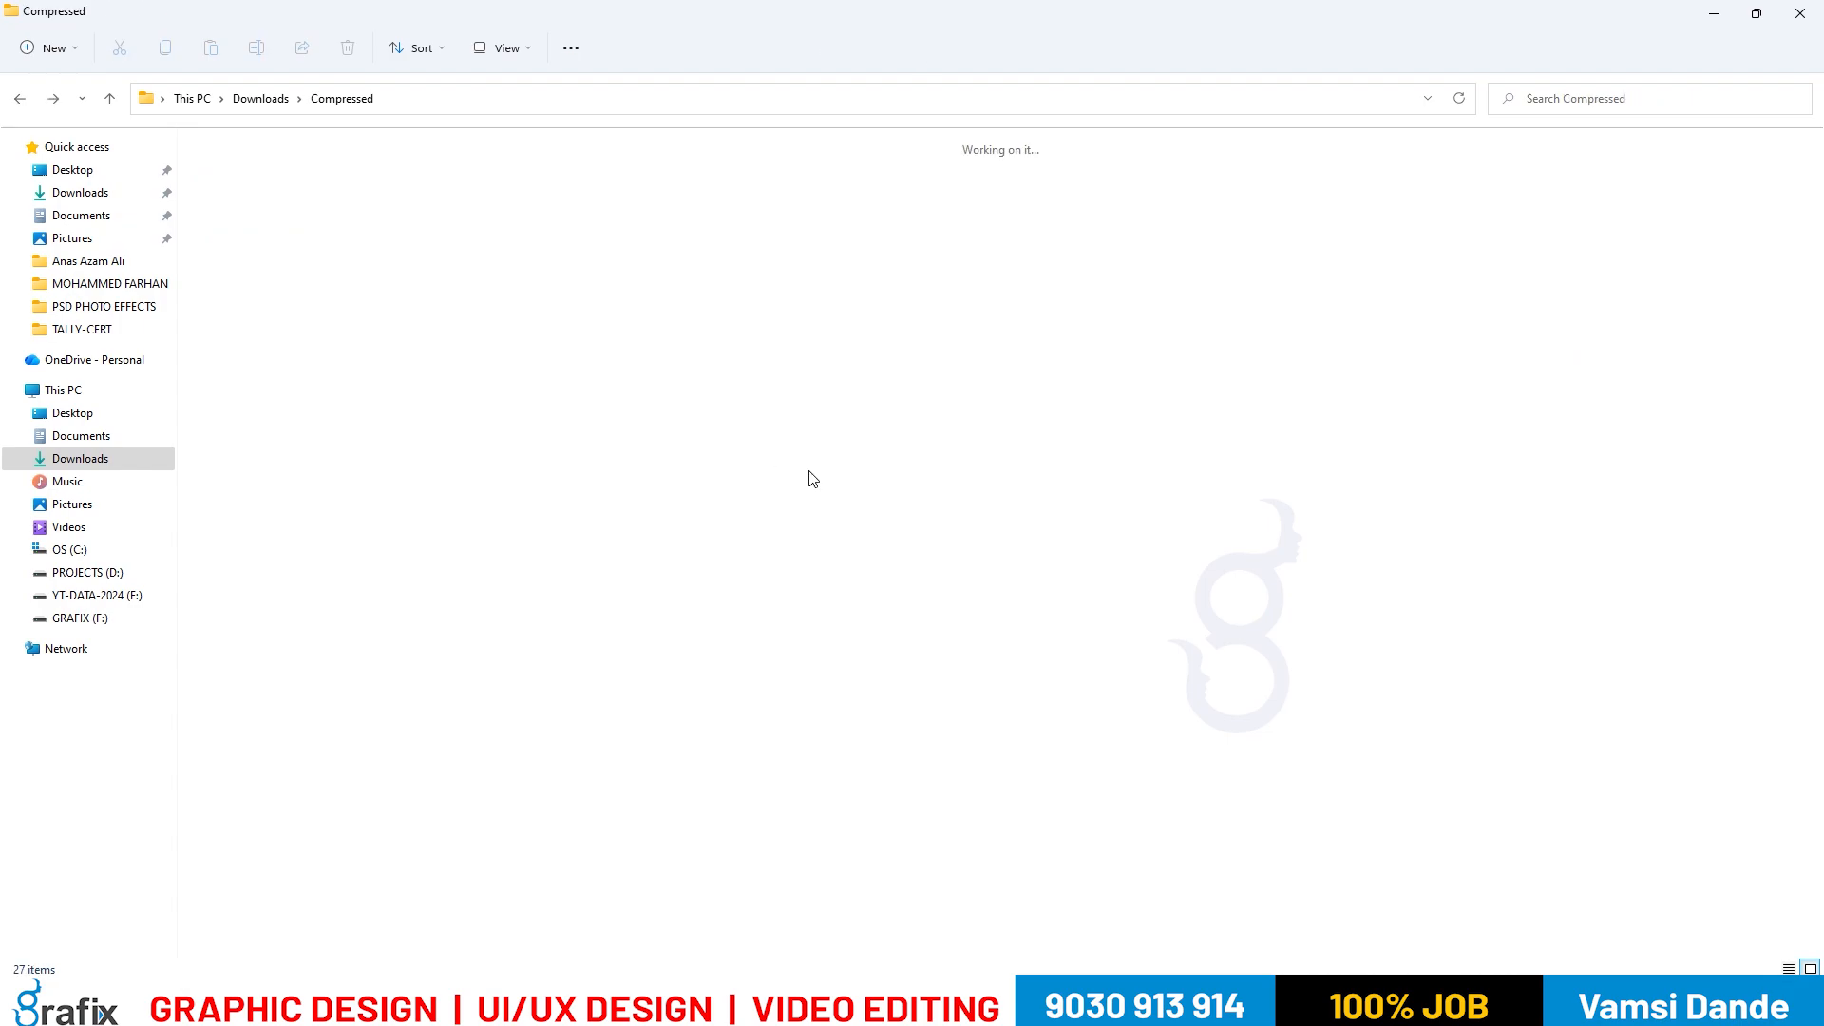
{"action": "double_click", "coordinate": [1682, 217]}
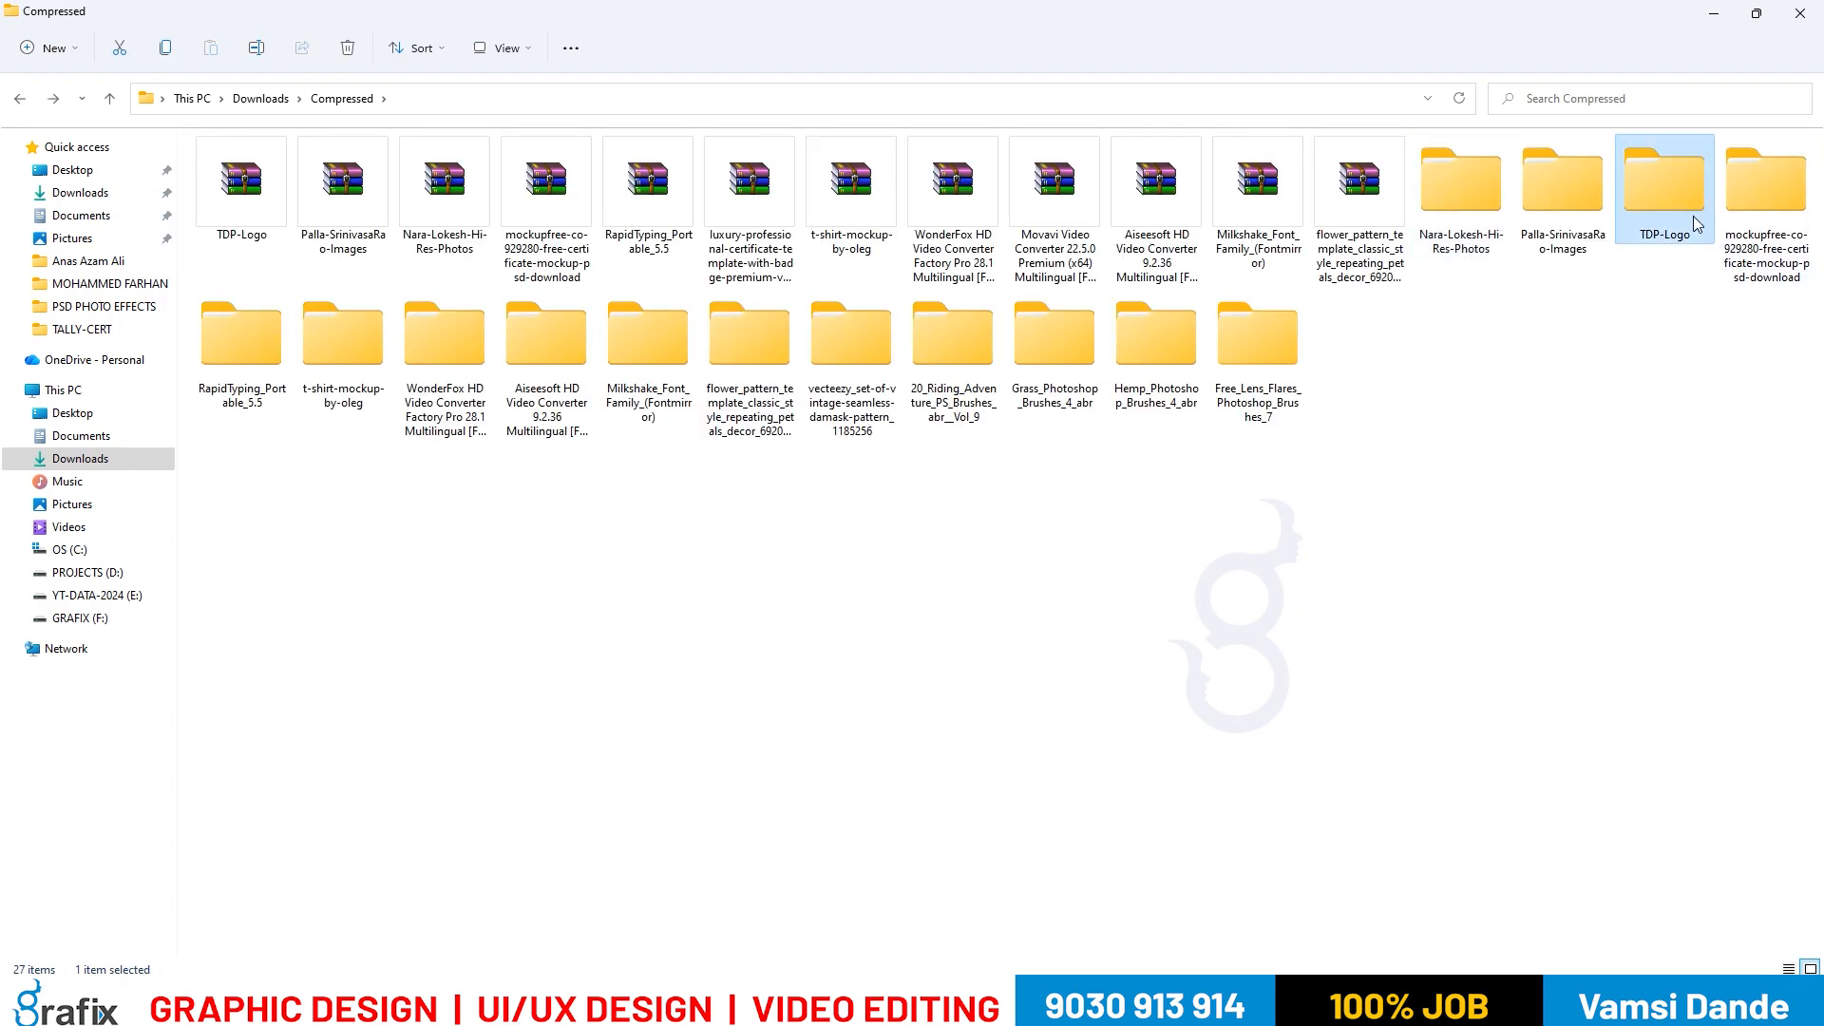
{"action": "key", "text": "Right"}
{"action": "key", "text": "alt+Tab"}
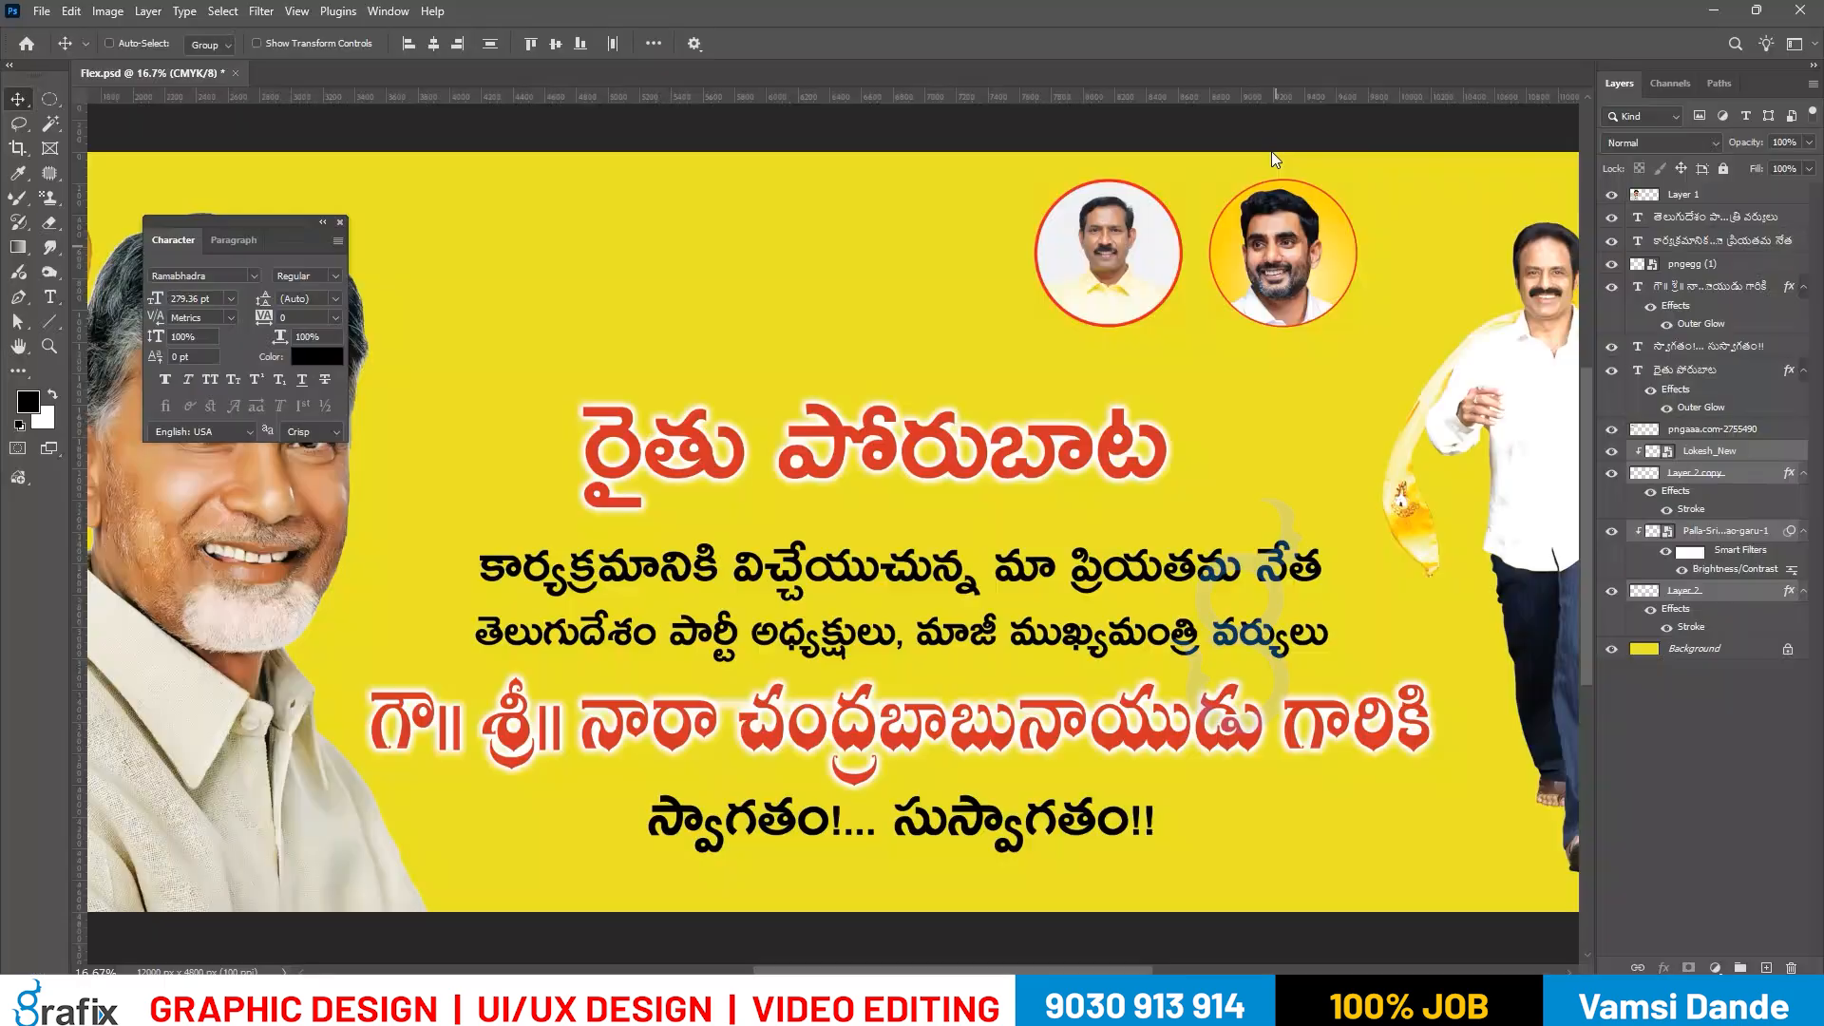
{"action": "key", "text": "Return"}
{"action": "left_click_drag", "start_coordinate": [888, 556], "coordinate": [1128, 274]}
{"action": "left_click", "coordinate": [1169, 234], "text": "ctrl"}
{"action": "left_click", "coordinate": [1169, 234], "text": "ctrl"}
{"action": "left_click", "coordinate": [1158, 336]}
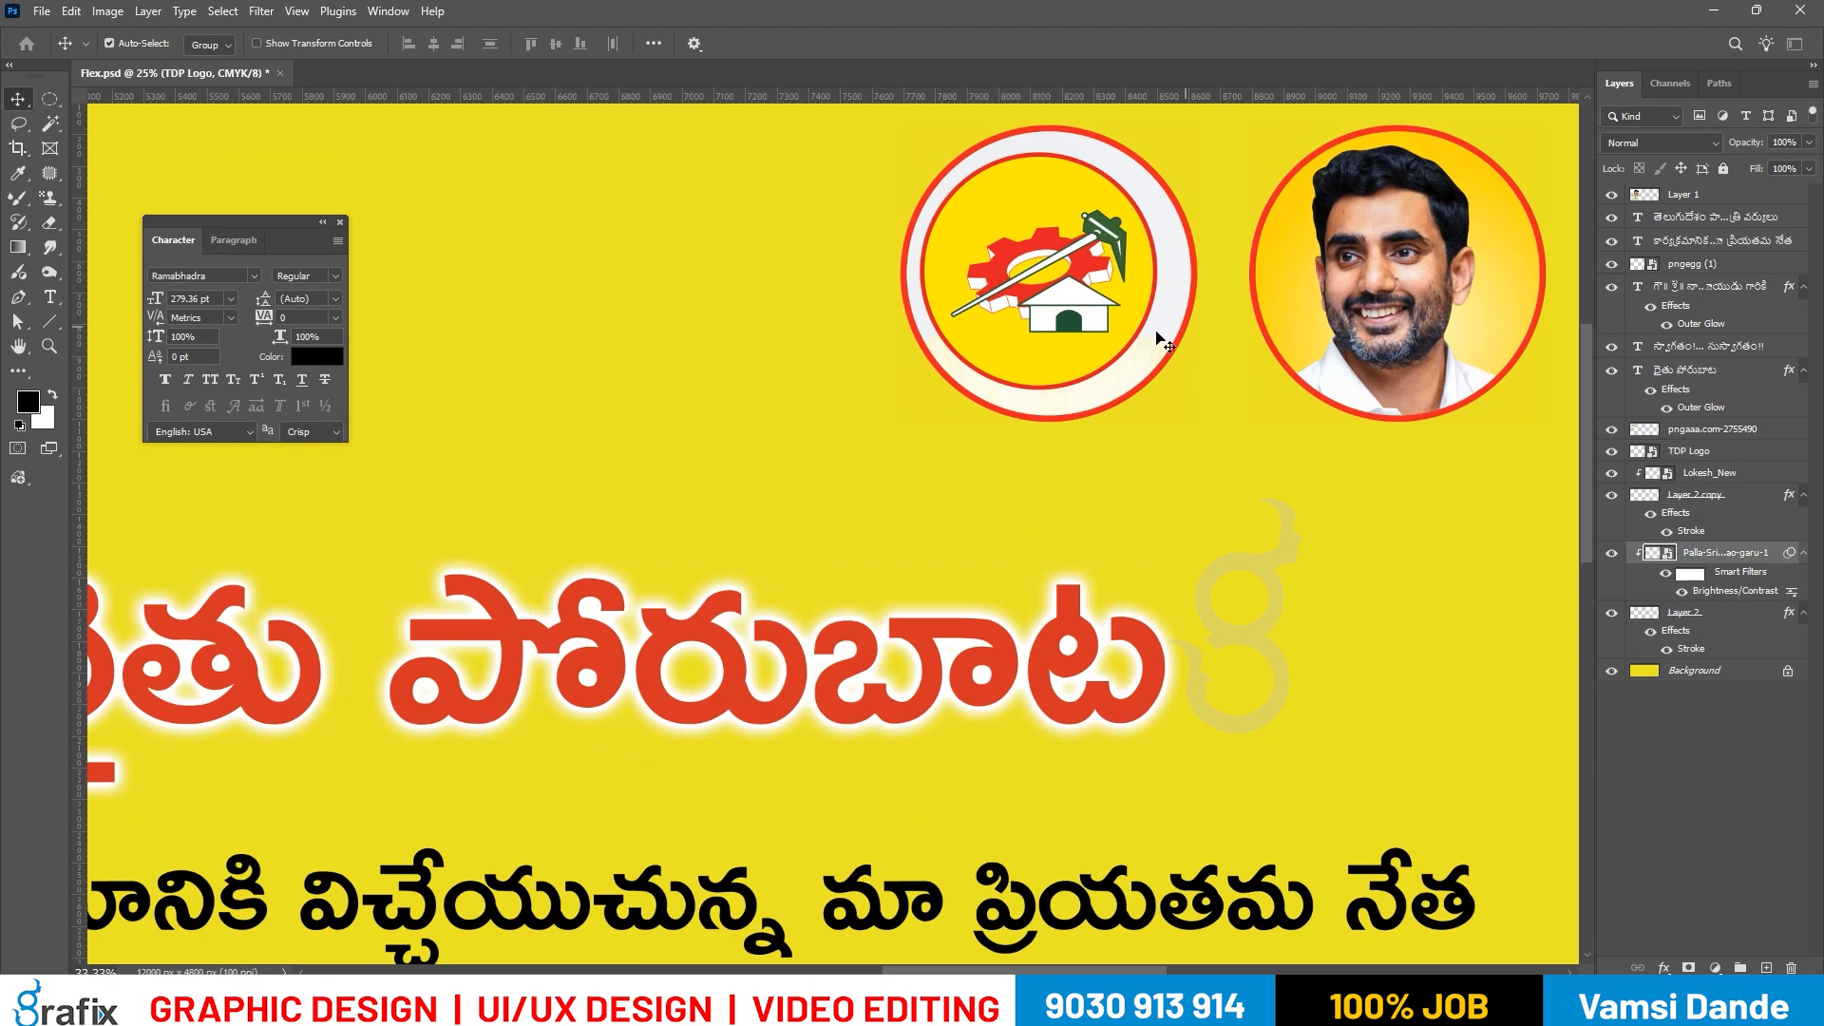
{"action": "key", "text": "ctrl+t"}
{"action": "left_click", "coordinate": [898, 389]}
{"action": "left_click_drag", "start_coordinate": [1216, 594], "coordinate": [1263, 599]}
{"action": "key", "text": "Return"}
Scale the TDP Logo up to the size of the first photo circle and move it out to that circle's left.
{"action": "right_click", "coordinate": [1072, 252]}
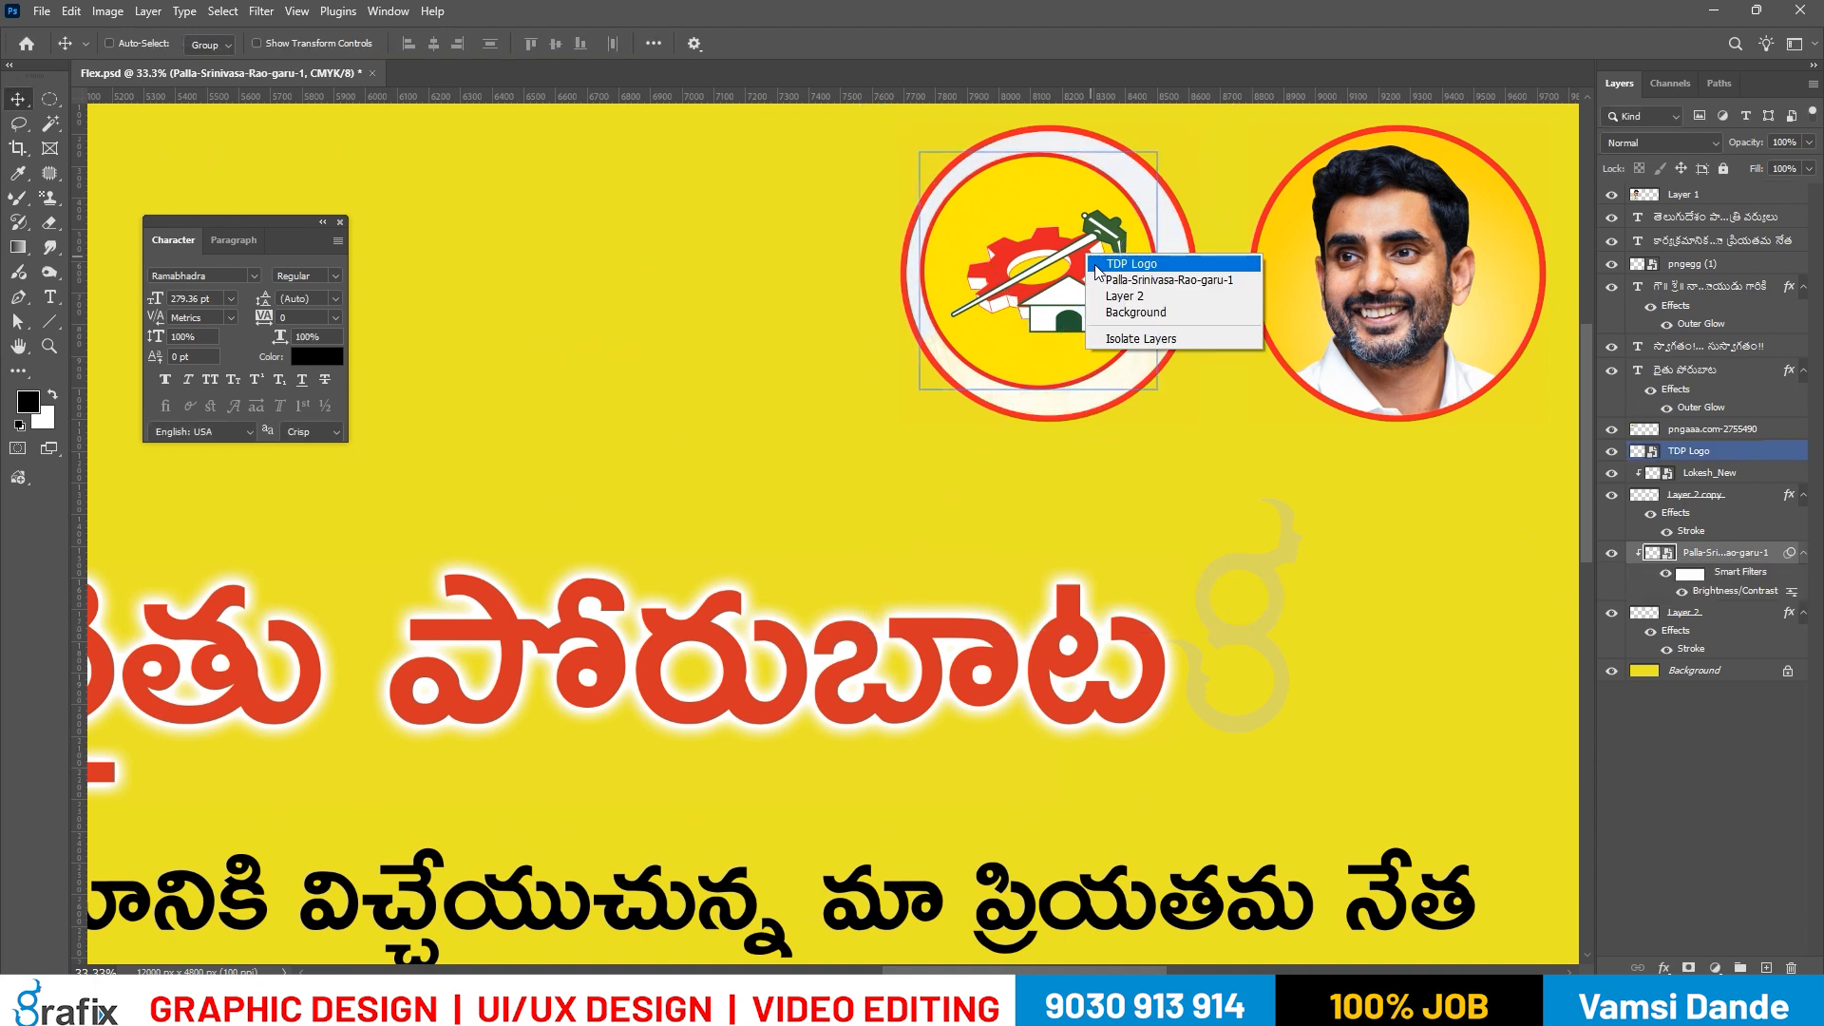
{"action": "left_click", "coordinate": [1102, 268]}
{"action": "key", "text": "ctrl+t"}
{"action": "left_click_drag", "start_coordinate": [1150, 399], "coordinate": [1187, 410]}
{"action": "left_click_drag", "start_coordinate": [1119, 307], "coordinate": [1125, 308]}
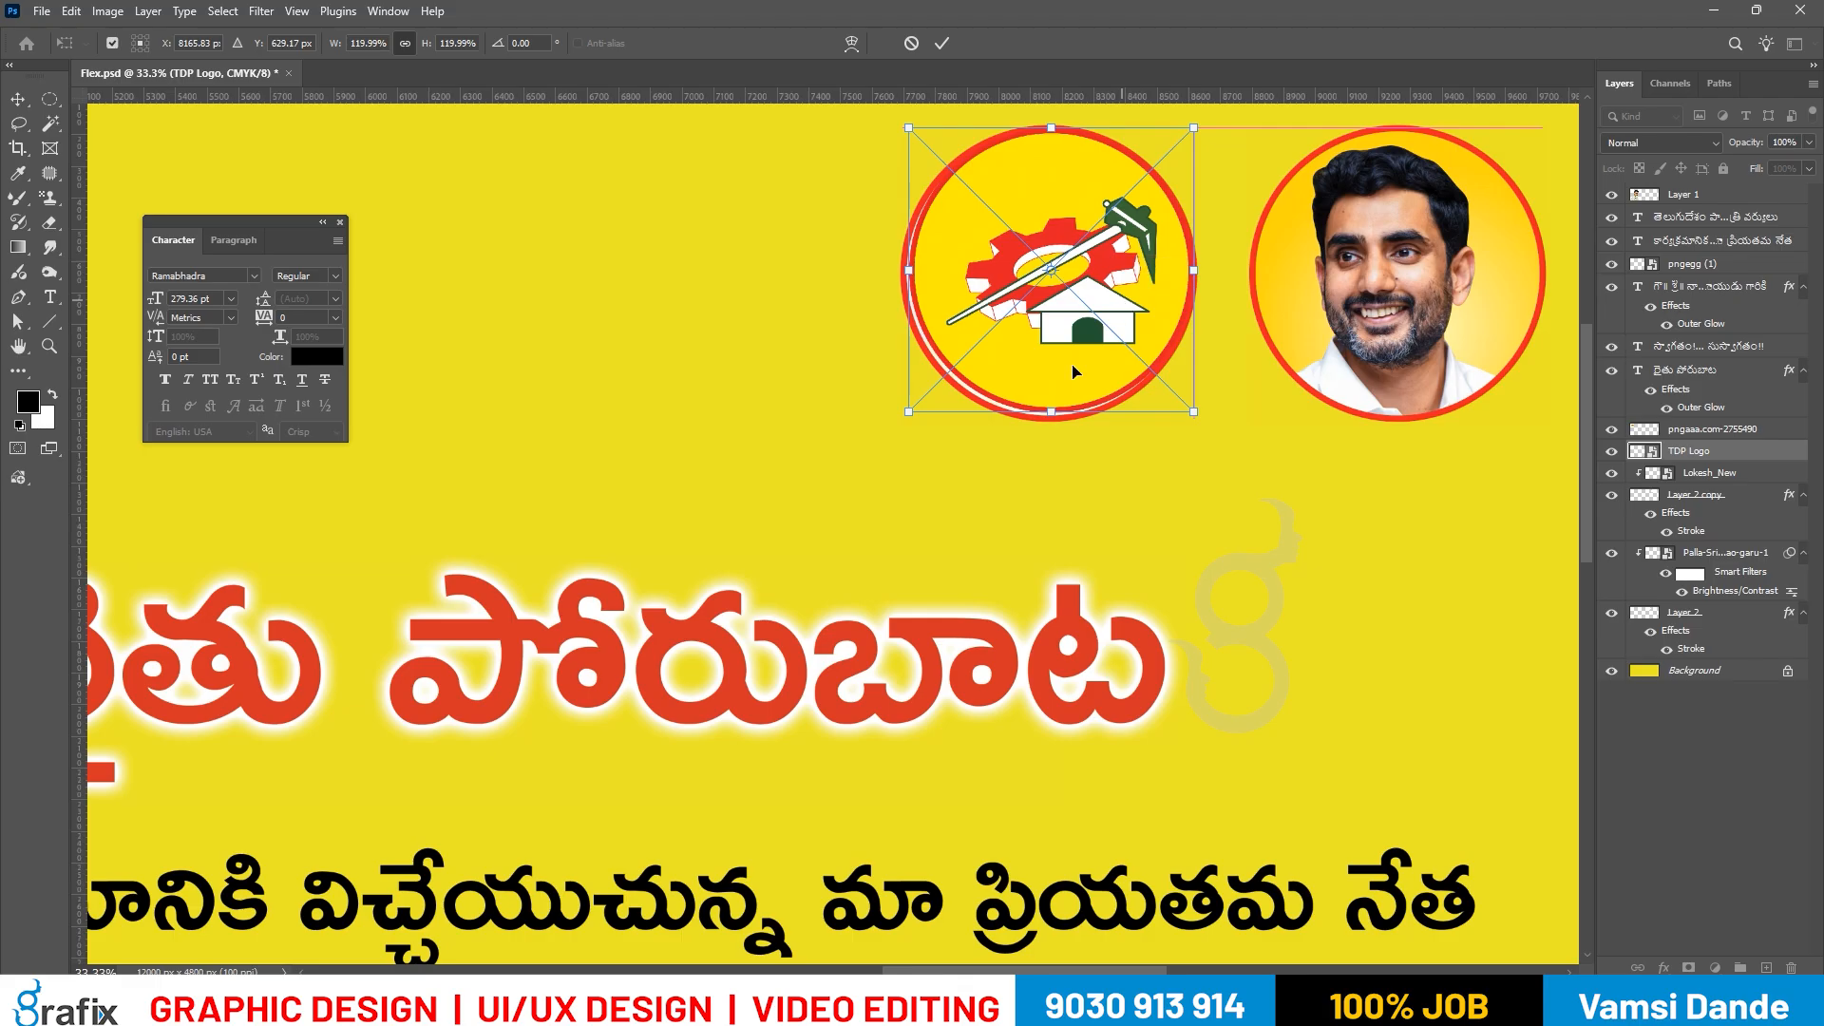
{"action": "left_click_drag", "start_coordinate": [909, 414], "coordinate": [917, 406]}
{"action": "key", "text": "Return"}
{"action": "left_click_drag", "start_coordinate": [1097, 302], "coordinate": [729, 316]}
{"action": "right_click", "coordinate": [867, 278]}
{"action": "left_click", "coordinate": [912, 285]}
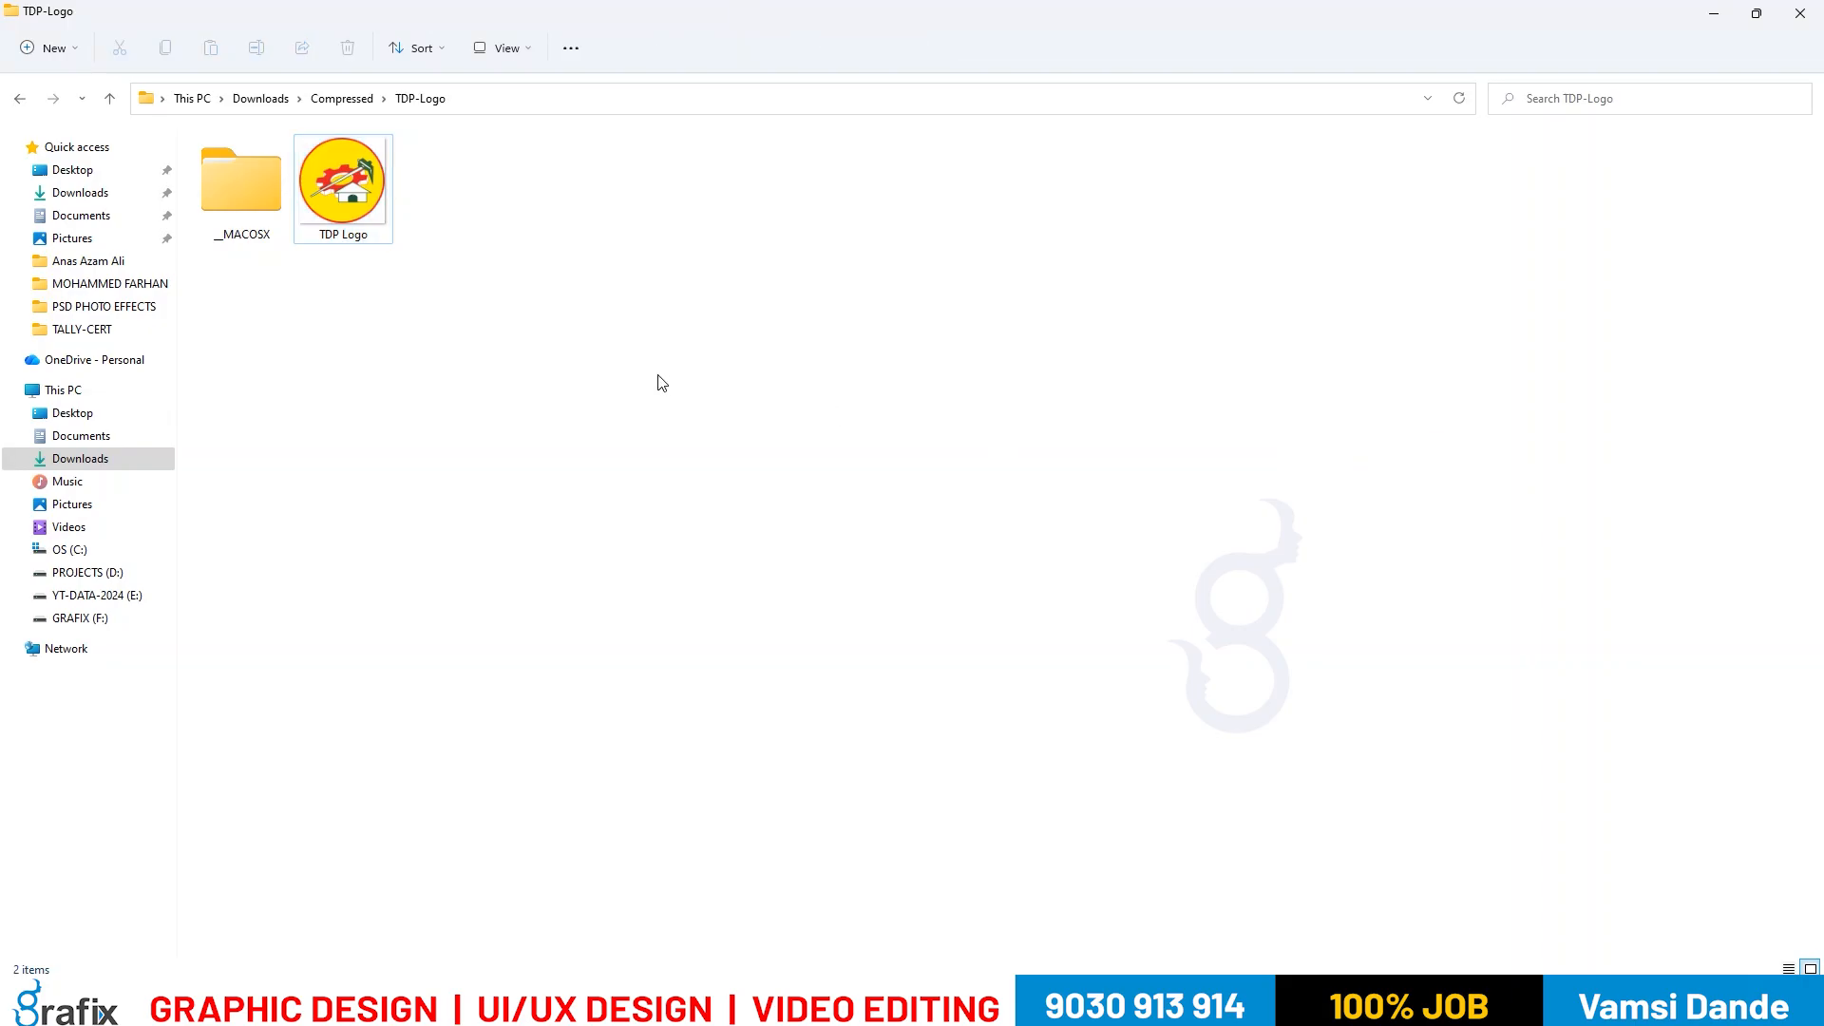
Open the NTR-Hi-Res-Photos folder in Downloads.
{"action": "key", "text": "BackSpace"}
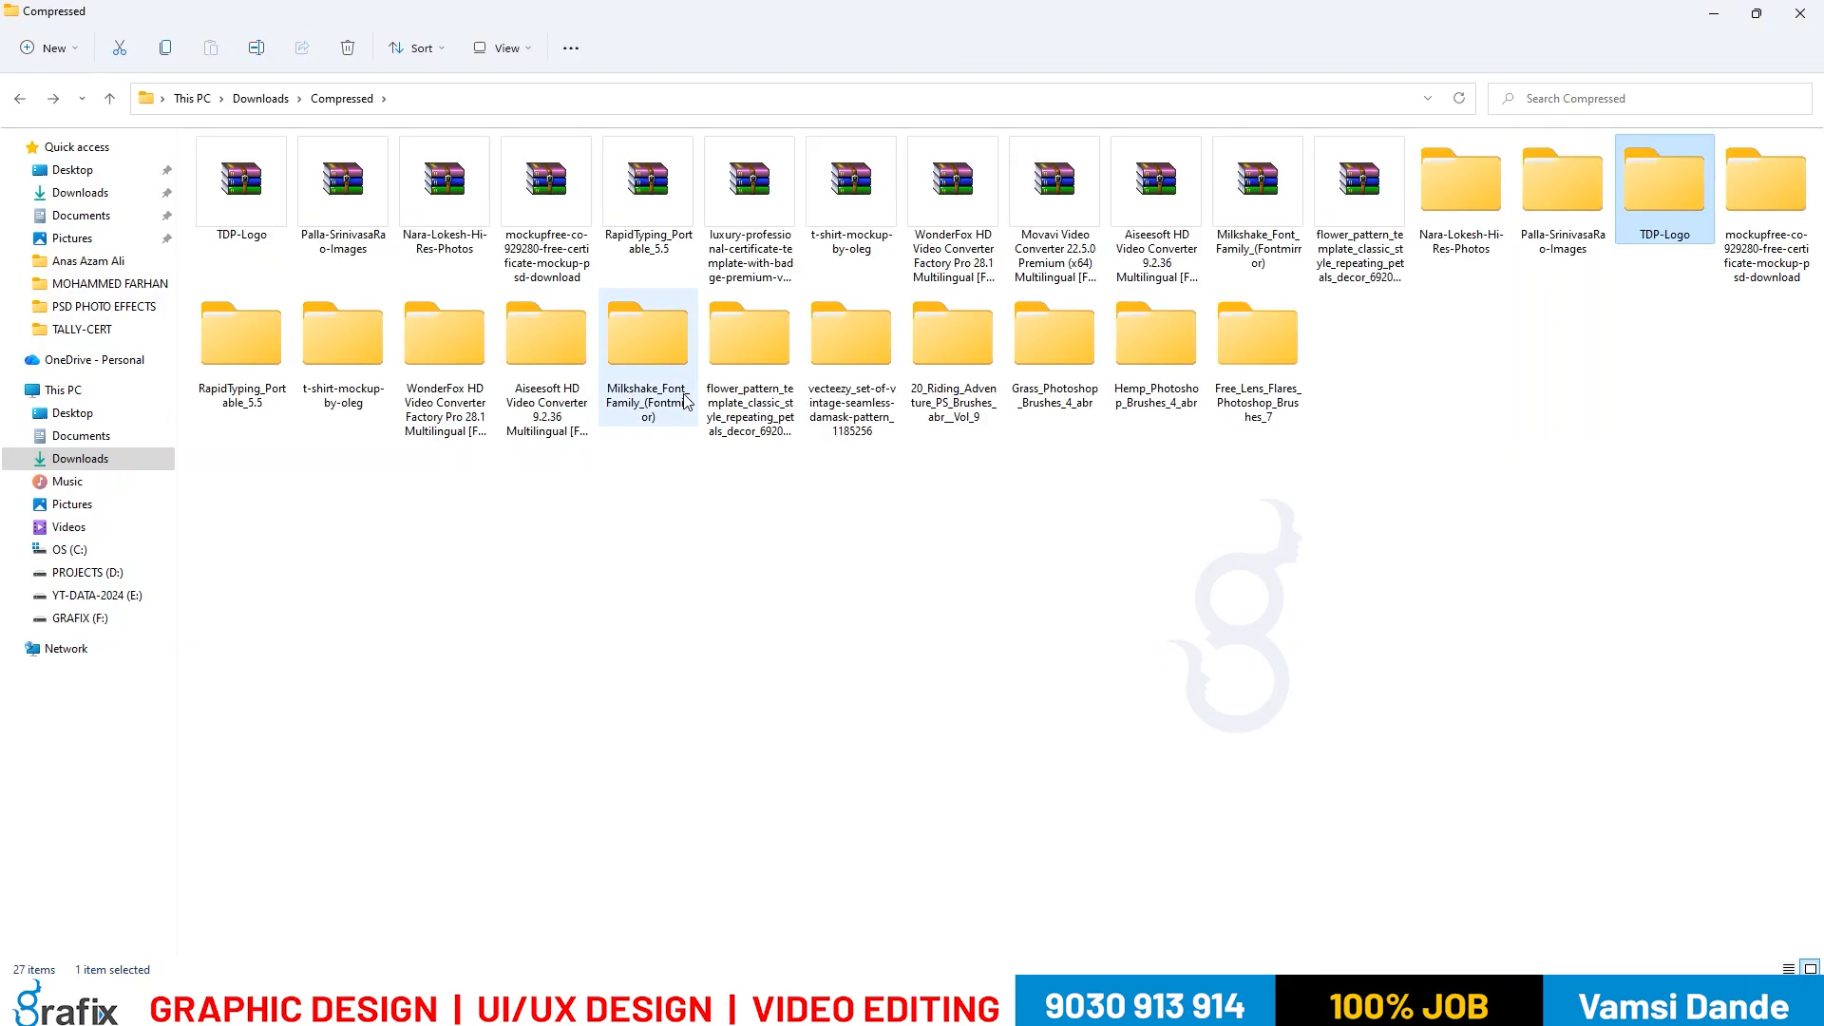
{"action": "left_click", "coordinate": [269, 99]}
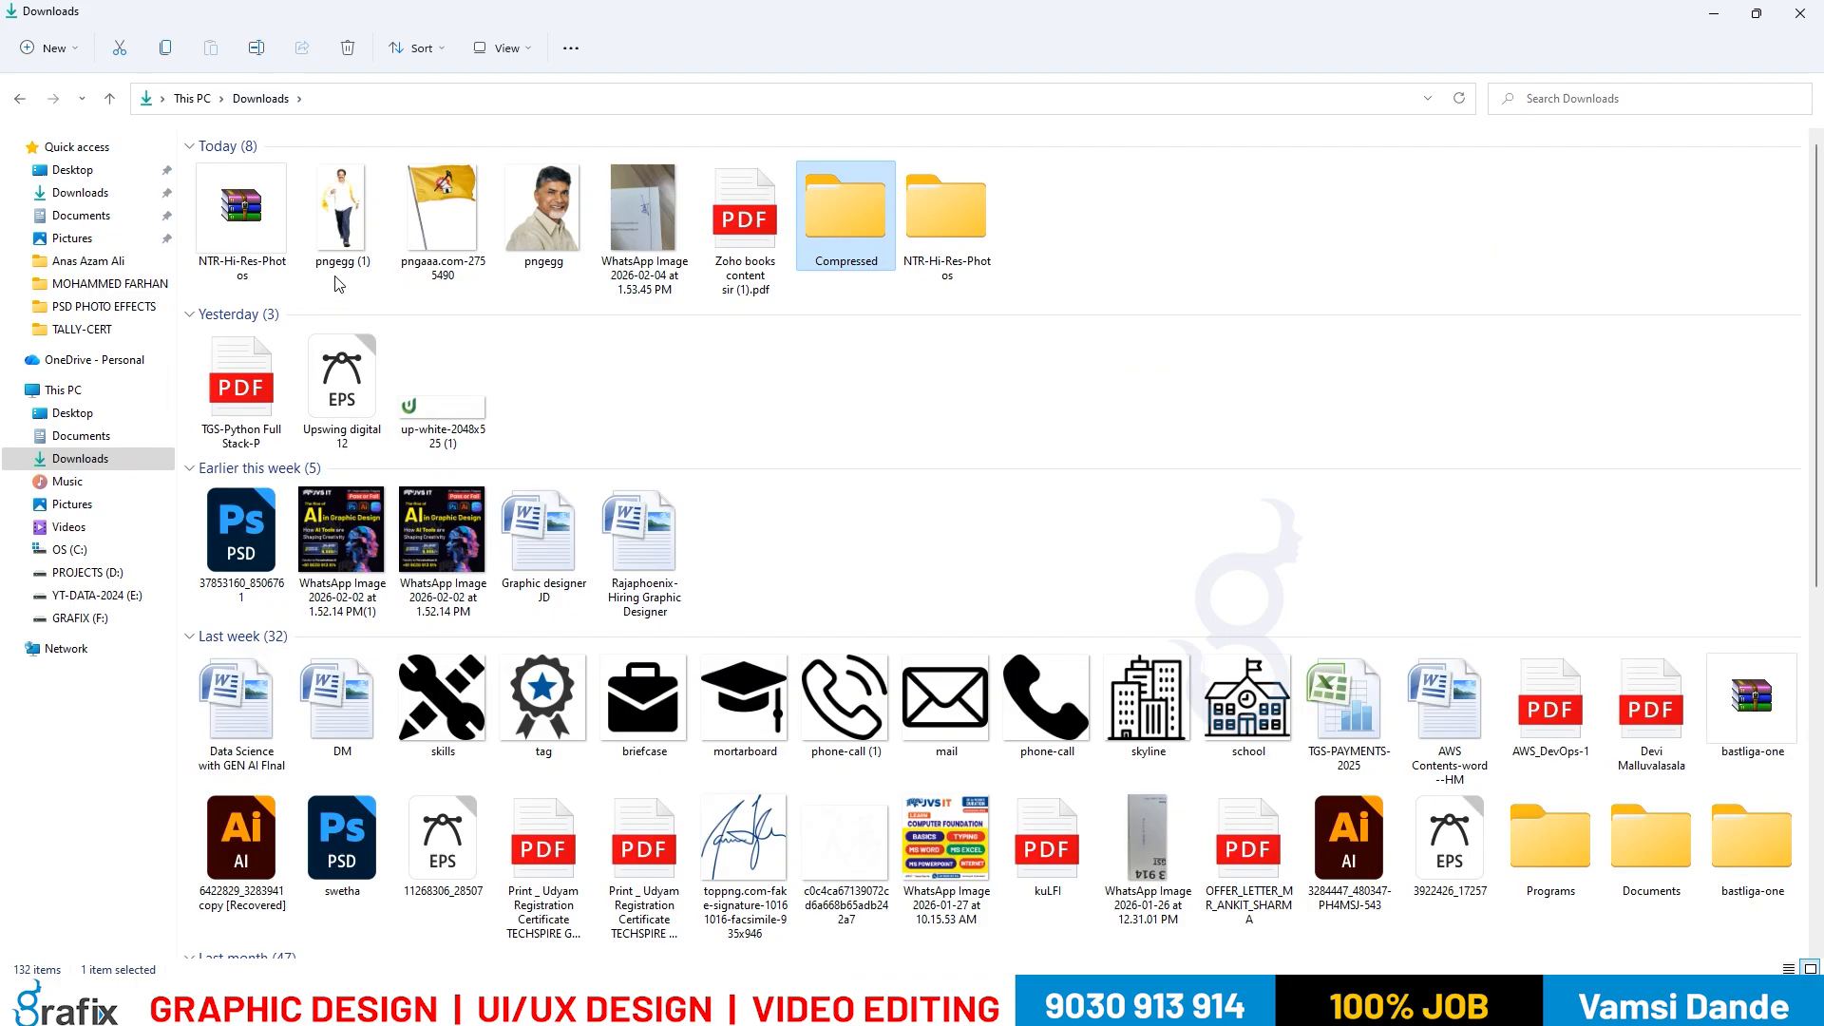
{"action": "double_click", "coordinate": [942, 222]}
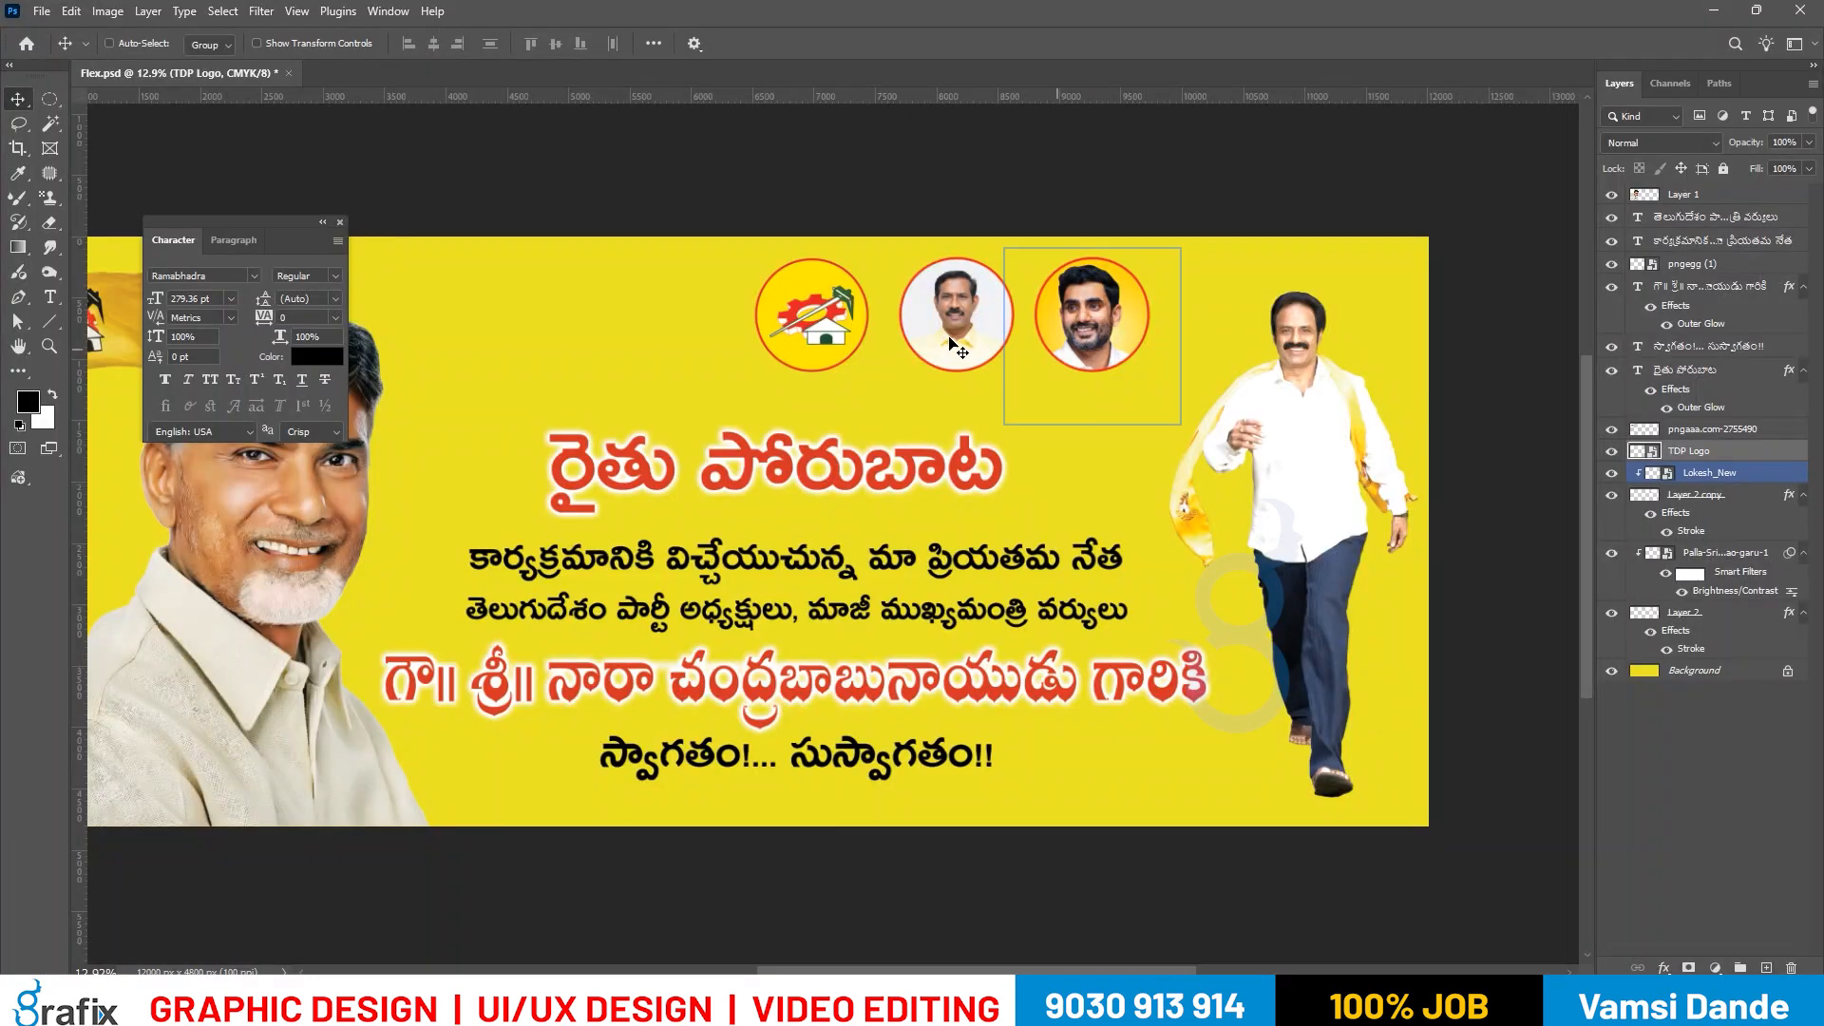
Duplicate the white-background leader photo together with its circle and place the copy to the left of the TDP logo.
{"action": "right_click", "coordinate": [953, 344]}
{"action": "left_click", "coordinate": [962, 331]}
{"action": "right_click", "coordinate": [955, 337]}
{"action": "left_click", "coordinate": [979, 343]}
{"action": "left_click_drag", "start_coordinate": [979, 344], "coordinate": [678, 354]}
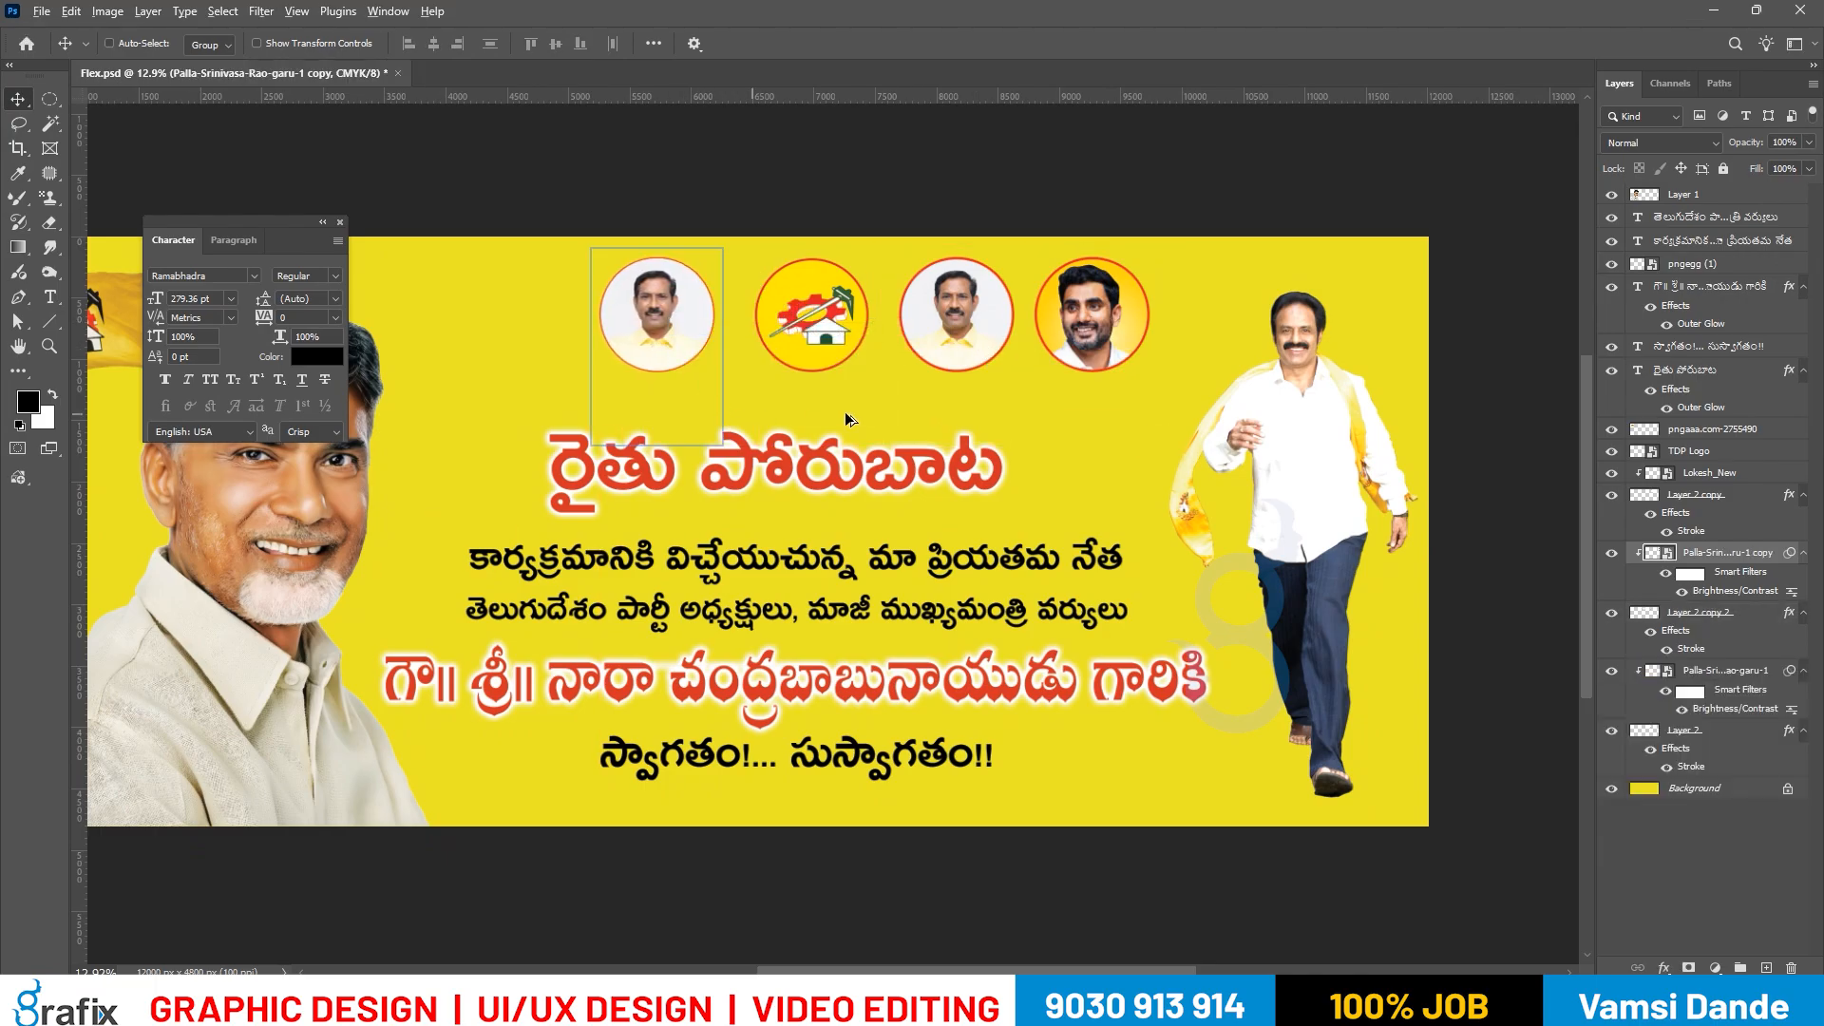
Place the NTR_01 photo from the NTR-Hi-Res-Photos folder into the banner over the duplicated circle.
{"action": "key", "text": "alt+Tab"}
{"action": "left_click_drag", "start_coordinate": [369, 200], "coordinate": [656, 312]}
{"action": "key", "text": "alt+Tab"}
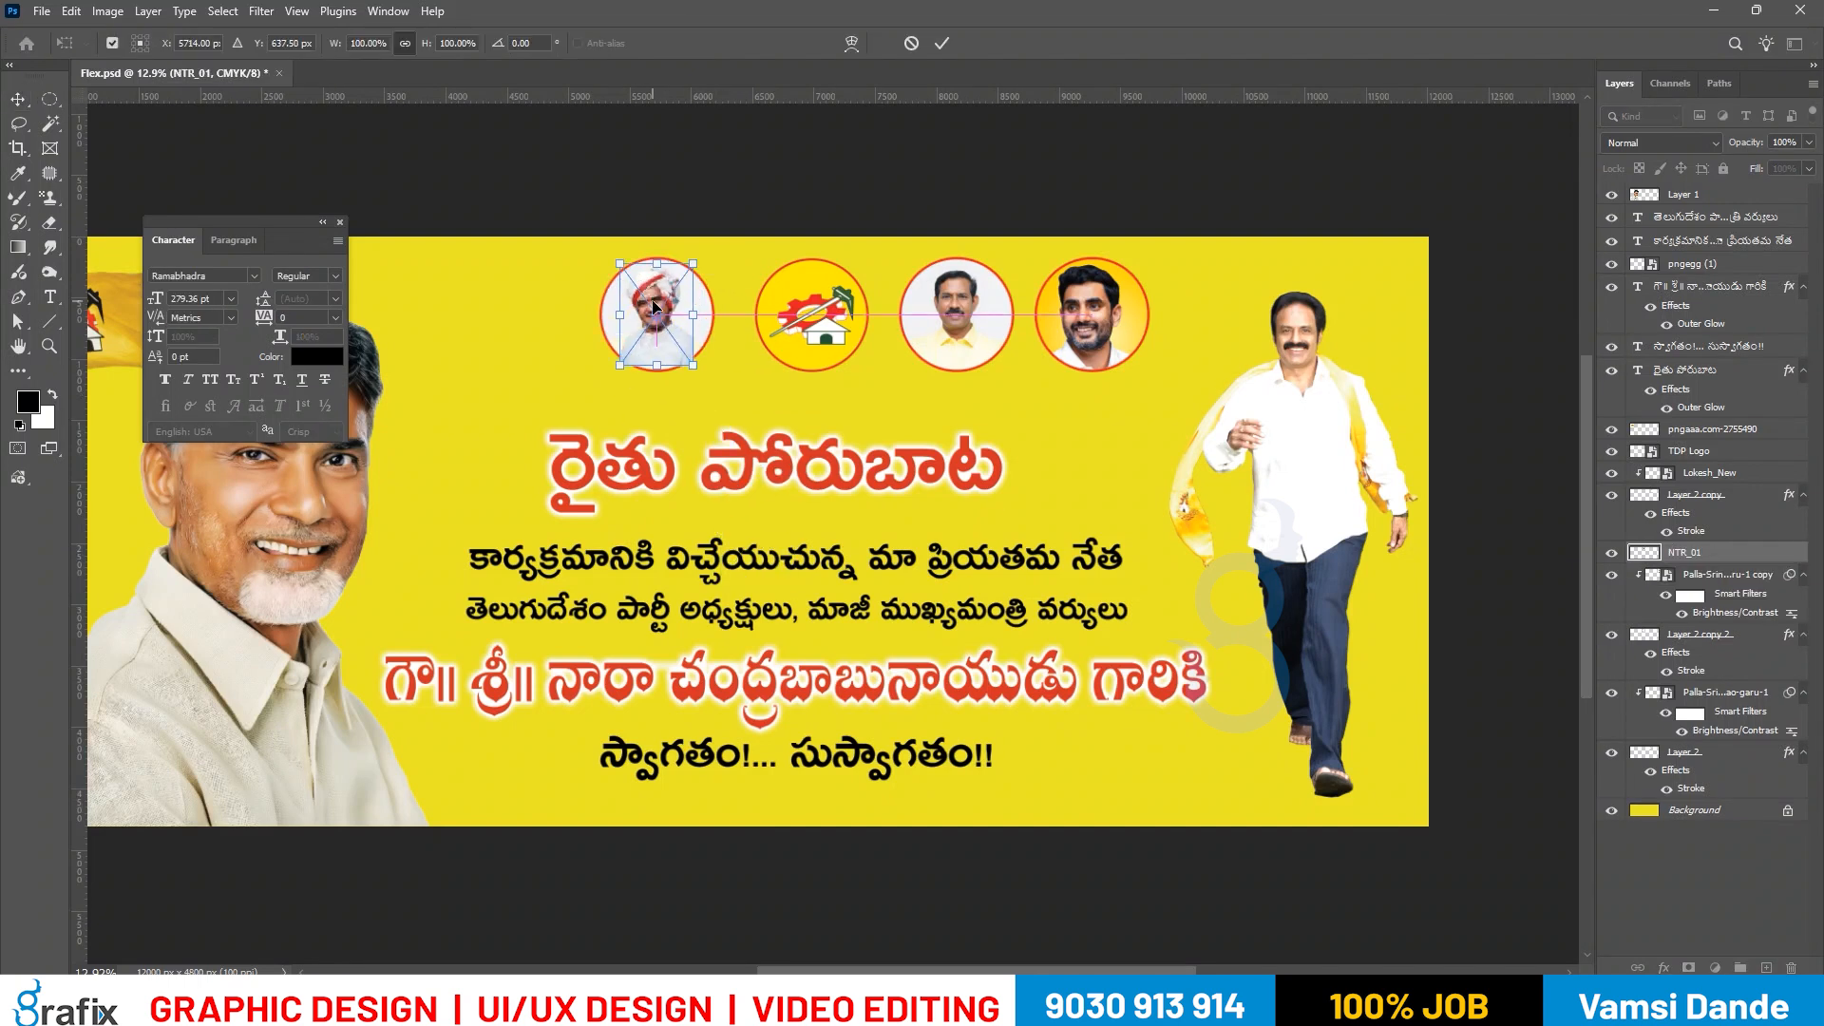
{"action": "key", "text": "Return"}
Adjust NTR_01 over the duplicated circle and delete the copied leader photo beneath it.
{"action": "scroll", "coordinate": [655, 306], "scroll_direction": "up", "scroll_amount": 2}
{"action": "right_click", "coordinate": [662, 316]}
{"action": "left_click", "coordinate": [663, 316]}
{"action": "mouse_move", "coordinate": [668, 306]}
{"action": "left_mouse_down"}
{"action": "mouse_move", "coordinate": [669, 368]}
{"action": "mouse_move", "coordinate": [663, 316]}
{"action": "left_mouse_up"}
{"action": "right_click", "coordinate": [667, 267]}
{"action": "left_click", "coordinate": [678, 277]}
{"action": "key", "text": "Delete"}
Clip NTR_01 to its circle and enlarge it slightly to fit.
{"action": "right_click", "coordinate": [658, 348]}
{"action": "left_click", "coordinate": [671, 355]}
{"action": "right_click", "coordinate": [668, 292]}
{"action": "left_click", "coordinate": [681, 302]}
{"action": "key", "text": "ctrl+t"}
{"action": "left_click_drag", "start_coordinate": [720, 232], "coordinate": [732, 230]}
{"action": "key", "text": "Return"}
Fill the circle behind NTR_01 with the yellow sampled from the banner background.
{"action": "right_click", "coordinate": [750, 320]}
{"action": "left_click", "coordinate": [794, 314]}
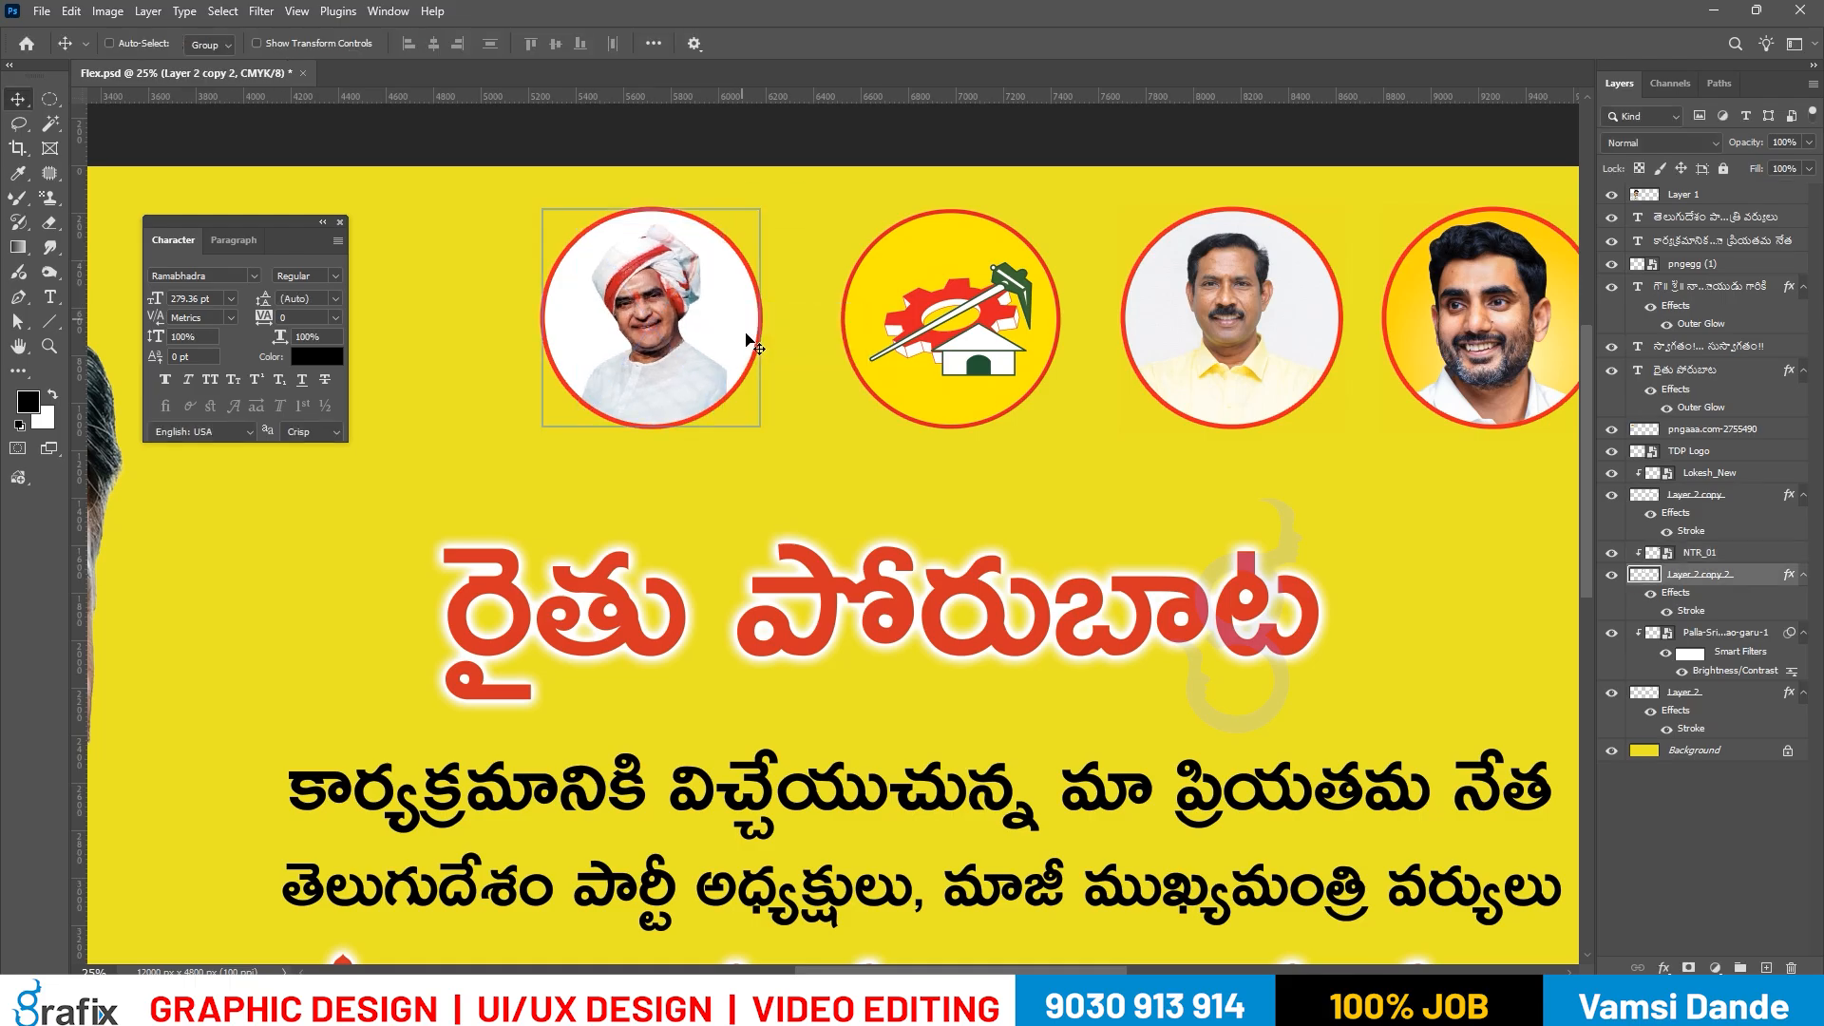
{"action": "key", "text": "i"}
{"action": "left_click", "coordinate": [824, 352]}
{"action": "key", "text": "shift+alt+BackSpace"}
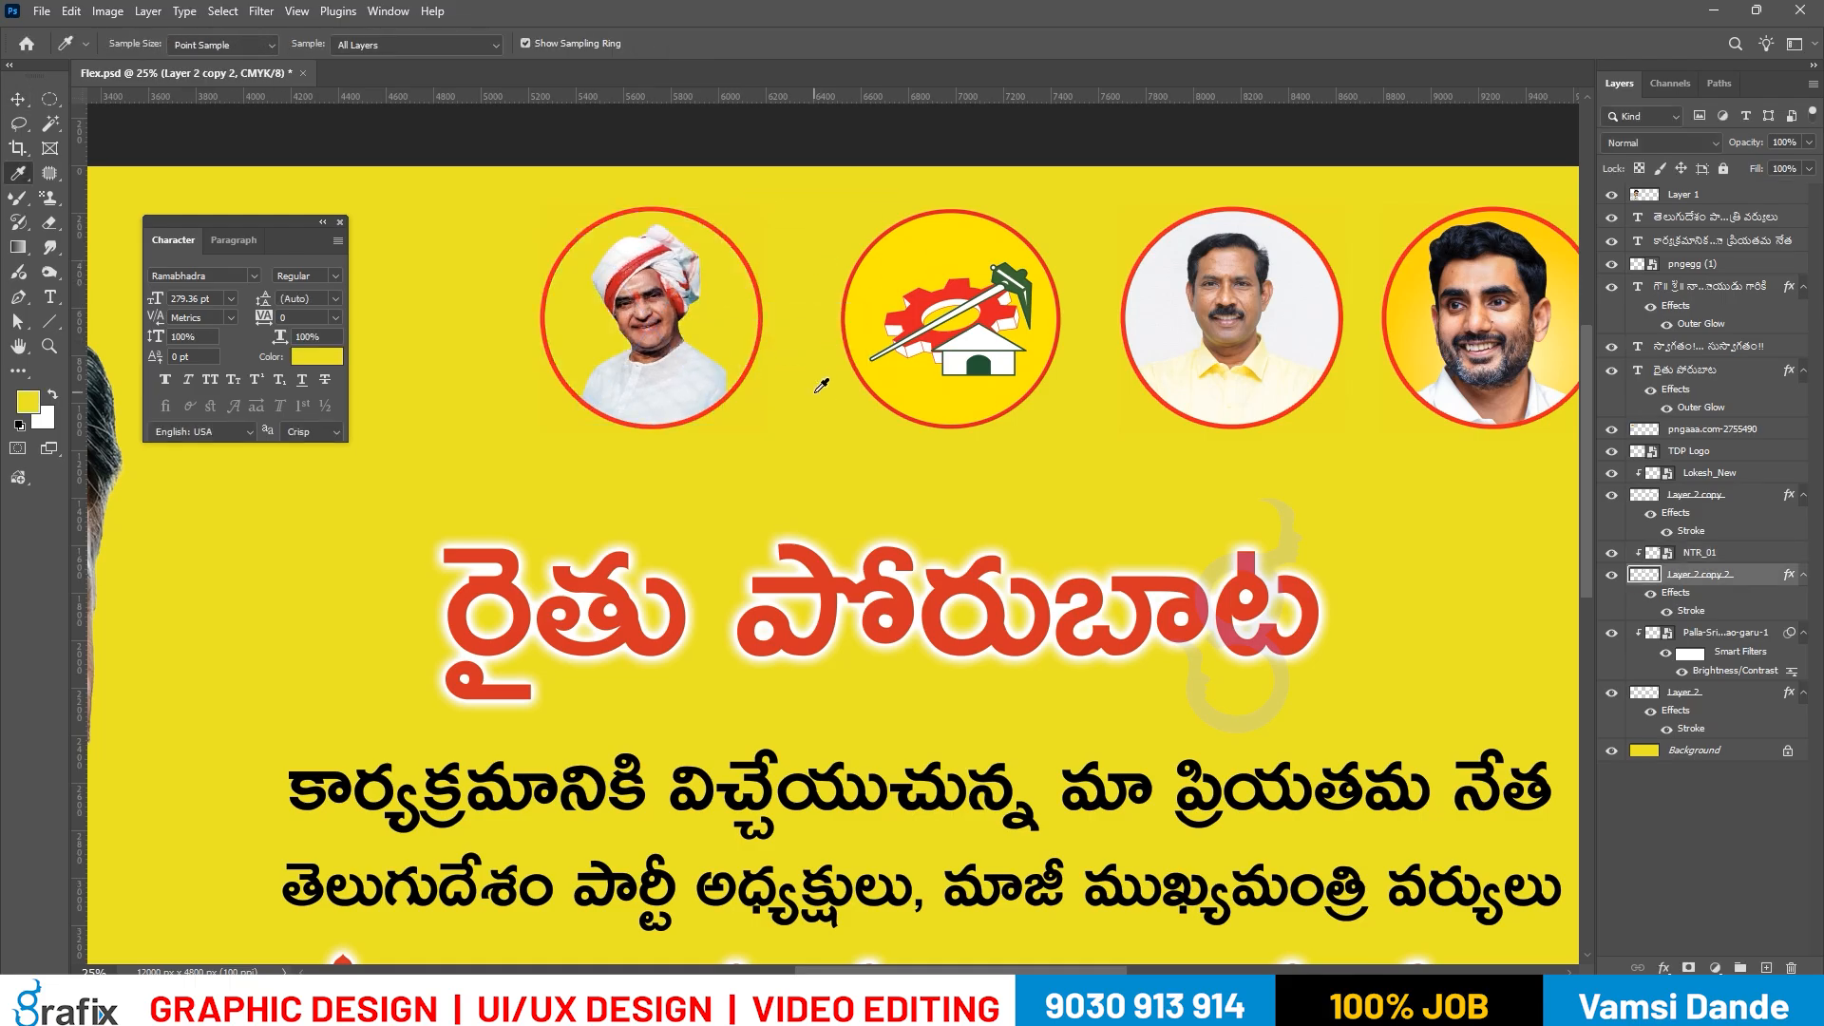
Move the NTR photo and its circle slightly closer to the TDP logo.
{"action": "right_click", "coordinate": [736, 315]}
{"action": "left_click", "coordinate": [775, 341]}
{"action": "right_click", "coordinate": [704, 289]}
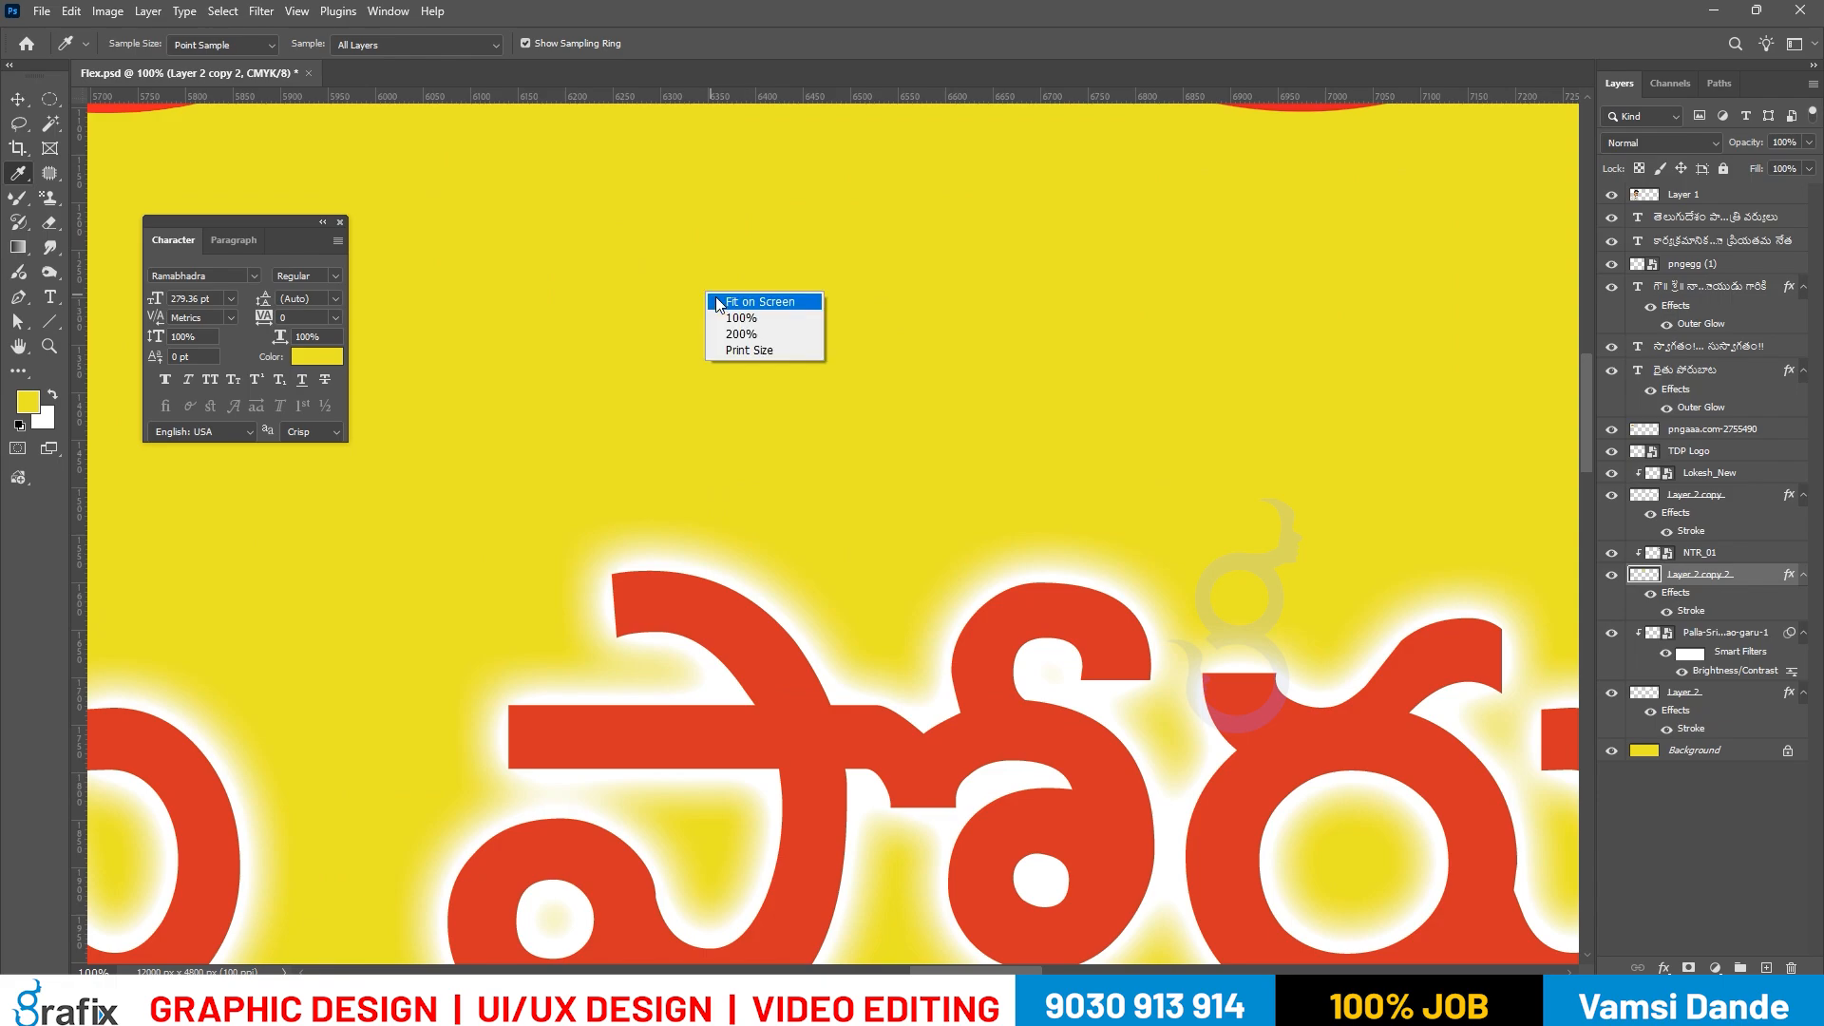
{"action": "left_click", "coordinate": [720, 300]}
{"action": "key", "text": "f"}
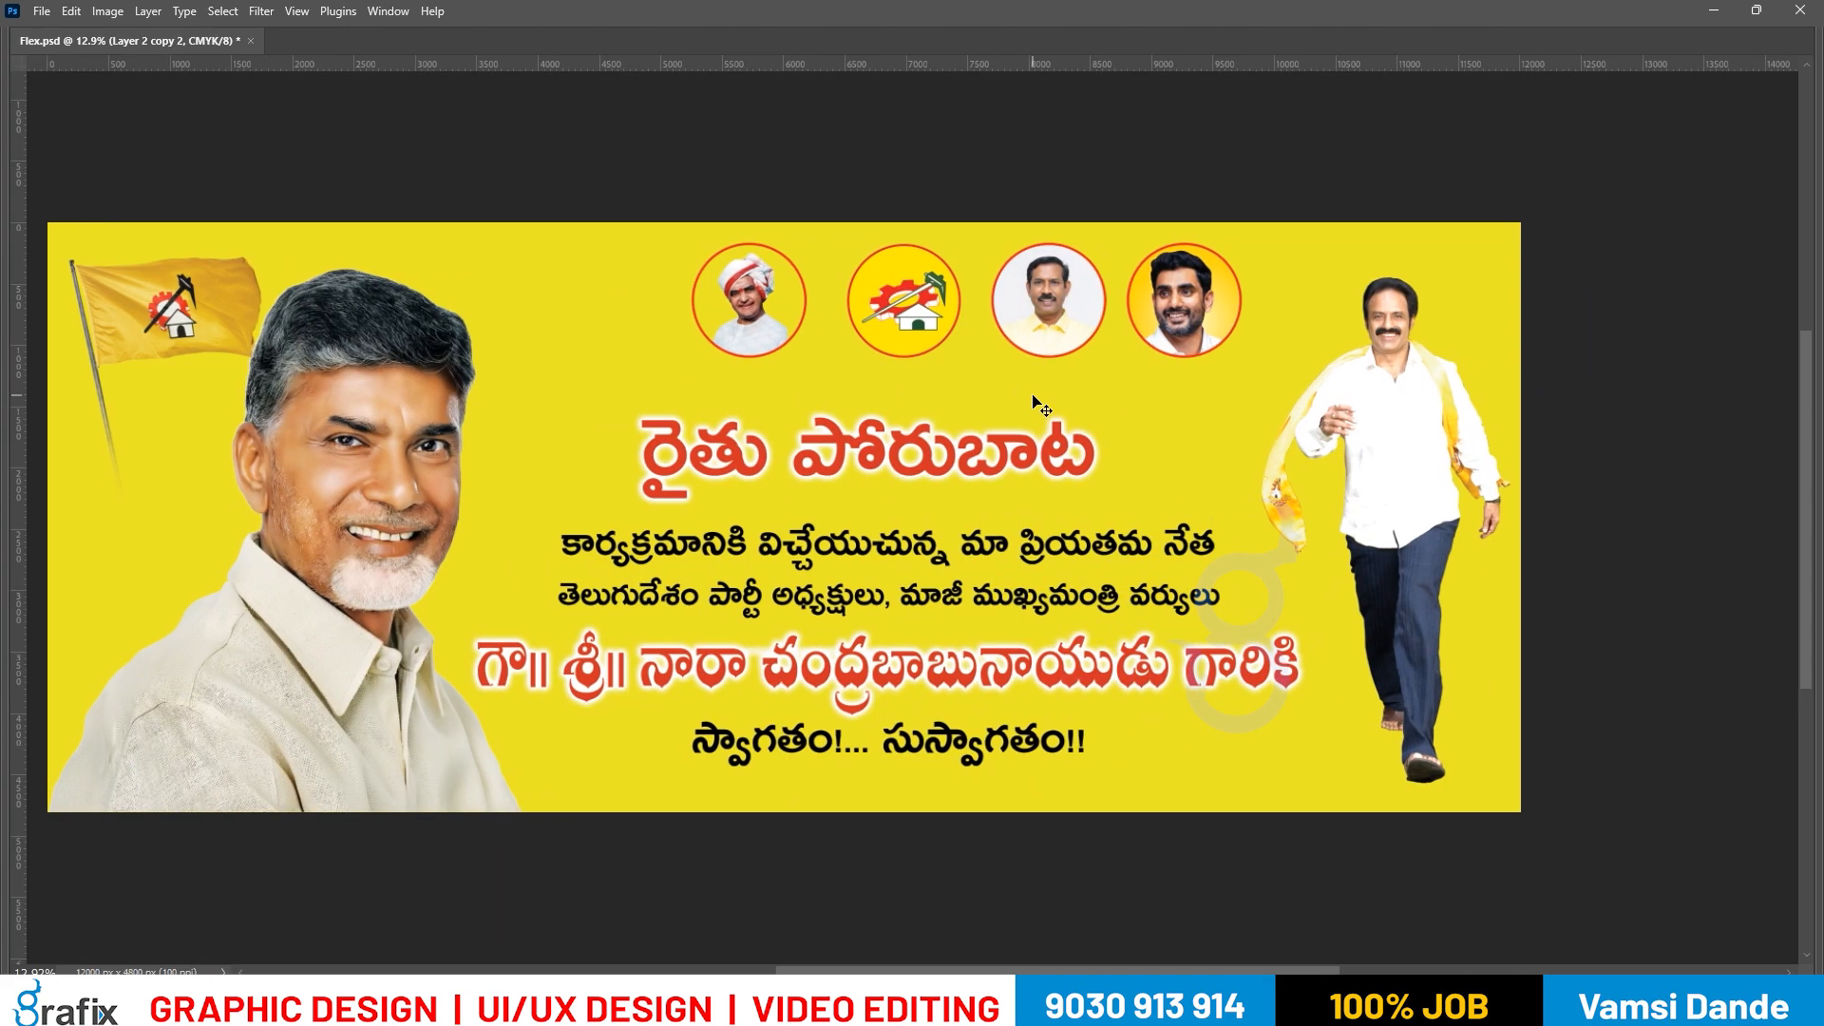
{"action": "left_click_drag", "start_coordinate": [732, 158], "coordinate": [766, 290]}
{"action": "left_click_drag", "start_coordinate": [1072, 339], "coordinate": [1031, 337]}
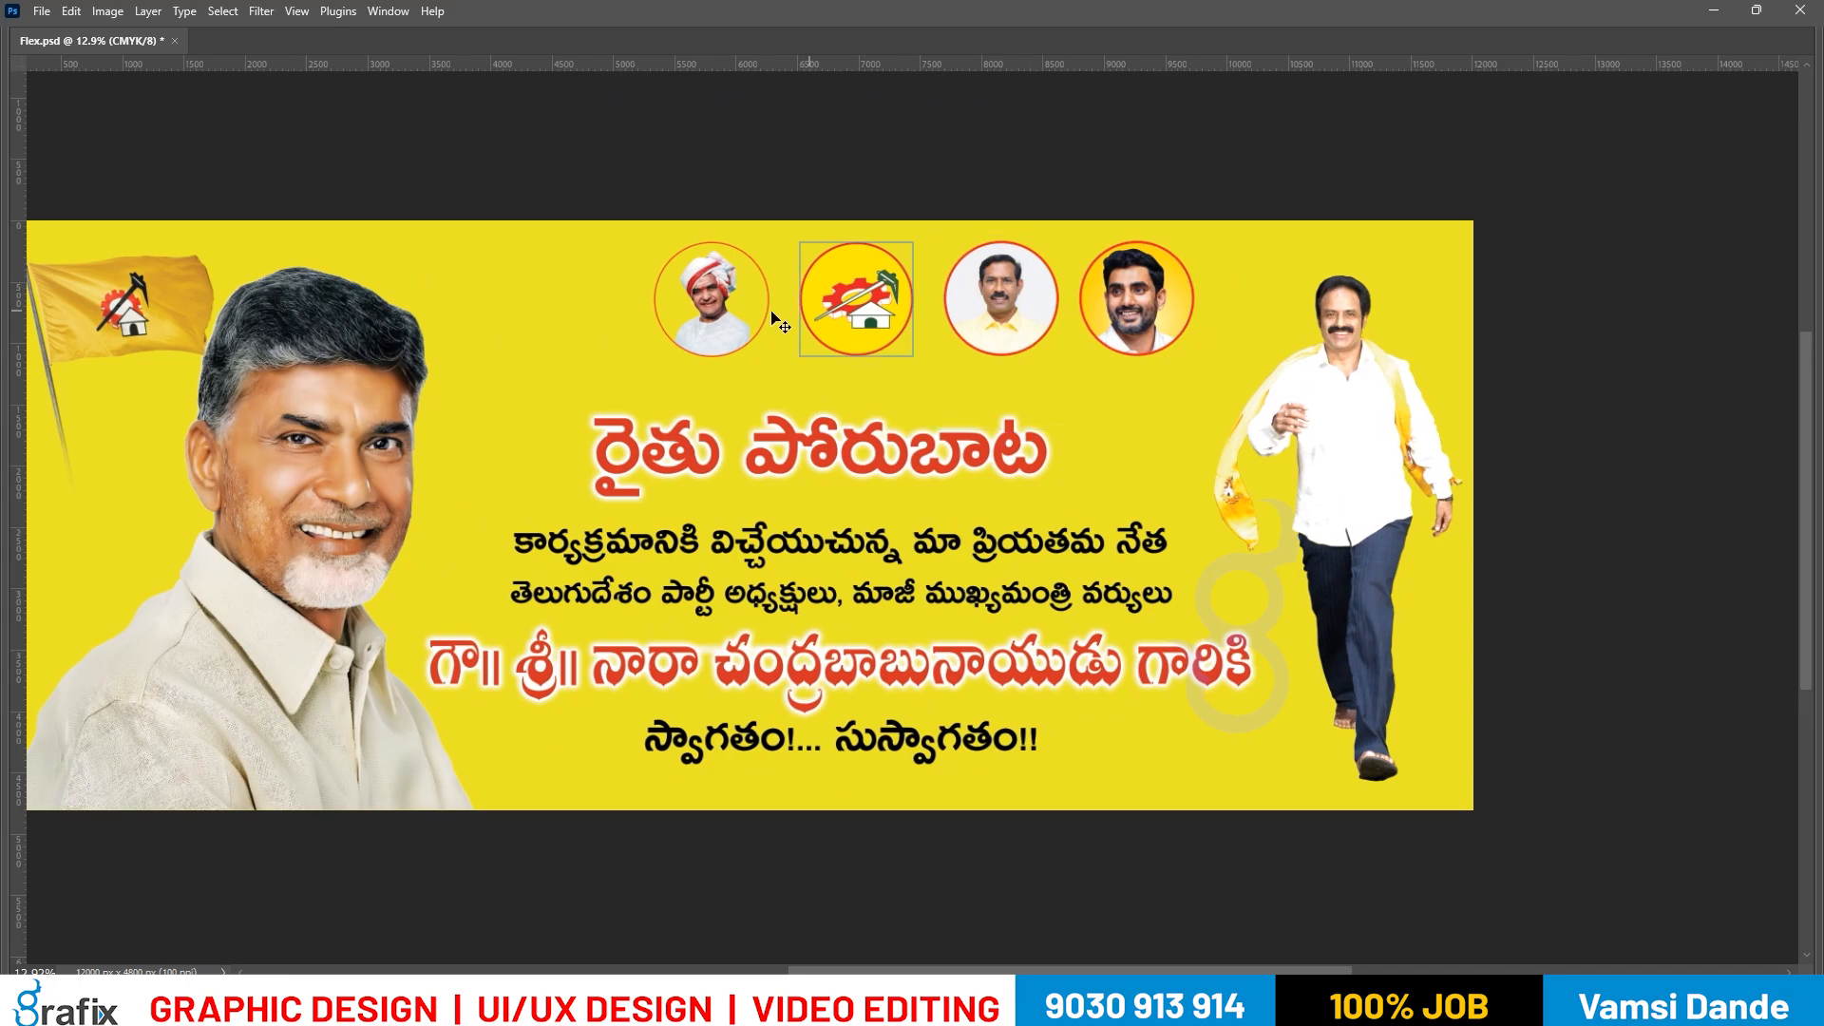
Find the Babu-Surety-Bhavisyathuku-Guarantee-Logo.pdf file and open it in Photoshop.
{"action": "right_click", "coordinate": [733, 324]}
{"action": "left_click", "coordinate": [757, 335]}
{"action": "key", "text": "alt+Tab"}
{"action": "left_click", "coordinate": [810, 369]}
{"action": "key", "text": "alt+Up"}
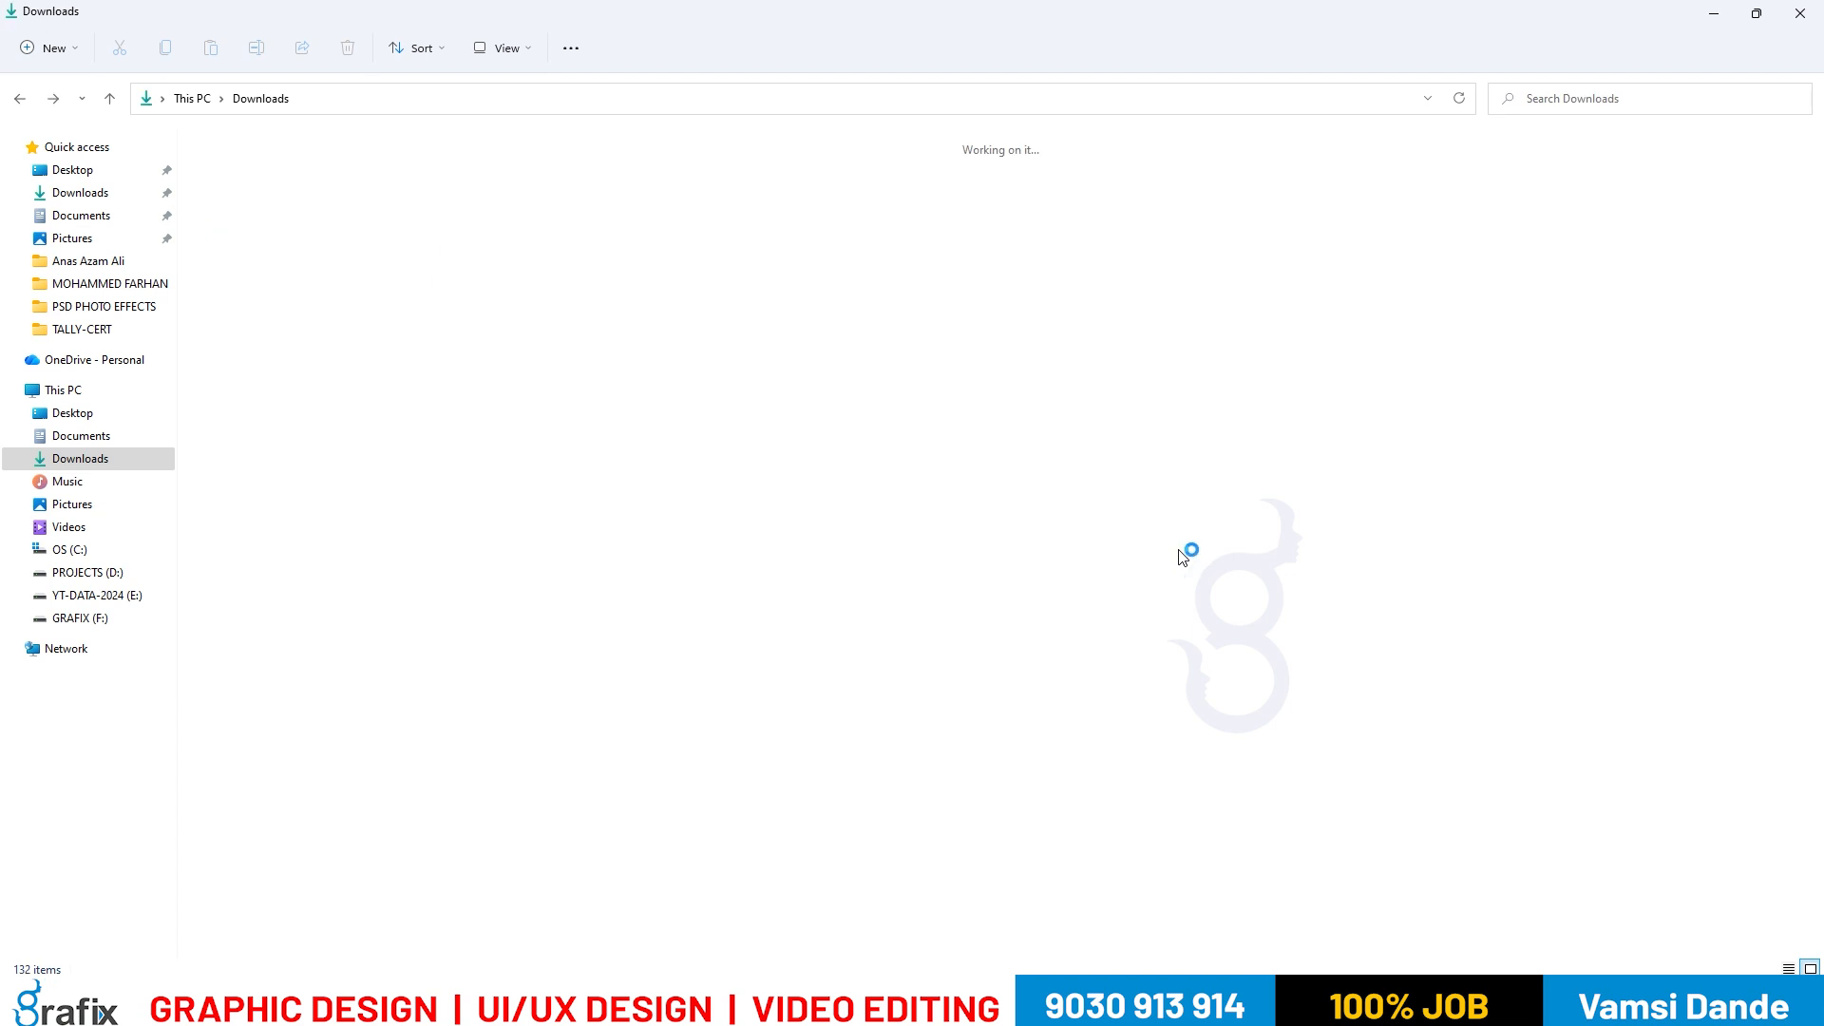
{"action": "key", "text": "super+d"}
{"action": "left_click_drag", "start_coordinate": [333, 886], "coordinate": [751, 44]}
{"action": "key", "text": "alt+Tab"}
{"action": "key", "text": "alt+Tab"}
{"action": "key", "text": "alt+Tab"}
{"action": "key", "text": "alt+Tab"}
{"action": "key", "text": "alt+Tab"}
{"action": "key", "text": "alt+Tab"}
{"action": "key", "text": "alt+shift+Tab"}
{"action": "double_click", "coordinate": [658, 265]}
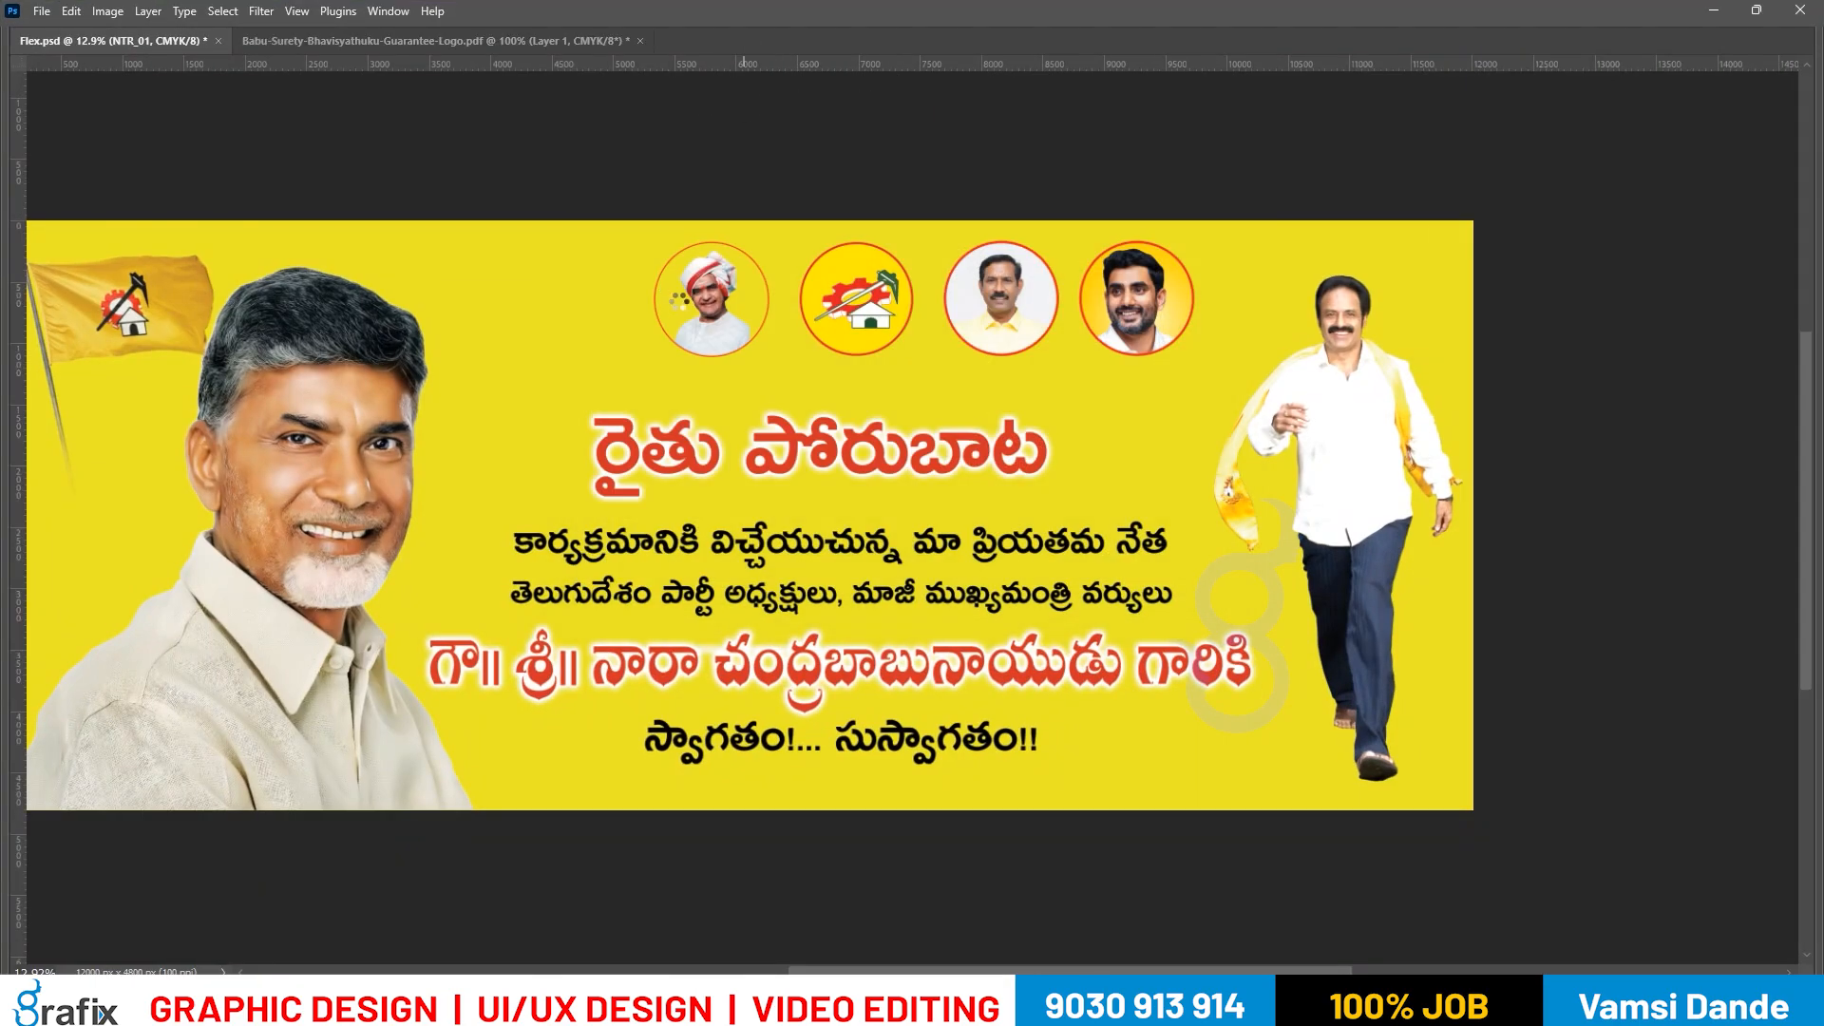
Bring the Babu Surety guarantee logo into Flex.psd and position it between the NTR circle and the TDP logo.
{"action": "left_click_drag", "start_coordinate": [176, 36], "coordinate": [553, 286]}
{"action": "left_click_drag", "start_coordinate": [721, 177], "coordinate": [732, 308]}
{"action": "mouse_move", "coordinate": [733, 310]}
{"action": "left_mouse_down"}
{"action": "mouse_move", "coordinate": [589, 306]}
{"action": "mouse_move", "coordinate": [758, 304]}
{"action": "left_mouse_up"}
{"action": "scroll", "coordinate": [751, 318], "scroll_direction": "up", "scroll_amount": 3}
{"action": "left_click_drag", "start_coordinate": [486, 405], "coordinate": [478, 319]}
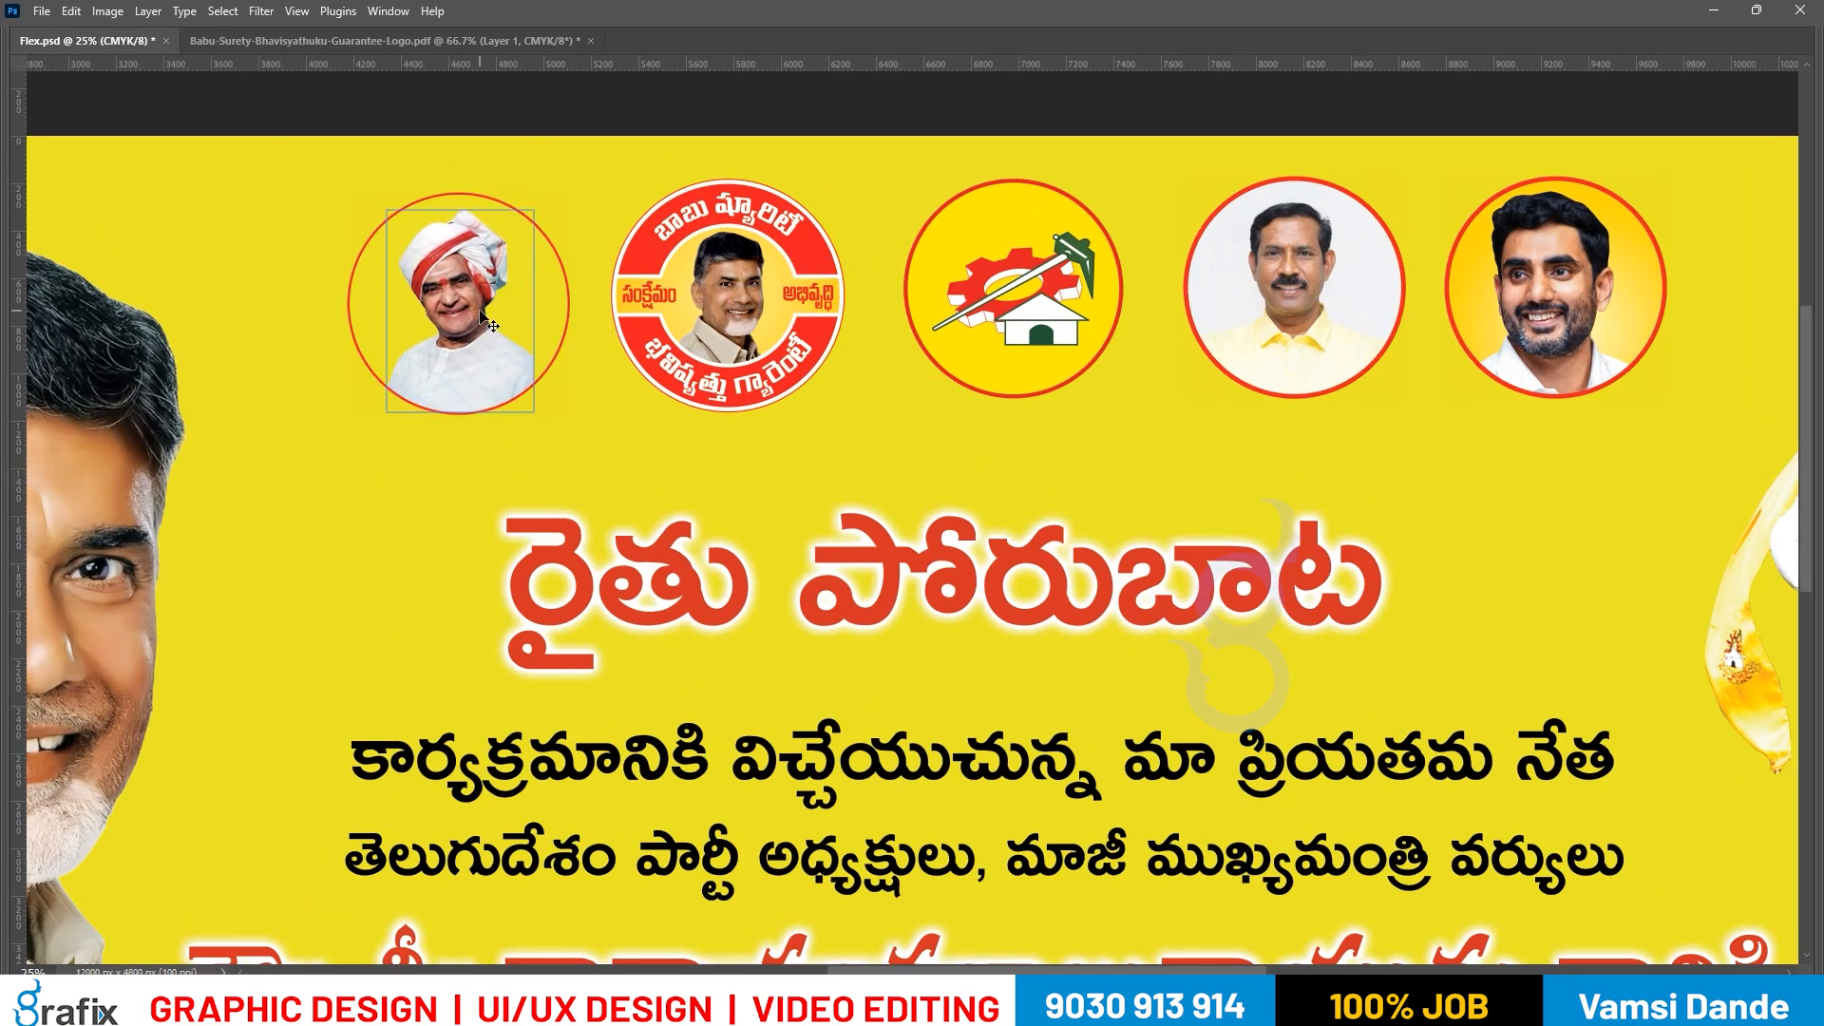
Add horizontal guides along the upper and lower edges of the circles and scale the guarantee logo down to fit between them.
{"action": "left_click", "coordinate": [758, 328]}
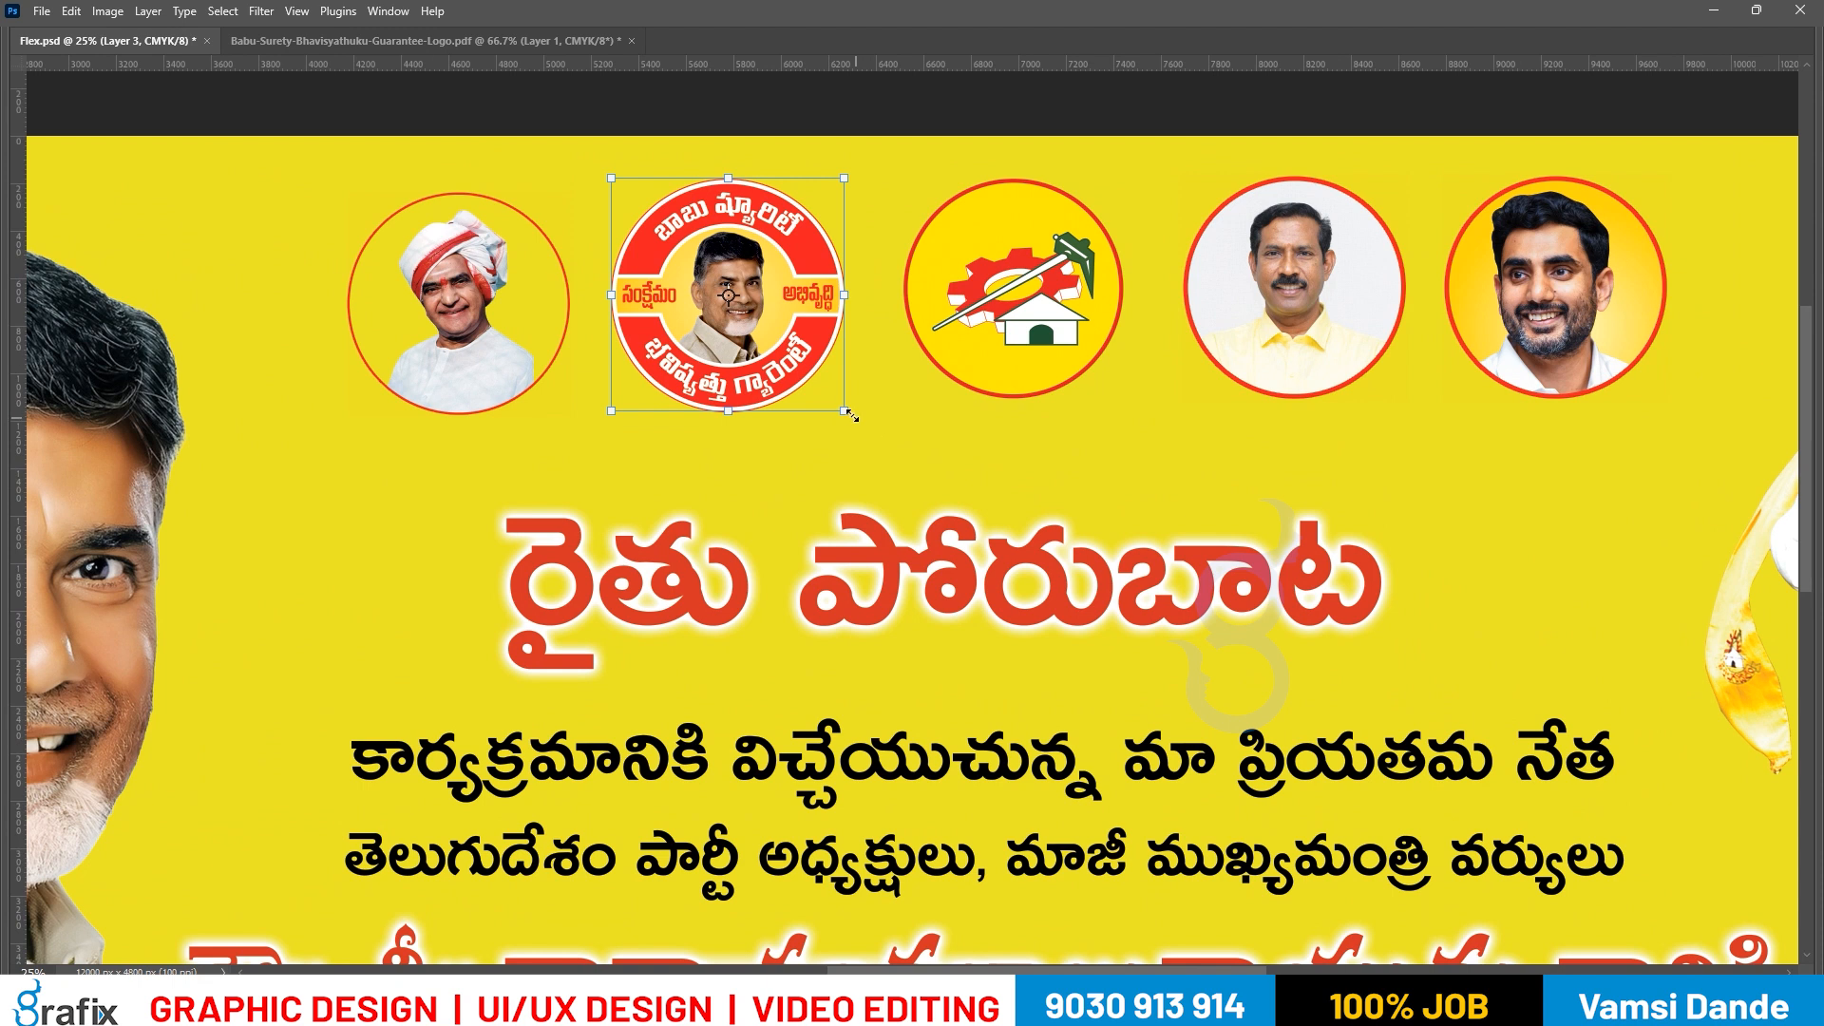
{"action": "left_click_drag", "start_coordinate": [753, 71], "coordinate": [755, 179]}
{"action": "left_click_drag", "start_coordinate": [826, 63], "coordinate": [983, 400]}
{"action": "right_click", "coordinate": [655, 376]}
{"action": "left_click", "coordinate": [684, 383]}
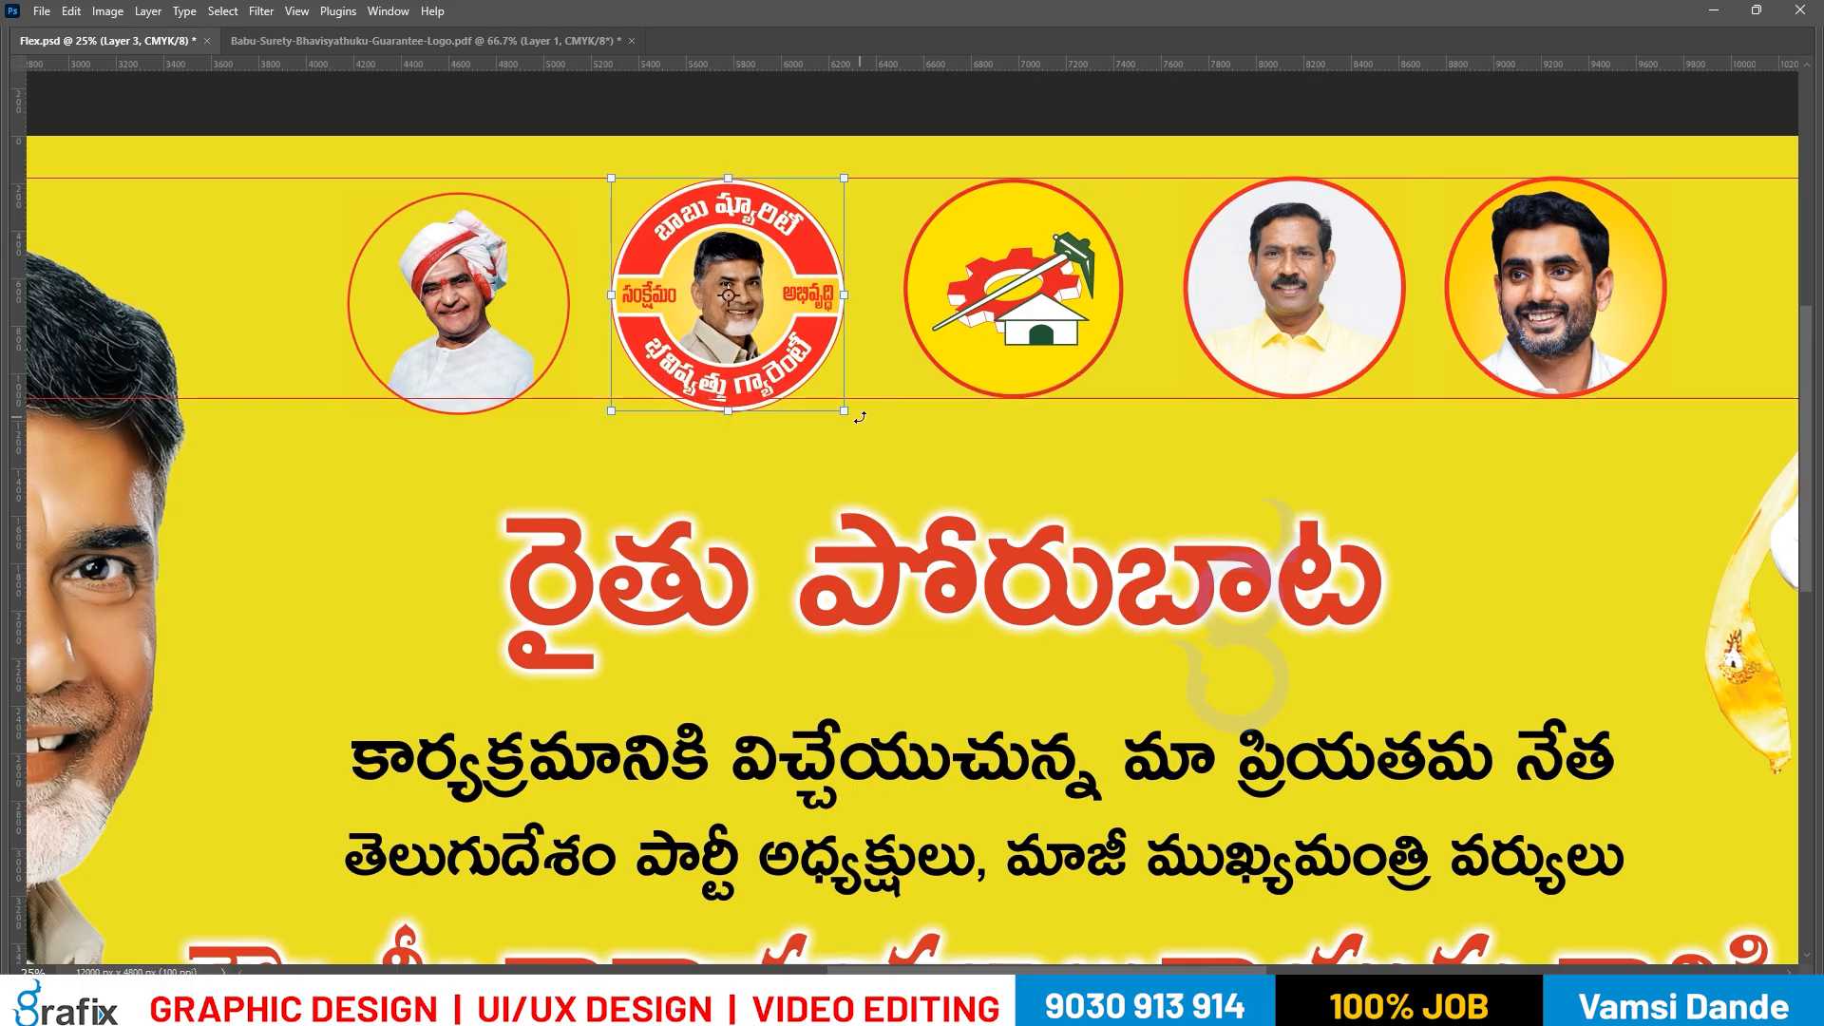
{"action": "left_click_drag", "start_coordinate": [840, 412], "coordinate": [828, 409]}
Align the NTR circle between the two guides and even out the spacing of it and the guarantee logo.
{"action": "left_click_drag", "start_coordinate": [475, 325], "coordinate": [475, 326]}
{"action": "left_click_drag", "start_coordinate": [521, 463], "coordinate": [488, 361]}
{"action": "key", "text": "shift+Up"}
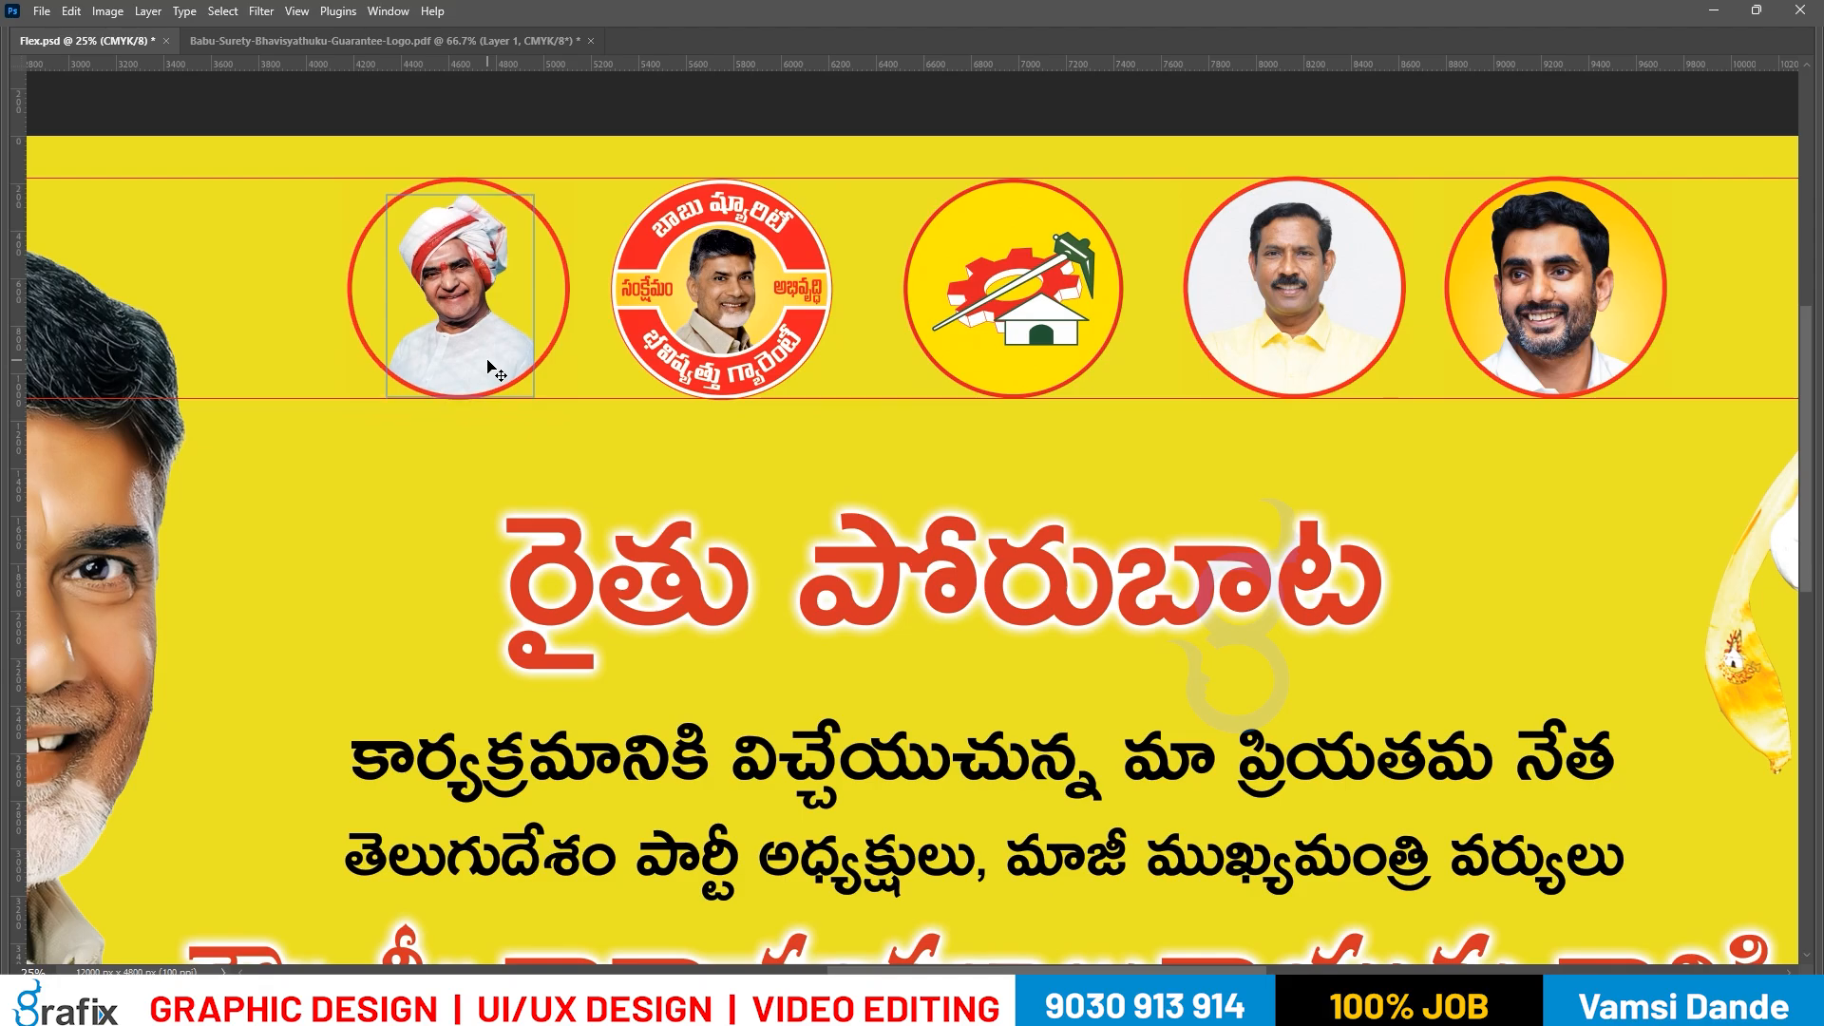
{"action": "left_click_drag", "start_coordinate": [764, 462], "coordinate": [478, 361]}
{"action": "left_click_drag", "start_coordinate": [478, 360], "coordinate": [475, 361]}
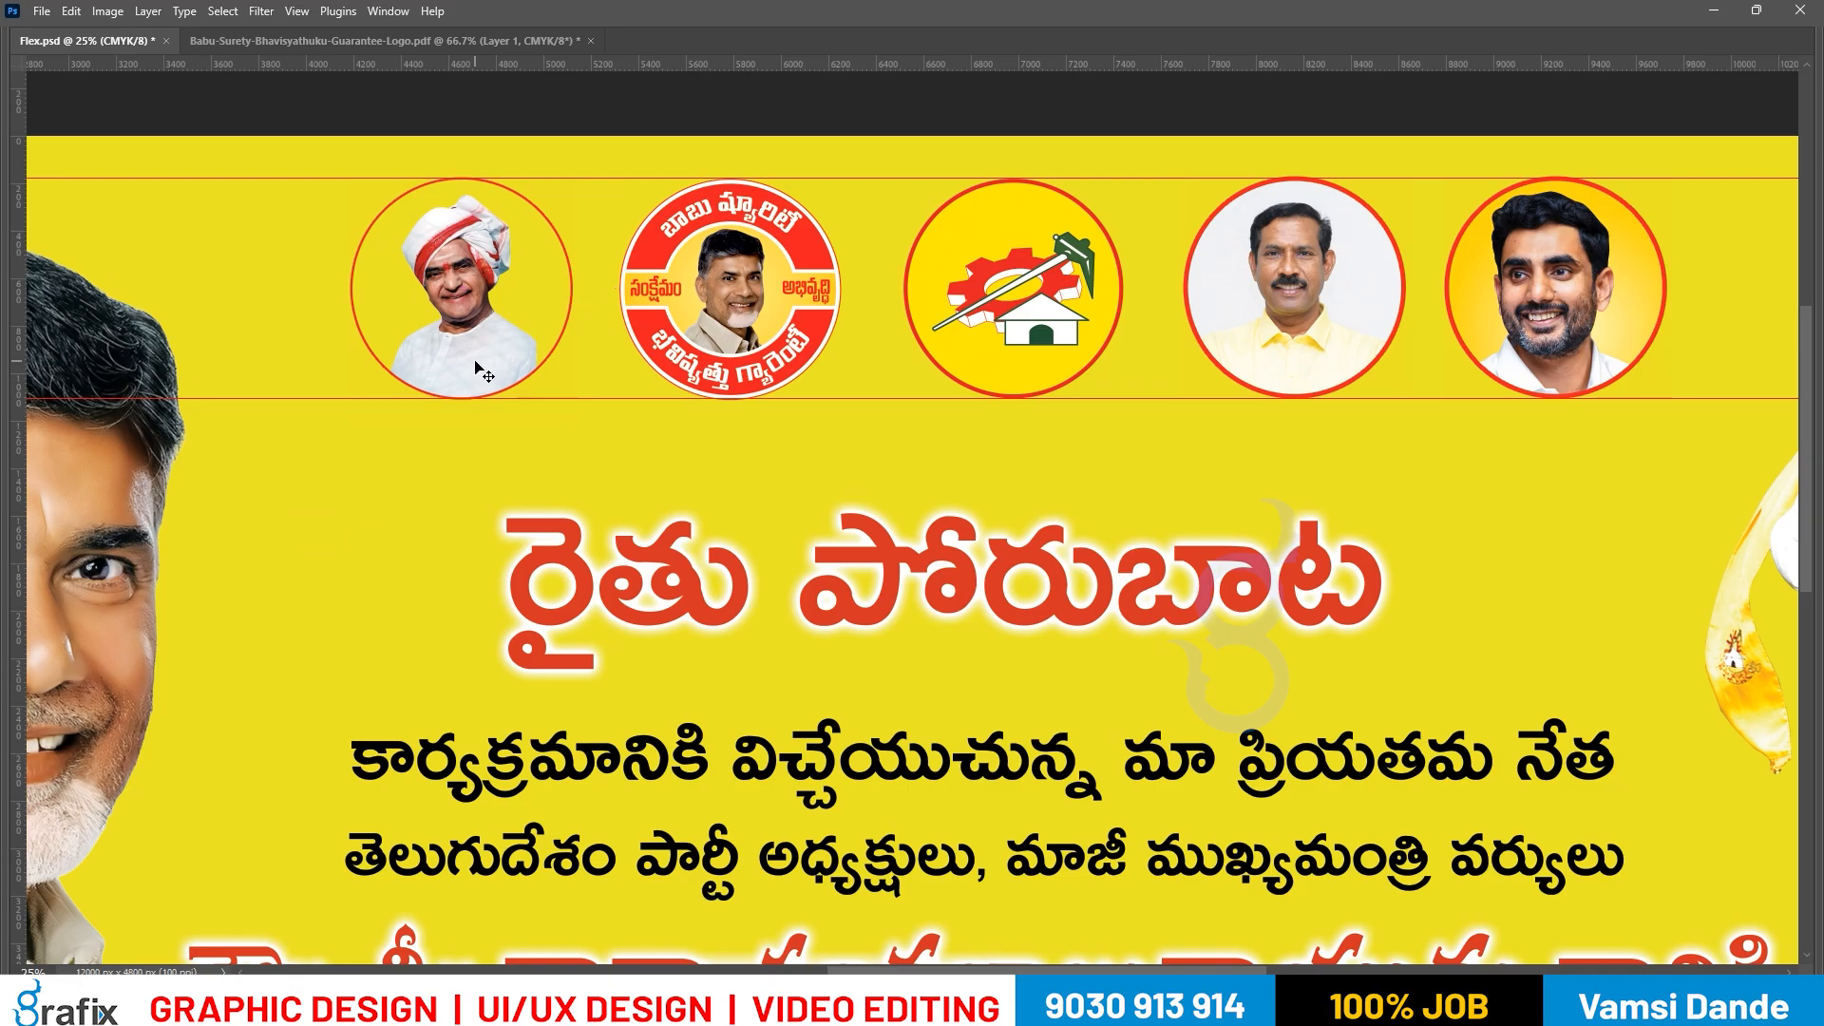
{"action": "key", "text": "ctrl+0"}
{"action": "key", "text": "Tab"}
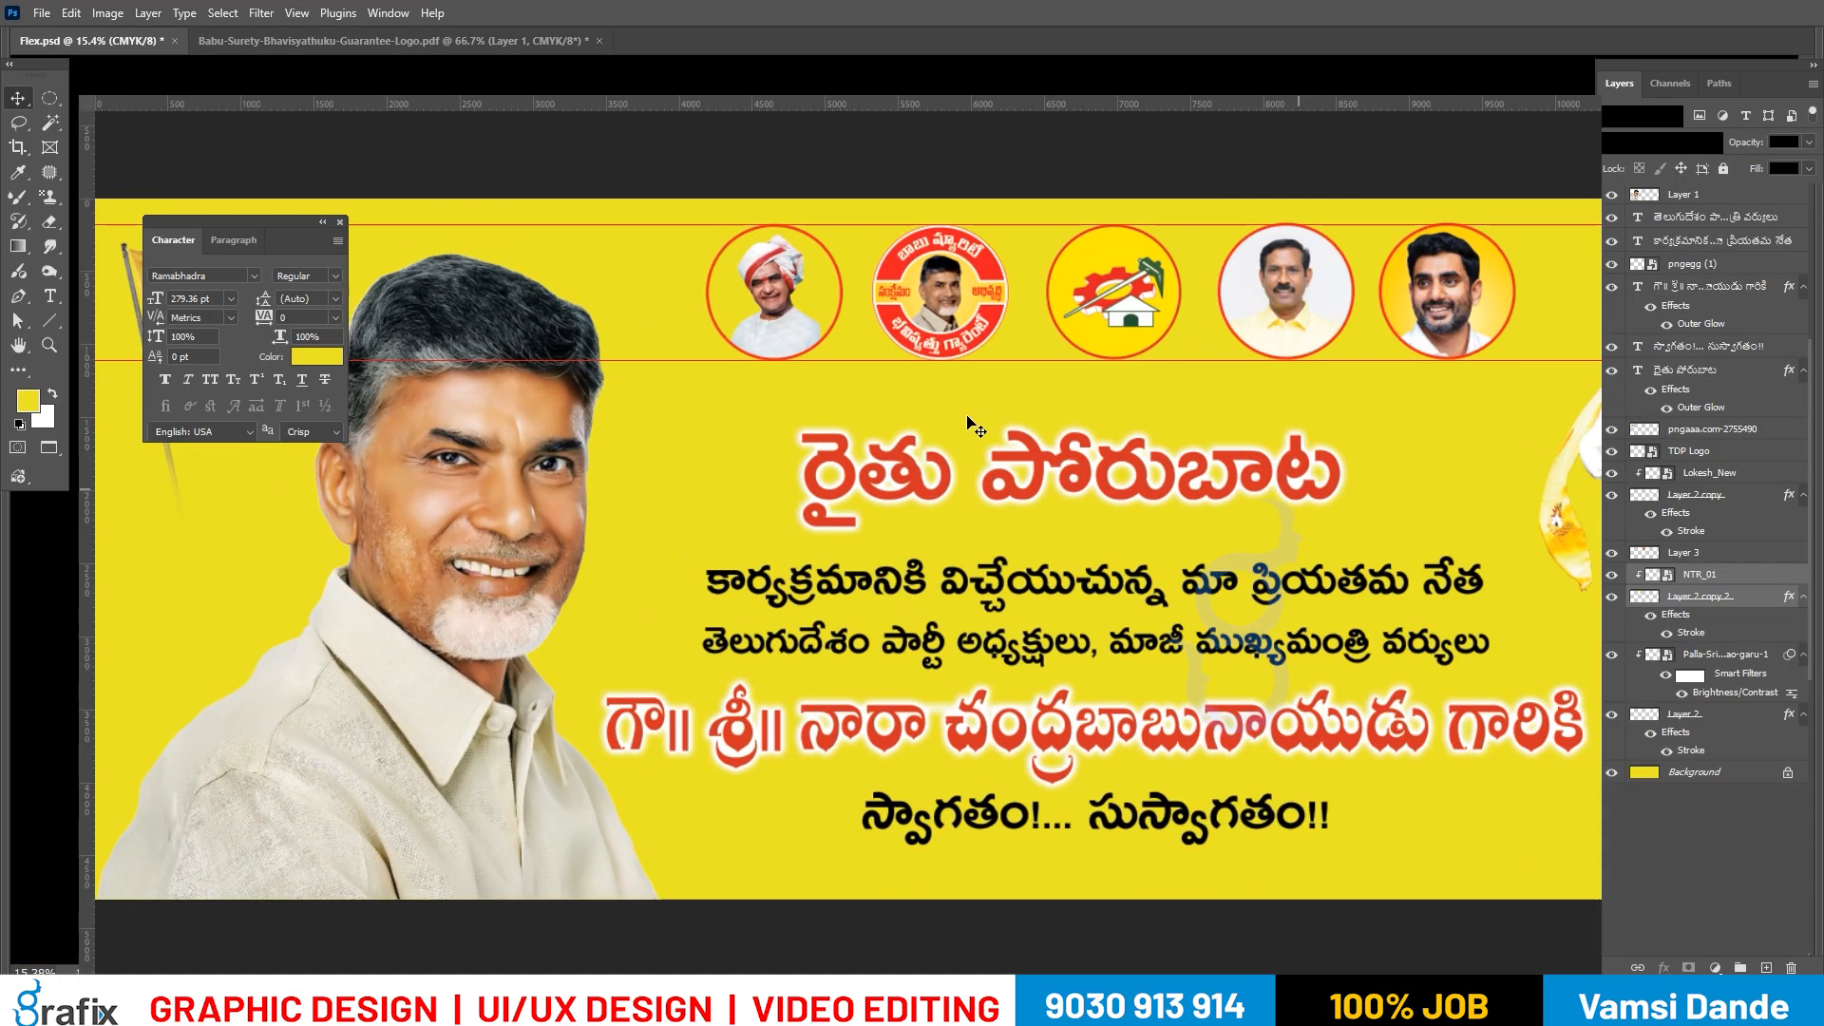
{"action": "key", "text": "f"}
{"action": "left_click_drag", "start_coordinate": [1022, 389], "coordinate": [900, 374]}
{"action": "key", "text": "f"}
{"action": "left_click_drag", "start_coordinate": [1152, 478], "coordinate": [991, 473]}
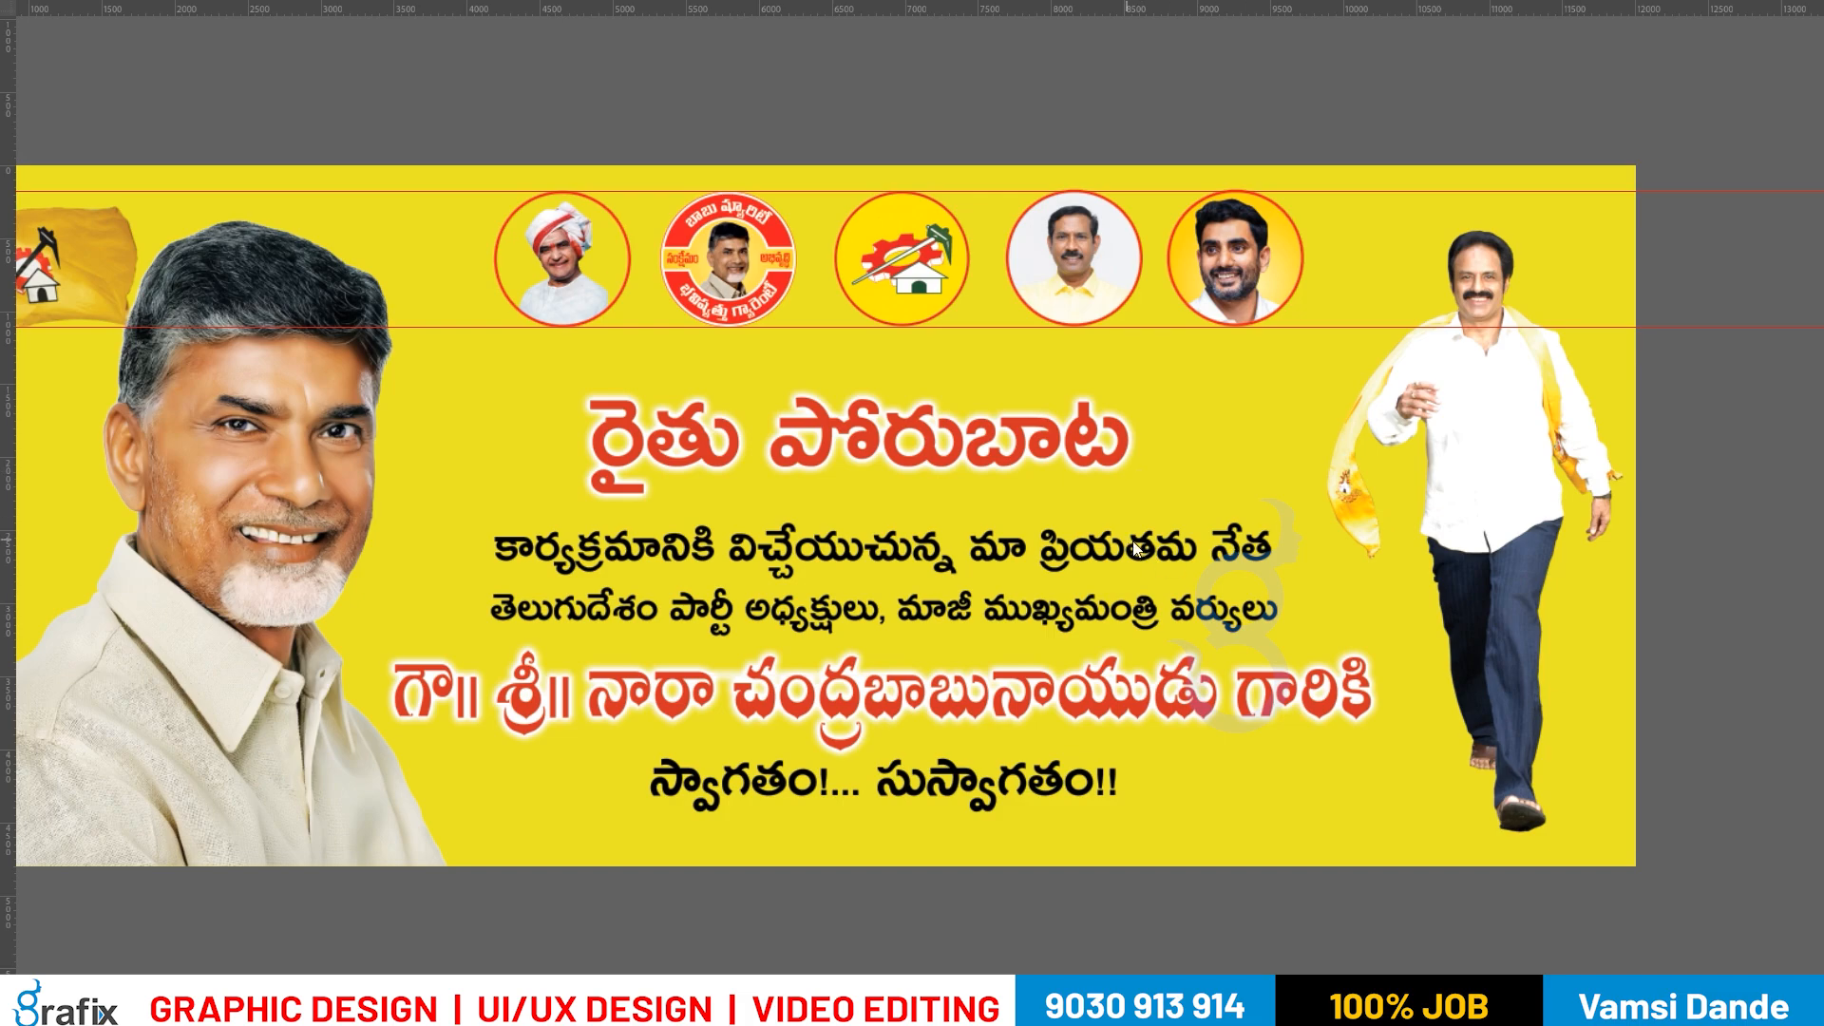
Add a white Outer Glow at 100% opacity to the "కార్యక్రమానికి విచ్చేయుచున్న మా ప్రియతమ నేత" line, reducing its size to about 5 px and raising the spread.
{"action": "key", "text": "f"}
{"action": "right_click", "coordinate": [1022, 578]}
{"action": "left_click", "coordinate": [1049, 590]}
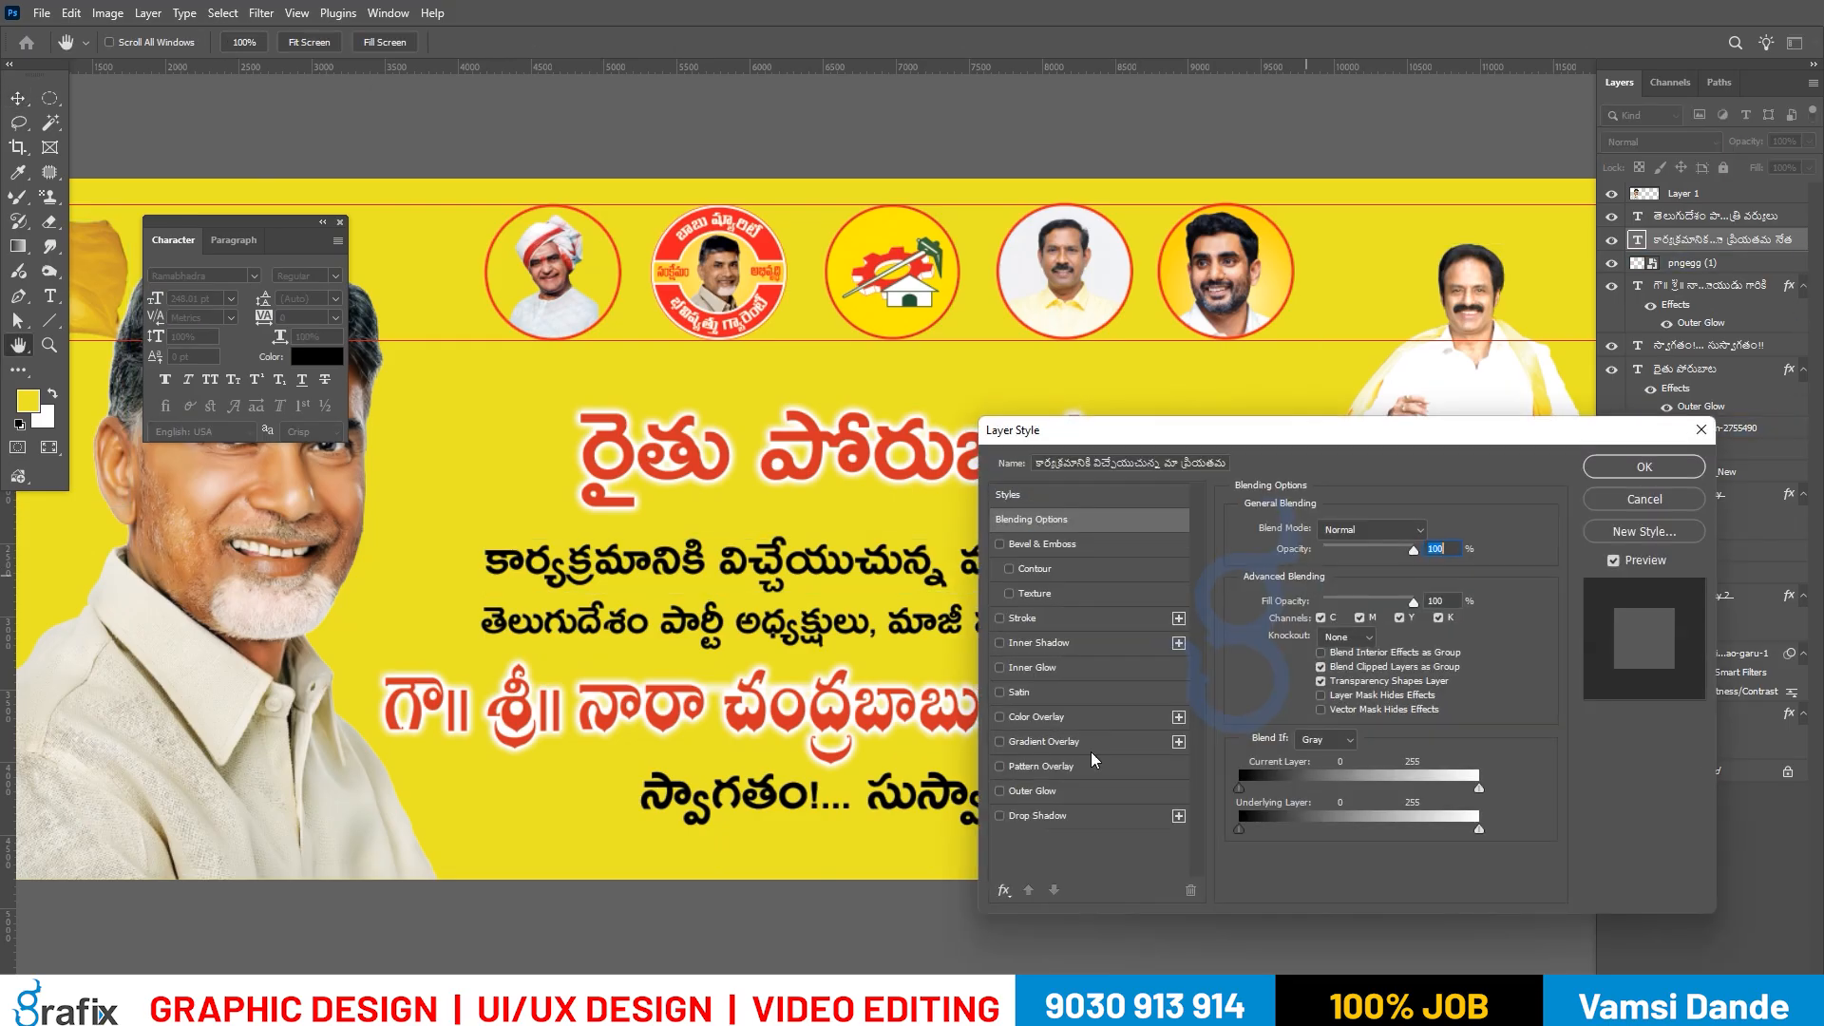
{"action": "left_click", "coordinate": [1061, 794]}
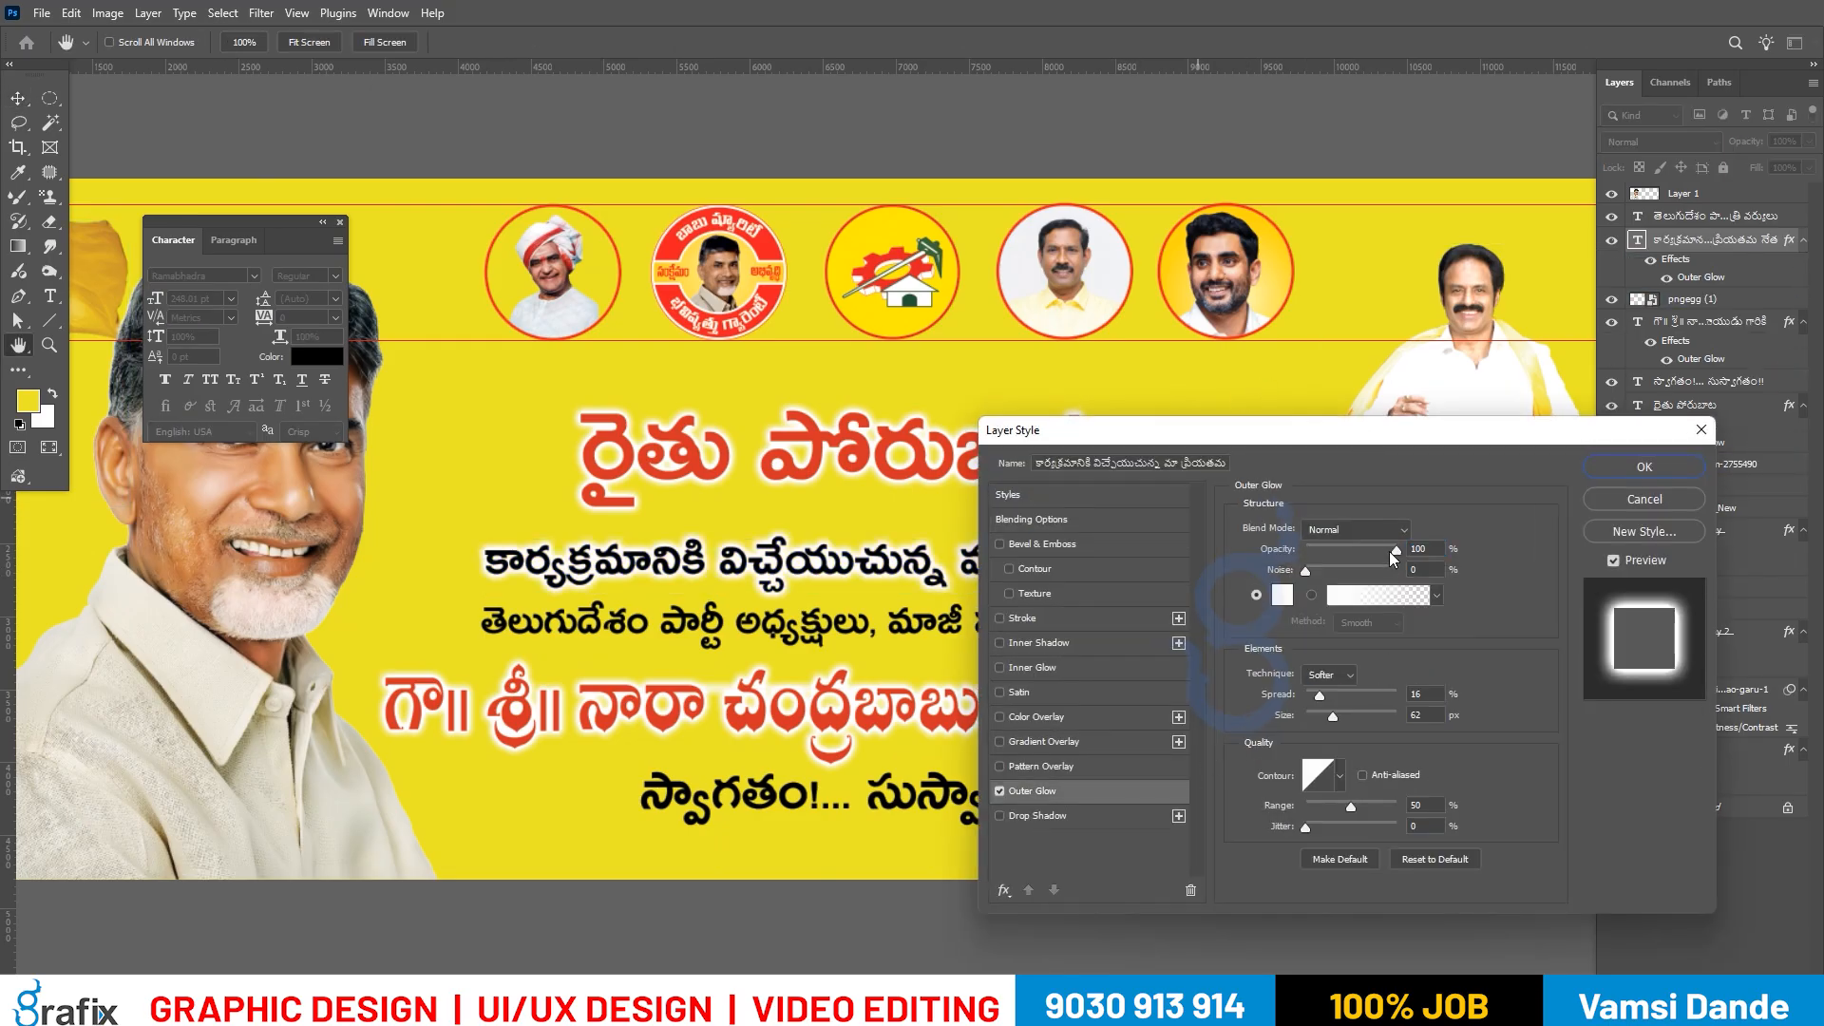
{"action": "left_click_drag", "start_coordinate": [1348, 715], "coordinate": [1318, 719]}
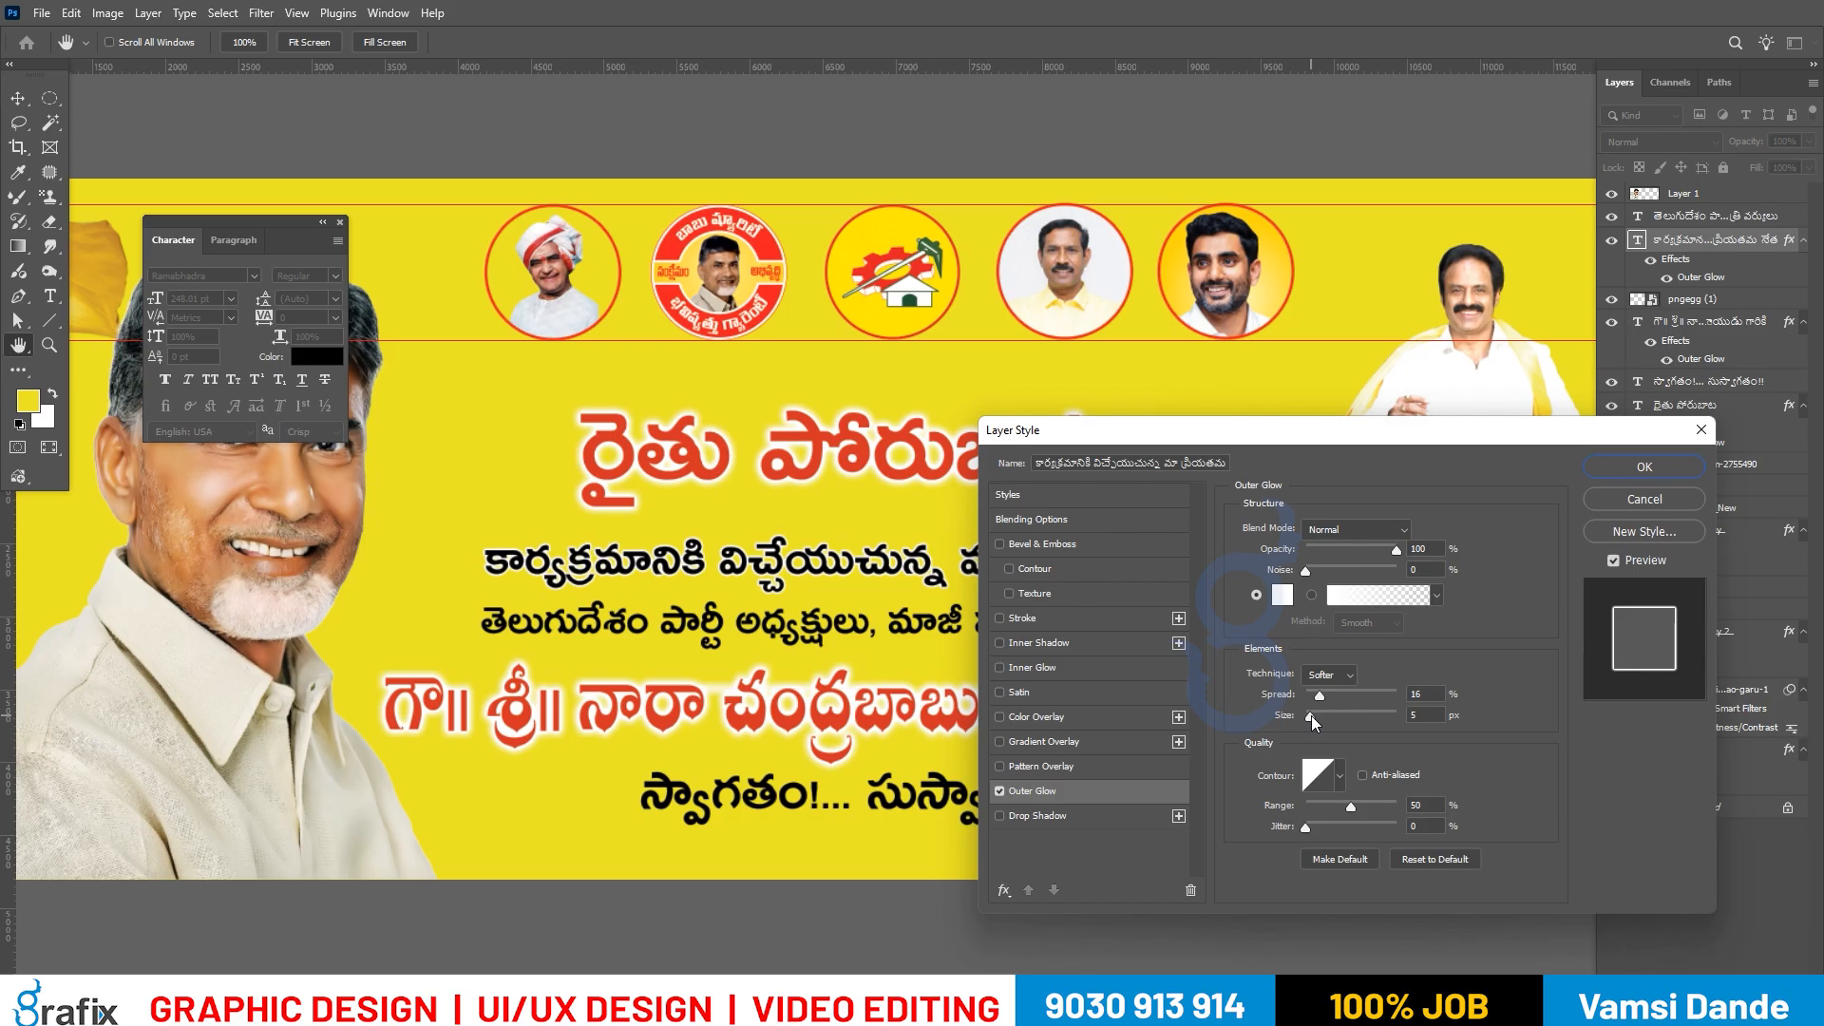
{"action": "left_click_drag", "start_coordinate": [1319, 697], "coordinate": [1335, 698]}
{"action": "key", "text": "Return"}
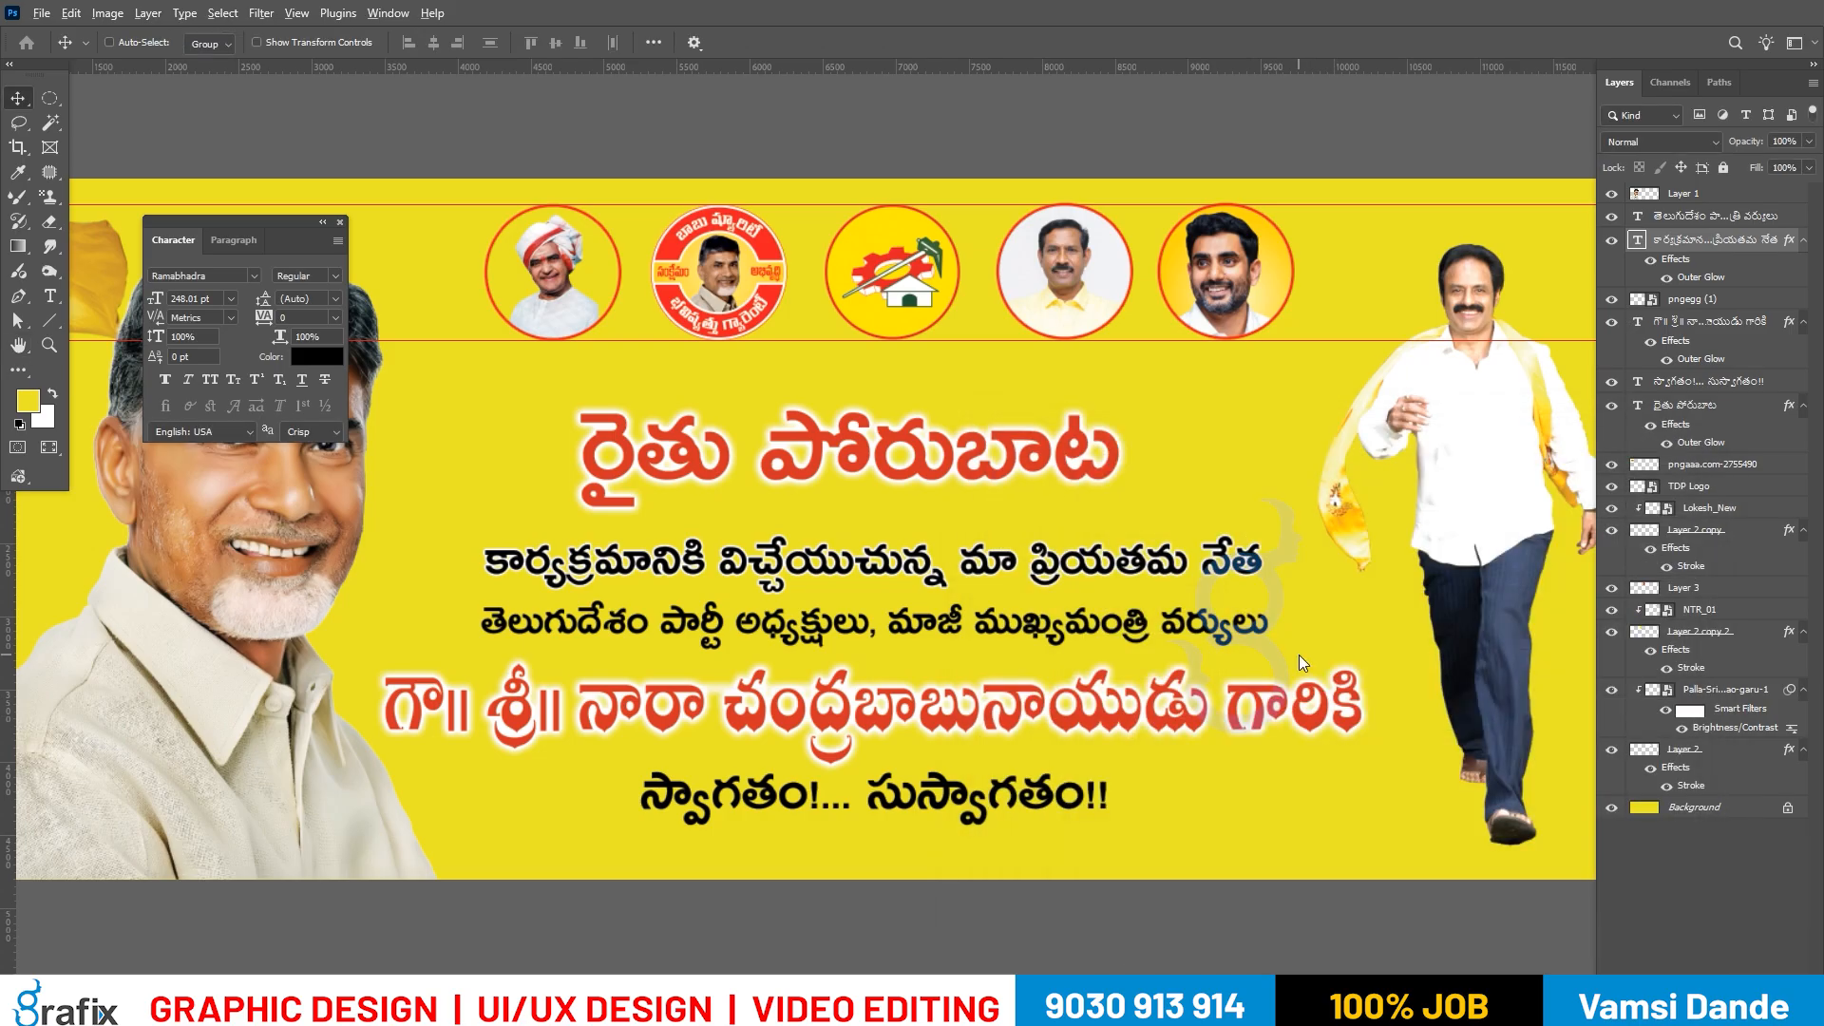
Paste the outer glow layer style onto the "తెలుగుదేశం పార్టీ అధ్యక్షులు" text line.
{"action": "right_click", "coordinate": [1154, 632]}
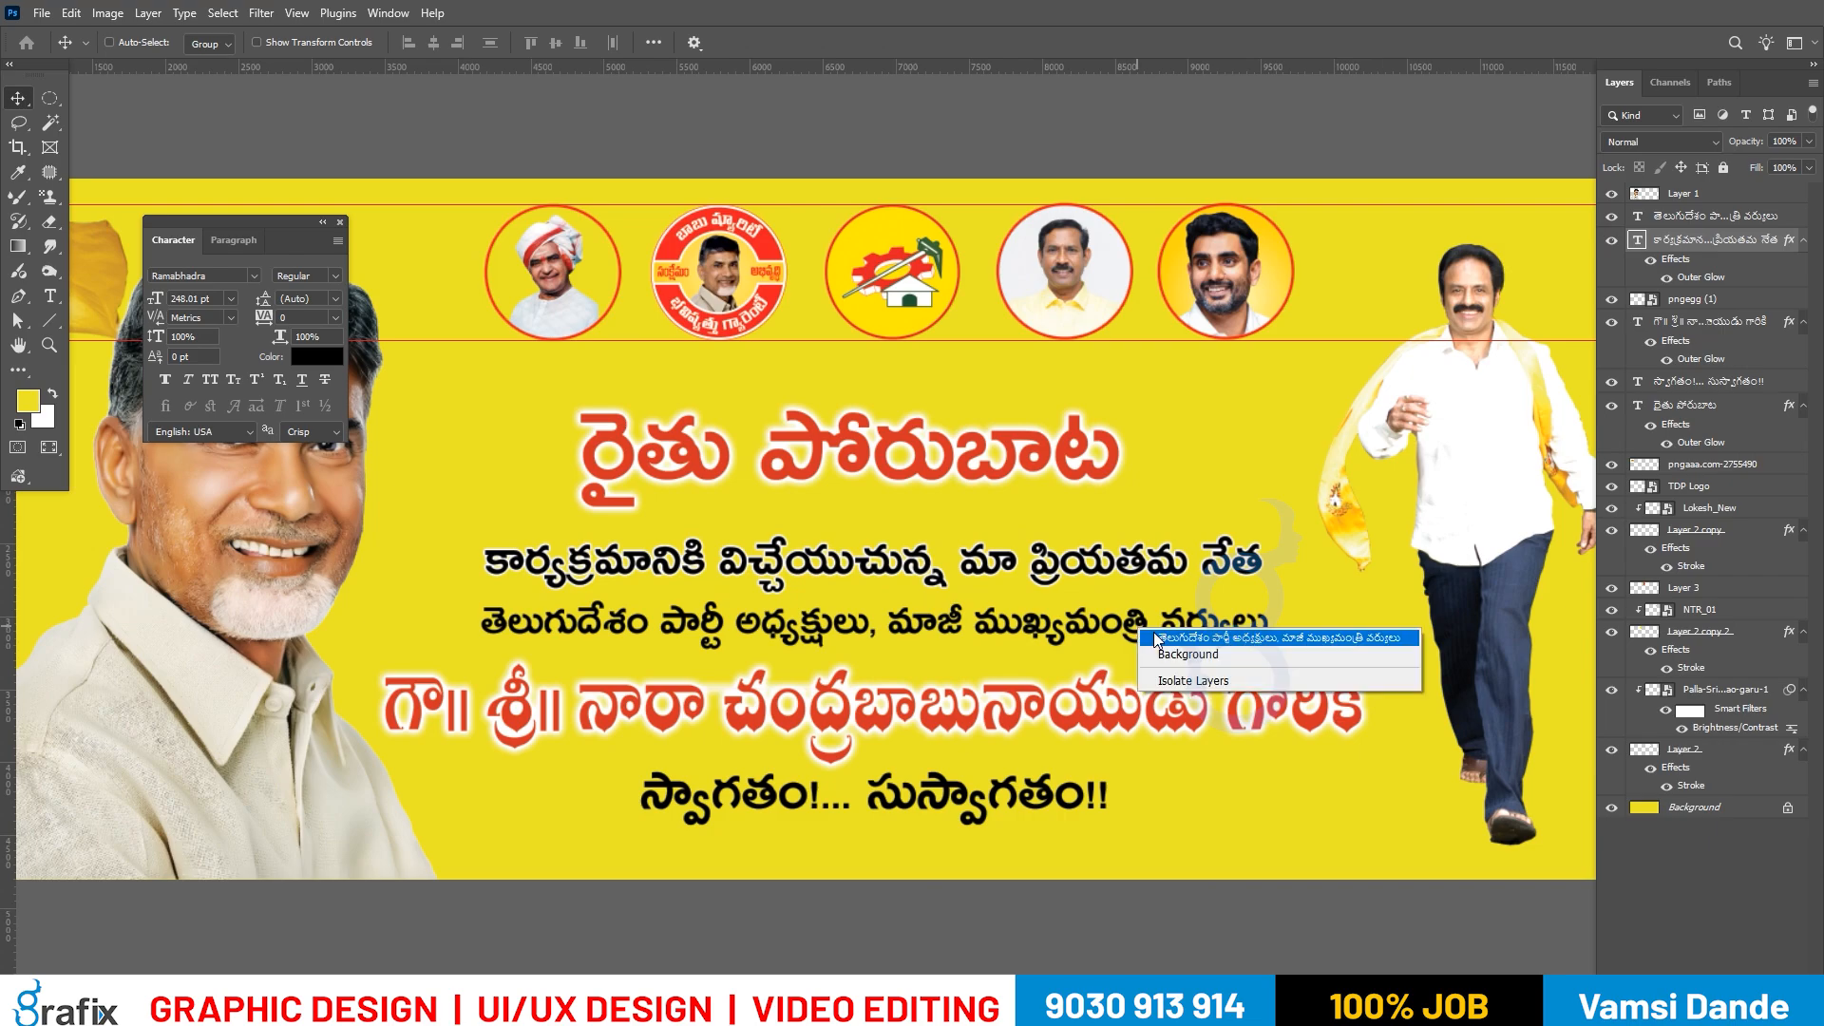
{"action": "left_click", "coordinate": [1155, 632]}
{"action": "key", "text": "alt+l"}
{"action": "key", "text": "y"}
{"action": "key", "text": "p"}
Delete the full-length cut-out of the standing leader from the banner.
{"action": "key", "text": "f"}
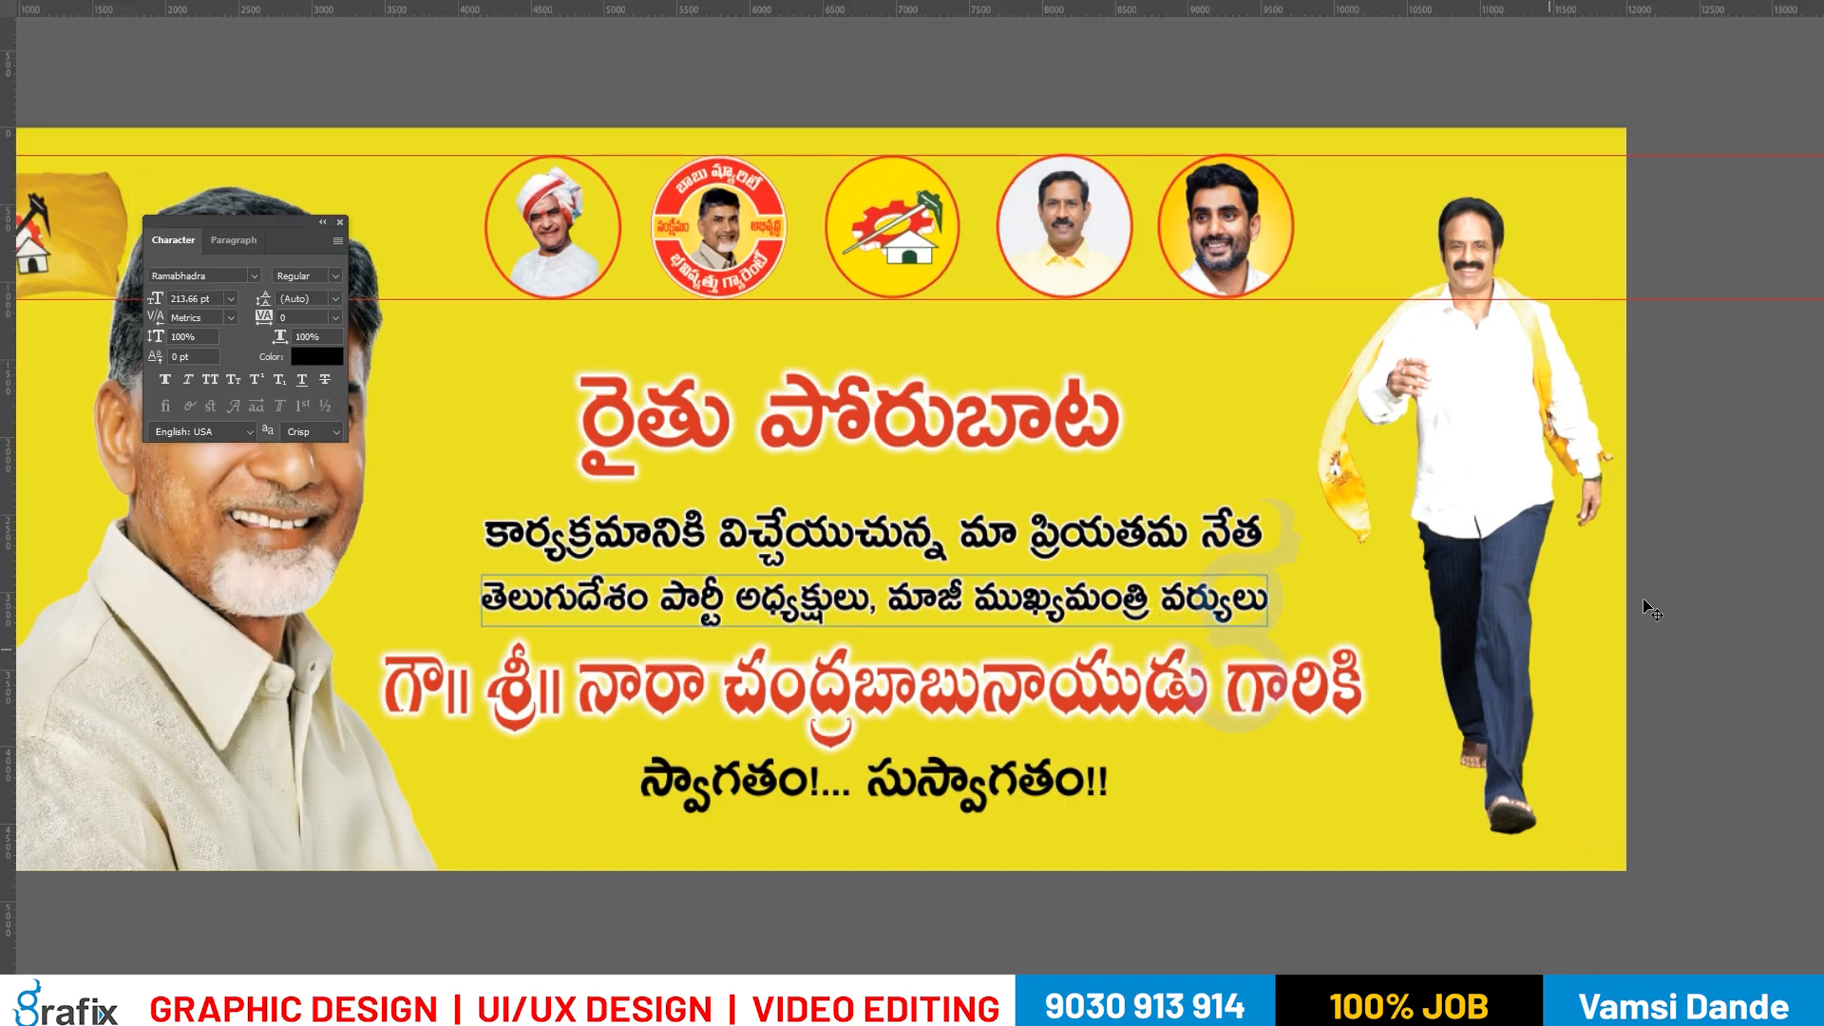
{"action": "right_click", "coordinate": [963, 481]}
{"action": "left_click", "coordinate": [993, 489]}
{"action": "left_click_drag", "start_coordinate": [1110, 555], "coordinate": [1086, 541]}
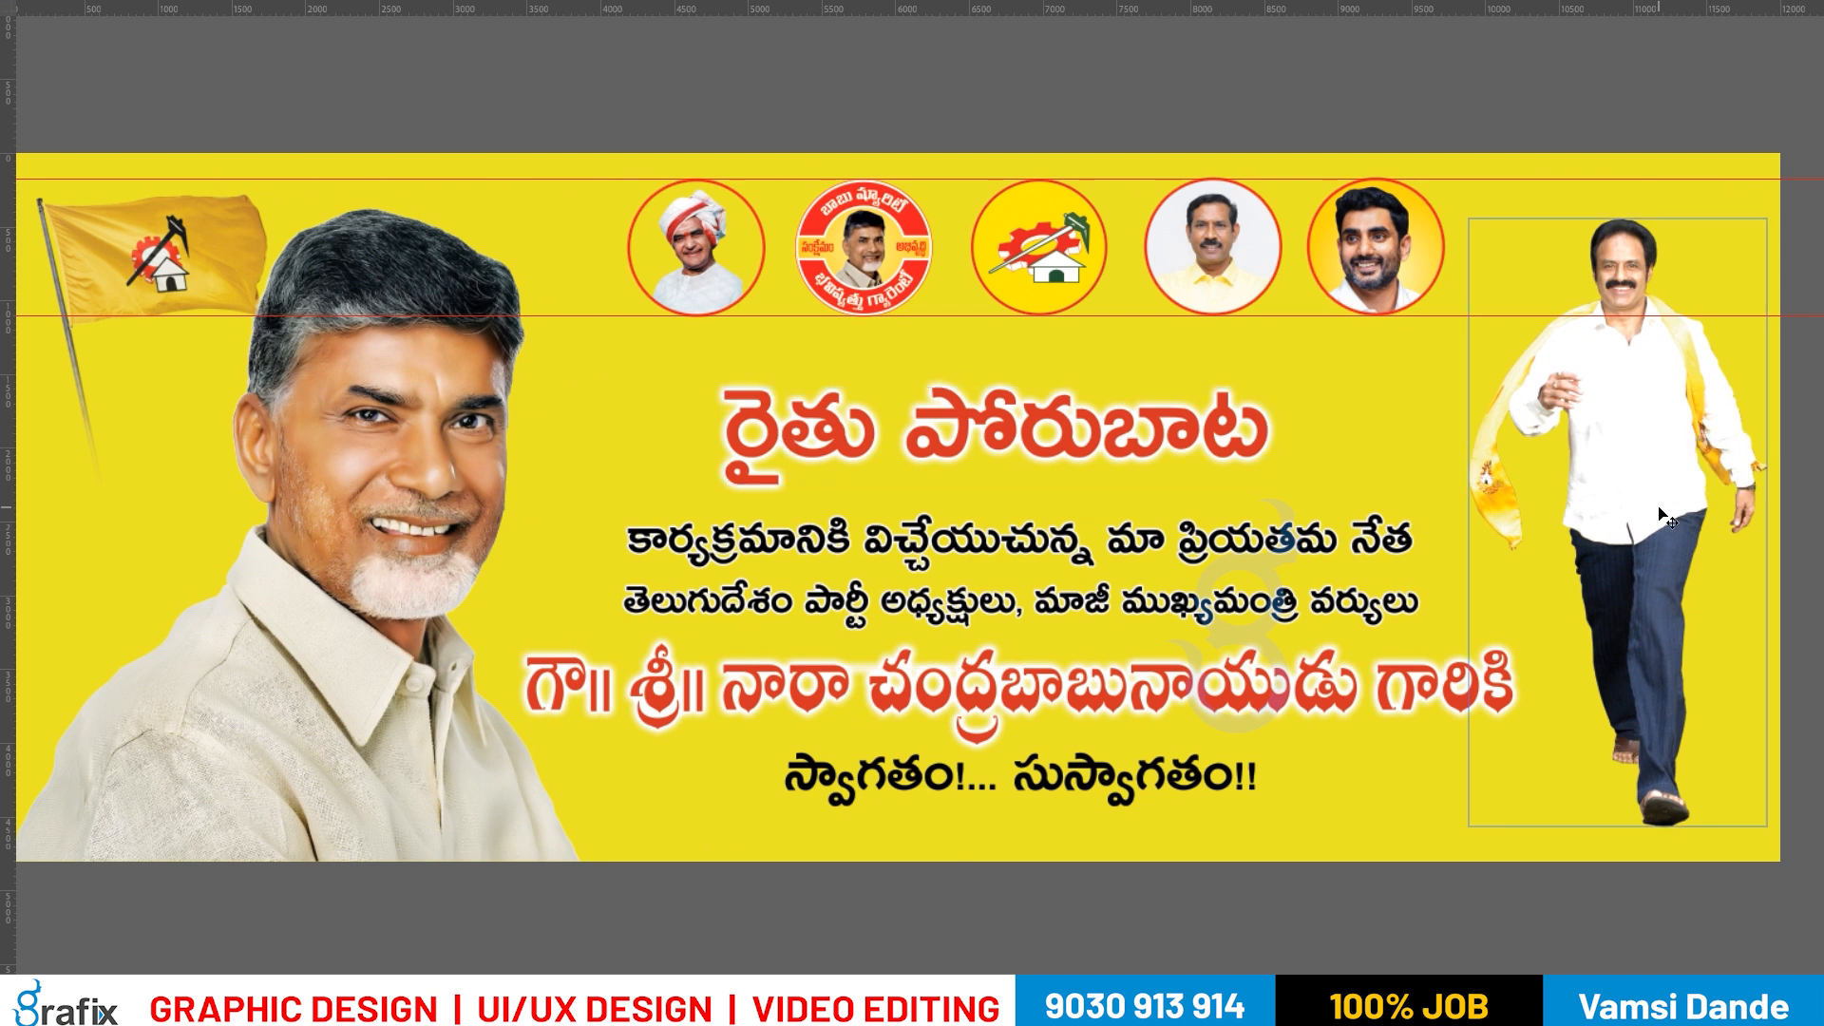
{"action": "key", "text": "Delete"}
Duplicate the NTR photo from its circle into the empty area at the banner's right end.
{"action": "right_click", "coordinate": [710, 252]}
{"action": "left_click", "coordinate": [732, 261]}
{"action": "left_click_drag", "start_coordinate": [727, 266], "coordinate": [1544, 432]}
{"action": "key", "text": "ctrl"}
{"action": "right_click", "coordinate": [700, 238]}
{"action": "left_click", "coordinate": [741, 197]}
{"action": "left_click_drag", "start_coordinate": [722, 242], "coordinate": [1540, 518]}
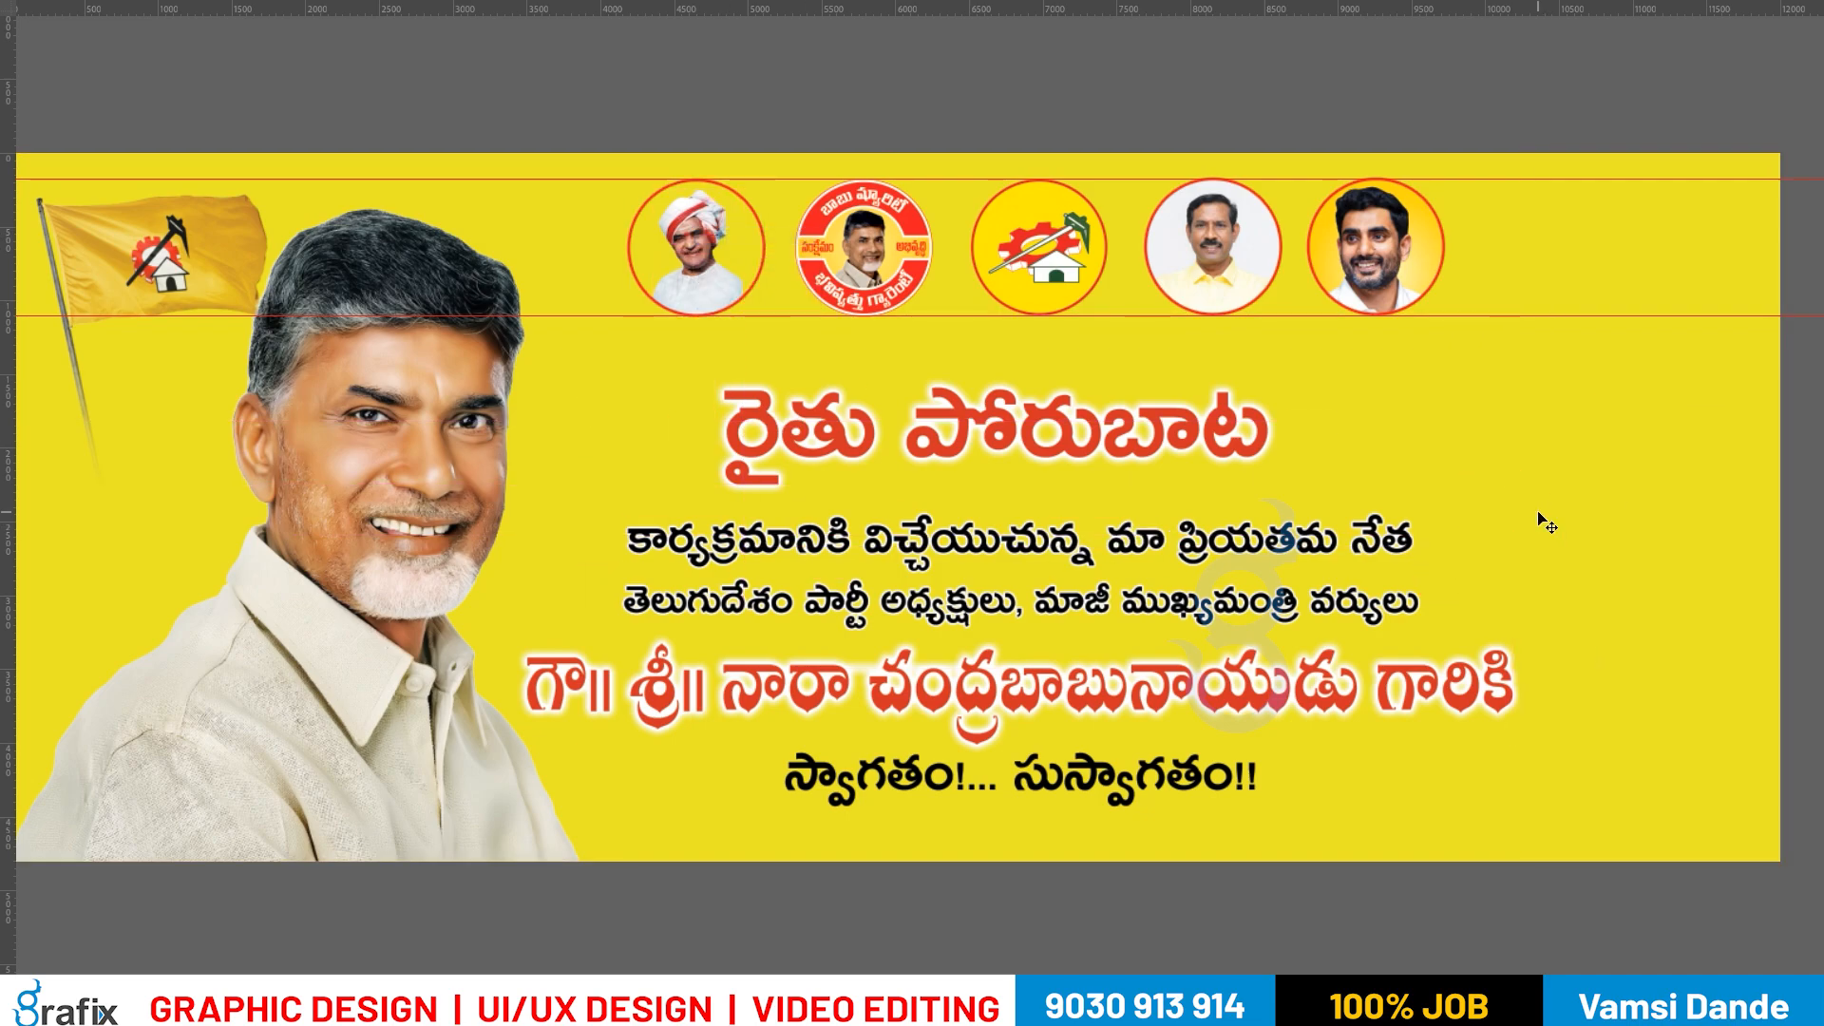
Enlarge the duplicated NTR photo into a large portrait at the banner's right end and shift it towards the edge.
{"action": "left_click_drag", "start_coordinate": [1566, 603], "coordinate": [1699, 787]}
{"action": "key", "text": "Return"}
{"action": "left_click_drag", "start_coordinate": [1630, 595], "coordinate": [1627, 670]}
{"action": "key", "text": "ctrl+t"}
{"action": "left_click_drag", "start_coordinate": [1404, 379], "coordinate": [1307, 235]}
{"action": "key", "text": "Return"}
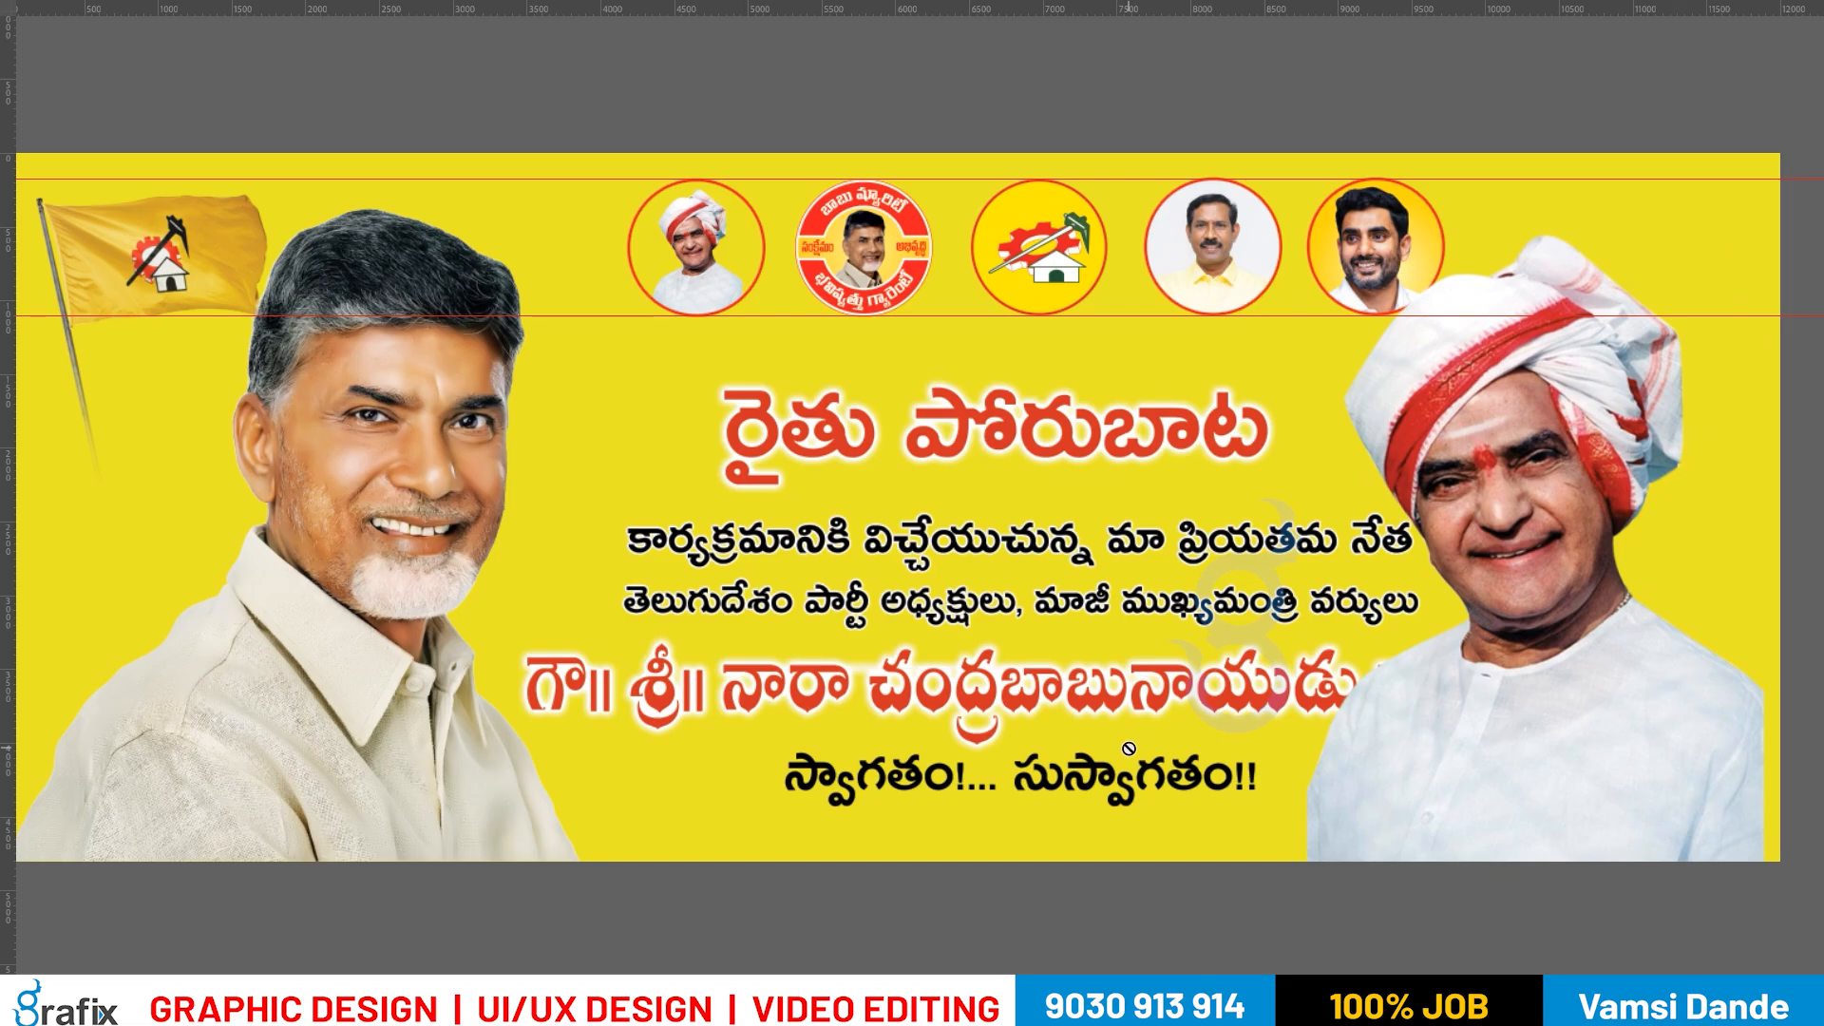
{"action": "left_click_drag", "start_coordinate": [1548, 505], "coordinate": [1553, 505]}
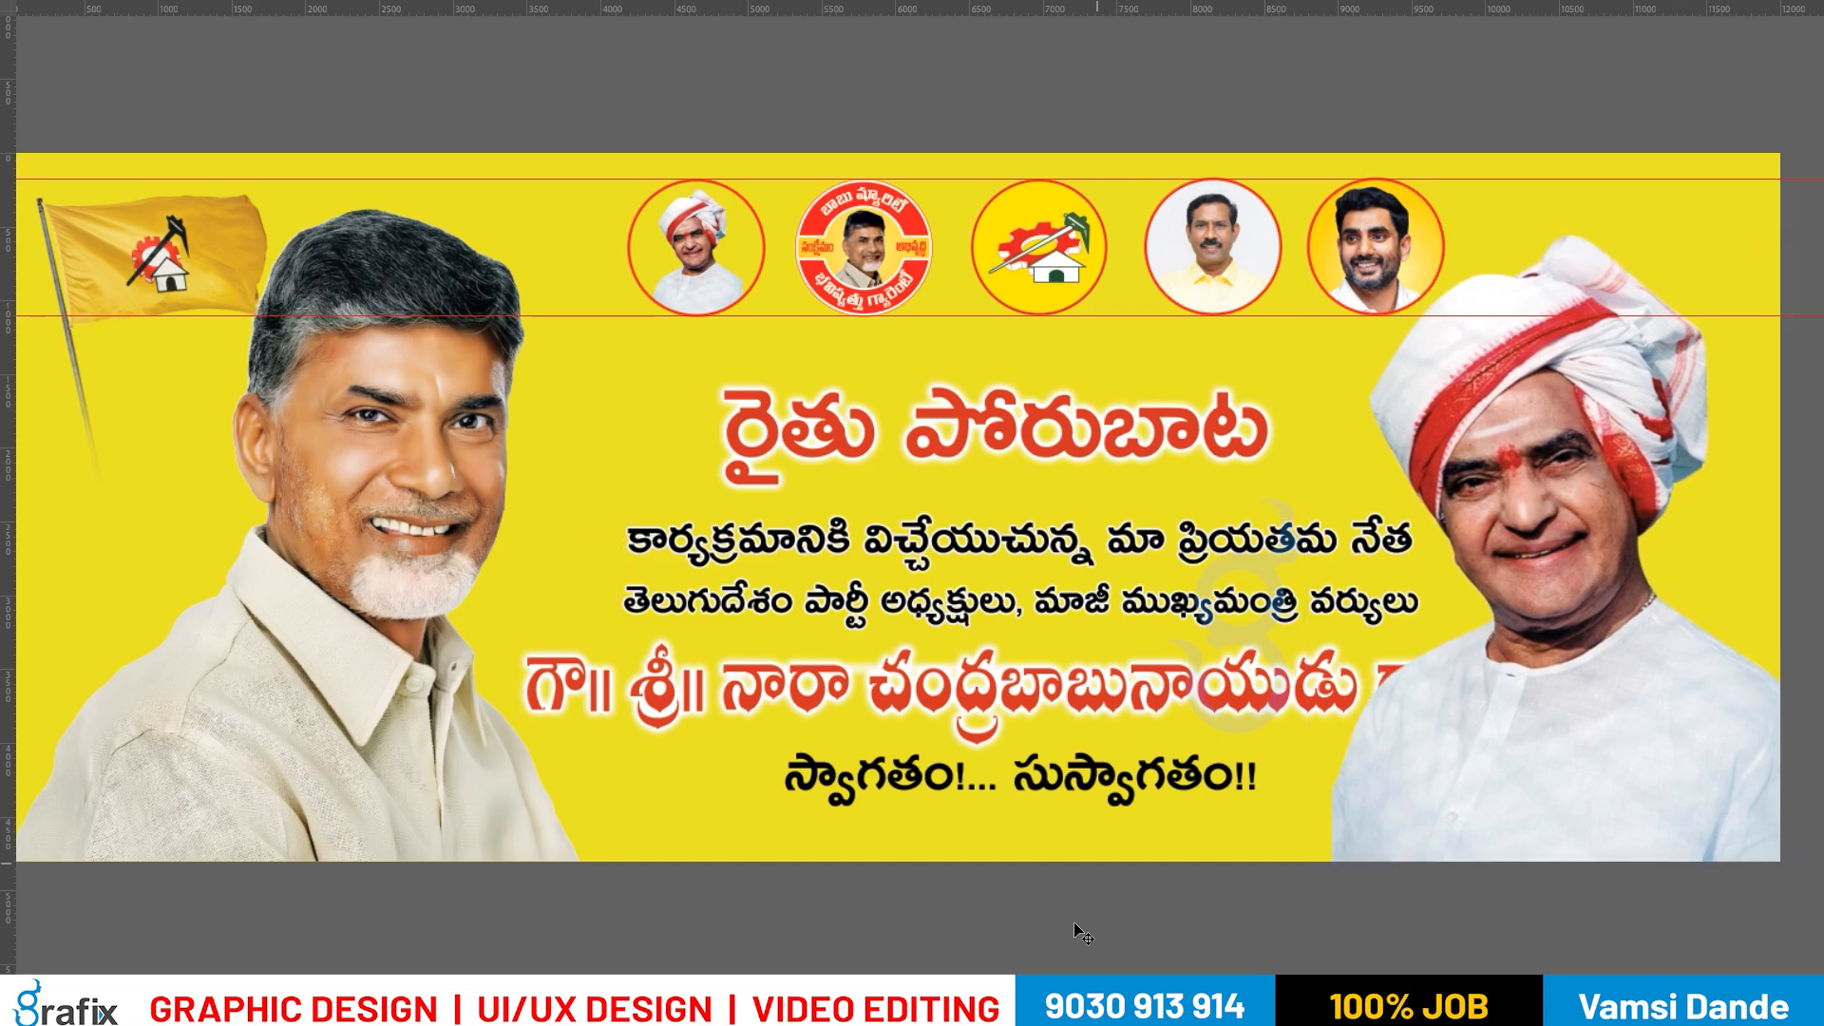
Scale all the Telugu text lines down together so they fit between the two large portraits.
{"action": "key", "text": "ctrl+t"}
{"action": "left_click_drag", "start_coordinate": [1485, 793], "coordinate": [1363, 788]}
{"action": "key", "text": "Return"}
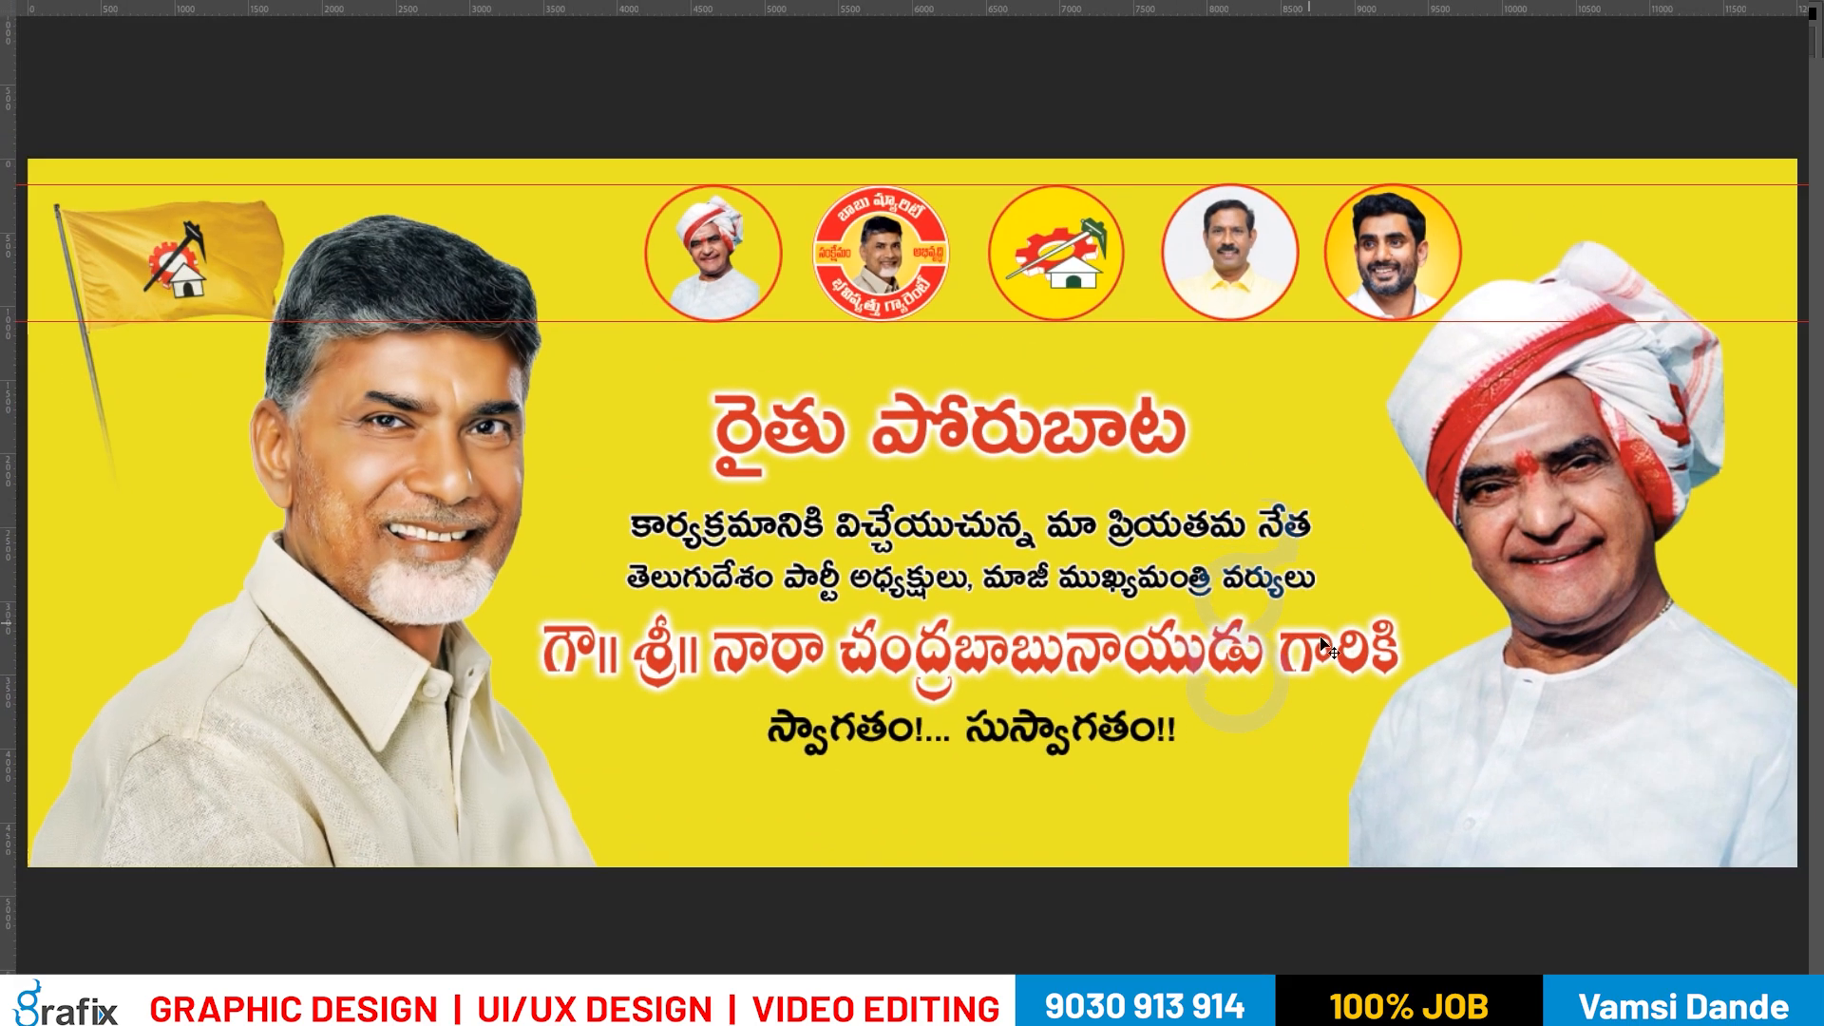
{"action": "key", "text": "f"}
{"action": "left_click_drag", "start_coordinate": [1270, 657], "coordinate": [1201, 657]}
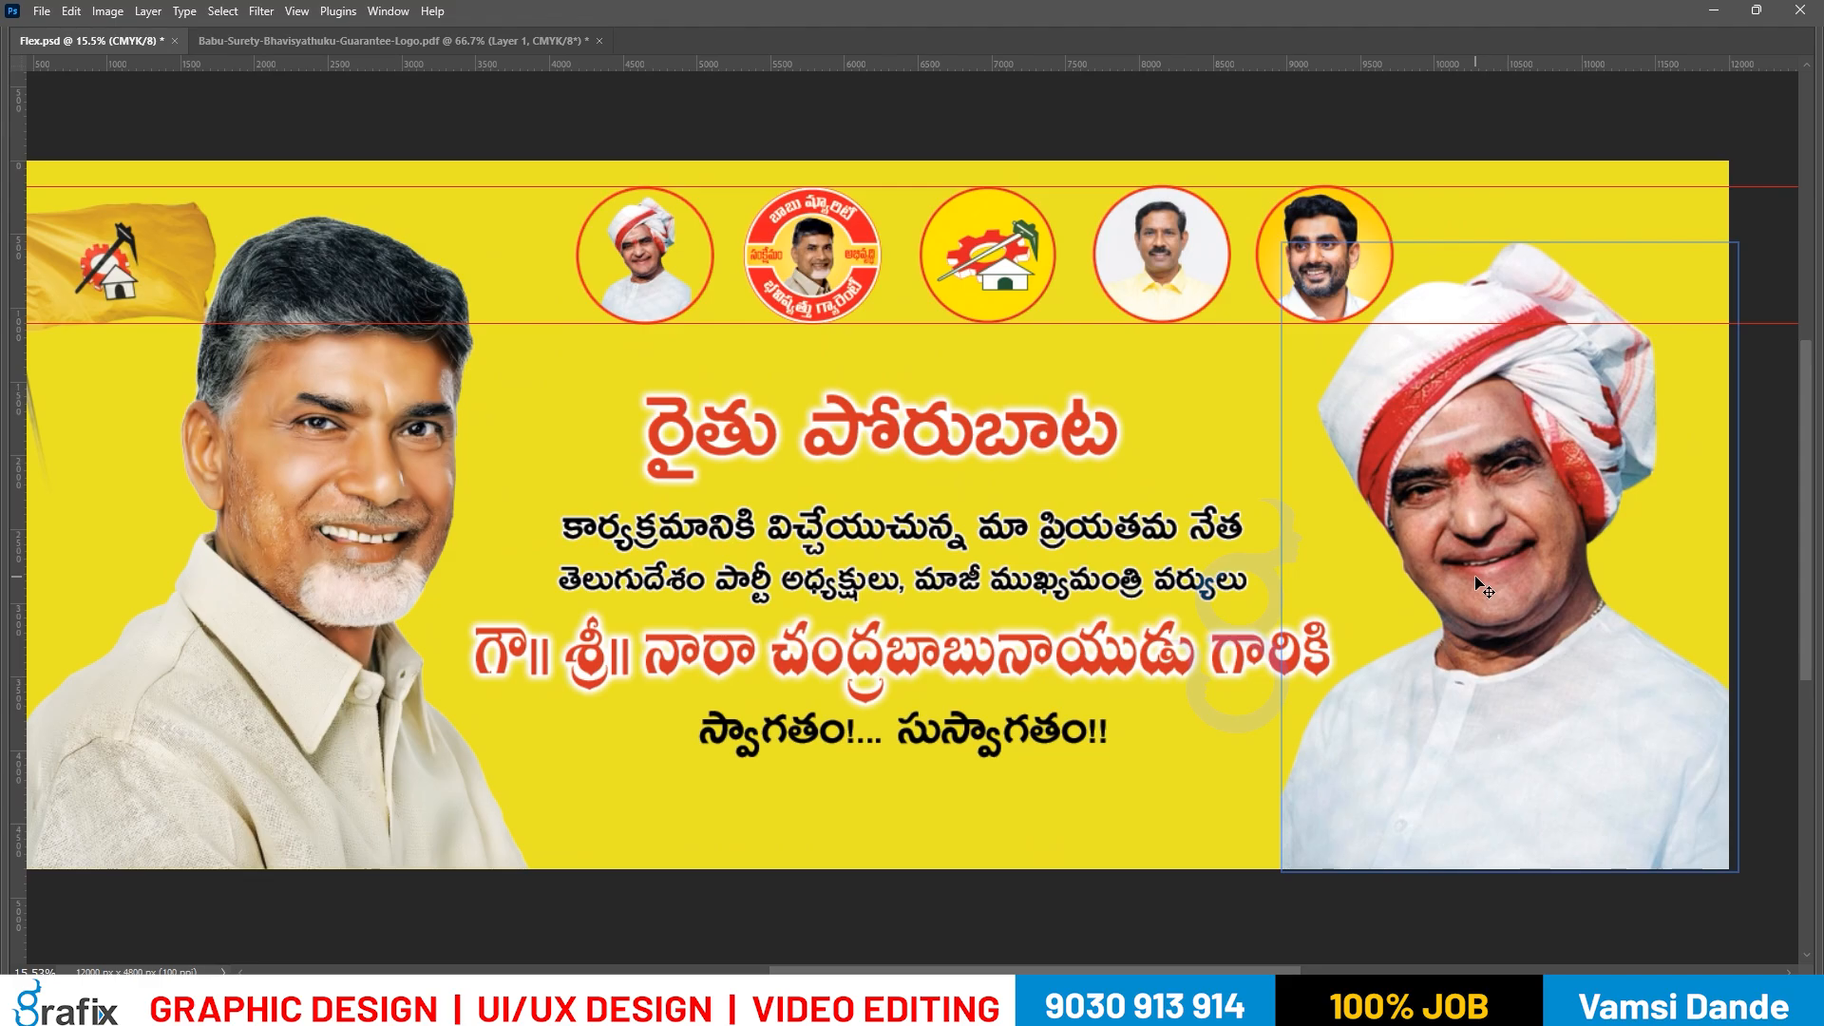
{"action": "key", "text": "ctrl"}
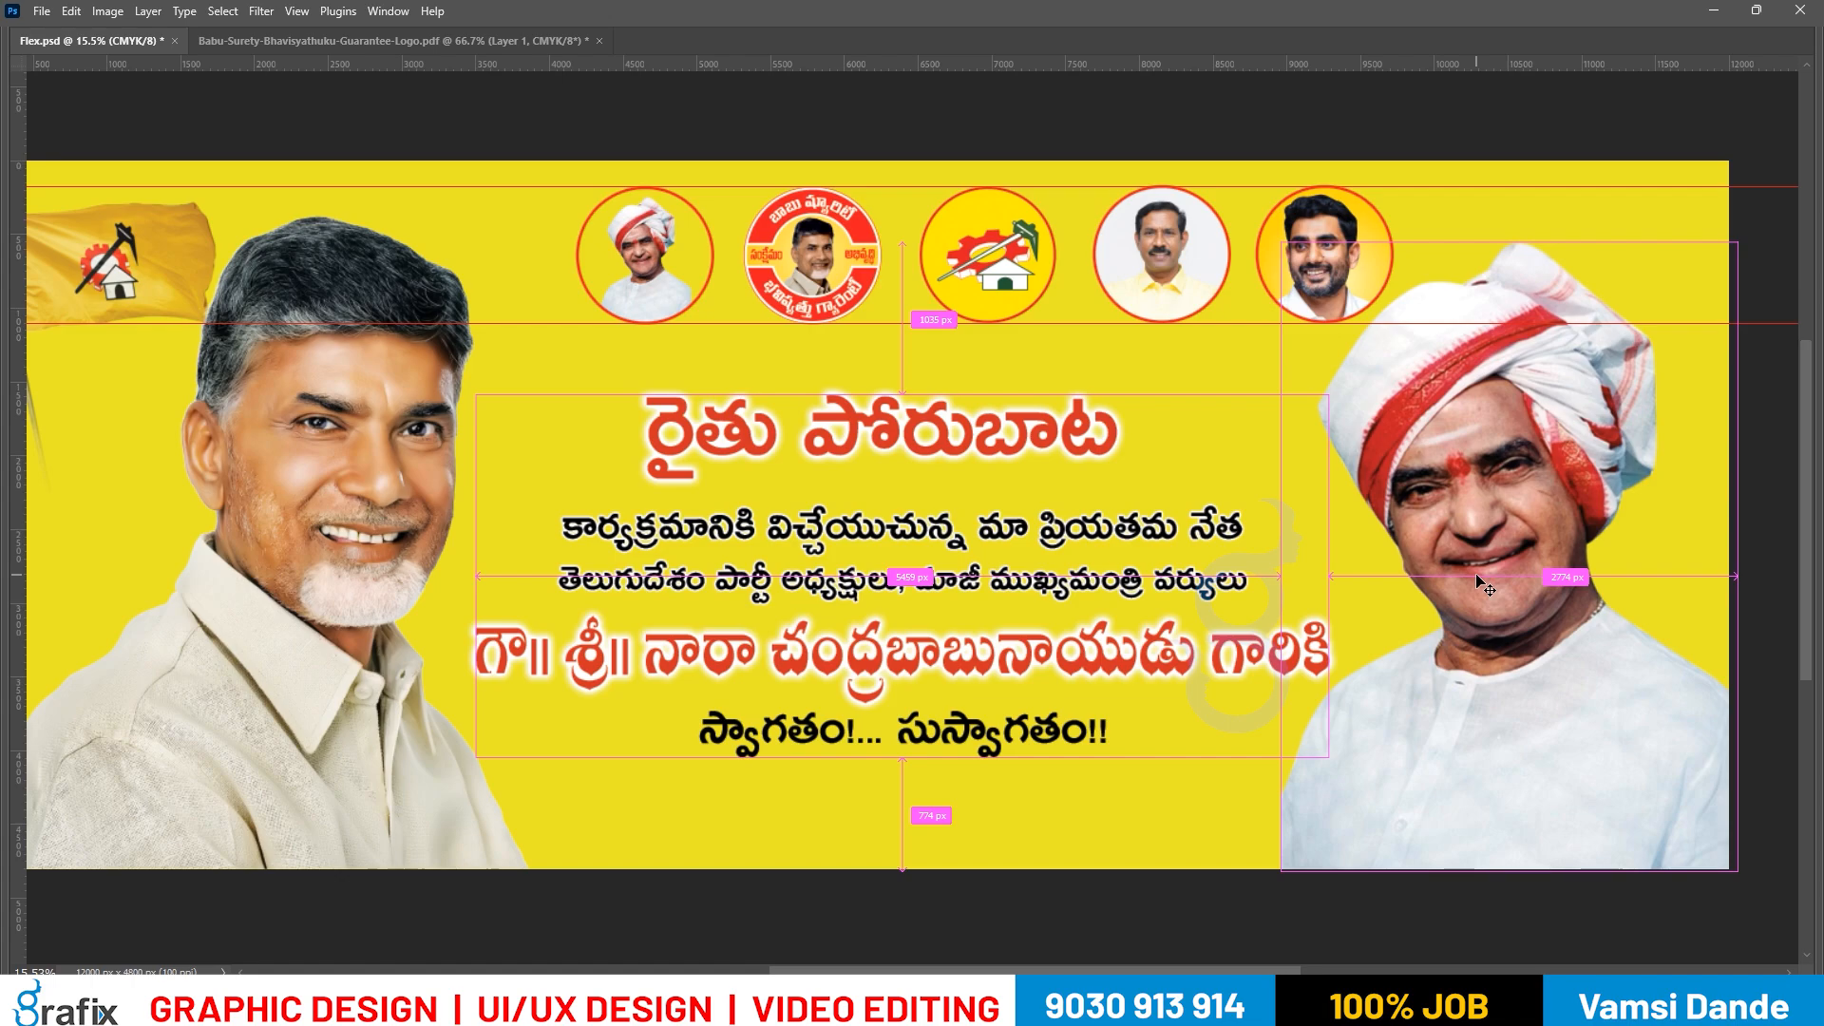
Undo the text scaling, the large NTR portrait and the deletion of the standing leader's cut-out.
{"action": "key", "text": "ctrl+z"}
{"action": "key", "text": "ctrl+z"}
{"action": "key", "text": "ctrl+z"}
{"action": "key", "text": "ctrl+z"}
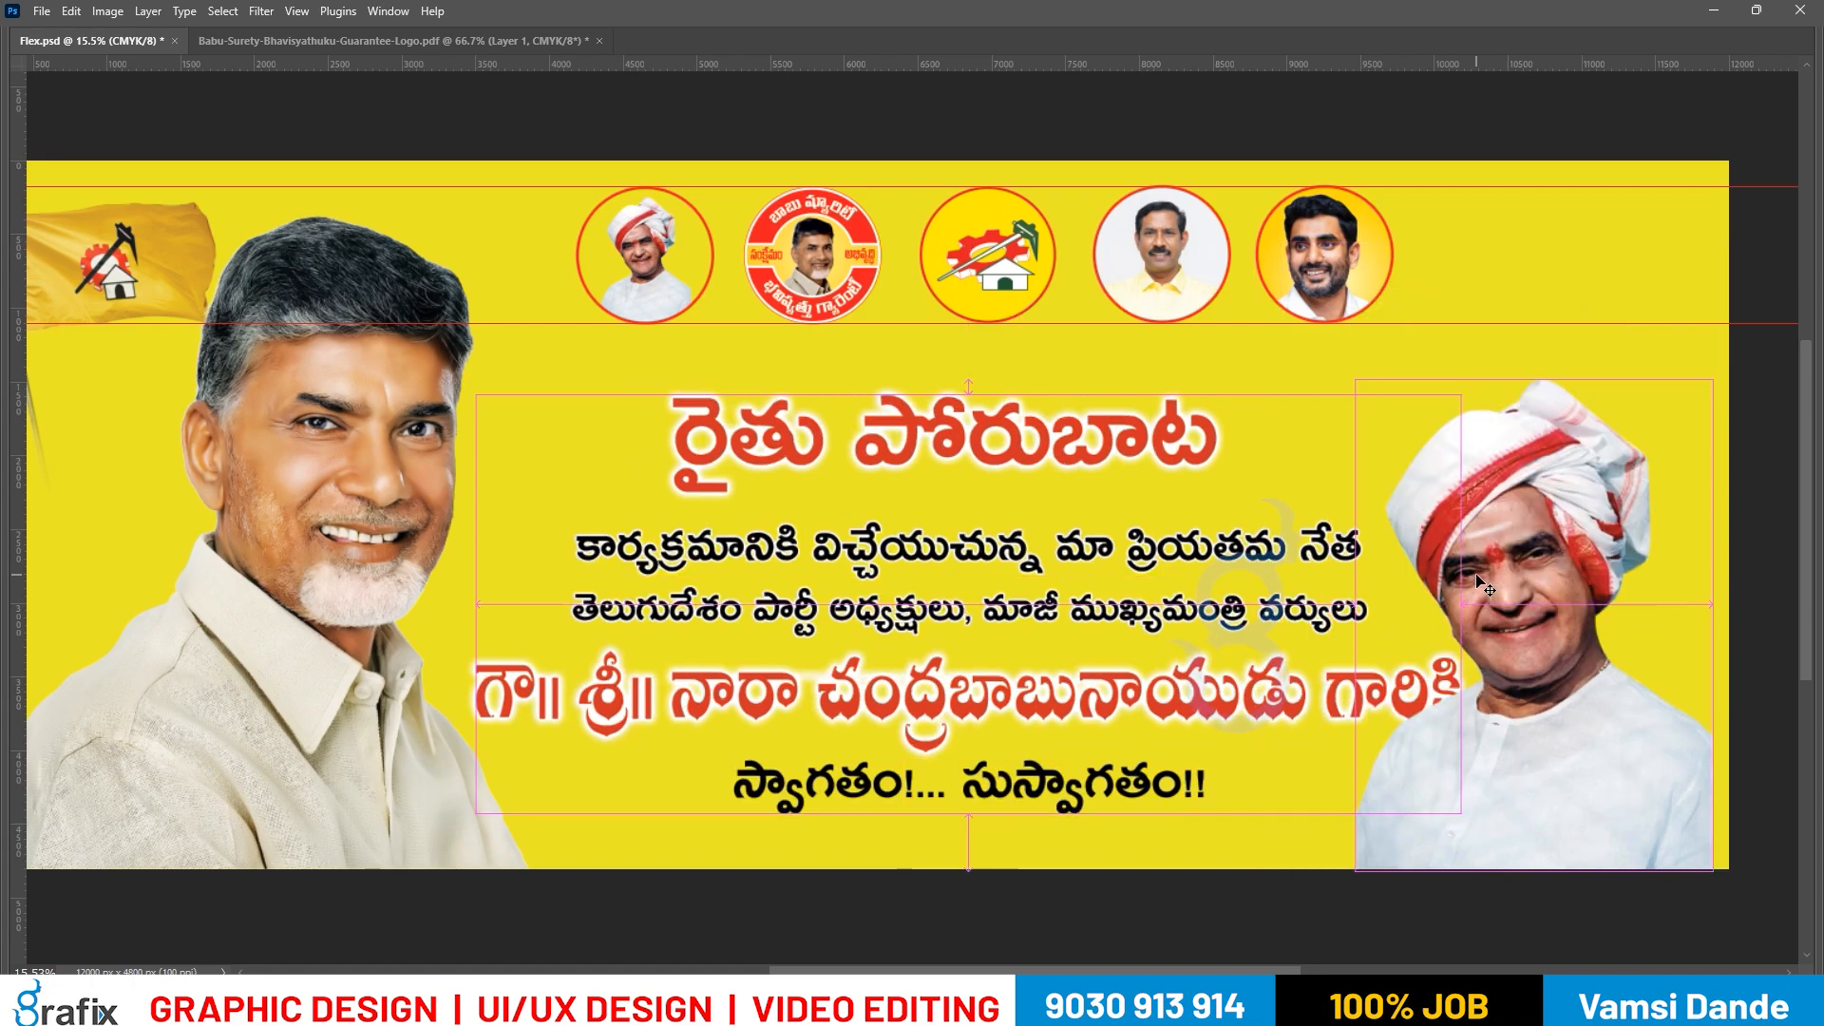
{"action": "key", "text": "ctrl+z"}
{"action": "key", "text": "ctrl+z"}
{"action": "key", "text": "ctrl+z"}
{"action": "key", "text": "ctrl+z"}
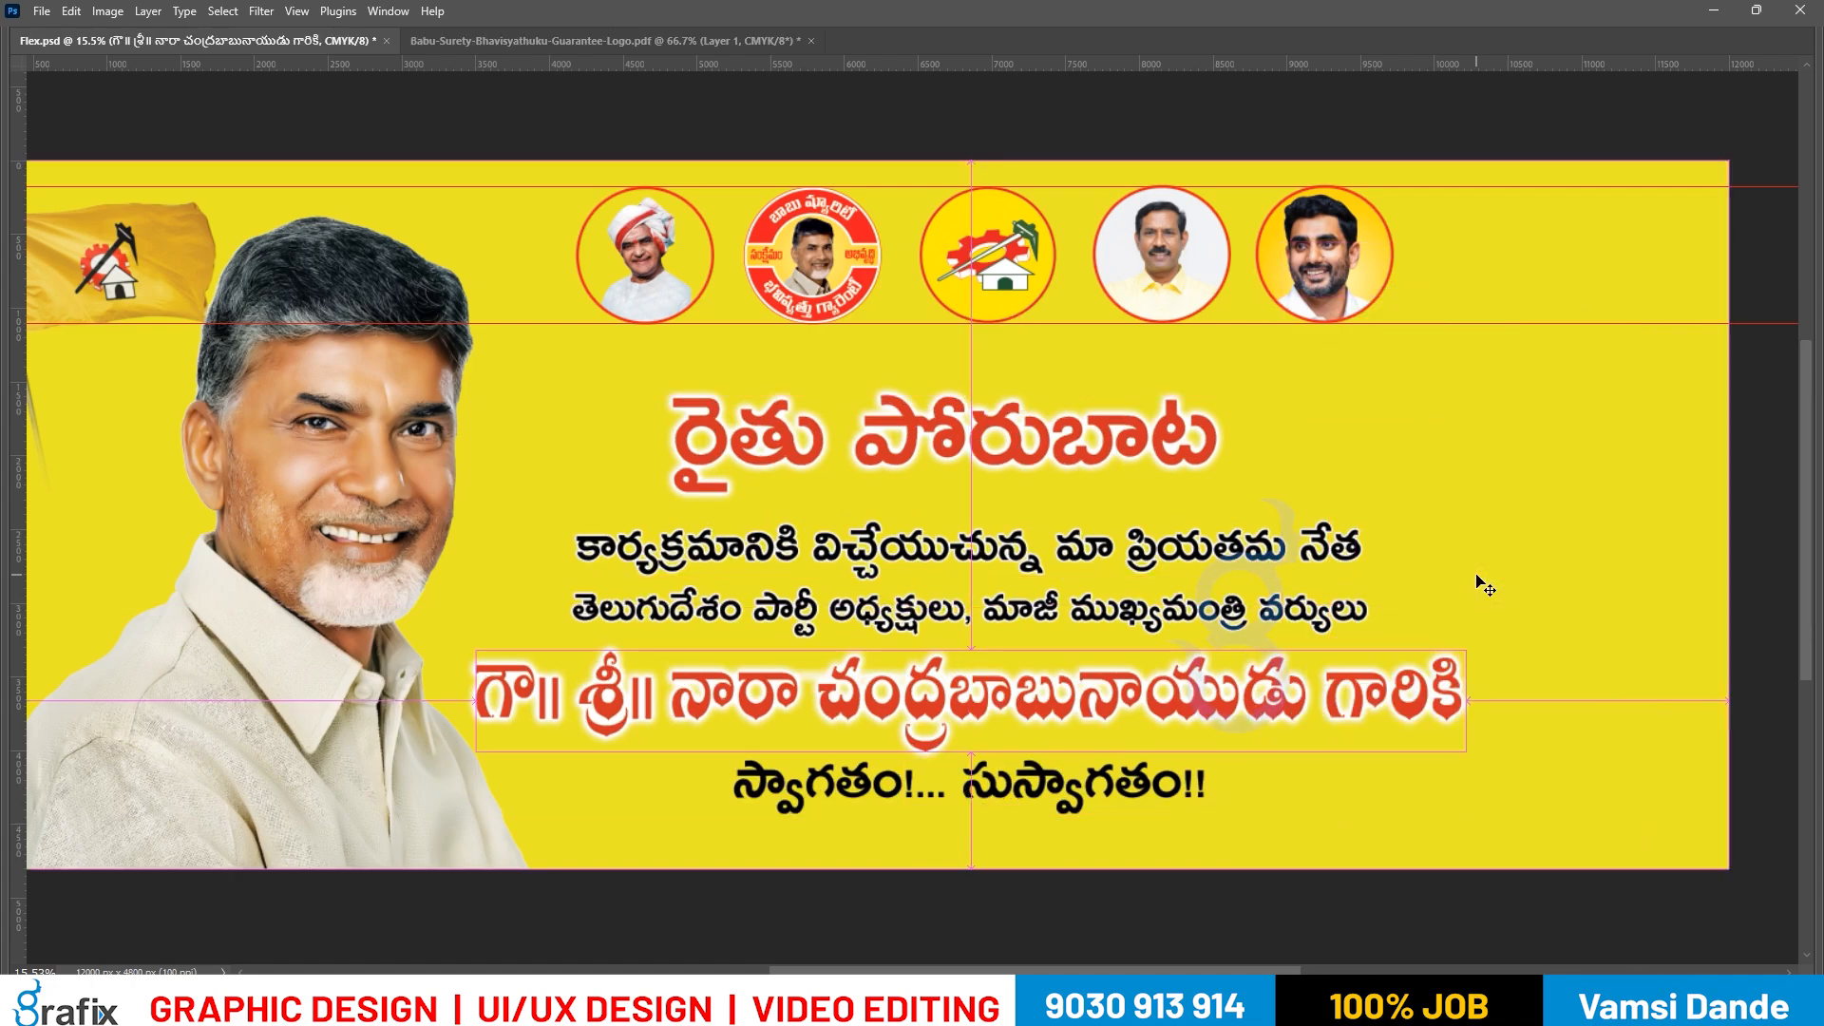
Save the banner and close the Babu-Surety-Bhavisyathuku-Guarantee-Logo PDF without saving its changes.
{"action": "key", "text": "ctrl+s"}
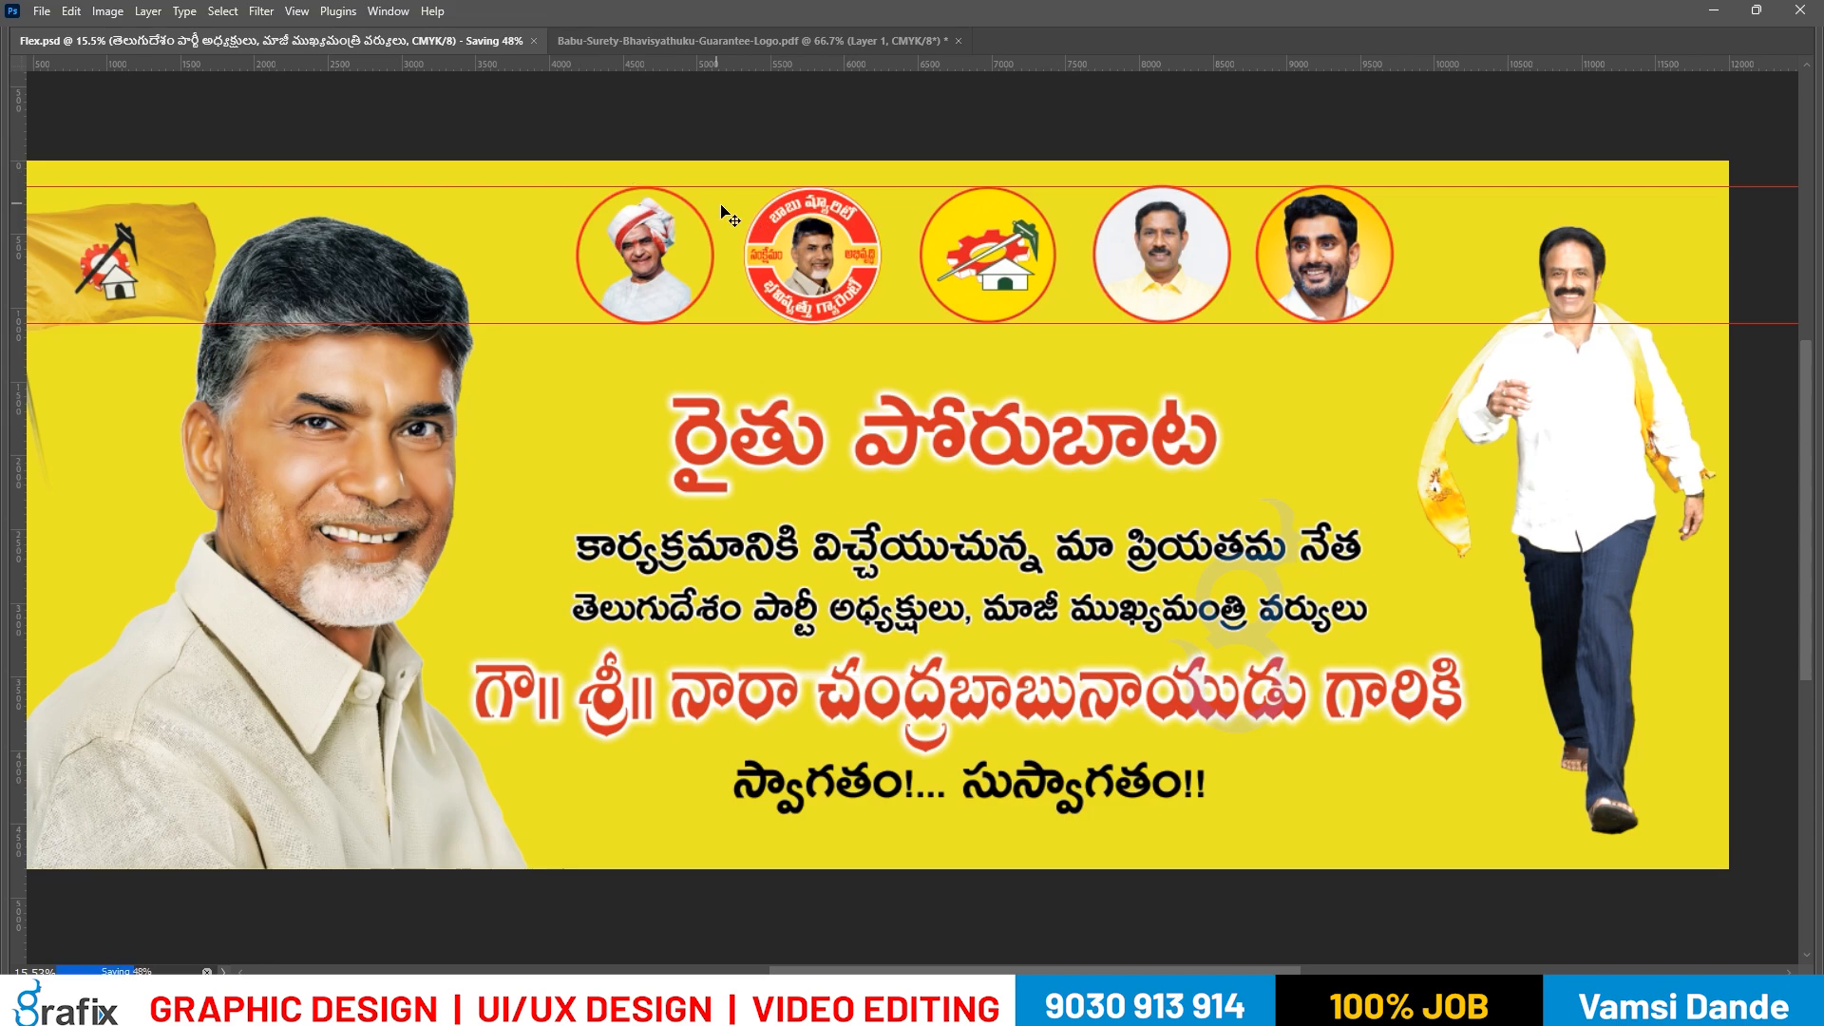
{"action": "key", "text": "ctrl+shift+s"}
{"action": "left_click", "coordinate": [924, 383]}
{"action": "key", "text": "ctrl+shift+s"}
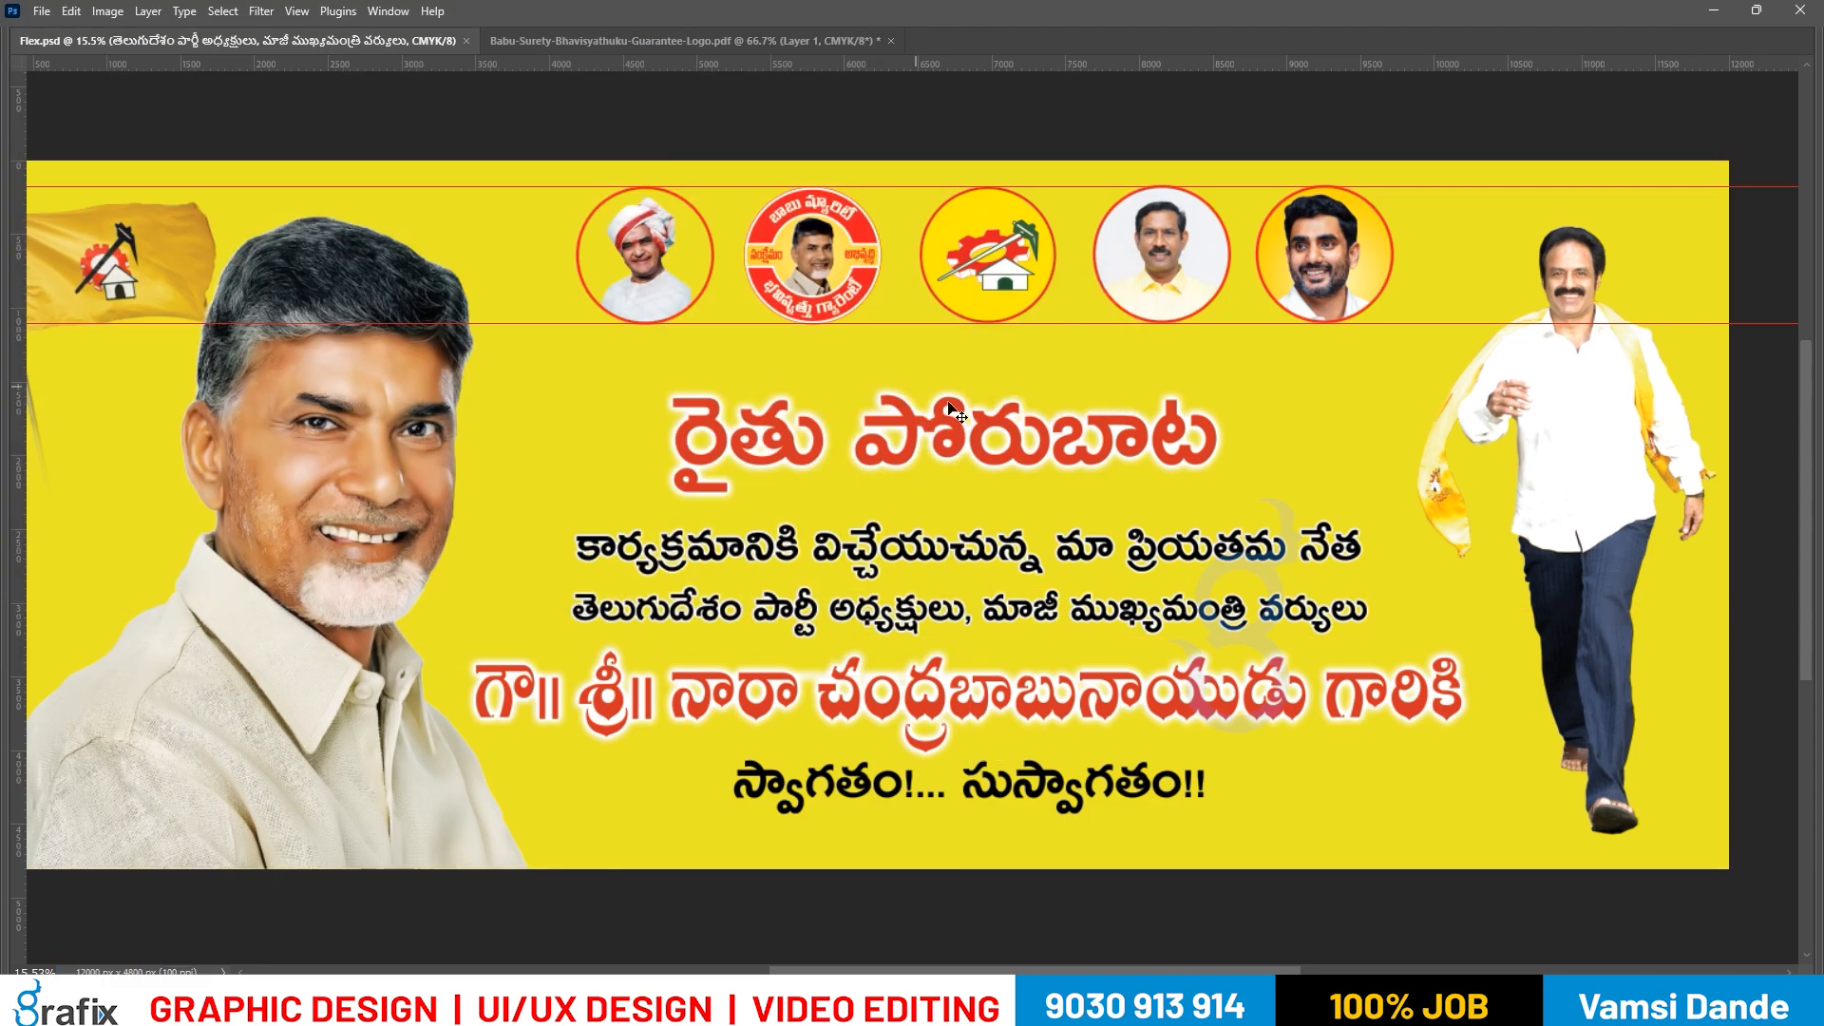
{"action": "key", "text": "alt+Tab"}
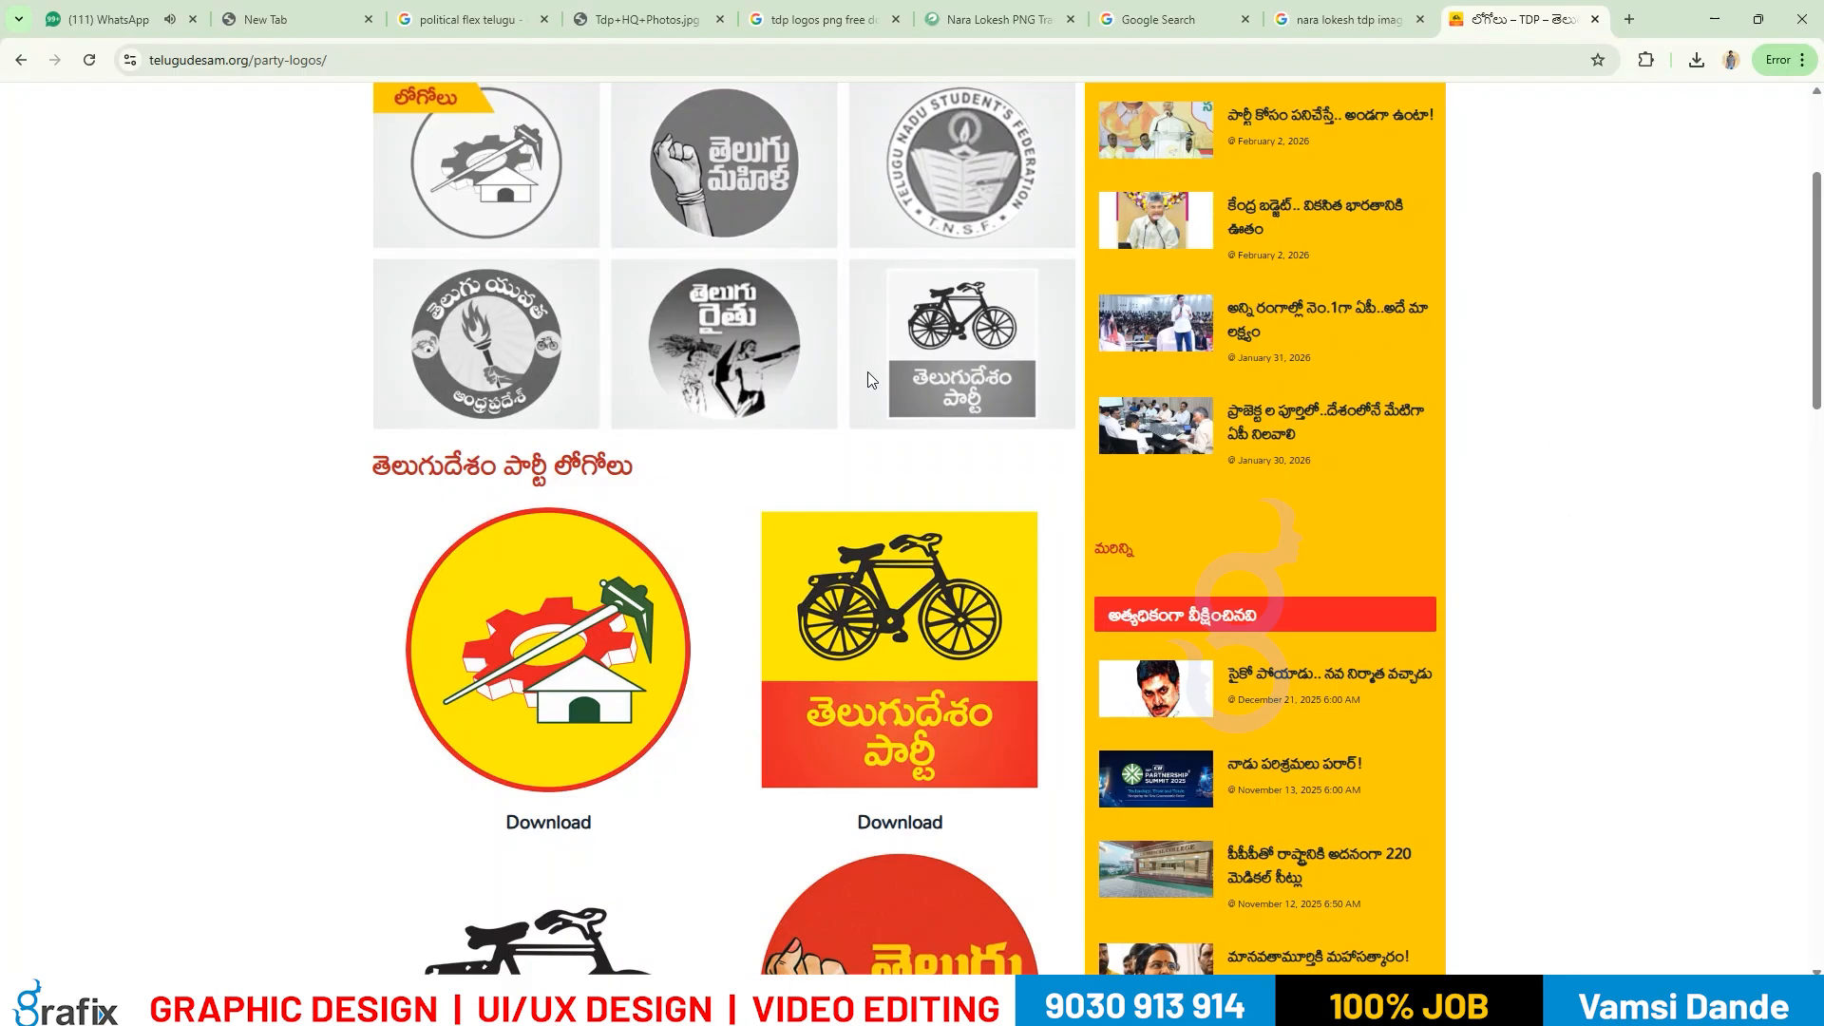
{"action": "left_click", "coordinate": [1631, 18]}
{"action": "key", "text": "alt+Tab"}
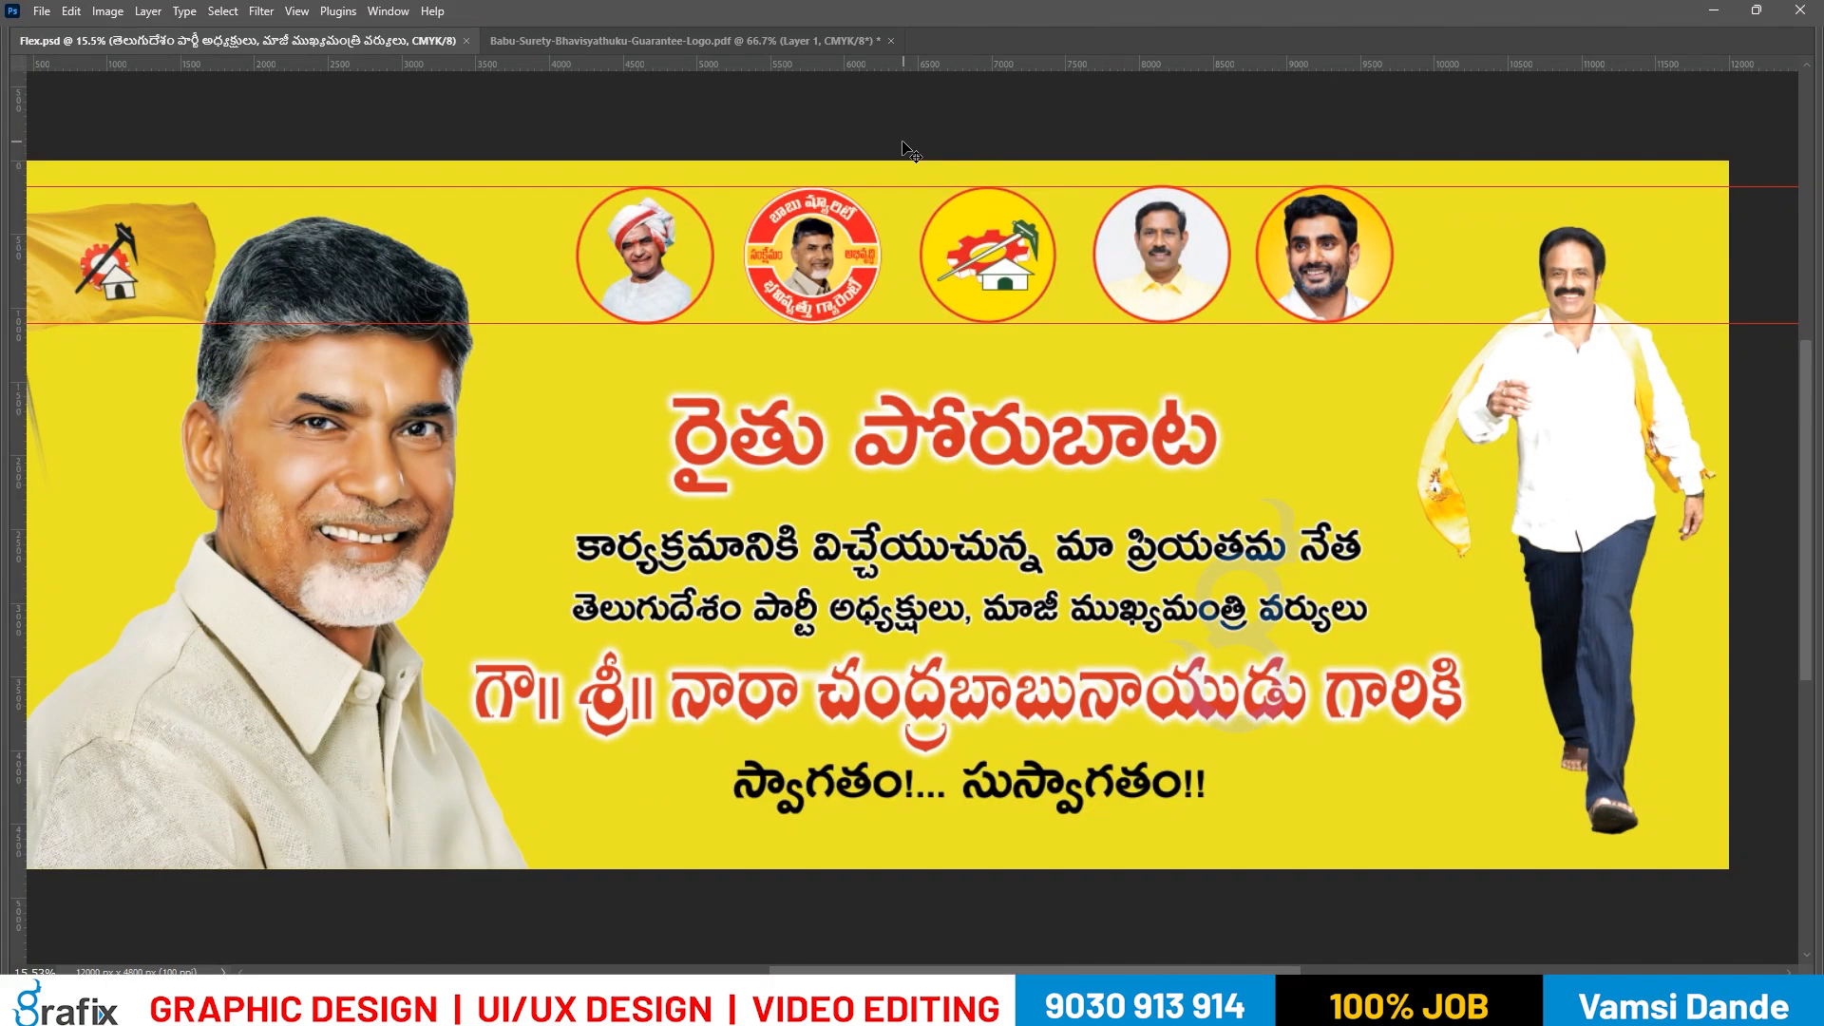
{"action": "left_click", "coordinate": [732, 37]}
{"action": "key", "text": "ctrl+w"}
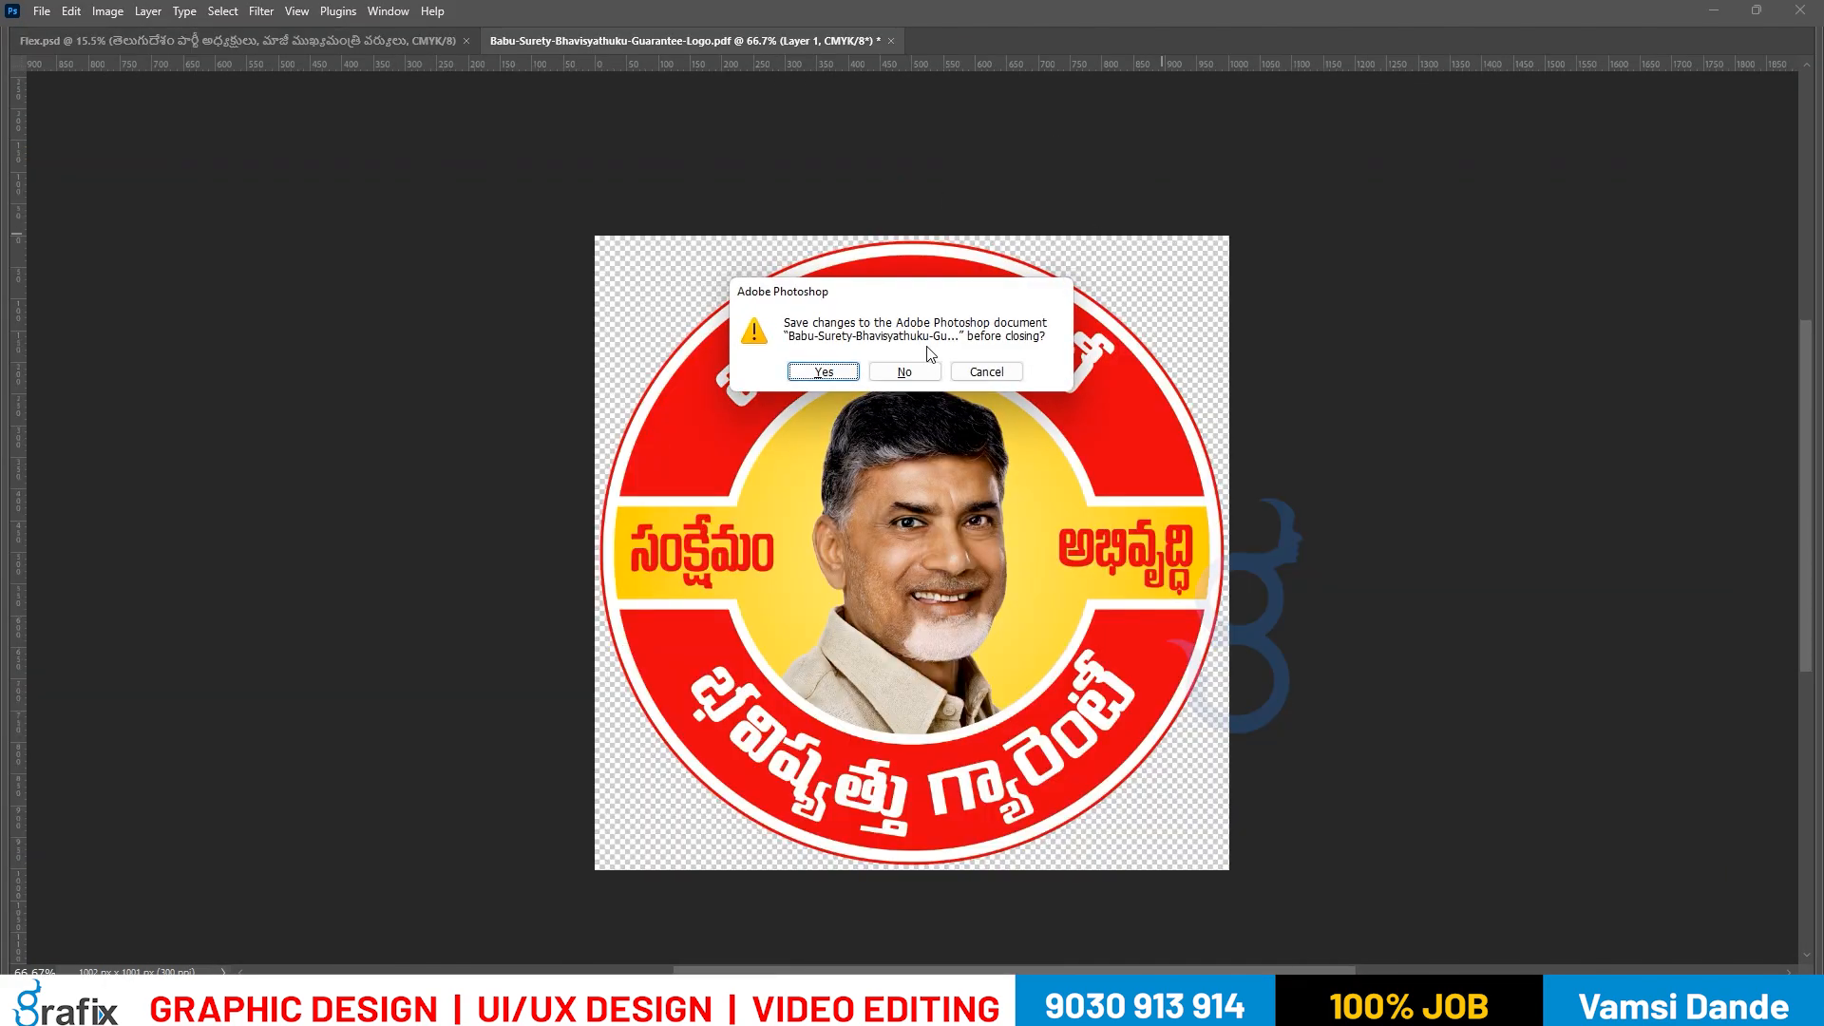
{"action": "left_click", "coordinate": [902, 370]}
Switch to the browser and look through the open image search, reference banner and party logo pages.
{"action": "key", "text": "alt+Tab"}
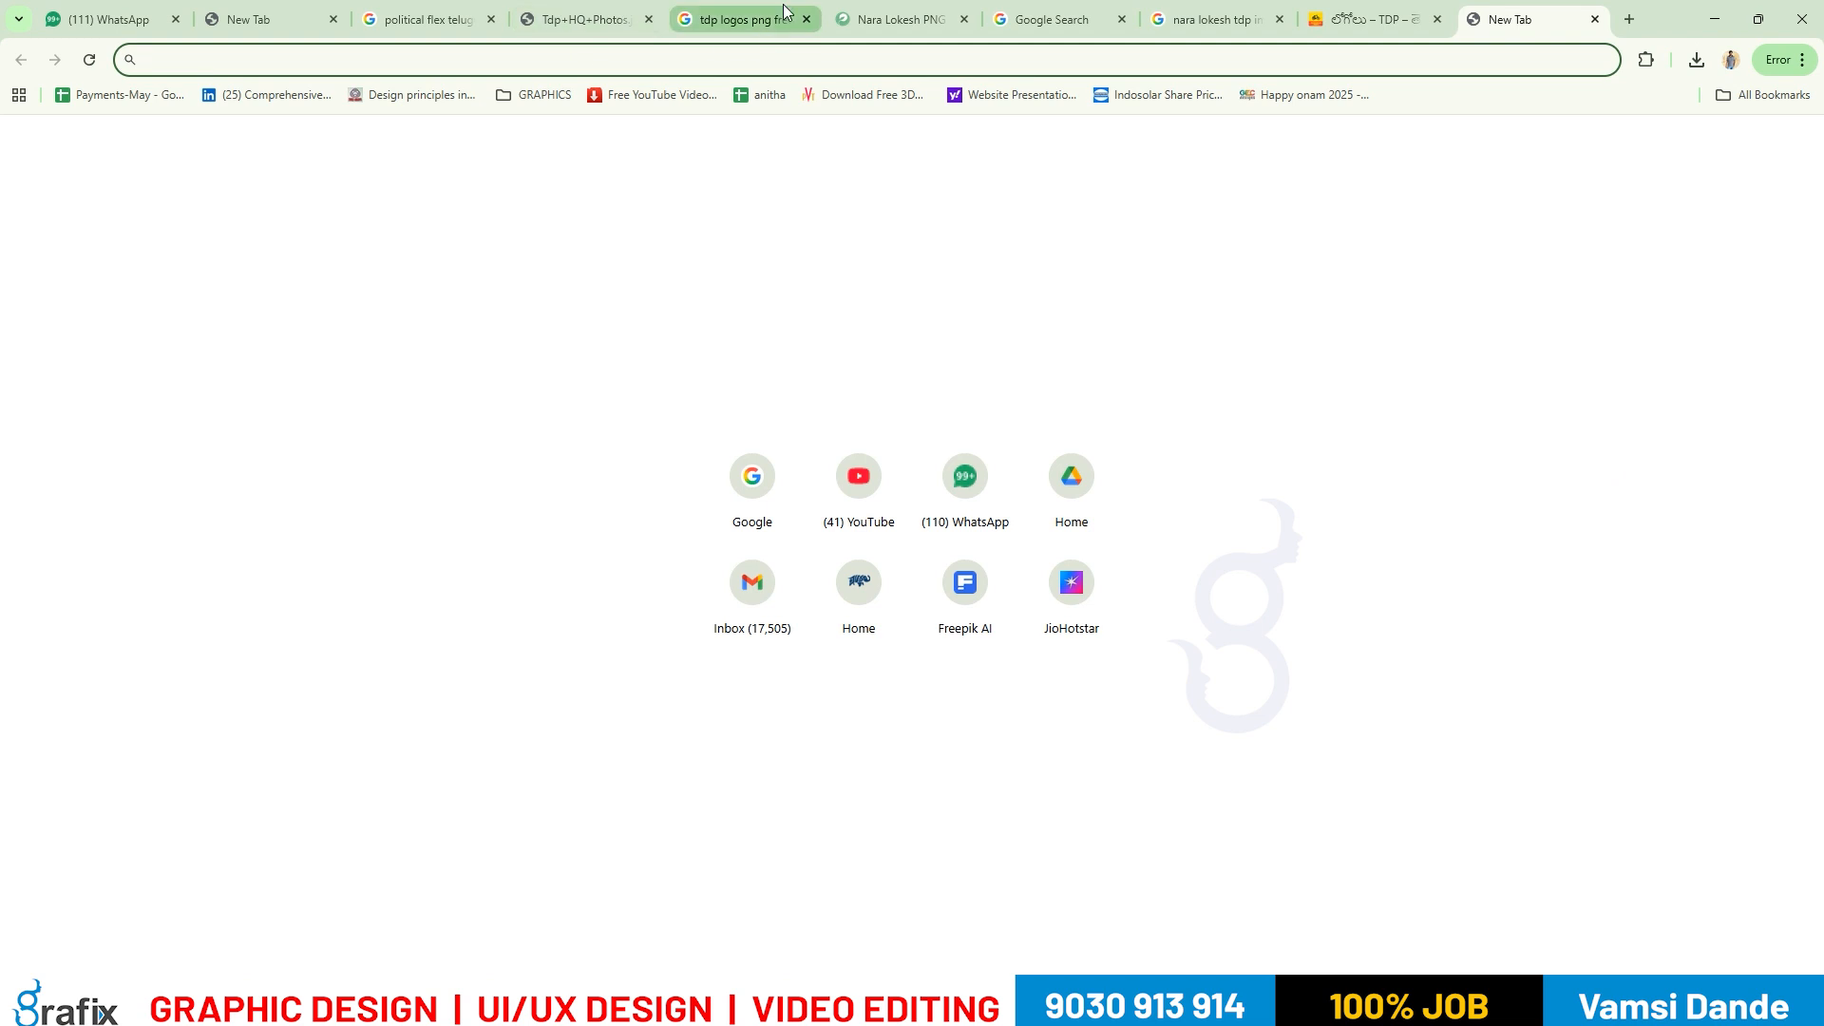
{"action": "left_click", "coordinate": [897, 18]}
{"action": "left_click", "coordinate": [1216, 19]}
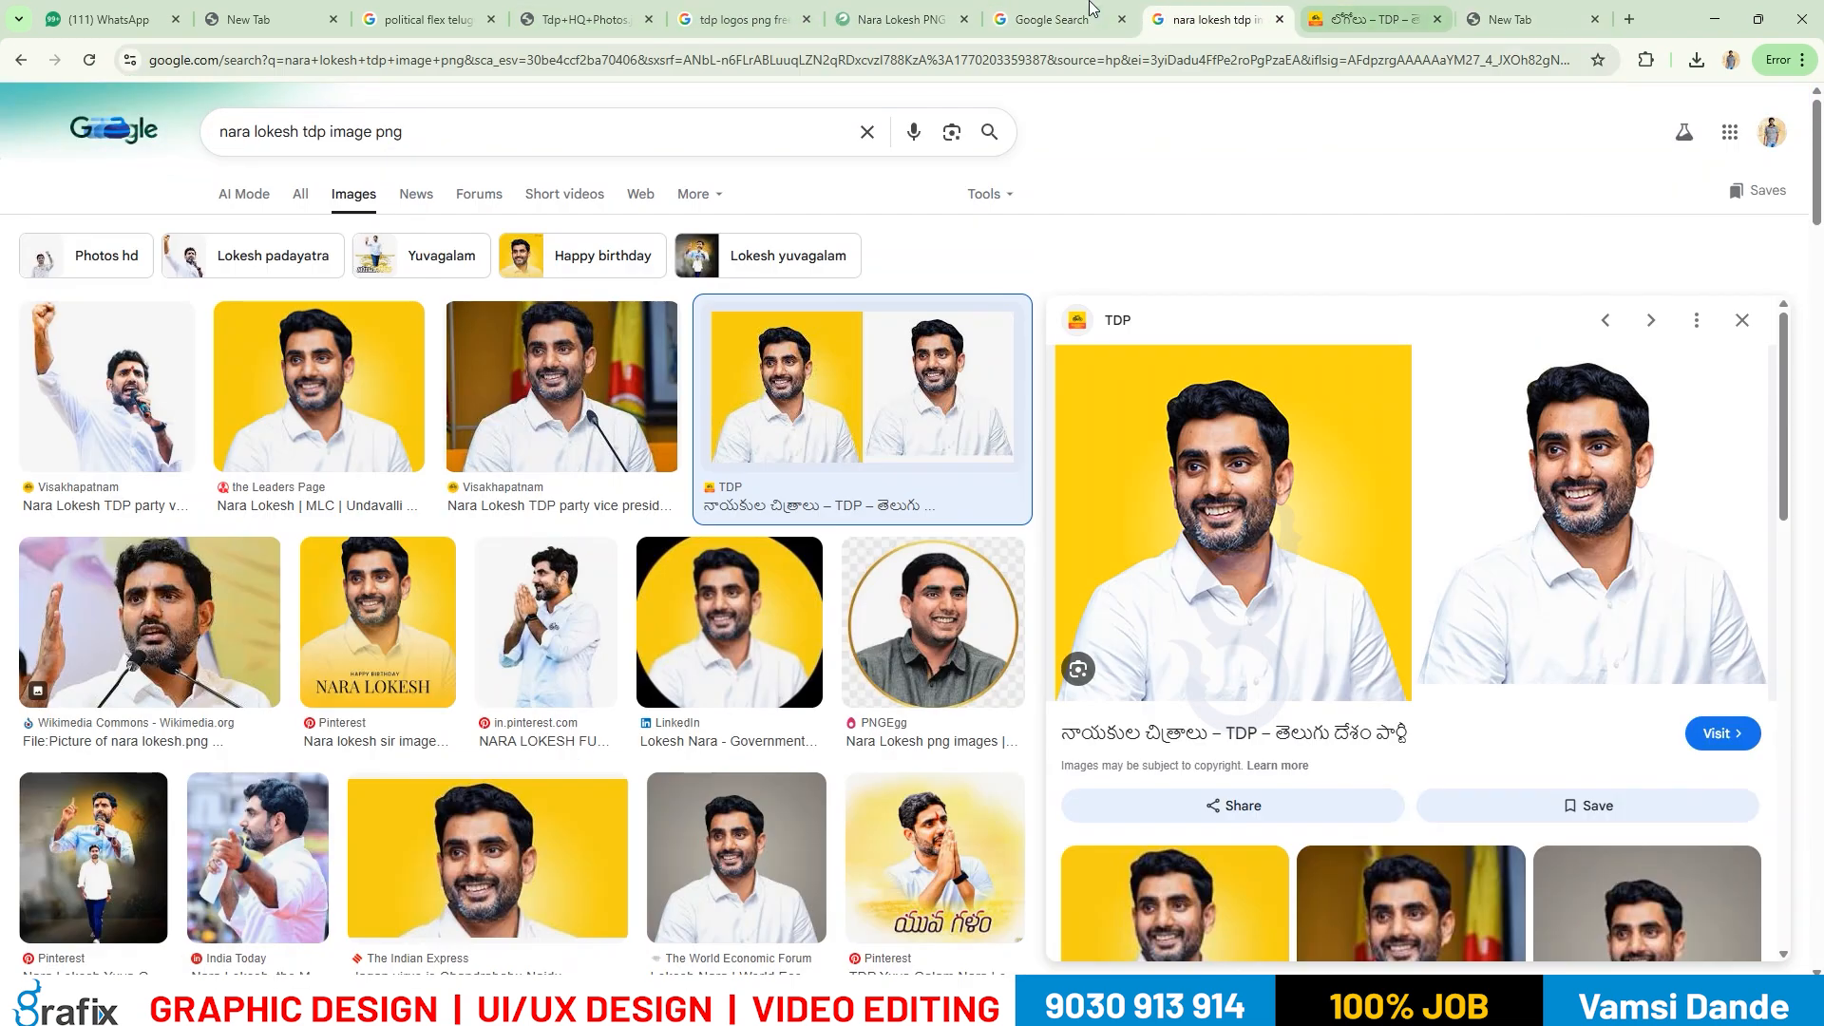
{"action": "left_click", "coordinate": [1051, 19]}
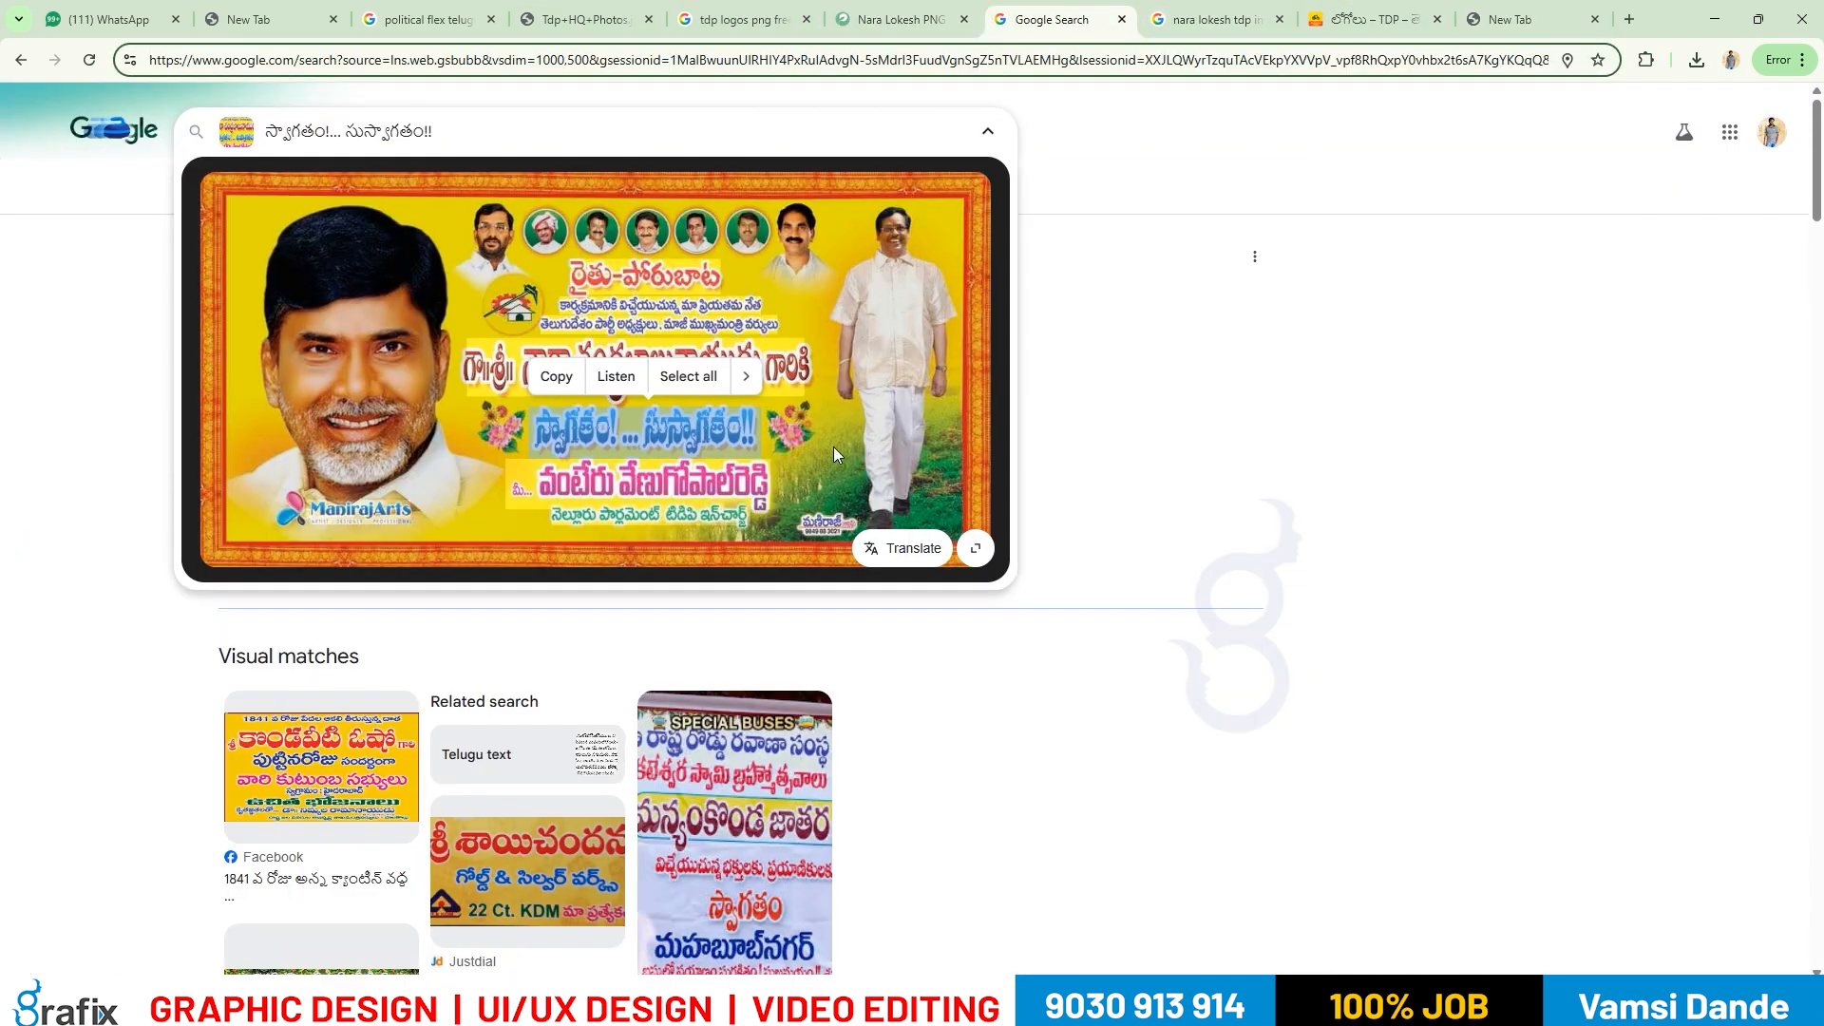
{"action": "left_click", "coordinate": [1406, 19]}
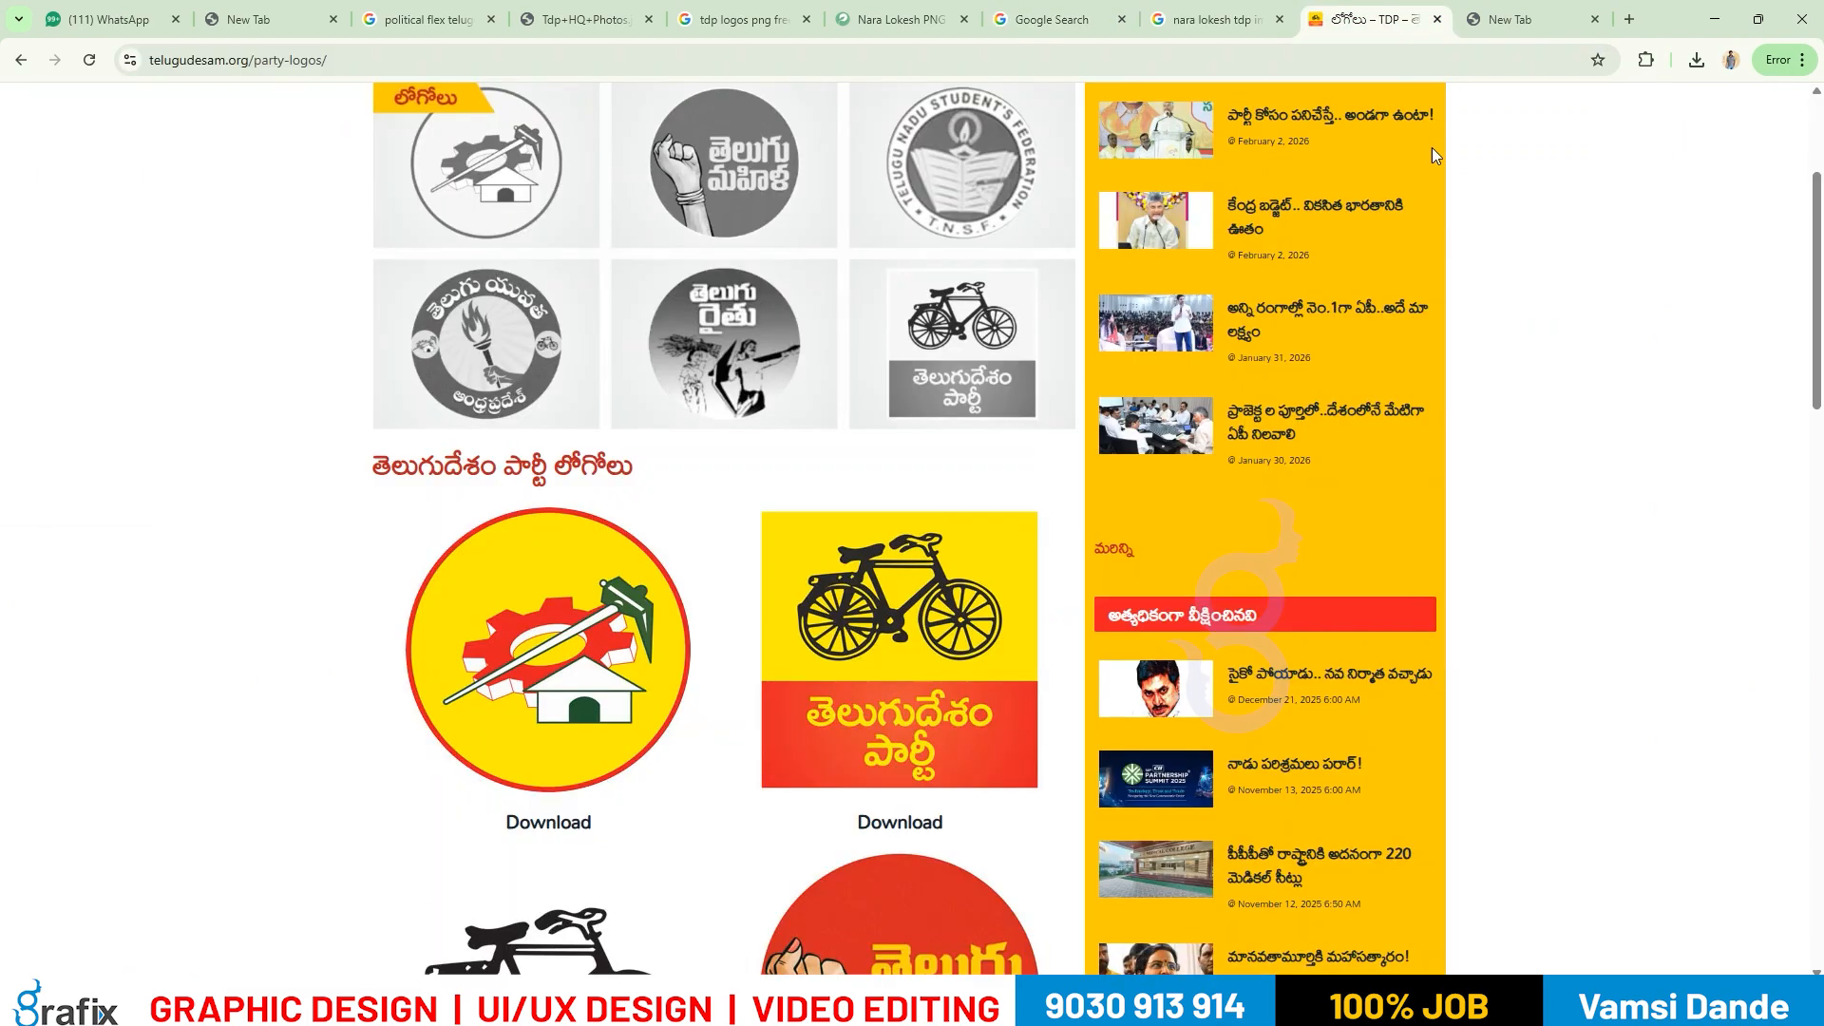
Open google.com in a new tab and search Google Images for "background images hd".
{"action": "left_click", "coordinate": [1640, 18]}
{"action": "type", "text": "google.com"}
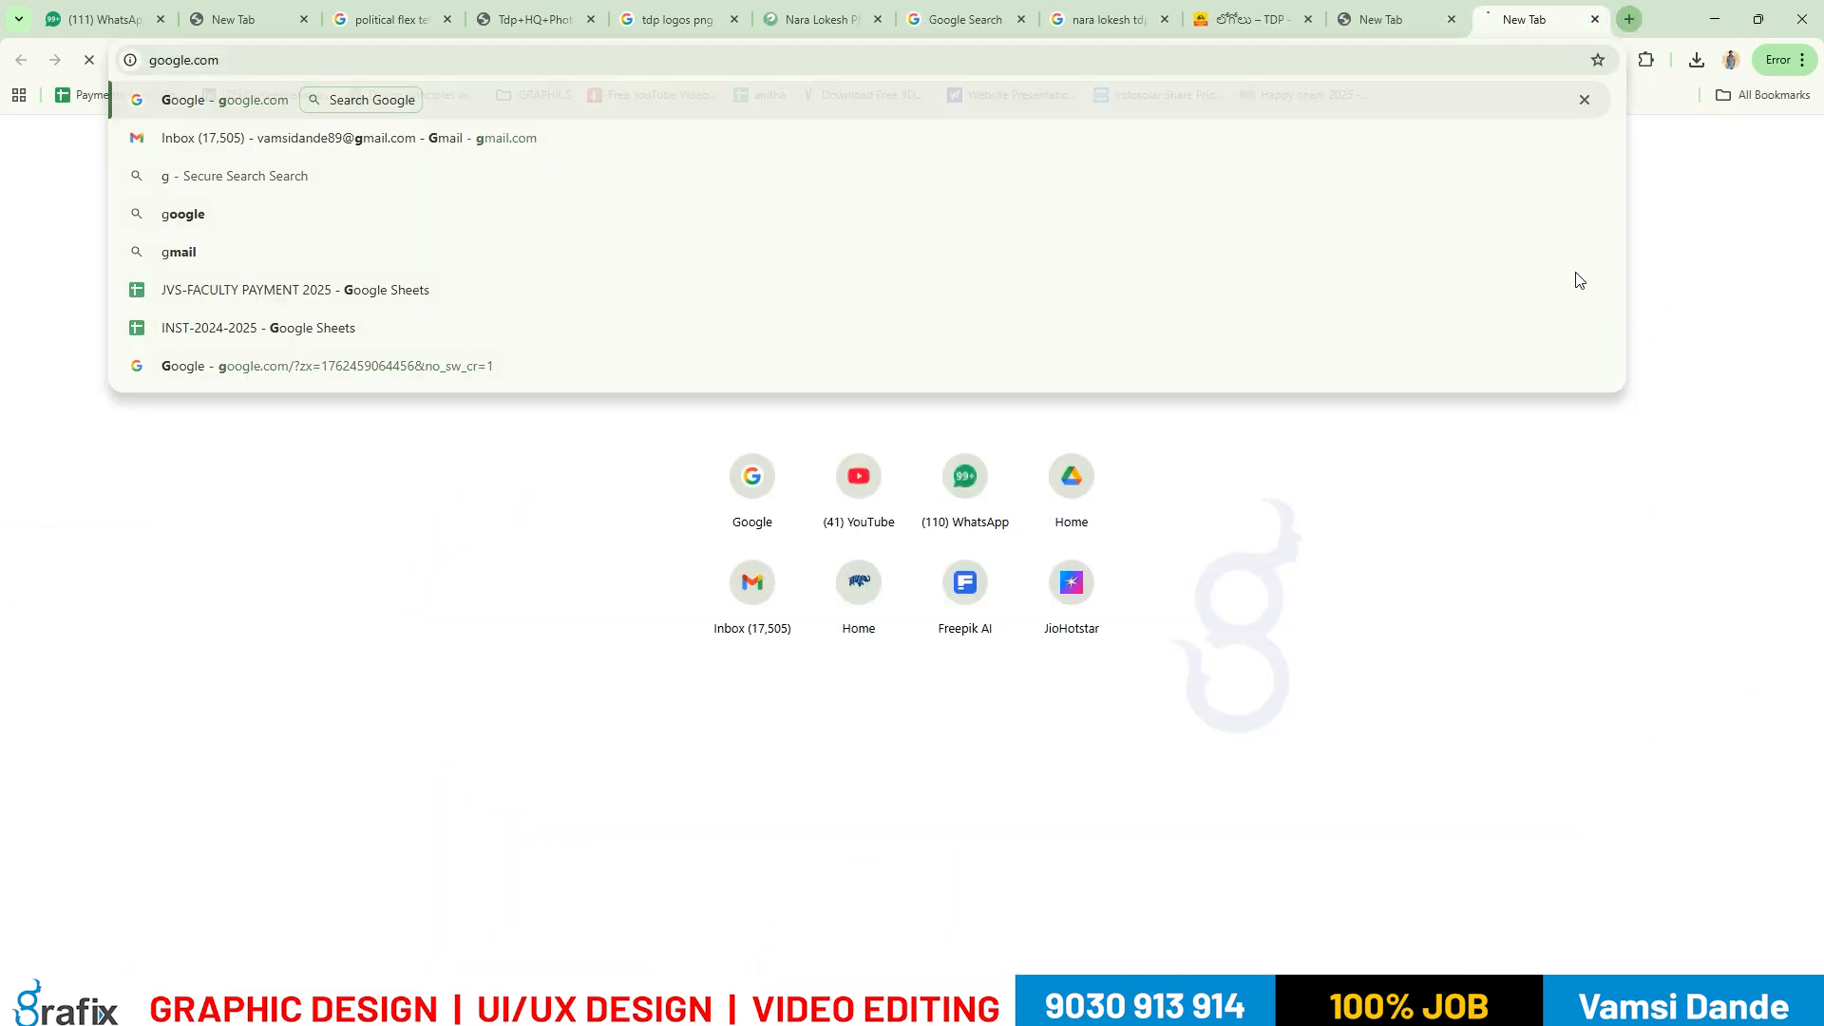
{"action": "key", "text": "Return"}
{"action": "type", "text": "backgroun ima"}
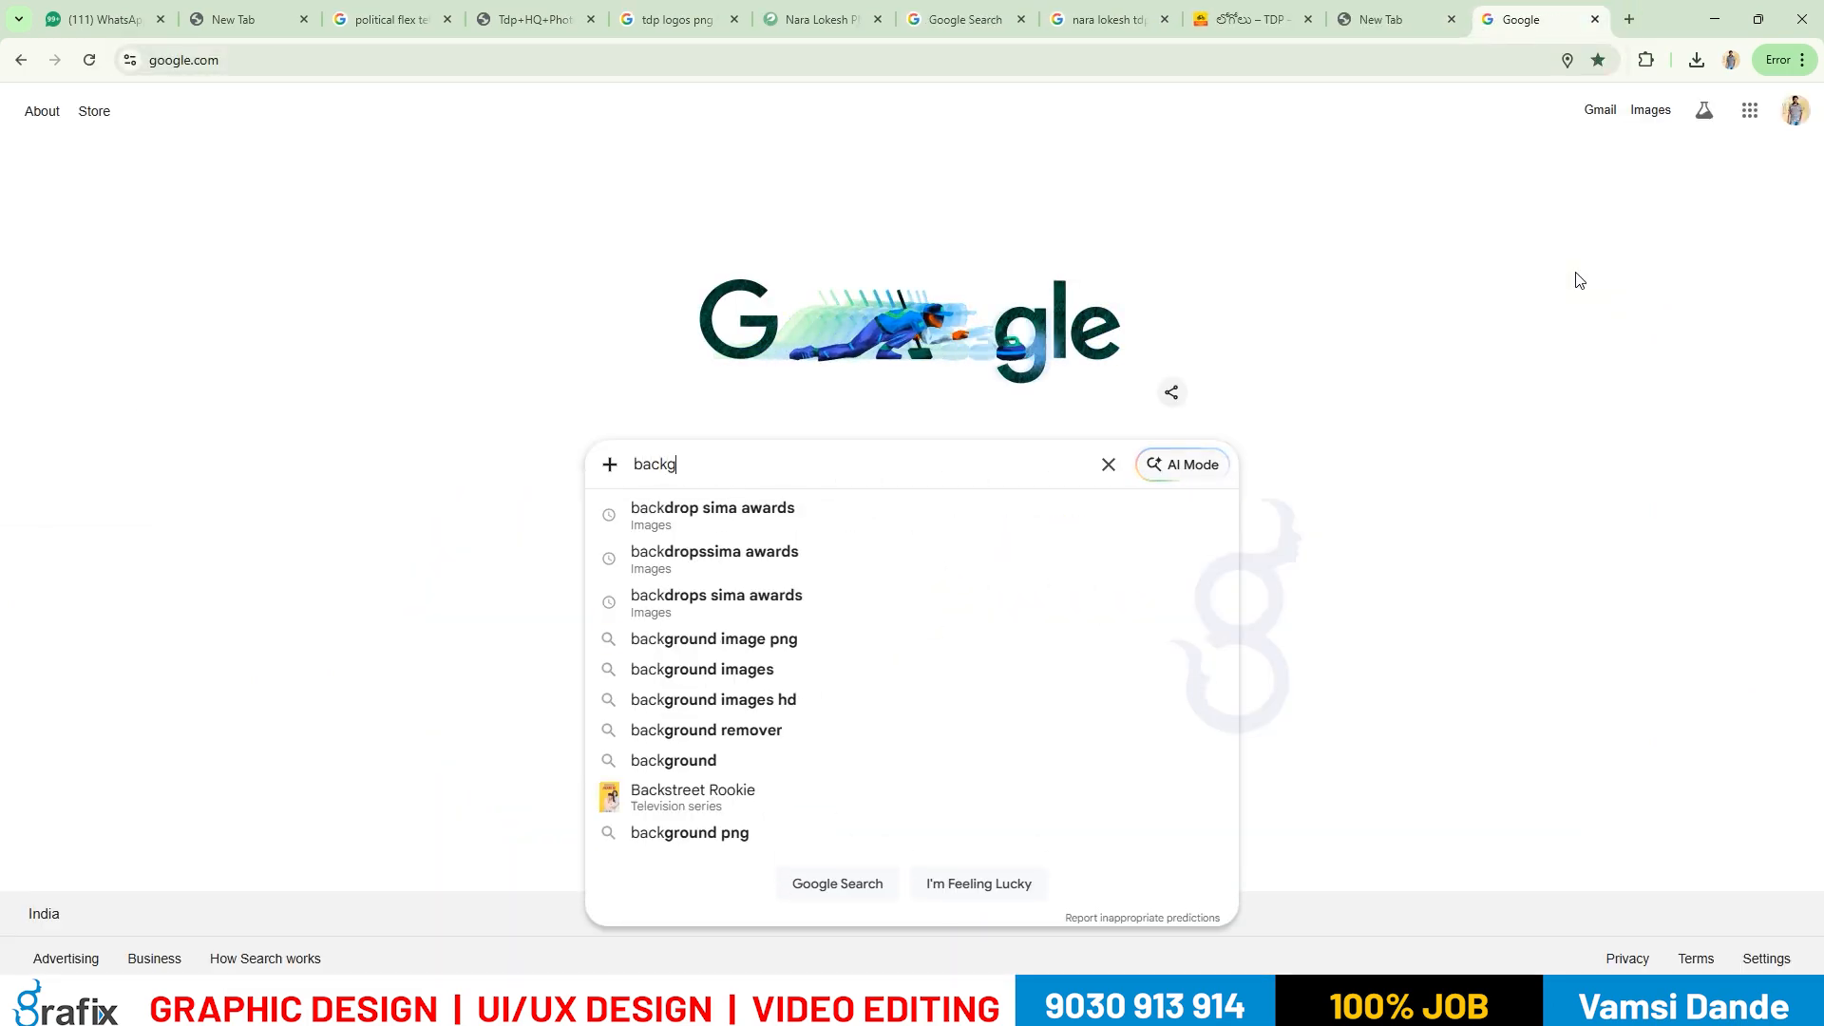
{"action": "key", "text": "Down"}
{"action": "key", "text": "Down"}
{"action": "key", "text": "Return"}
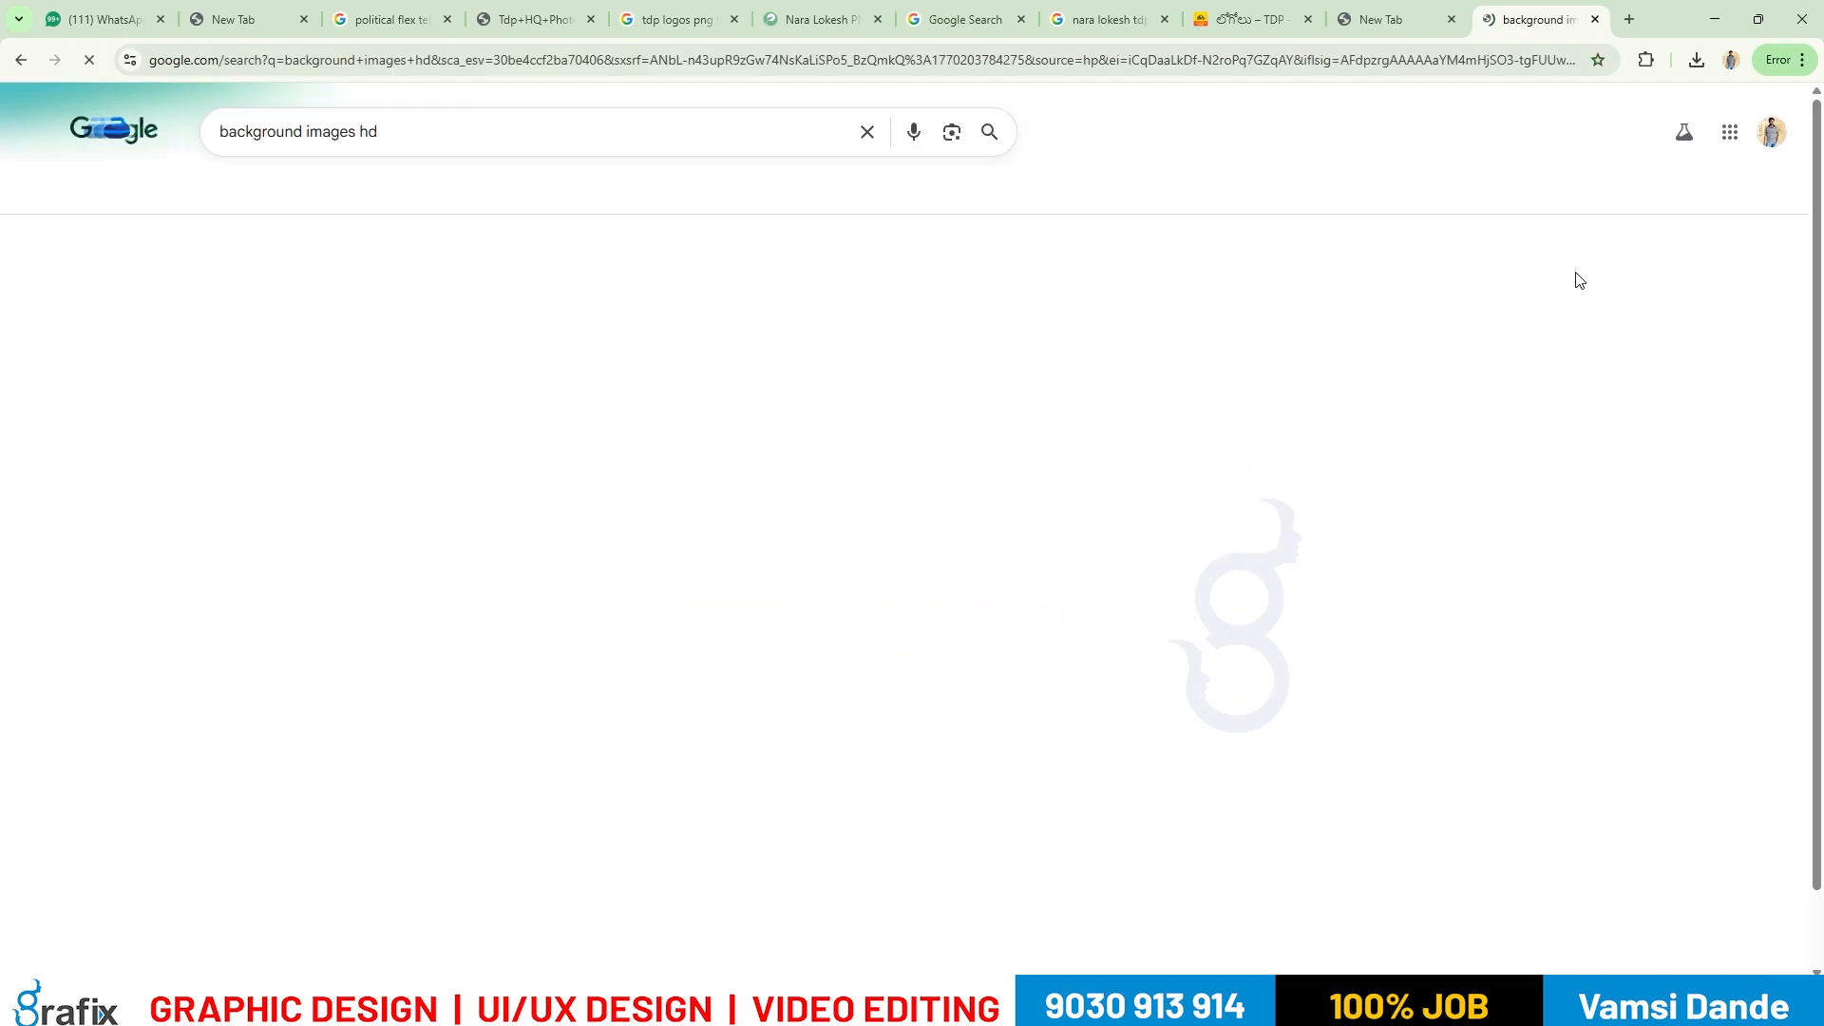
{"action": "left_click", "coordinate": [353, 194]}
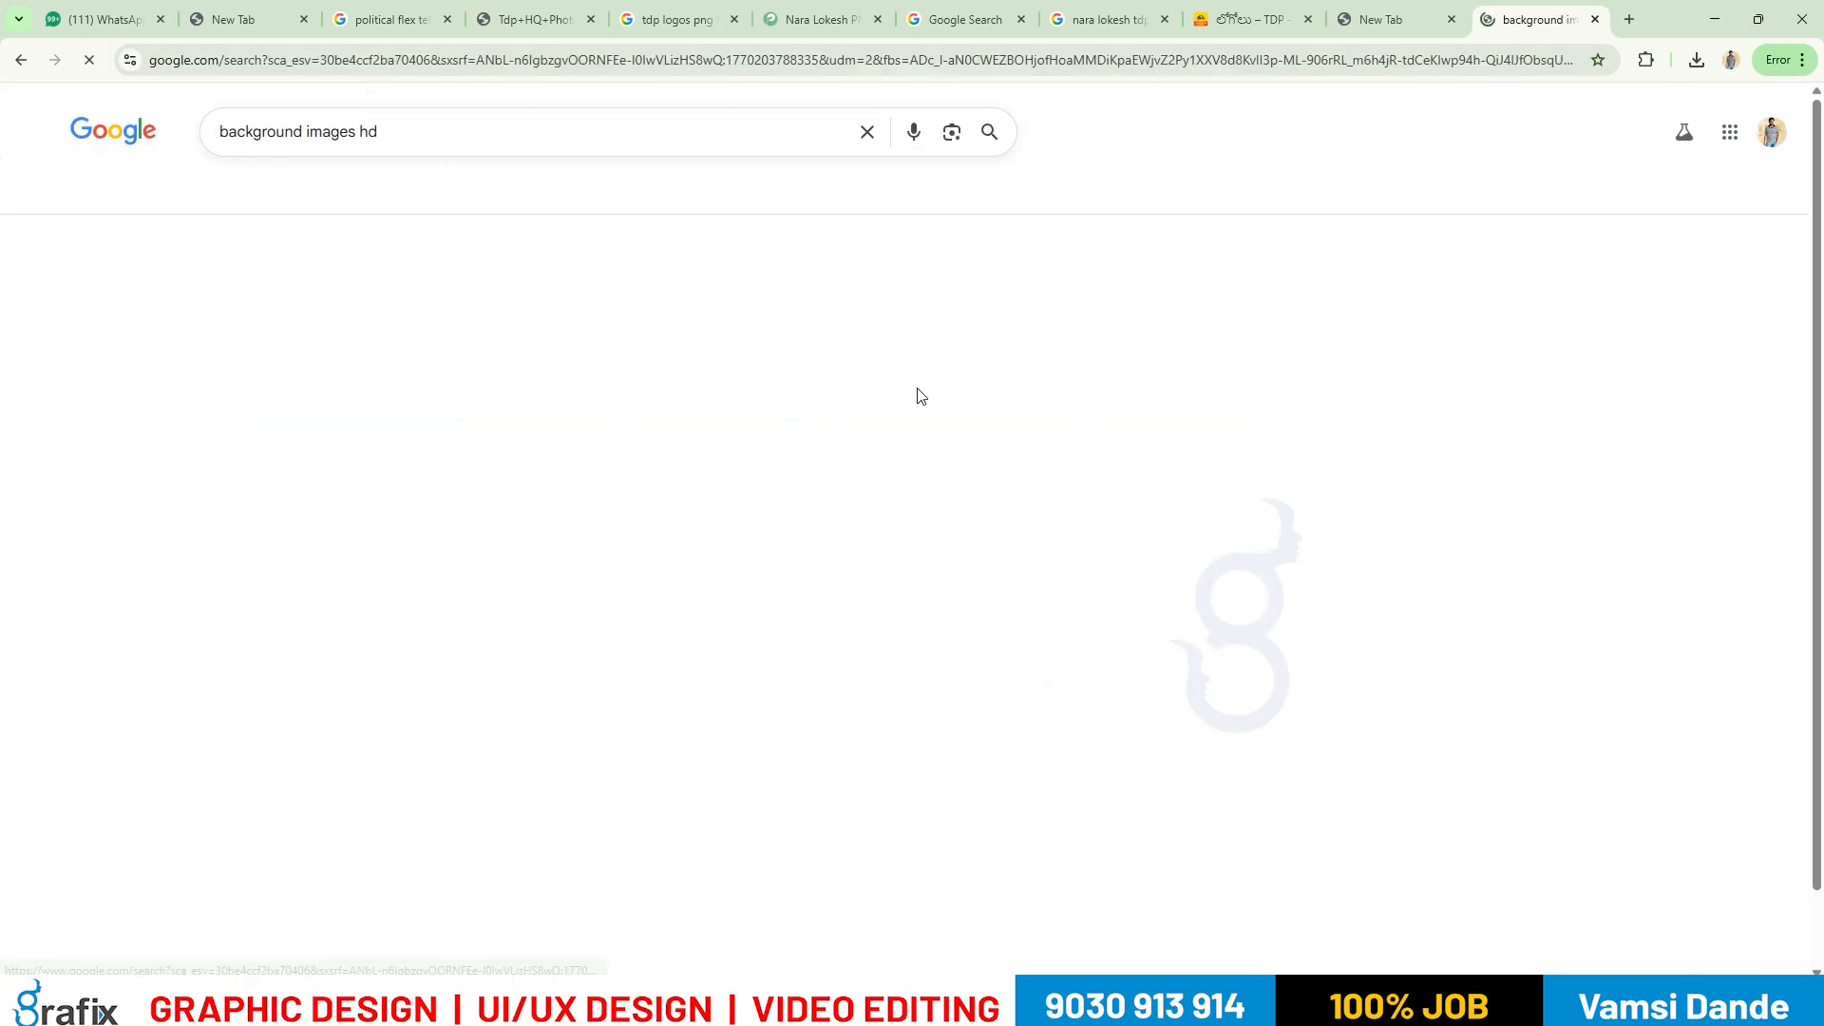
Open the orange abstract wave background from Vecteezy as a separate image and copy it.
{"action": "scroll", "coordinate": [541, 421], "scroll_direction": "down", "scroll_amount": 2}
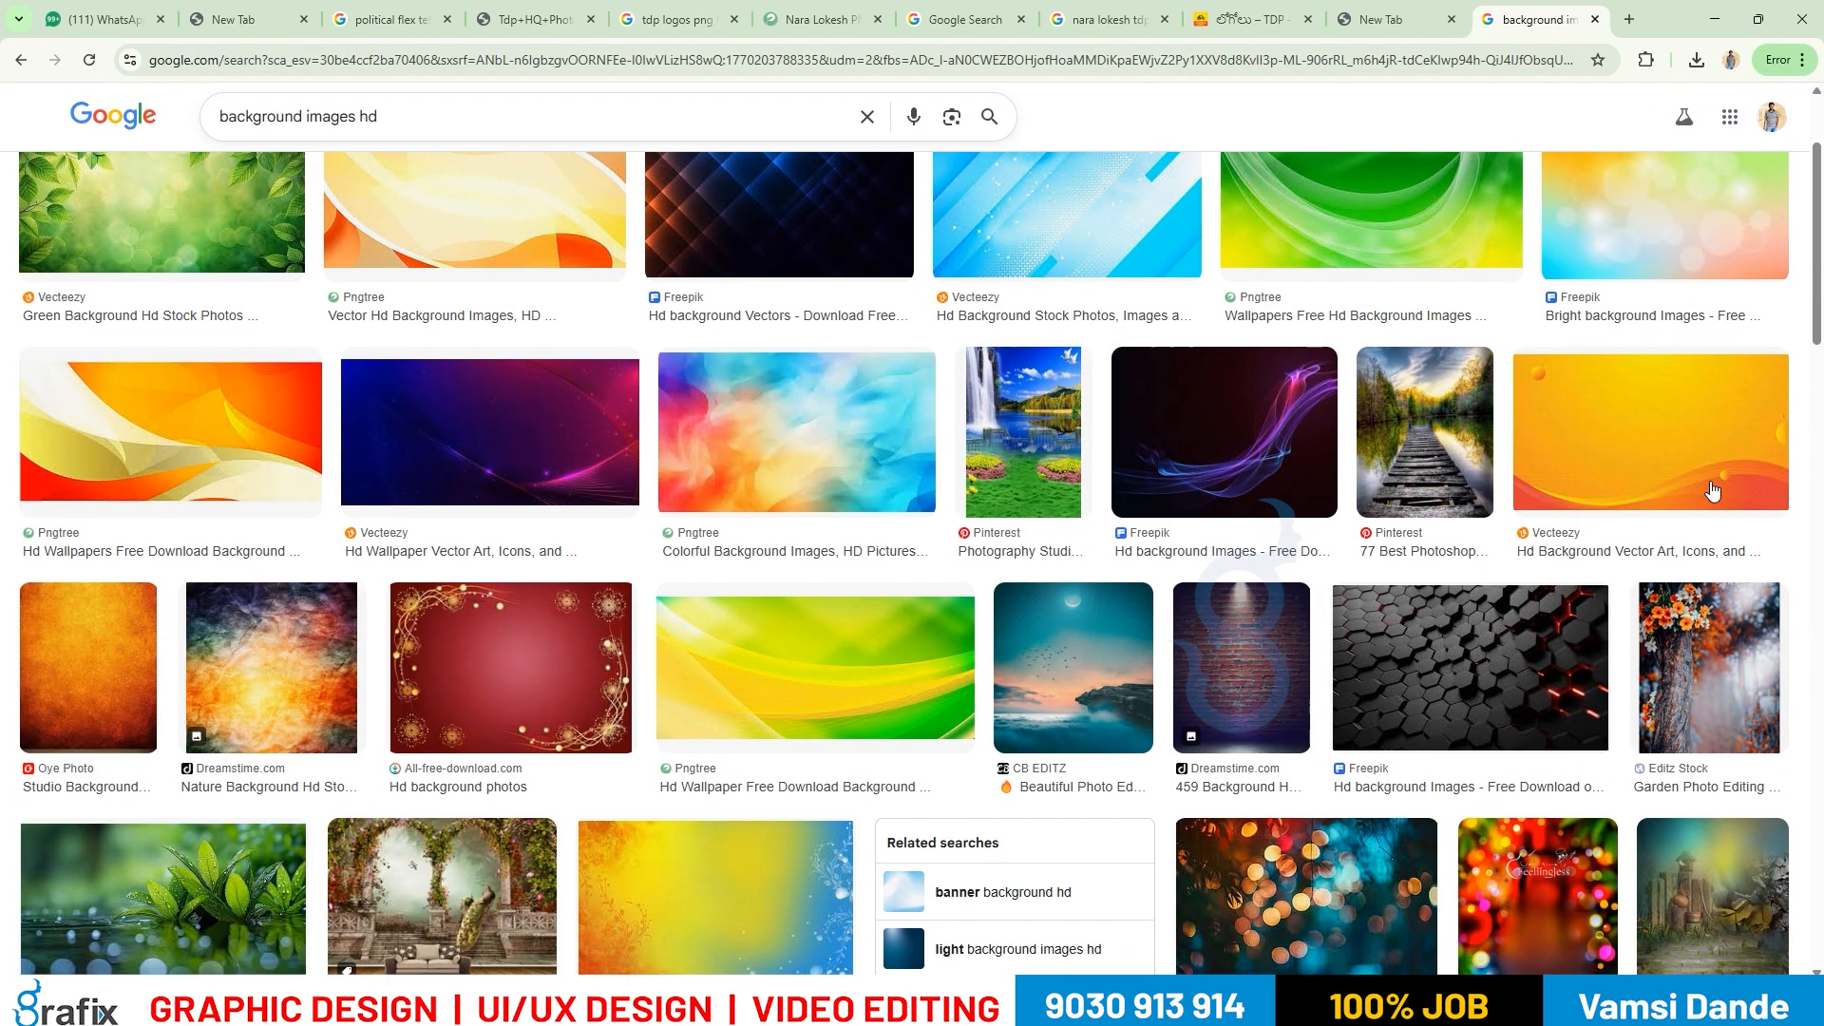
{"action": "left_click", "coordinate": [1691, 433]}
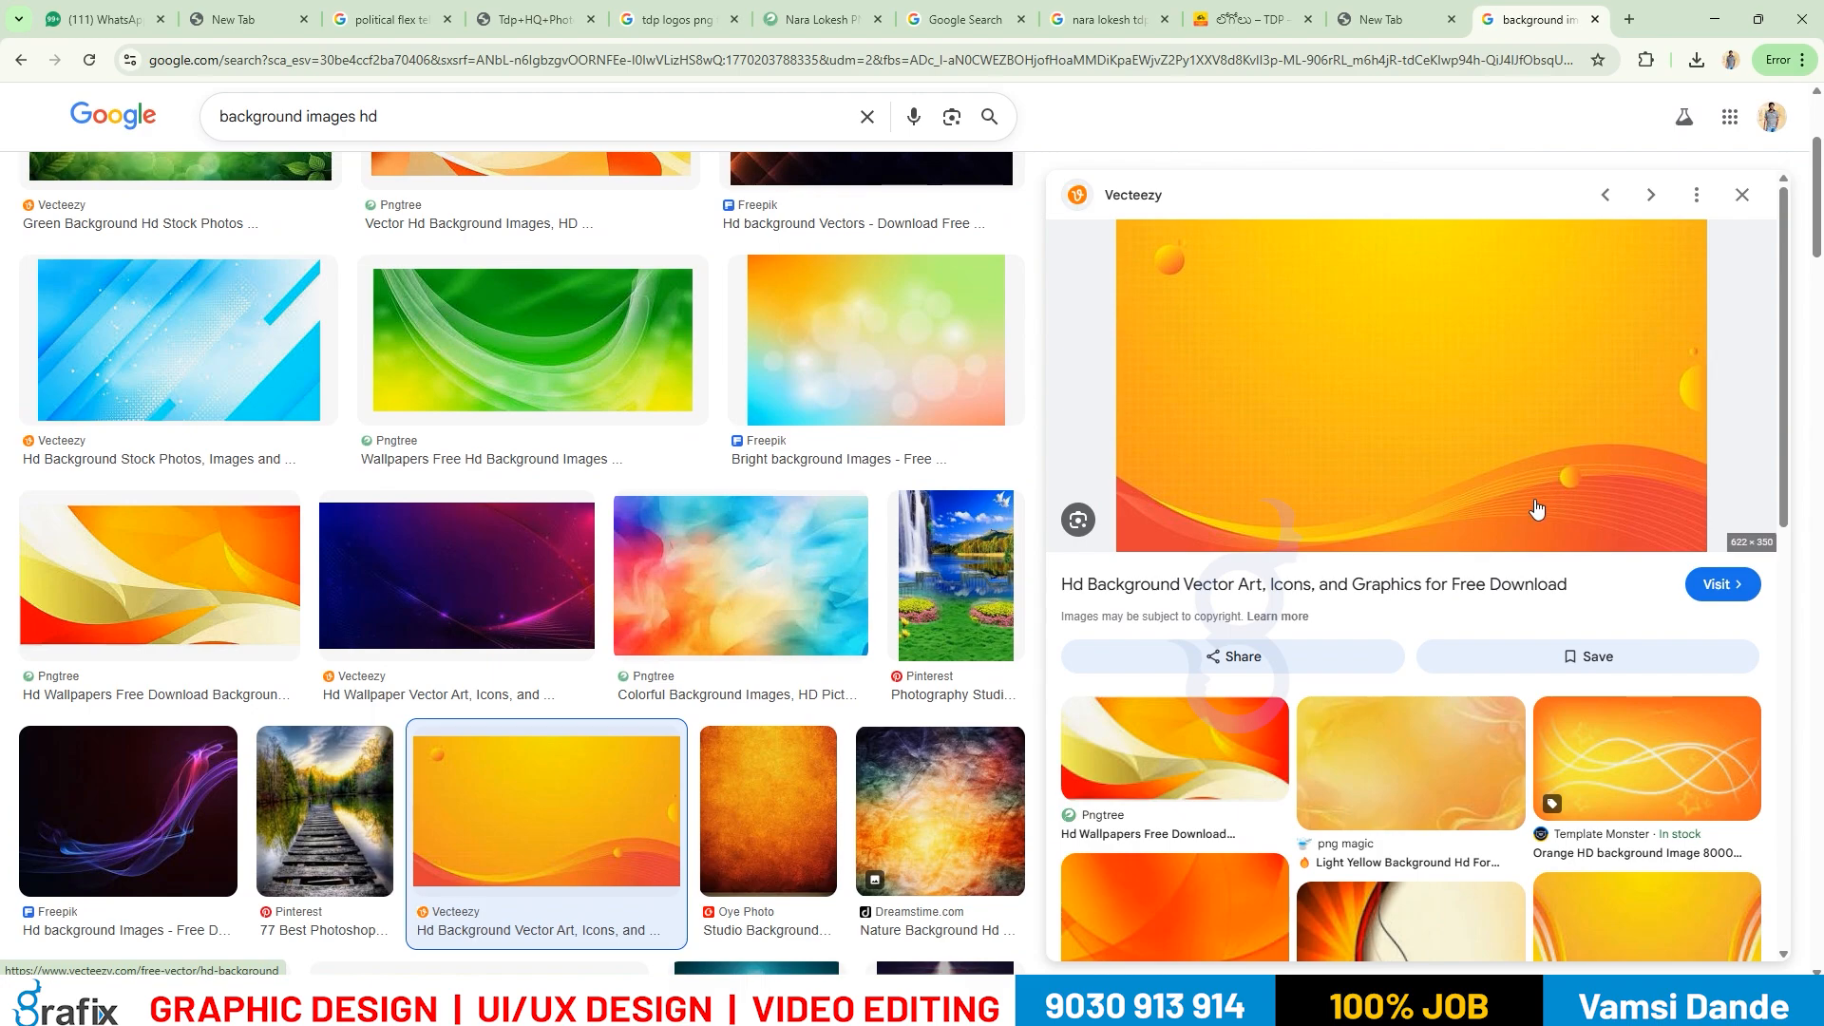
{"action": "right_click", "coordinate": [1539, 480]}
{"action": "left_click", "coordinate": [1619, 764]}
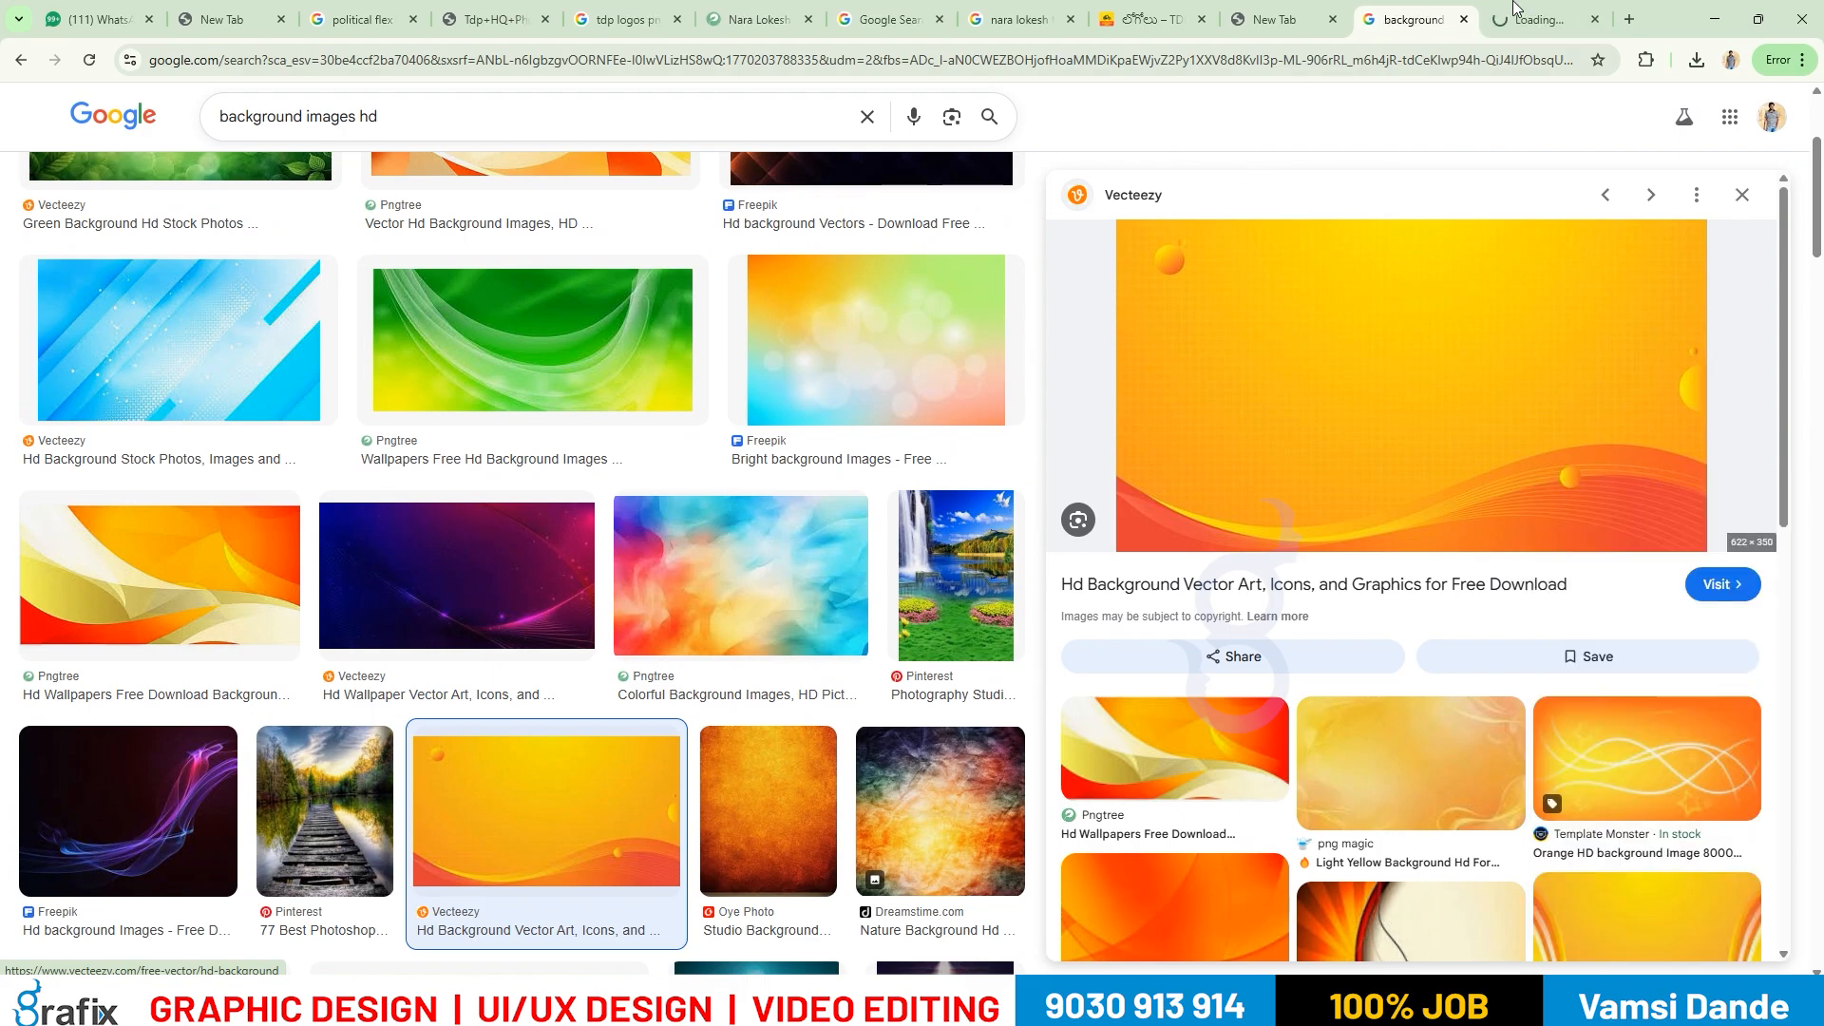
{"action": "key", "text": "ctrl+Tab"}
{"action": "right_click", "coordinate": [961, 414]}
{"action": "left_click", "coordinate": [1045, 494]}
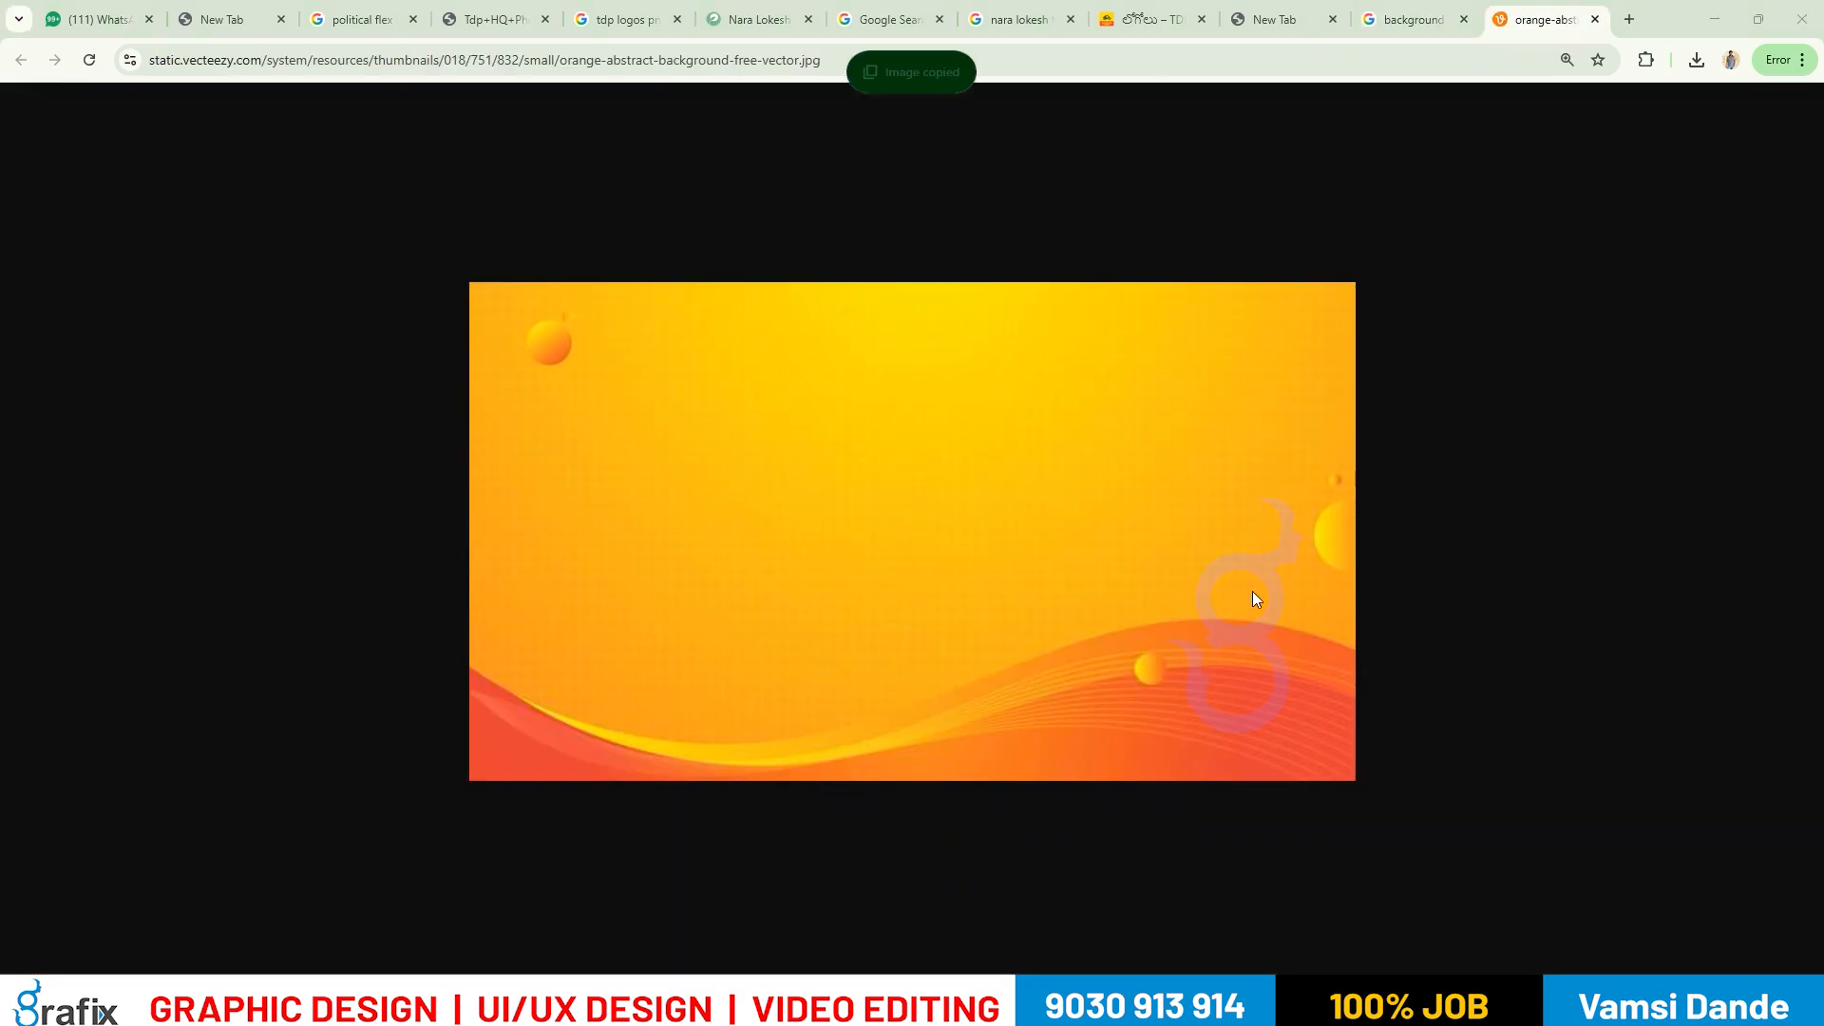
Paste the orange background into the Photoshop banner, enlarge it to about 8629 × 4855 px and align it with the banner's right end.
{"action": "key", "text": "alt+Tab"}
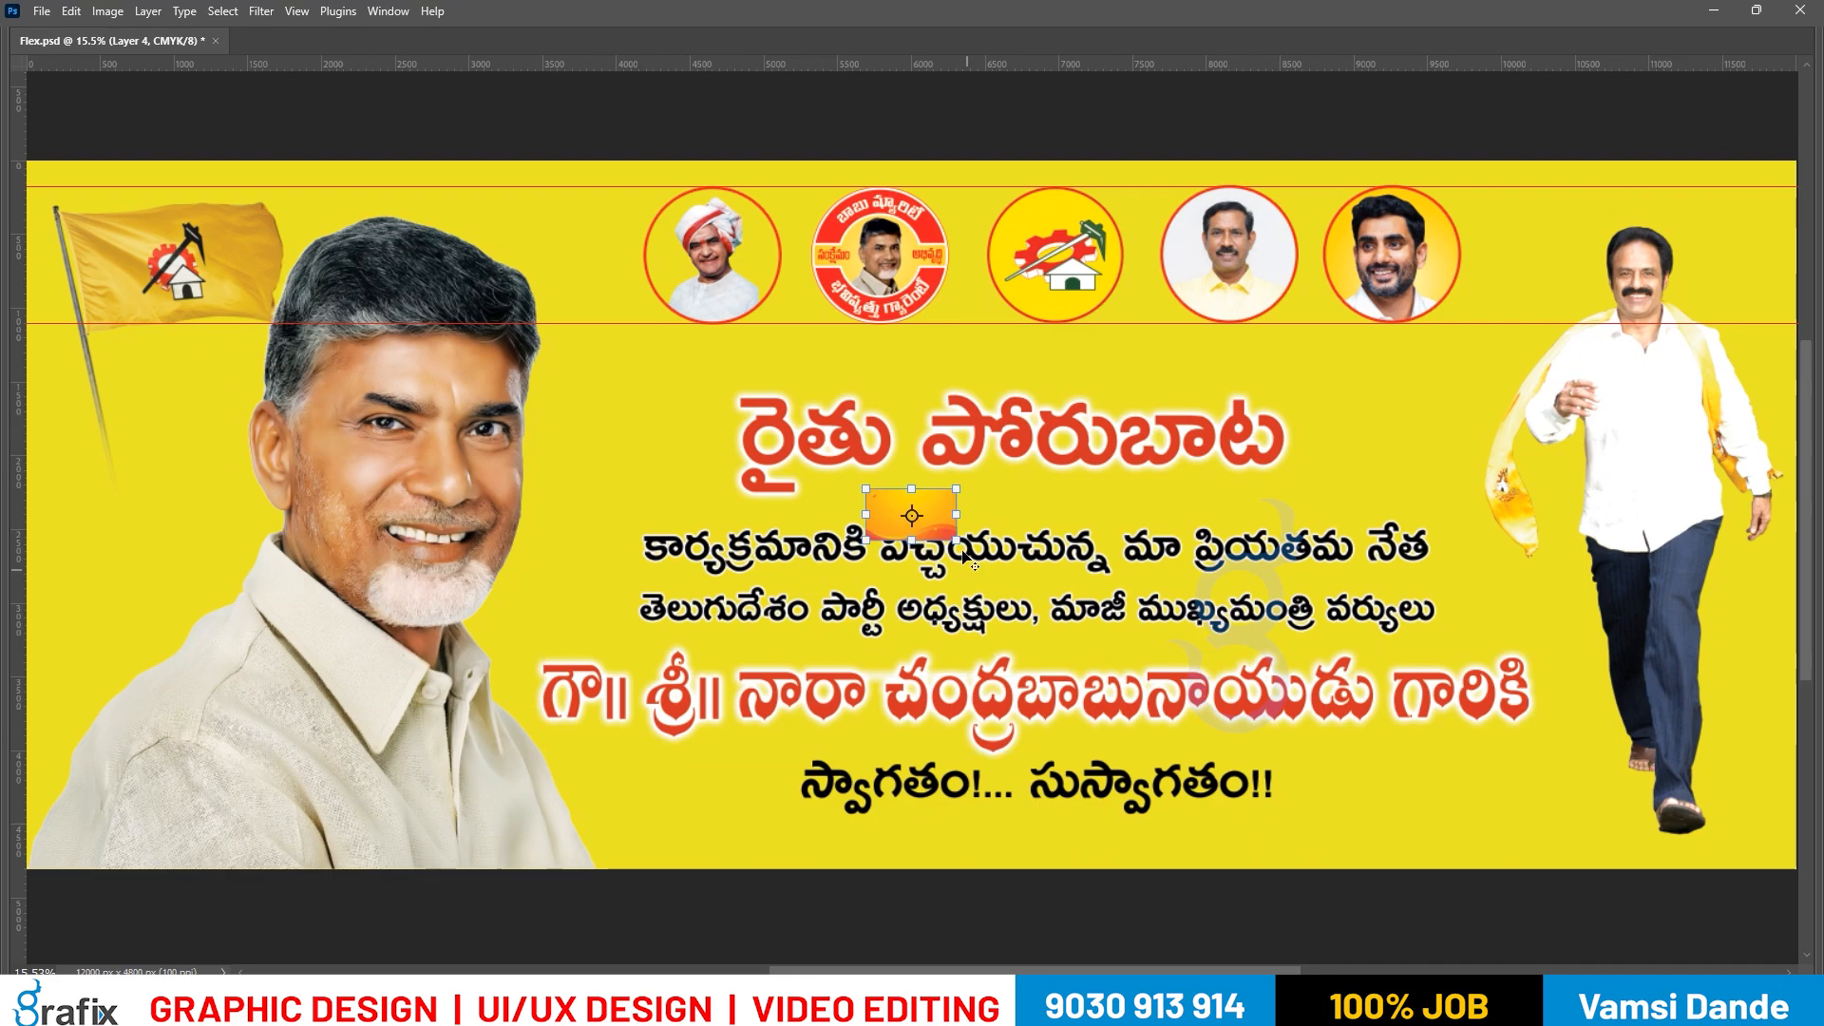
{"action": "key", "text": "ctrl+v"}
{"action": "key", "text": "ctrl+t"}
{"action": "left_click_drag", "start_coordinate": [1345, 761], "coordinate": [1589, 879]}
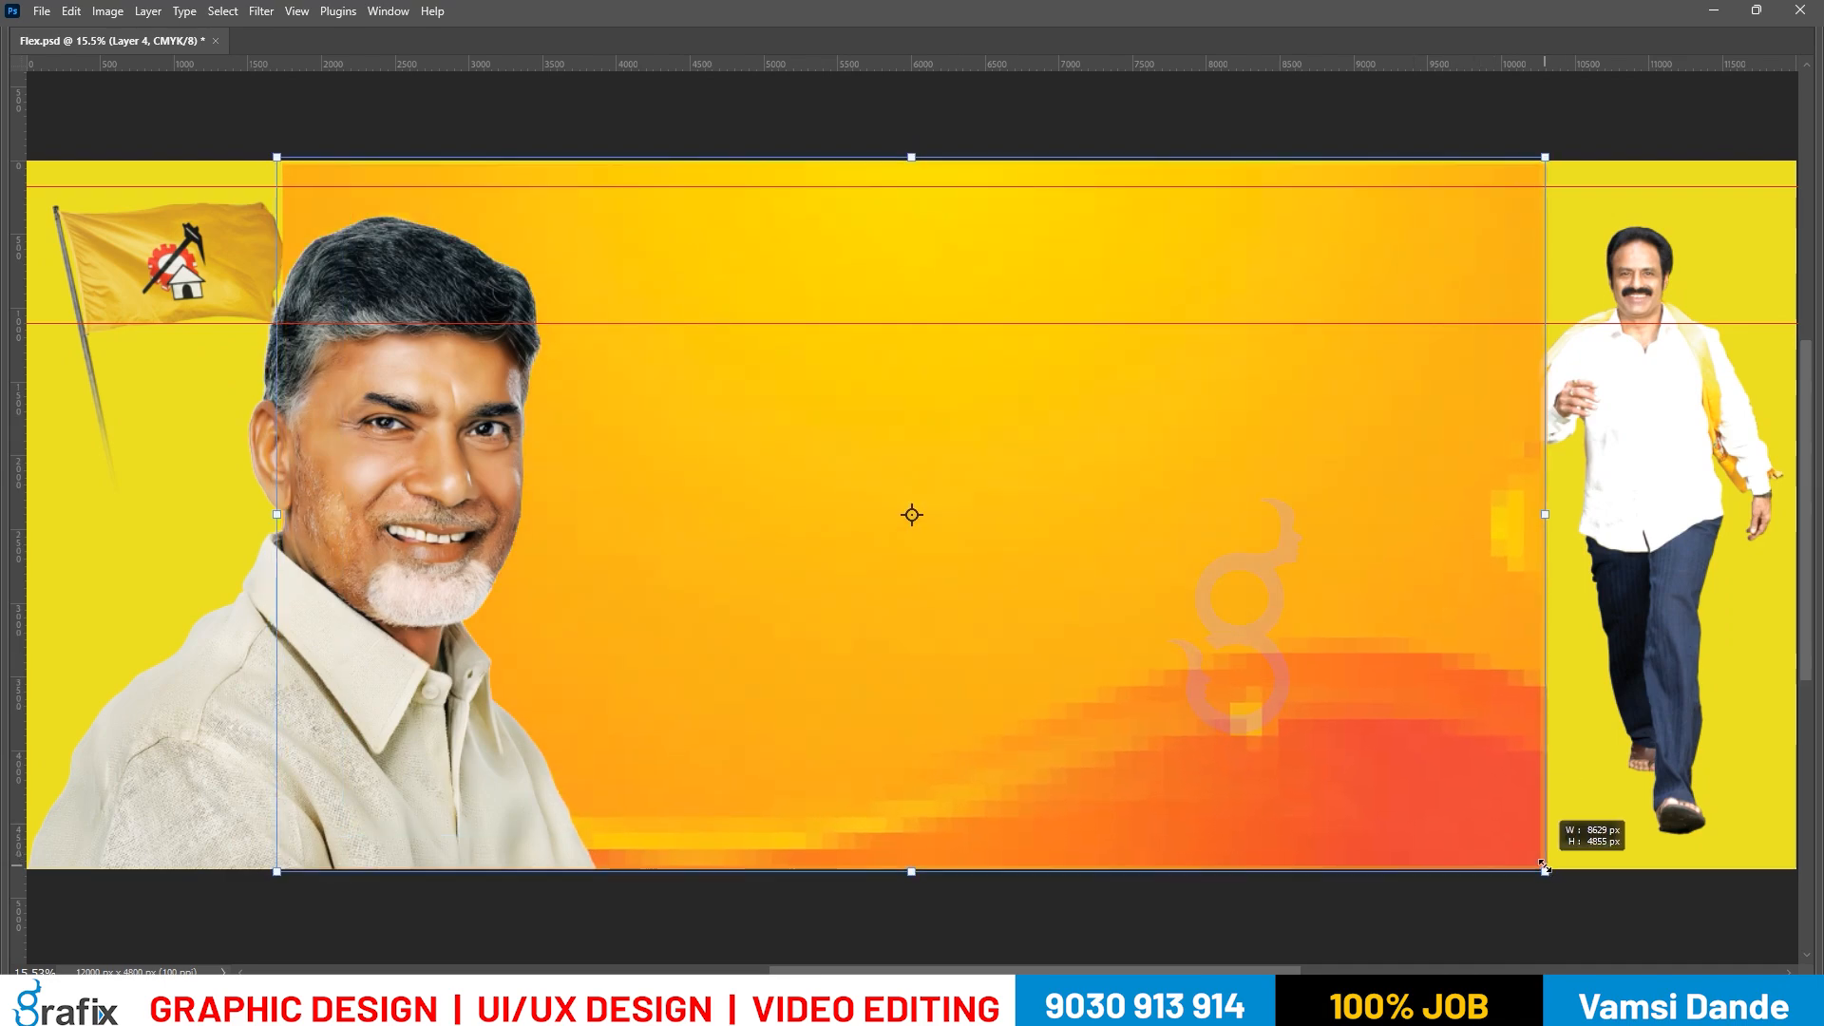
{"action": "left_click_drag", "start_coordinate": [1387, 815], "coordinate": [1584, 807]}
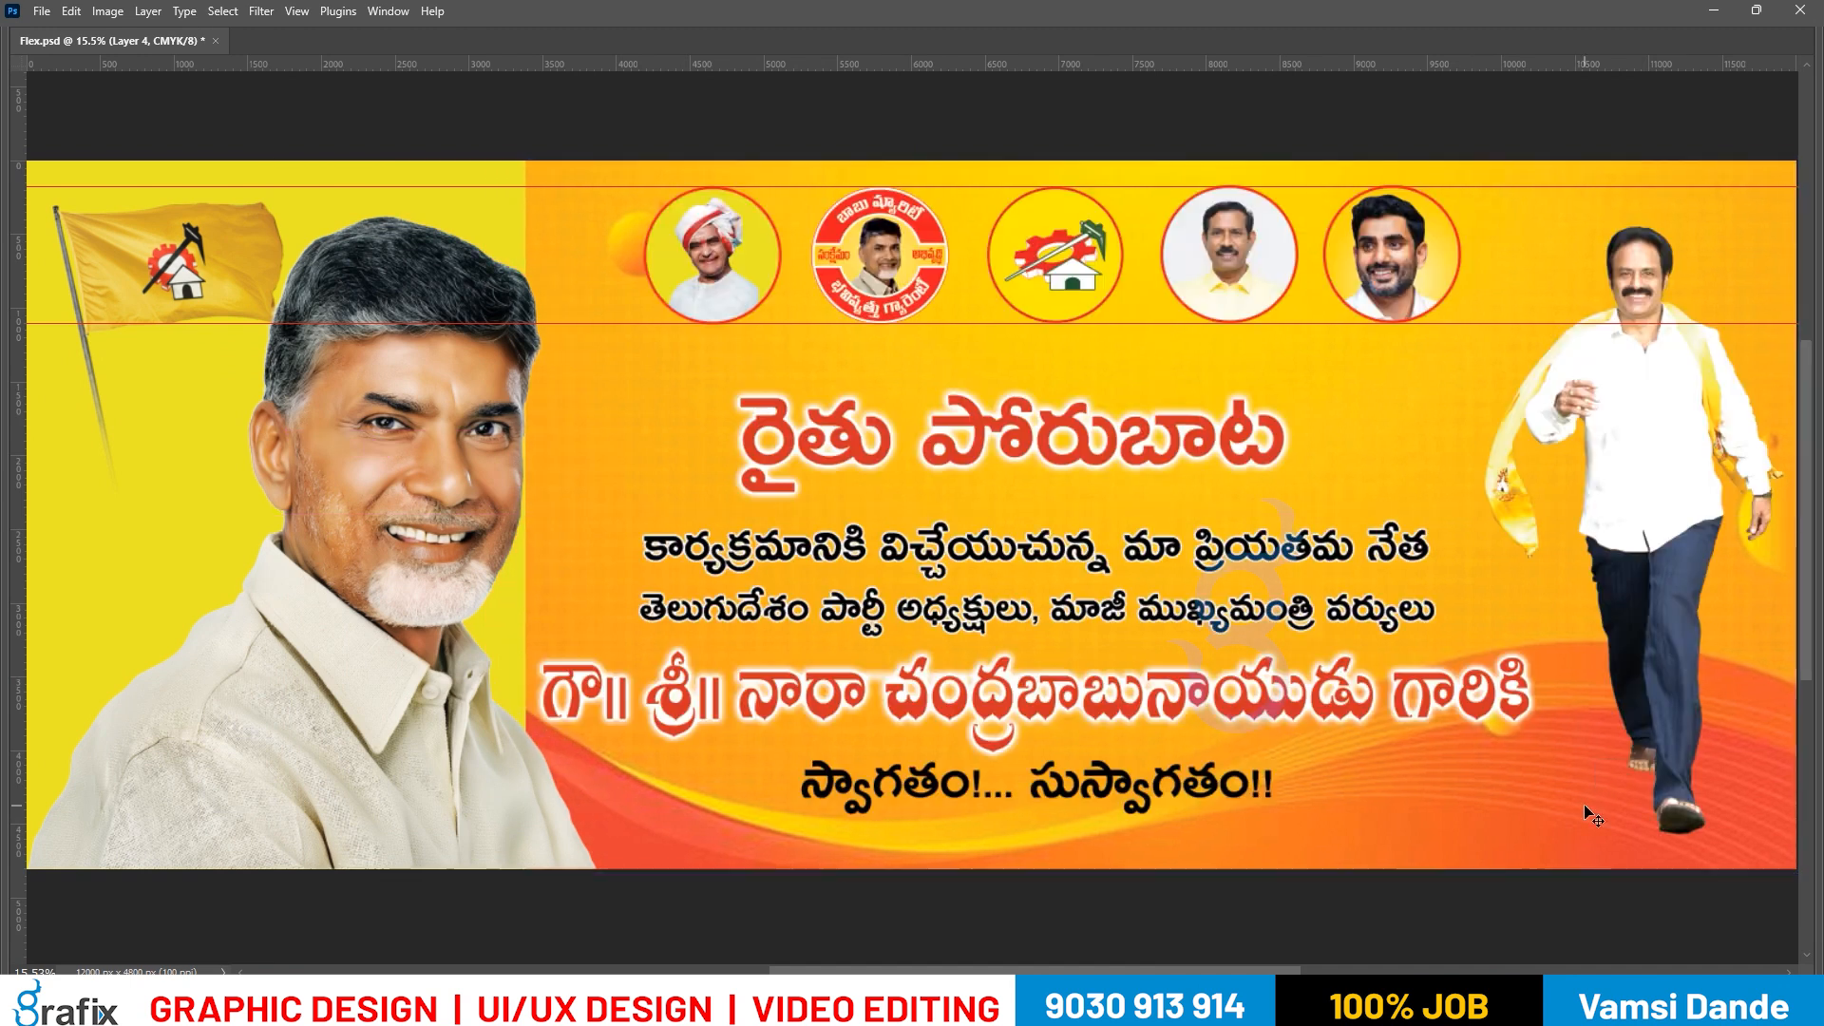
Duplicate the orange background over the banner's left end, mirror the copy horizontally, and merge both into one layer.
{"action": "scroll", "coordinate": [784, 500], "scroll_direction": "down", "scroll_amount": 2}
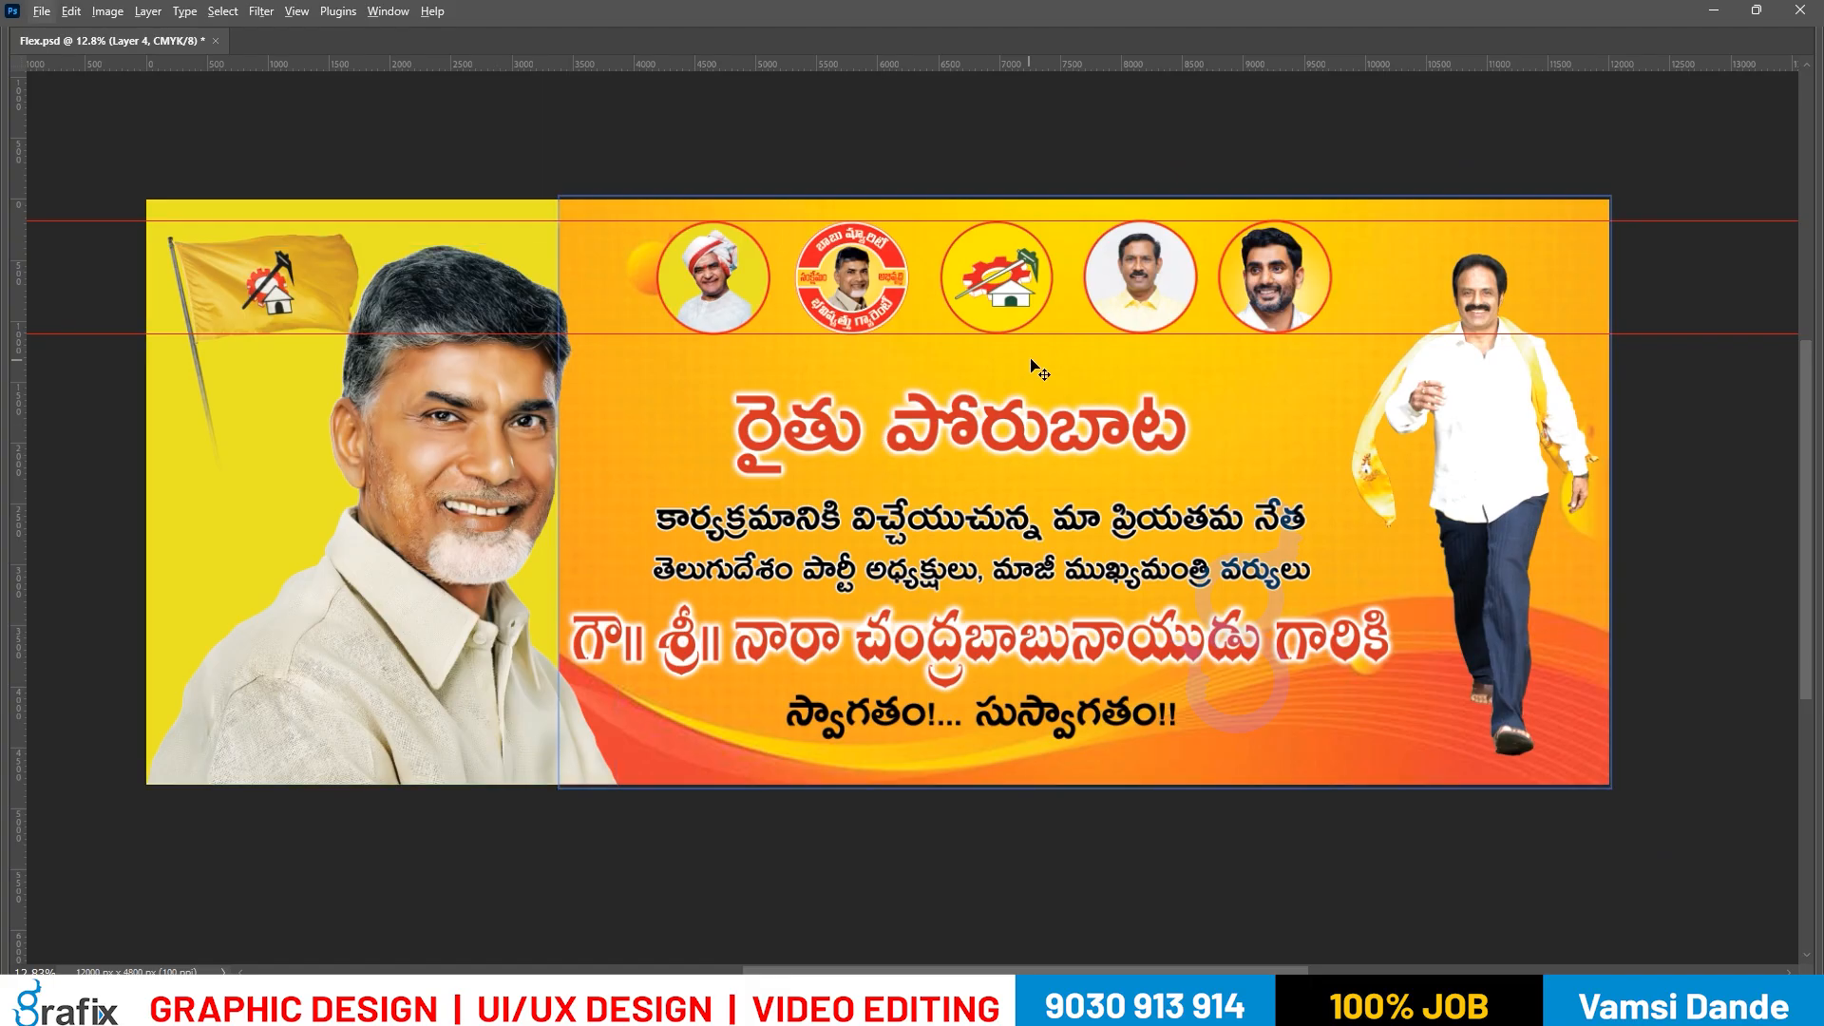
{"action": "left_click_drag", "start_coordinate": [1114, 373], "coordinate": [685, 394]}
{"action": "key", "text": "ctrl+t"}
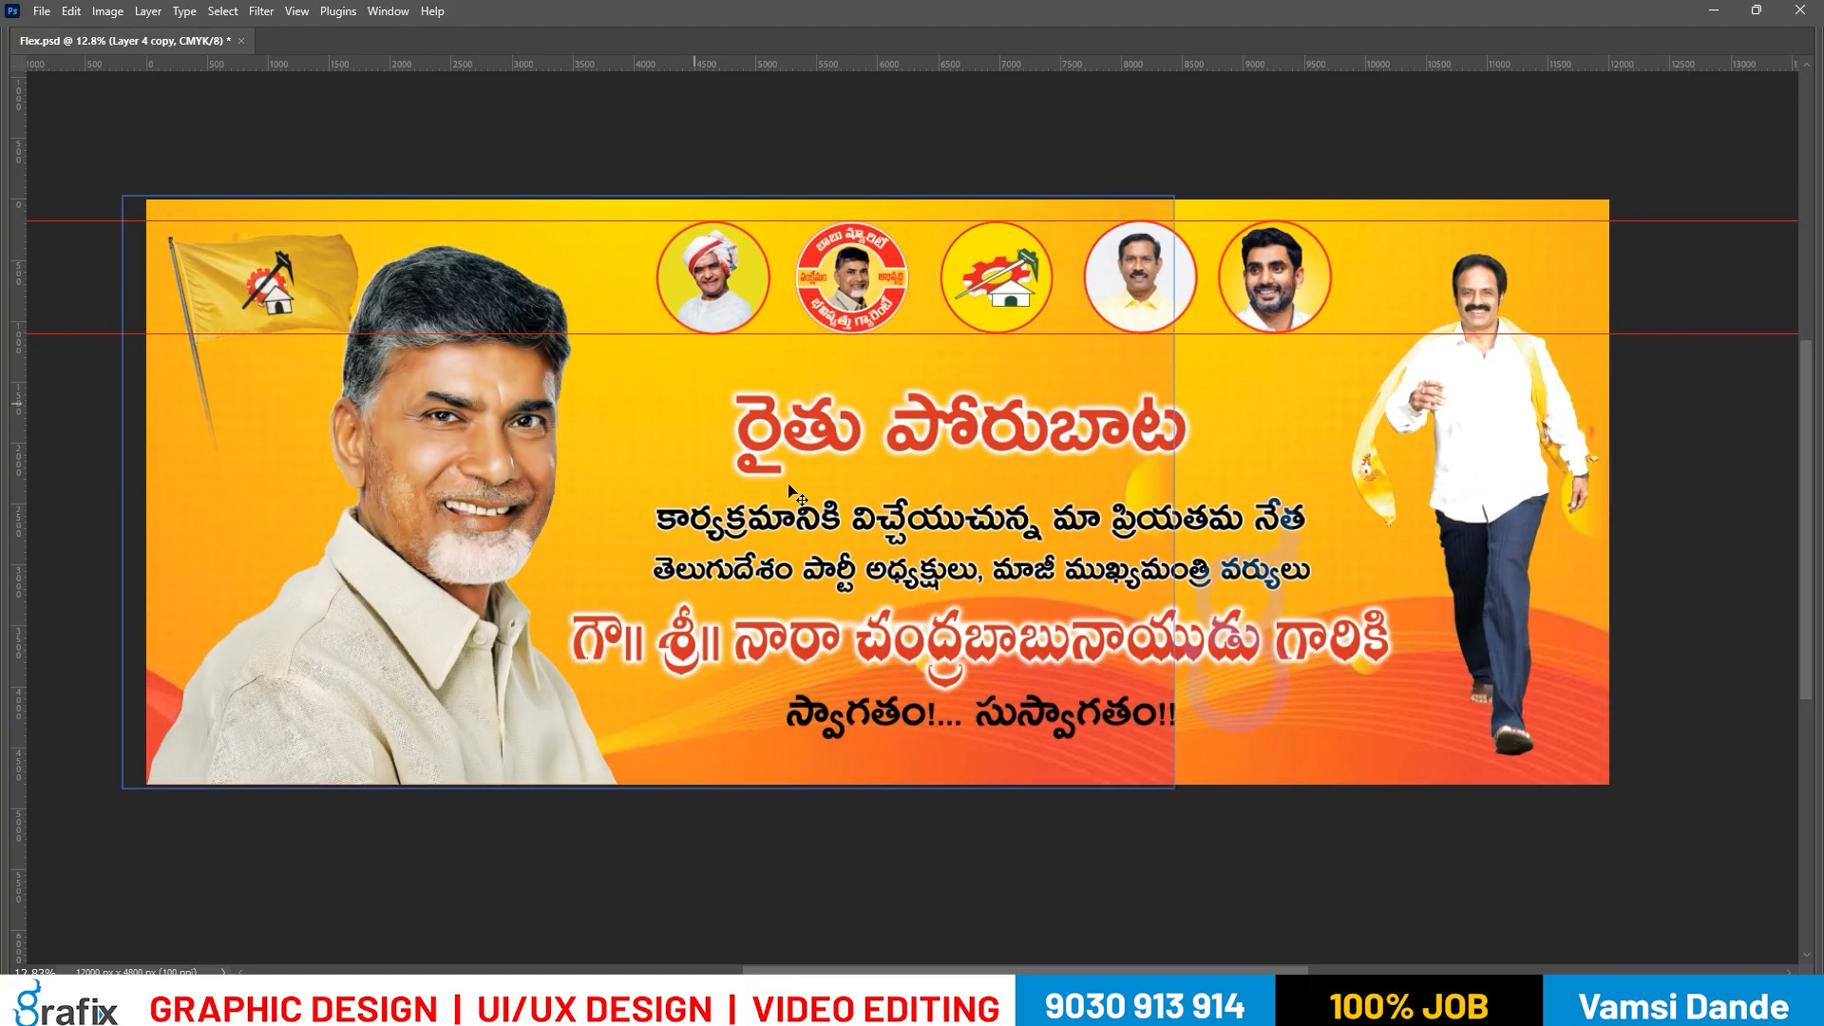
{"action": "right_click", "coordinate": [907, 468]}
{"action": "left_click", "coordinate": [964, 842]}
{"action": "key", "text": "Return"}
{"action": "left_click_drag", "start_coordinate": [711, 393], "coordinate": [444, 419]}
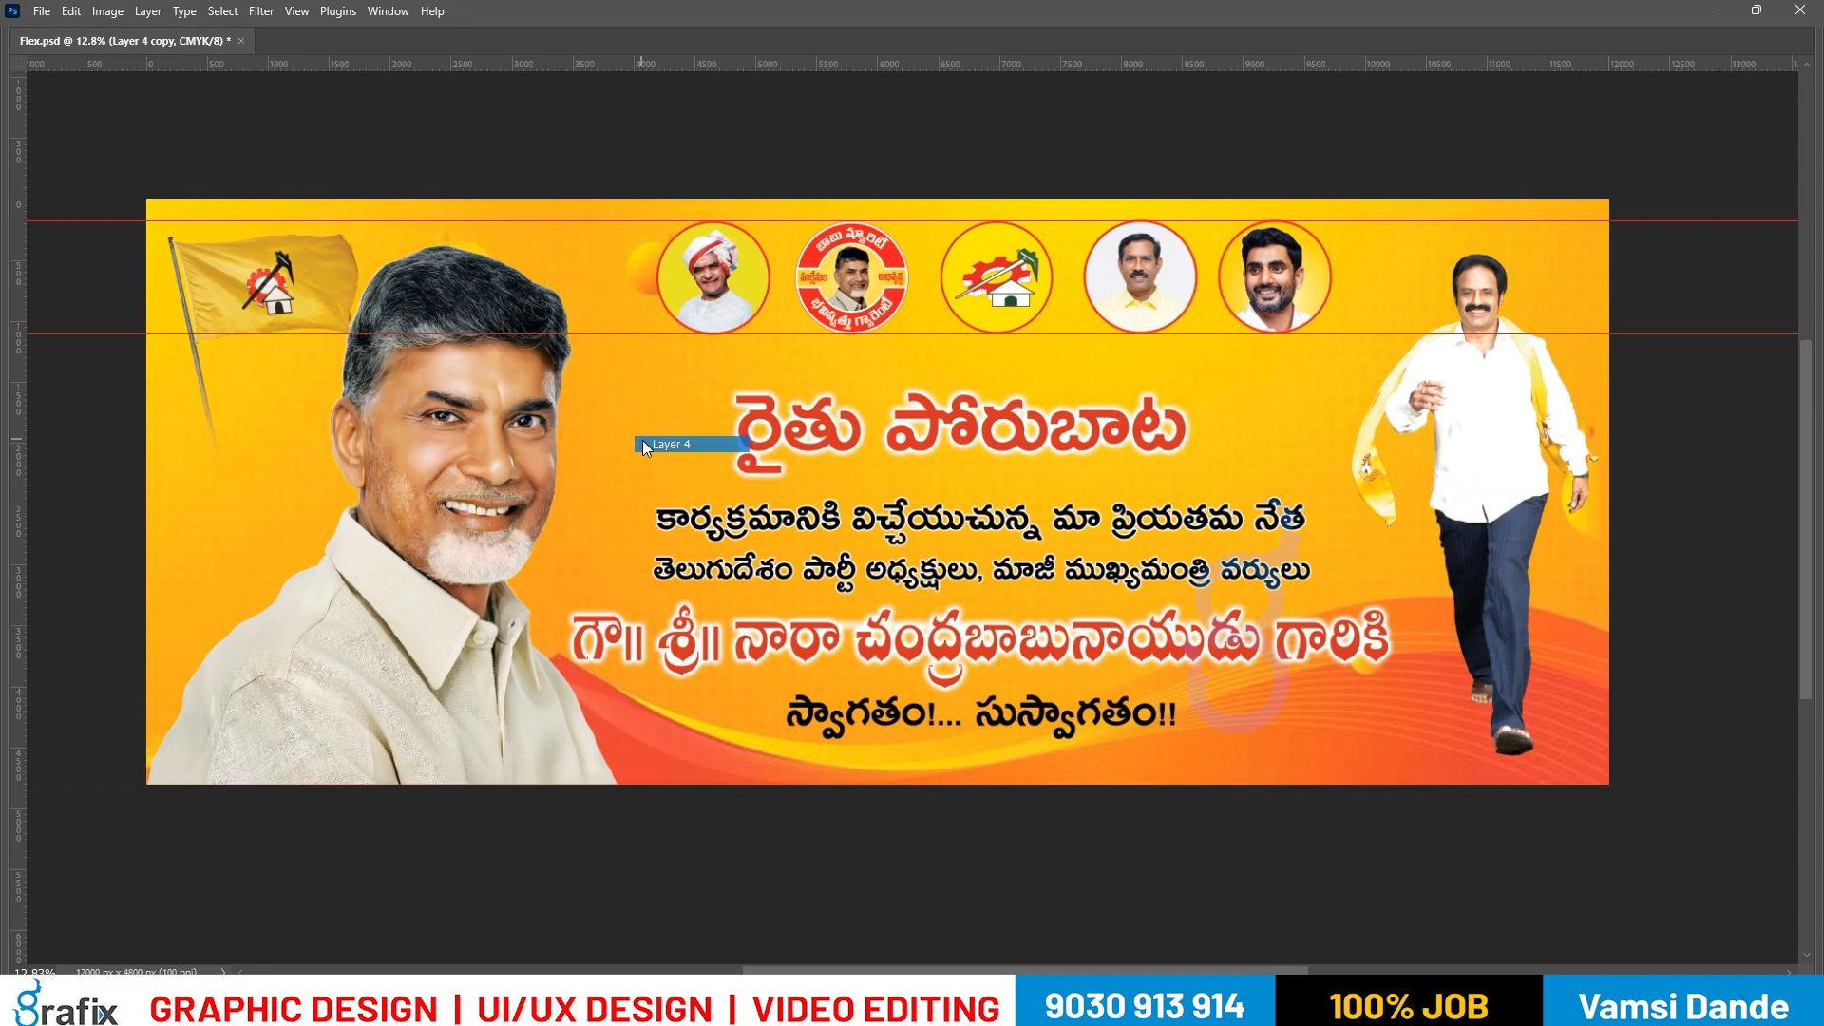
{"action": "key", "text": "Tab"}
{"action": "key", "text": "ctrl+e"}
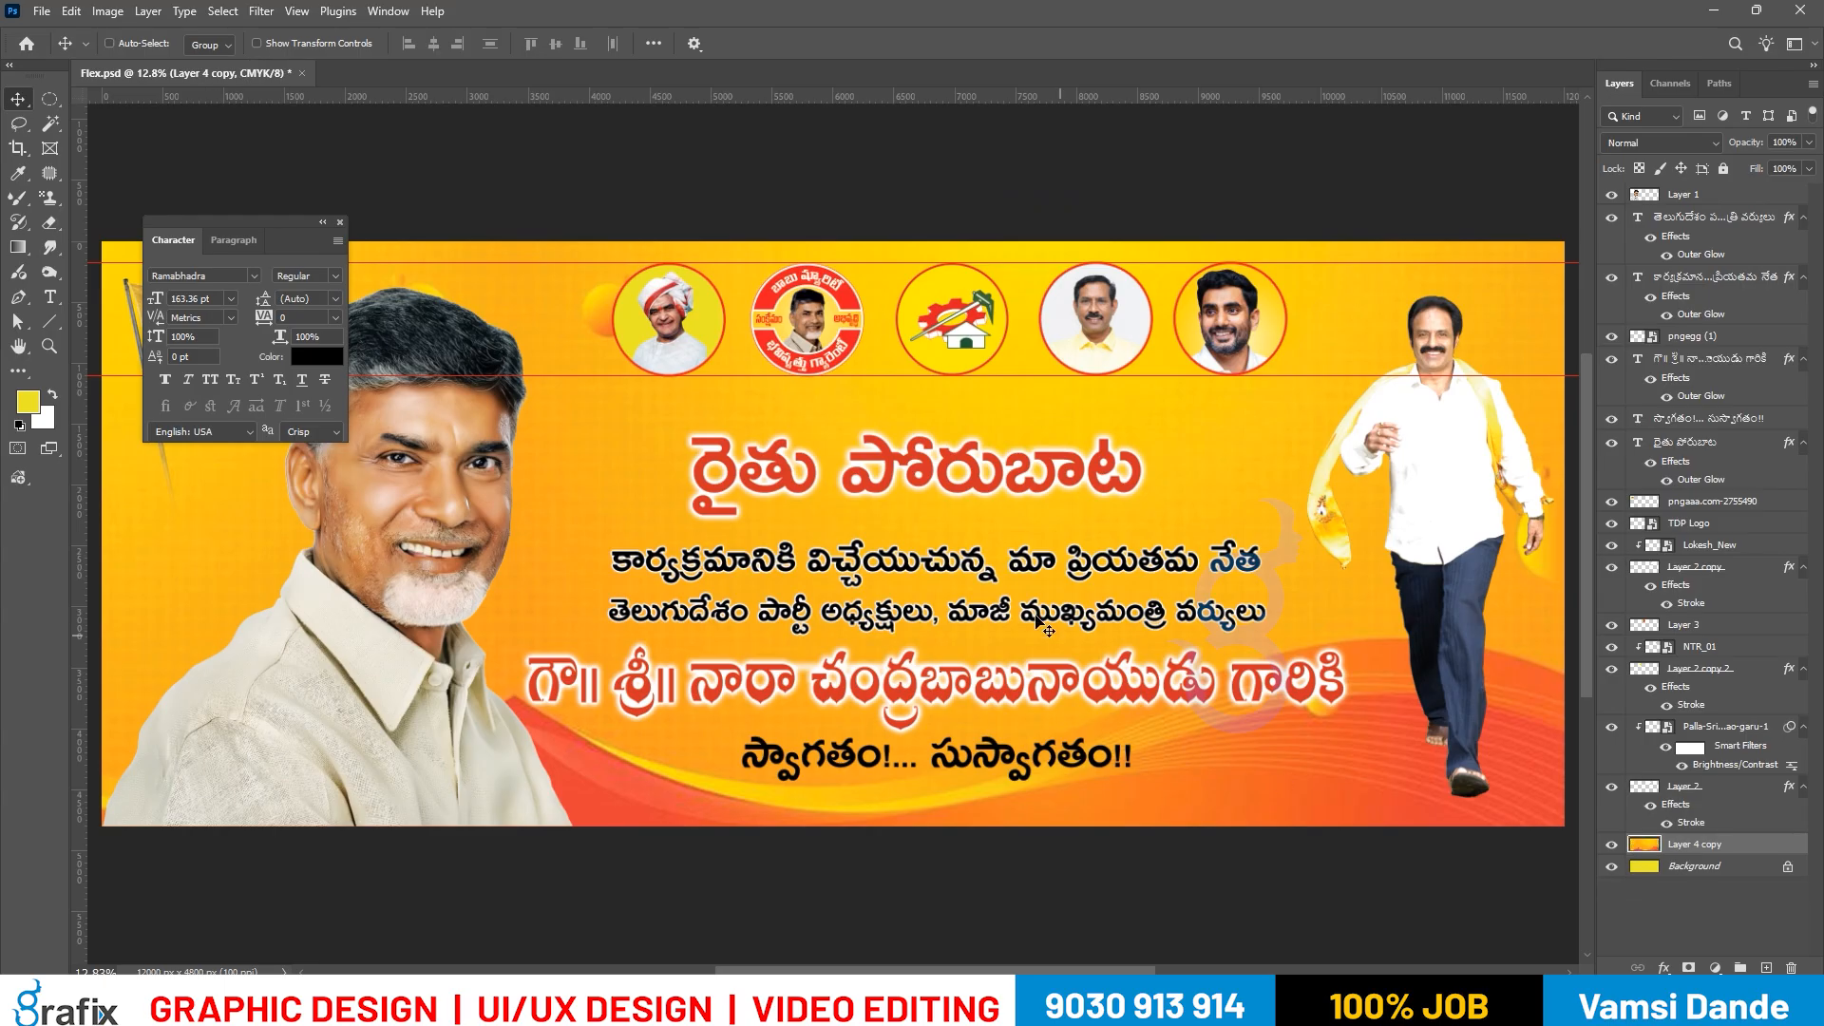
Lower the merged orange background layer's opacity to 50% over the yellow base.
{"action": "scroll", "coordinate": [960, 546], "scroll_direction": "down", "scroll_amount": 1}
{"action": "scroll", "coordinate": [960, 546], "scroll_direction": "down", "scroll_amount": 1}
{"action": "left_click_drag", "start_coordinate": [936, 504], "coordinate": [1152, 503]}
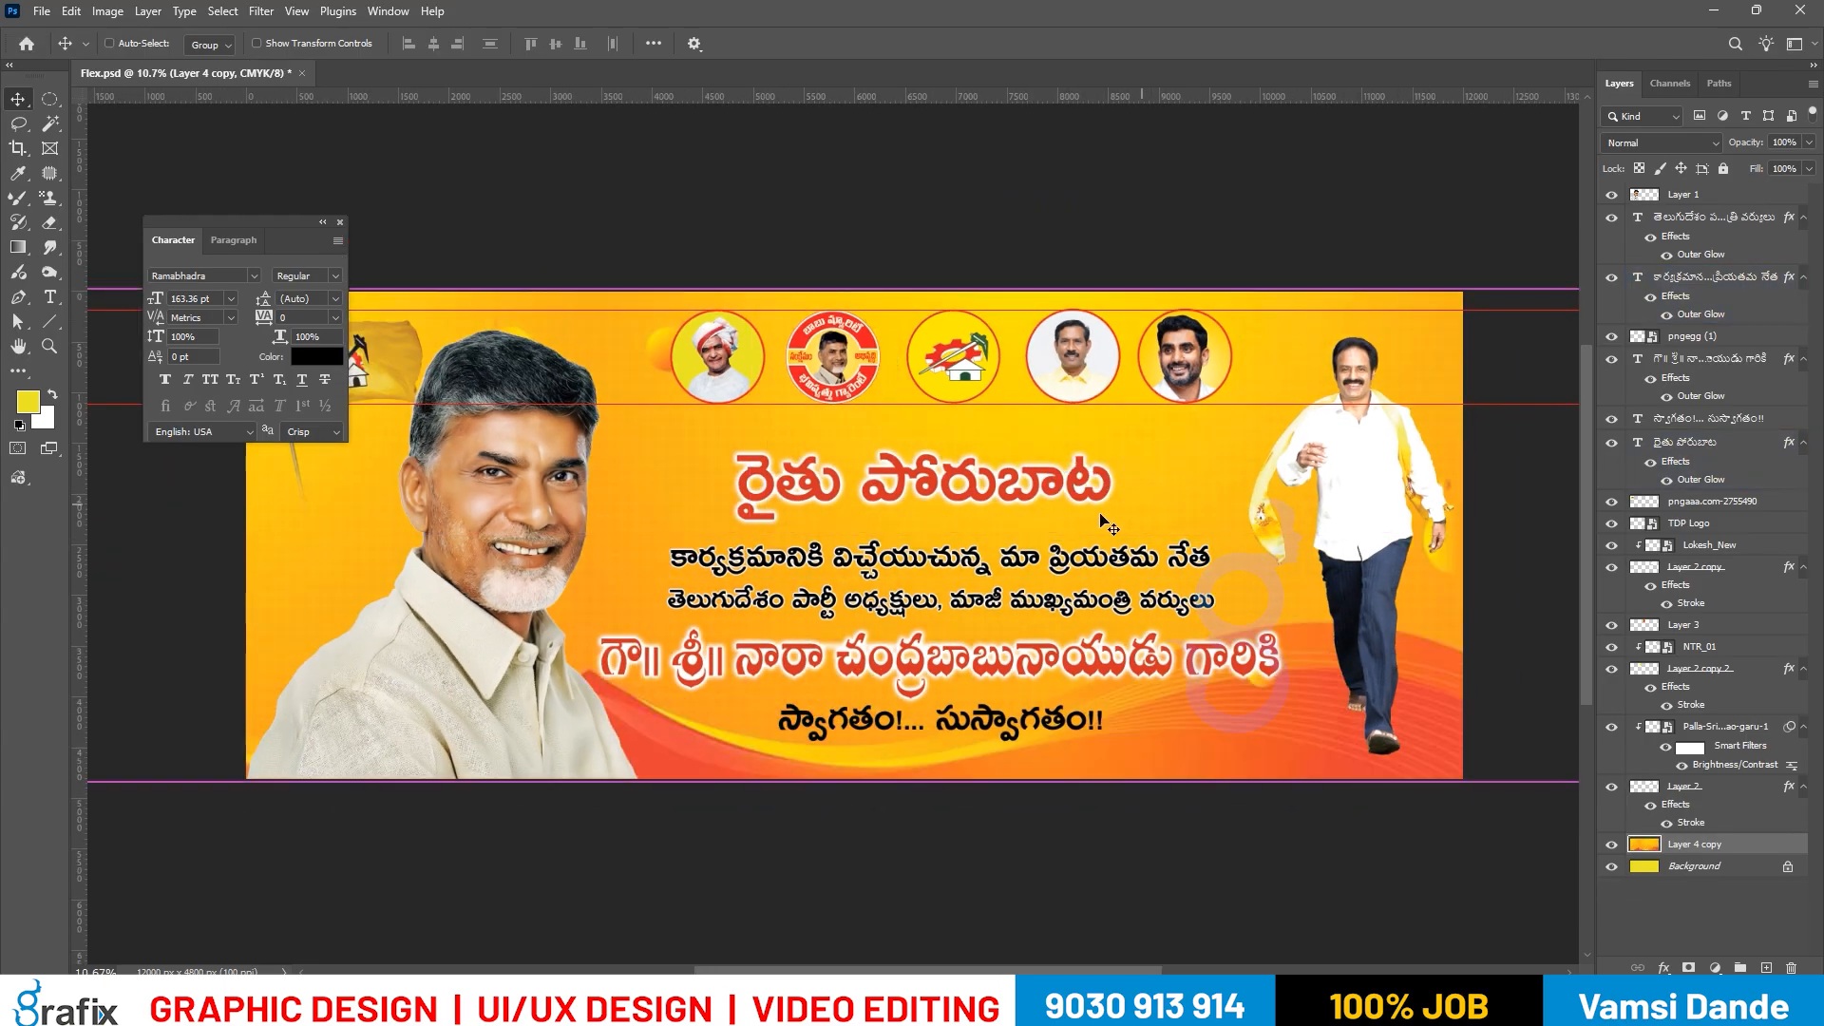
{"action": "key", "text": "e"}
{"action": "left_click_drag", "start_coordinate": [968, 493], "coordinate": [991, 479]}
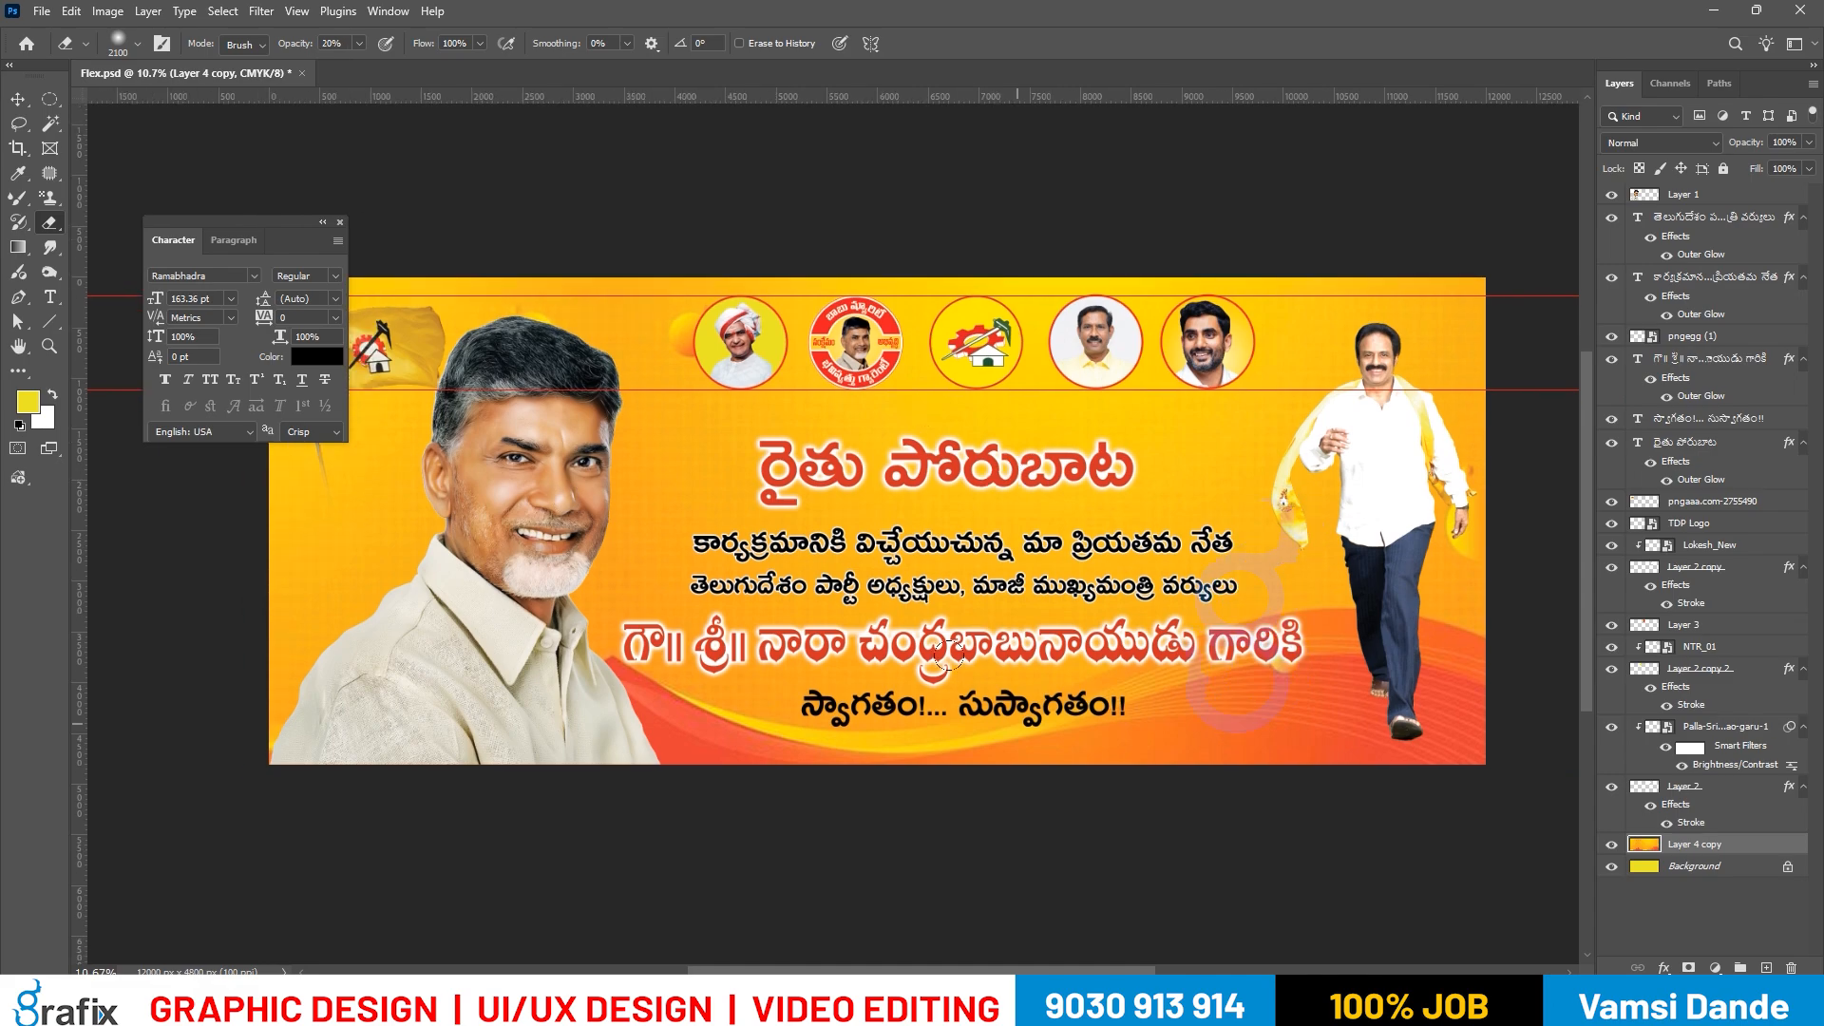
{"action": "key", "text": "Delete"}
{"action": "key", "text": "Tab"}
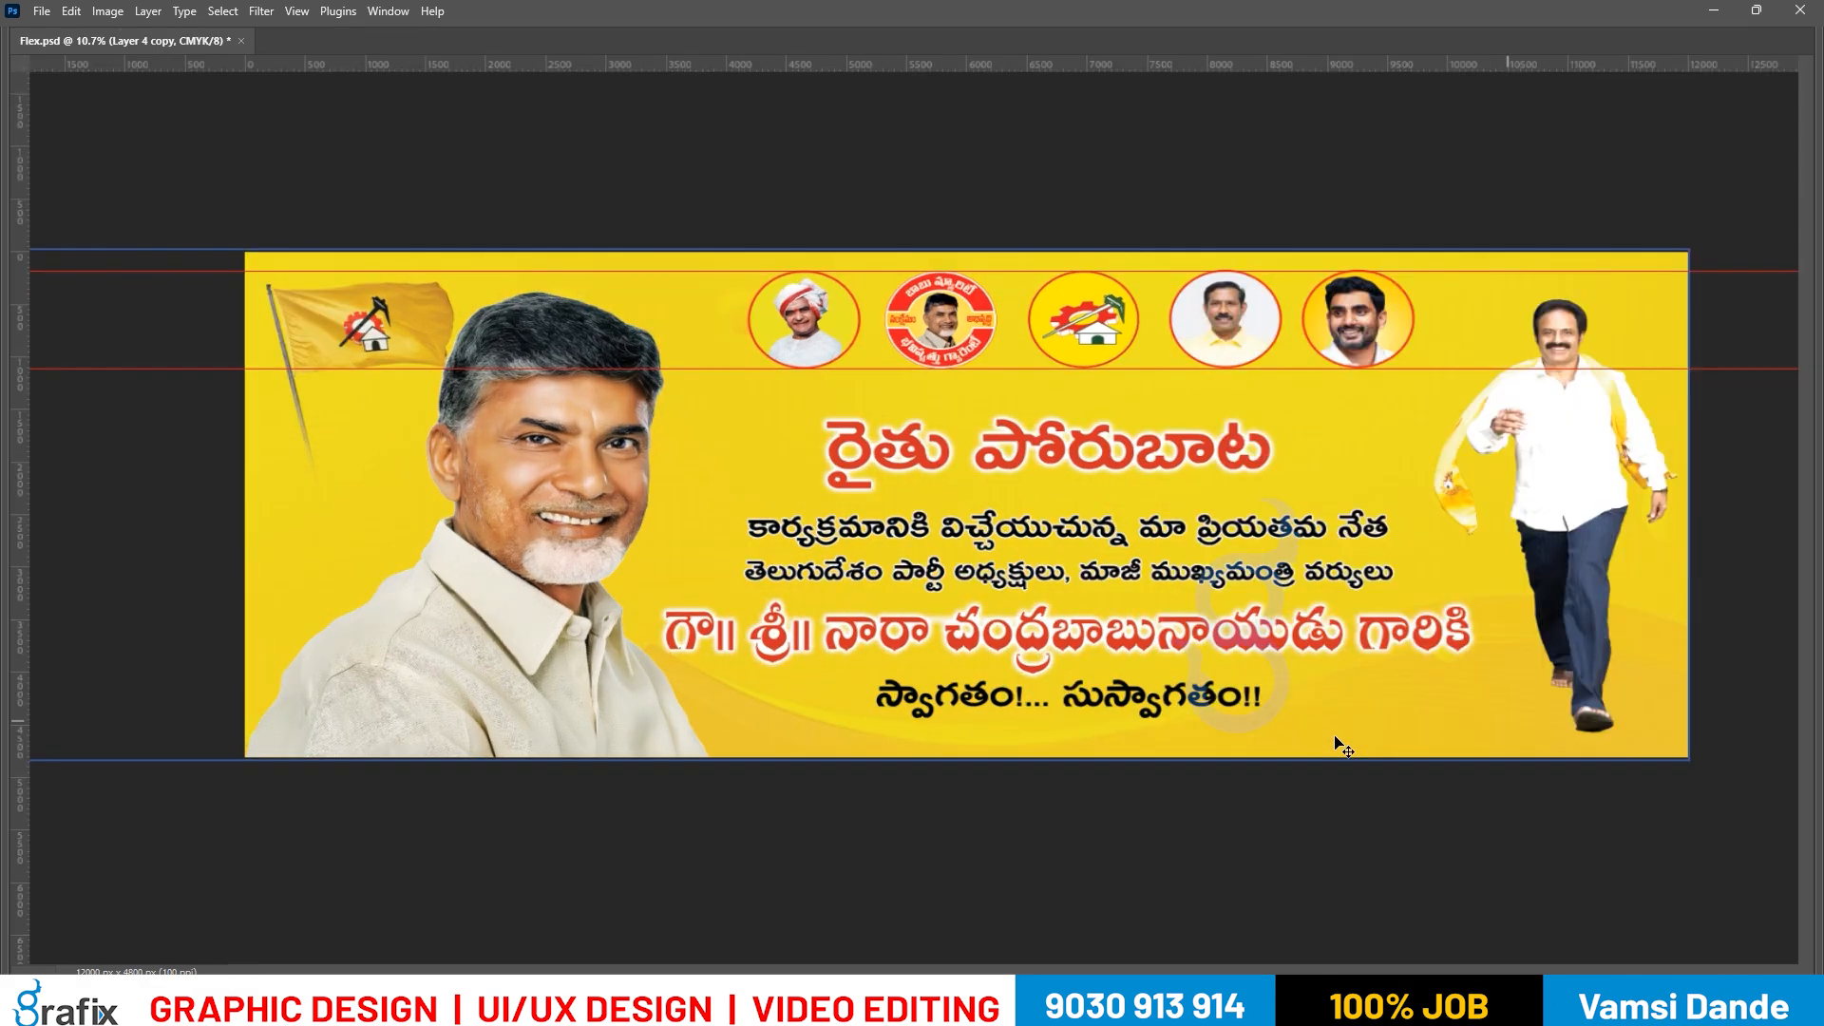
{"action": "left_click_drag", "start_coordinate": [1210, 711], "coordinate": [1123, 720]}
{"action": "left_click_drag", "start_coordinate": [1221, 658], "coordinate": [1161, 675]}
{"action": "key", "text": "ctrl+0"}
{"action": "left_click_drag", "start_coordinate": [1147, 571], "coordinate": [969, 652]}
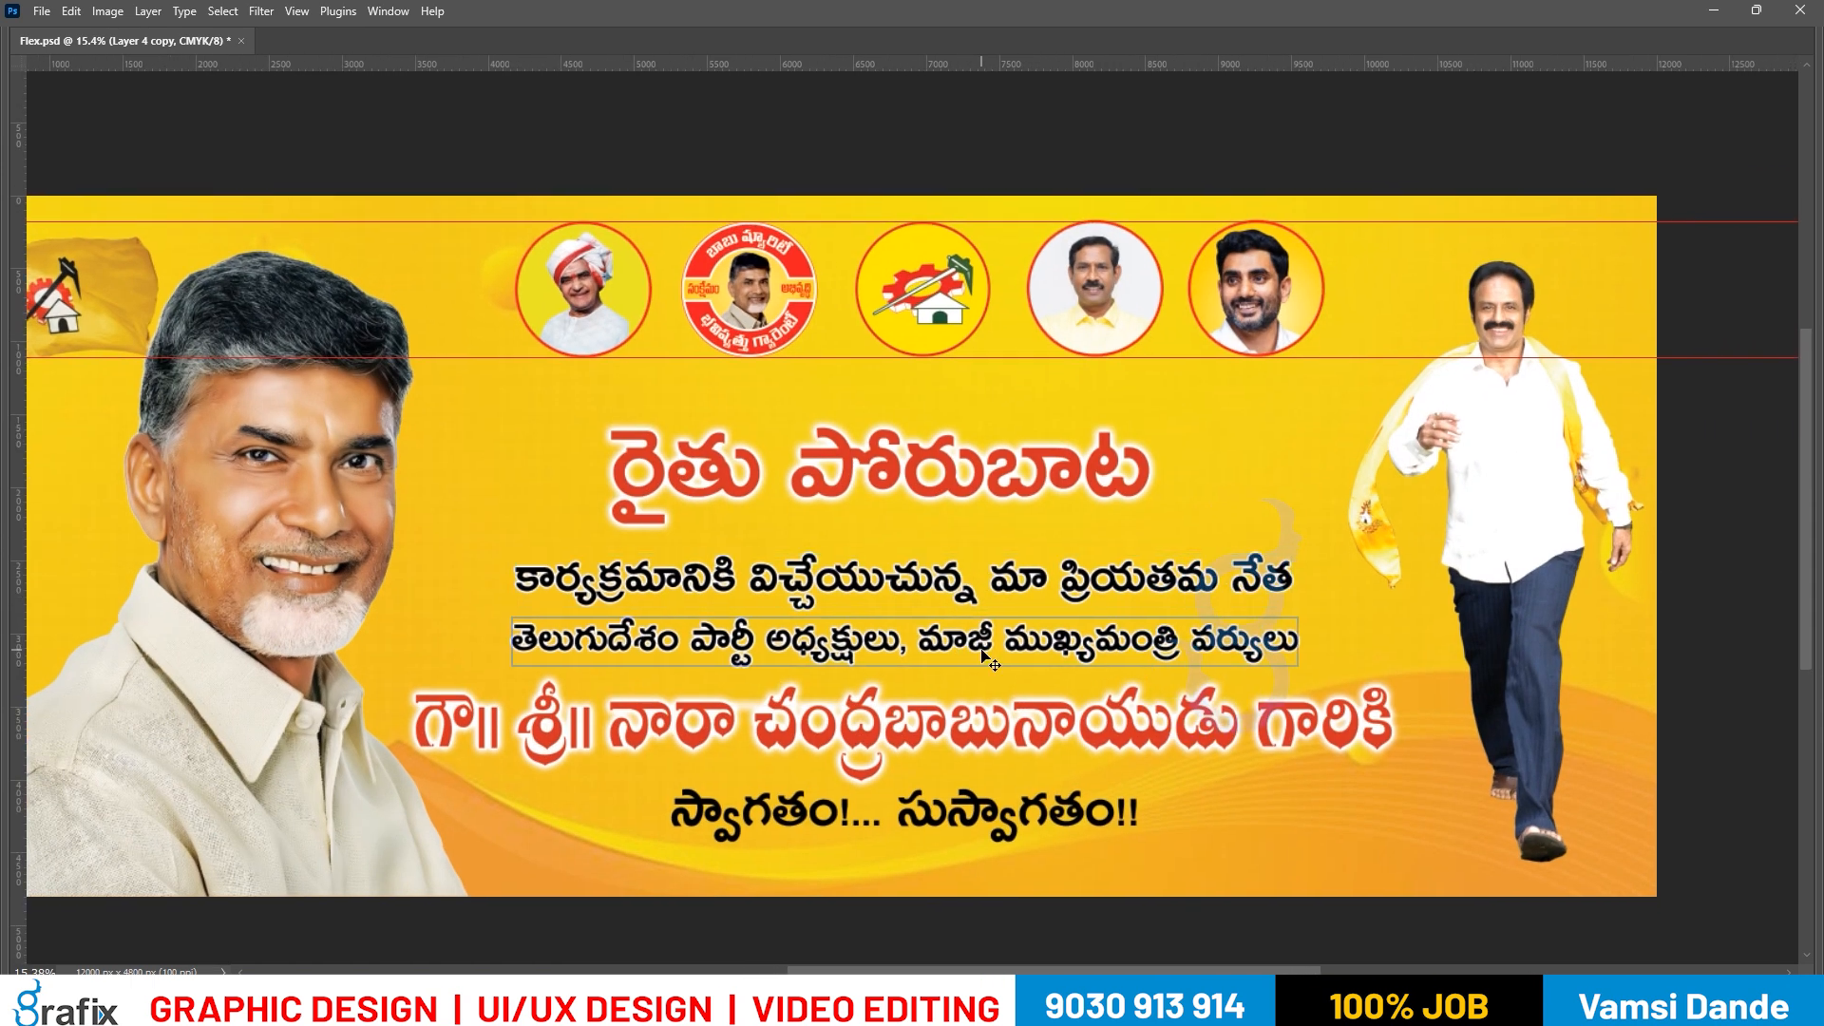
{"action": "key", "text": "Tab"}
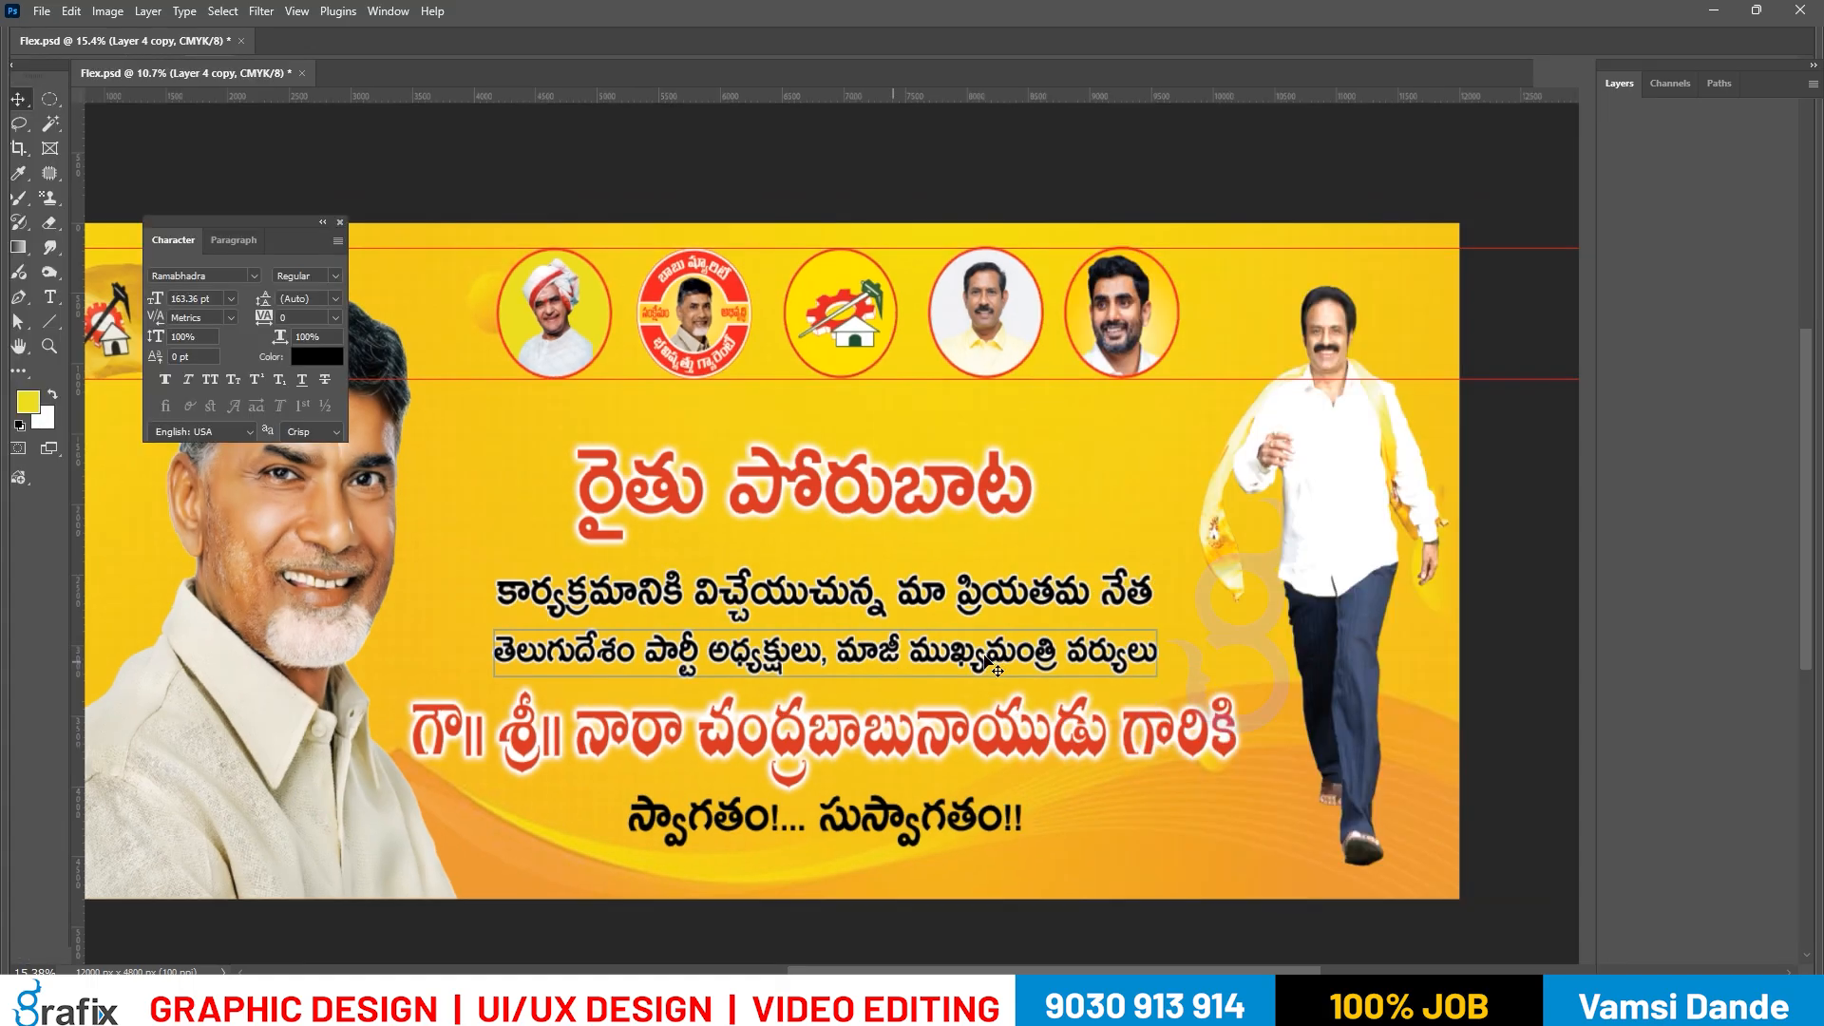
{"action": "left_click_drag", "start_coordinate": [947, 649], "coordinate": [848, 631]}
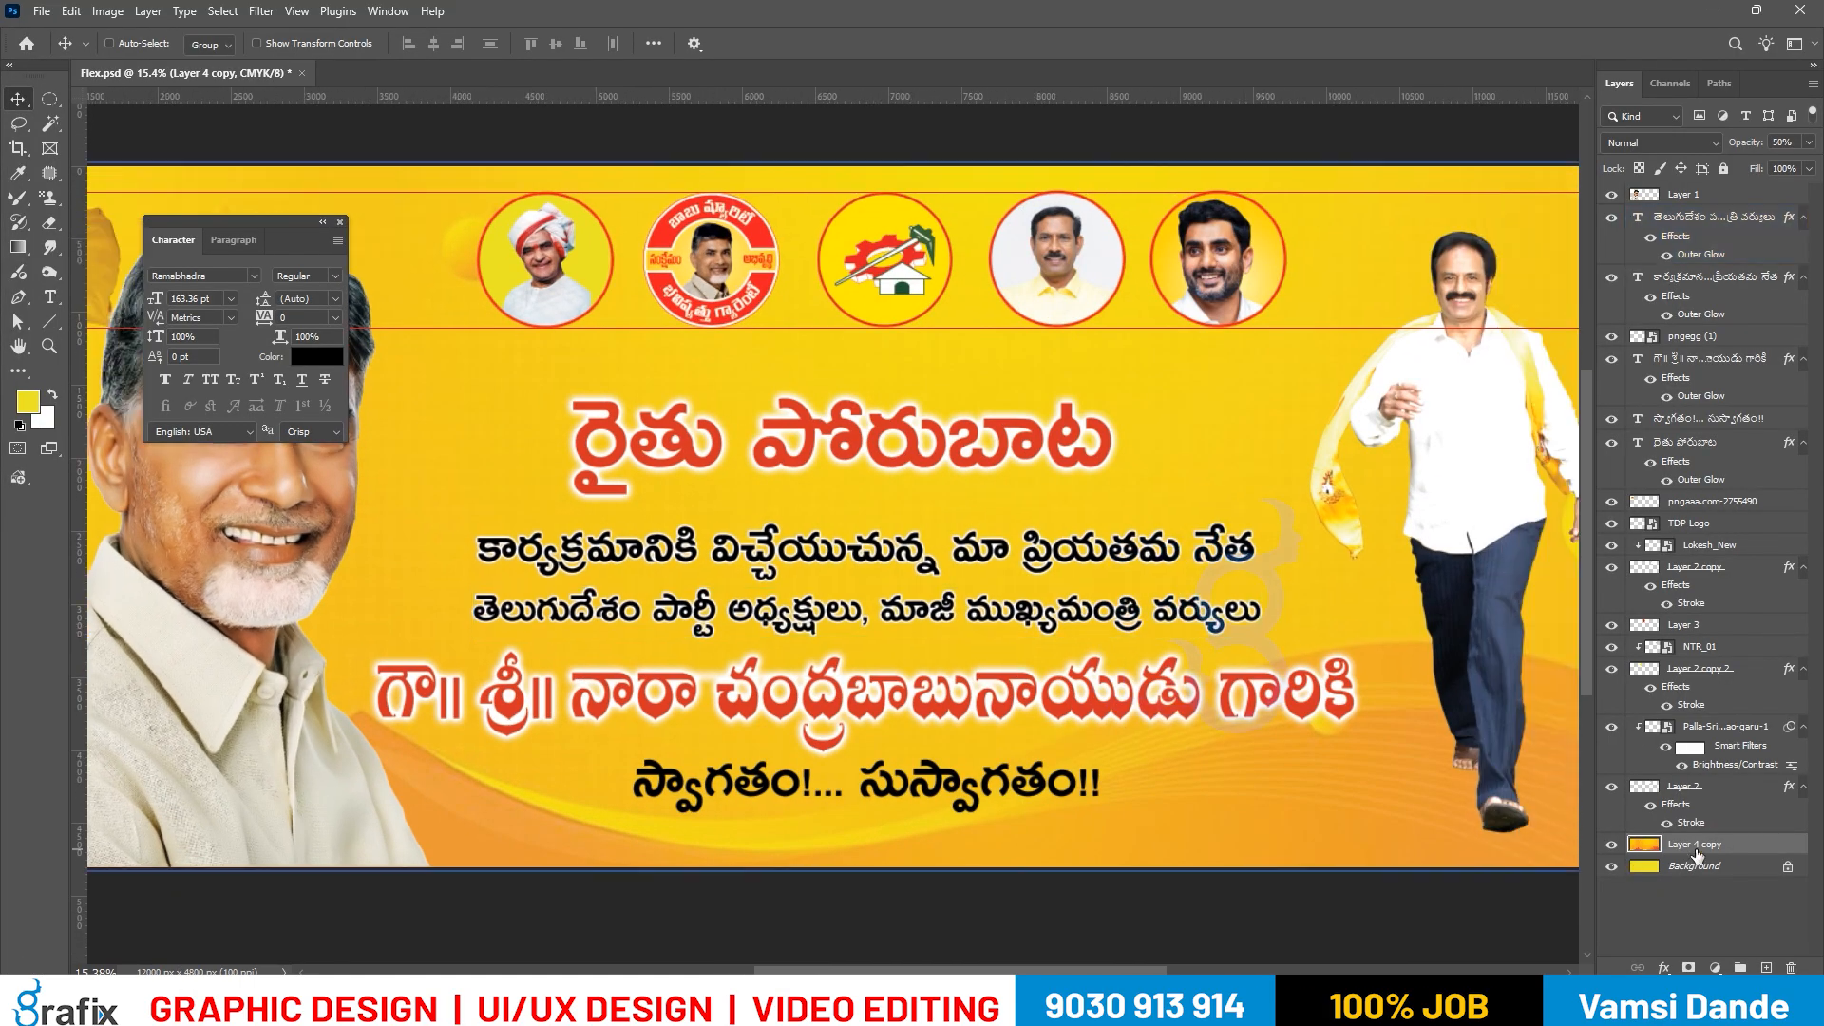
Try blend modes including Lighten, Soft Light, Vivid Light, Subtract, Color and Multiply on the orange background layer, and return it to Normal.
{"action": "key", "text": "shift+plus"}
{"action": "key", "text": "shift+plus"}
{"action": "key", "text": "shift+plus"}
{"action": "key", "text": "shift+plus"}
{"action": "key", "text": "shift+plus"}
{"action": "key", "text": "shift+plus"}
{"action": "key", "text": "shift+plus"}
{"action": "key", "text": "shift+minus"}
{"action": "key", "text": "shift+plus"}
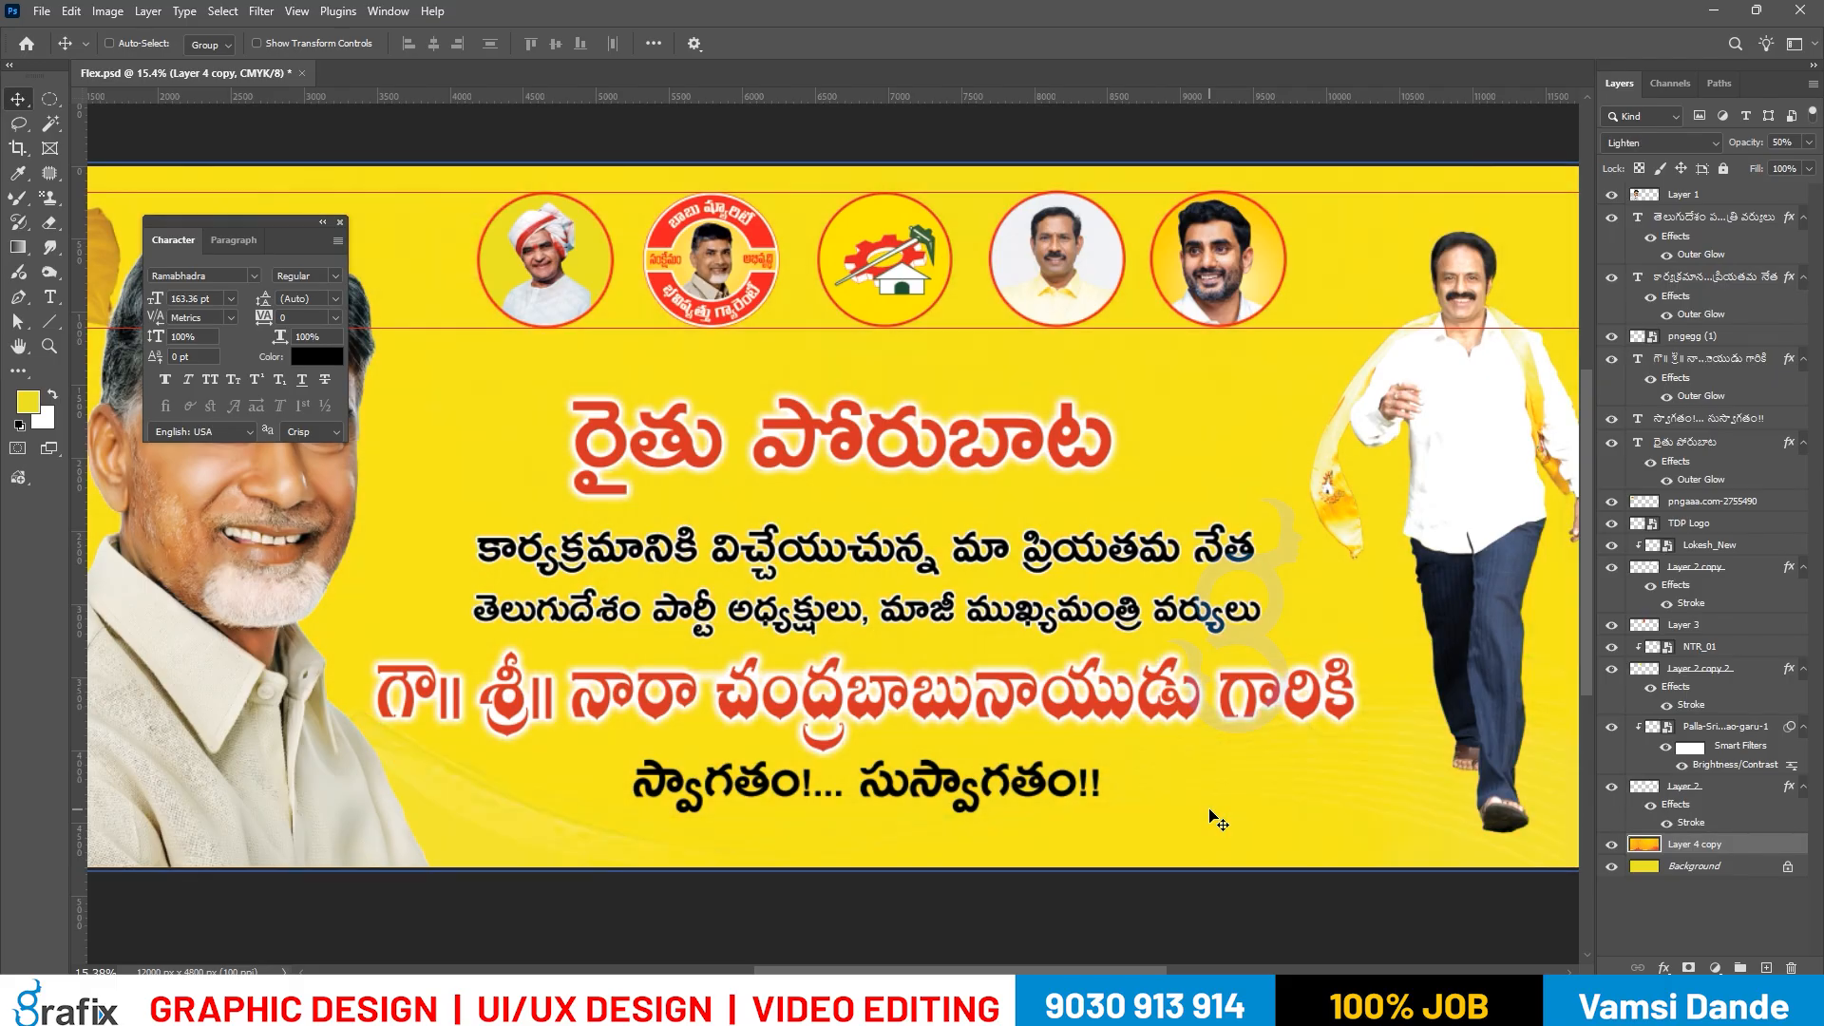
{"action": "key", "text": "shift+plus"}
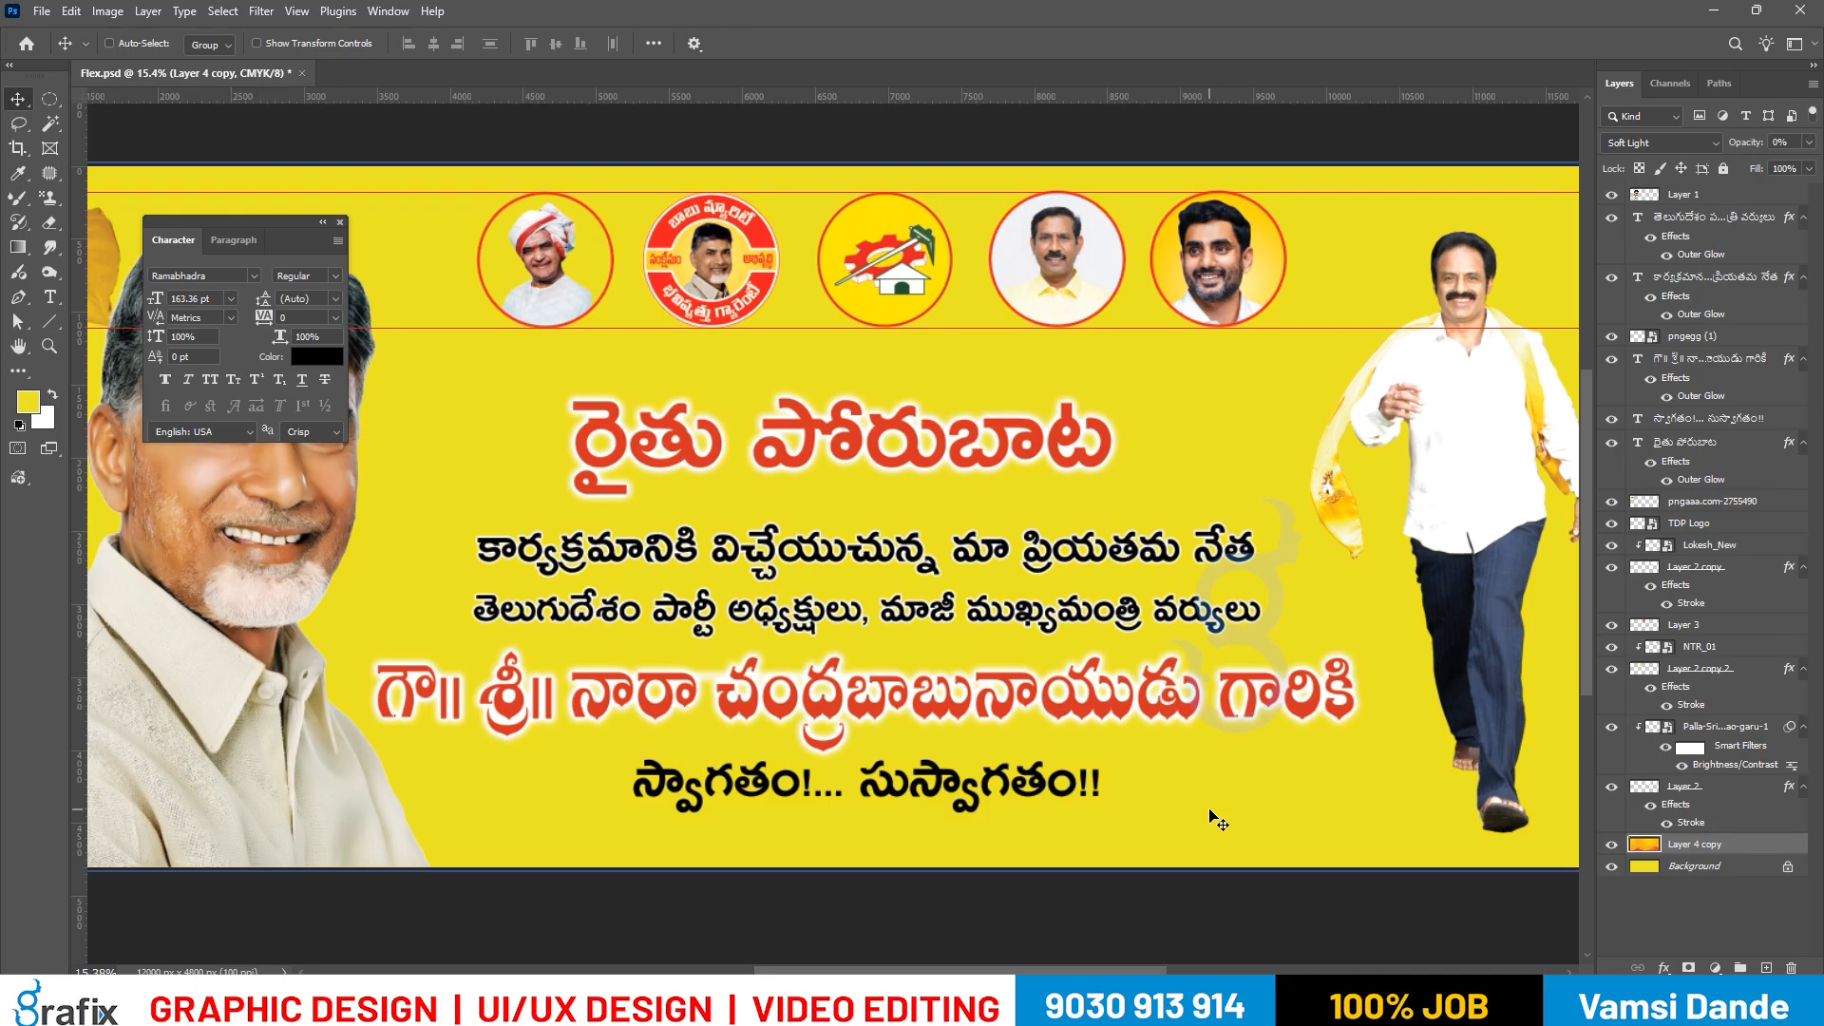
{"action": "key", "text": "shift+plus"}
{"action": "key", "text": "shift+plus"}
{"action": "key", "text": "shift+plus"}
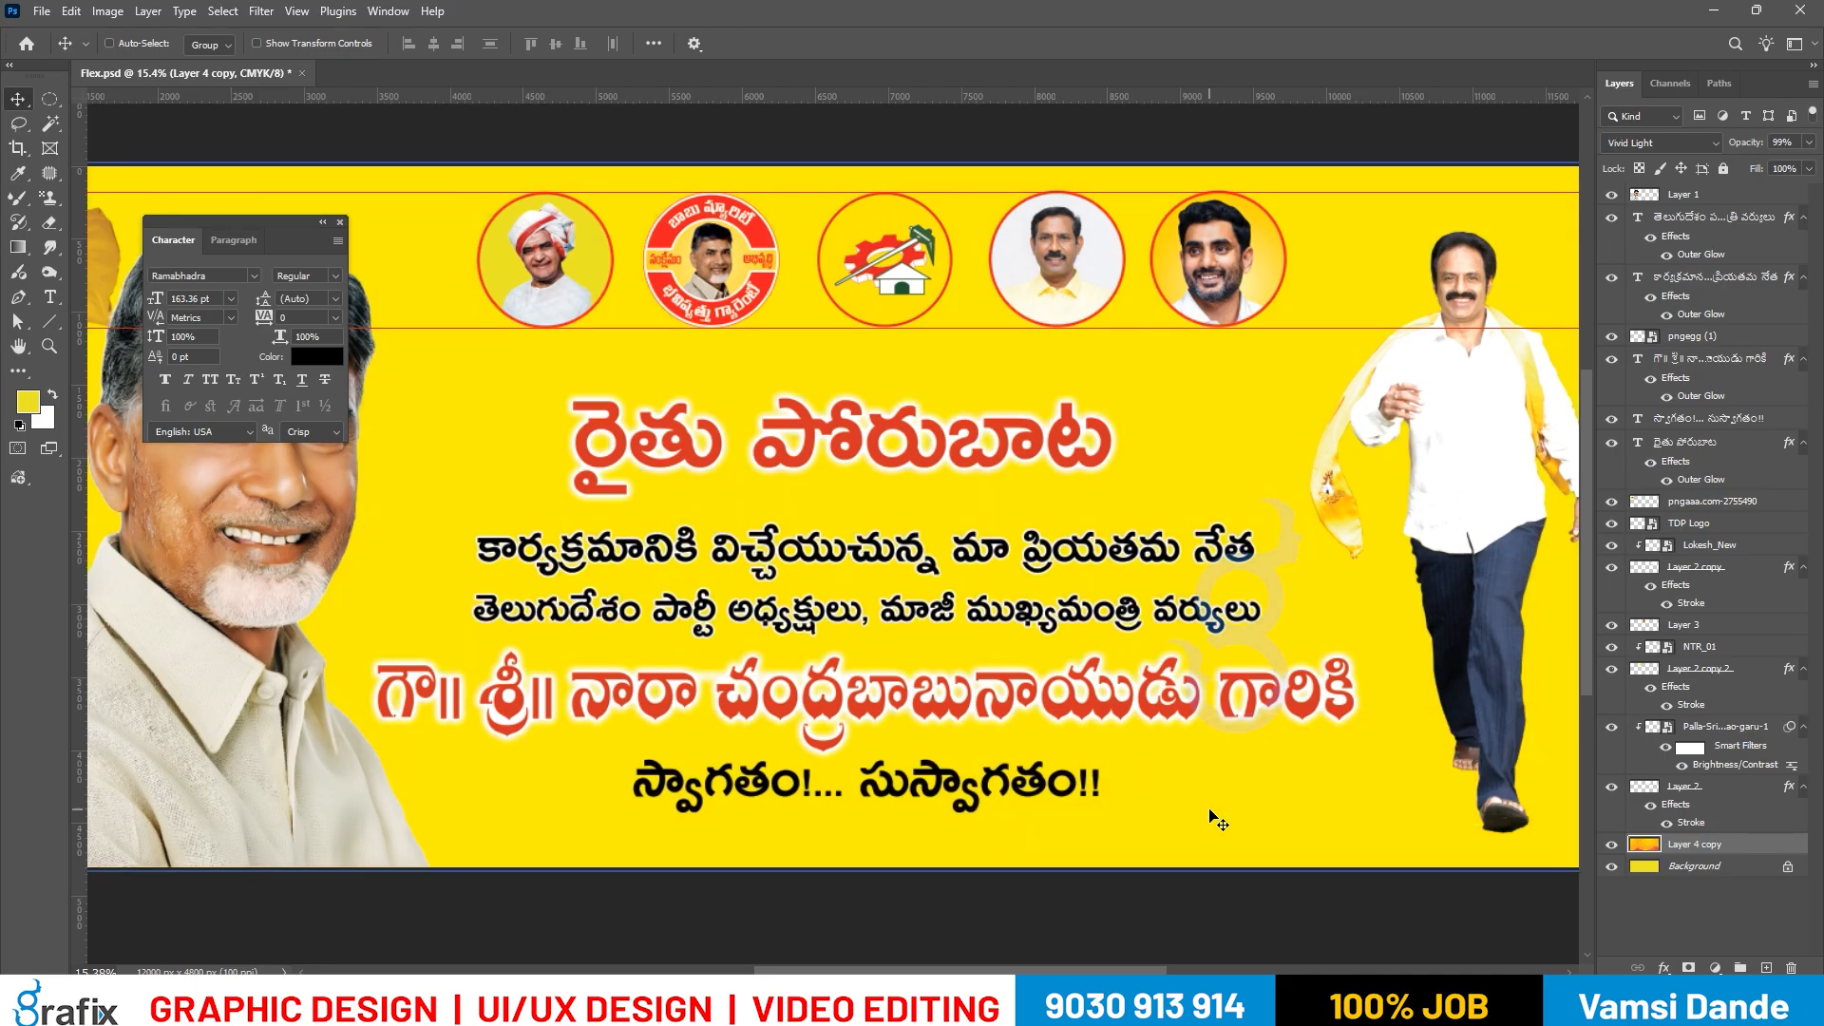
{"action": "key", "text": "shift+plus"}
{"action": "key", "text": "shift+plus"}
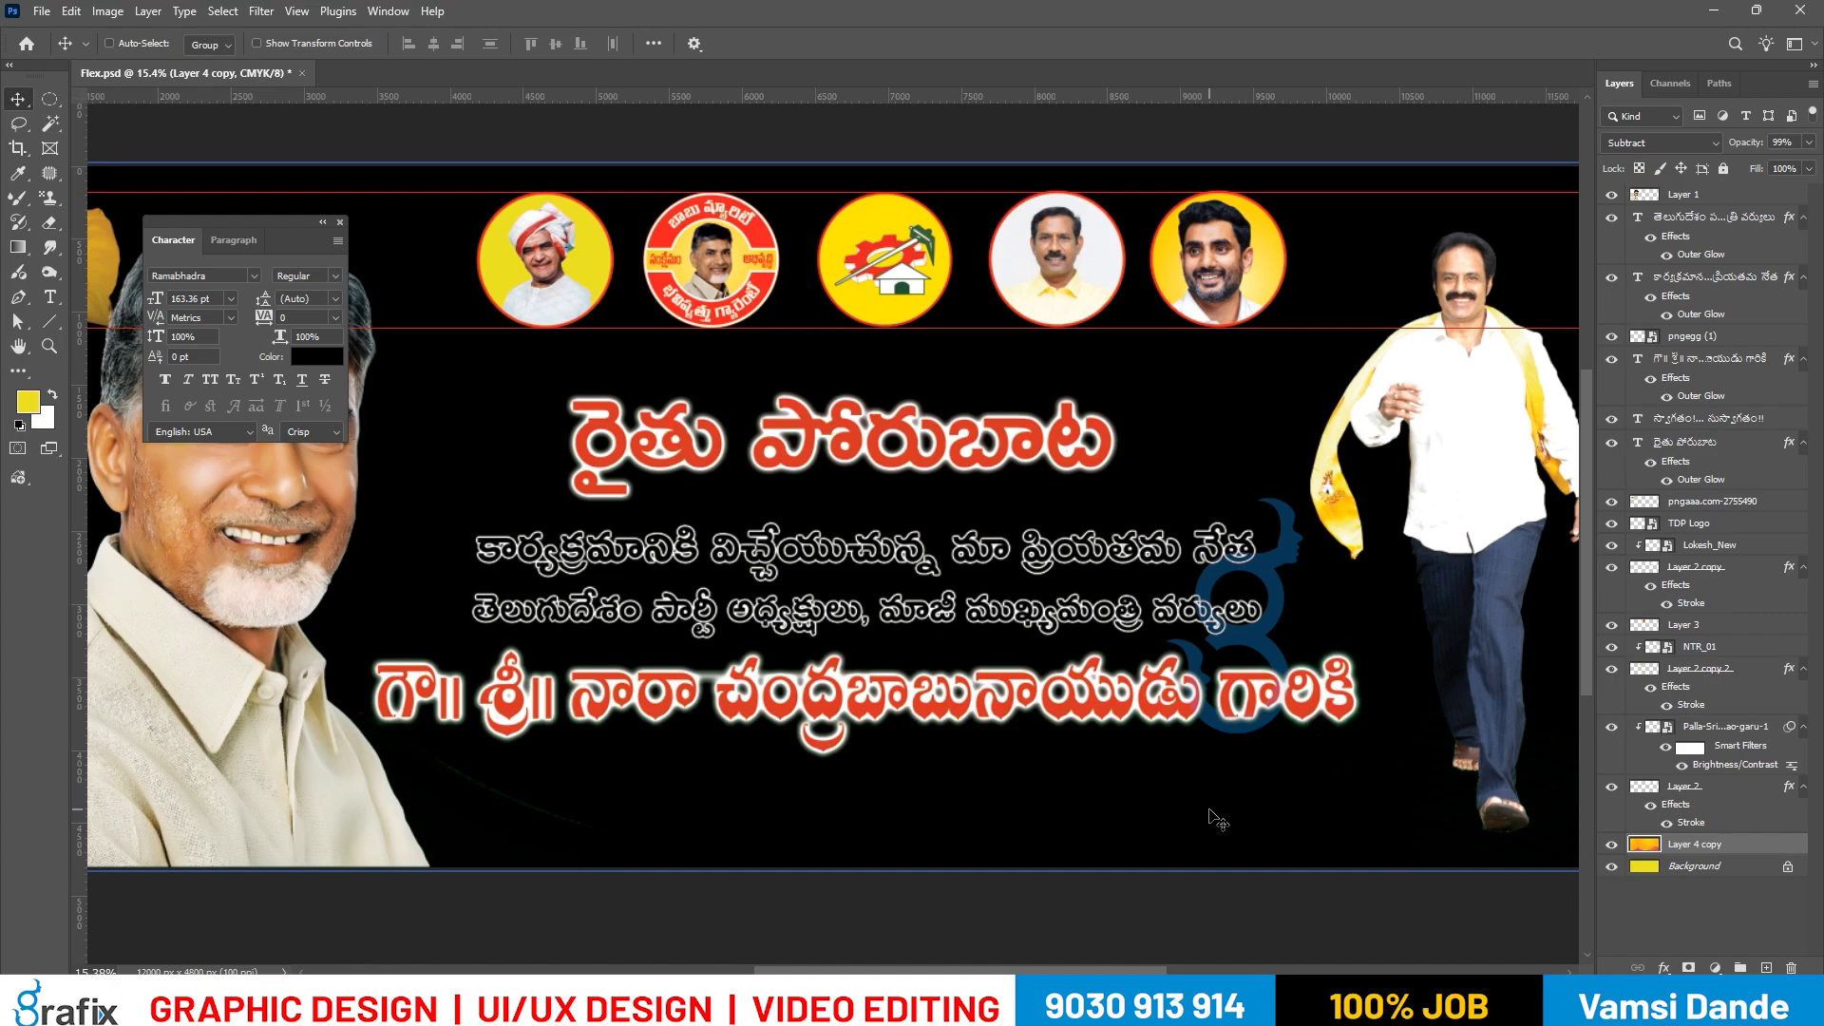
{"action": "key", "text": "shift+plus"}
{"action": "key", "text": "shift+plus"}
{"action": "key", "text": "shift+plus"}
{"action": "key", "text": "shift+plus"}
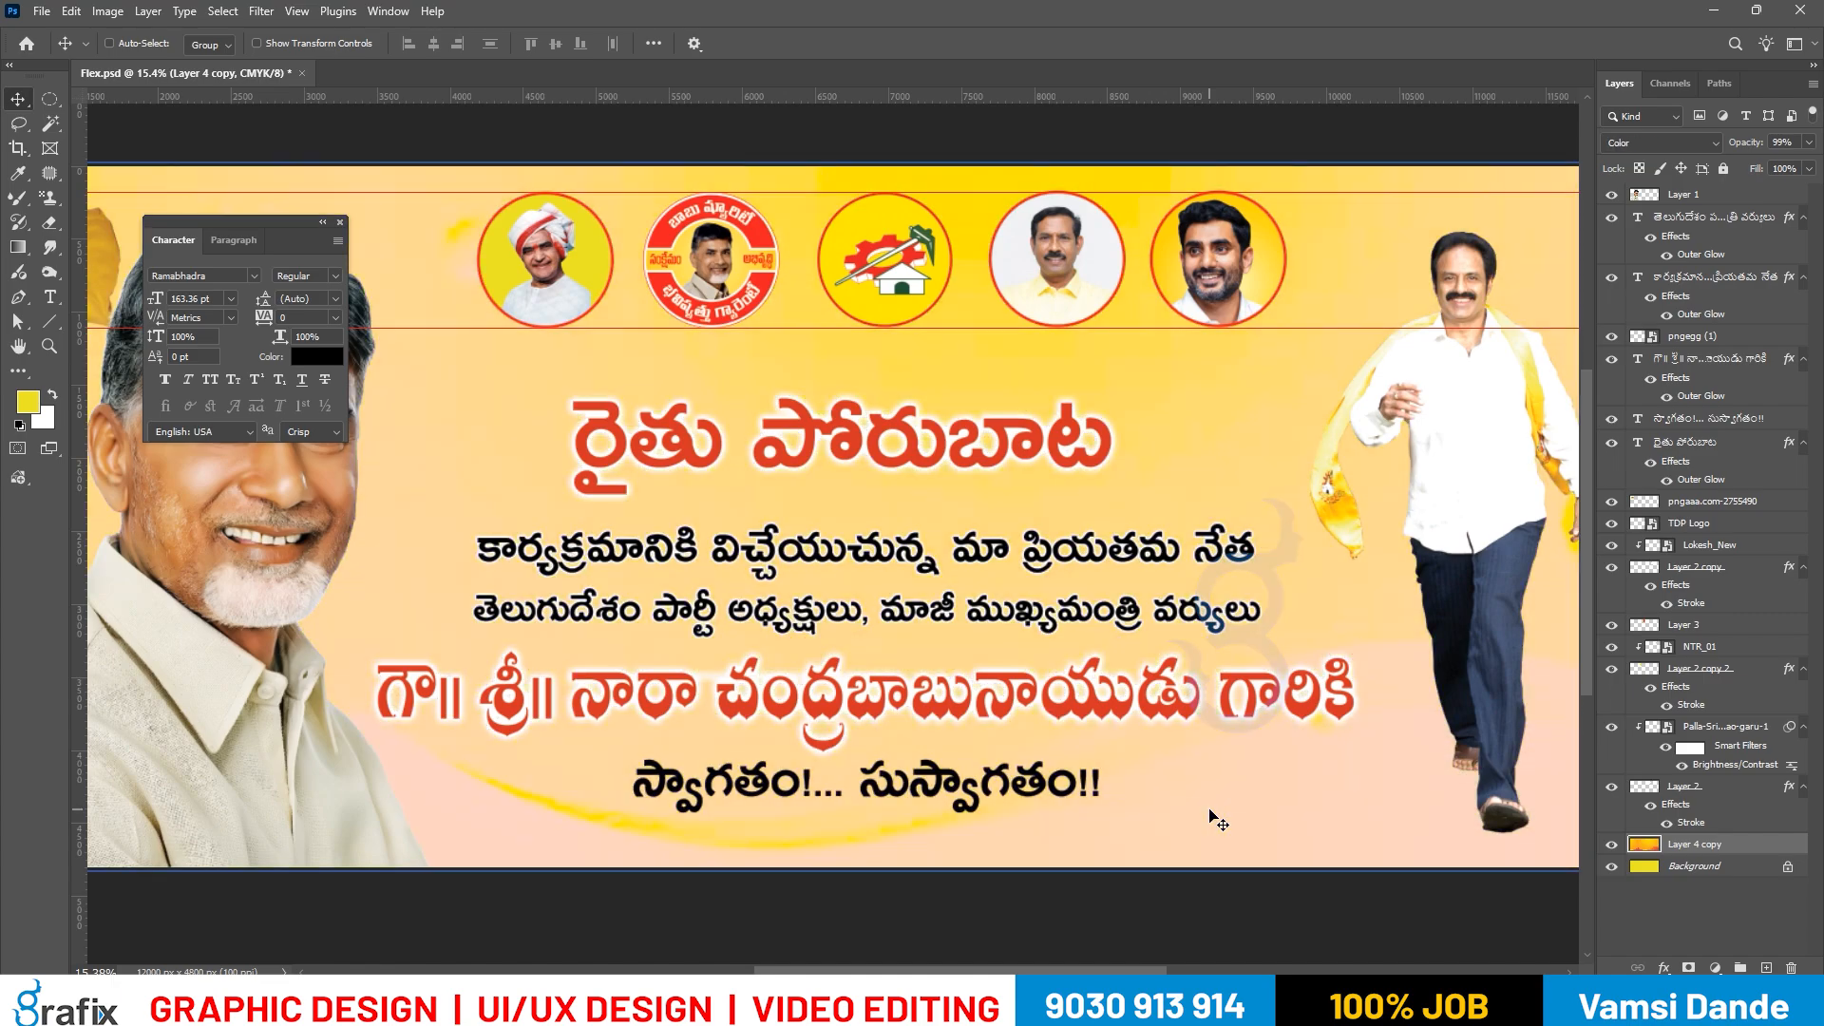
{"action": "key", "text": "shift+plus"}
{"action": "key", "text": "shift+plus"}
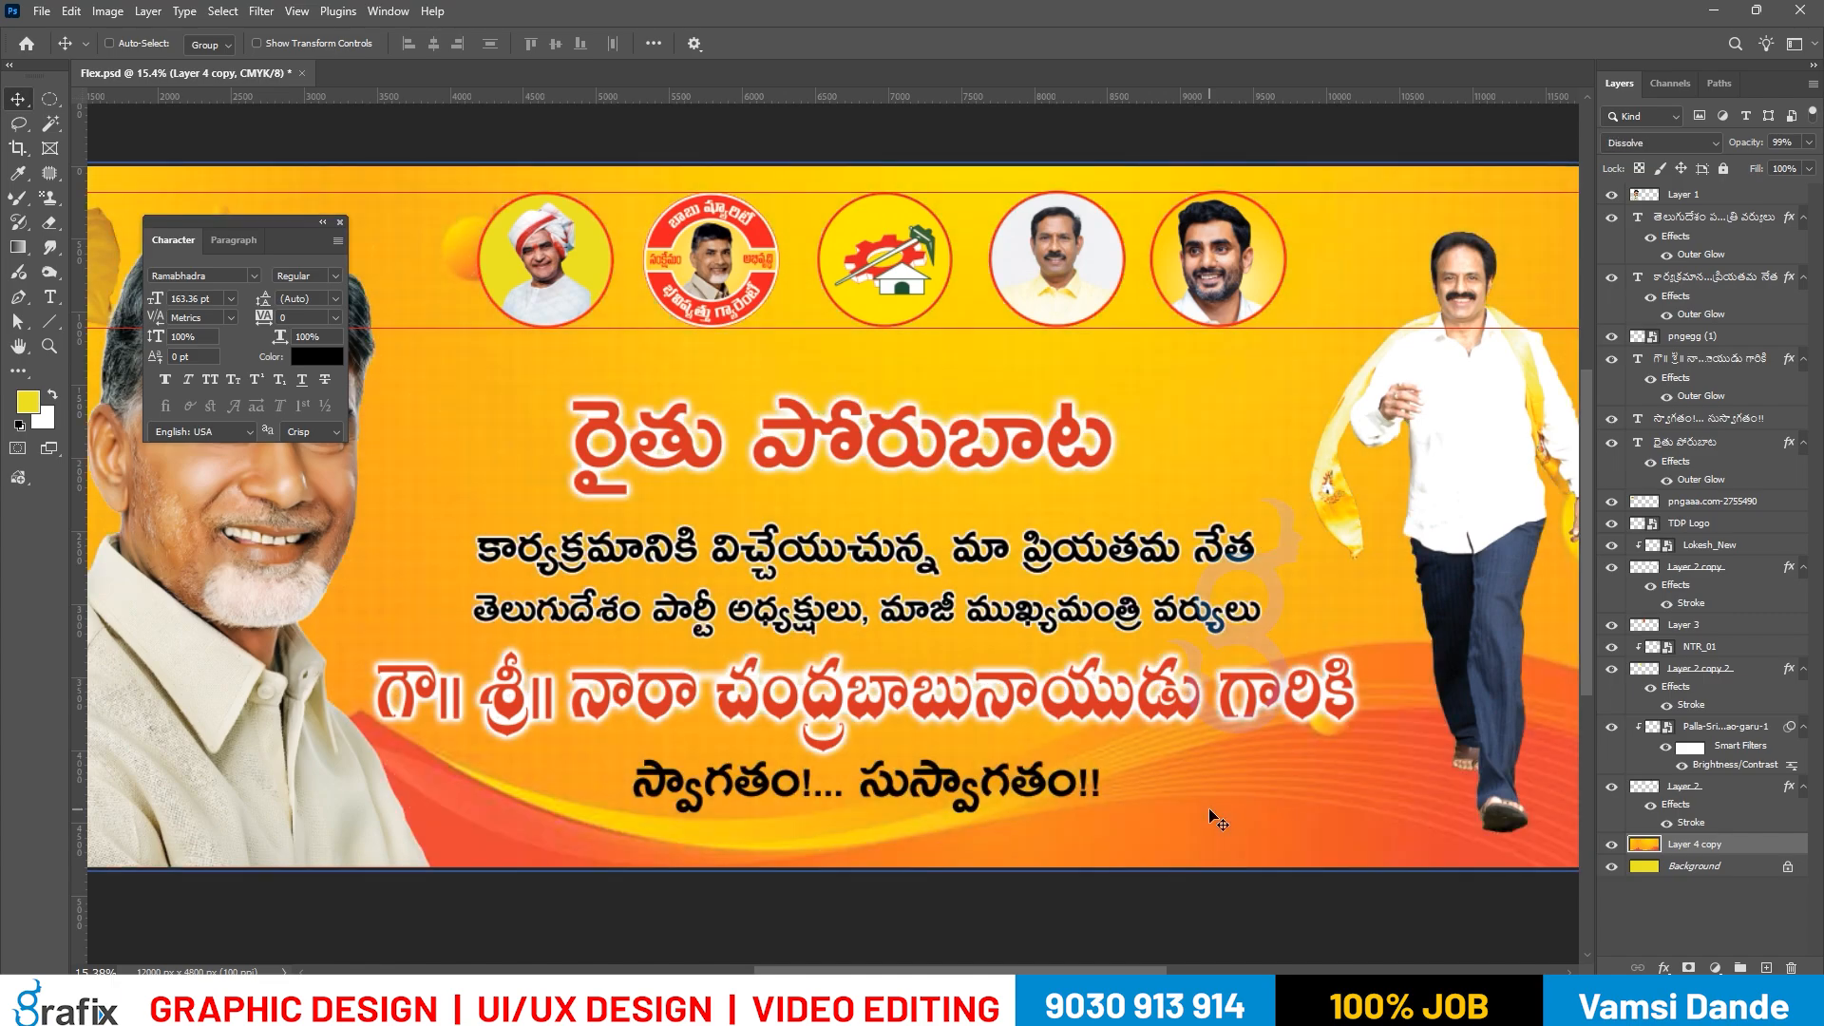
{"action": "key", "text": "shift+plus"}
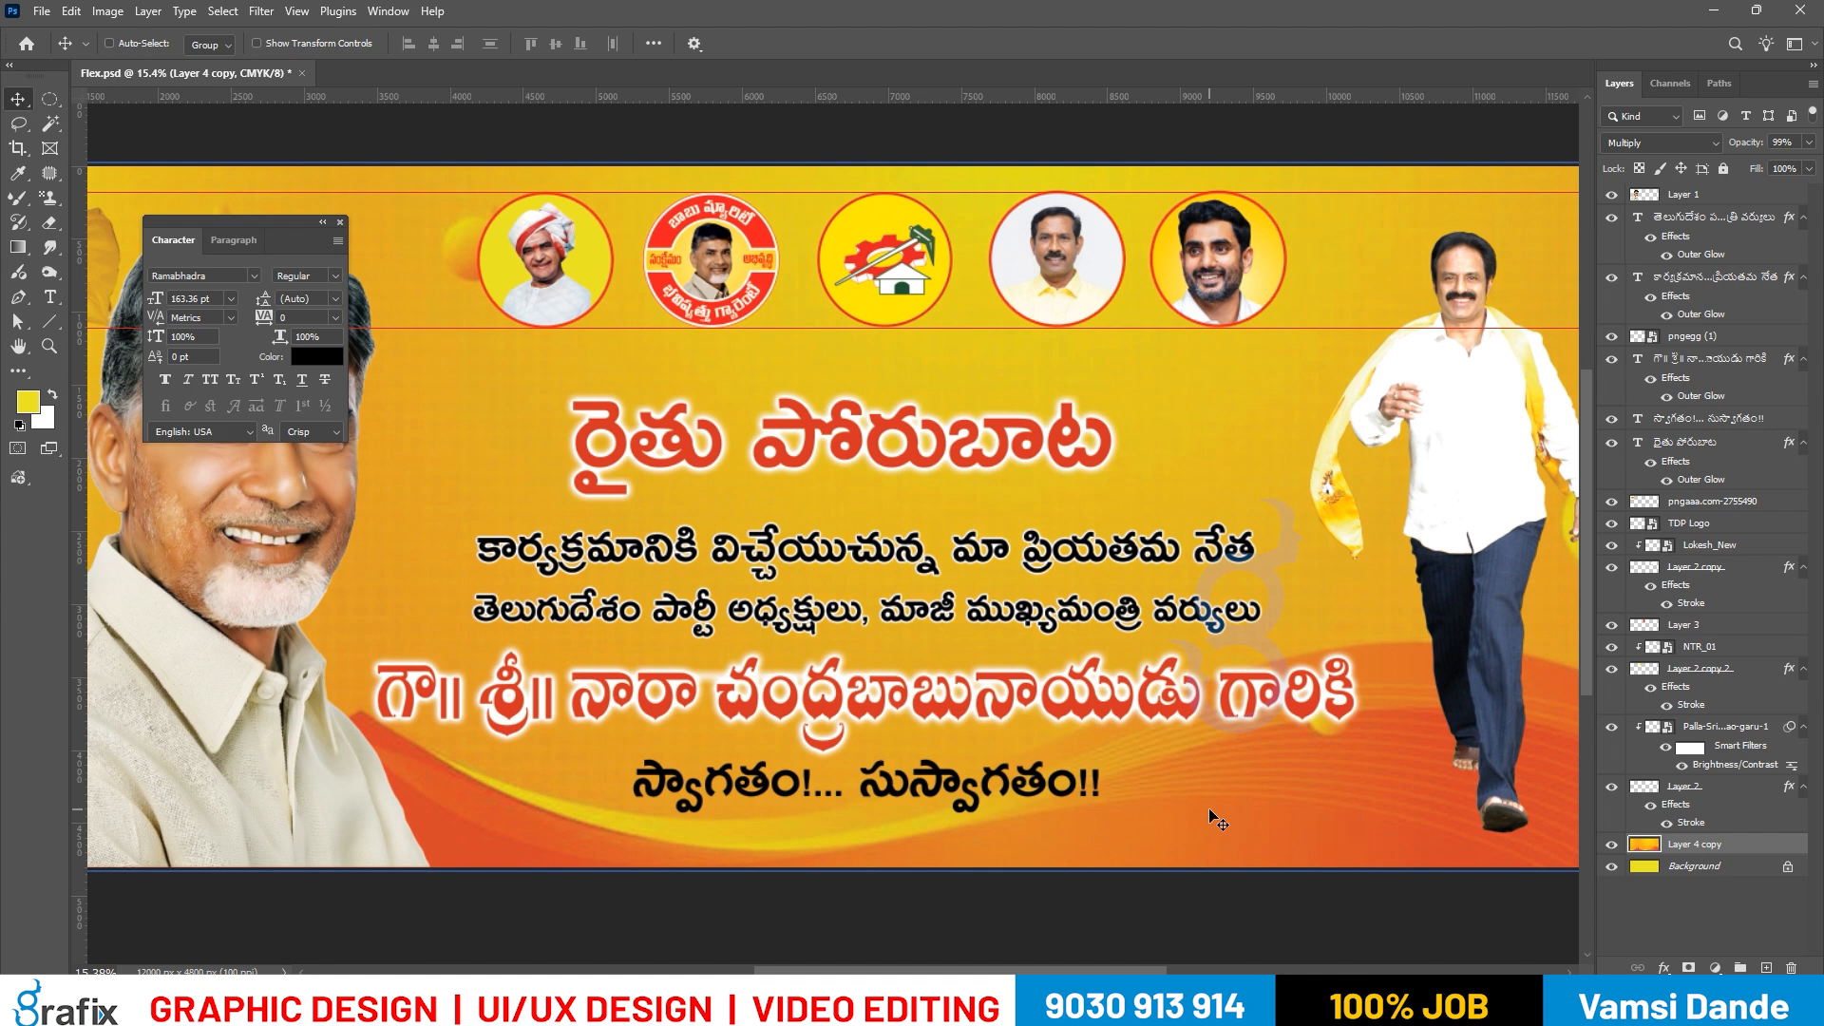
{"action": "key", "text": "shift+plus"}
{"action": "key", "text": "shift+plus"}
{"action": "key", "text": "shift+plus"}
{"action": "key", "text": "shift+plus"}
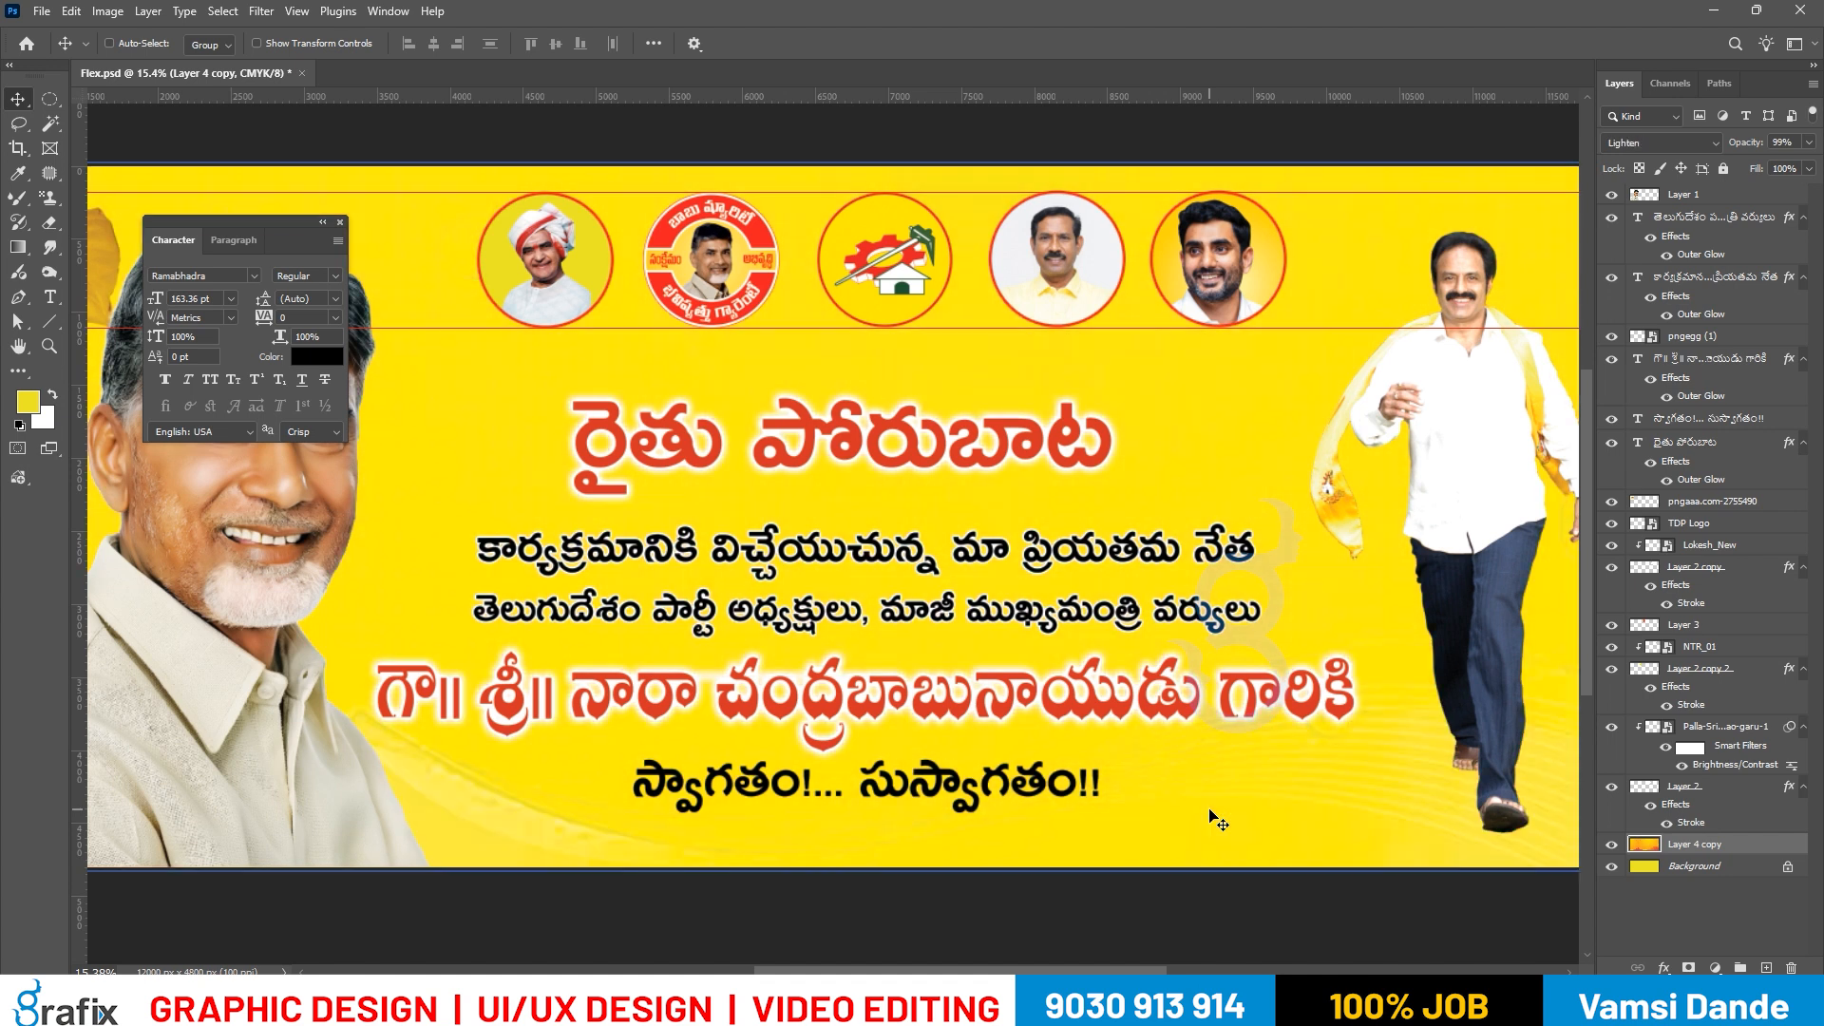
{"action": "key", "text": "shift+minus"}
{"action": "left_click", "coordinate": [1636, 143]}
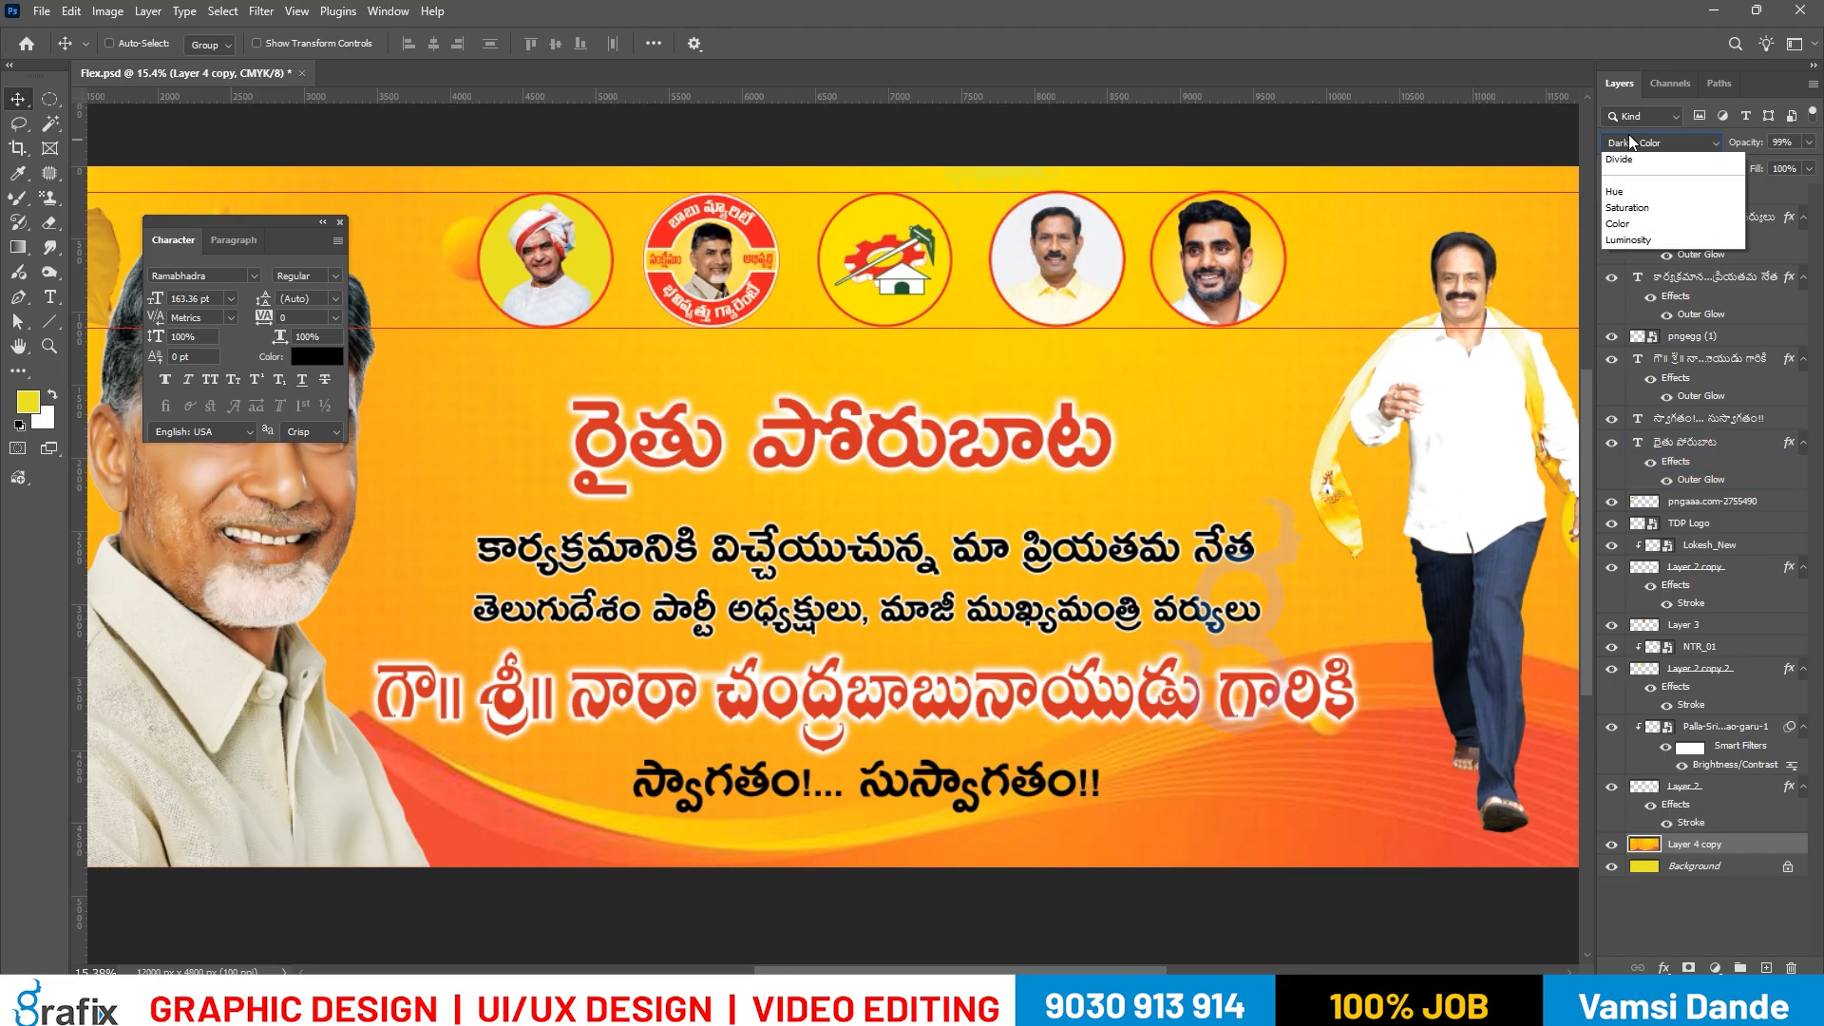
{"action": "left_click", "coordinate": [1621, 160]}
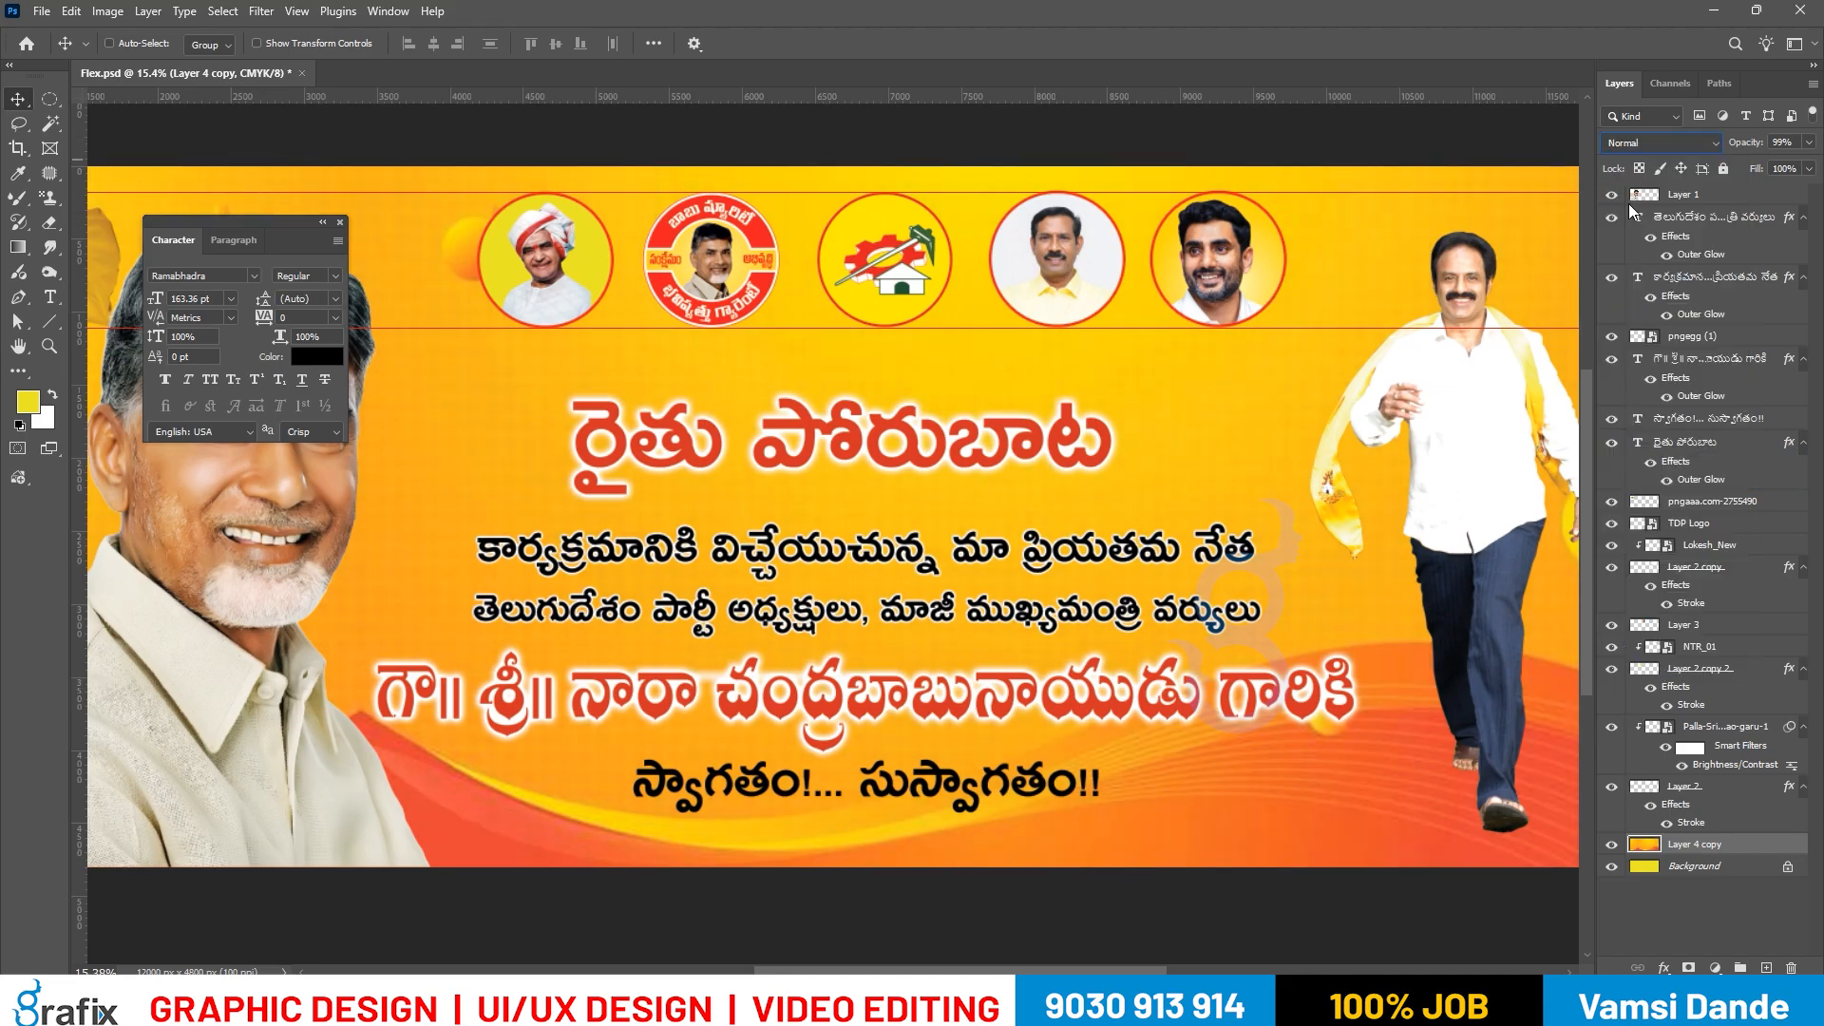
Set the orange background layer's opacity to 30% after comparing it at 50% and 20%.
{"action": "key", "text": "5"}
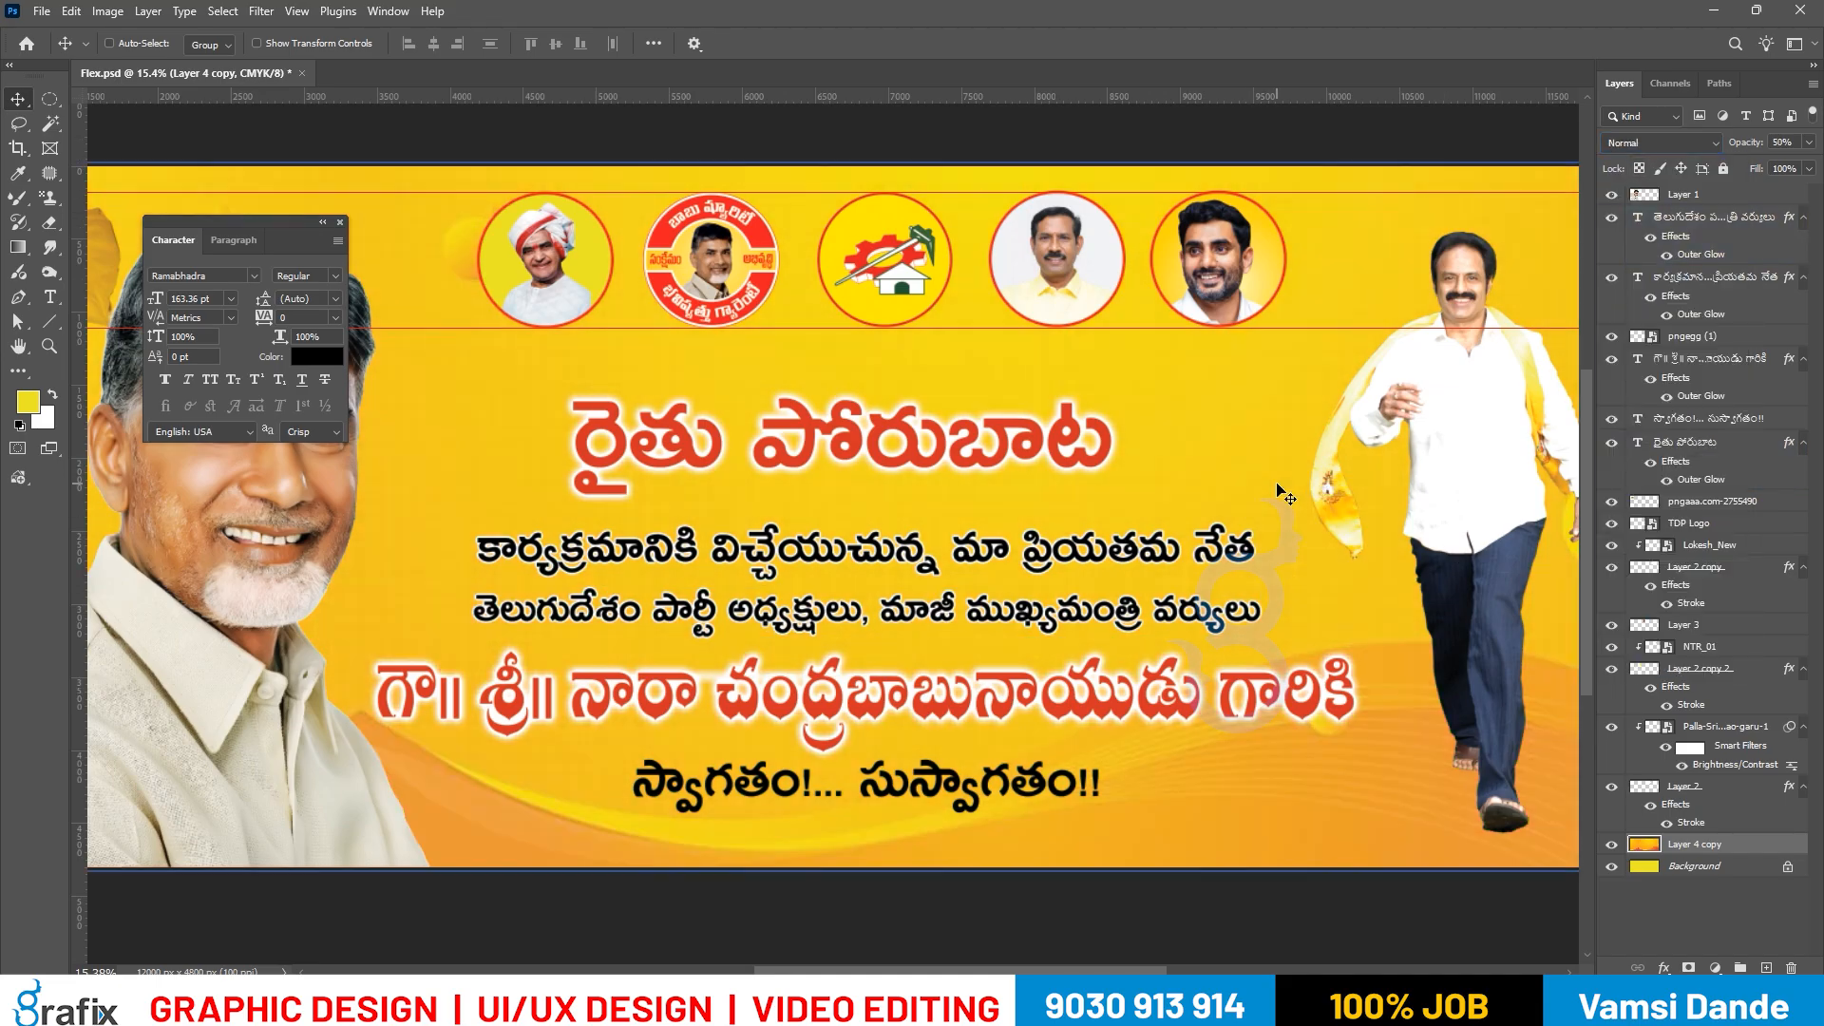
{"action": "key", "text": "2"}
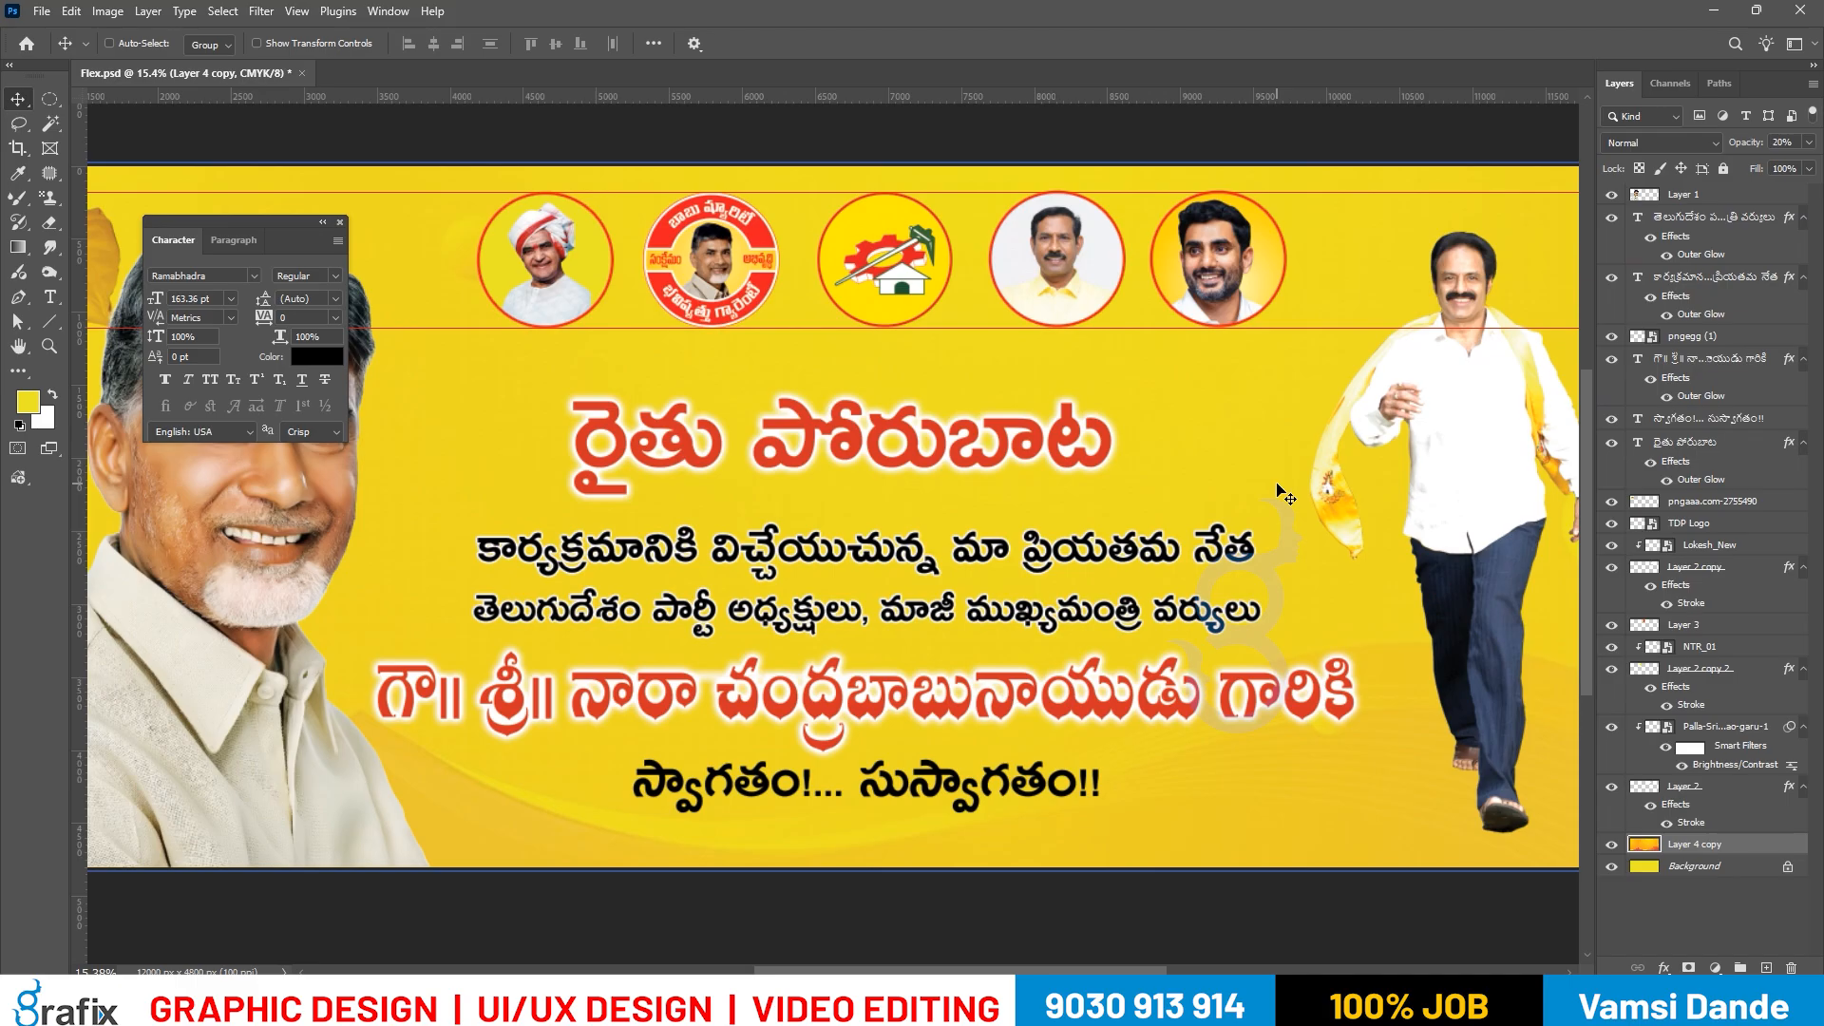
{"action": "scroll", "coordinate": [1097, 533], "scroll_direction": "down", "scroll_amount": 2}
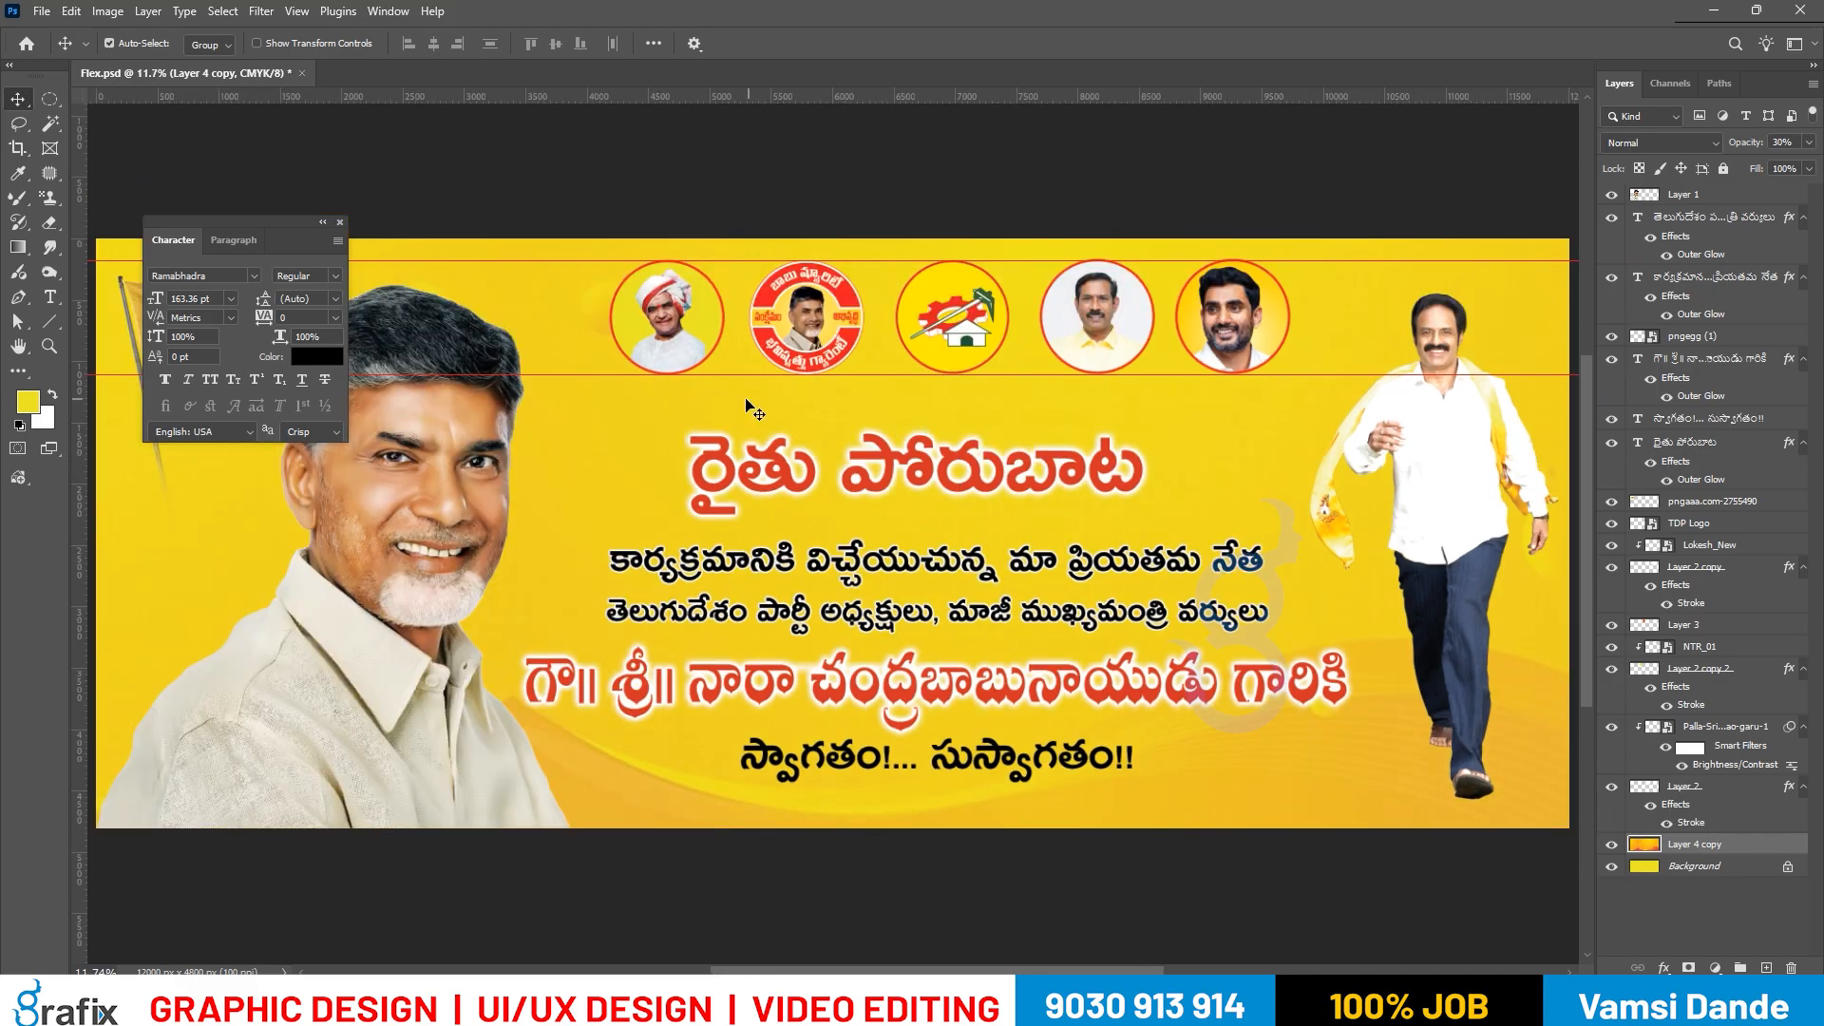
{"action": "key", "text": "3"}
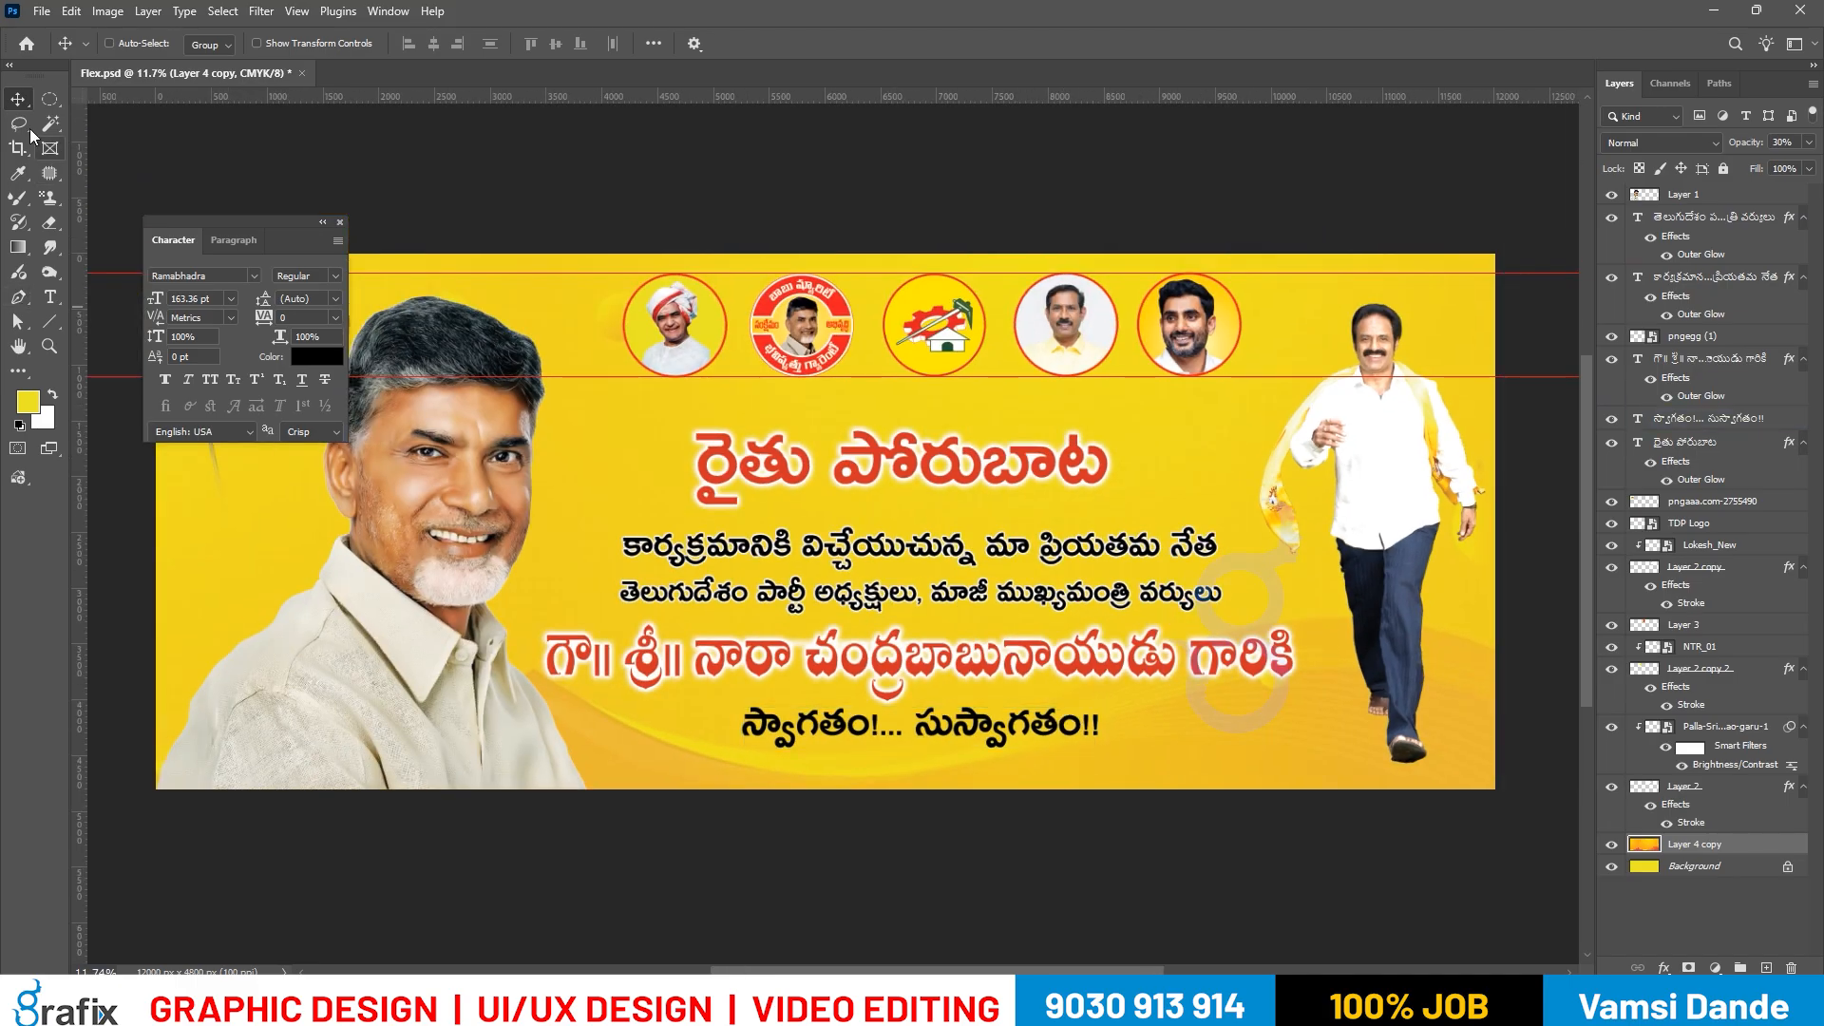
Add a gradient fill layer above the orange background using the yellow-to-white preset from the Basics gradients.
{"action": "left_click", "coordinate": [18, 246]}
{"action": "left_click", "coordinate": [299, 44]}
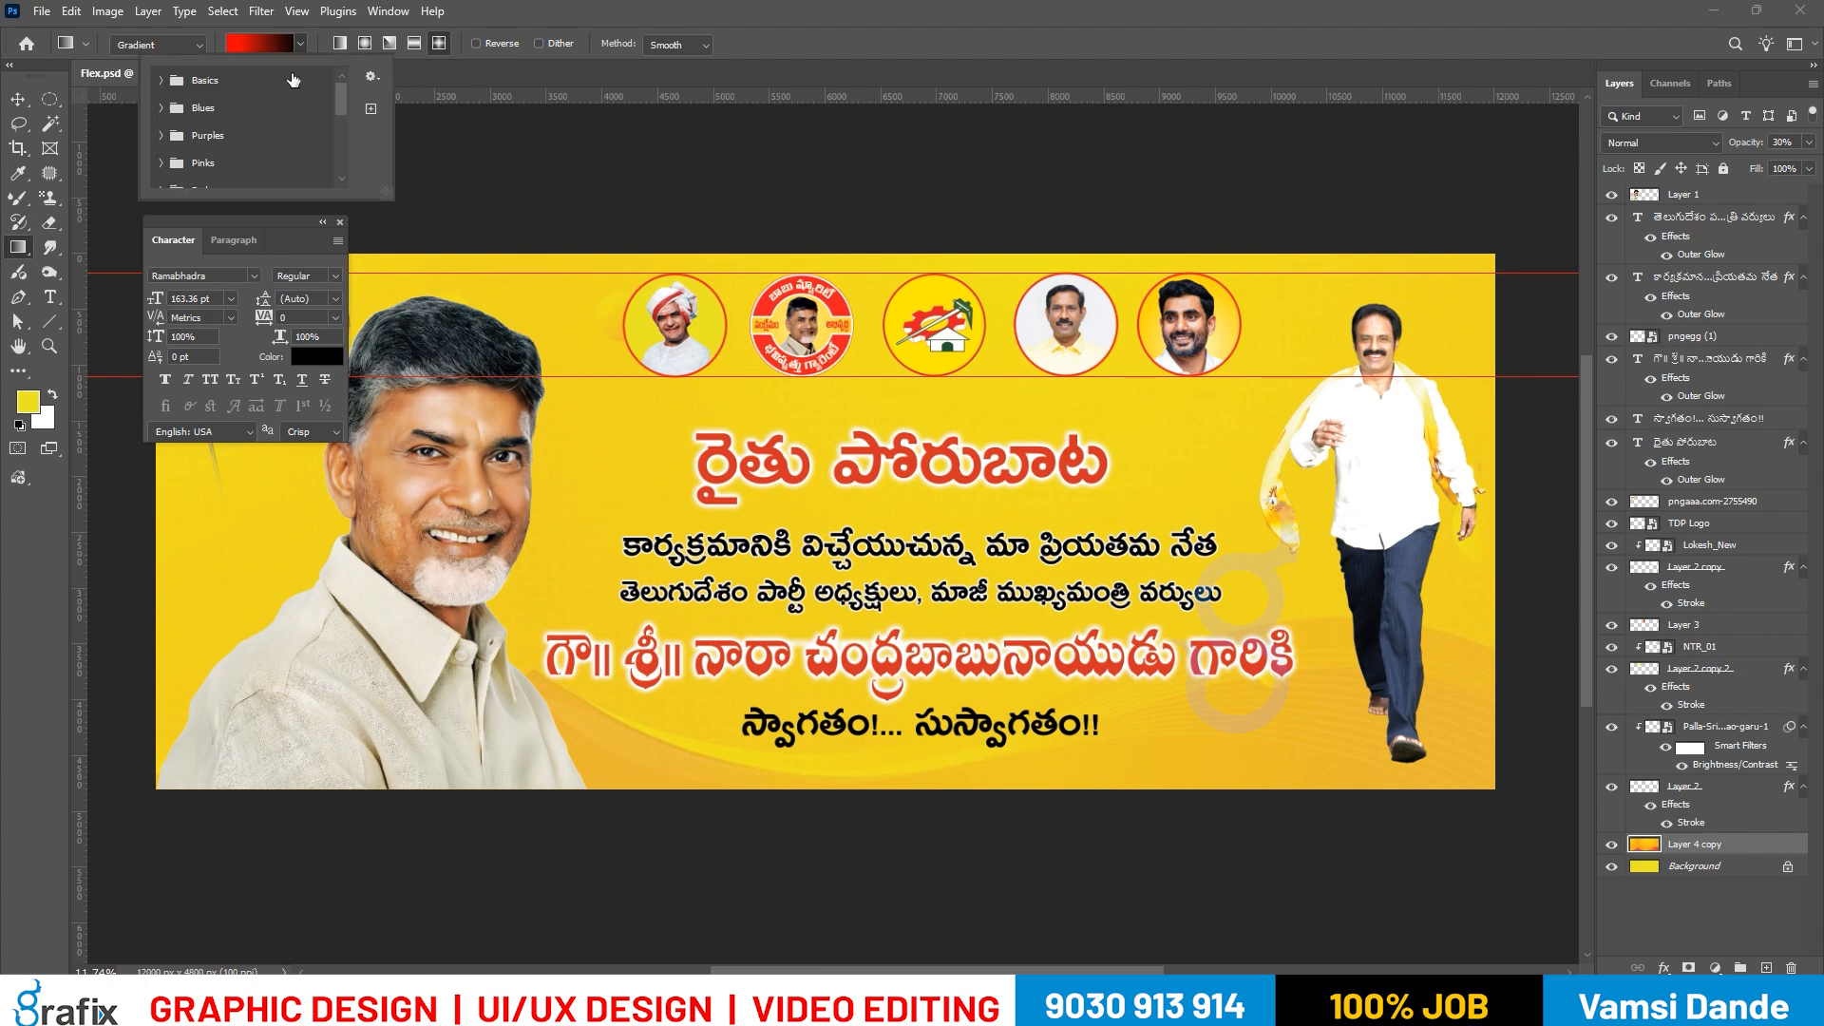
{"action": "left_click", "coordinate": [293, 48]}
{"action": "left_click", "coordinate": [300, 45]}
{"action": "left_click", "coordinate": [54, 255]}
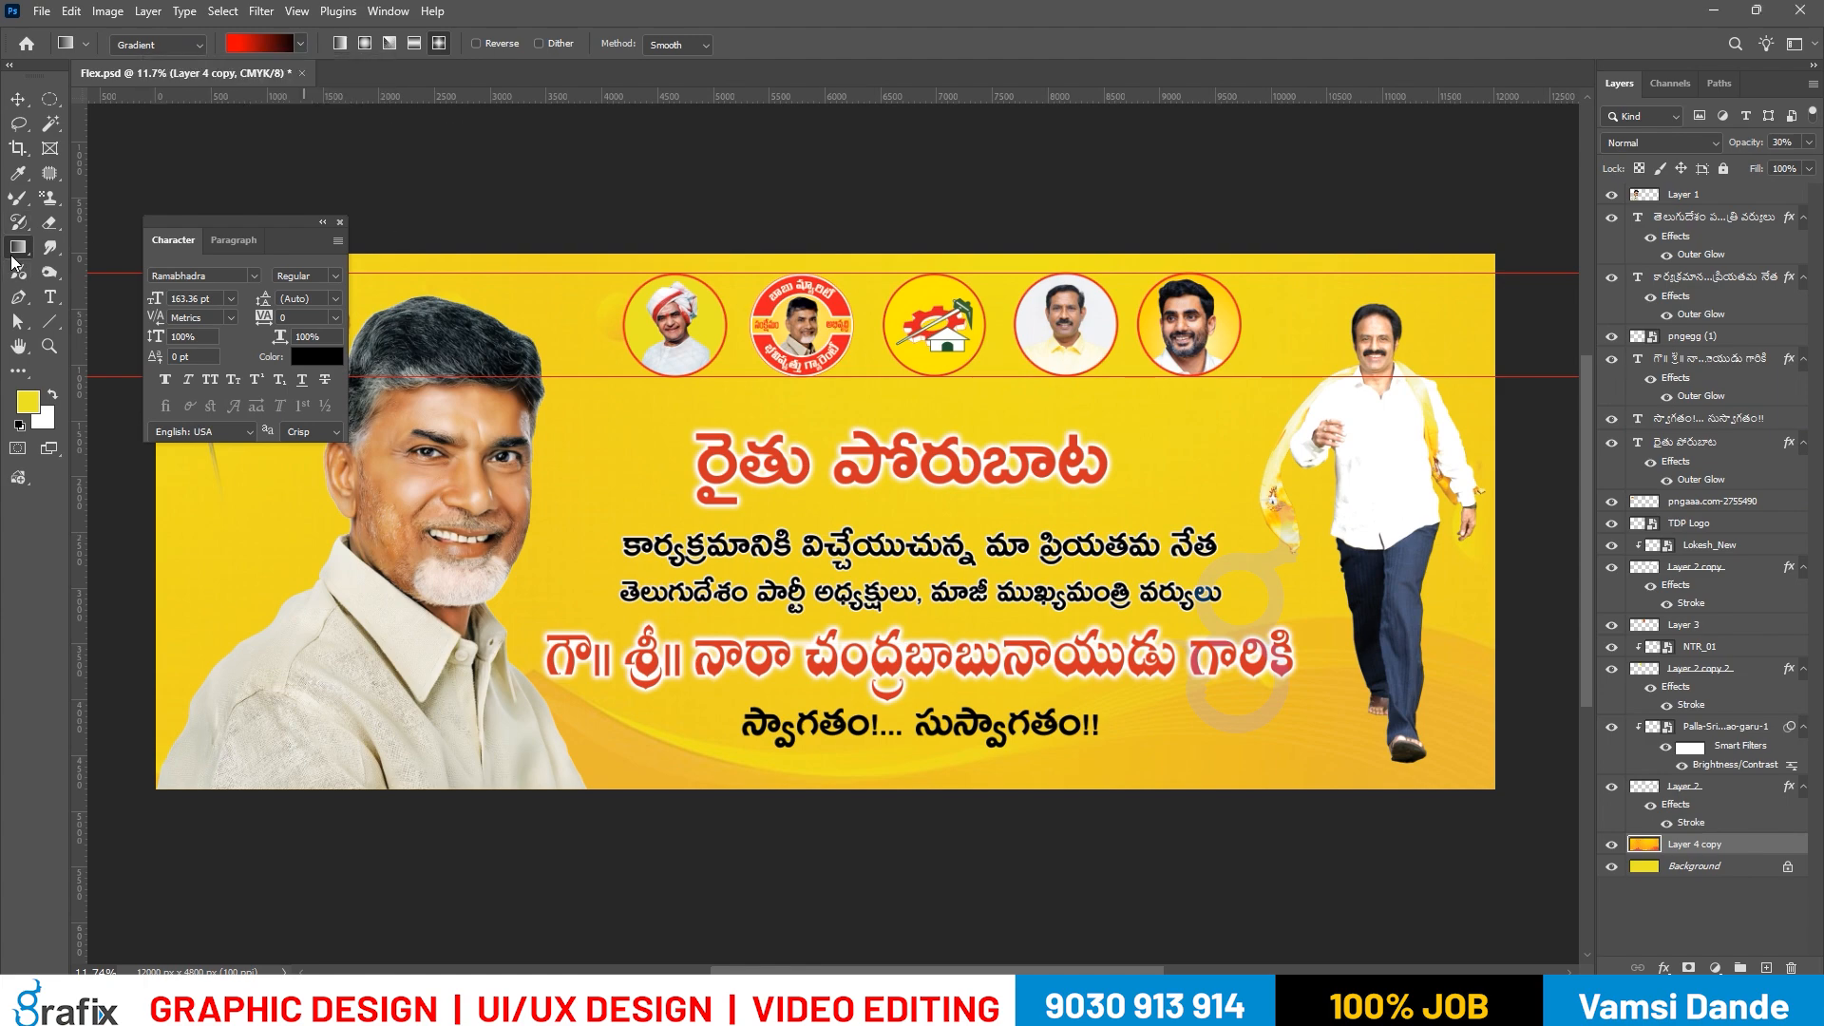
{"action": "left_click", "coordinate": [299, 48]}
{"action": "scroll", "coordinate": [199, 126], "scroll_direction": "up", "scroll_amount": 1}
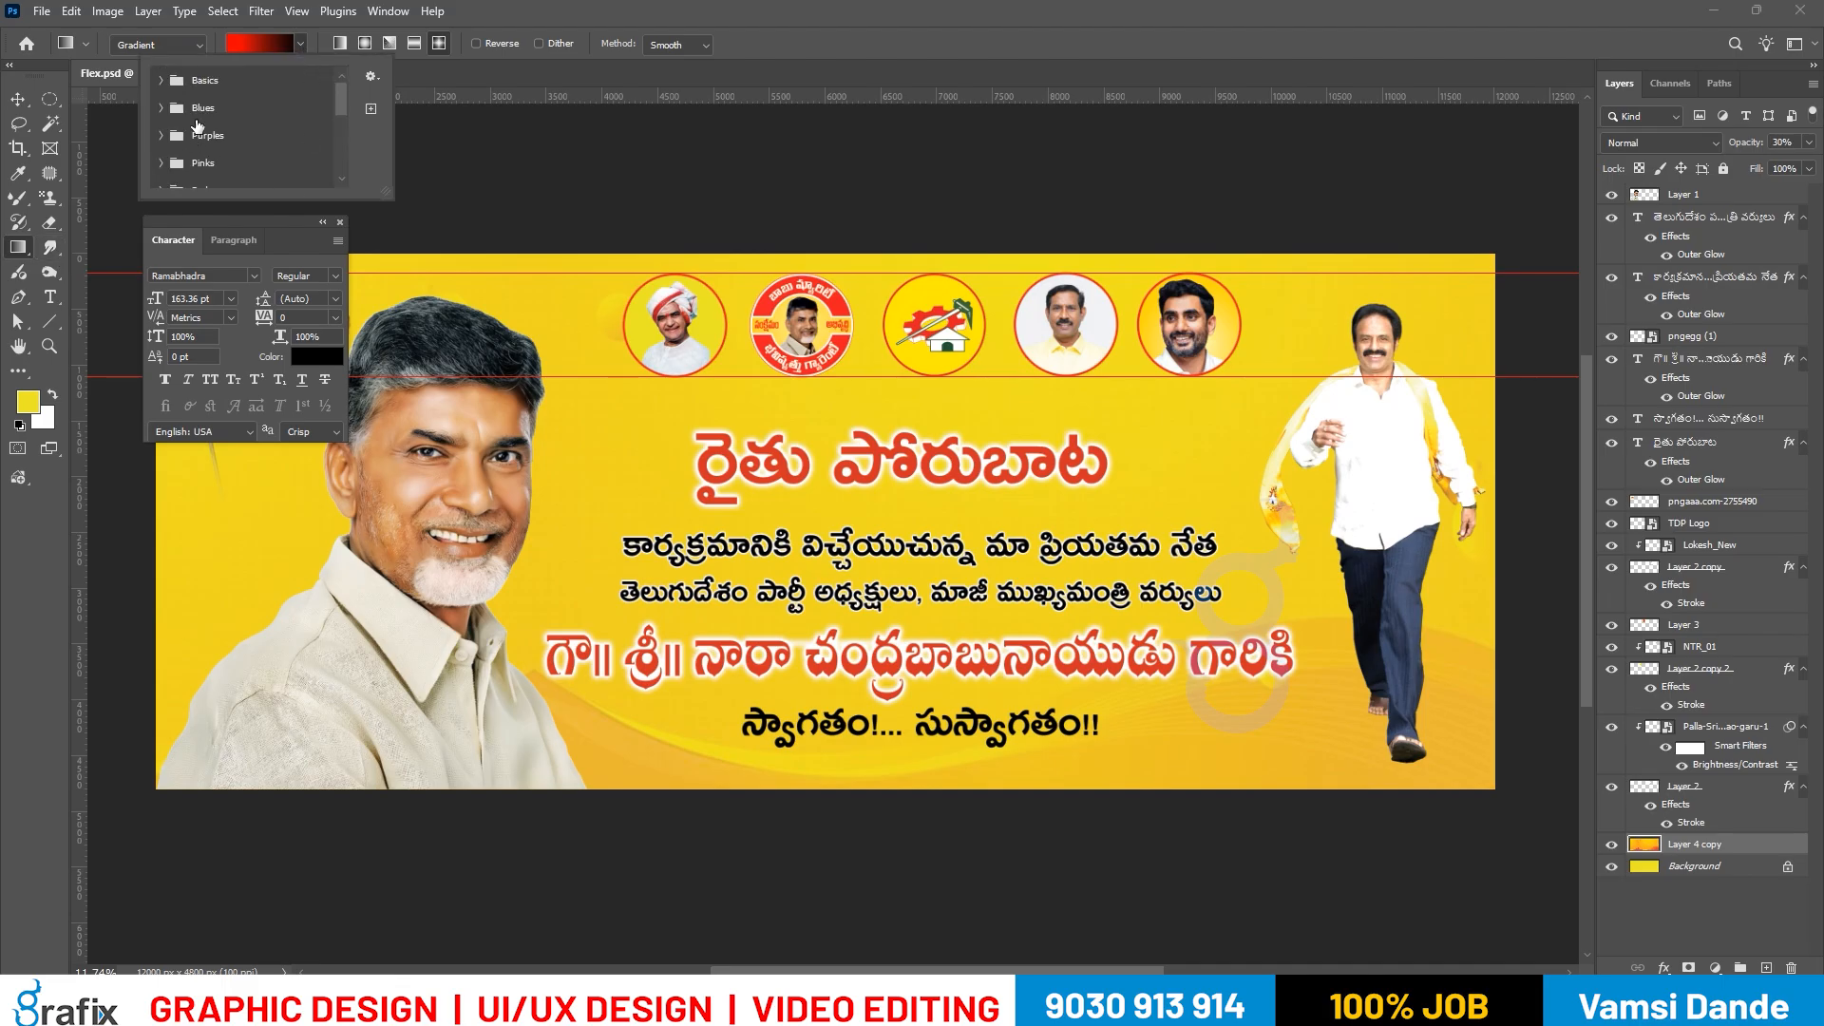
{"action": "left_click", "coordinate": [387, 11]}
{"action": "left_click", "coordinate": [419, 308]}
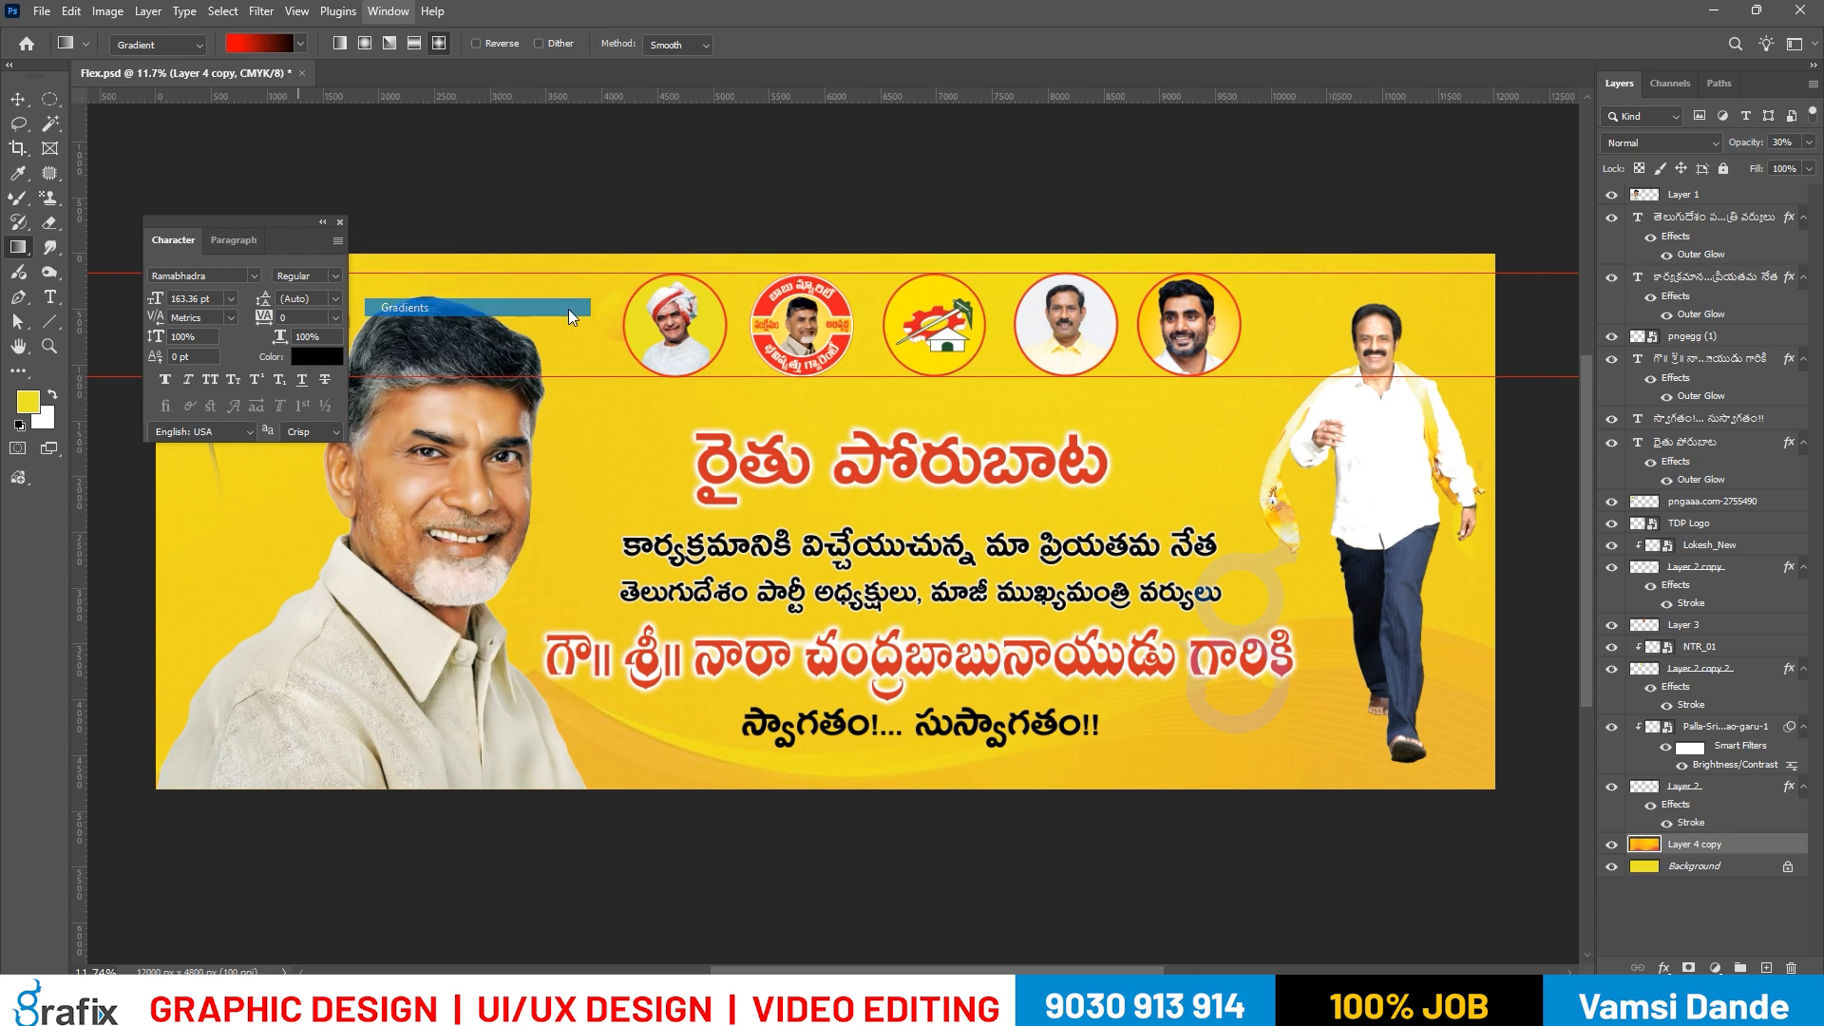
{"action": "left_click", "coordinate": [825, 353]}
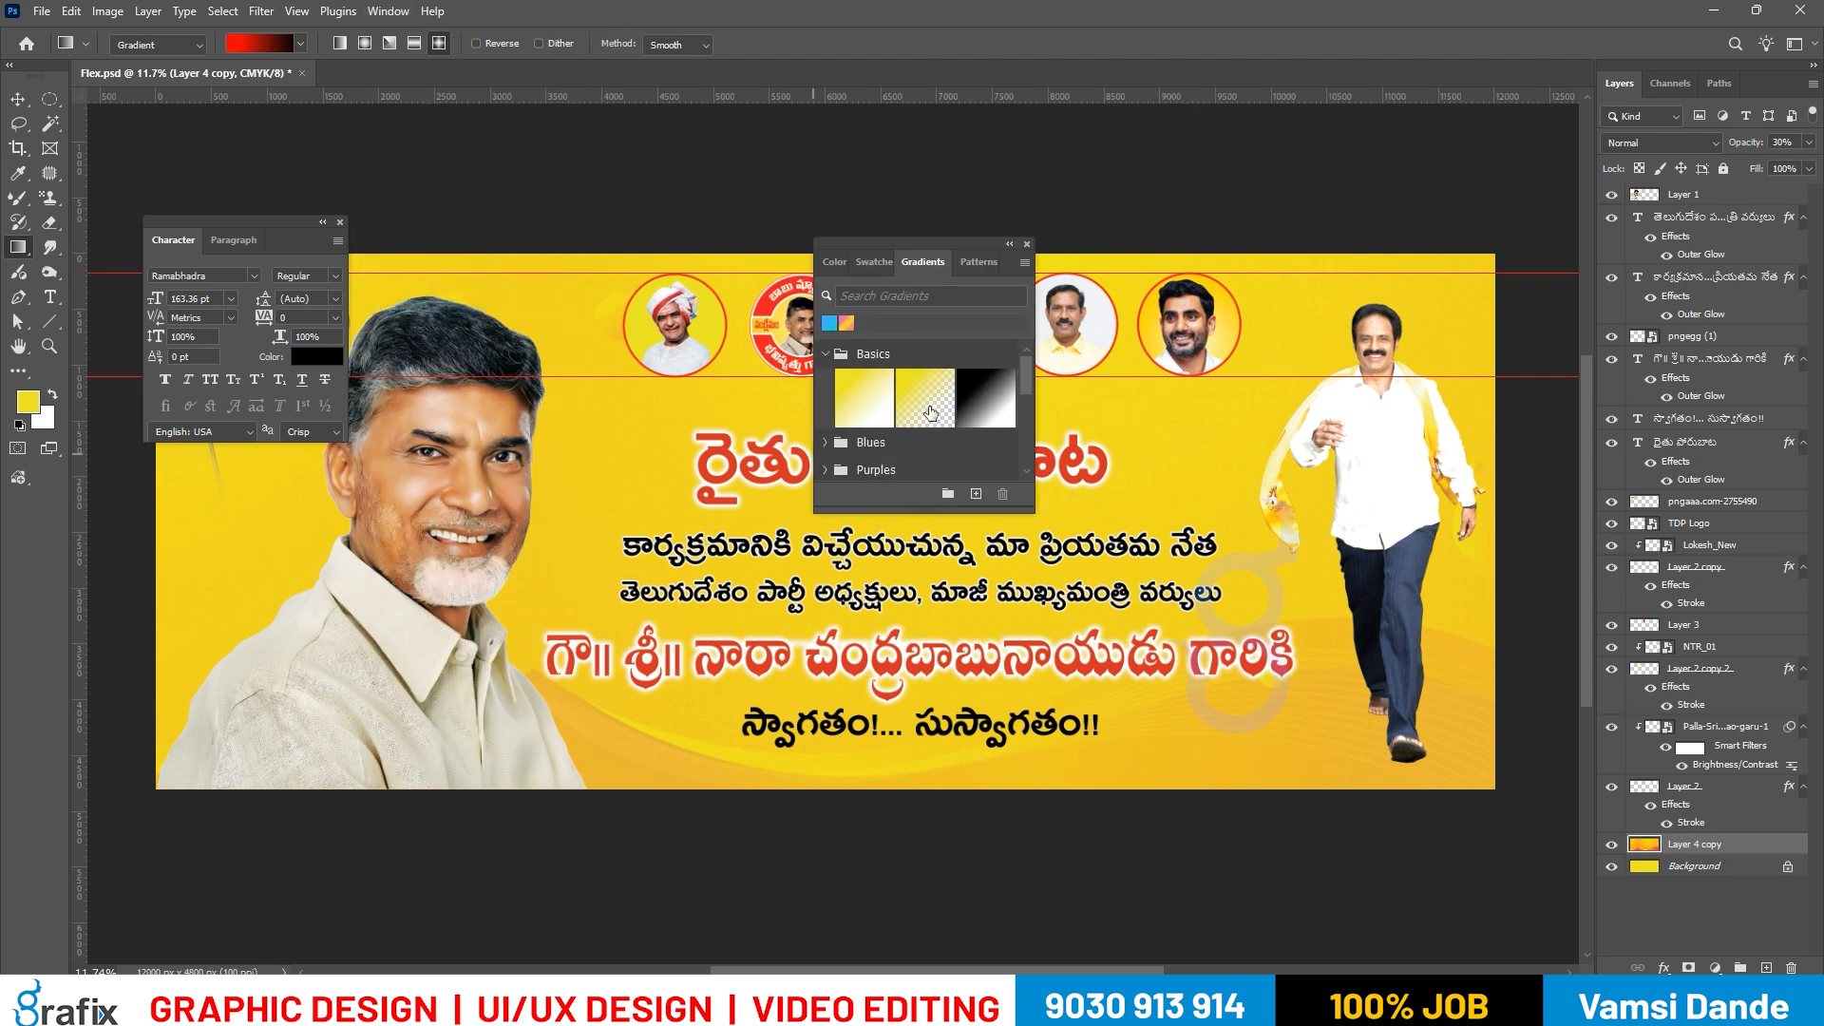
{"action": "left_click", "coordinate": [858, 407]}
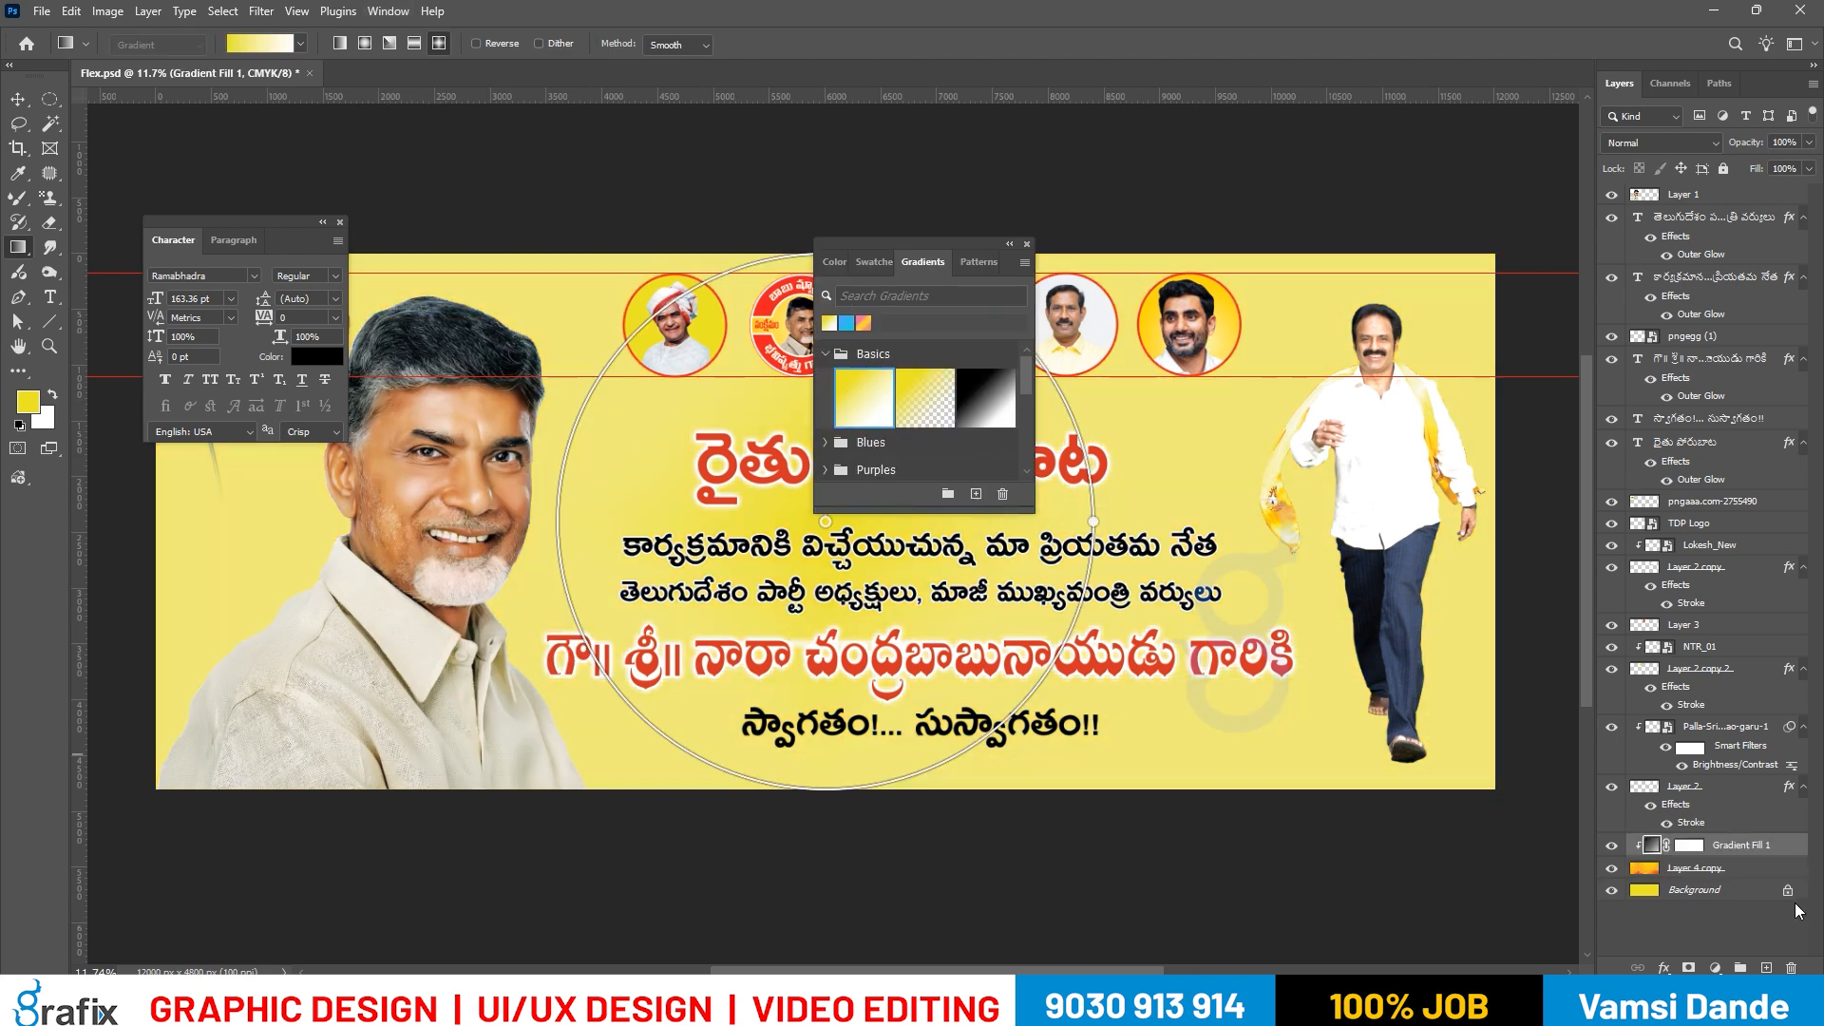
Move the gradient fill layer below the orange background layer, directly above the yellow base.
{"action": "left_click_drag", "start_coordinate": [1748, 858], "coordinate": [1748, 880]}
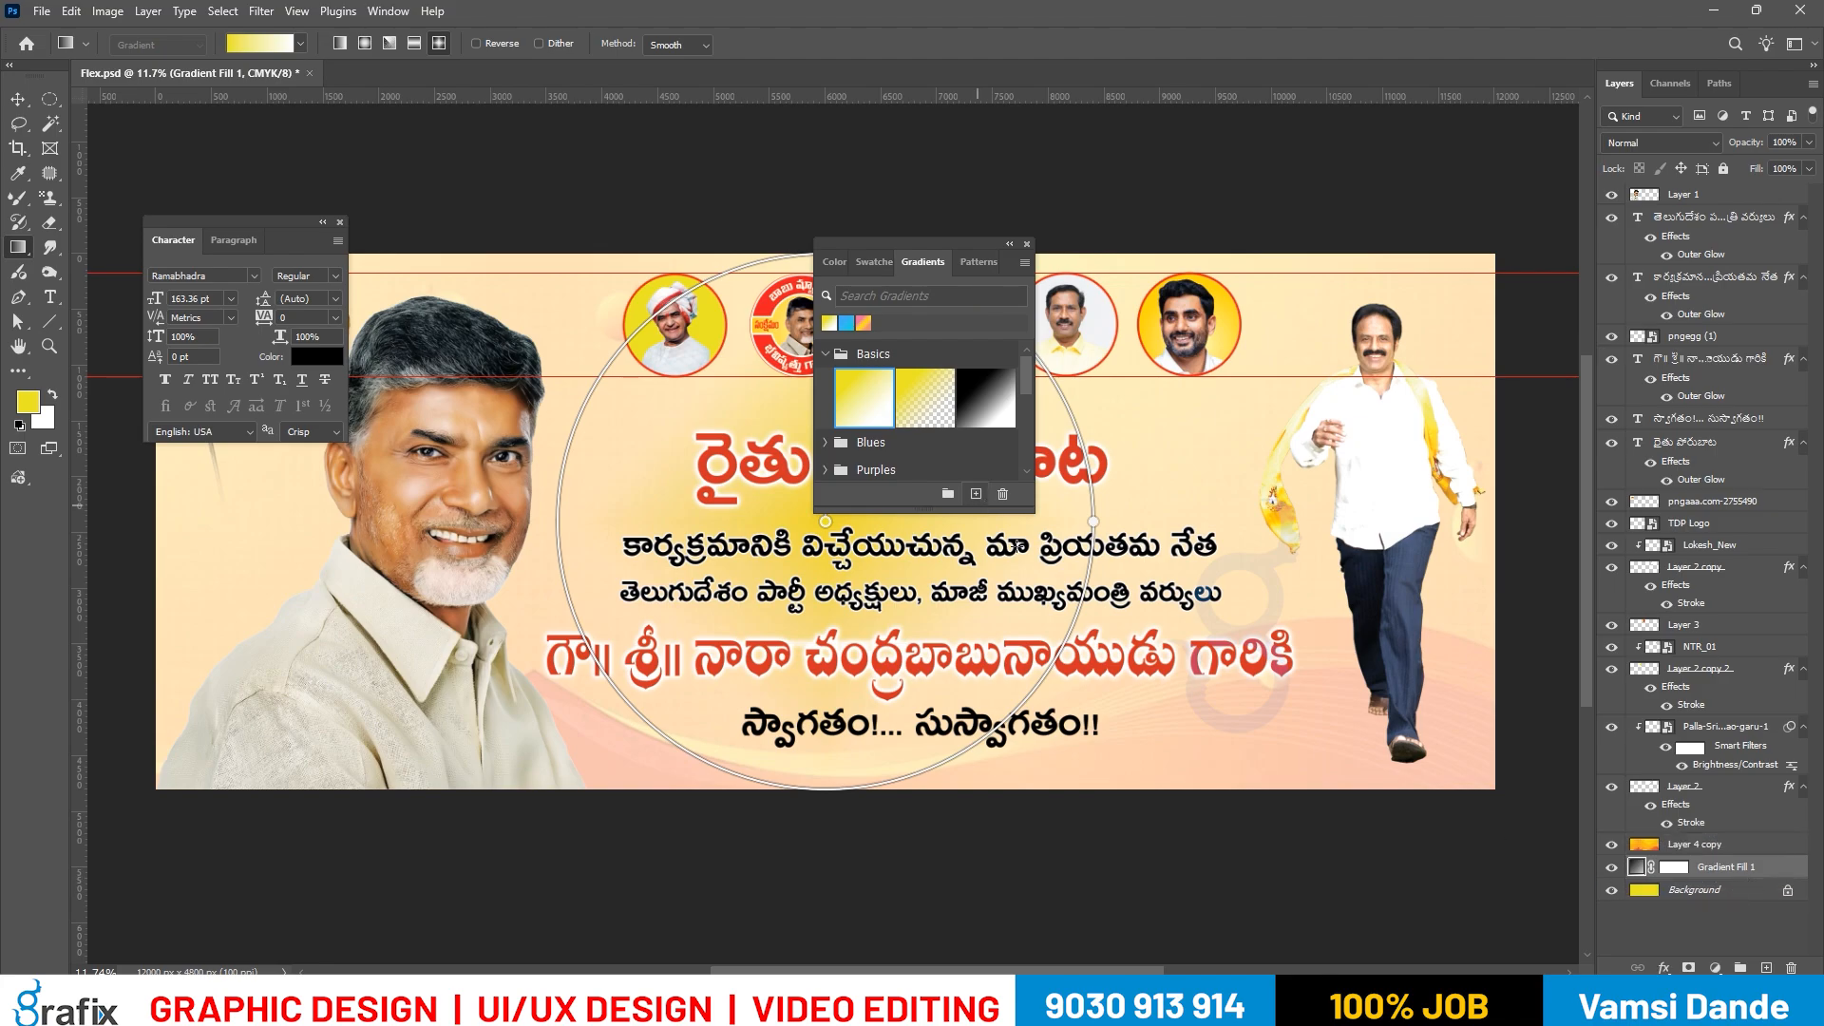
{"action": "left_click", "coordinate": [301, 44]}
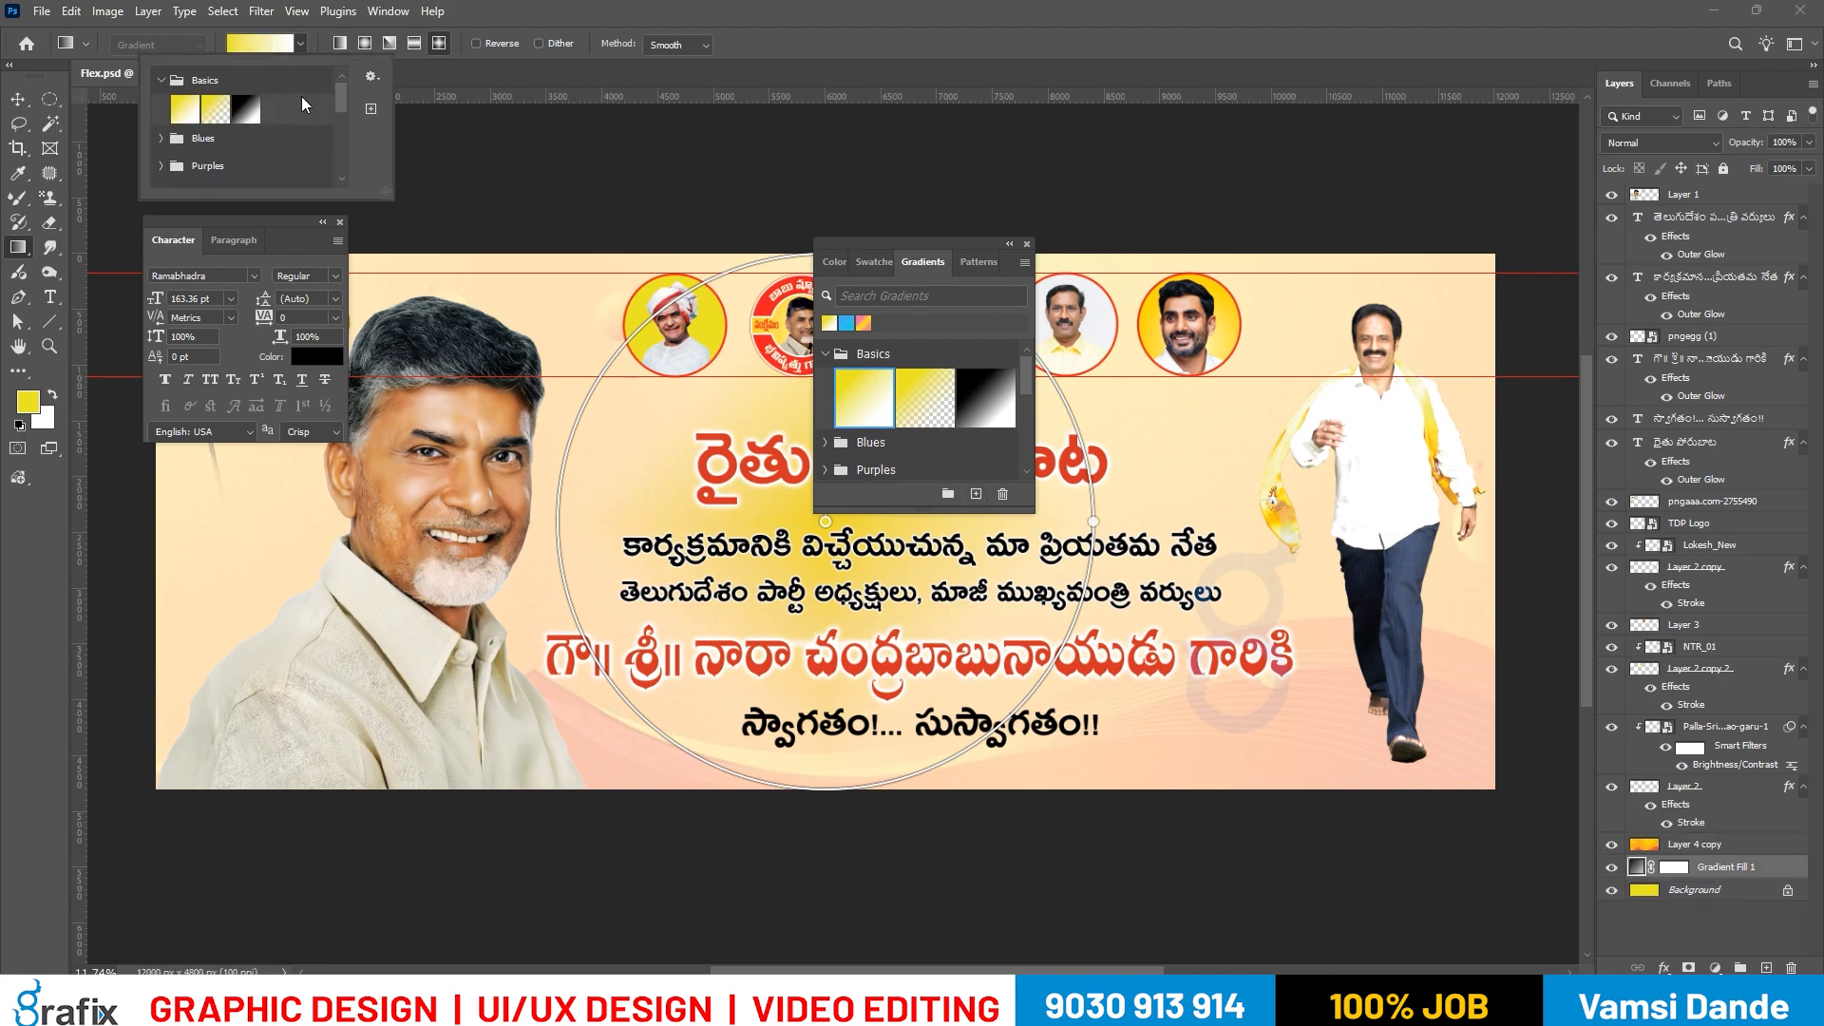
{"action": "left_click", "coordinate": [551, 221]}
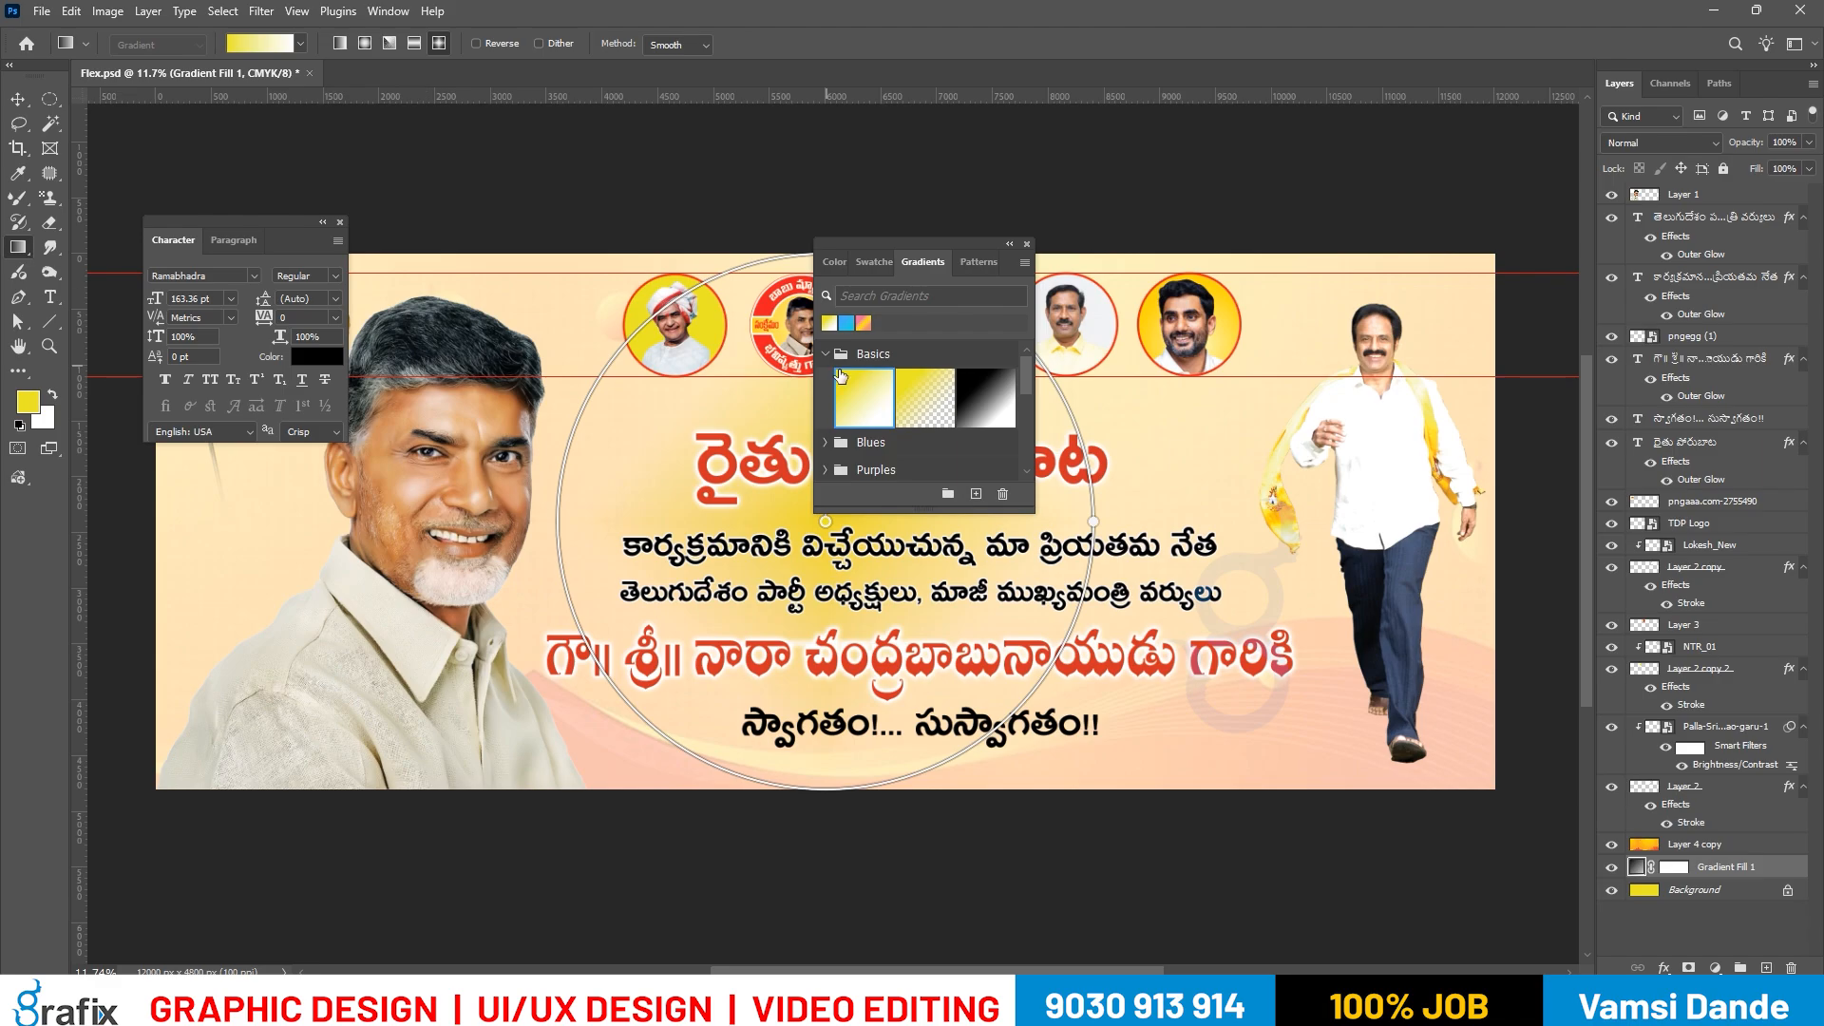
Try the yellow-to-transparent preset on the gradient fill, and apply the recently used multicolour orange, yellow and pink gradient instead.
{"action": "scroll", "coordinate": [924, 436], "scroll_direction": "down", "scroll_amount": 4}
{"action": "scroll", "coordinate": [926, 436], "scroll_direction": "up", "scroll_amount": 4}
{"action": "left_click", "coordinate": [955, 406]}
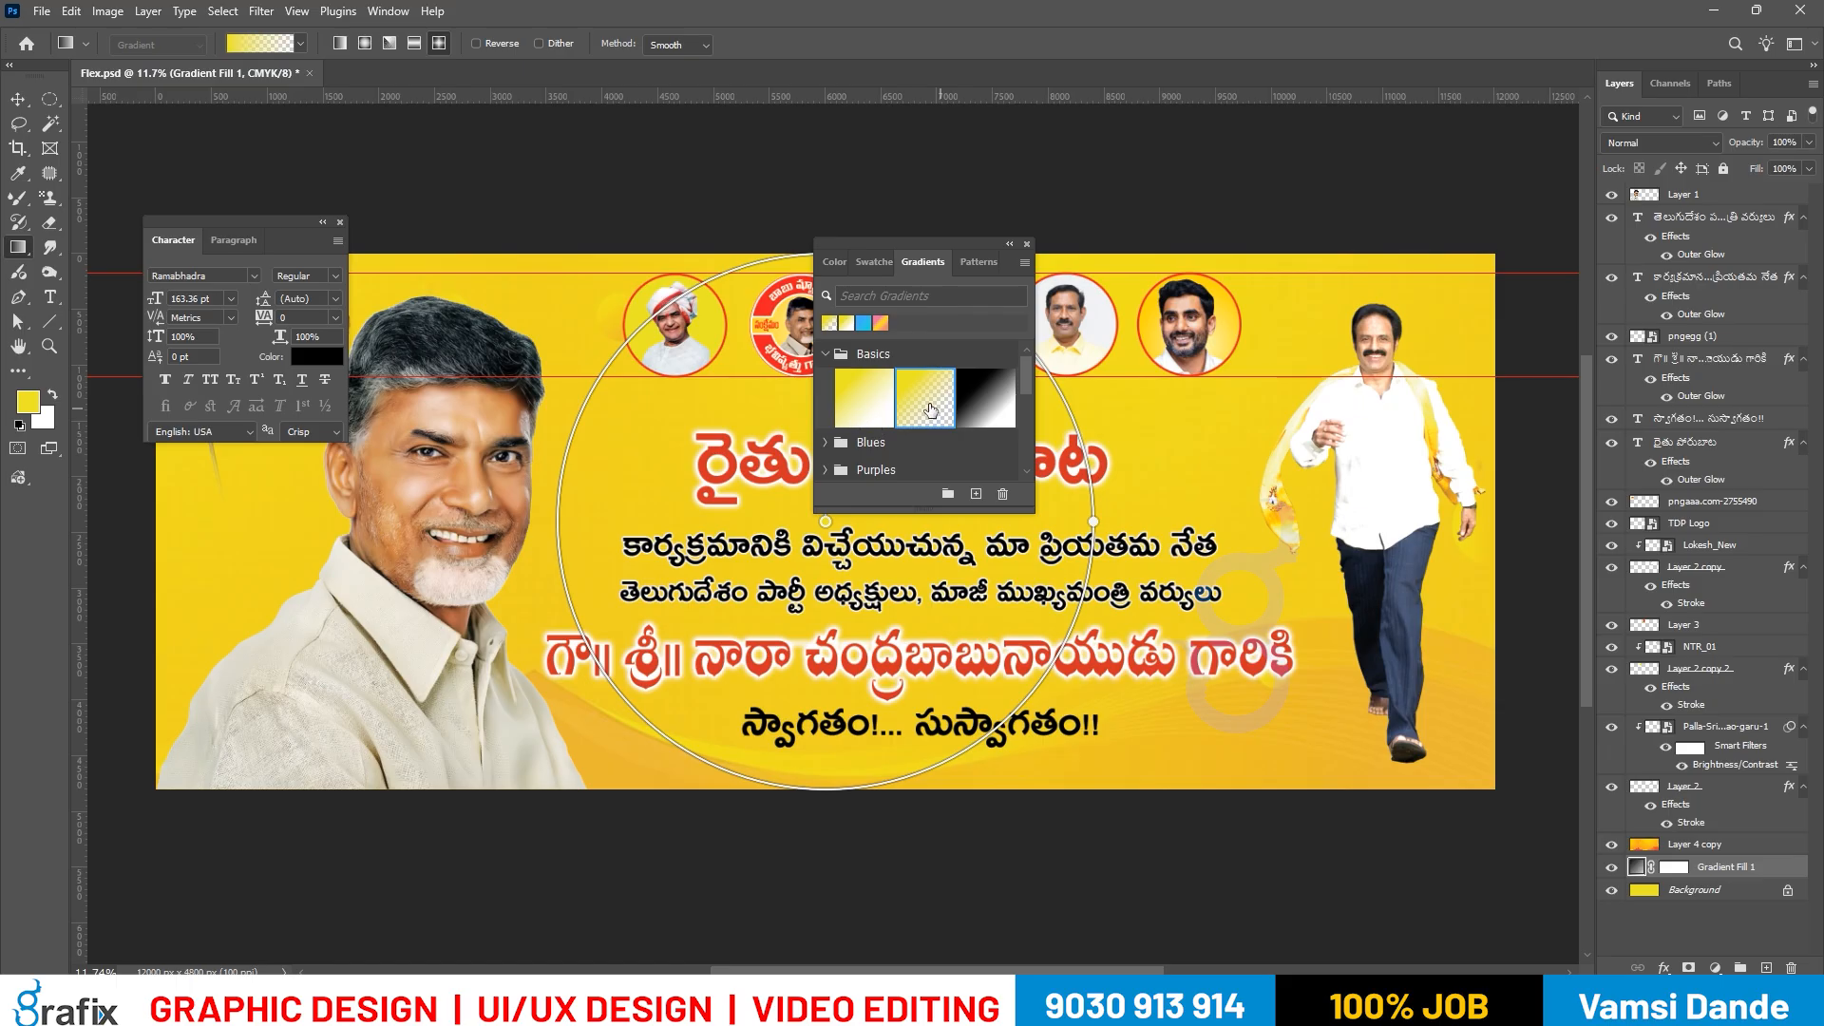
{"action": "left_click", "coordinate": [883, 325]}
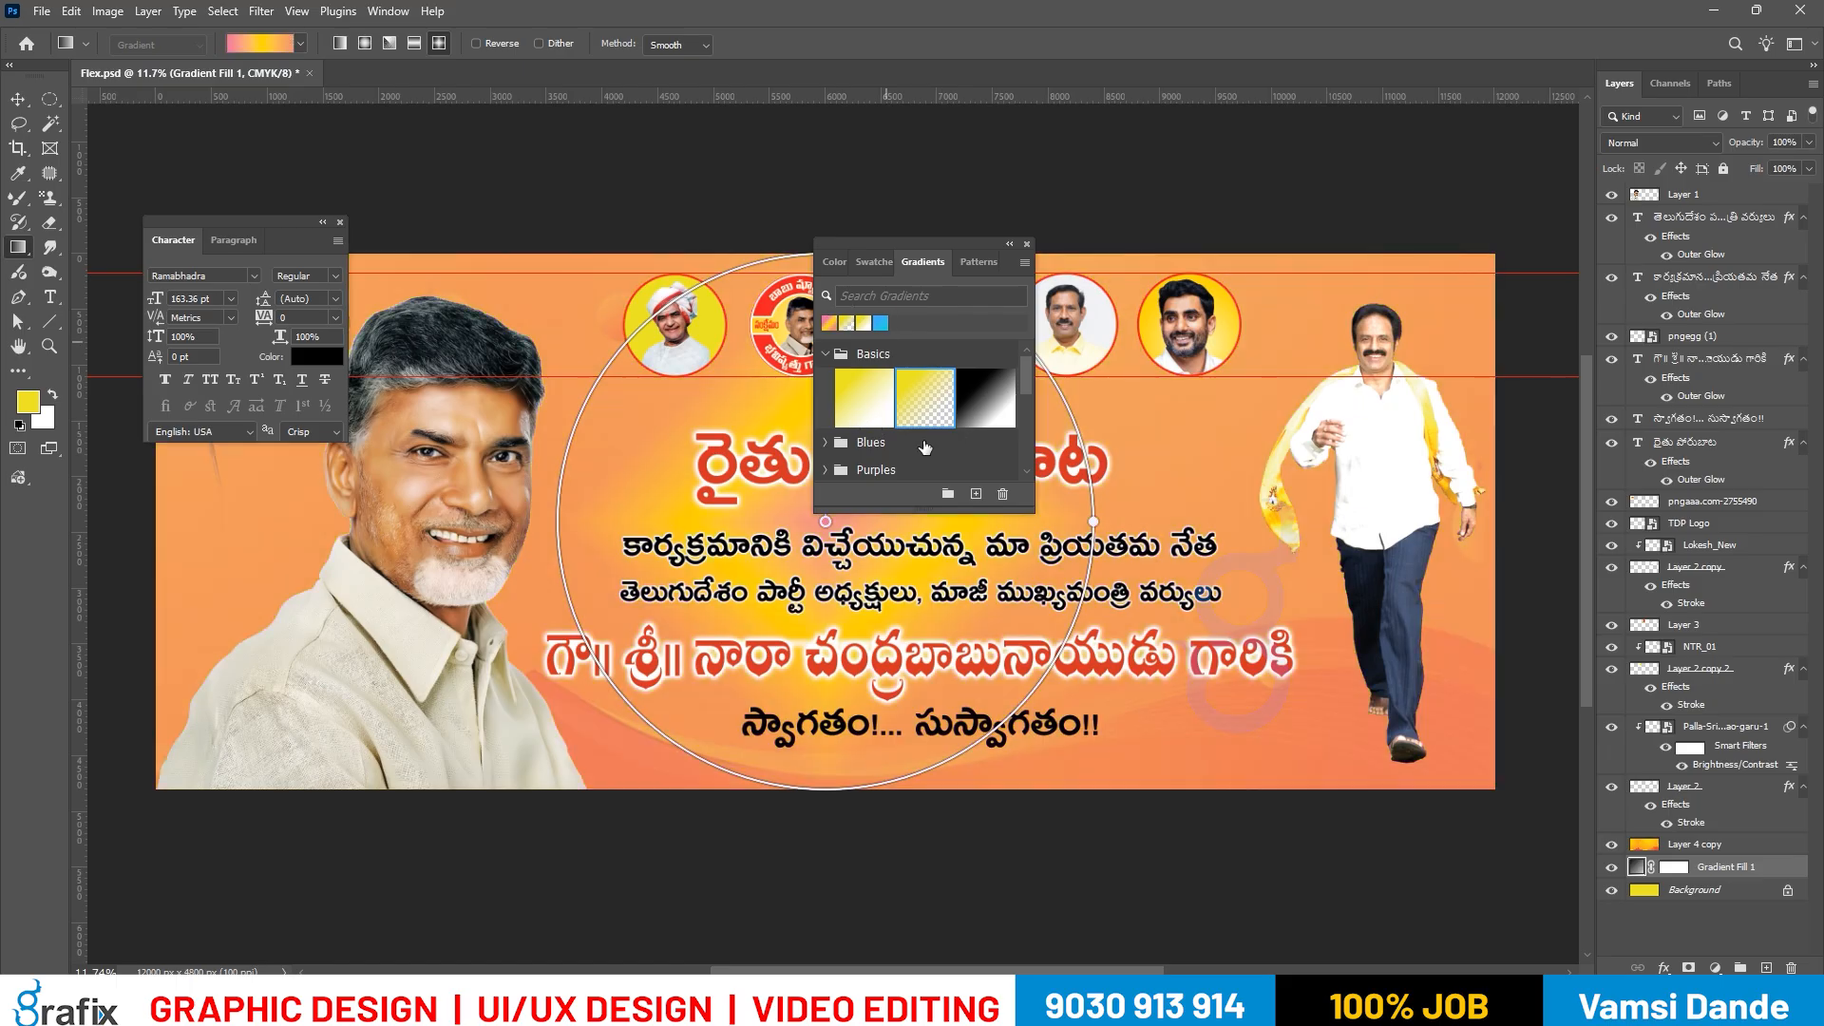
Look through the Blues and other gradient preset groups, and close the gradient presets.
{"action": "left_click", "coordinate": [839, 448]}
{"action": "scroll", "coordinate": [865, 442], "scroll_direction": "down", "scroll_amount": 3}
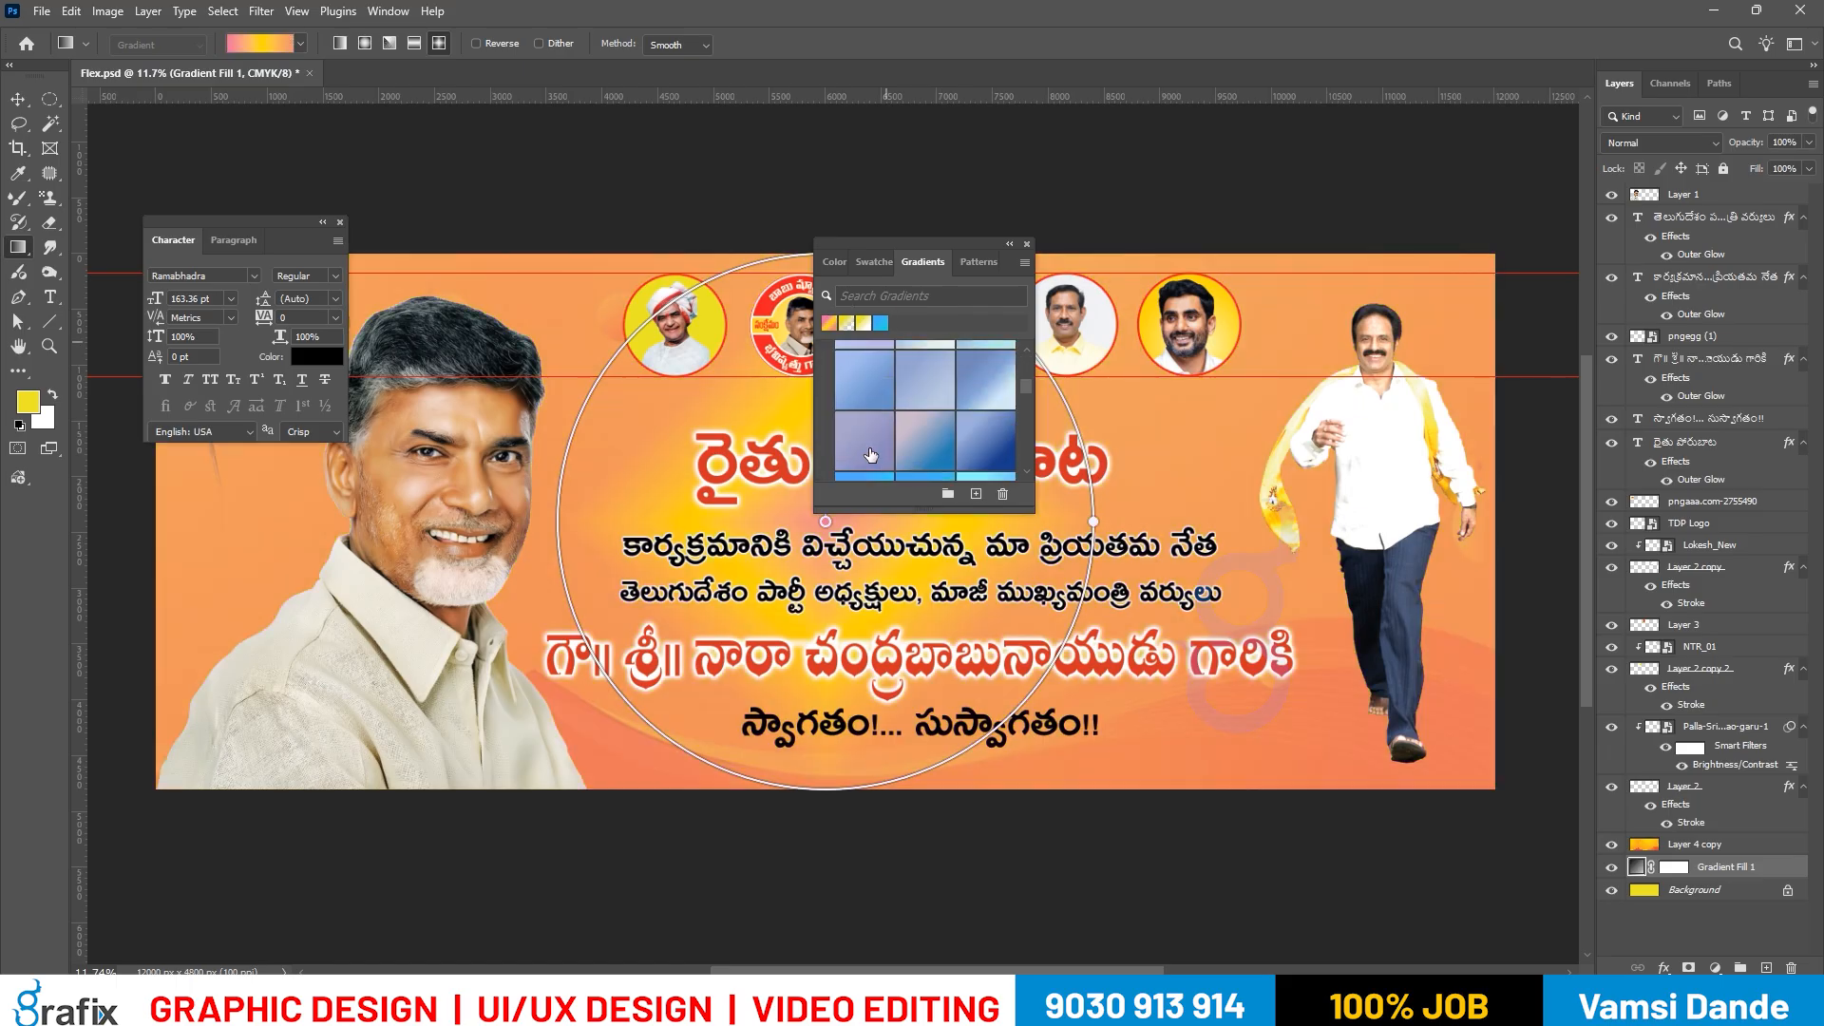
{"action": "scroll", "coordinate": [875, 439], "scroll_direction": "down", "scroll_amount": 10}
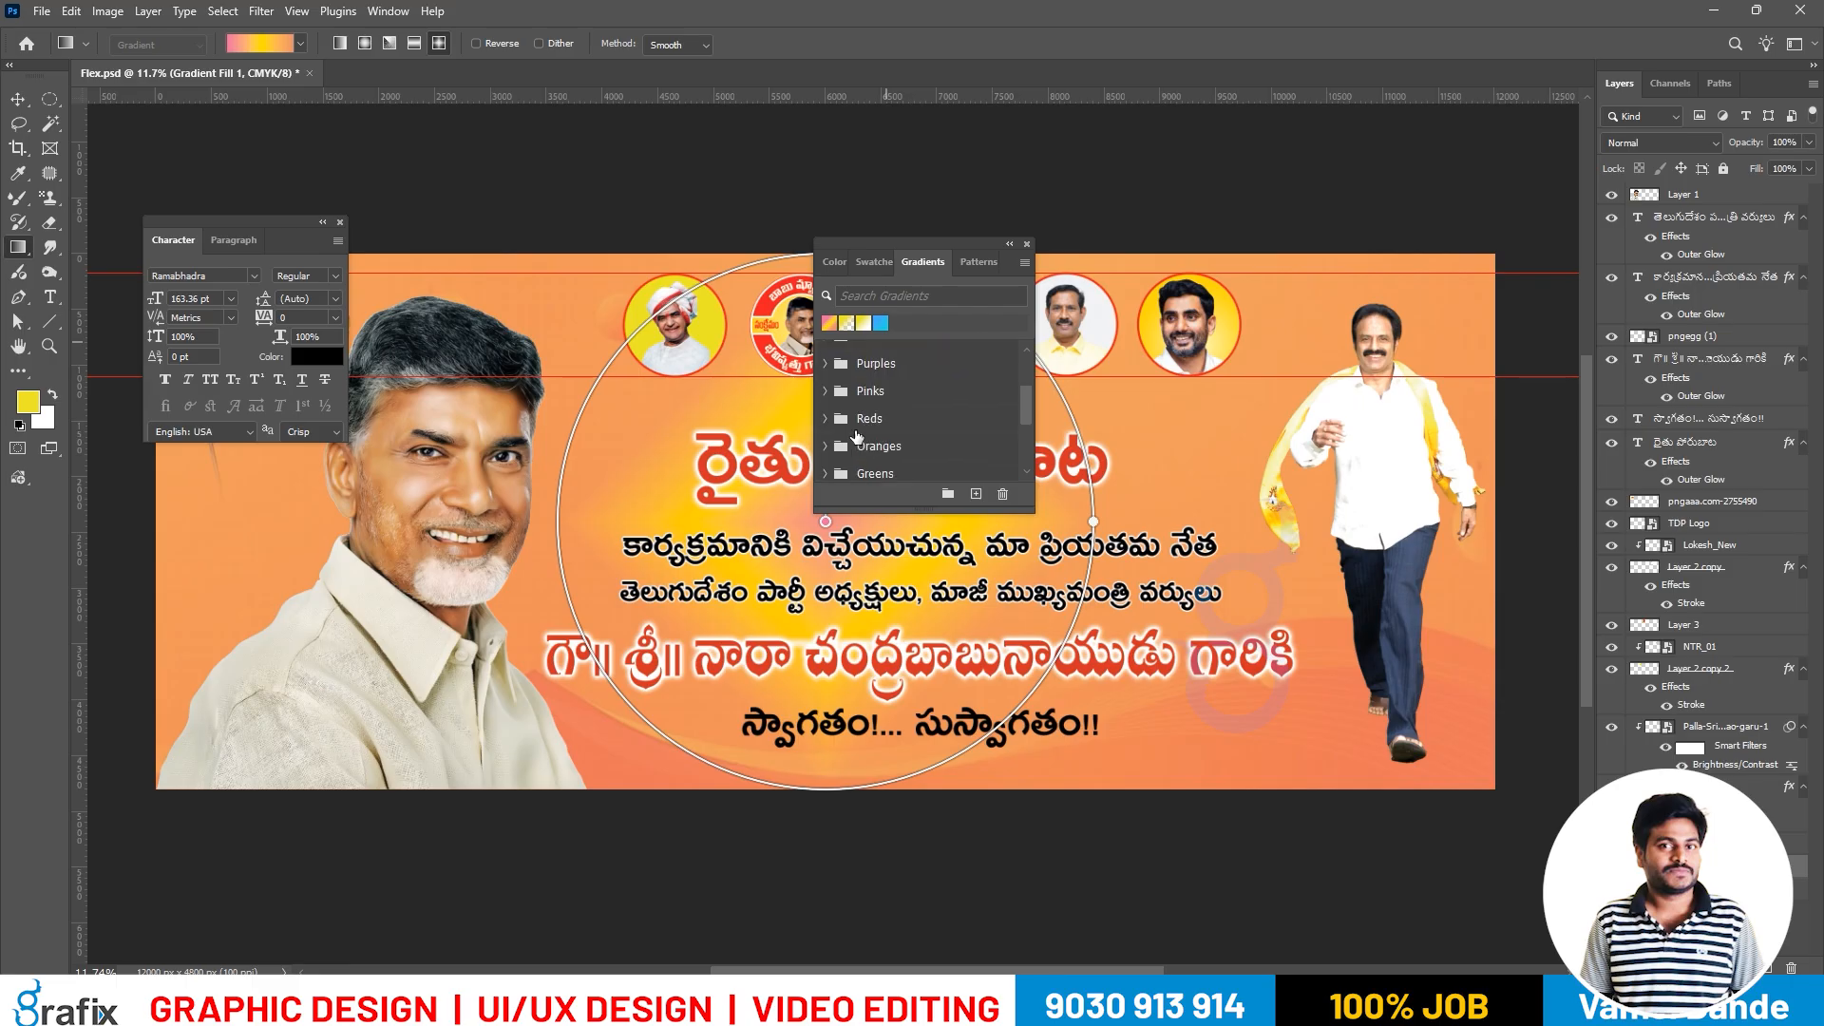
{"action": "scroll", "coordinate": [917, 454], "scroll_direction": "up", "scroll_amount": 5}
{"action": "scroll", "coordinate": [912, 457], "scroll_direction": "up", "scroll_amount": 4}
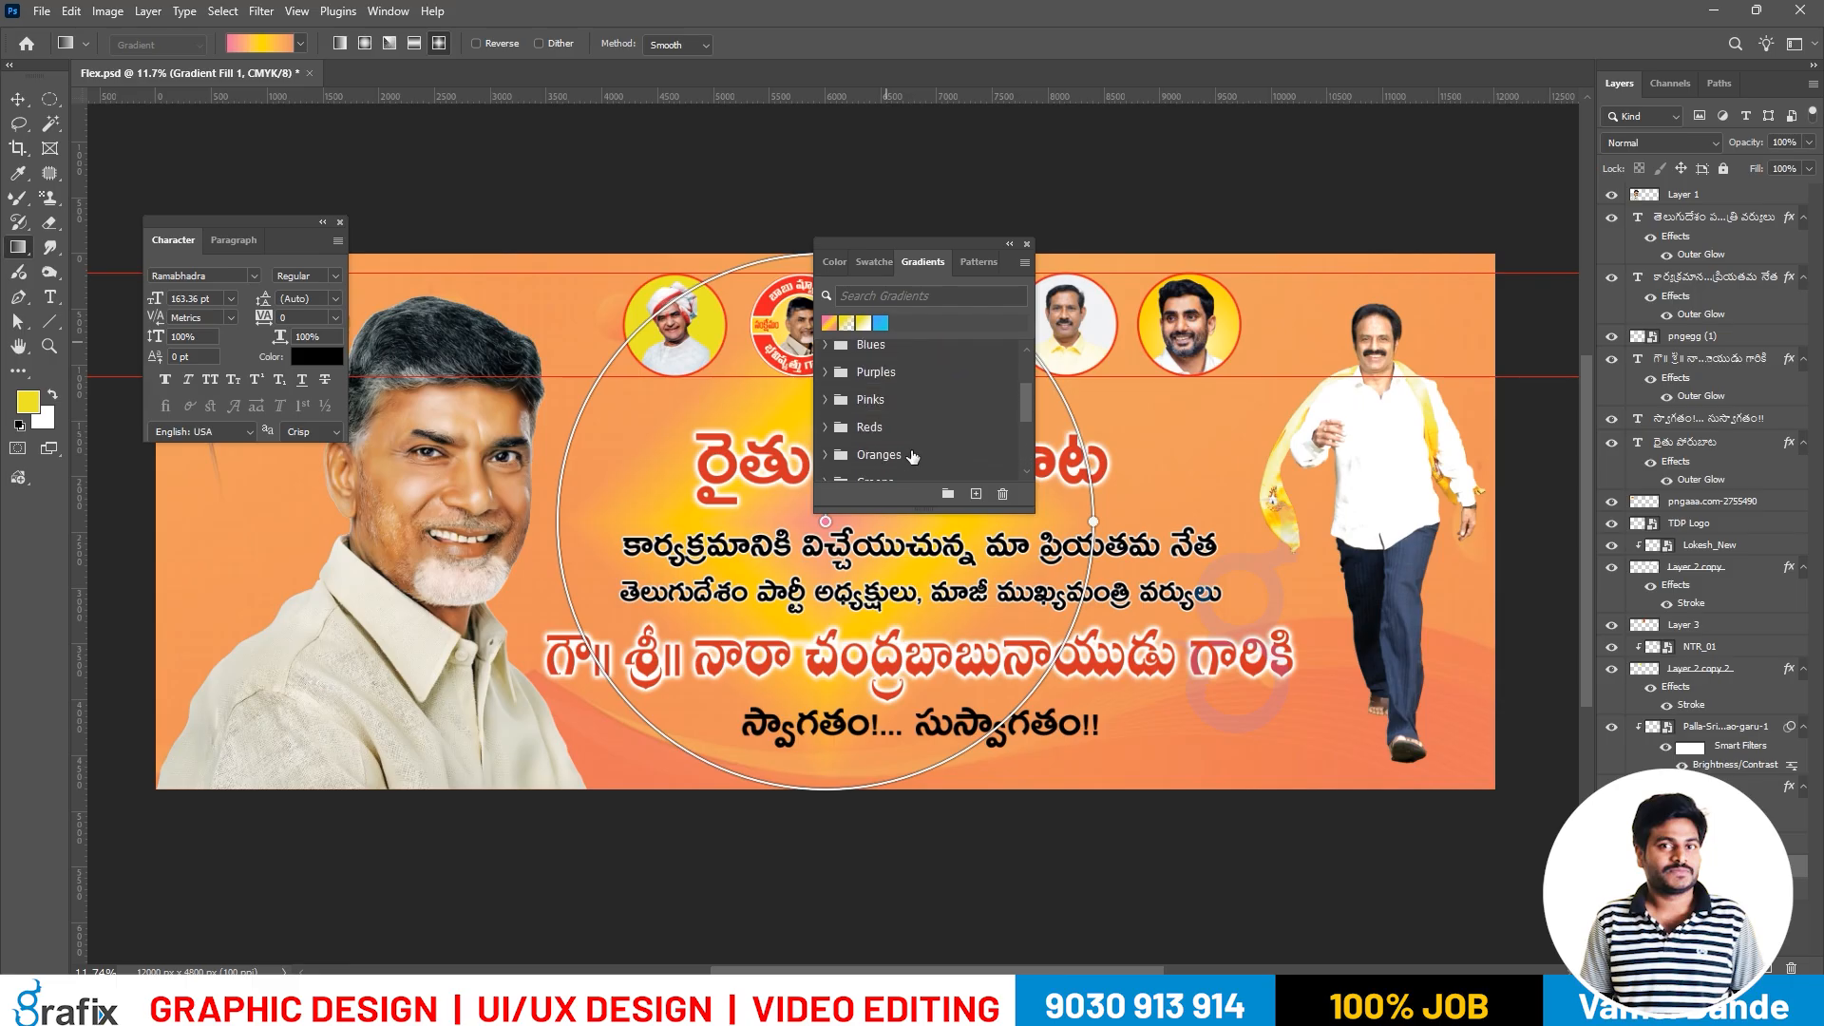
{"action": "scroll", "coordinate": [913, 457], "scroll_direction": "up", "scroll_amount": 1}
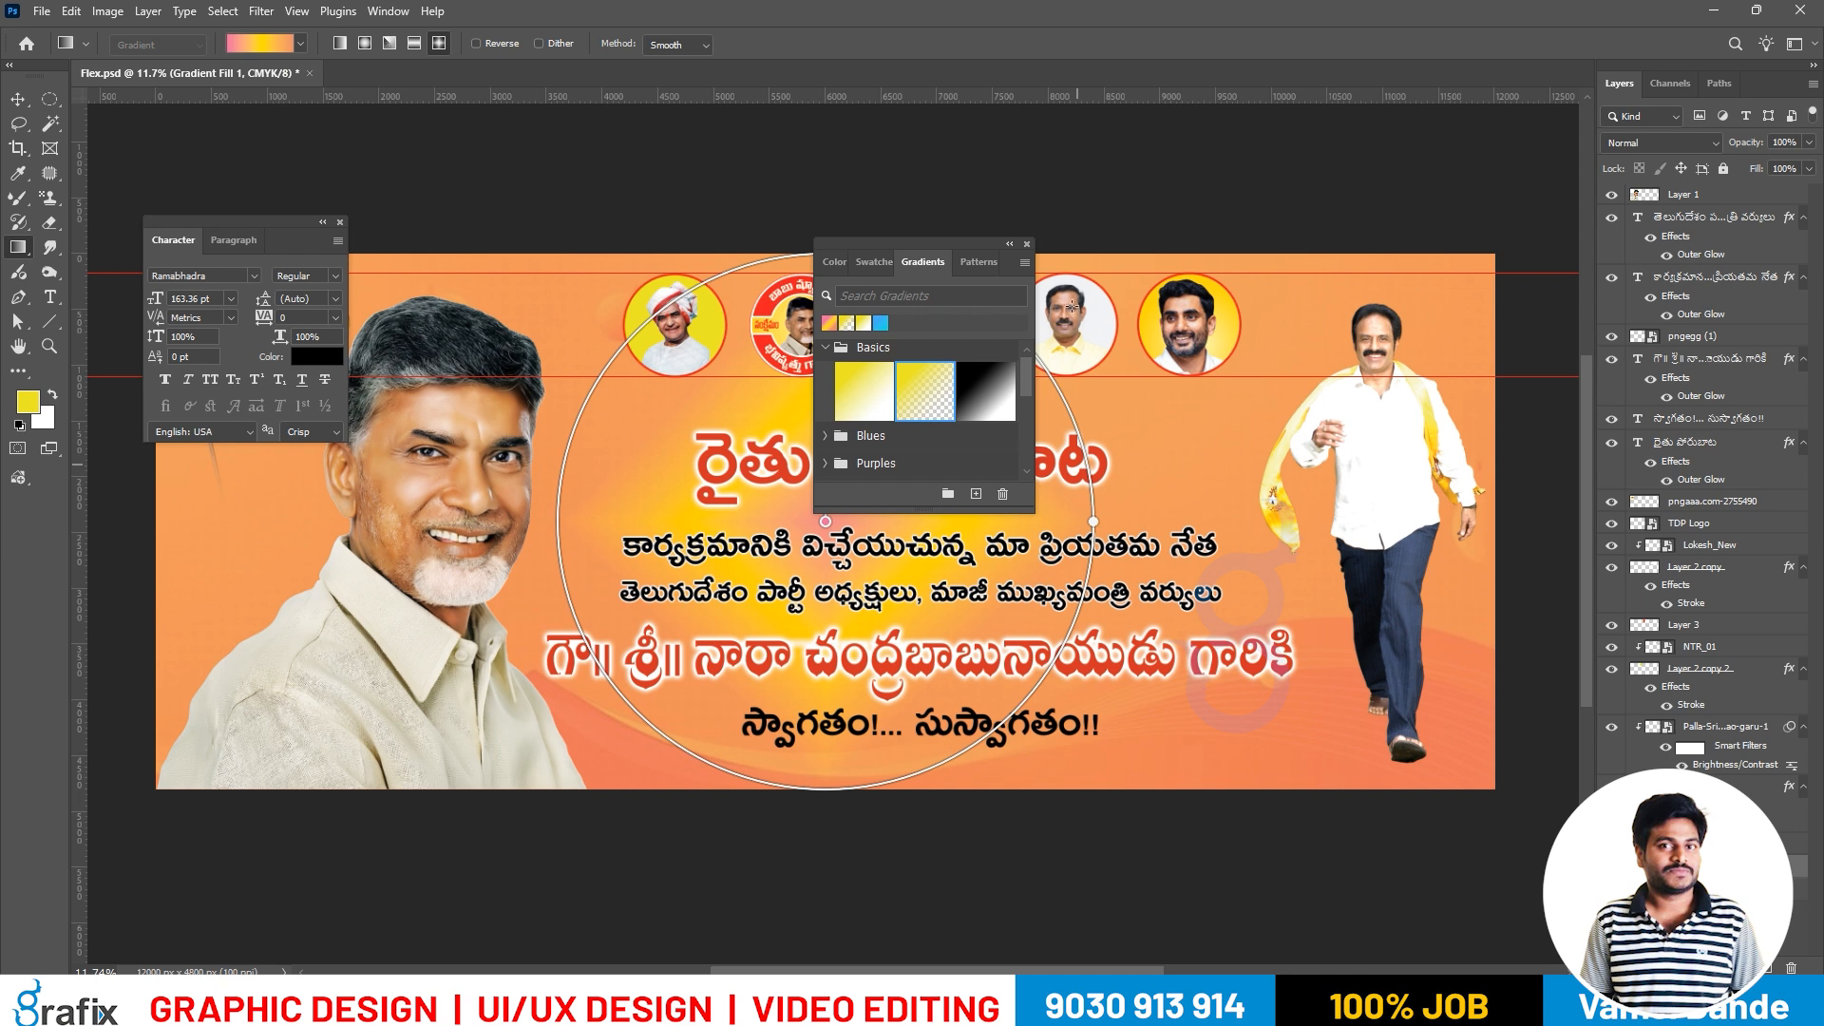
{"action": "key", "text": "v"}
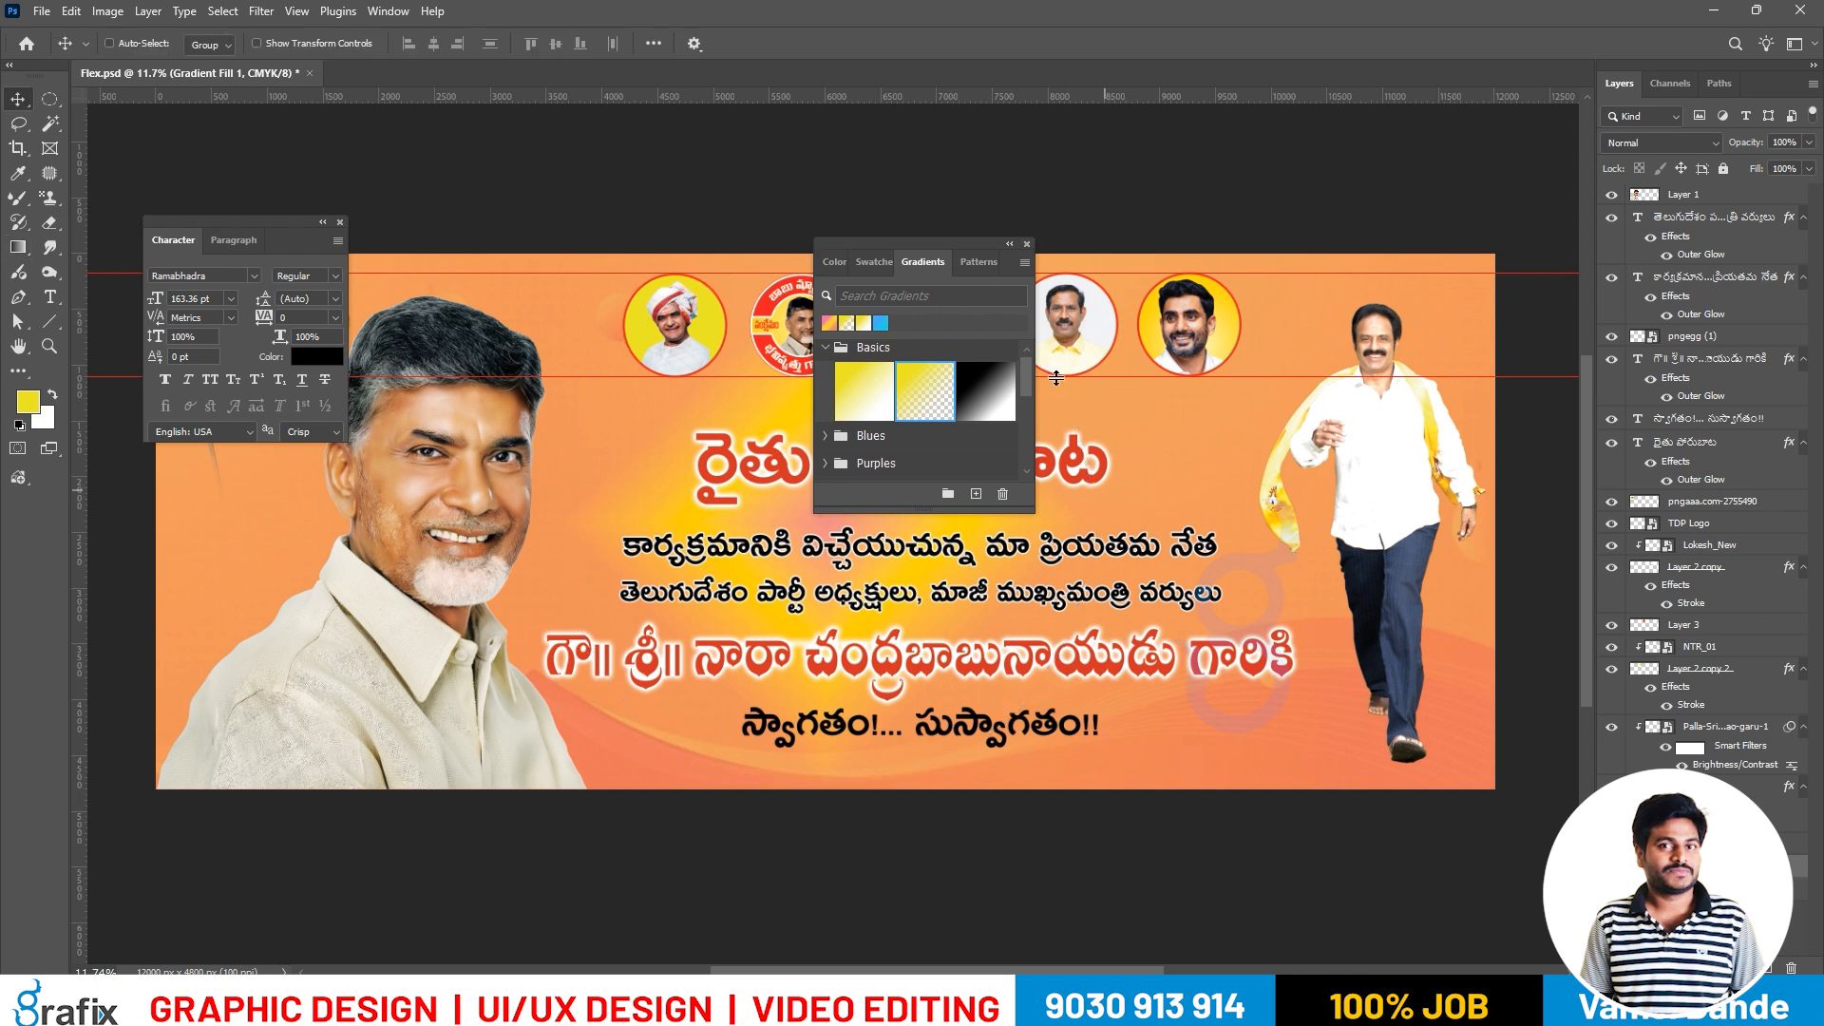
{"action": "left_click", "coordinate": [1026, 244]}
{"action": "left_click_drag", "start_coordinate": [898, 489], "coordinate": [759, 467]}
Try the gradient fill layer at 20% opacity and restore it to 100%.
{"action": "left_click", "coordinate": [1722, 843]}
{"action": "left_click", "coordinate": [1717, 865]}
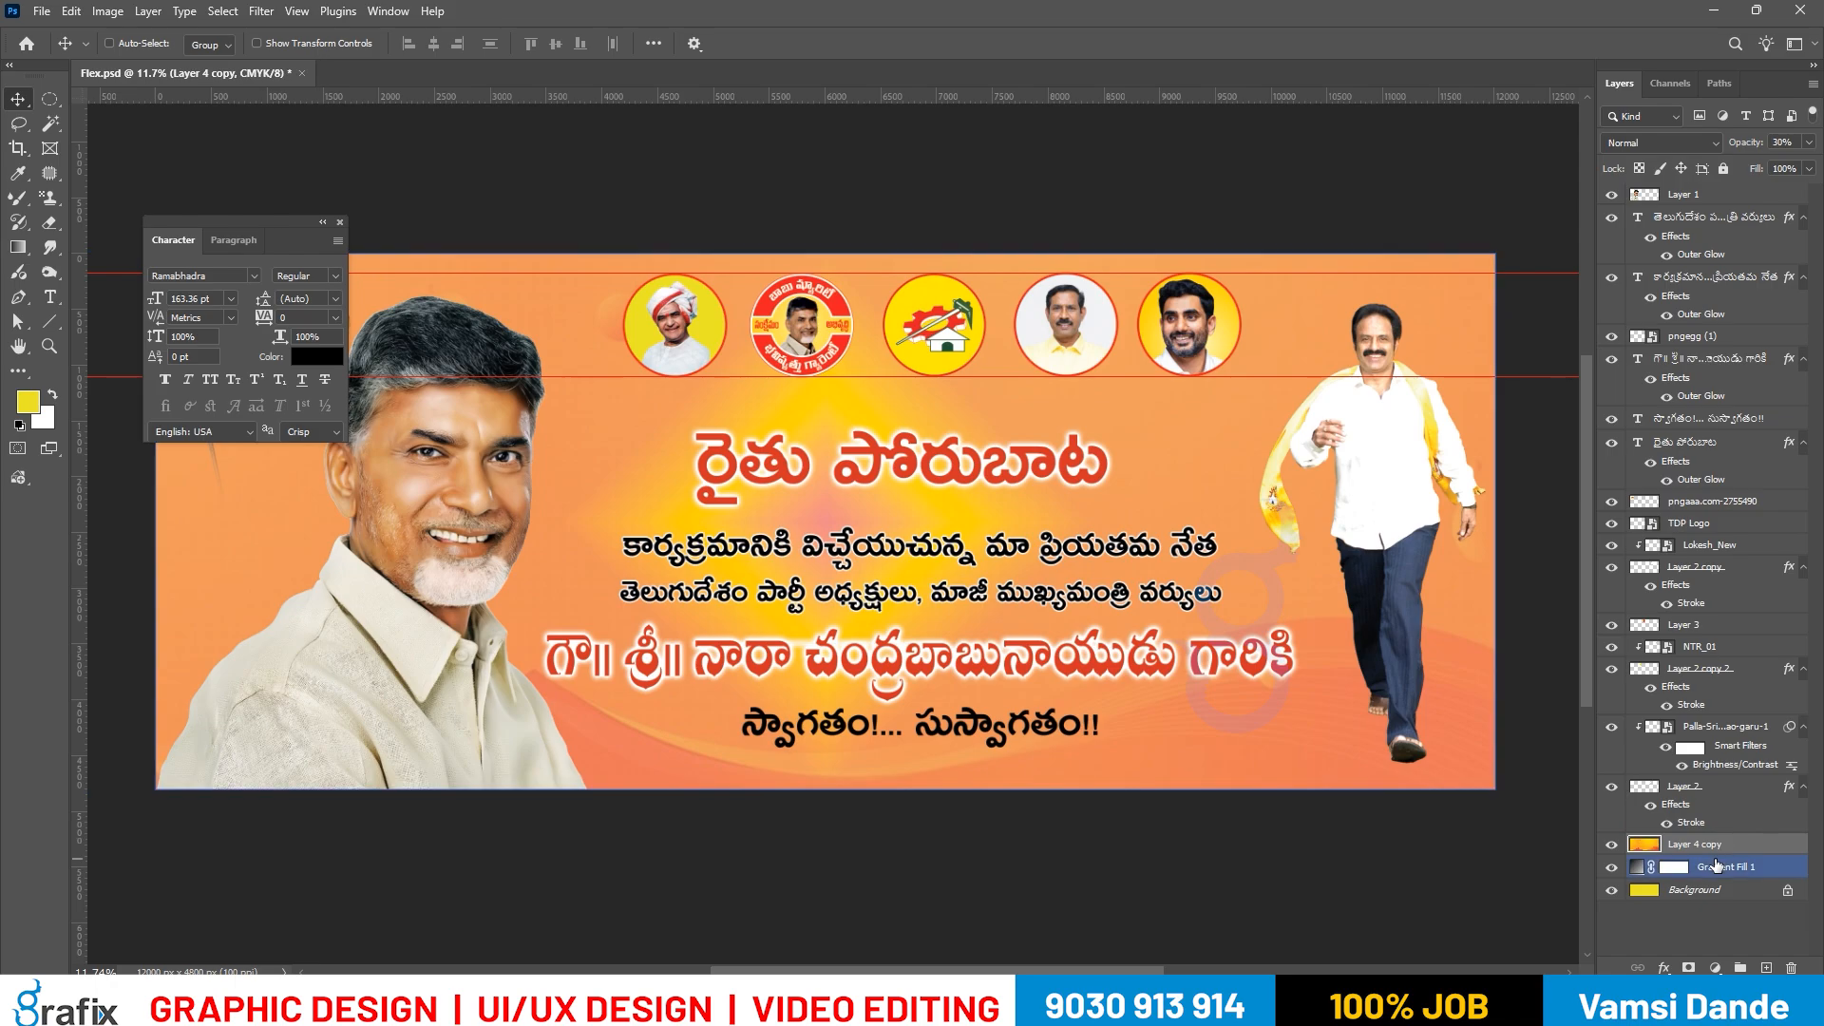
{"action": "left_click", "coordinate": [1685, 850]}
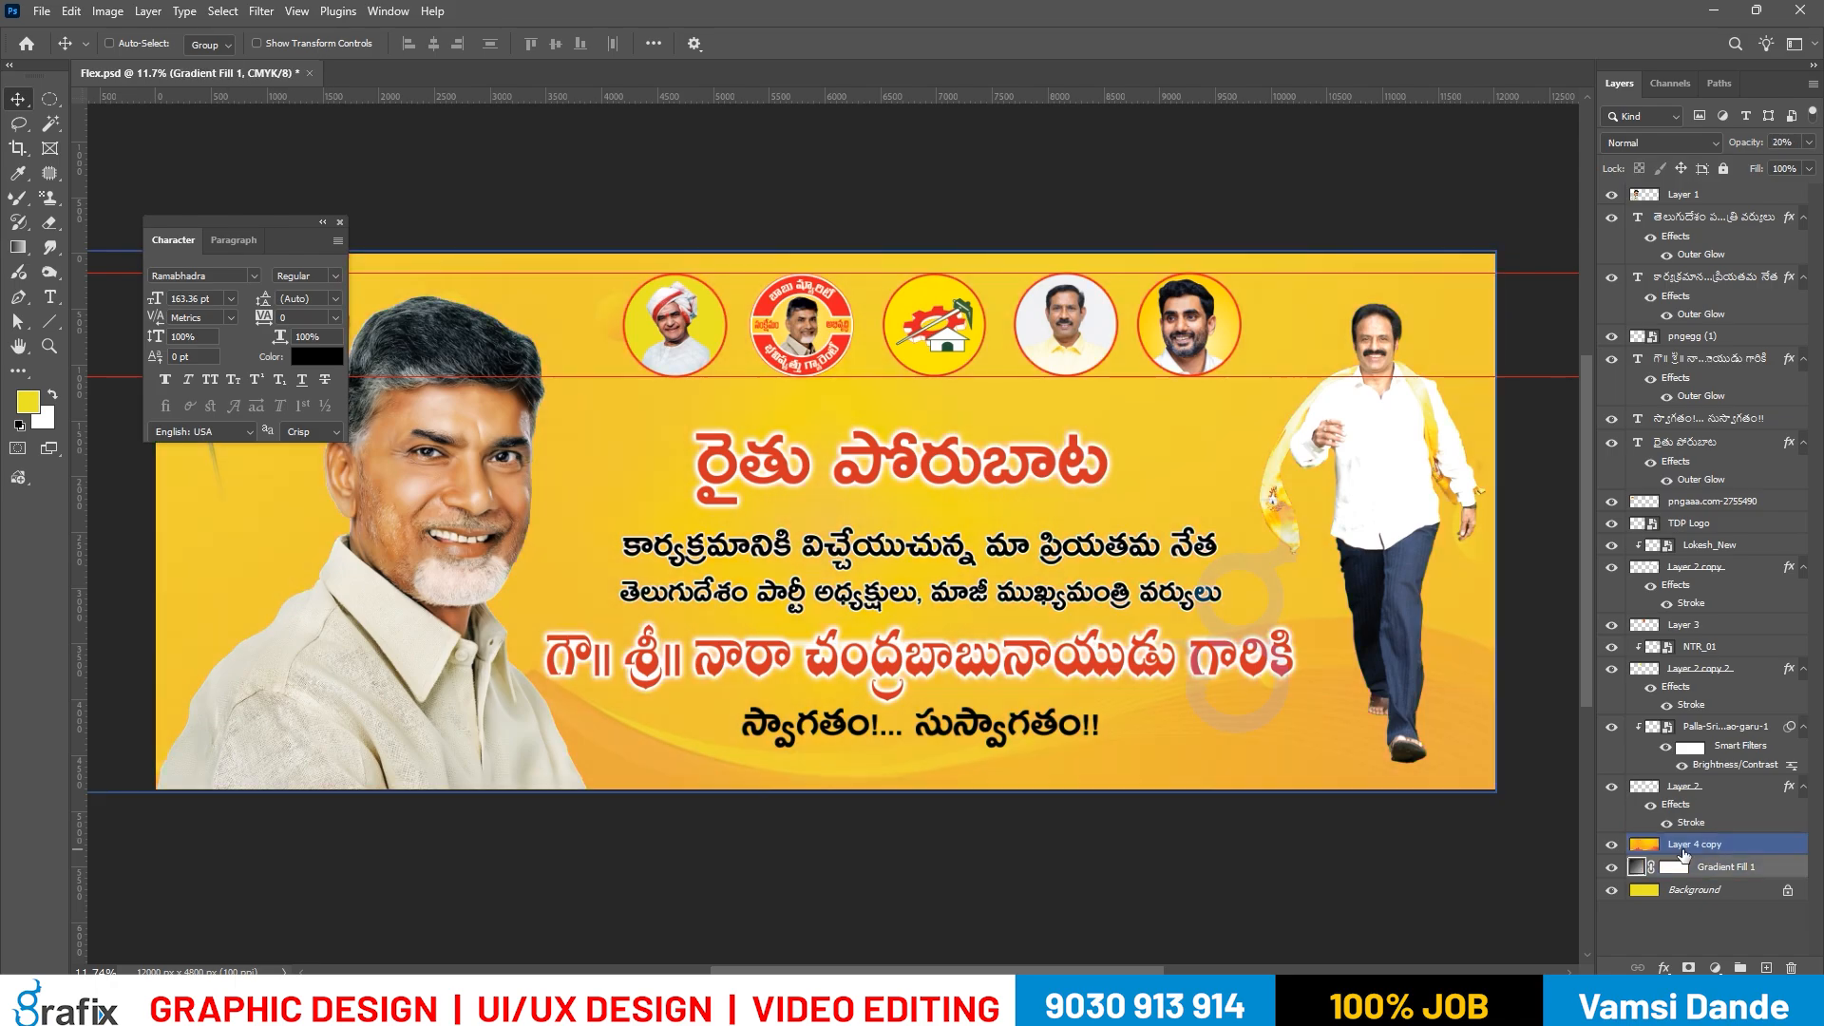
{"action": "key", "text": "0"}
Try the Linear Burn blend mode on the gradient fill layer and review the whole banner without the interface.
{"action": "left_click", "coordinate": [1642, 143]}
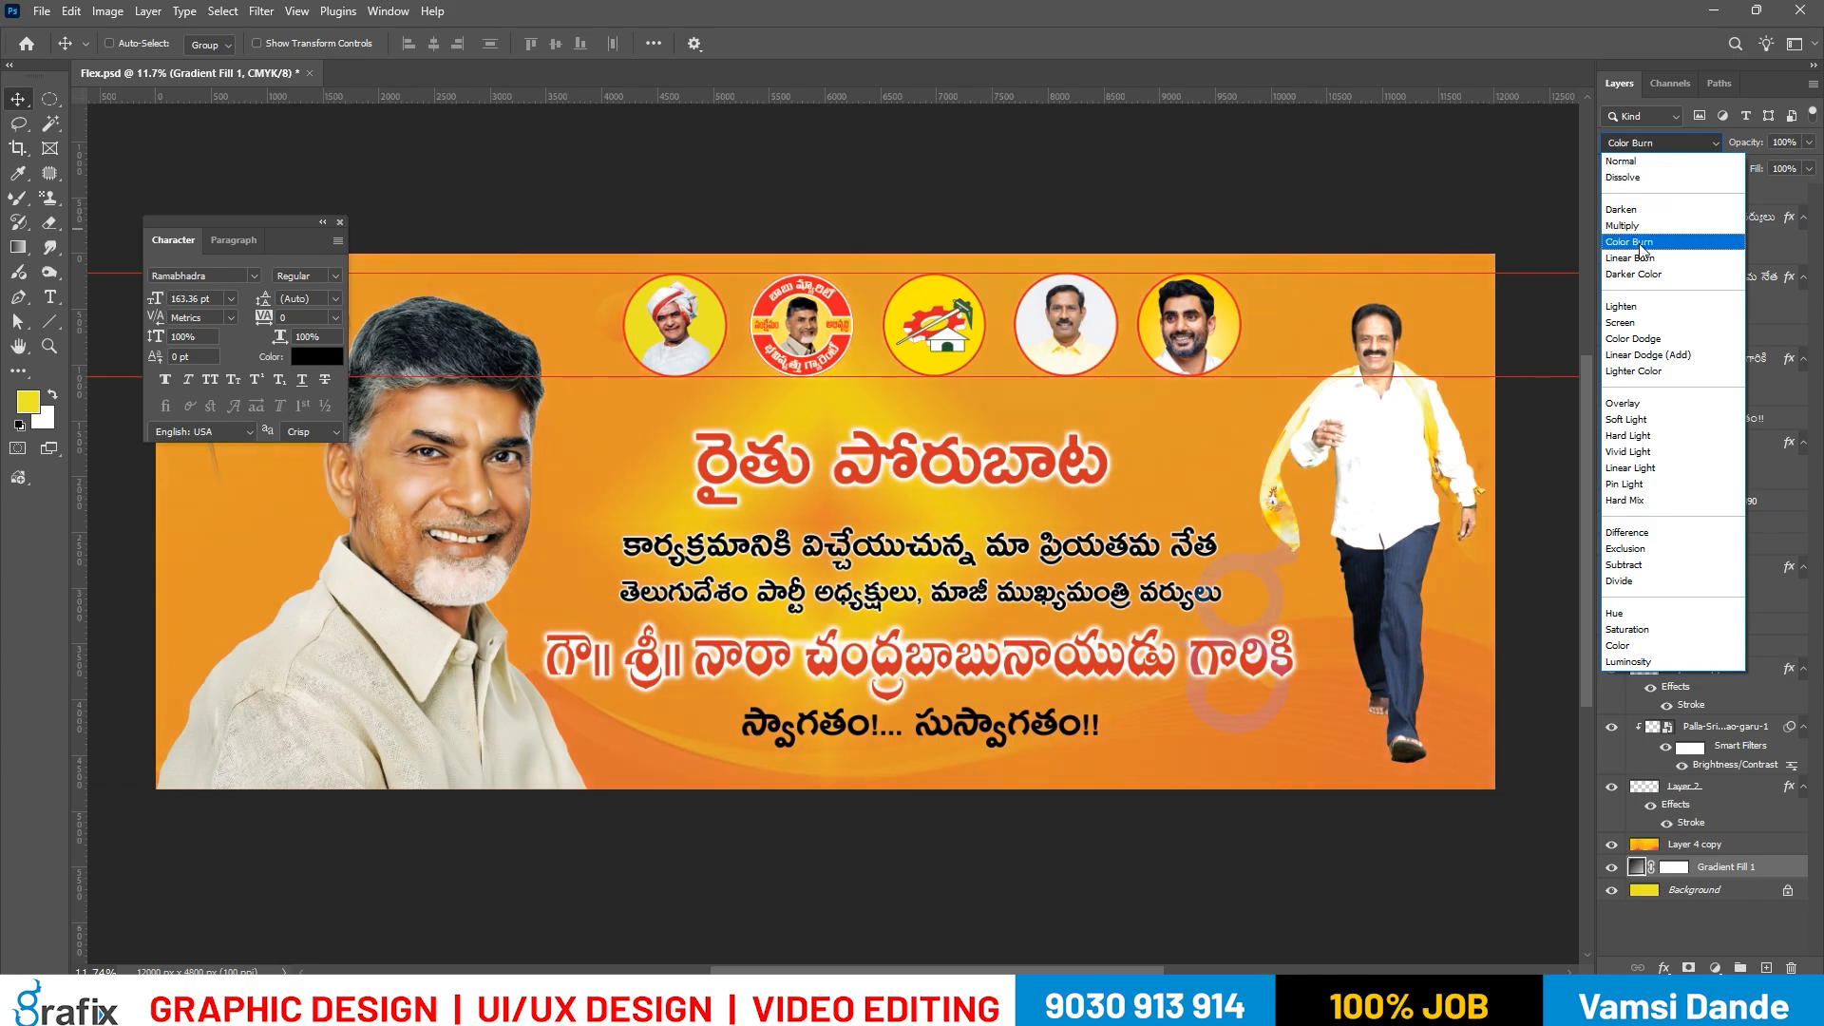
{"action": "left_click", "coordinate": [1644, 260]}
{"action": "key", "text": "Tab"}
{"action": "right_click", "coordinate": [1005, 456]}
{"action": "left_click", "coordinate": [1074, 480]}
{"action": "left_click_drag", "start_coordinate": [1110, 497], "coordinate": [1089, 500]}
{"action": "key", "text": "Tab"}
Set the gradient fill layer's blend mode to Pin Light and preview the banner without the interface.
{"action": "left_click", "coordinate": [1682, 143]}
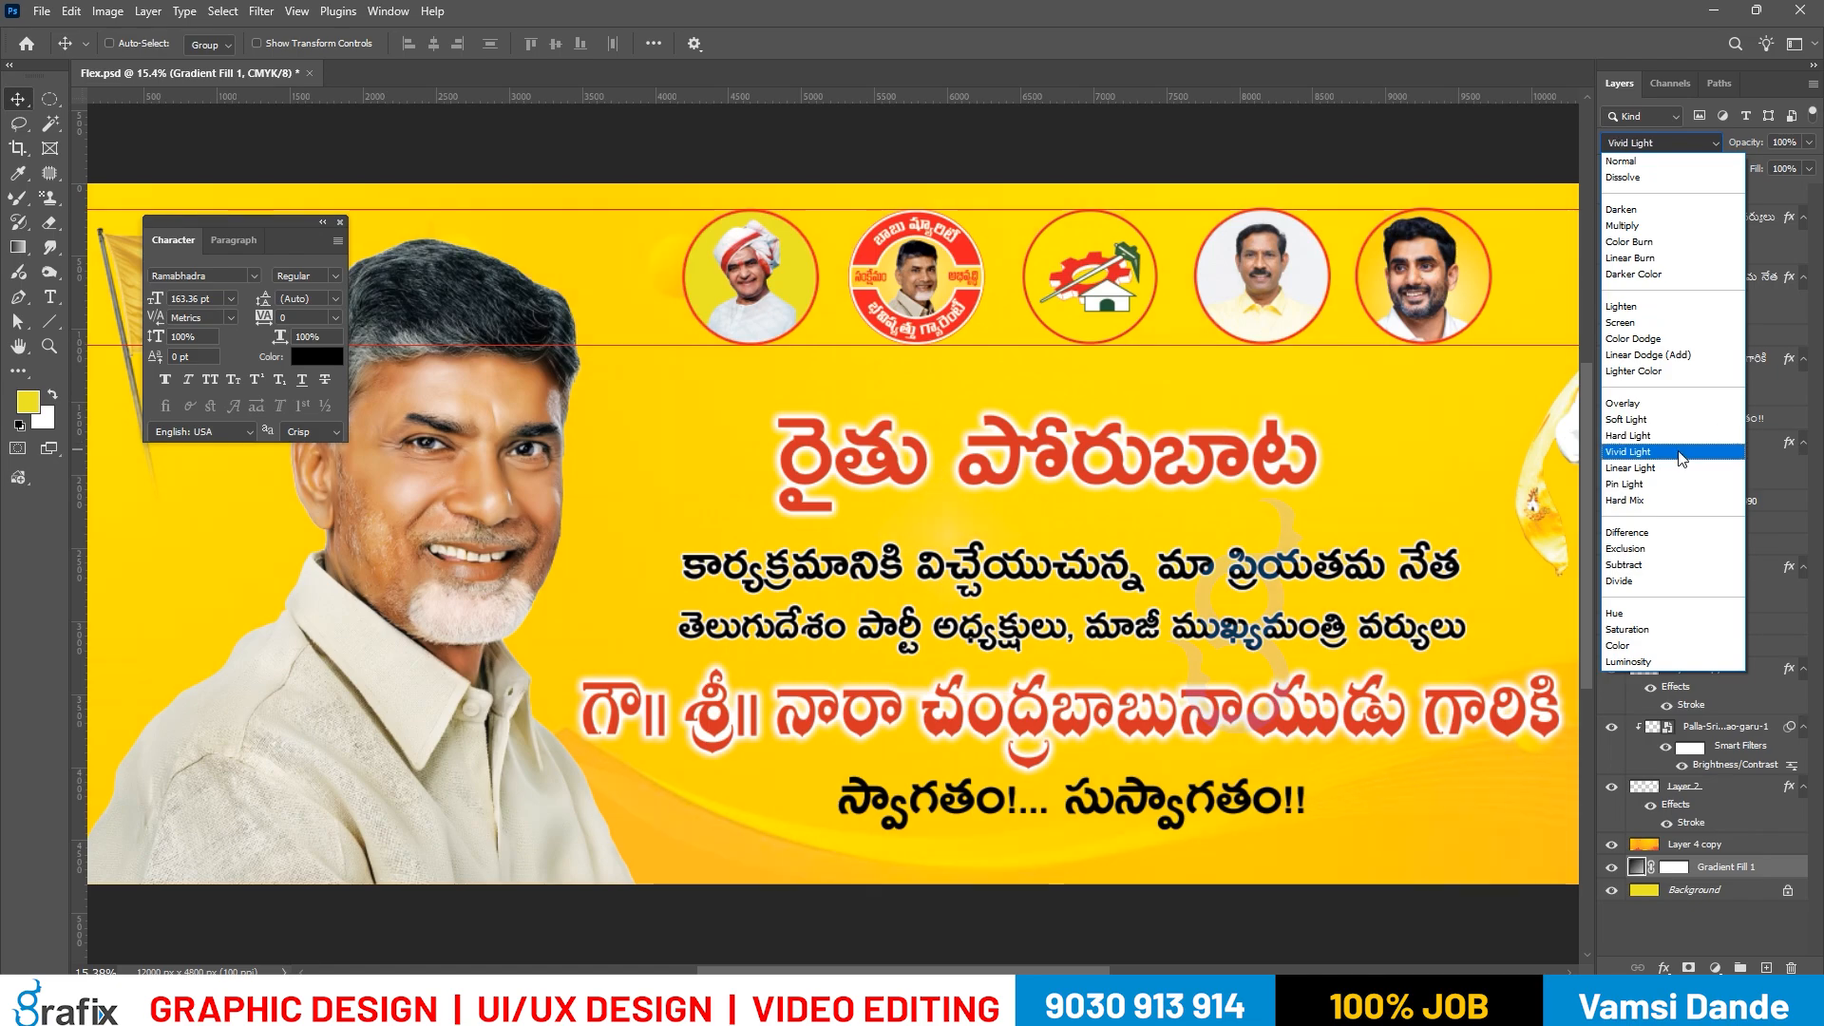
{"action": "left_click", "coordinate": [1688, 485]}
{"action": "key", "text": "Tab"}
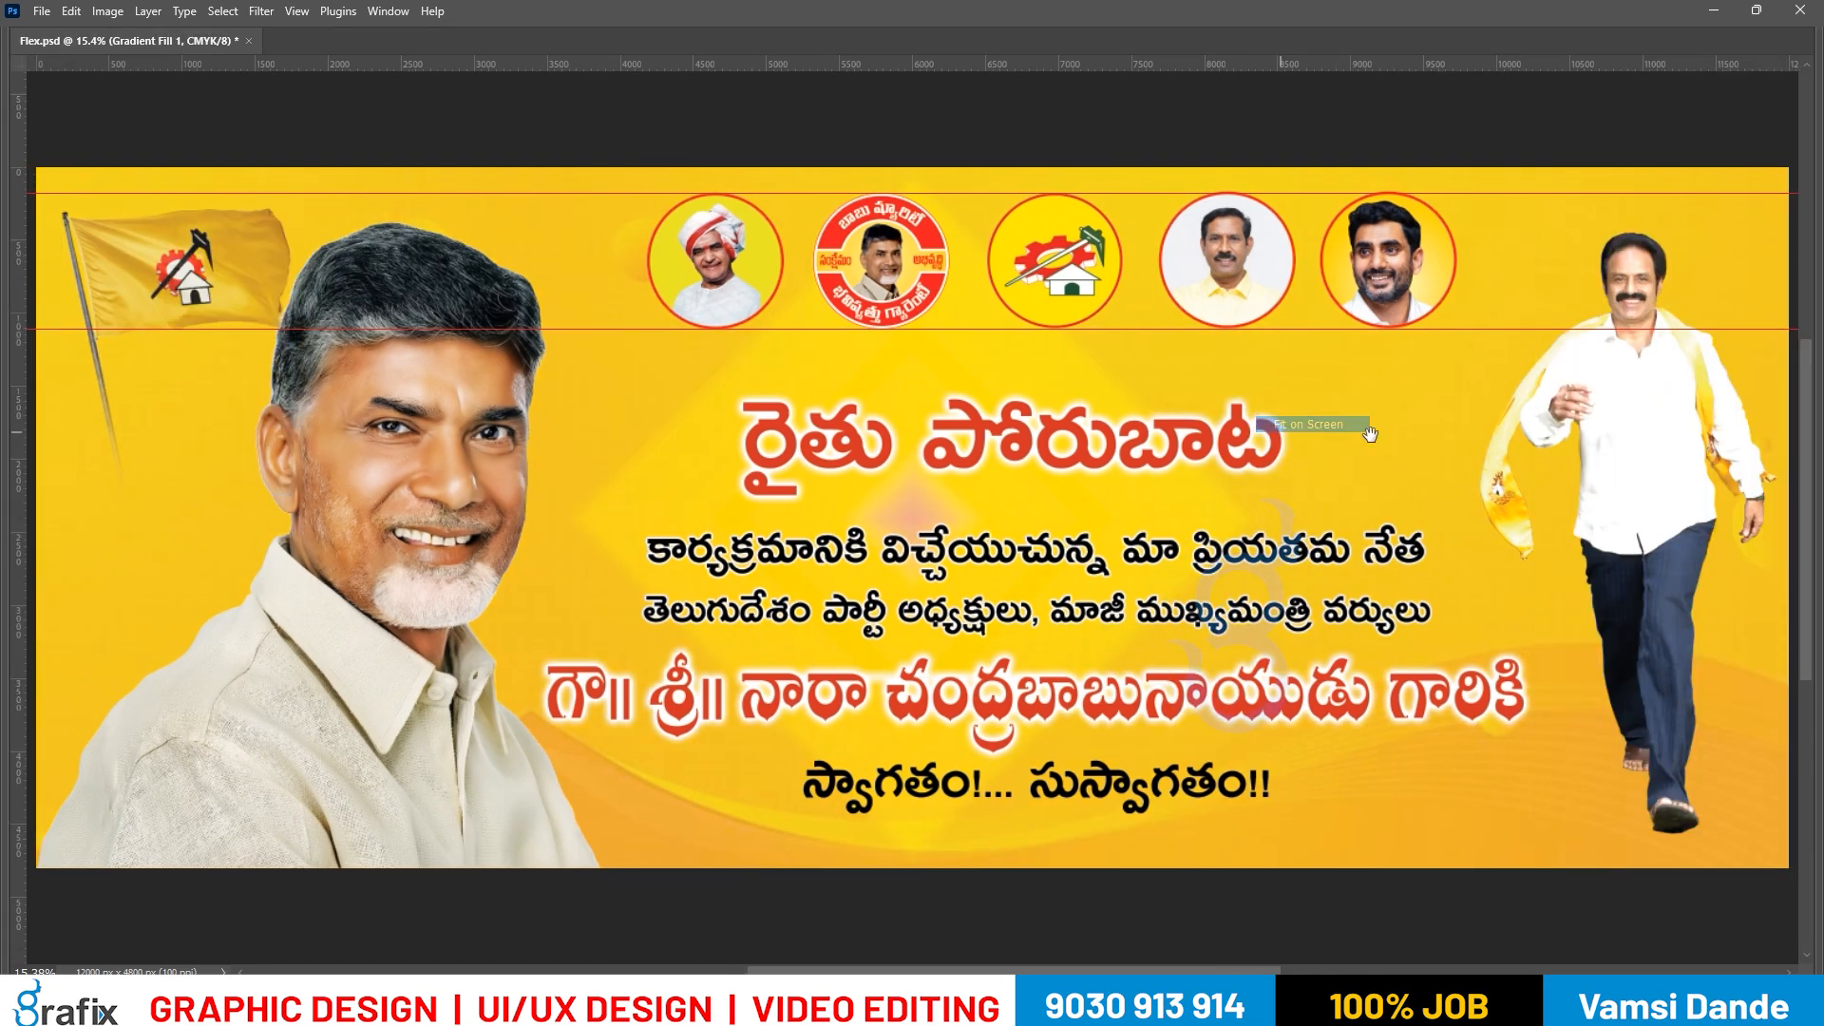
Delete the Gradient Fill 1 layer and select the Layer 4 copy background layer.
{"action": "key", "text": "Tab"}
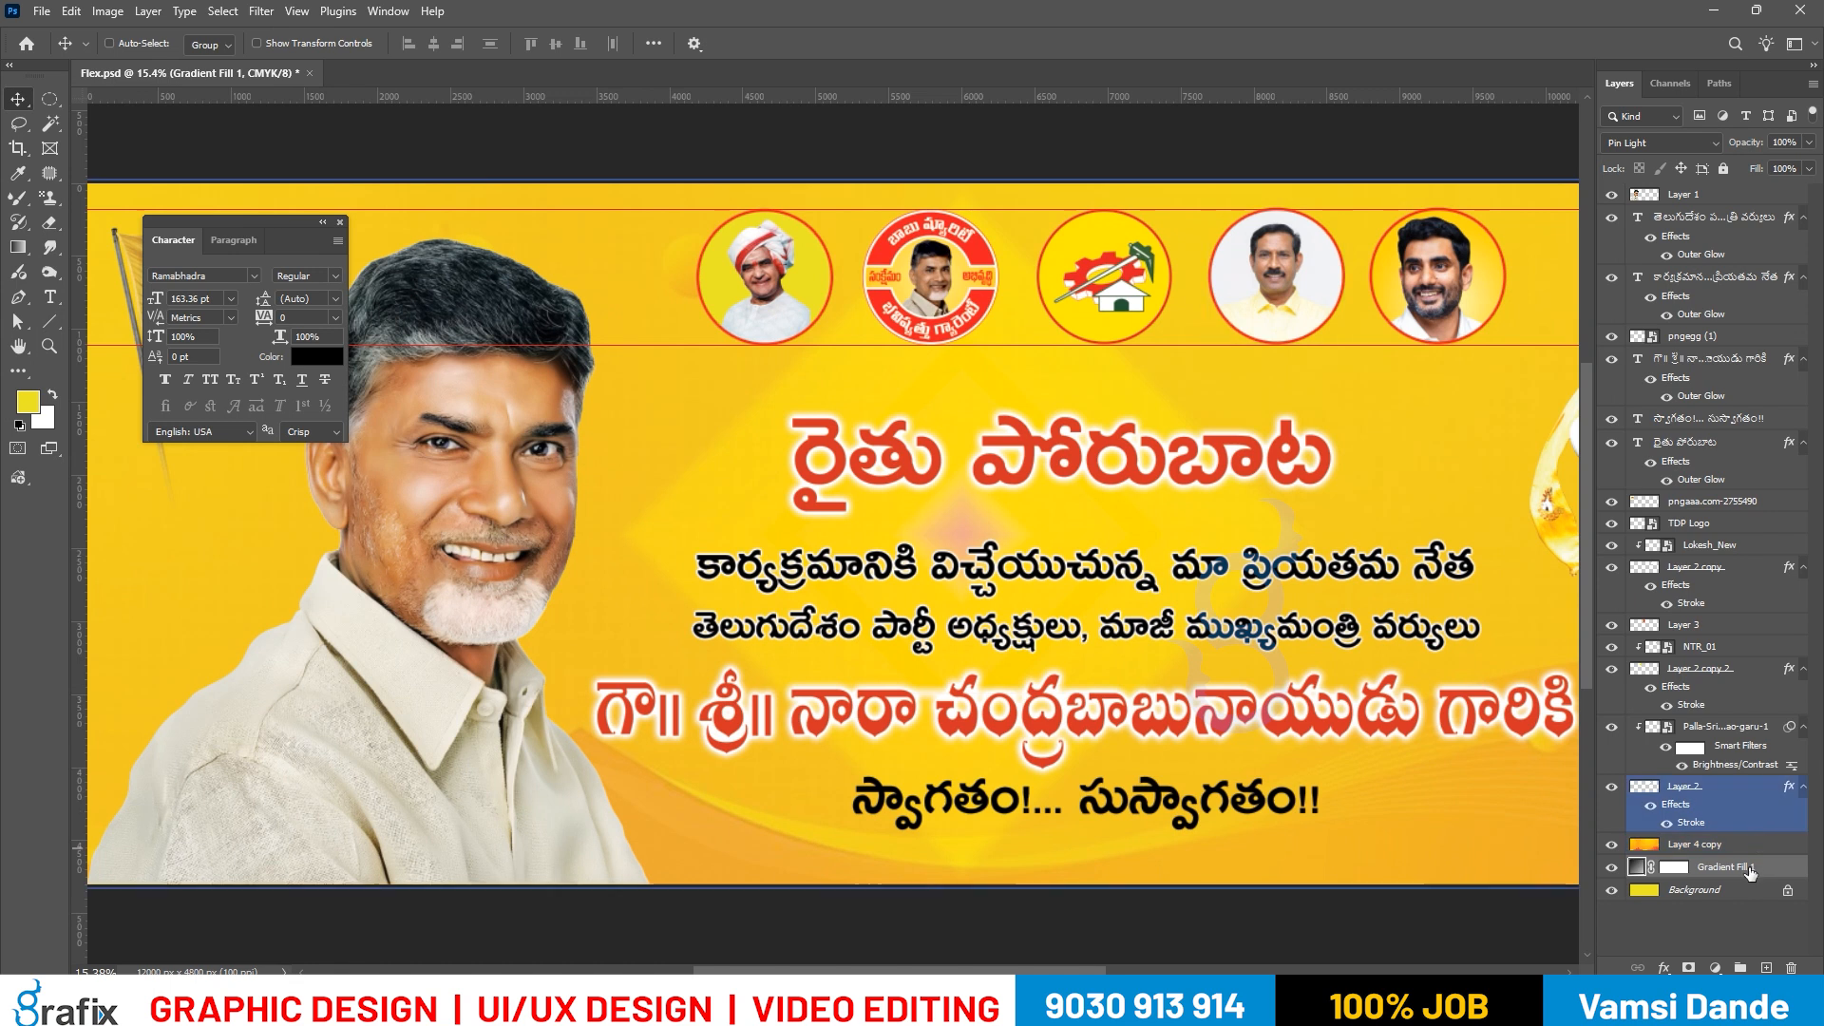
{"action": "key", "text": "Delete"}
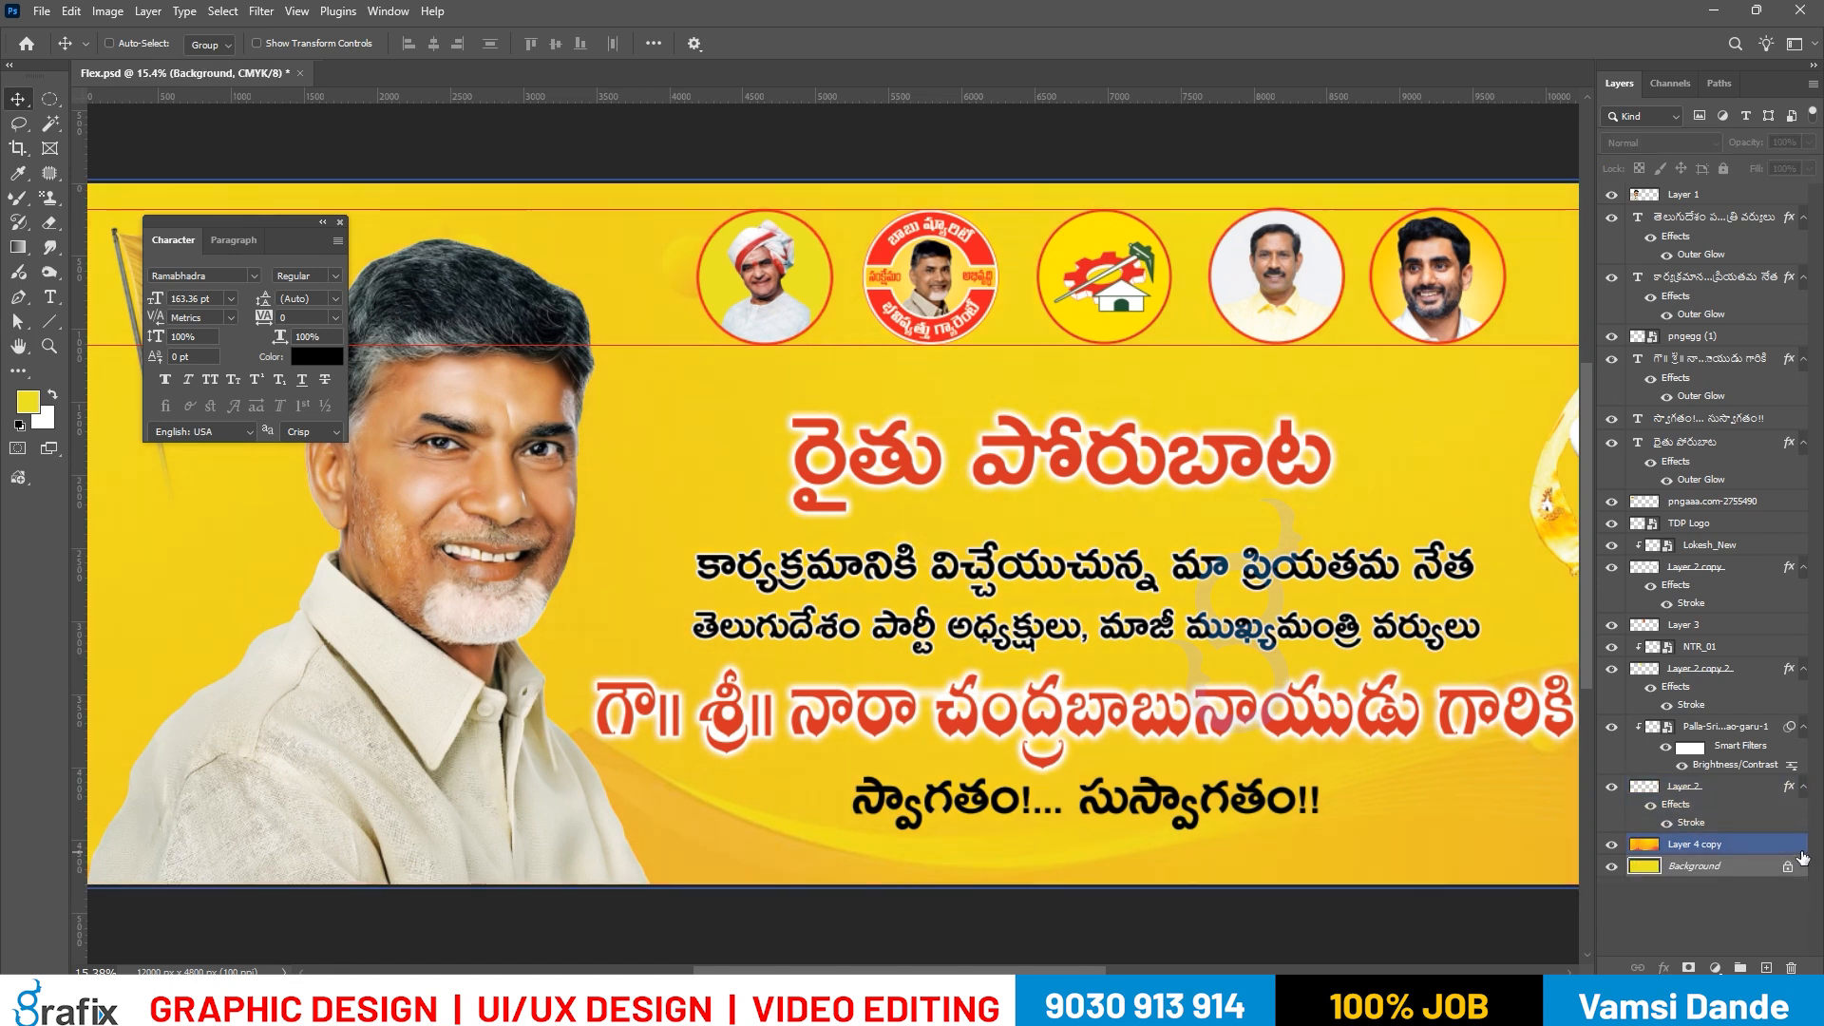
{"action": "left_click", "coordinate": [1700, 844]}
{"action": "right_click", "coordinate": [834, 317]}
{"action": "left_click", "coordinate": [834, 309]}
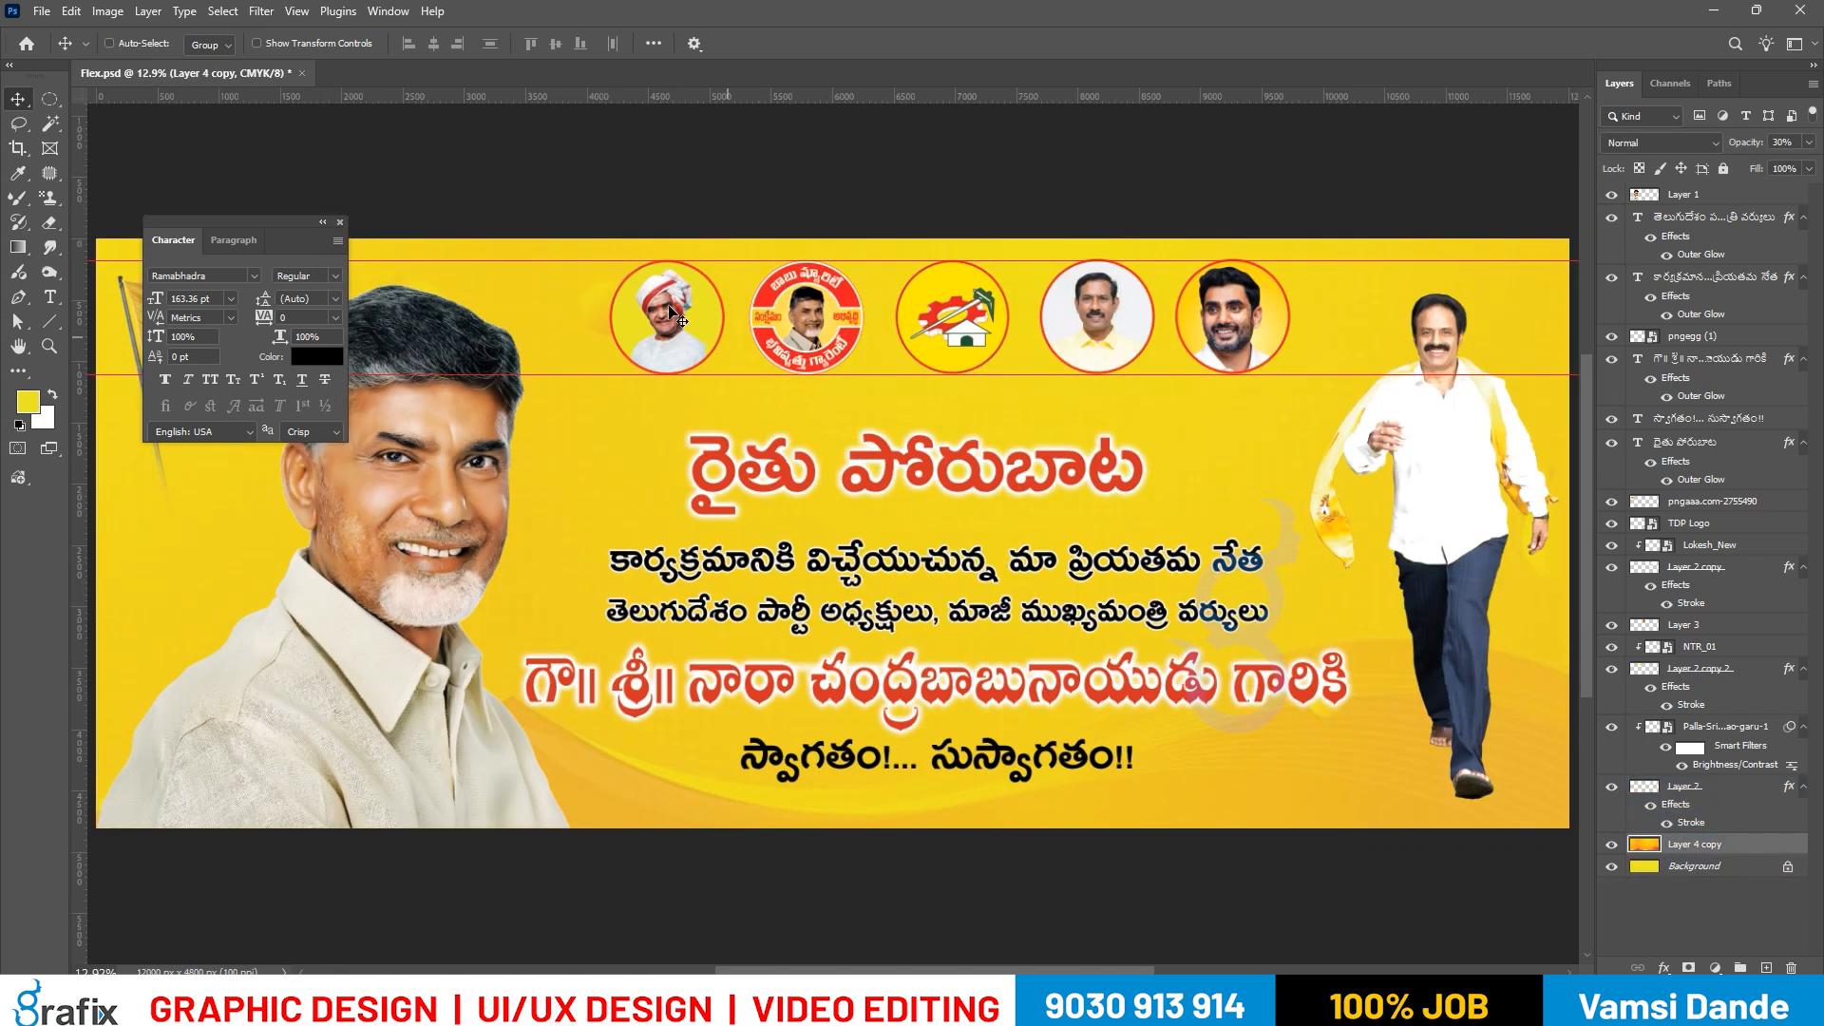
Save a JPEG copy of the banner named Flex to the Desktop at maximum quality 12 with progressive format.
{"action": "key", "text": "ctrl+alt+s"}
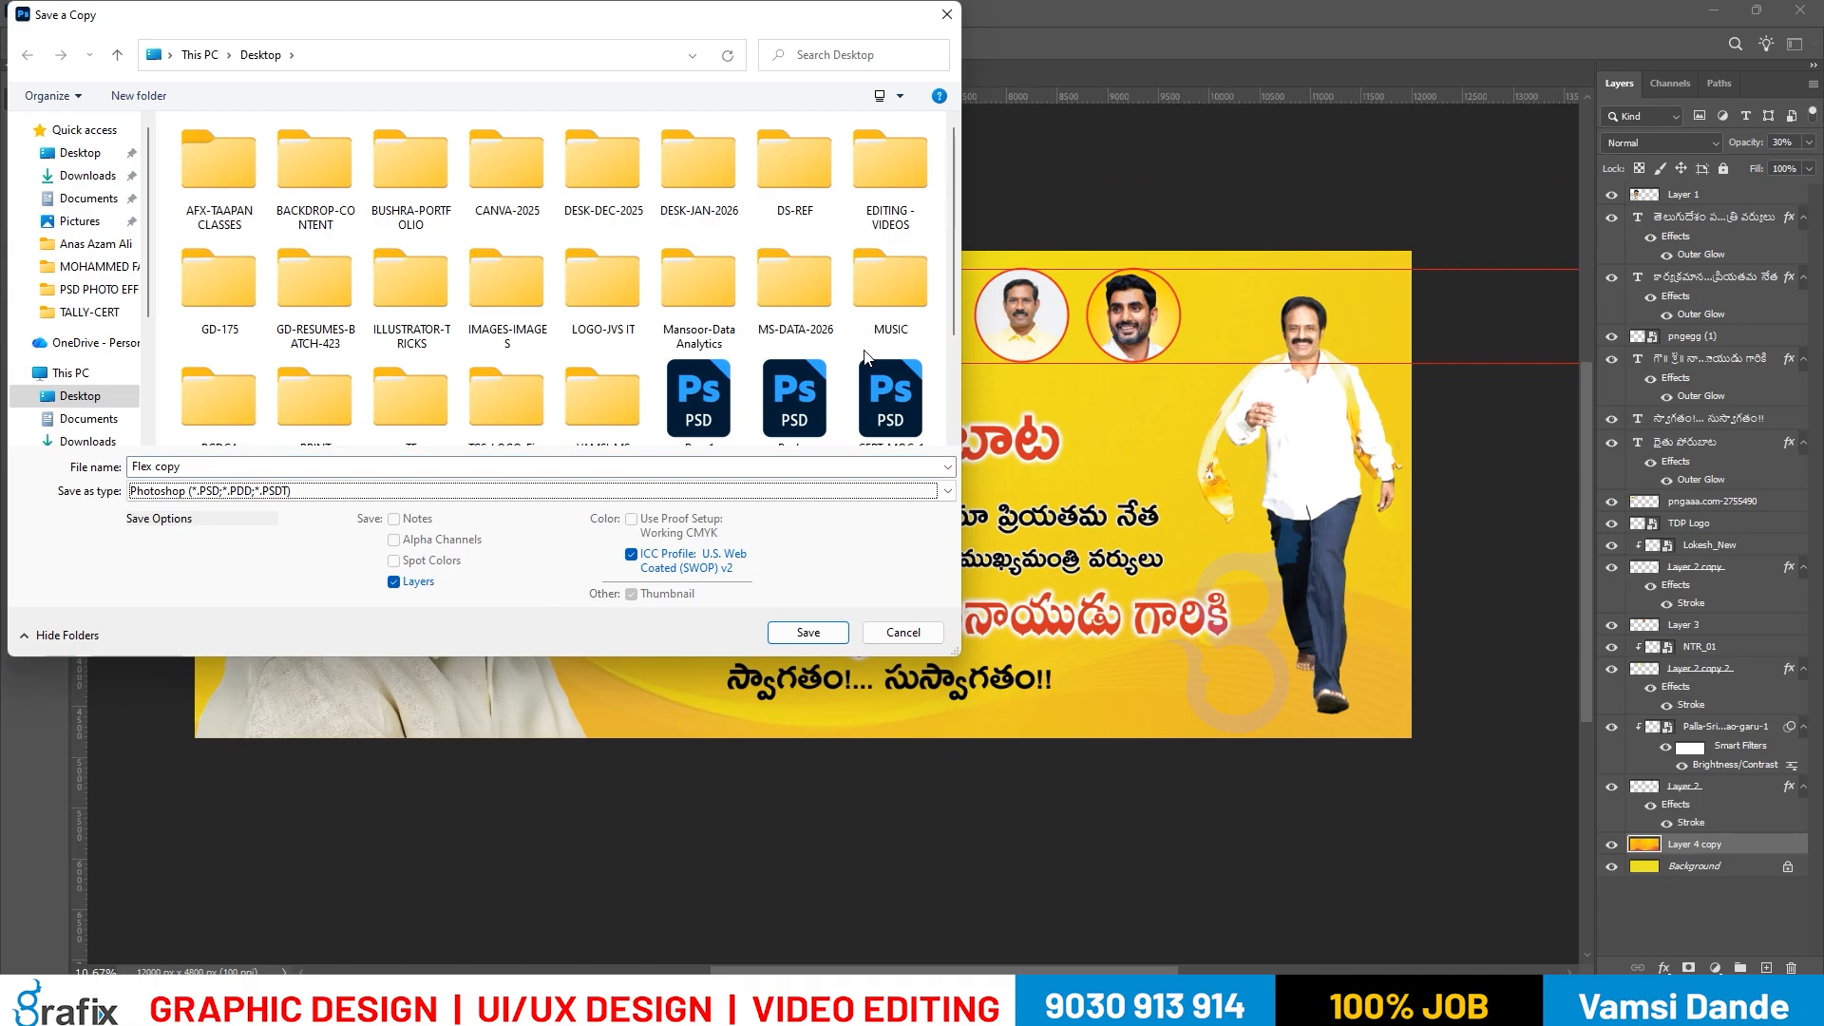
{"action": "key", "text": "j"}
{"action": "left_click", "coordinate": [263, 466]}
{"action": "left_click", "coordinate": [264, 465]}
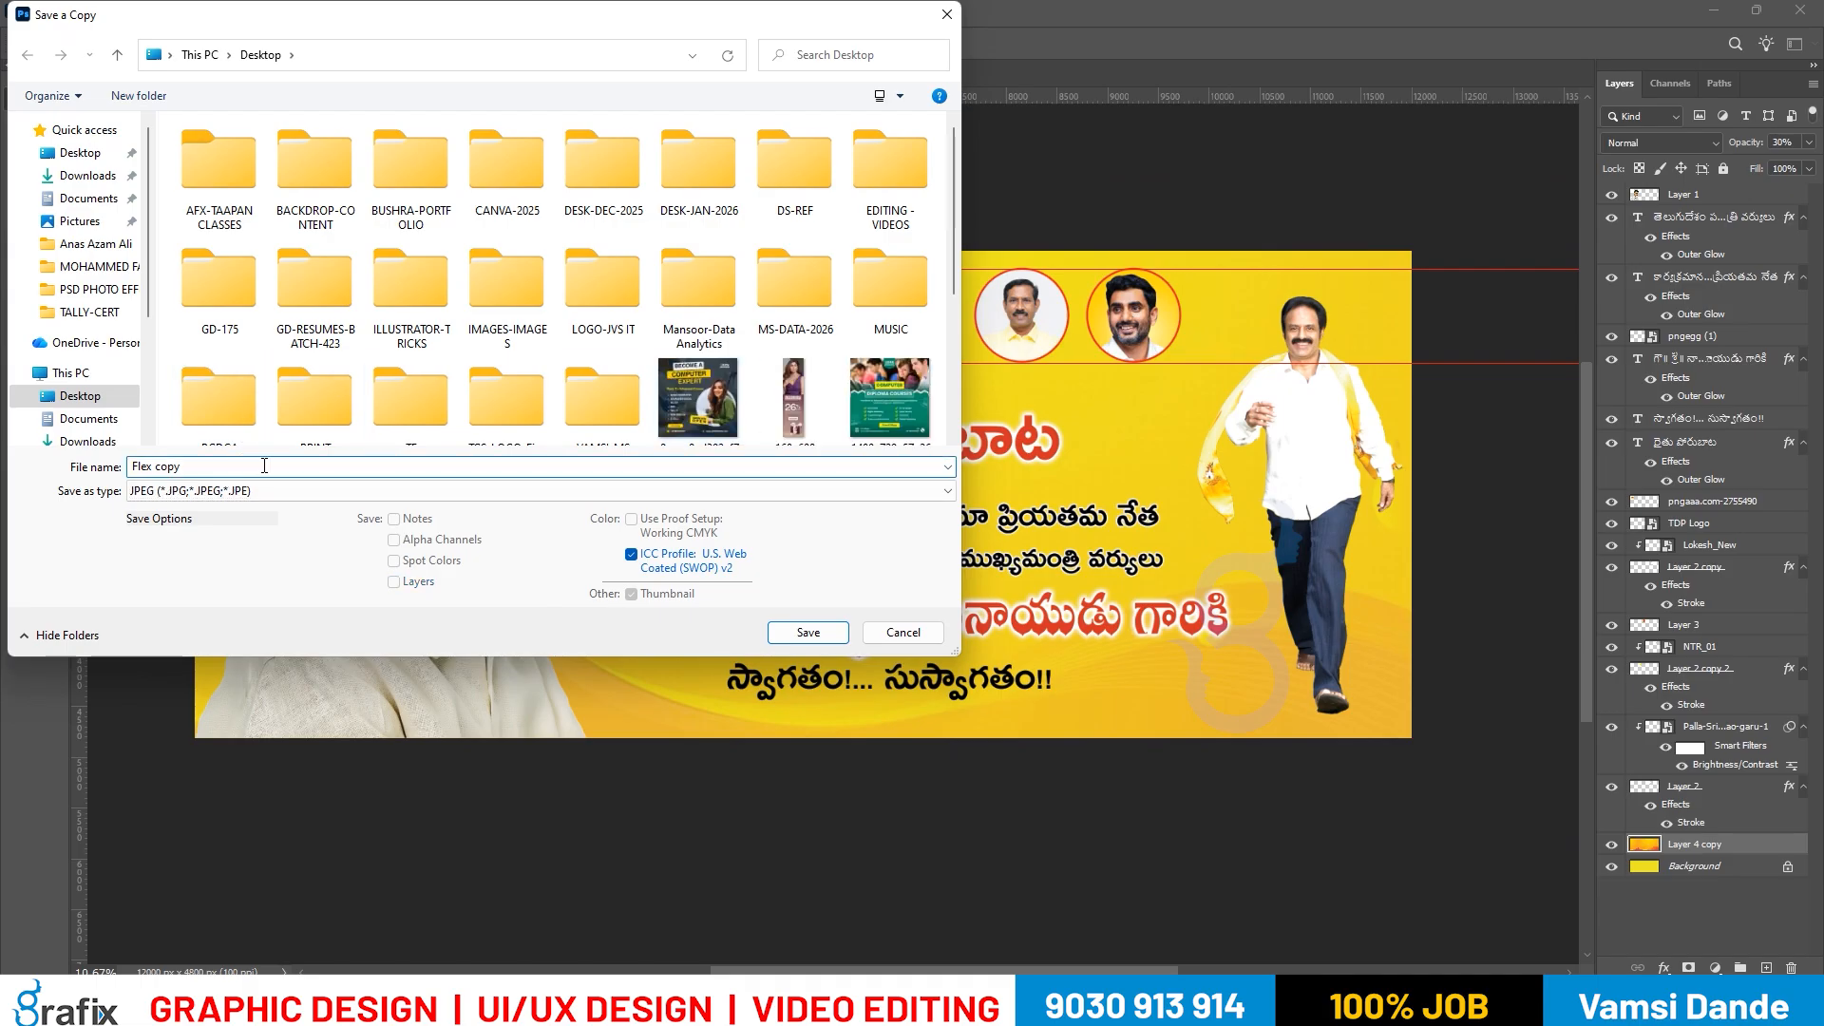
{"action": "key", "text": "Return"}
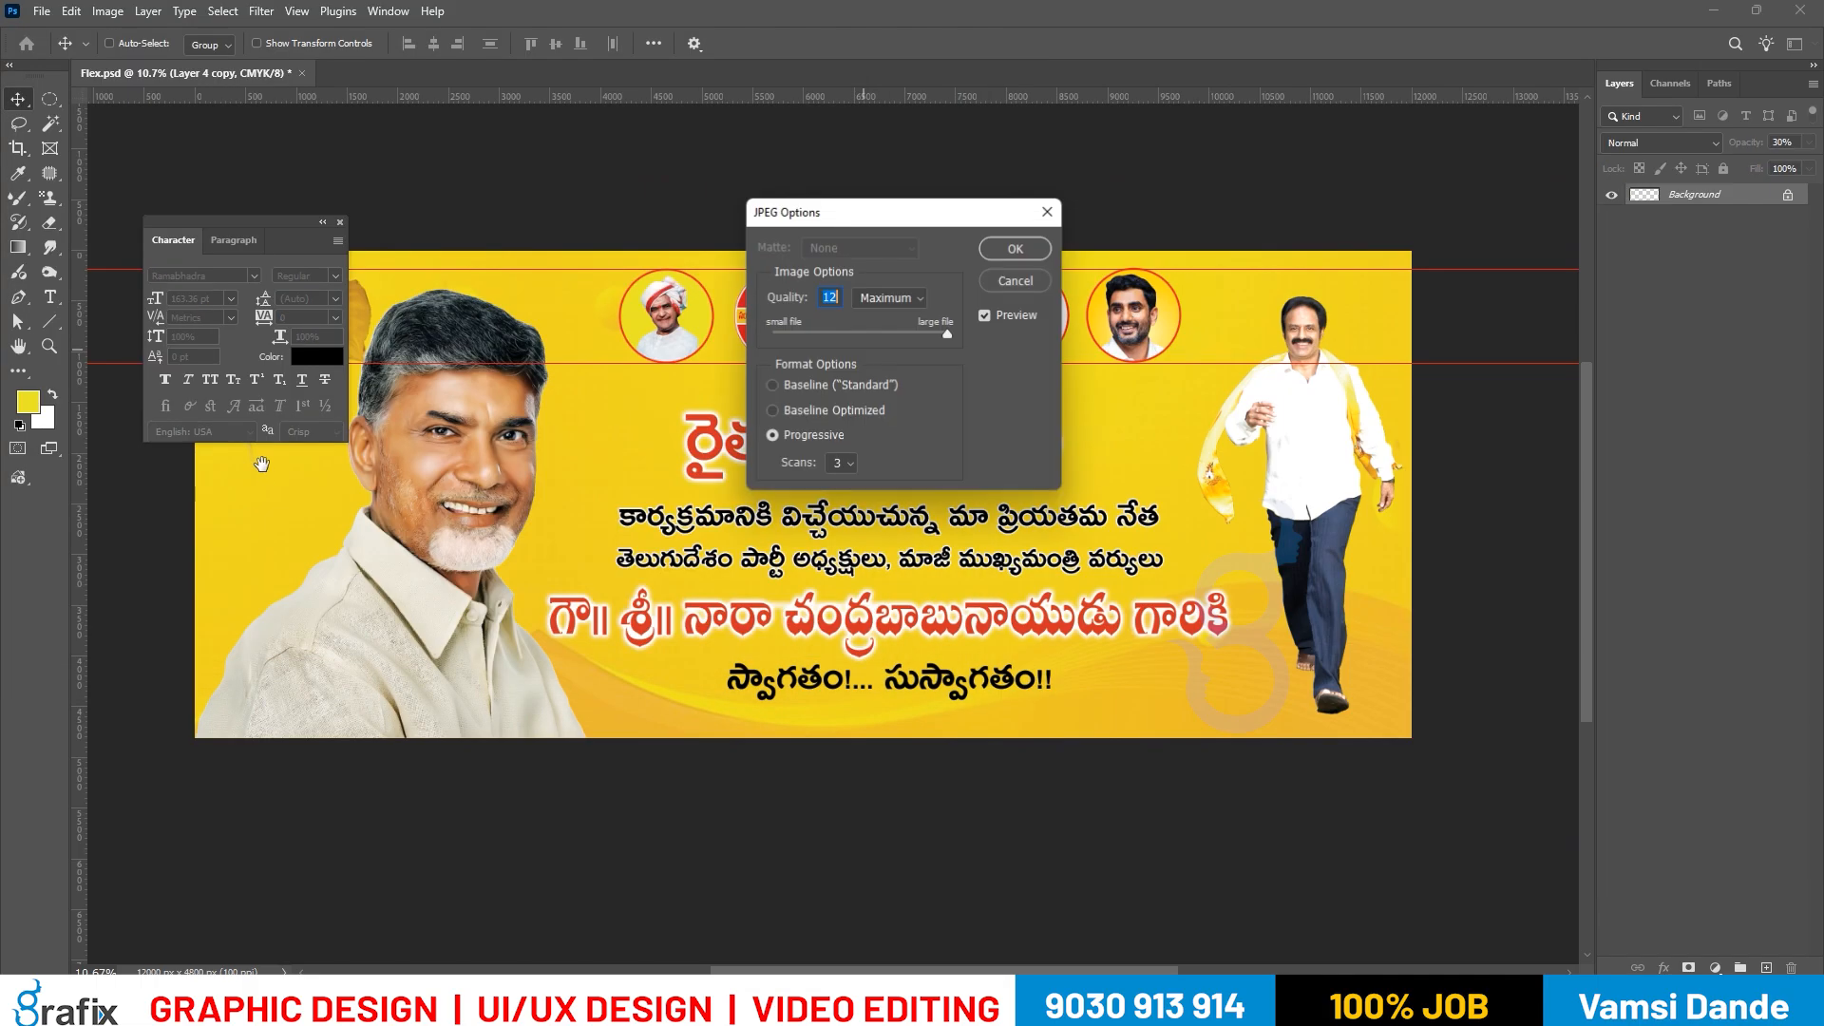
{"action": "left_click", "coordinate": [1016, 248]}
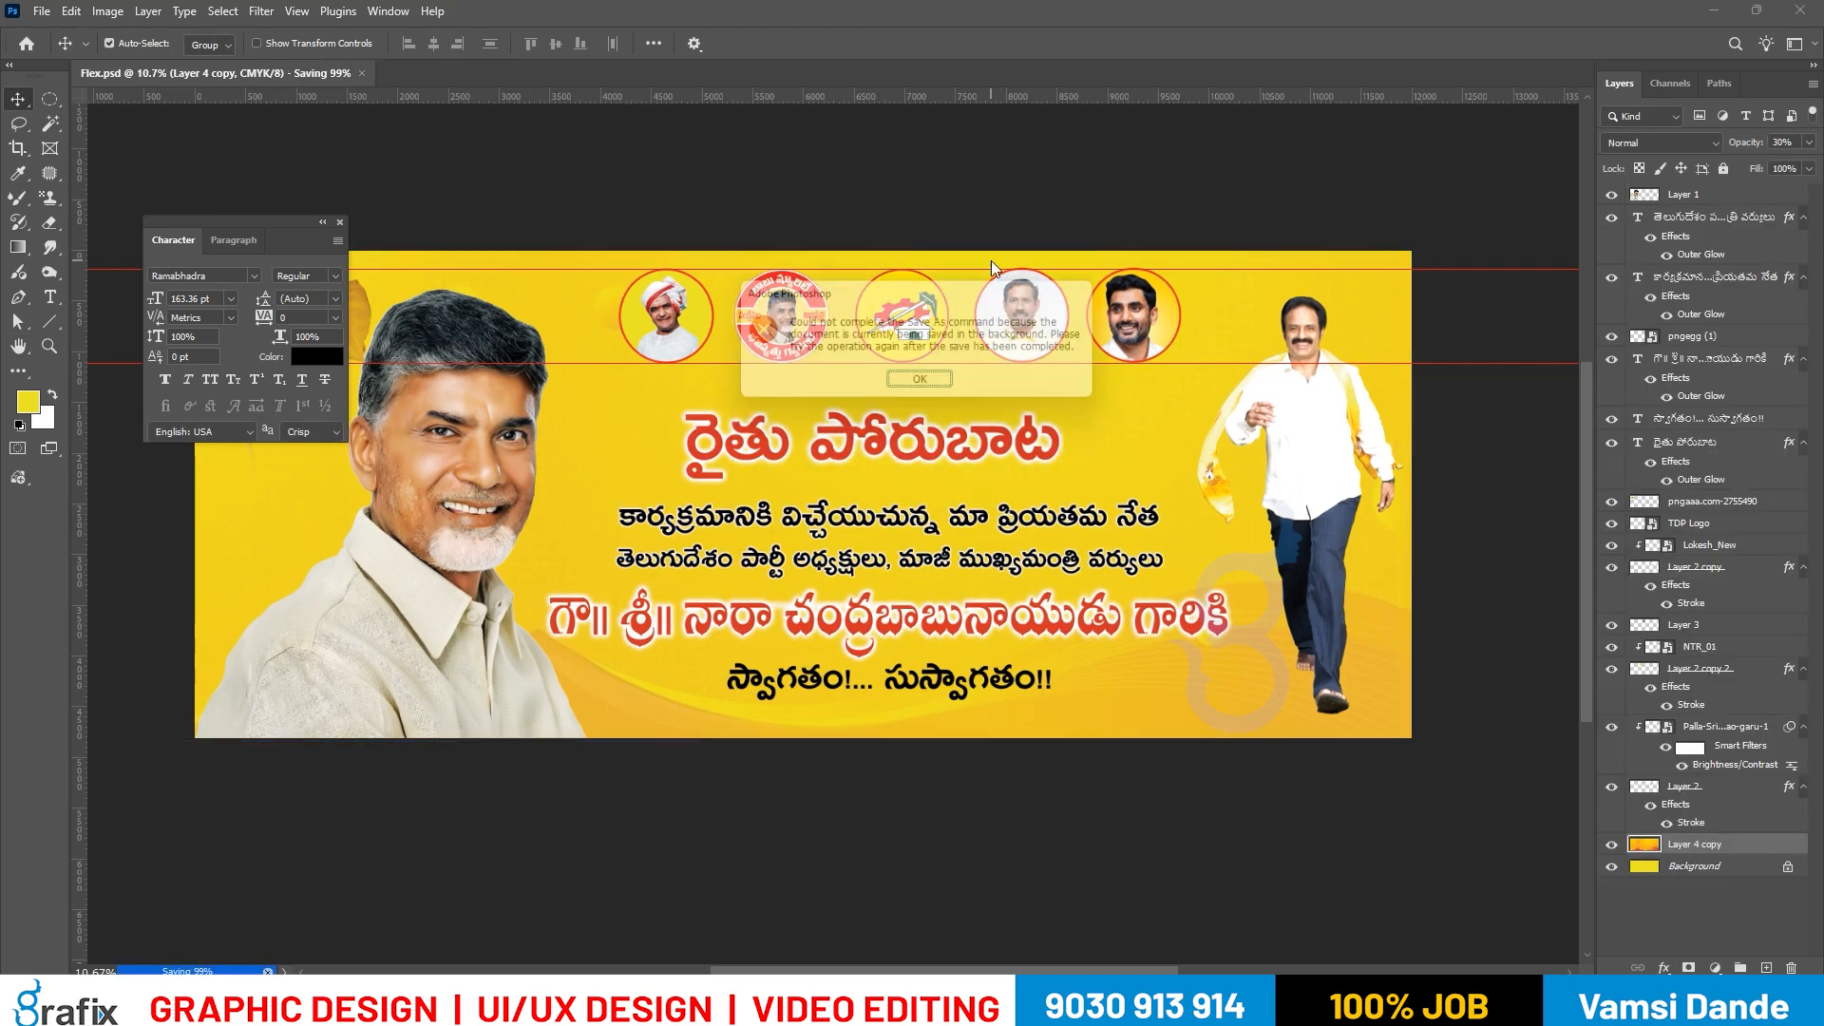
Save the banner as the Photoshop PDF file Flex on the Desktop with the High Quality Print preset.
{"action": "left_click", "coordinate": [923, 383]}
{"action": "key", "text": "ctrl"}
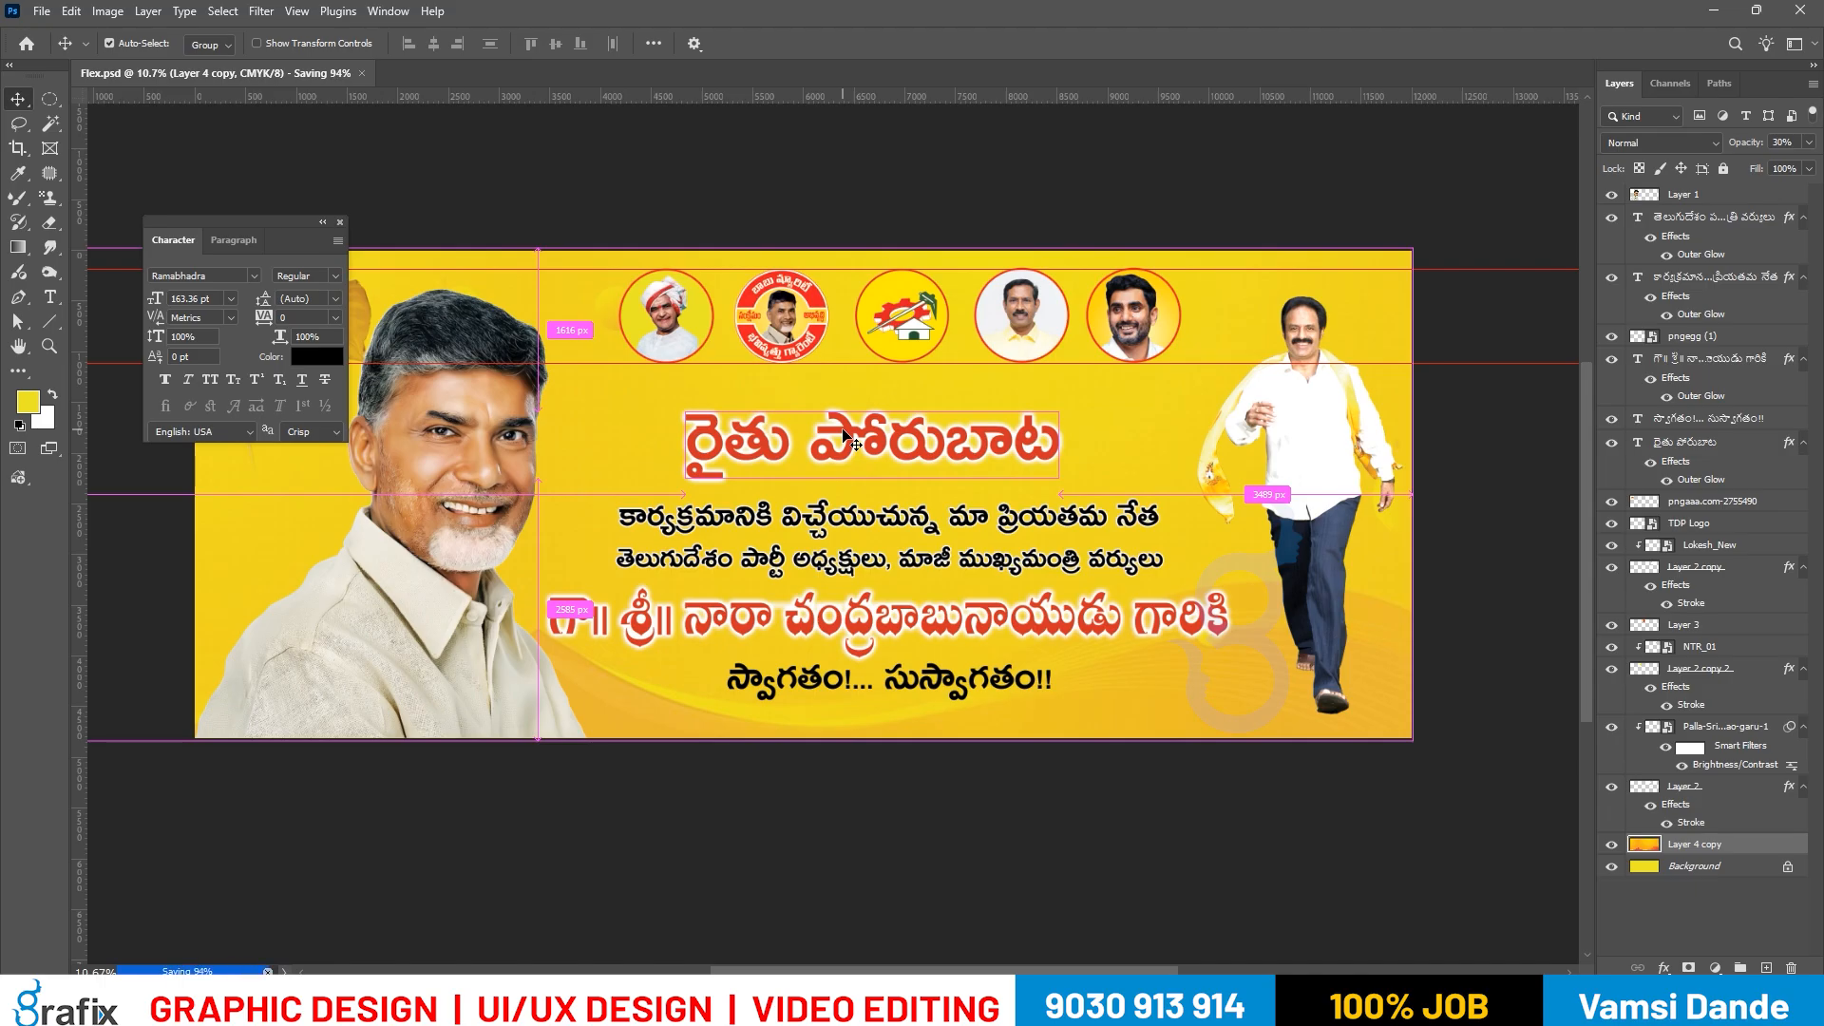
{"action": "key", "text": "ctrl+shift+s"}
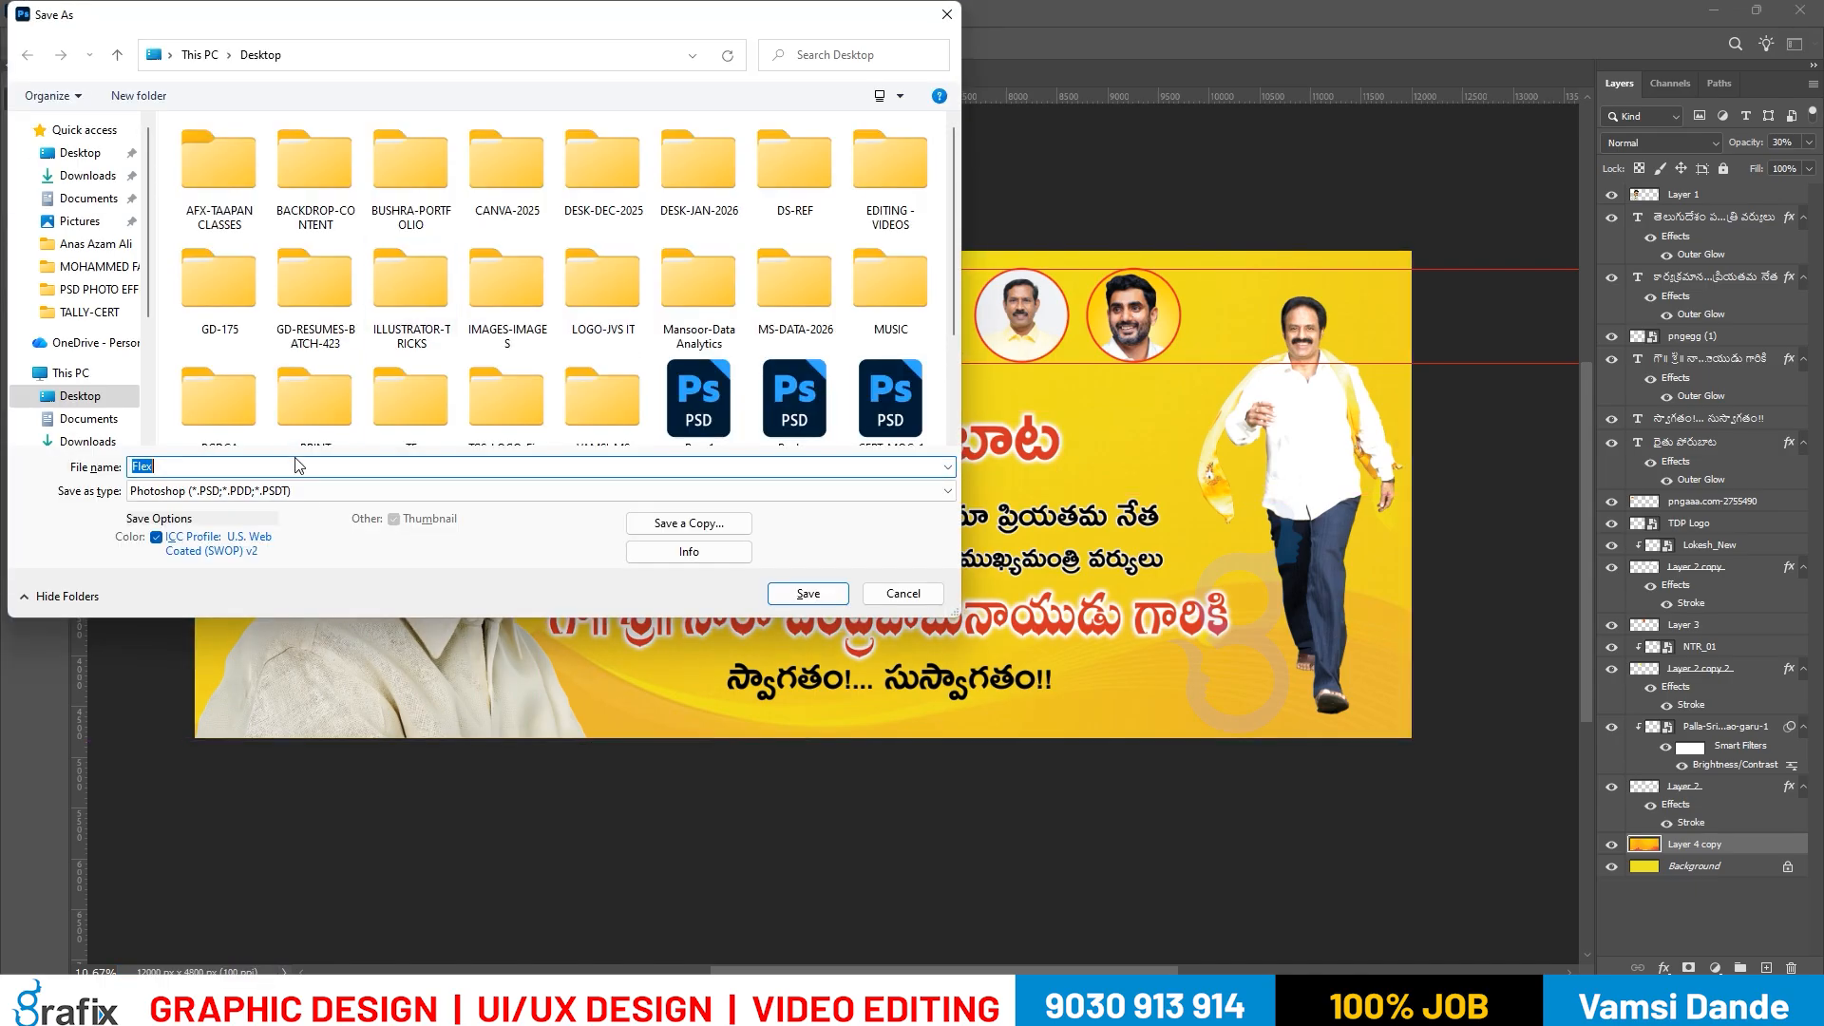
{"action": "left_click", "coordinate": [306, 492]}
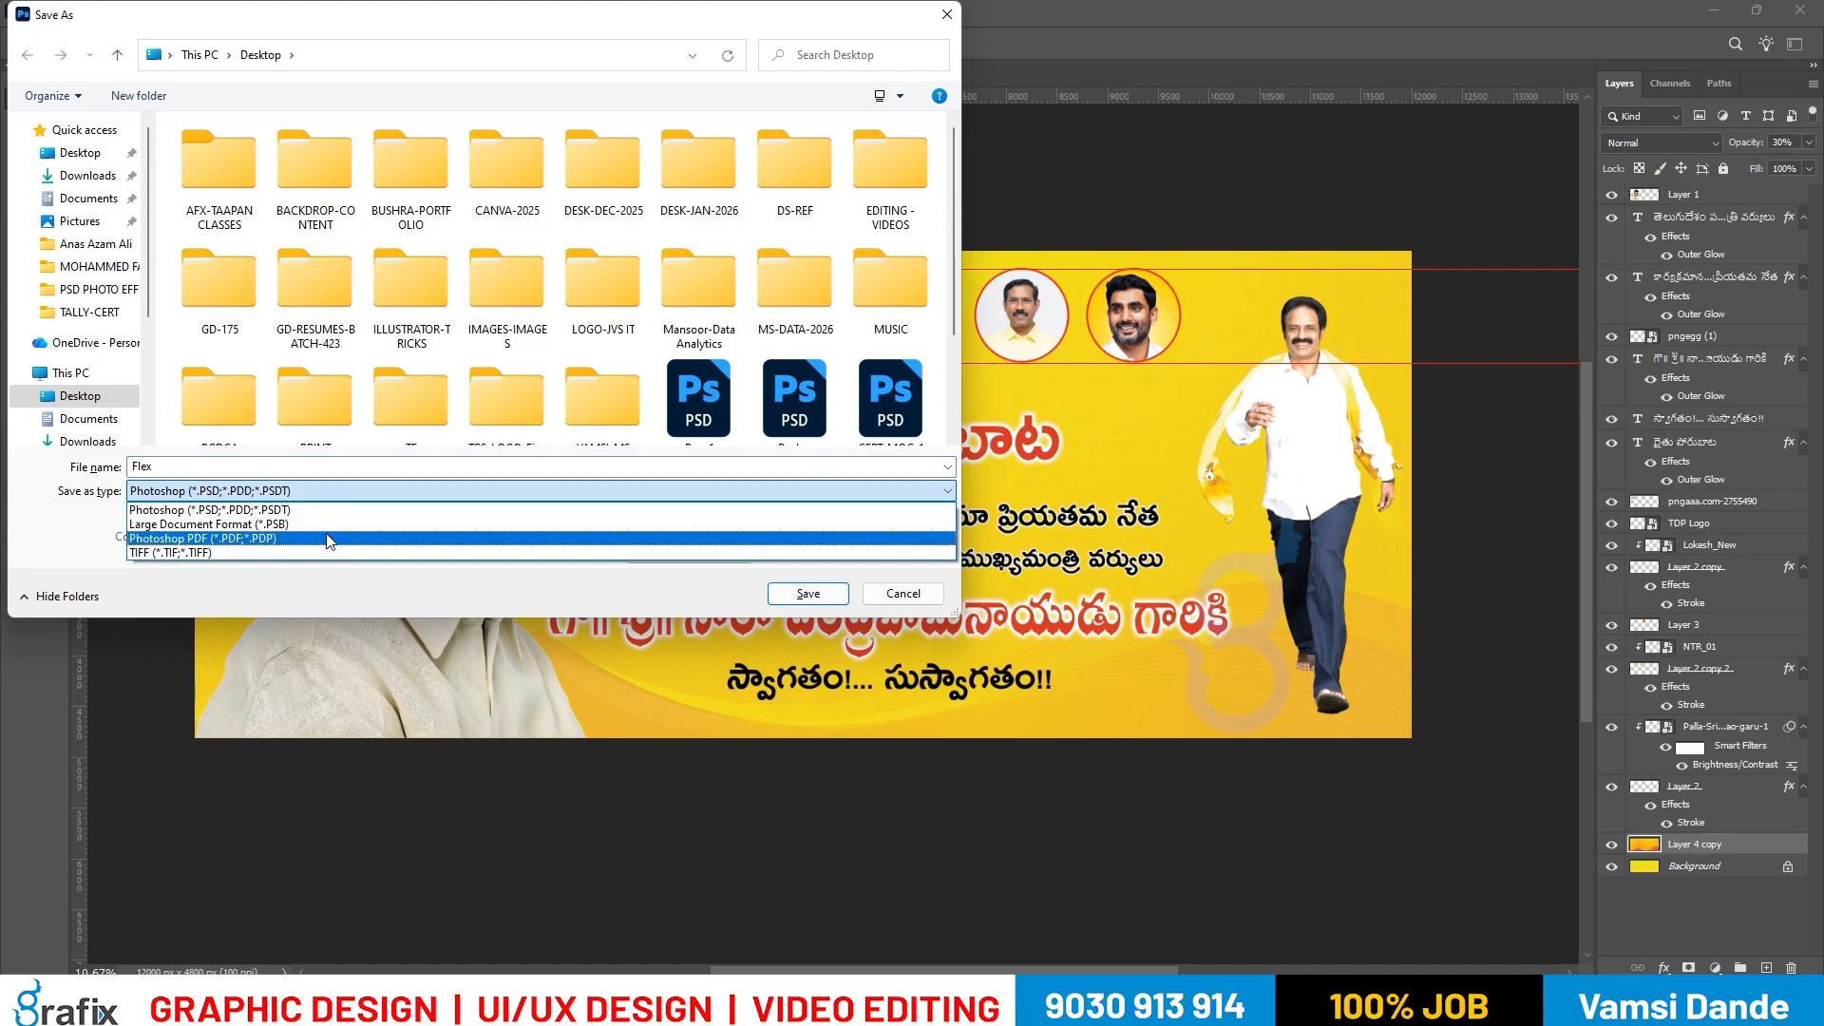
{"action": "left_click", "coordinate": [333, 538]}
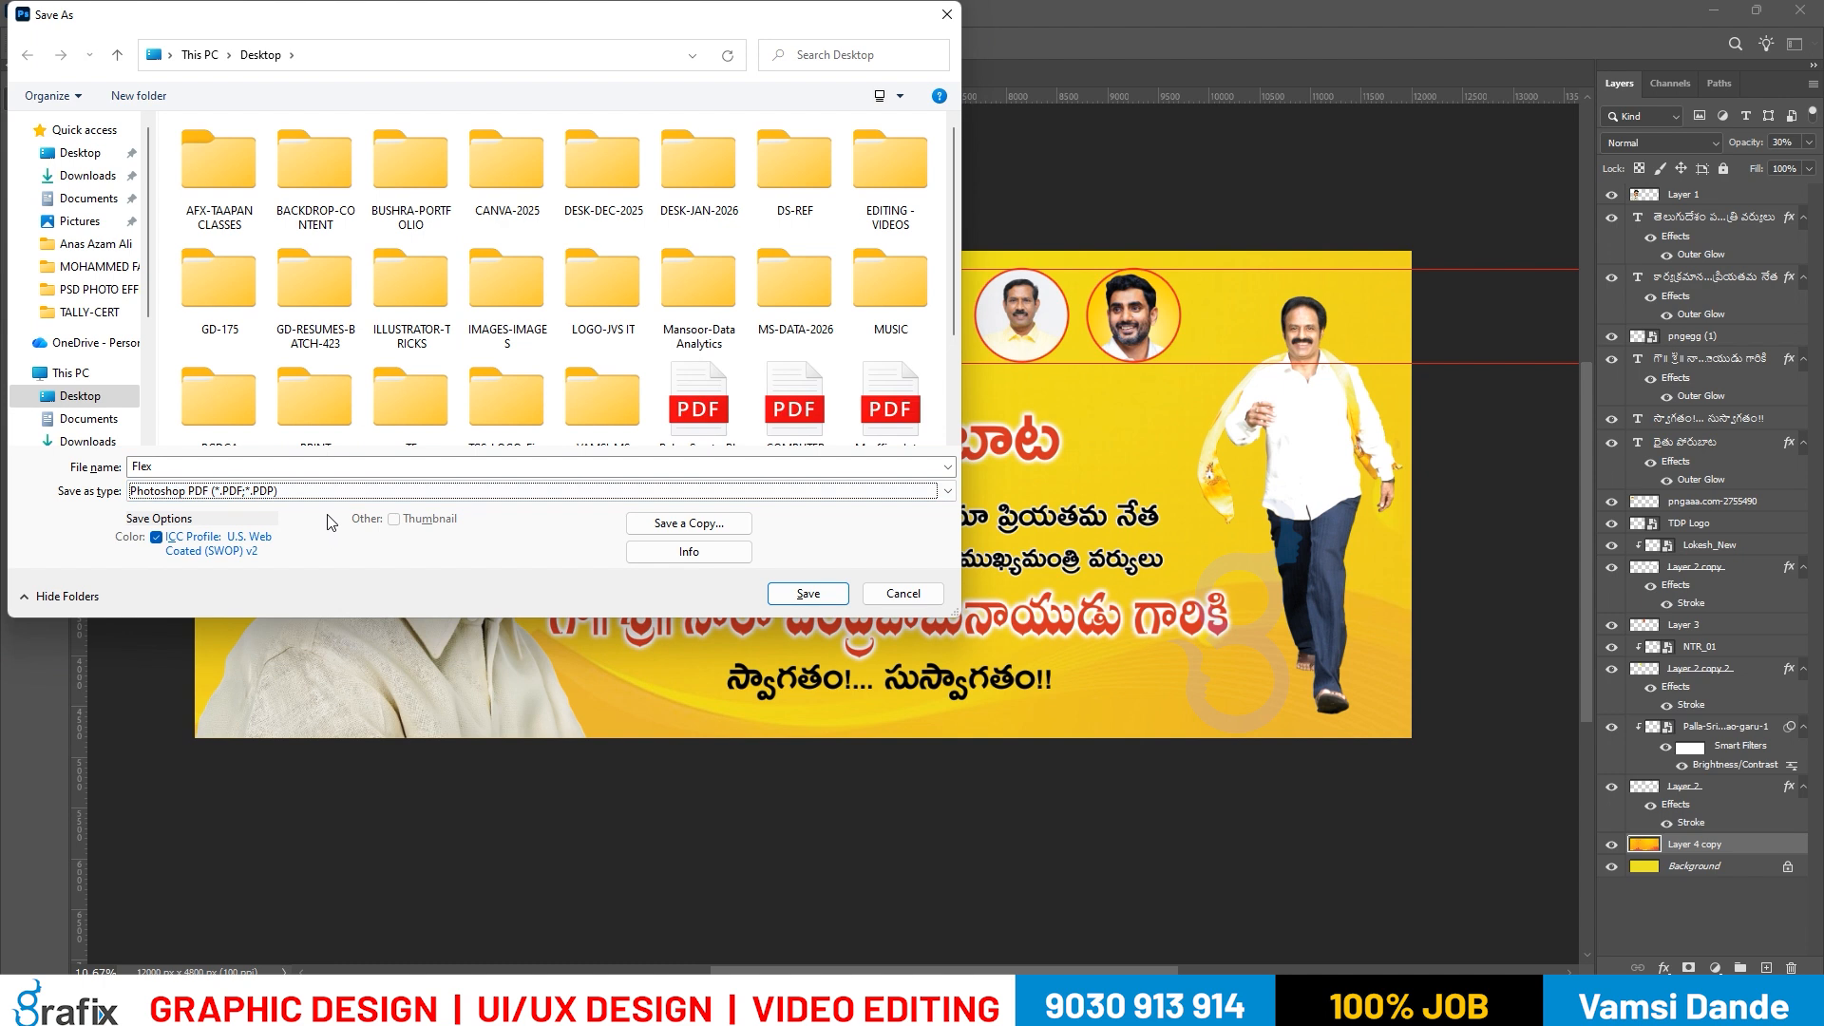
{"action": "left_click", "coordinate": [819, 592]}
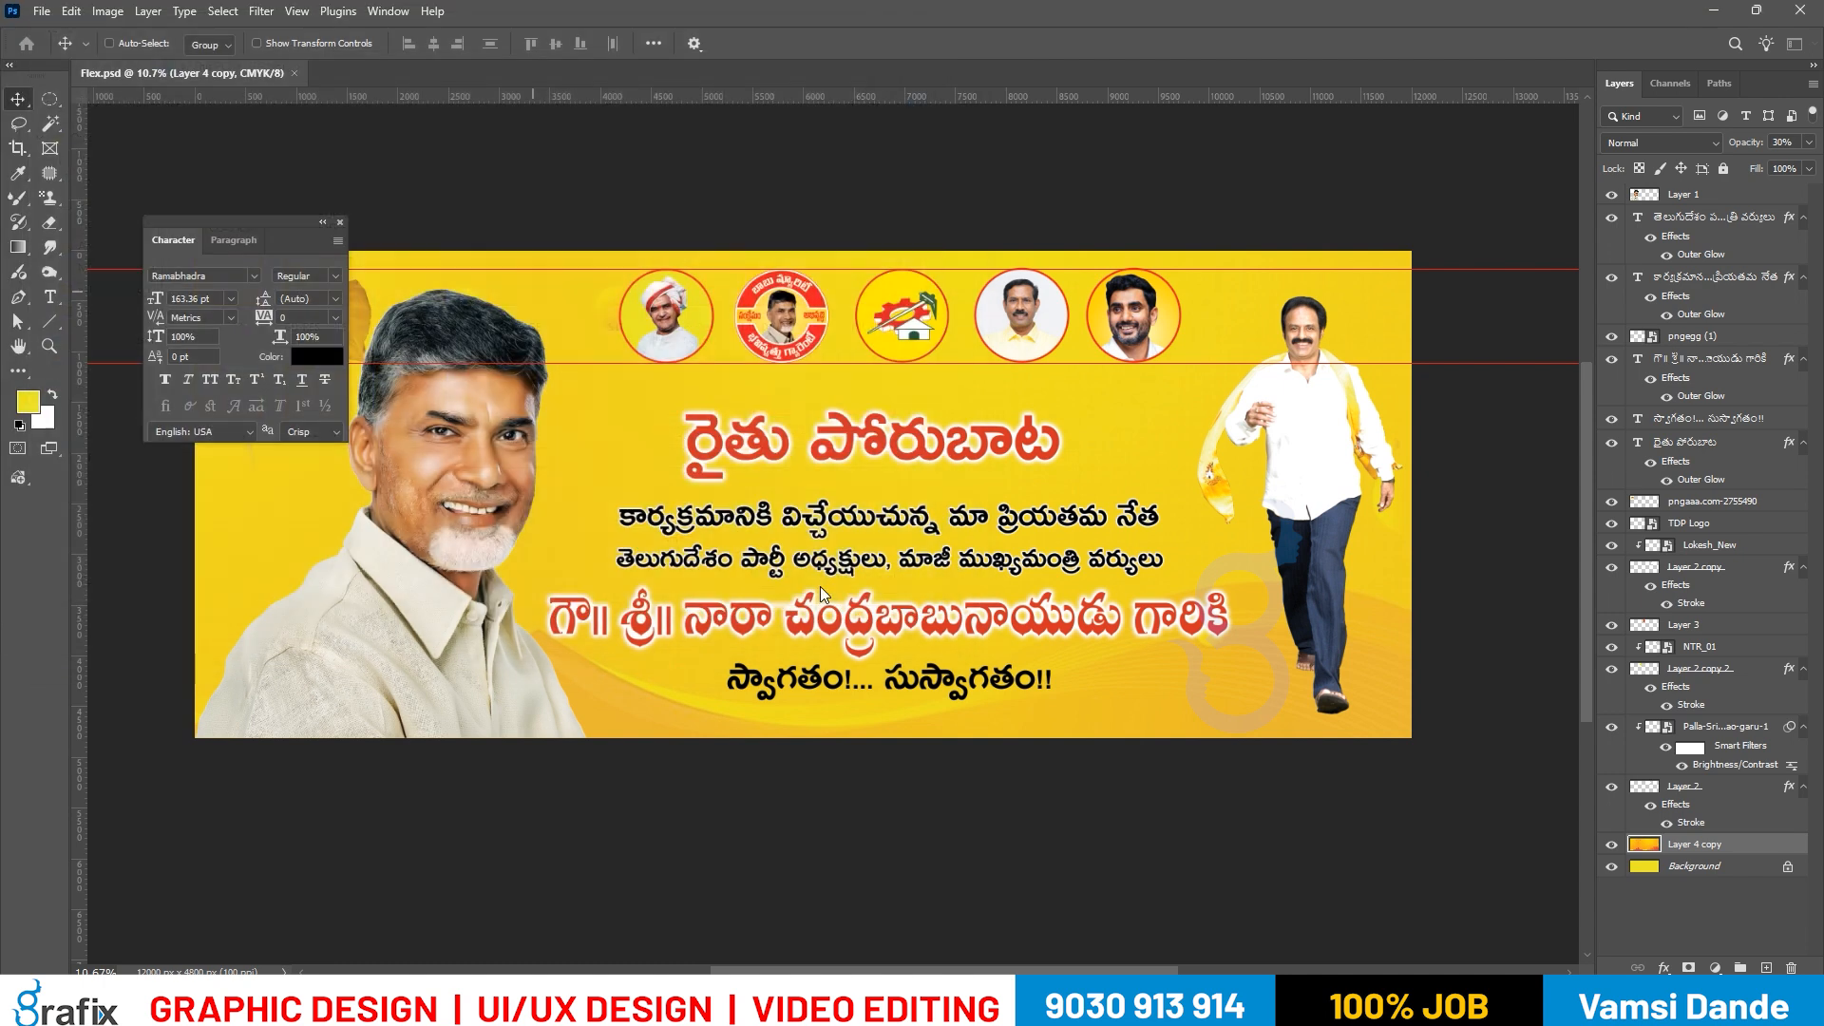
{"action": "left_click", "coordinate": [909, 384]}
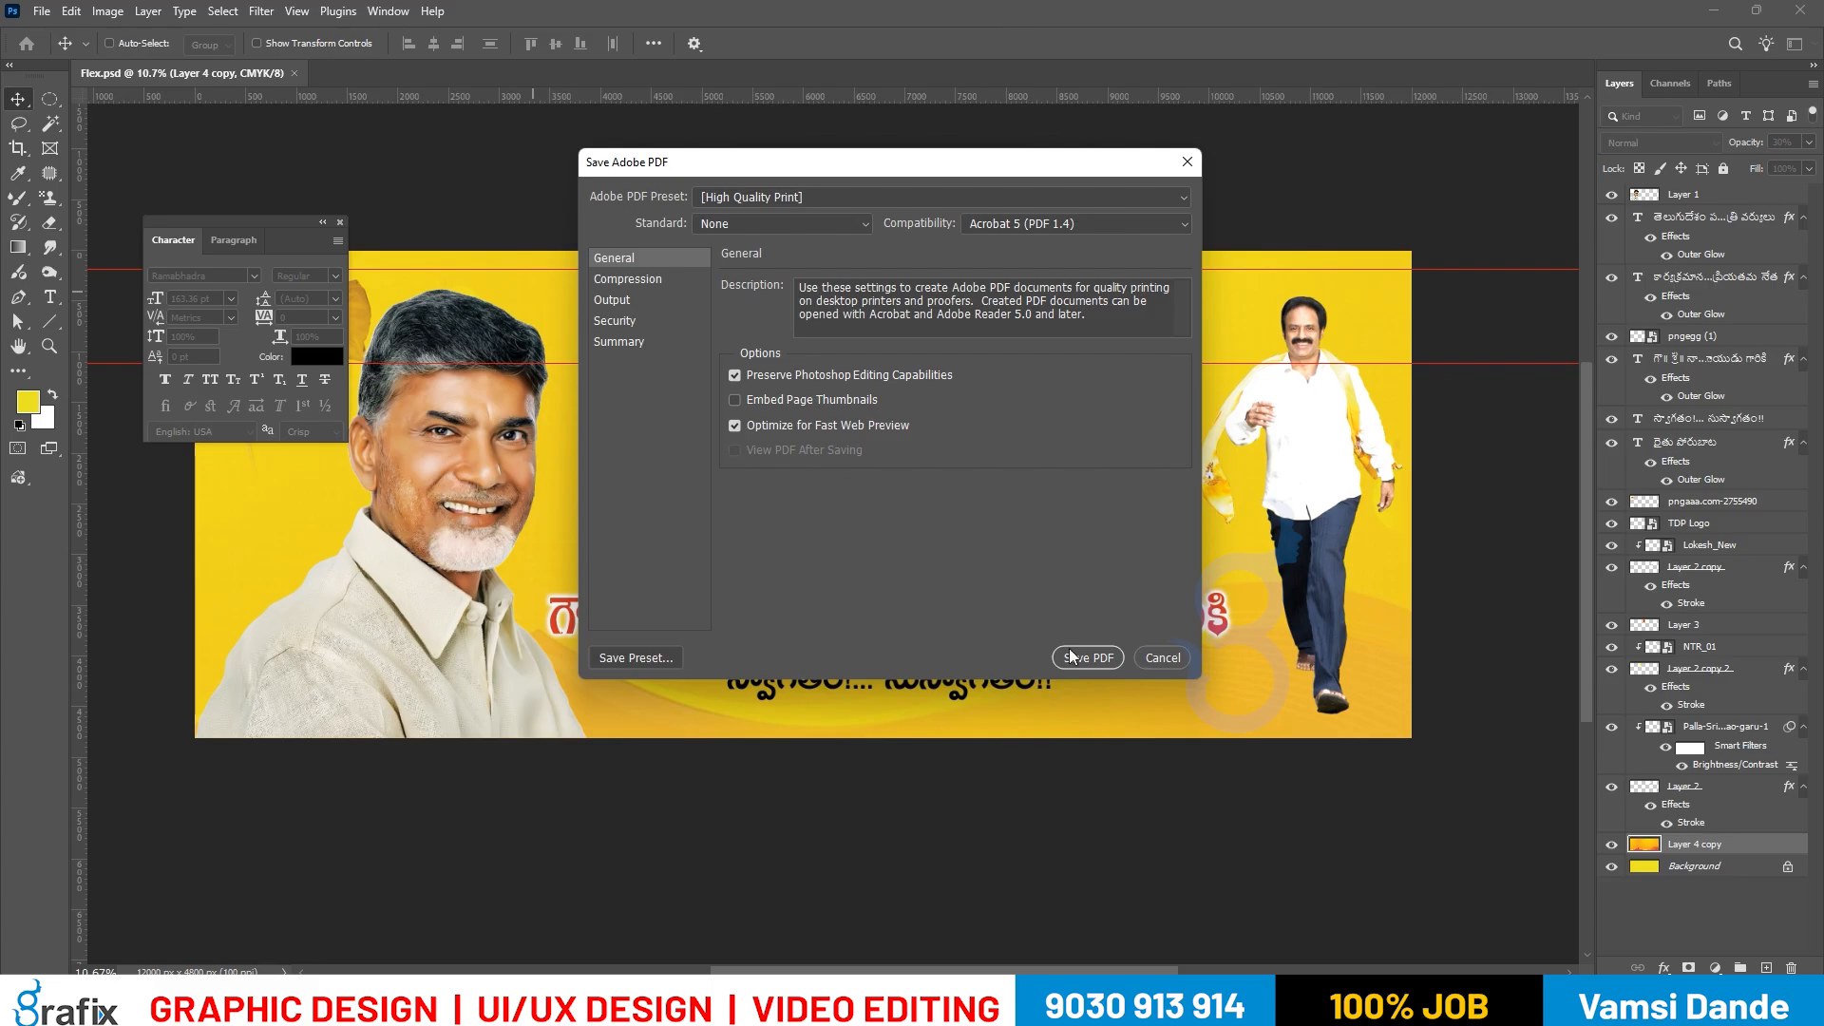
{"action": "left_click", "coordinate": [1072, 657]}
{"action": "left_click", "coordinate": [937, 414]}
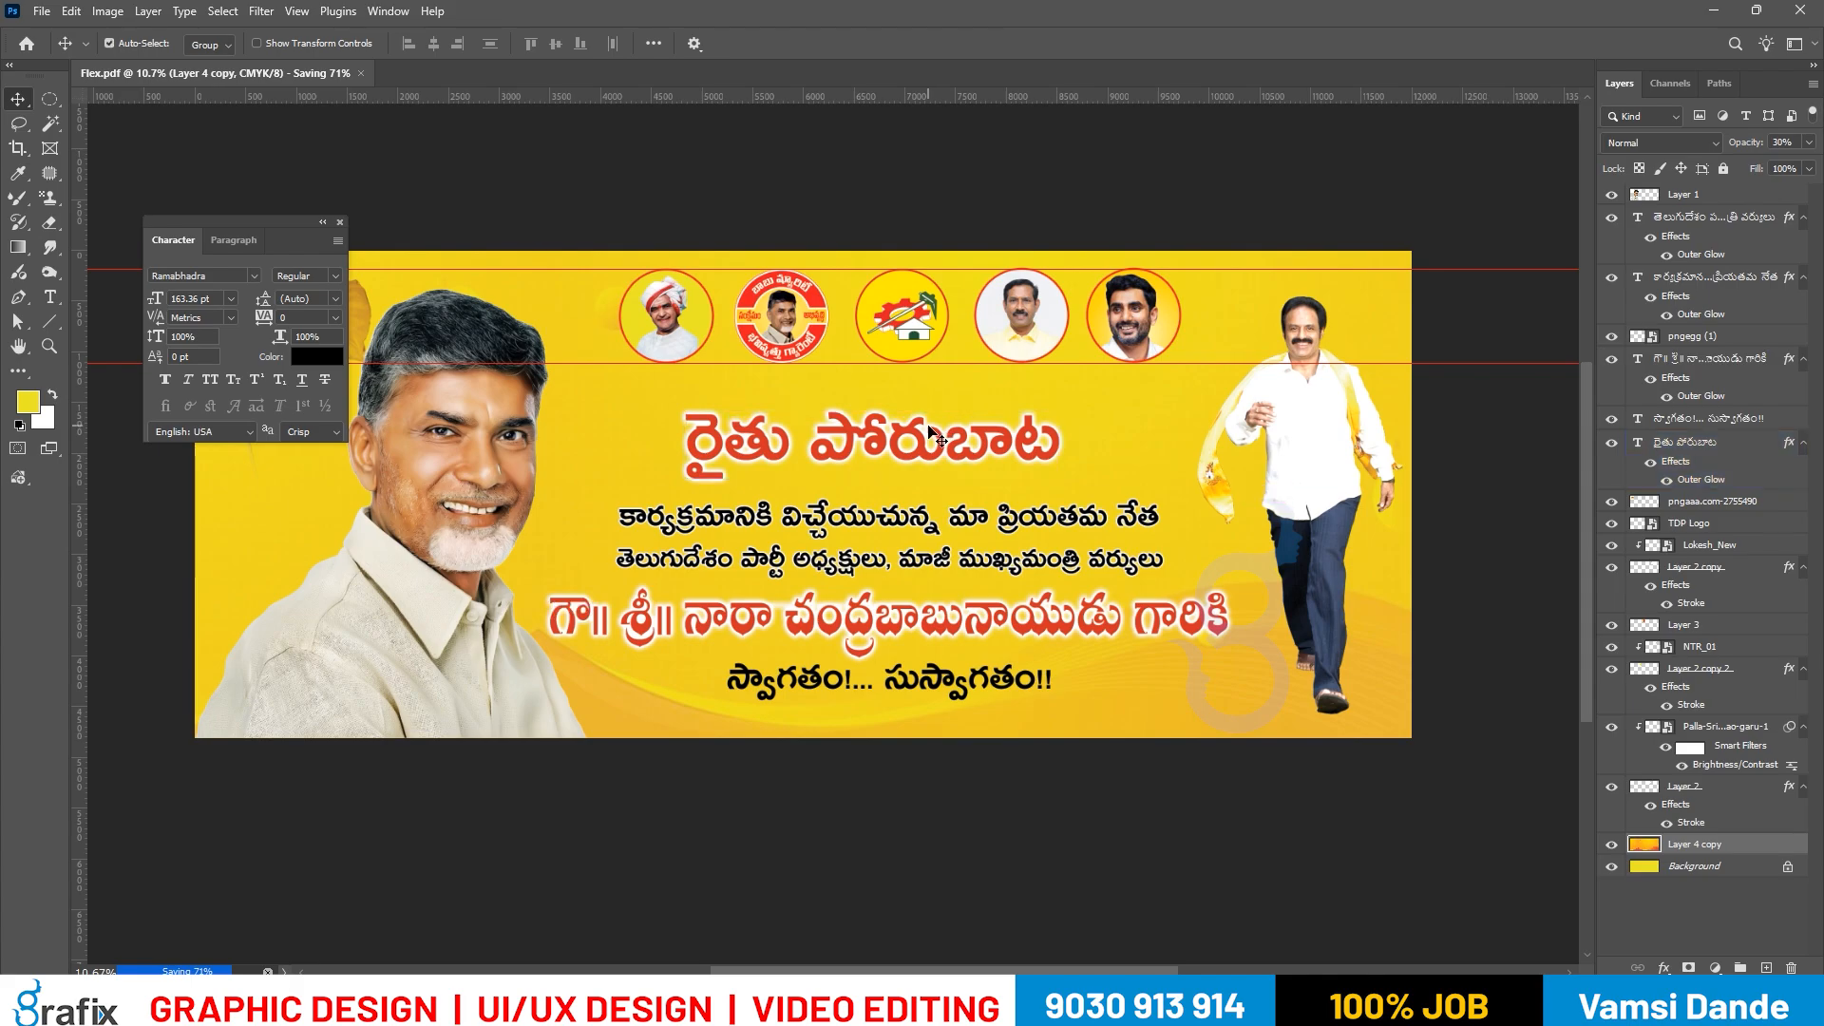
Save the banner as the TIFF file Flex on the Desktop with no image compression and RLE layer compression.
{"action": "key", "text": "ctrl+shift+s"}
{"action": "left_click", "coordinate": [920, 388]}
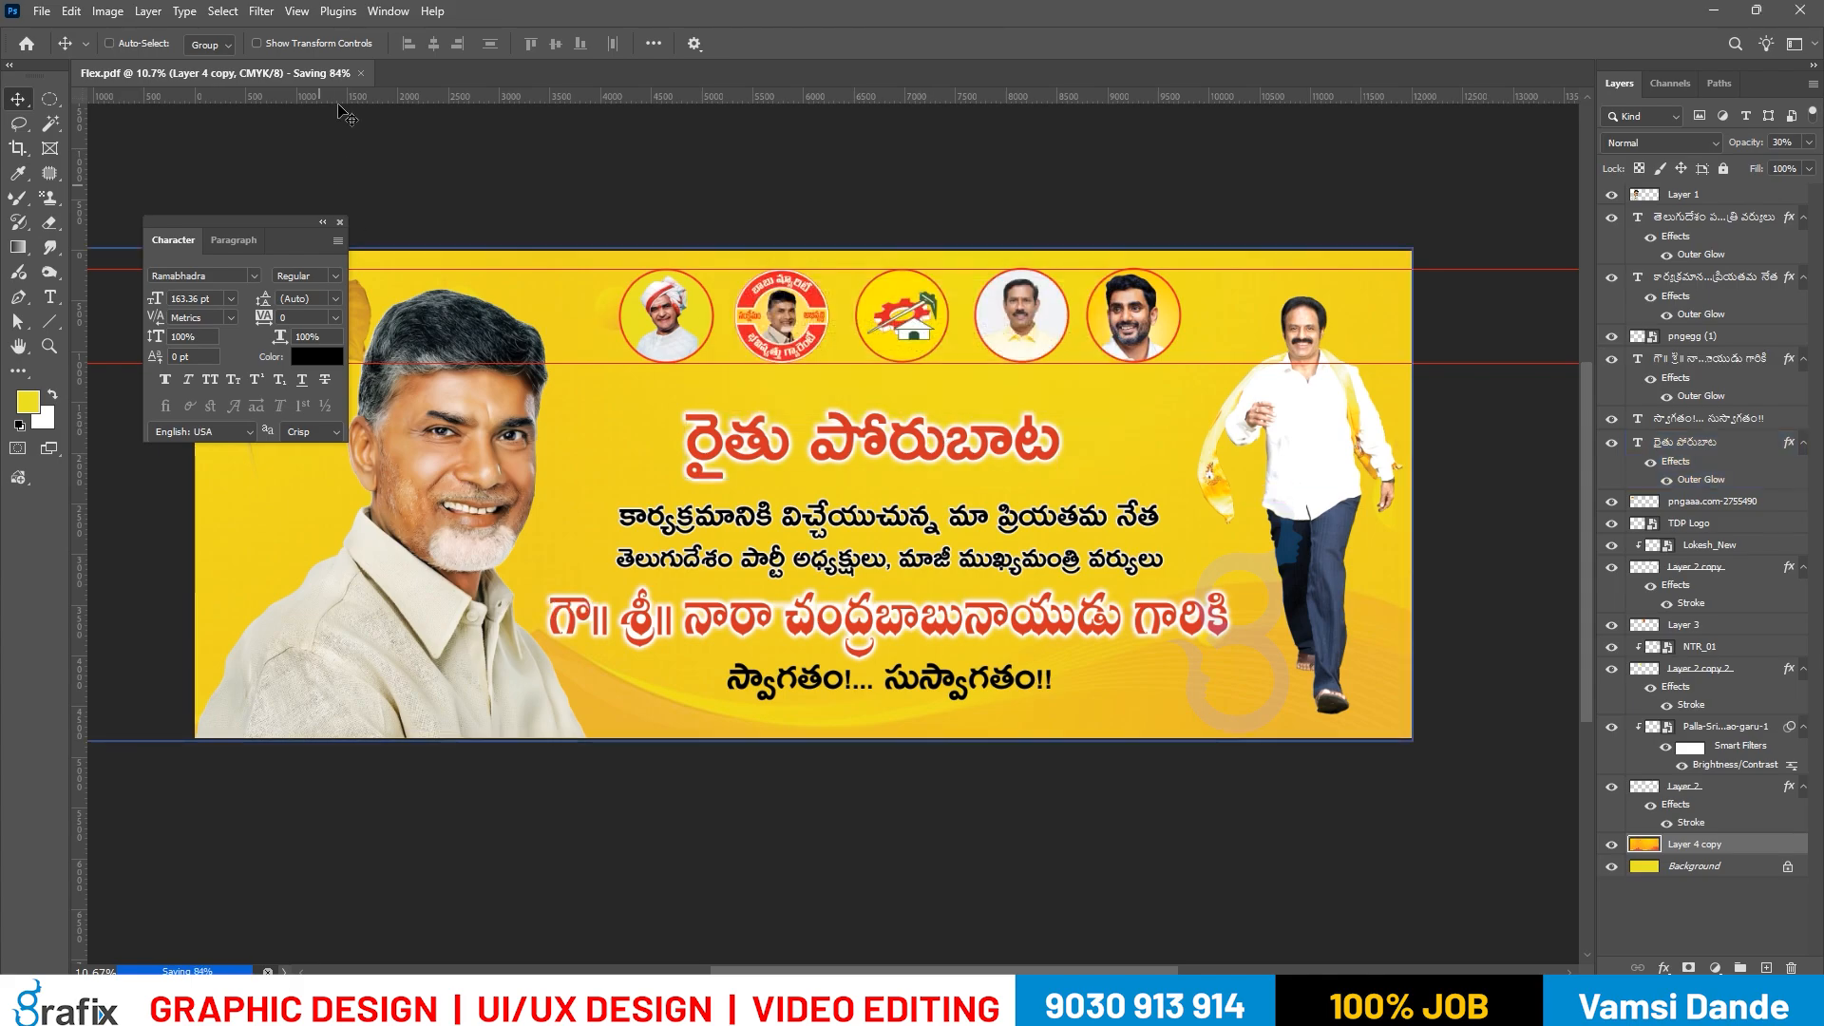
{"action": "left_click", "coordinate": [399, 338], "text": "ctrl"}
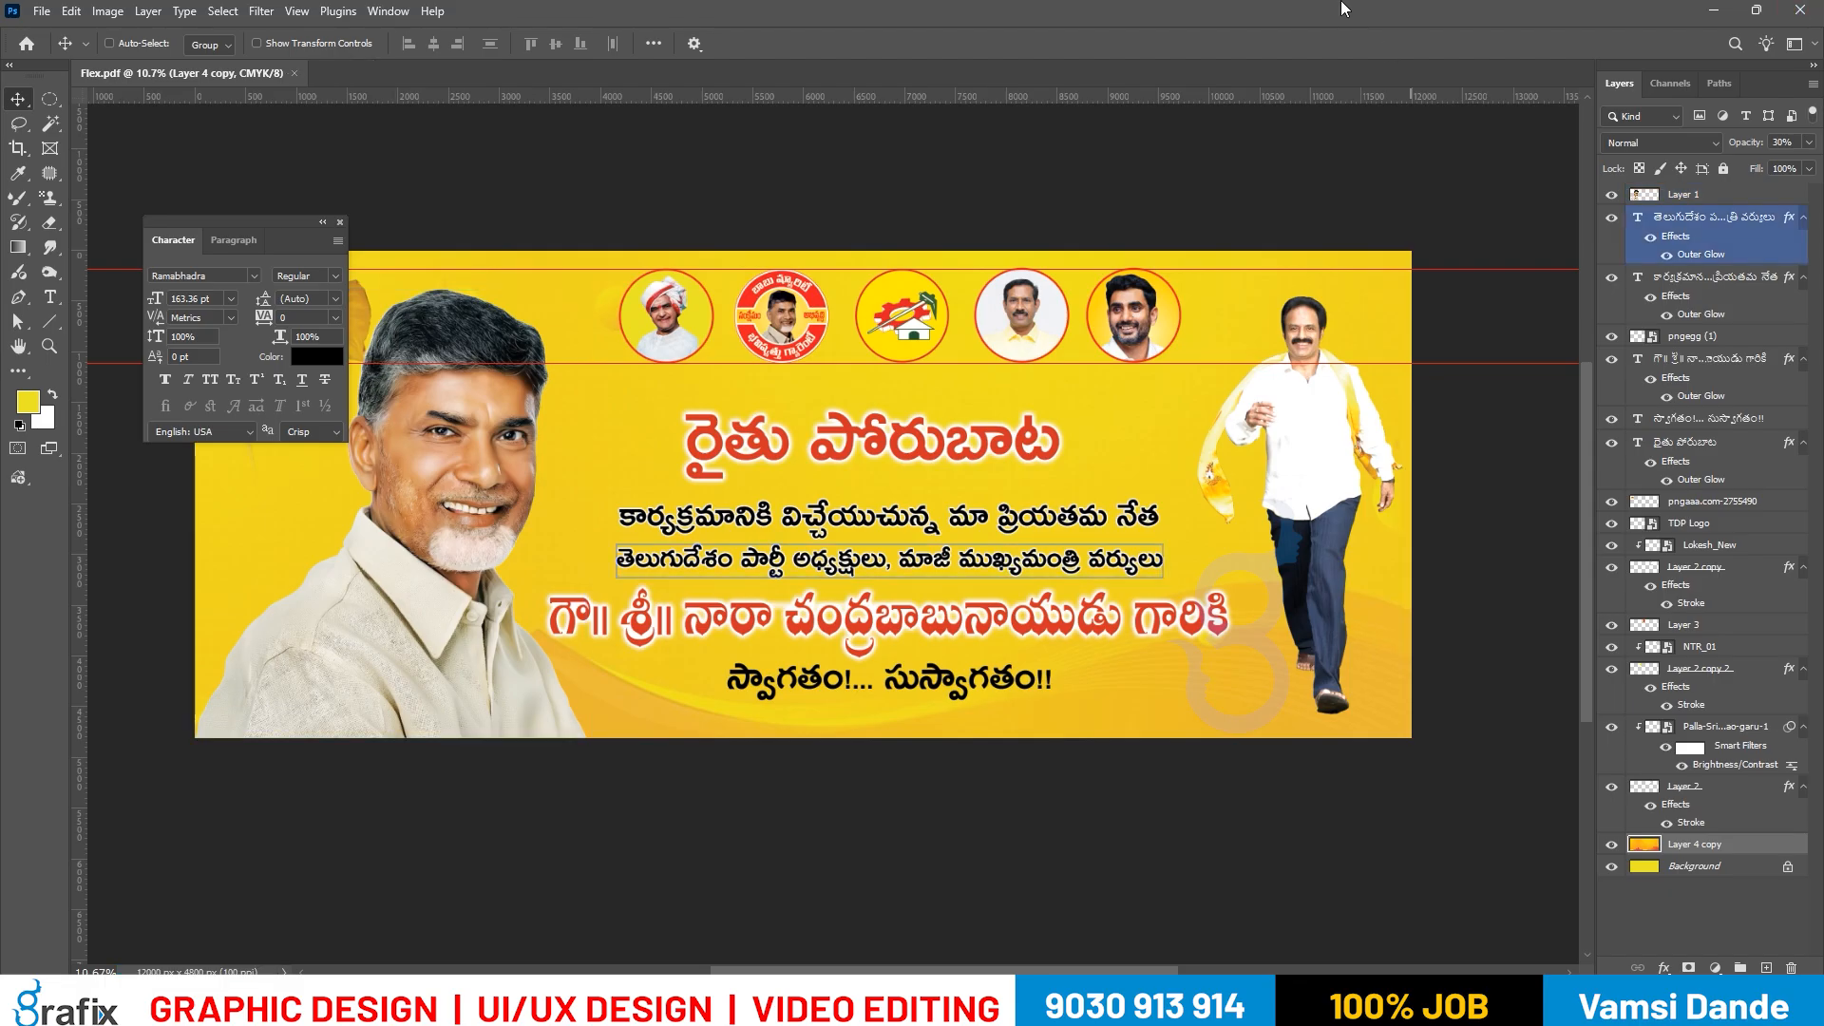
{"action": "key", "text": "ctrl+shift+s"}
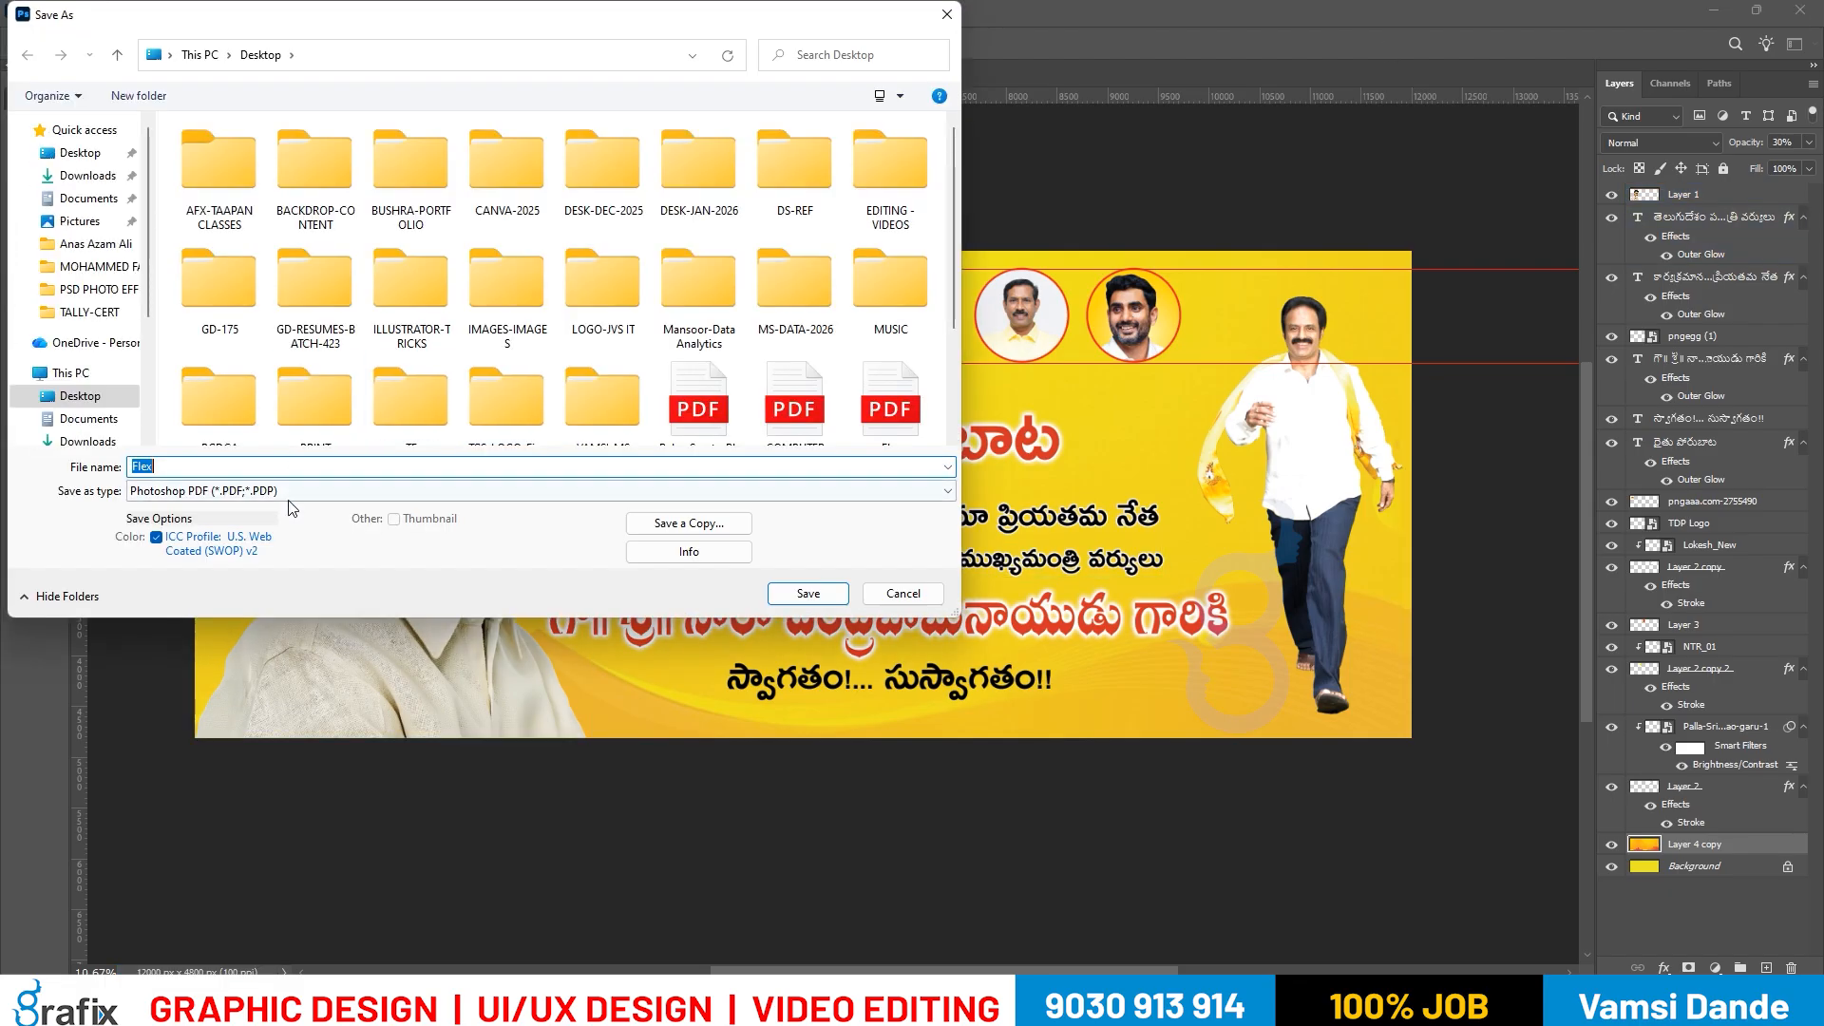
{"action": "left_click", "coordinate": [328, 490]}
{"action": "left_click", "coordinate": [297, 557]}
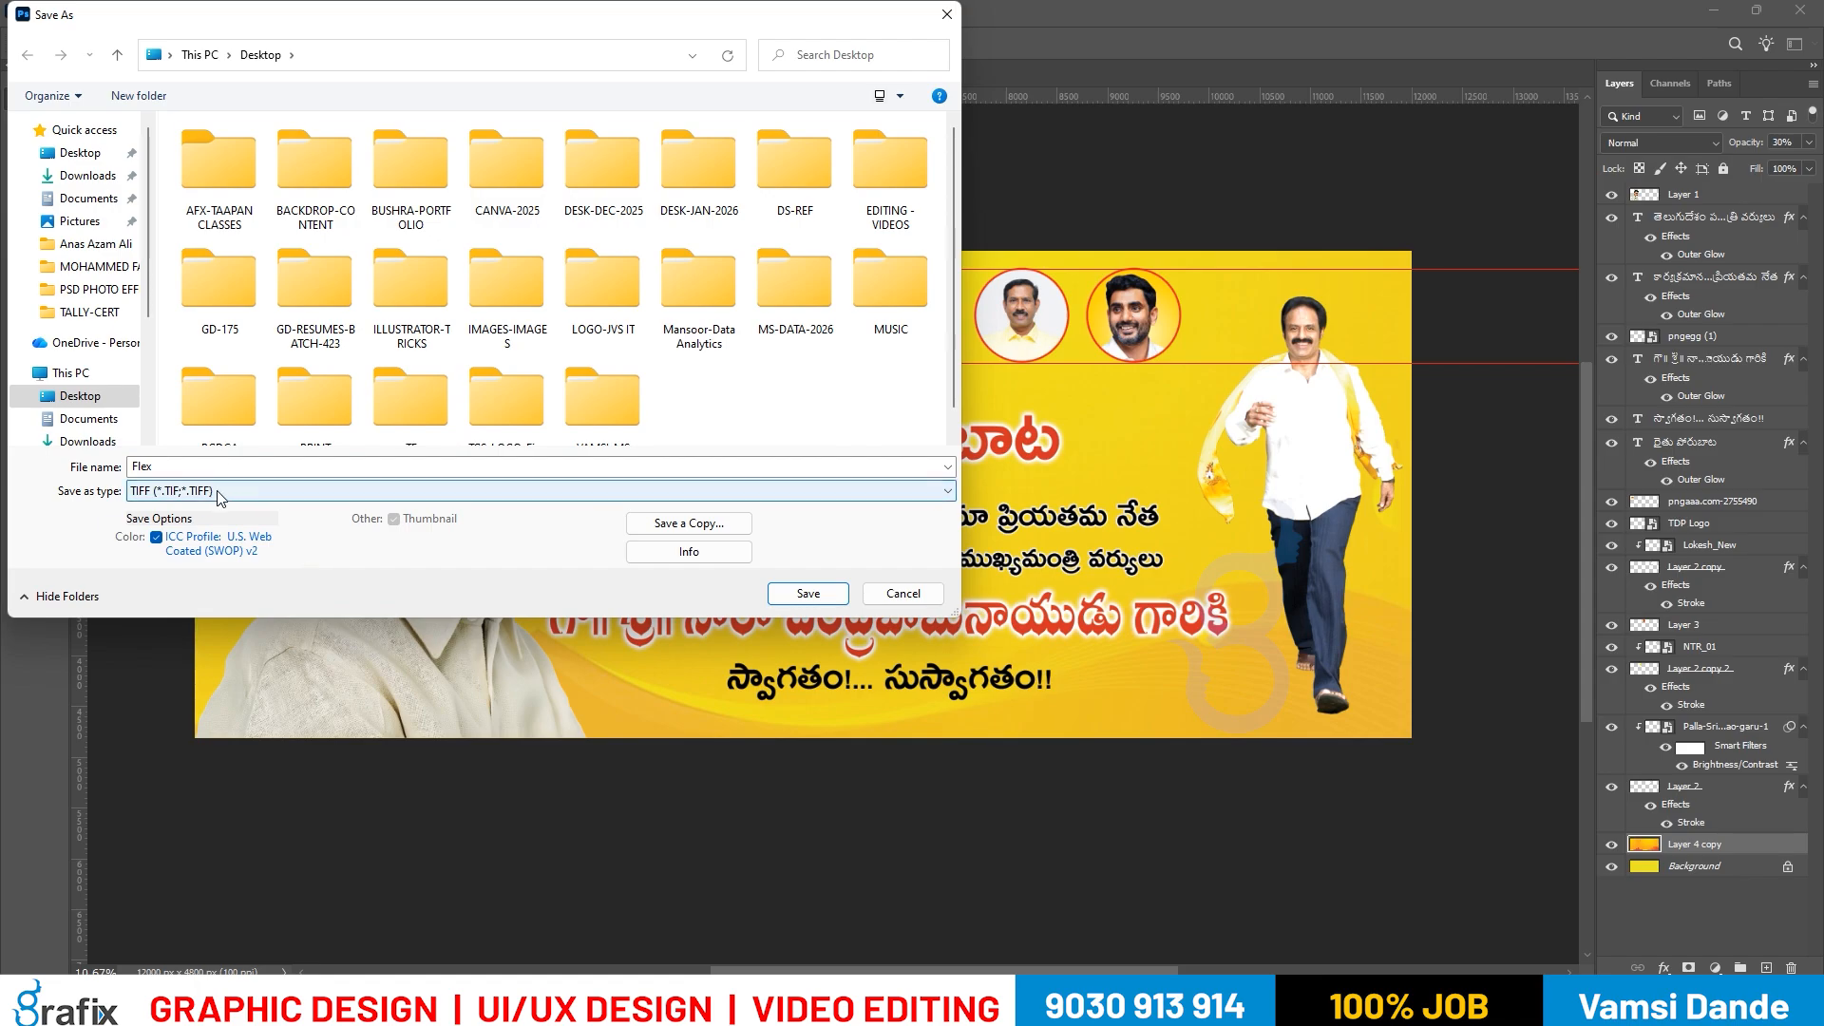
{"action": "left_click", "coordinate": [812, 594]}
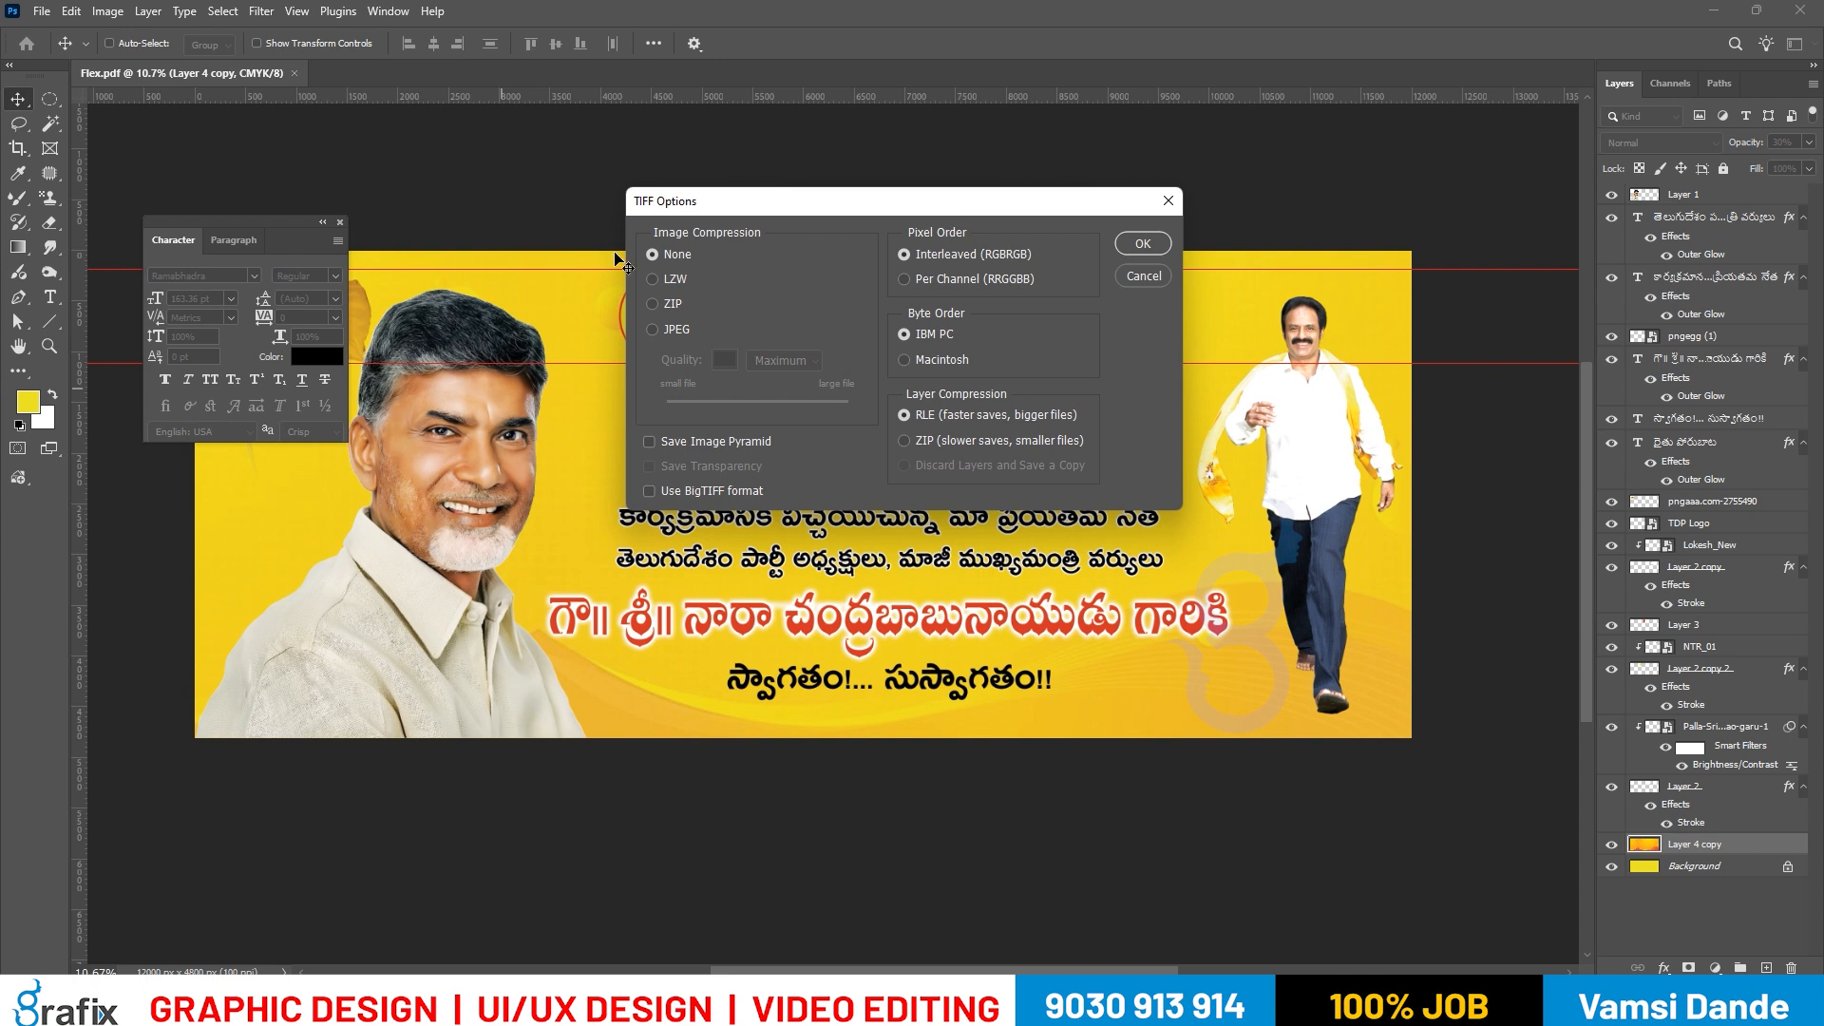
{"action": "left_click", "coordinate": [1143, 244]}
{"action": "left_click", "coordinate": [823, 370]}
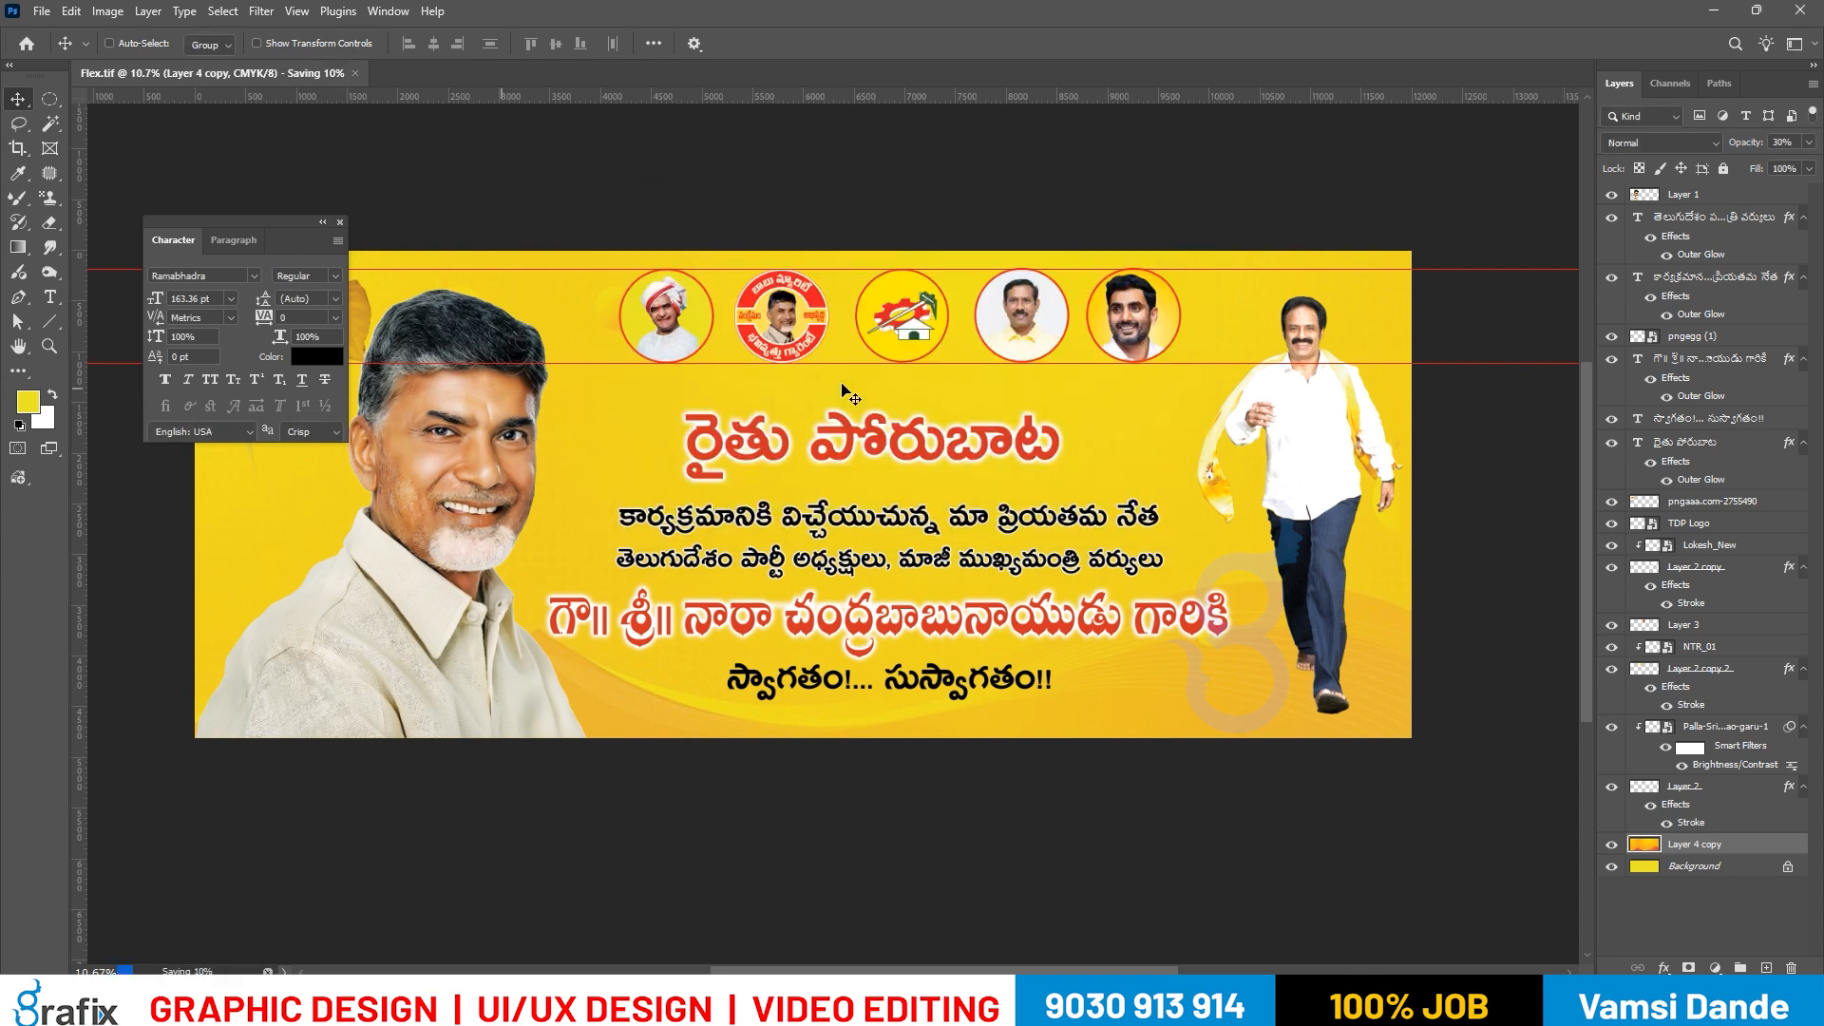
Show the Windows desktop and move the Babu-Surety logo PDF and the Flex TIFF file to free spots.
{"action": "key", "text": "super+d"}
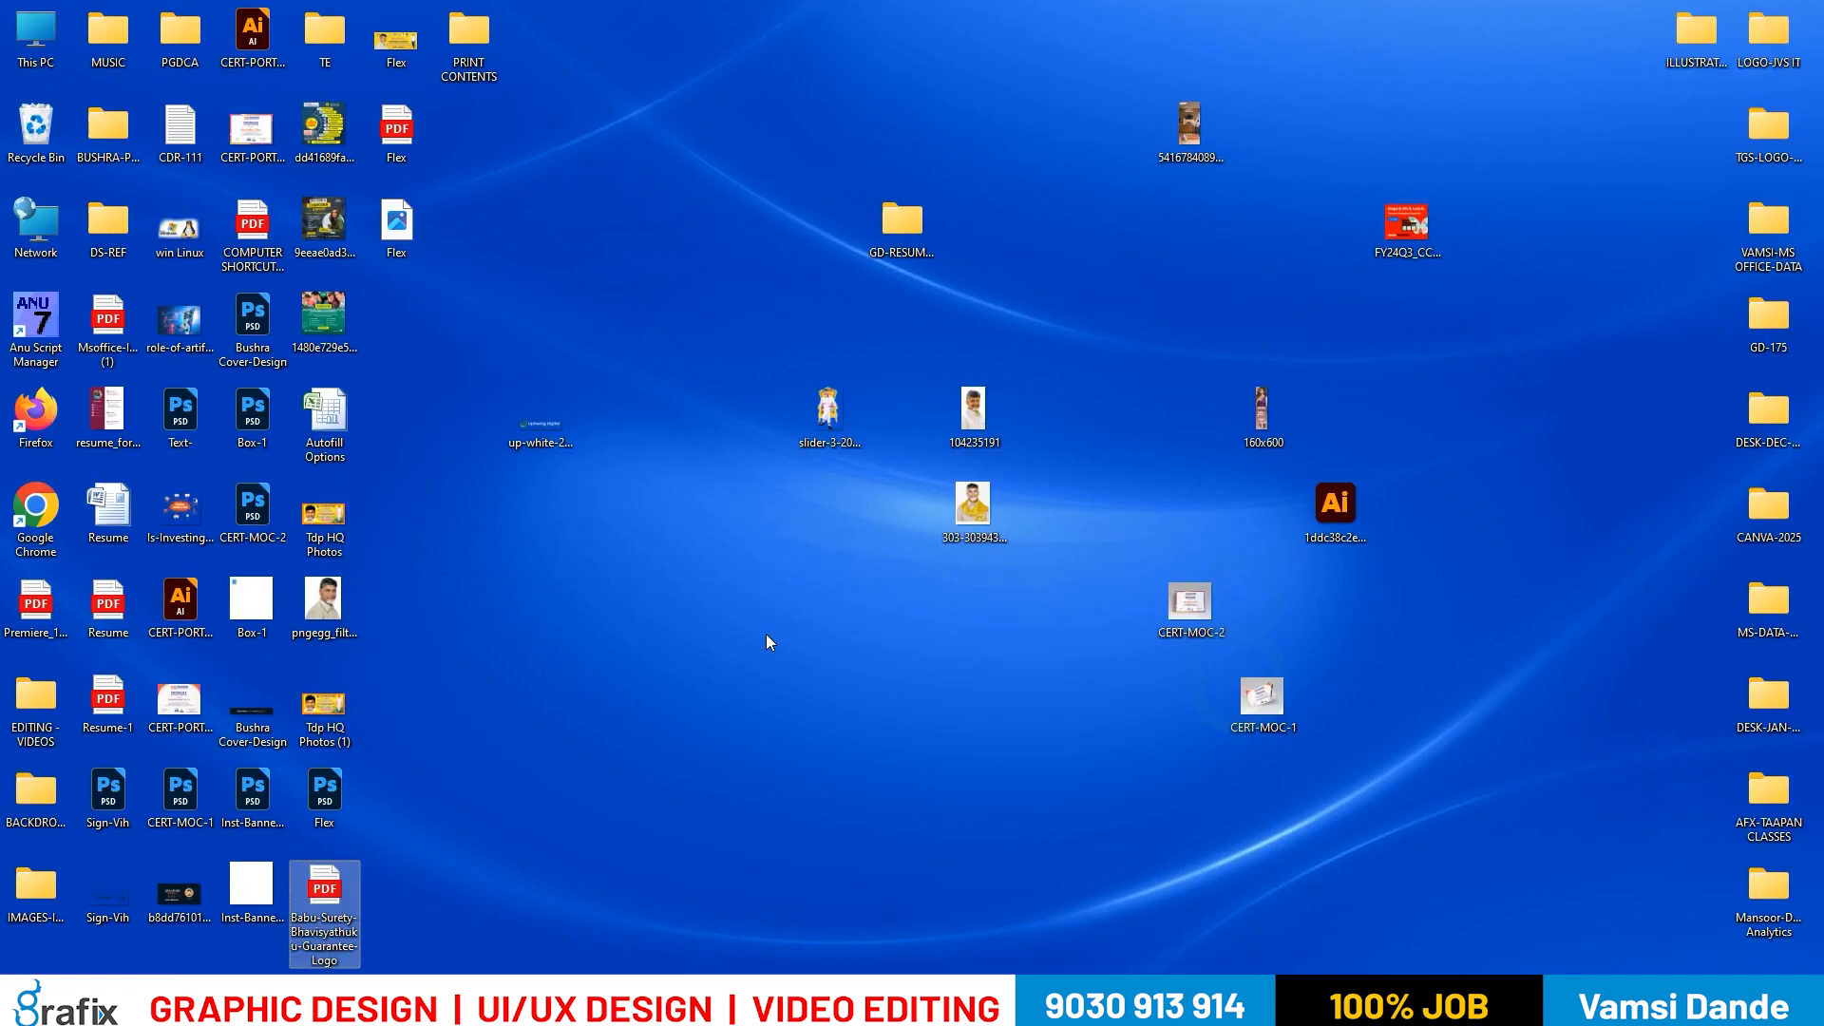
{"action": "left_click", "coordinate": [354, 879]}
{"action": "left_click_drag", "start_coordinate": [353, 876], "coordinate": [463, 794]}
{"action": "left_click_drag", "start_coordinate": [422, 228], "coordinate": [566, 232]}
Open the Flex PDF from the desktop to check the exported banner, and close it.
{"action": "left_click", "coordinate": [414, 148]}
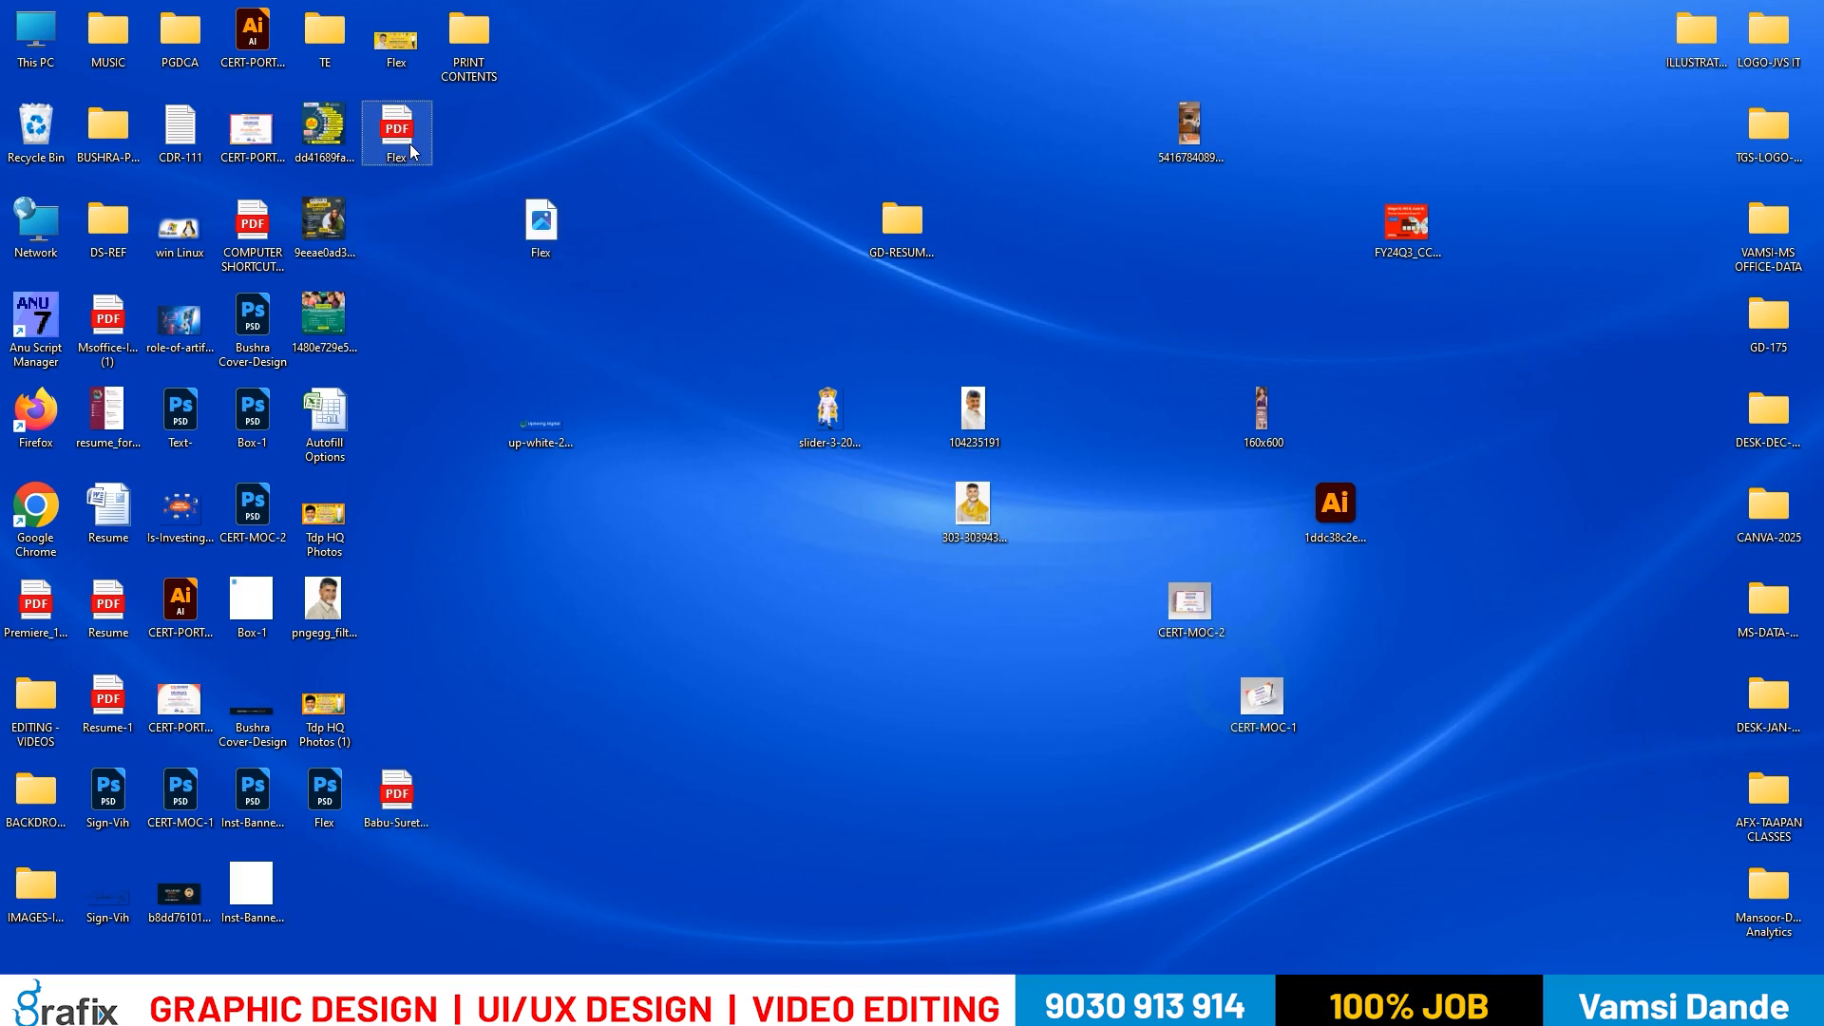
{"action": "double_click", "coordinate": [409, 144]}
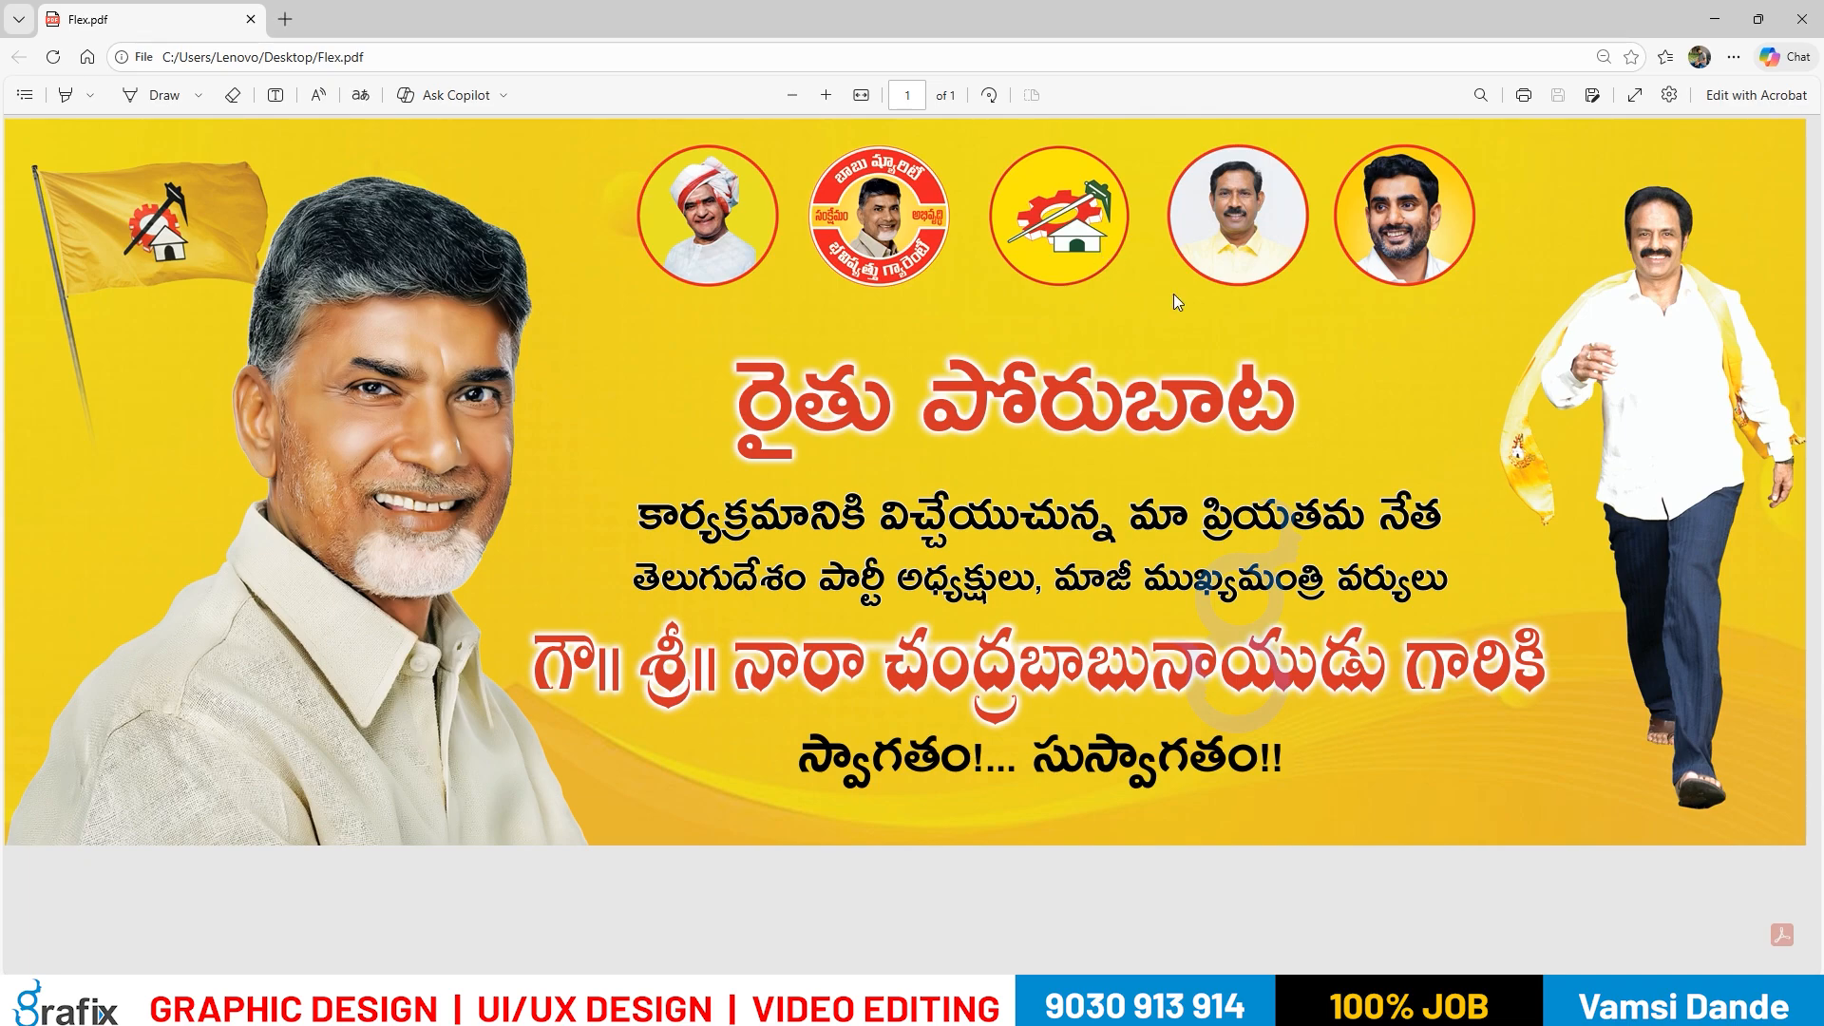
{"action": "left_click", "coordinate": [1802, 18]}
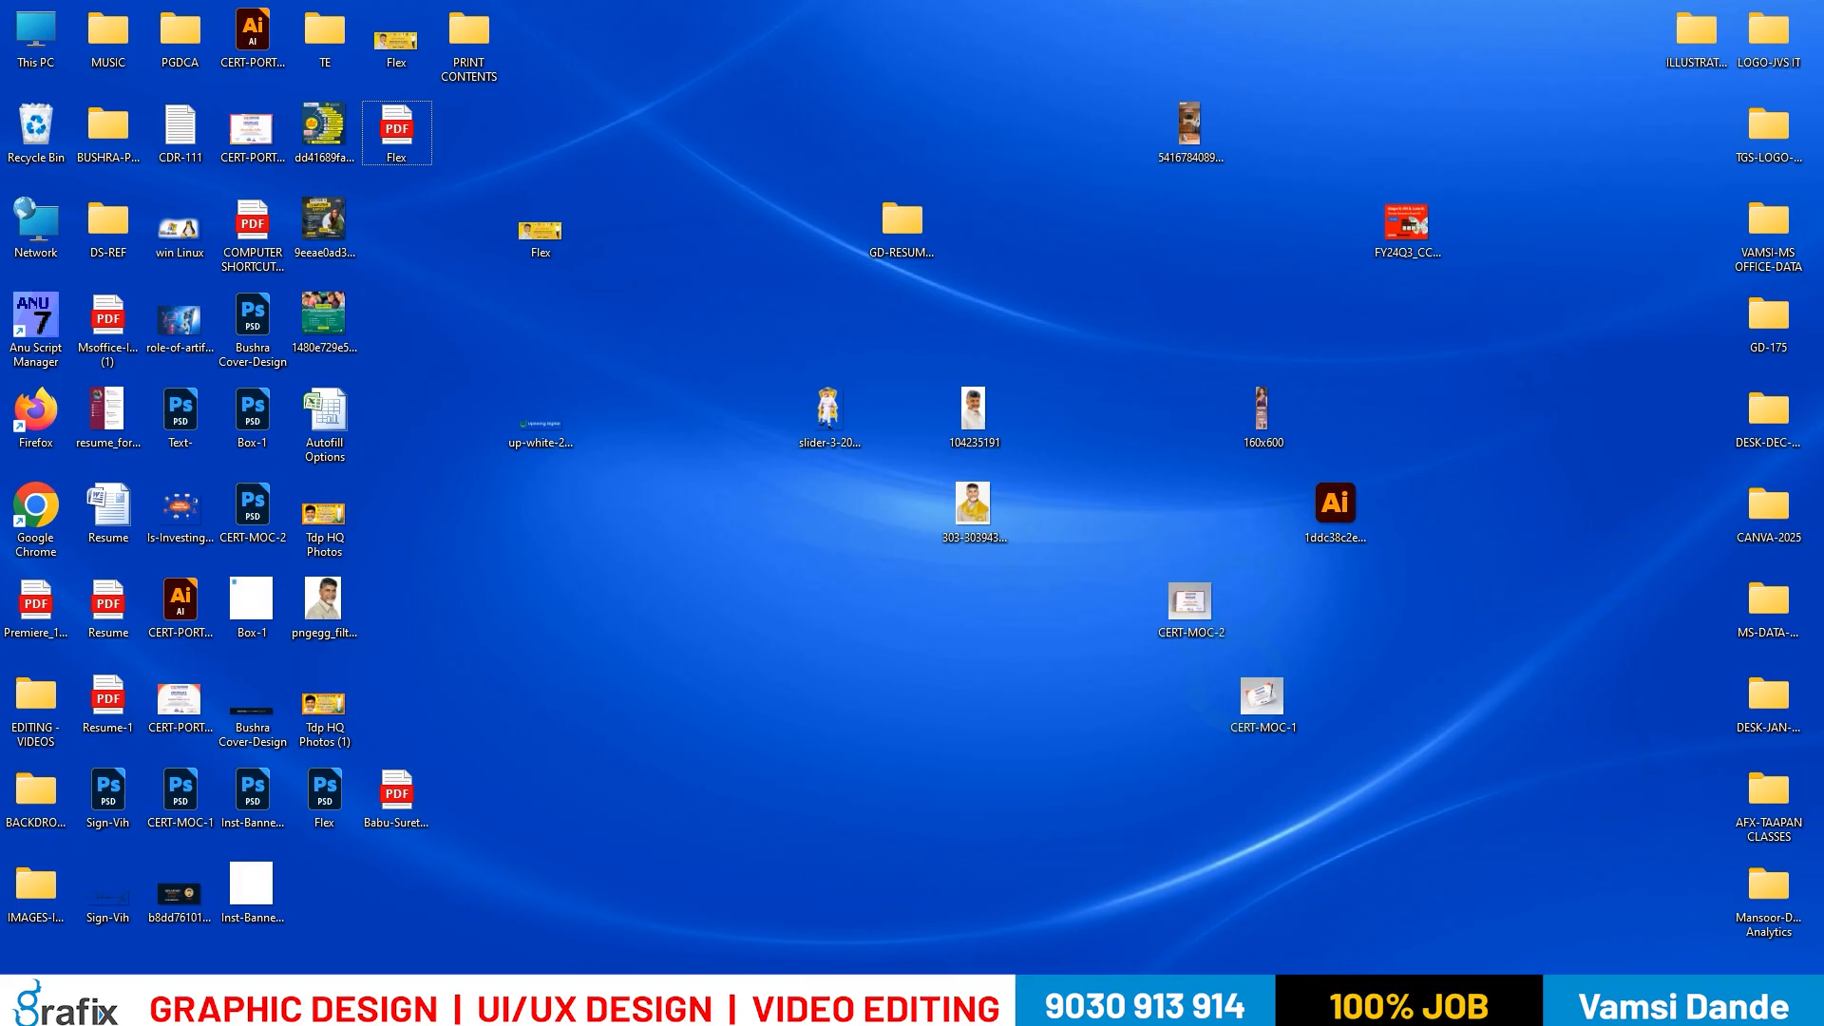